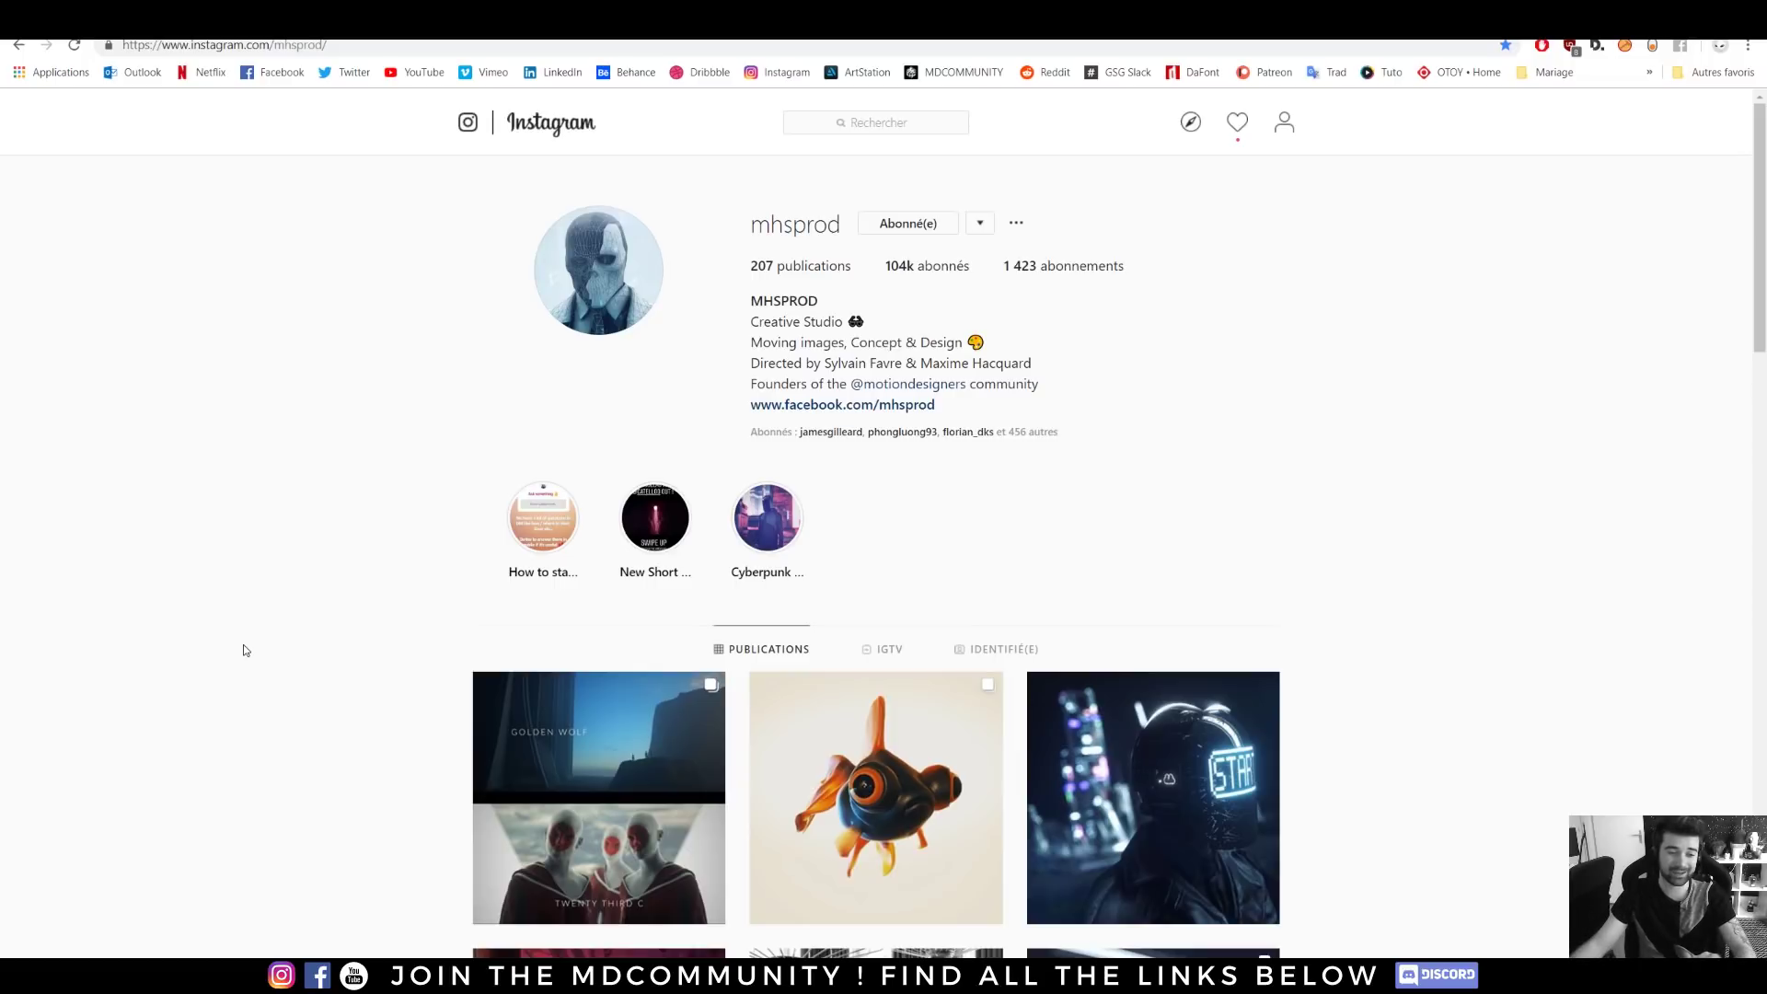
- Look through the mhsprod and motiondesigners Instagram profiles and their published posts
scroll(282, 607, down, 5)
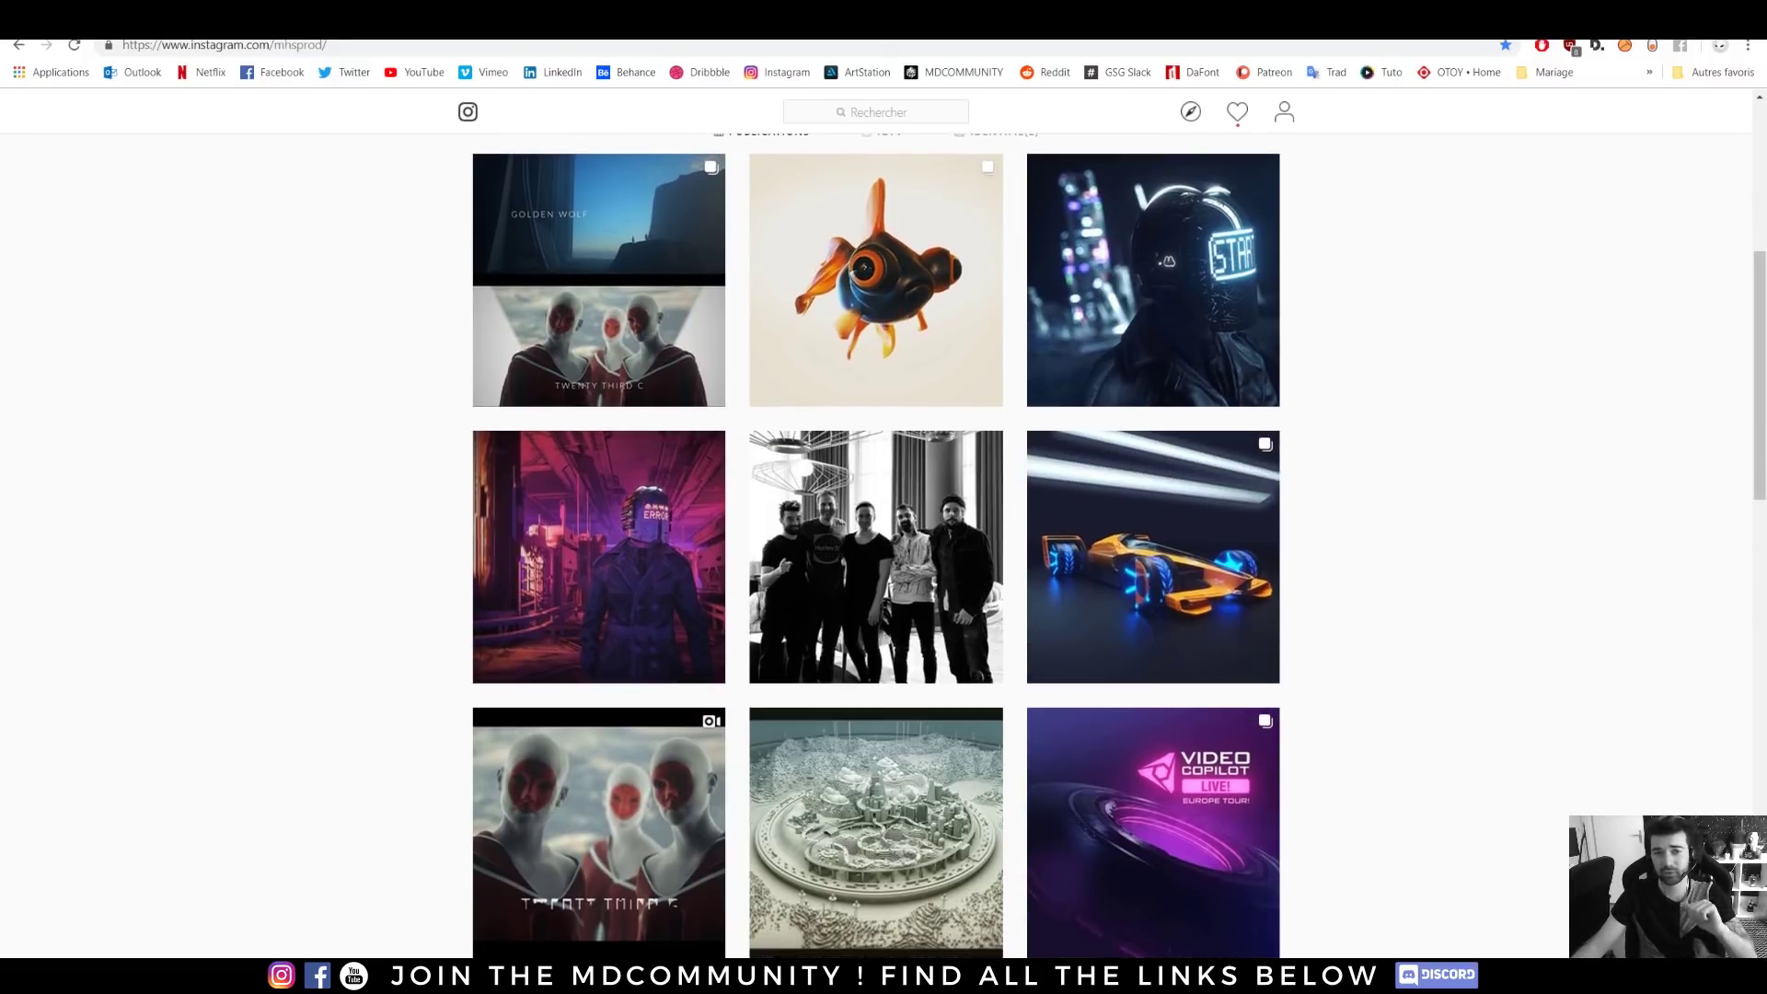
key(alt+Left)
scroll(147, 373, down, 5)
scroll(165, 369, down, 3)
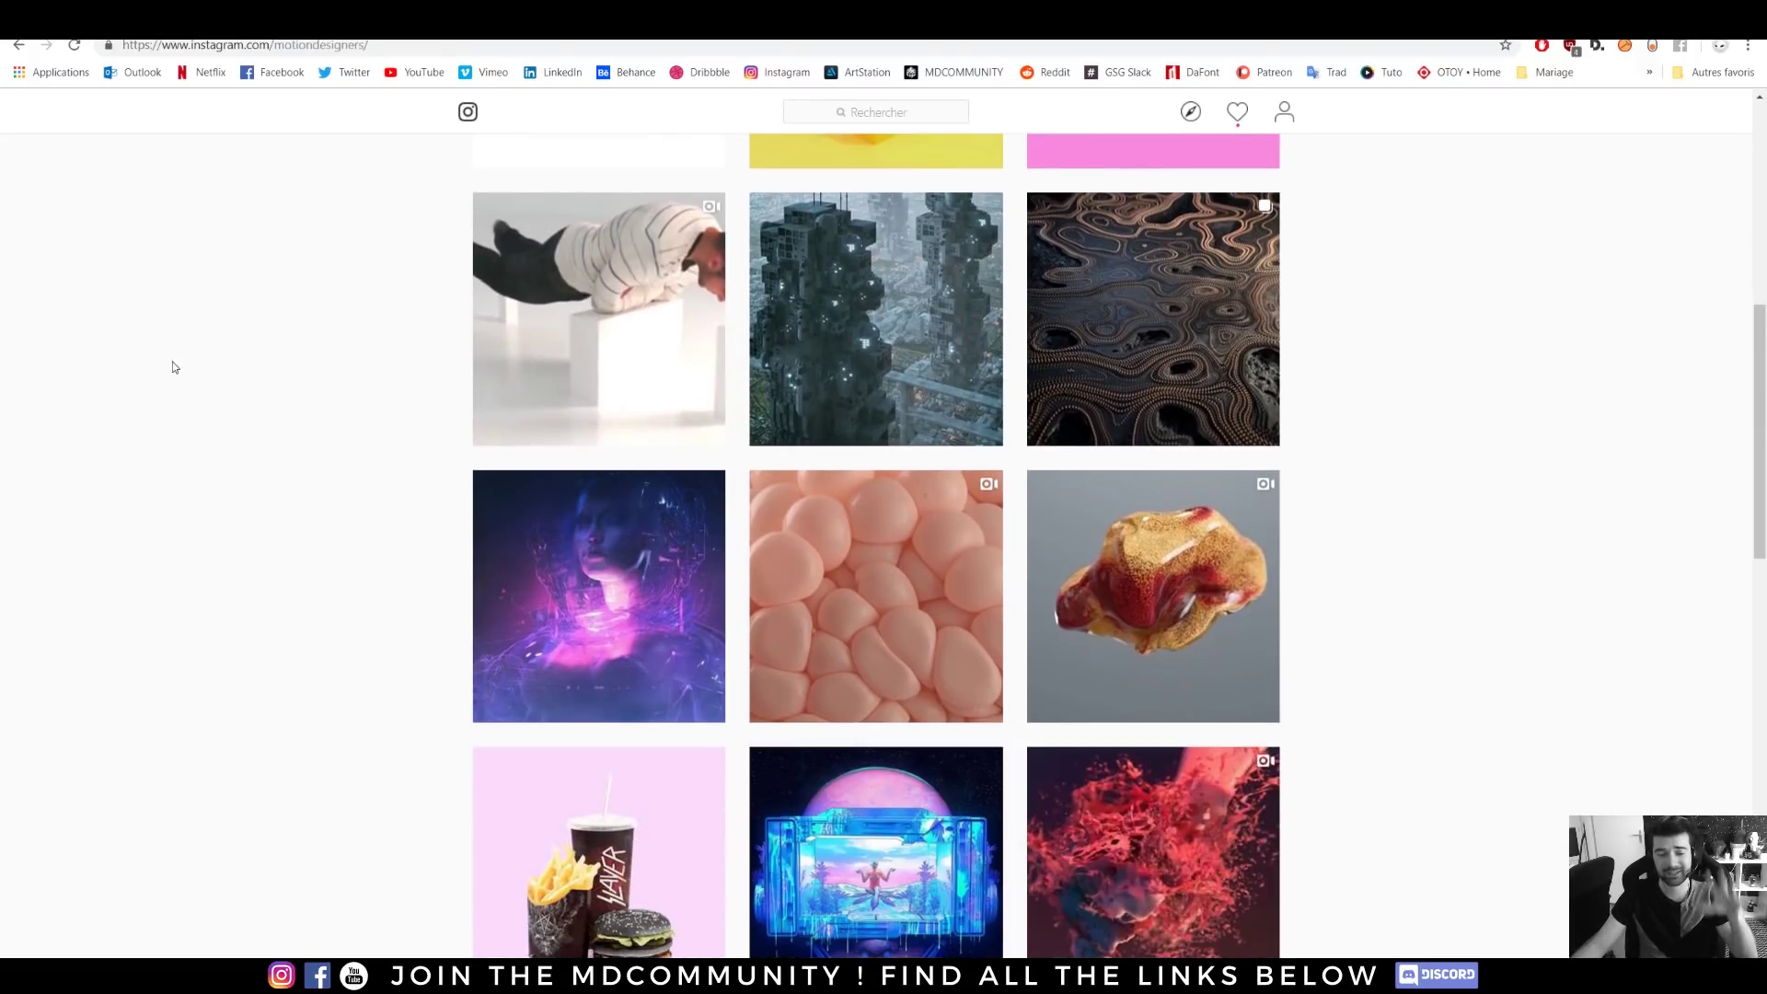
scroll(202, 322, down, 2)
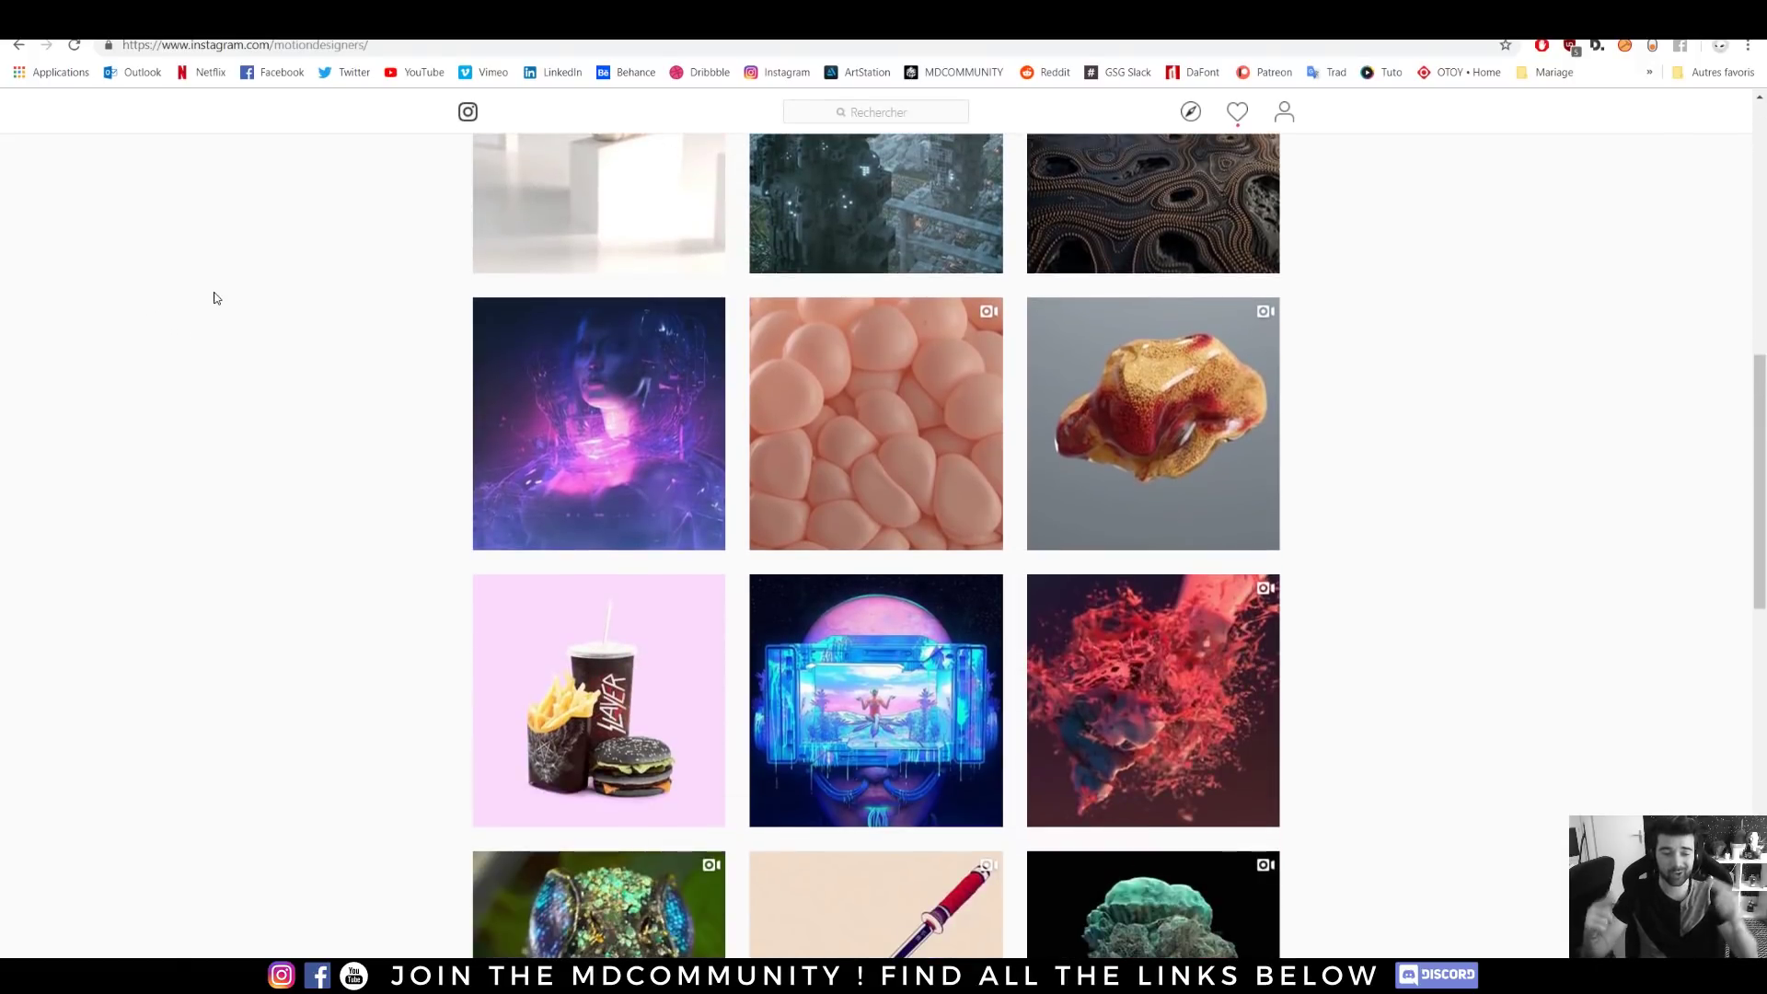
scroll(217, 276, up, 10)
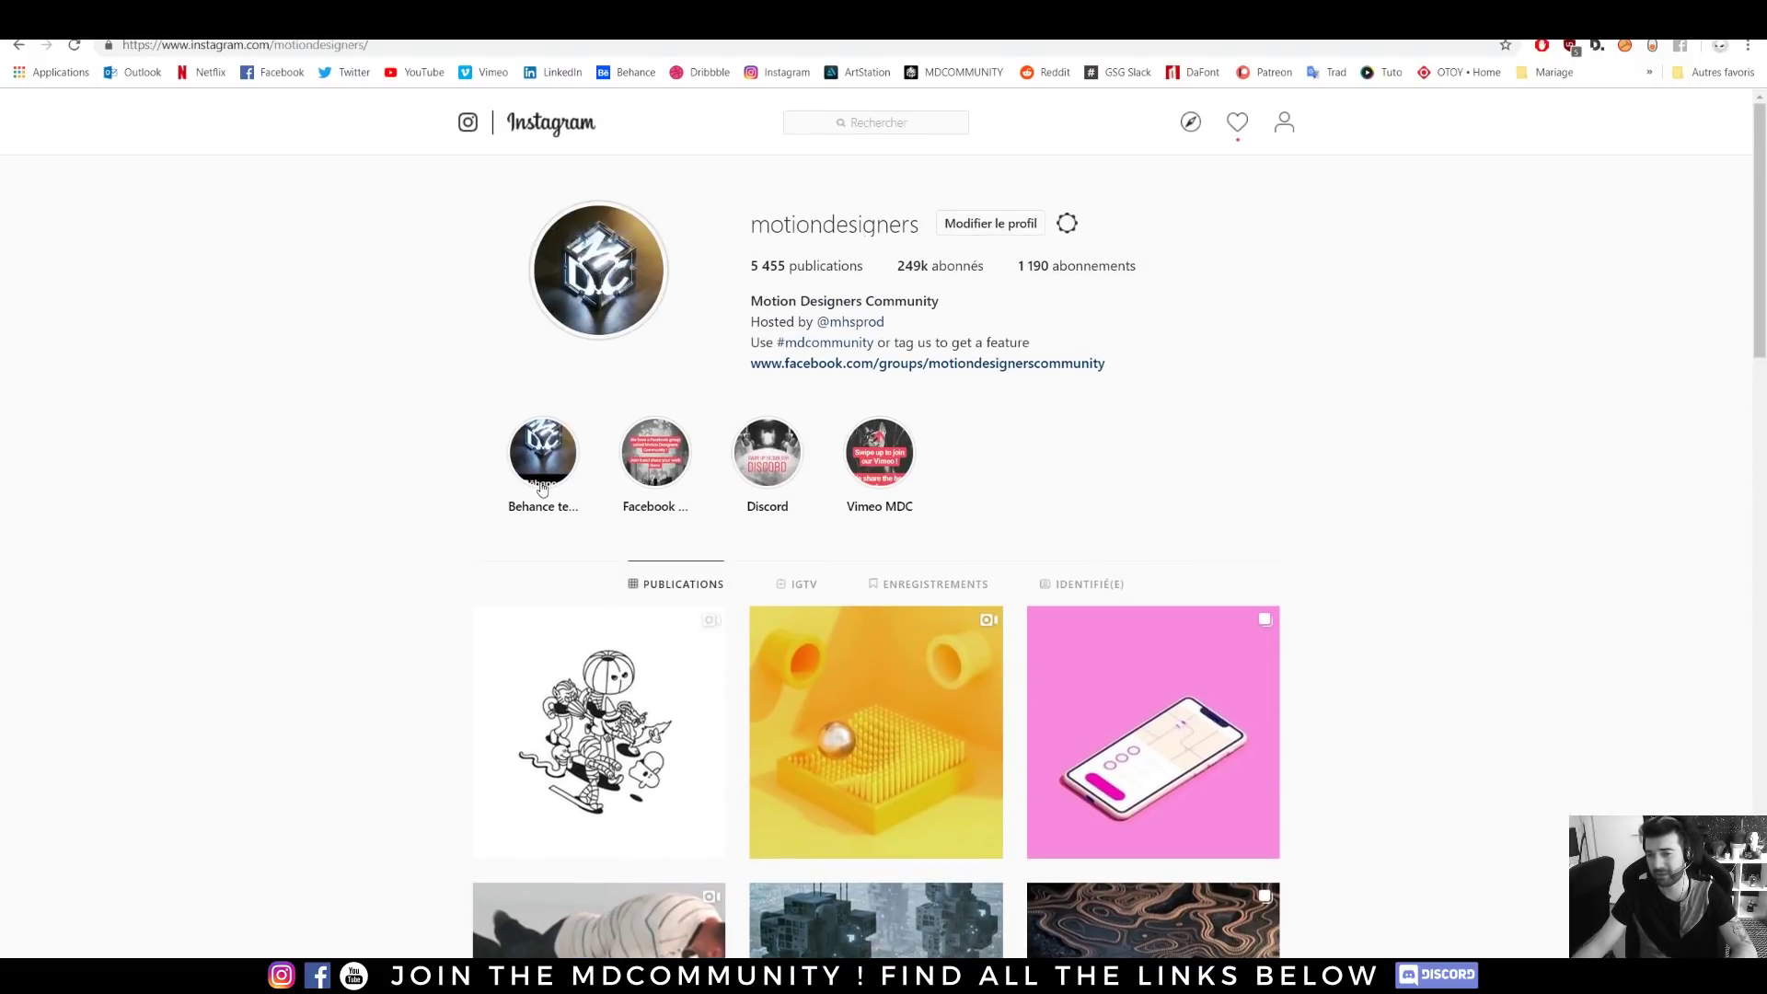
- Switch to the Motion Designers Community Facebook group and look through the posts in its discussion feed
click(575, 20)
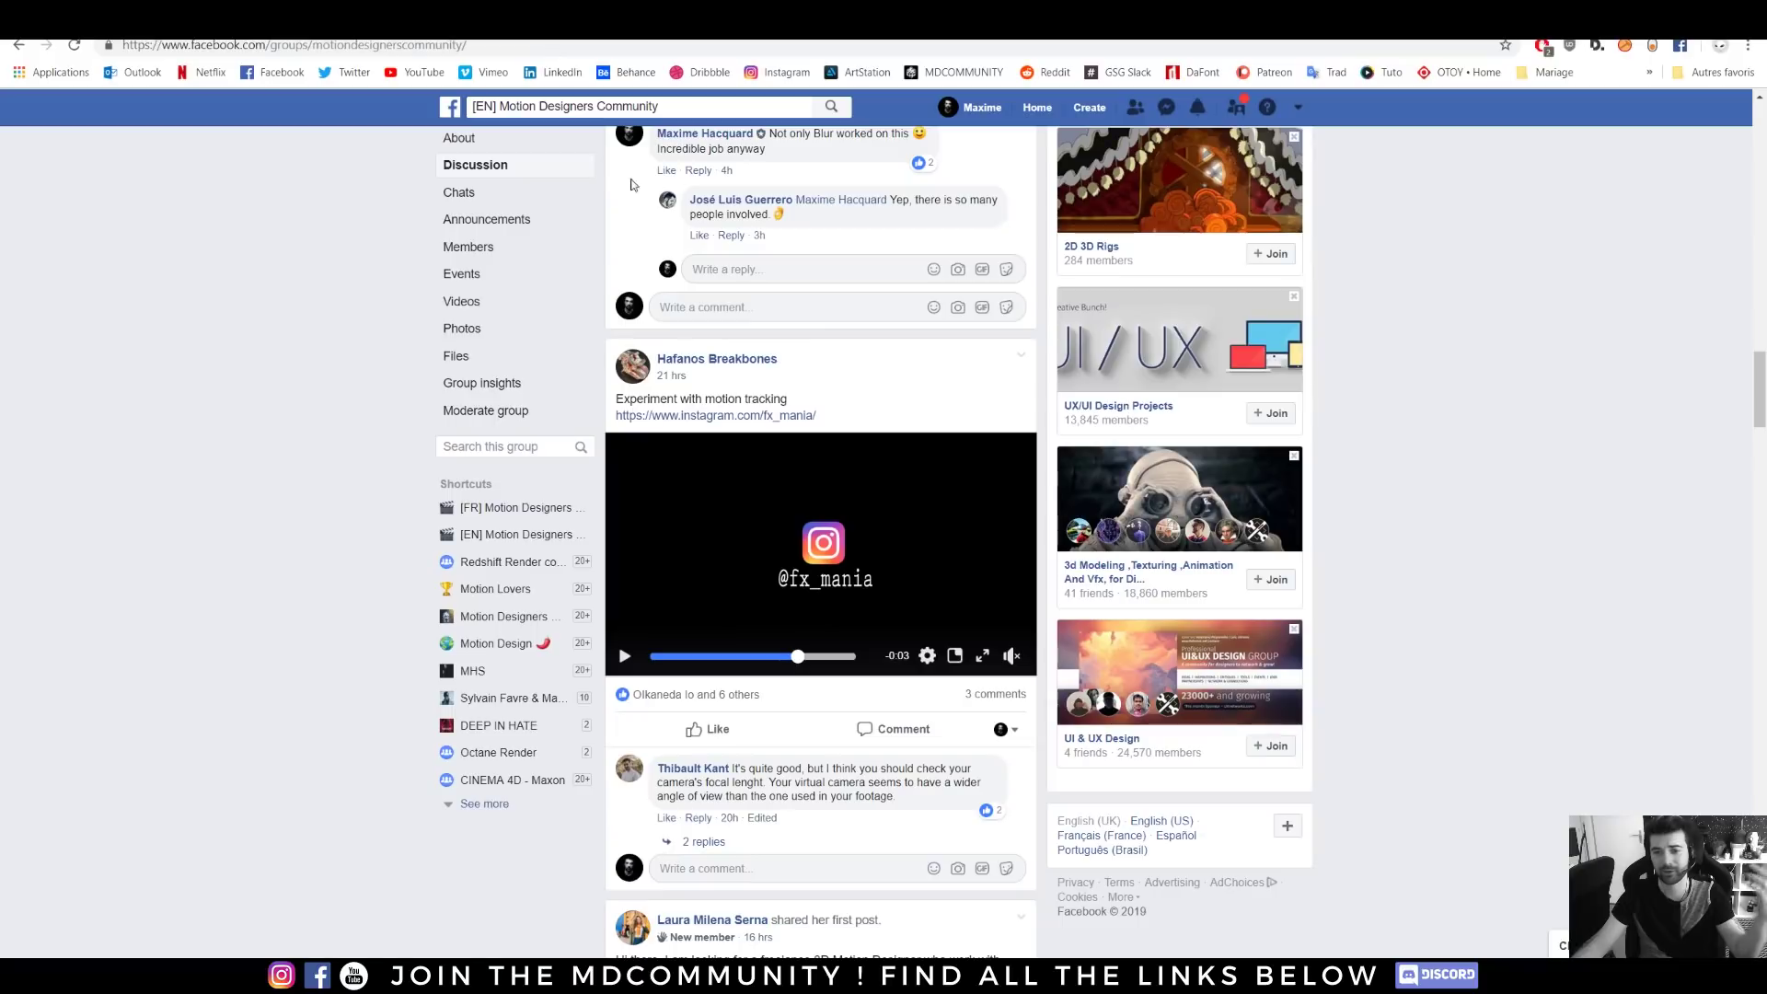
scroll(911, 552, down, 15)
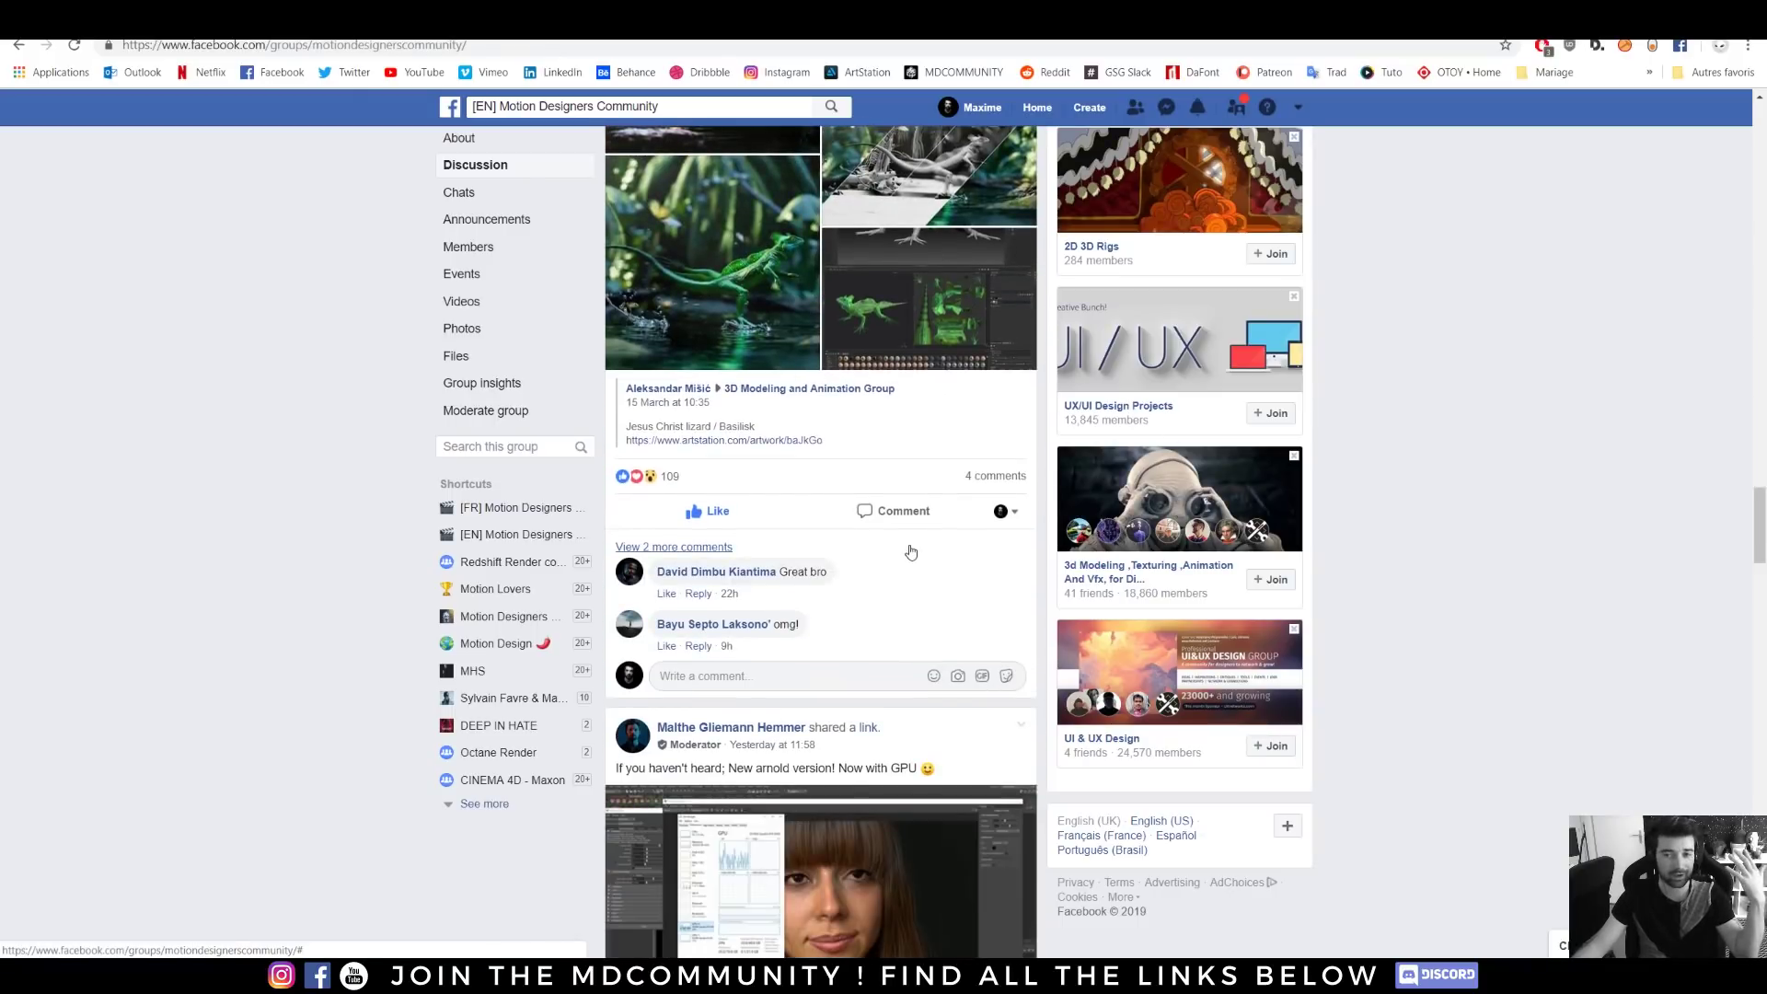
scroll(911, 552, down, 15)
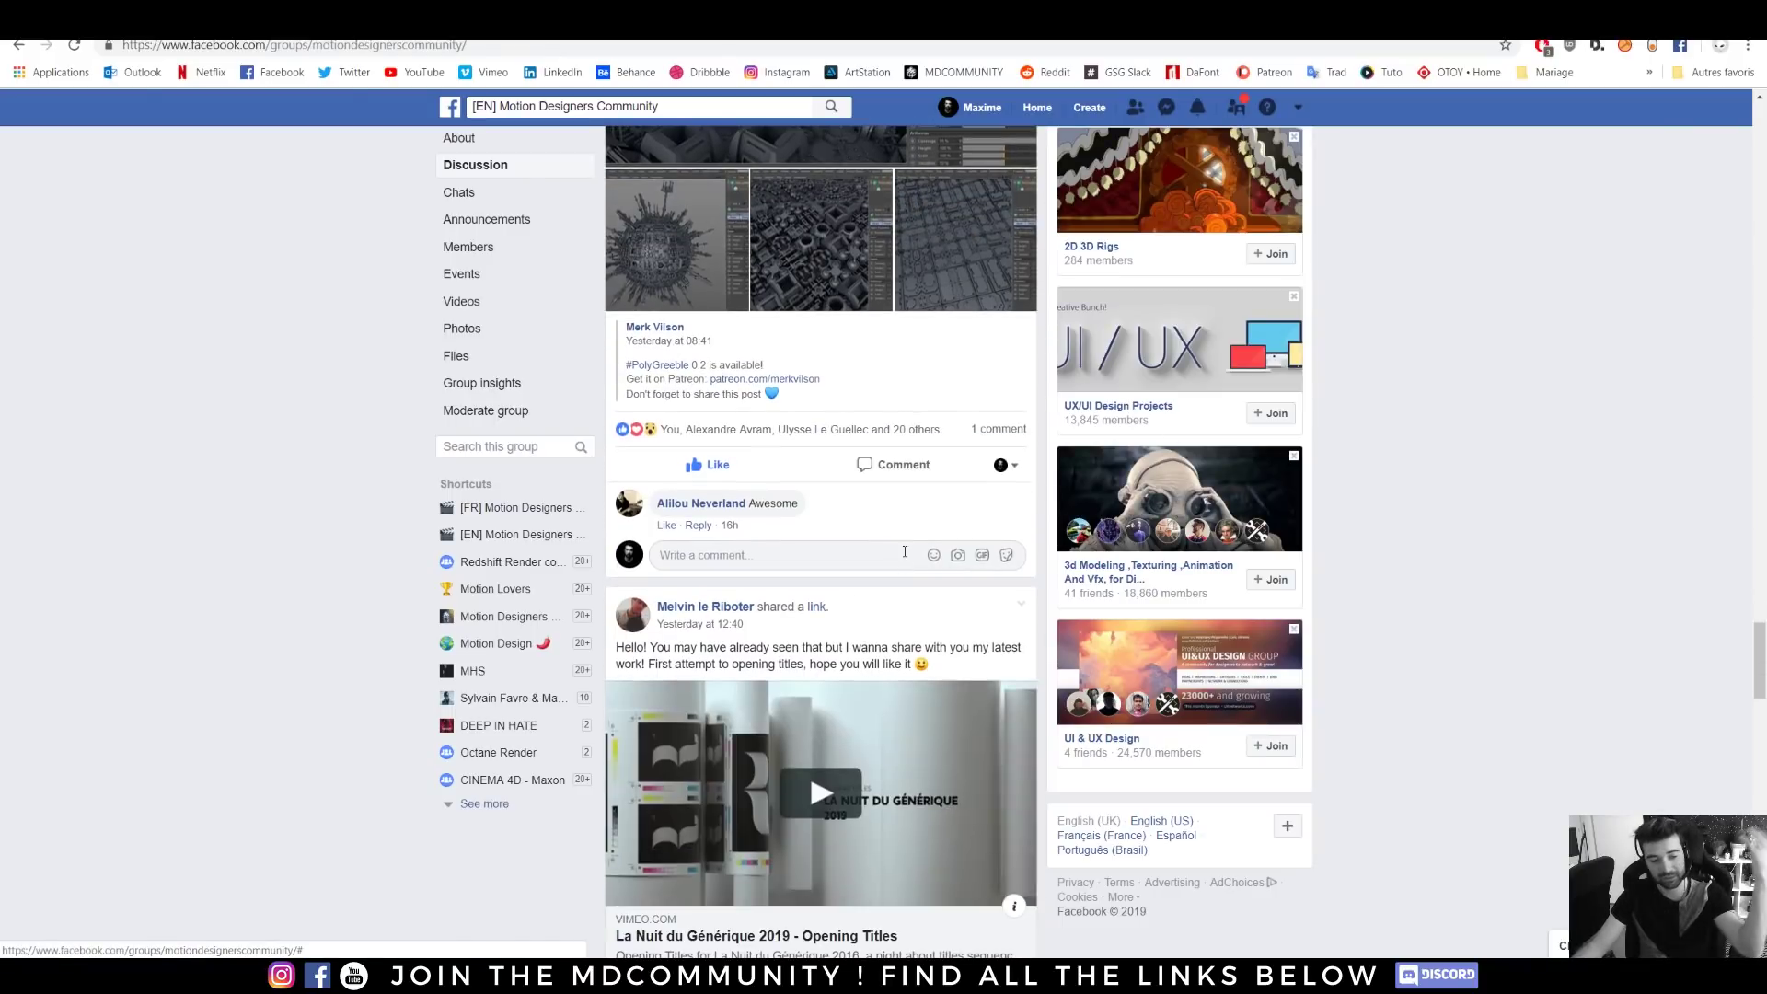
scroll(905, 552, down, 15)
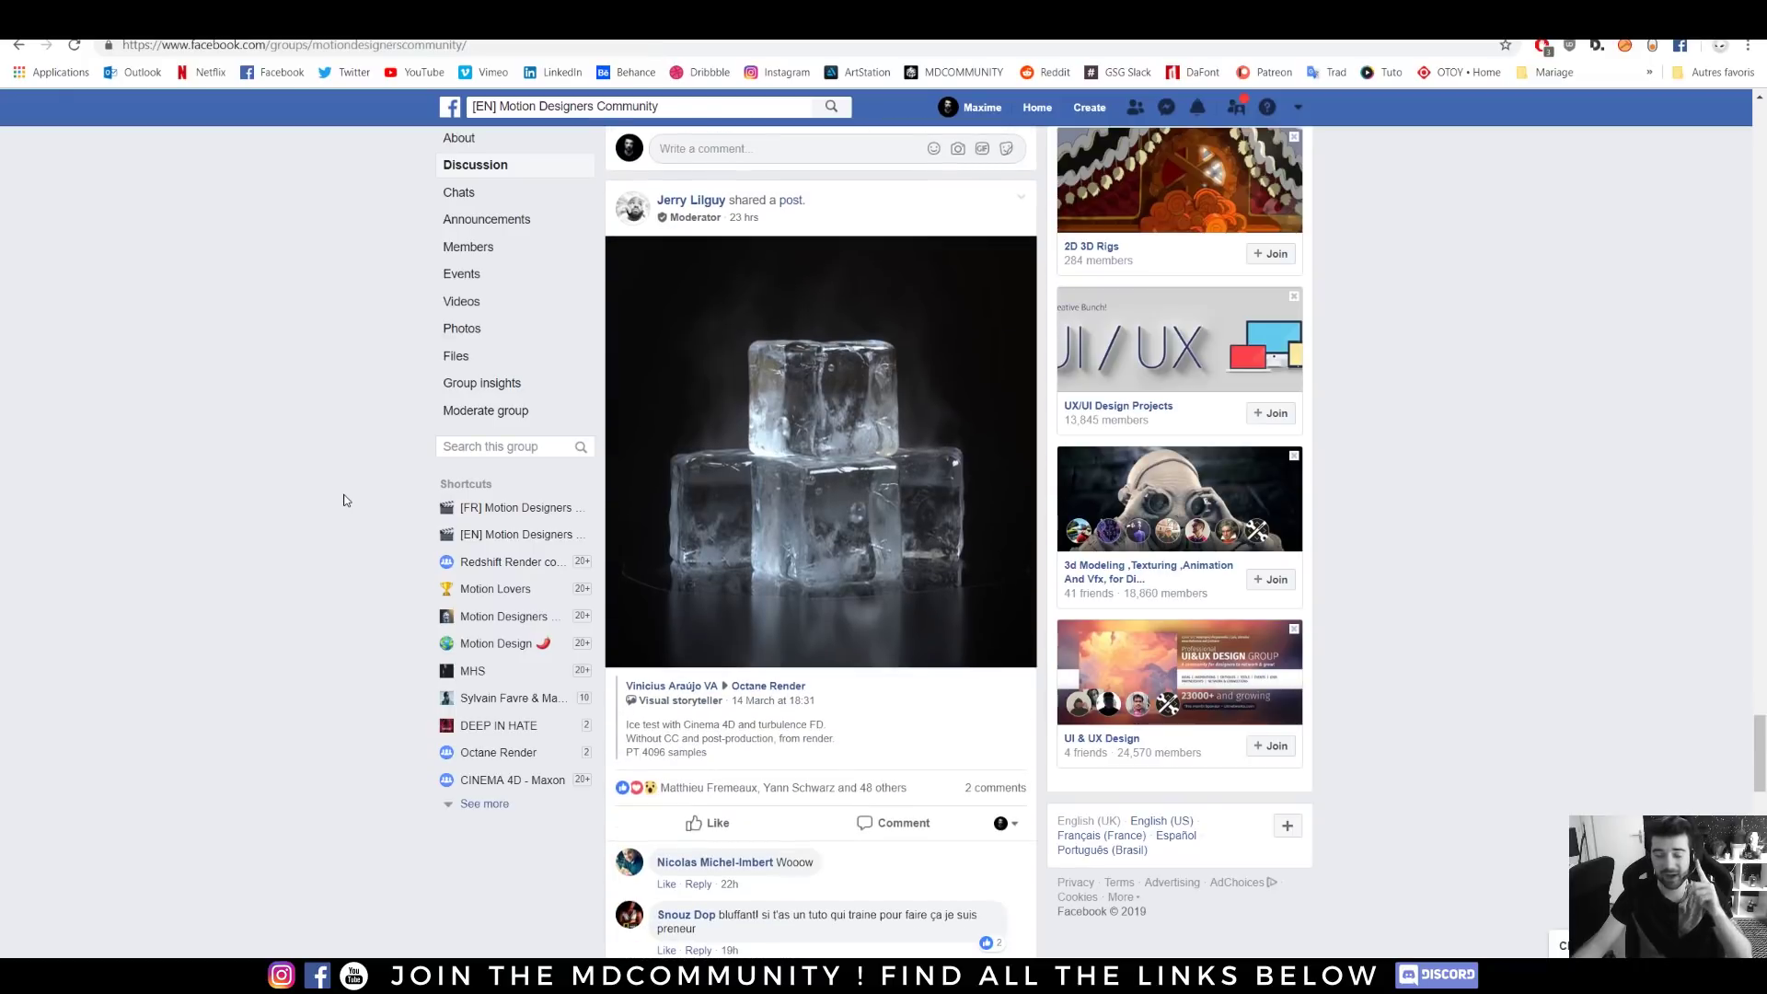
scroll(359, 483, down, 5)
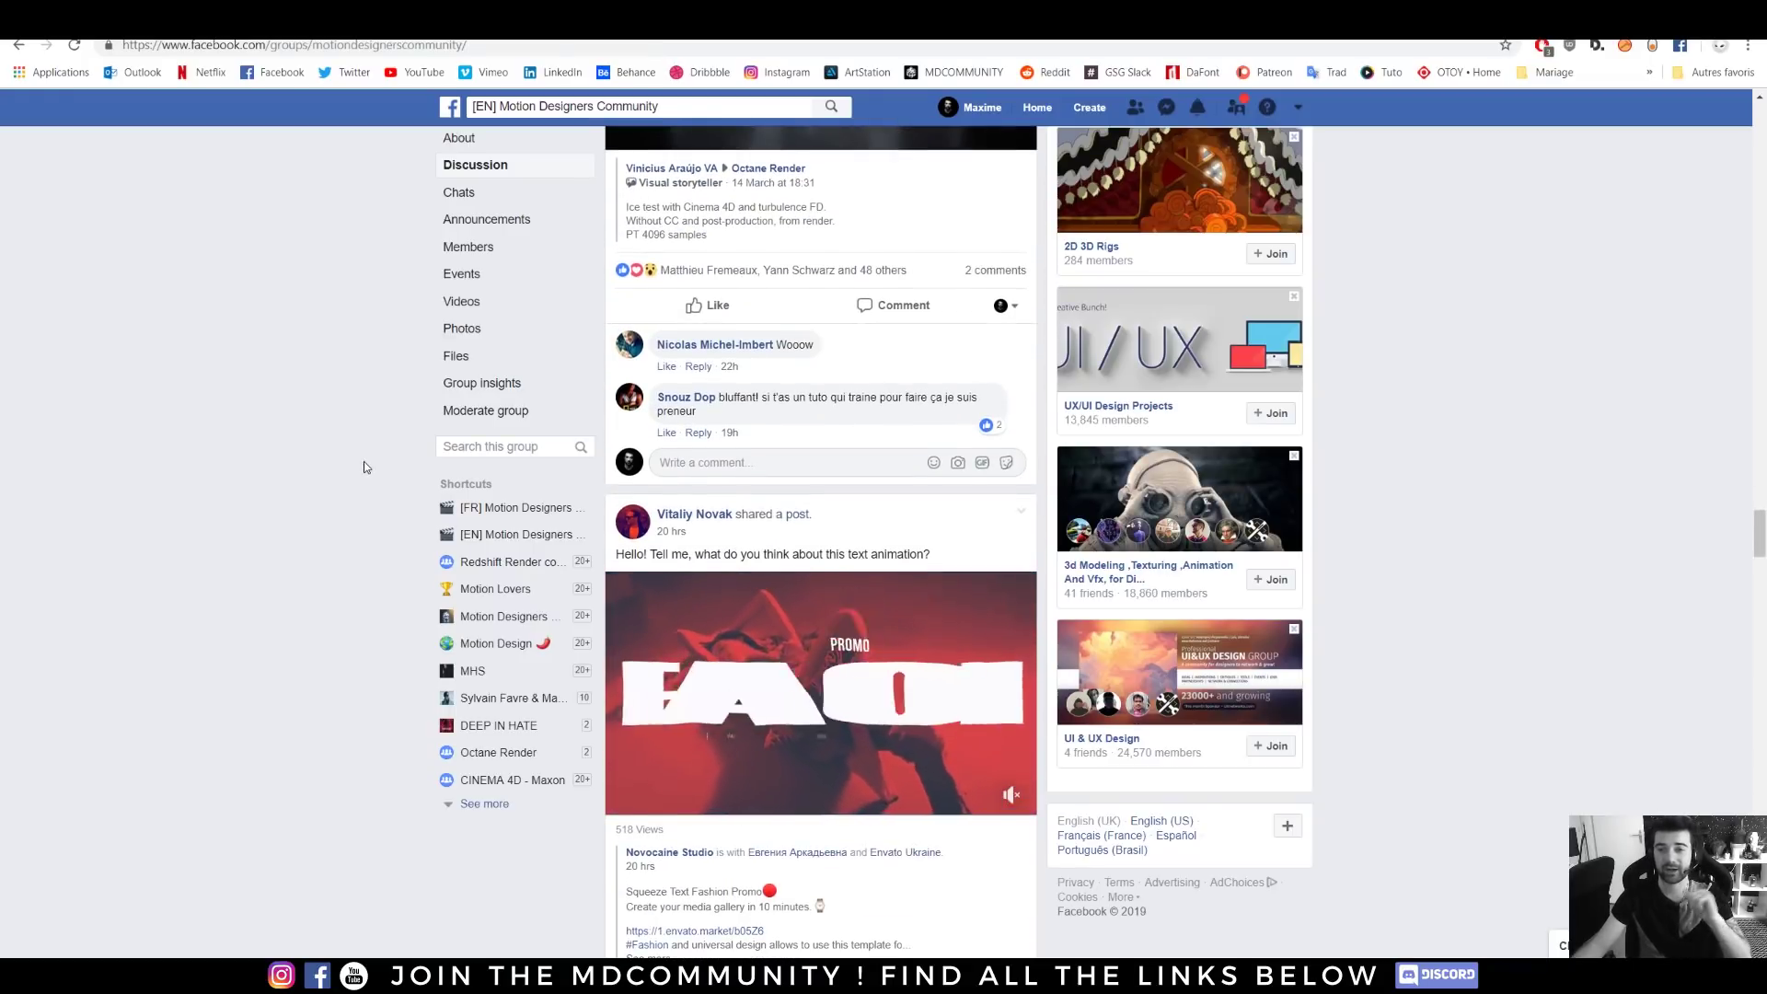
scroll(358, 460, down, 2)
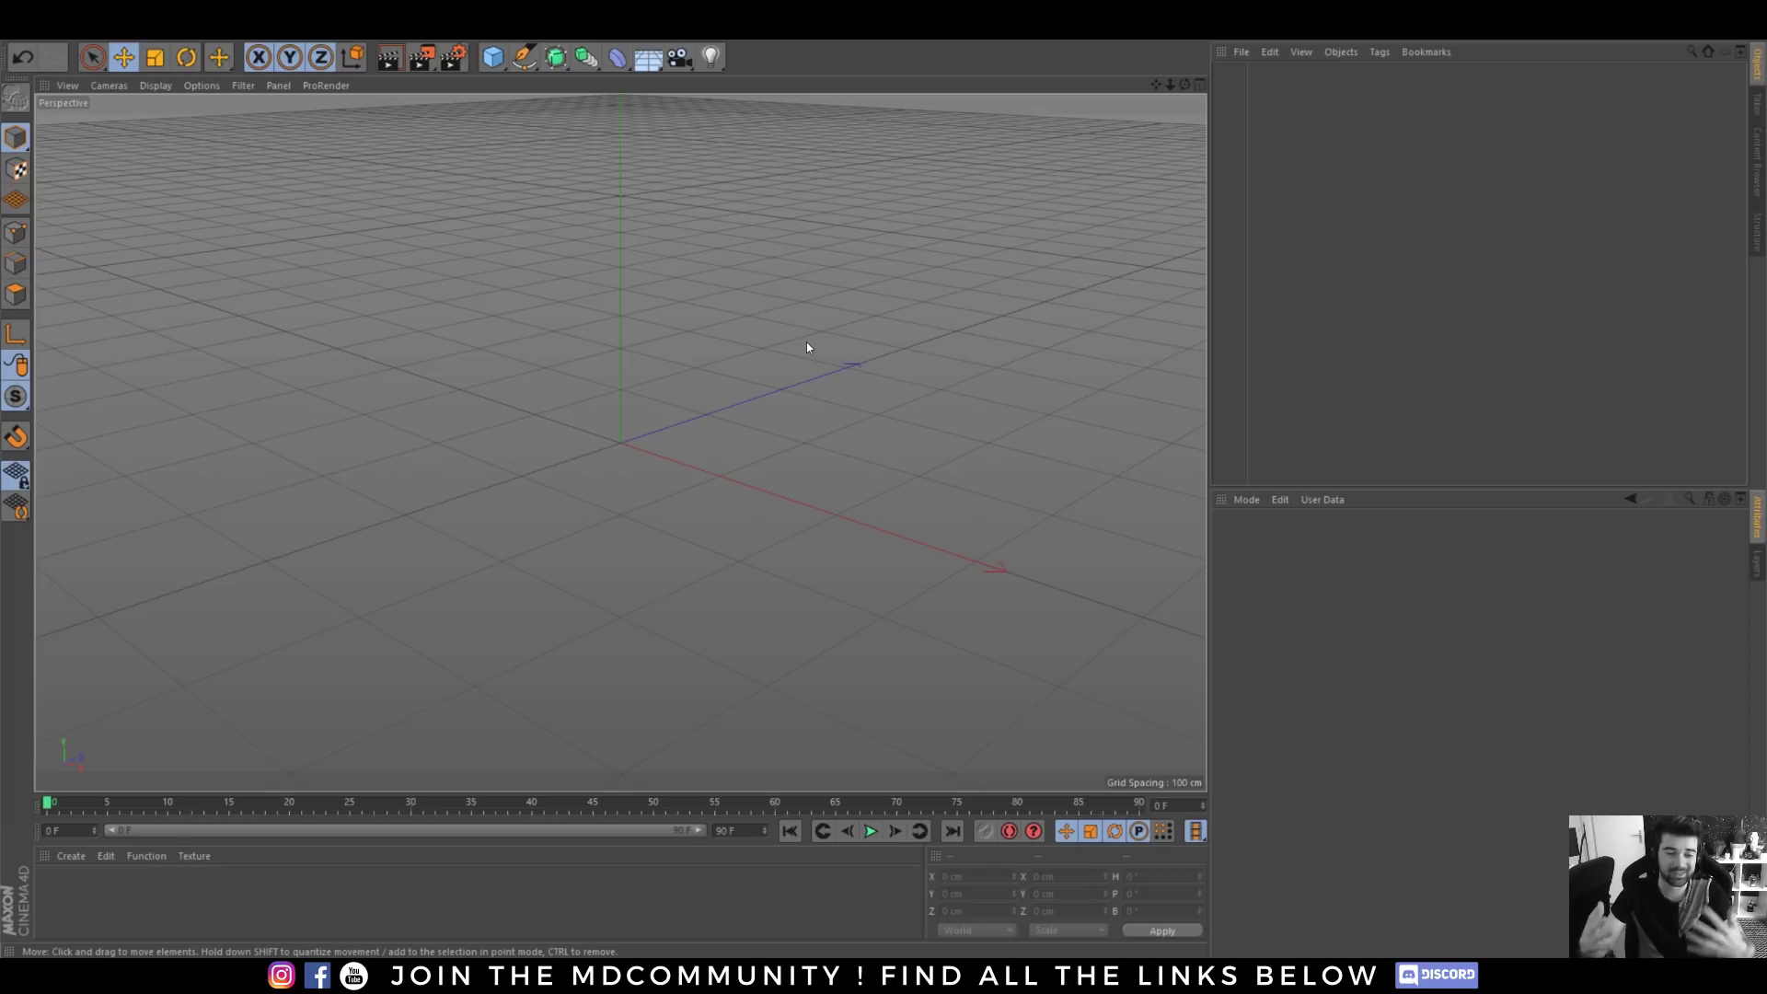
- In Cinema 4D, add a cube primitive and make it editable
click(492, 57)
key(c)
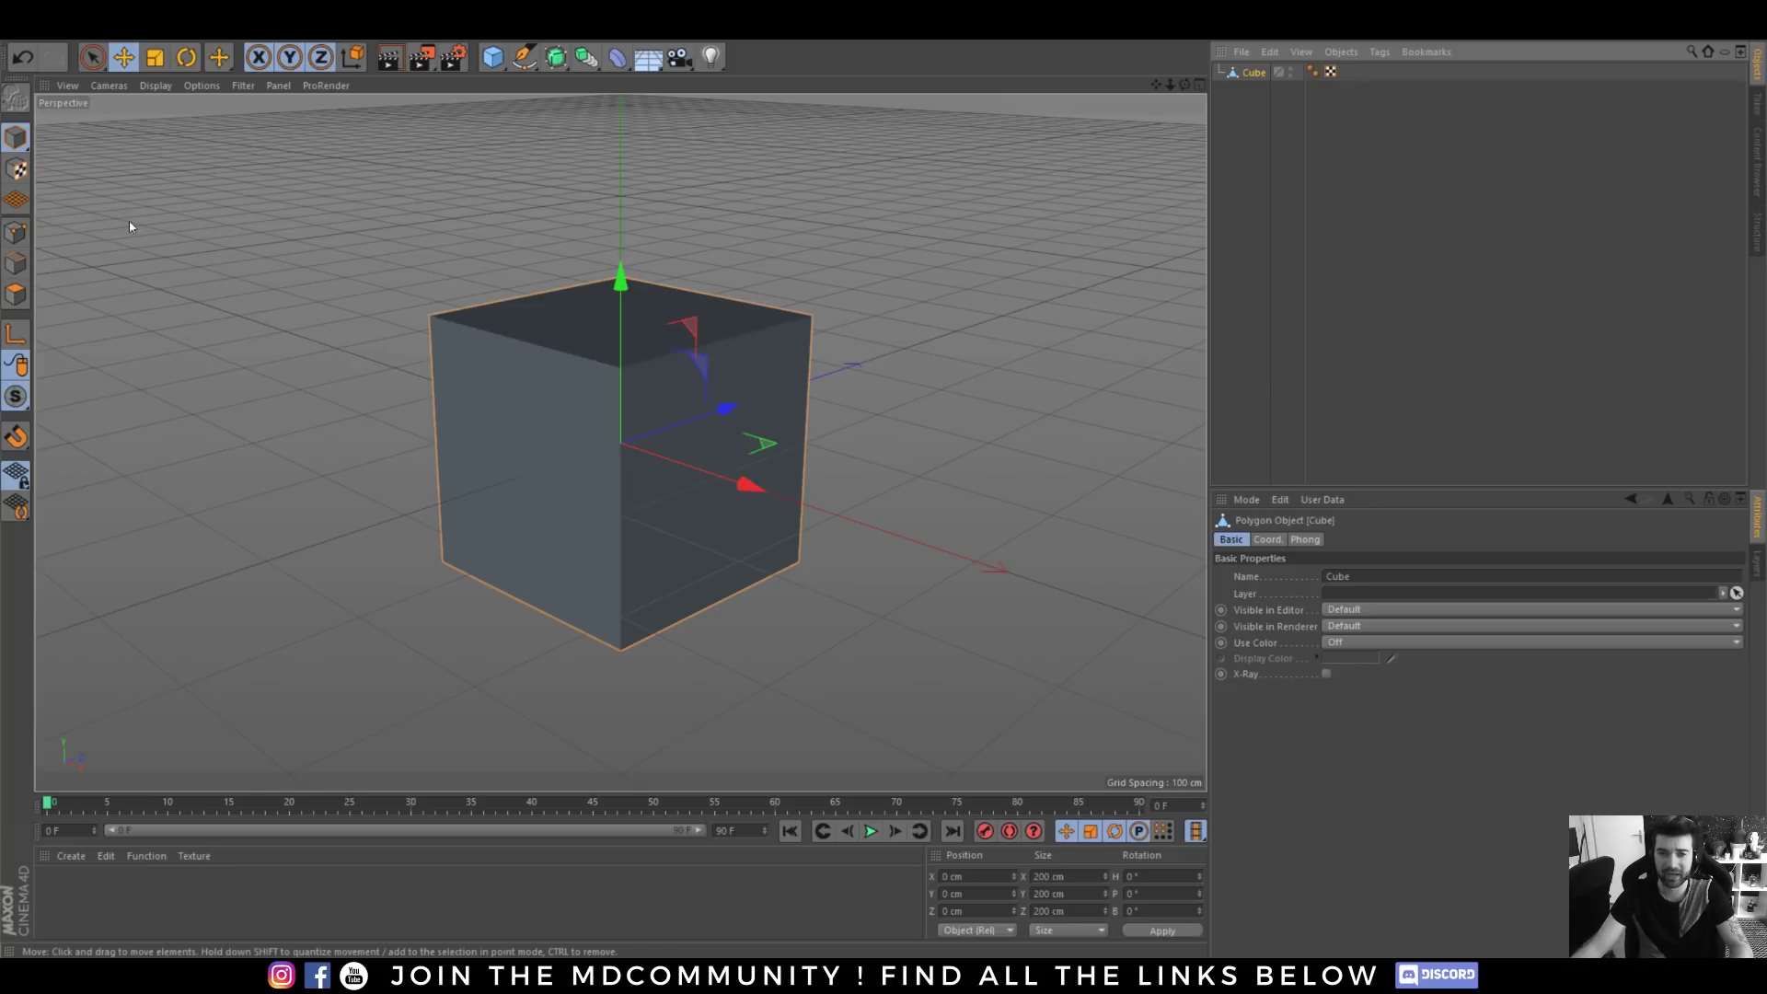
- Move the cube's nearest top corner point slightly inward along the Z axis, to about -98 cm
click(15, 232)
click(621, 368)
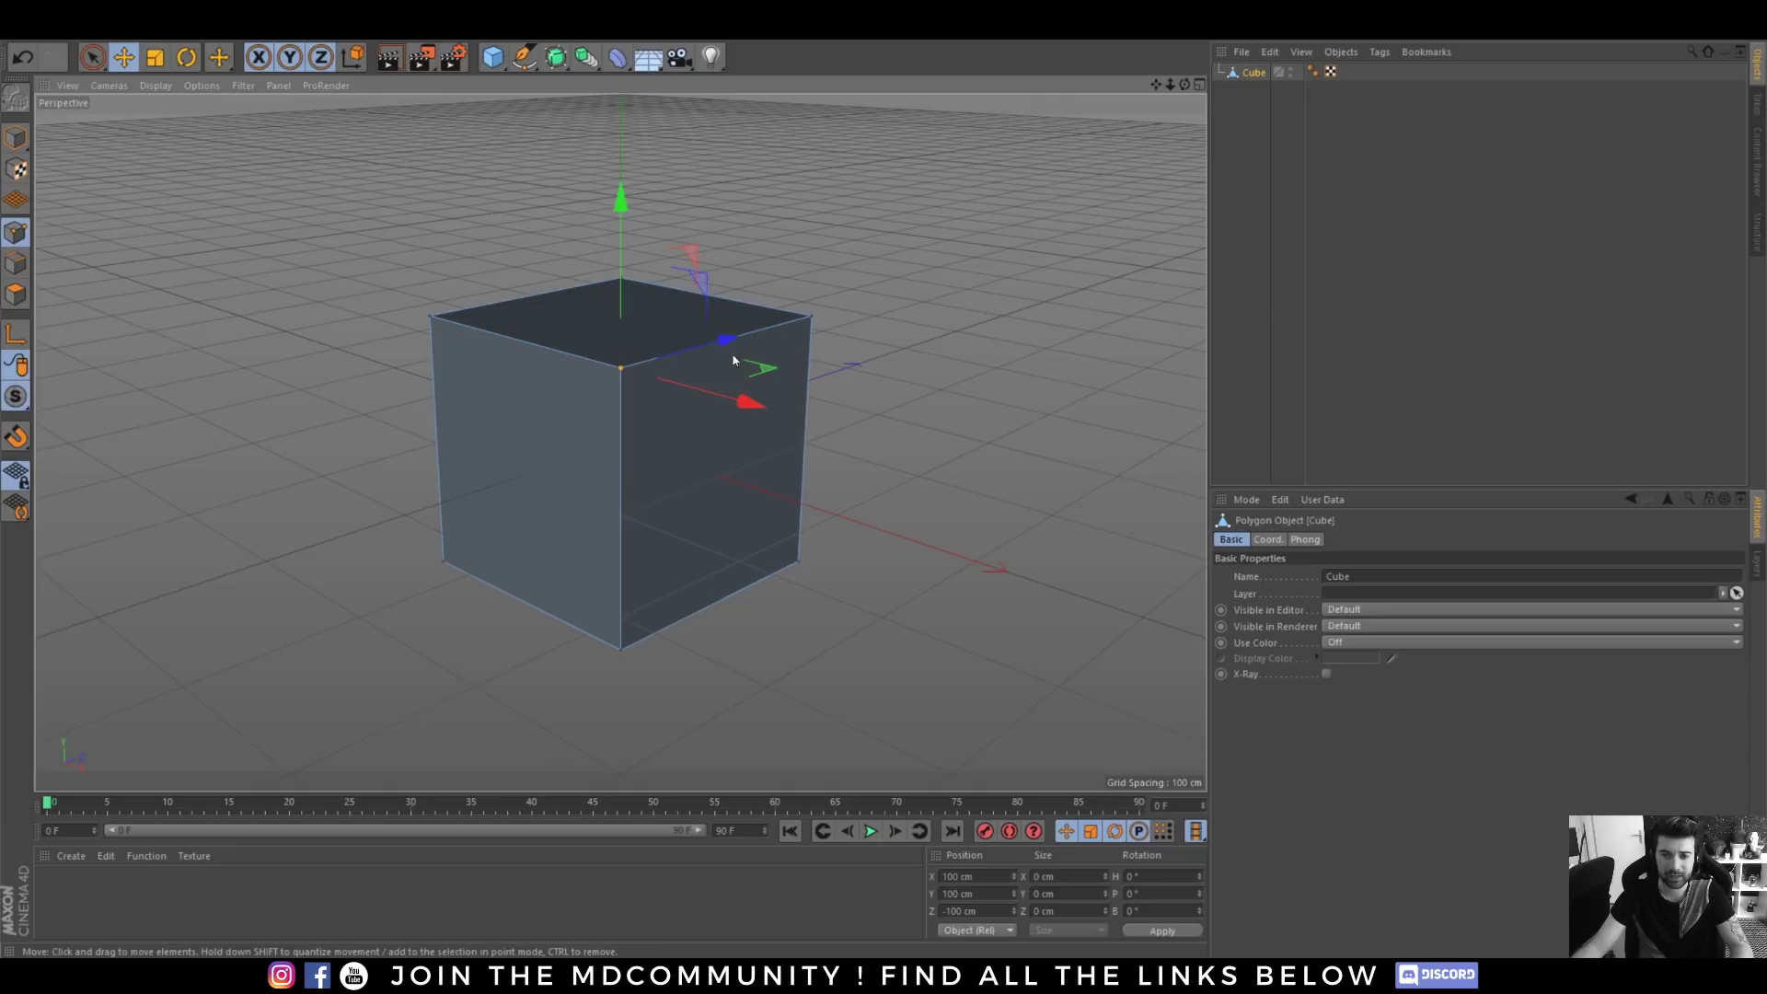
mouse_move(732, 340)
mouse_down()
mouse_move(773, 336)
mouse_move(696, 345)
mouse_up()
key(ctrl+z)
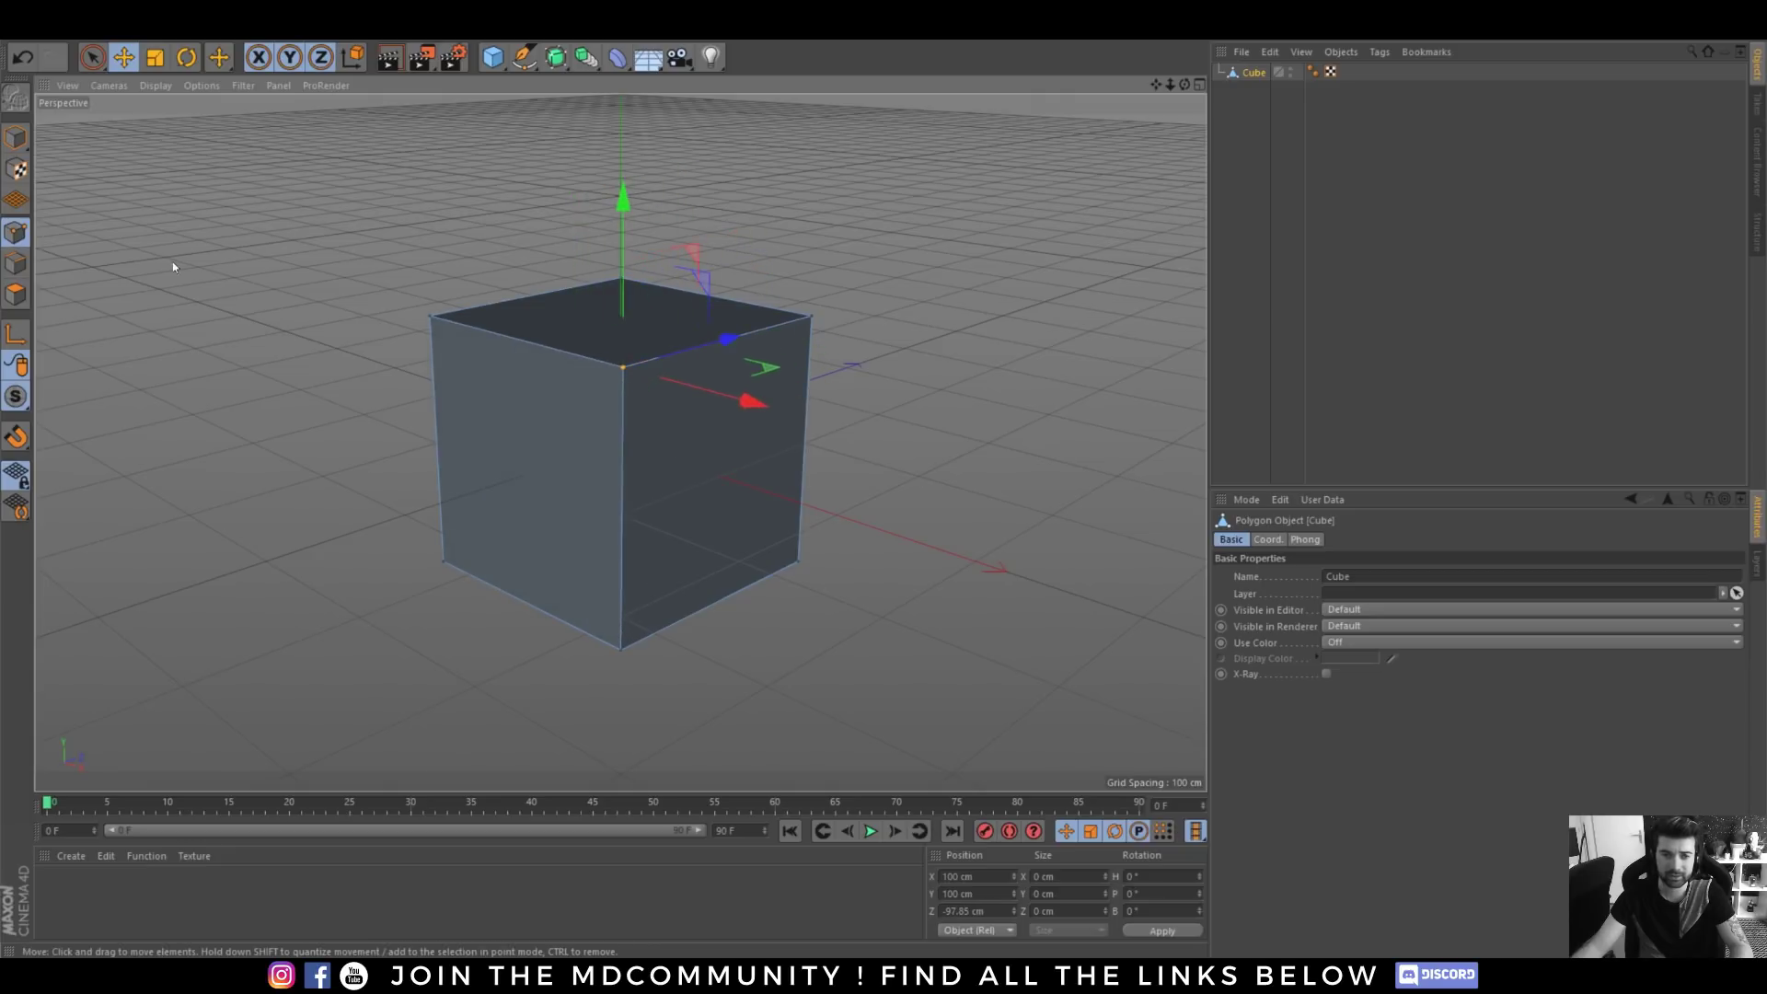
- Lower the cube's front top edge along the world Y axis to about -39 cm, sloping the top face
click(15, 263)
click(518, 351)
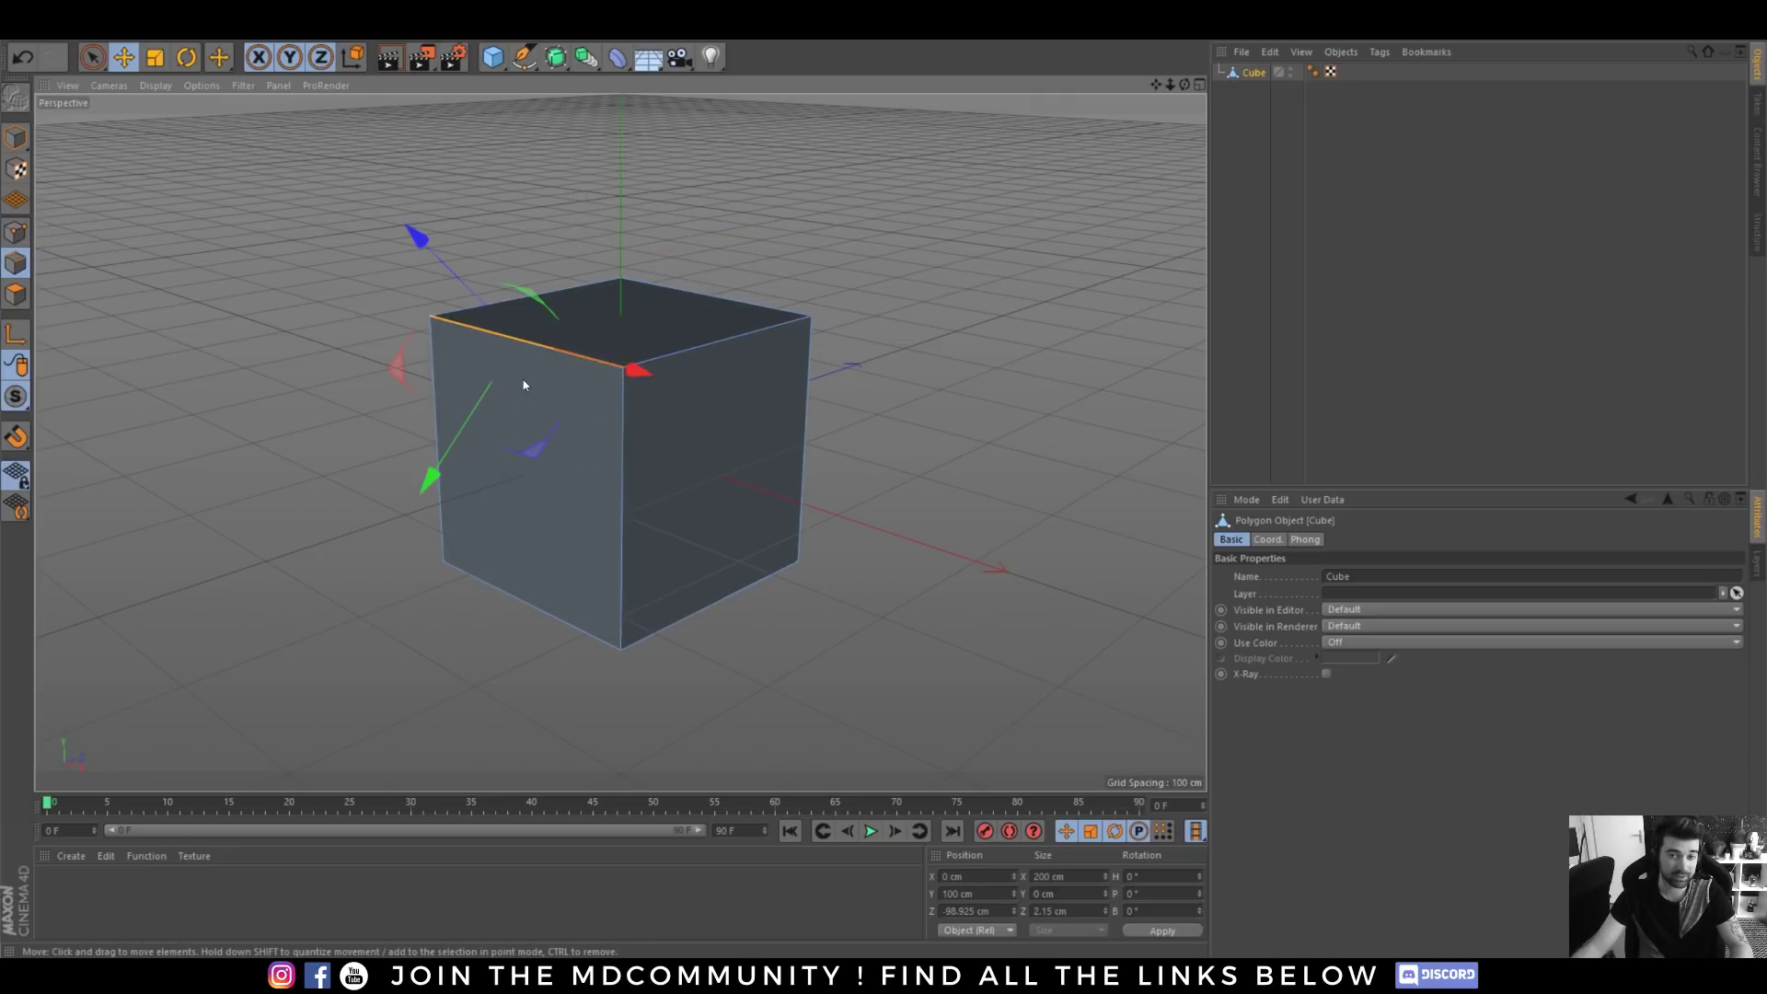
key(w)
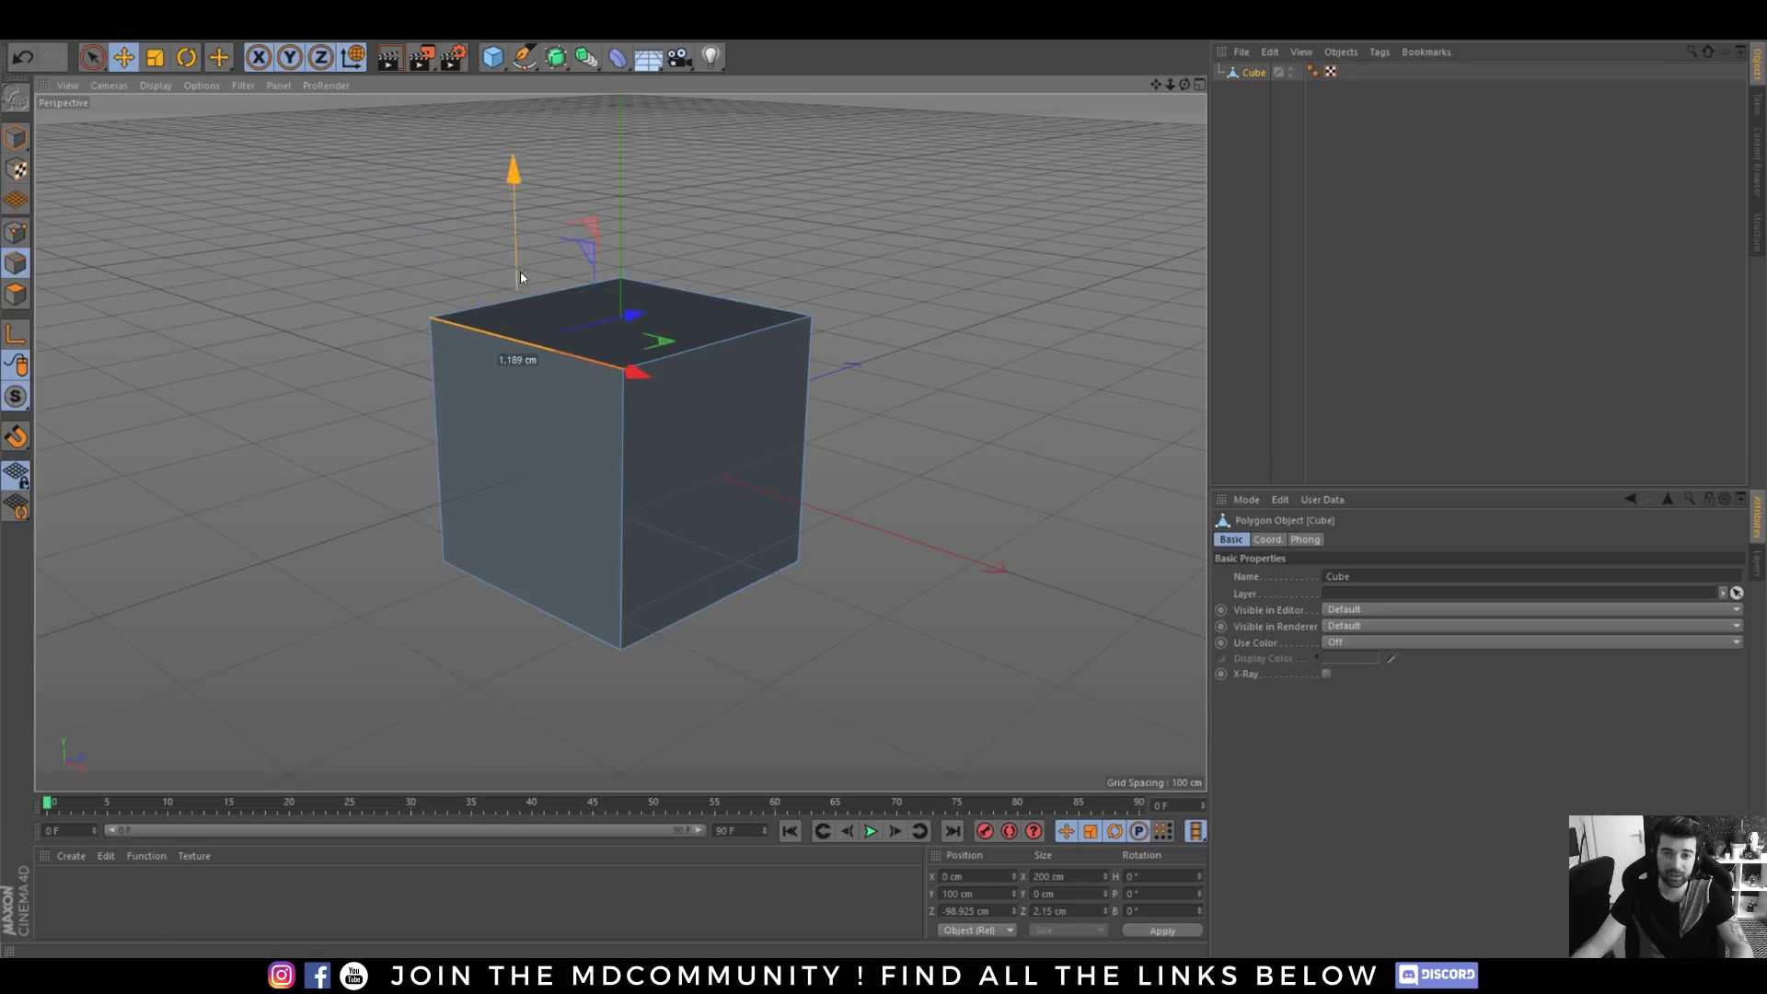
drag(520, 272, 484, 459)
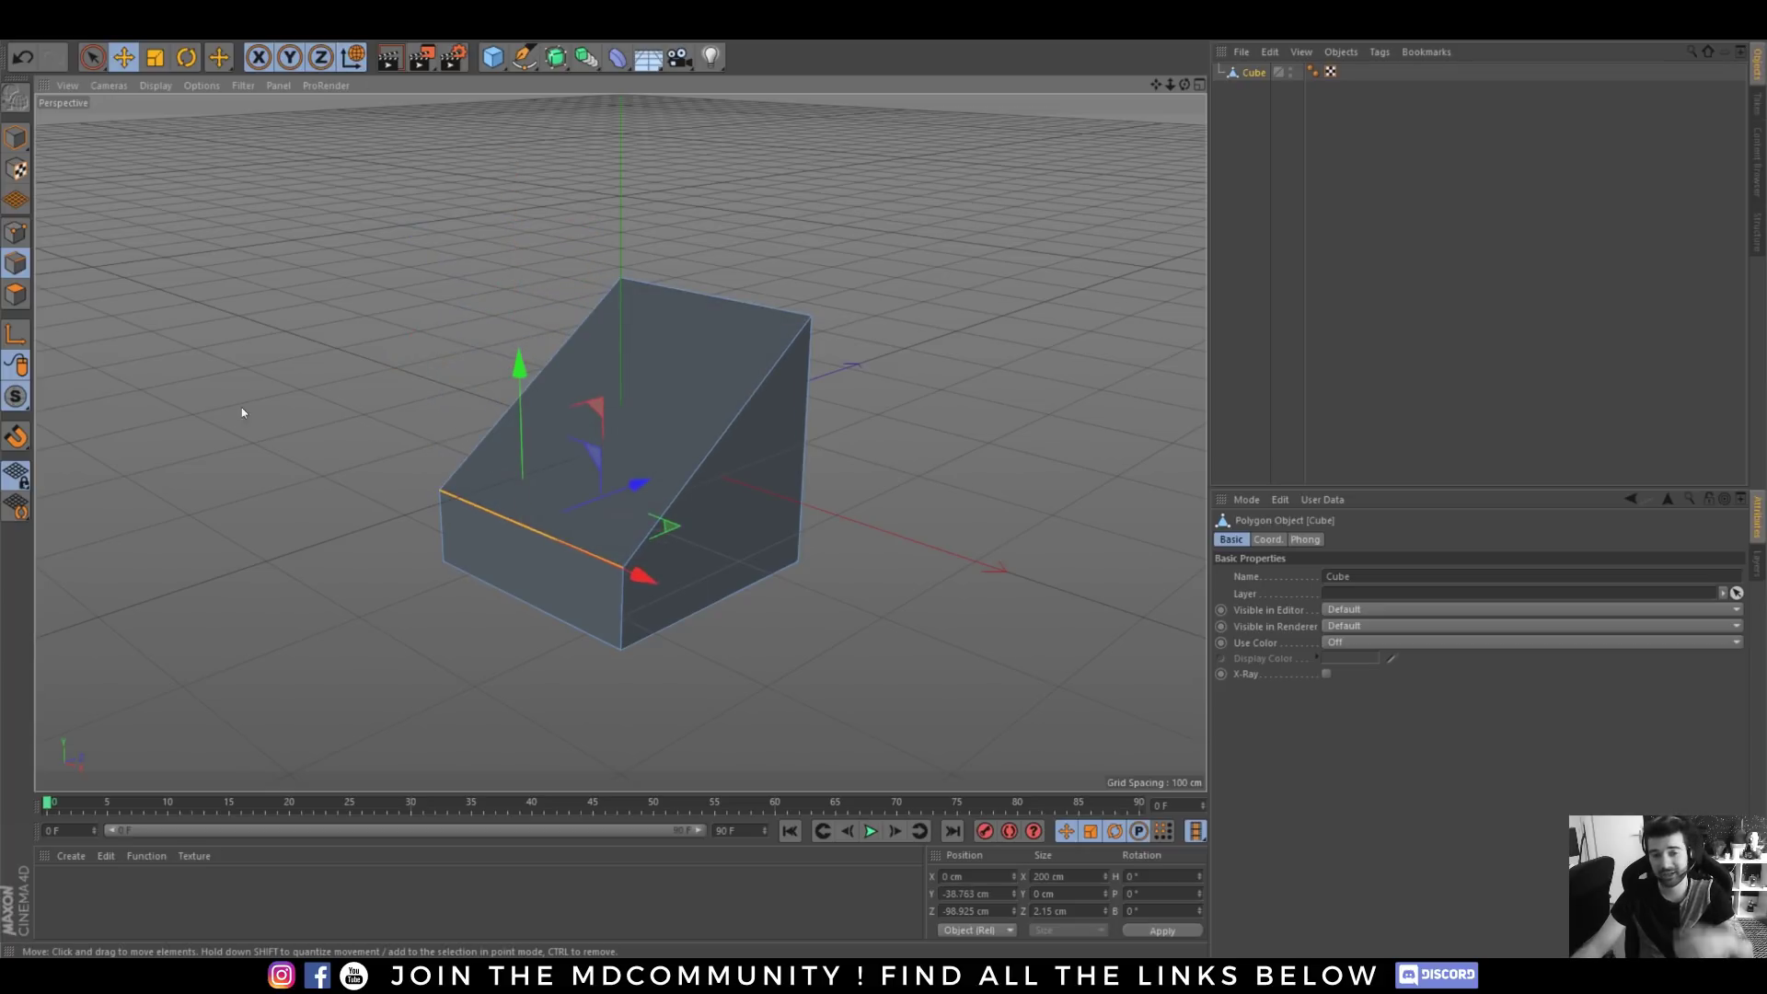
- Inset the sloped top polygon with Extrude Inner at an offset of about 43 cm
click(16, 294)
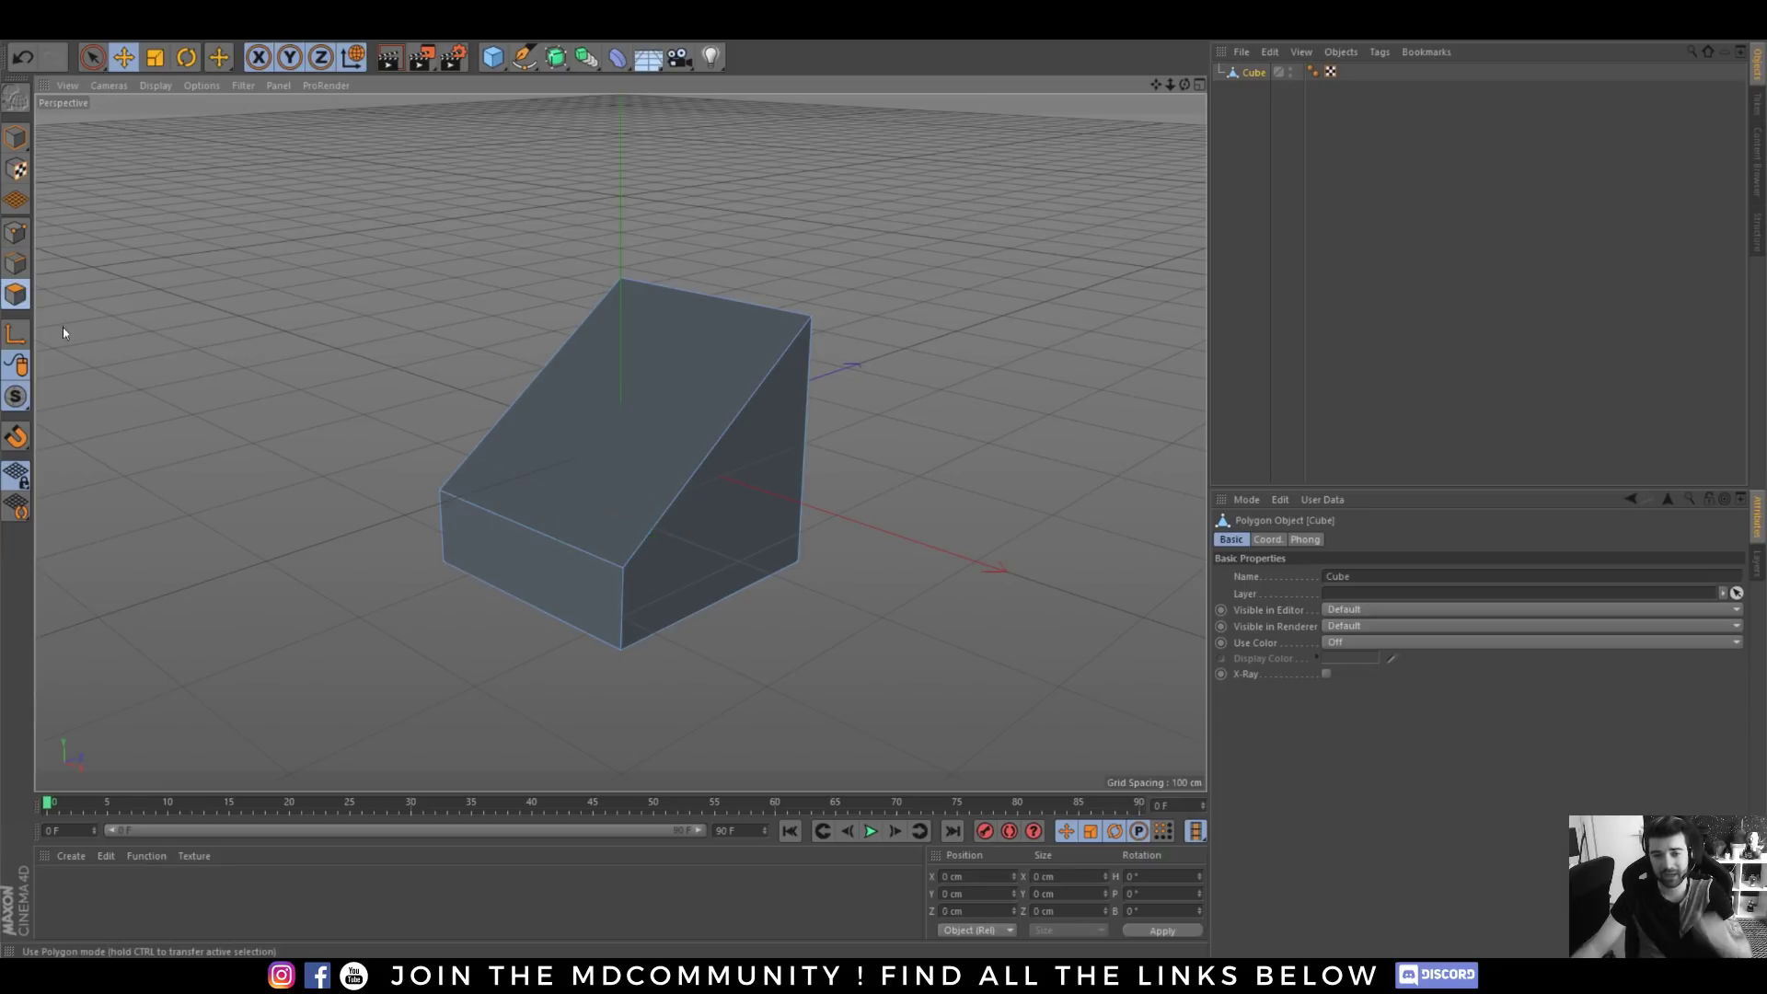
click(631, 431)
right_click(595, 425)
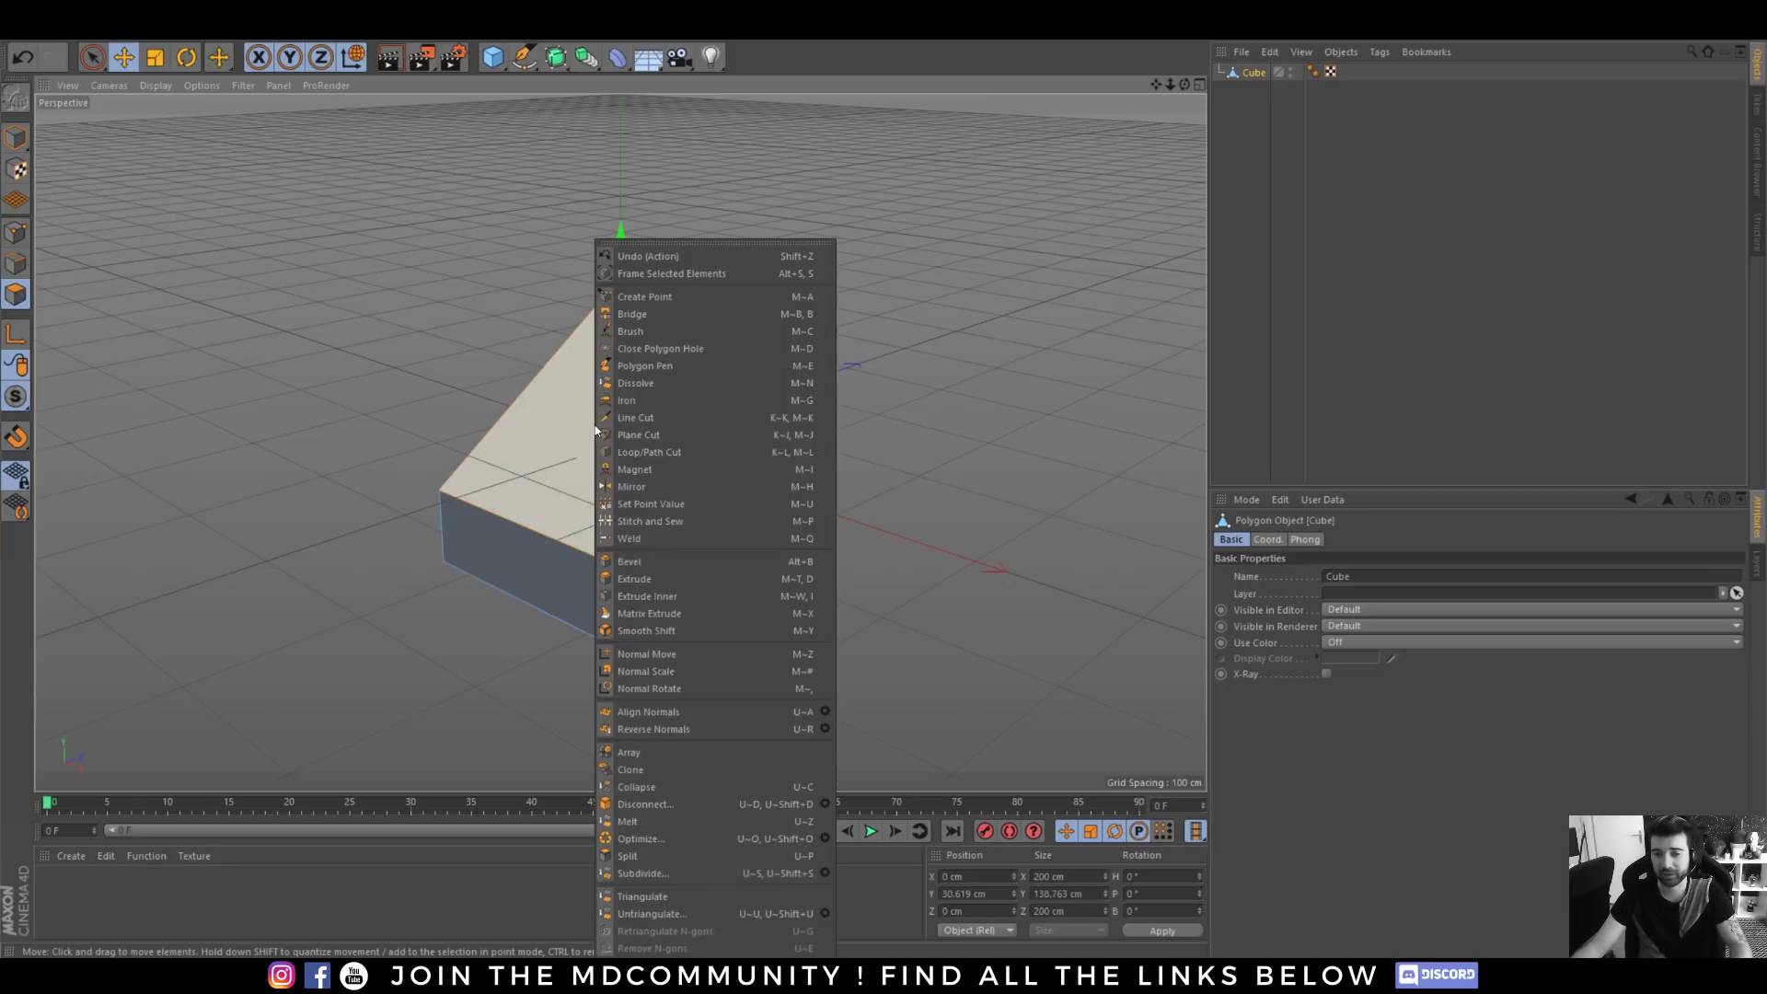
click(663, 590)
drag(694, 416, 684, 387)
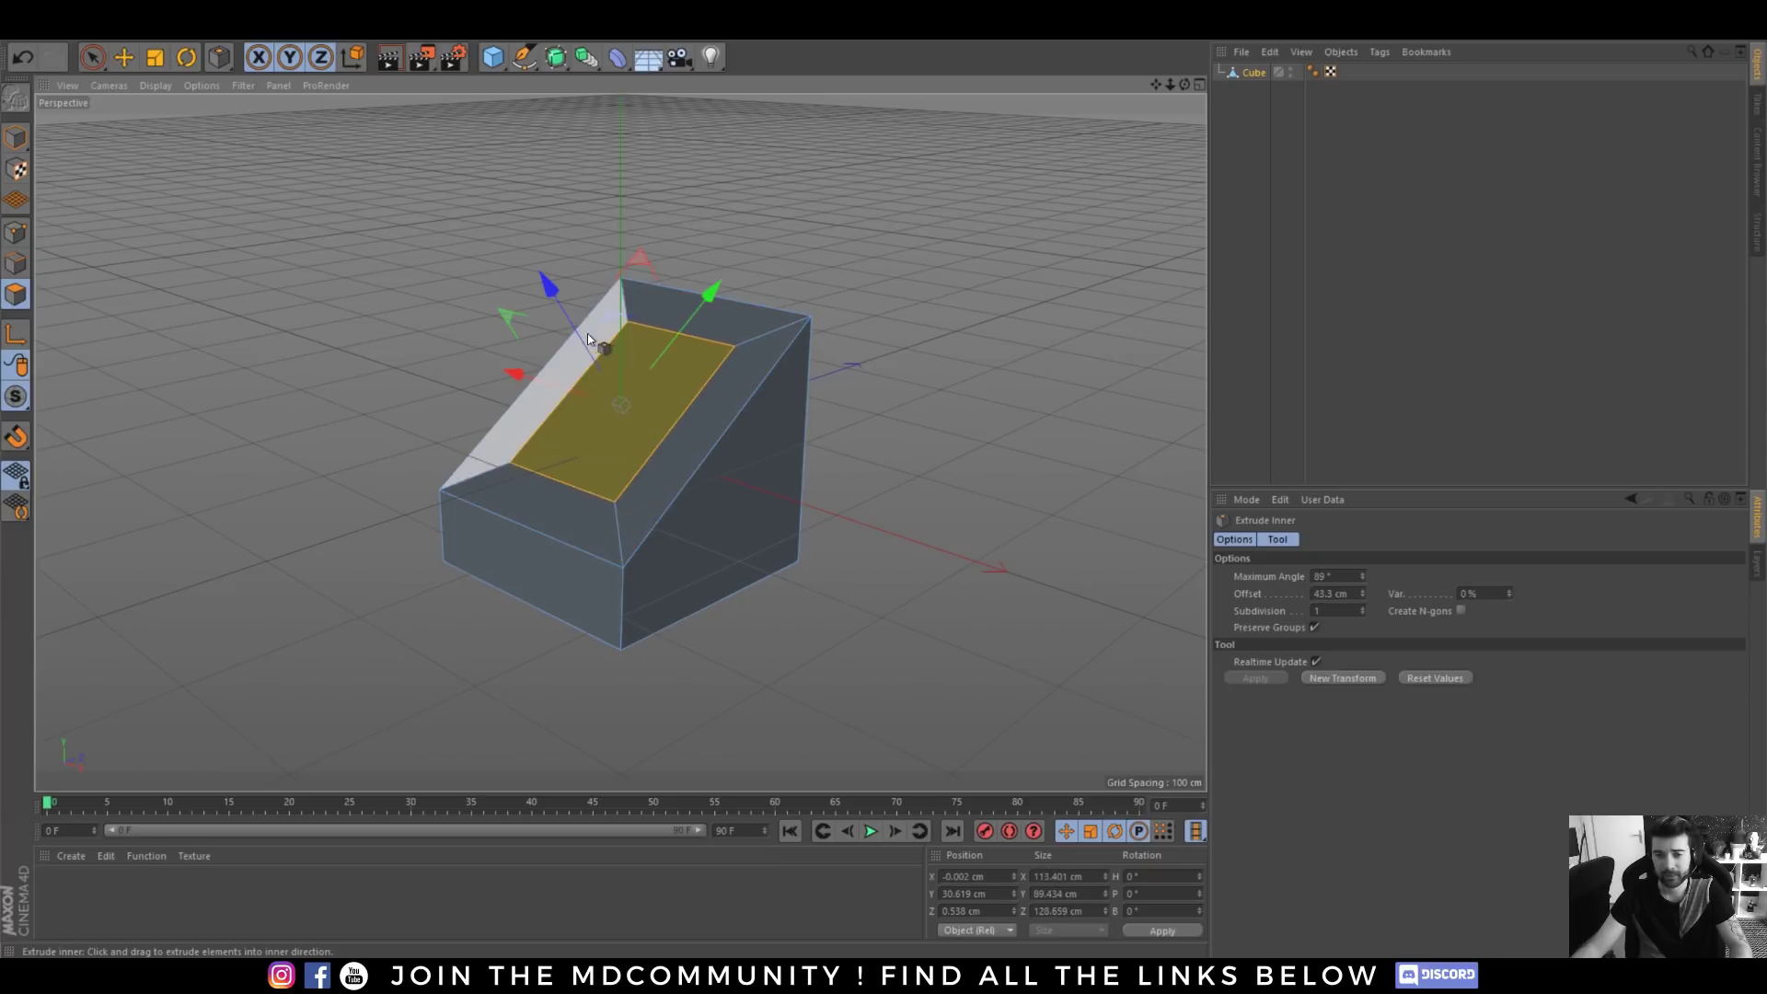
- Sink the inset polygon into the slope and form a second, smaller recess inside it with an inner offset of about 23 cm
drag(575, 320, 604, 376)
alt+drag(662, 460, 713, 513)
drag(661, 402, 635, 454)
click(1248, 233)
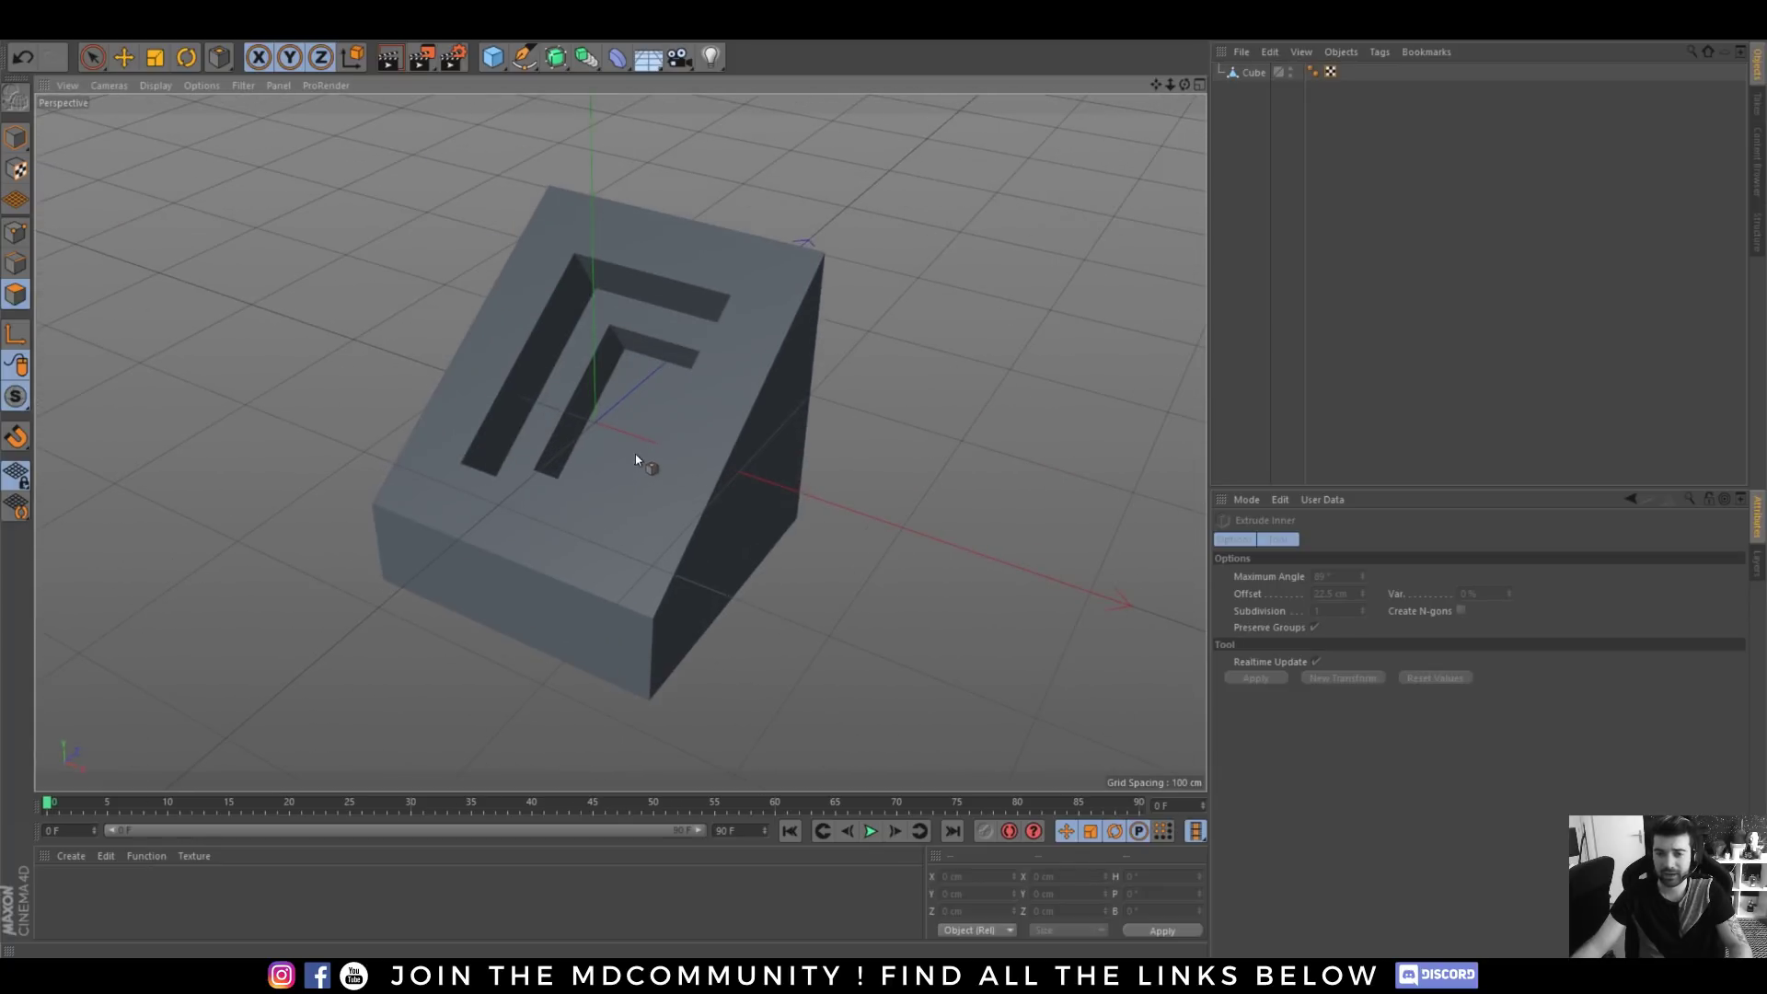
- Add a Subdivision Surface as the parent of the modelled cube
click(555, 57)
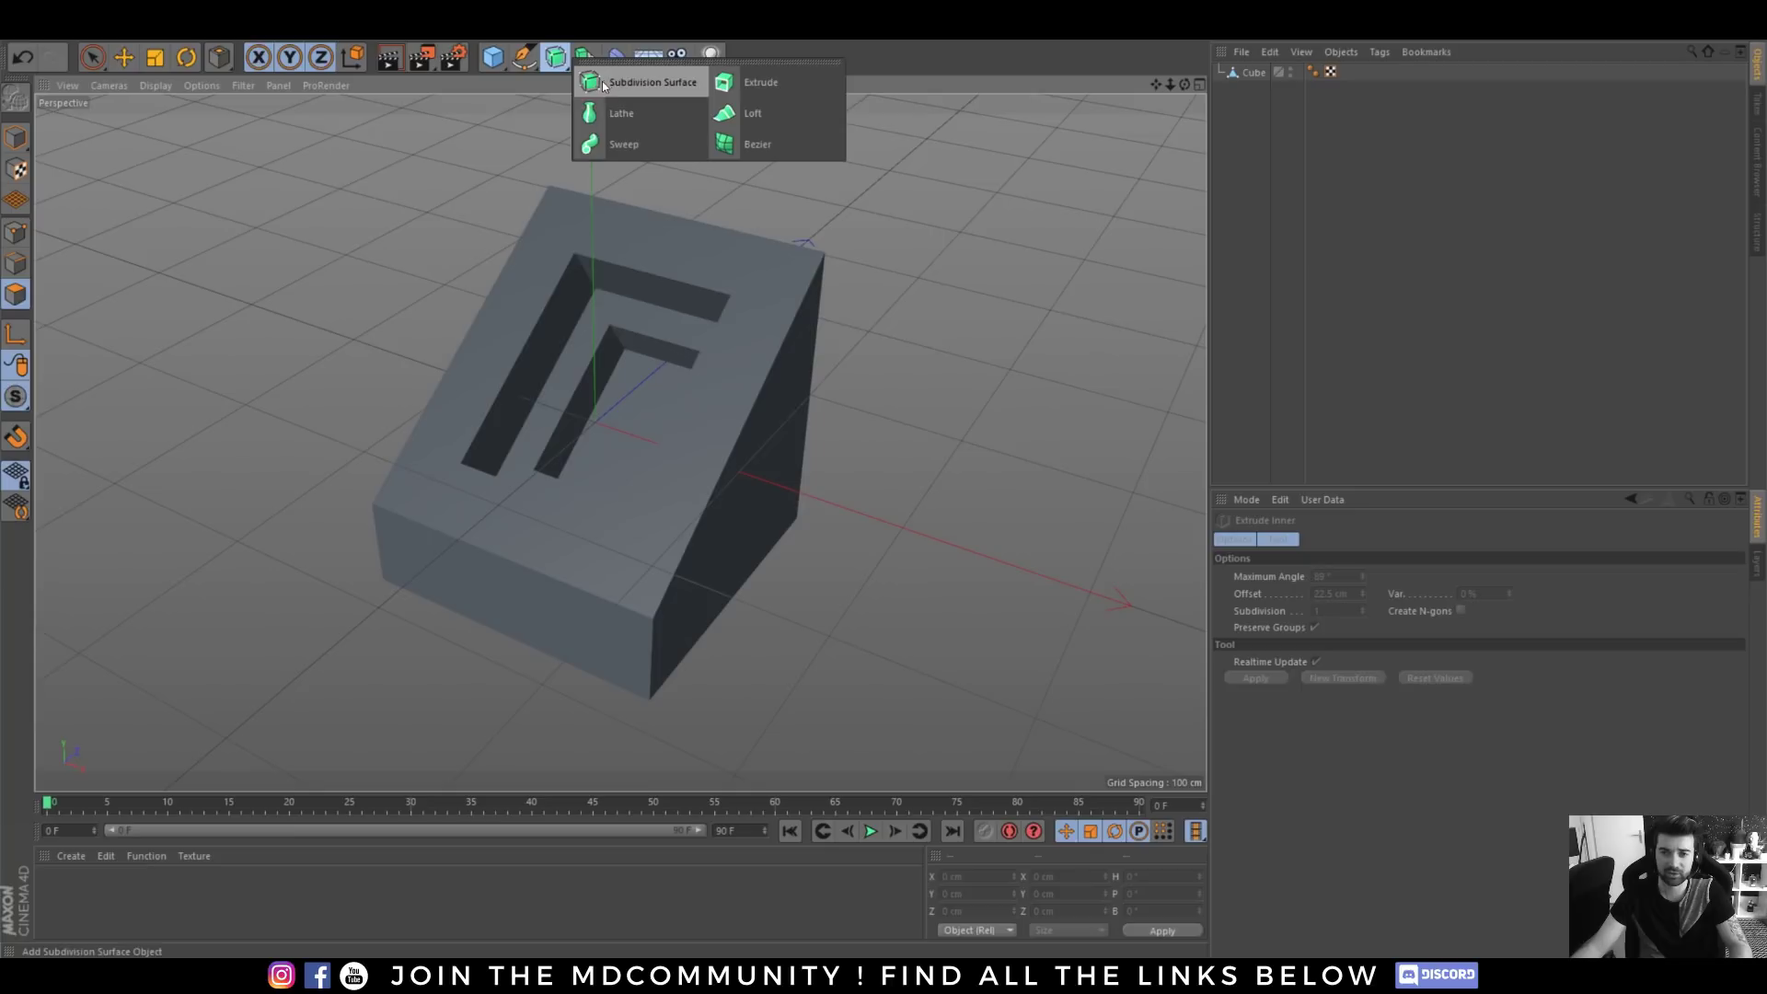
key(Escape)
click(1252, 72)
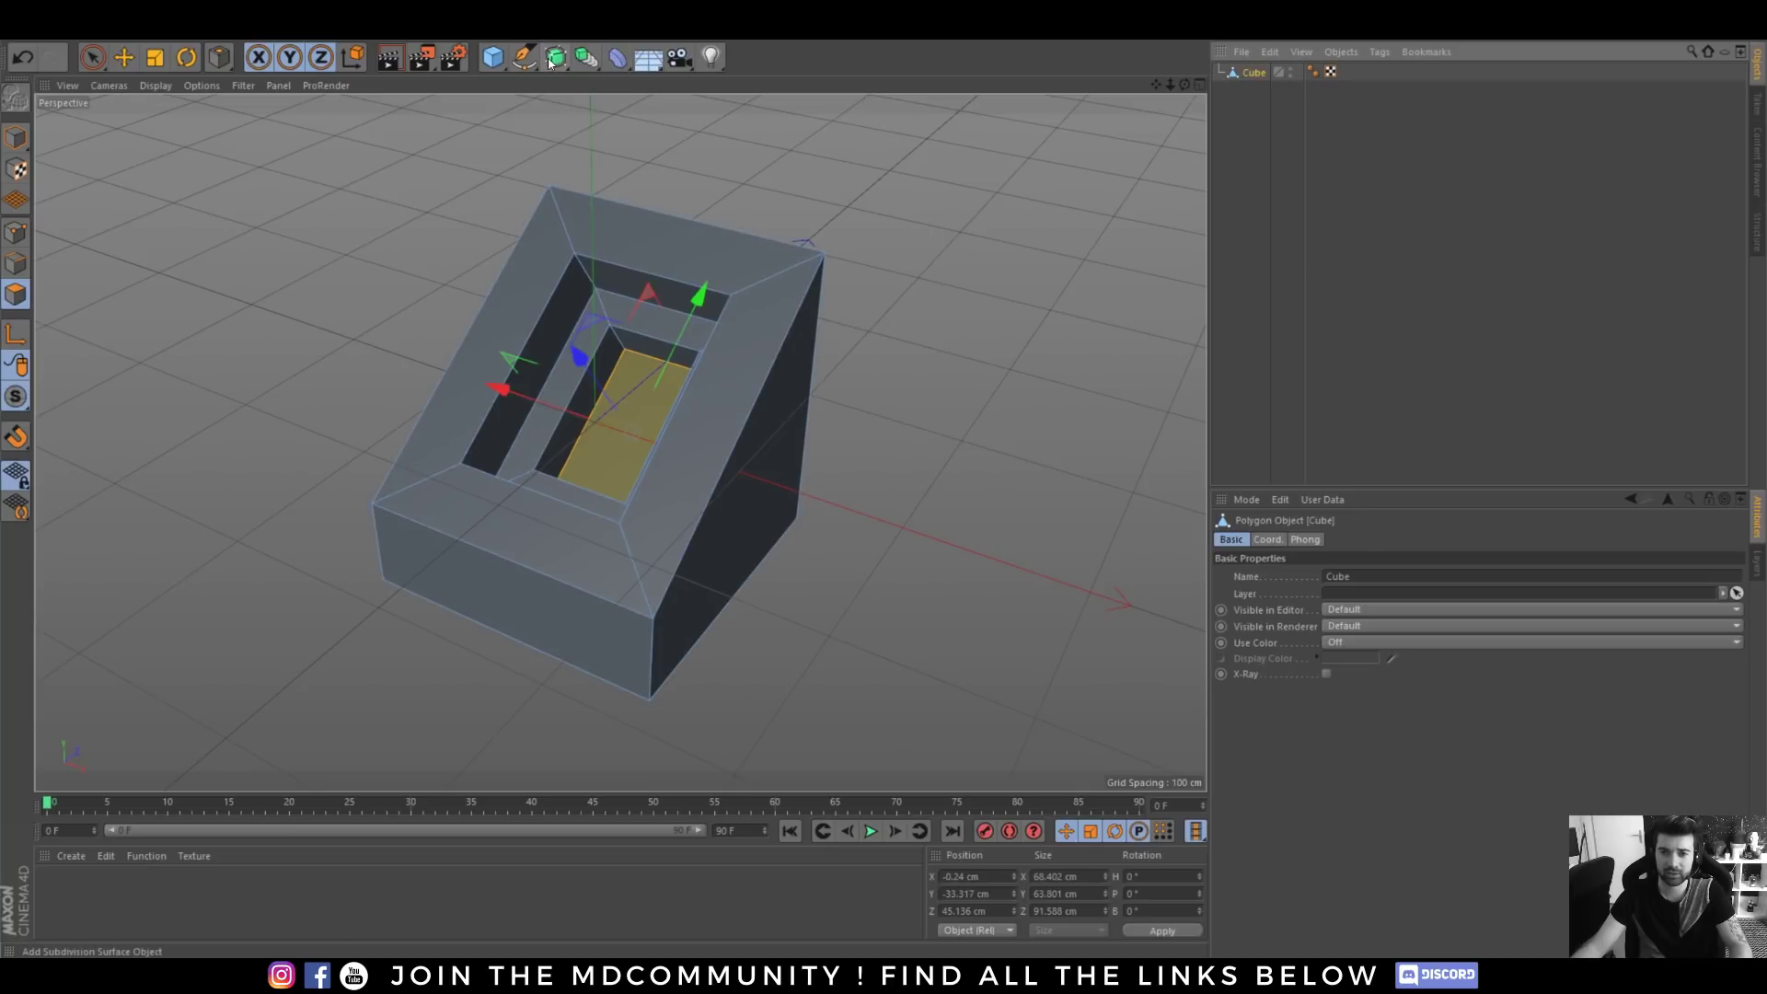
alt+click(554, 57)
click(1270, 118)
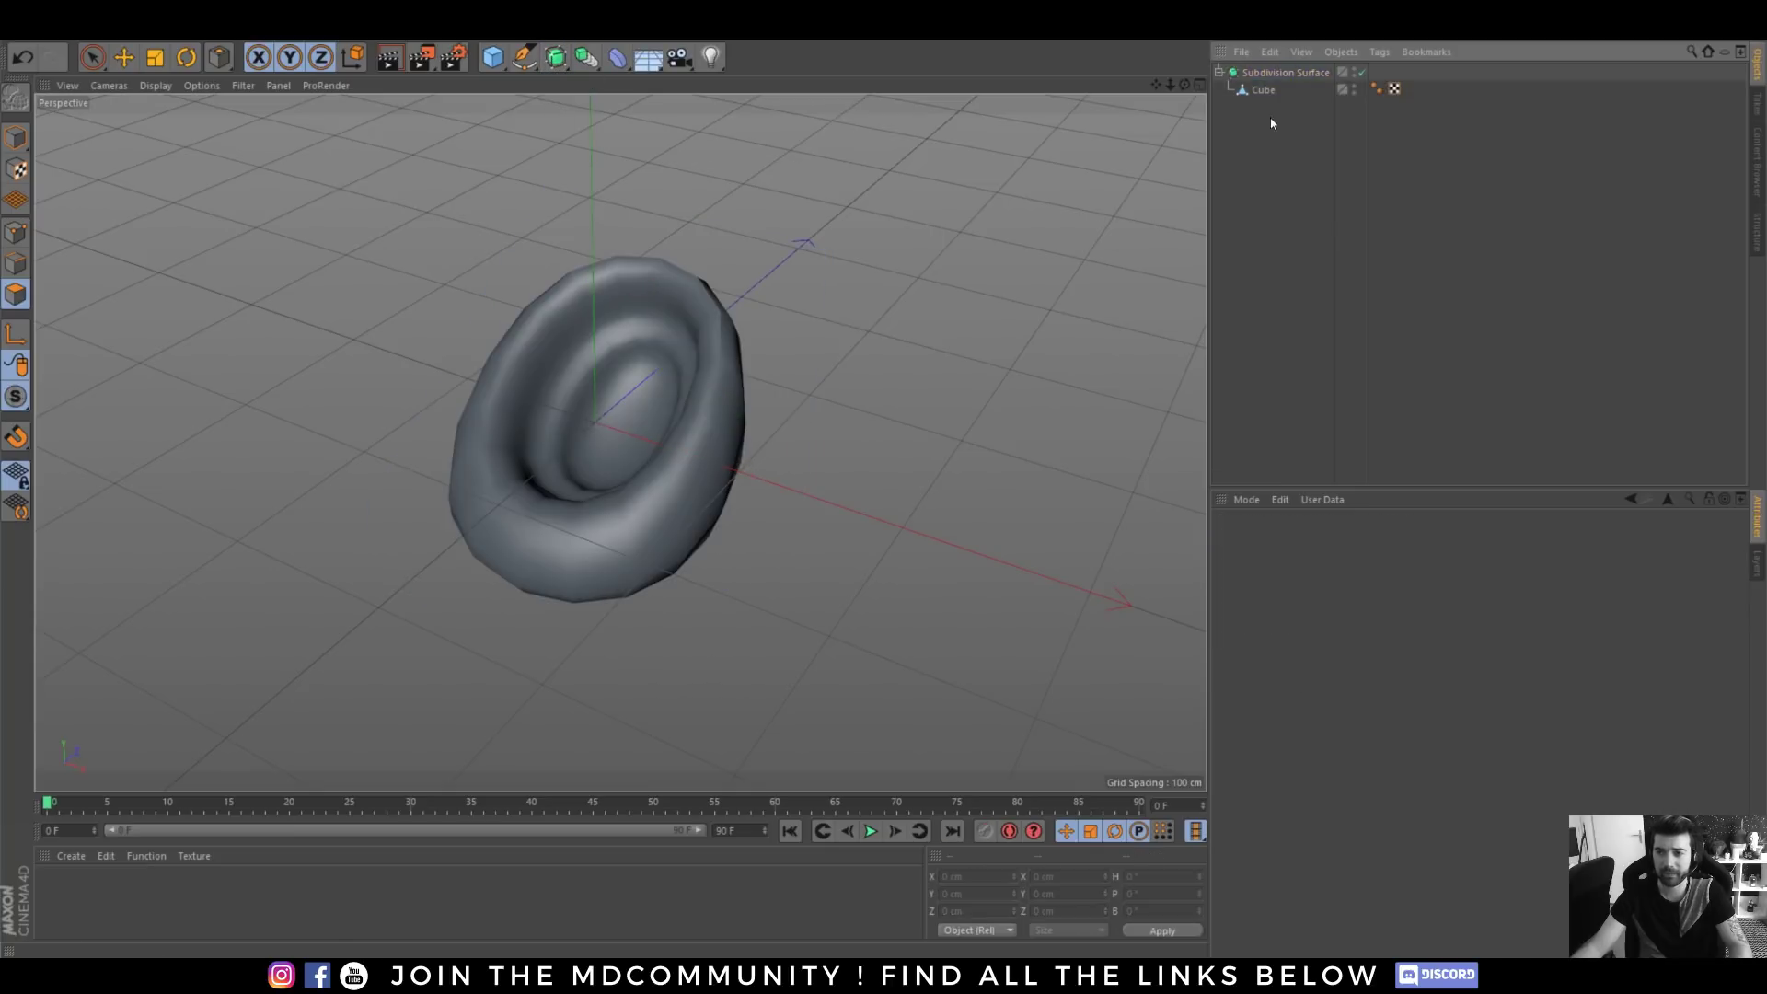
- Set both the editor and renderer subdivision levels of the Subdivision Surface to 4
click(1285, 74)
double_click(1385, 589)
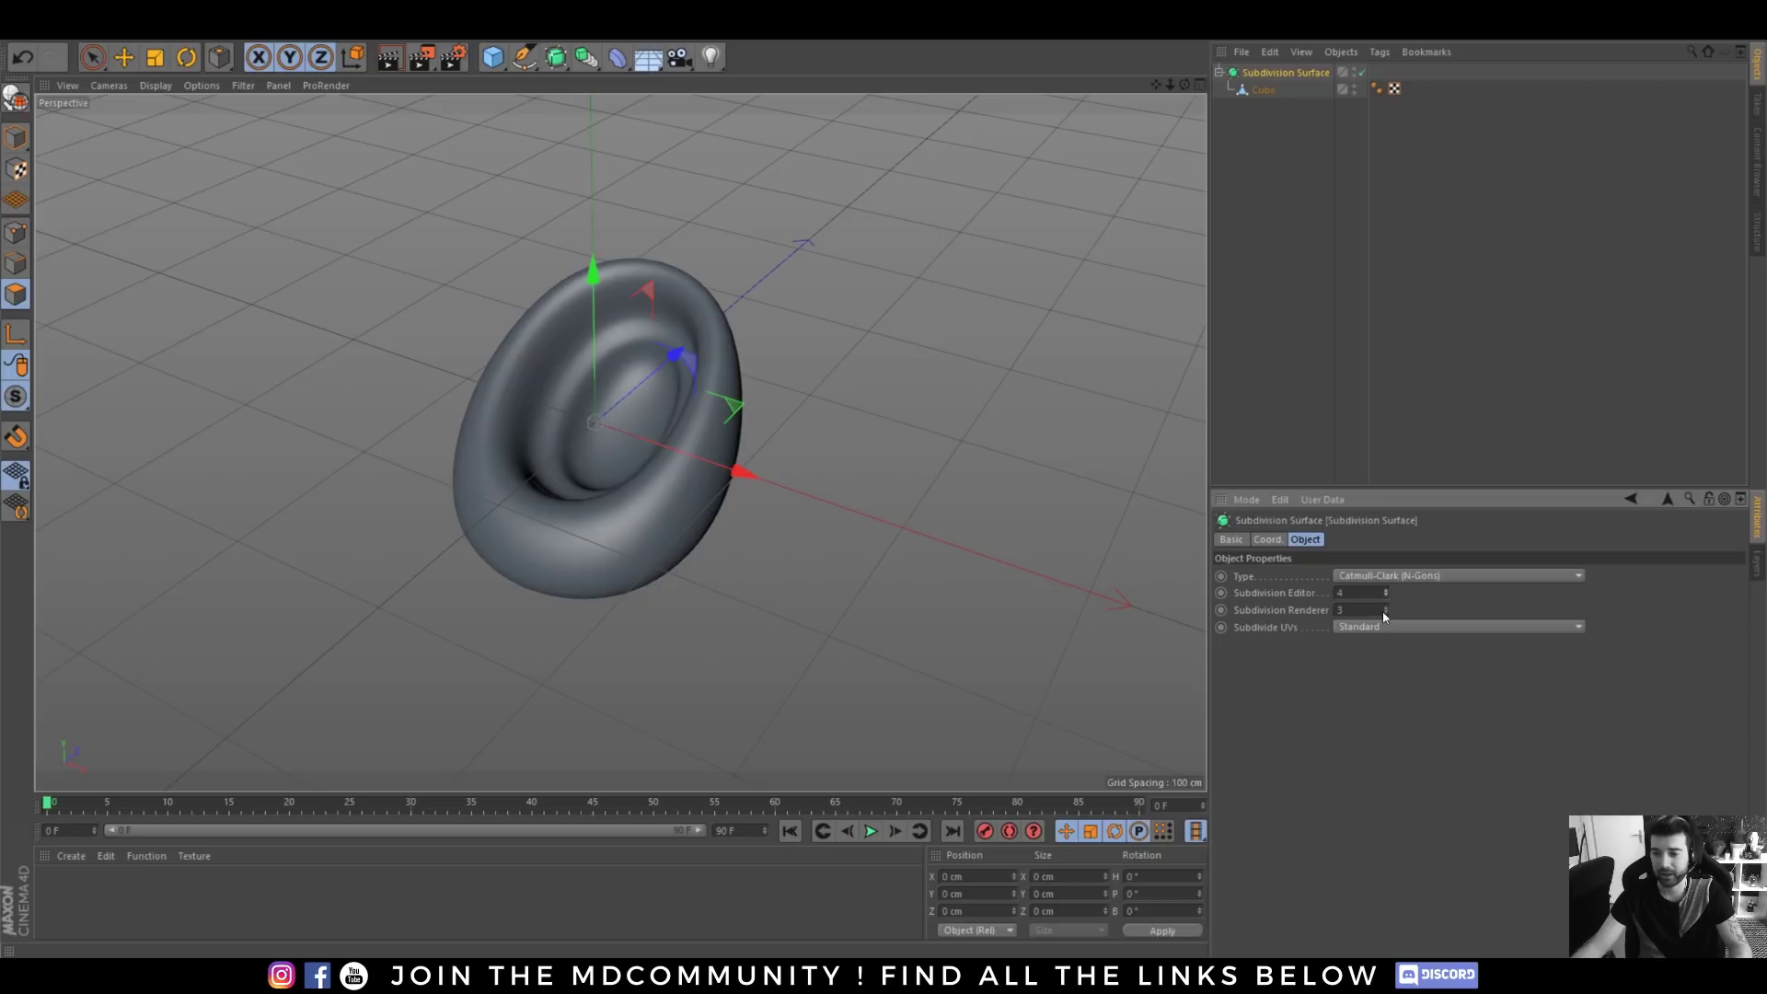
click(1385, 607)
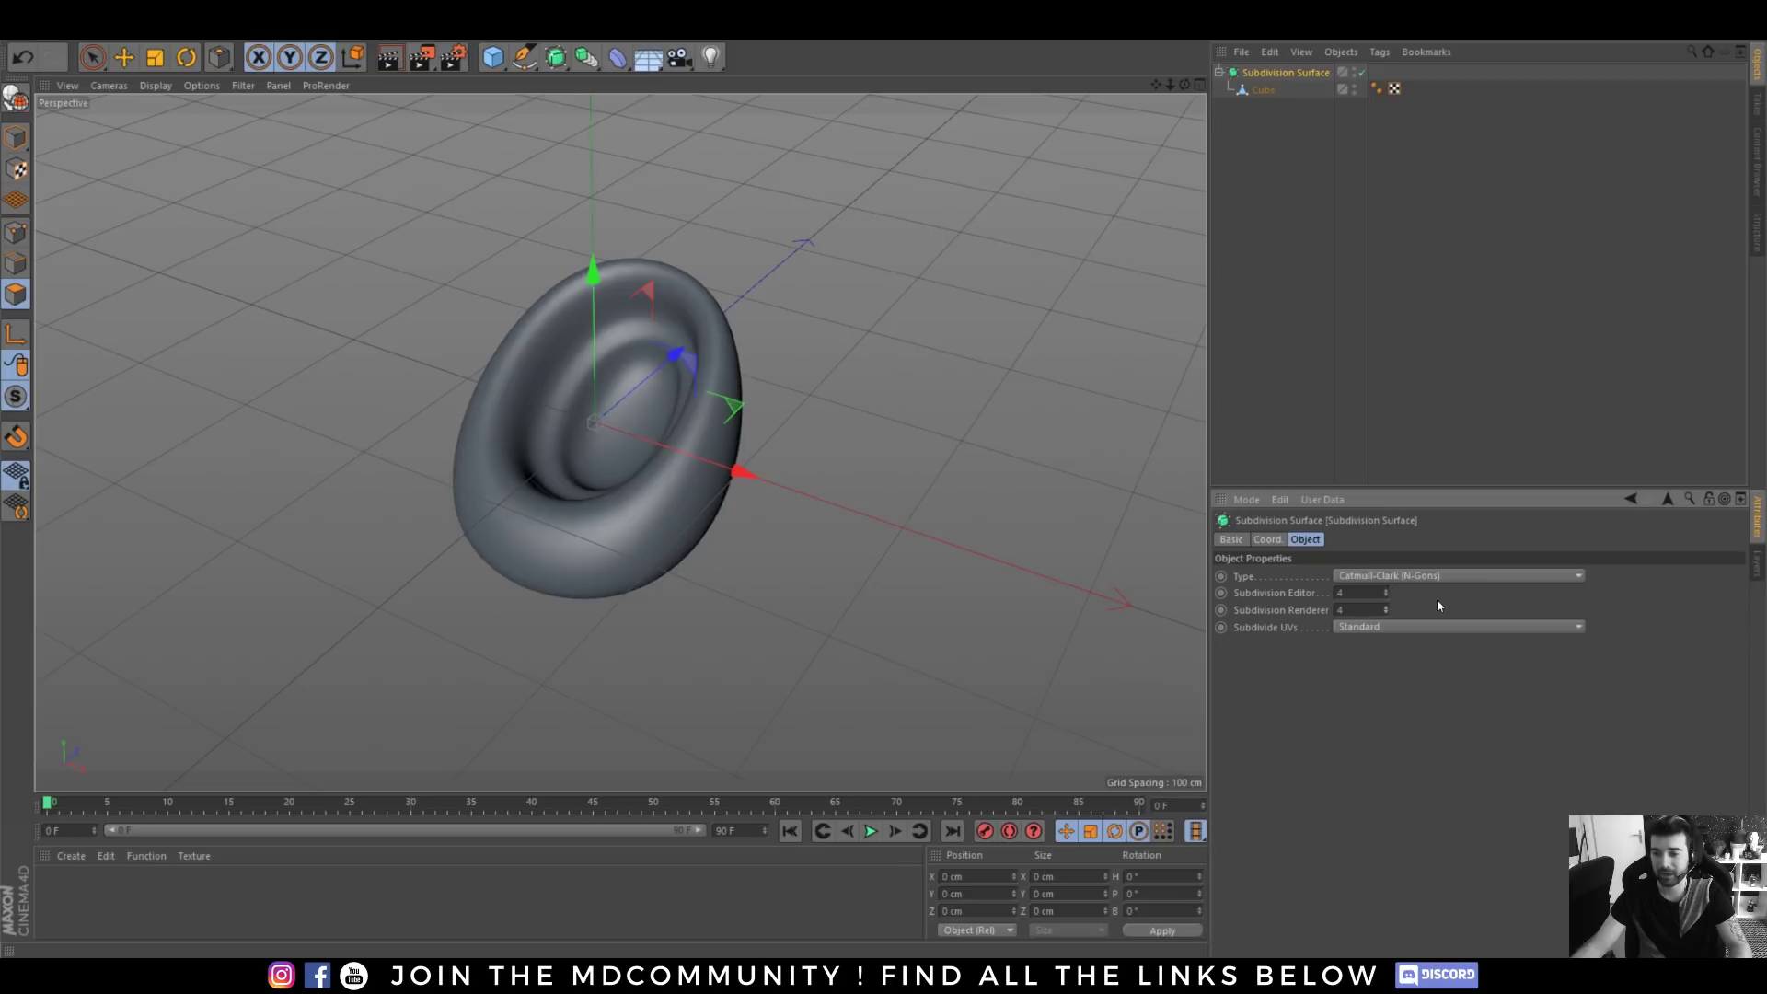
click(123, 58)
mouse_move(636, 499)
alt+mouse_down()
mouse_move(713, 590)
mouse_move(789, 501)
mouse_move(629, 513)
alt+mouse_up()
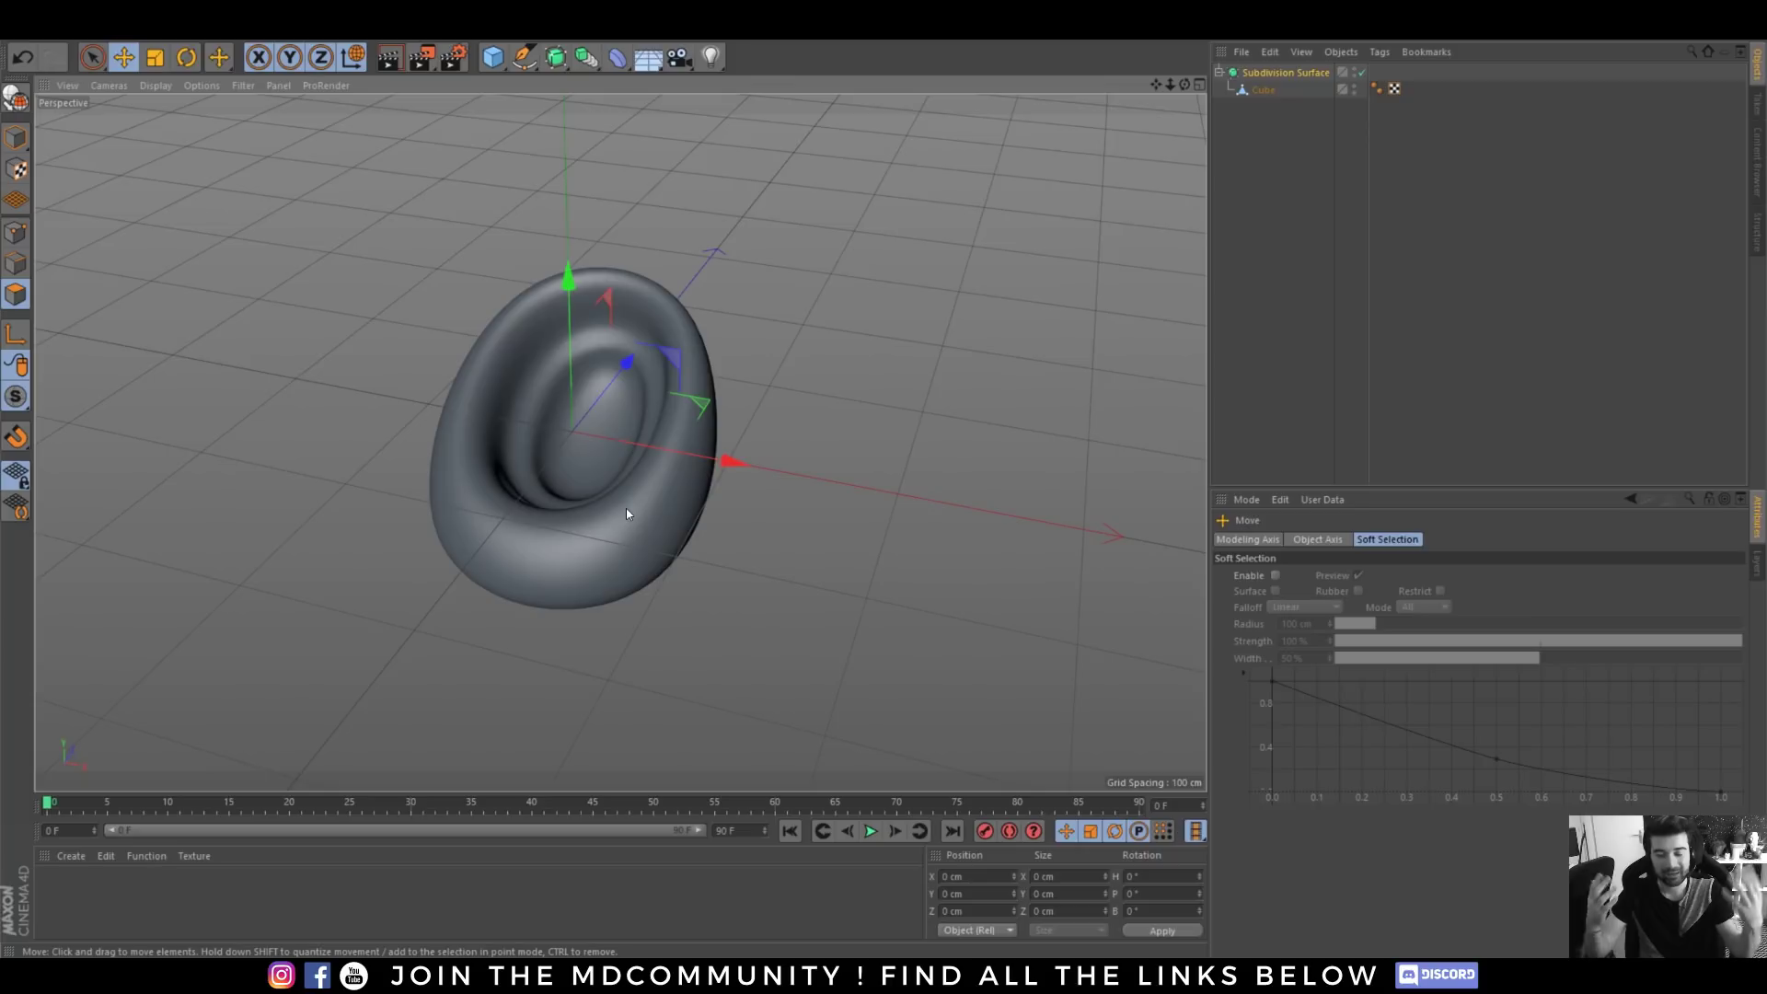
alt+drag(626, 512, 644, 460)
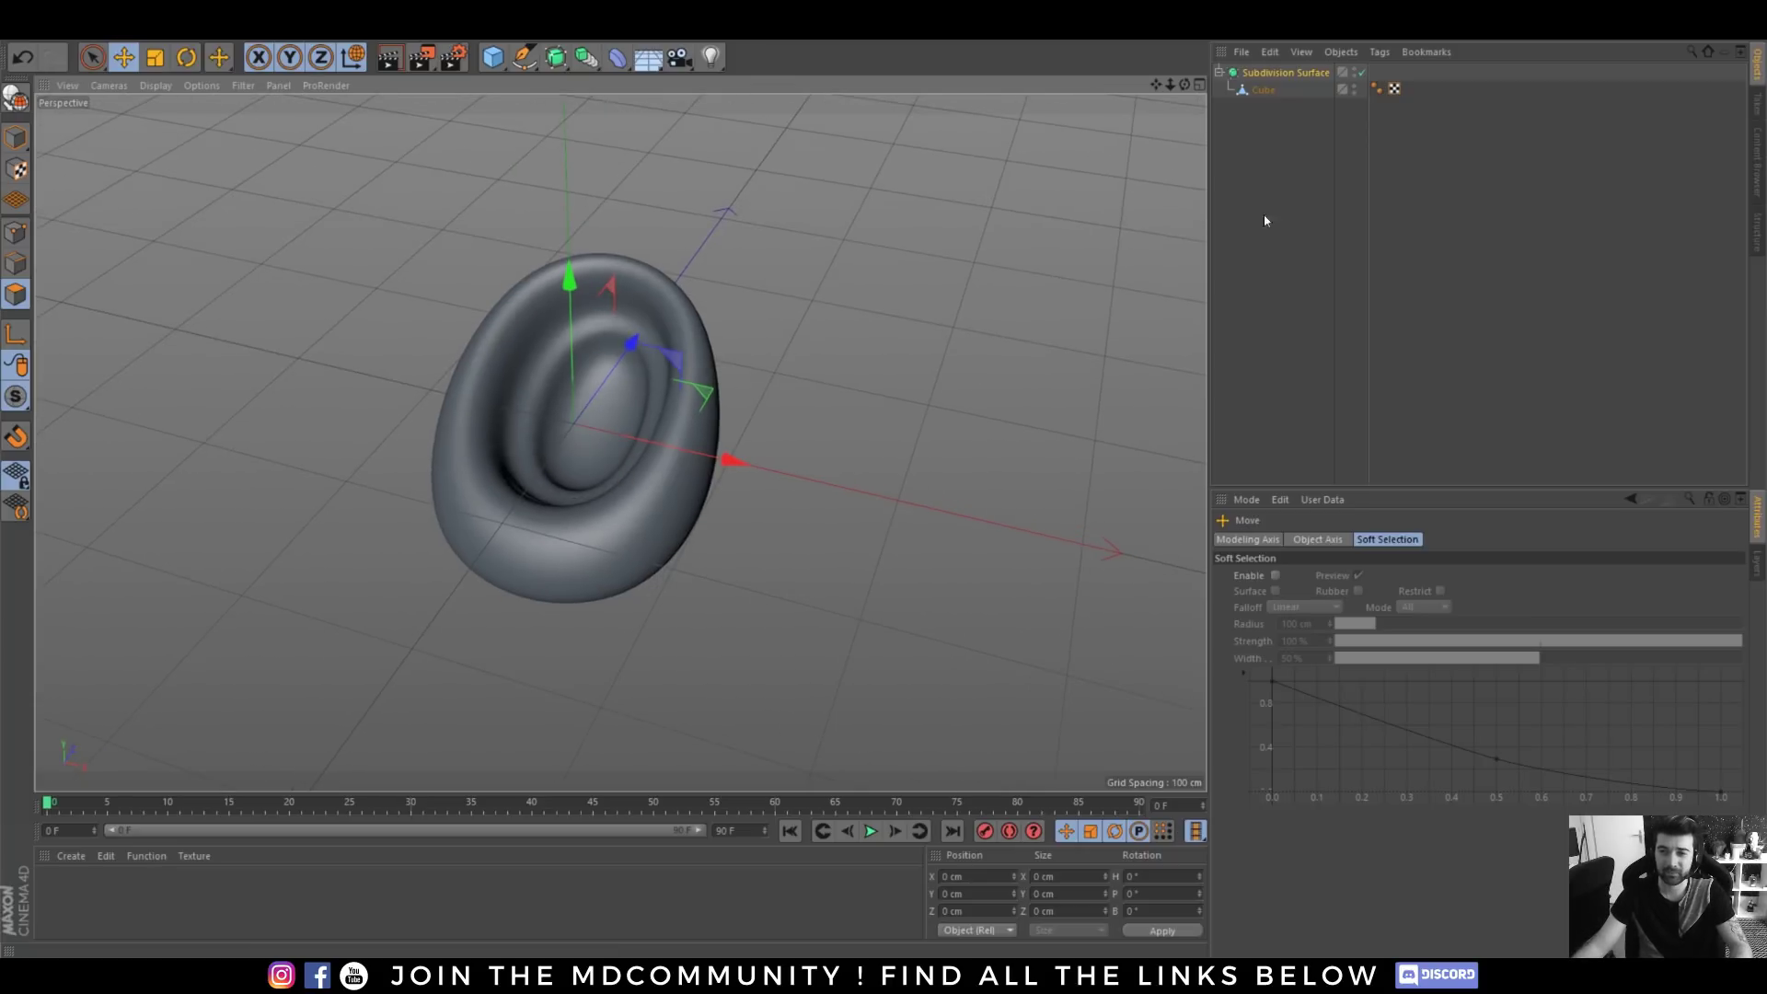
- Select all edges of the cube and apply a Subdivision Surface weight to them to tighten the rounded shape
click(1259, 89)
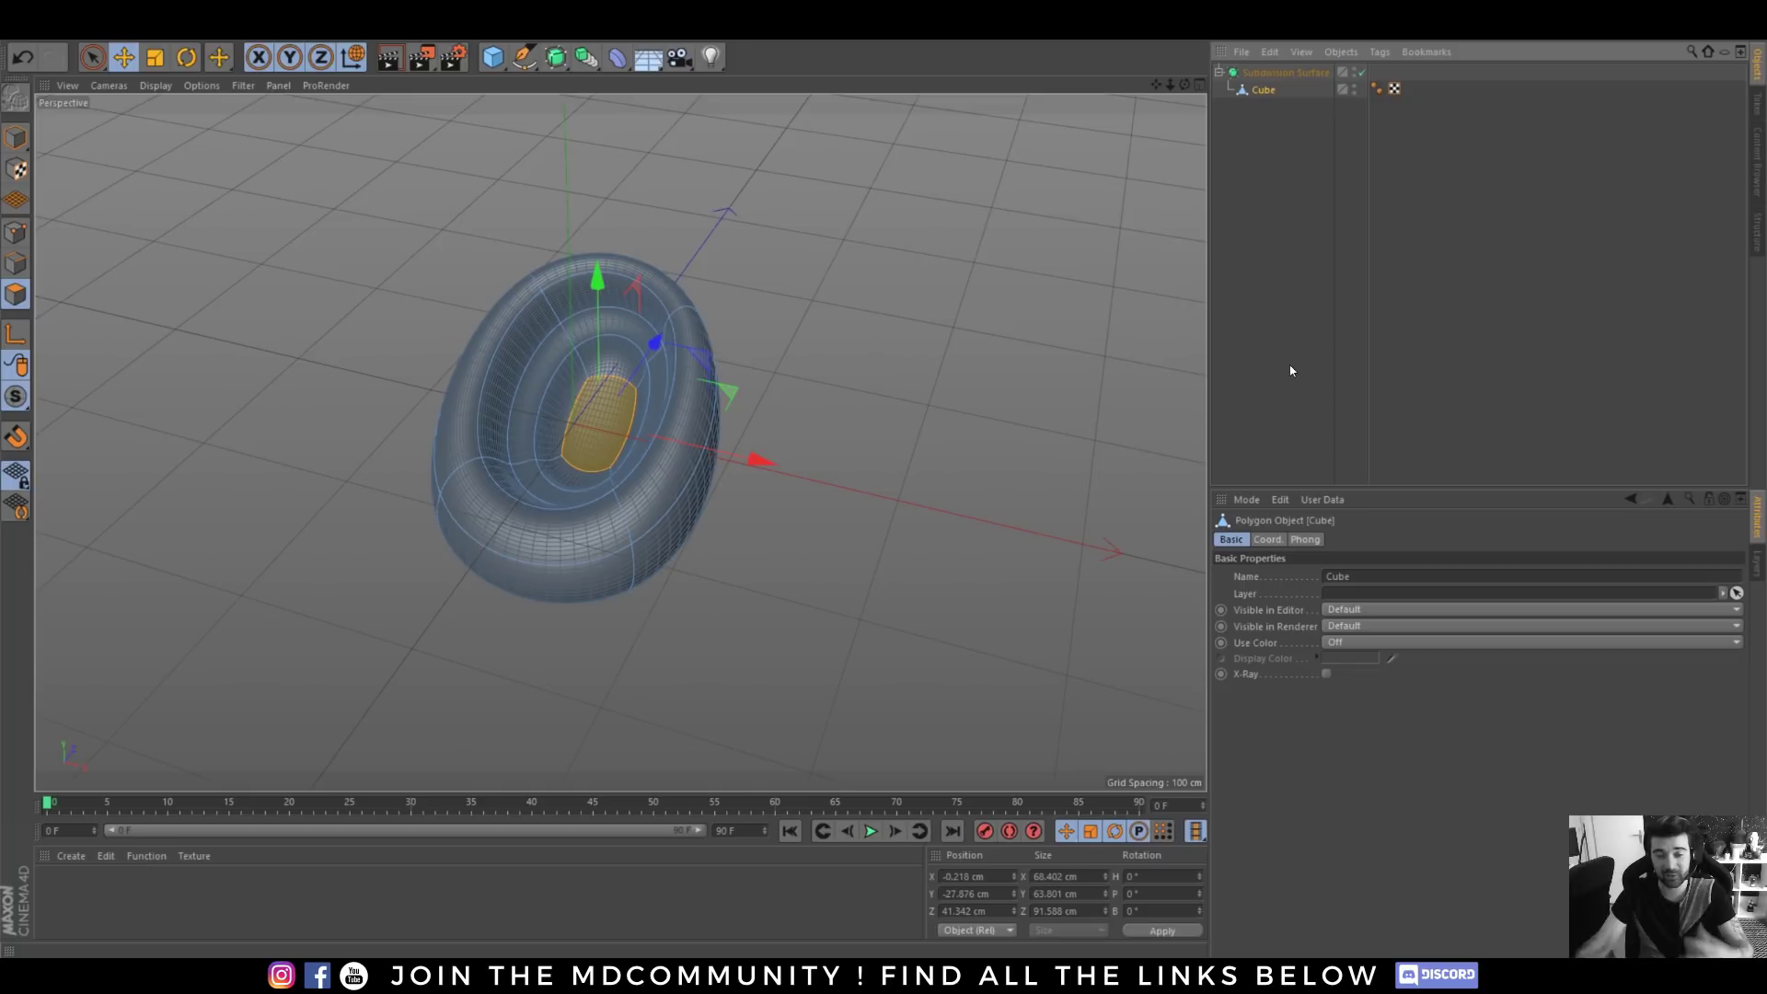
click(16, 264)
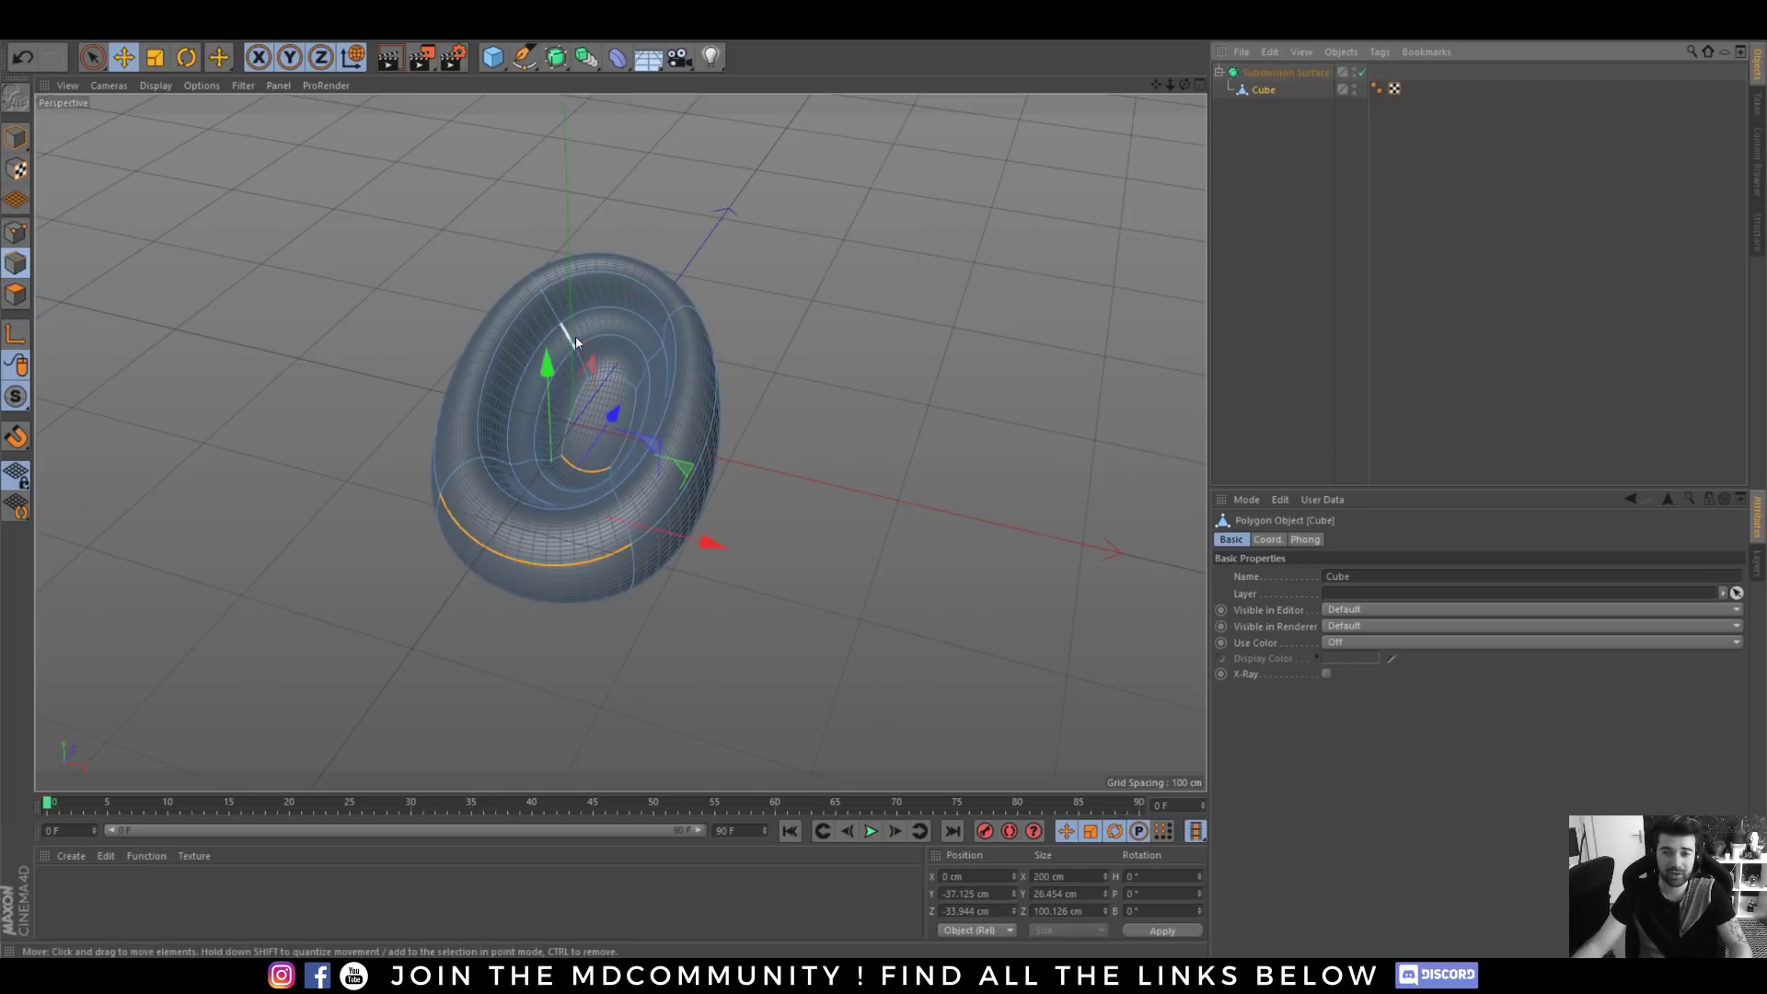
click(637, 353)
key(ctrl+a)
key(m)
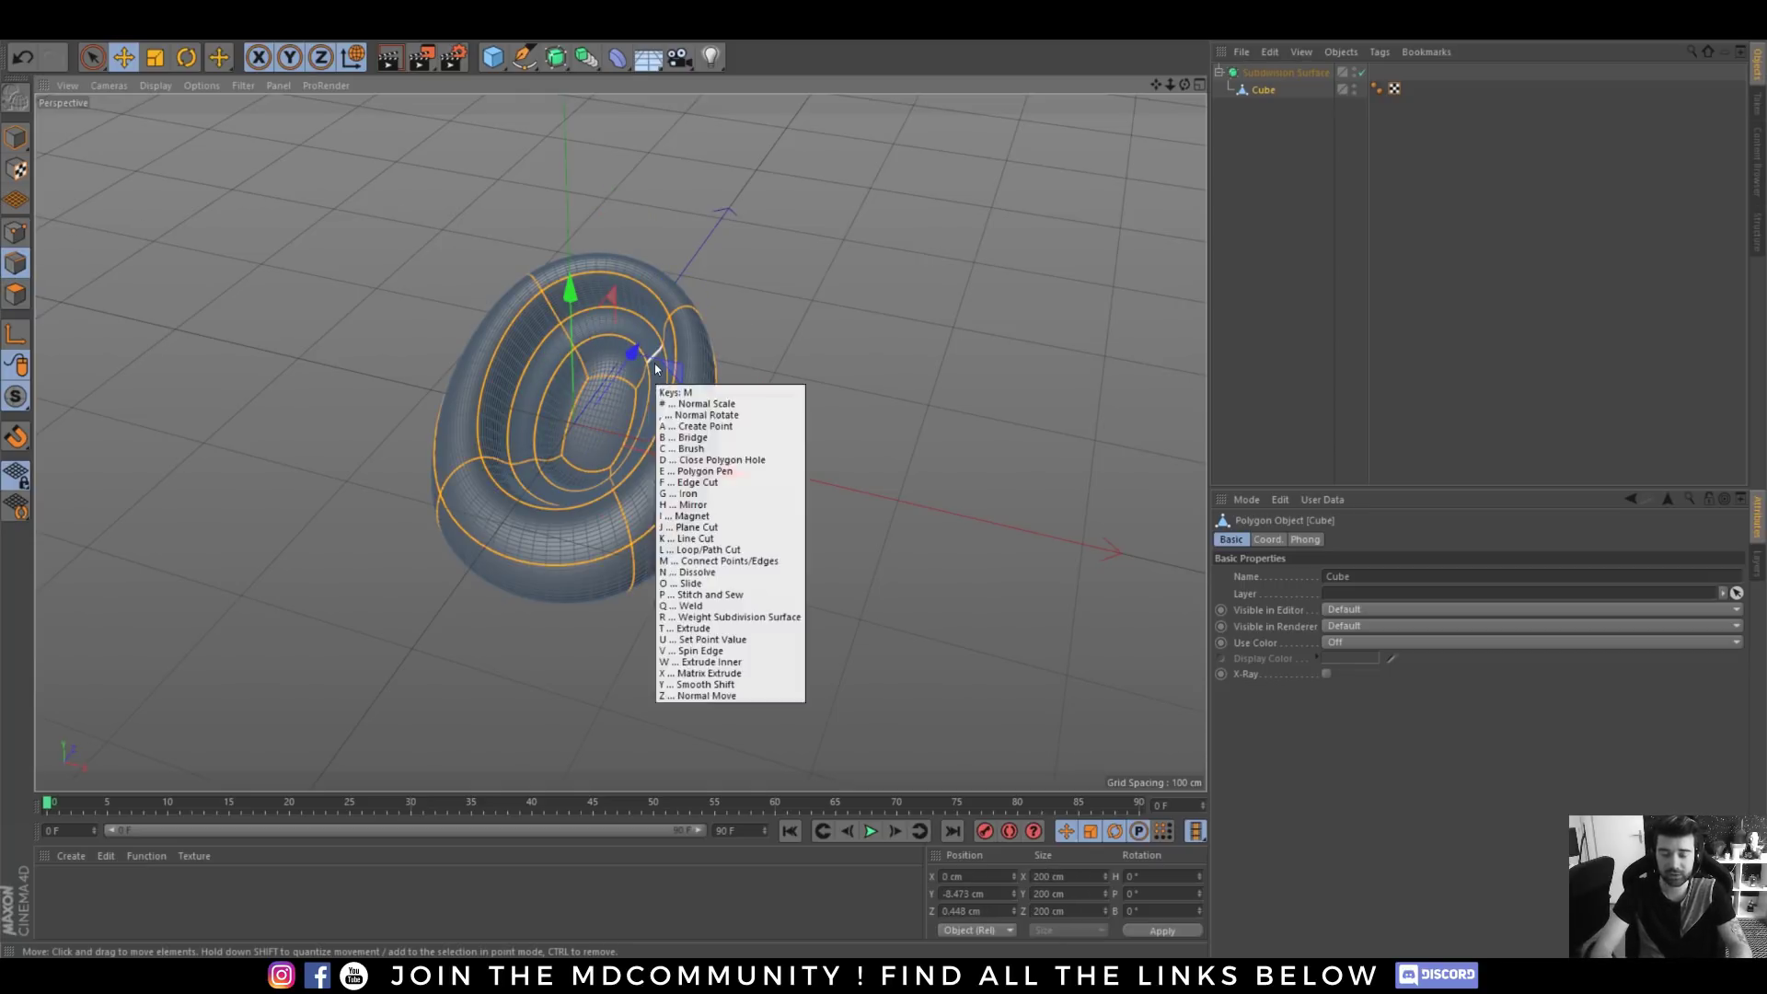
key(r)
drag(755, 311, 1270, 223)
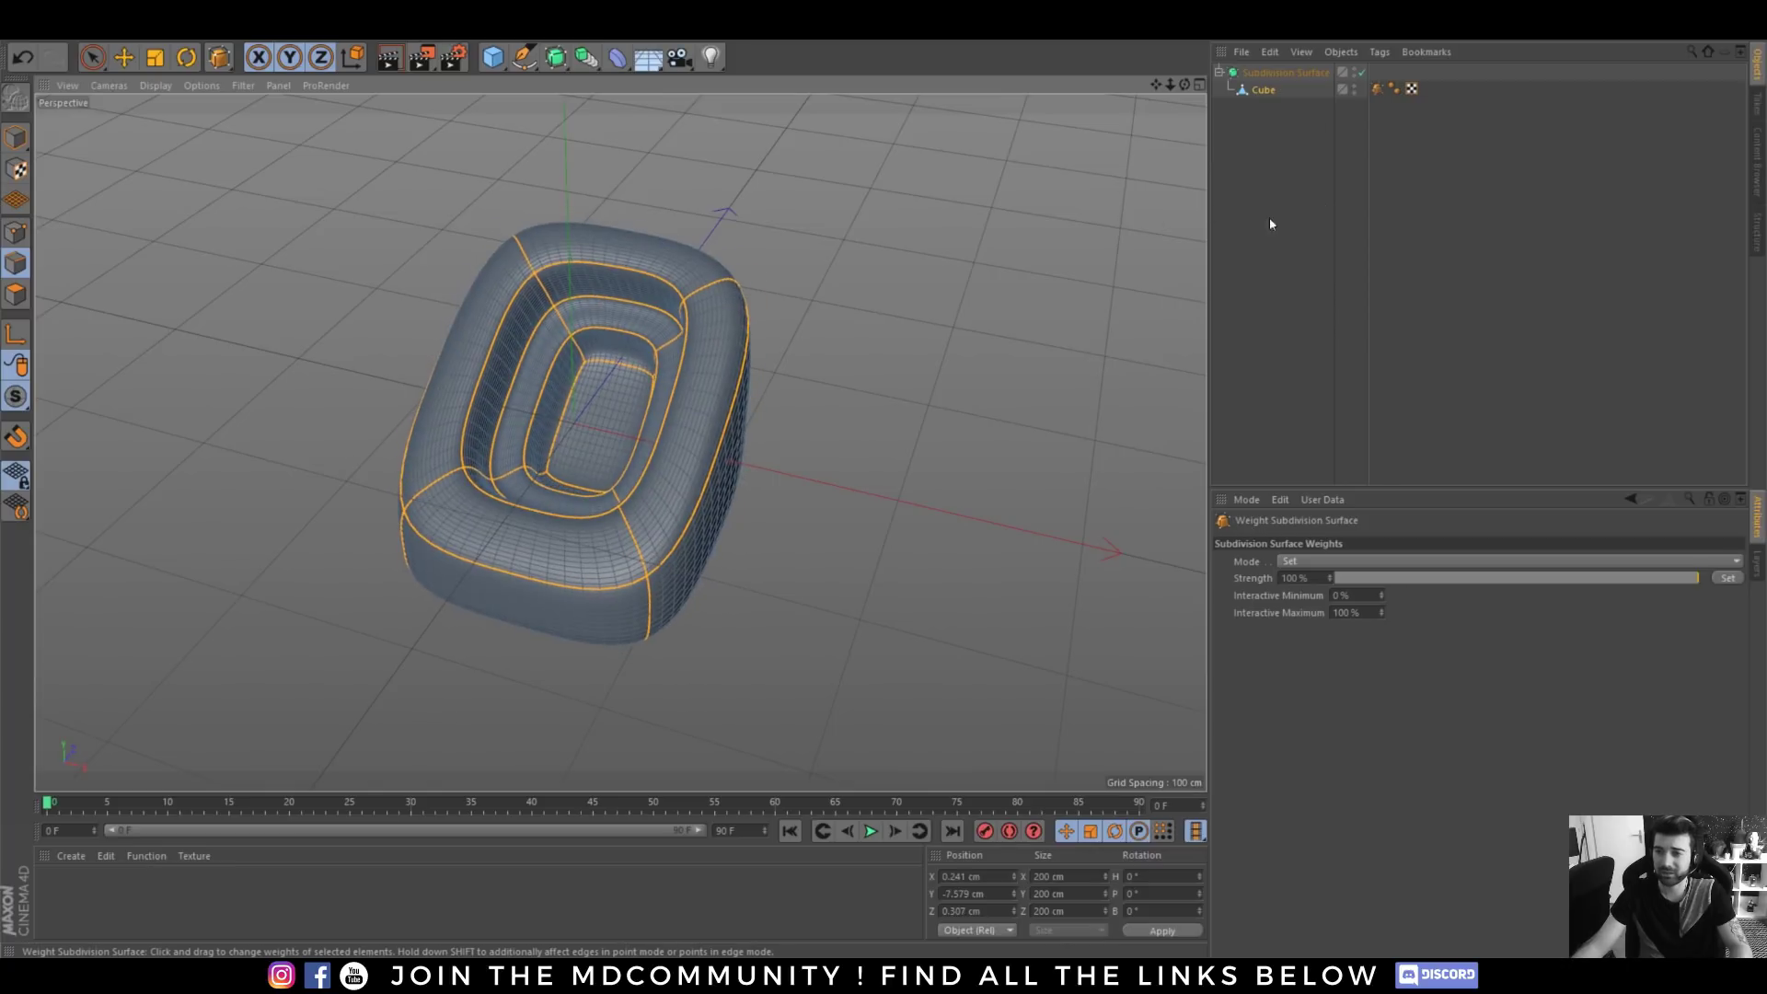
- Raise the Subdivision Surface weight of all the cube's edges to 0.67
click(1270, 224)
click(1264, 89)
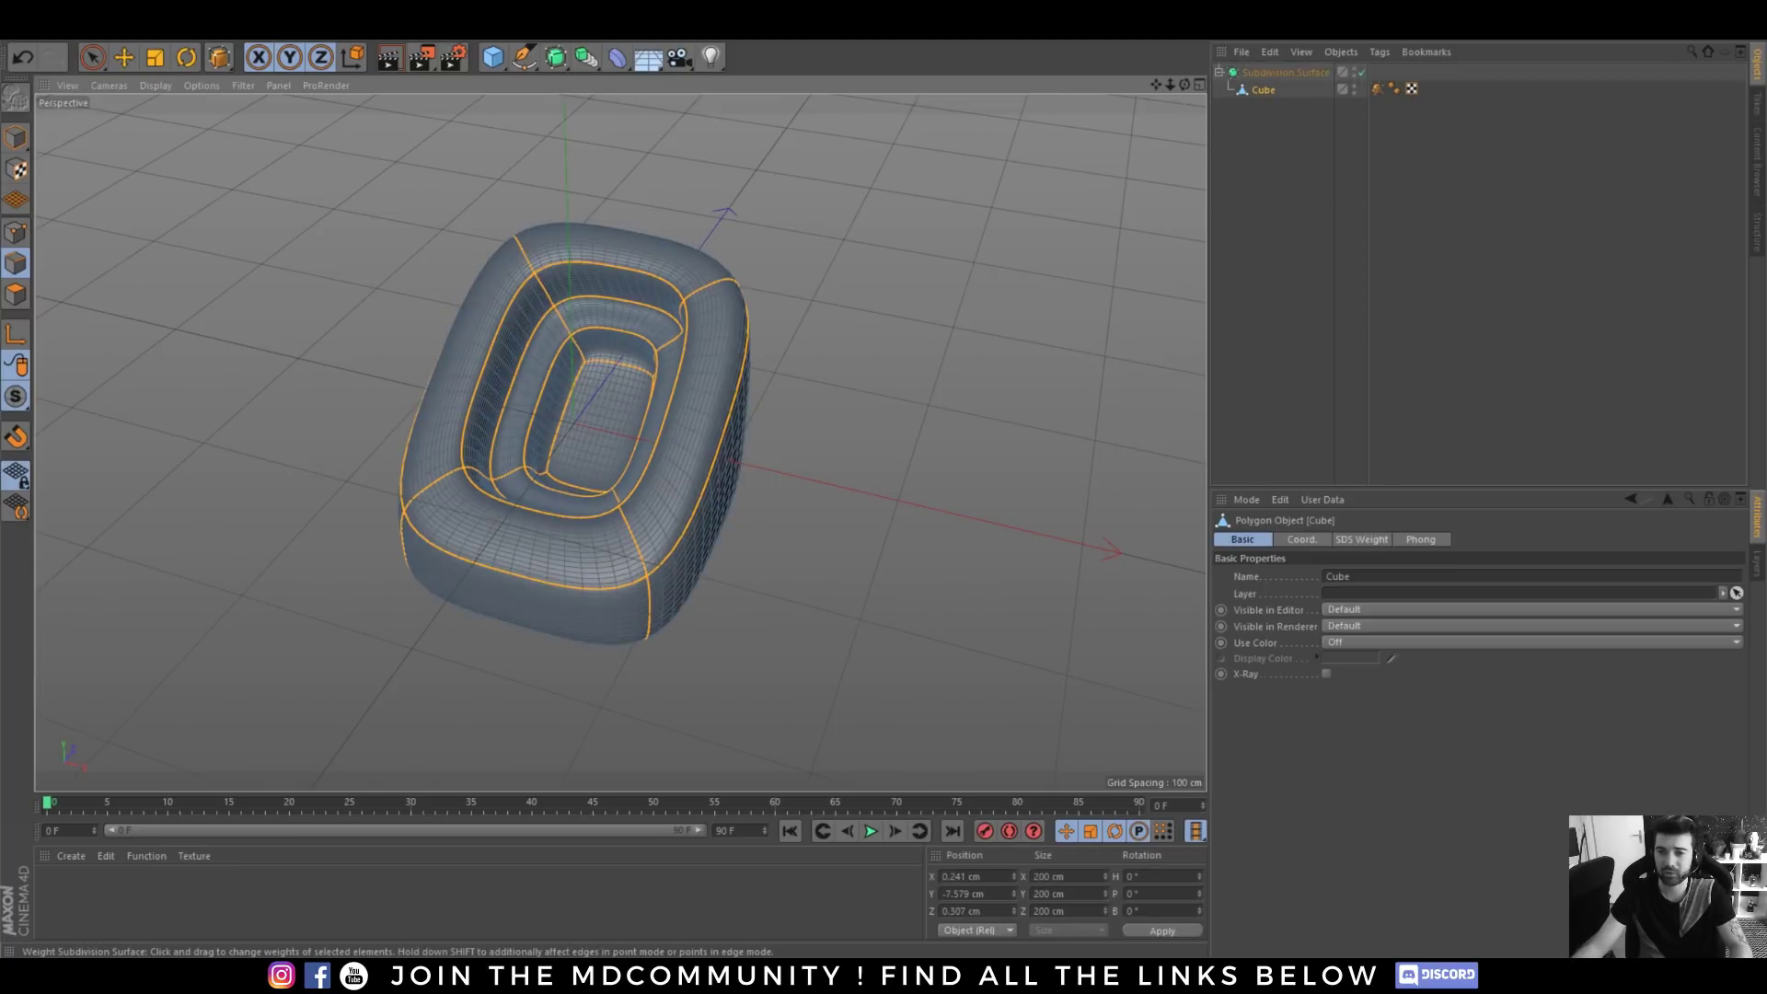
drag(920, 304, 1012, 303)
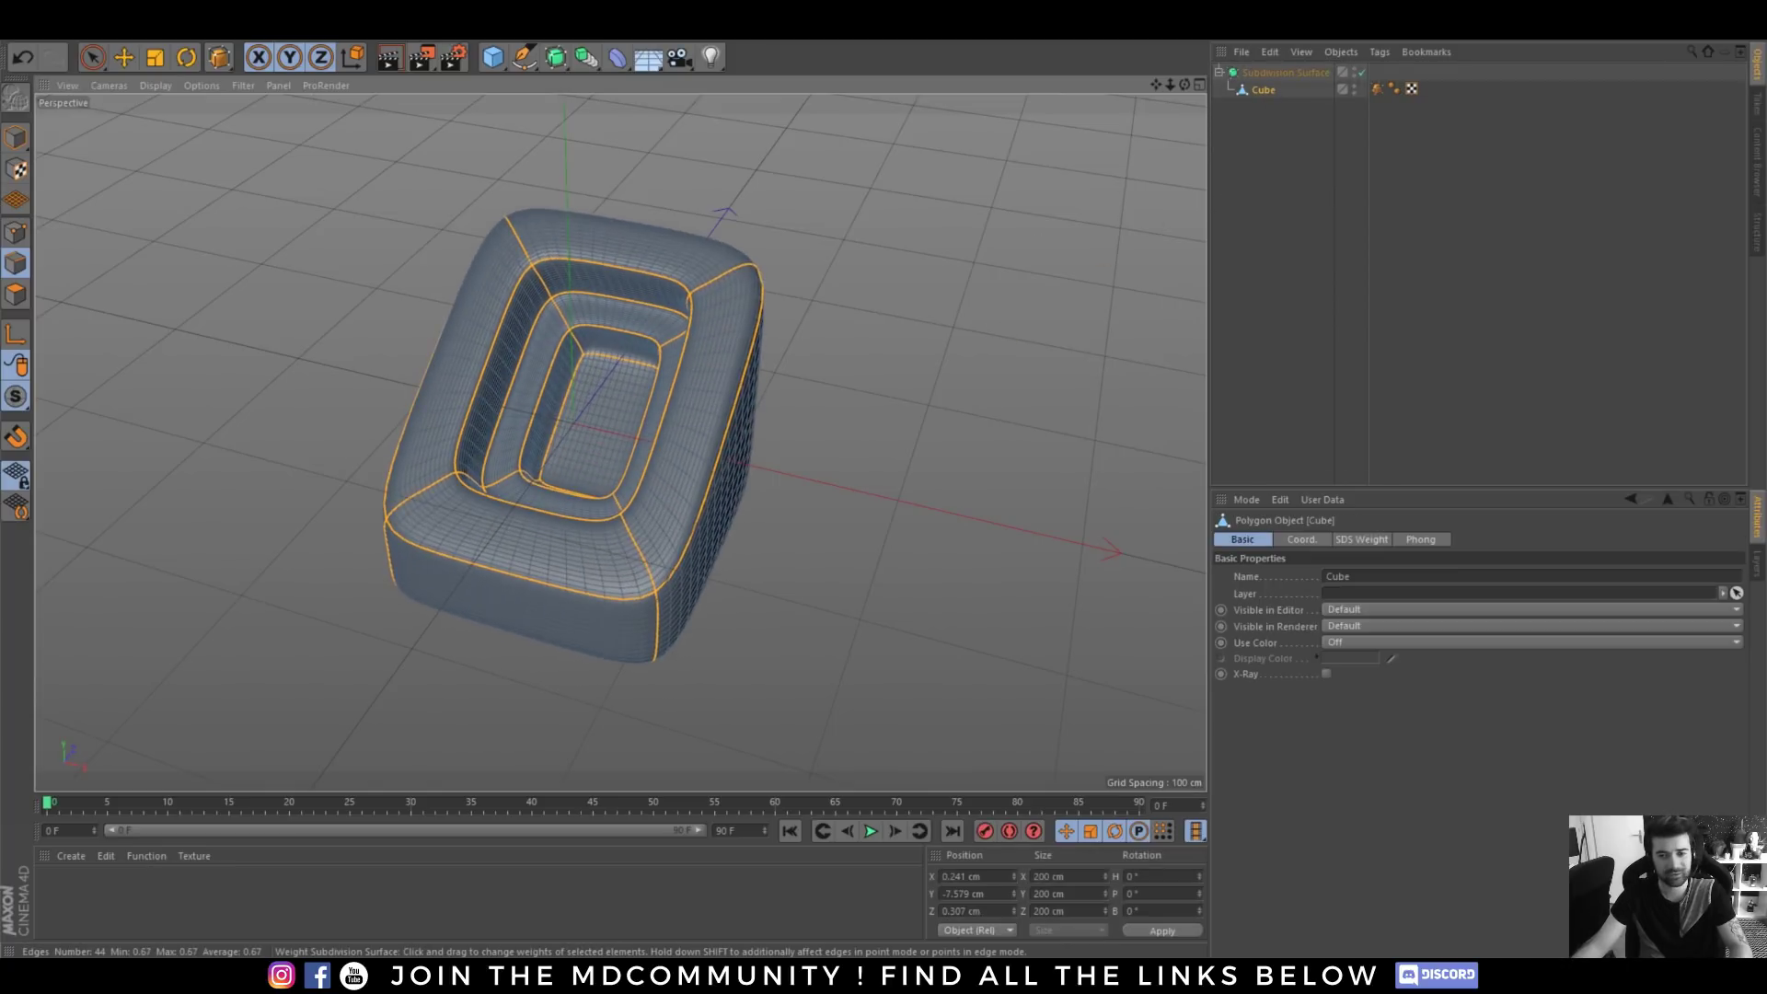
click(1349, 304)
alt+drag(1060, 250, 565, 460)
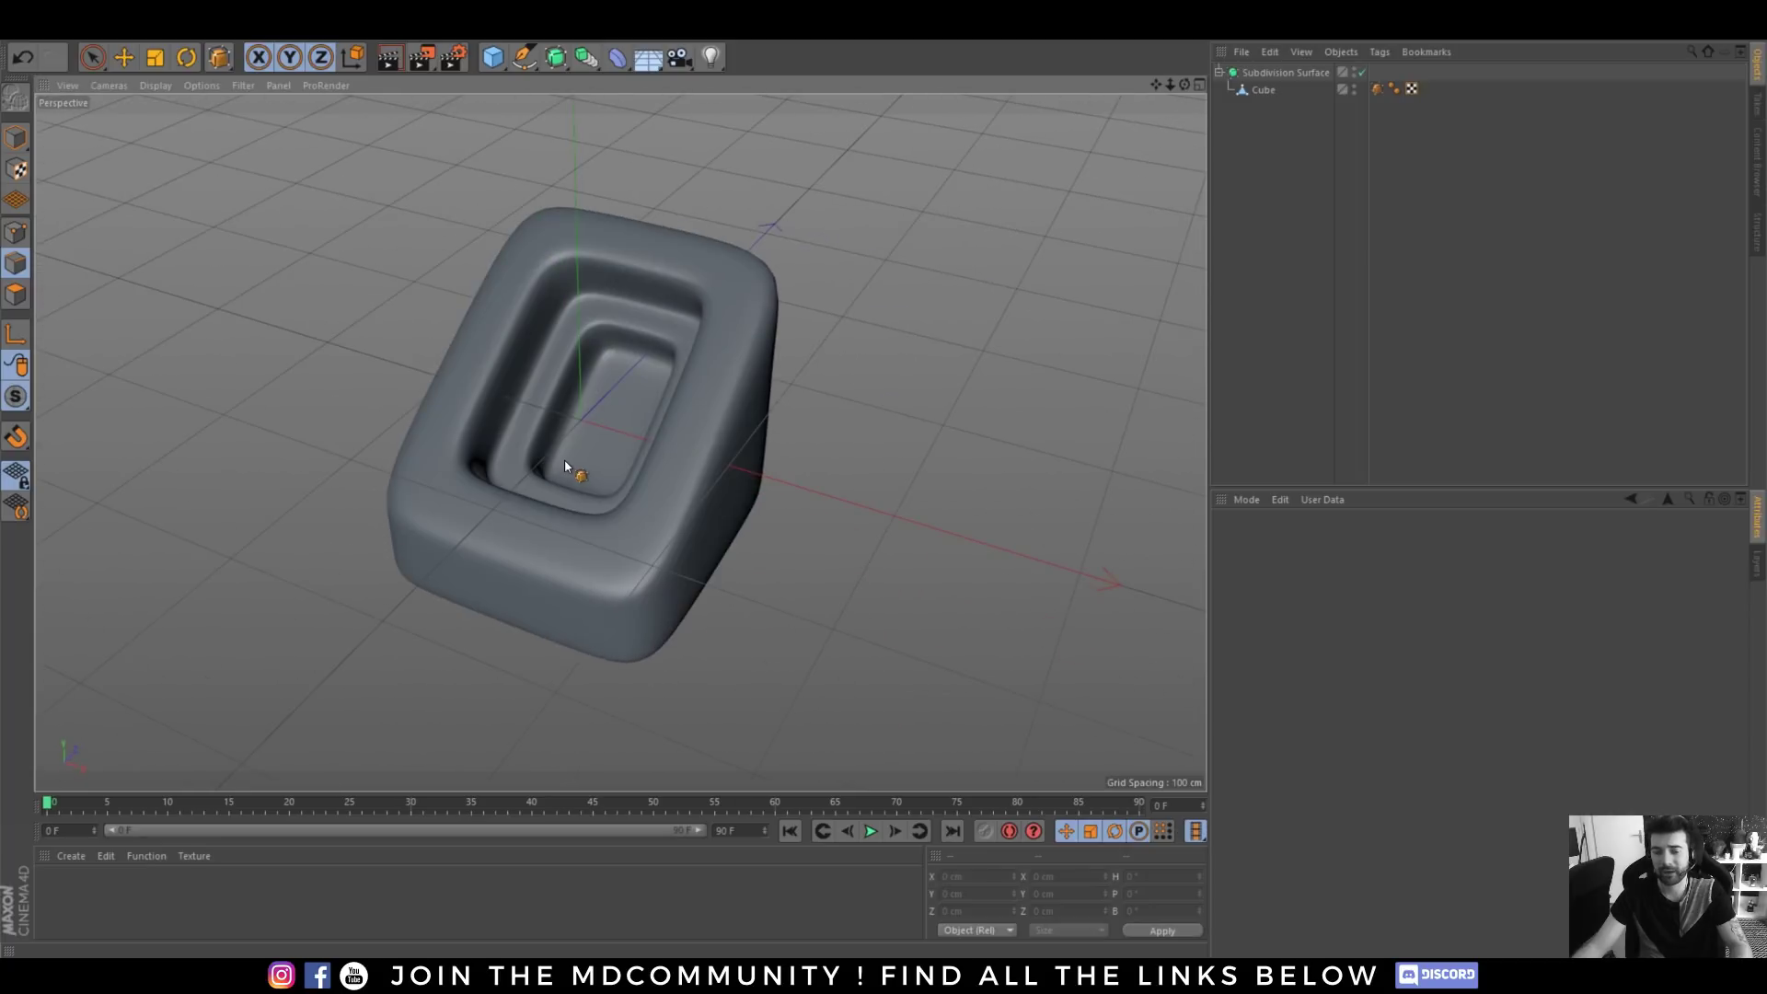
alt+right_drag(537, 472, 576, 440)
alt+middle_drag(607, 423, 631, 434)
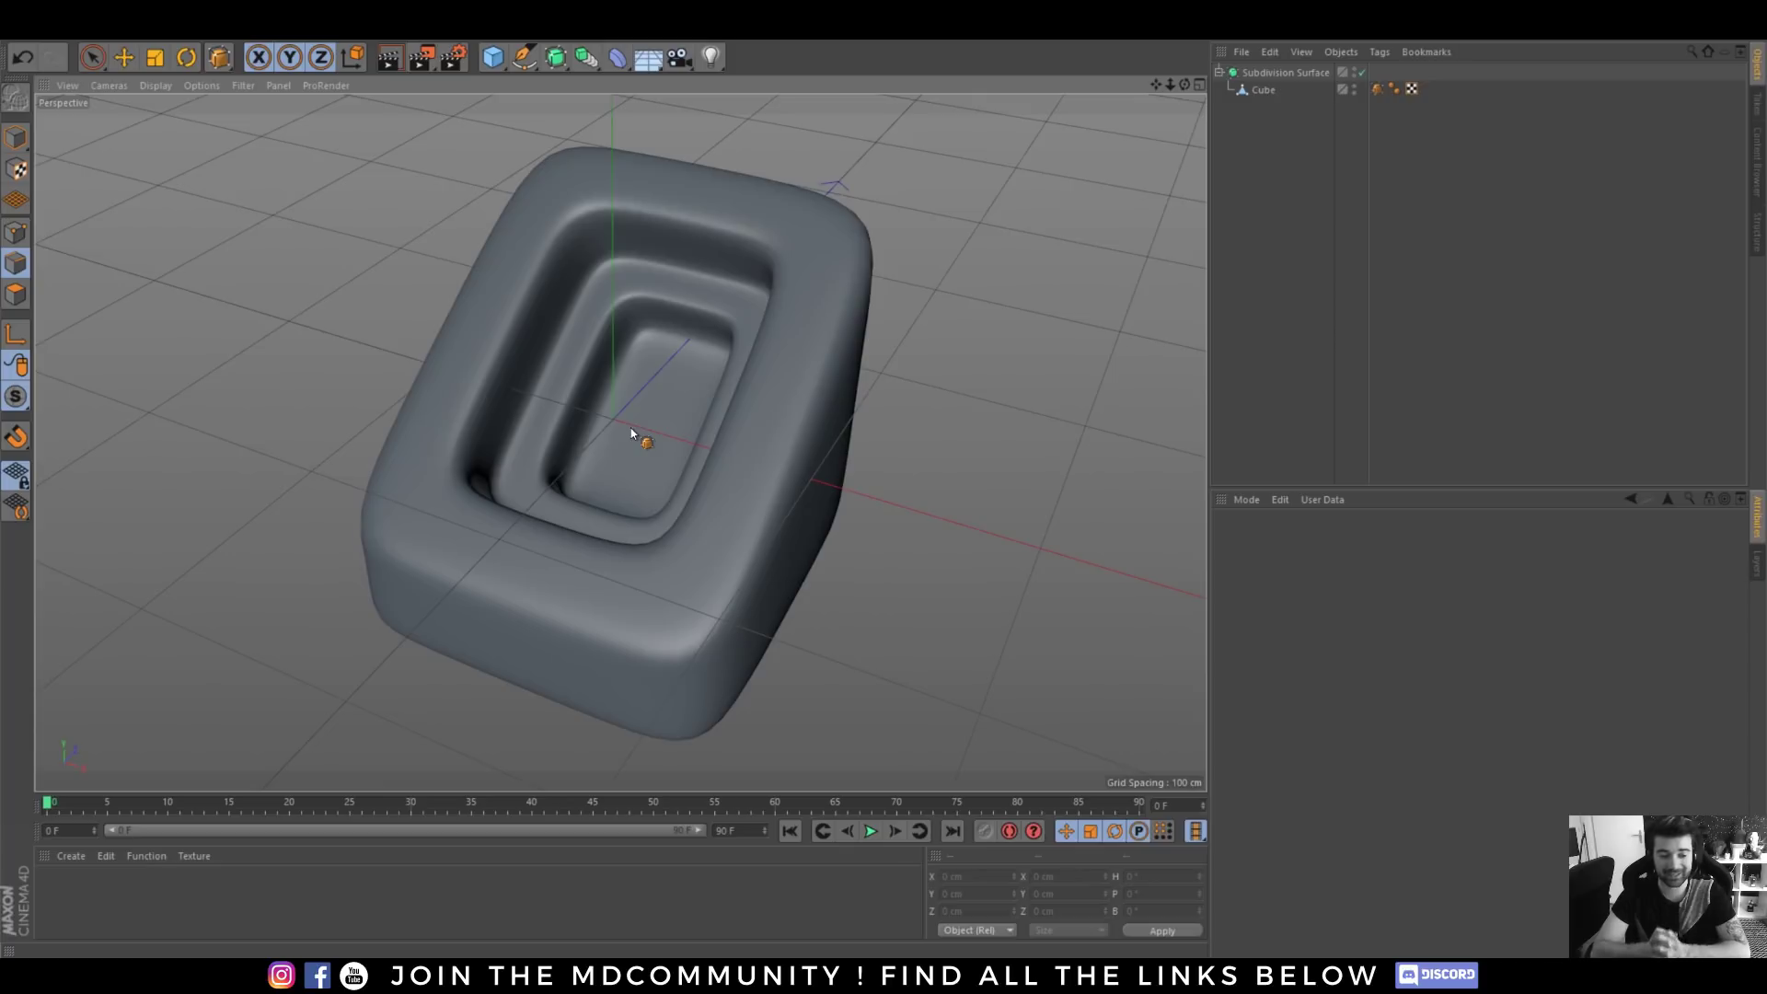
- Add a sphere primitive at the scene origin and delete it again
alt+right_drag(666, 375, 723, 427)
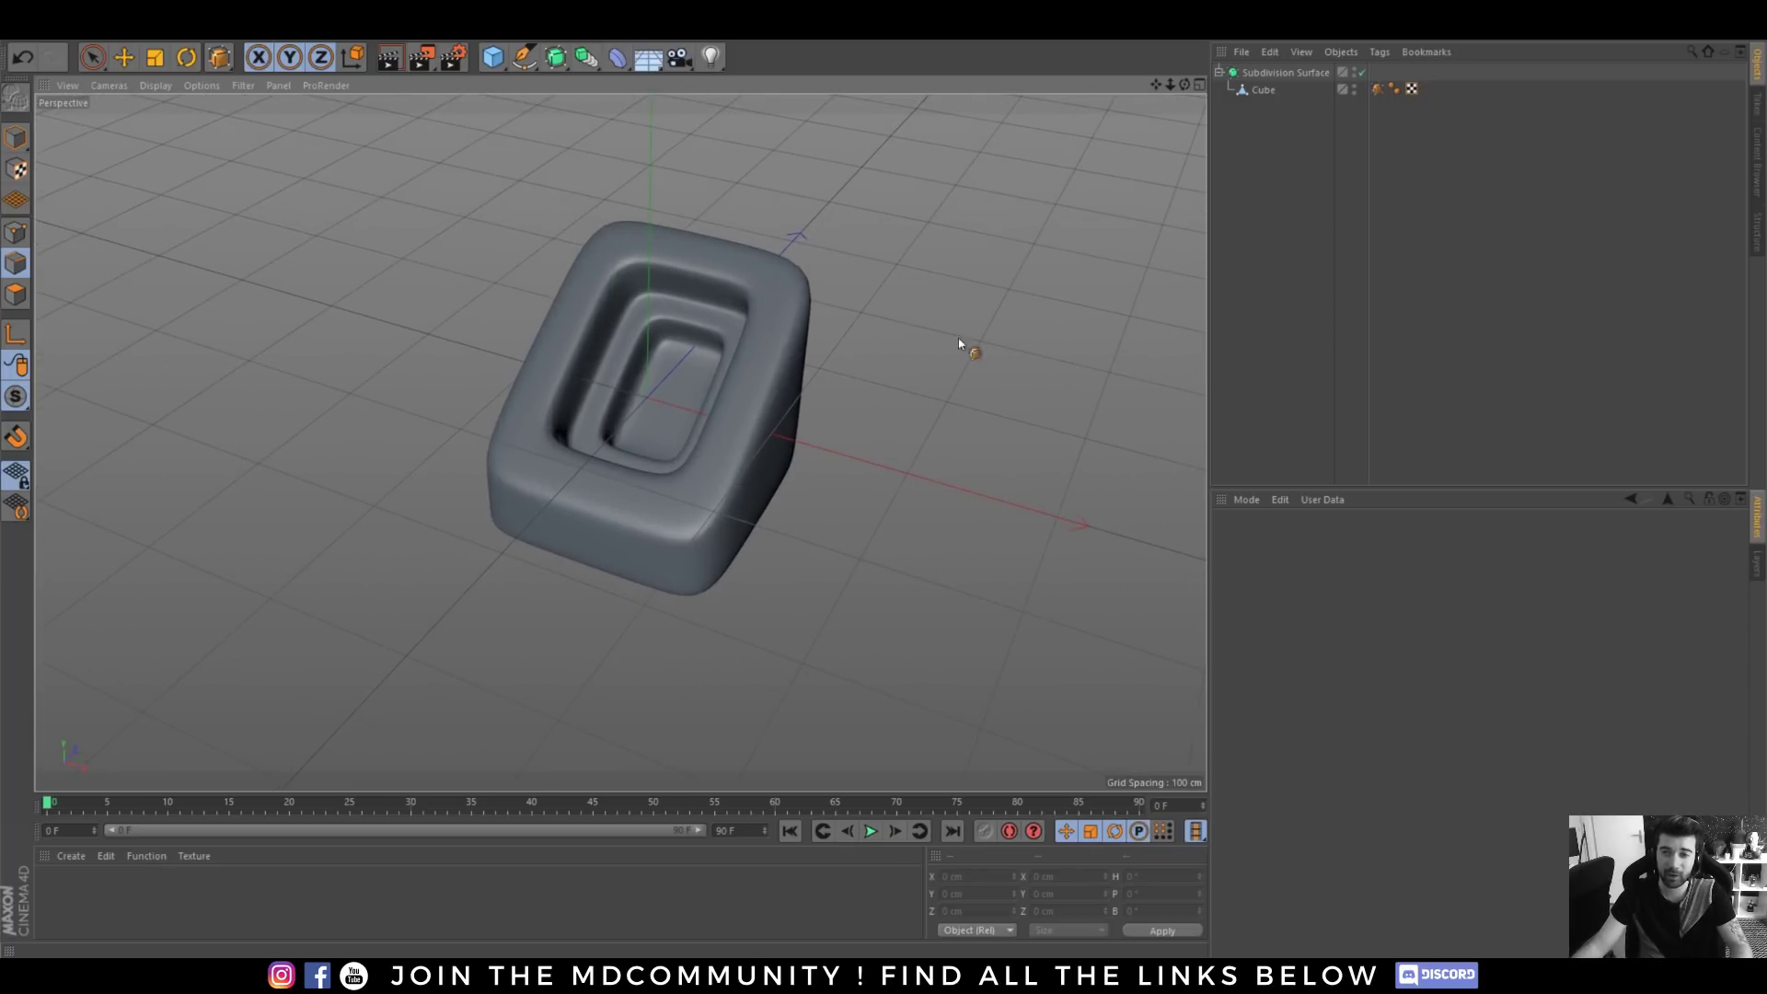
click(492, 57)
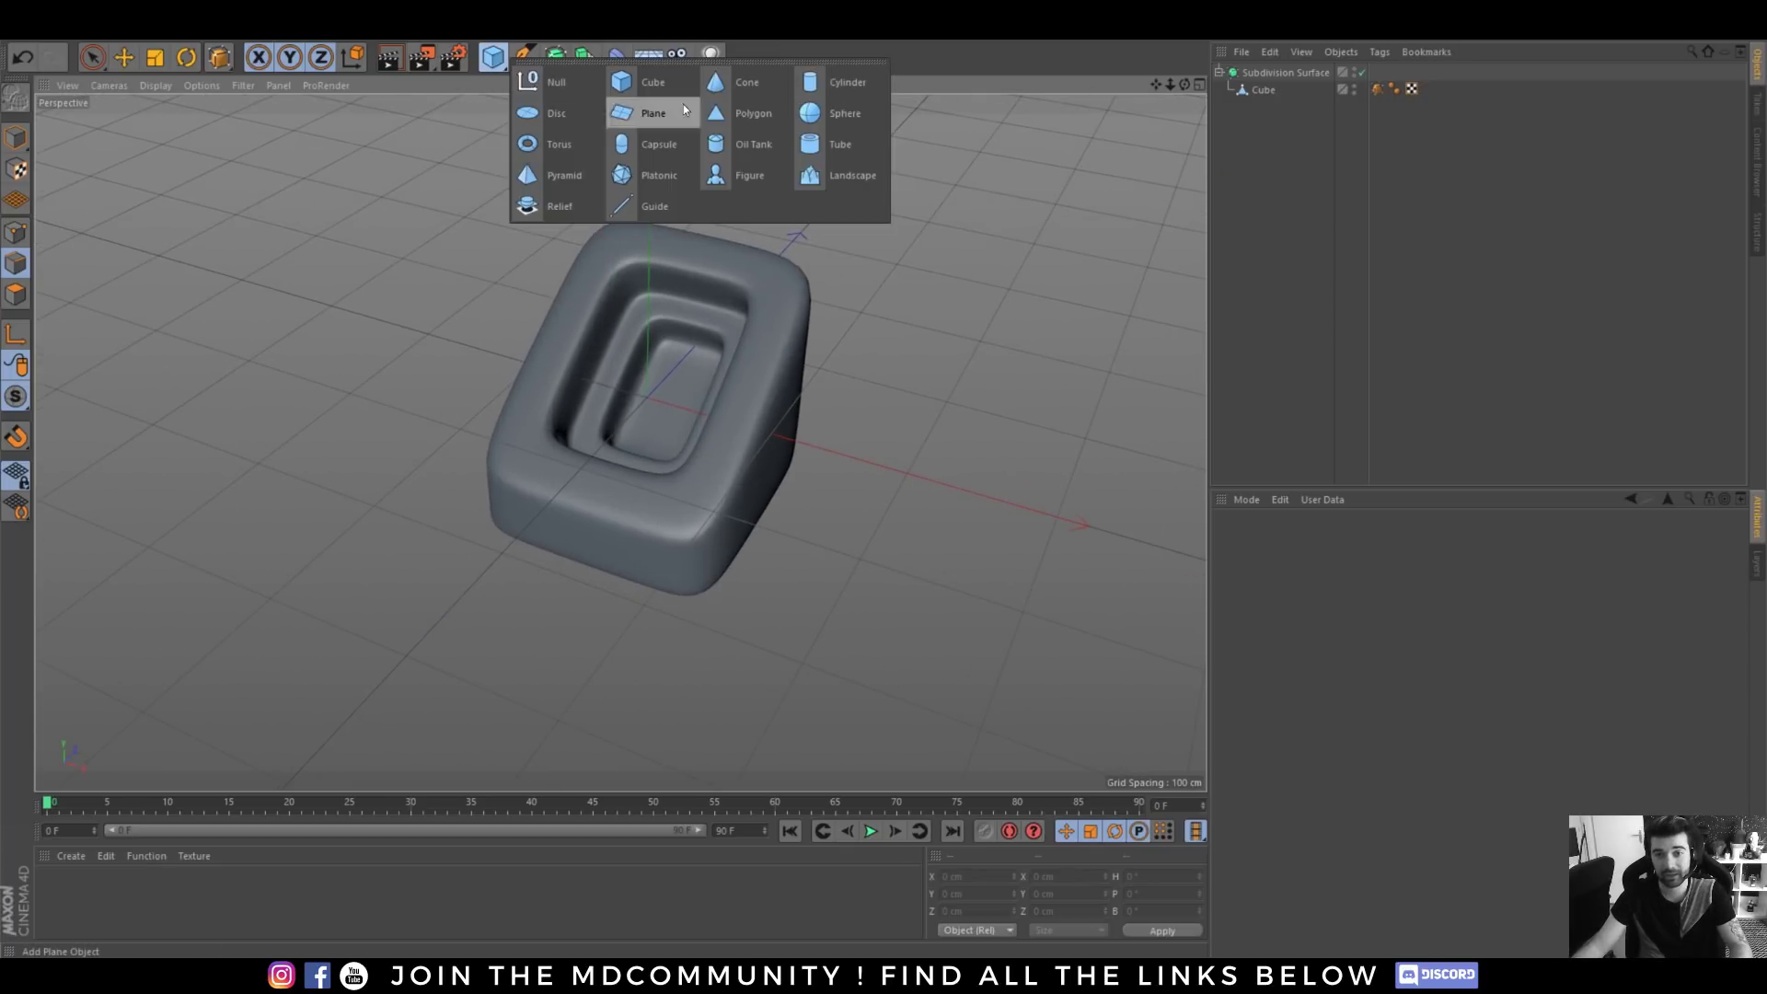
click(825, 129)
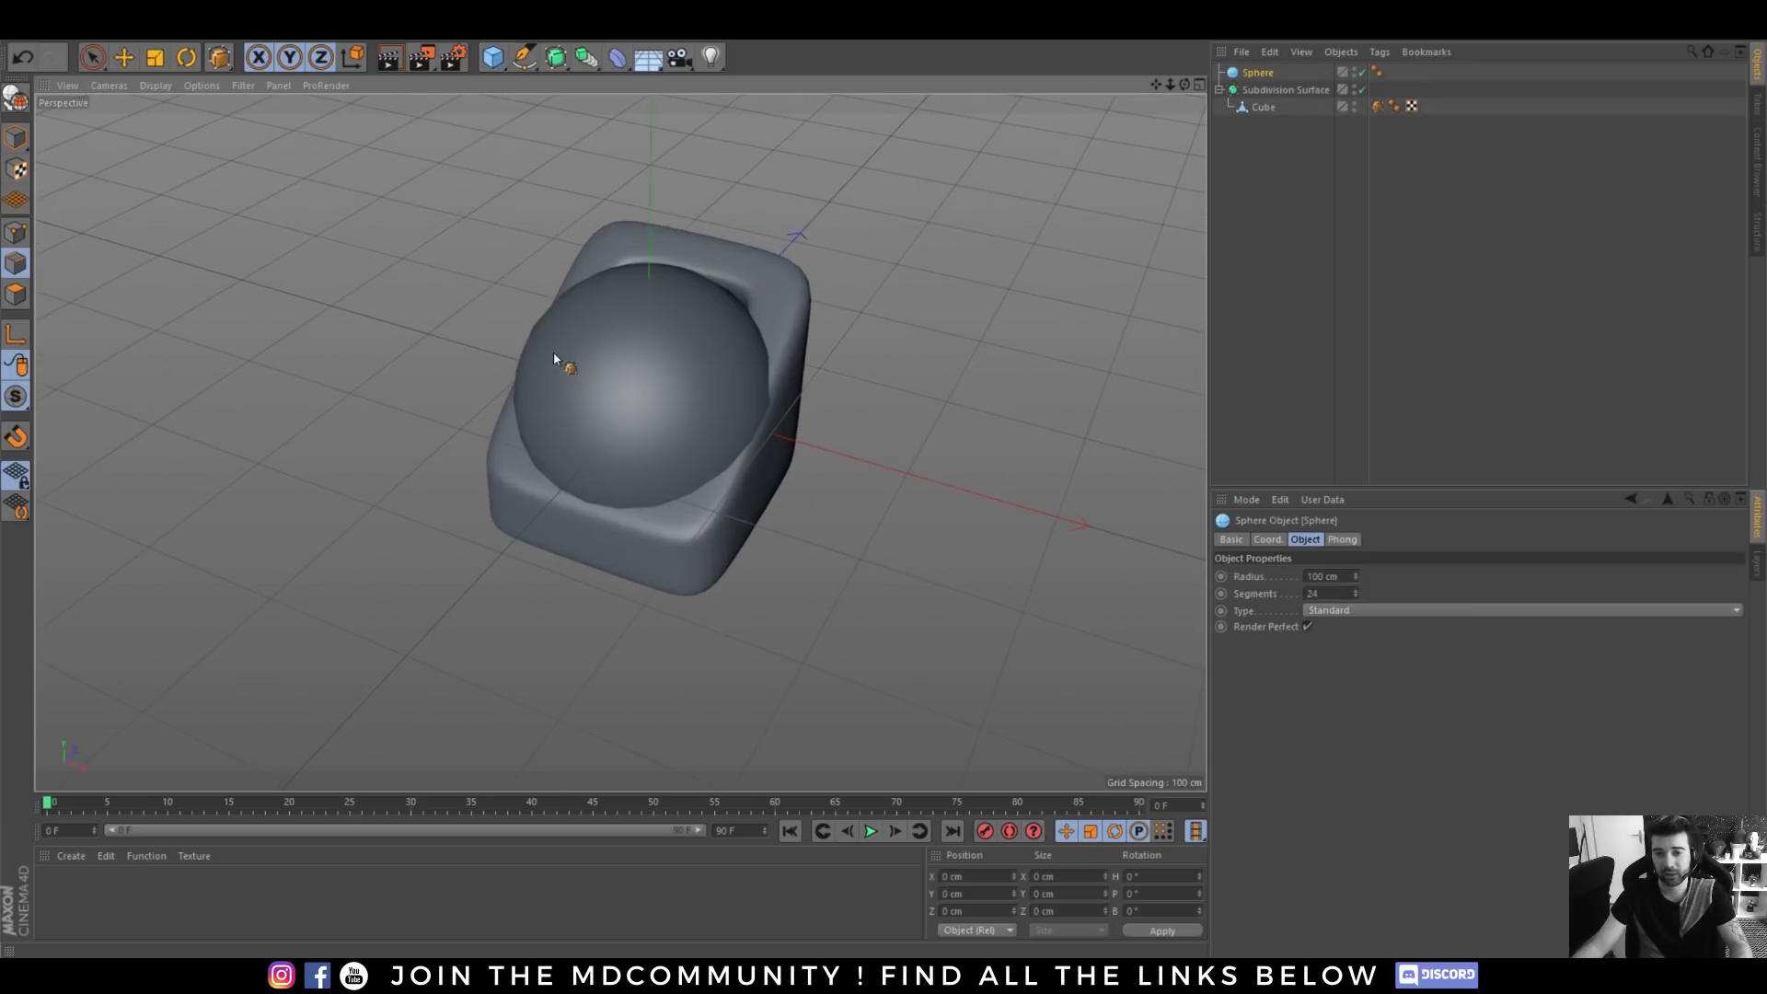
key(Delete)
- Select the cube and bring up the polygon modelling commands for its innermost recessed face
click(1260, 89)
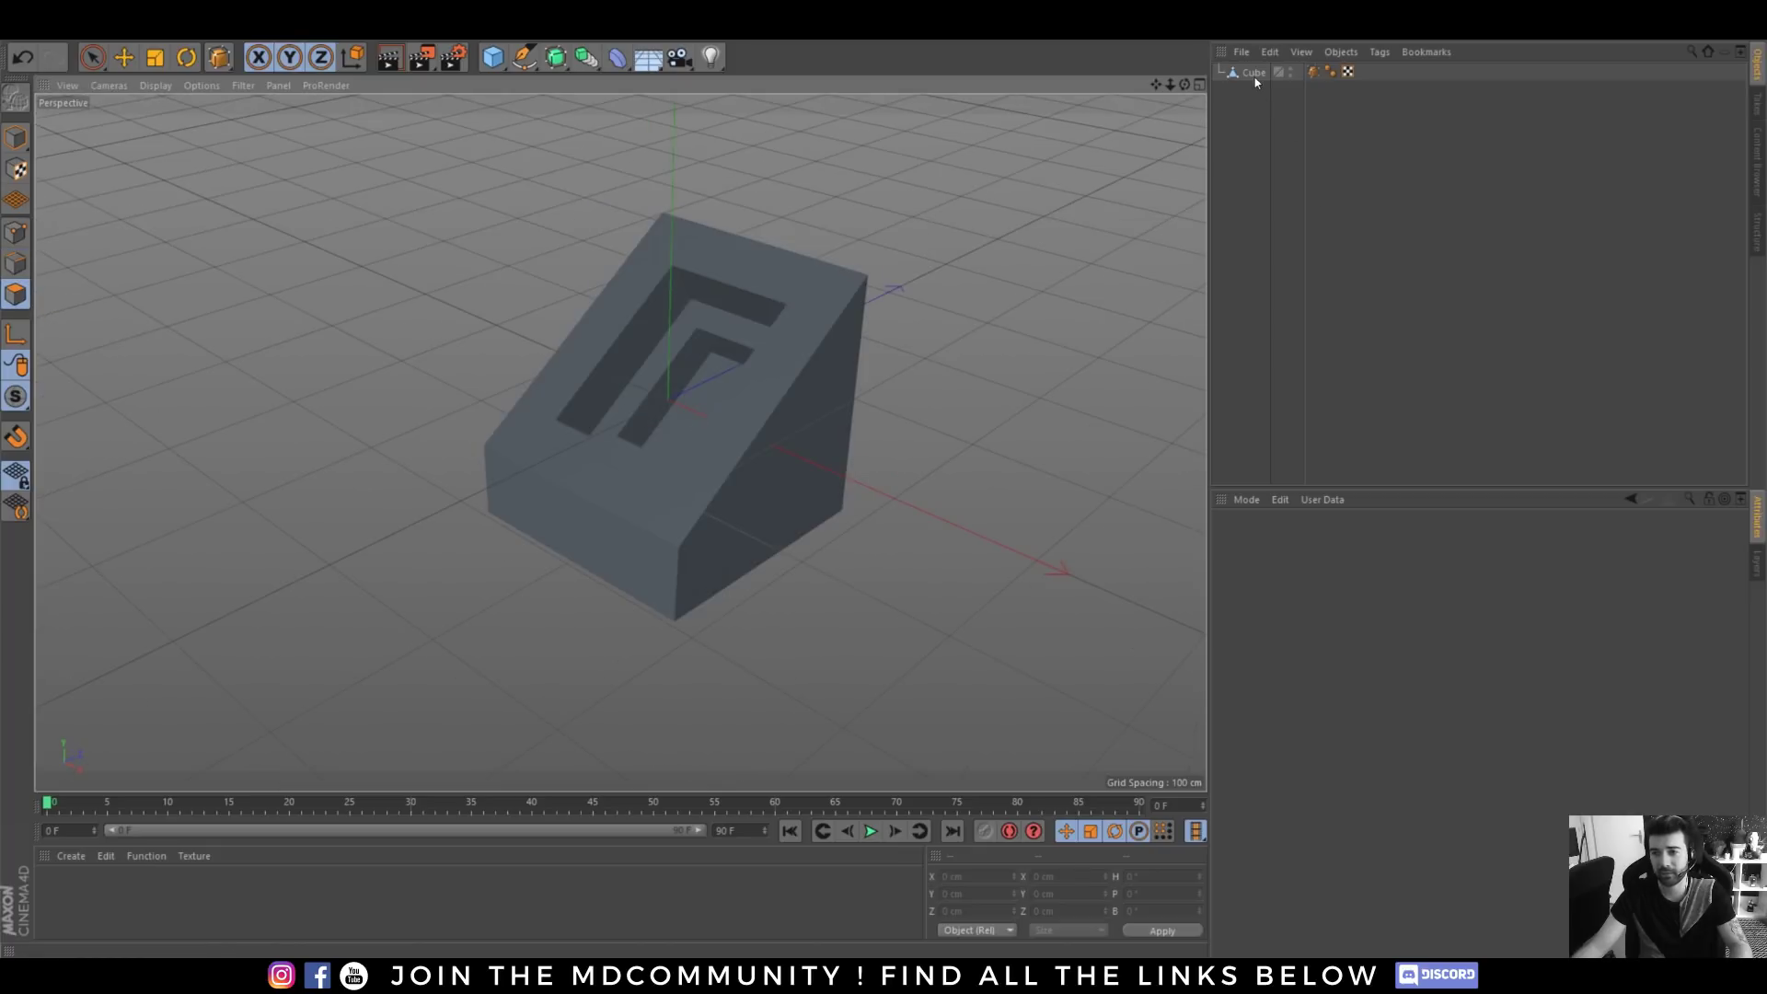
click(1253, 72)
scroll(868, 497, up, 3)
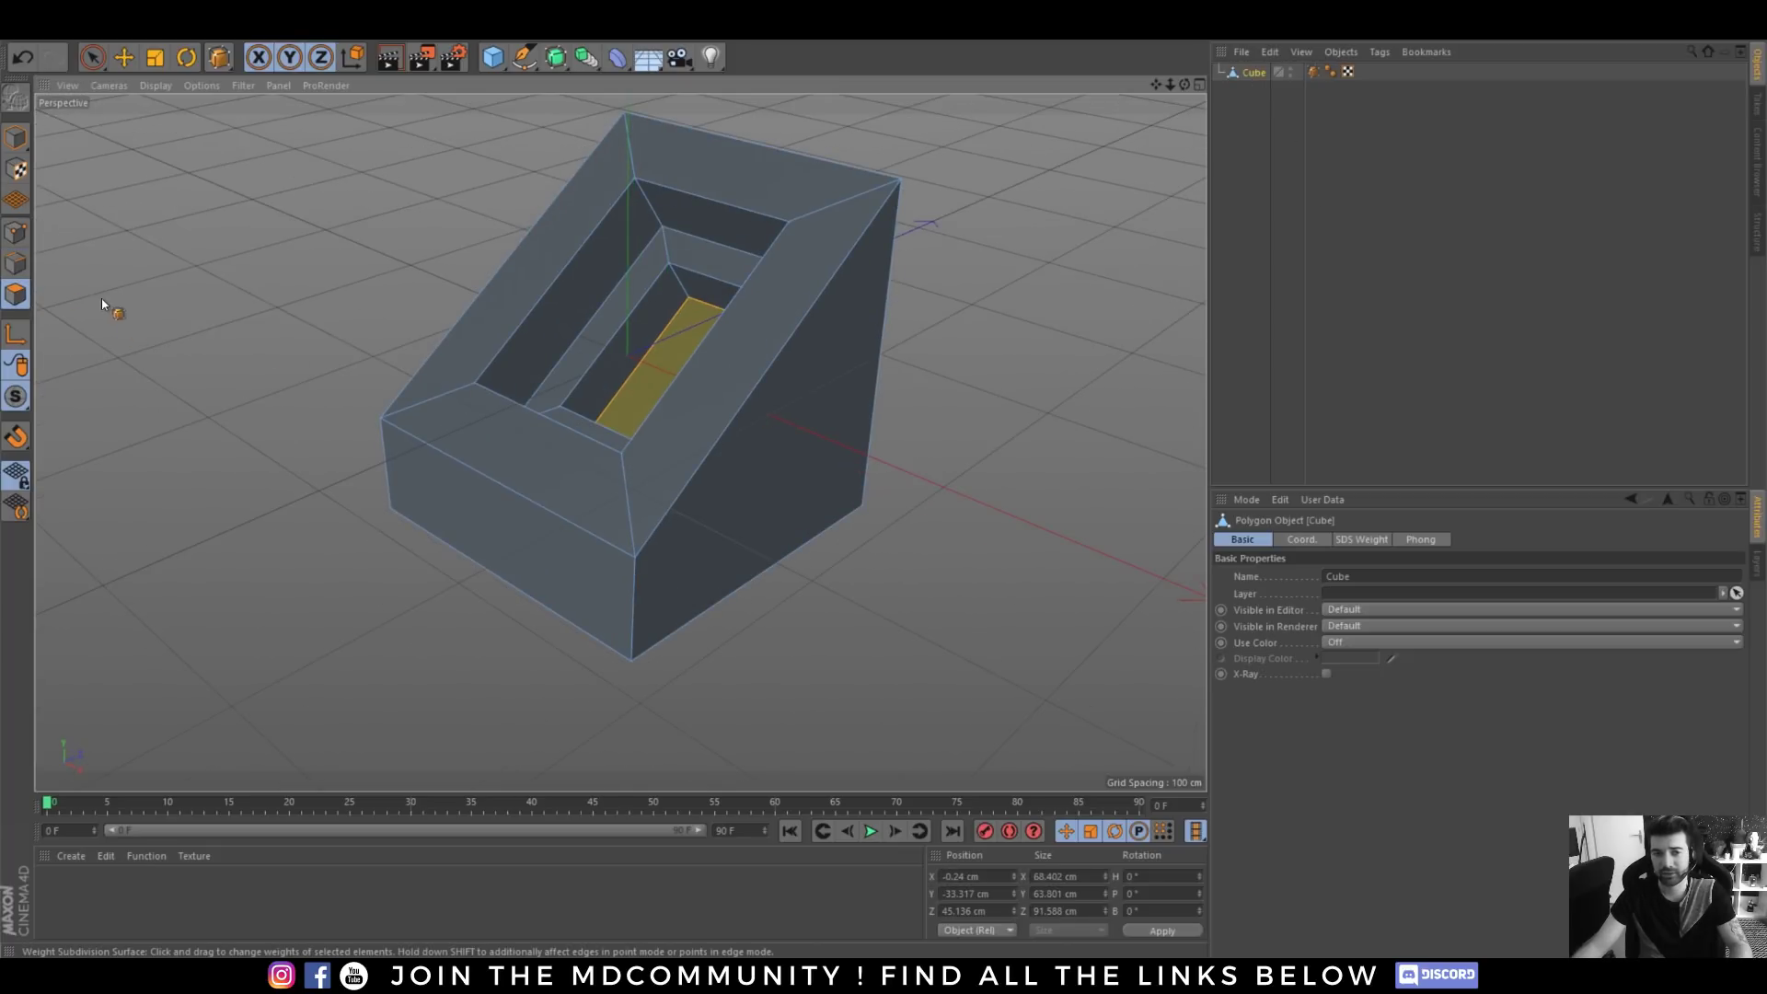
alt+drag(665, 344, 749, 389)
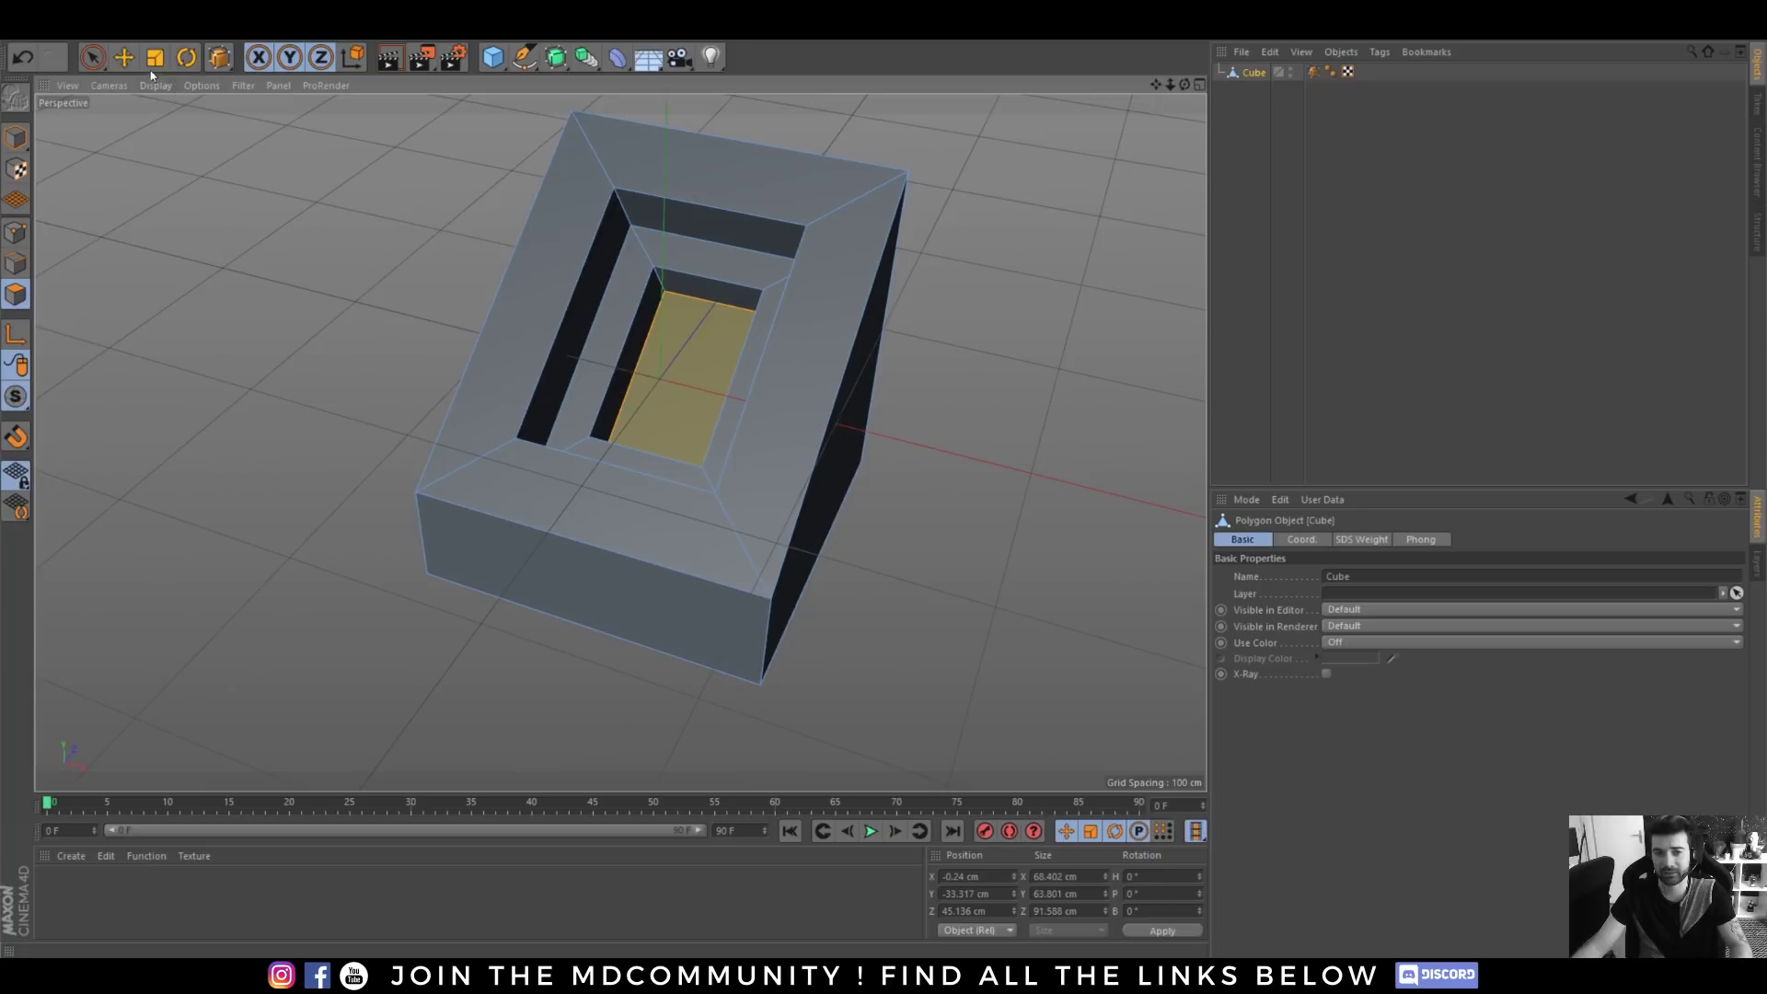
key(e)
right_click(675, 372)
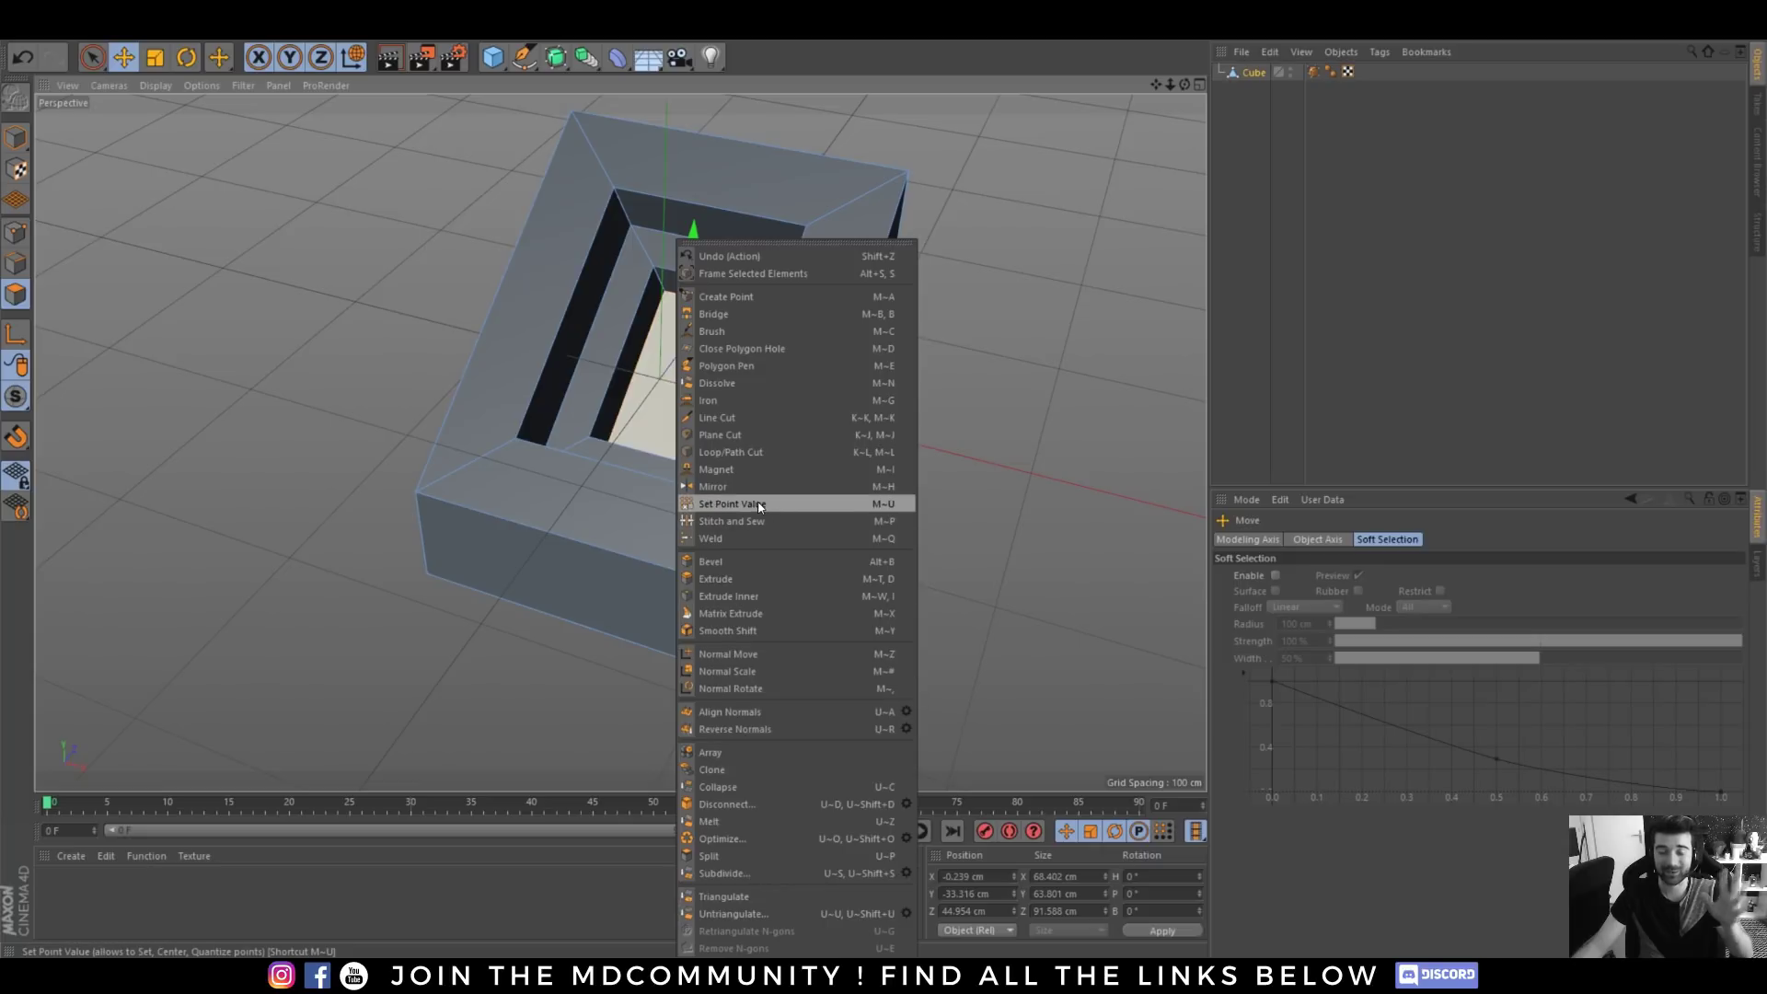
- Select the sloping outer edge of the cube in edge mode and bring up the edge modelling commands
click(17, 273)
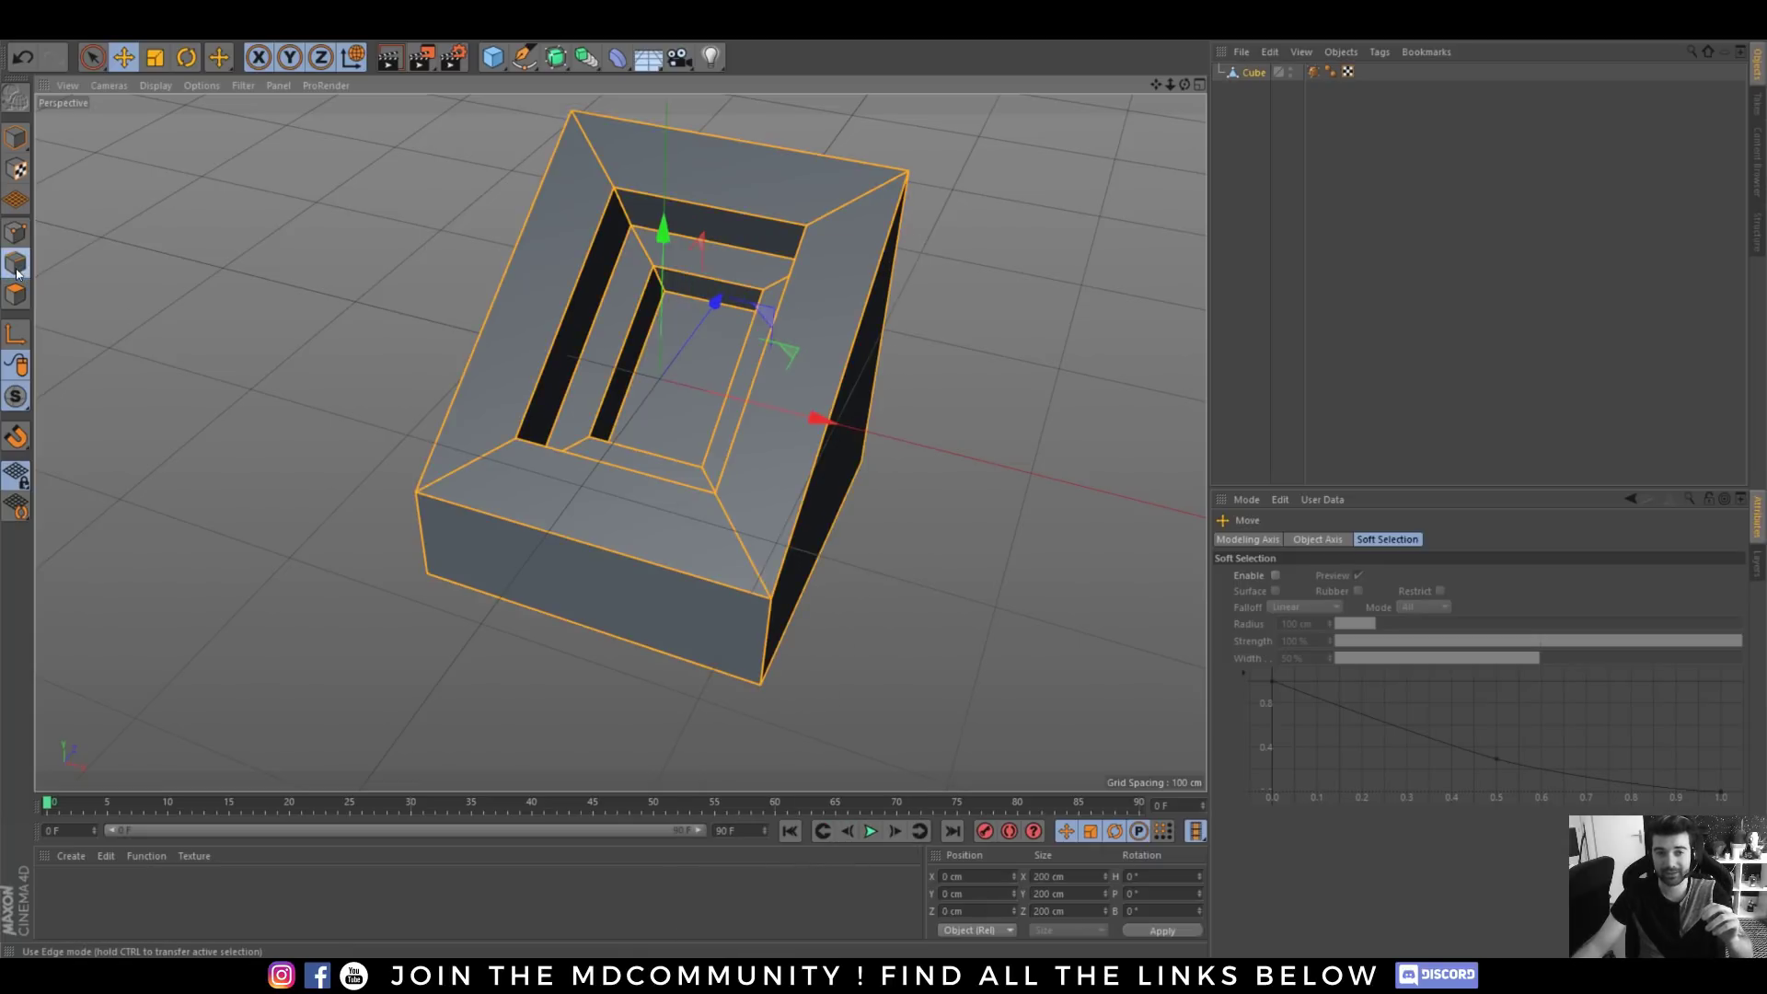
click(845, 380)
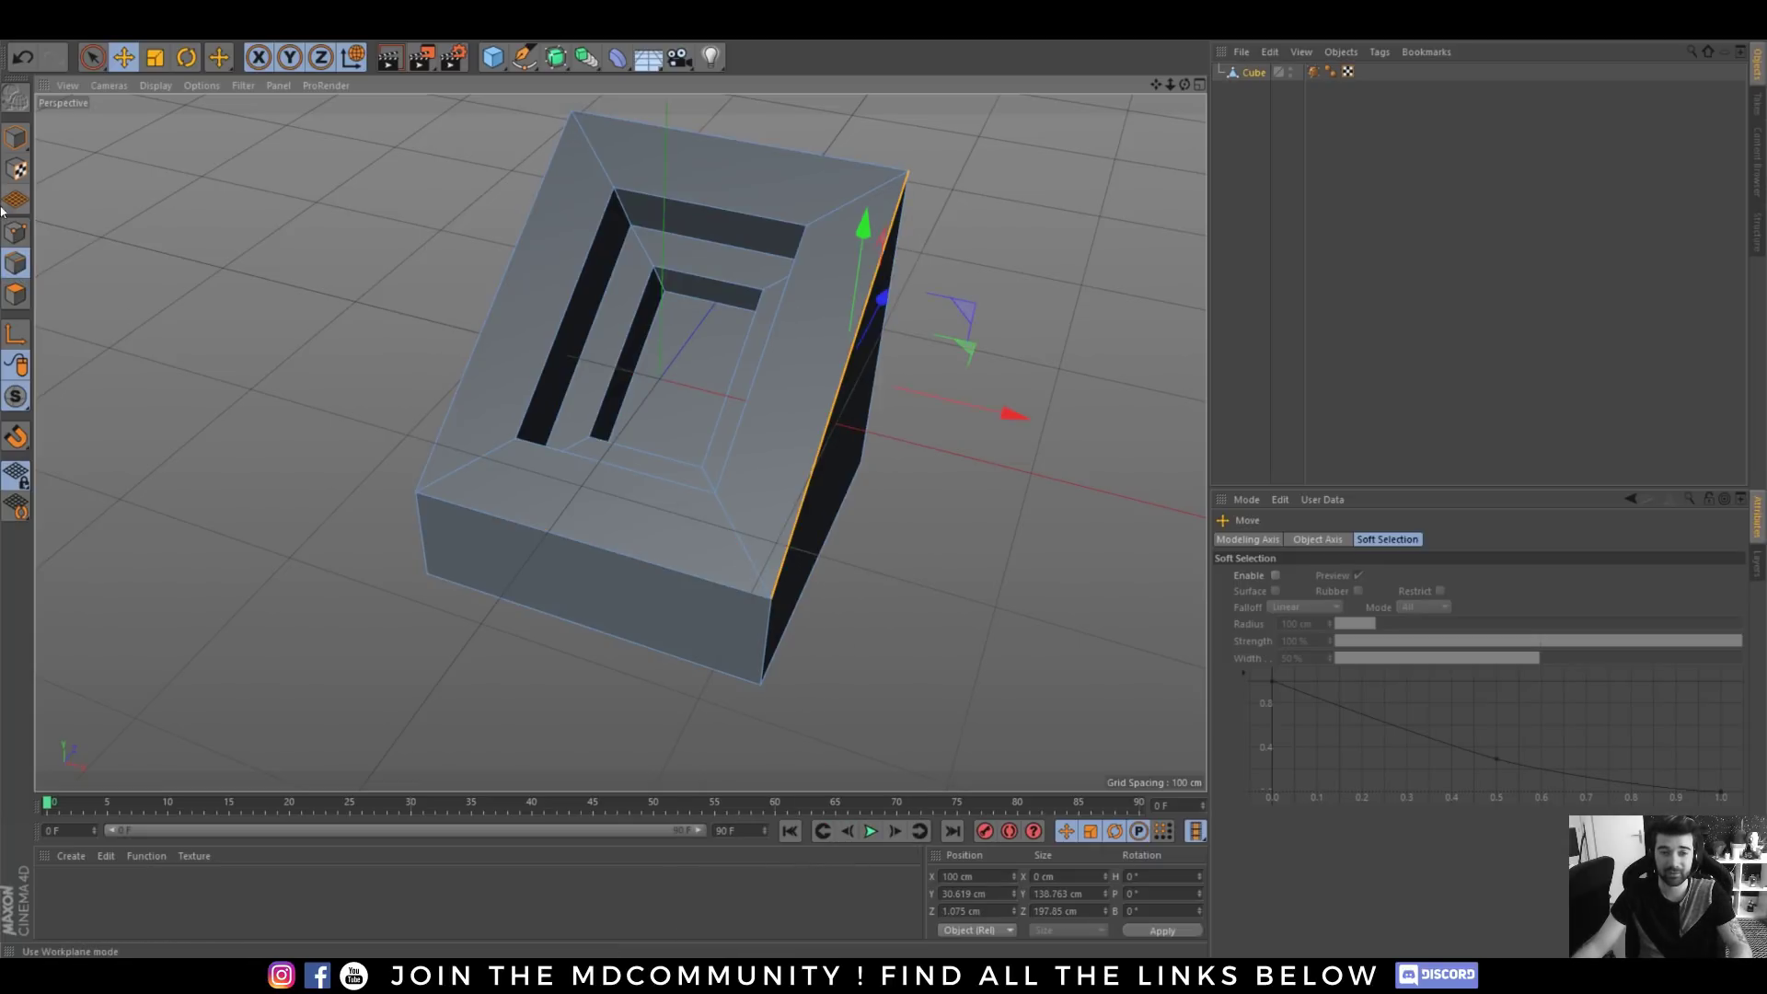
right_click(844, 361)
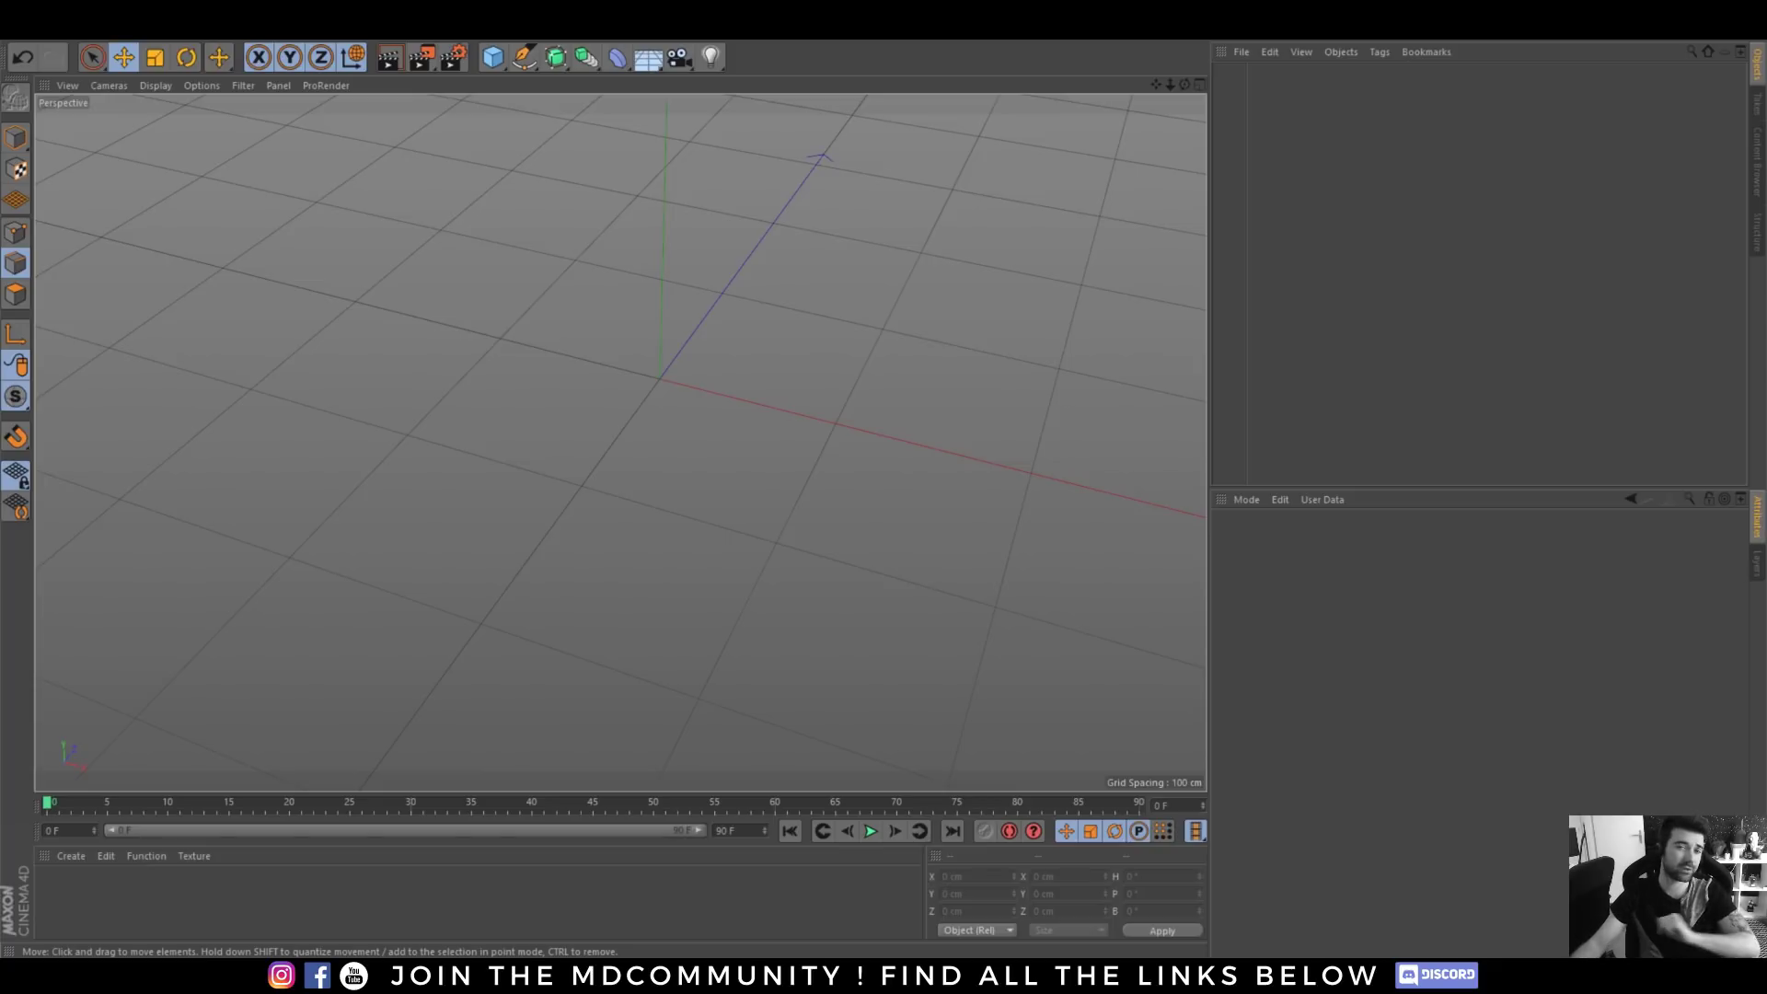
- Sketch a freehand S-shaped spline in the perspective view and undo it
click(524, 57)
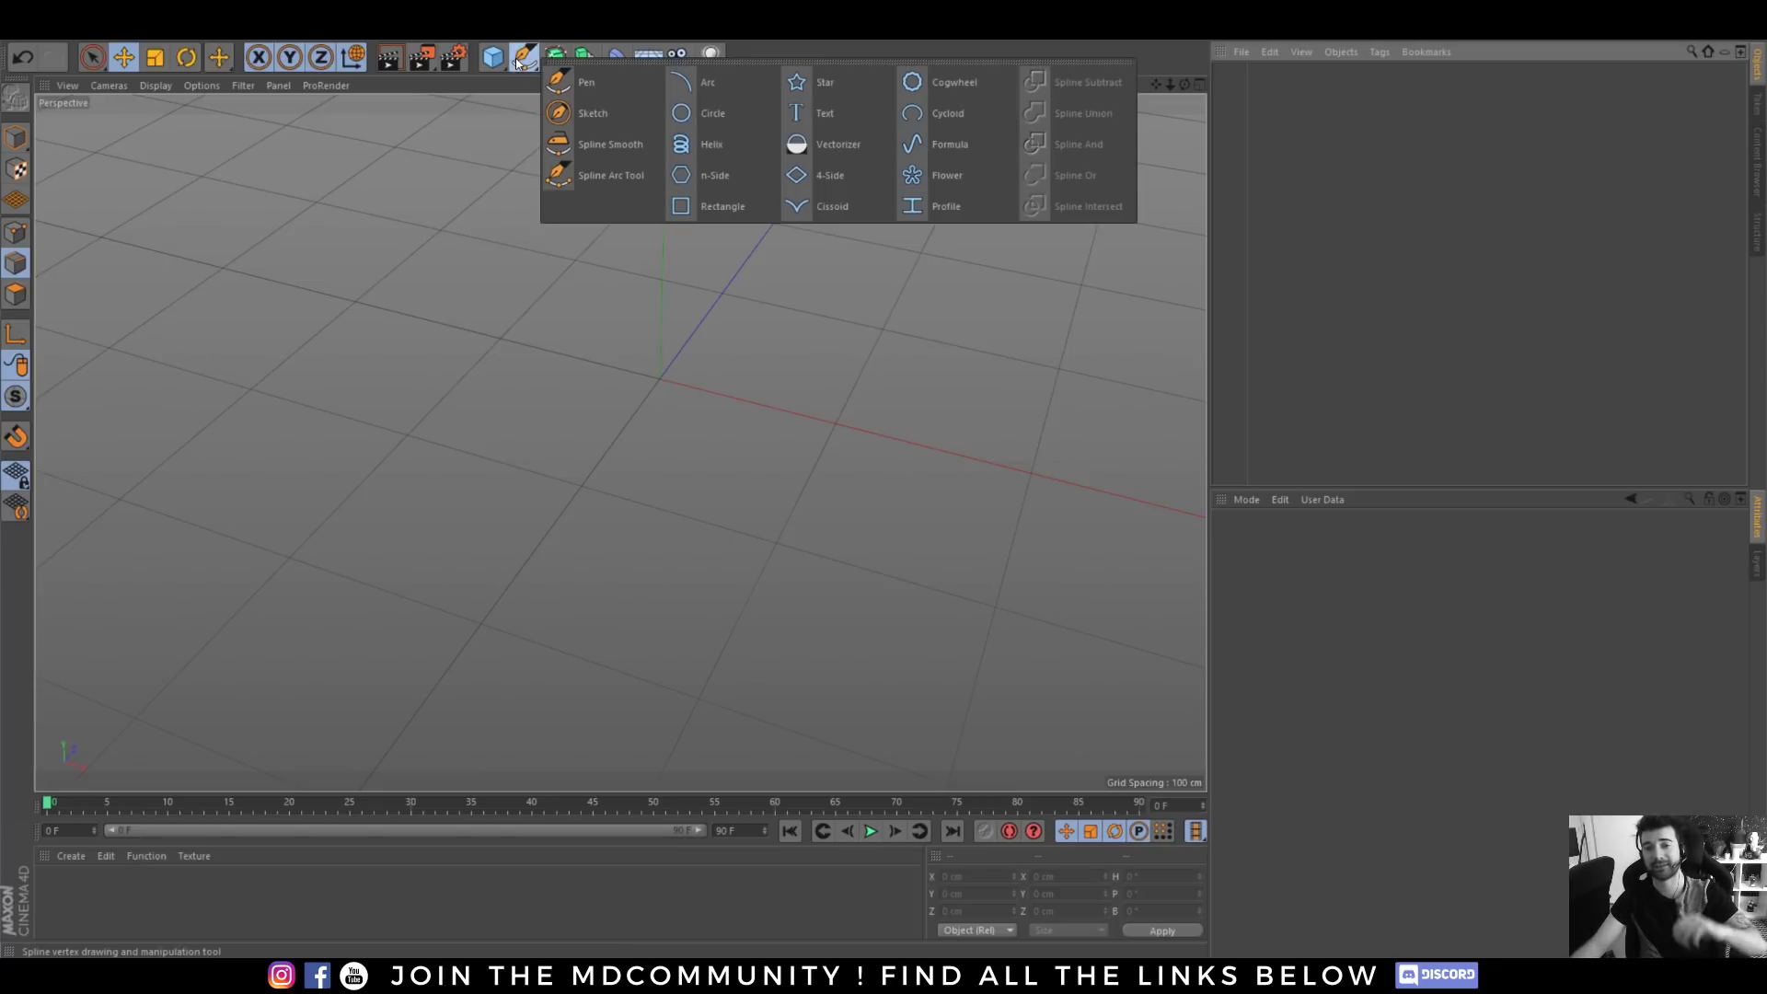
click(589, 113)
mouse_move(622, 250)
mouse_down()
mouse_move(579, 445)
mouse_move(699, 575)
mouse_up()
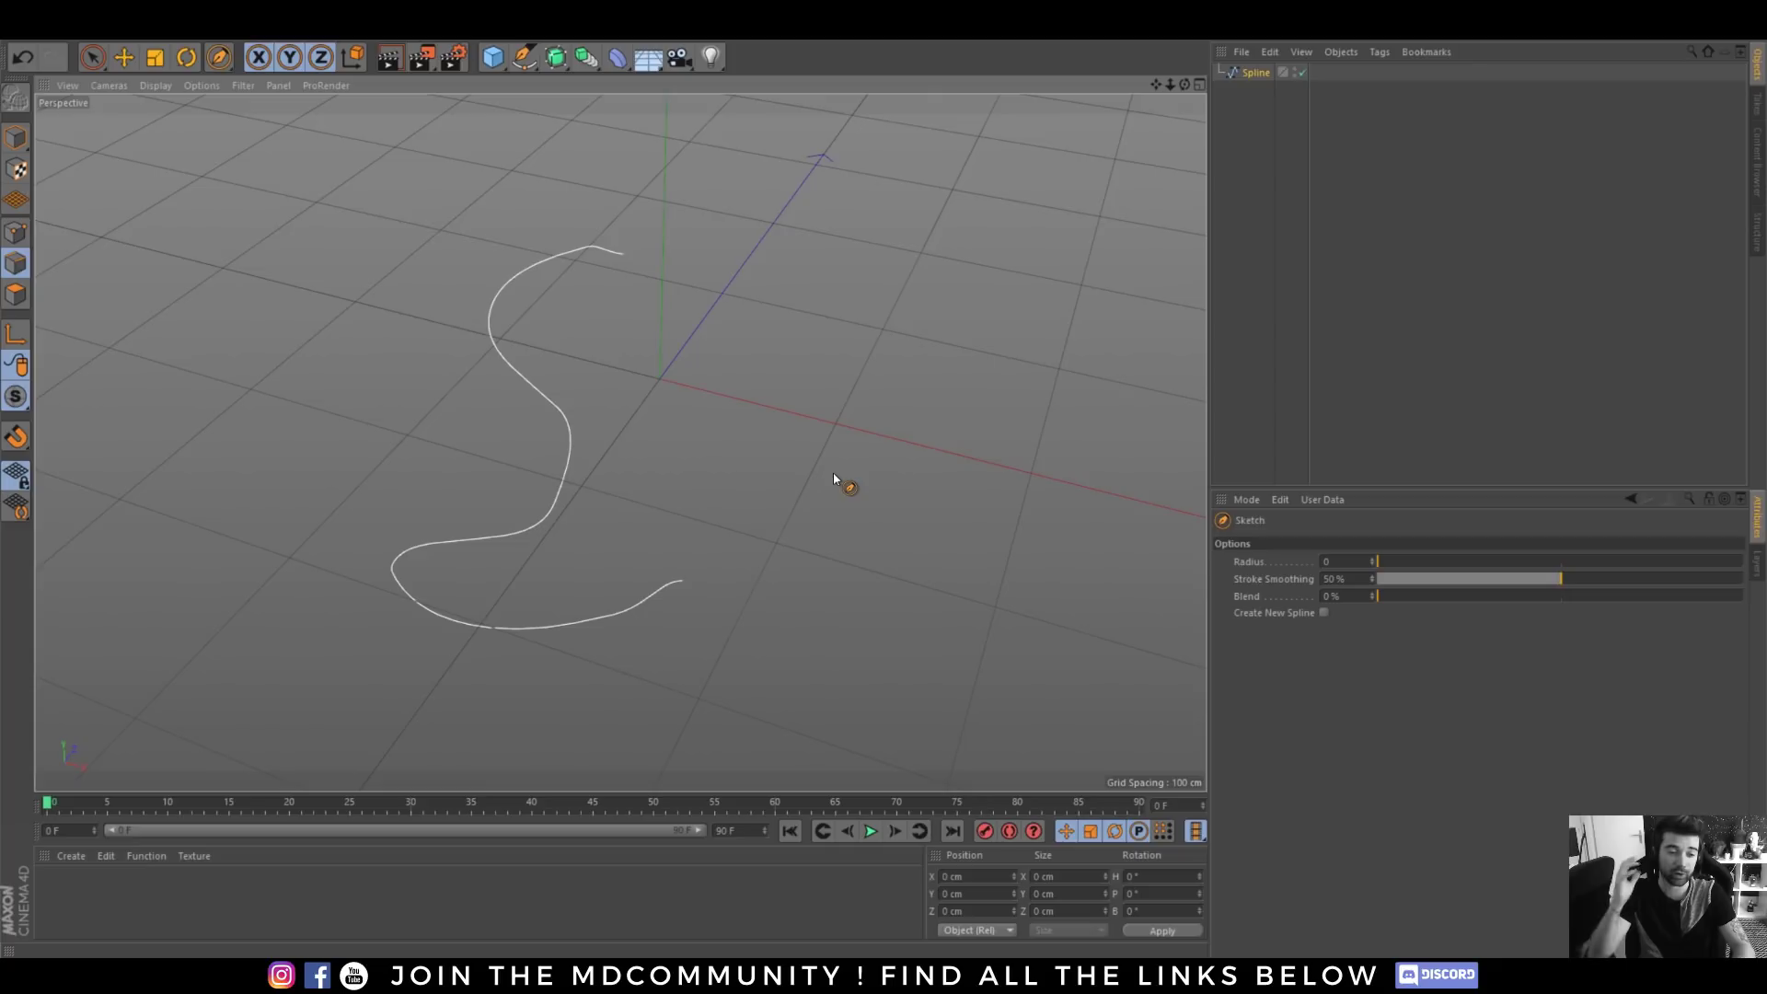
click(525, 57)
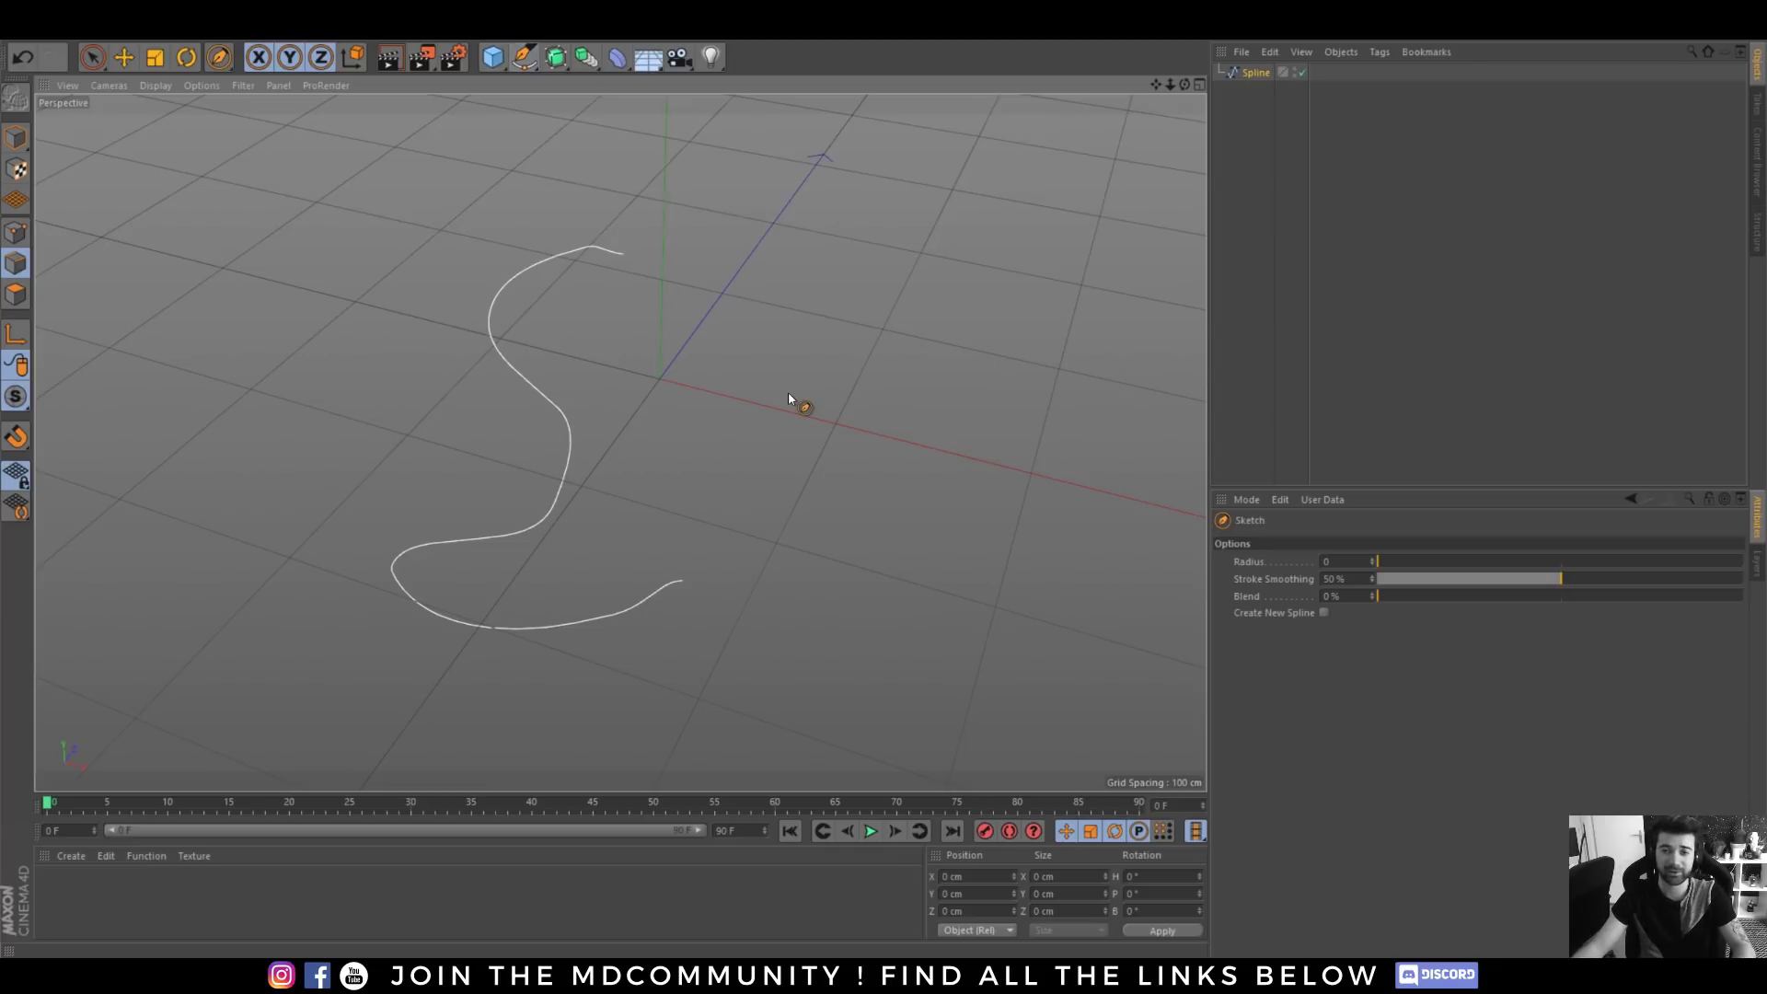
key(ctrl+z)
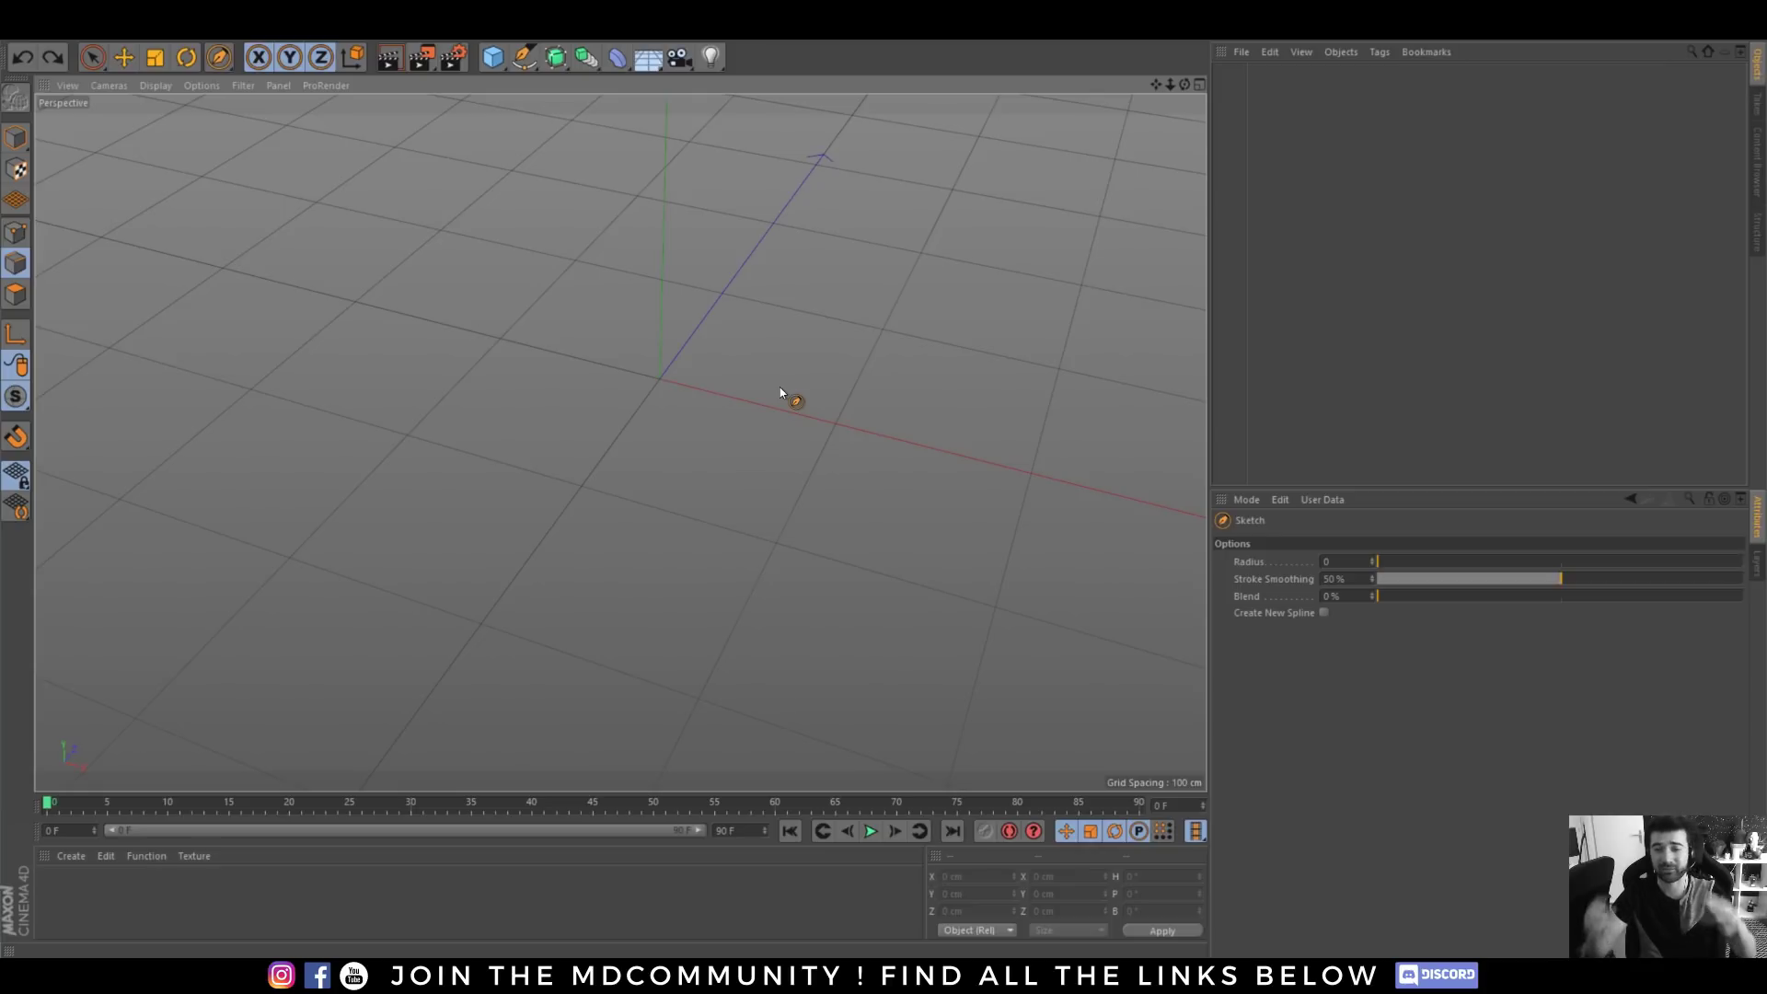
- Add a circle spline with a 200 cm radius in the XY plane
click(525, 57)
click(704, 106)
scroll(780, 370, down, 5)
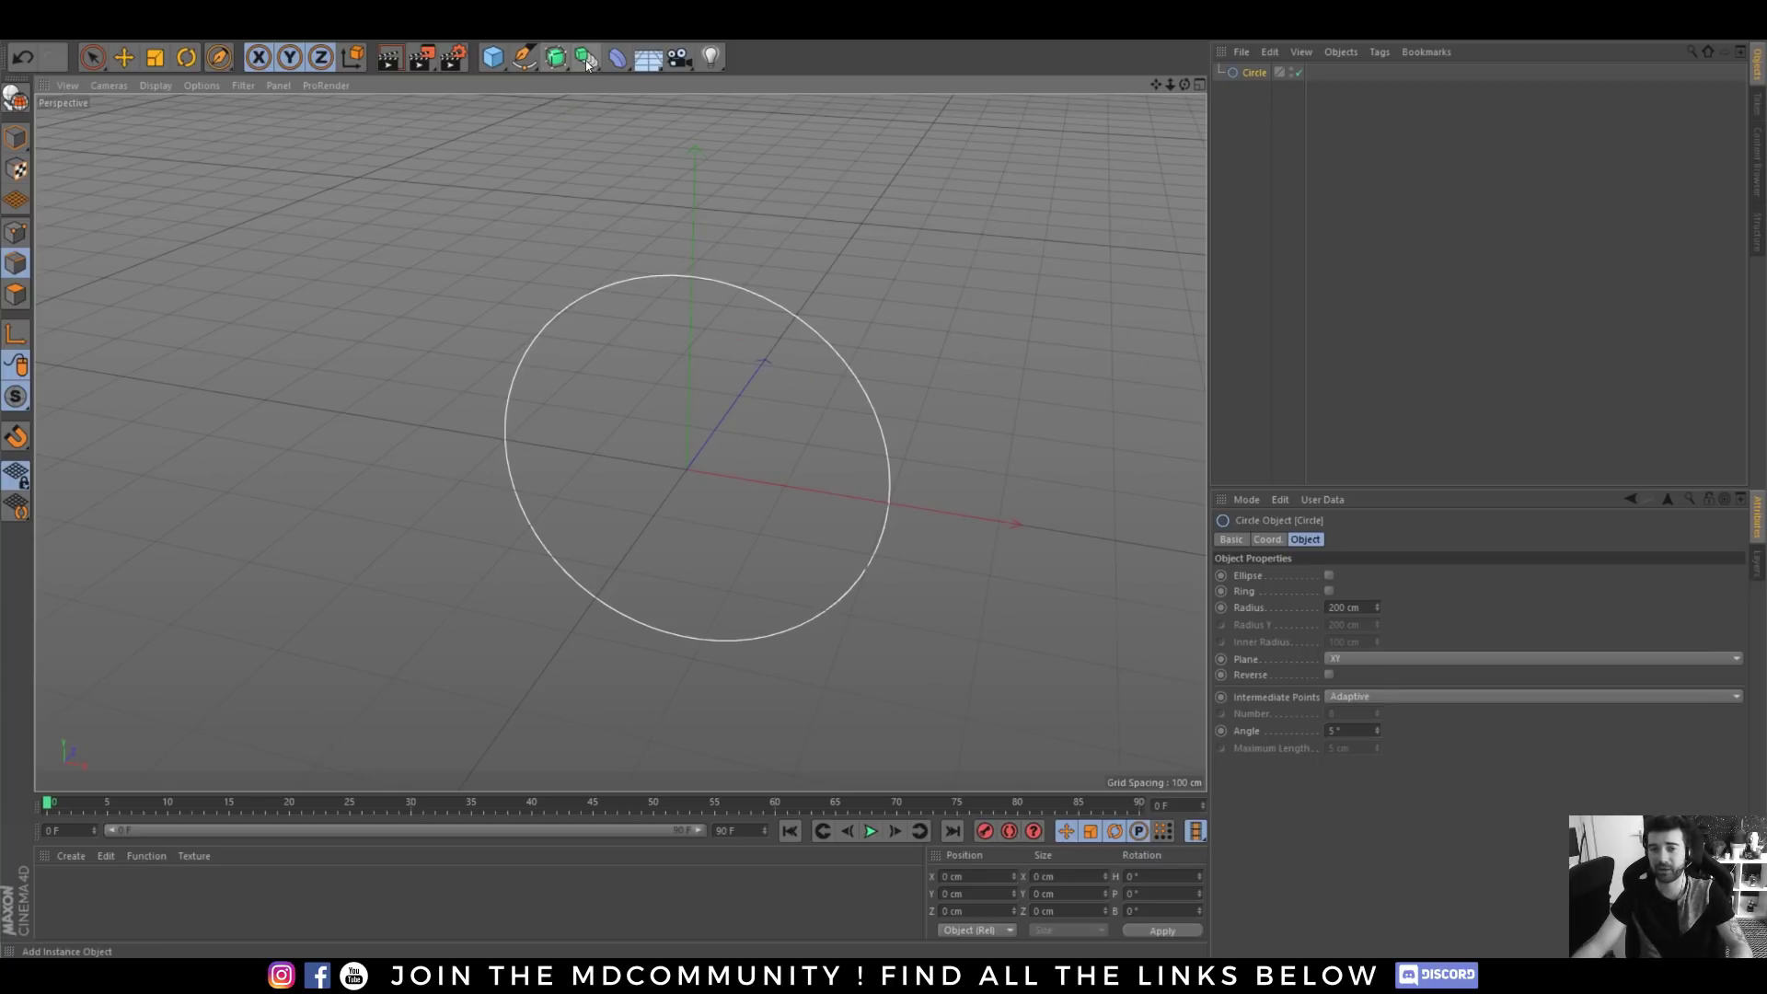
- Add an Extrude object as the parent of the circle spline to turn it into a solid disc
click(557, 58)
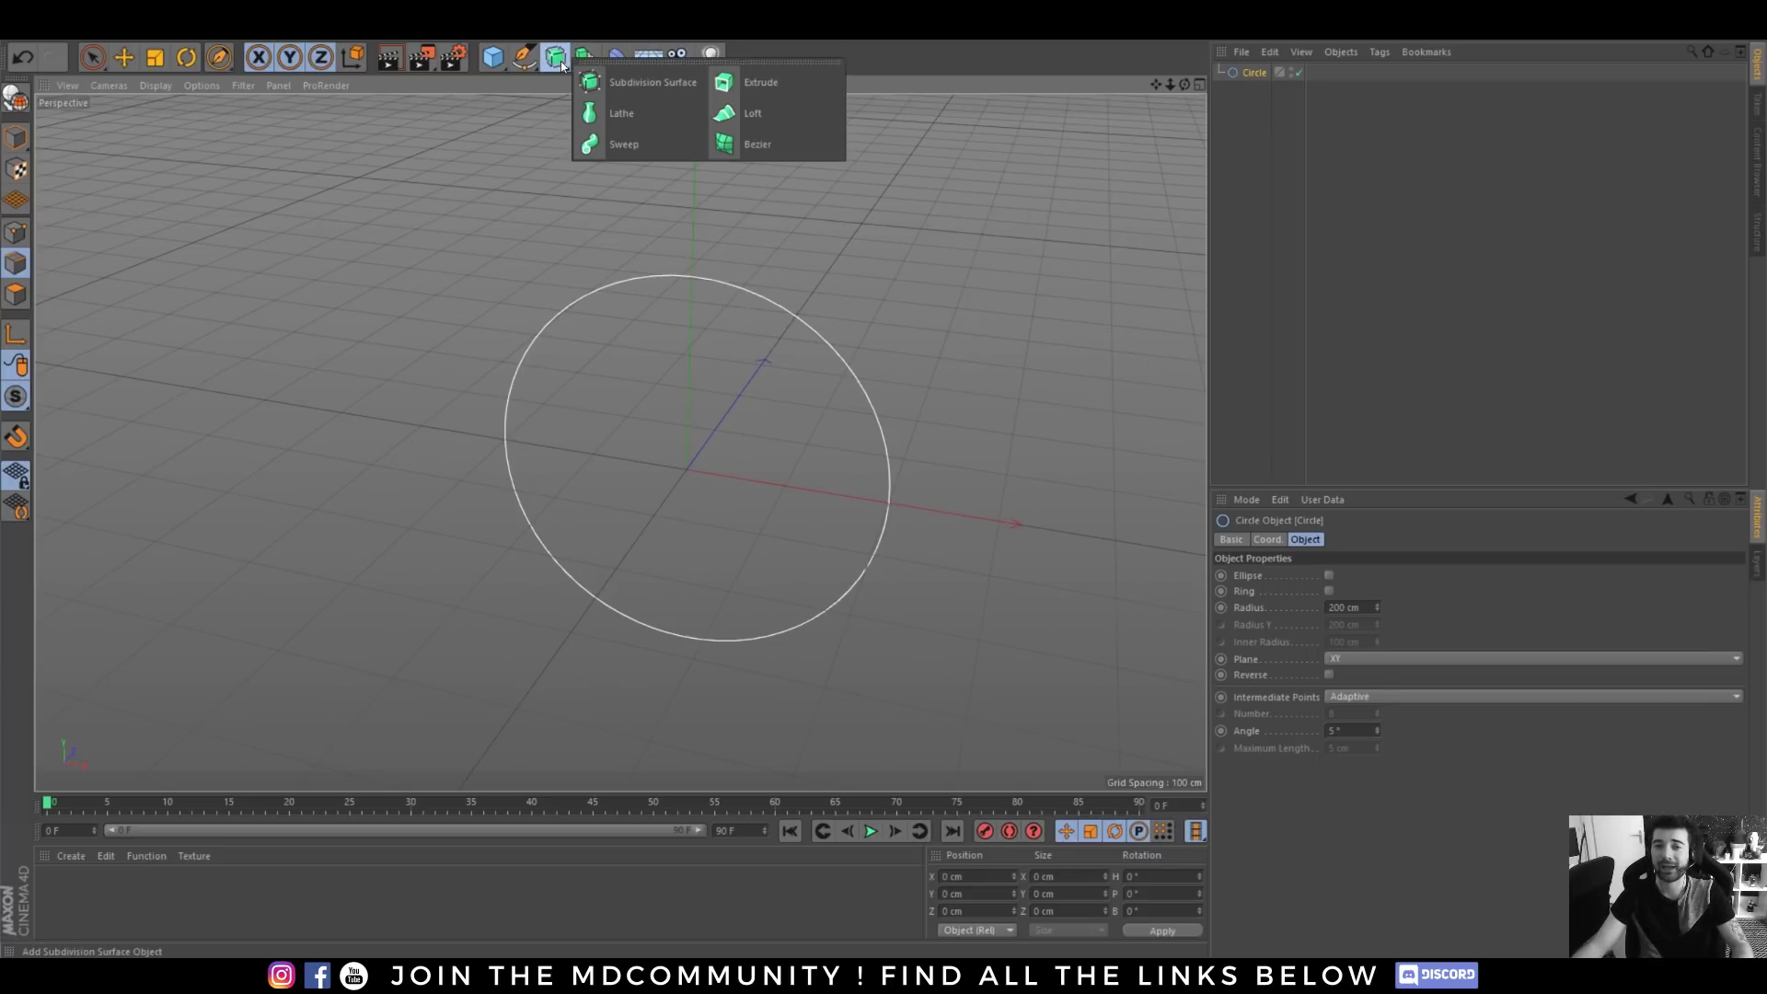
click(781, 86)
alt+drag(959, 237, 699, 389)
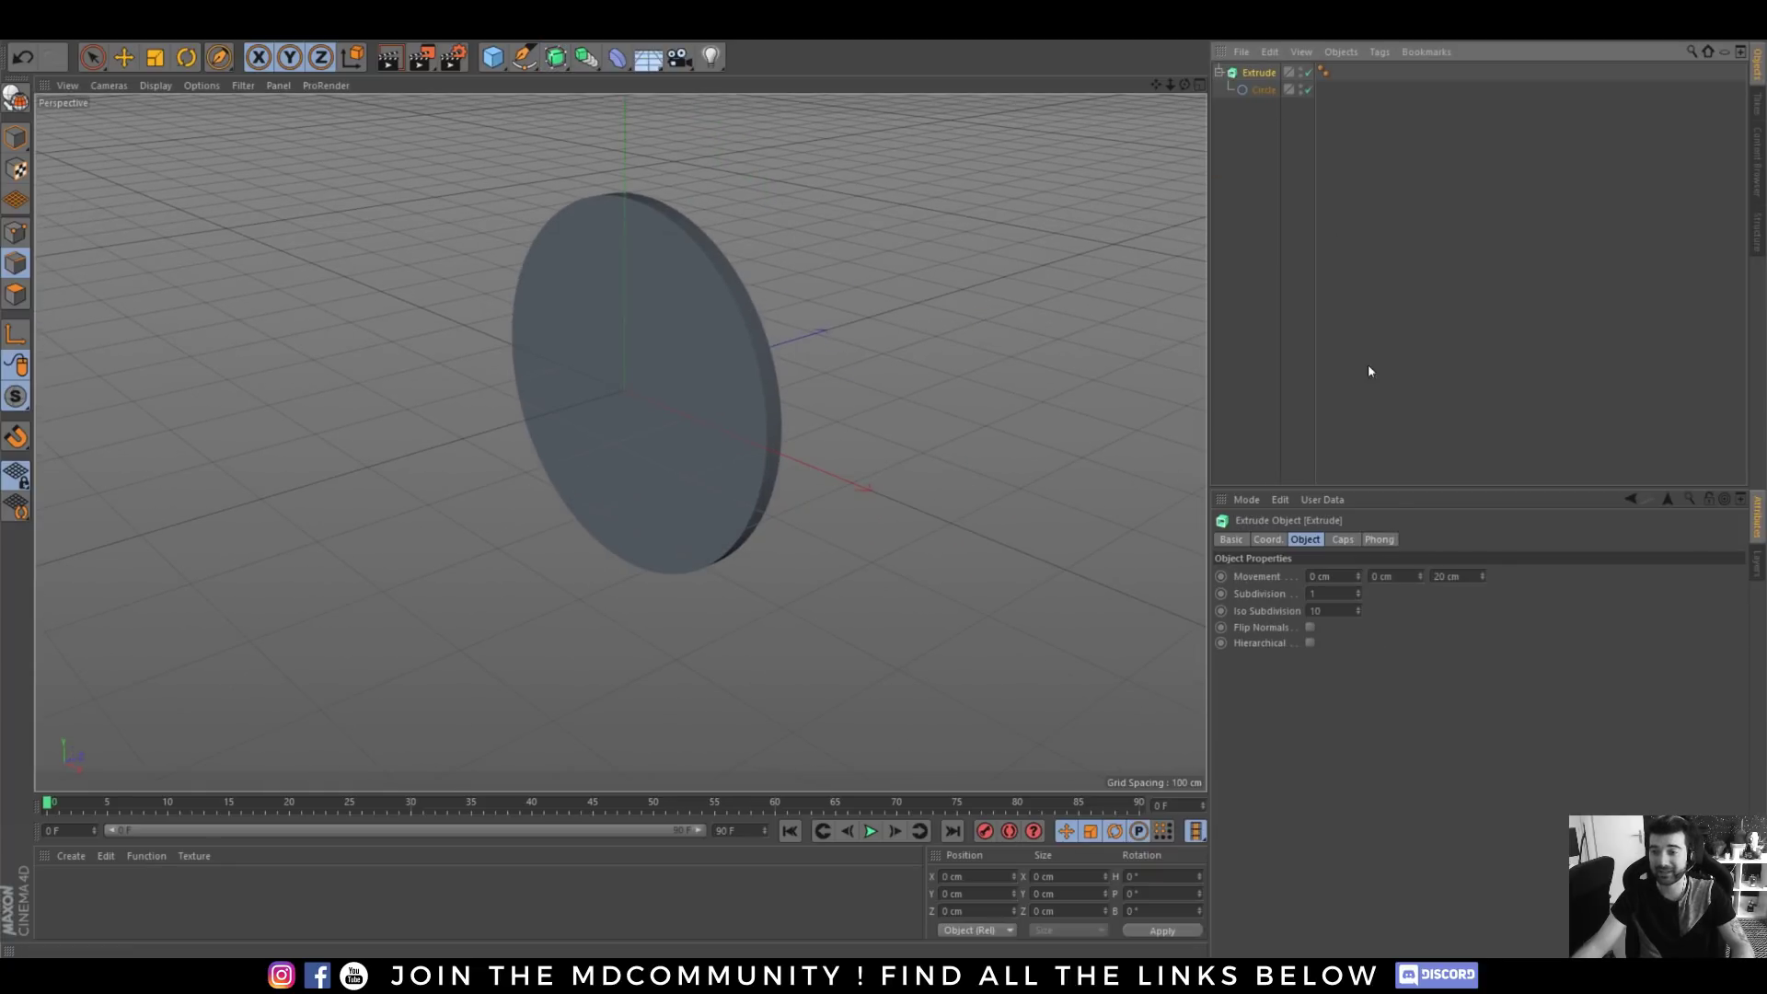
- Set the disc's start and end caps to Fillet Cap with 5 steps each
click(1348, 540)
scroll(1402, 575, down, 2)
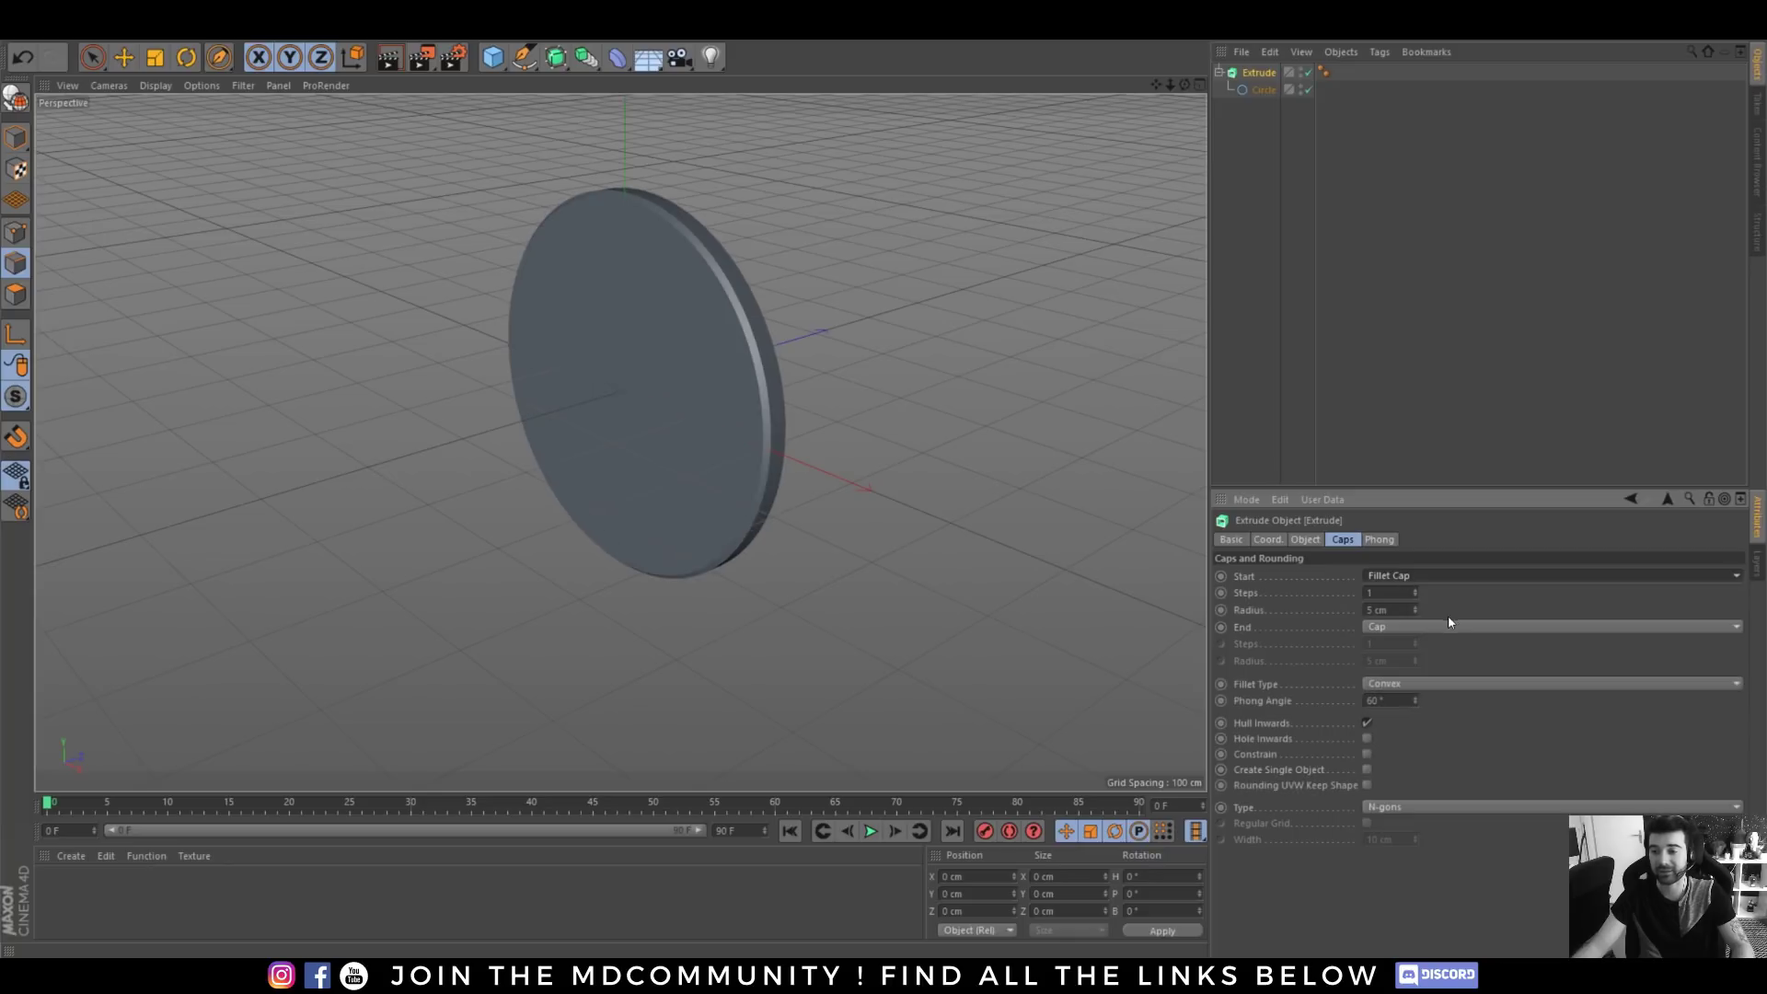
scroll(1434, 624, down, 2)
drag(1380, 593, 1361, 600)
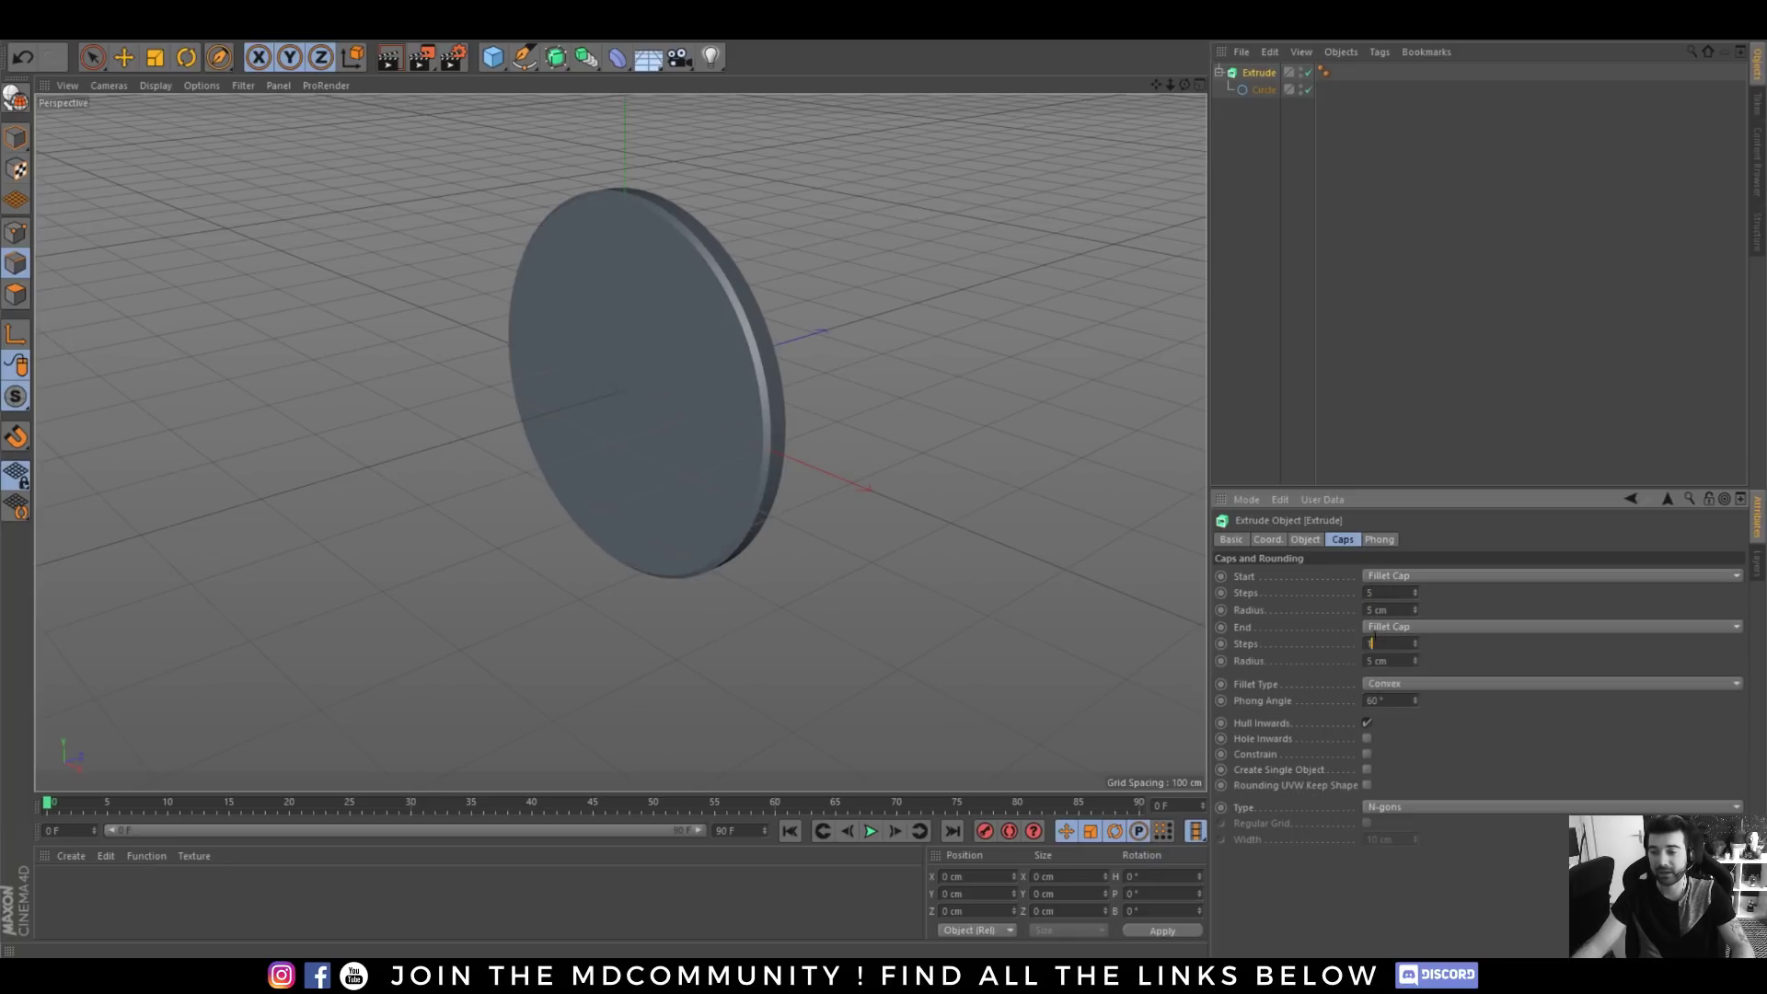
text(5)
scroll(529, 387, up, 4)
alt+drag(698, 383, 805, 356)
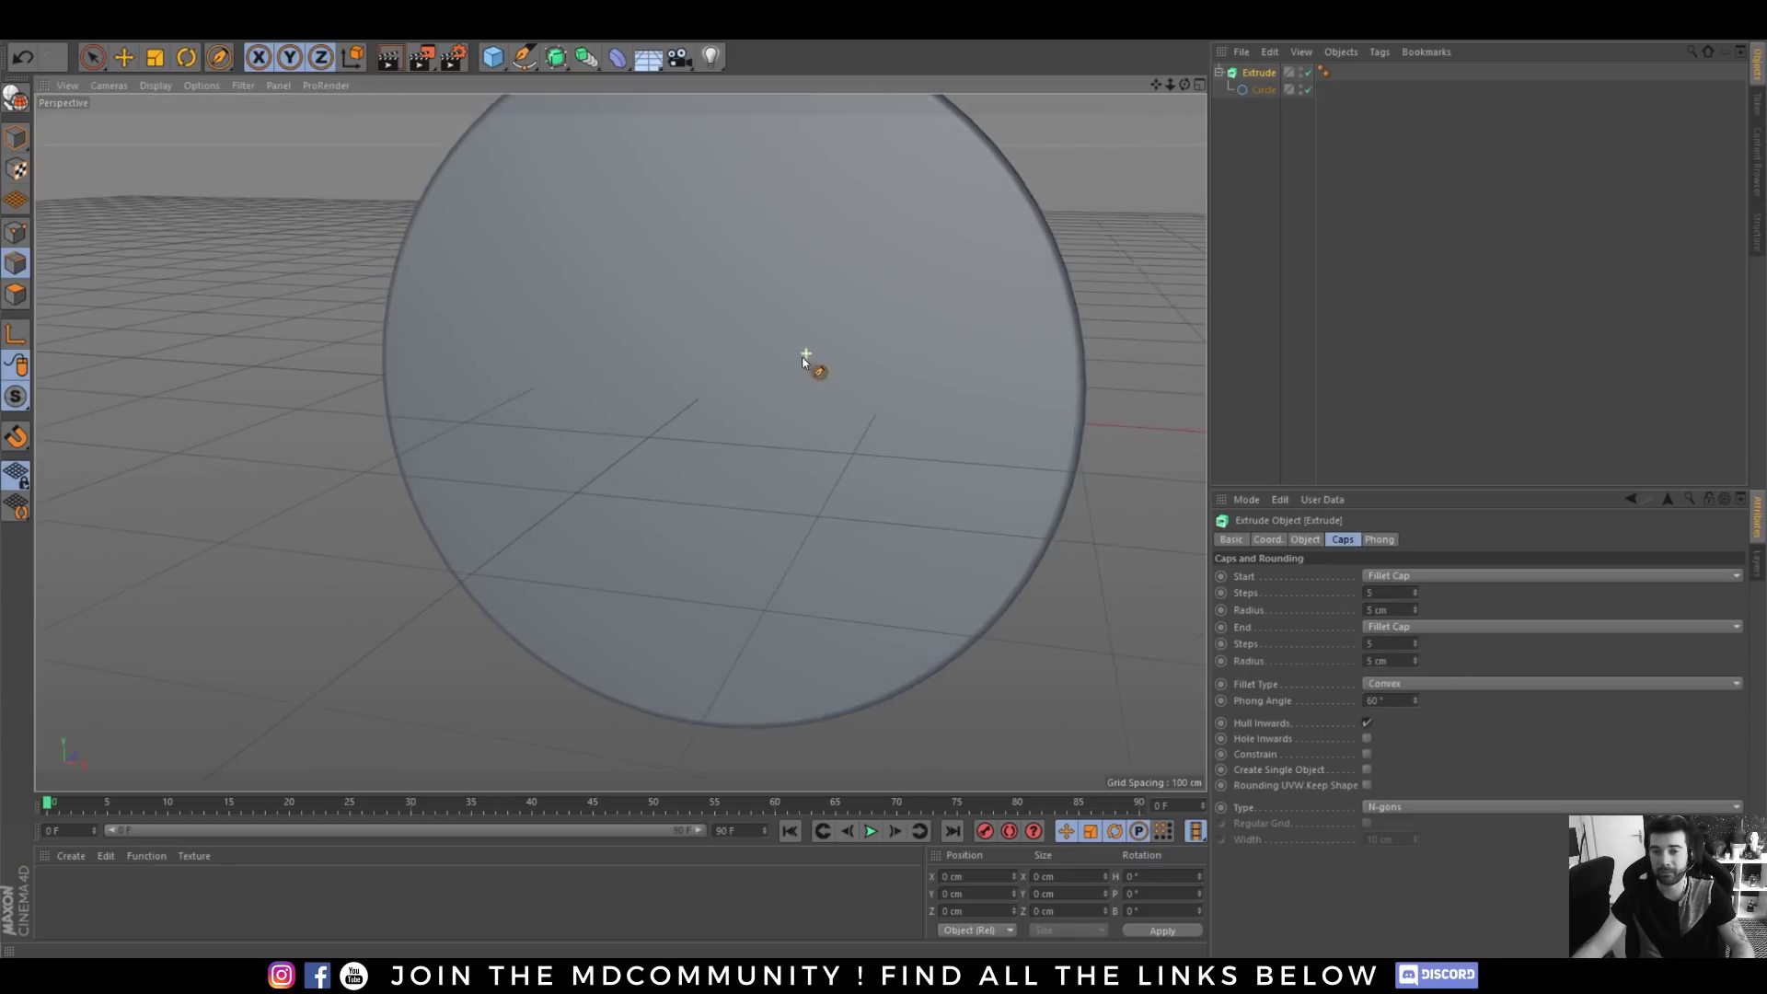
scroll(804, 356, down, 3)
alt+middle_drag(784, 393, 726, 414)
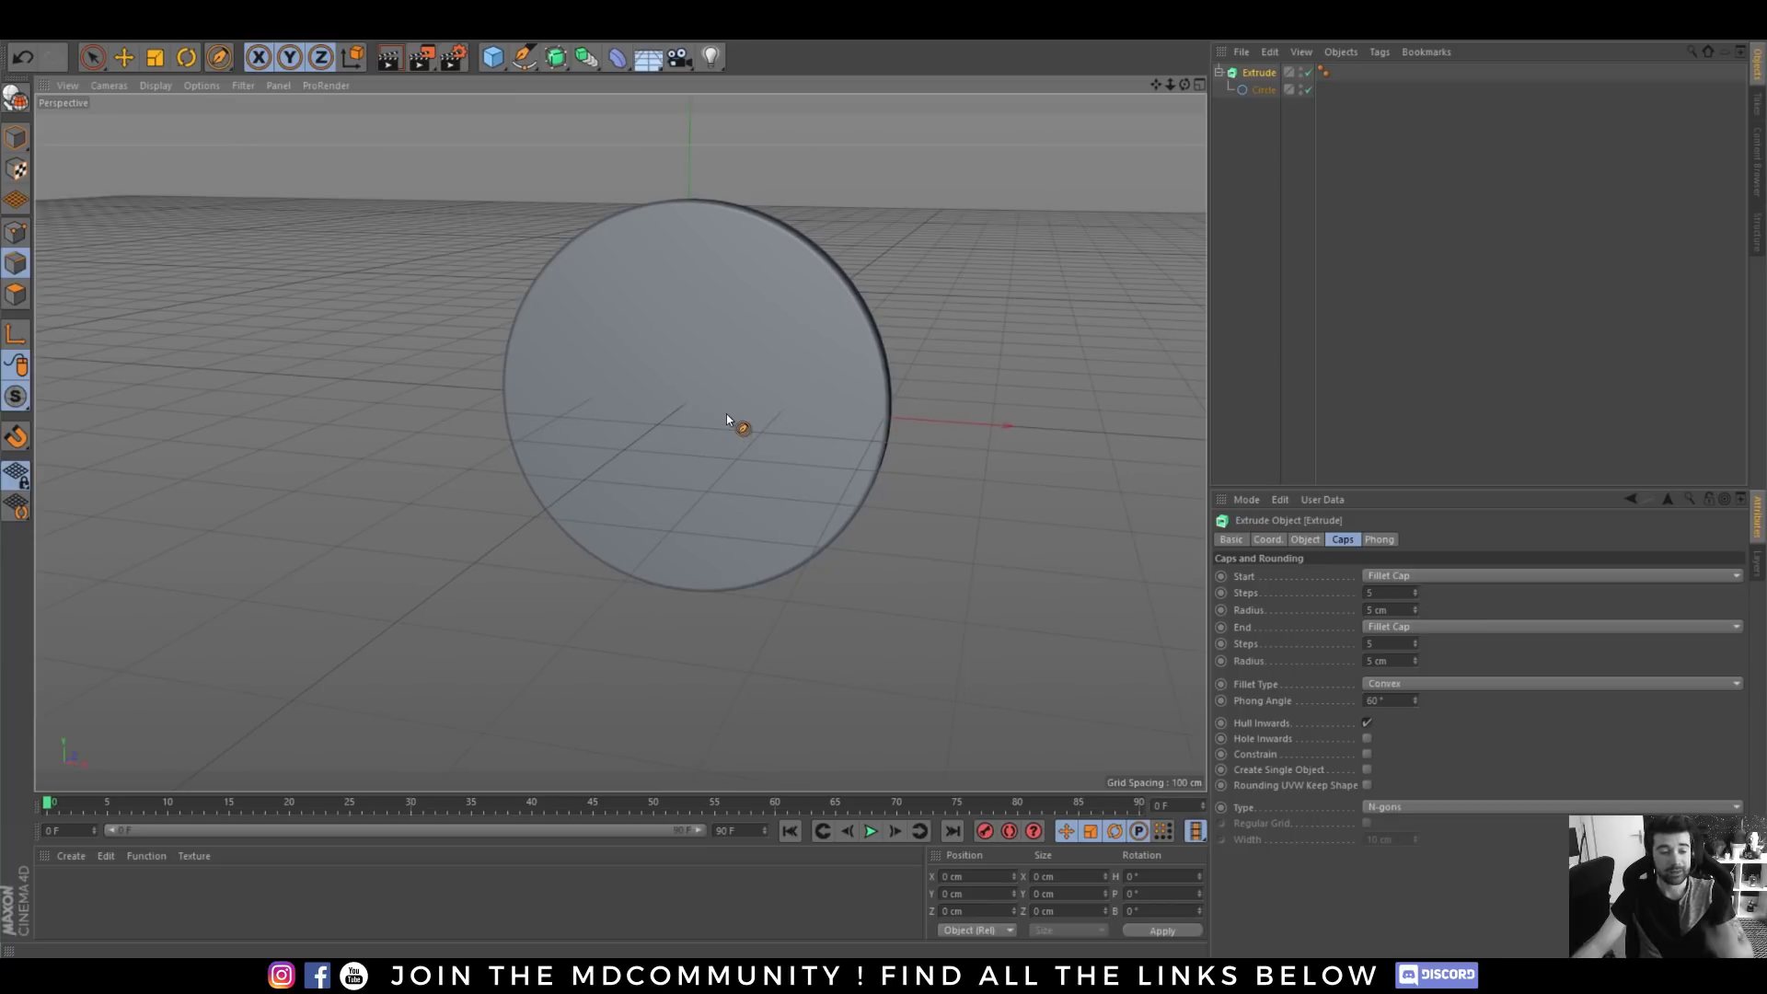
- Delete the Extrude object while keeping its circle spline, and duplicate the circle
mouse_move(1268, 87)
mouse_down()
mouse_move(1271, 125)
mouse_move(1255, 93)
mouse_up()
click(1253, 72)
key(Delete)
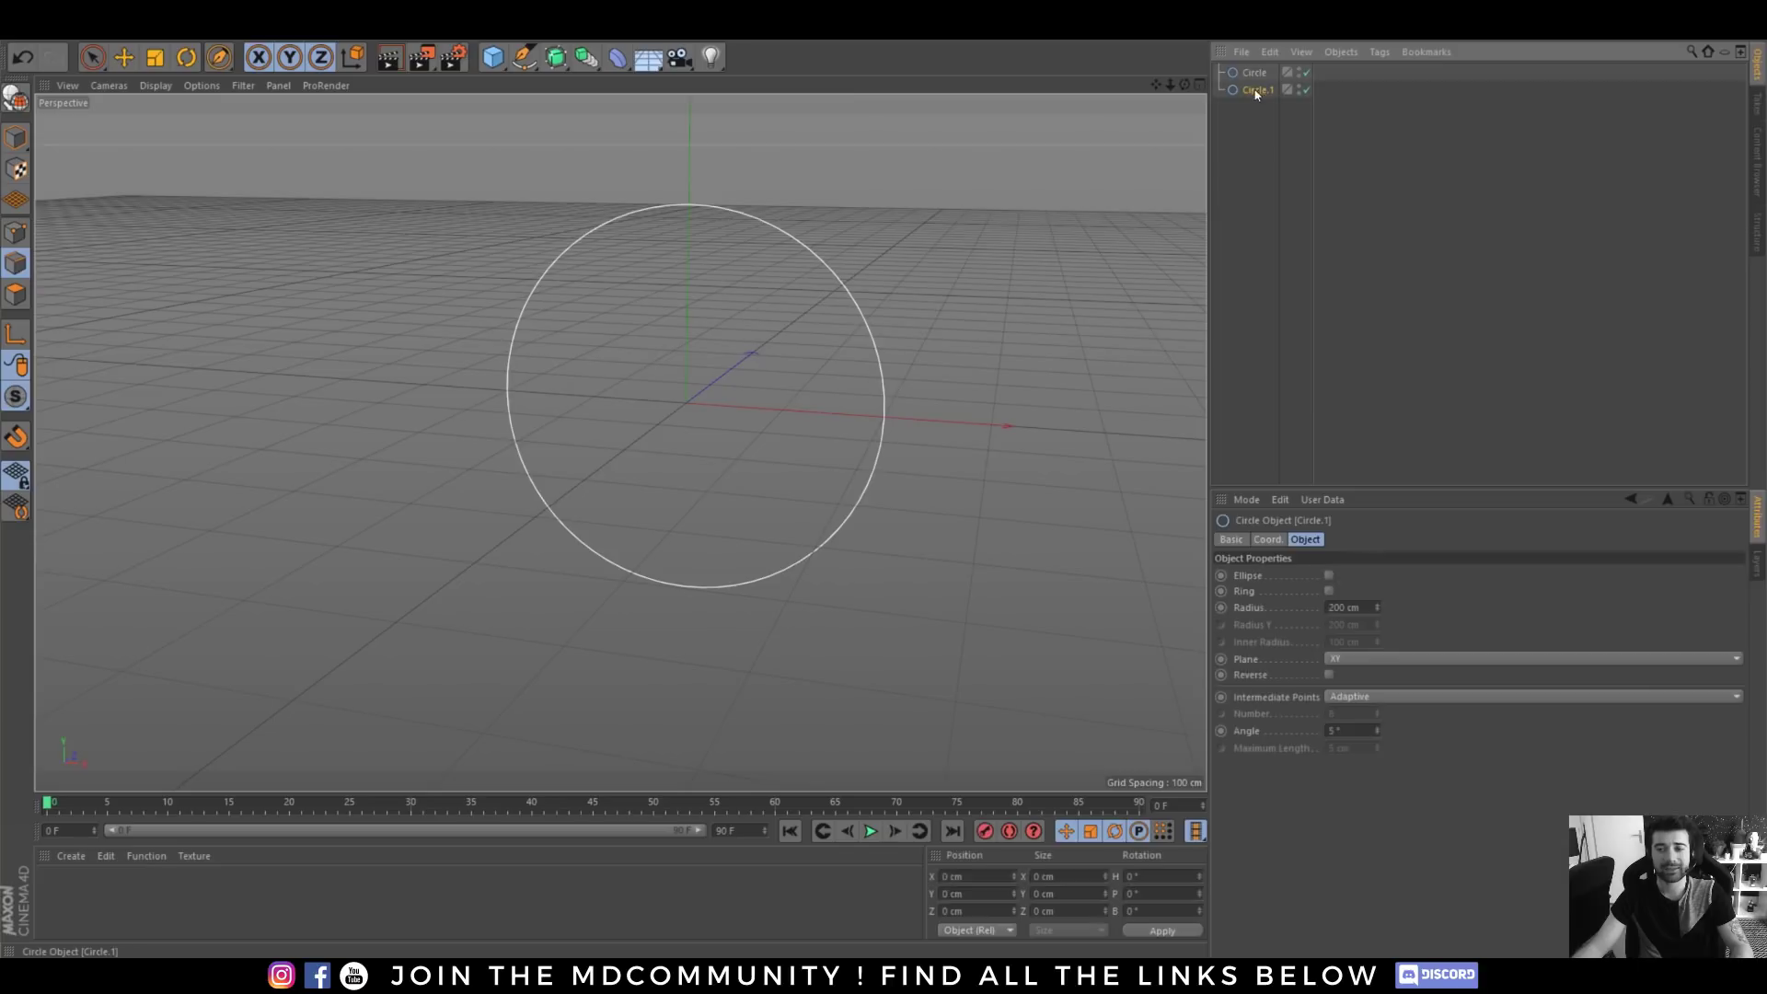
- Set the duplicated circle's radius to 5 cm
click(1344, 607)
text(5)
key(Return)
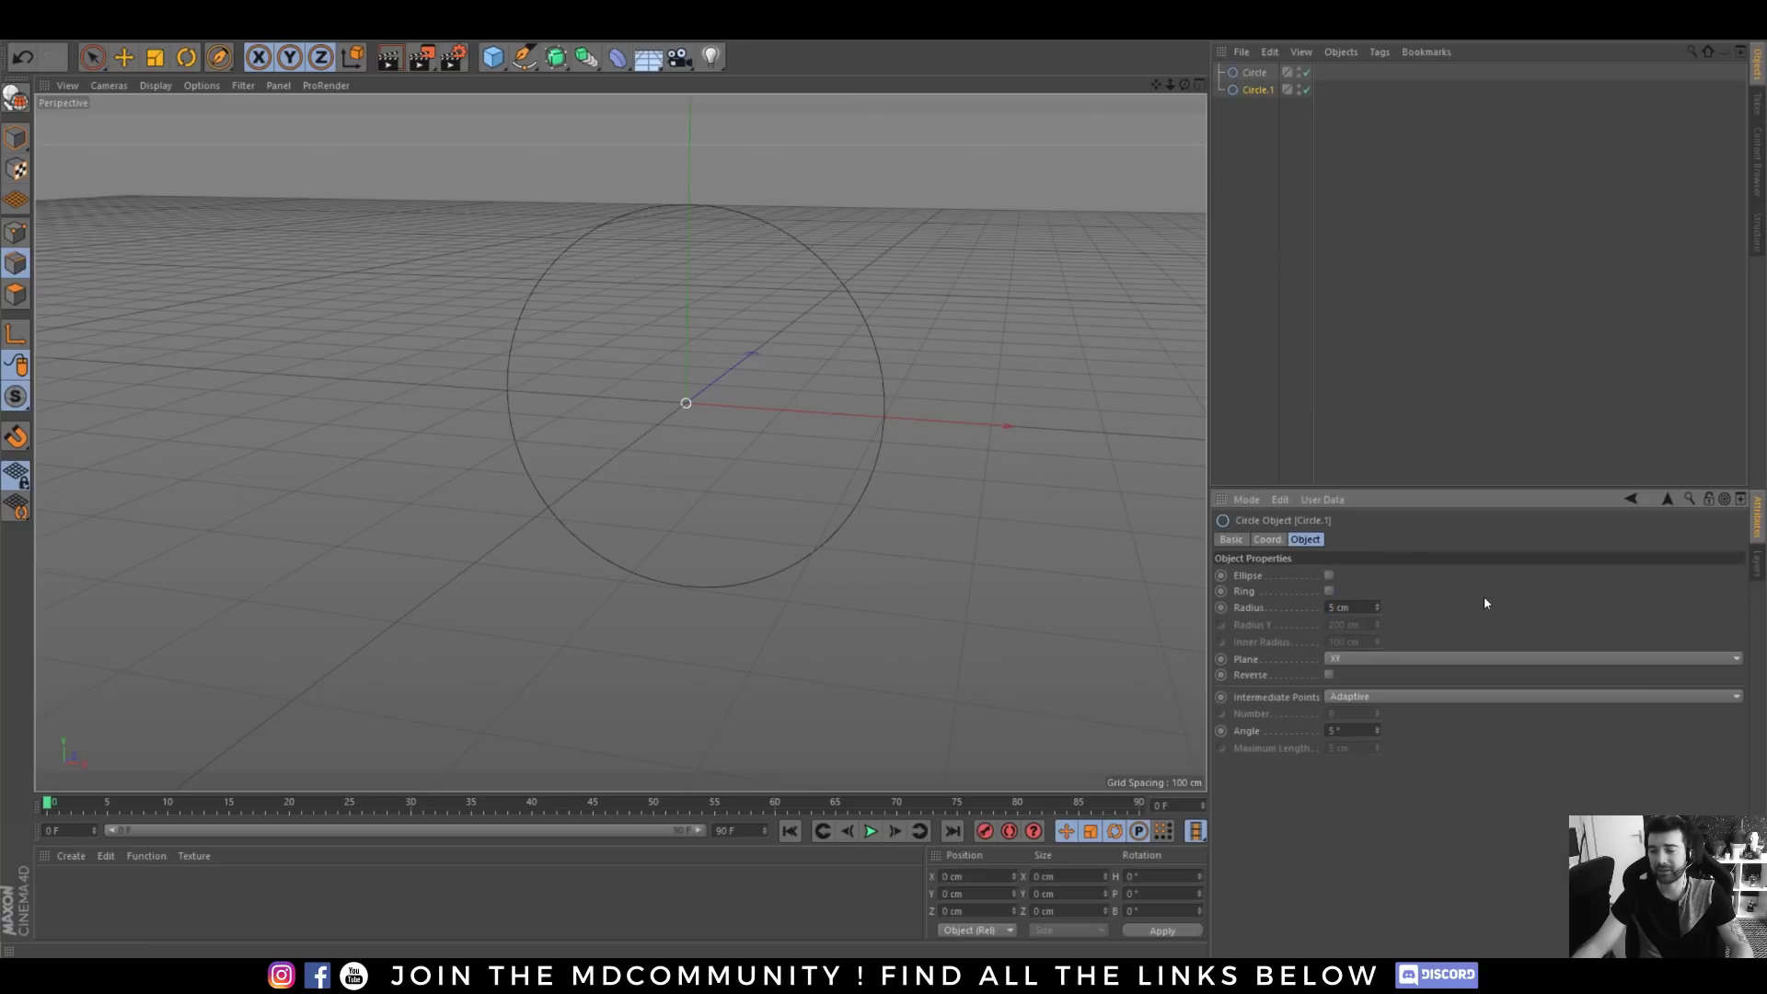
- Create a Sweep with the 5 cm circle as profile and the large circle as path
click(556, 59)
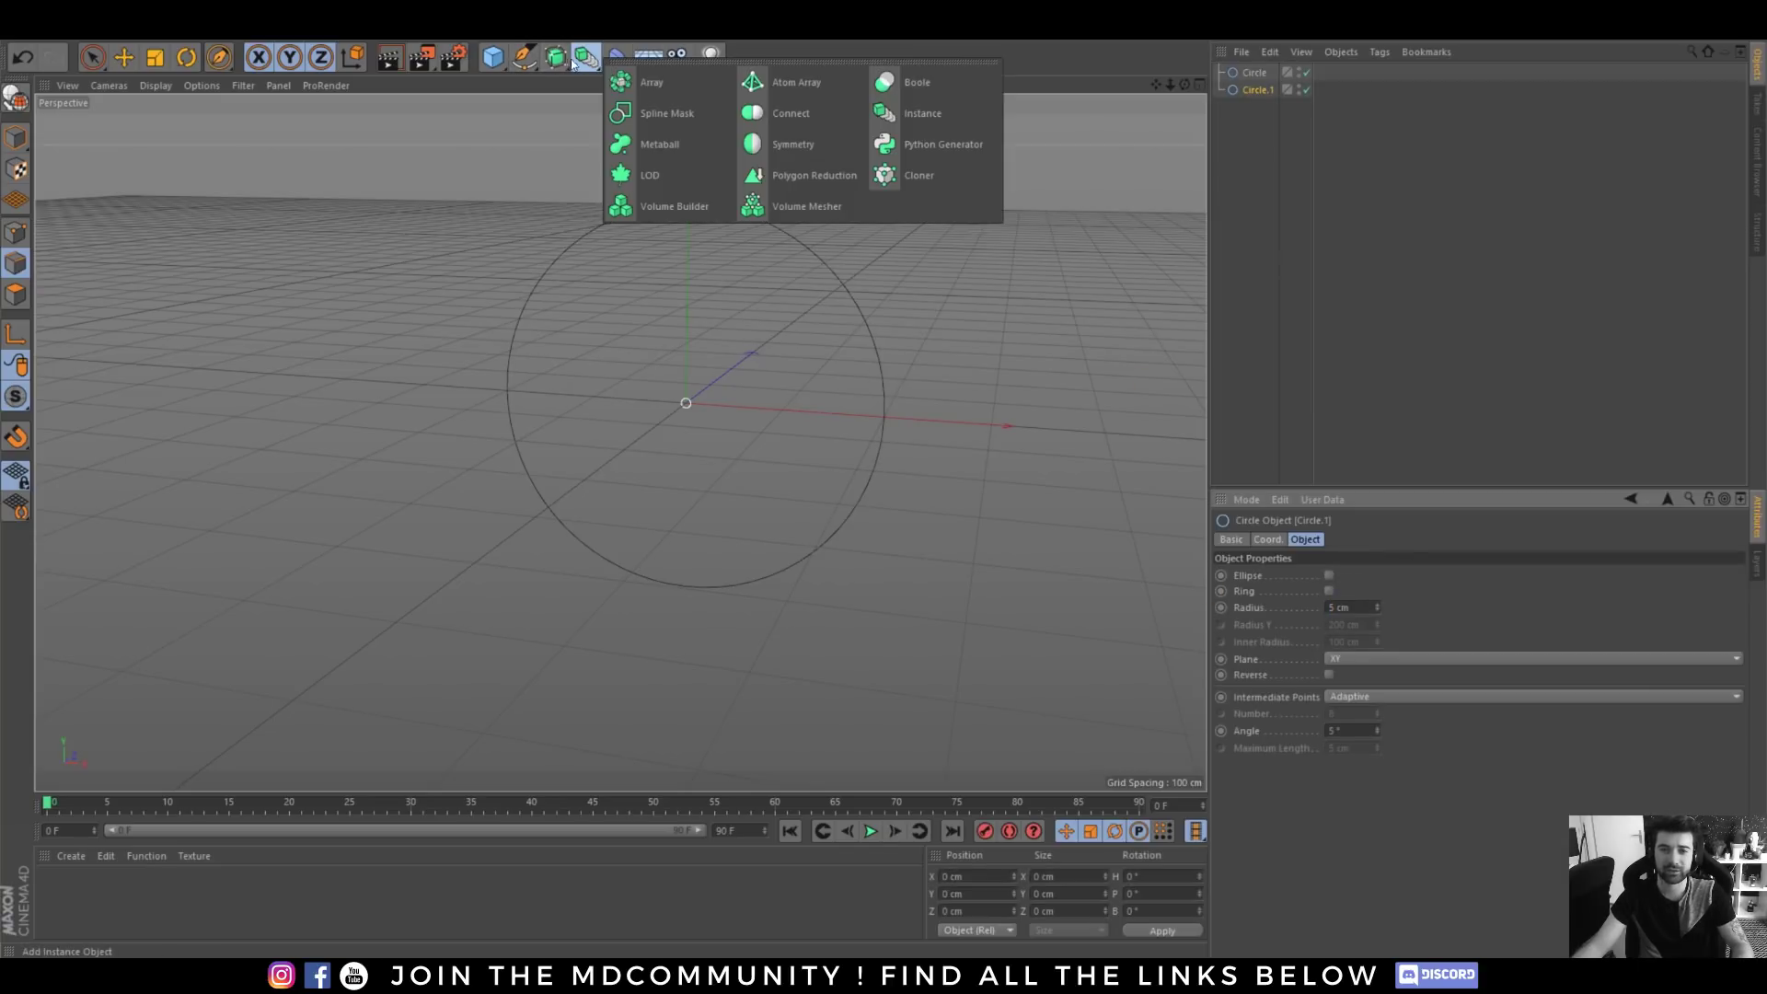
click(623, 144)
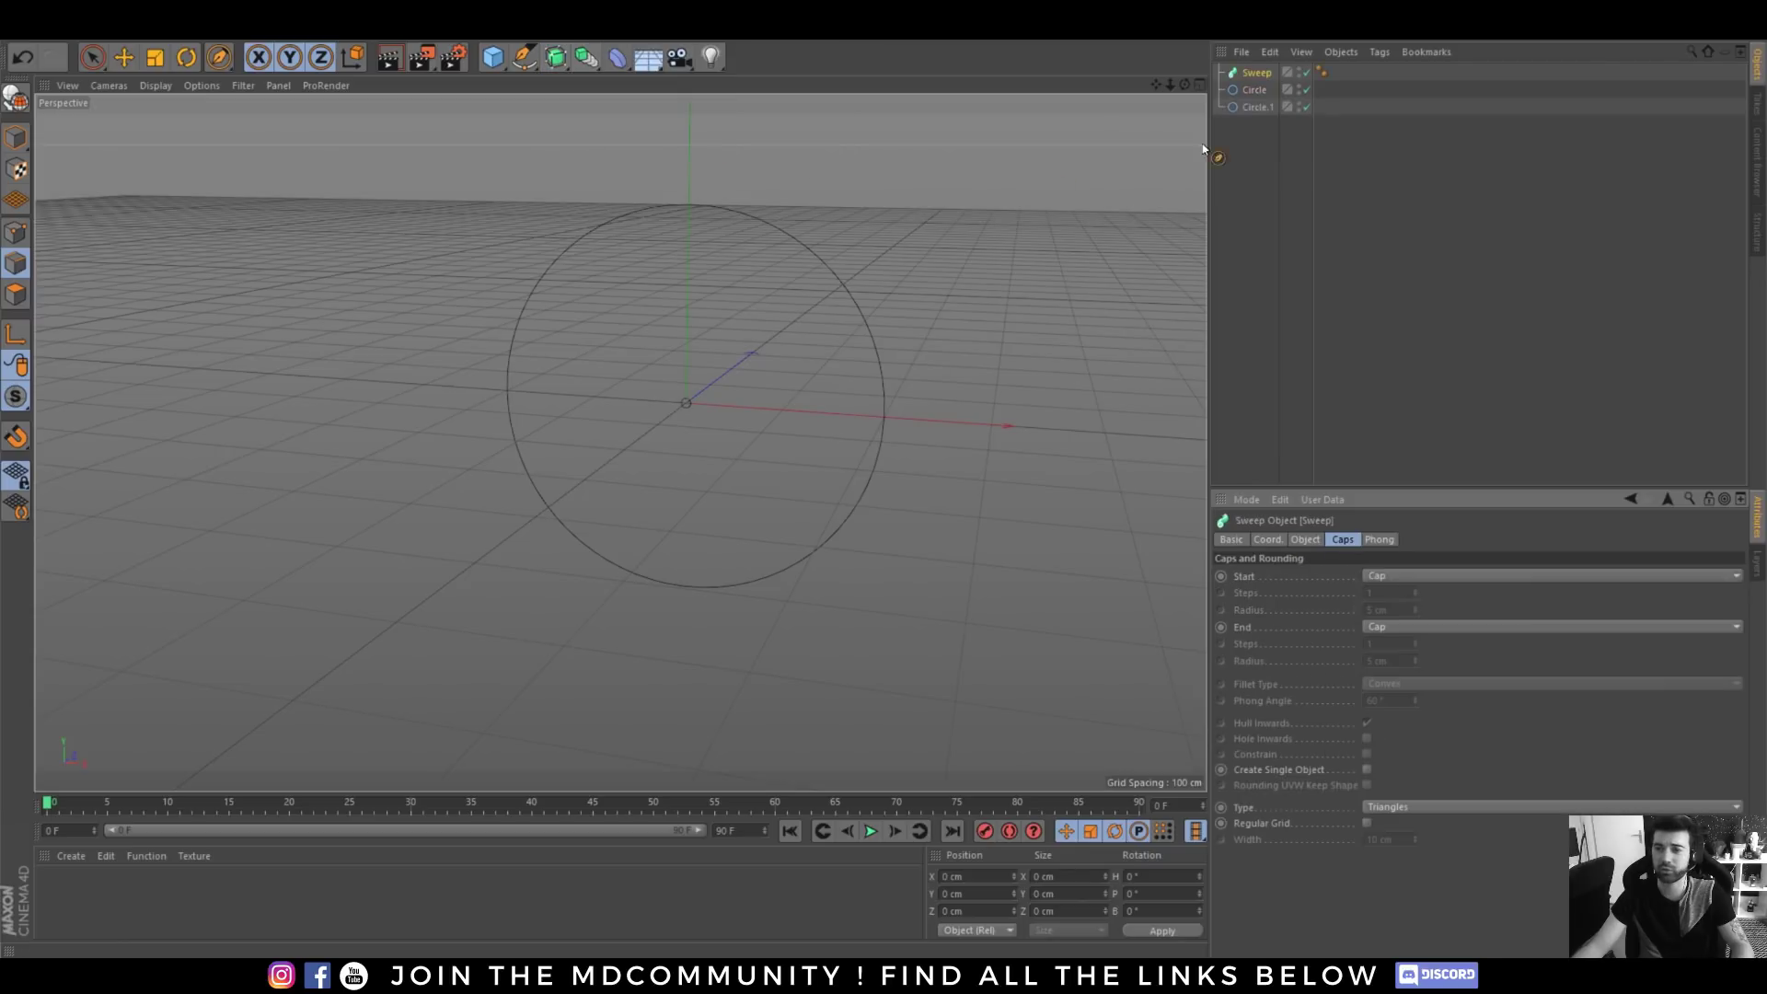
drag(1250, 92, 1256, 81)
click(1270, 162)
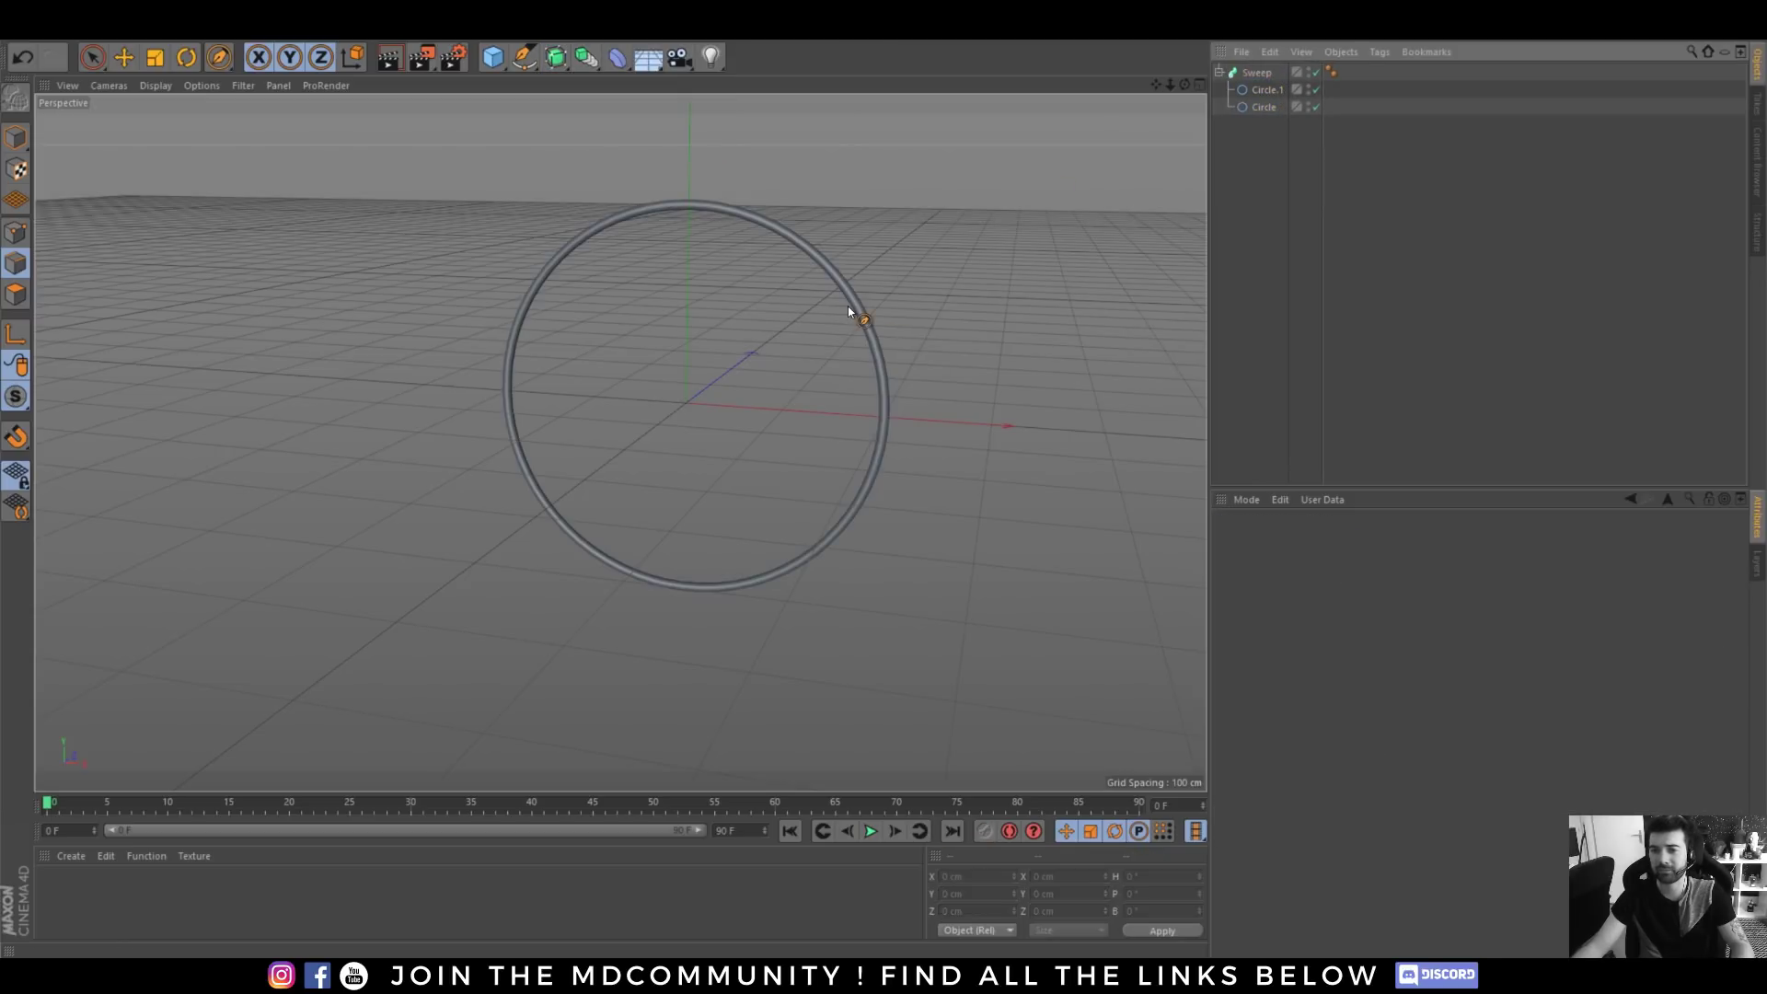
alt+right_drag(847, 305, 848, 236)
scroll(777, 190, down, 5)
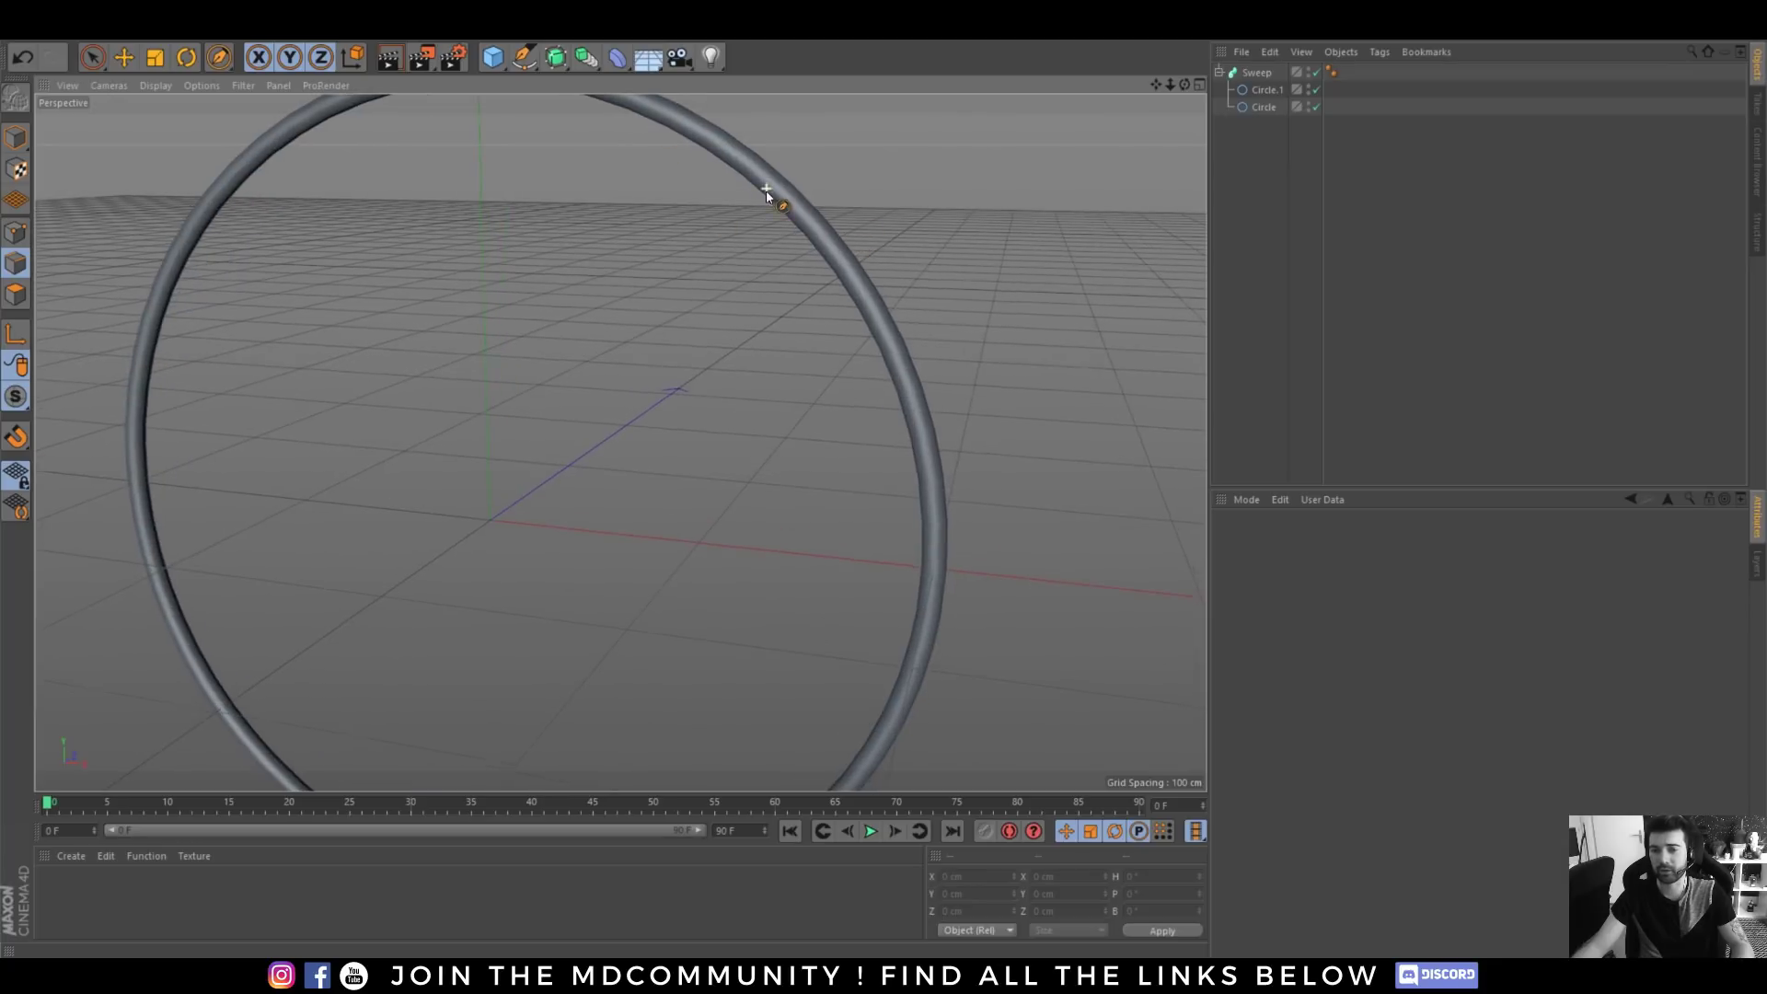
- Add a flower spline with an inner radius of 10 cm and an outer radius of 20 cm
click(525, 63)
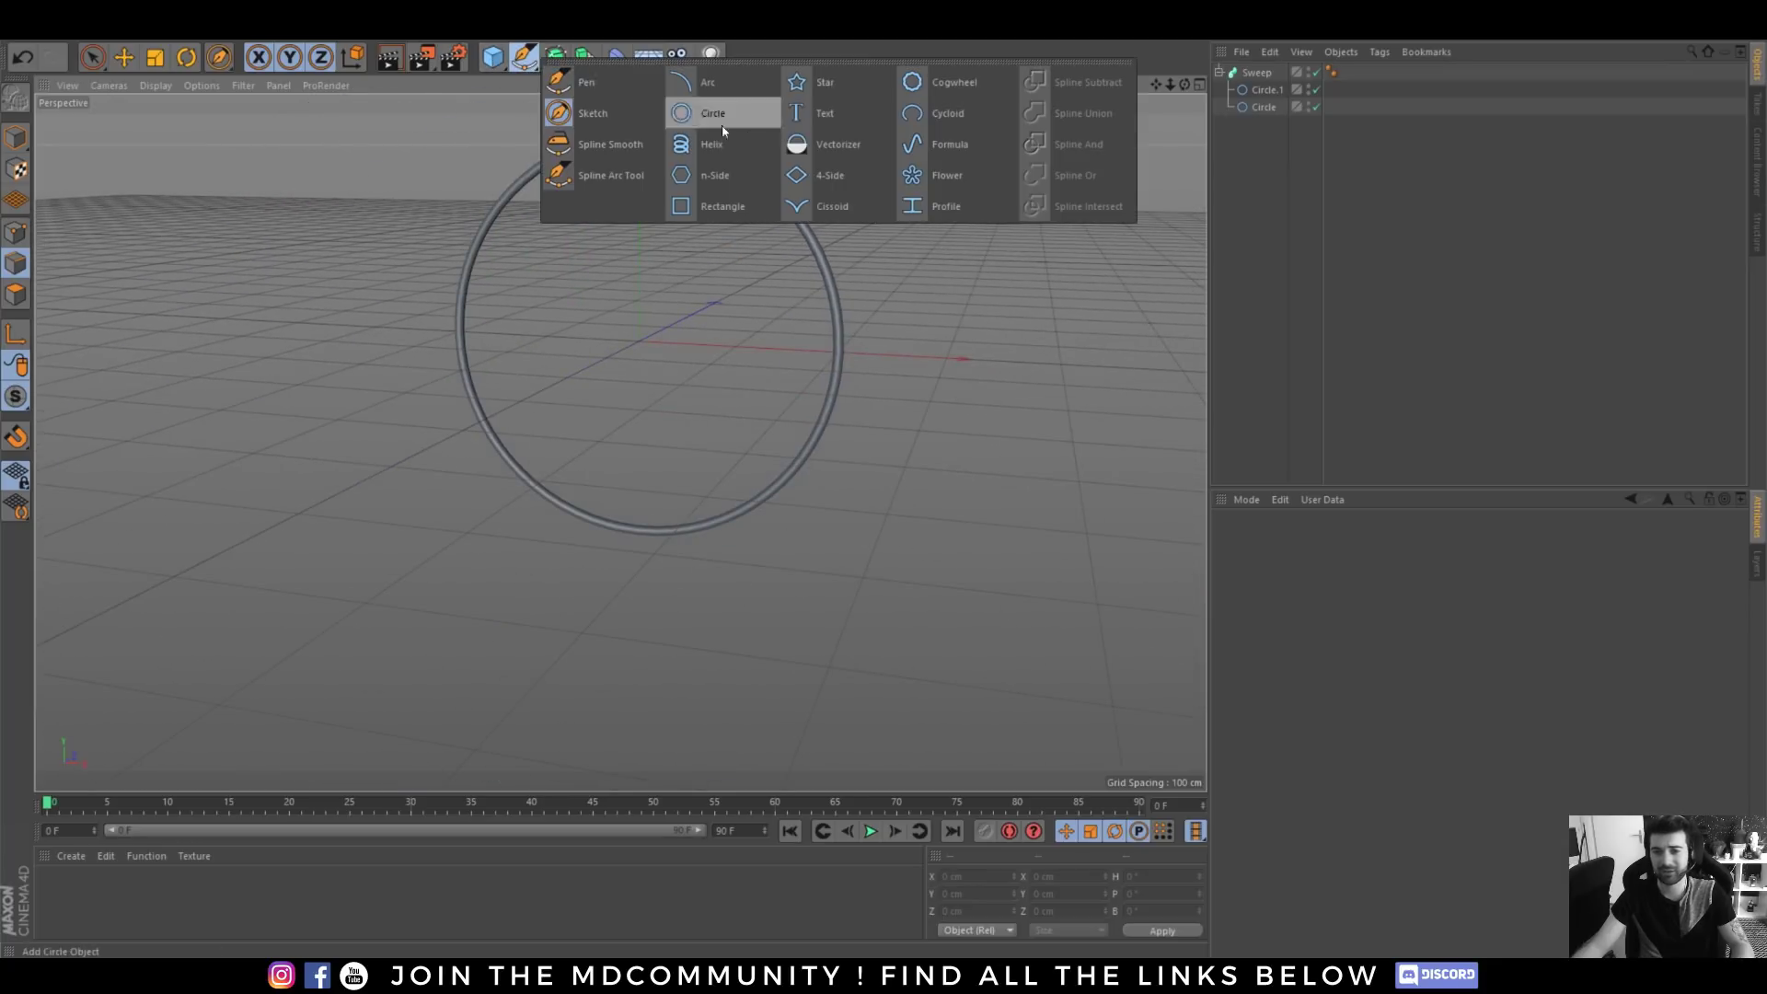
click(948, 184)
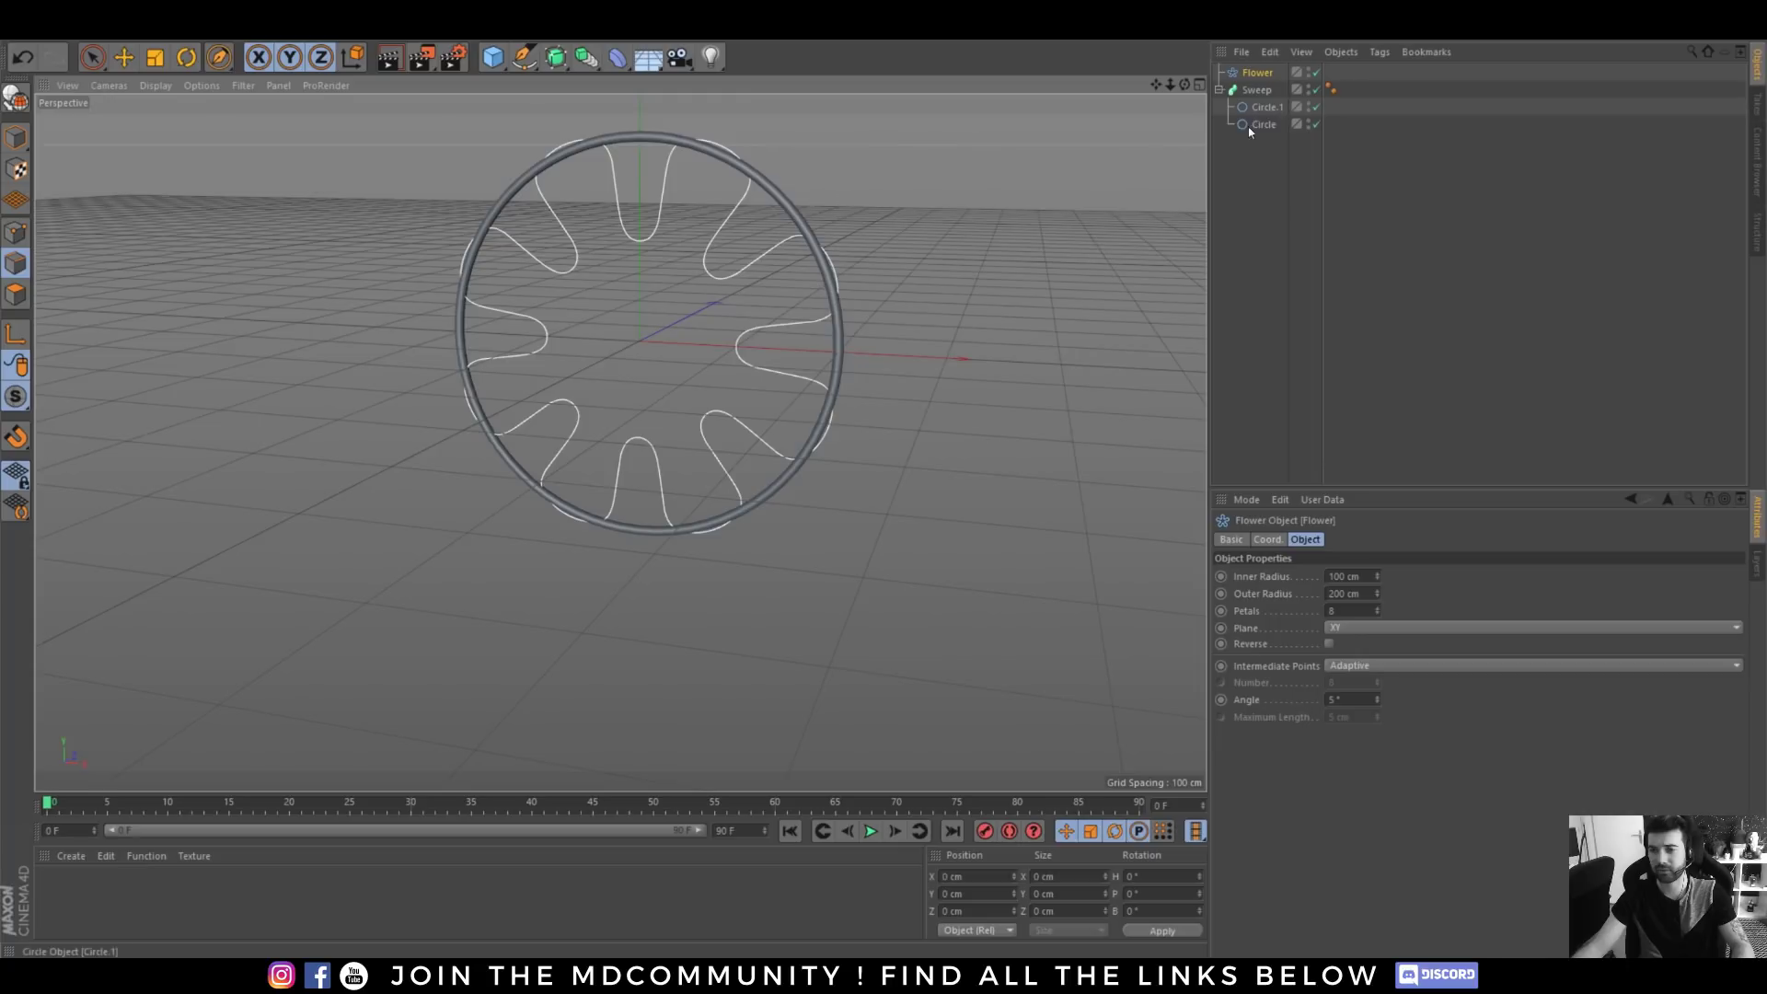
click(1363, 577)
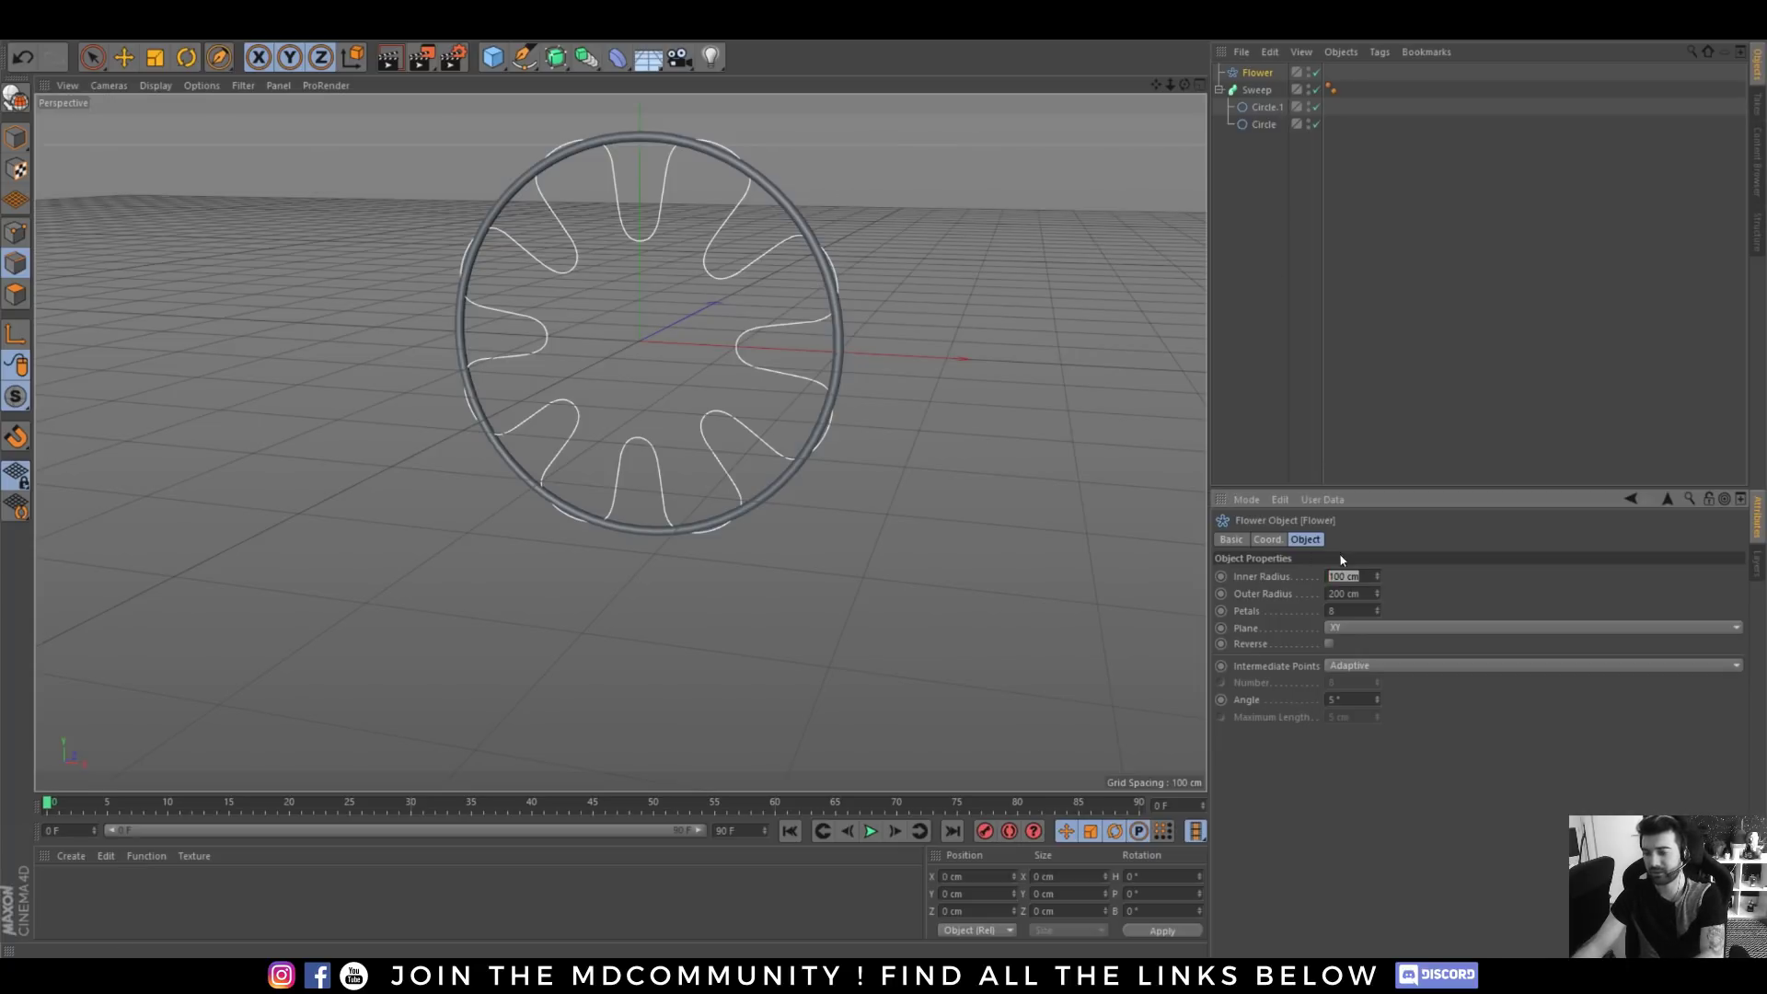
text(10)
key(Tab)
text(20)
key(Return)
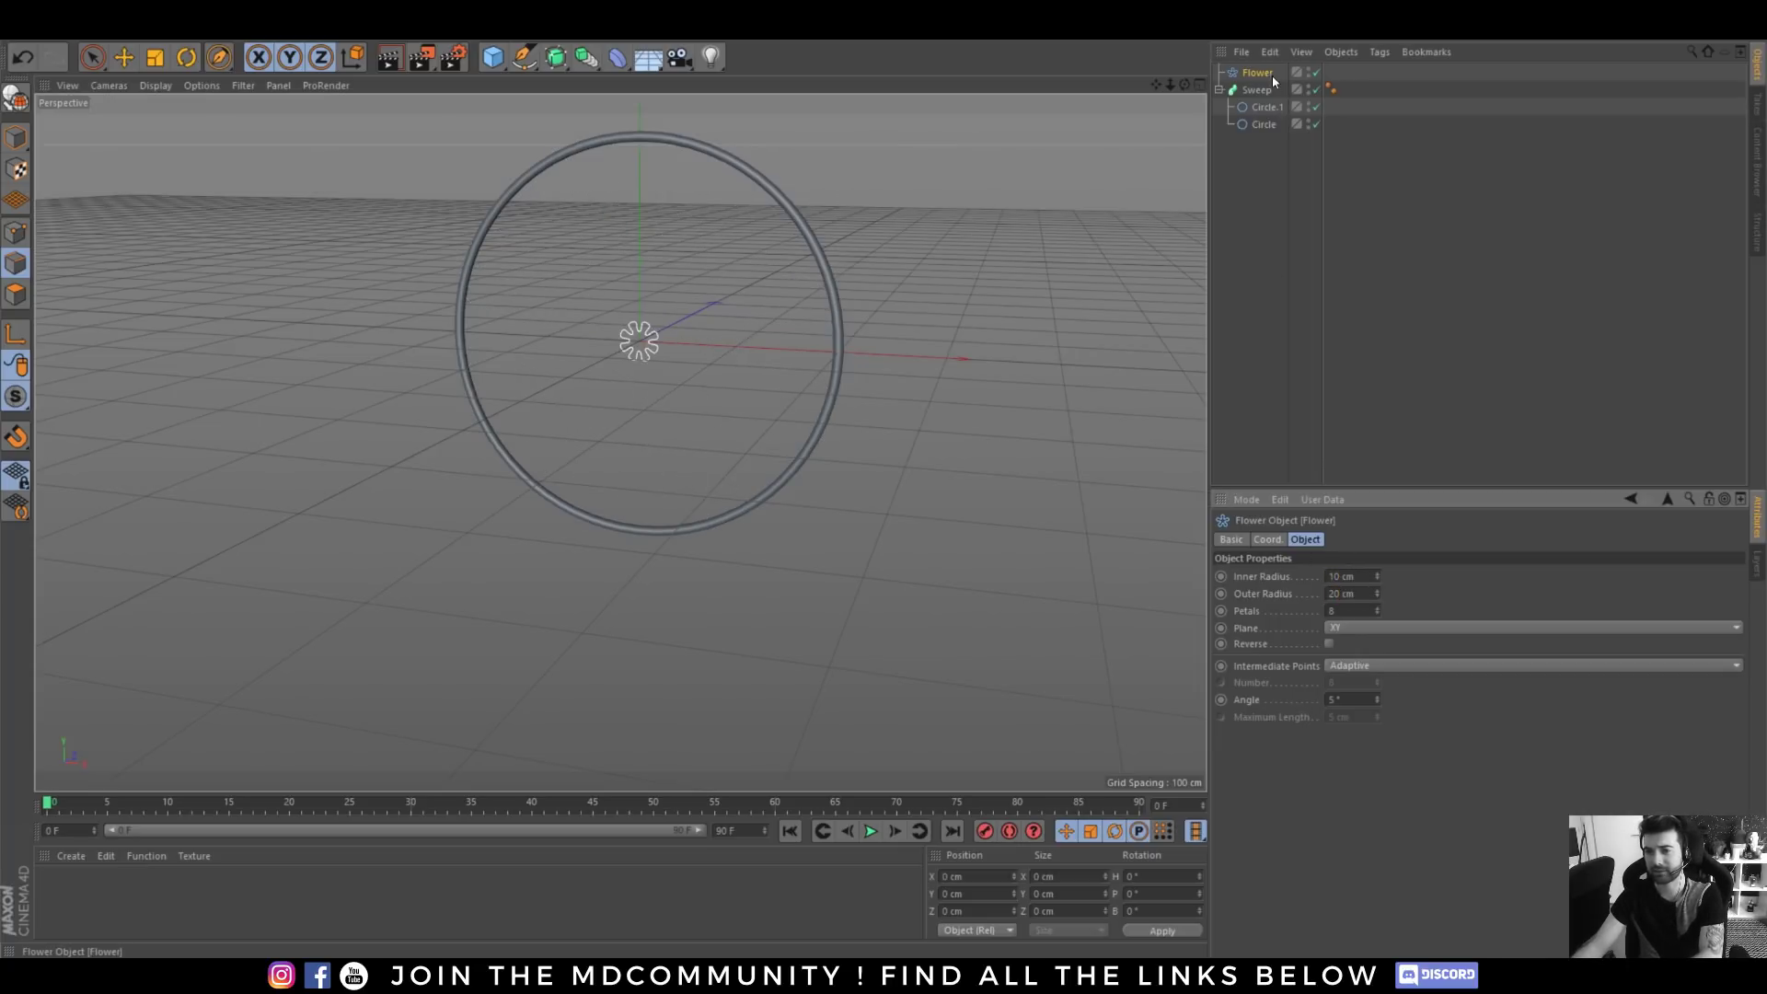
- Replace the 5 cm circle with the flower spline as the profile of the Sweep
drag(1272, 79, 1272, 214)
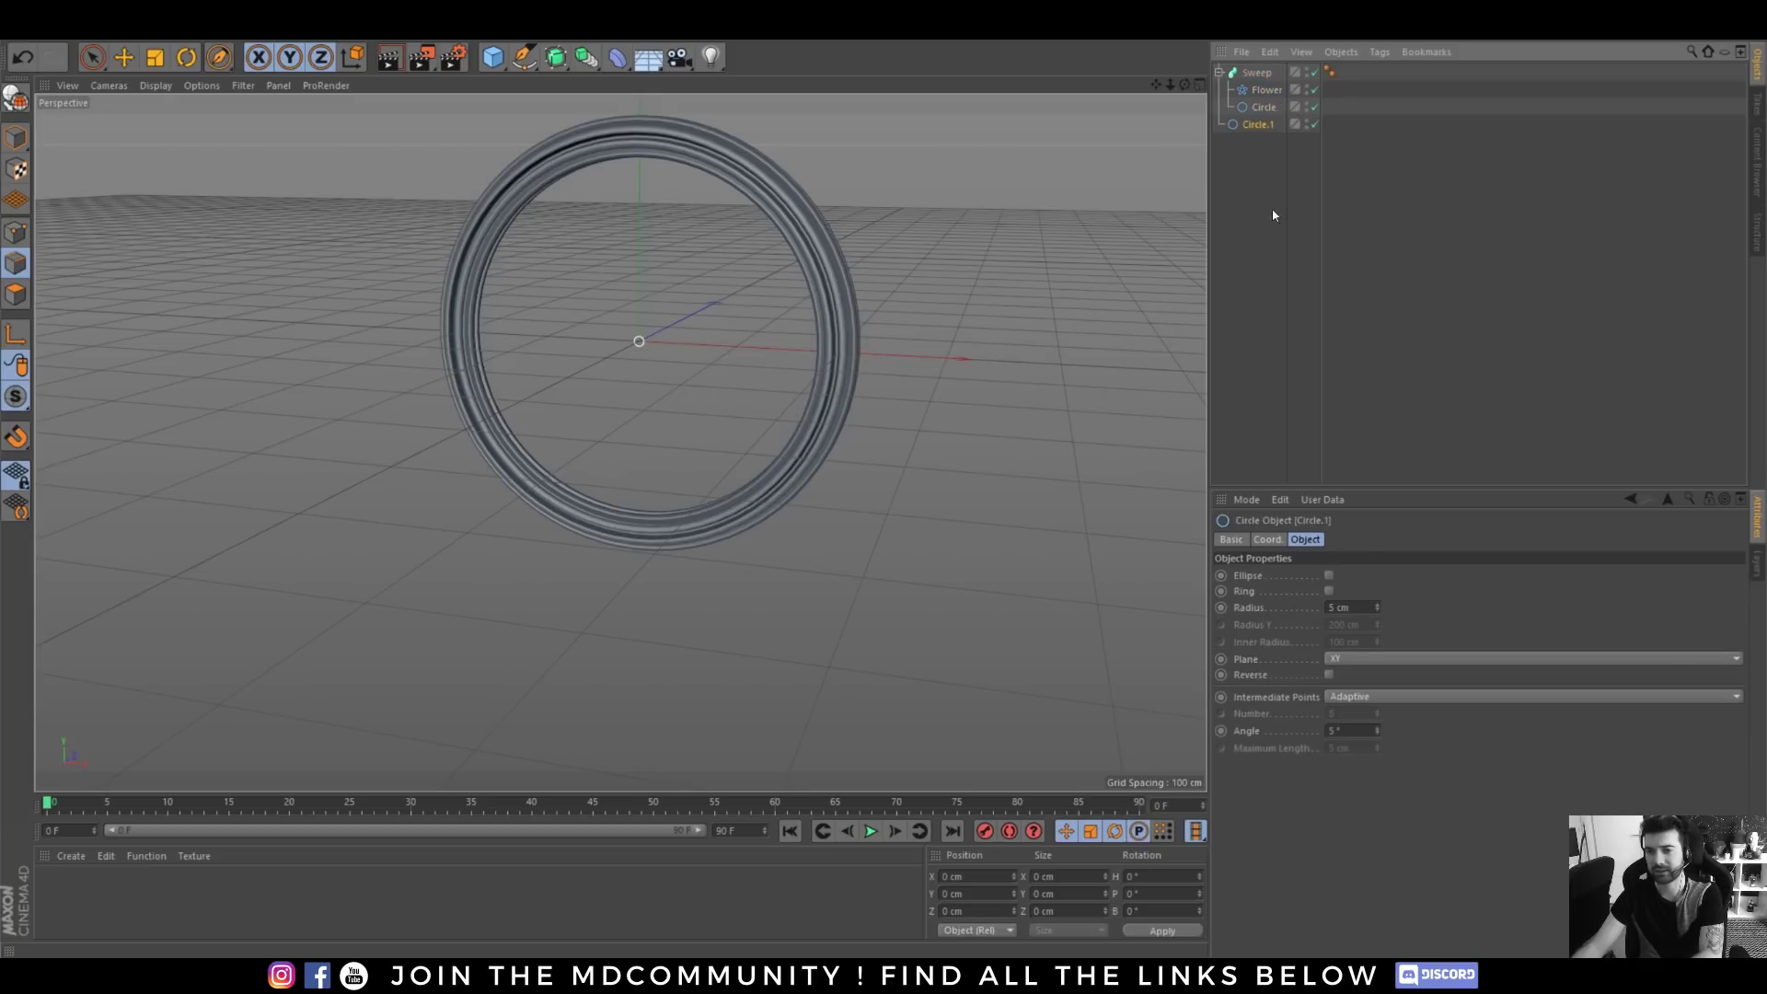
click(1271, 208)
scroll(837, 175, up, 4)
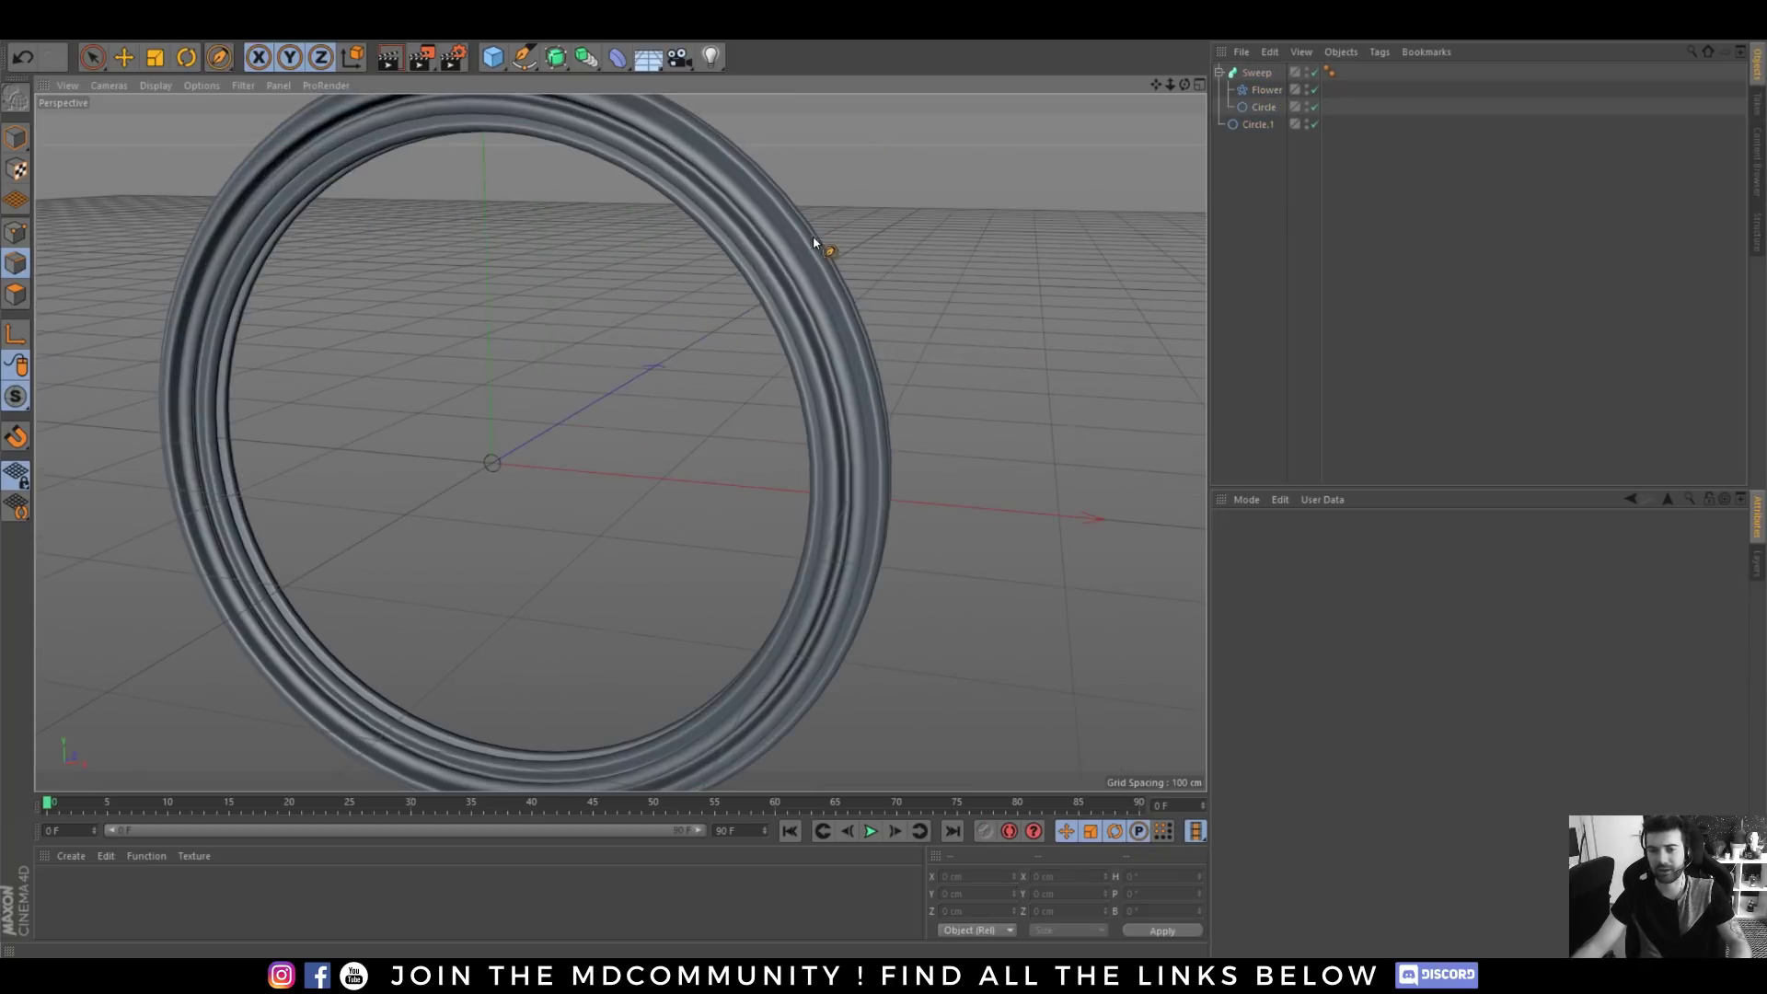
scroll(792, 242, down, 3)
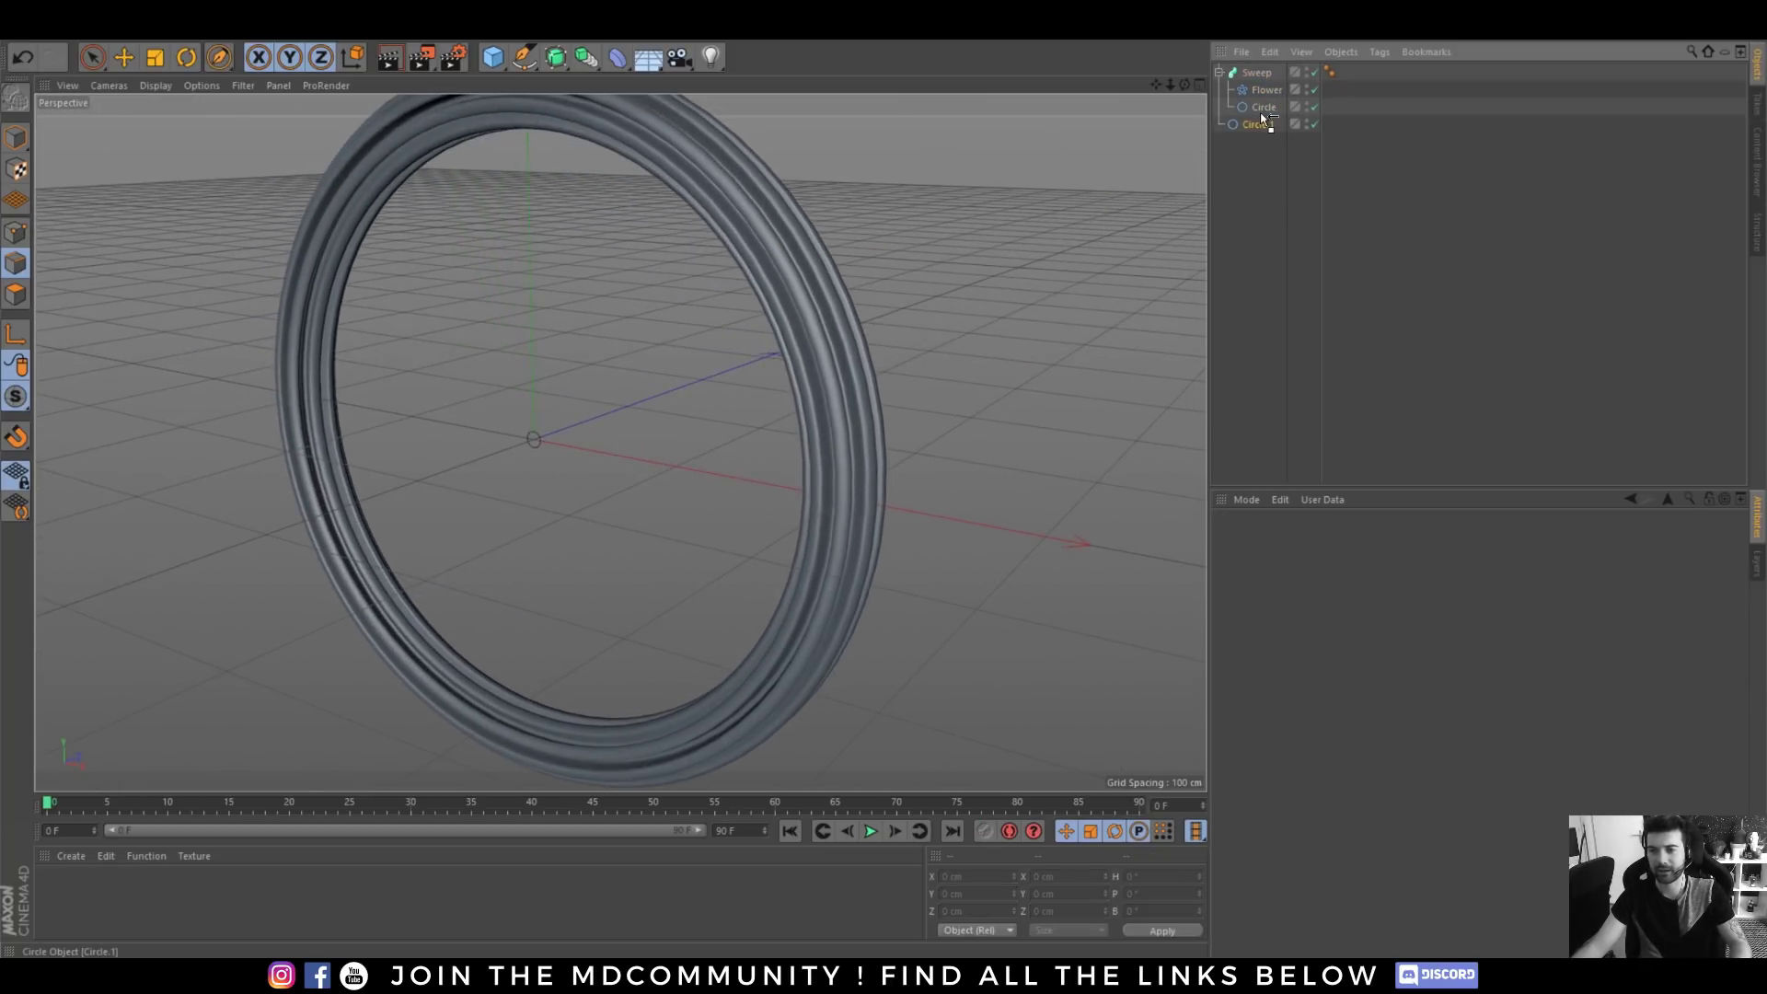
- Place the 5 cm circle inside the Sweep as its third spline, below the path circle
drag(1262, 117, 1263, 119)
alt+drag(661, 346, 968, 328)
click(1255, 73)
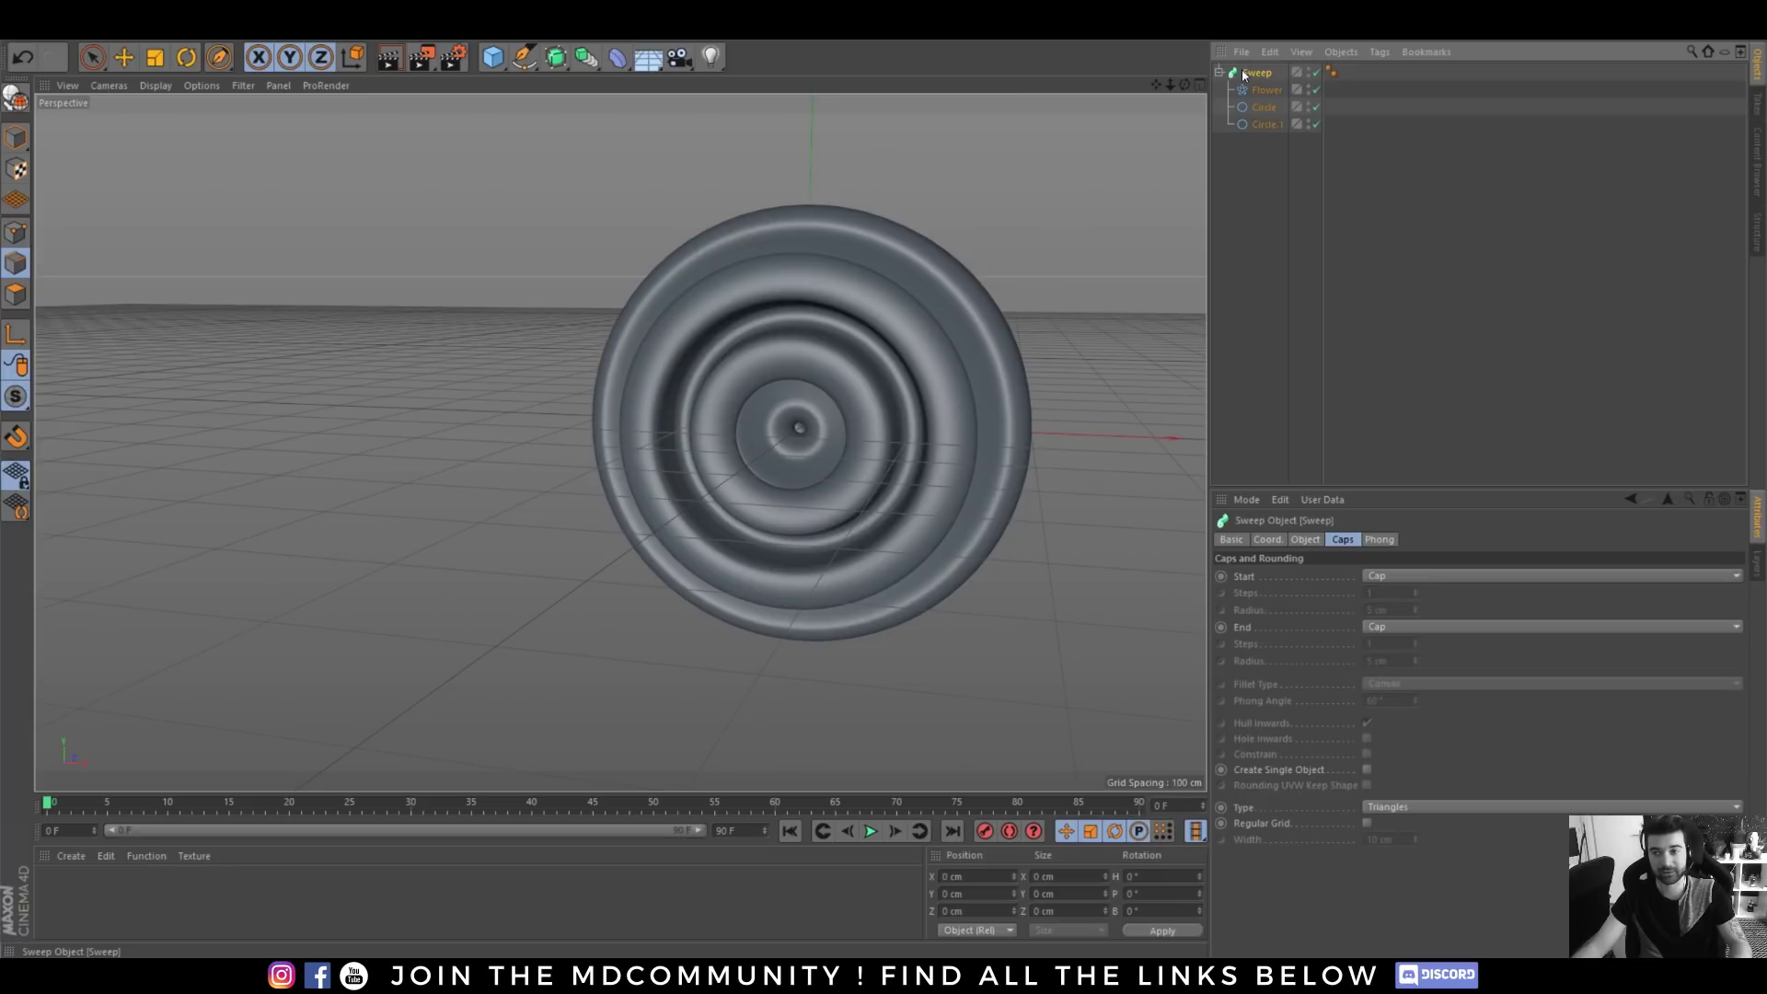
- Delete the Sweep with its splines and add a circle spline with a 200 cm radius
key(Delete)
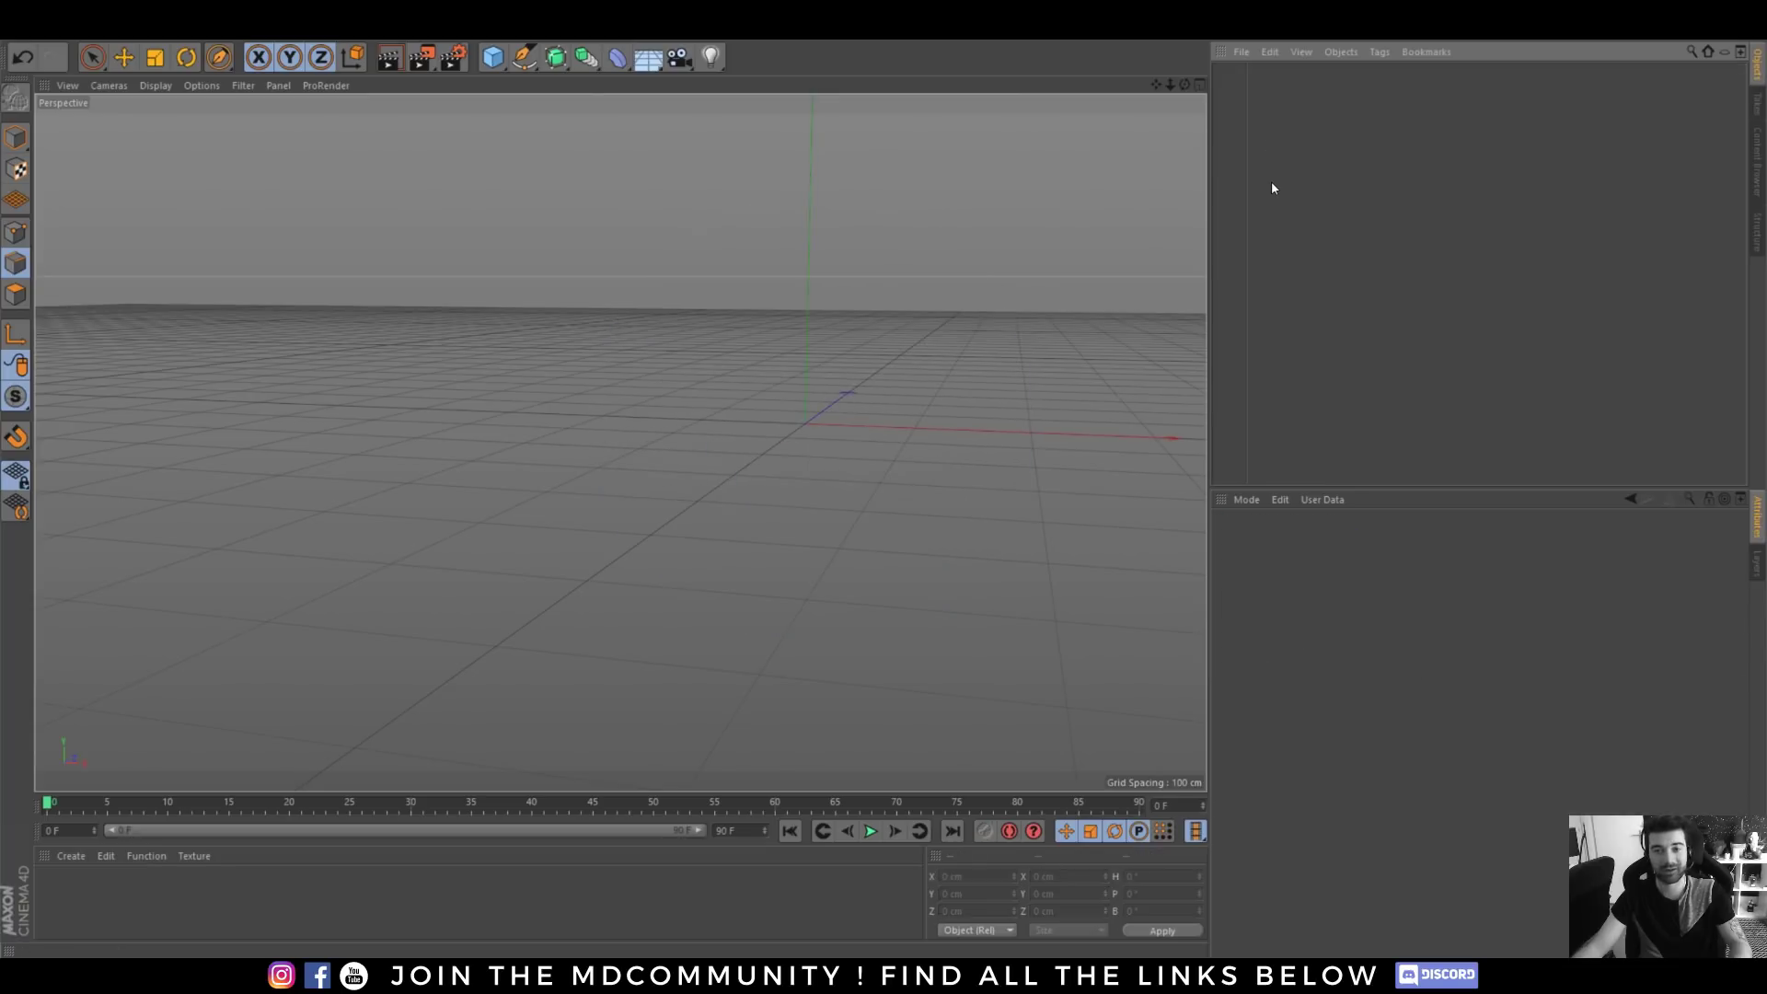
click(524, 61)
click(711, 123)
alt+drag(695, 387, 601, 426)
alt+middle_drag(828, 414, 586, 337)
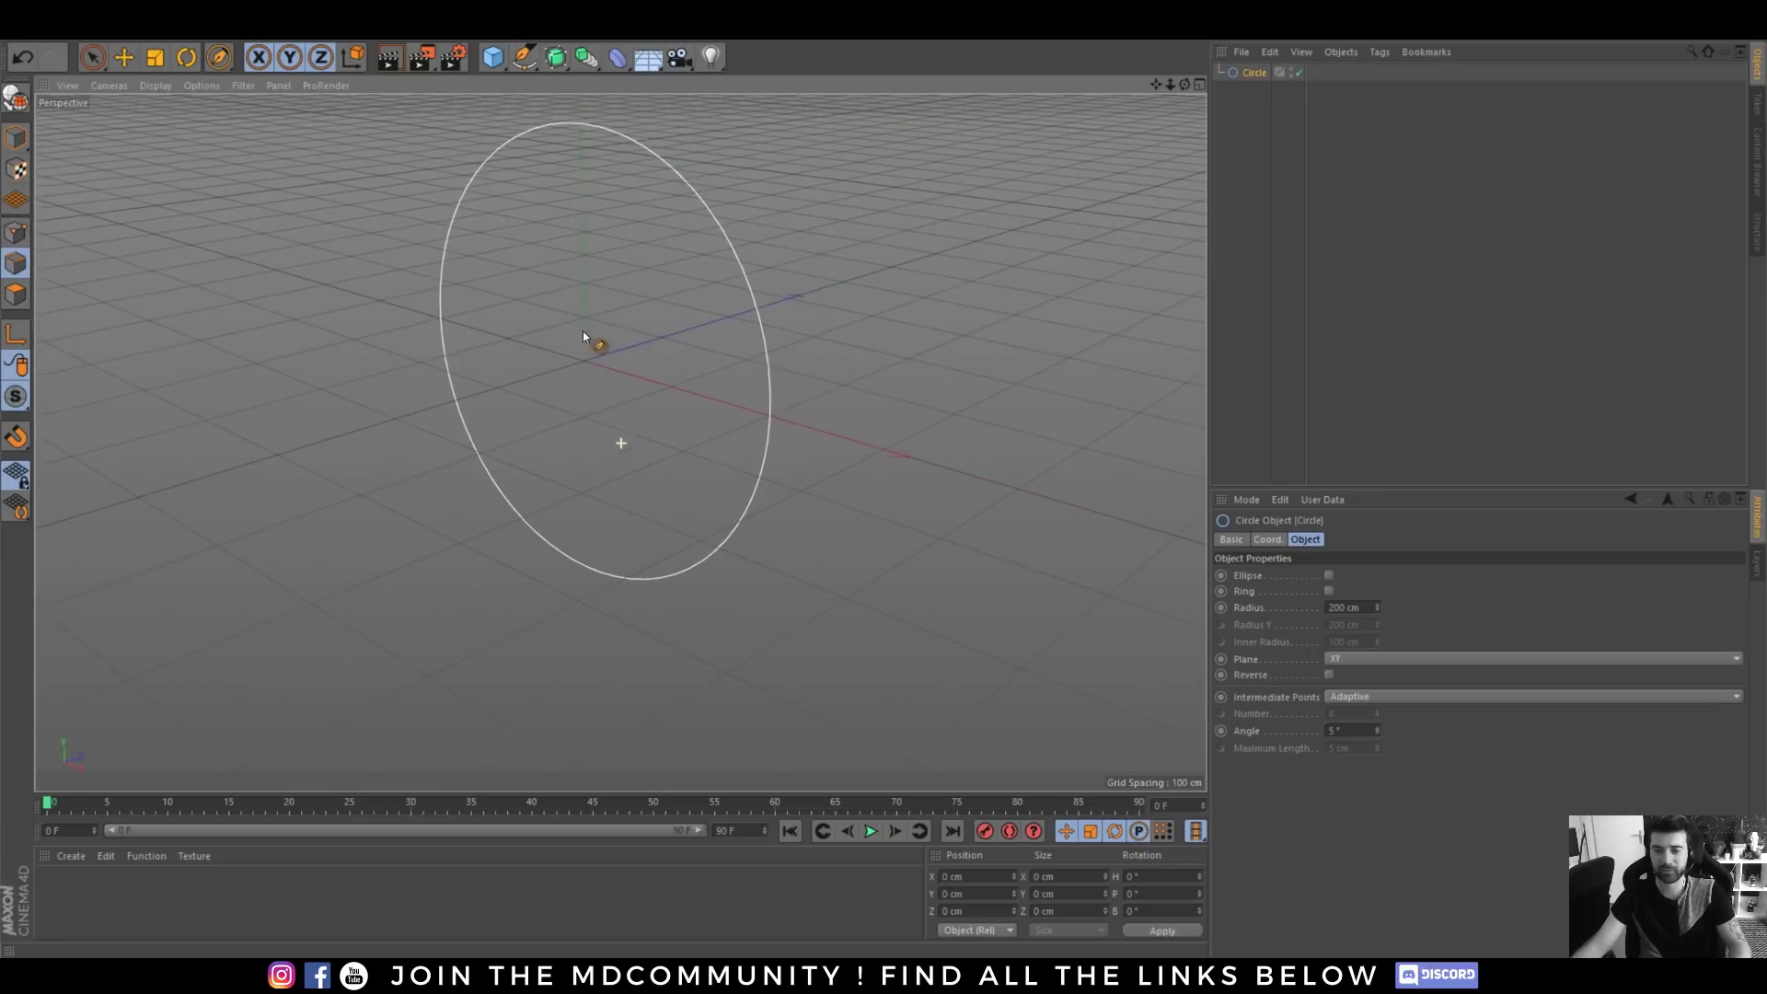
alt+right_drag(583, 331, 606, 366)
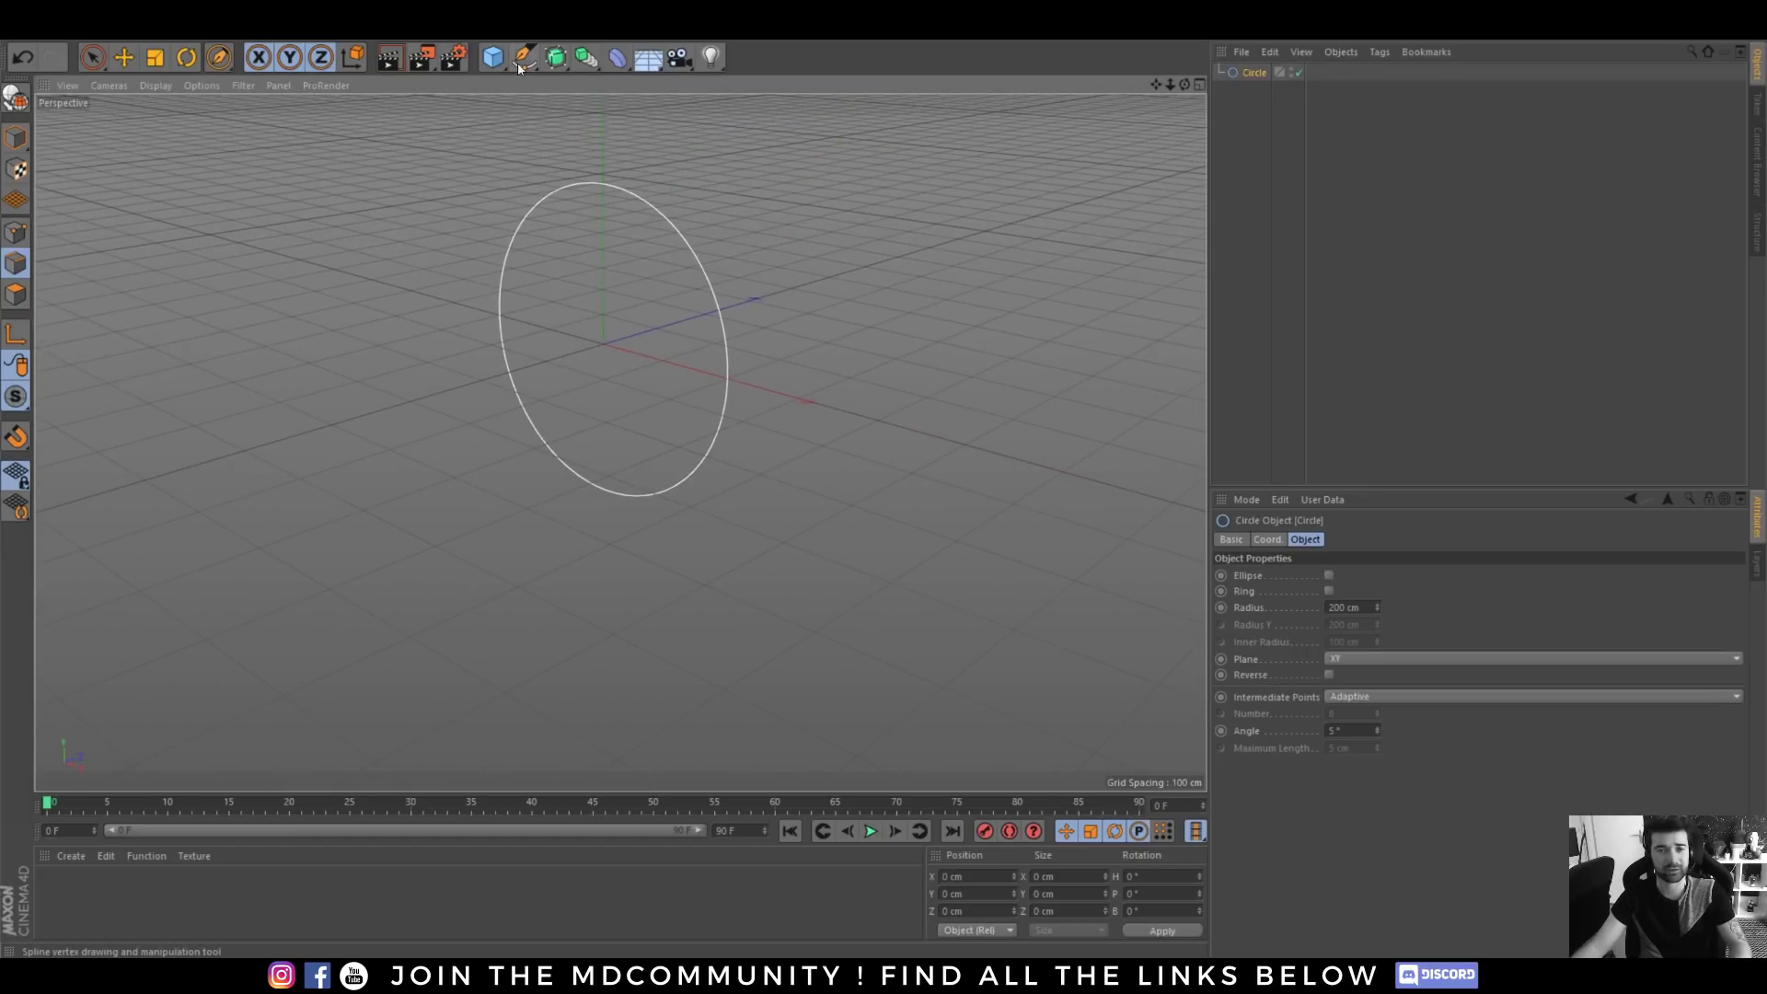
- Add a Loft generator, with the circle as its child and a duplicate of the circle outside it
click(560, 57)
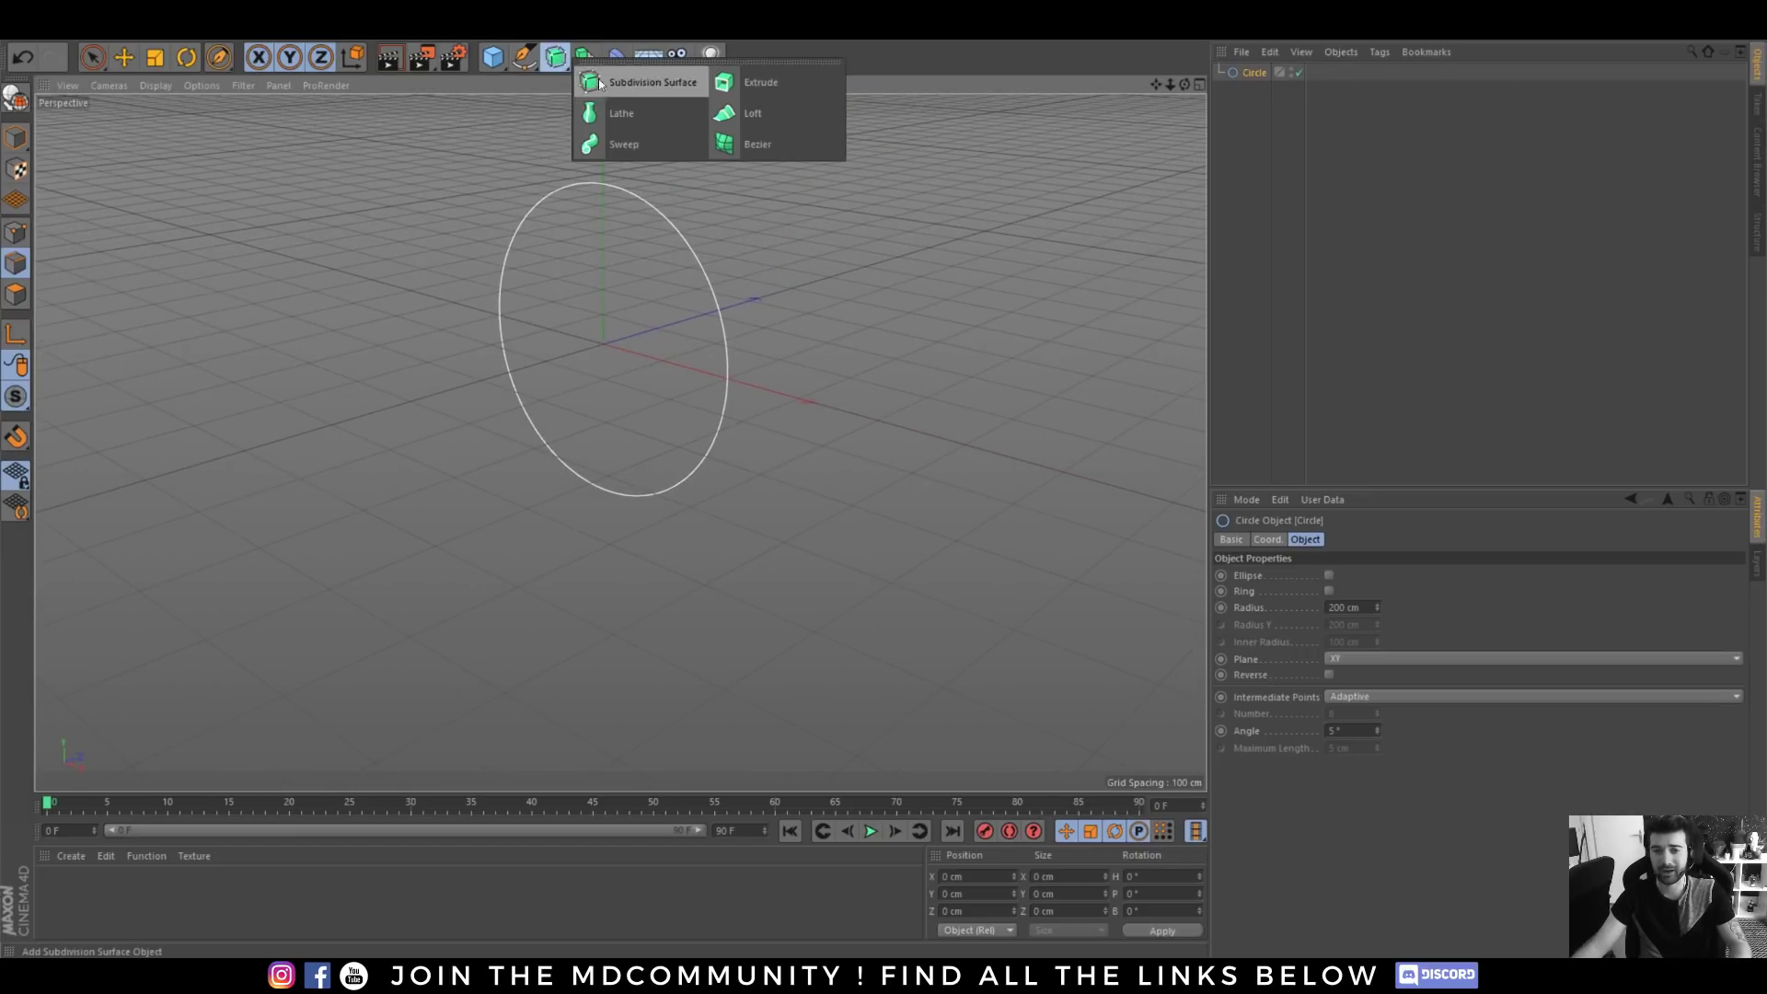
click(733, 114)
drag(1249, 89, 1274, 116)
- Move the copied circle back along the Z axis into the Loft as second profile and set its radius to 81 cm
click(124, 57)
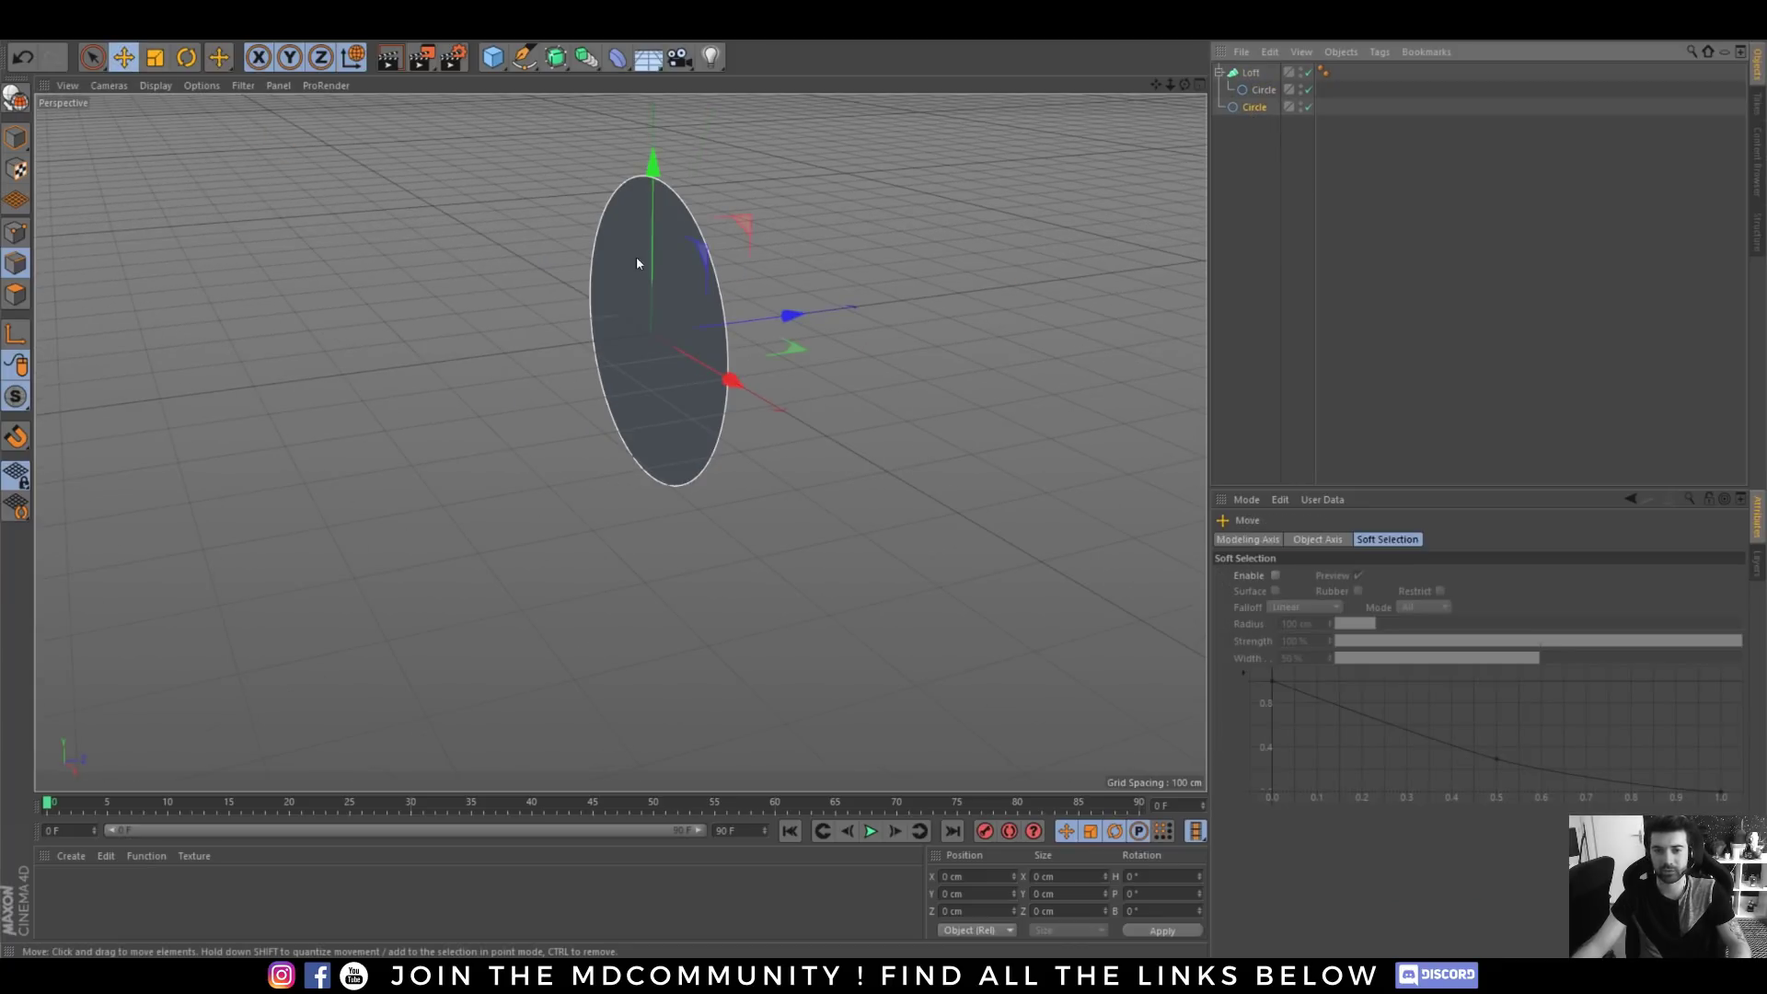
drag(777, 315, 502, 352)
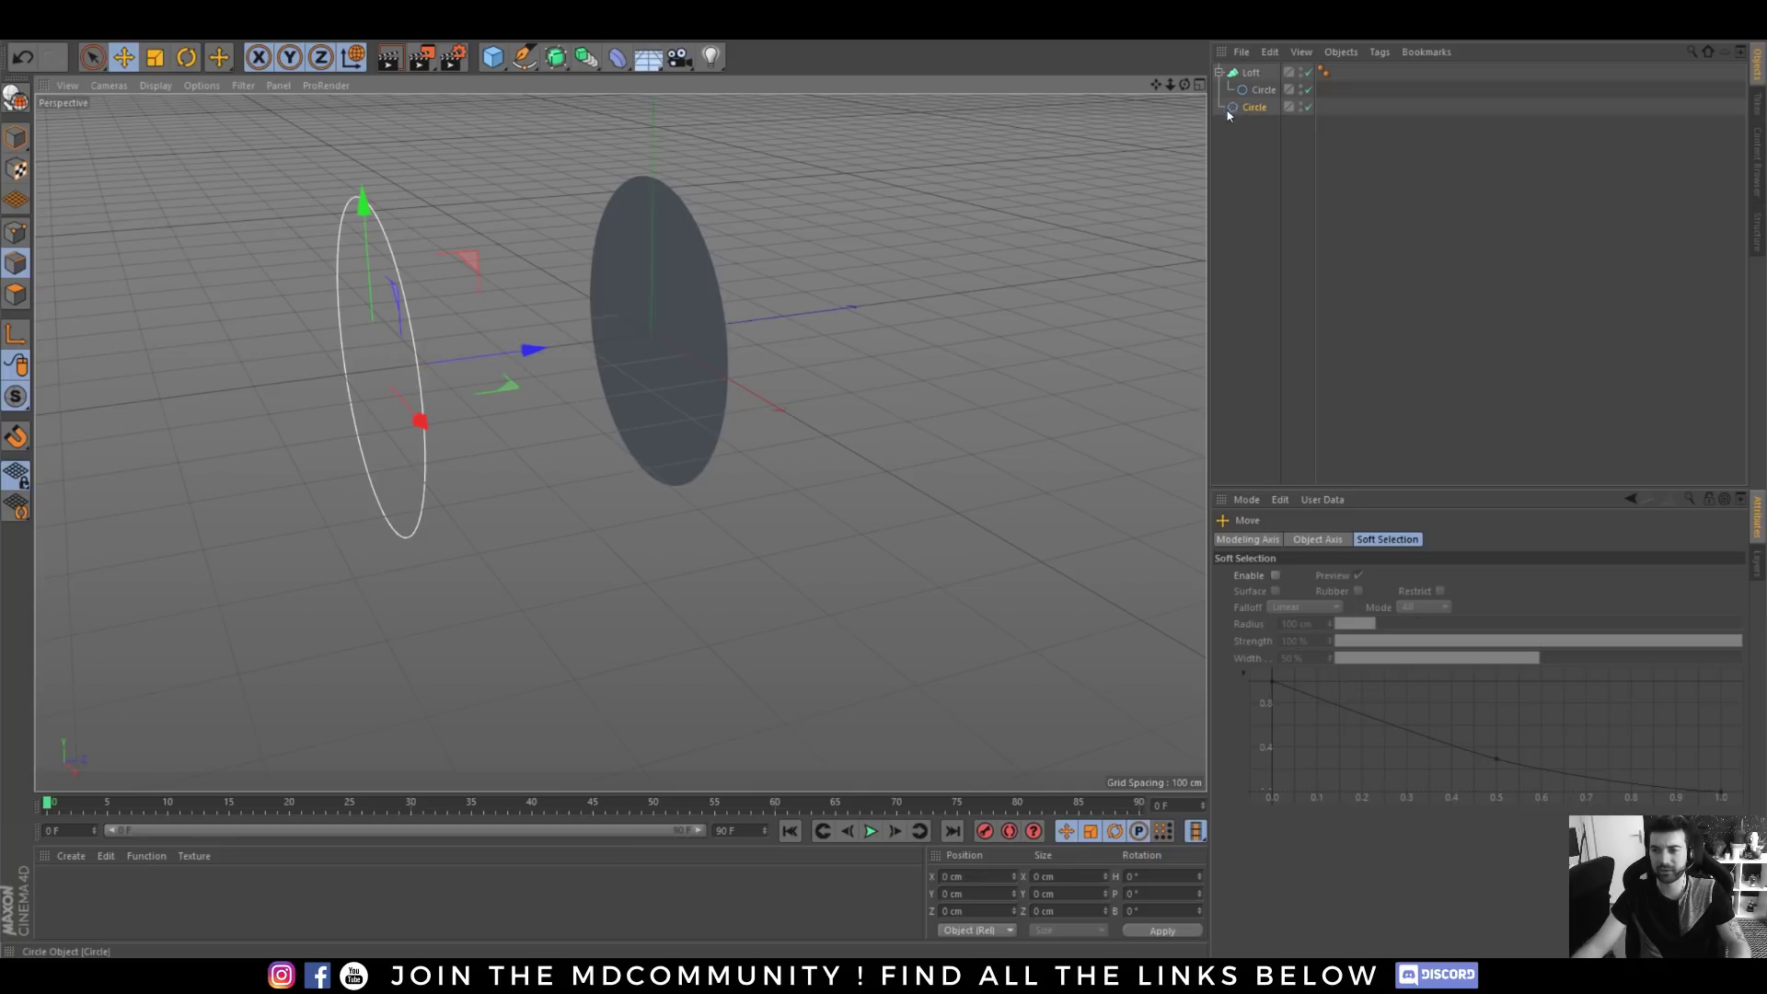
drag(1262, 95, 1262, 95)
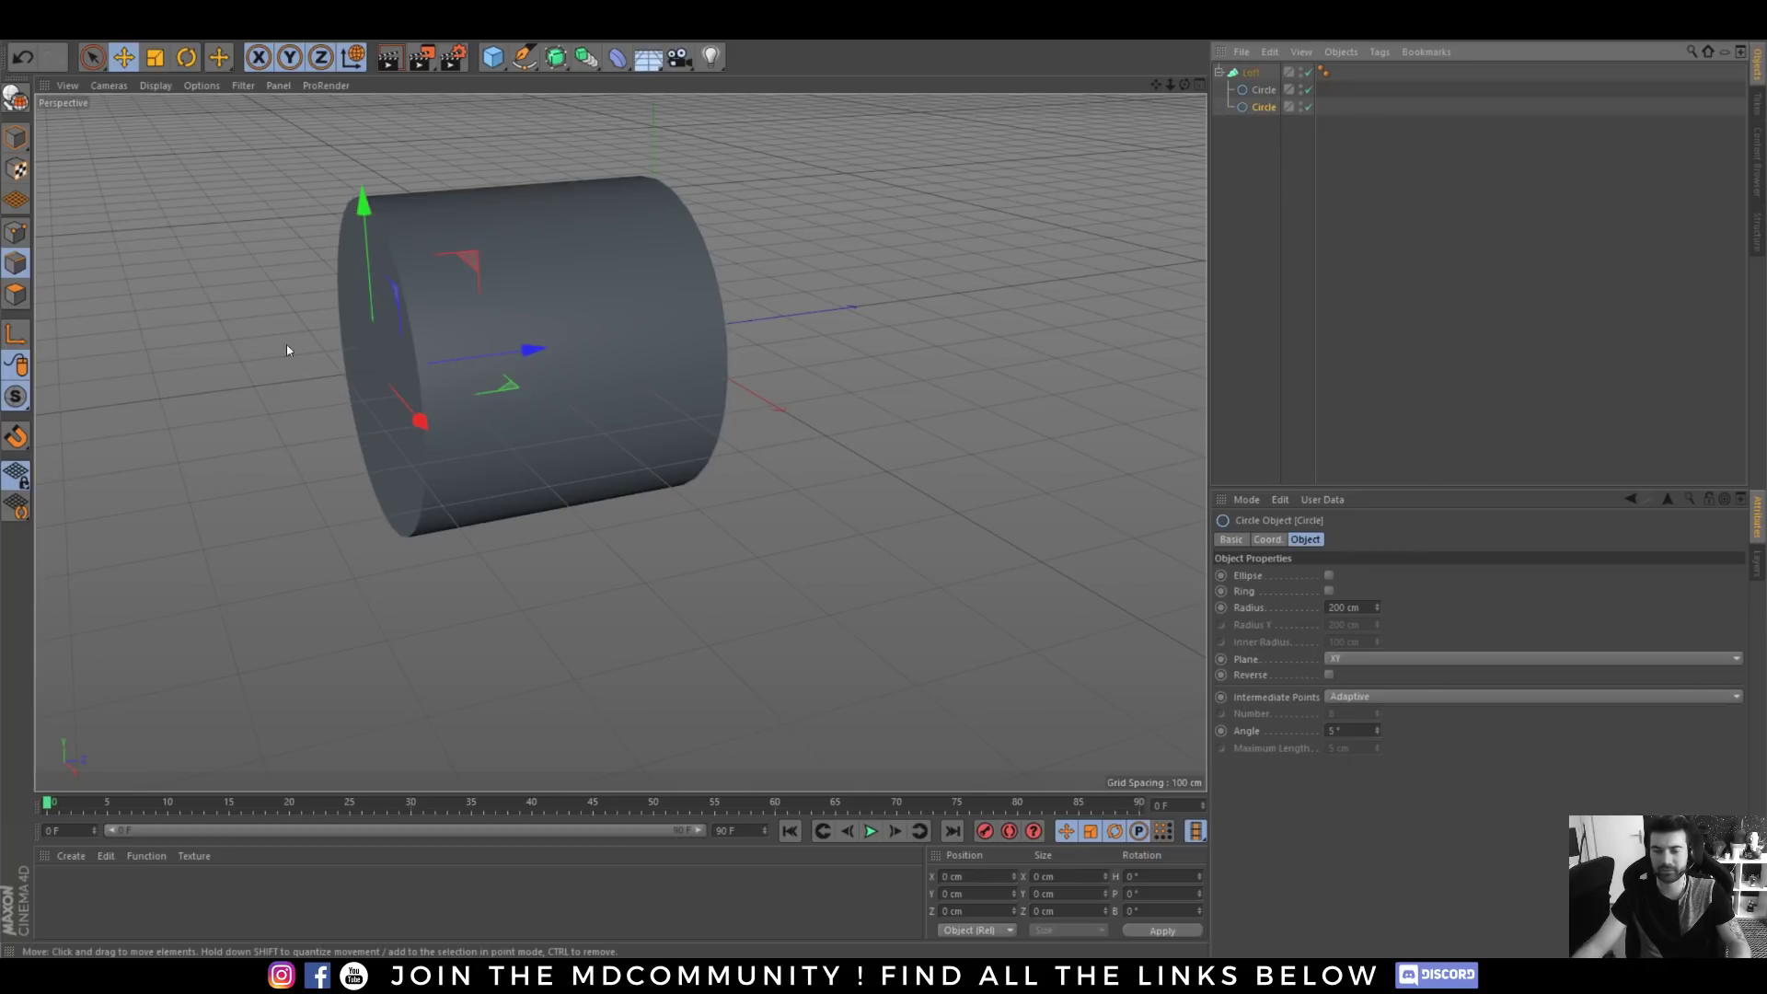
drag(1375, 607, 1375, 644)
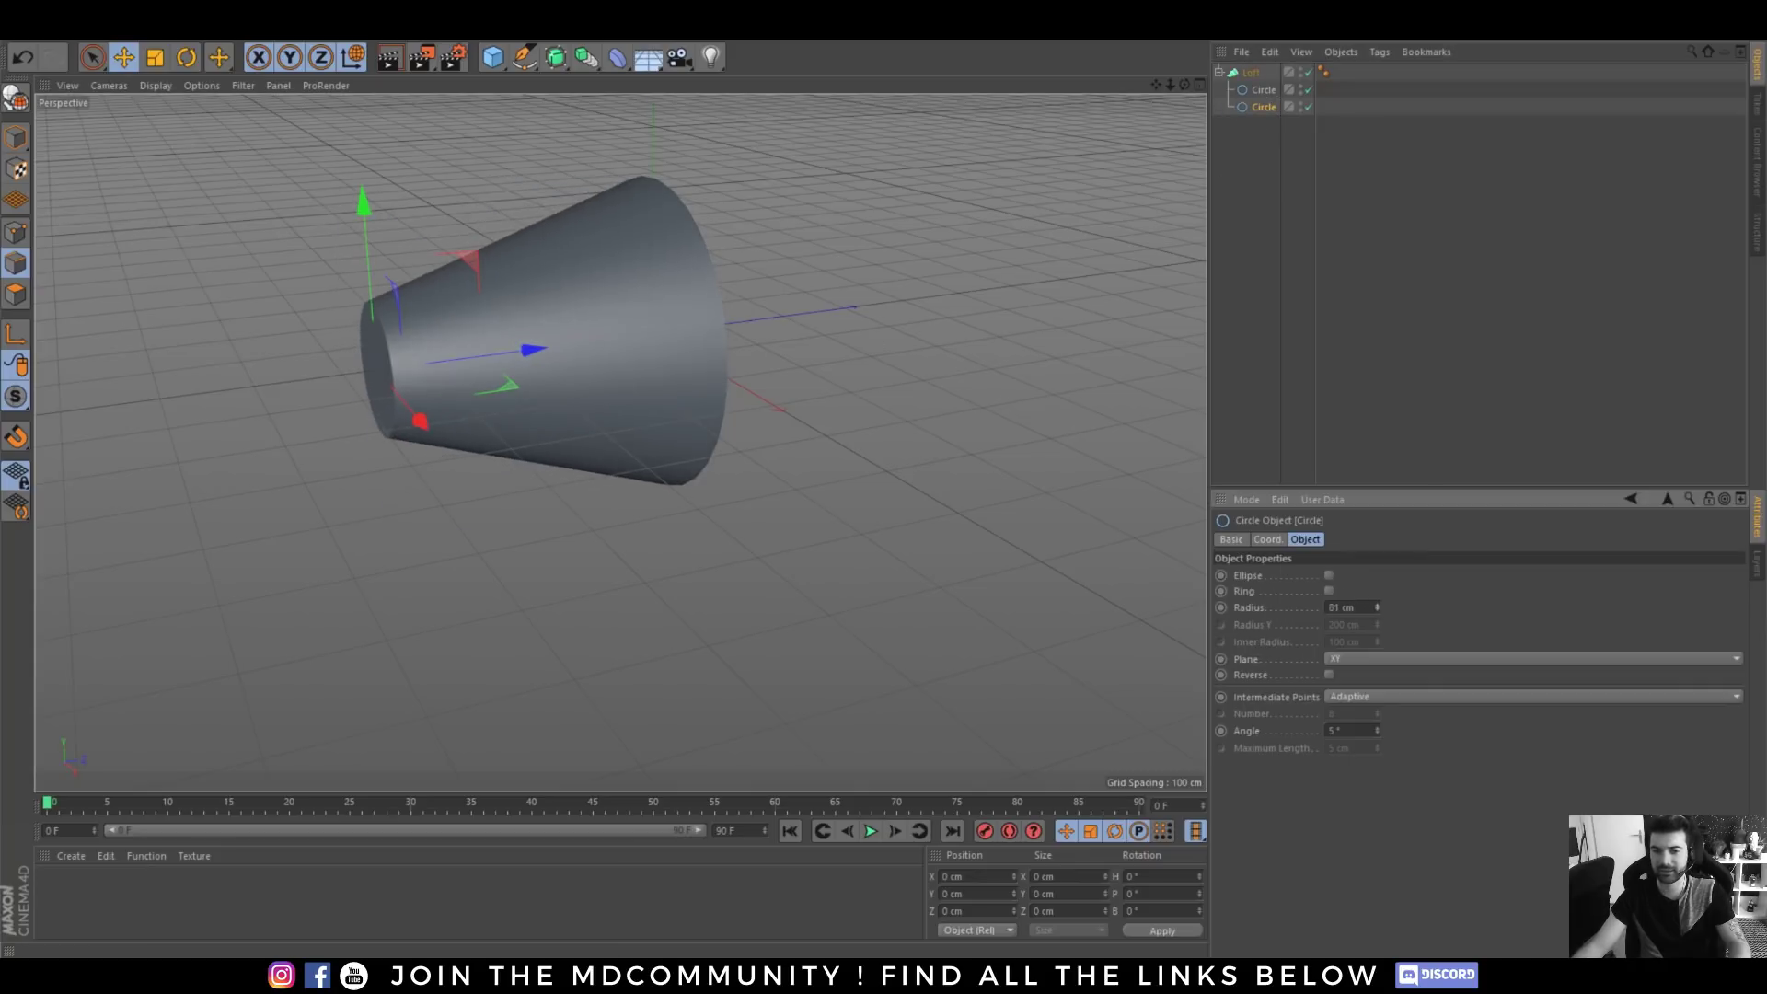
- Add a flower spline as the Loft's first profile and move it along the positive Z axis, beyond the circles
drag(523, 57, 947, 174)
drag(1266, 71, 1253, 89)
drag(798, 322, 1227, 286)
alt+middle_drag(692, 331, 604, 355)
scroll(599, 357, down, 7)
alt+drag(543, 413, 492, 442)
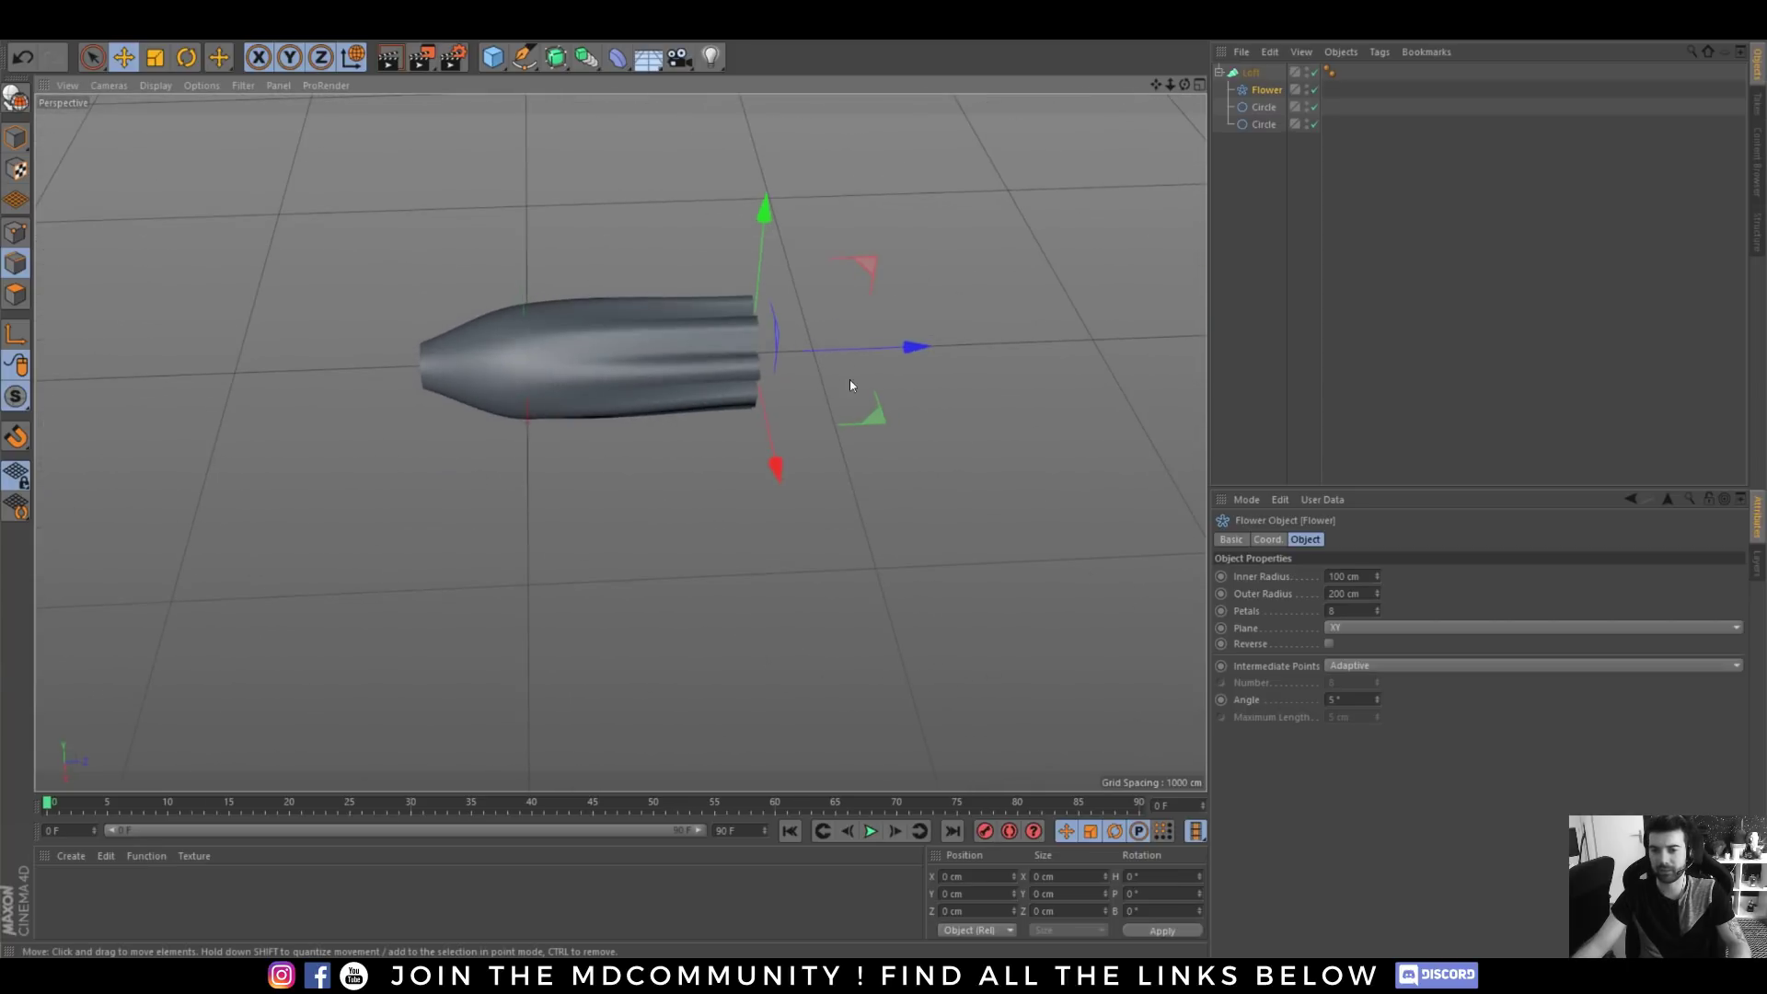
- Move the flower farther along the Z axis and set its inner radius to 101 cm and outer radius to 516 cm
drag(876, 351, 1066, 366)
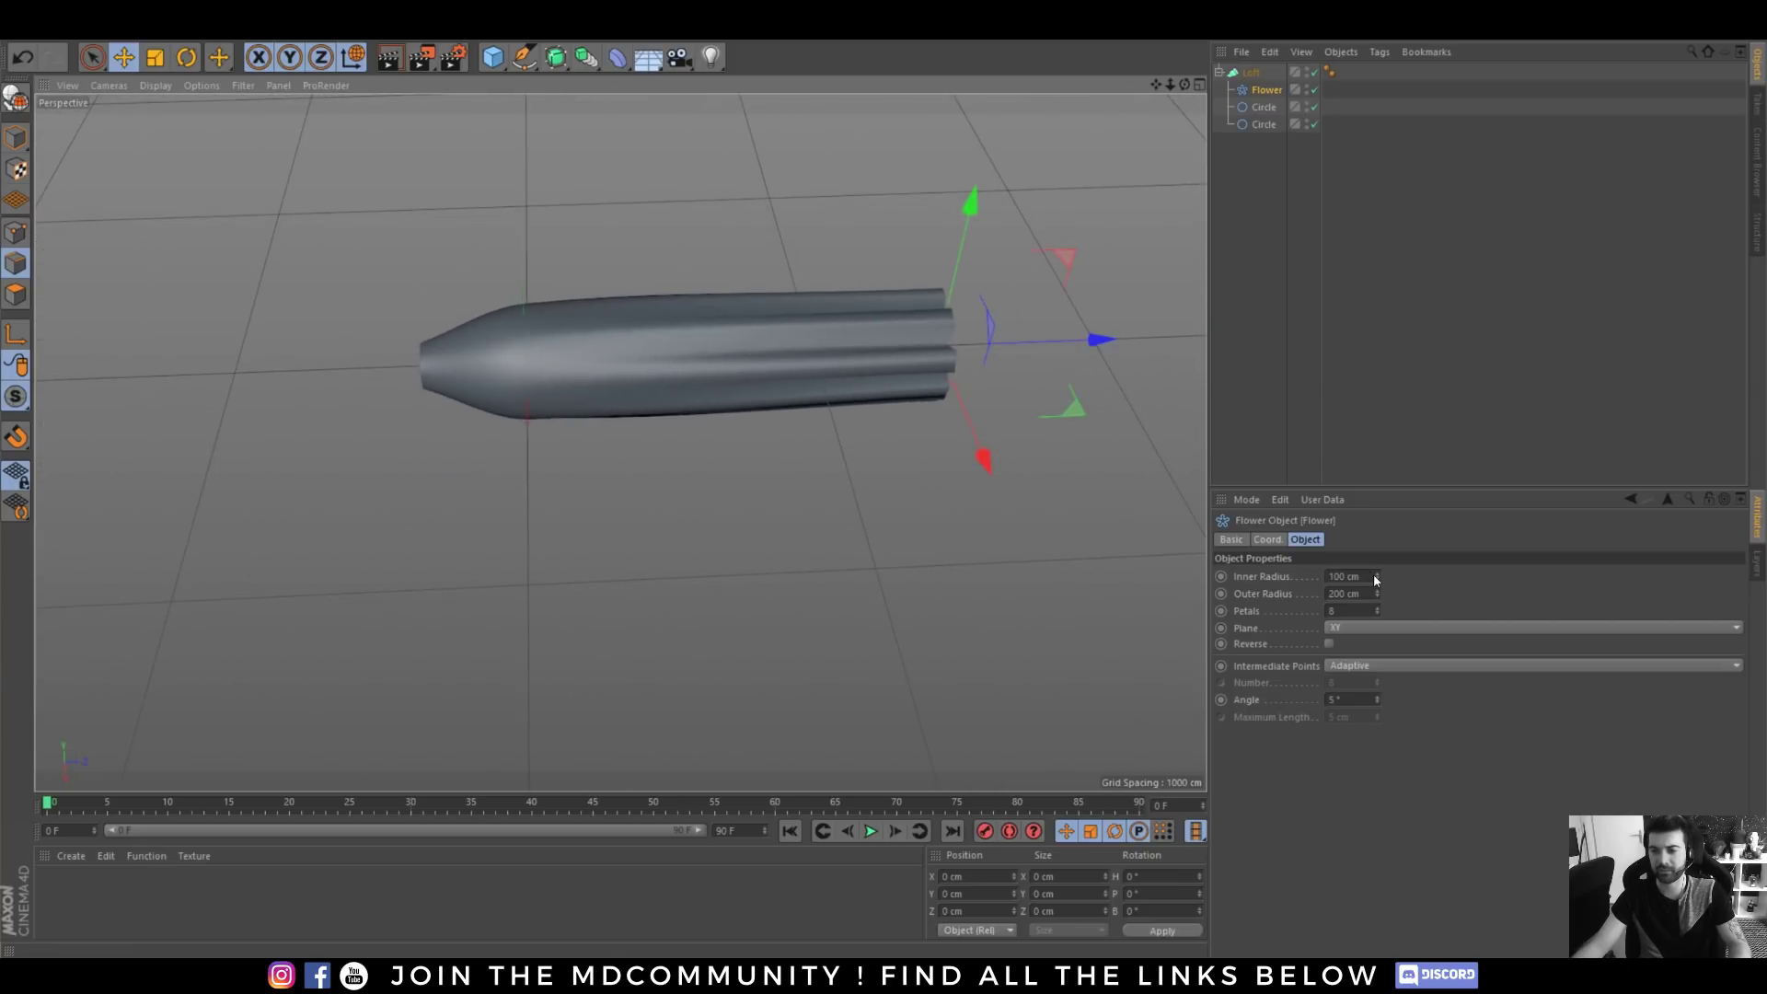
drag(1375, 578, 1379, 581)
alt+drag(793, 451, 161, 249)
- Display the model with Gouraud Shading (Lines) and inspect the Loft's mesh from the side and the front
click(155, 84)
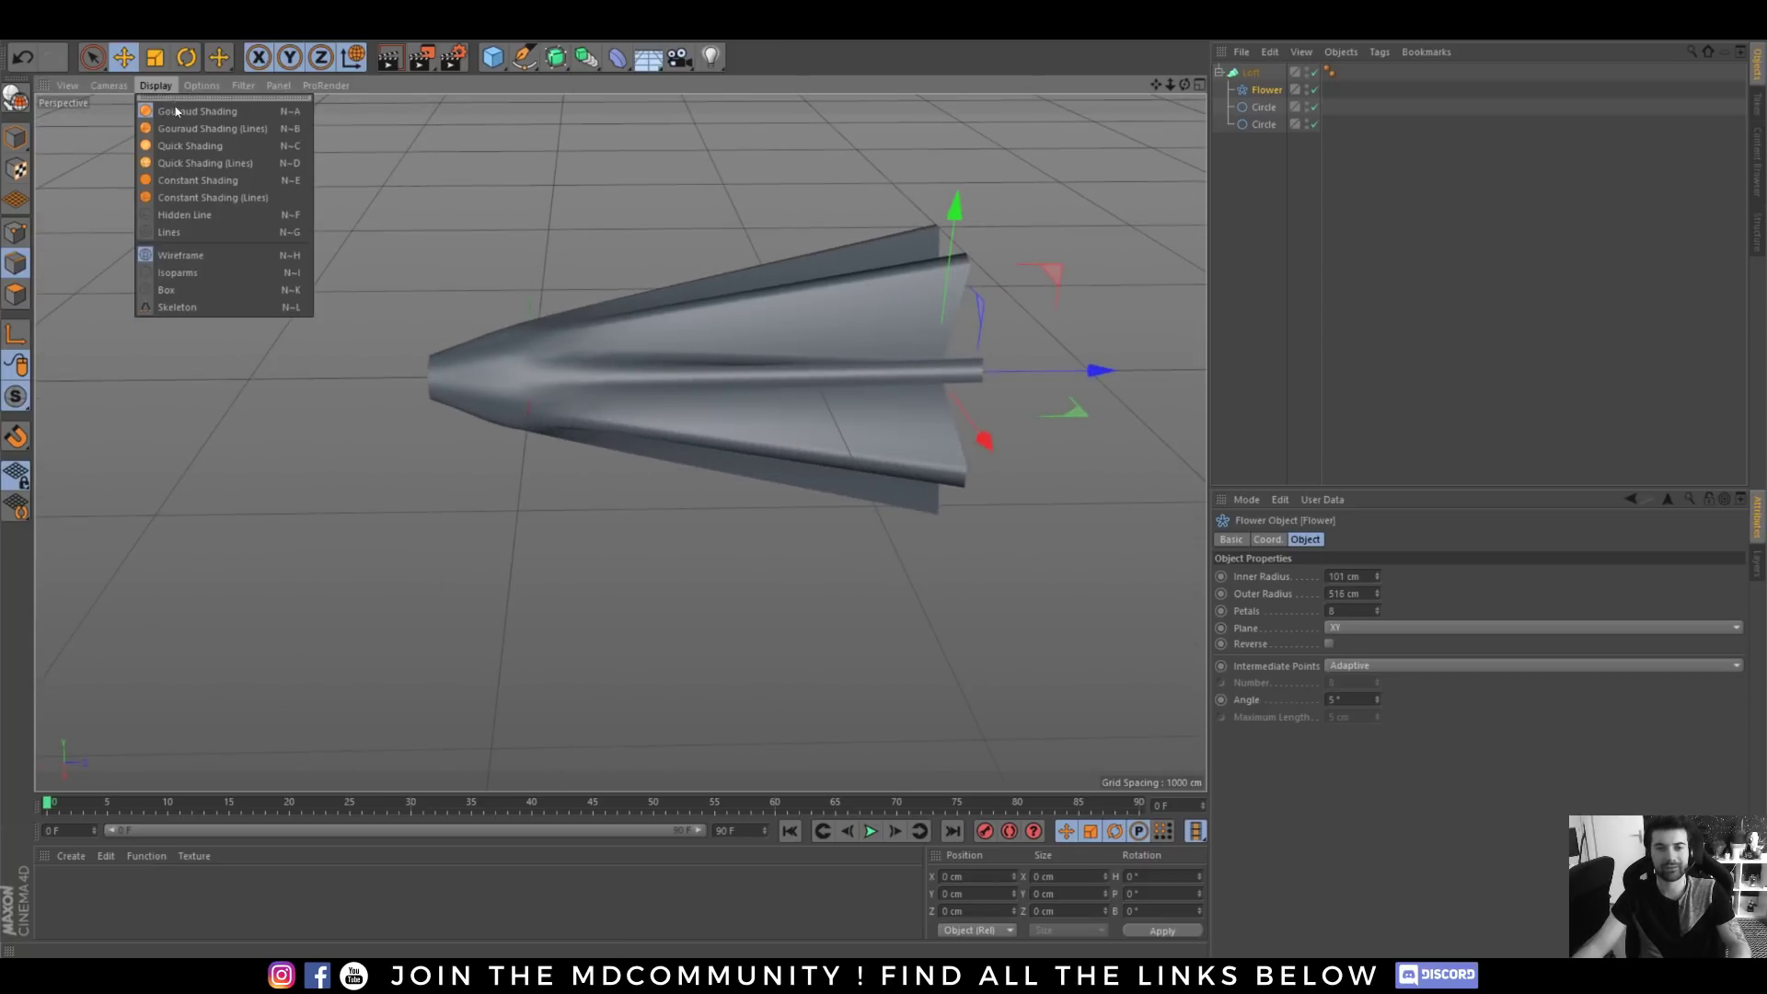
click(189, 129)
scroll(628, 370, up, 5)
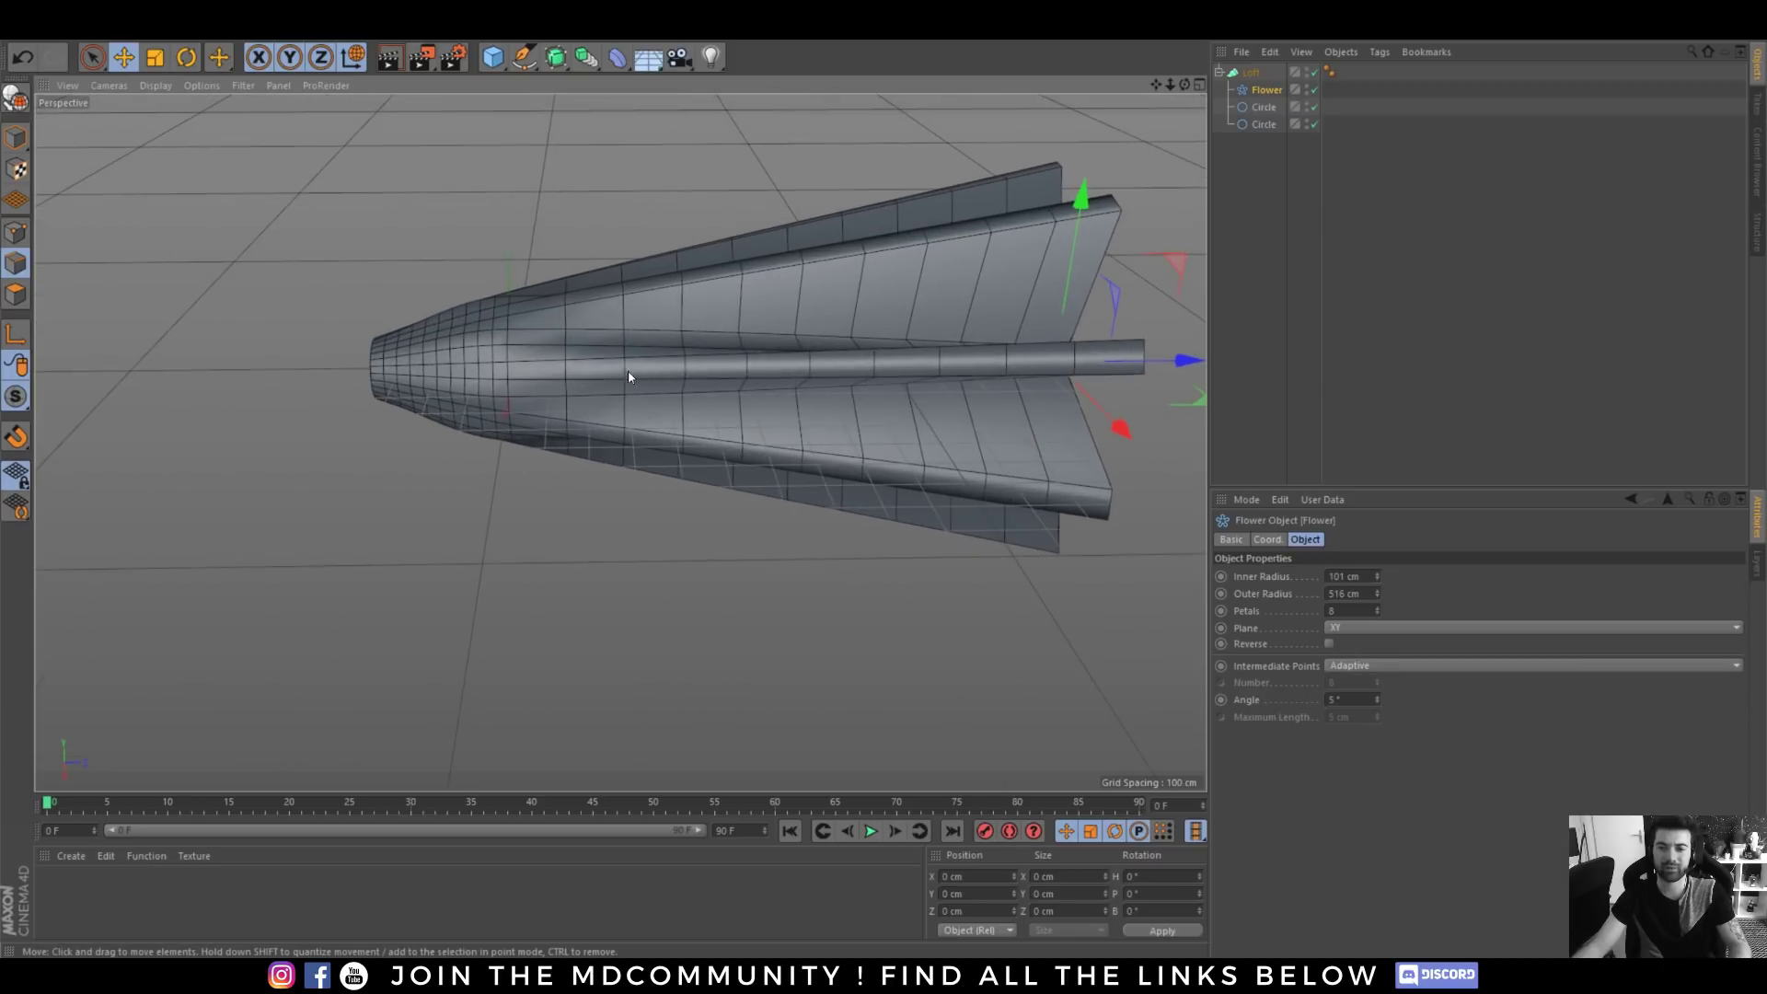
alt+drag(627, 375, 555, 489)
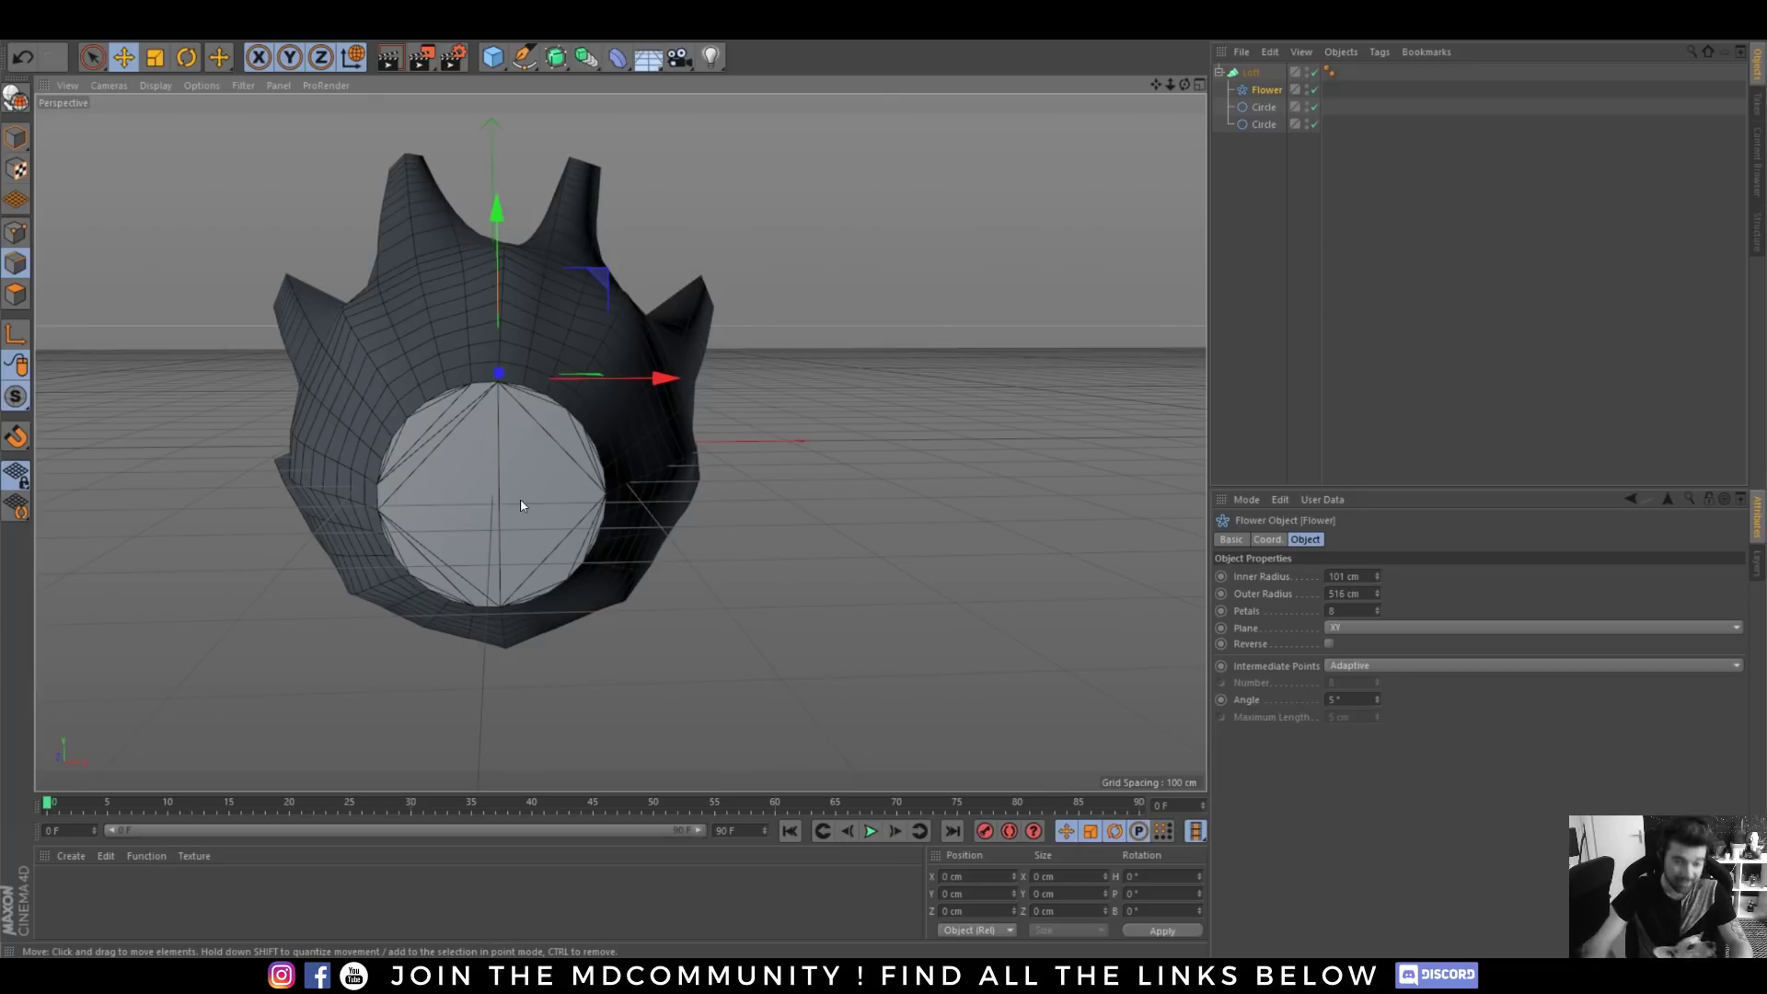
alt+drag(631, 436, 639, 500)
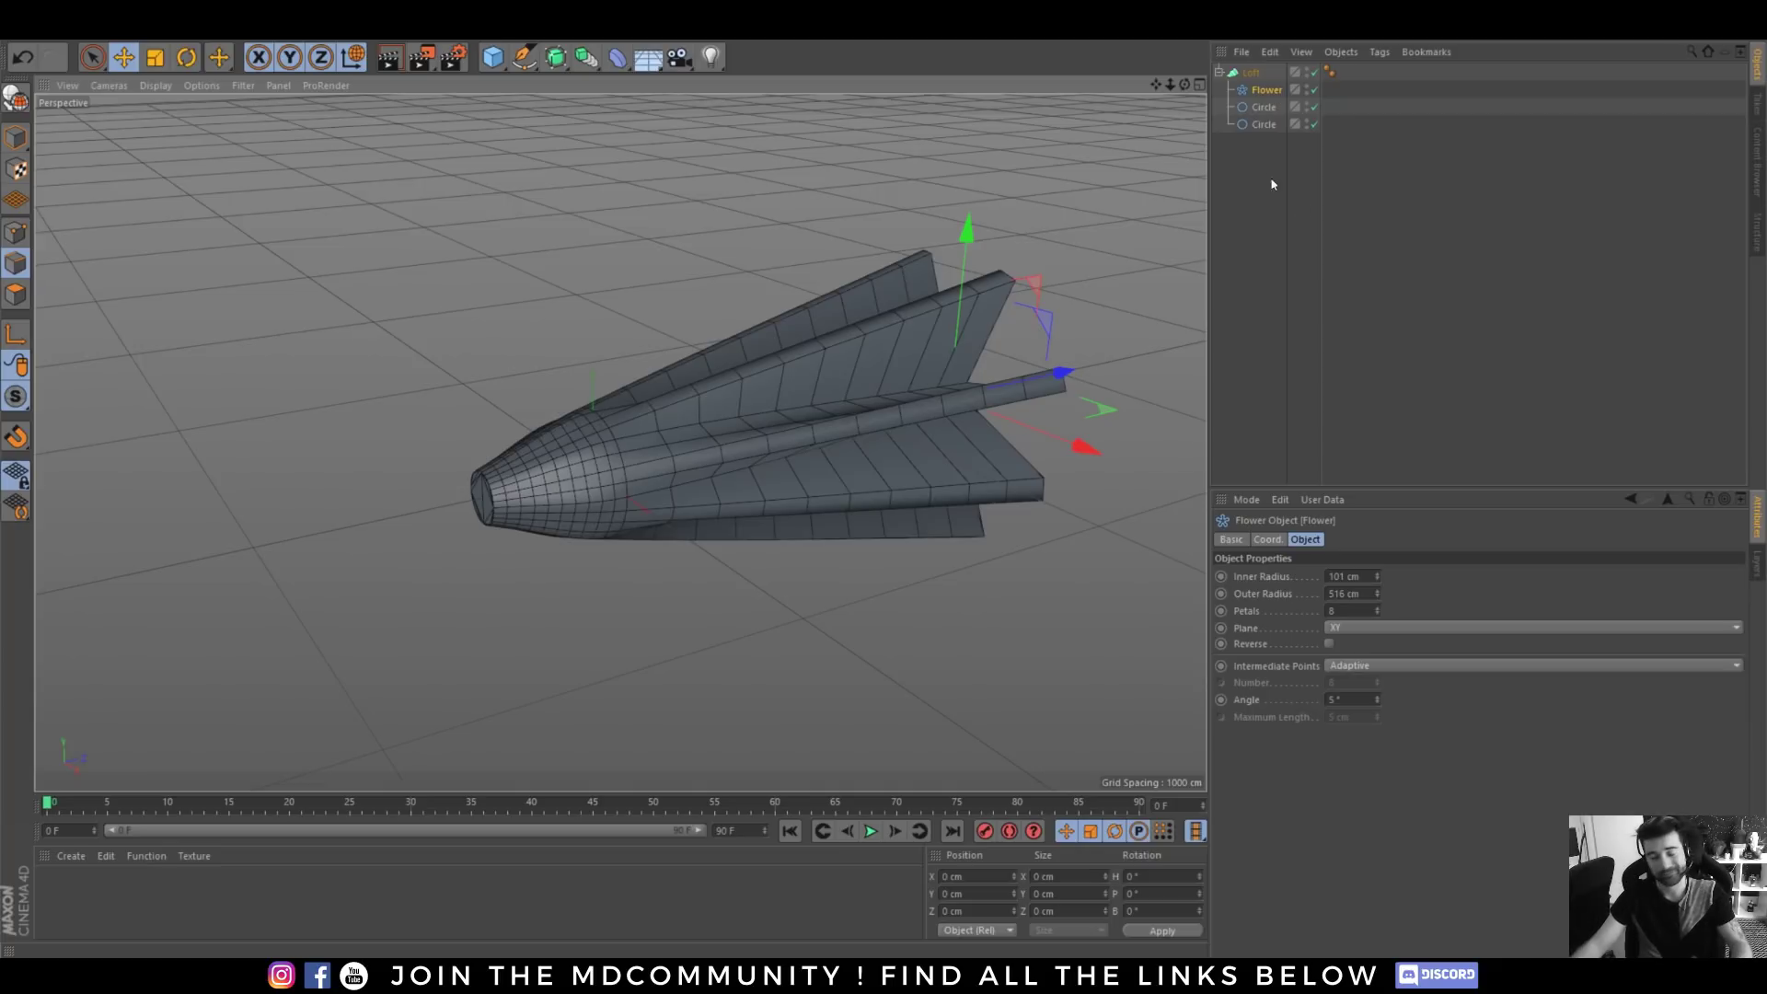
- Delete the Loft with its splines and add a Spline Mask object
click(1250, 72)
key(Delete)
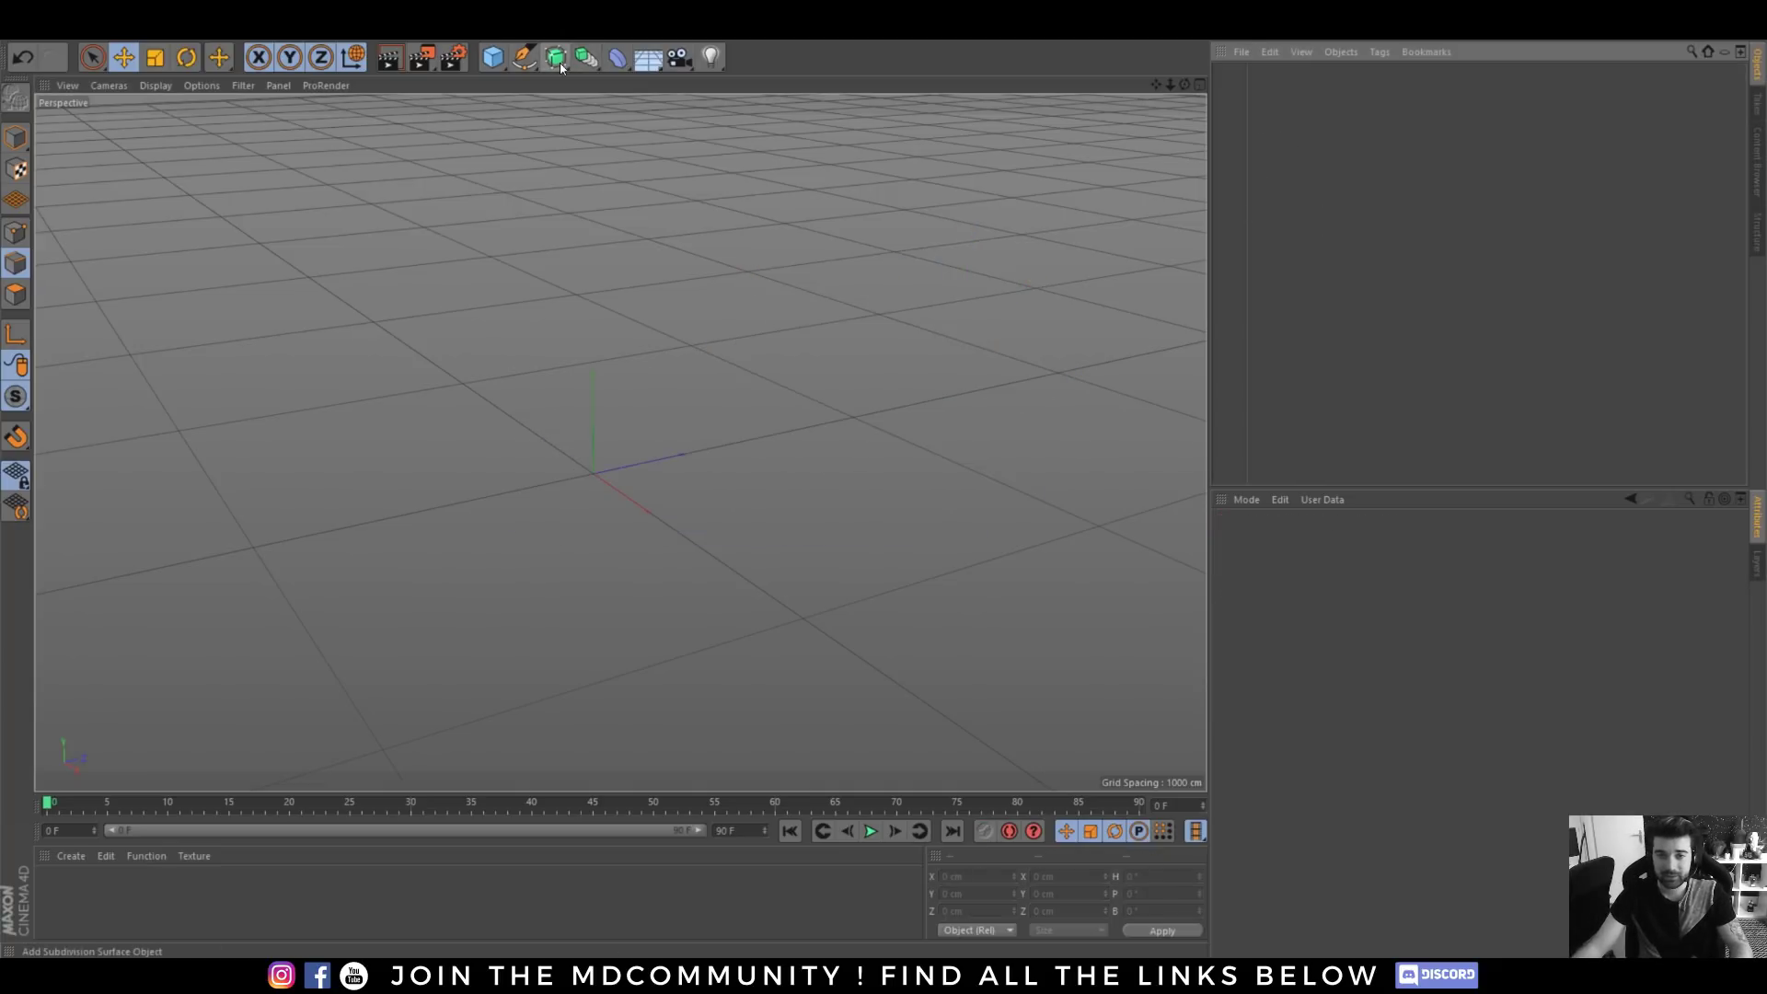
drag(587, 62, 674, 111)
alt+drag(433, 204, 514, 187)
- Add a rectangle spline with a width and height of 400 cm
drag(525, 57, 704, 191)
alt+right_drag(577, 479, 642, 498)
alt+drag(642, 499, 695, 456)
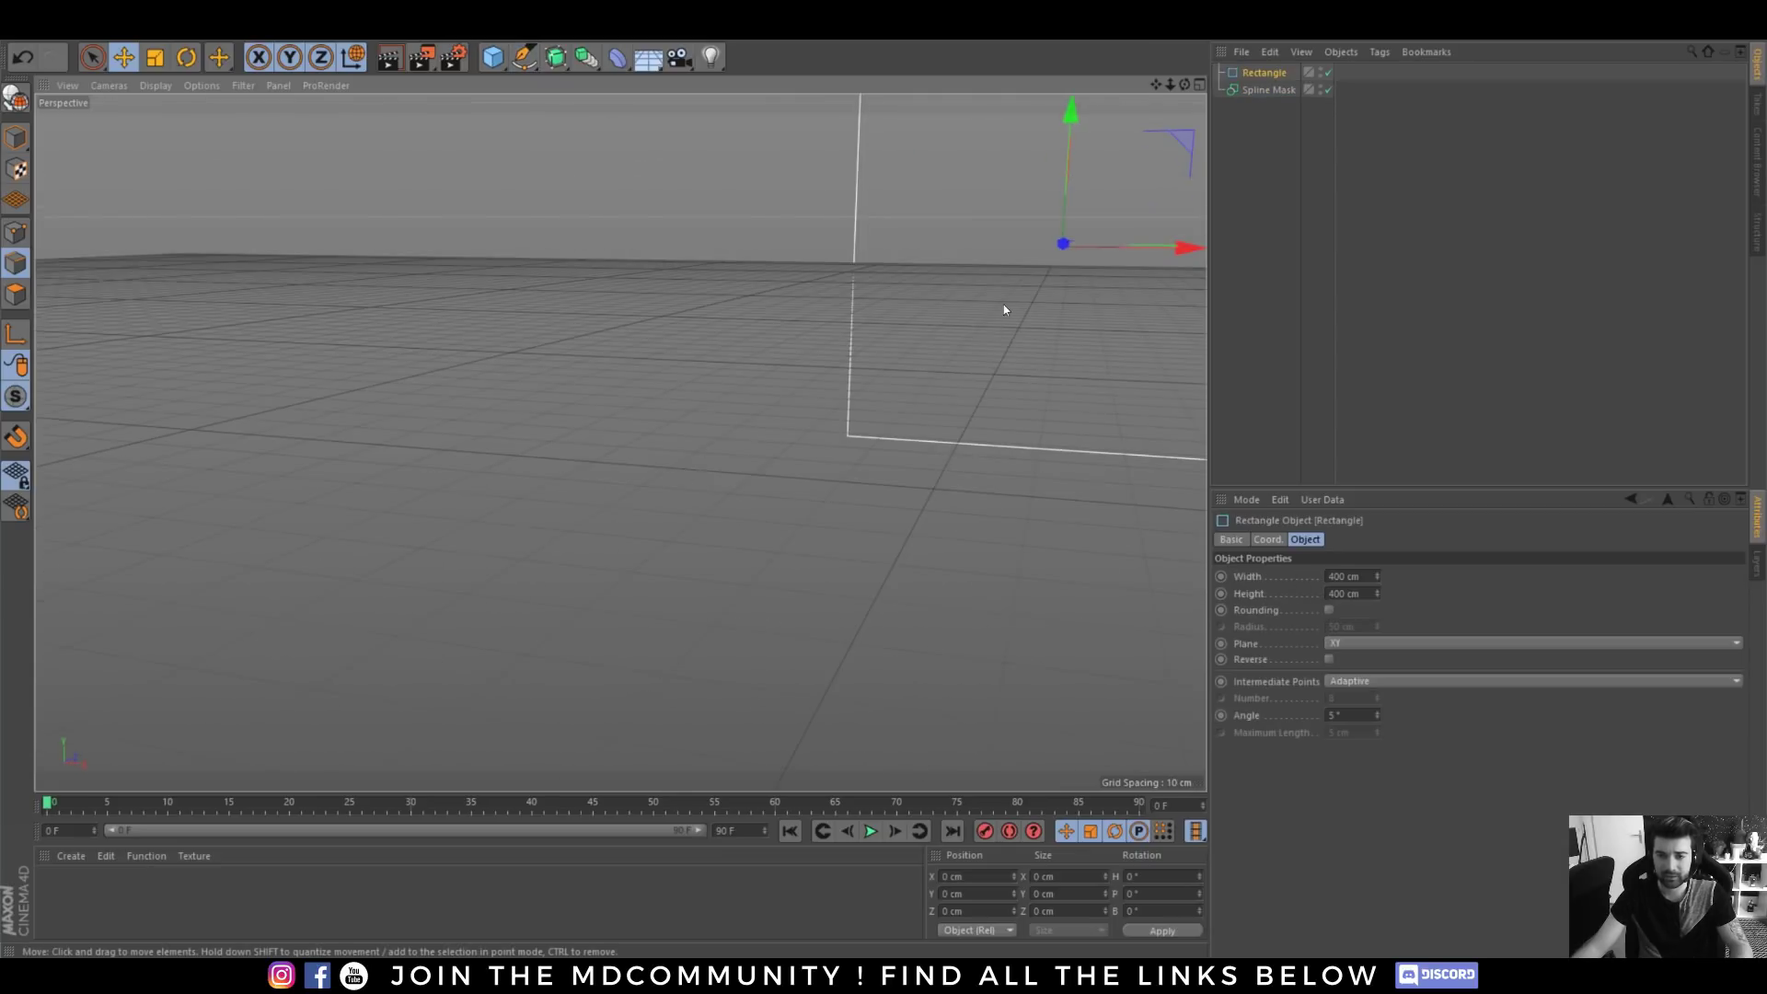
alt+middle_drag(1003, 305, 830, 368)
- Duplicate the rectangle and scale the copy down to about 108.4 cm in width and height
ctrl+drag(1266, 73, 1270, 82)
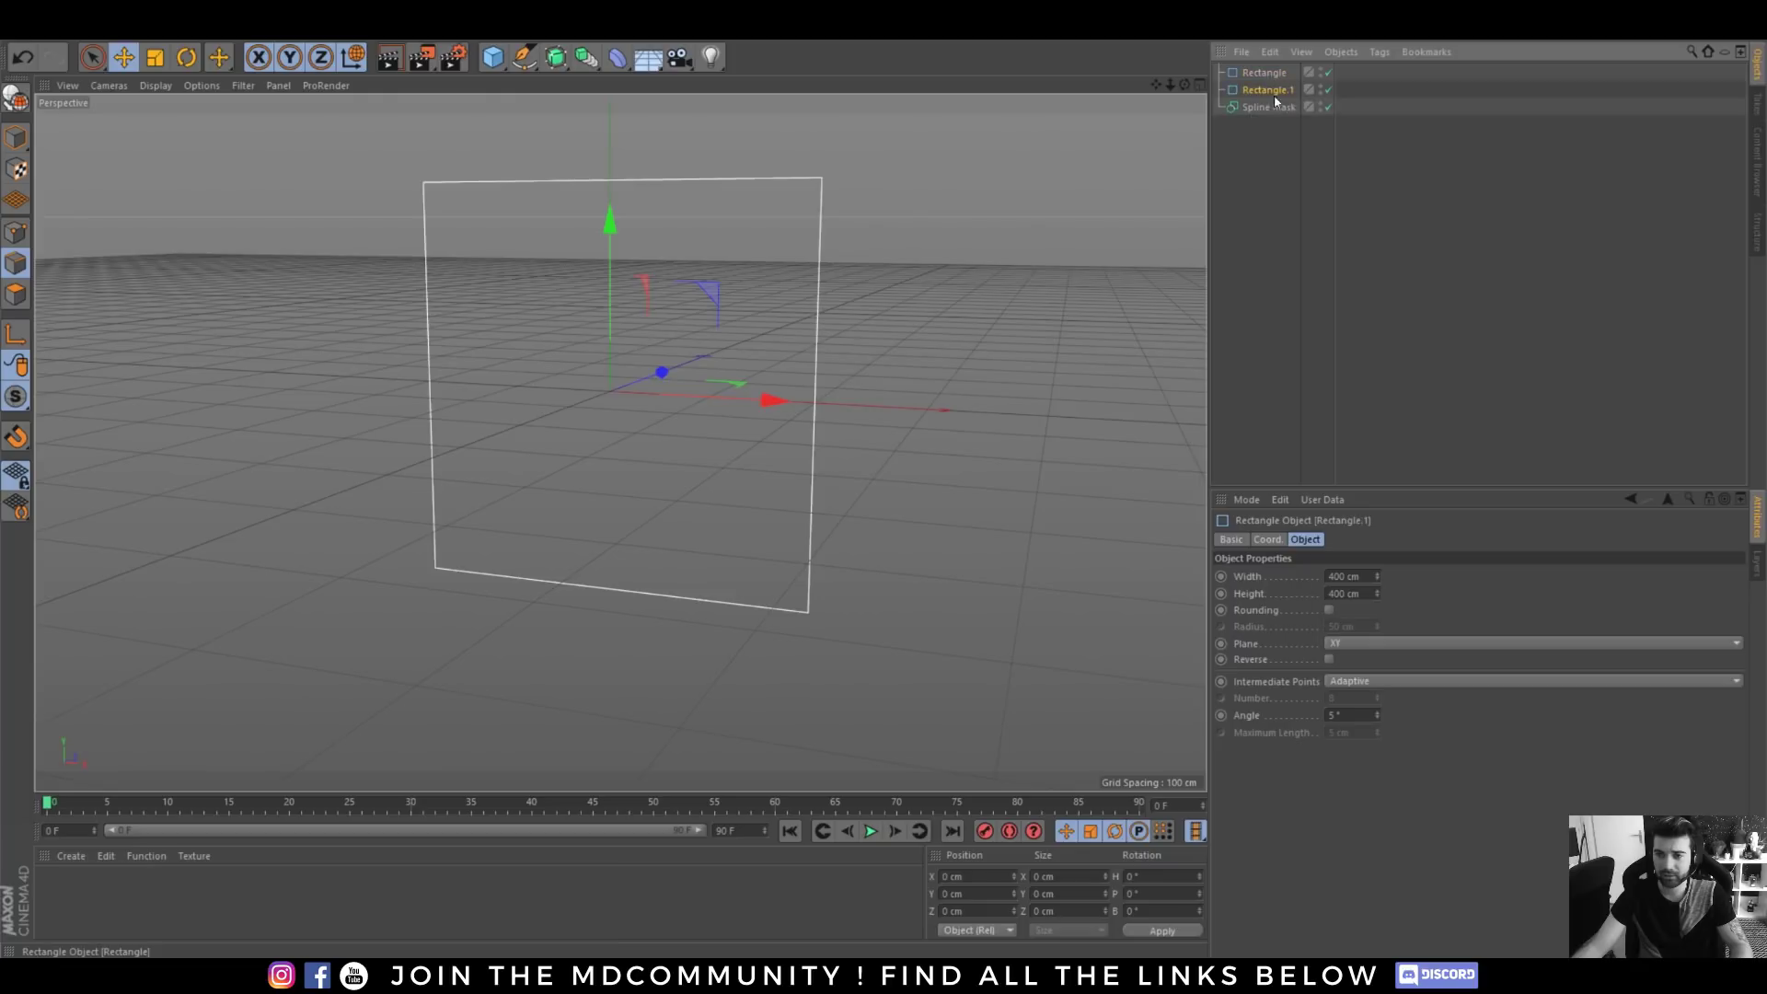
click(156, 58)
drag(787, 307, 382, 509)
- Place both rectangles inside the Spline Mask and set its mode to B subtract A
mouse_move(1266, 103)
mouse_down()
mouse_move(1273, 91)
mouse_move(1276, 114)
mouse_up()
click(1267, 74)
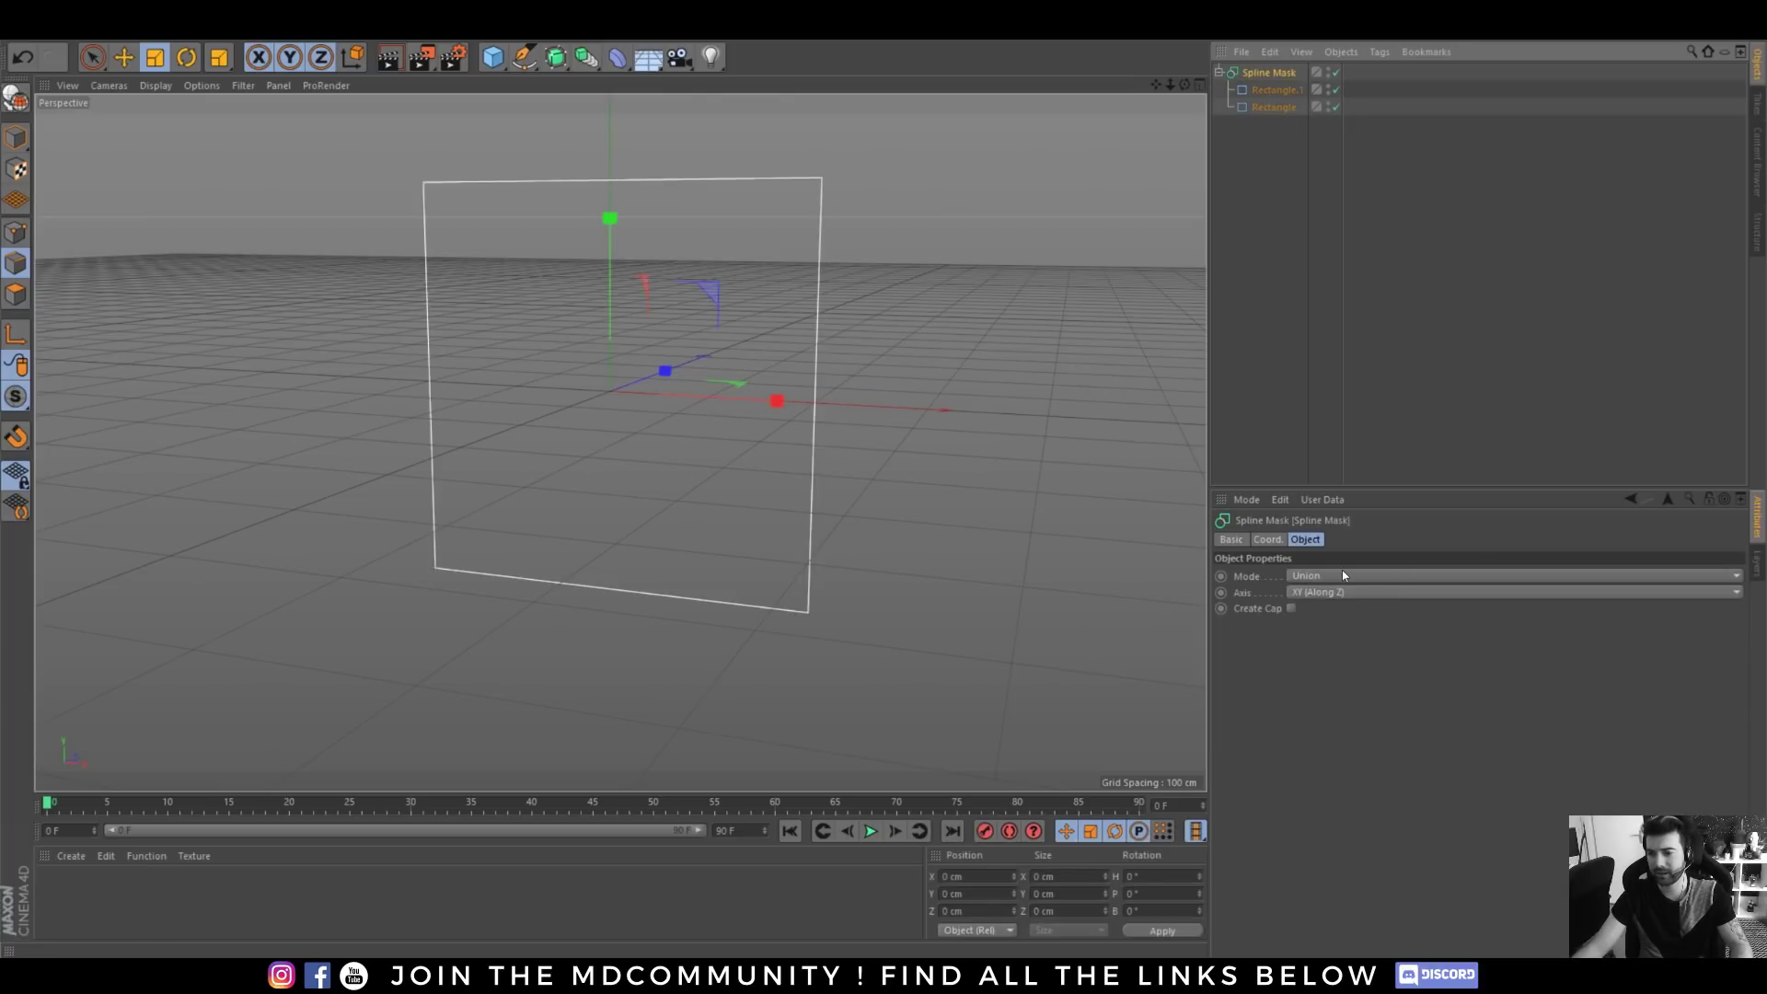
click(1342, 575)
click(1321, 614)
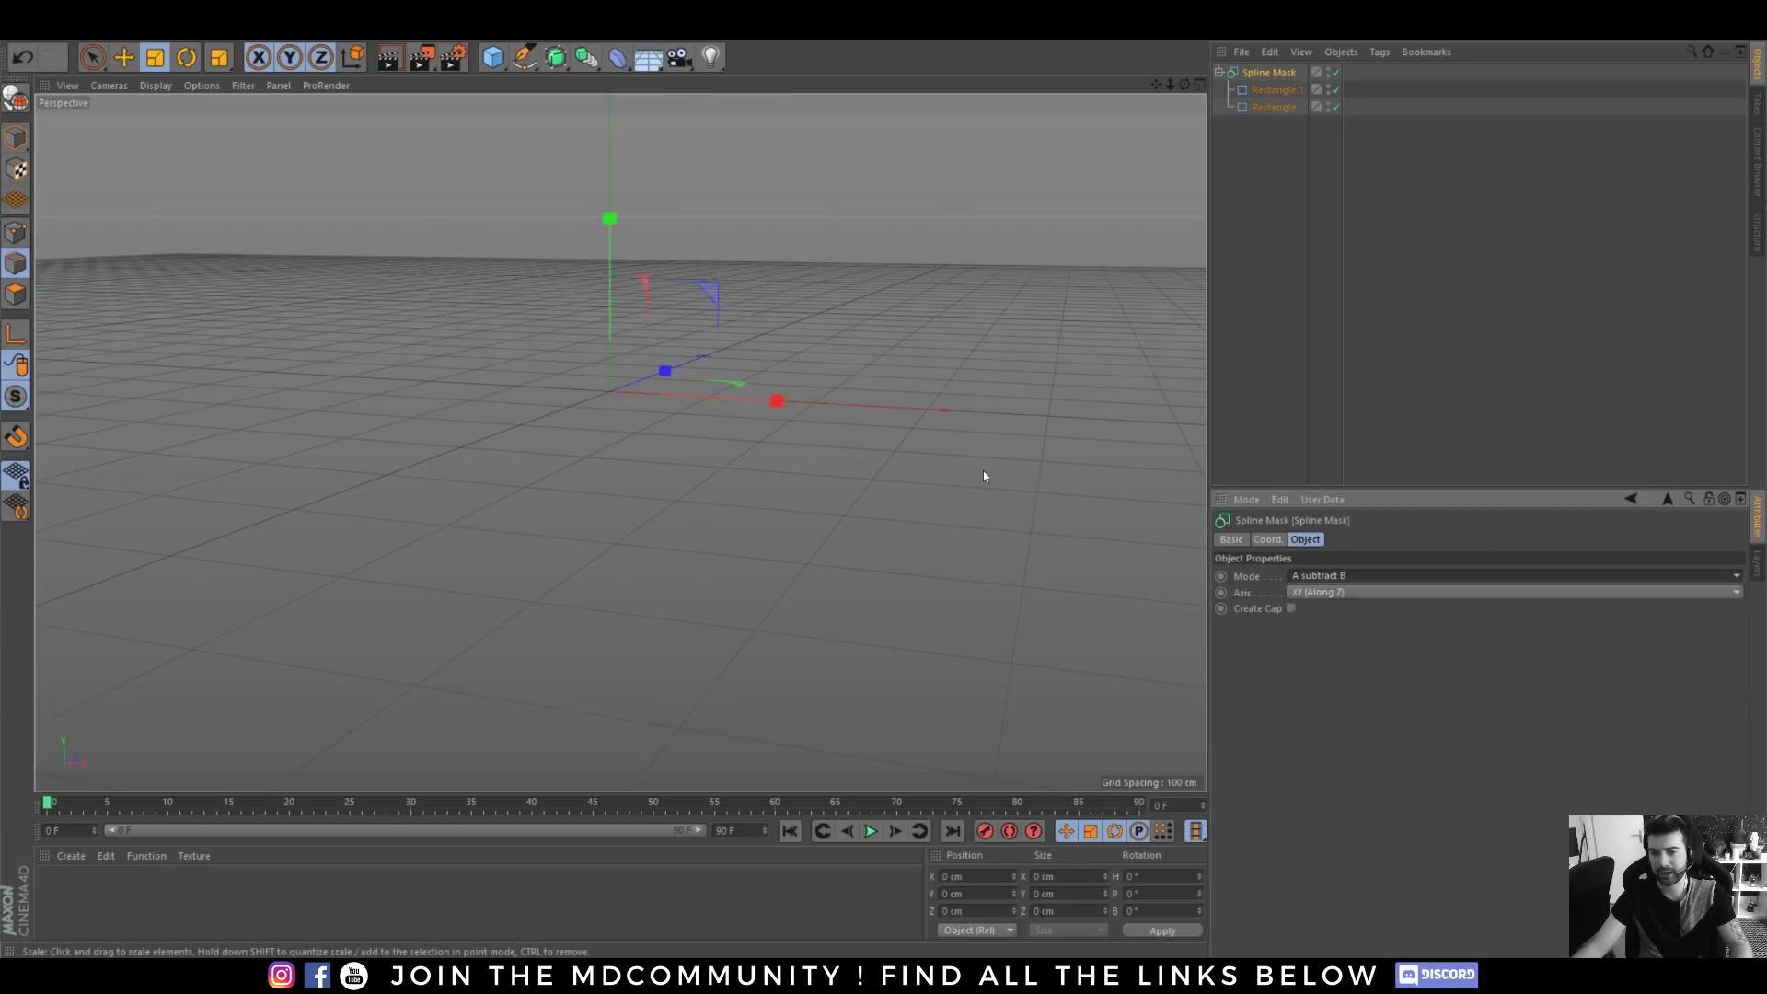
click(1320, 577)
click(1329, 634)
alt+drag(600, 396, 648, 283)
- Add an Extrude as the parent of the Spline Mask to turn it into a solid plate with a square hole
click(554, 55)
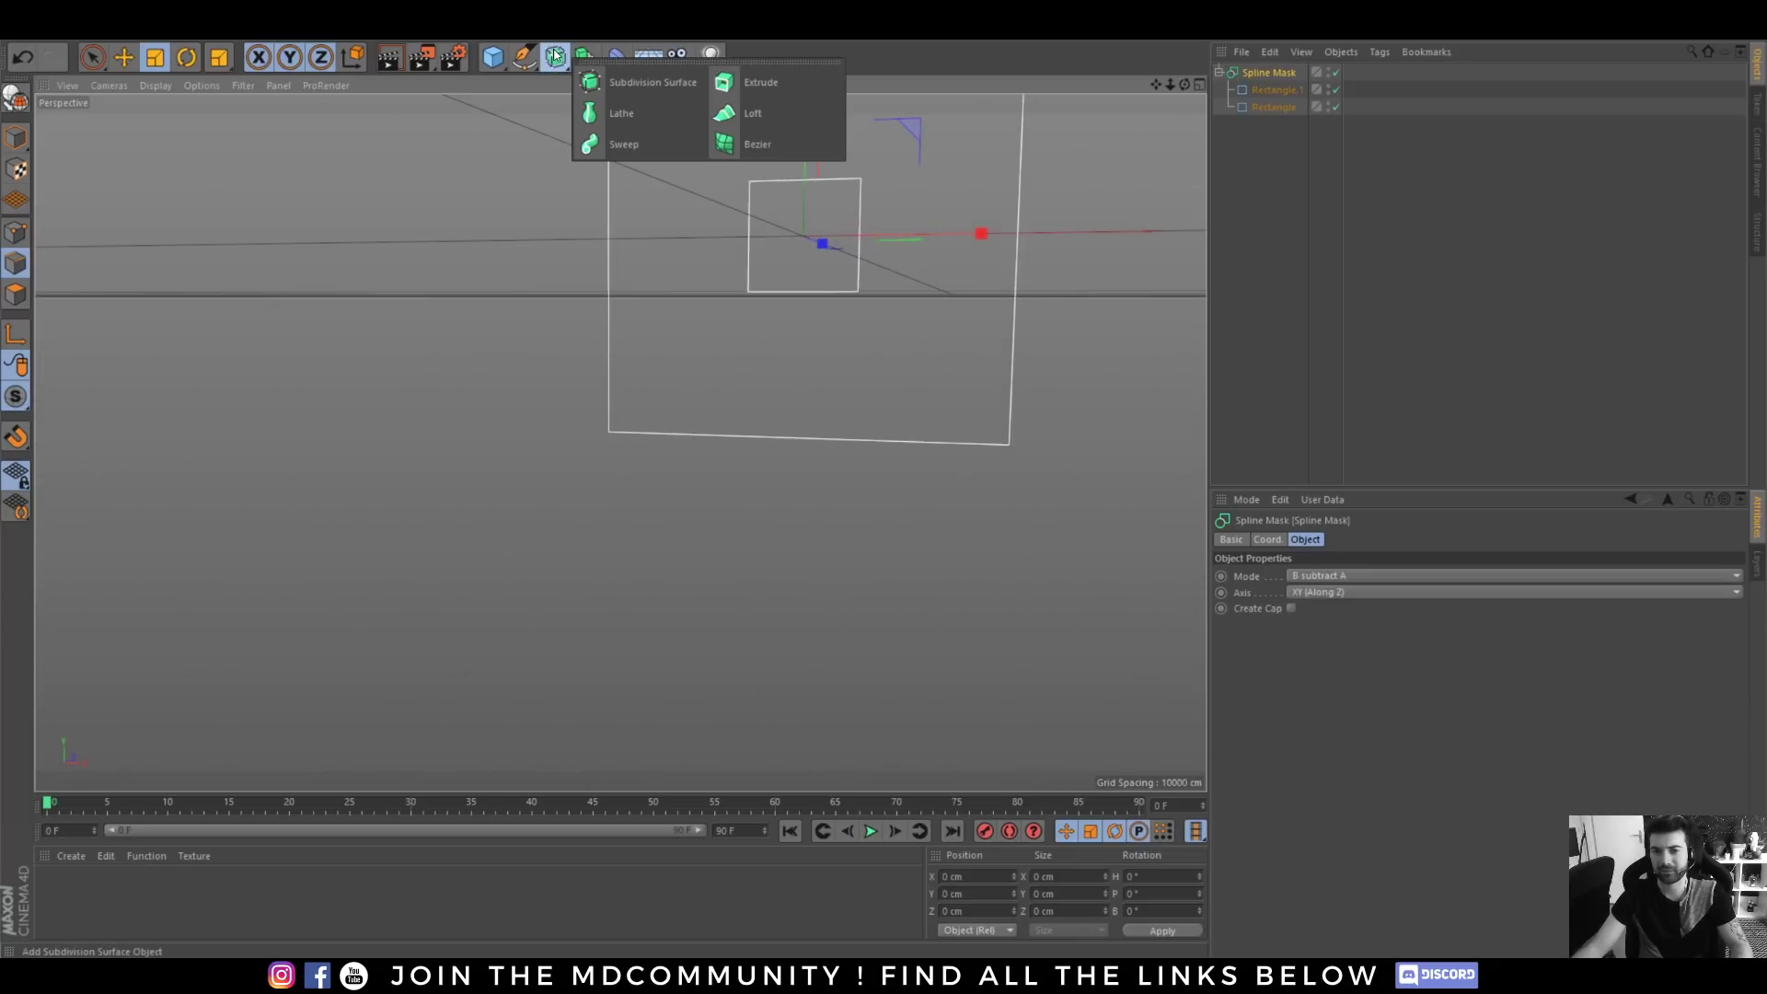
alt+click(751, 82)
alt+drag(935, 246, 833, 380)
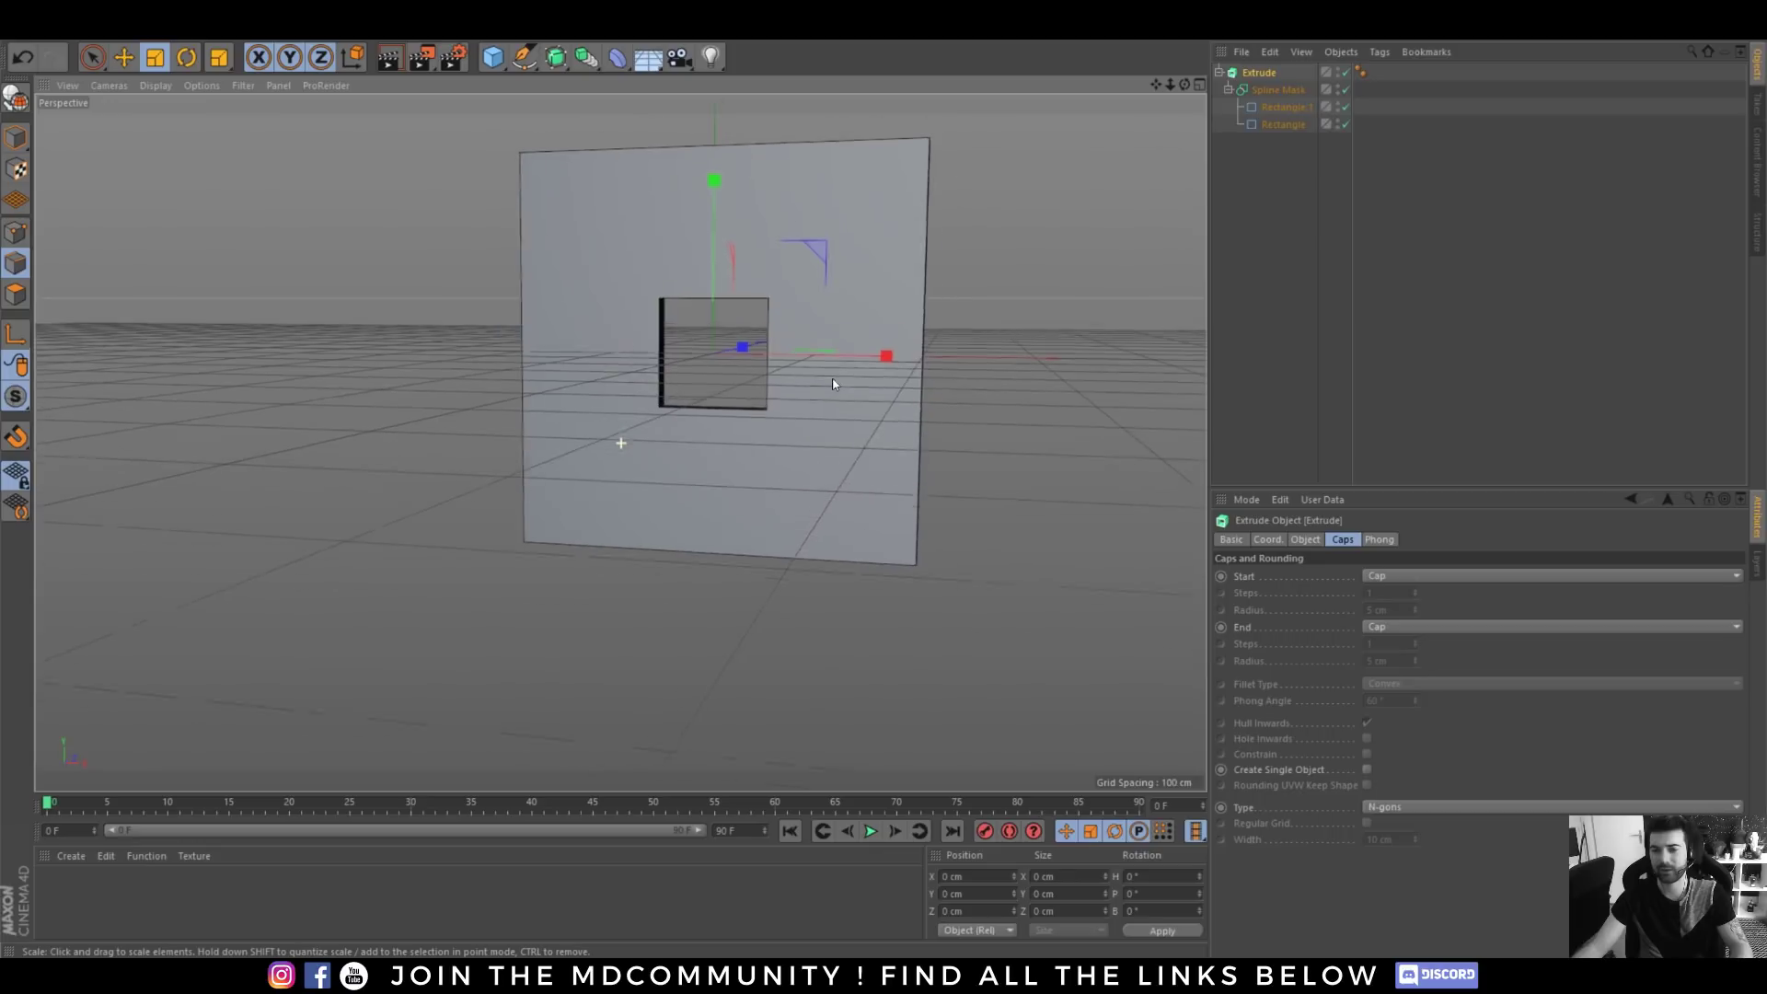
- Move the hole's rectangle toward the plate's negative X side and place a copy of it at about X 94 cm
click(1266, 106)
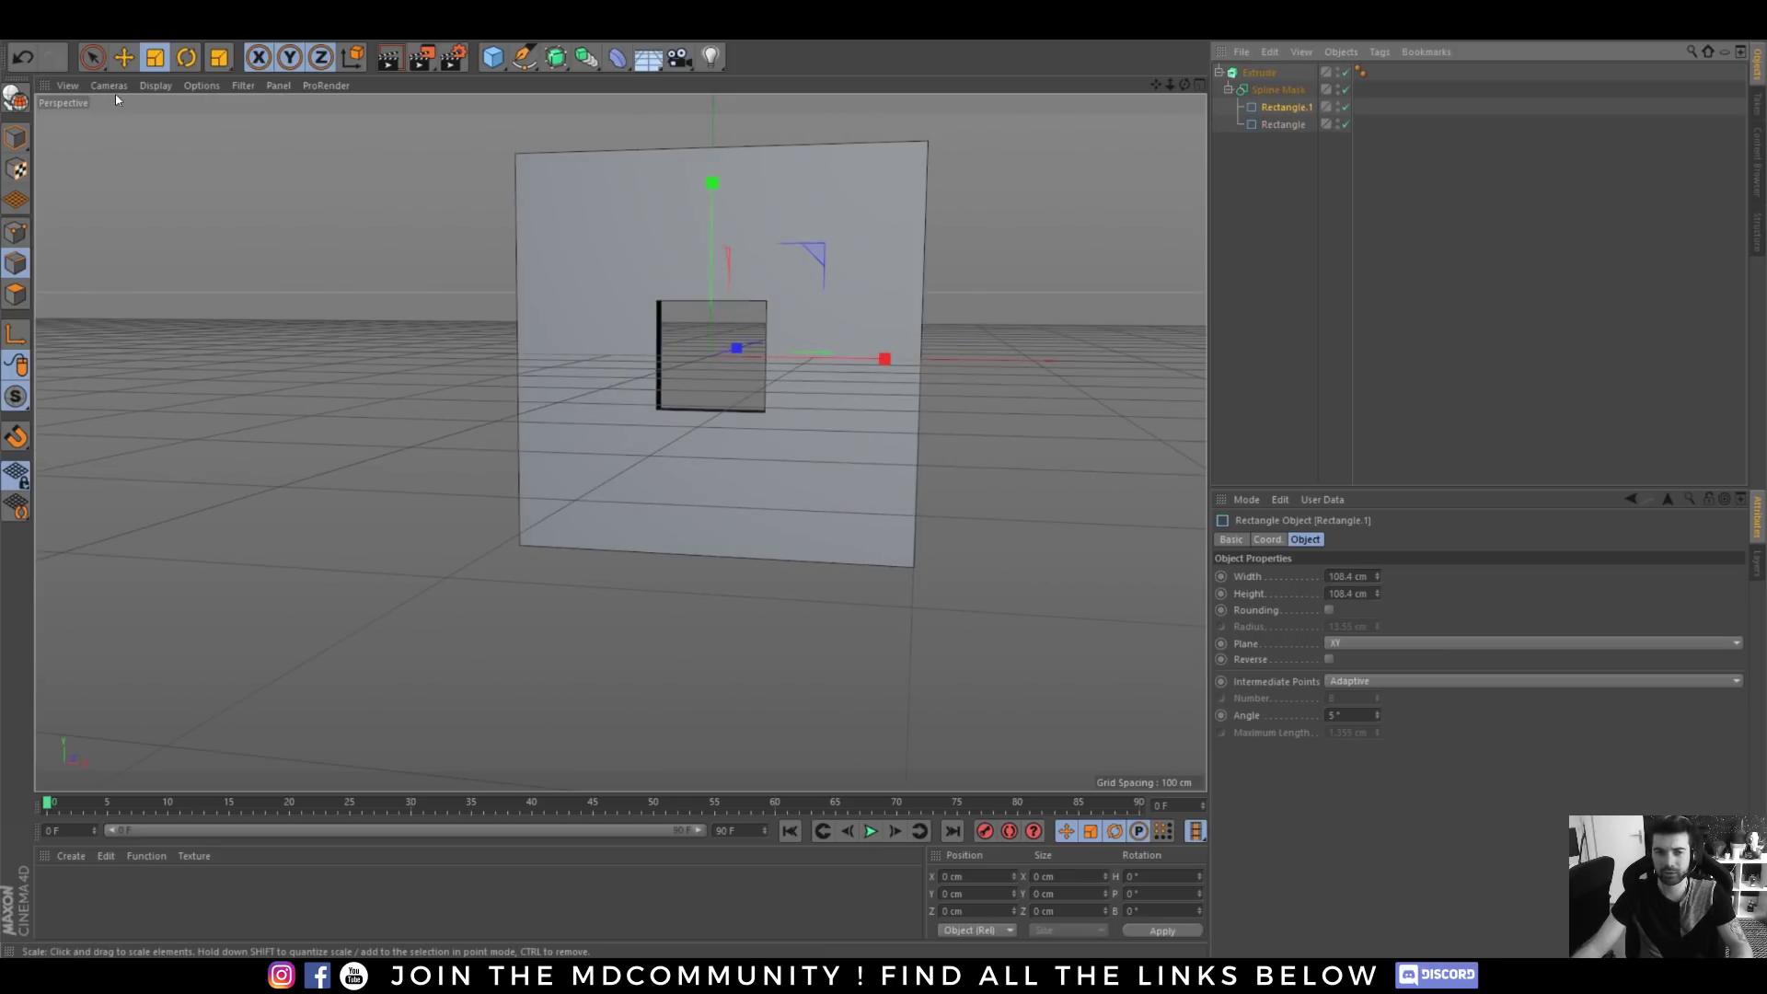
click(123, 57)
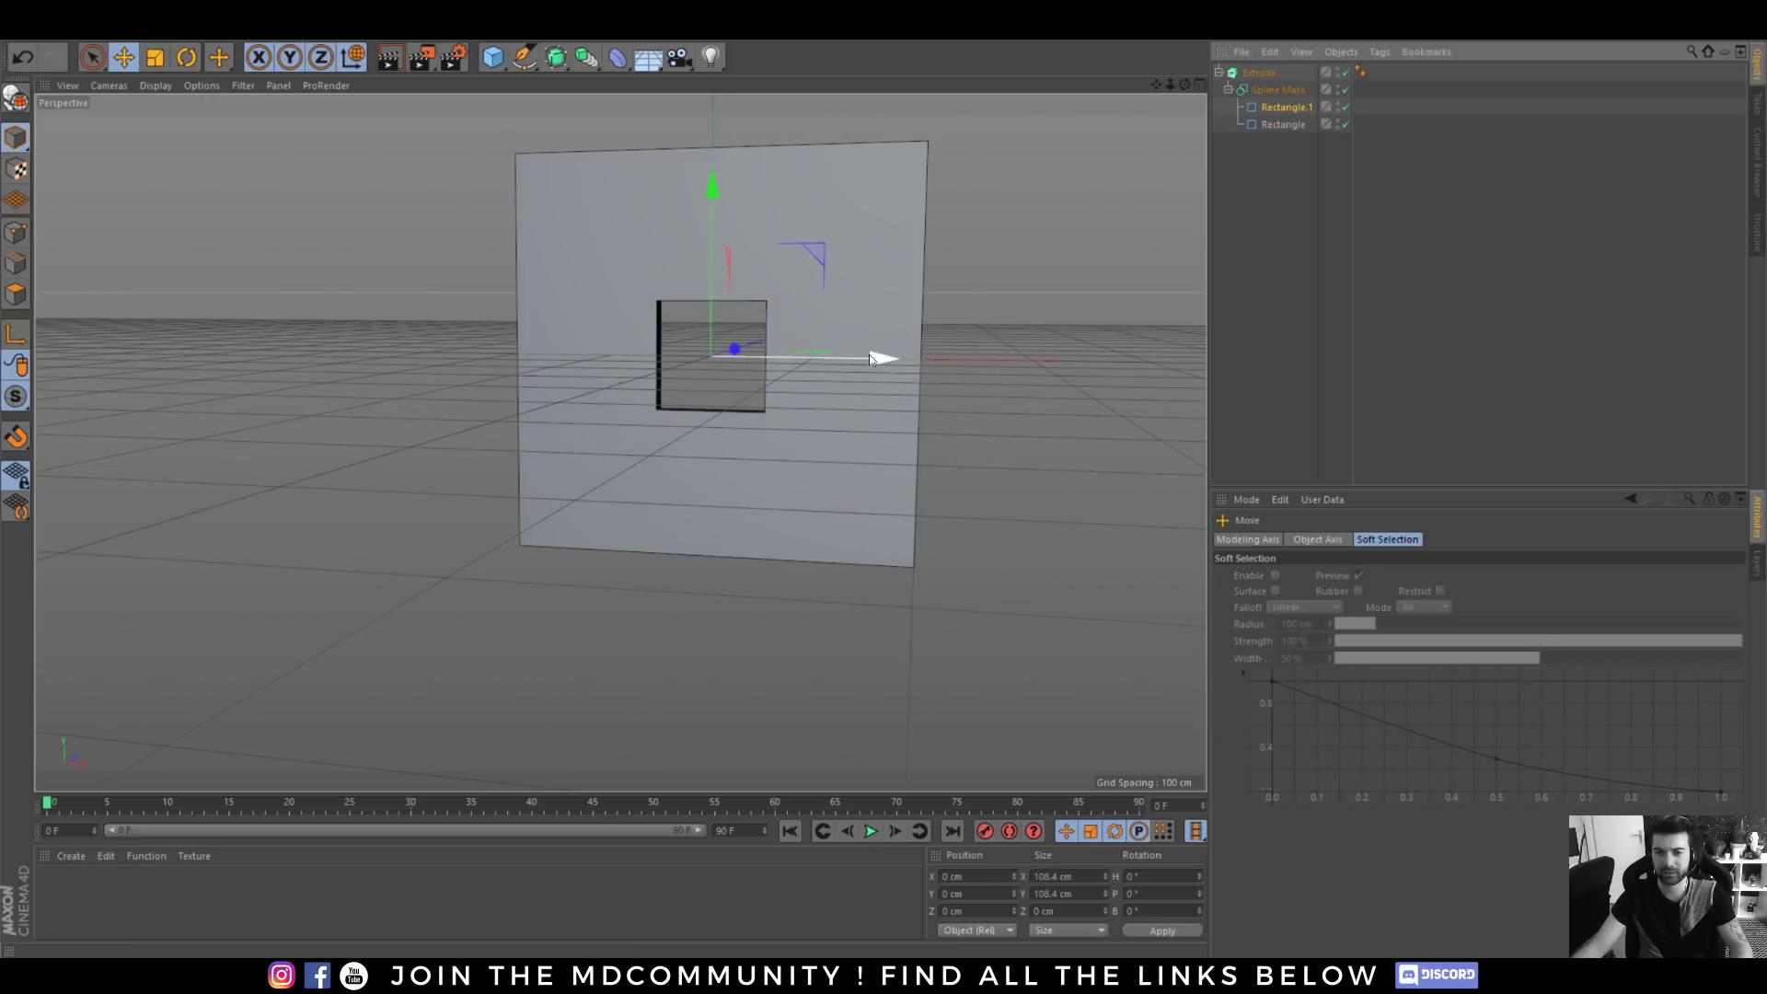
drag(870, 358, 952, 368)
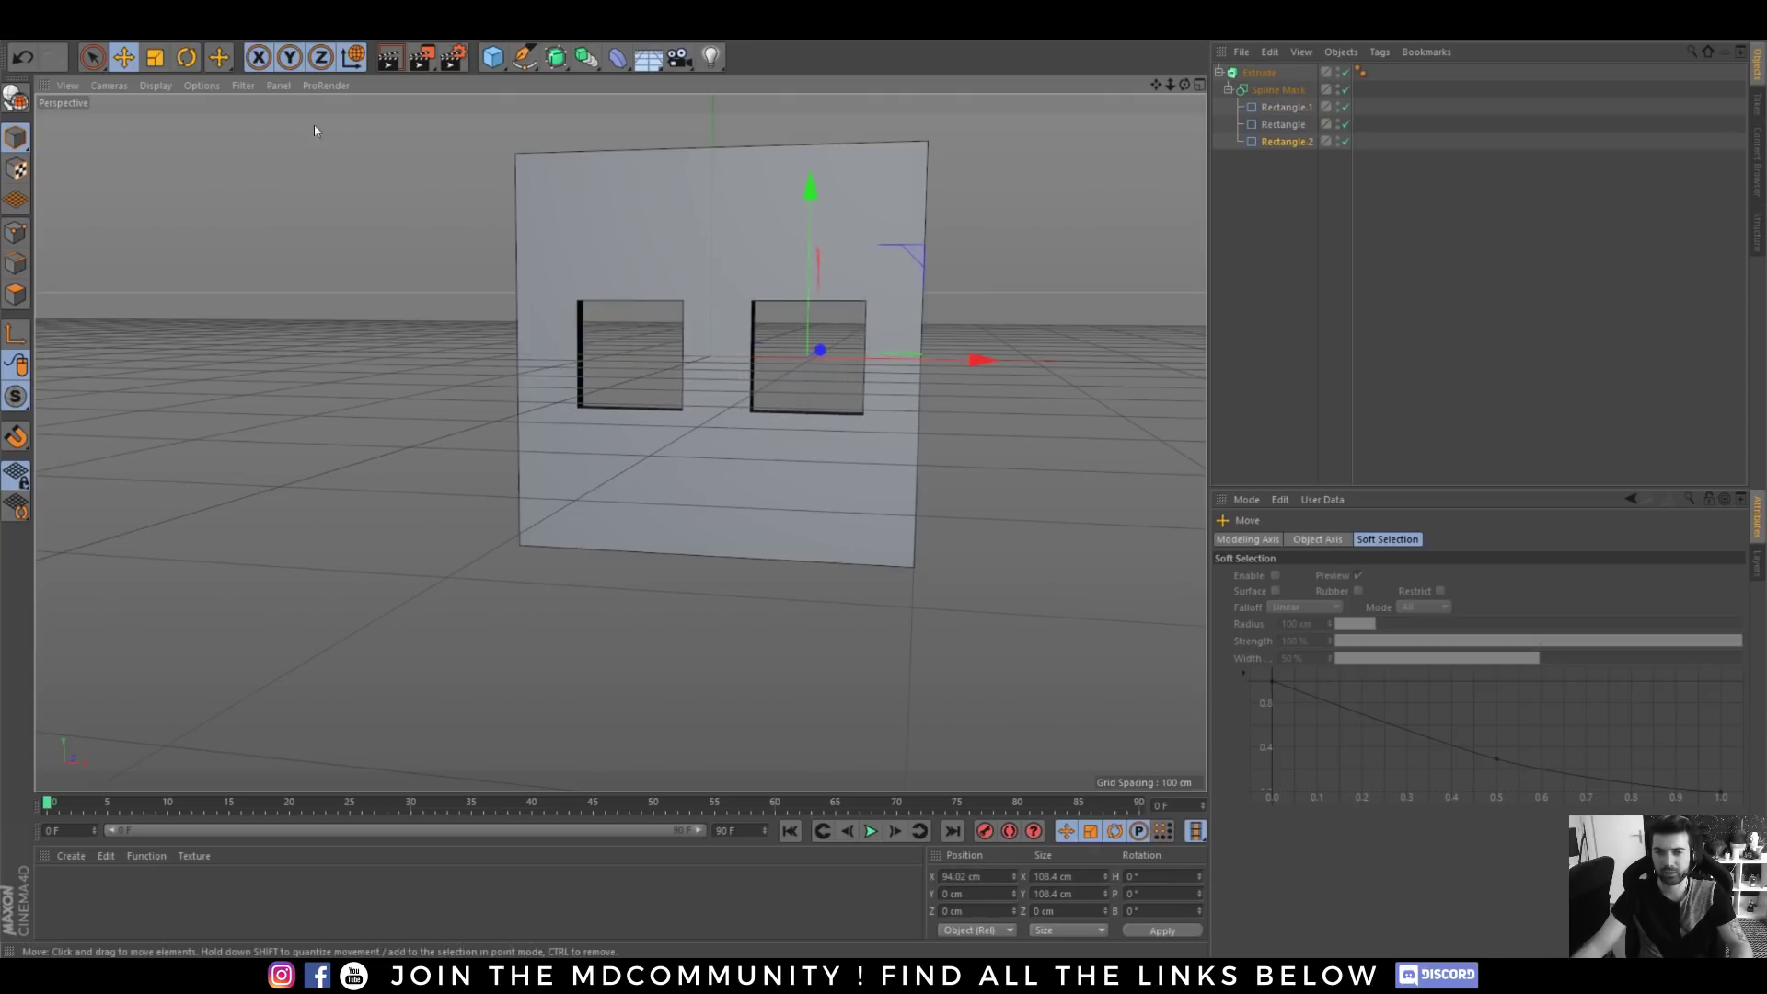
- Scale the copied rectangle down to about 41.5 cm and duplicate it vertically to make a column of four small holes
click(155, 57)
drag(902, 300, 552, 396)
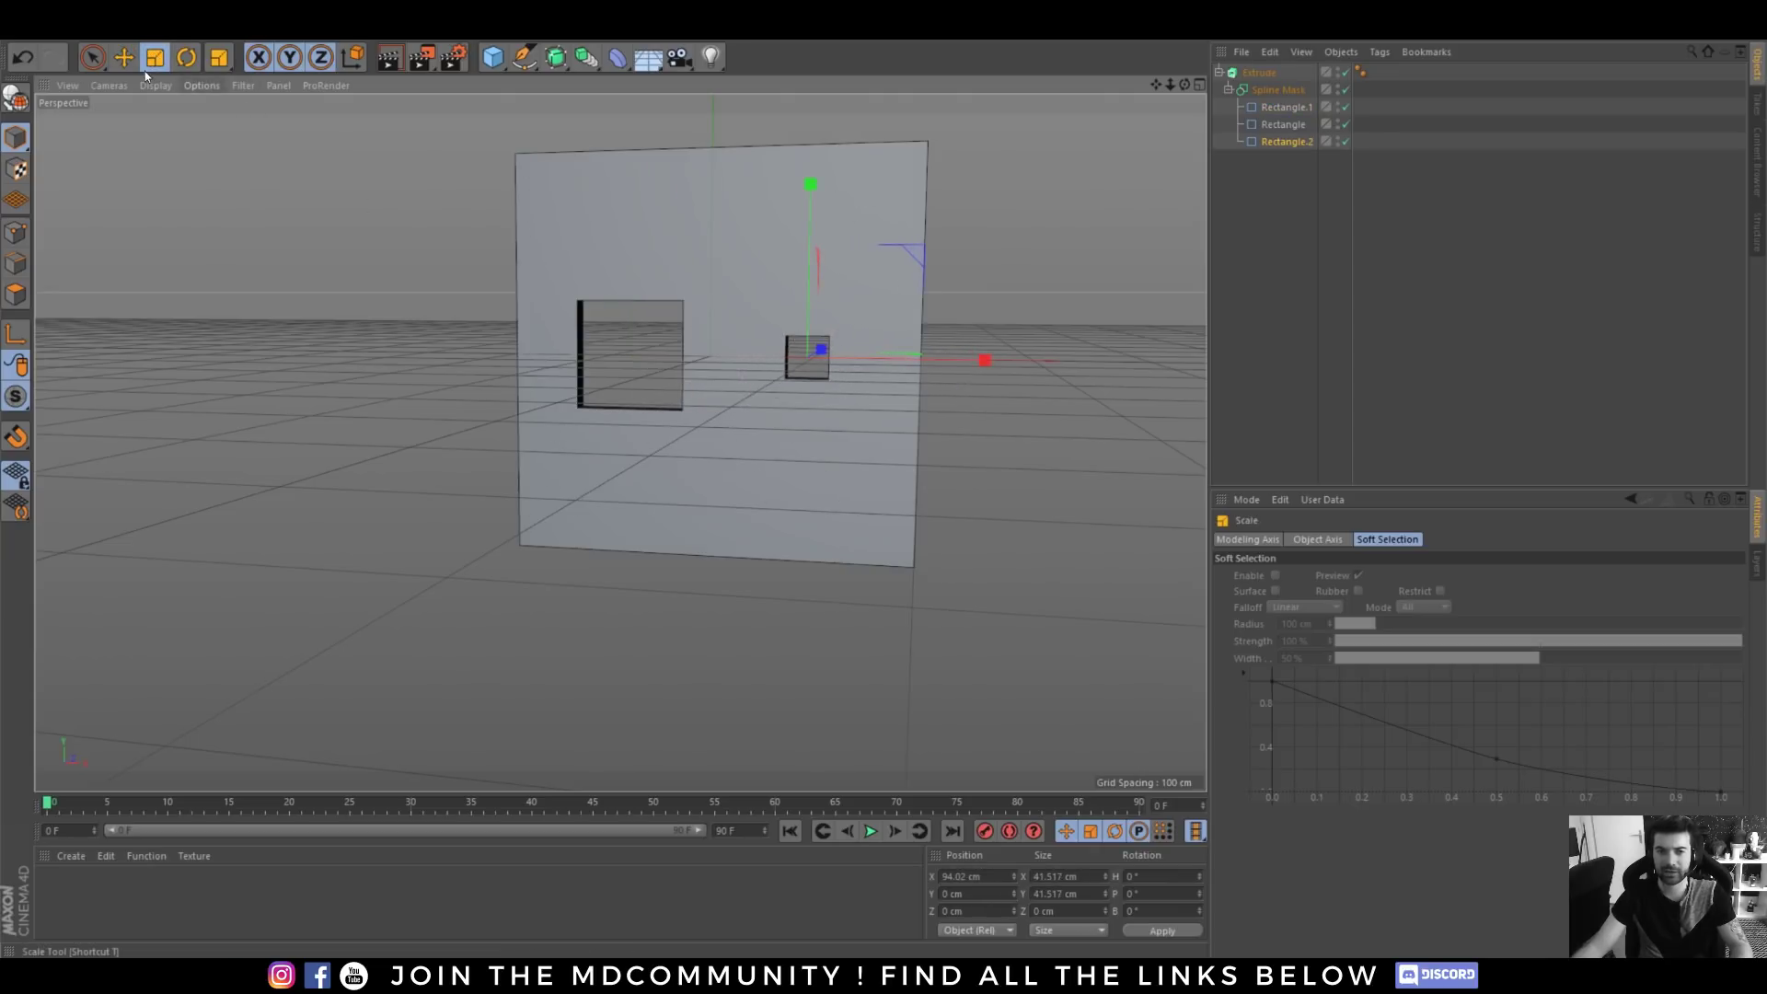
key(e)
ctrl+drag(804, 291, 835, 417)
- Set the Extrude's start and end caps to Fillet Cap with 1 step and a 5 cm radius
click(1259, 72)
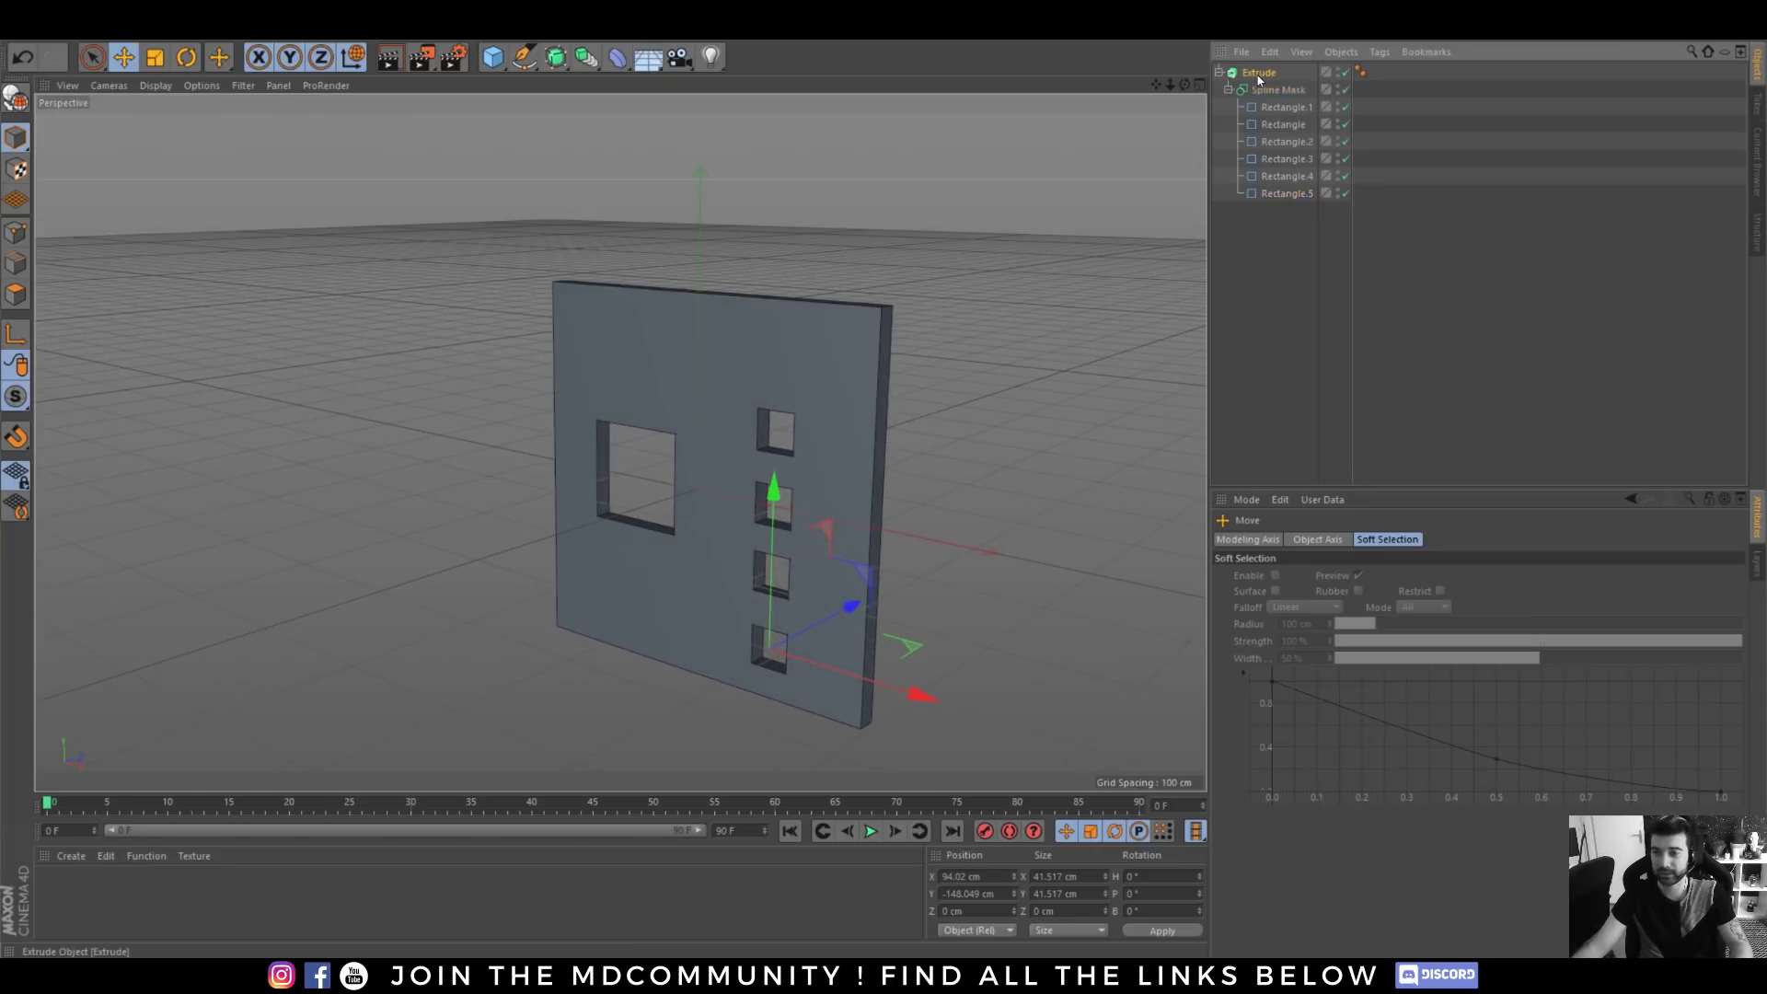
scroll(1396, 572, down, 2)
scroll(1424, 627, down, 2)
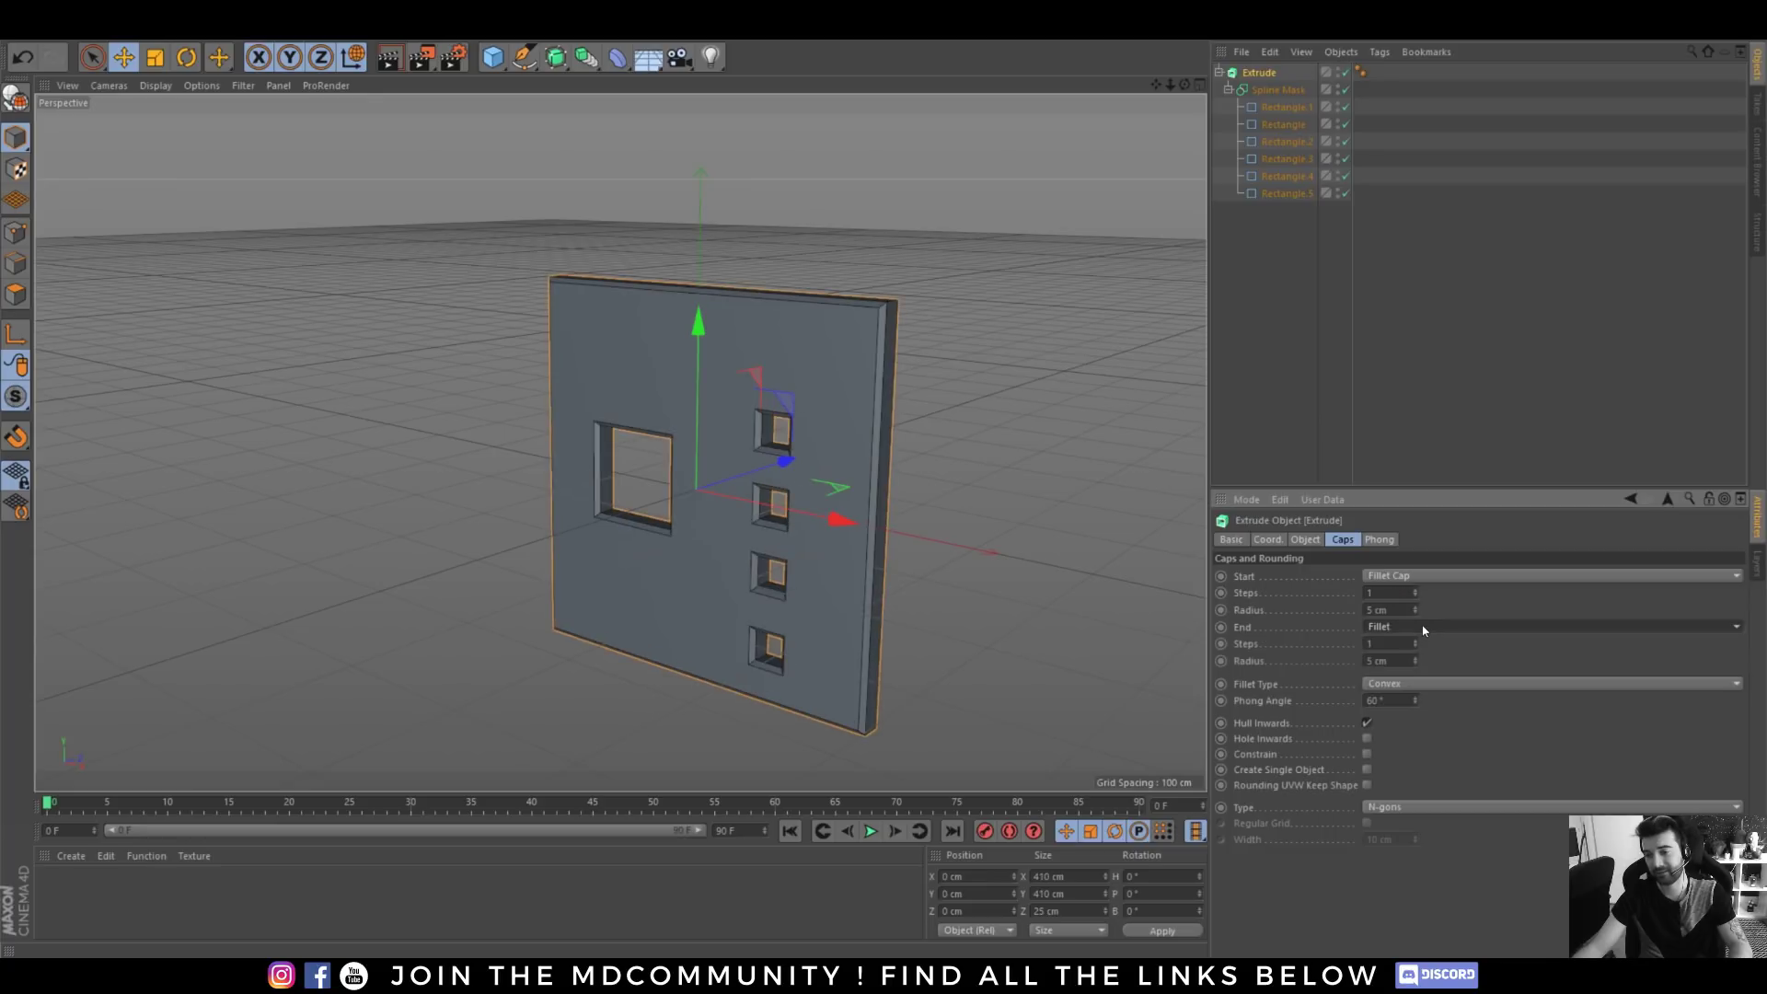
alt+drag(728, 410, 753, 366)
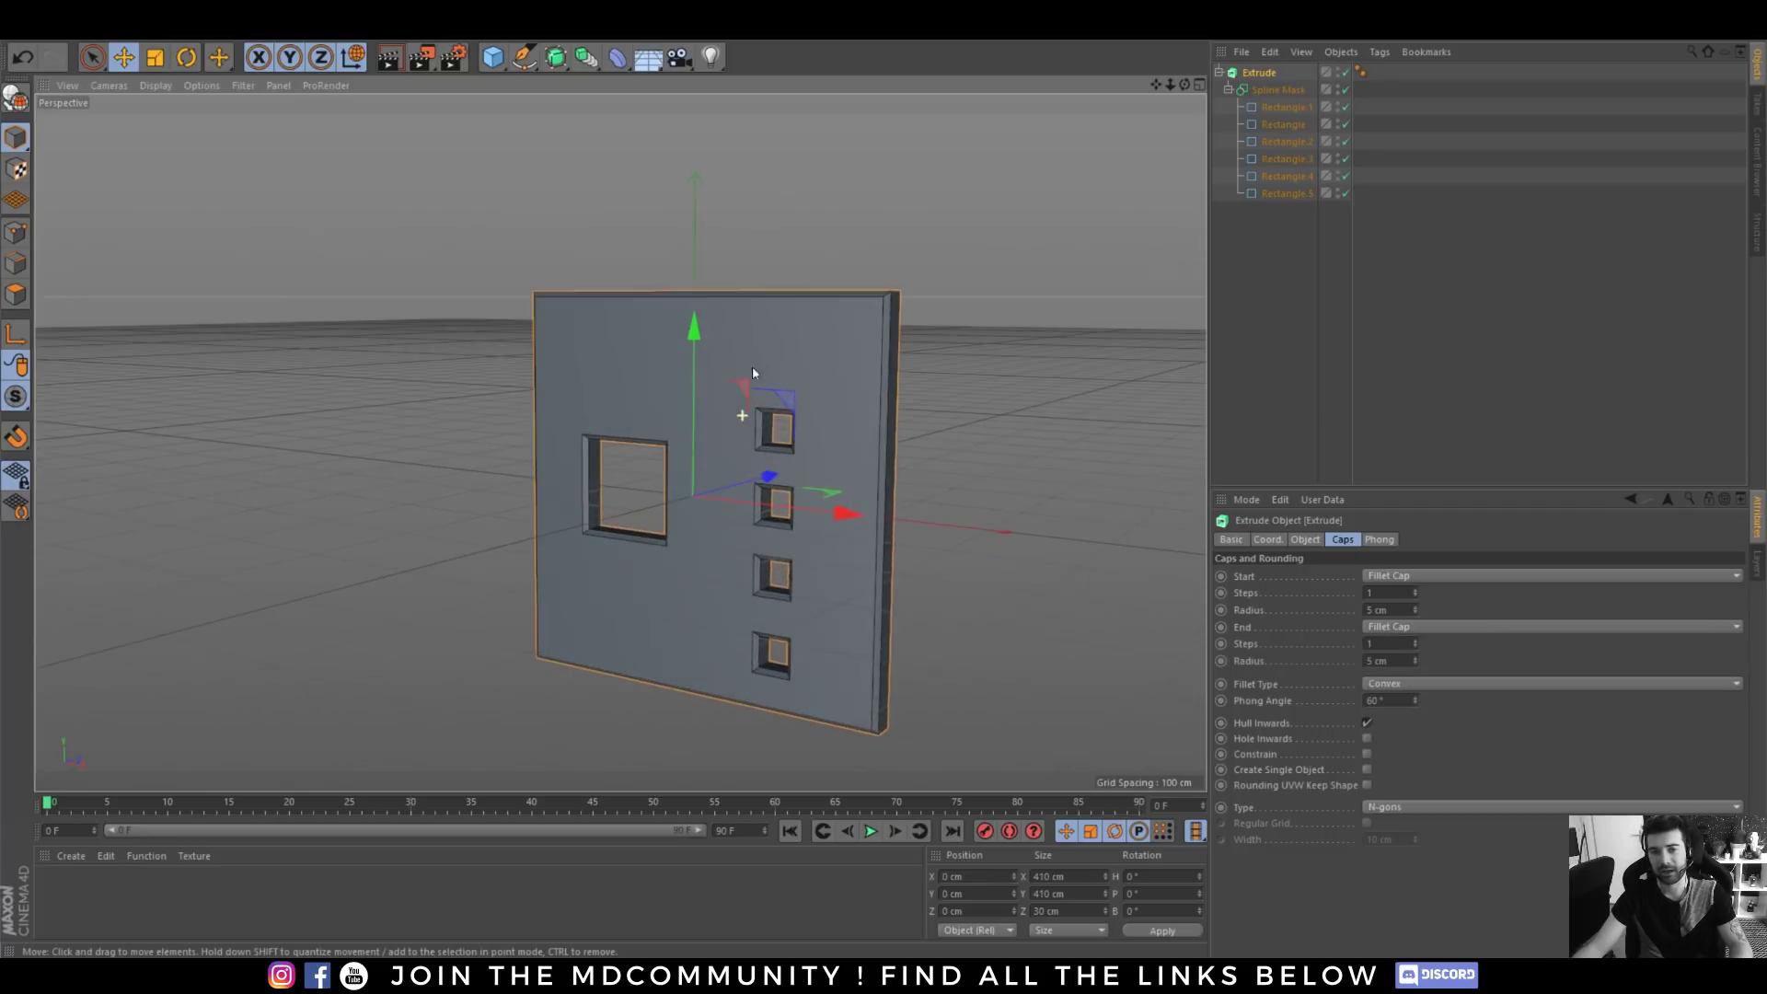
- Put the extruded plate in a linear Cloner with a count of 3 and a Y offset of 409 cm per step
click(590, 61)
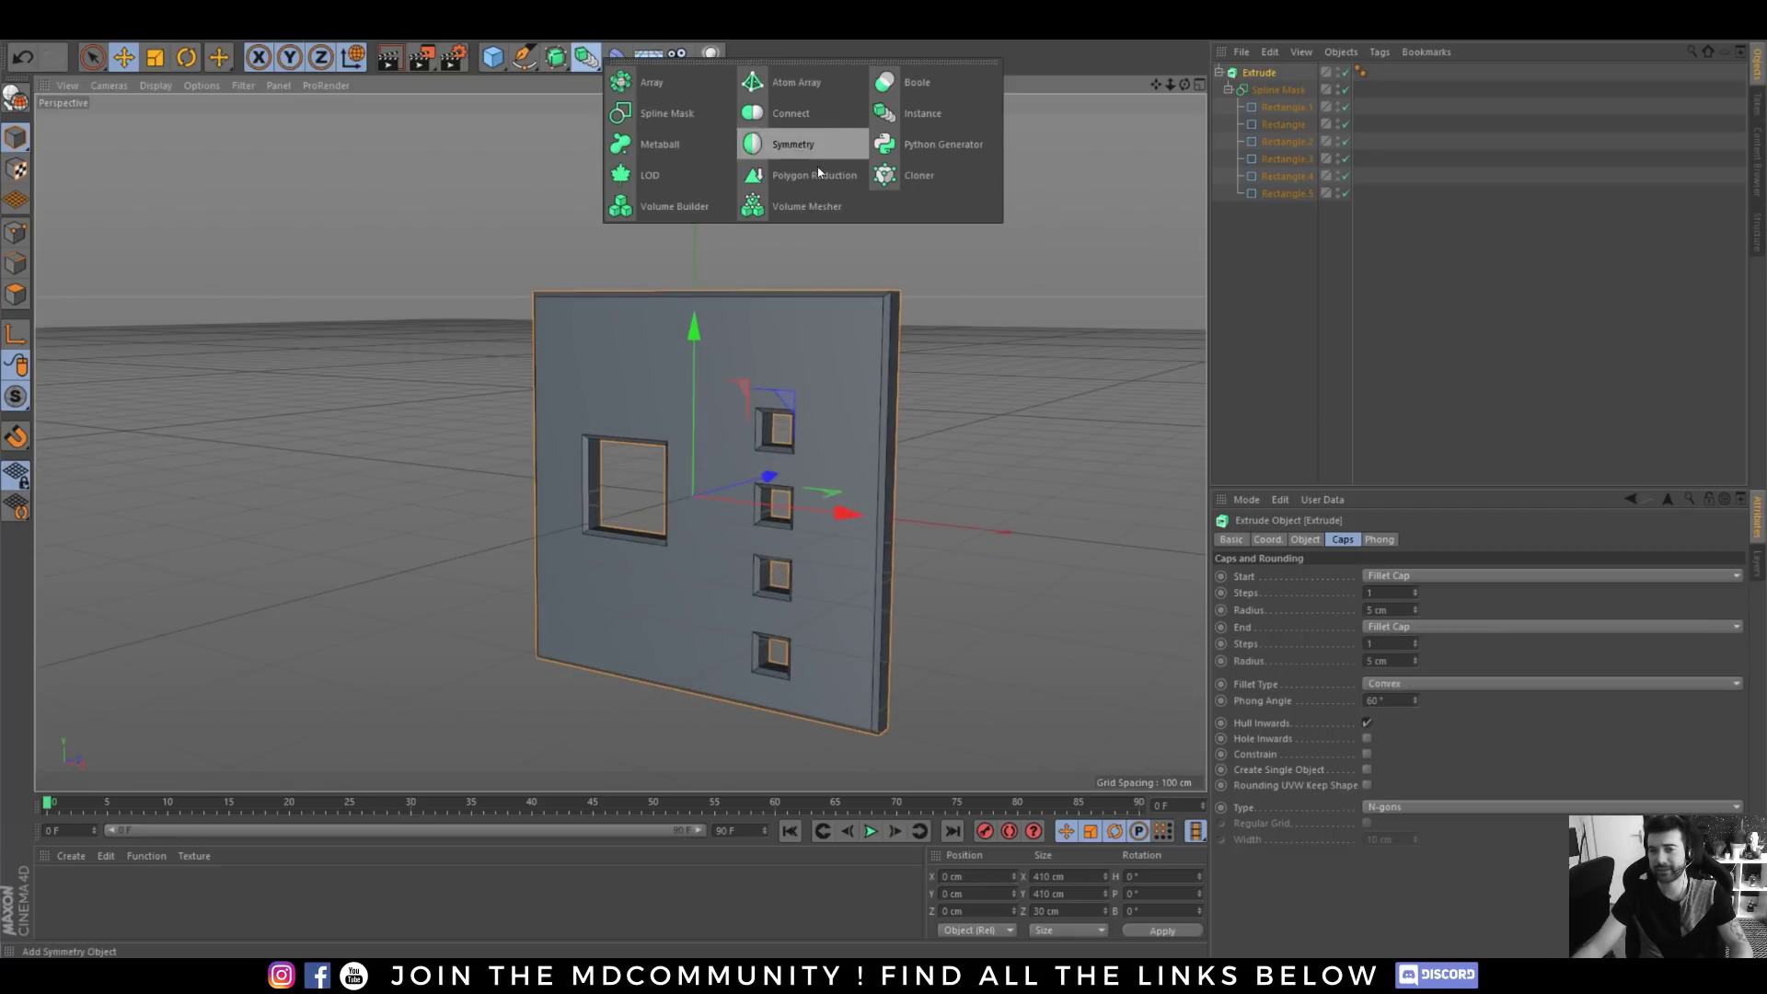
alt+click(914, 173)
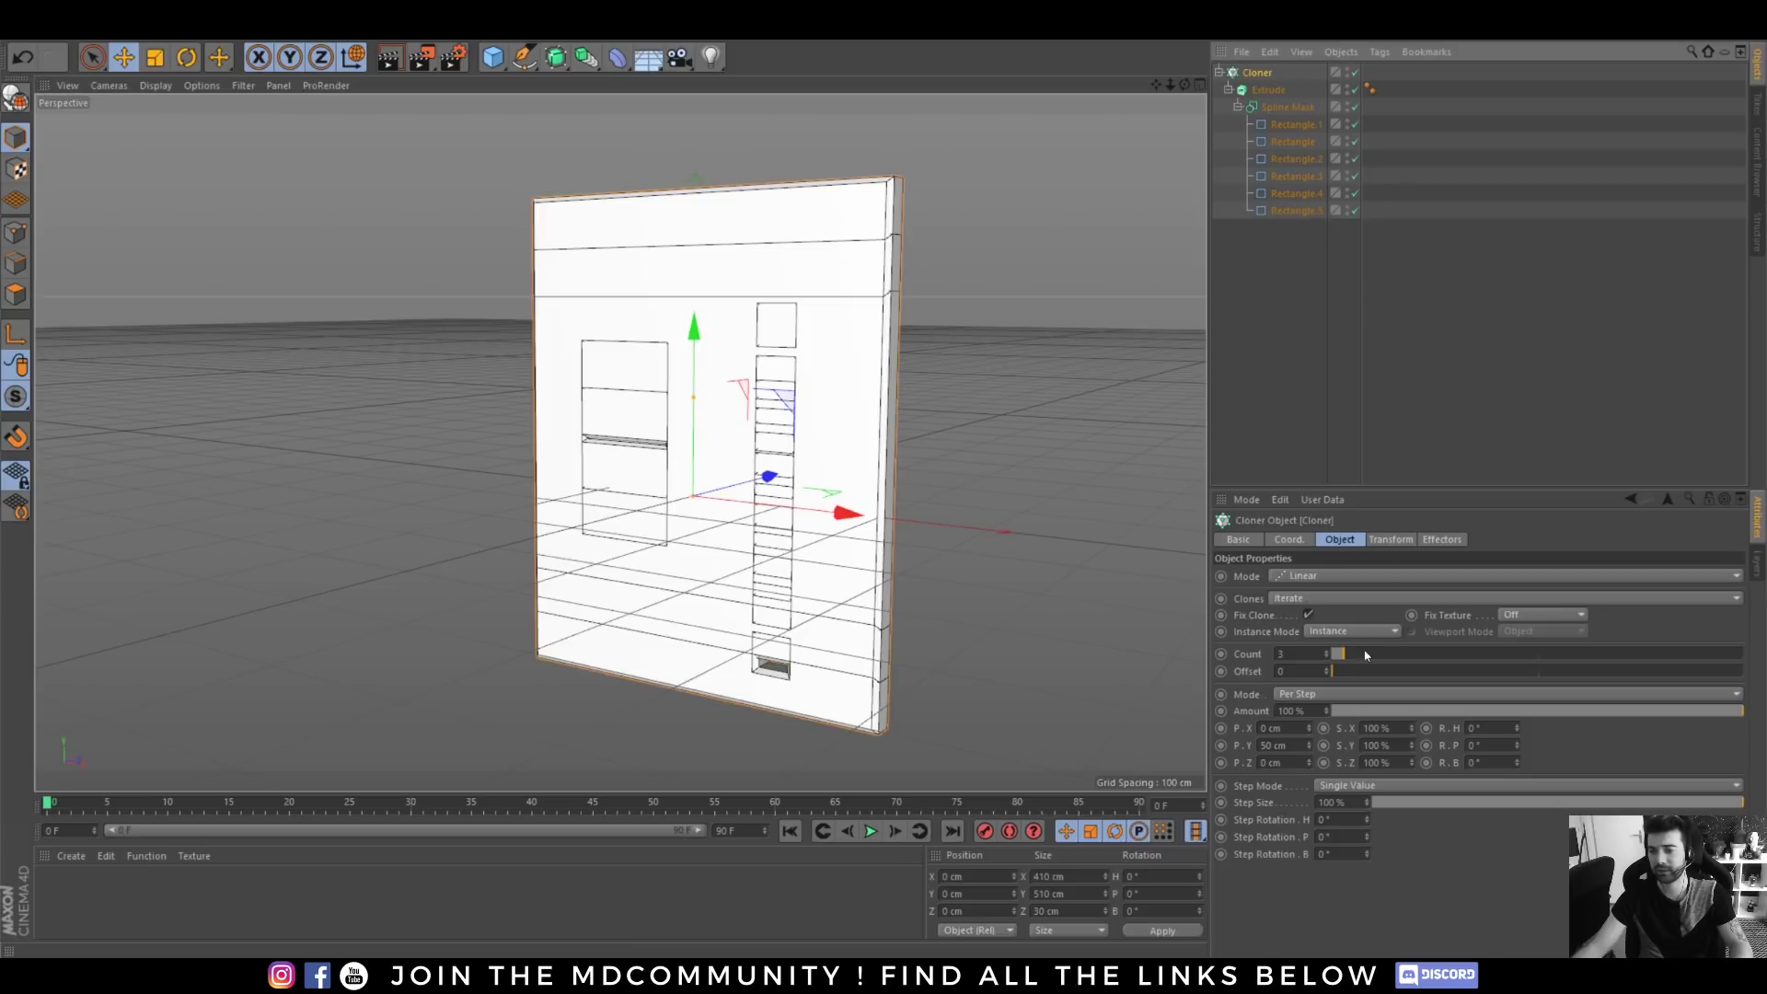
drag(1309, 745, 1308, 654)
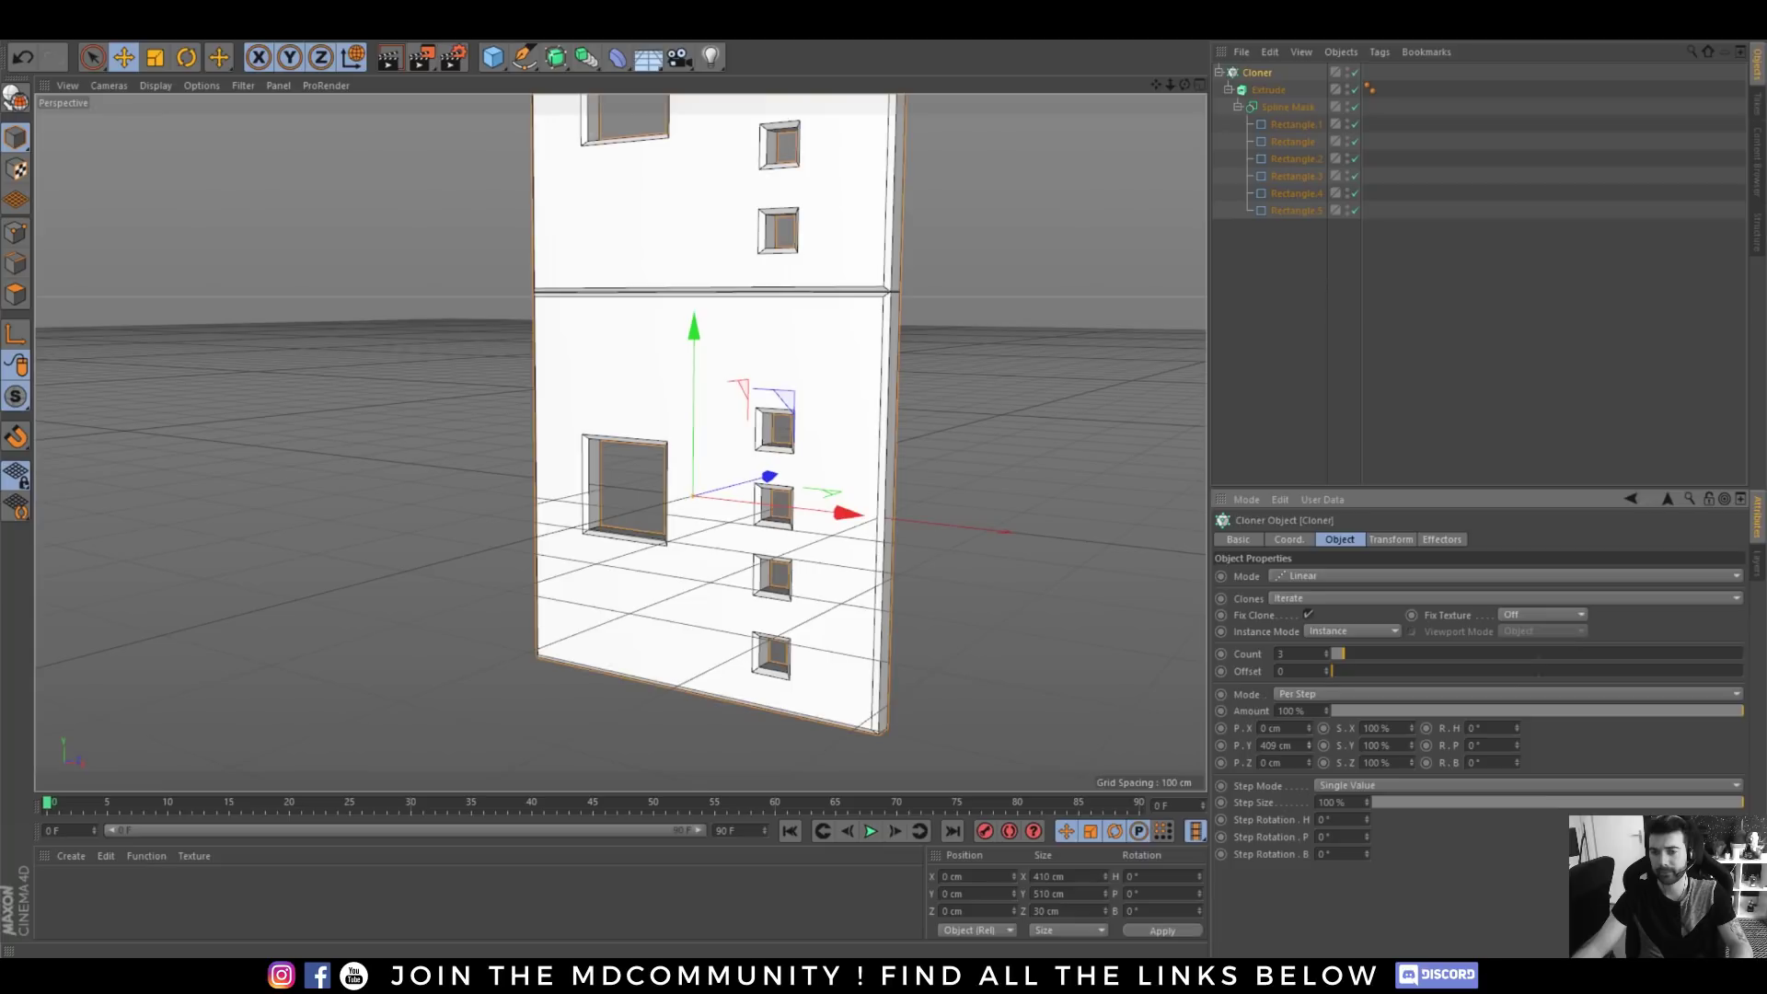
alt+middle_drag(773, 677, 685, 782)
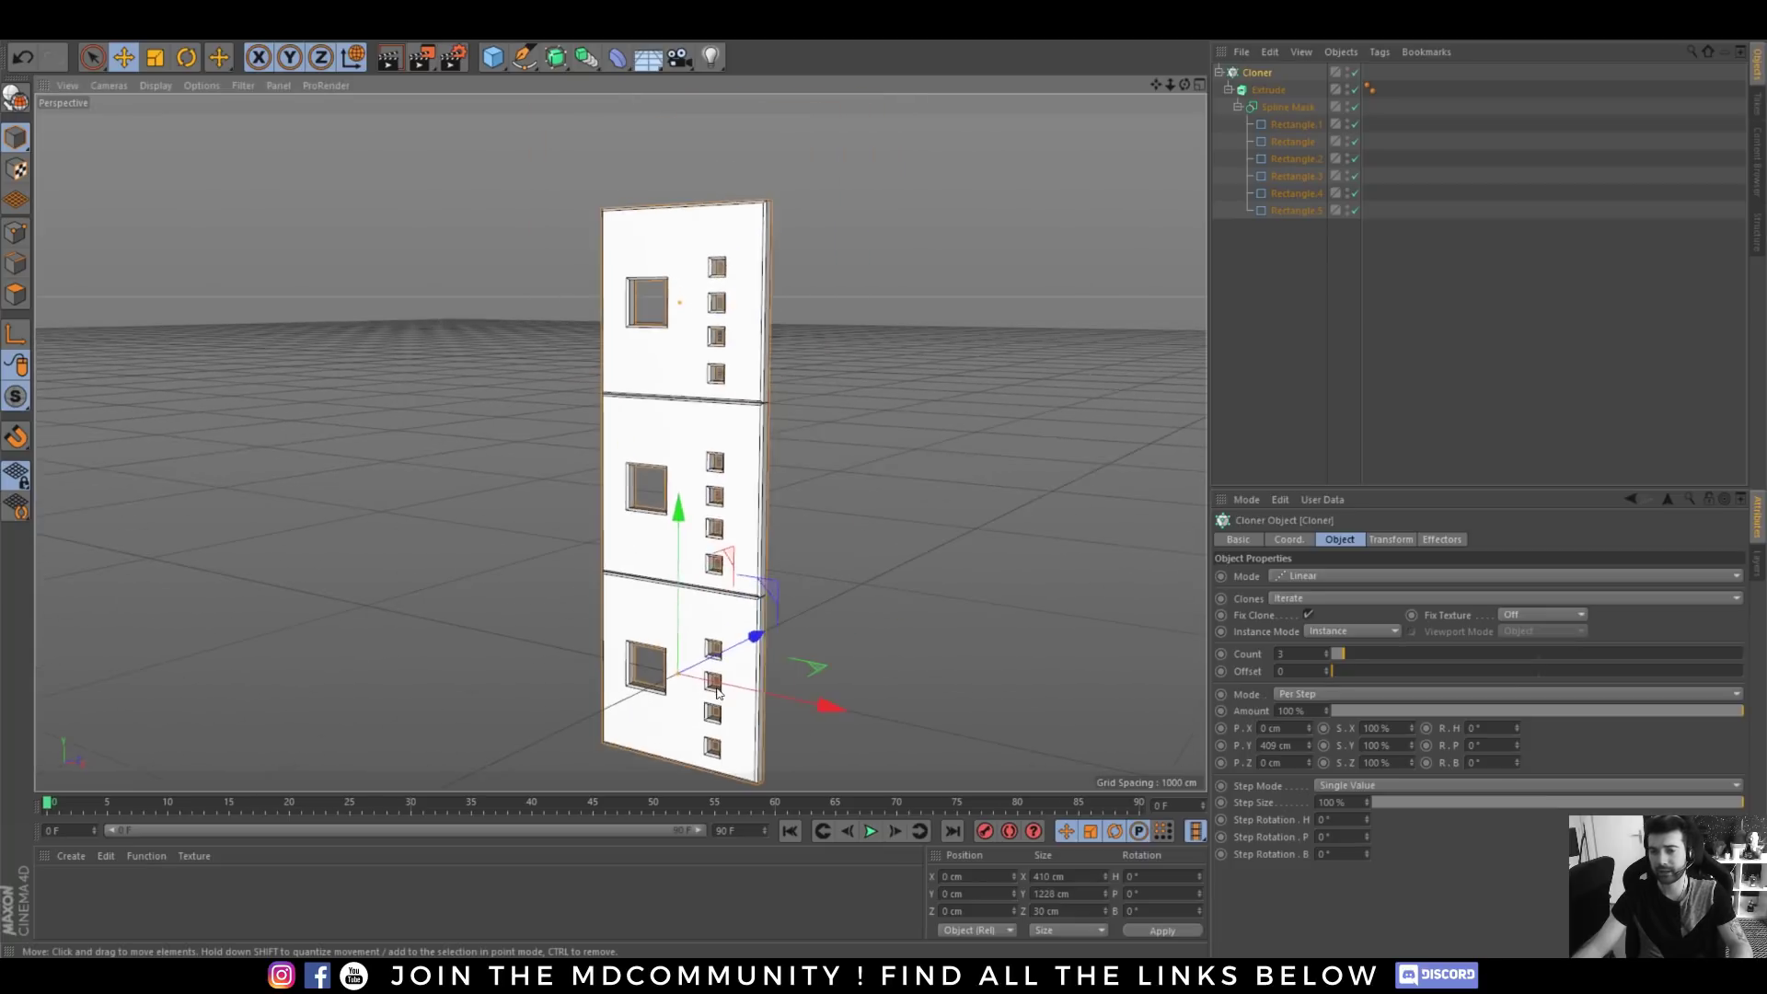
mouse_move(685, 782)
alt+mouse_down()
mouse_move(713, 713)
mouse_move(657, 579)
mouse_move(725, 746)
mouse_move(649, 704)
alt+mouse_up()
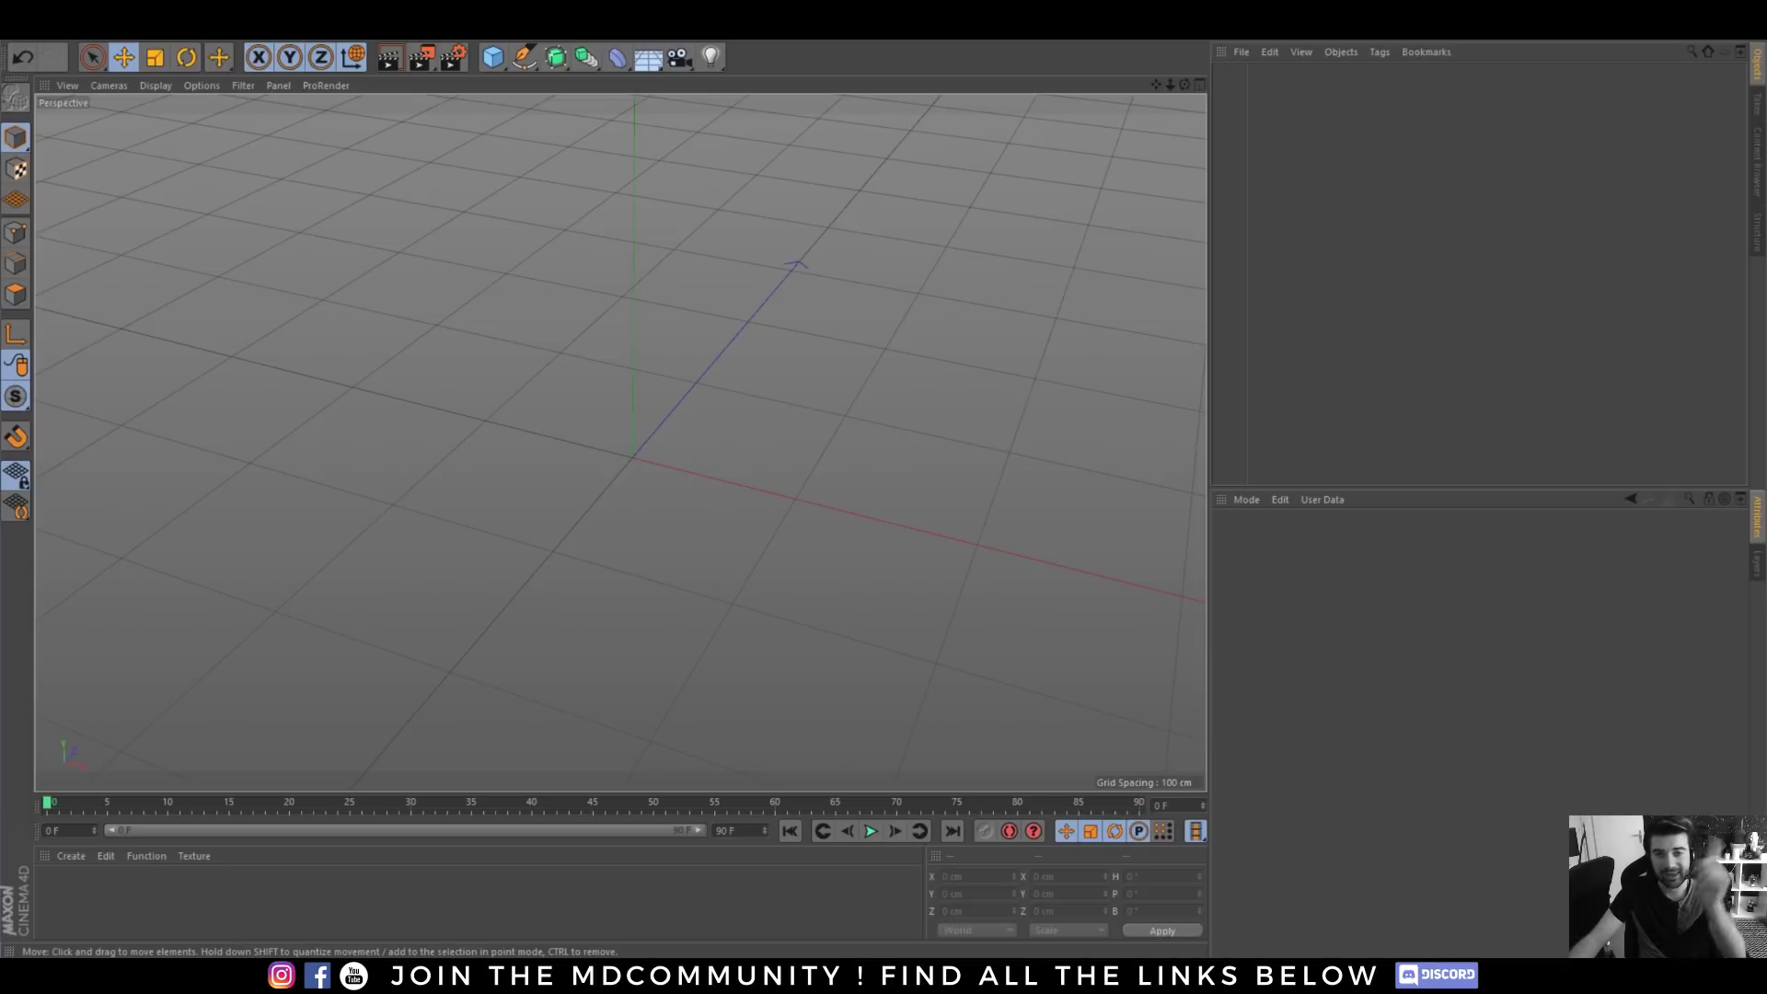
- Add a 200 cm cube and place a copy of it about 117 cm higher along the Y axis
click(497, 61)
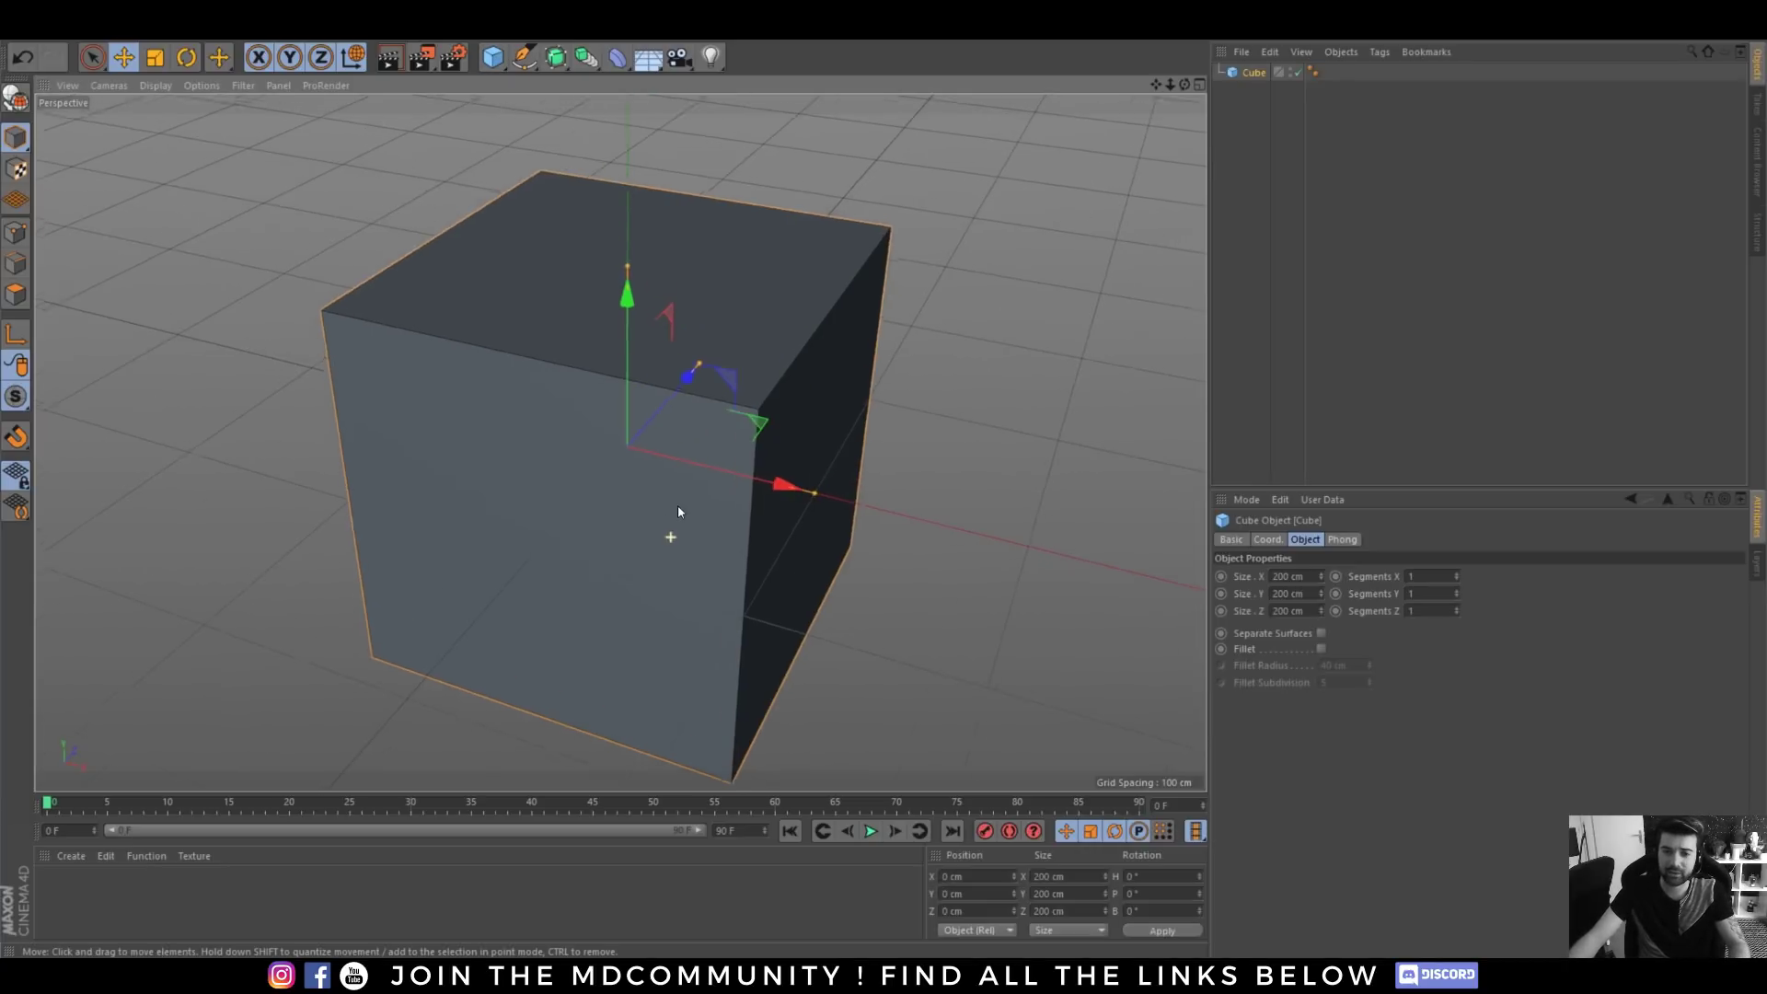
ctrl+drag(635, 381, 637, 161)
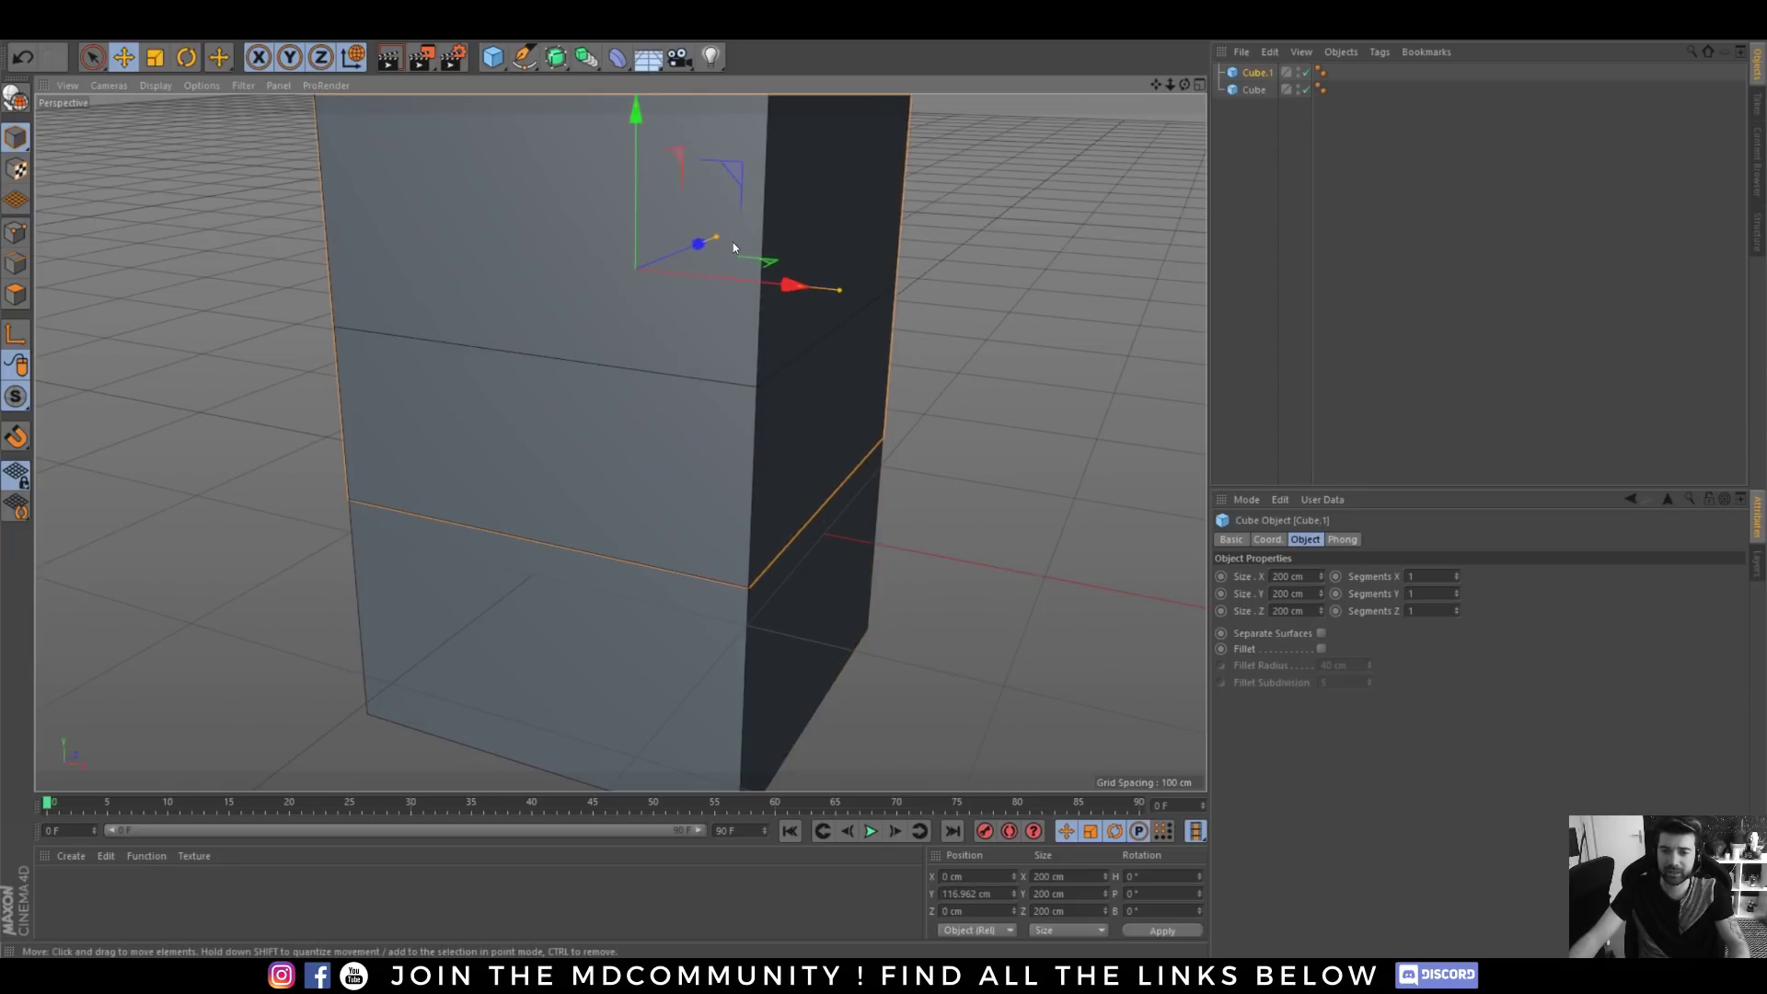
- Scale the upper cube down to 100 cm and move it over the large cube's edge to about X 92.5 and Y 104.6 cm
scroll(715, 313, down, 3)
alt+middle_drag(730, 370, 648, 430)
key(t)
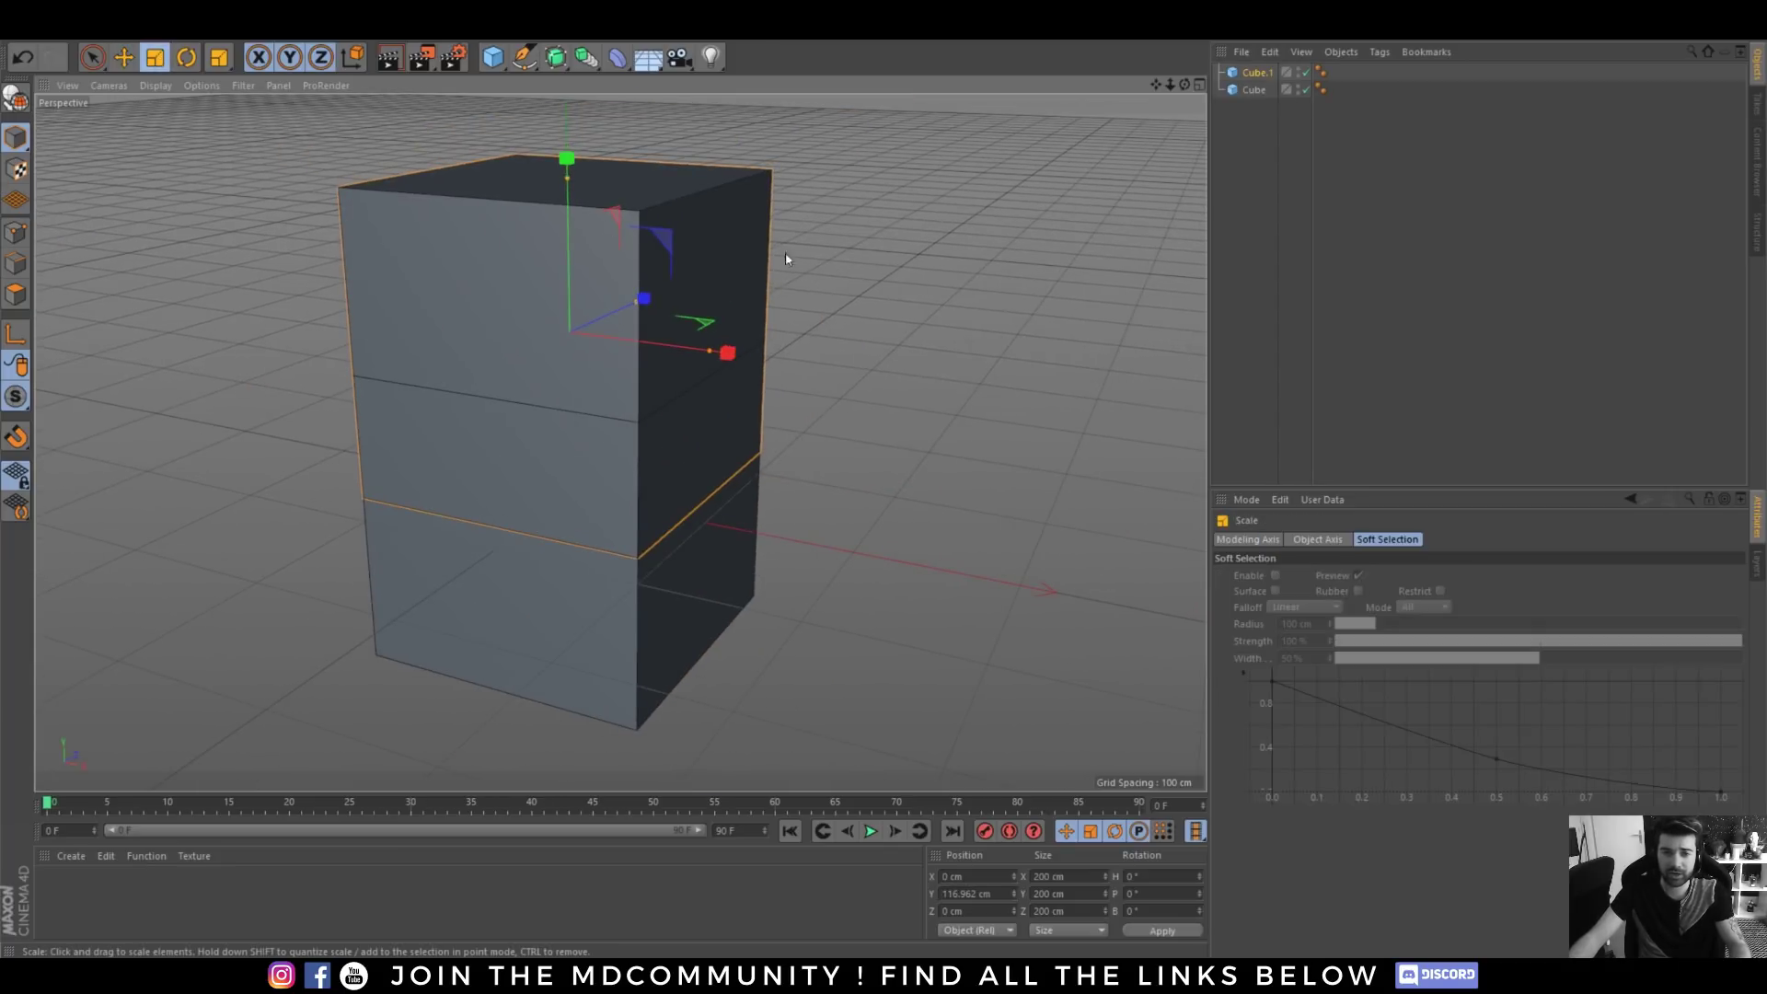
drag(648, 435, 546, 385)
key(e)
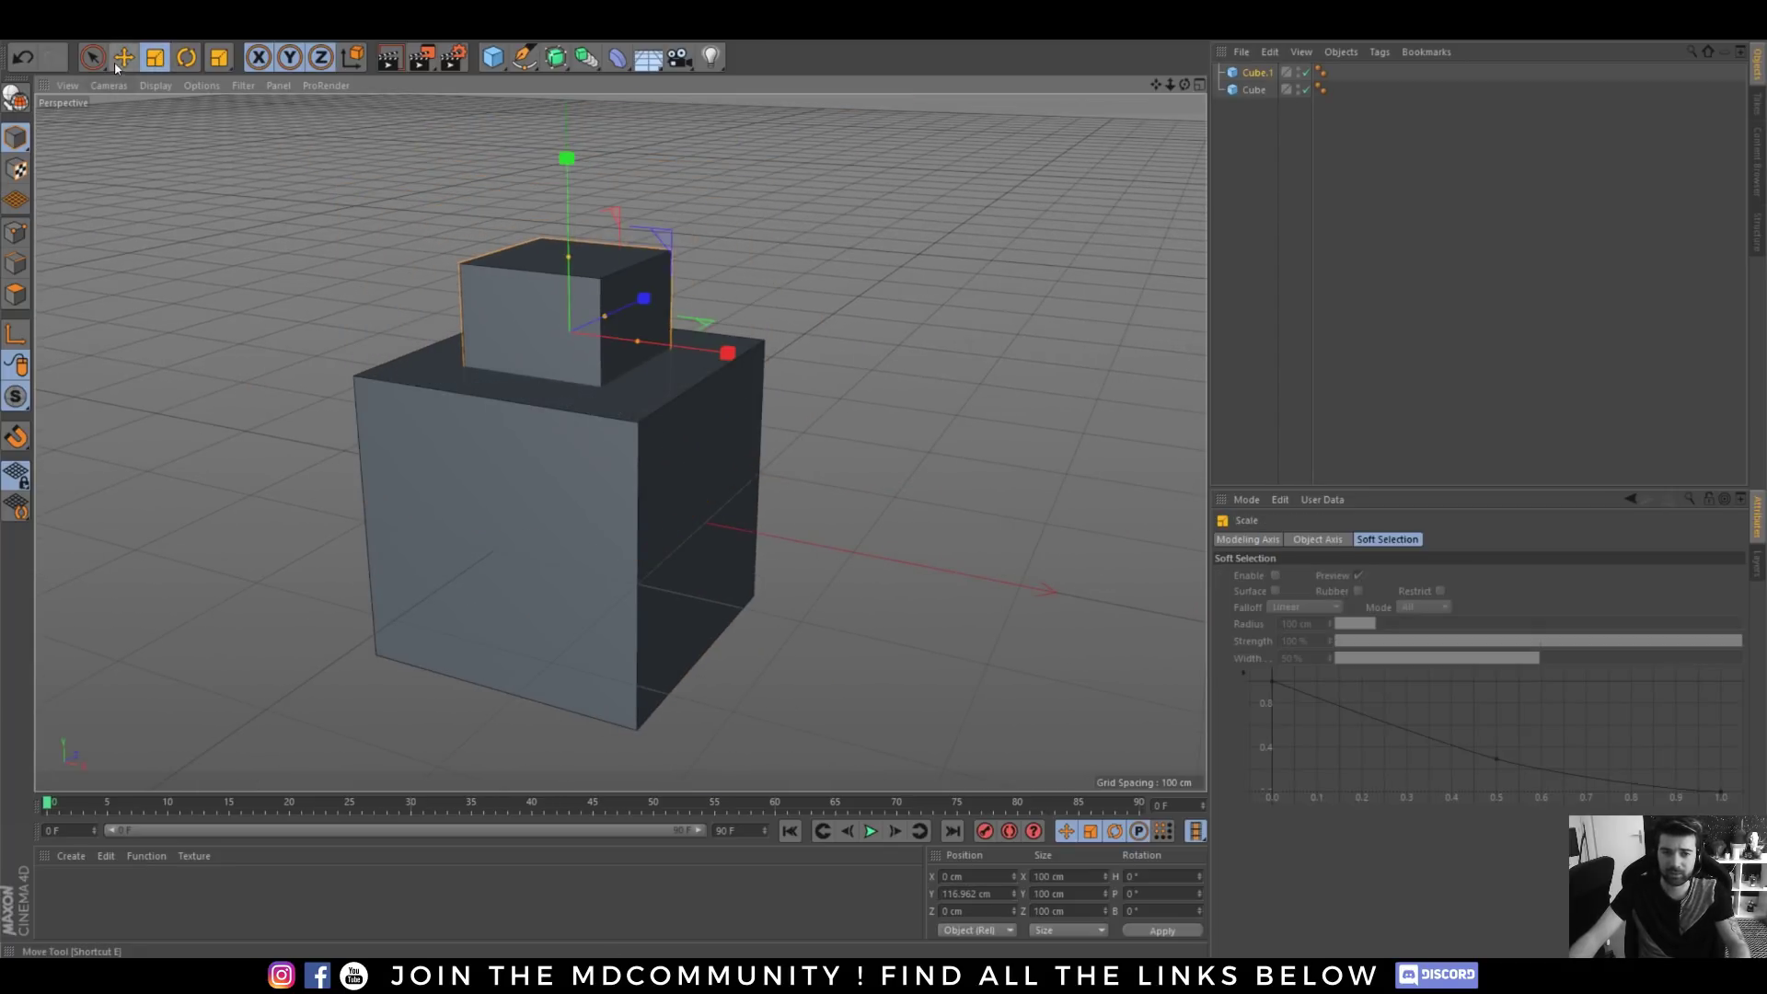
drag(710, 354, 843, 363)
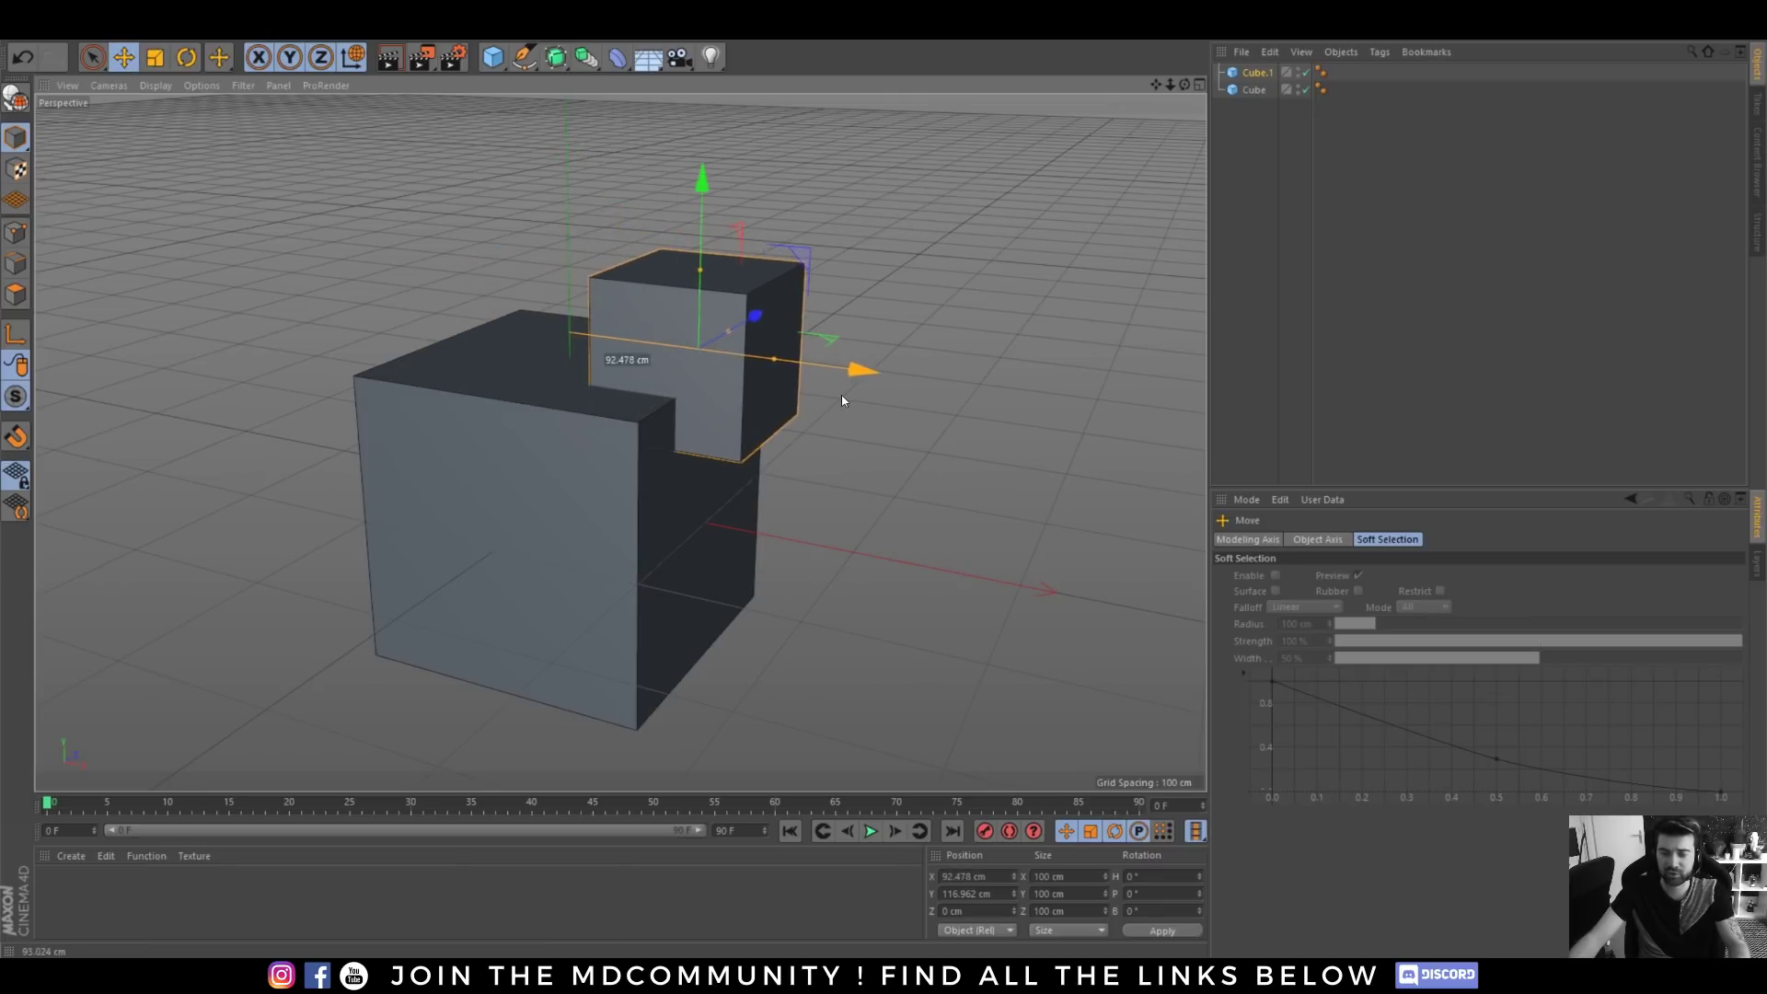
drag(703, 203, 703, 221)
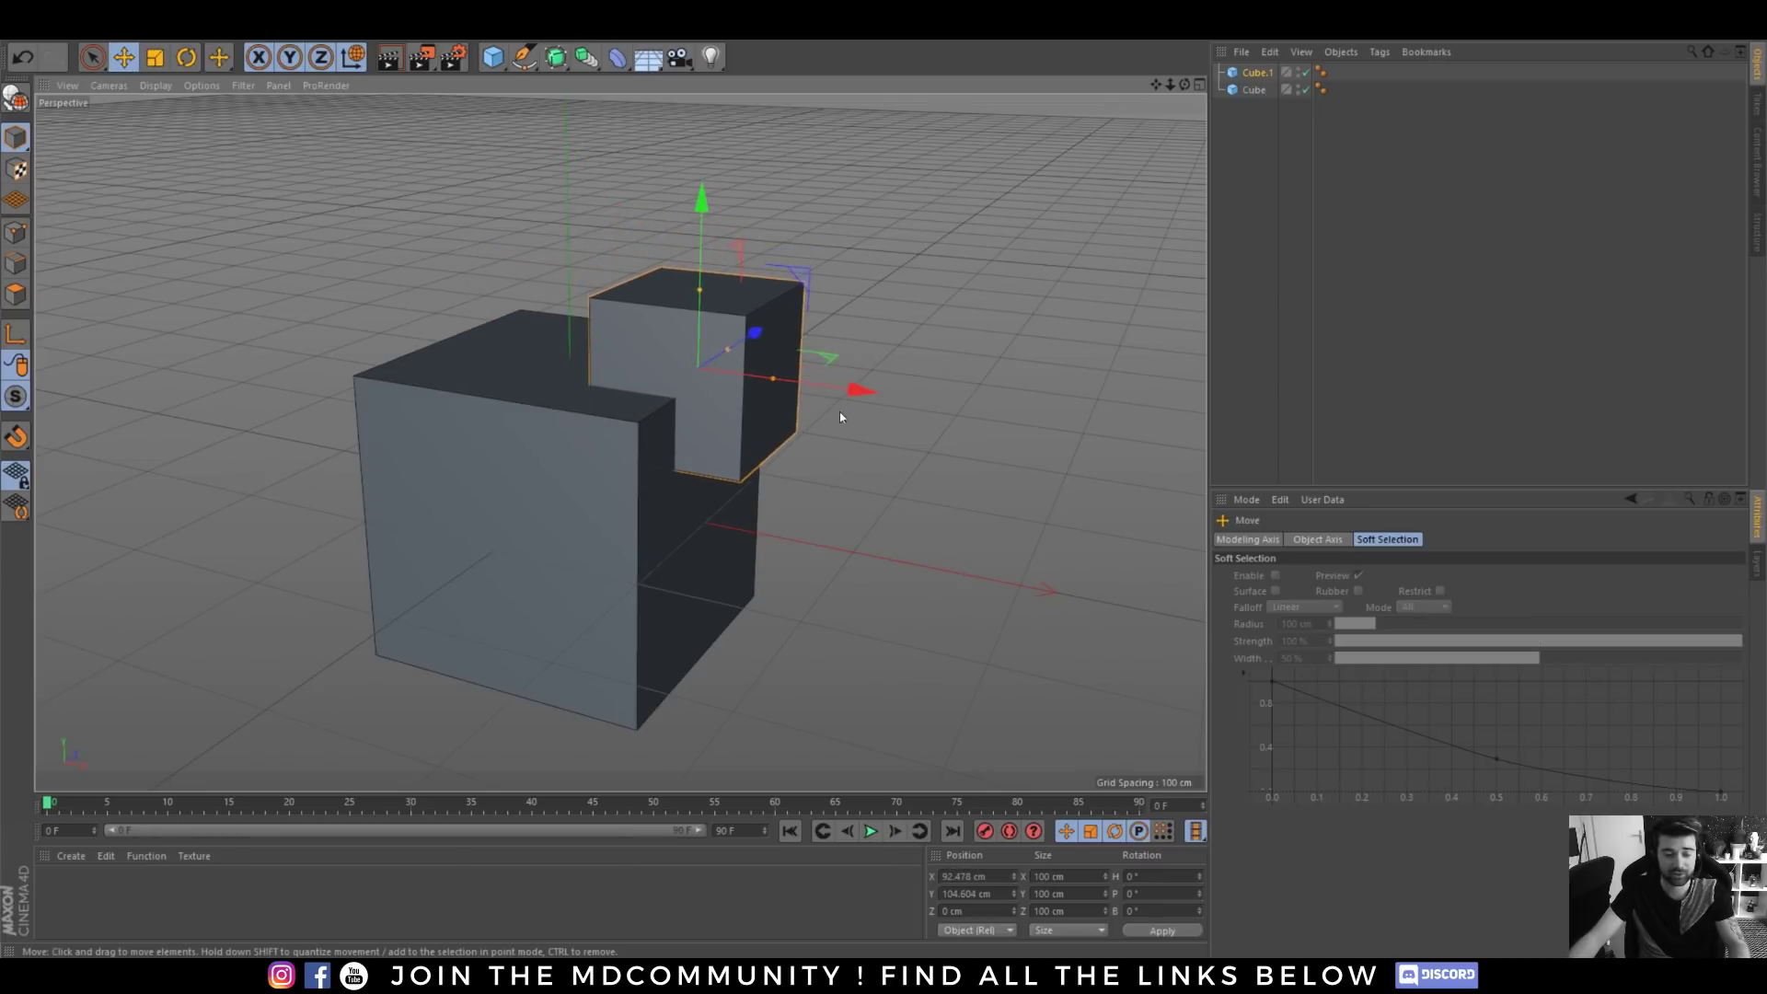
- Add a Boole object and subtract the 100 cm cube from the large cube
alt+drag(639, 446, 1206, 224)
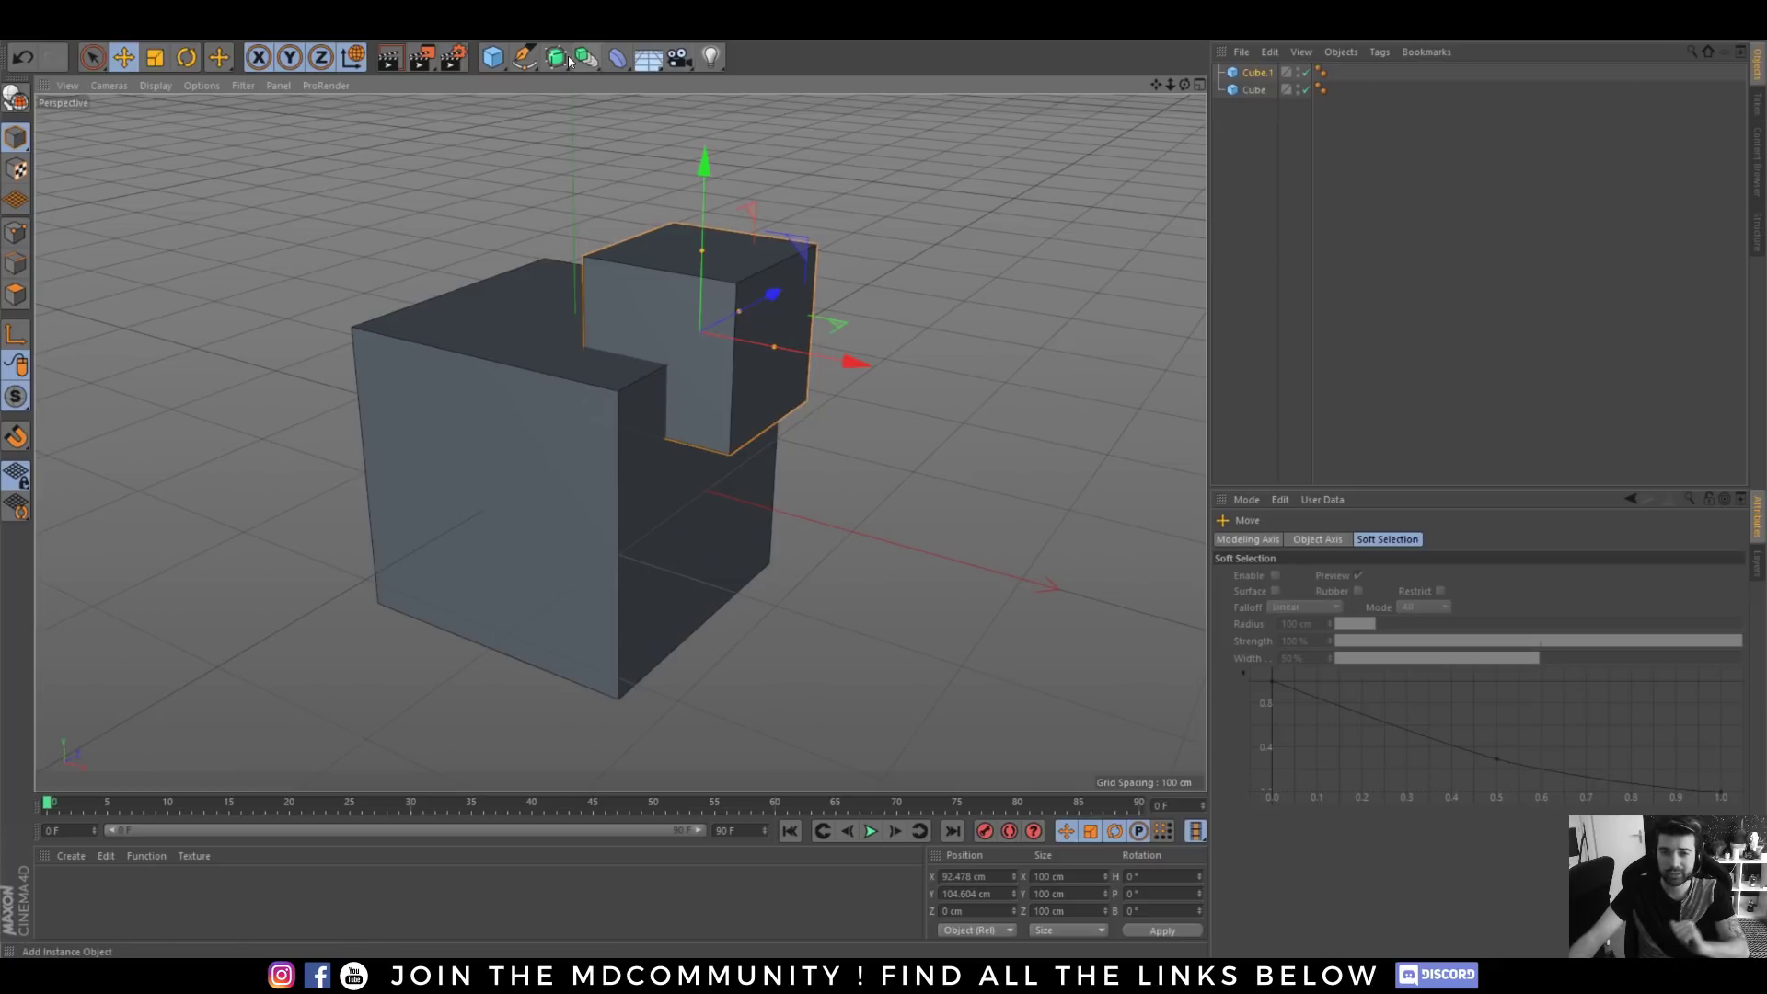
drag(588, 60, 917, 83)
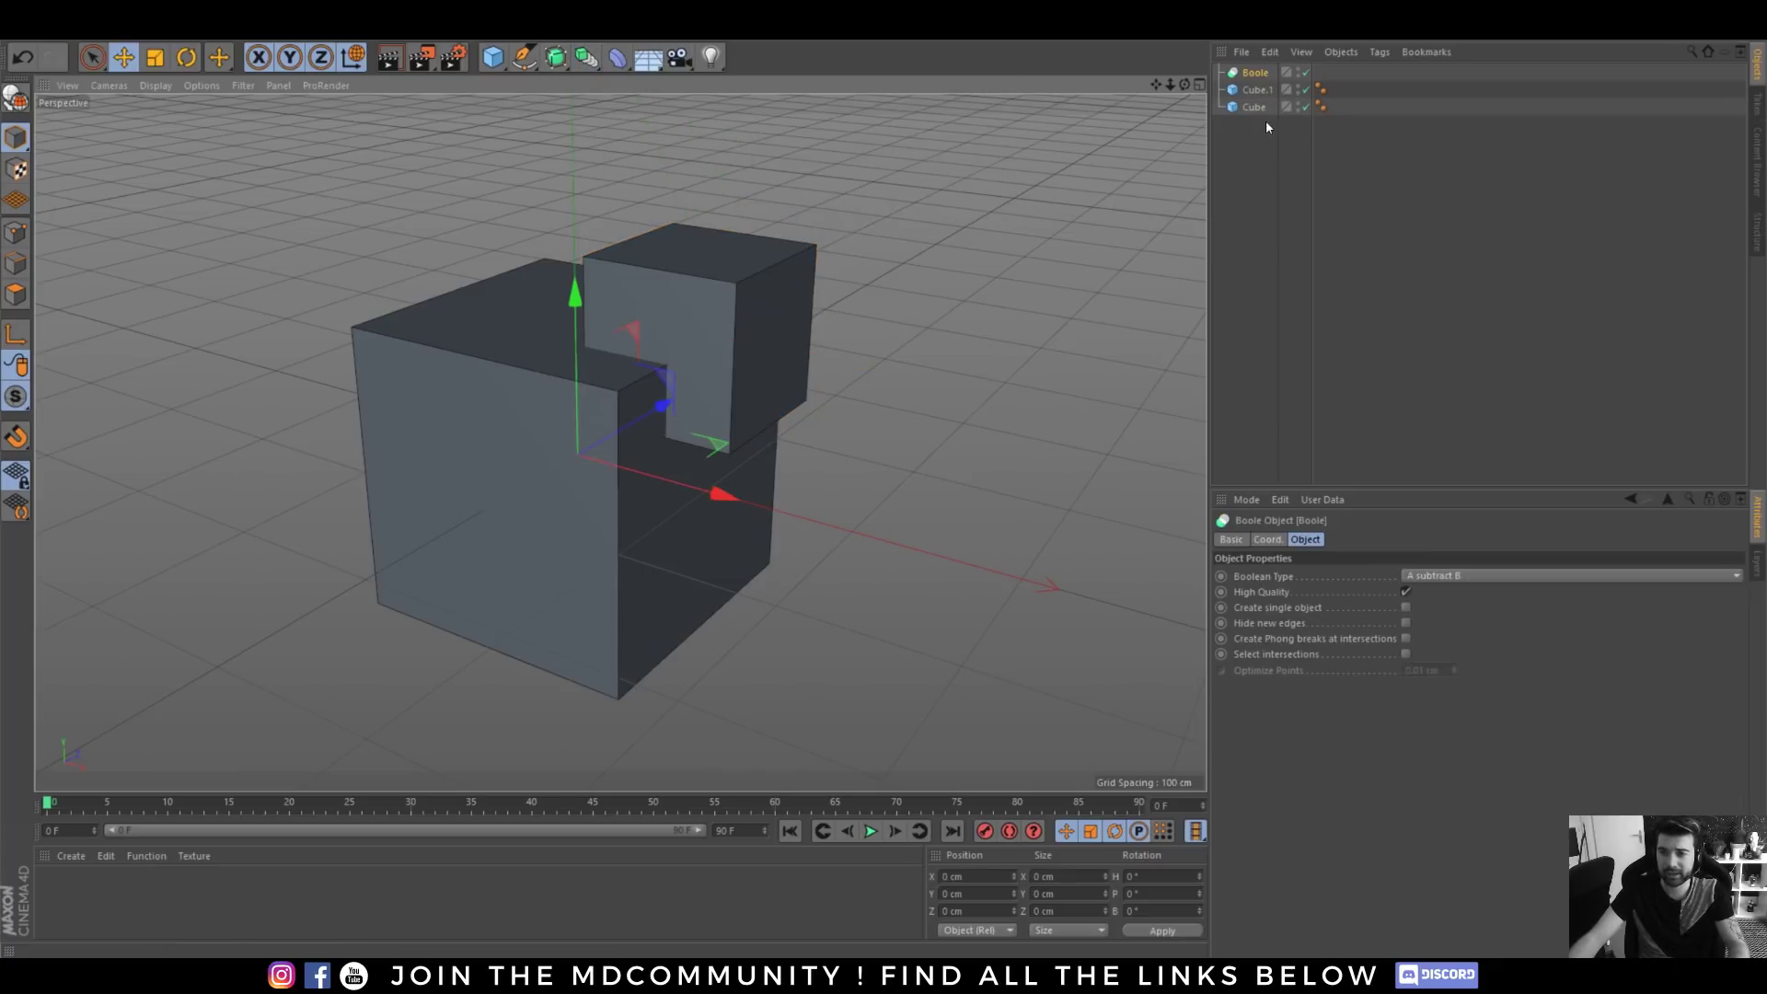
mouse_move(1253, 107)
mouse_down()
mouse_move(1255, 74)
mouse_move(1261, 104)
mouse_up()
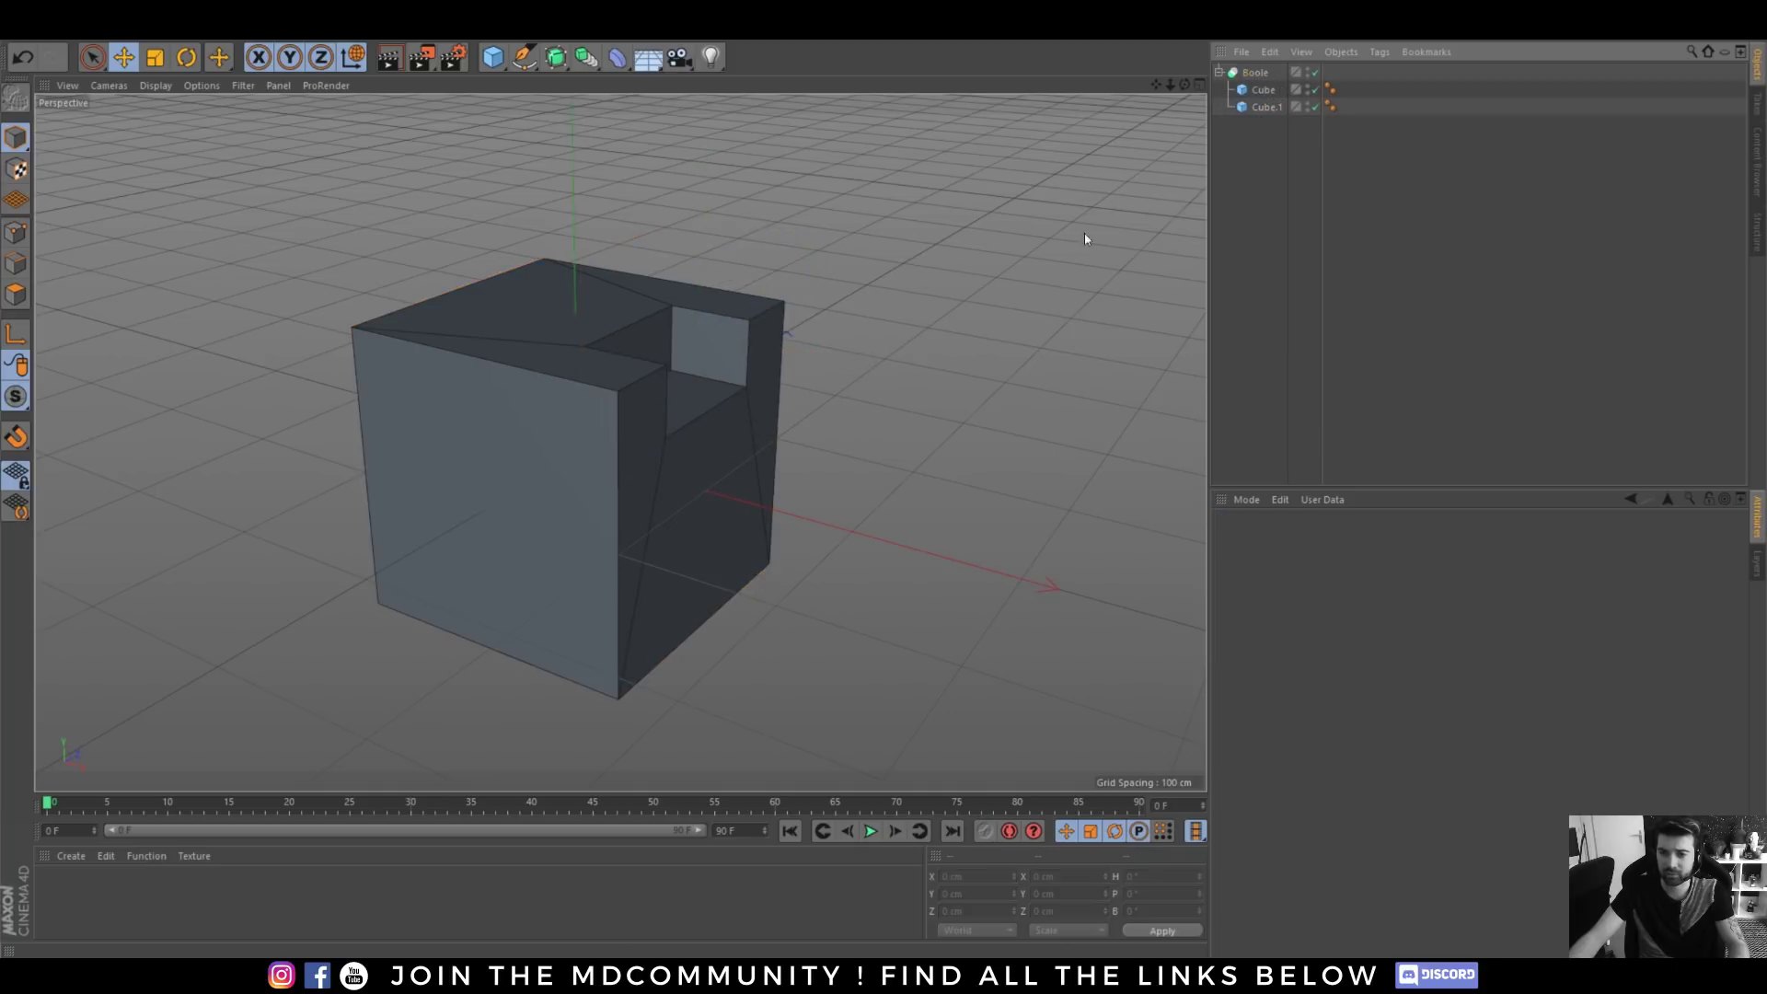
- Shade the viewport without edge lines and lower the Boole's cutting cube to about Y 82.7 cm
click(1267, 109)
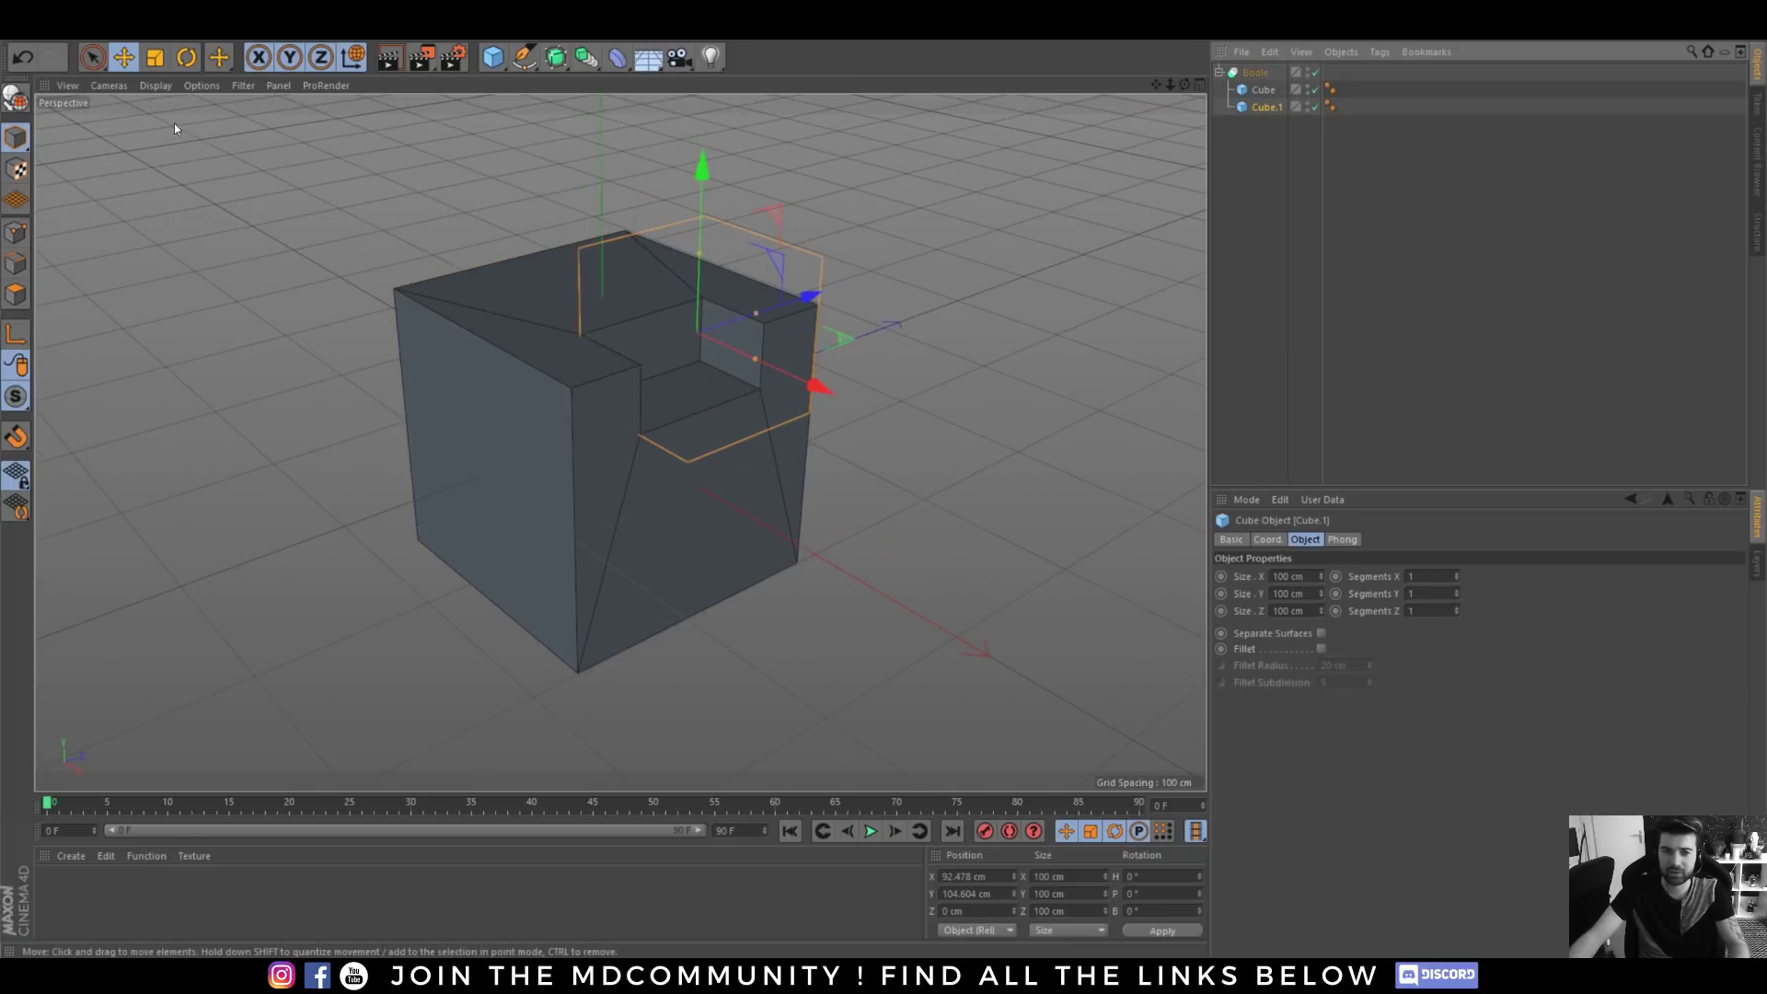
click(155, 85)
click(184, 118)
drag(690, 160, 642, 281)
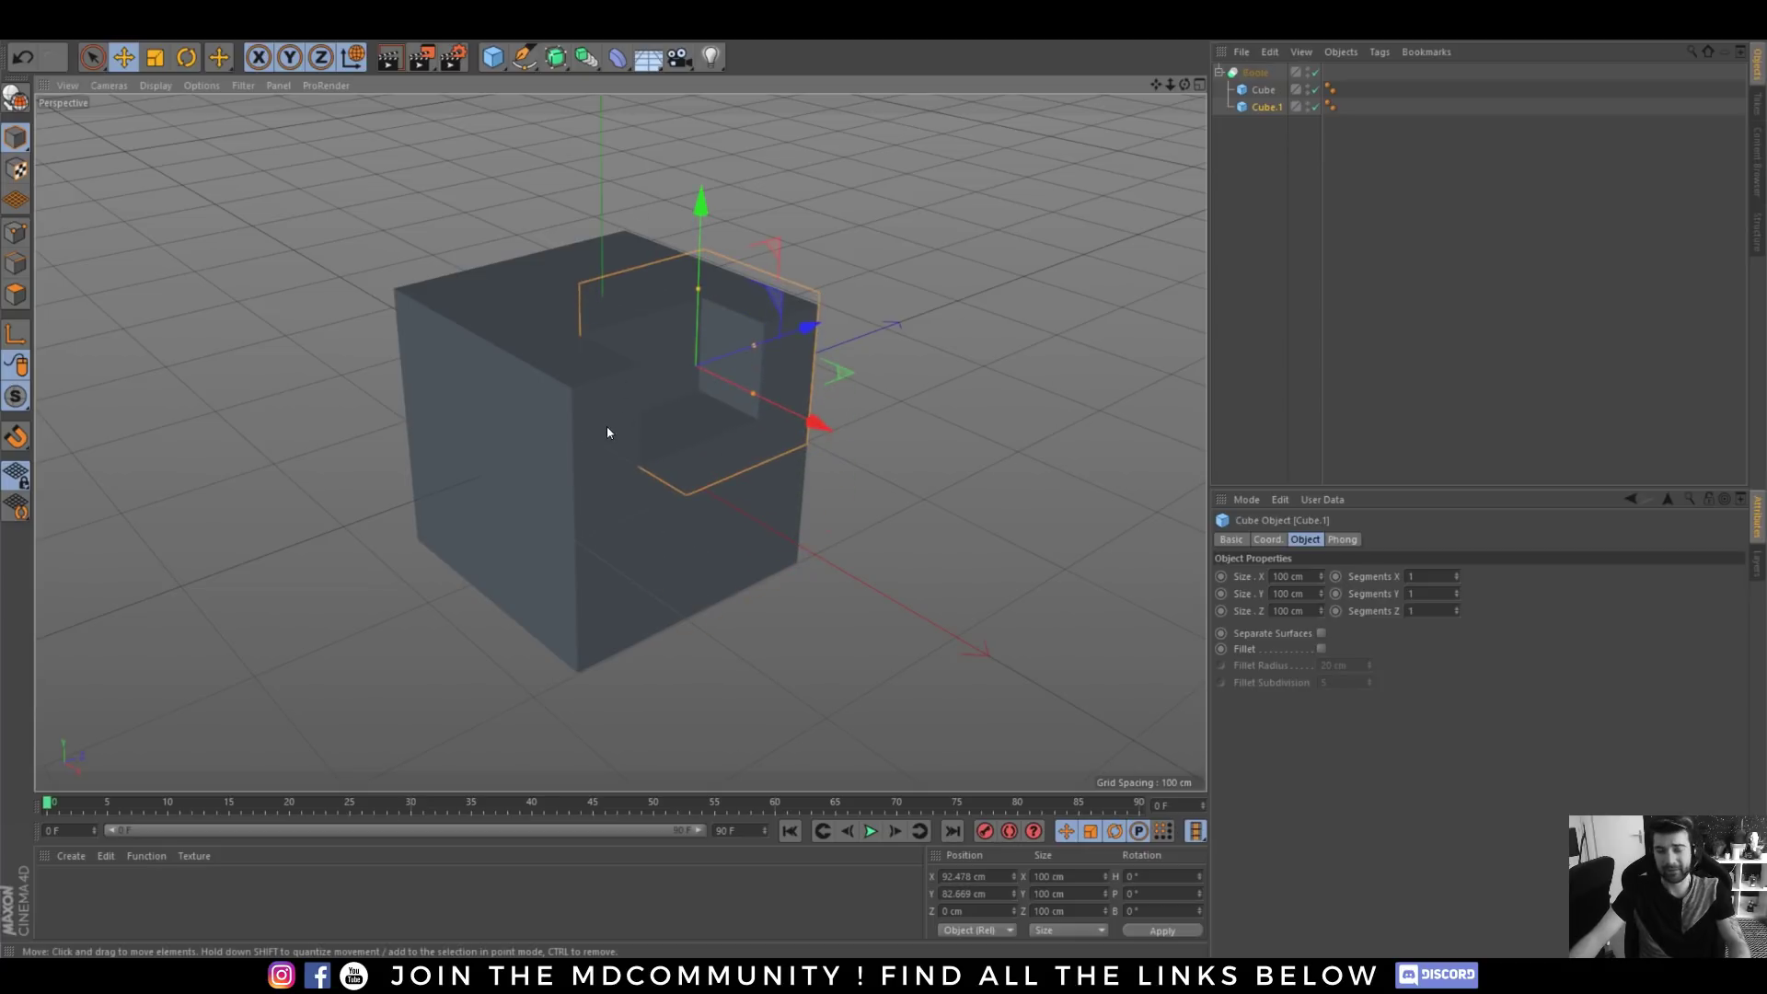
alt+drag(607, 426, 664, 420)
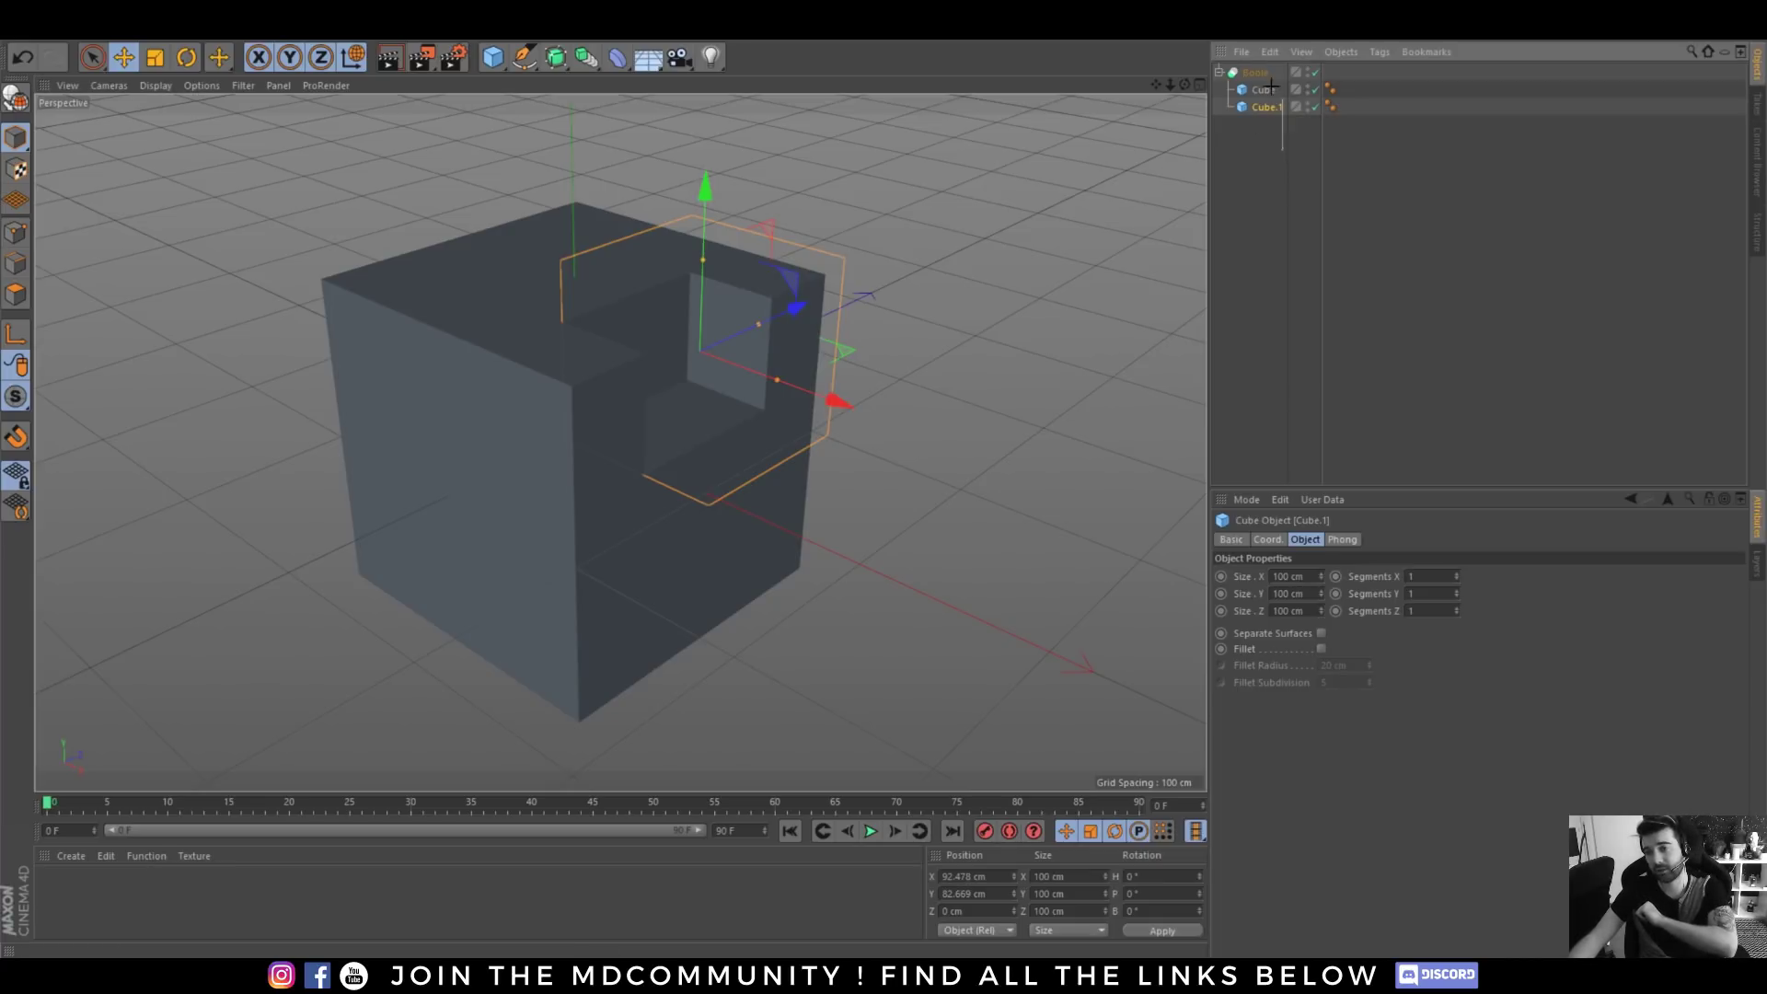
- Delete all objects from the scene and add a MeshBoolean v1.6 object
key(ctrl+a)
key(Delete)
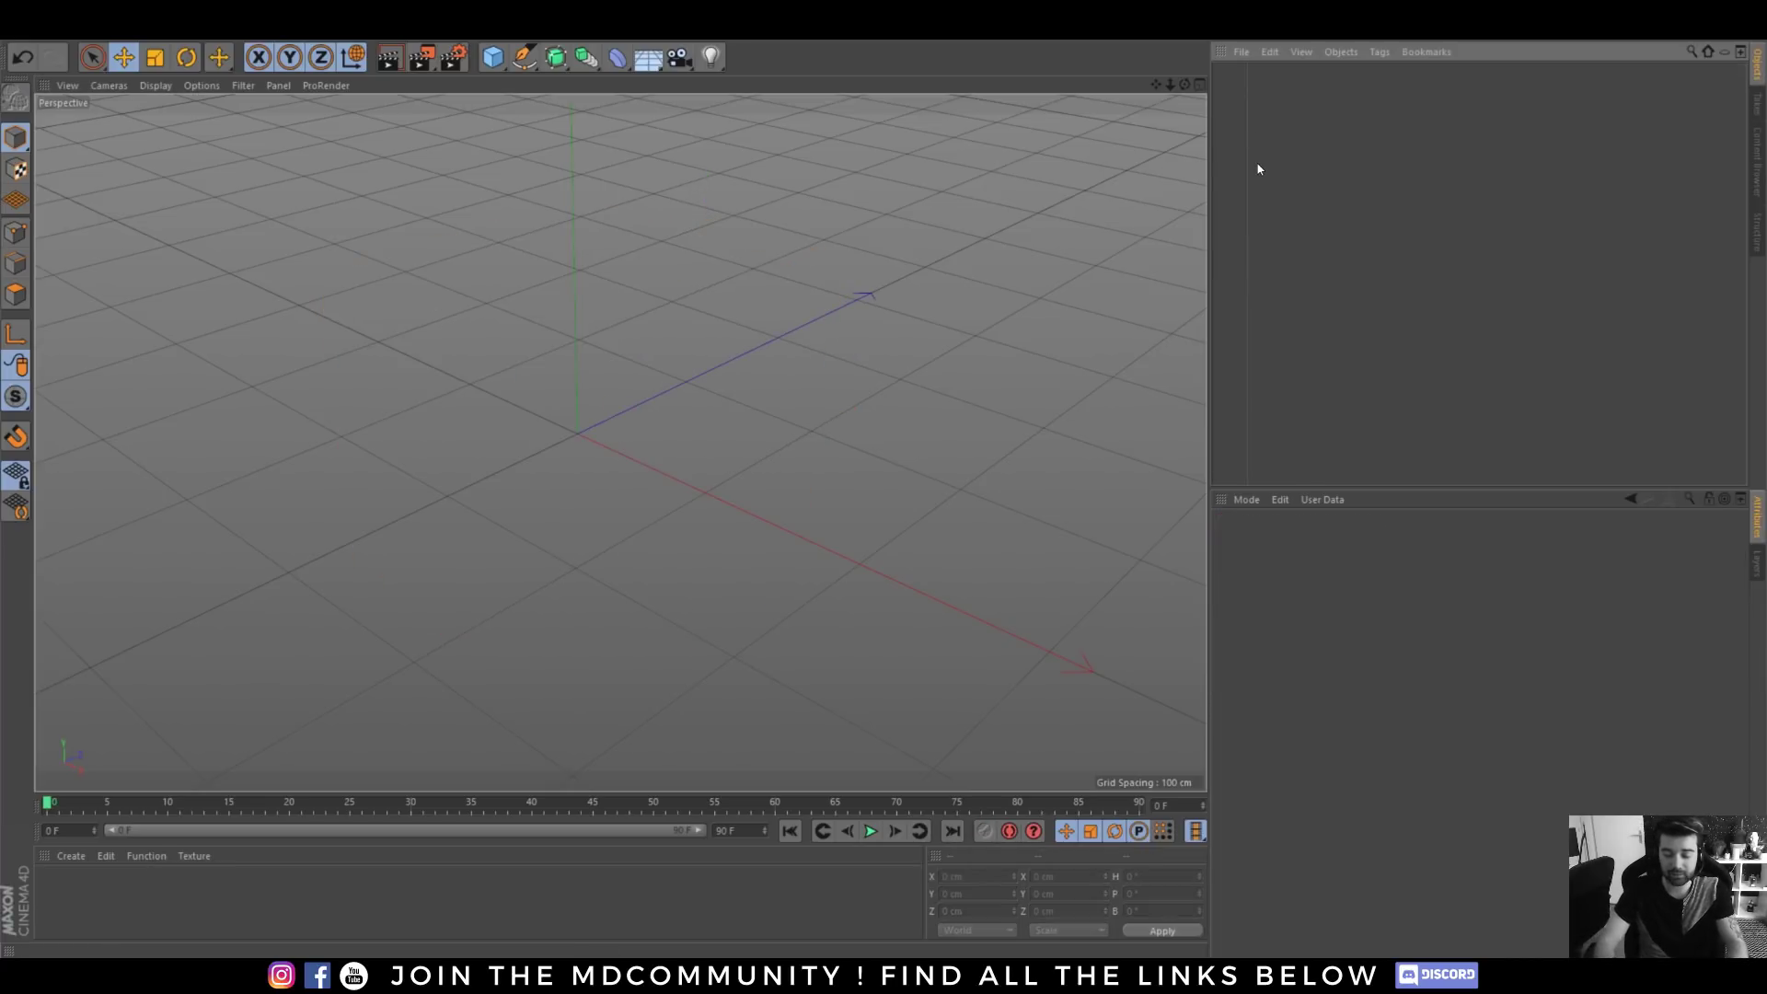
key(shift+c)
text(mesh)
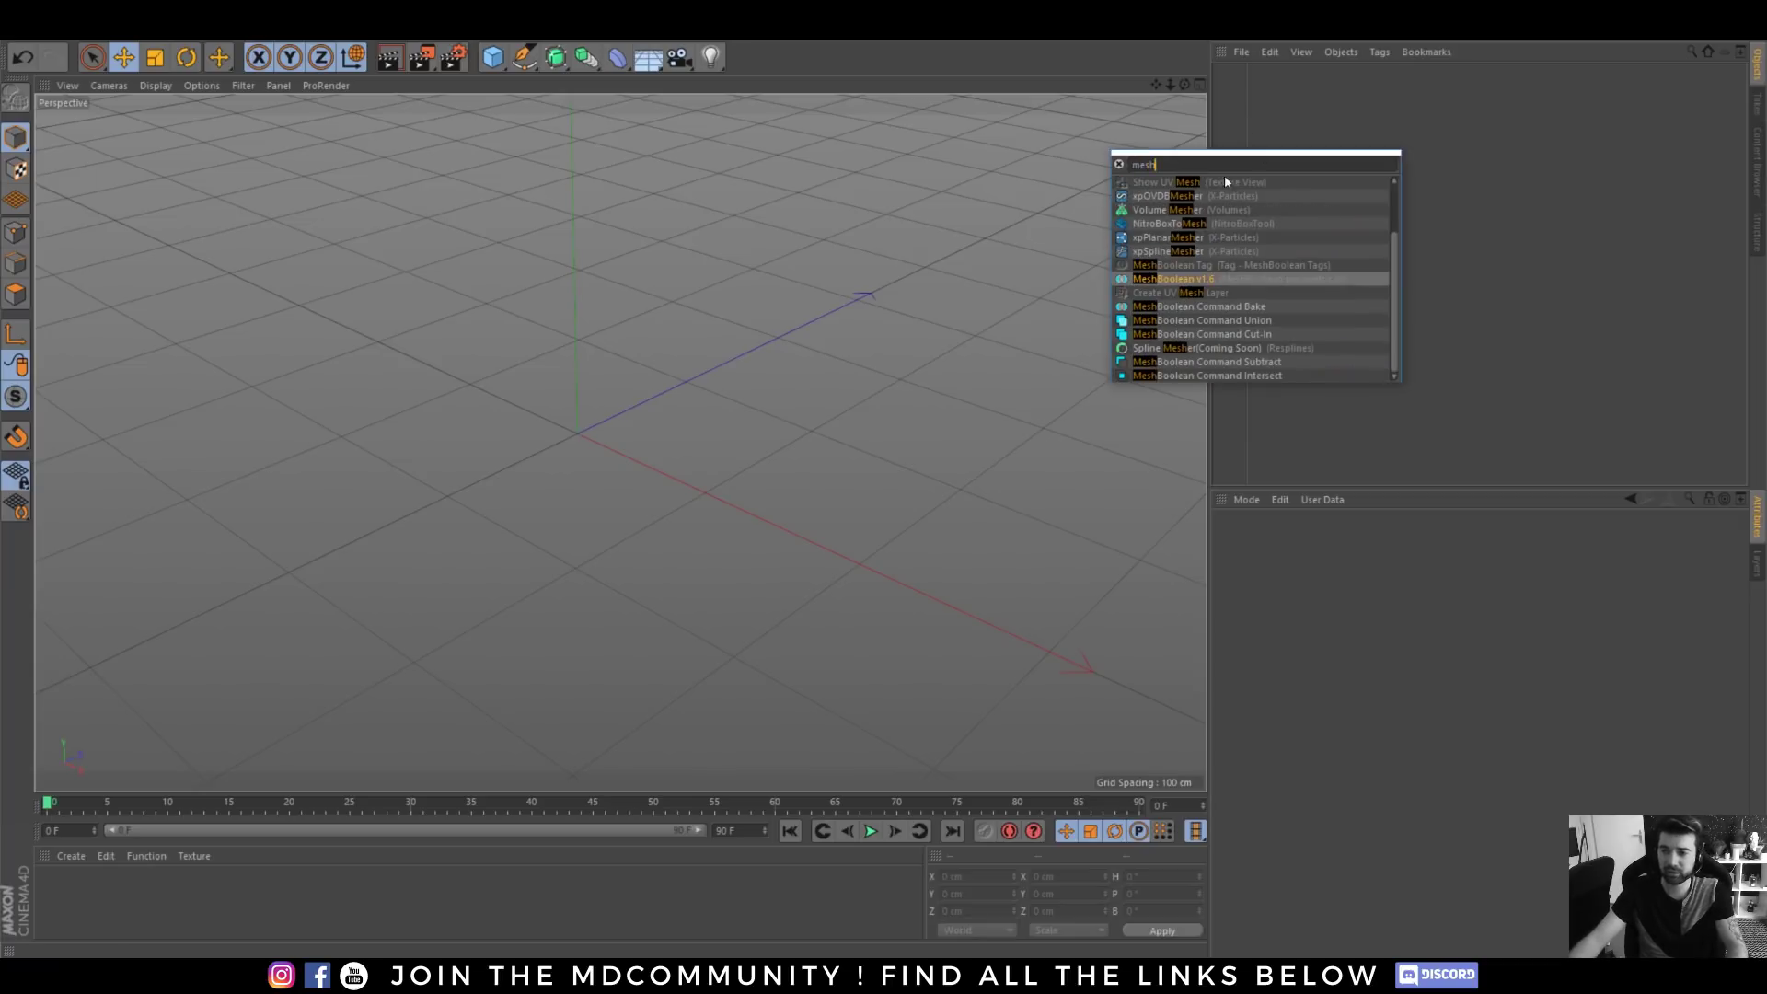
click(1187, 280)
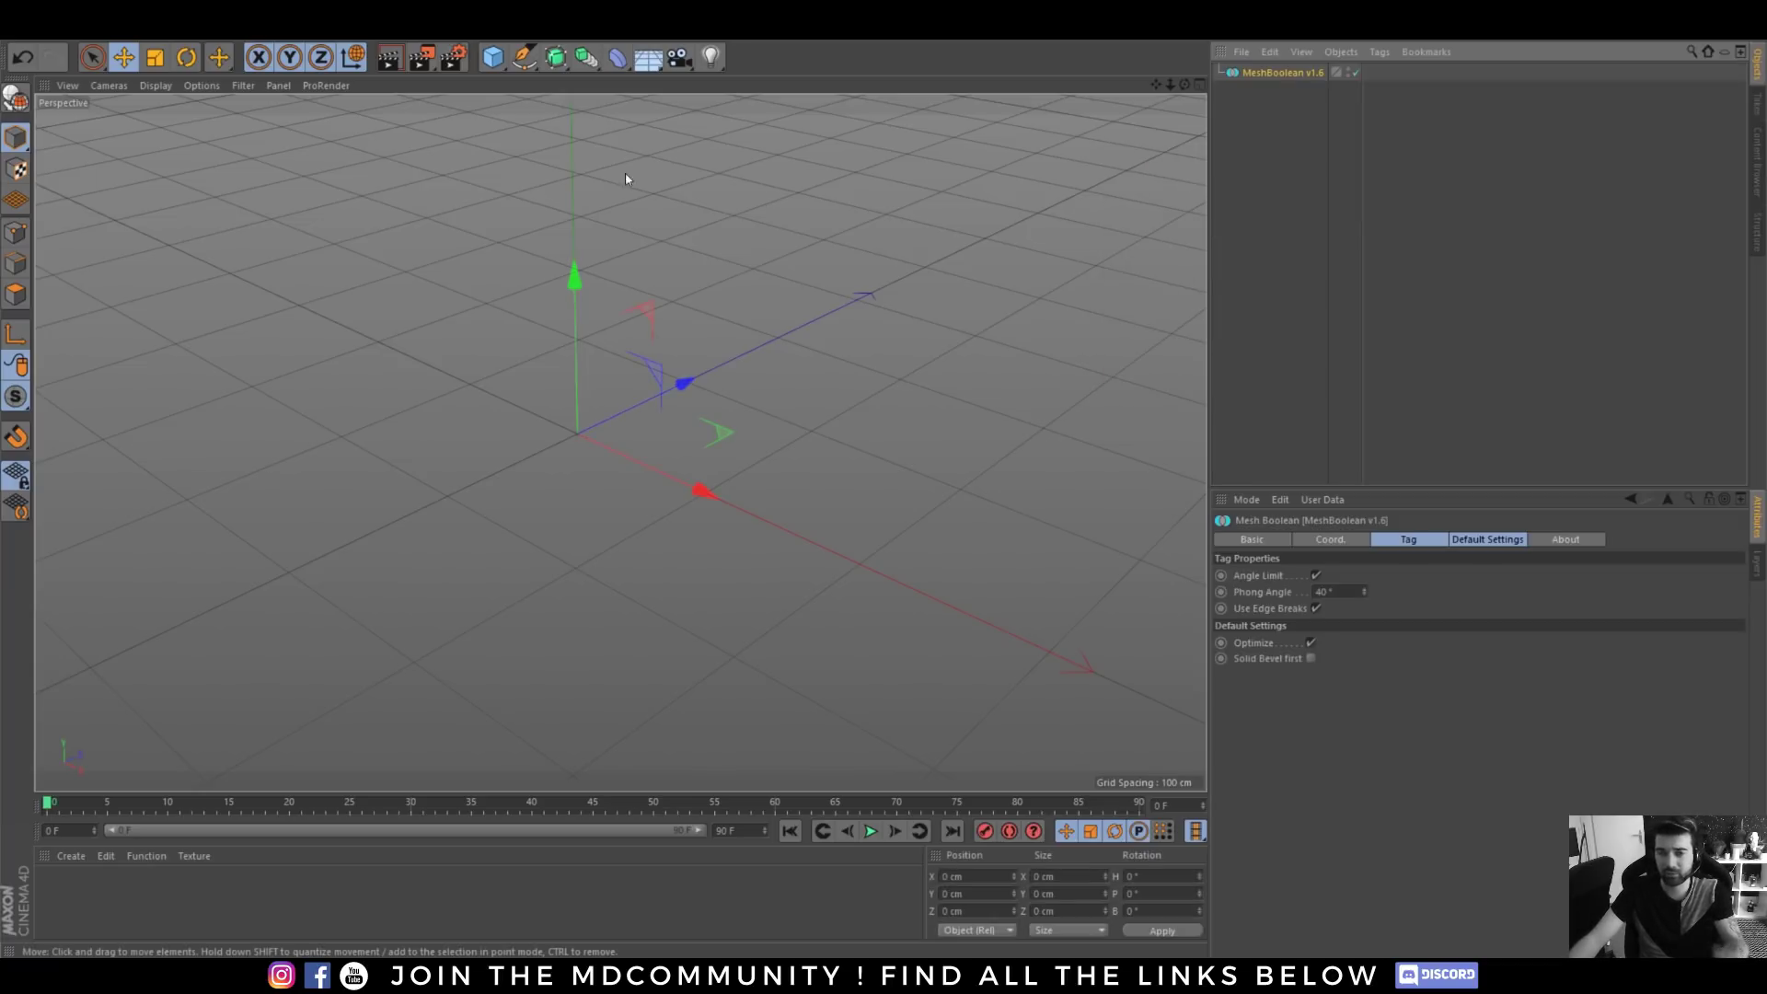
- Add a 200 cm cube and place a copy about 141 cm higher, scaled down to 80 cm
click(492, 57)
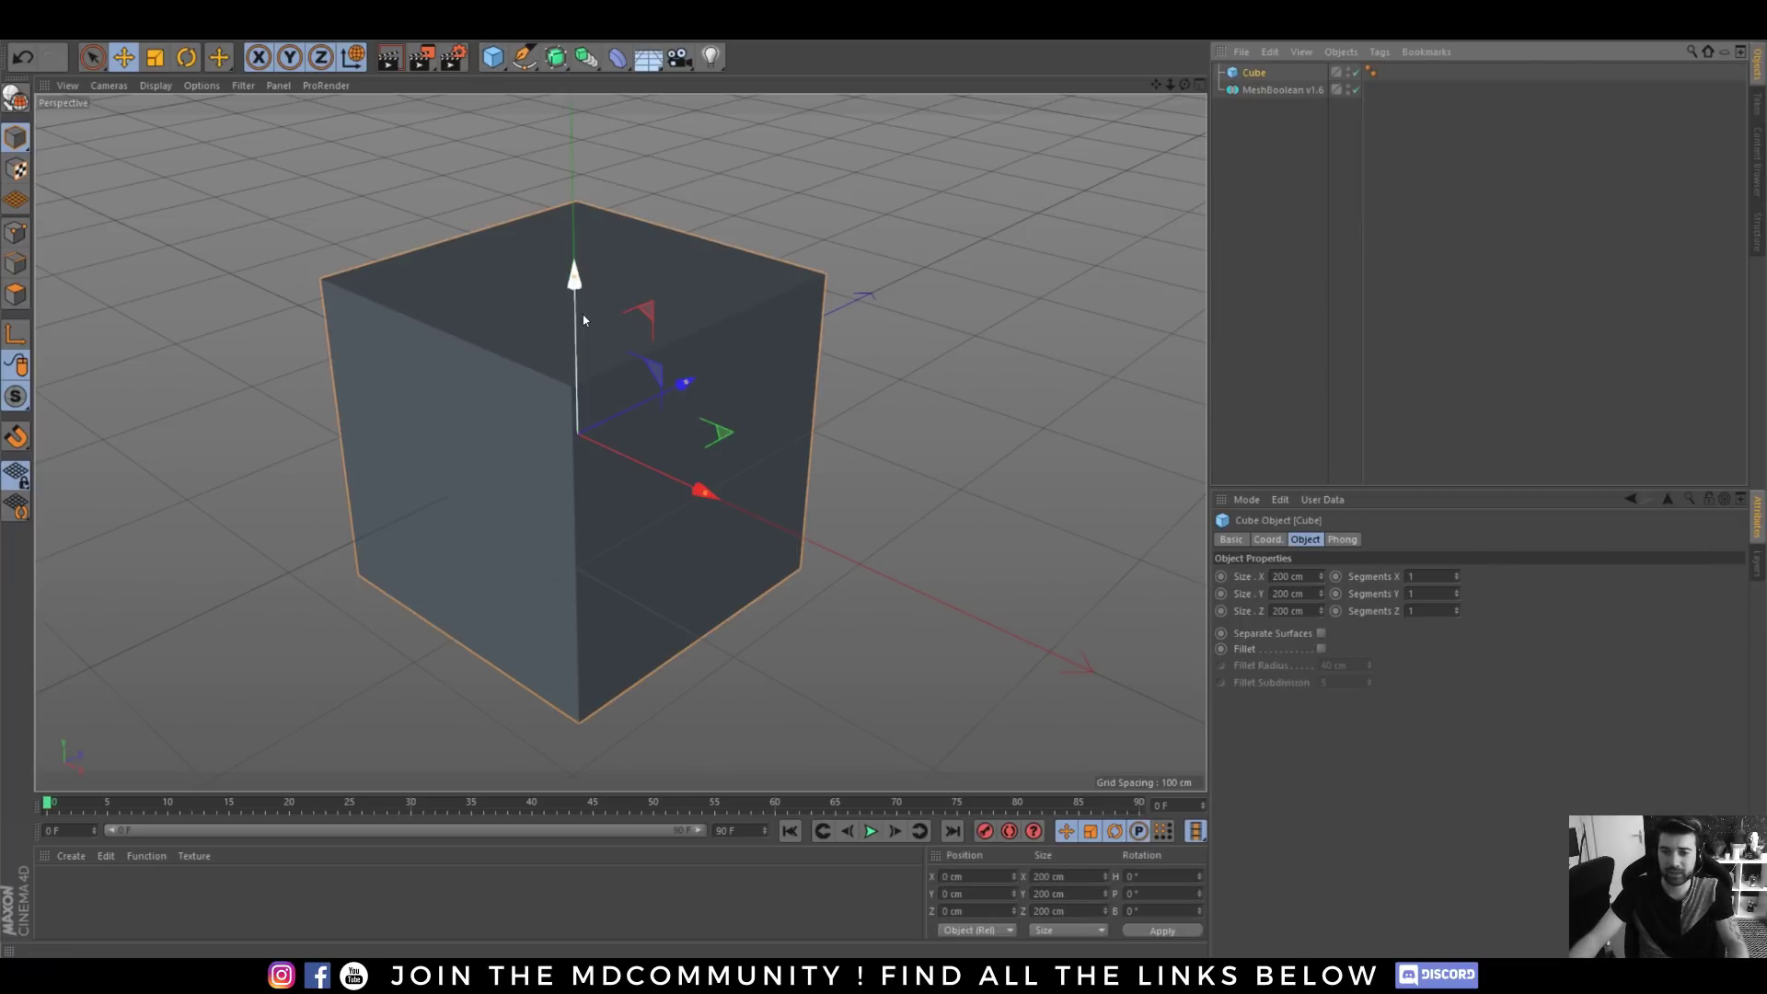
drag(579, 316, 578, 86)
click(156, 58)
shift+drag(719, 258, 410, 383)
click(123, 57)
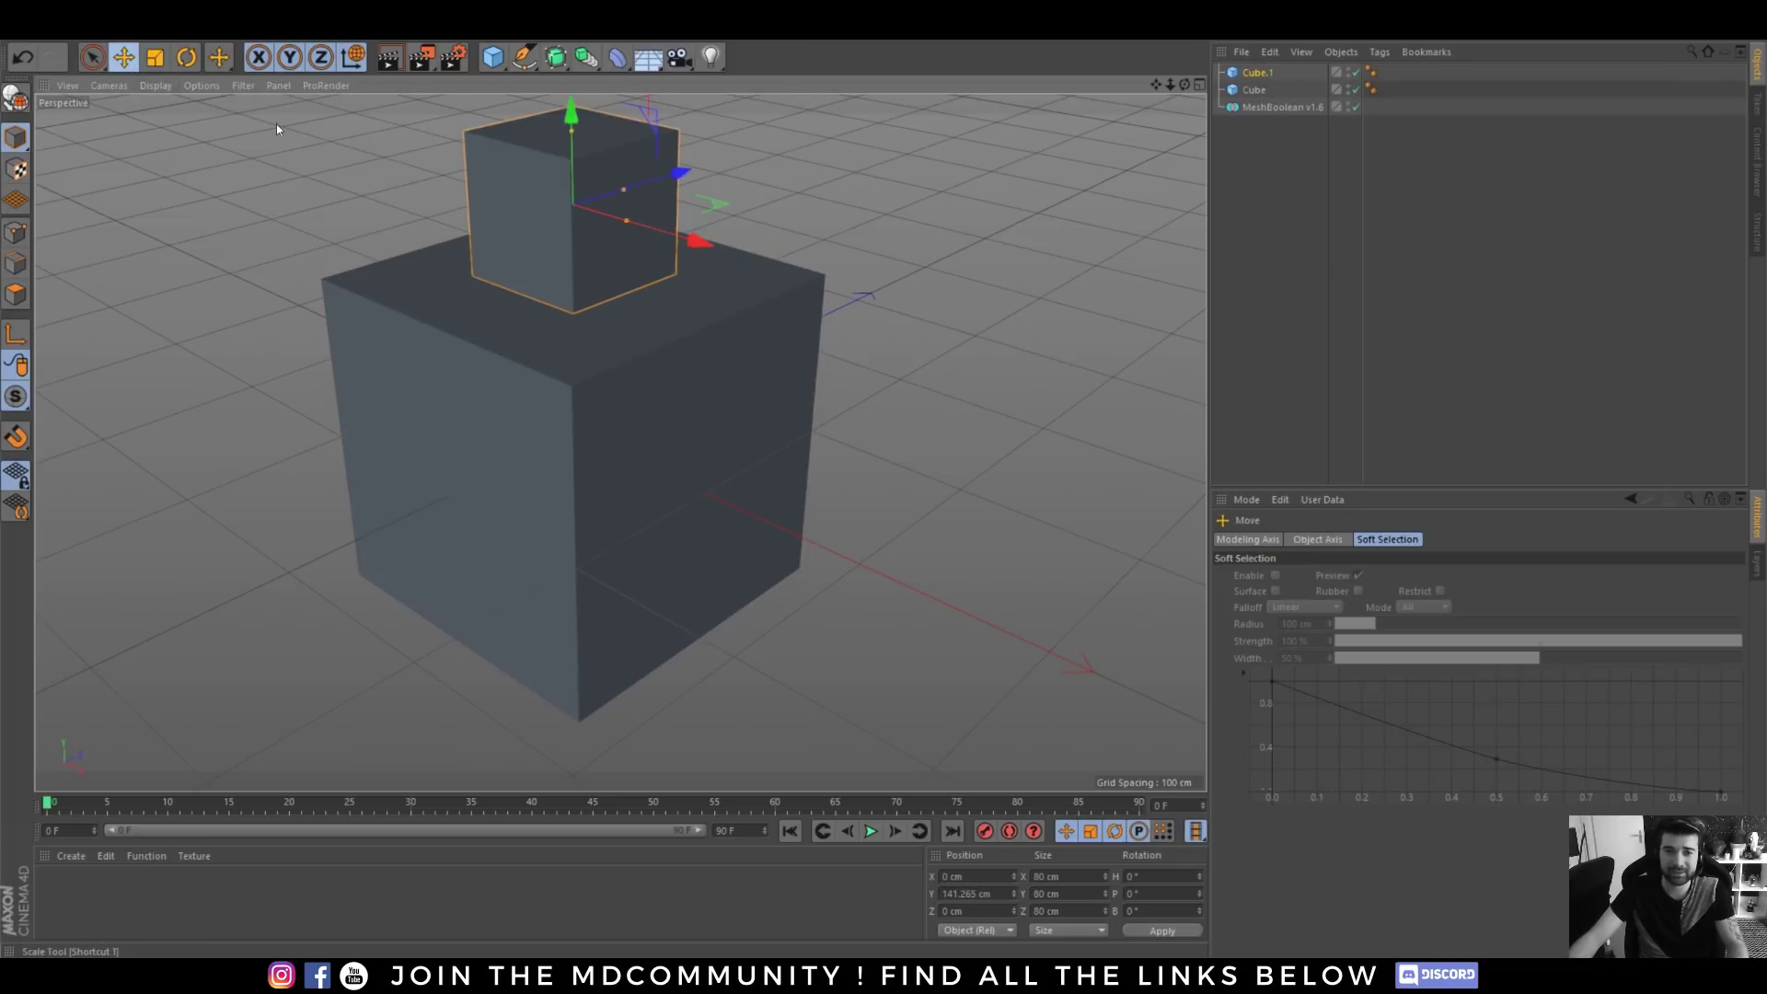
- Move the 80 cm cube over the large cube's upper edge, to about X 91.6 and Y 104.6 cm
drag(681, 251, 769, 296)
key(ctrl+z)
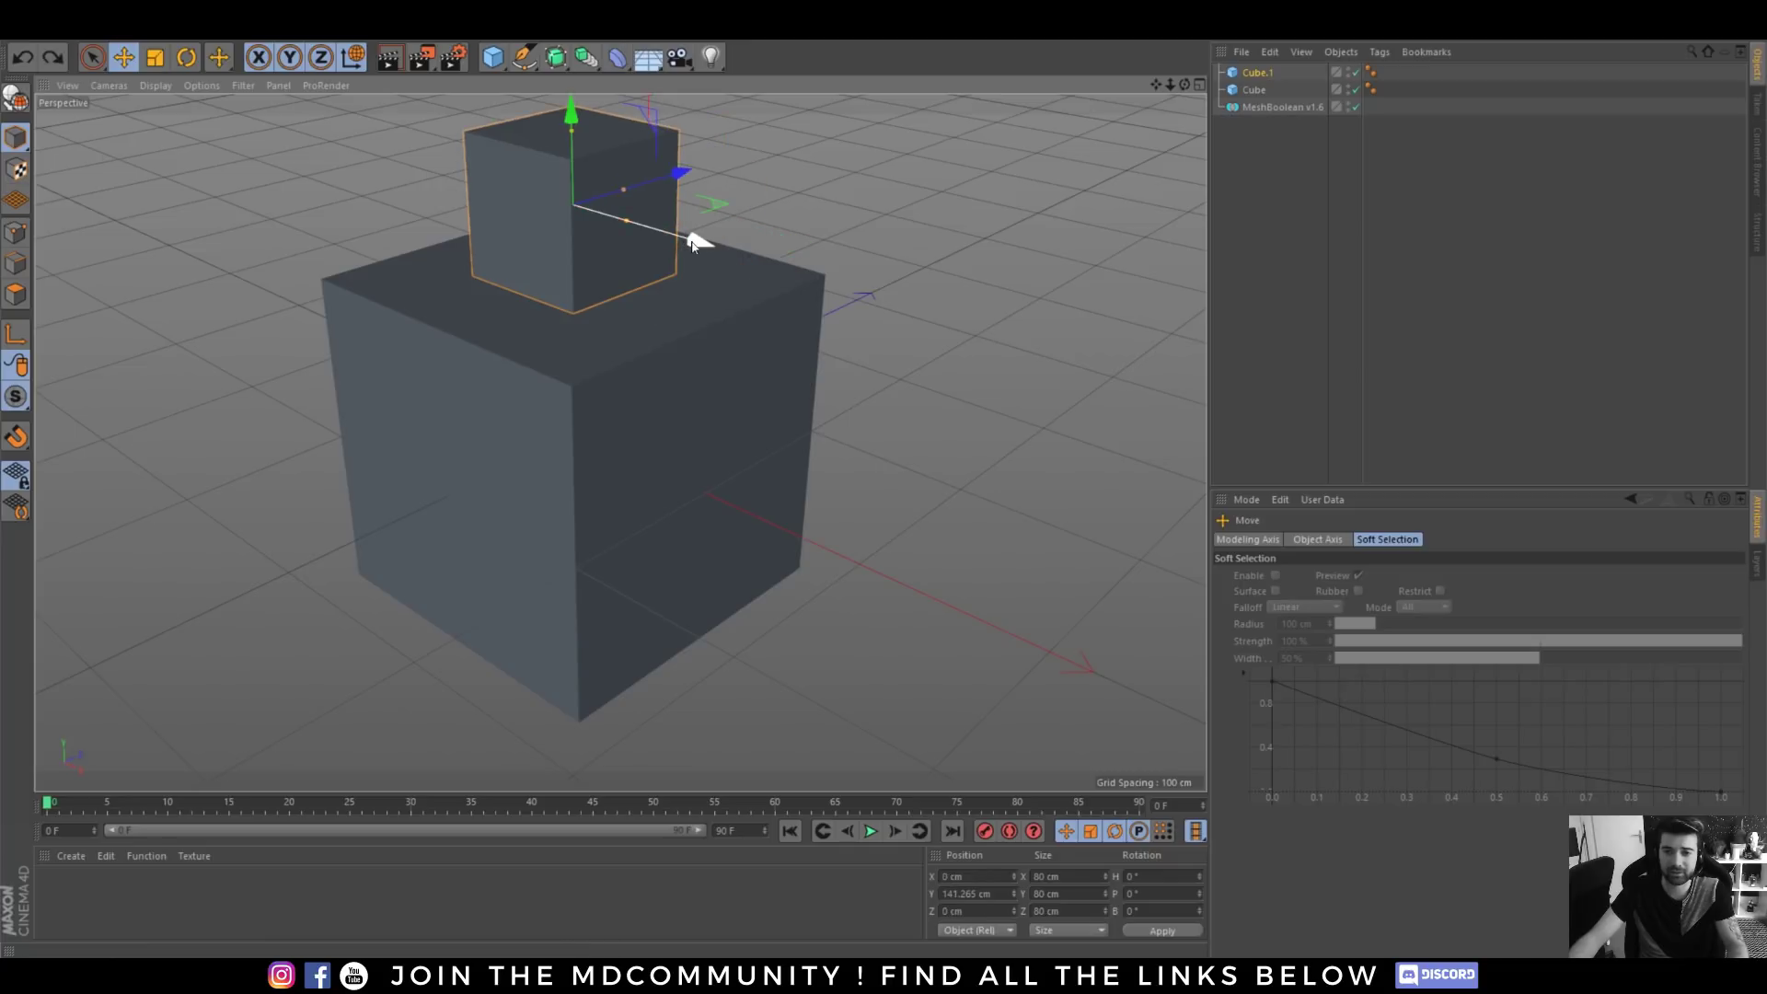
drag(695, 238, 819, 310)
drag(705, 136, 709, 207)
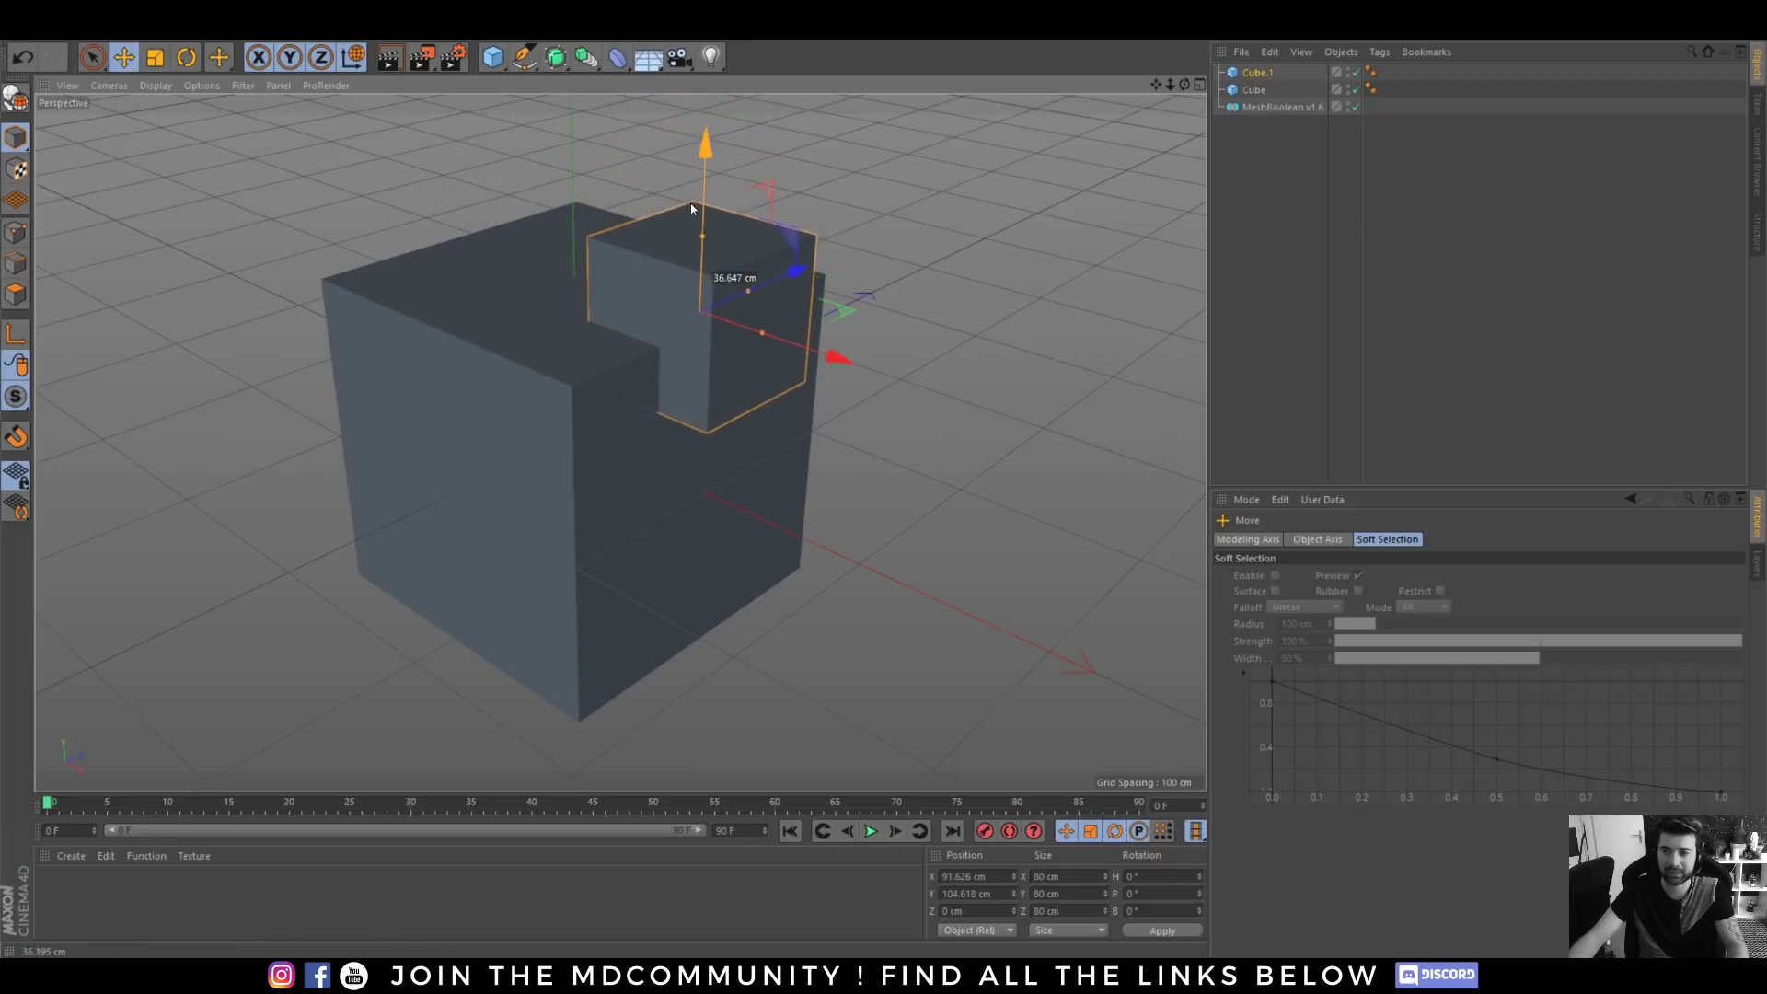
- Place both cubes in the MeshBoolean with the small one as cutter, and lower the cutter to about Y 91.7 cm
drag(1249, 88, 1268, 115)
click(1274, 150)
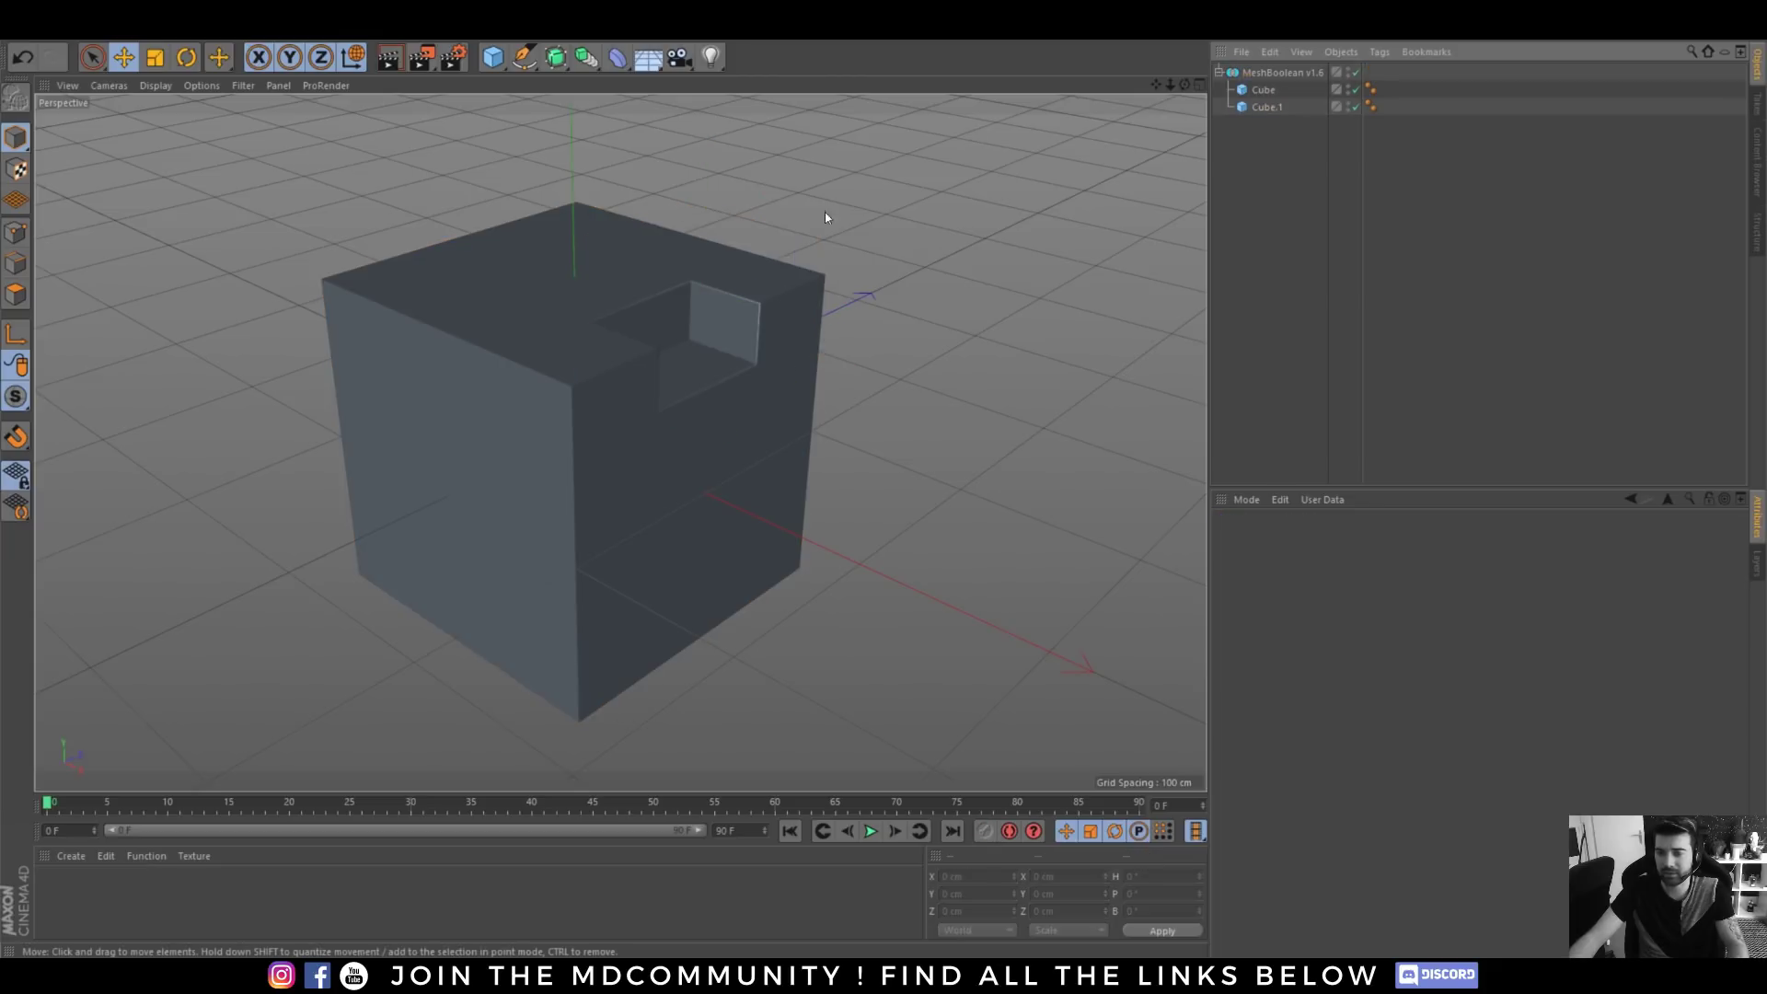
scroll(777, 290, up, 5)
alt+drag(726, 311, 745, 331)
click(1266, 107)
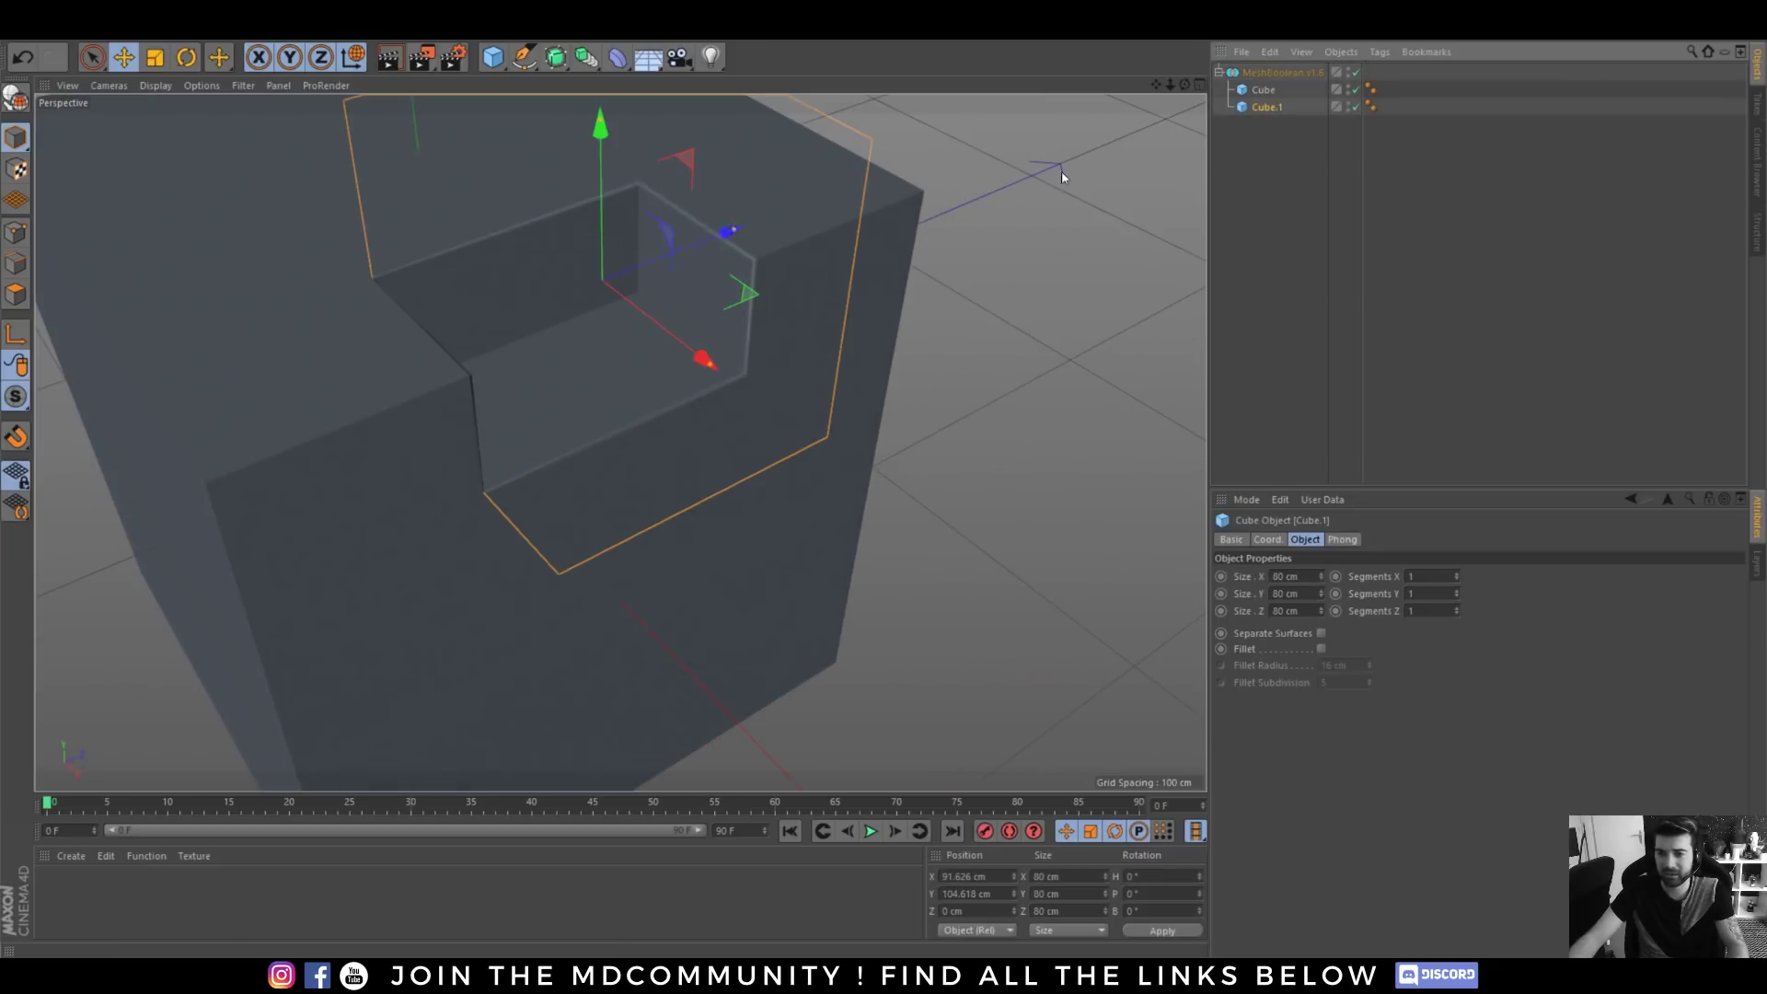
drag(599, 190, 598, 241)
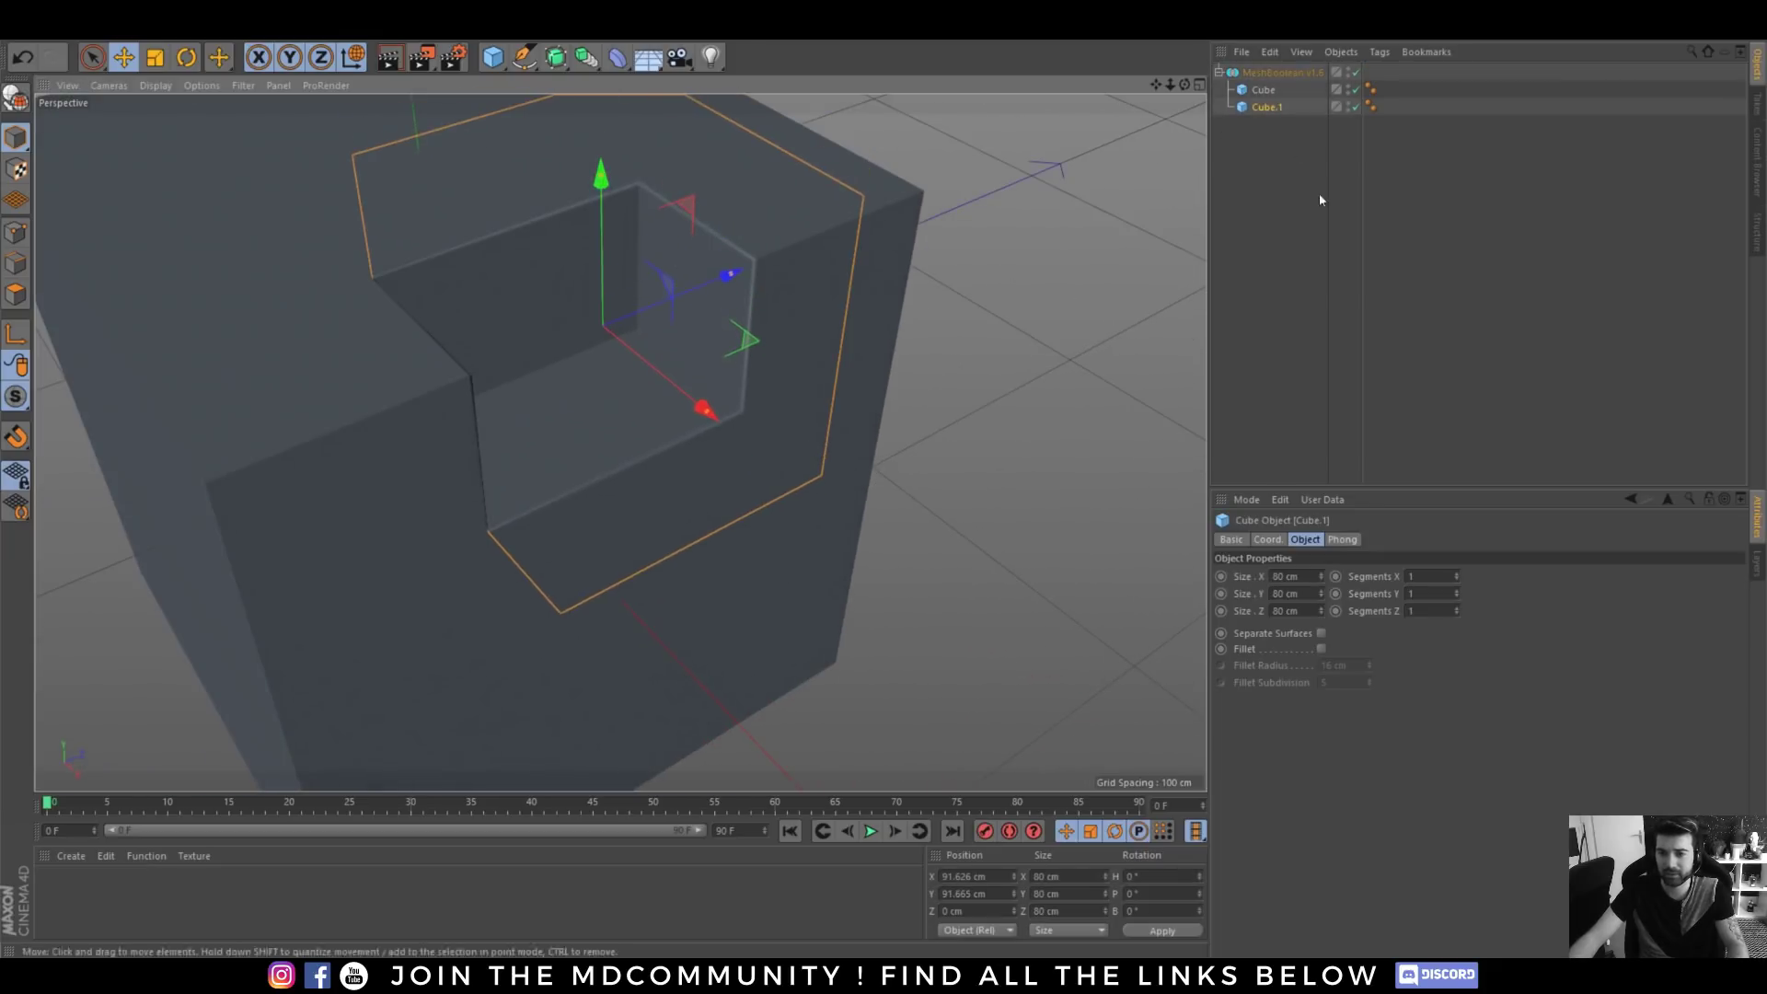
- Add a MeshBoolean tag to the 80 cm cube and set its type to Union
right_click(1262, 108)
mouse_move(1452, 130)
click(1550, 126)
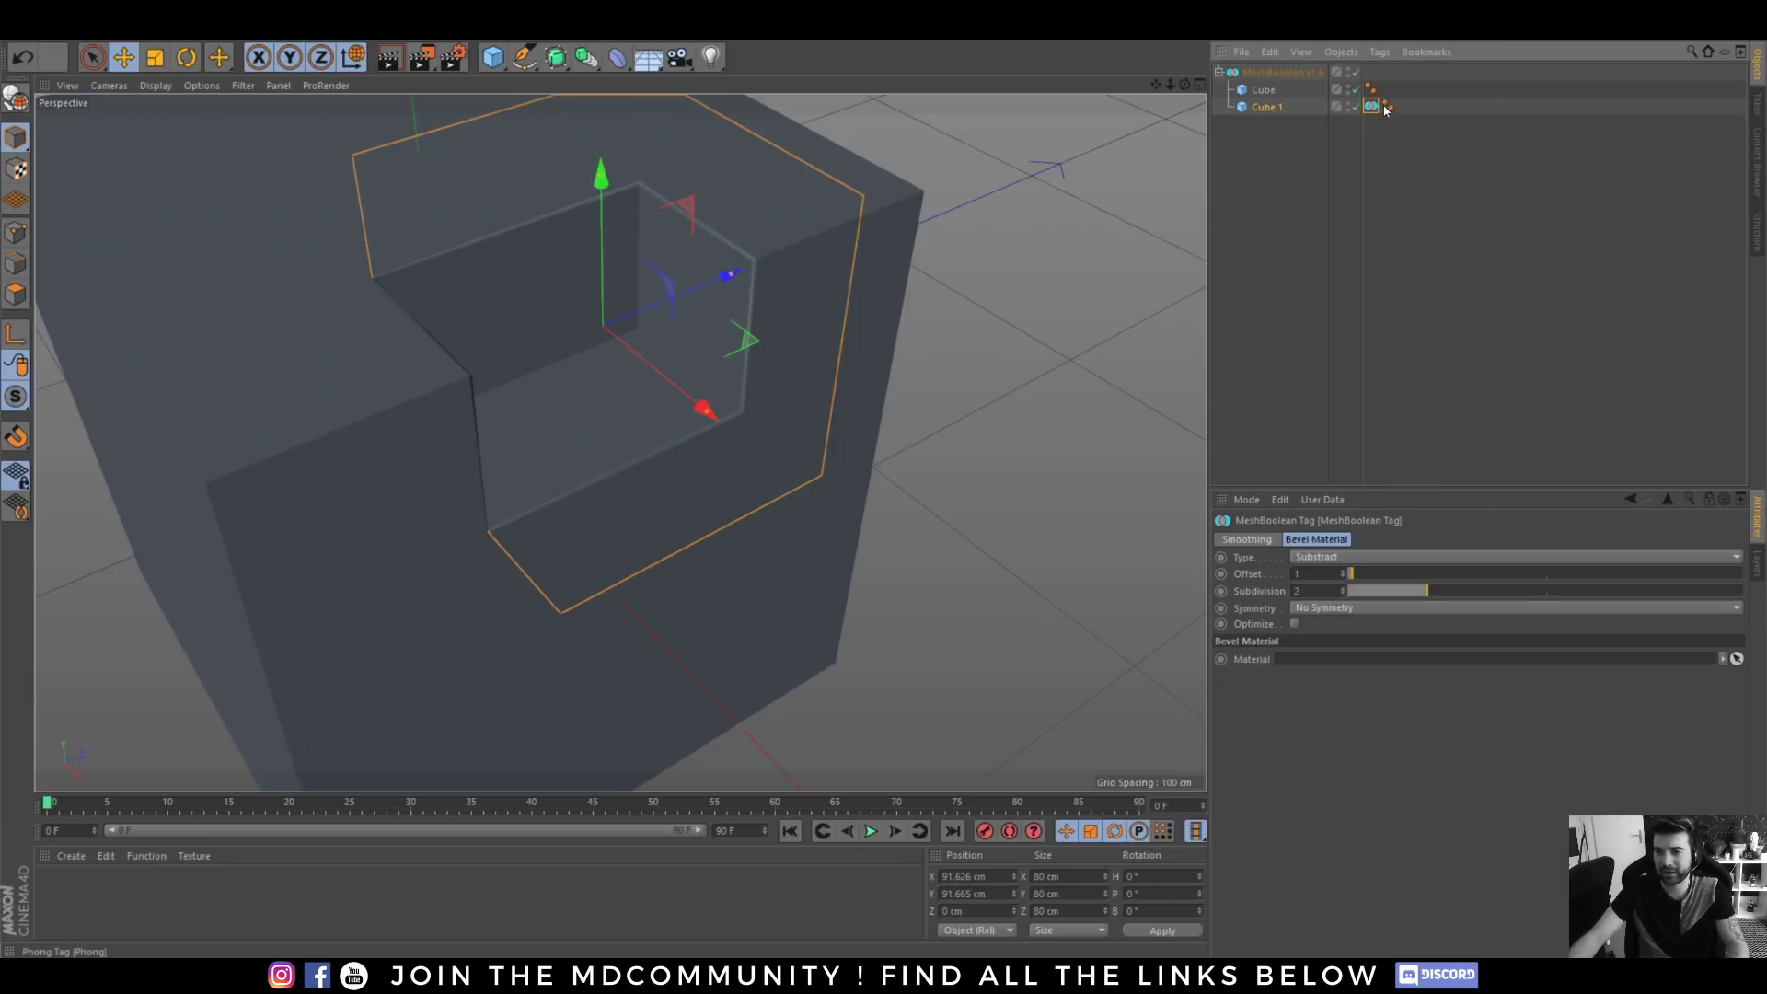
click(1312, 557)
click(1316, 572)
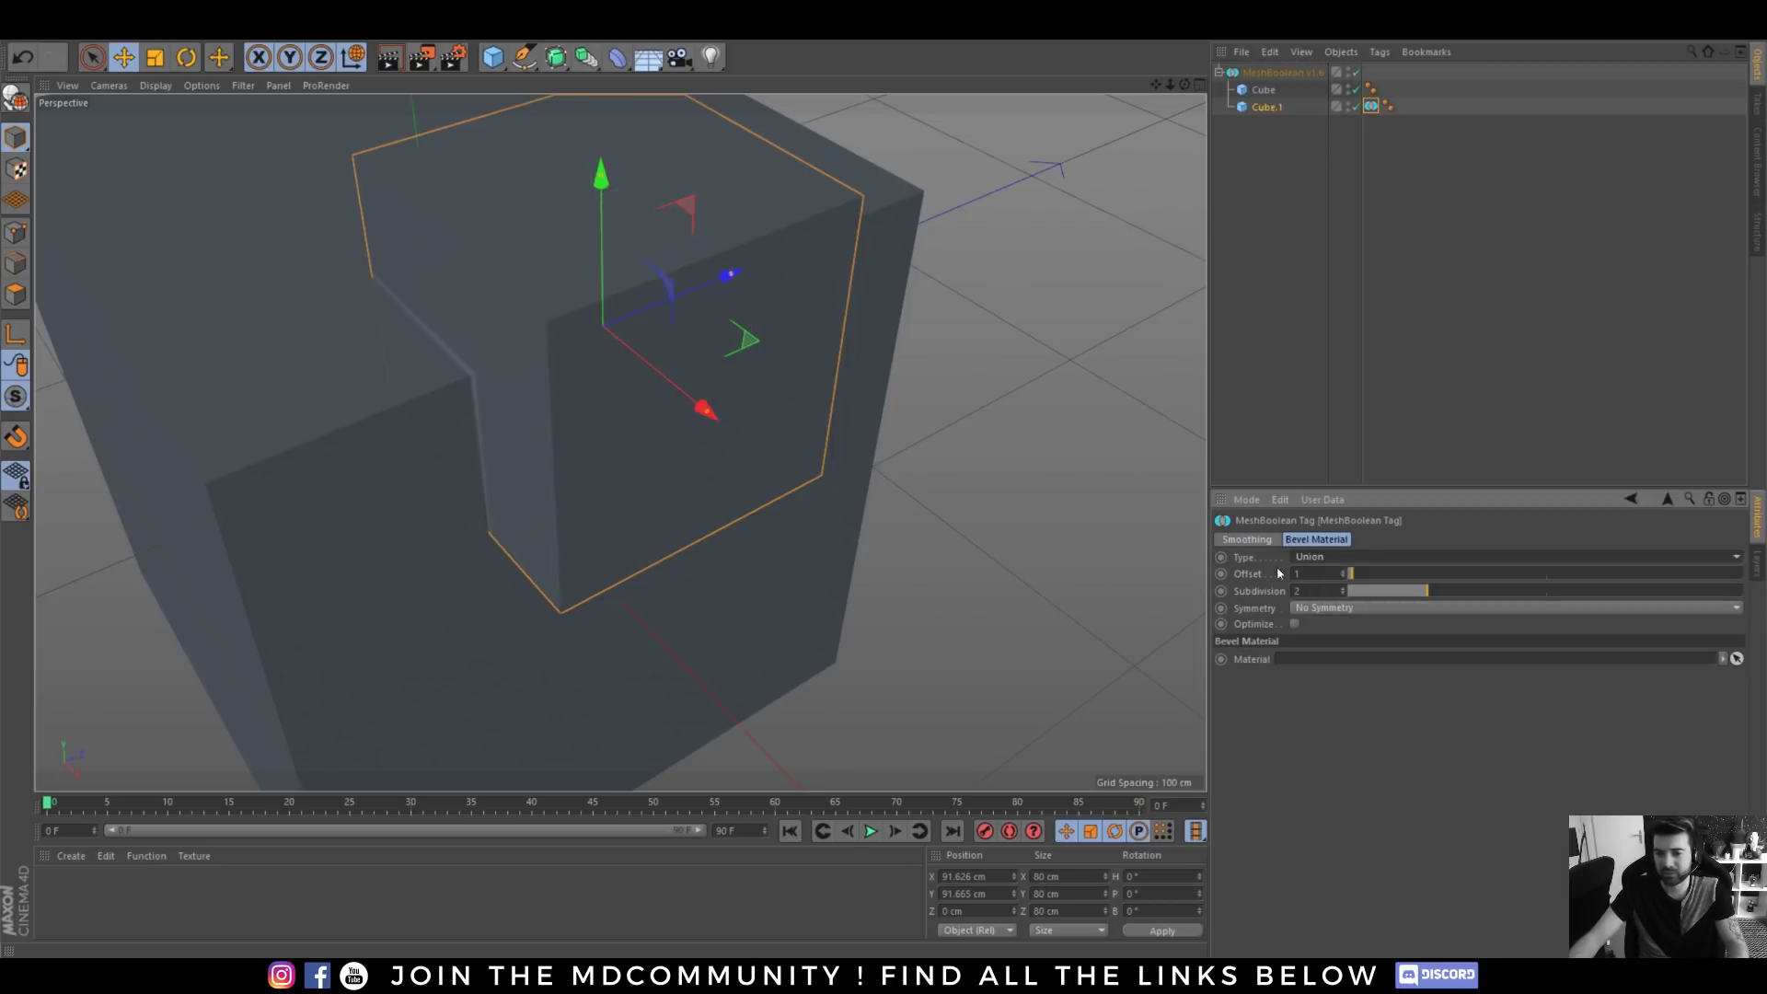
scroll(470, 347, up, 3)
scroll(463, 361, down, 1)
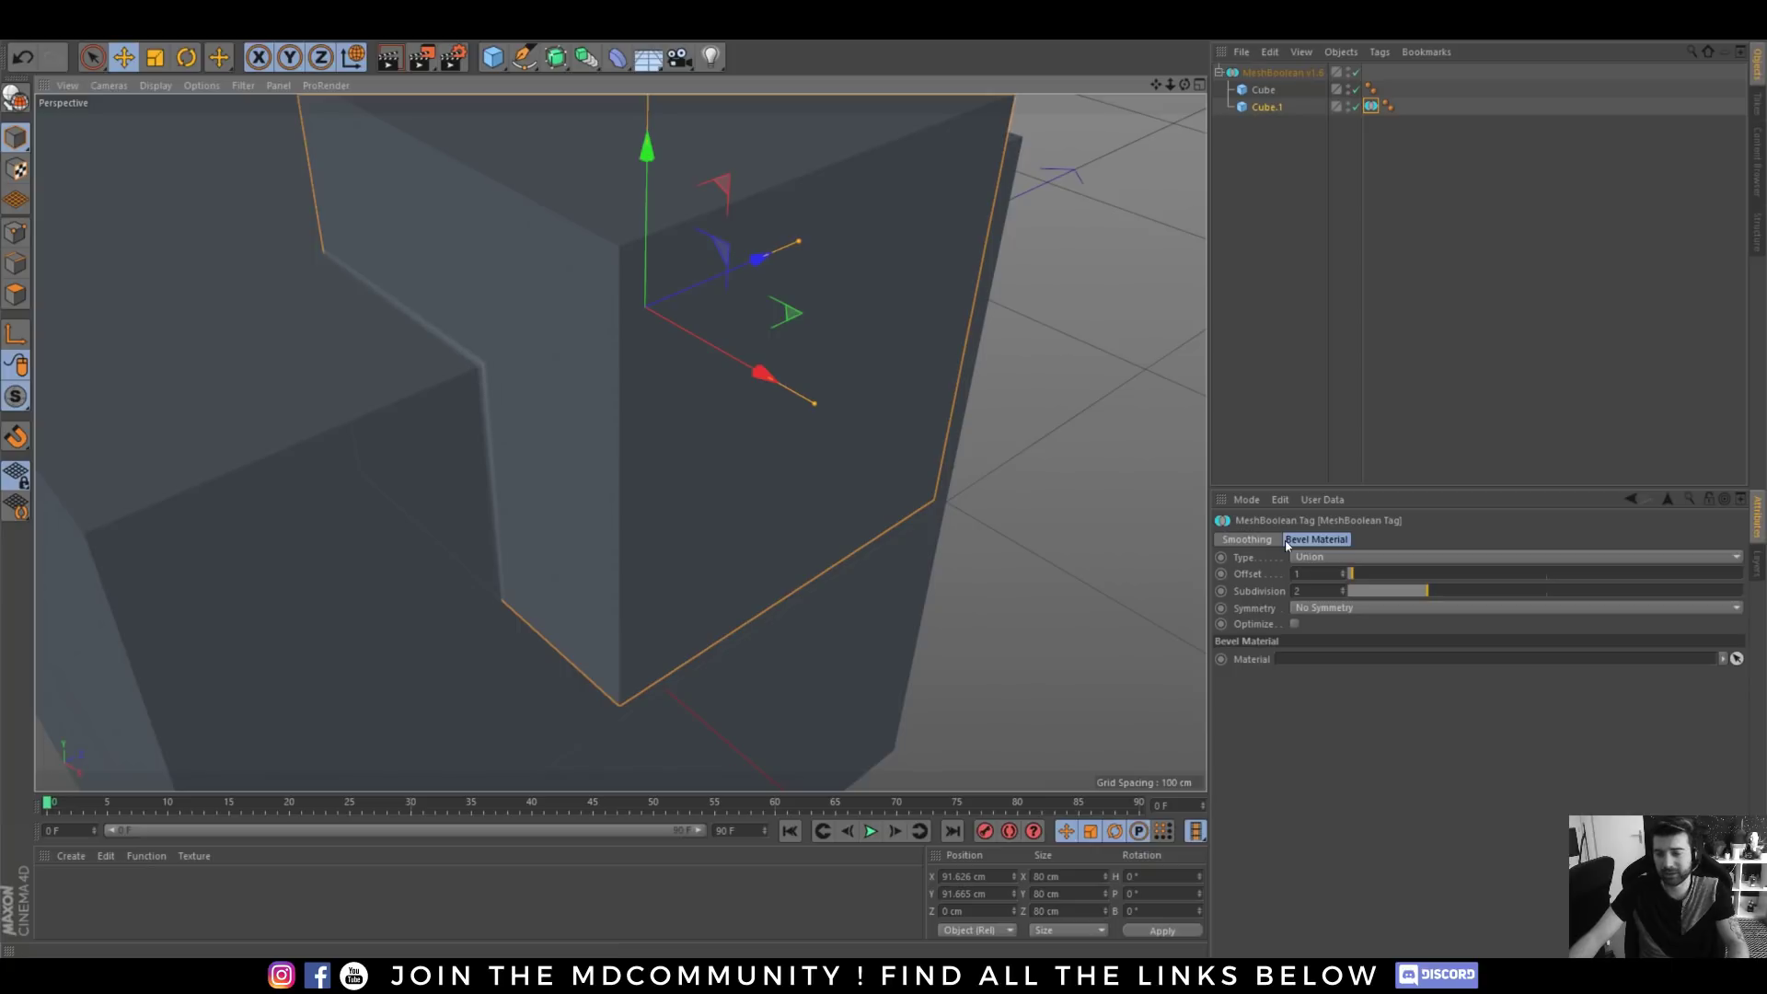
- Change the MeshBoolean tag's type to Cut-In
click(1354, 556)
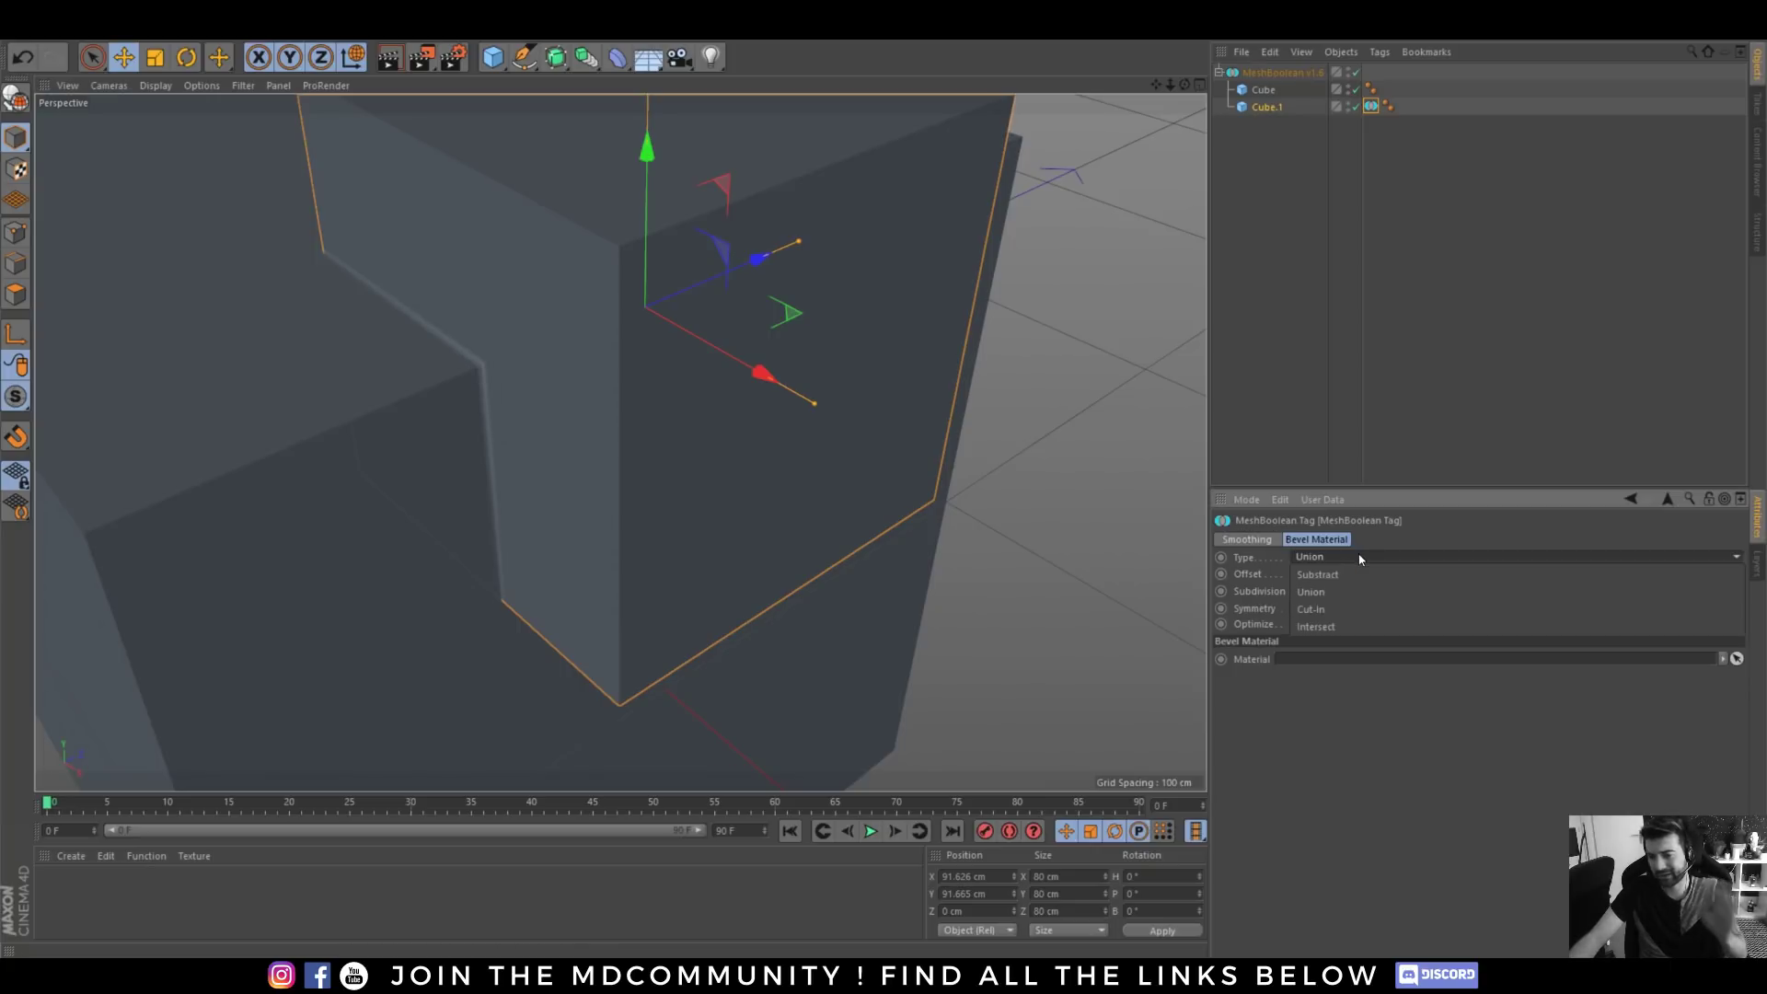
click(1314, 609)
alt+right_drag(603, 325, 559, 446)
mouse_move(619, 389)
alt+mouse_down()
mouse_move(506, 446)
mouse_move(528, 403)
mouse_move(568, 404)
alt+mouse_up()
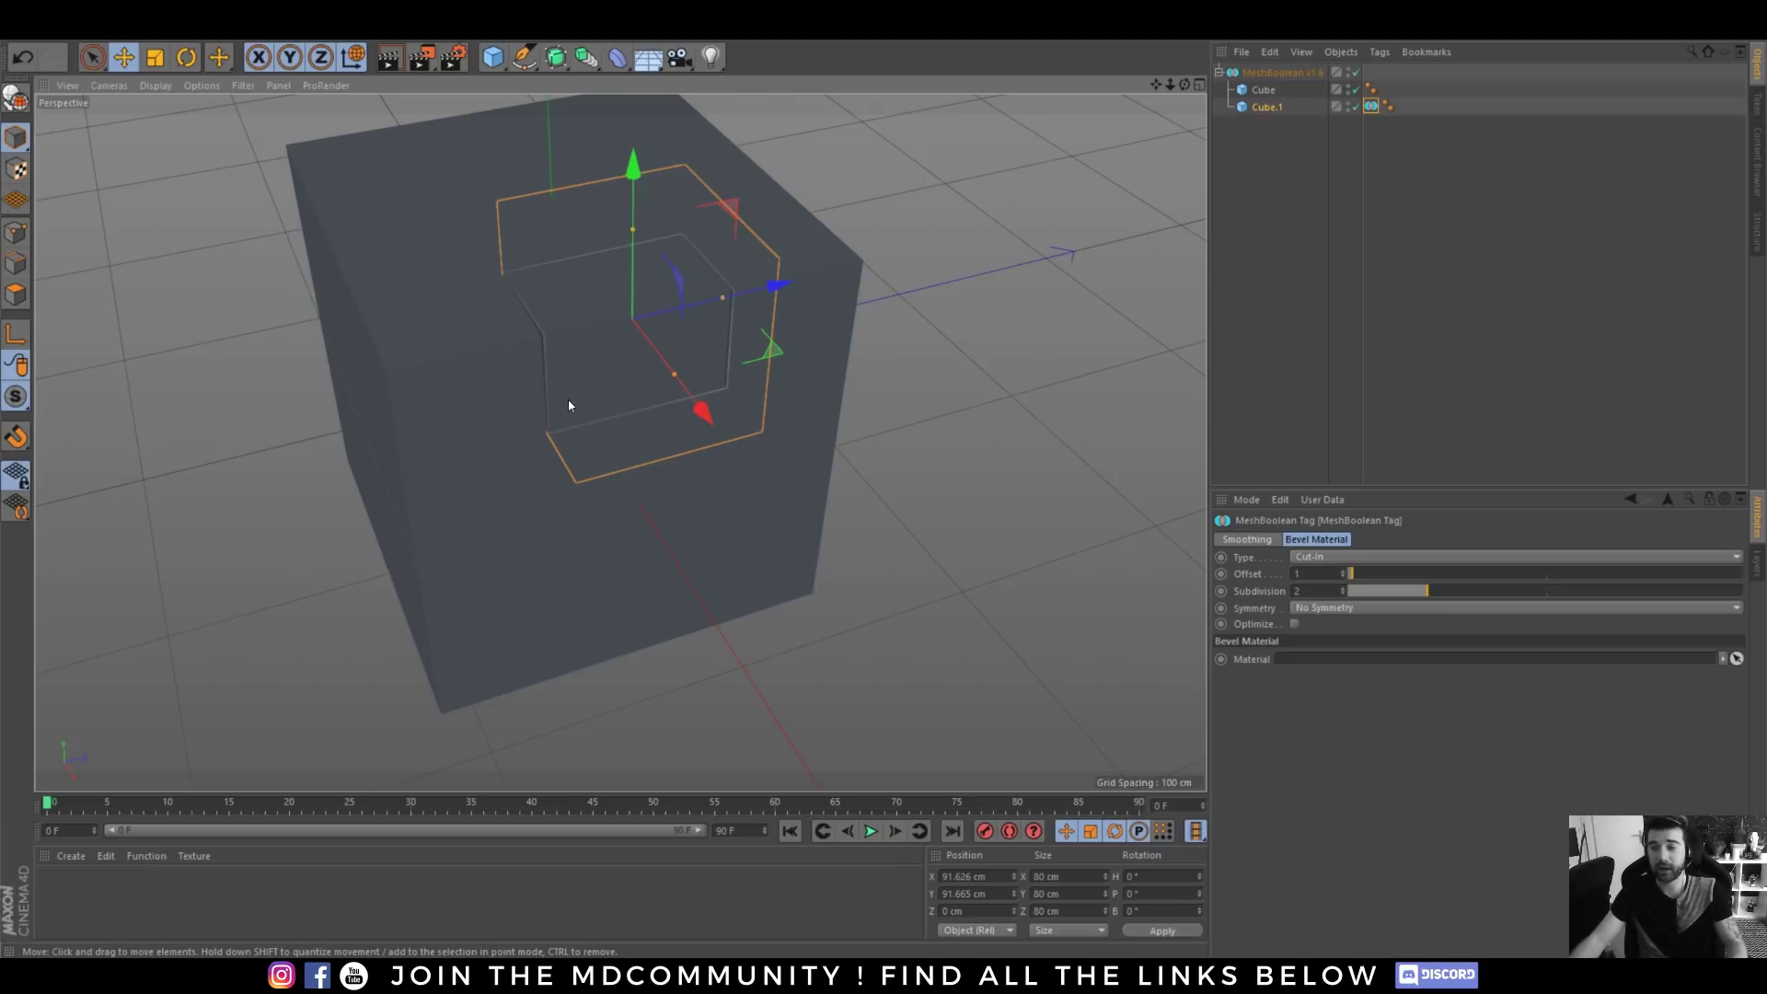
- Clear the scene and draw a 200 by 200 cm box about 110 cm high with the NitroBoxTool
drag(1301, 169, 1279, 70)
key(Delete)
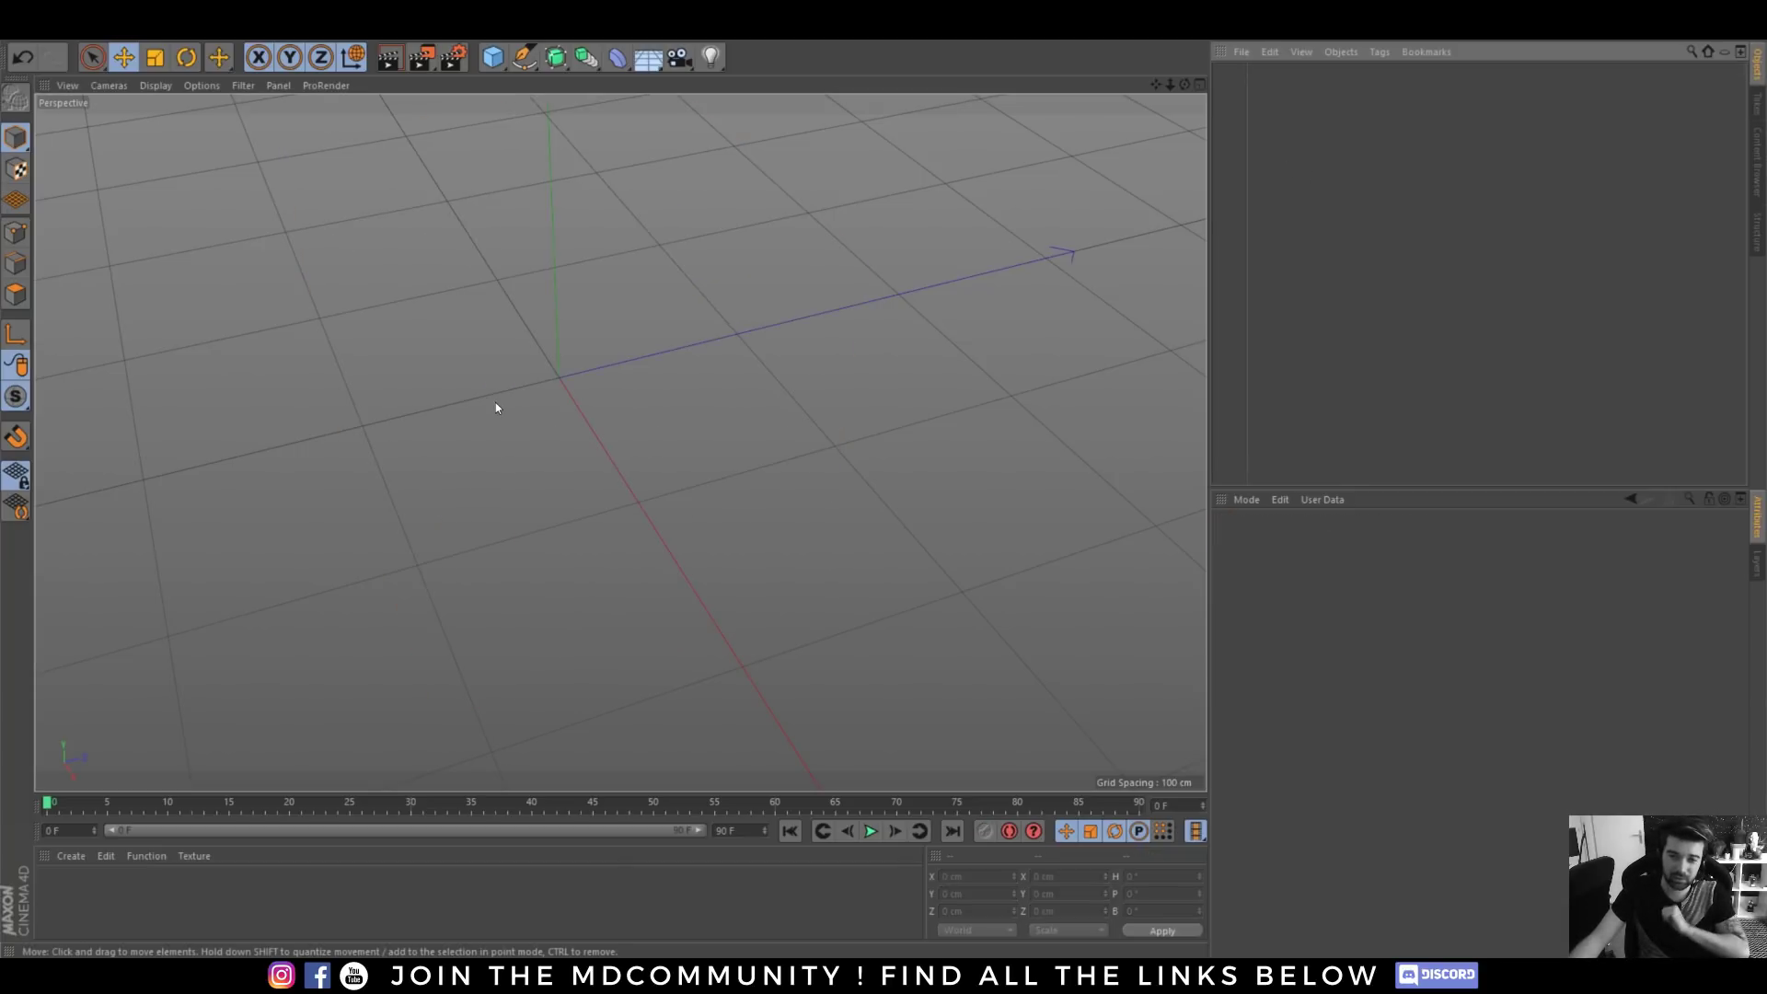
key(shift+c)
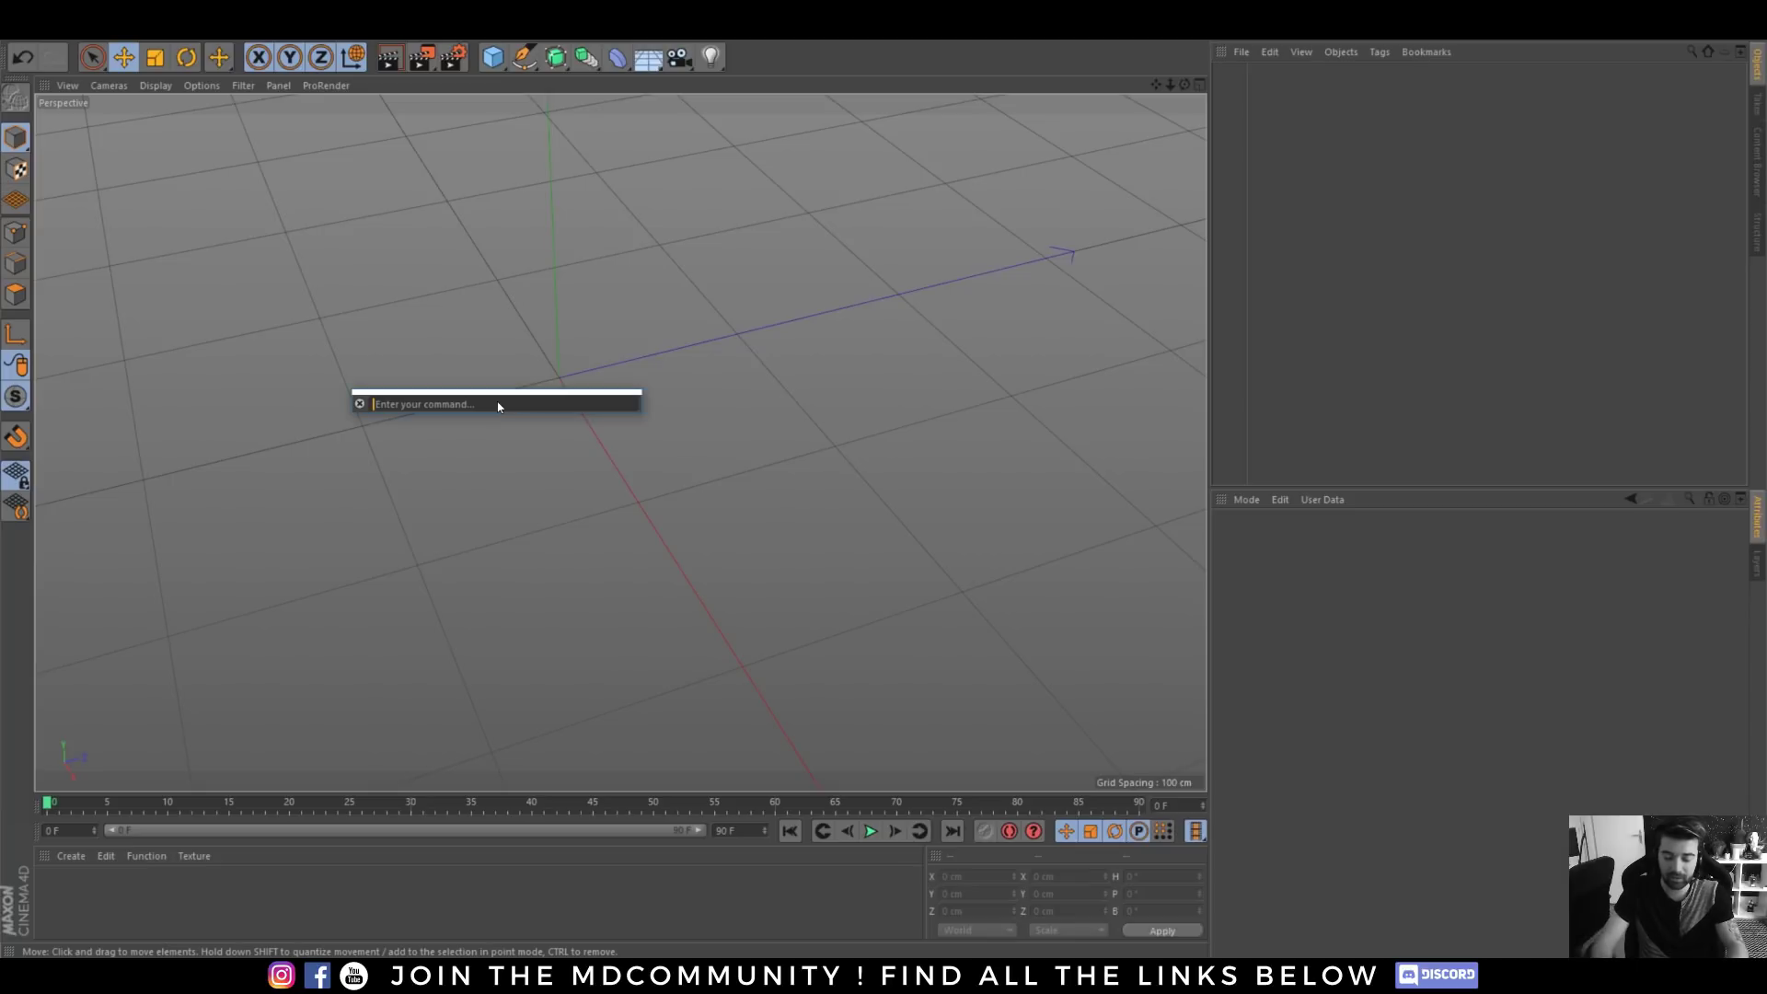
text(nitro)
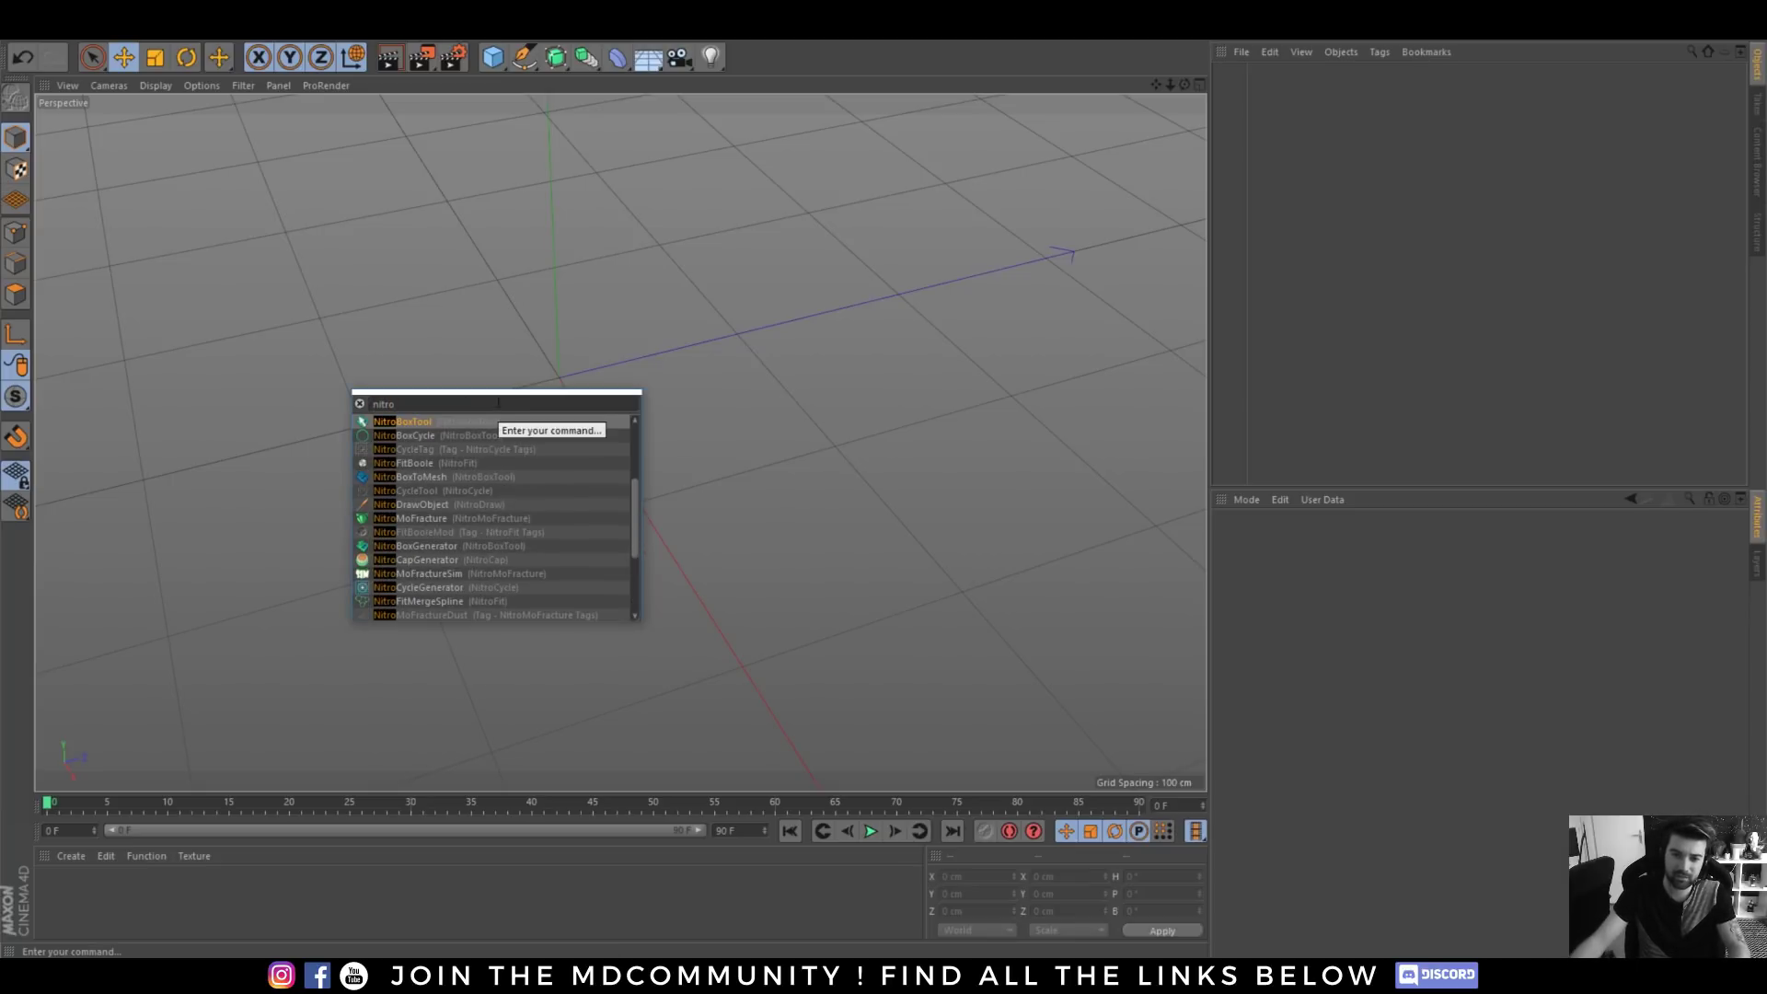
click(424, 421)
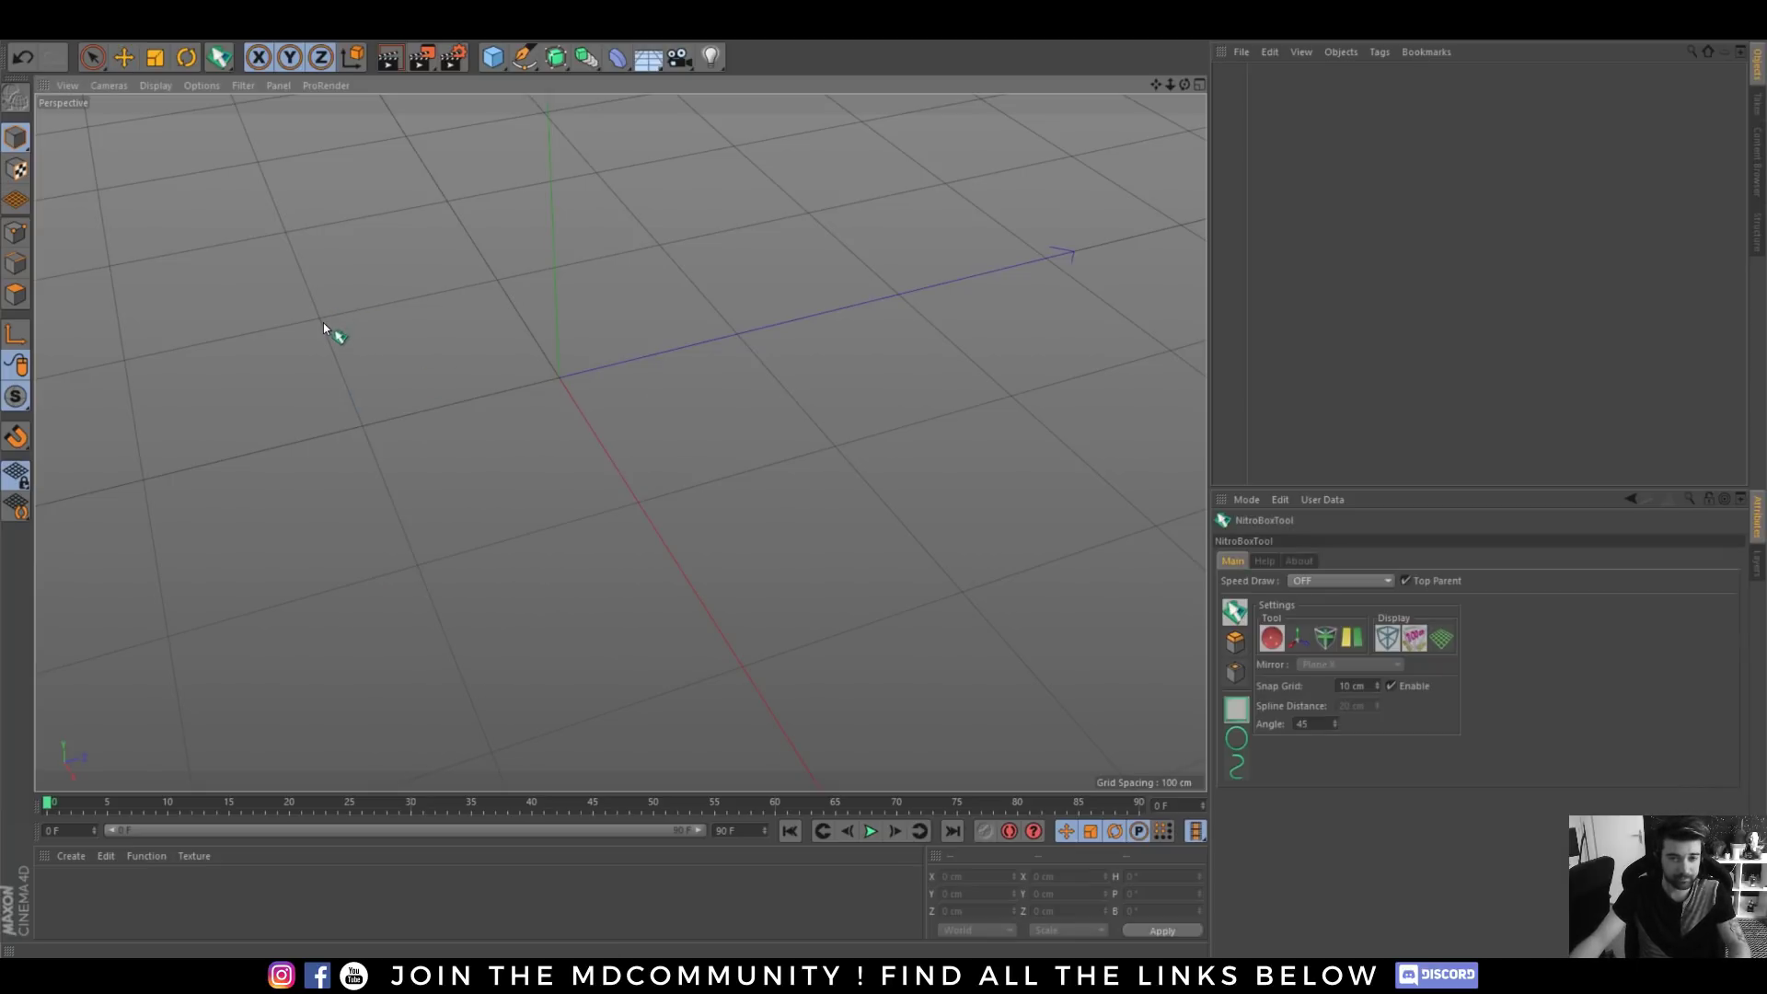
drag(323, 322, 843, 448)
drag(415, 564, 422, 343)
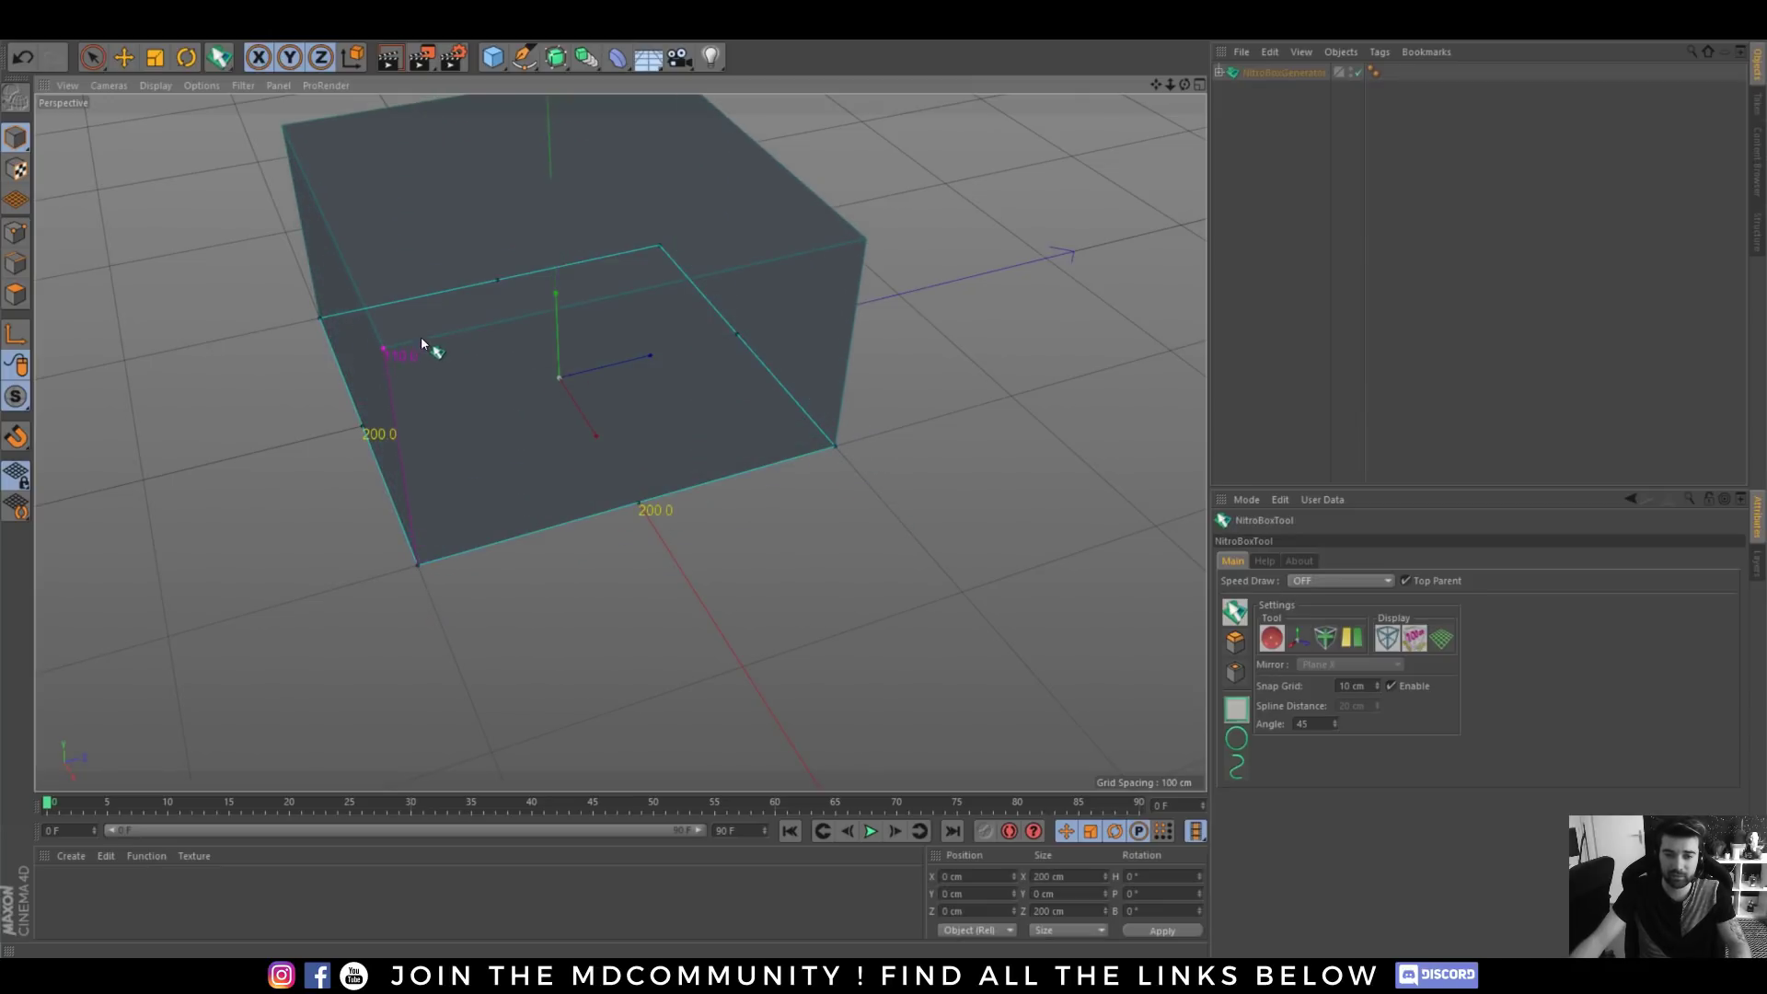
- Draw a 100 by 60 cm rectangle over the box's upper edge and push it down to cut a pocket
drag(541, 225, 760, 366)
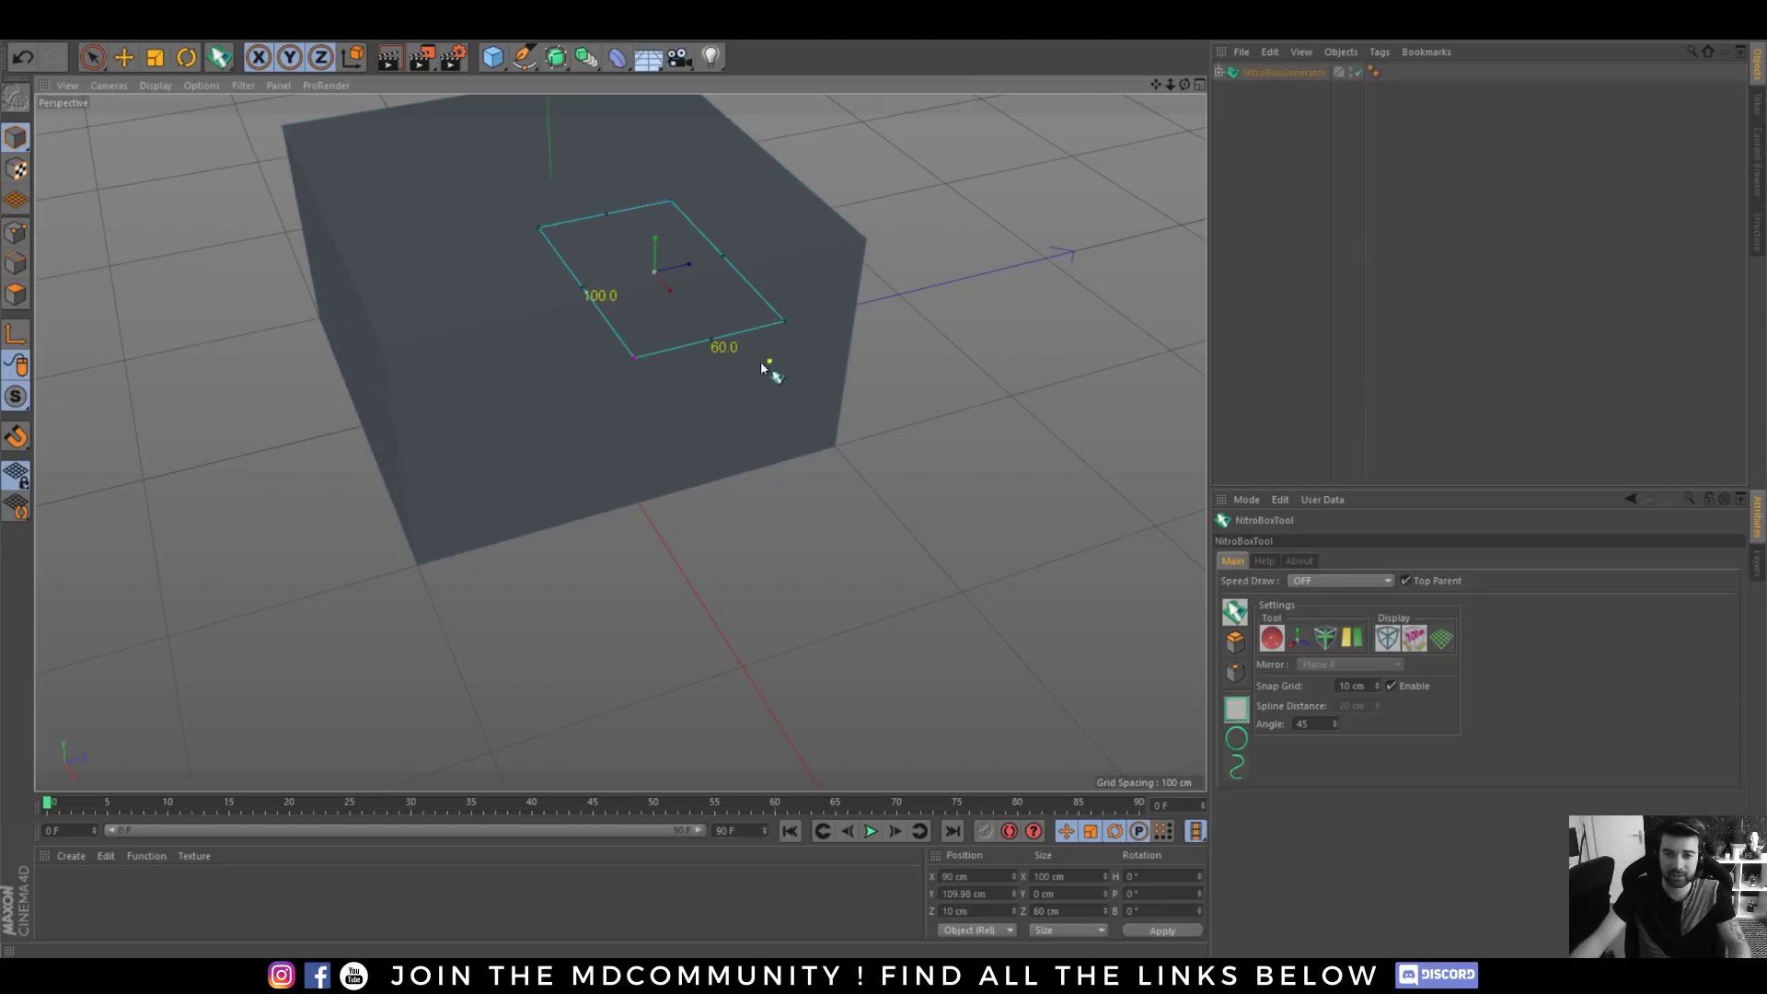
click(633, 465)
drag(656, 255, 654, 253)
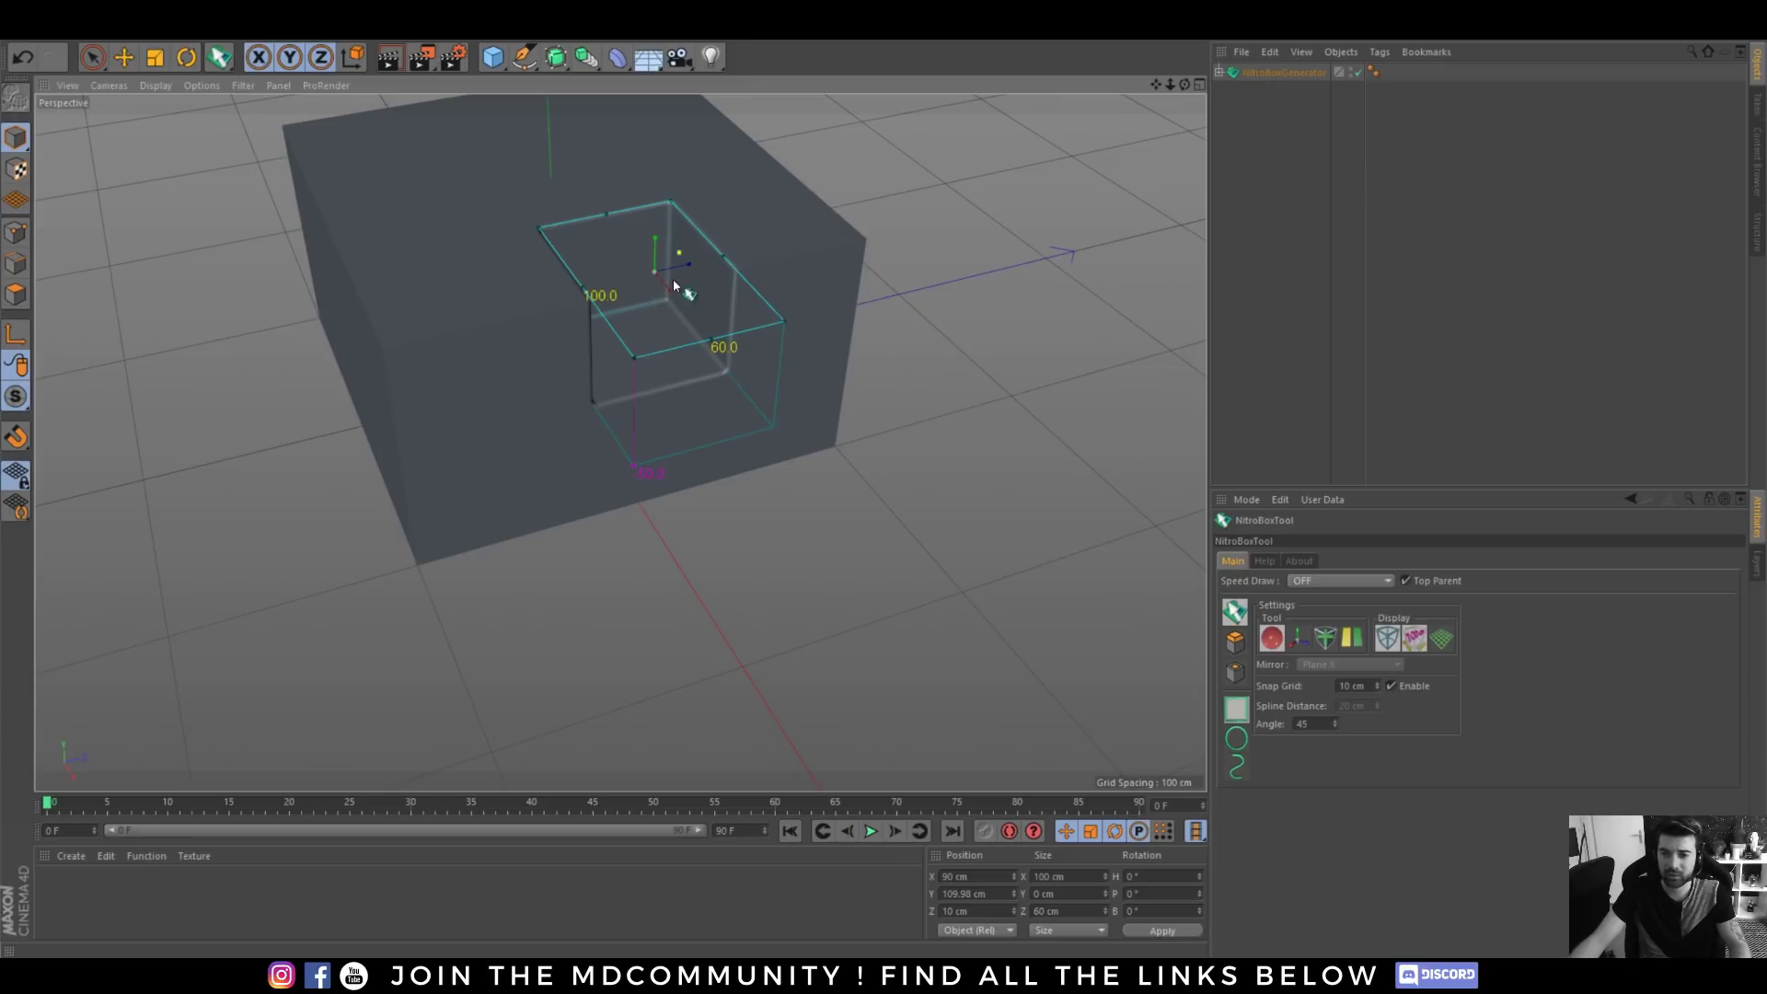
- Duplicate the cut pocket beside the first one along the same edge of the box
drag(656, 275, 487, 322)
click(1283, 307)
scroll(576, 328, up, 2)
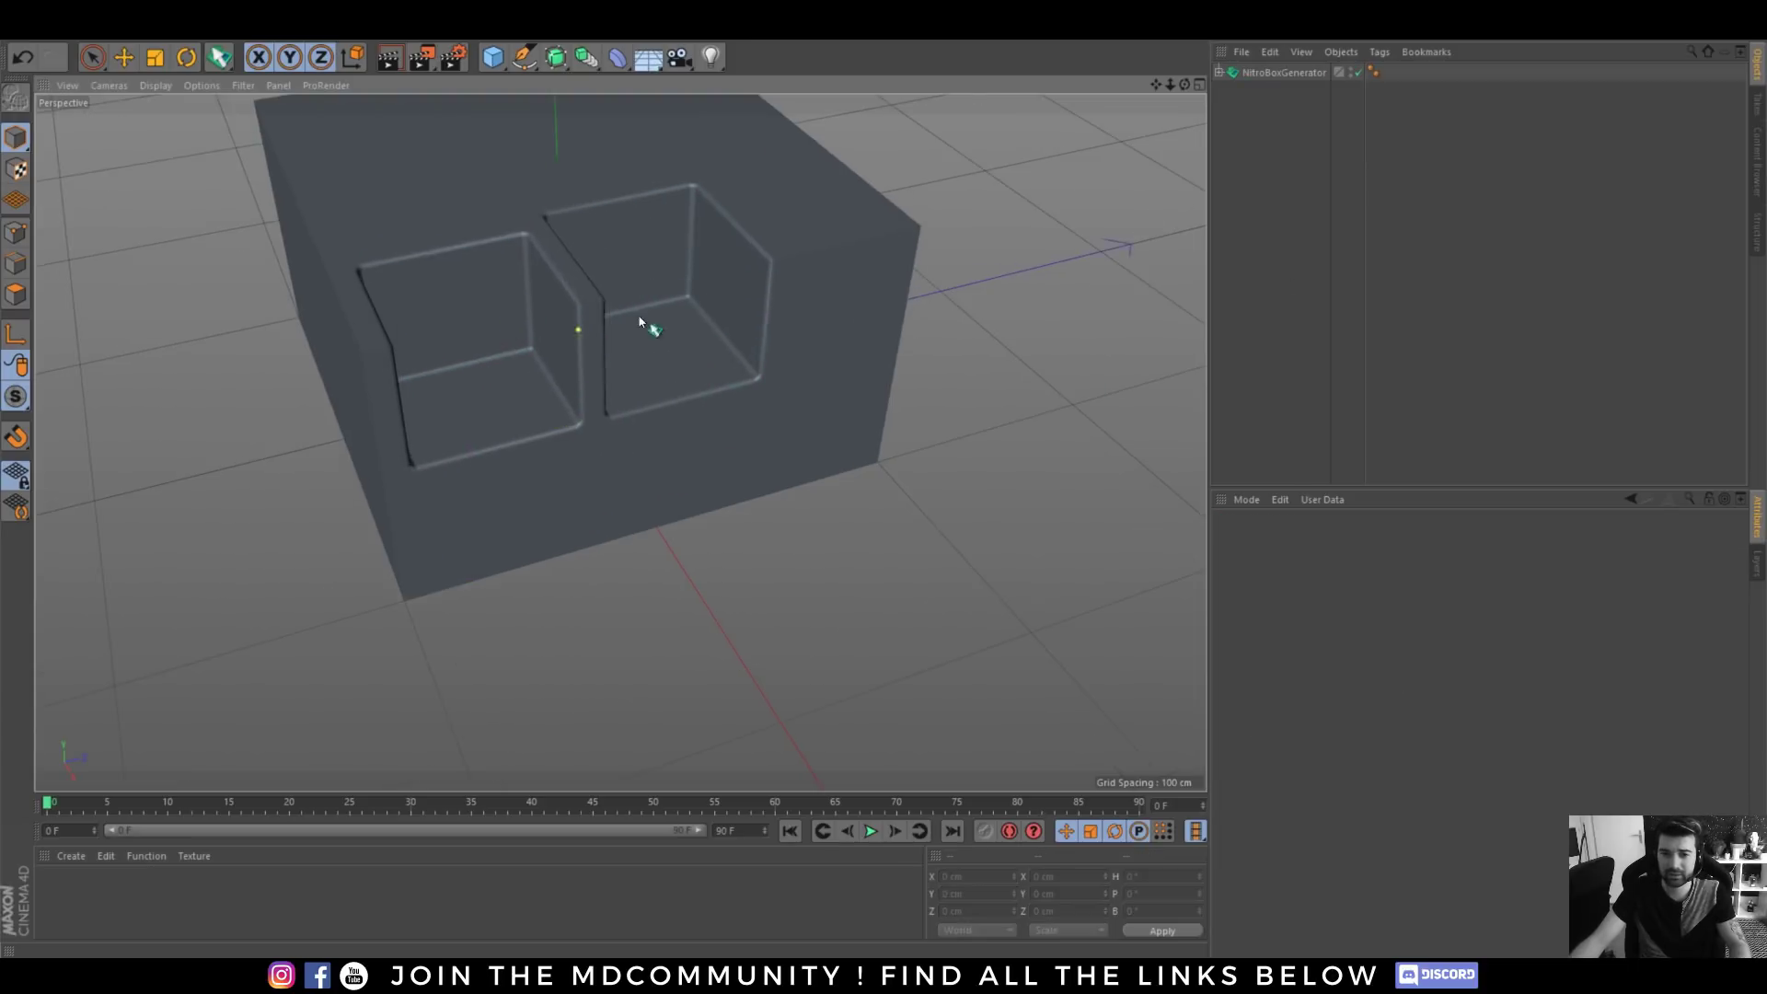
alt+drag(638, 315, 651, 366)
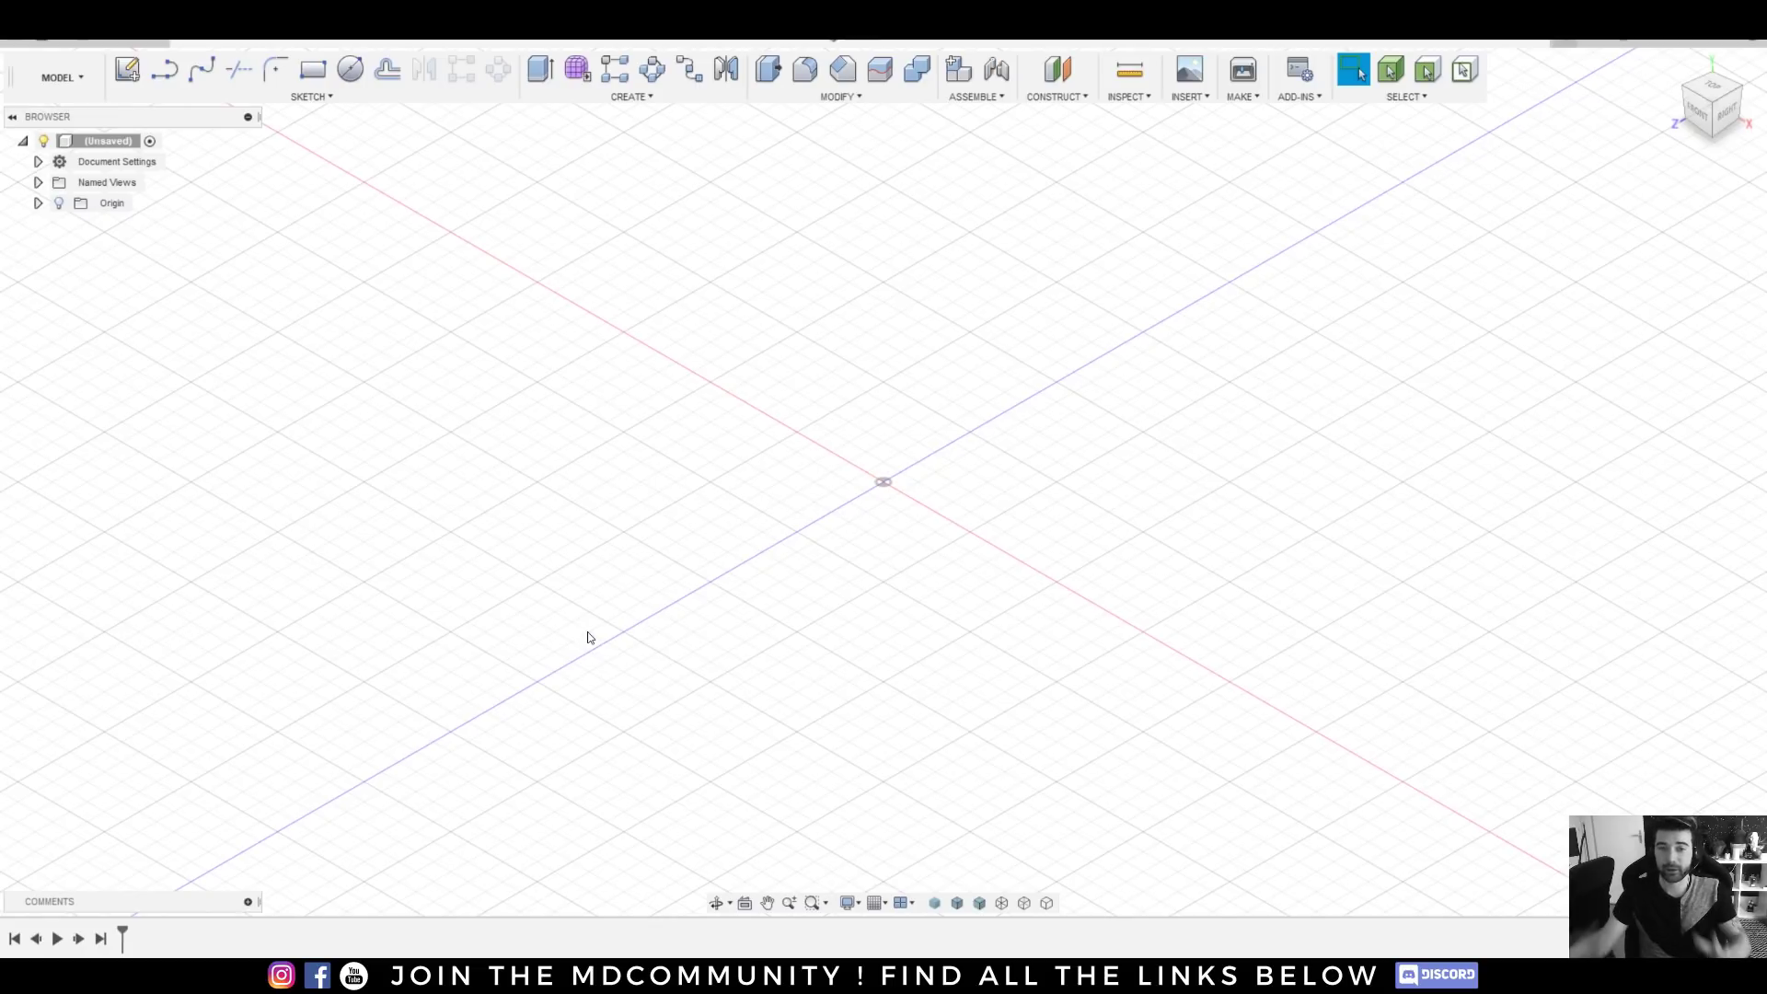
- Sketch a 50 by 50 mm square centred on the origin on the horizontal plane
click(314, 69)
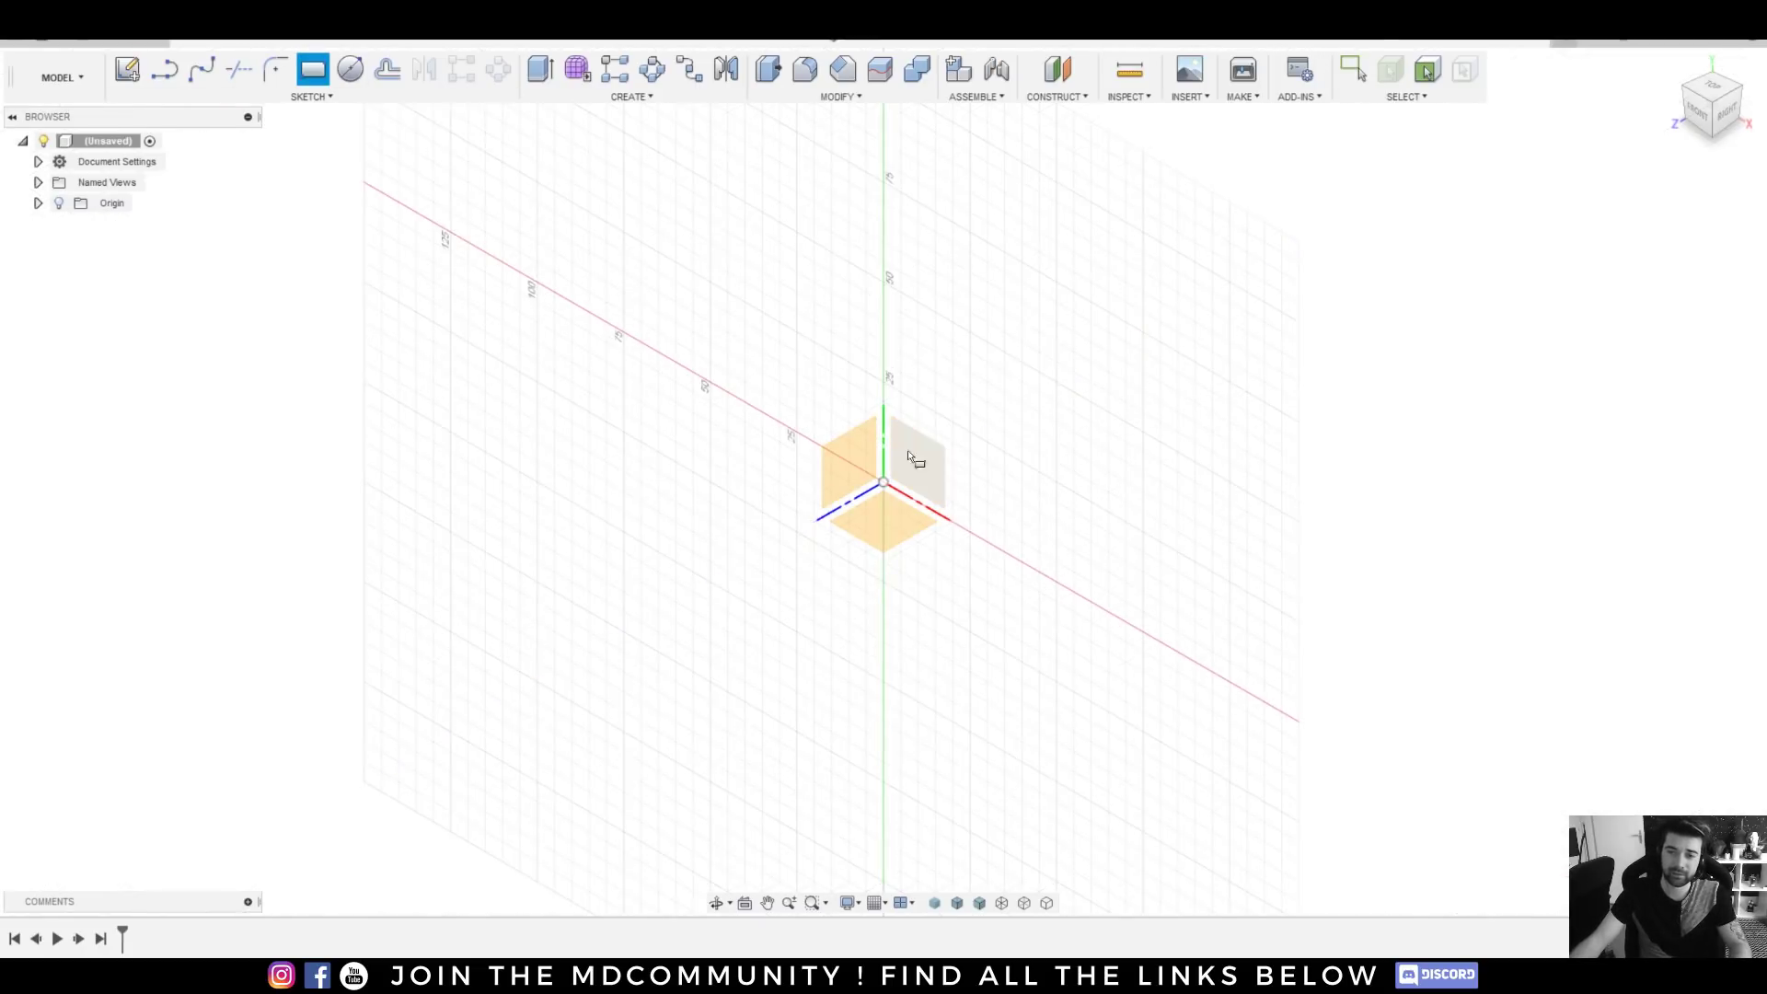
click(897, 515)
click(709, 329)
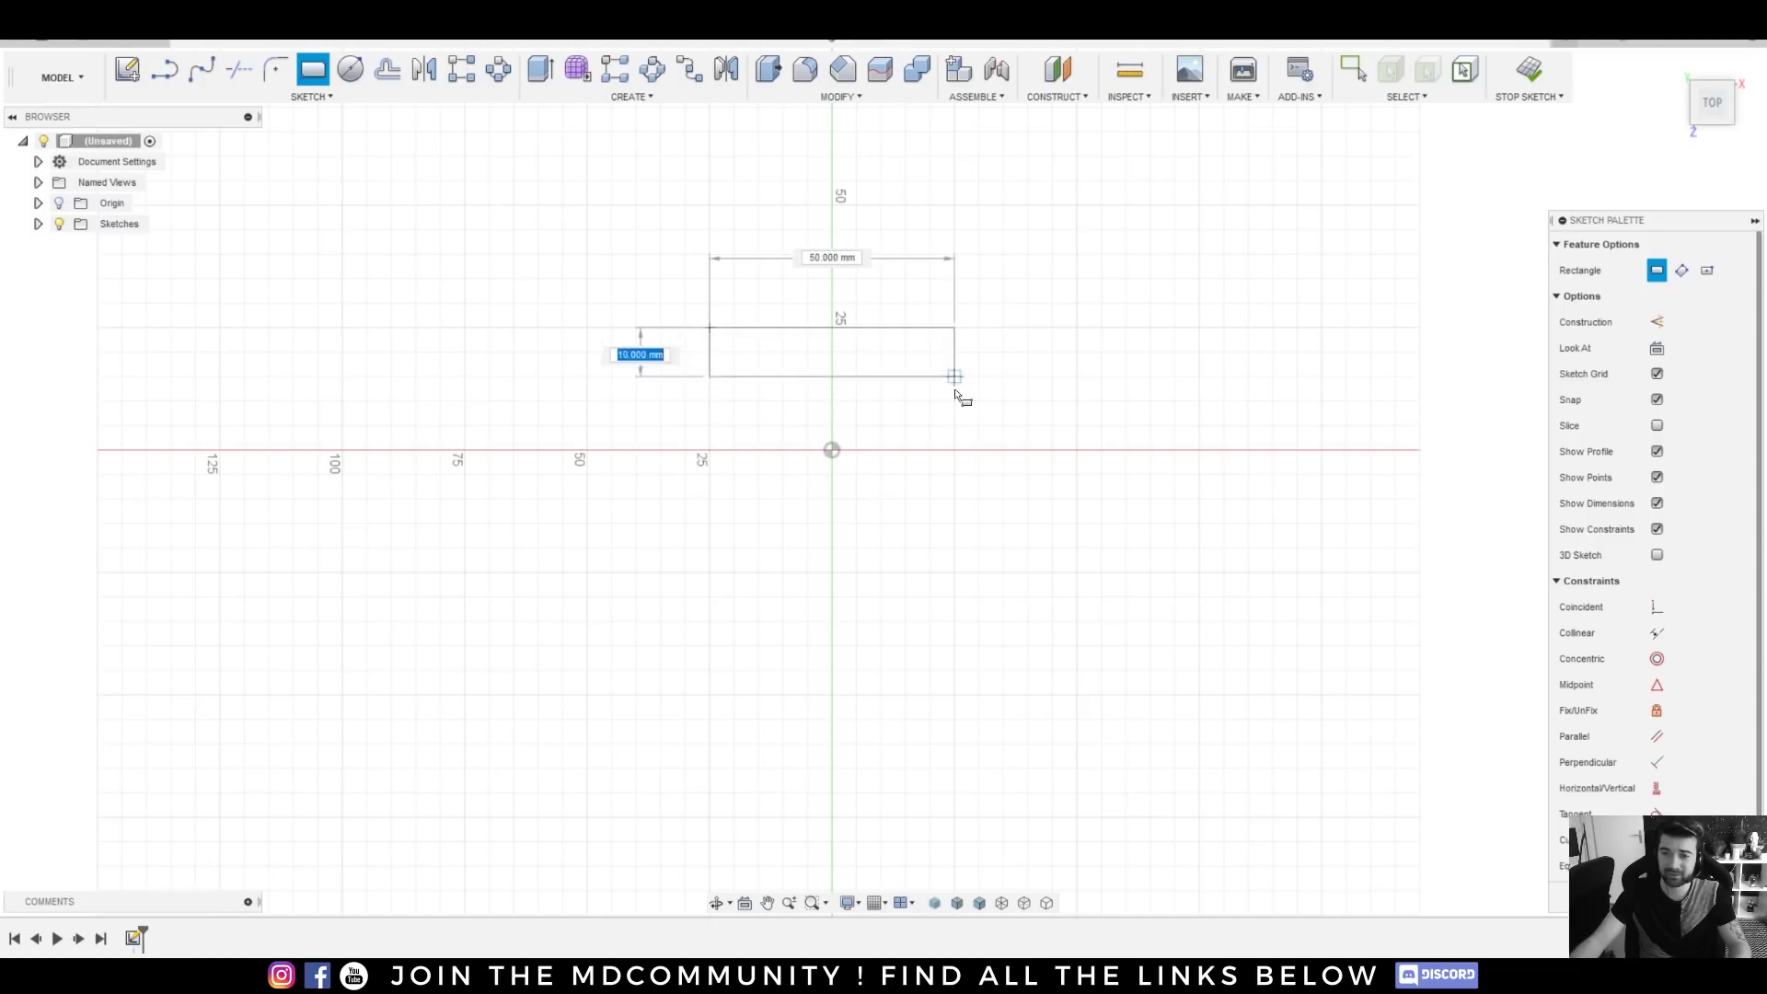
click(956, 573)
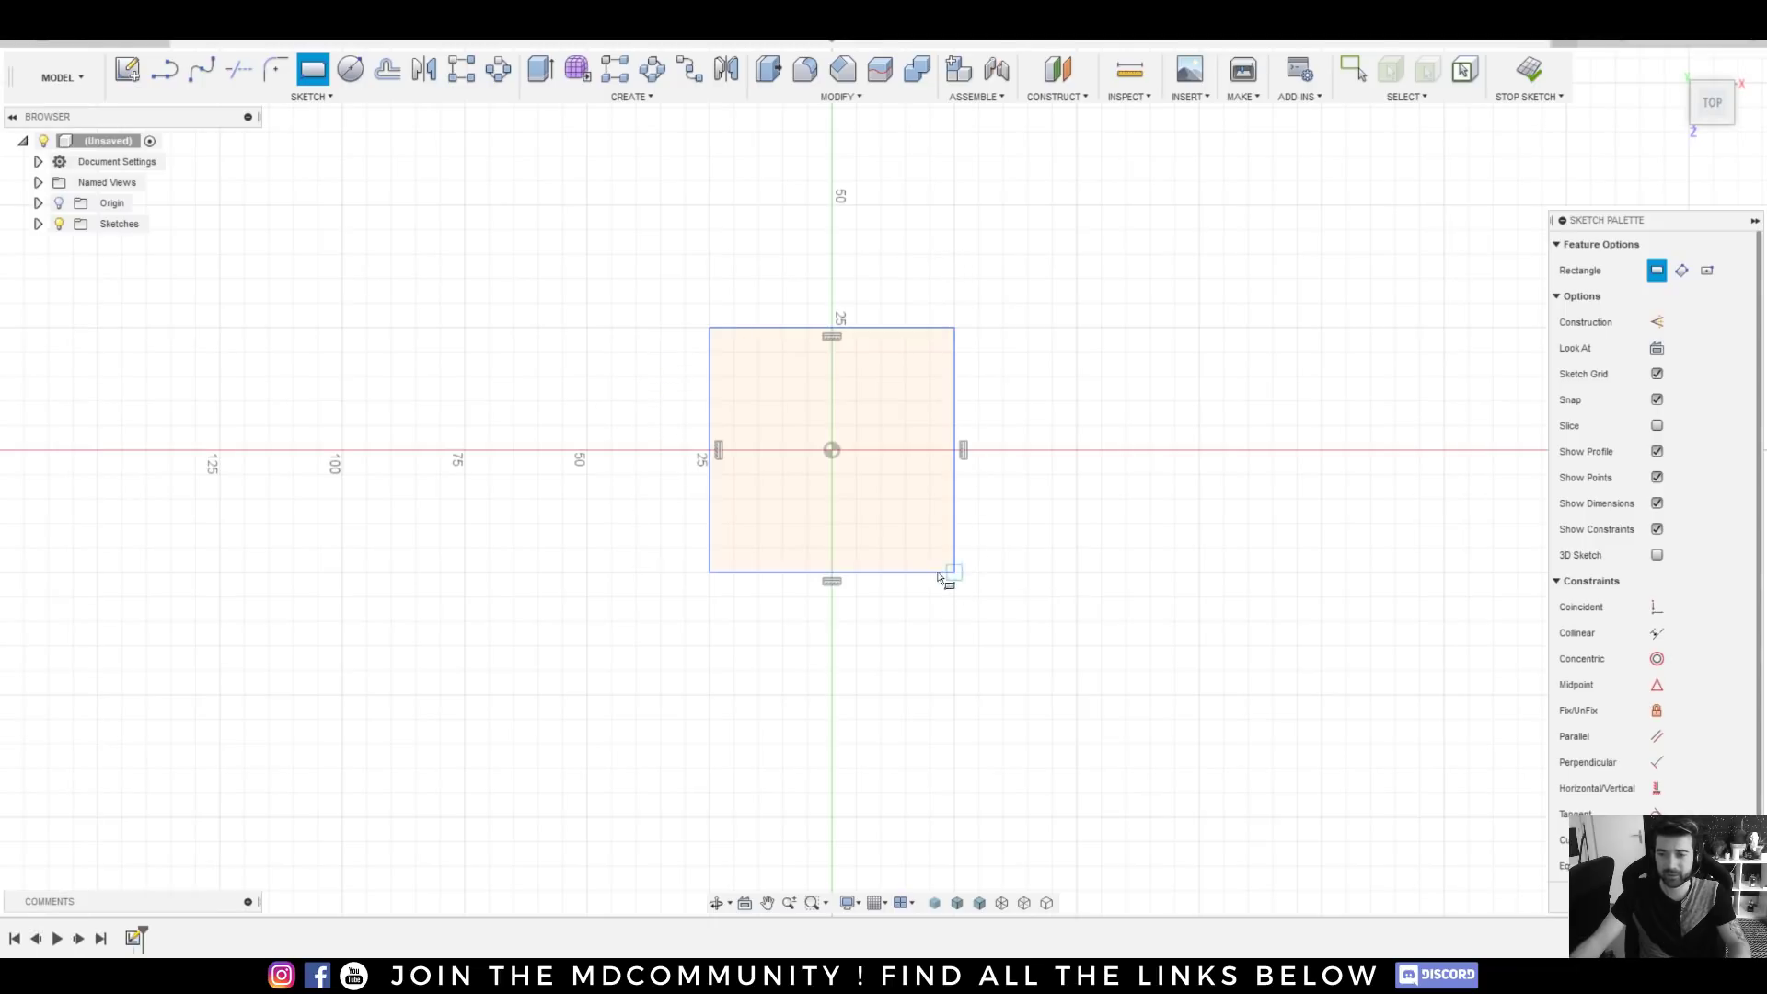
- Sketch a second rectangle, about 30 by 27 mm, overlapping the square's upper corner
scroll(906, 501, down, 1)
scroll(910, 484, up, 2)
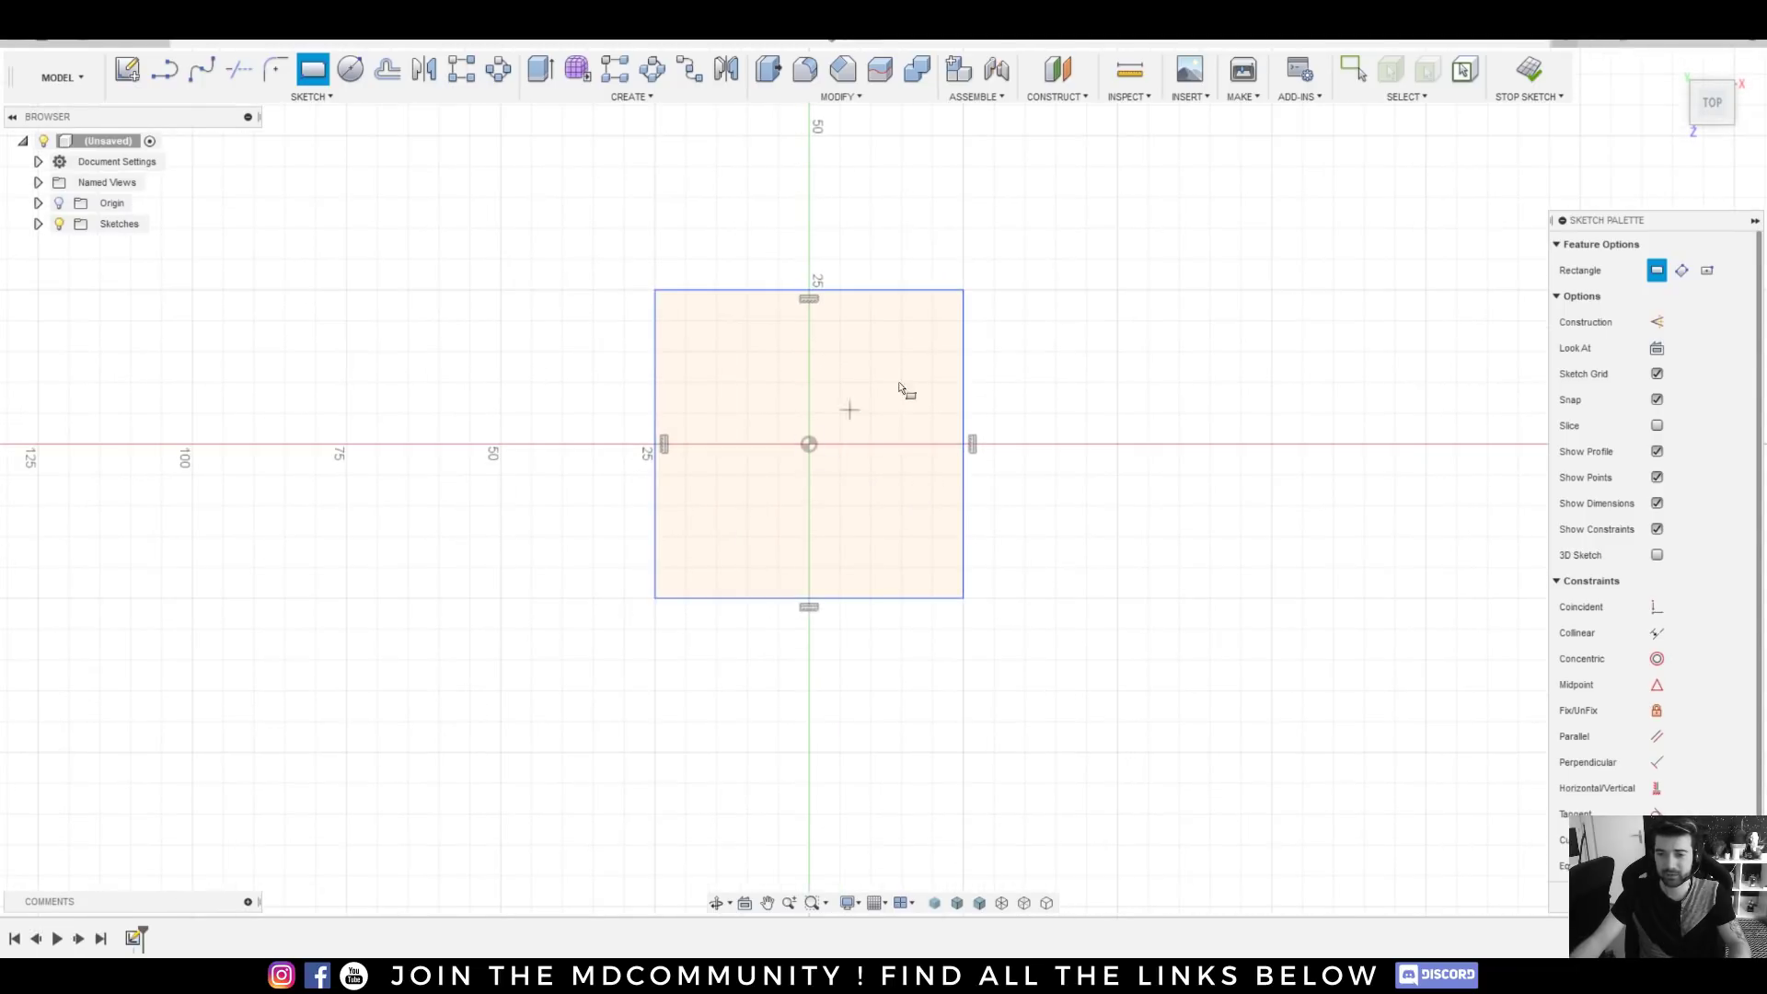
click(837, 242)
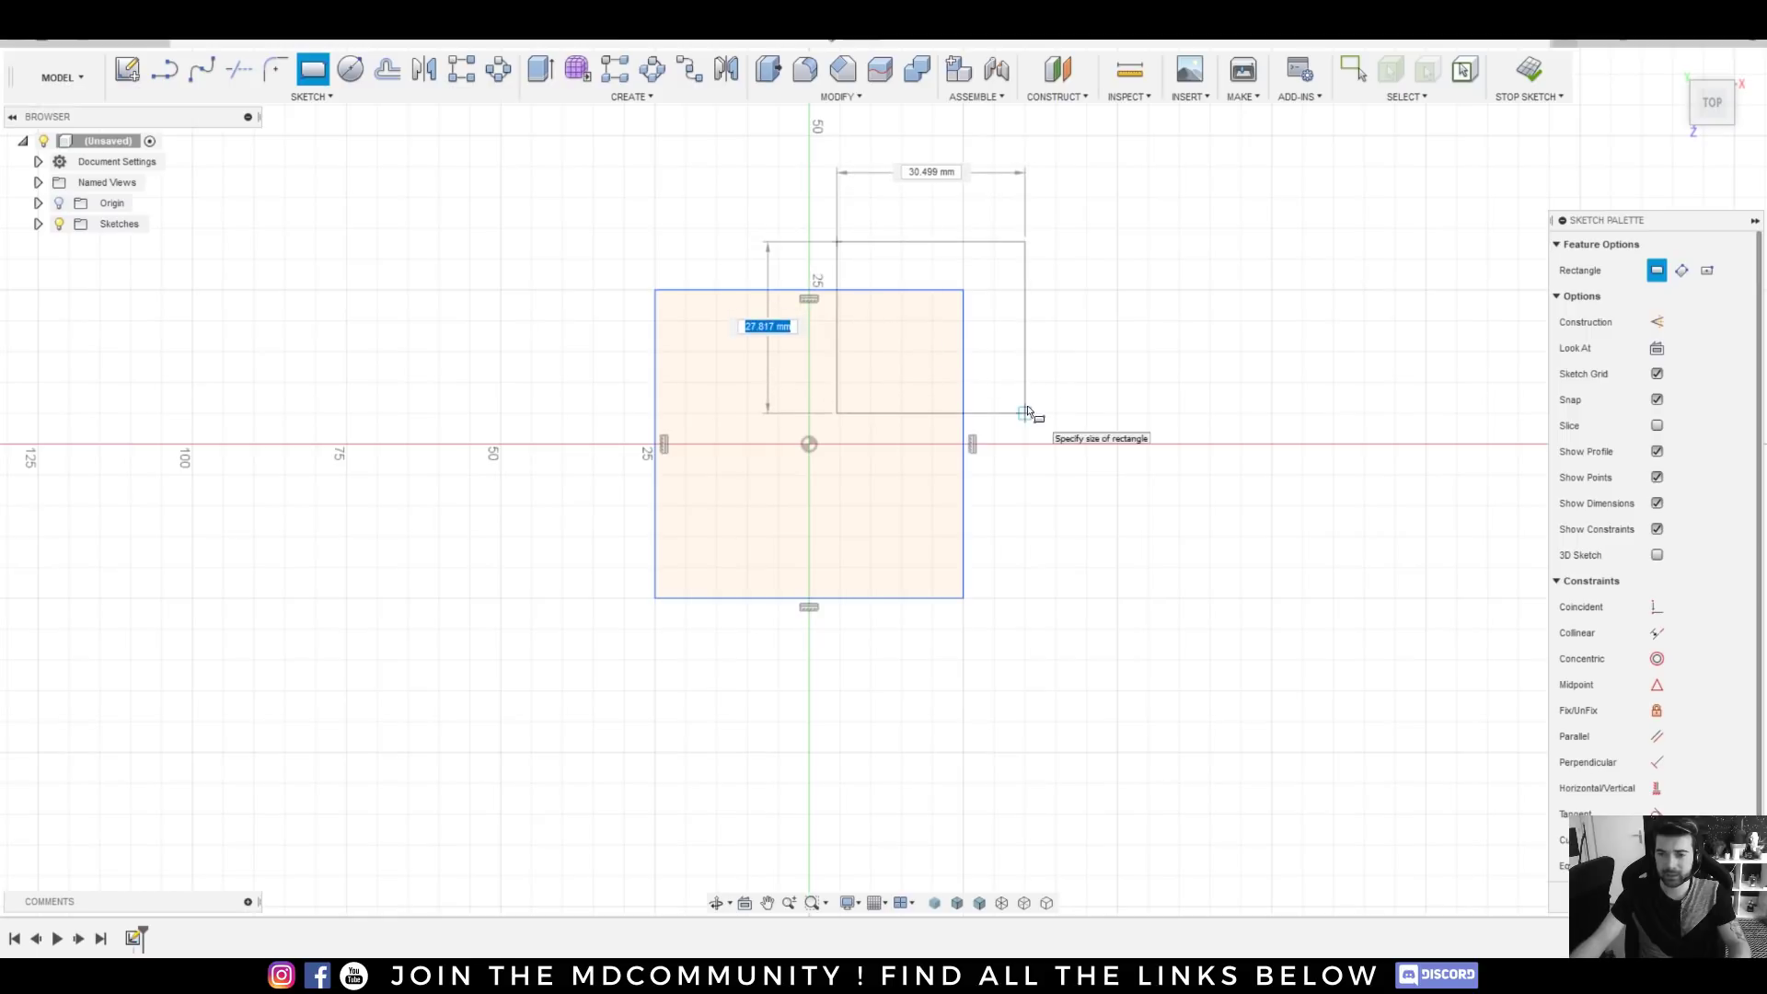
click(1027, 406)
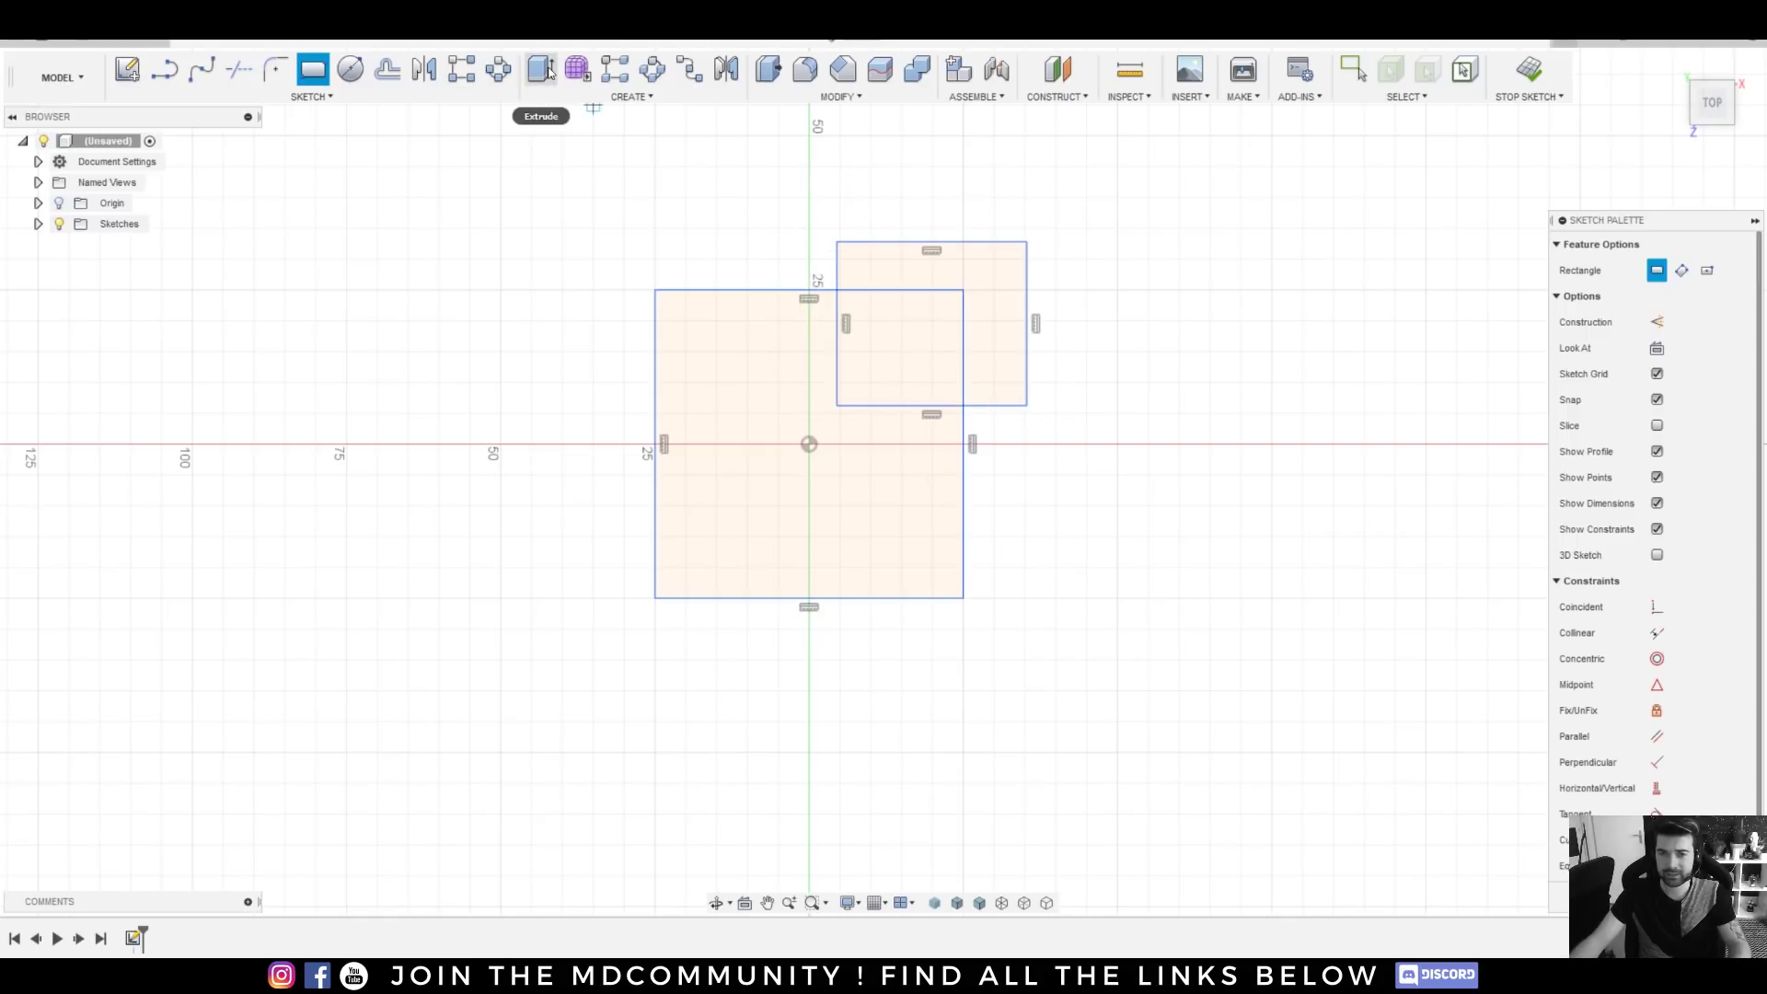
- Extrude the L-shaped profile of the square 25 mm upward as a new body
click(769, 69)
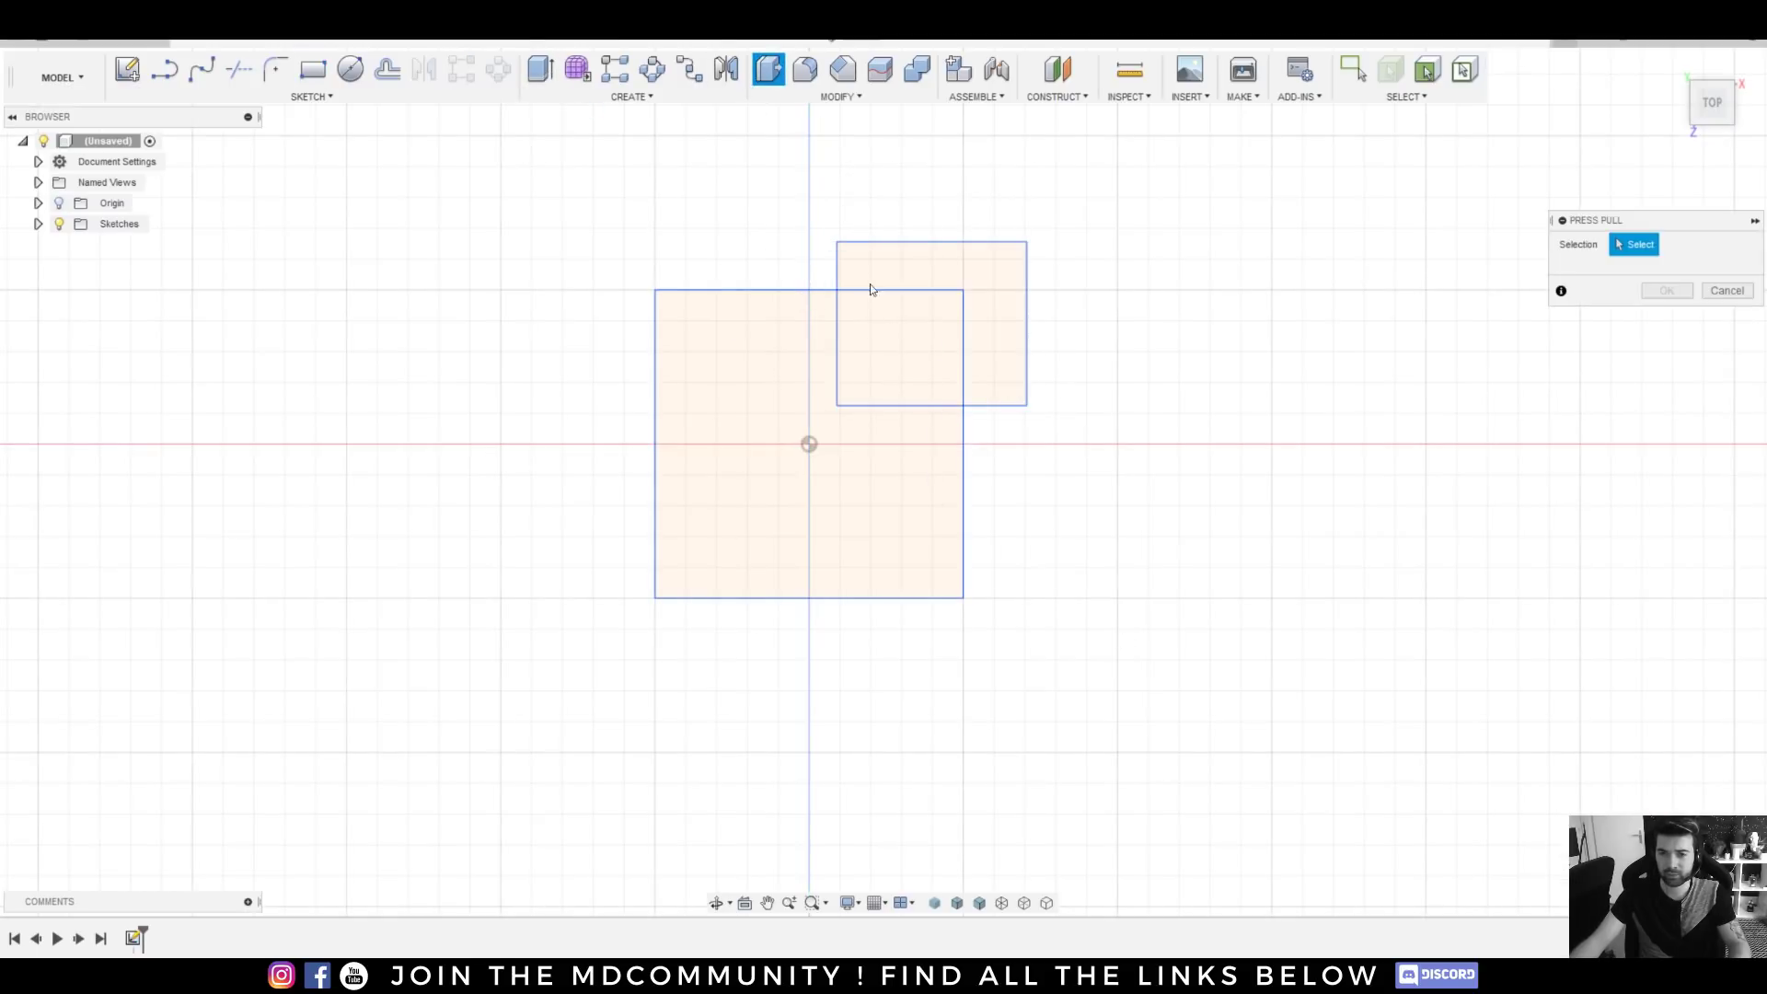
click(868, 471)
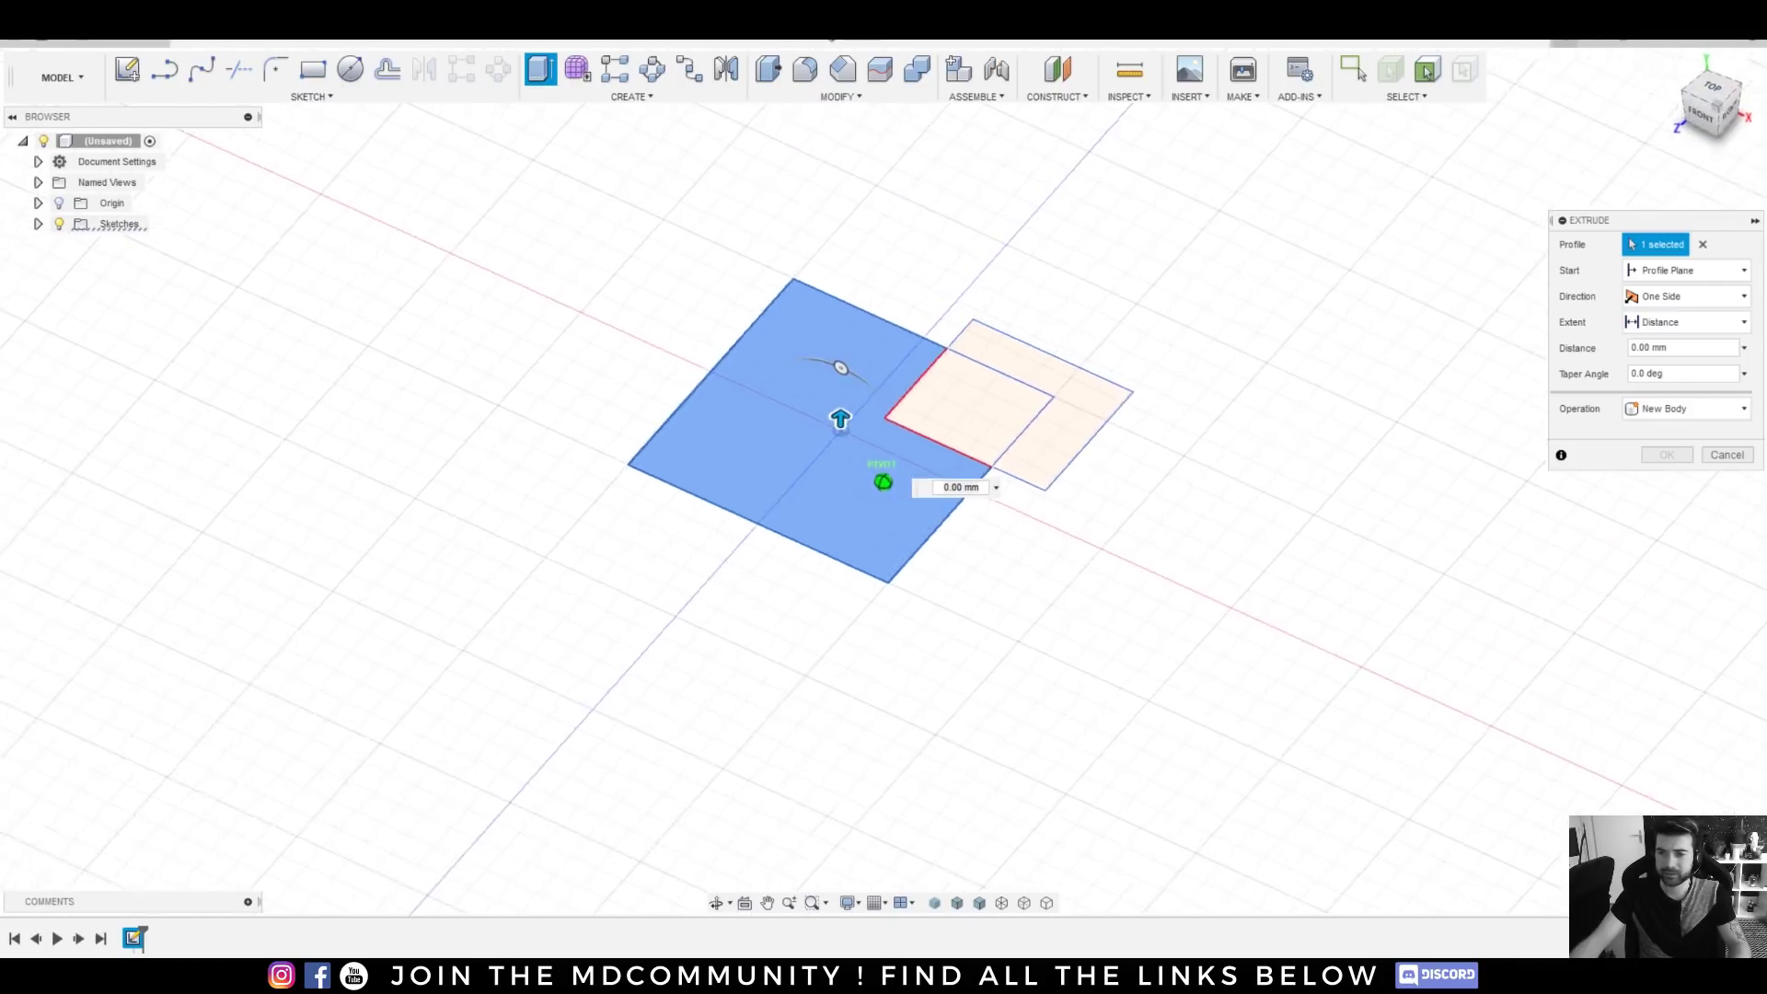
drag(844, 426, 824, 328)
shift+middle_drag(825, 328, 687, 381)
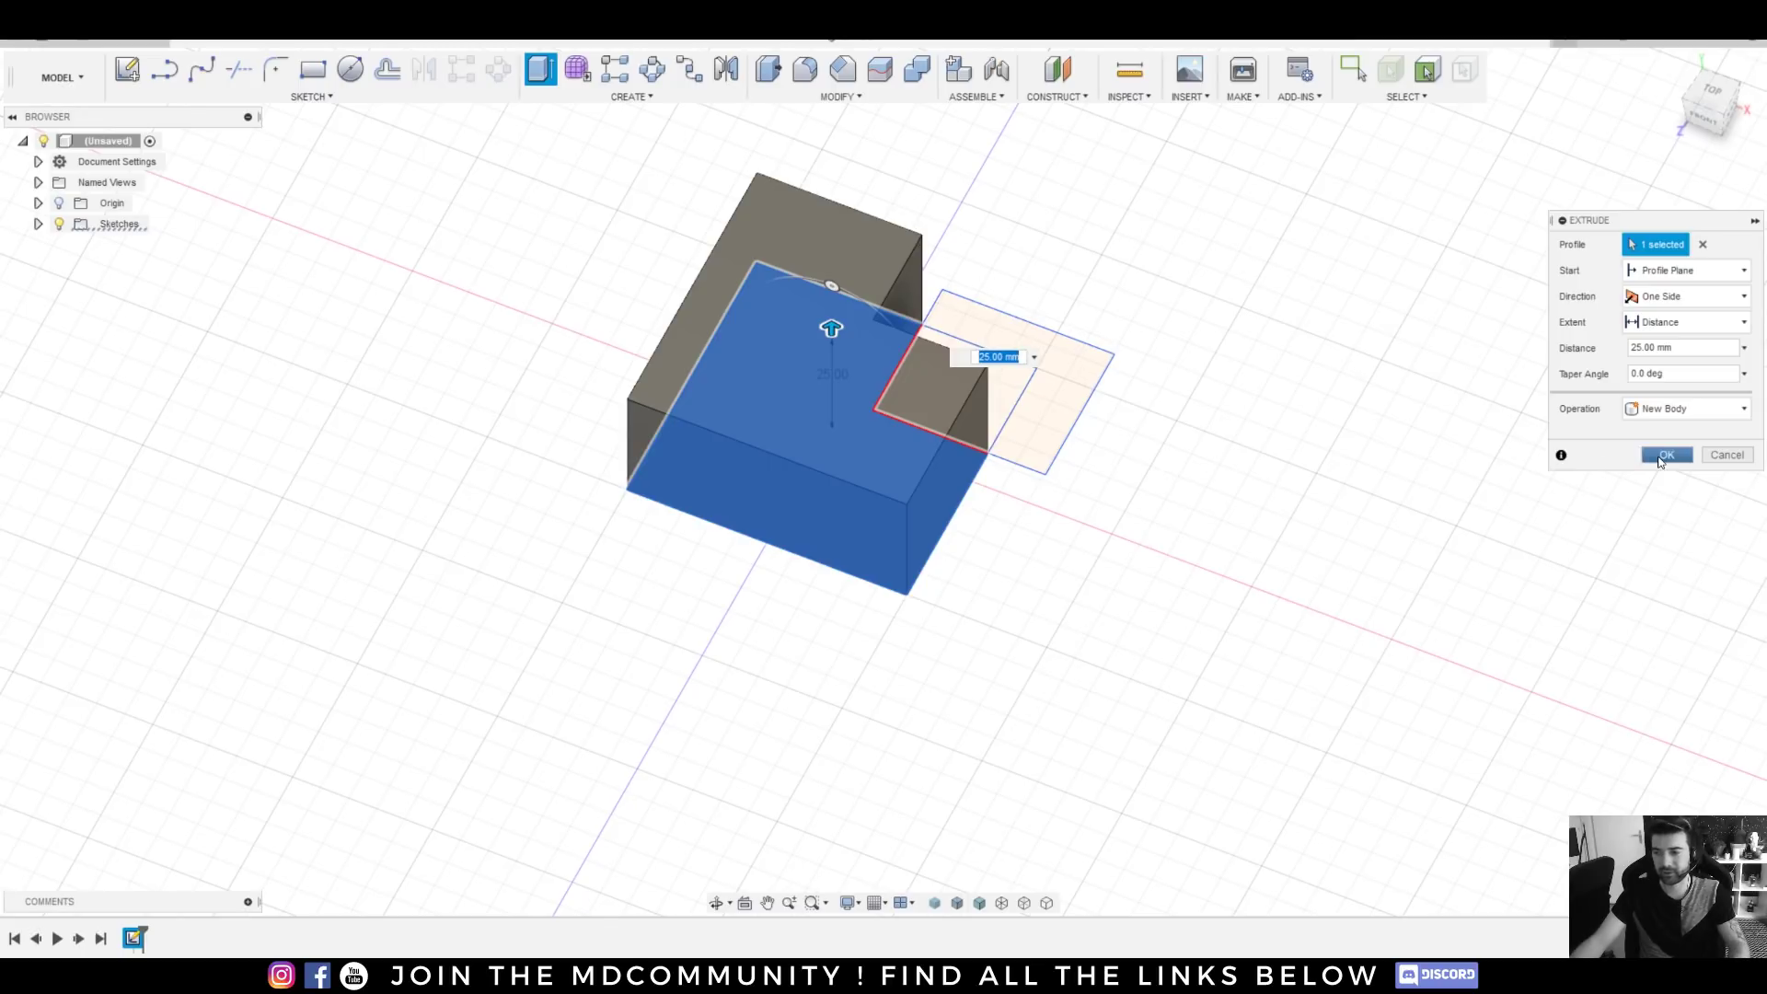
click(1665, 455)
- Create an offset plane on the block's top face and sketch a circle about 10 mm in diameter on it
click(1058, 69)
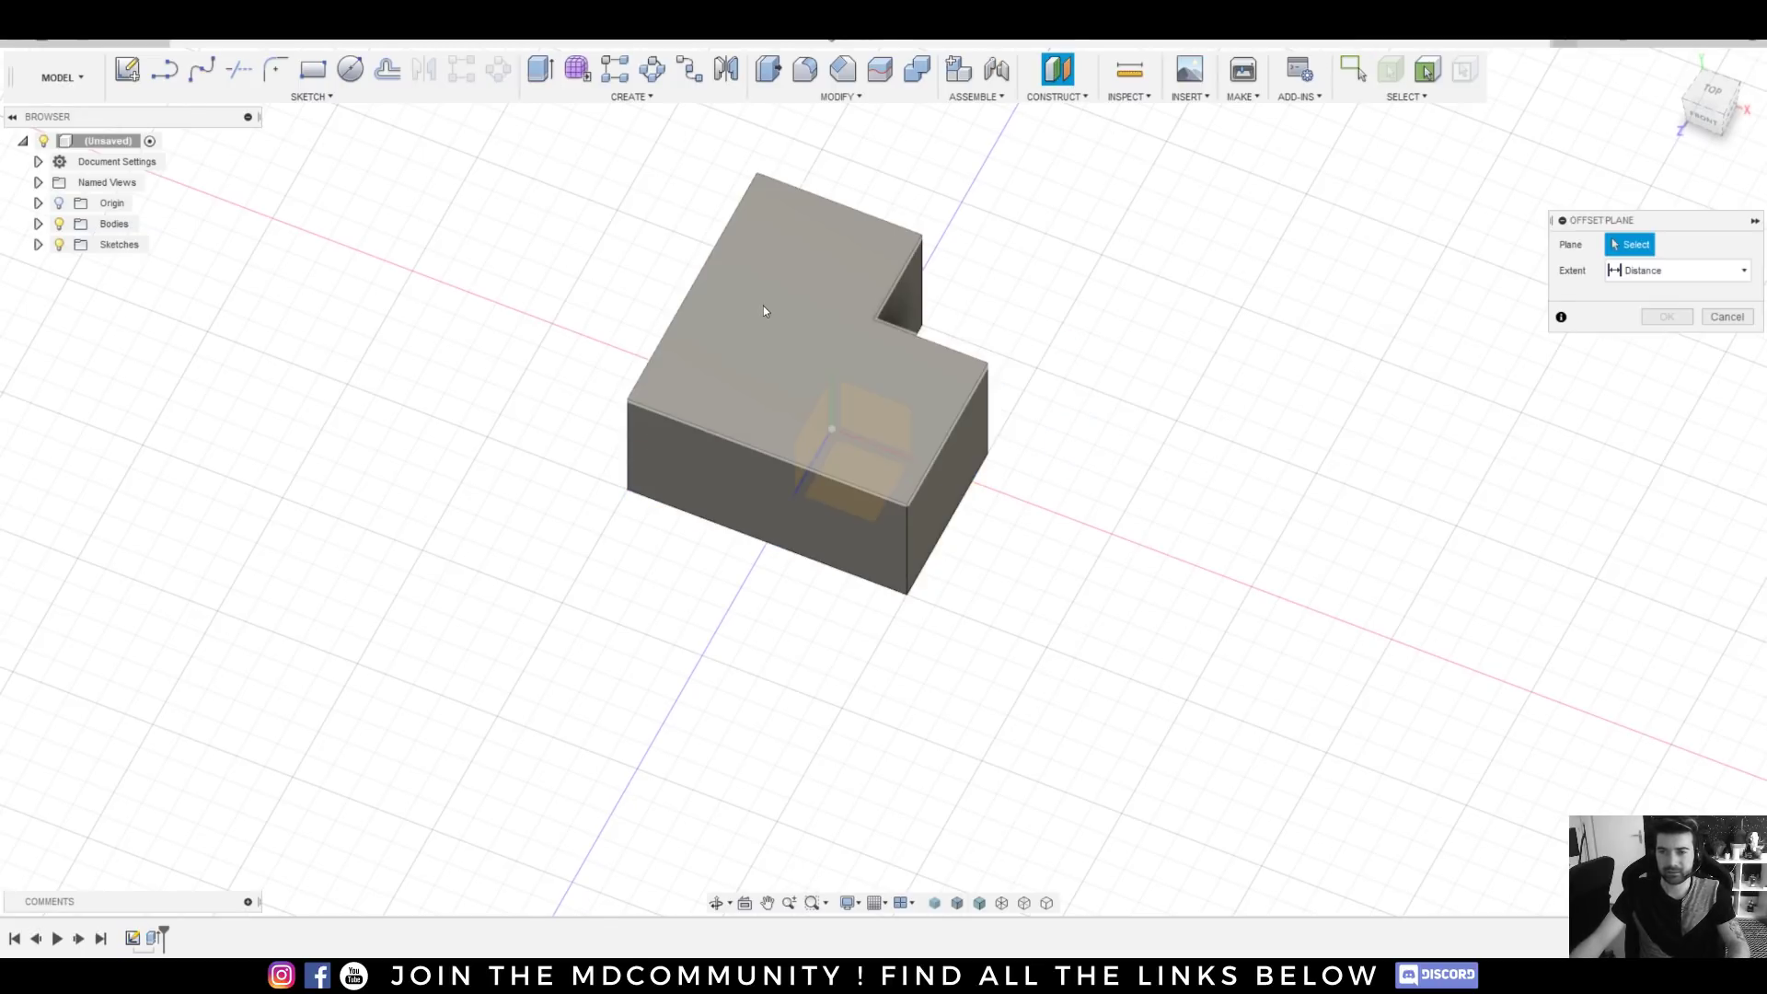
click(763, 311)
key(Return)
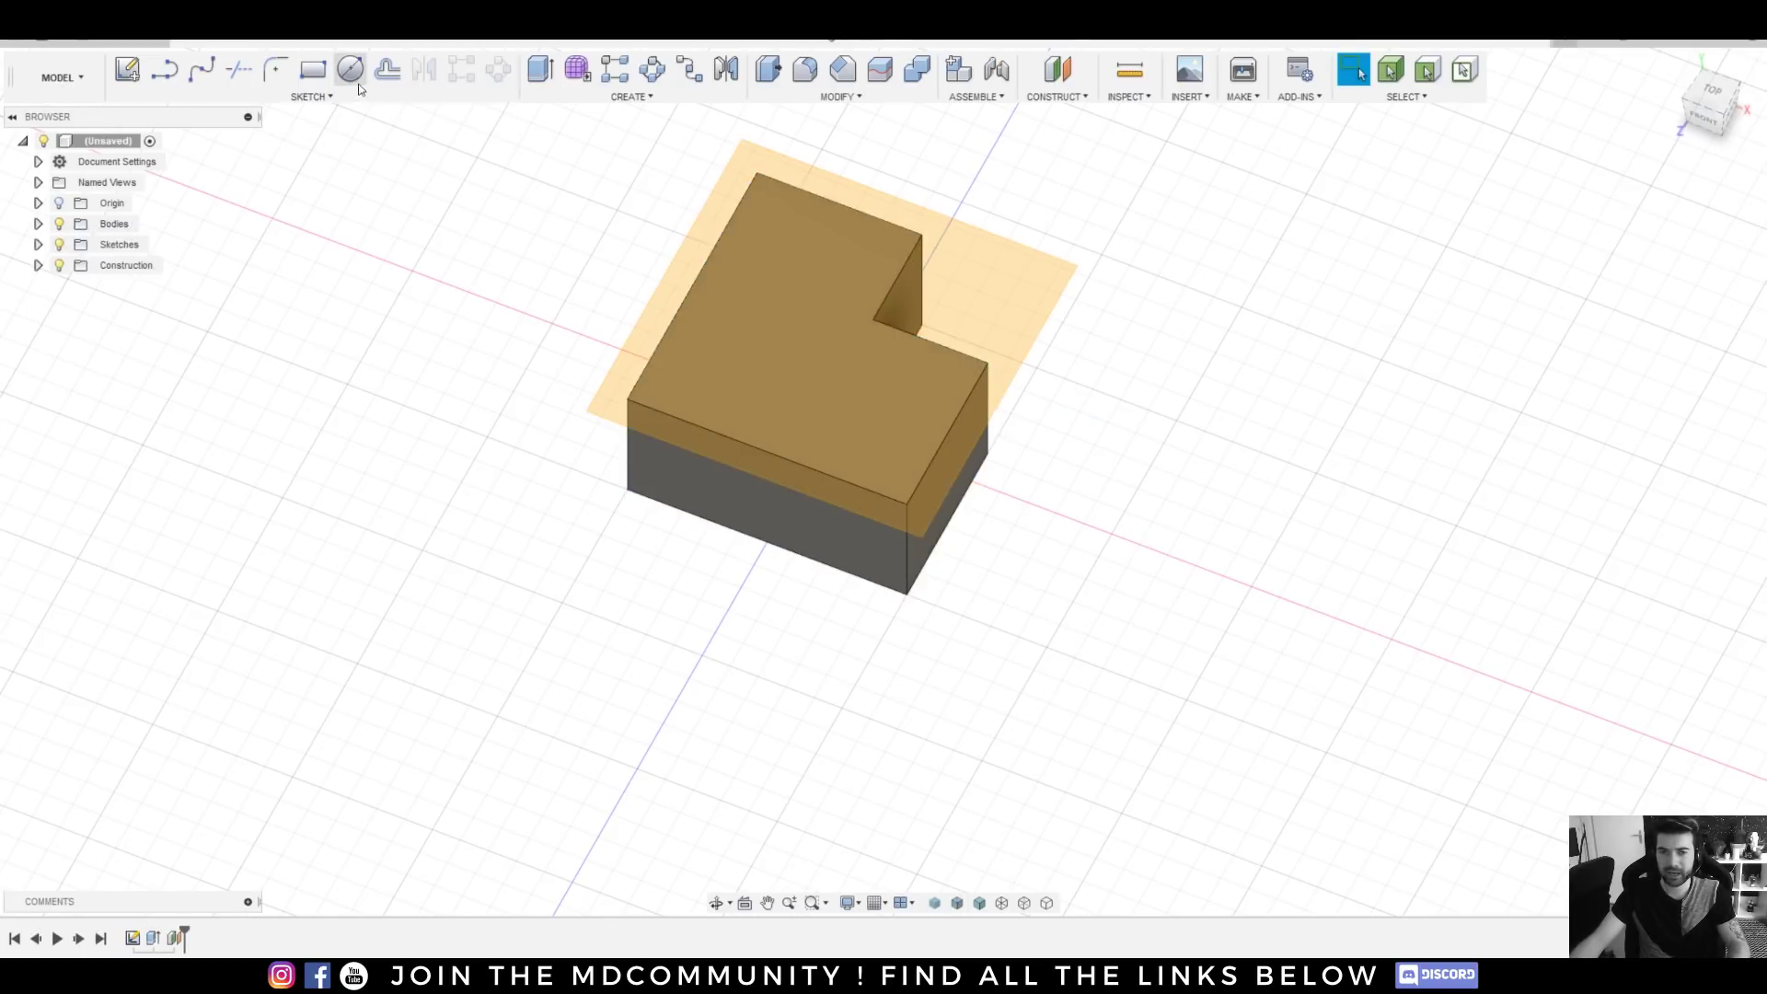
click(350, 69)
click(833, 395)
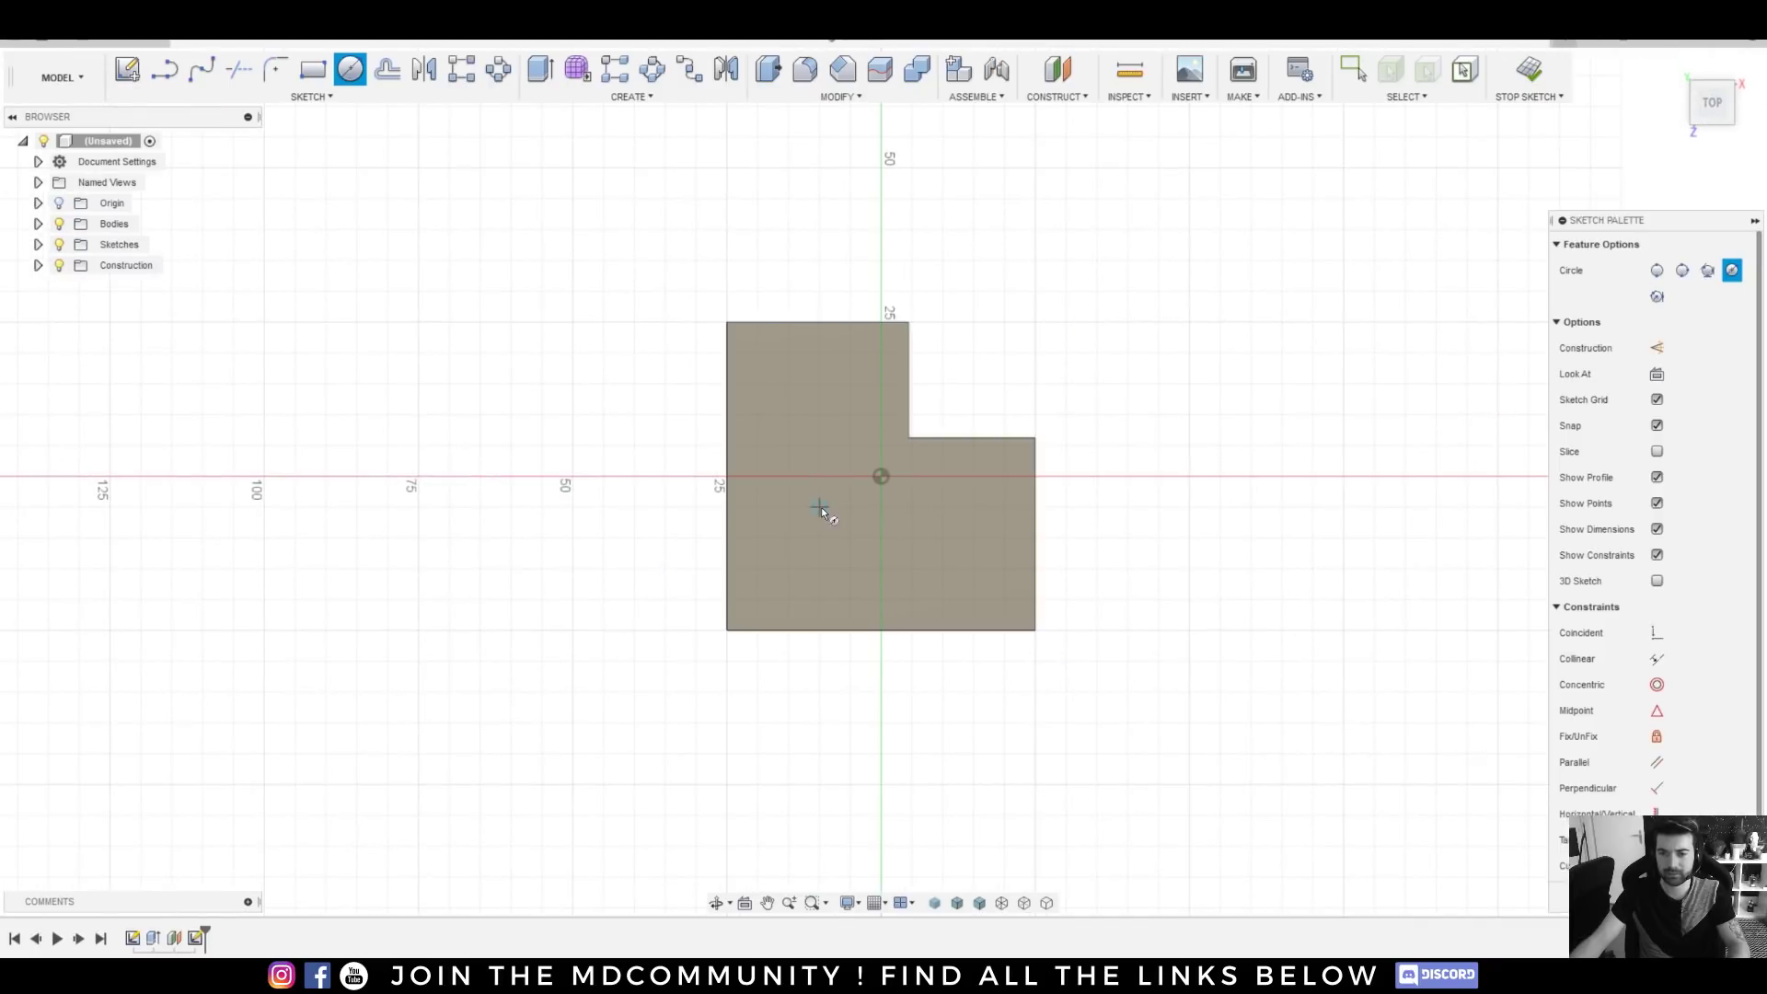
click(856, 505)
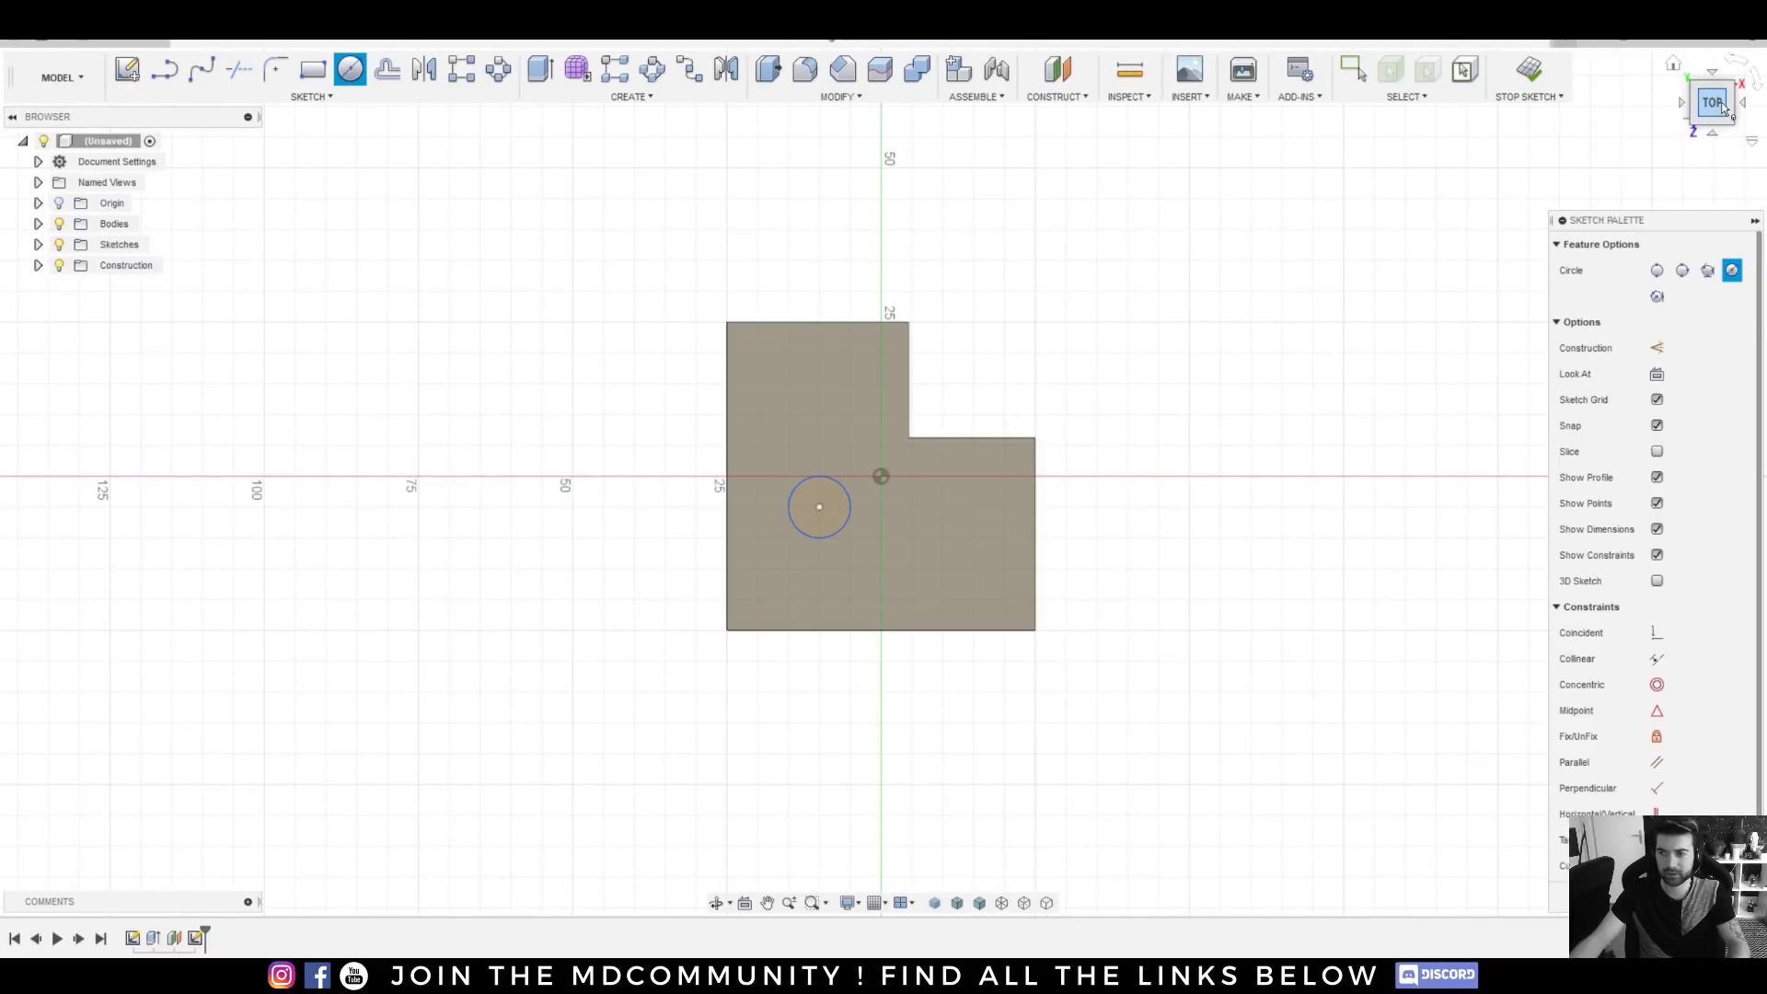
- Extrude the circle down into the L-shaped block to cut a shallow round hole
click(768, 69)
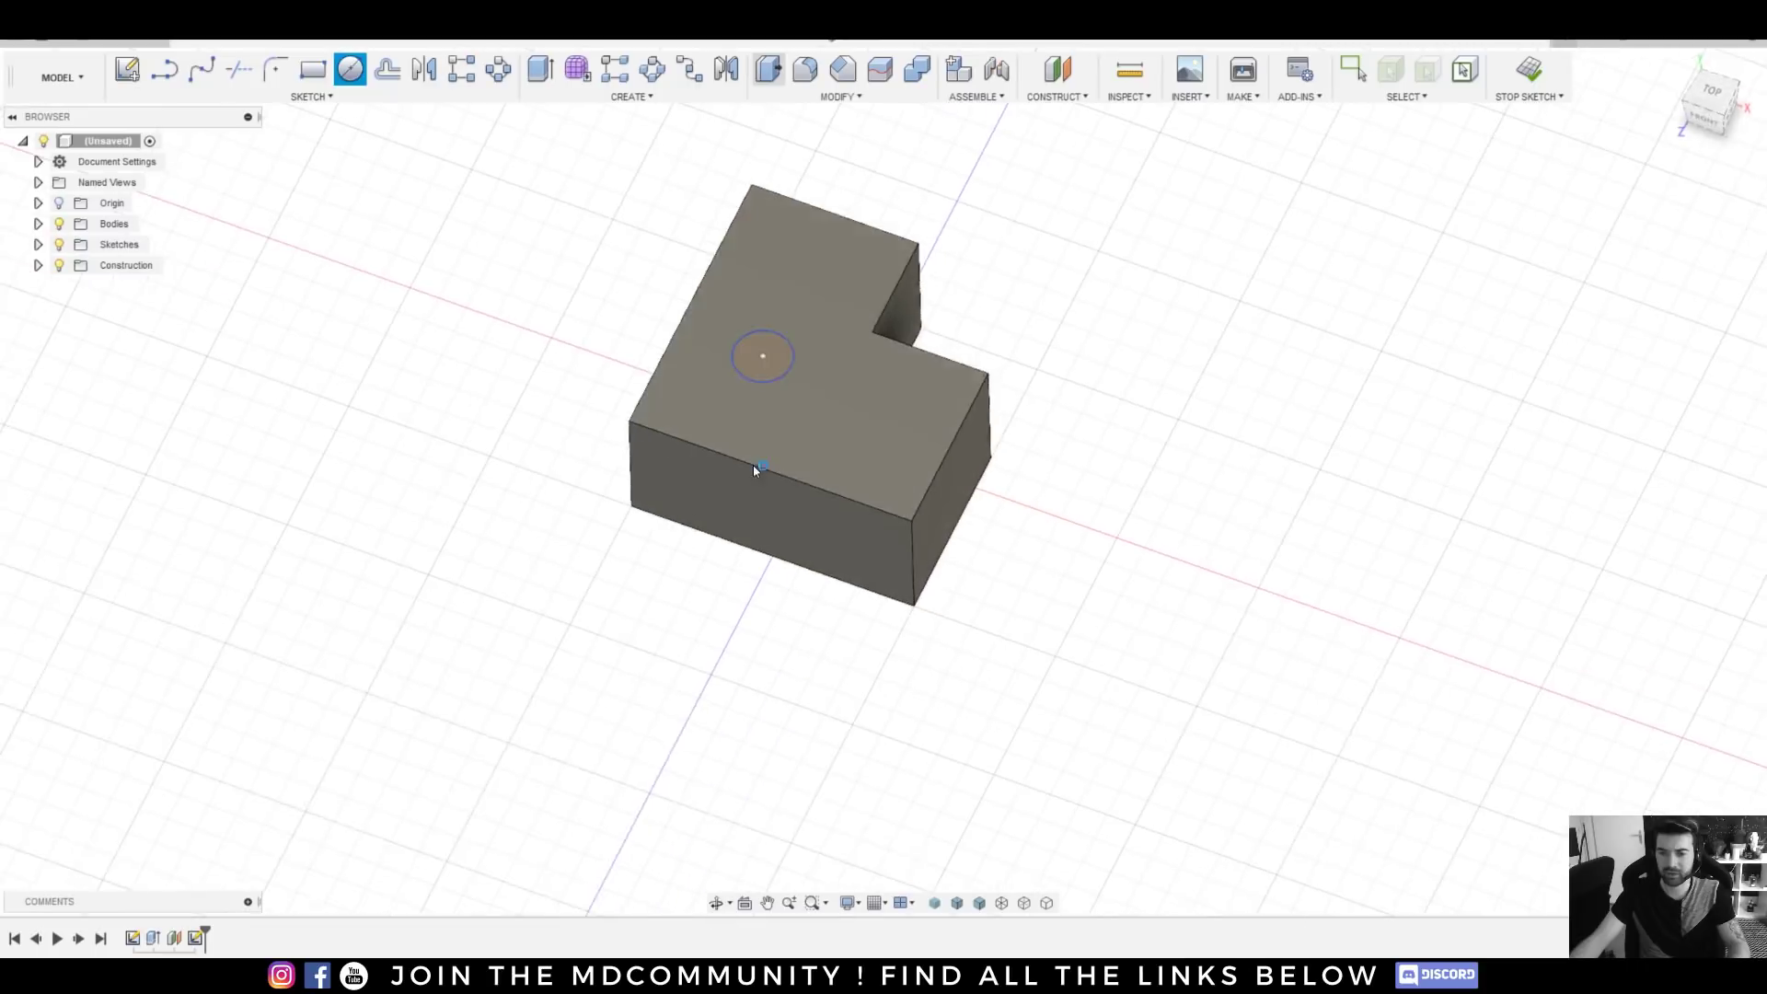
click(775, 345)
drag(763, 333, 767, 377)
click(1666, 480)
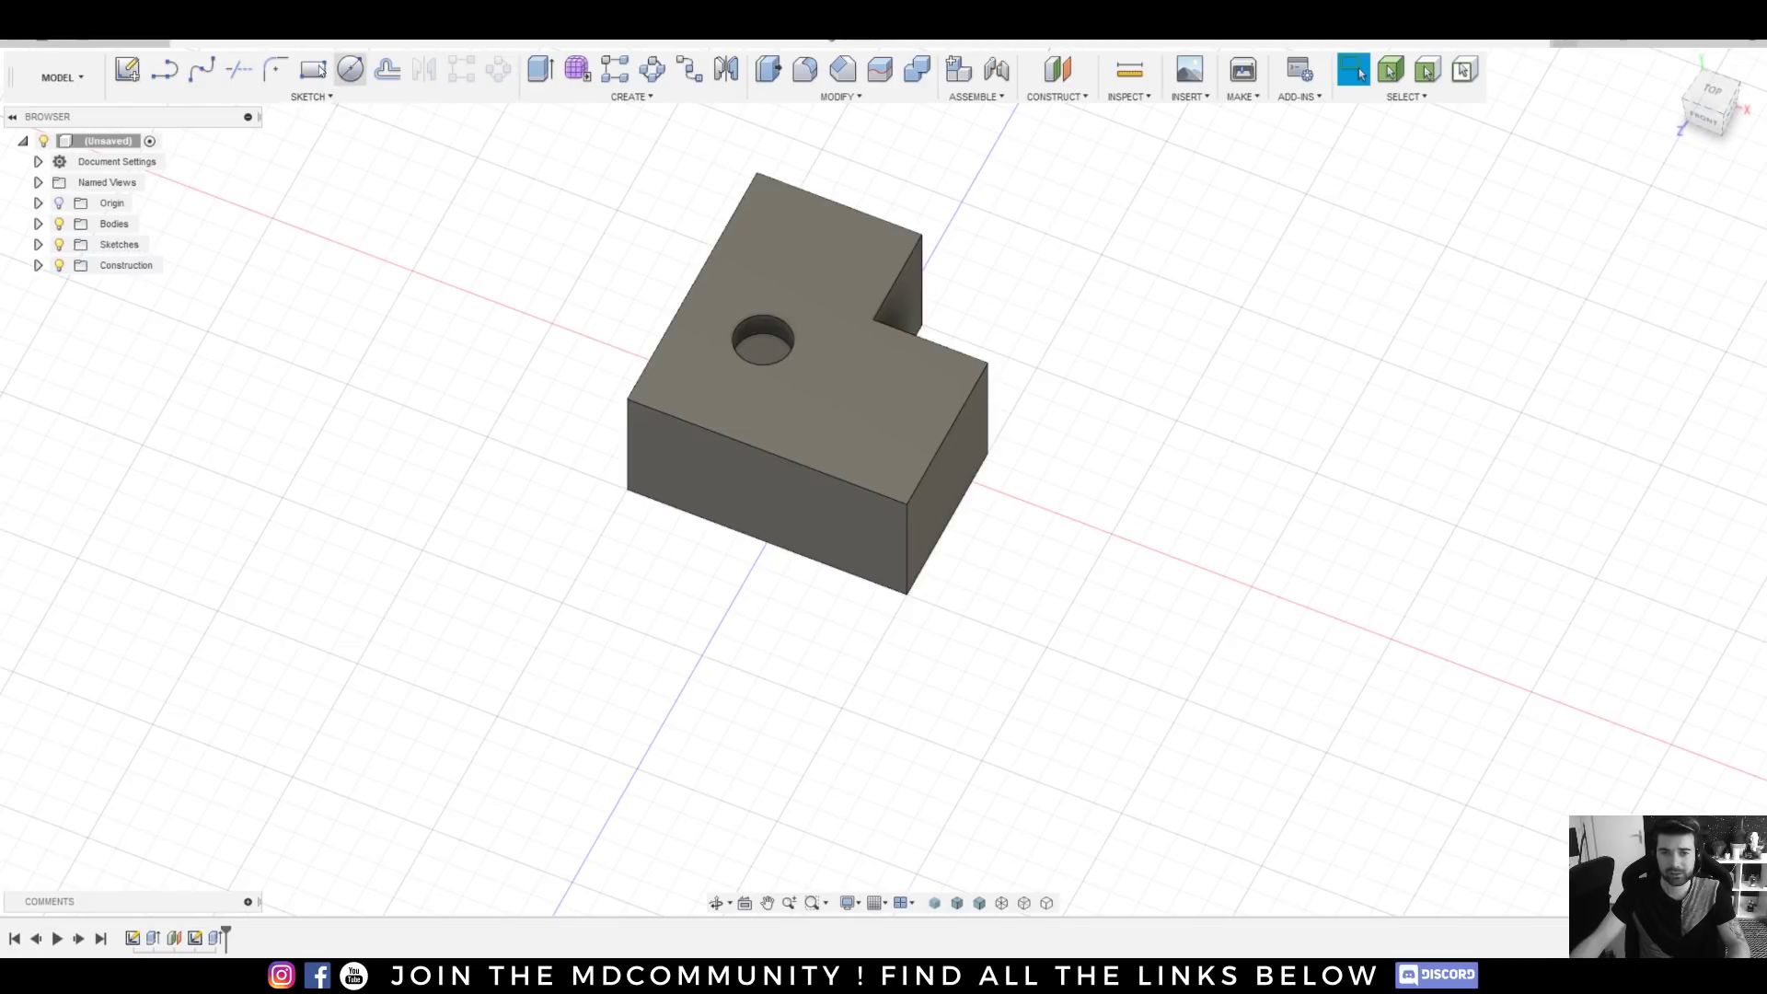
- Sketch on the hole's floor and offset its circular edge inward by about 1.3 mm
click(387, 69)
click(786, 344)
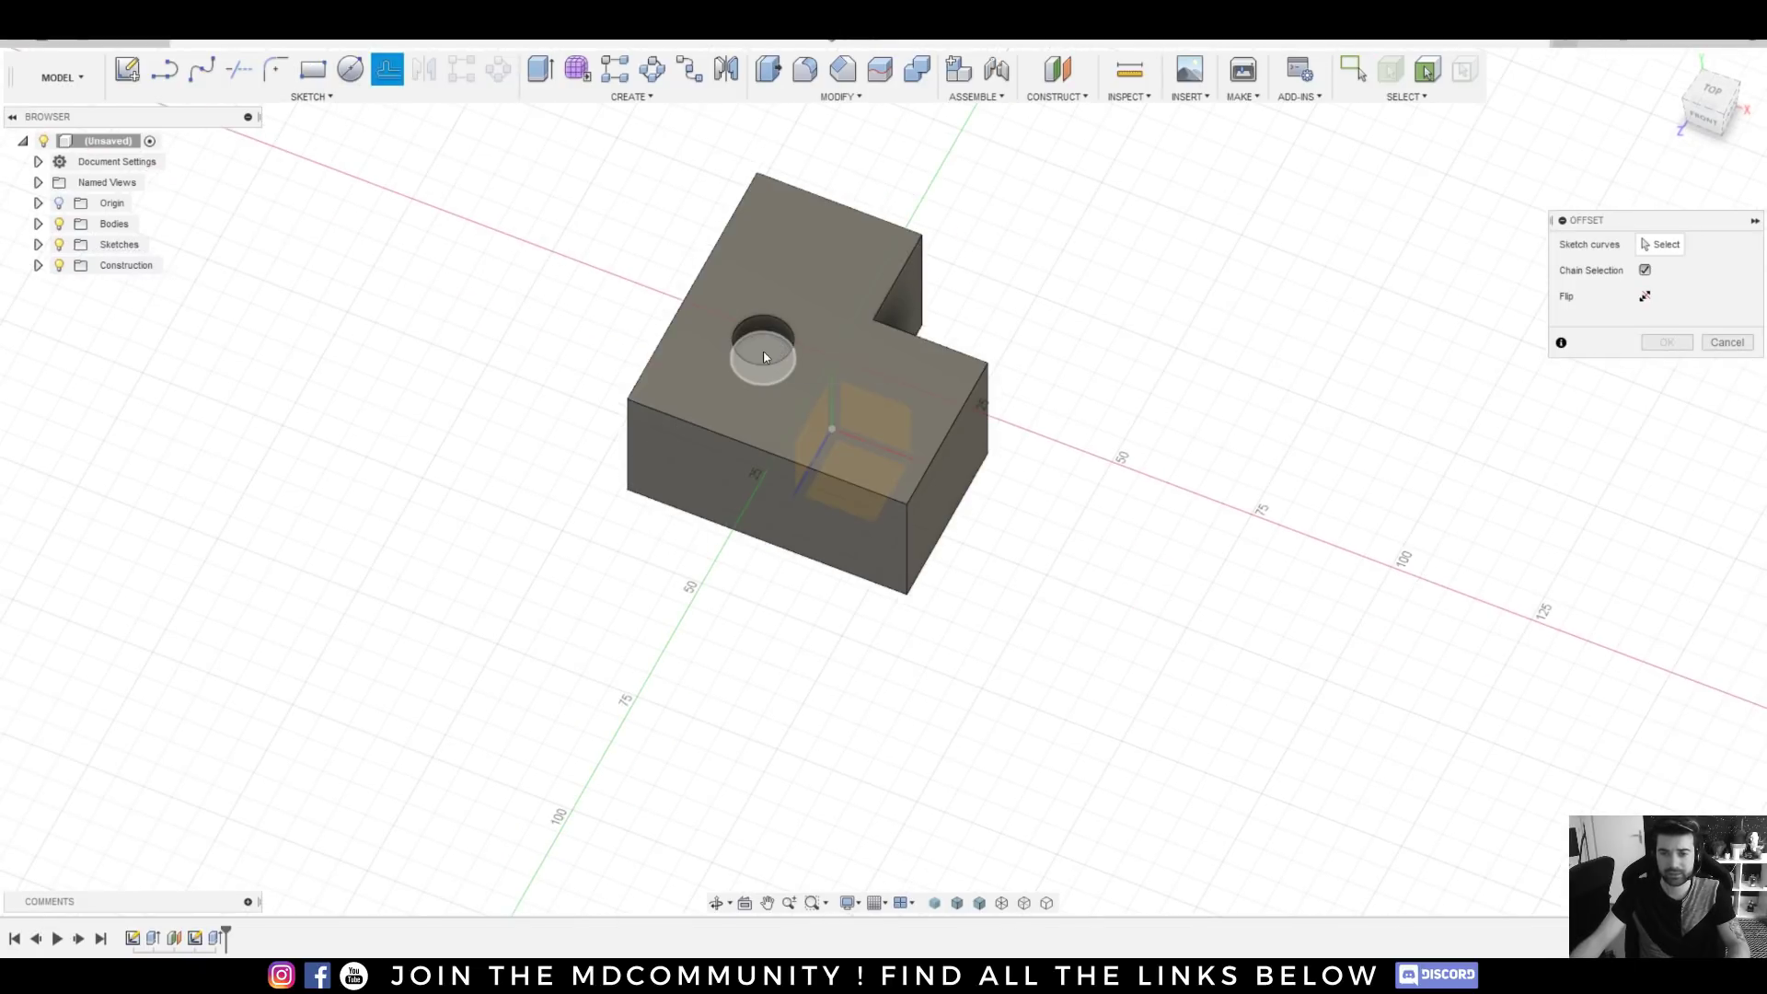
click(908, 479)
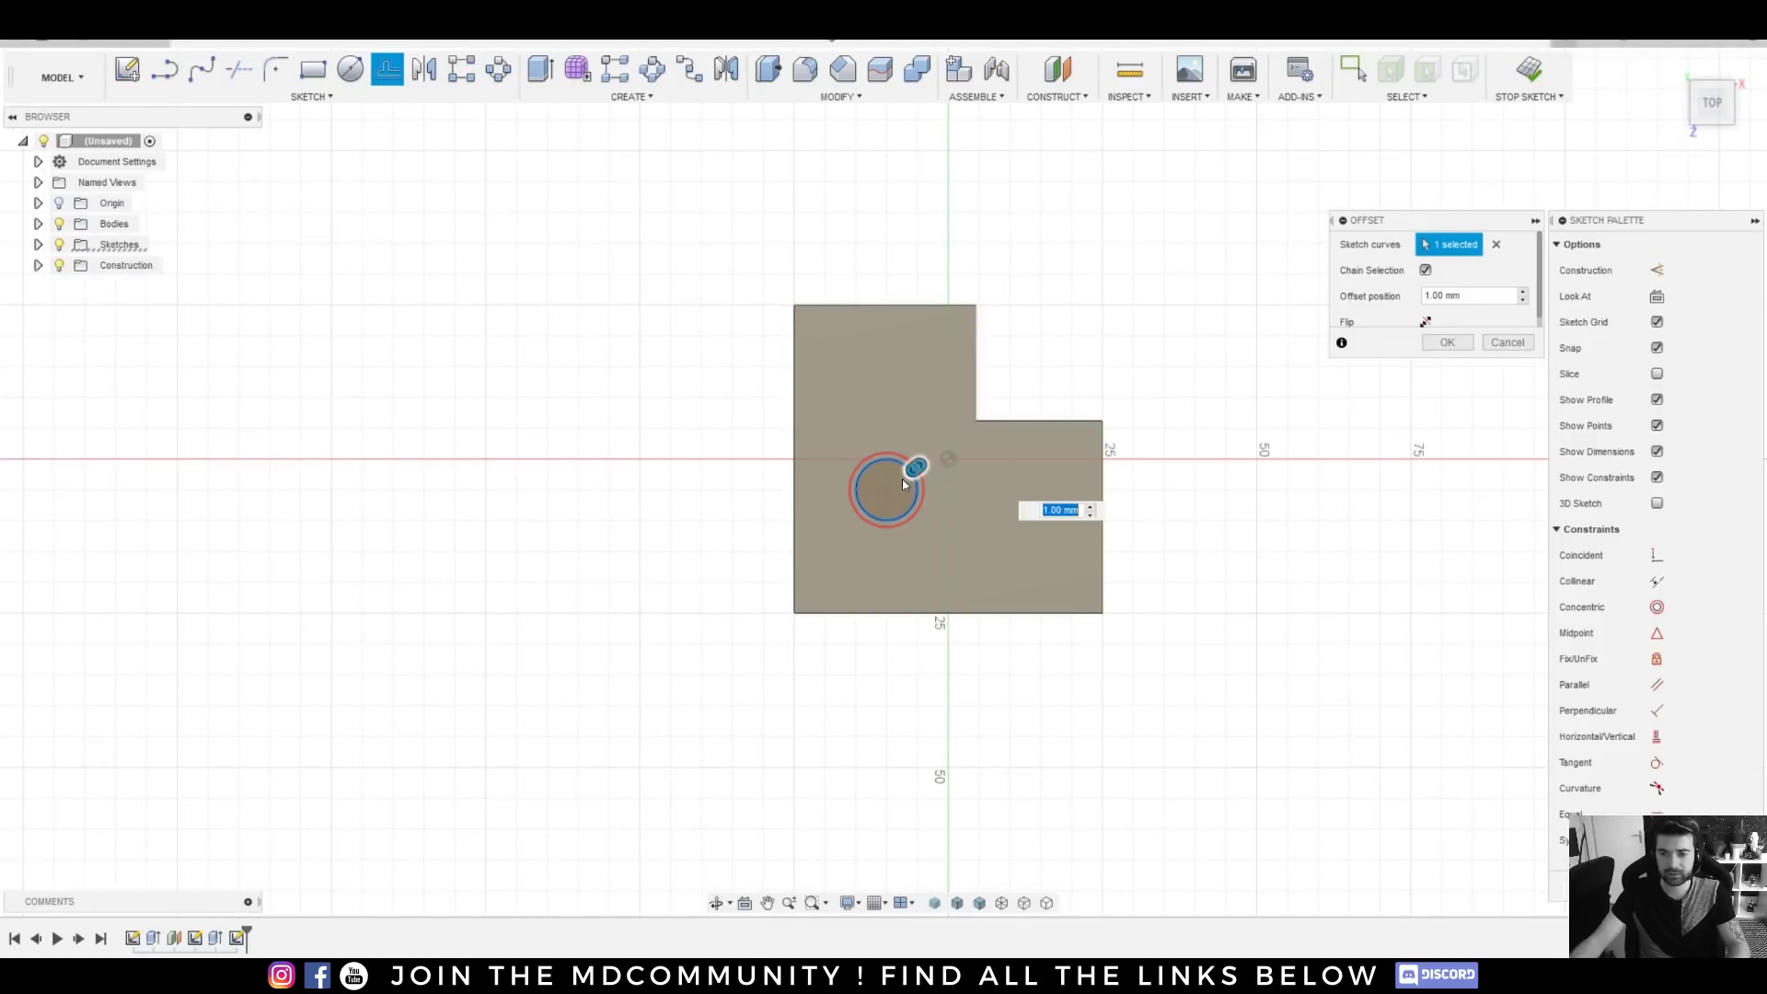
drag(902, 475, 901, 479)
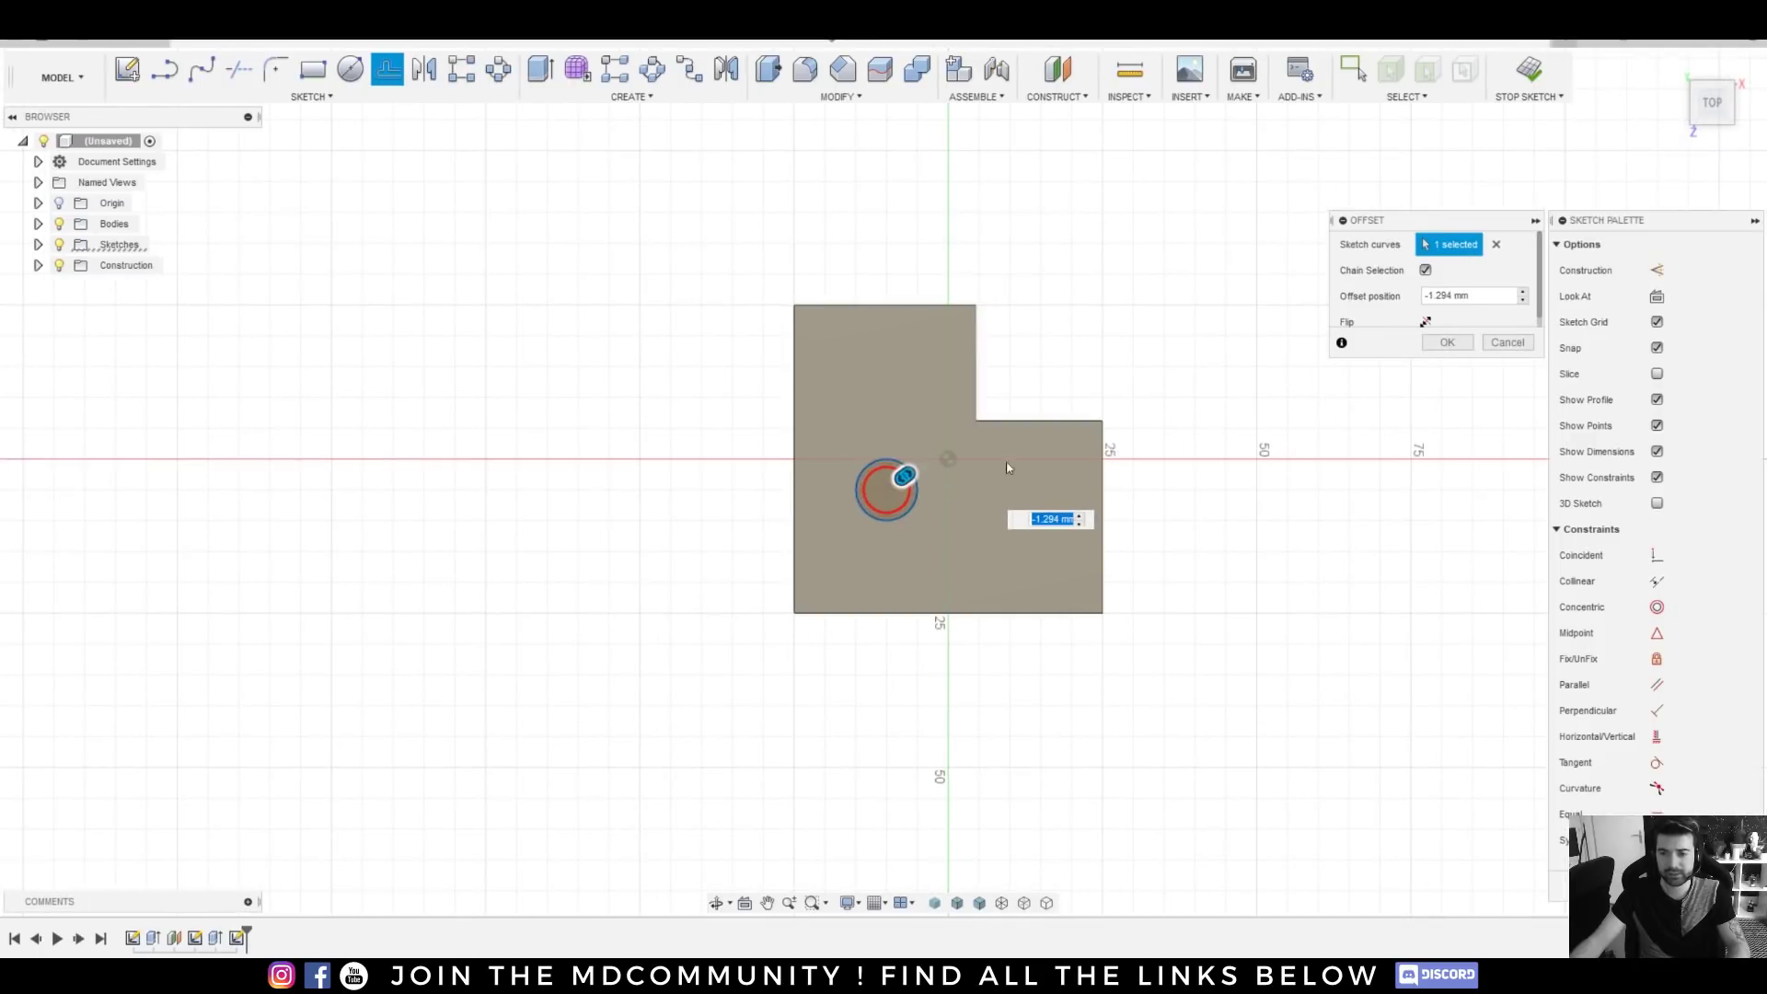
click(1443, 344)
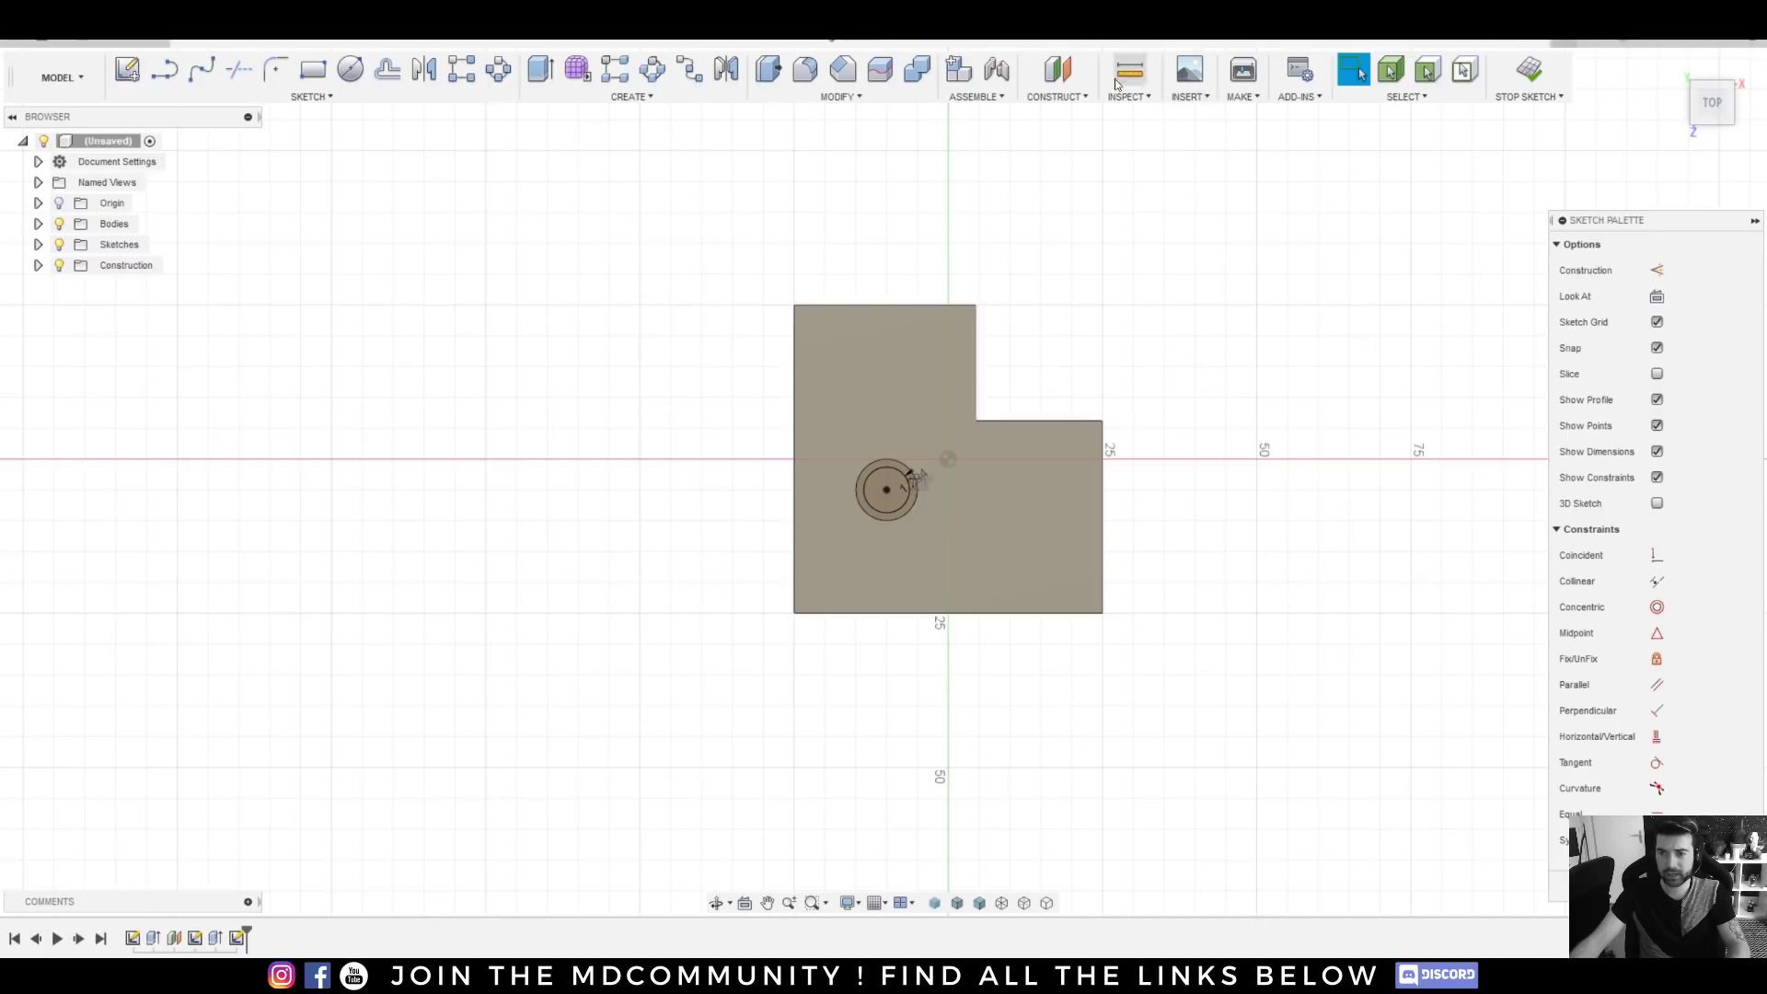
- Extrude the inner circle upward to form a raised plug inside the hole
key(e)
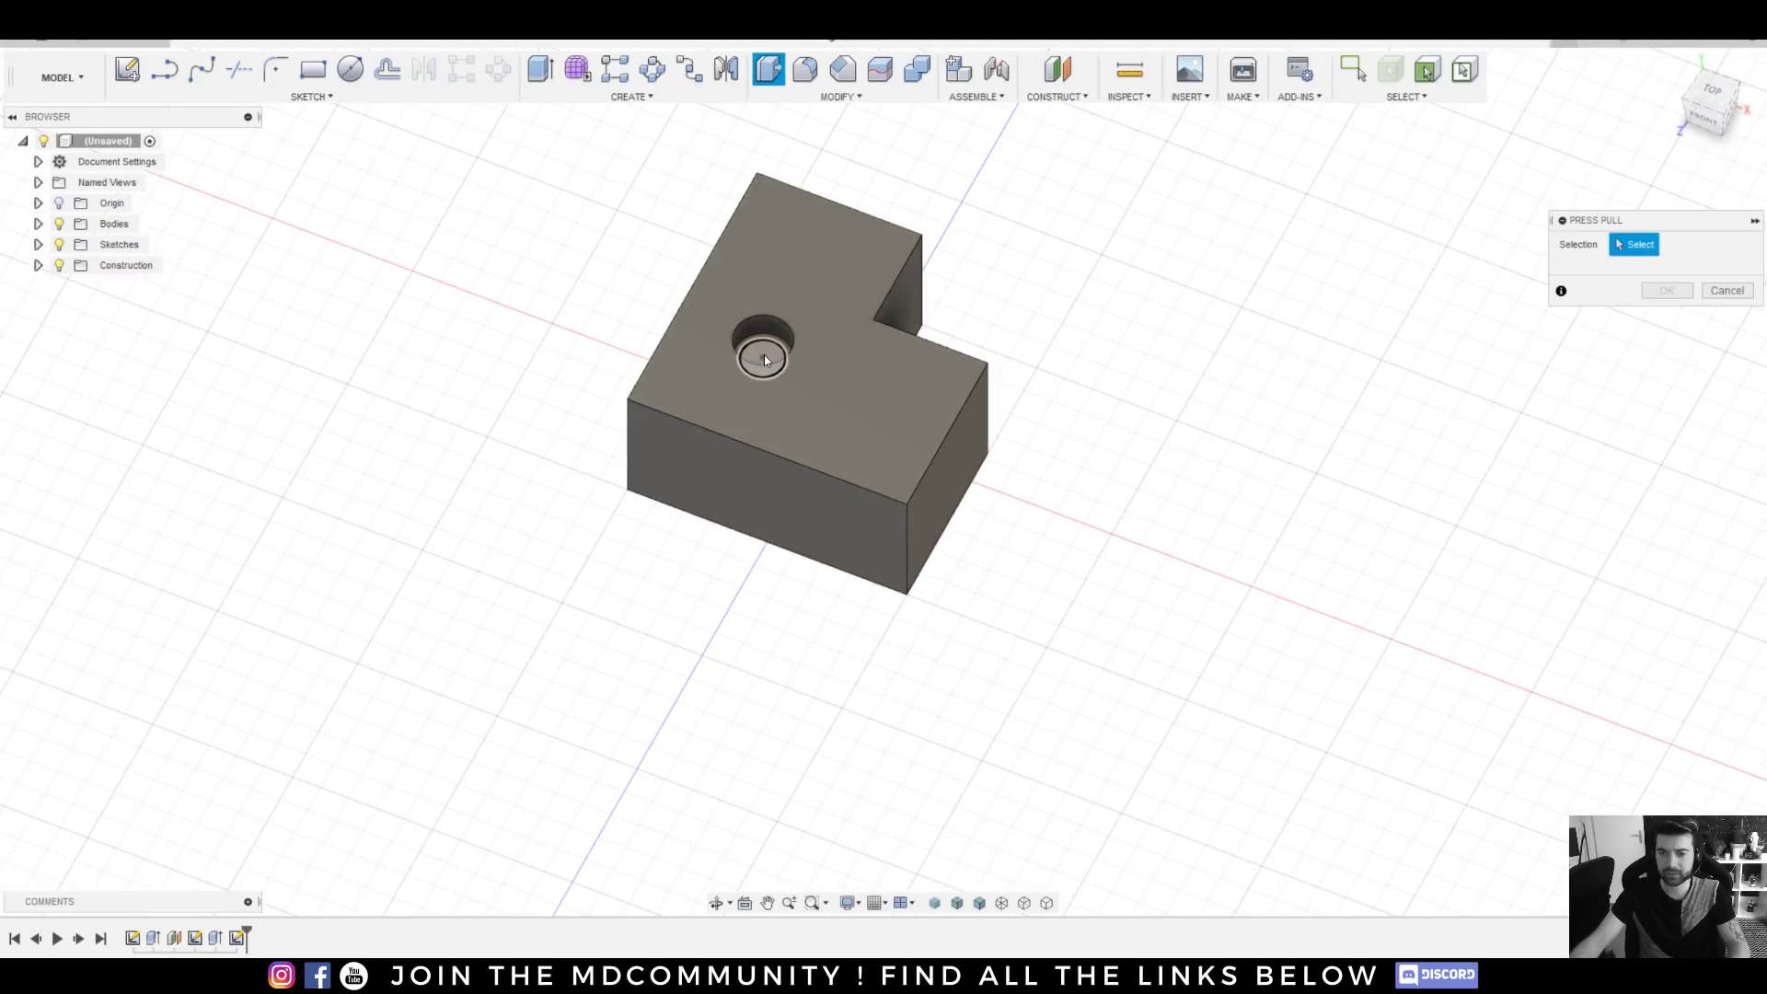
click(764, 357)
drag(766, 340, 765, 322)
click(1668, 456)
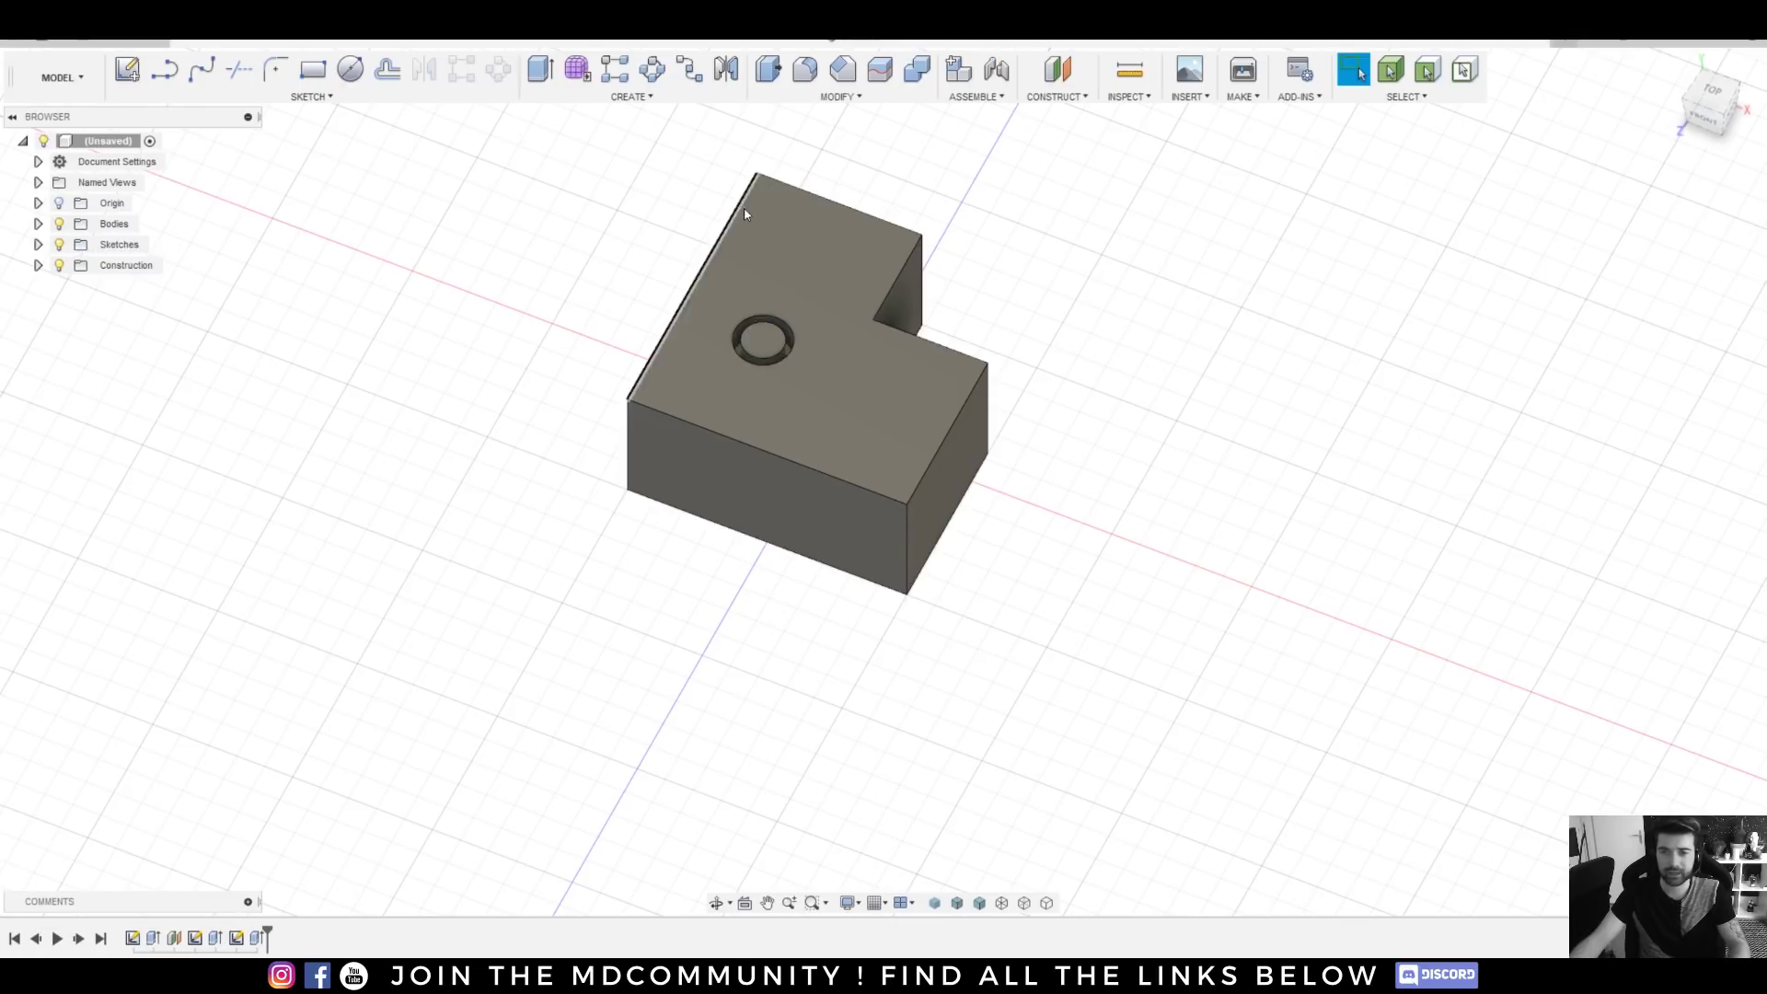
- Fillet the circular edges of the hole and its plug with a 2.5 mm radius
click(808, 77)
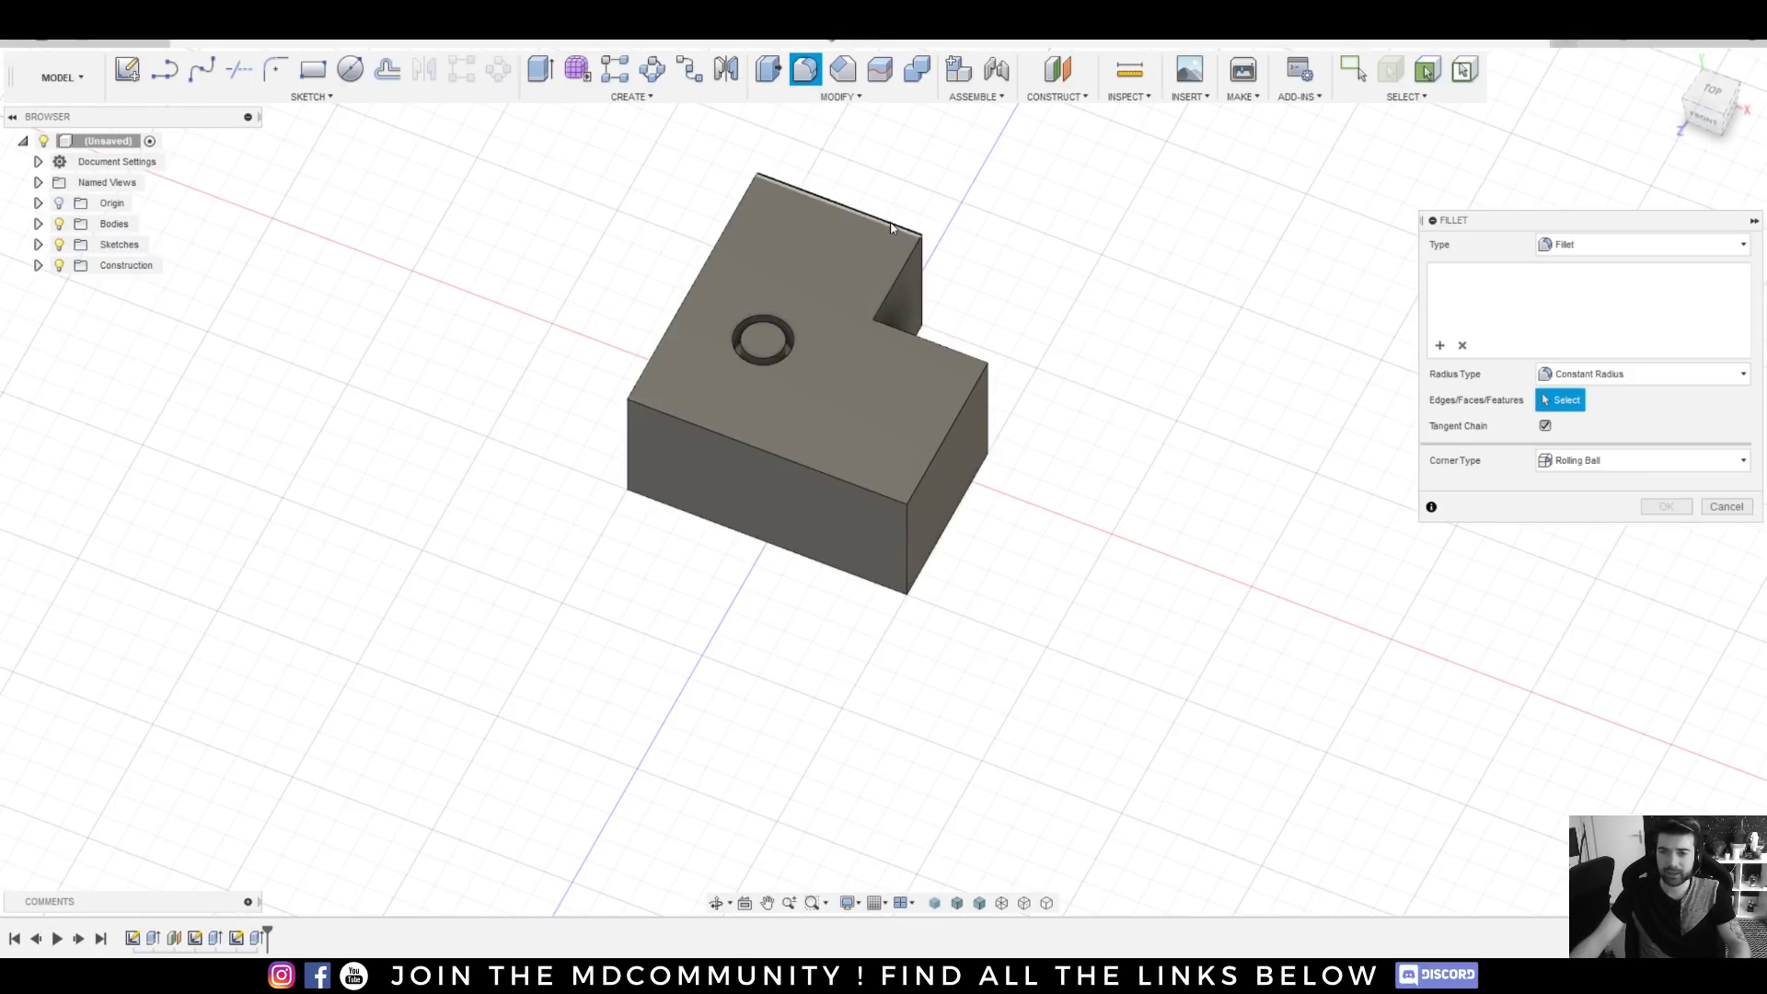
click(778, 320)
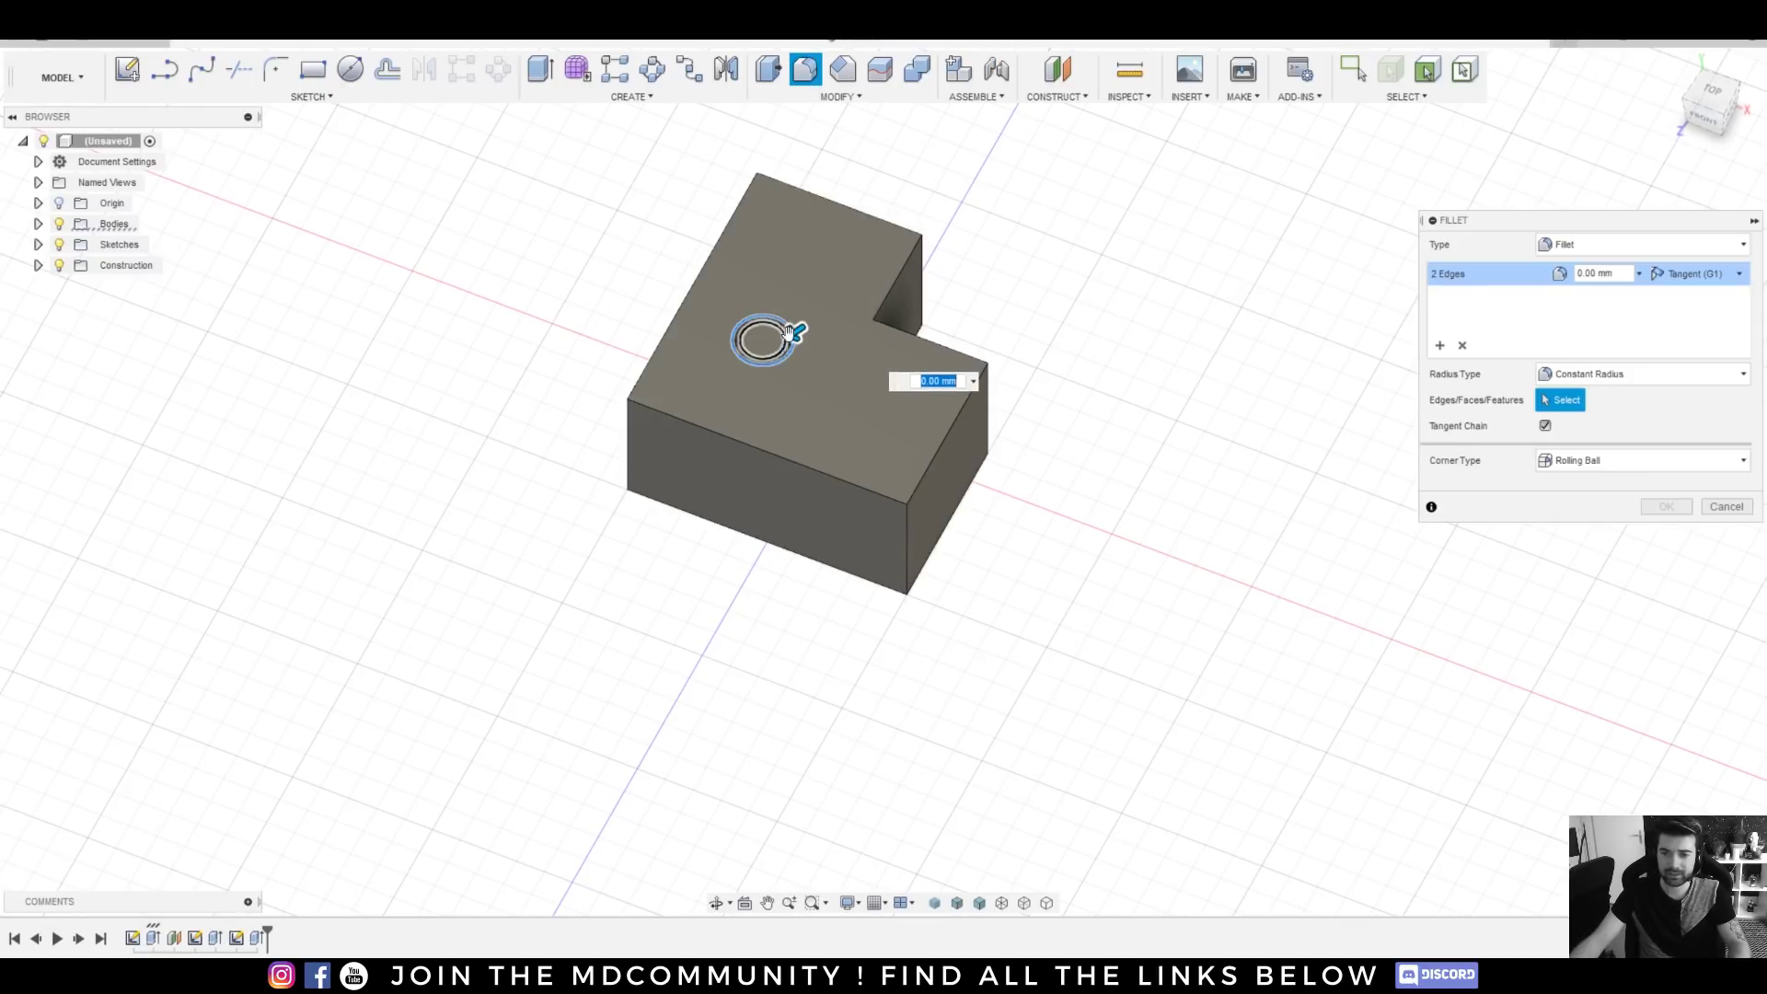
drag(780, 330, 789, 346)
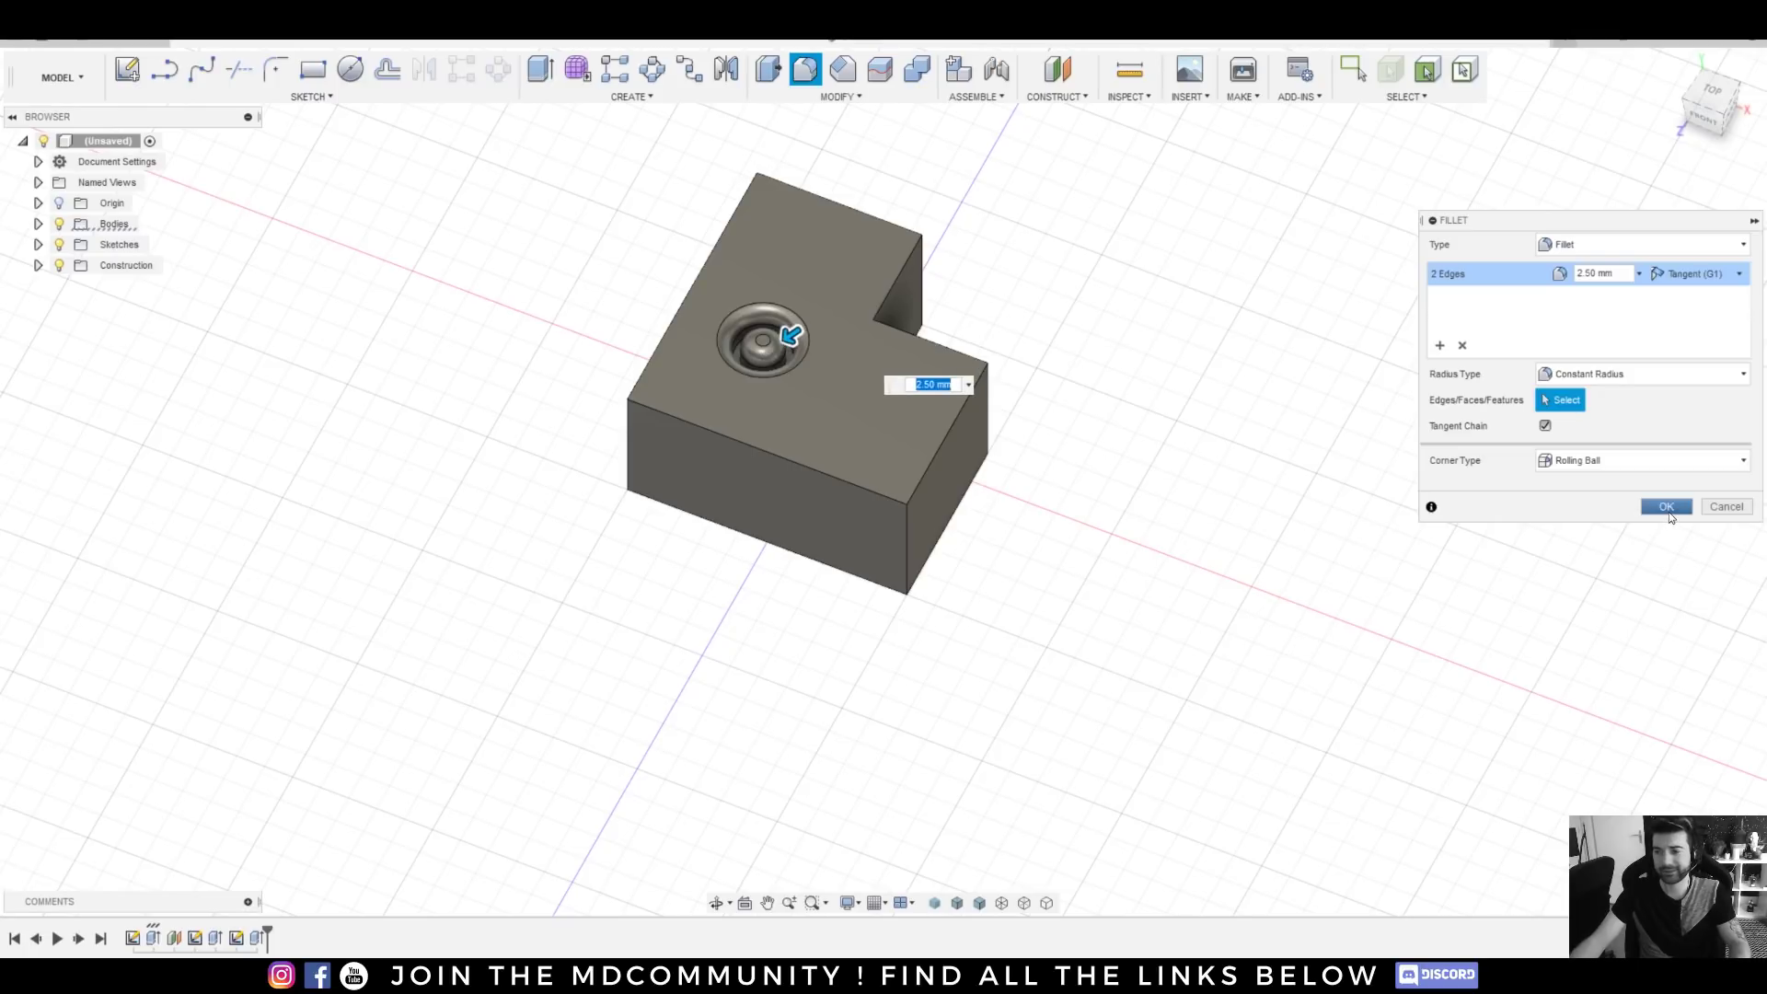
click(1666, 507)
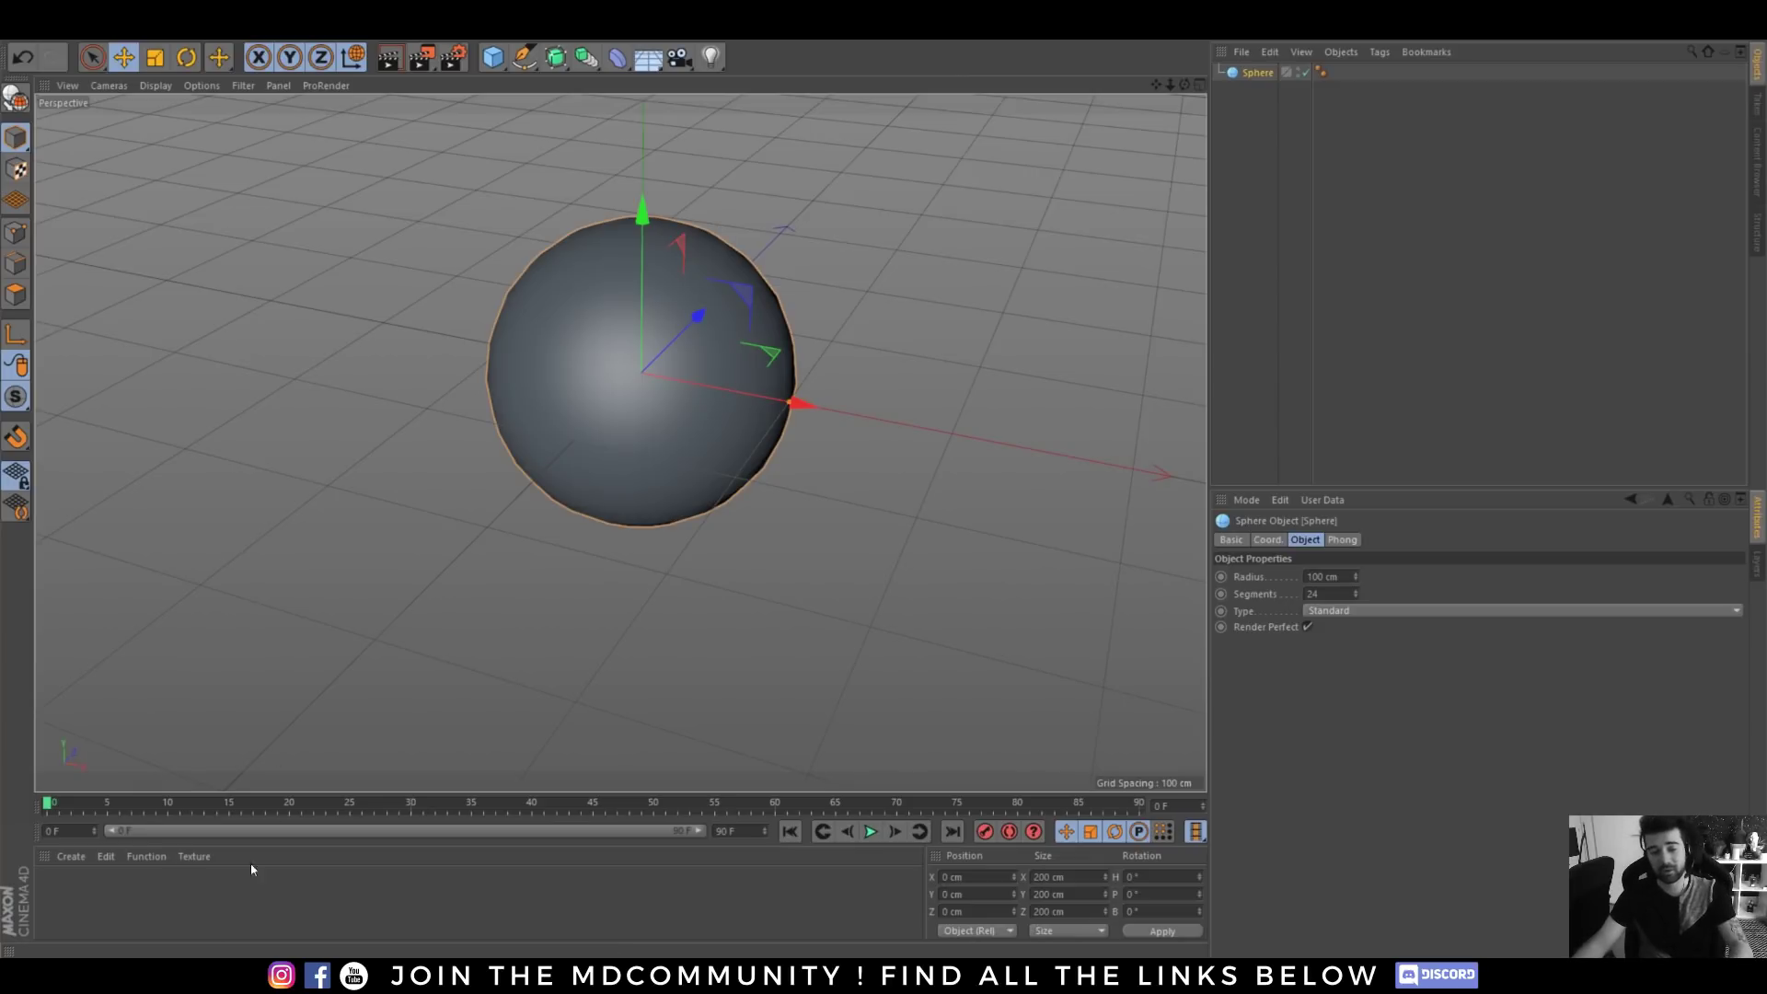
- Switch to the browser and review the YouTube results for "motion designers community fusion 360"
key(alt+Tab)
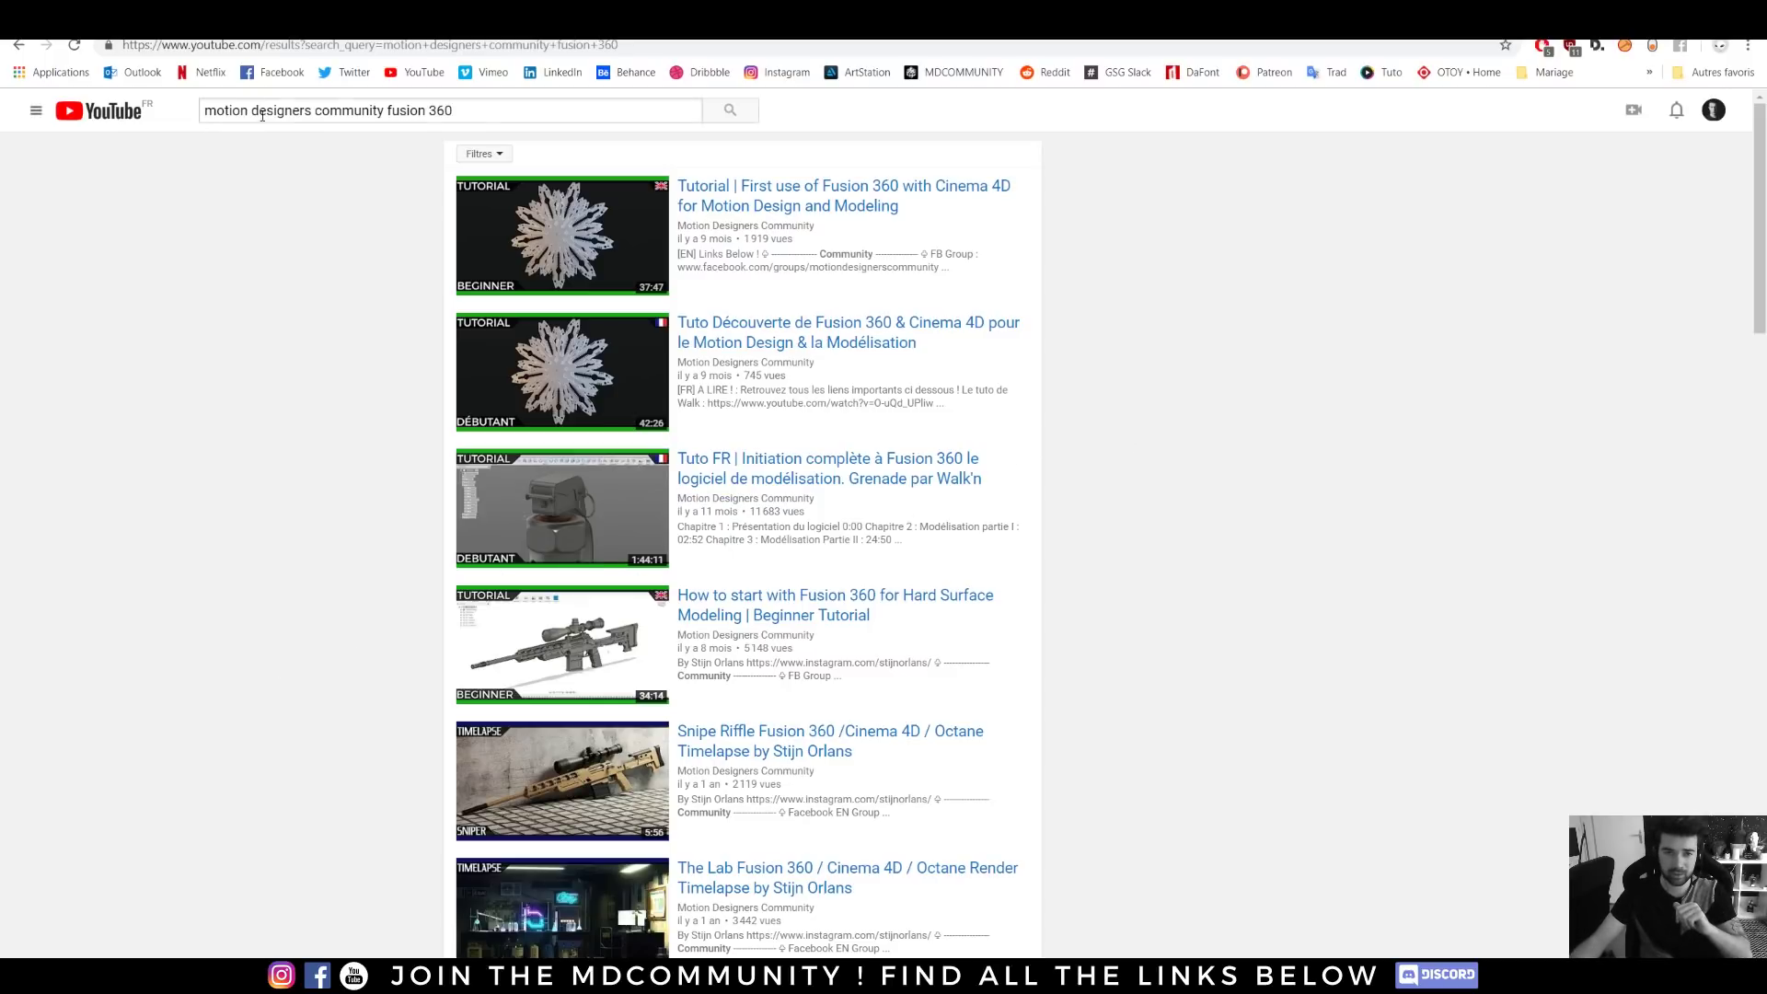
drag(387, 110, 484, 111)
click(1248, 417)
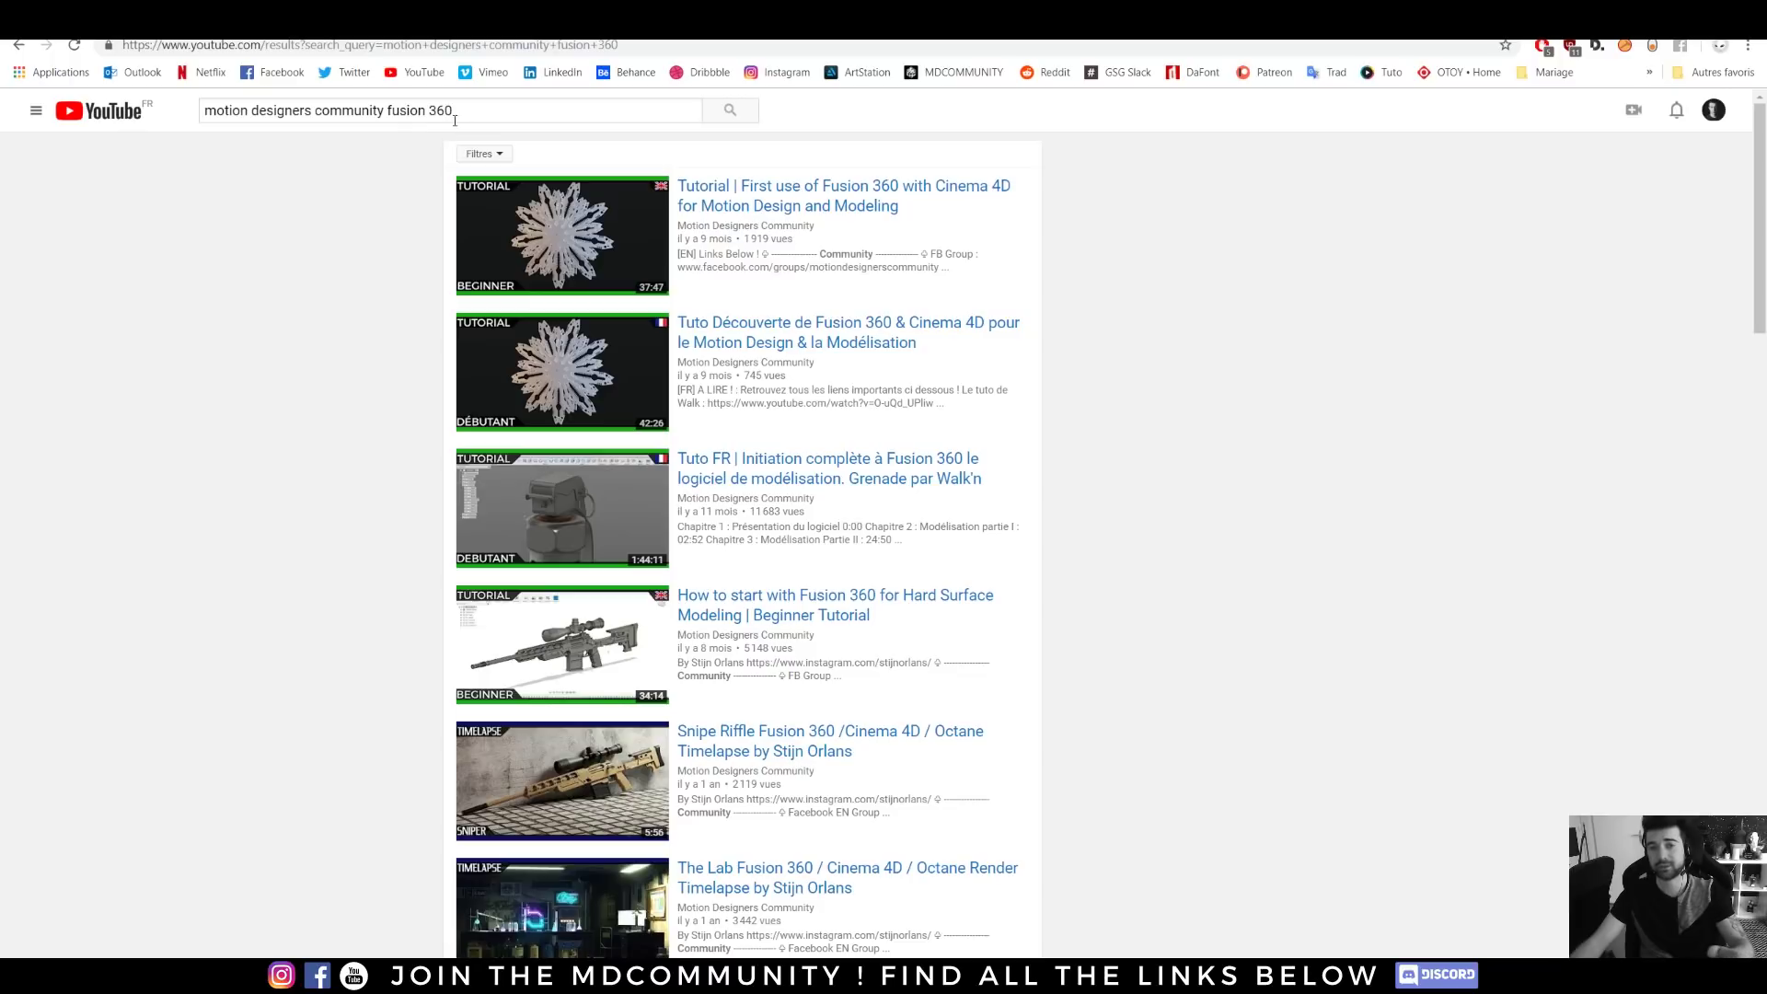
drag(455, 120, 385, 112)
click(402, 237)
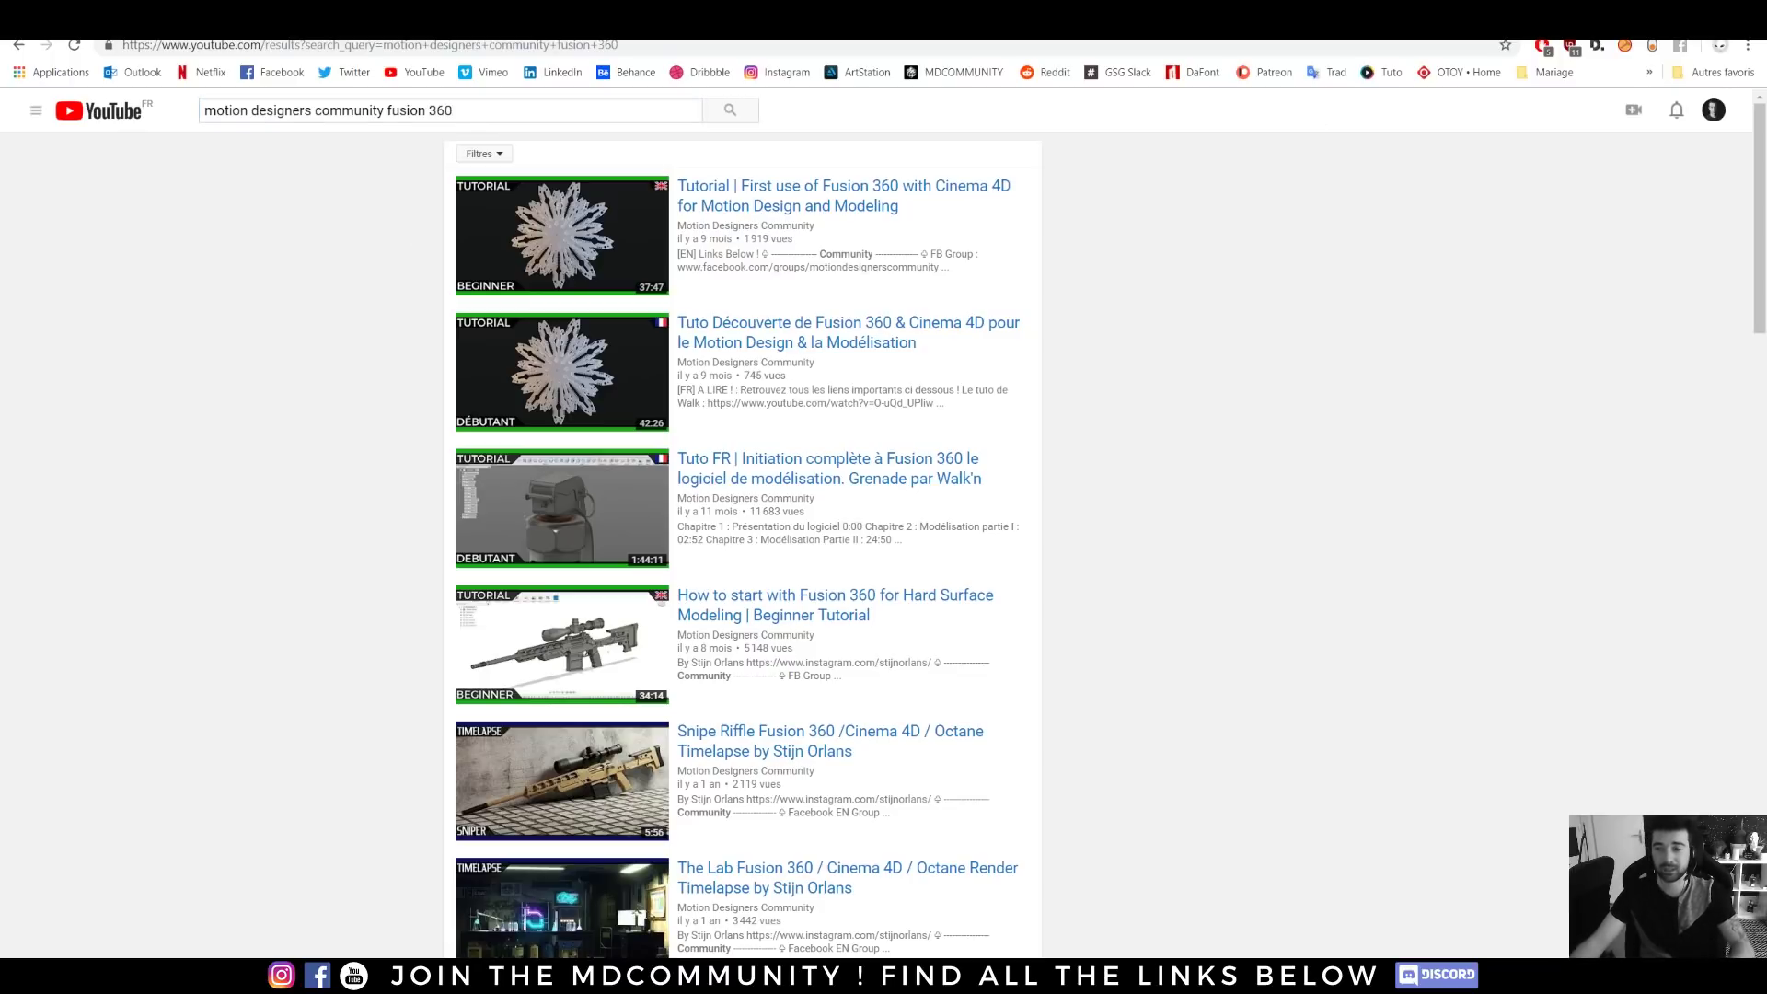
- Return to Cinema 4D and duplicate the sphere about 144 cm along the X axis so the two overlap
click(1654, 11)
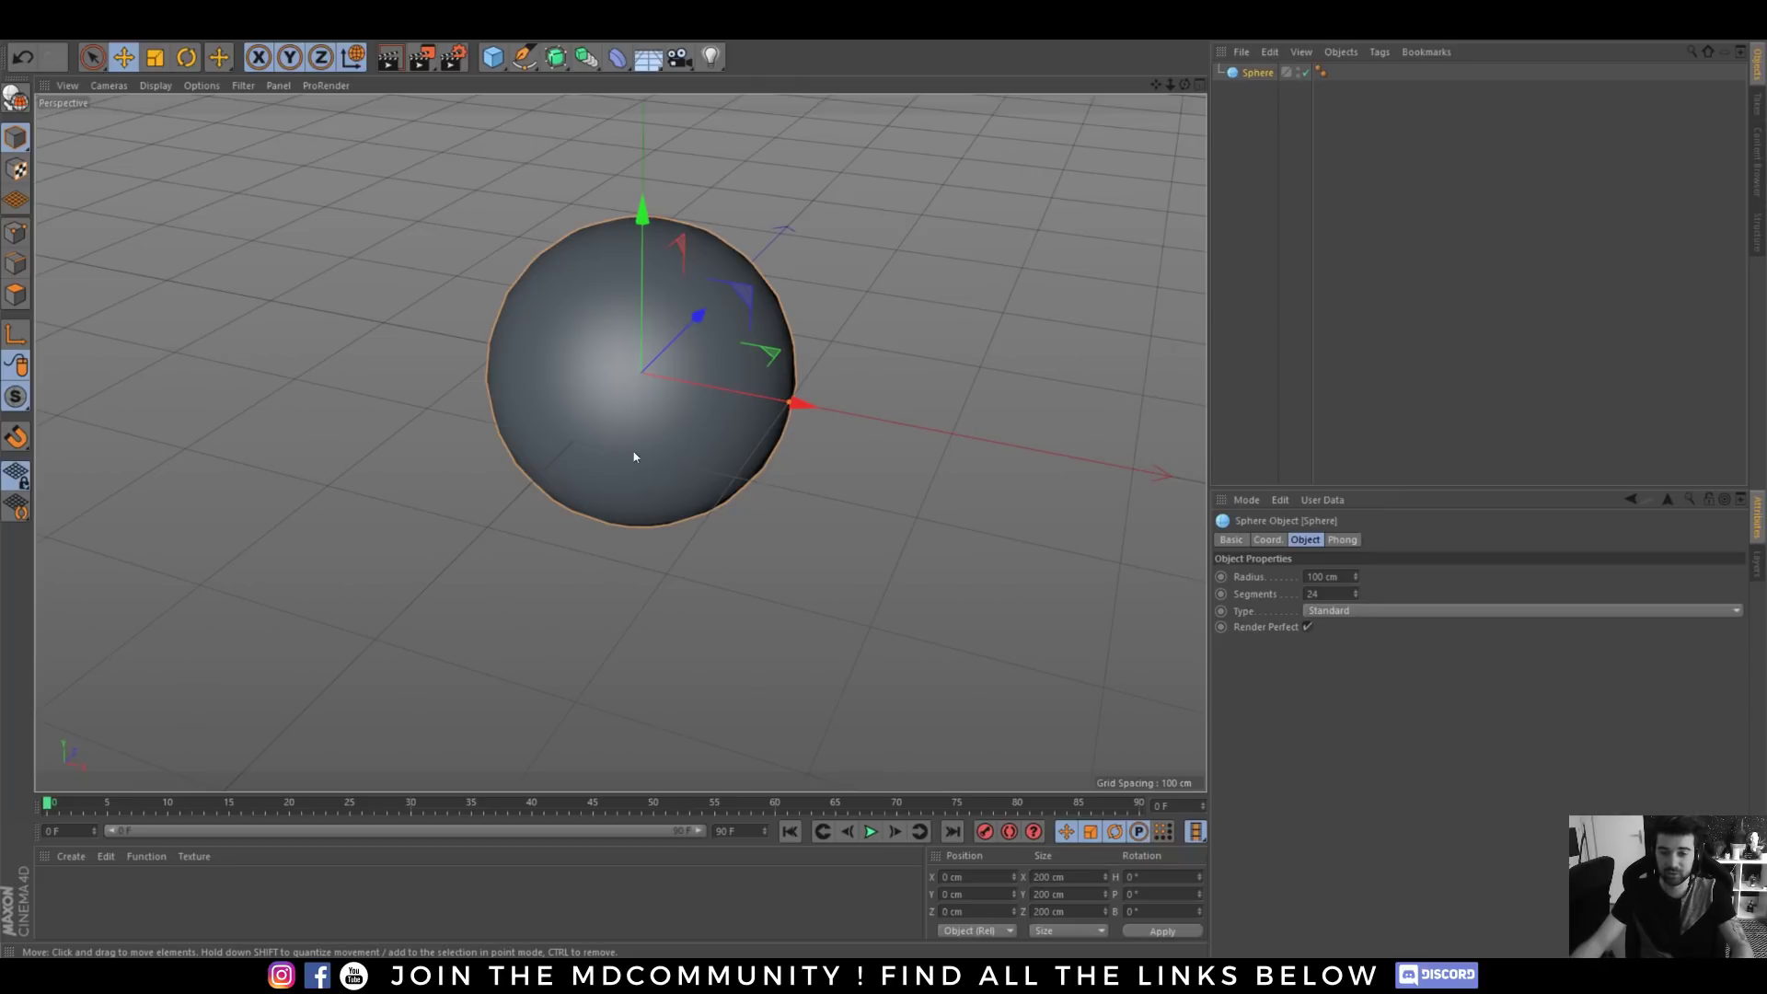
scroll(644, 432, up, 3)
alt+drag(669, 390, 633, 449)
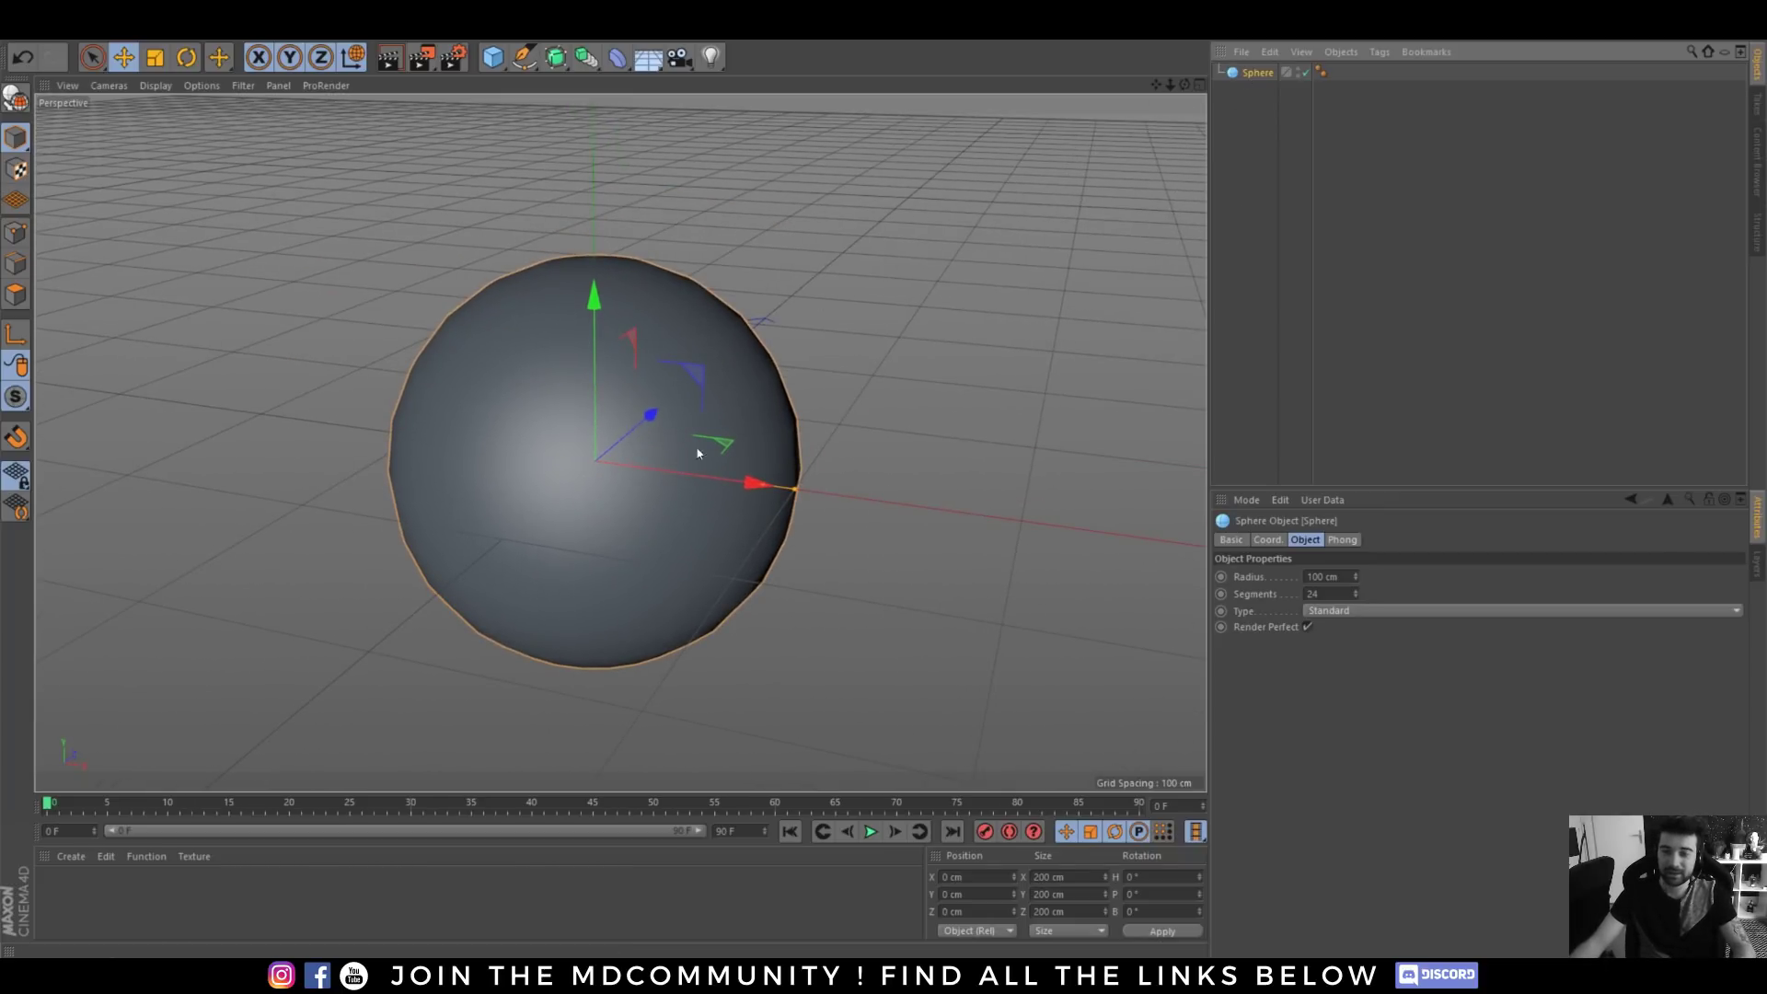
ctrl+drag(797, 491, 1012, 520)
scroll(861, 554, down, 3)
alt+drag(862, 554, 639, 465)
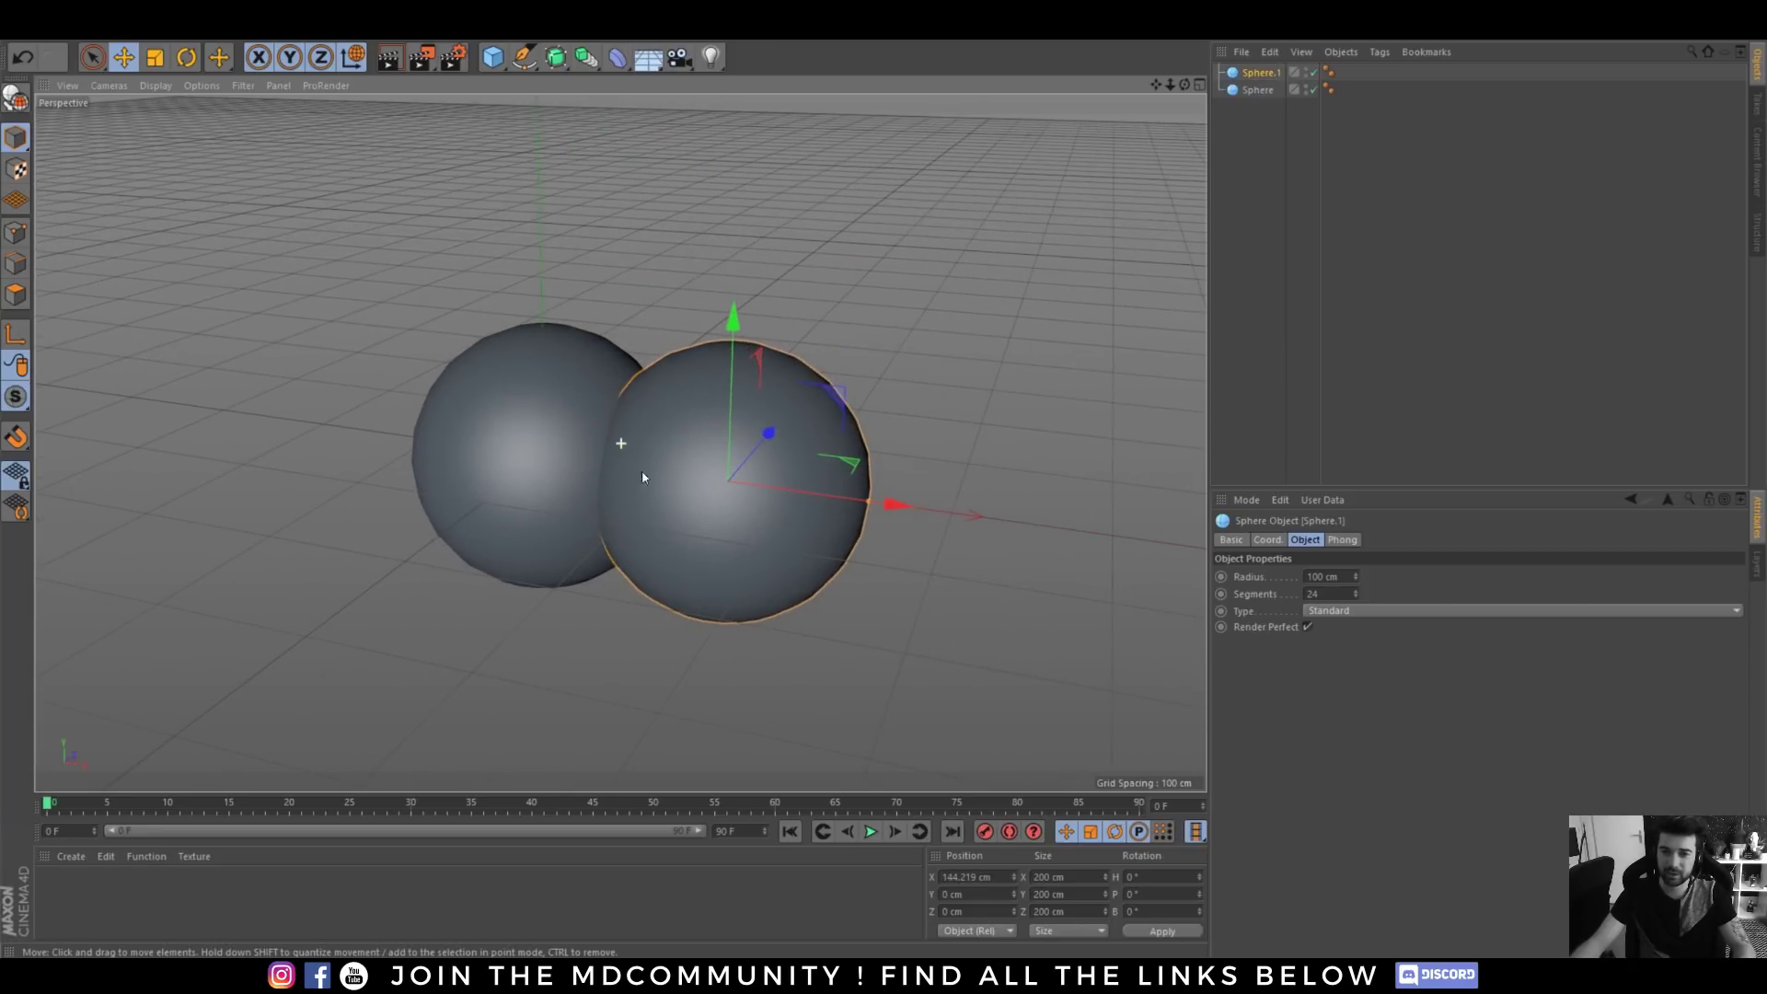
- Add a Volume Builder and a Volume Mesher, and place both spheres inside the Volume Builder
click(558, 59)
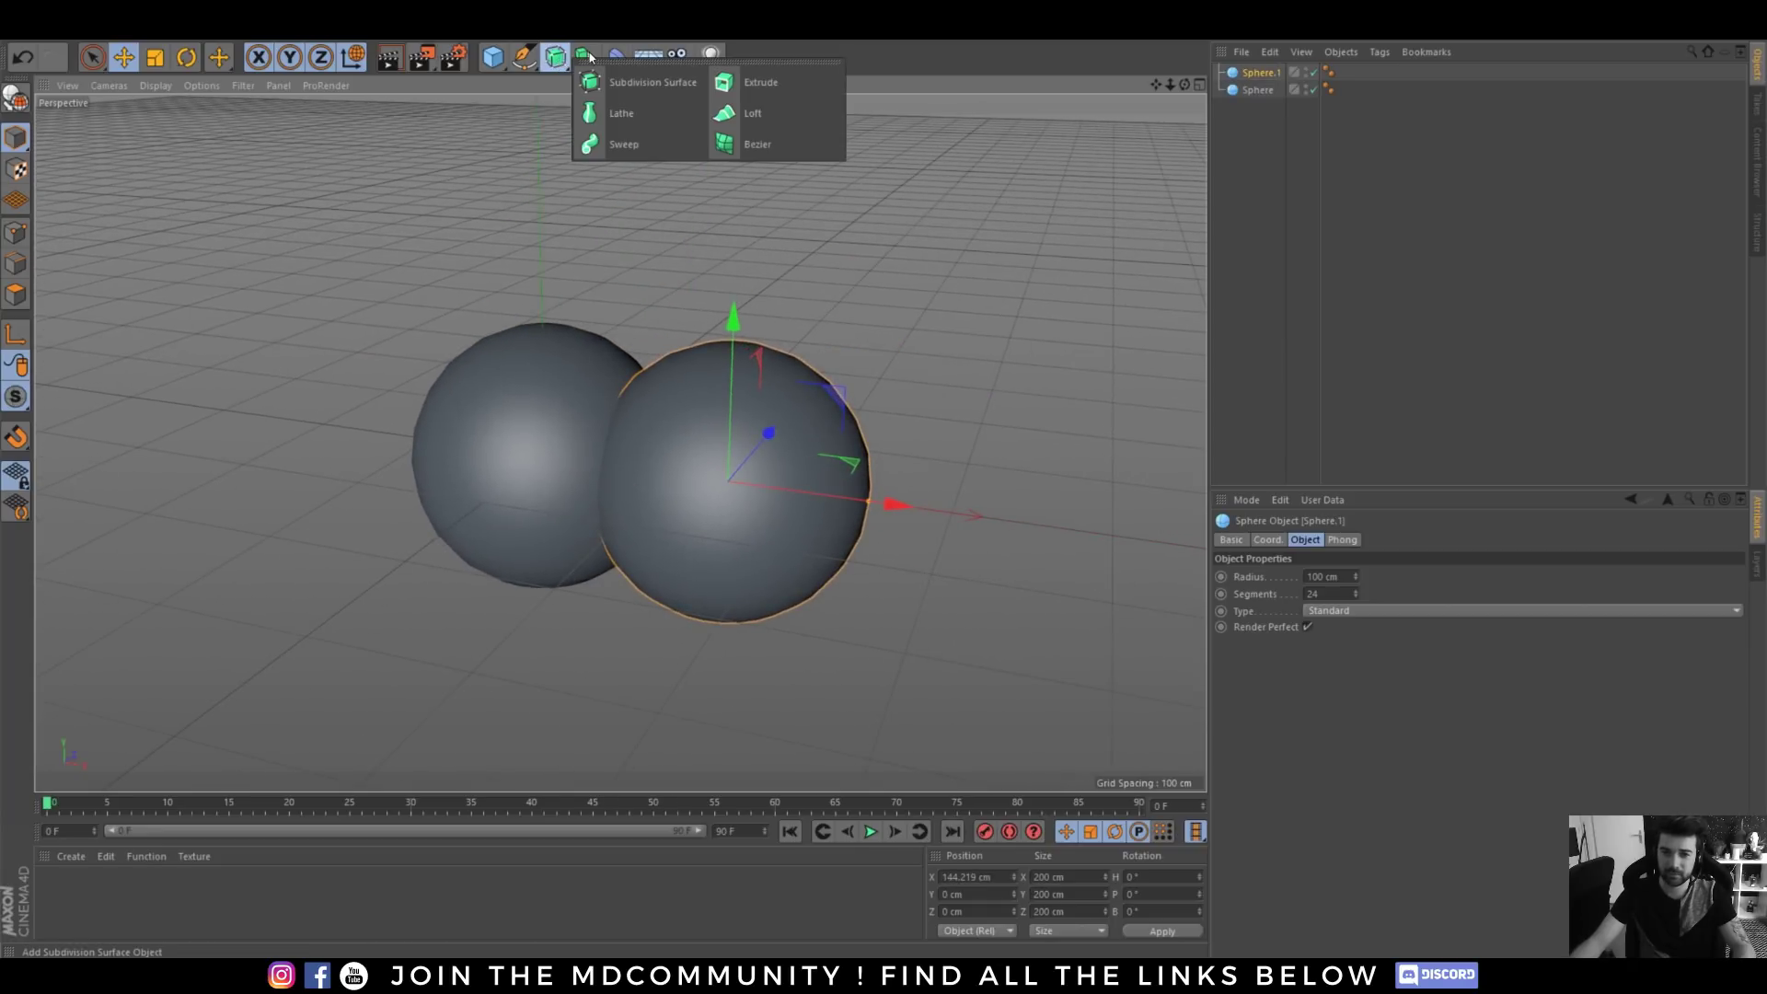
click(587, 57)
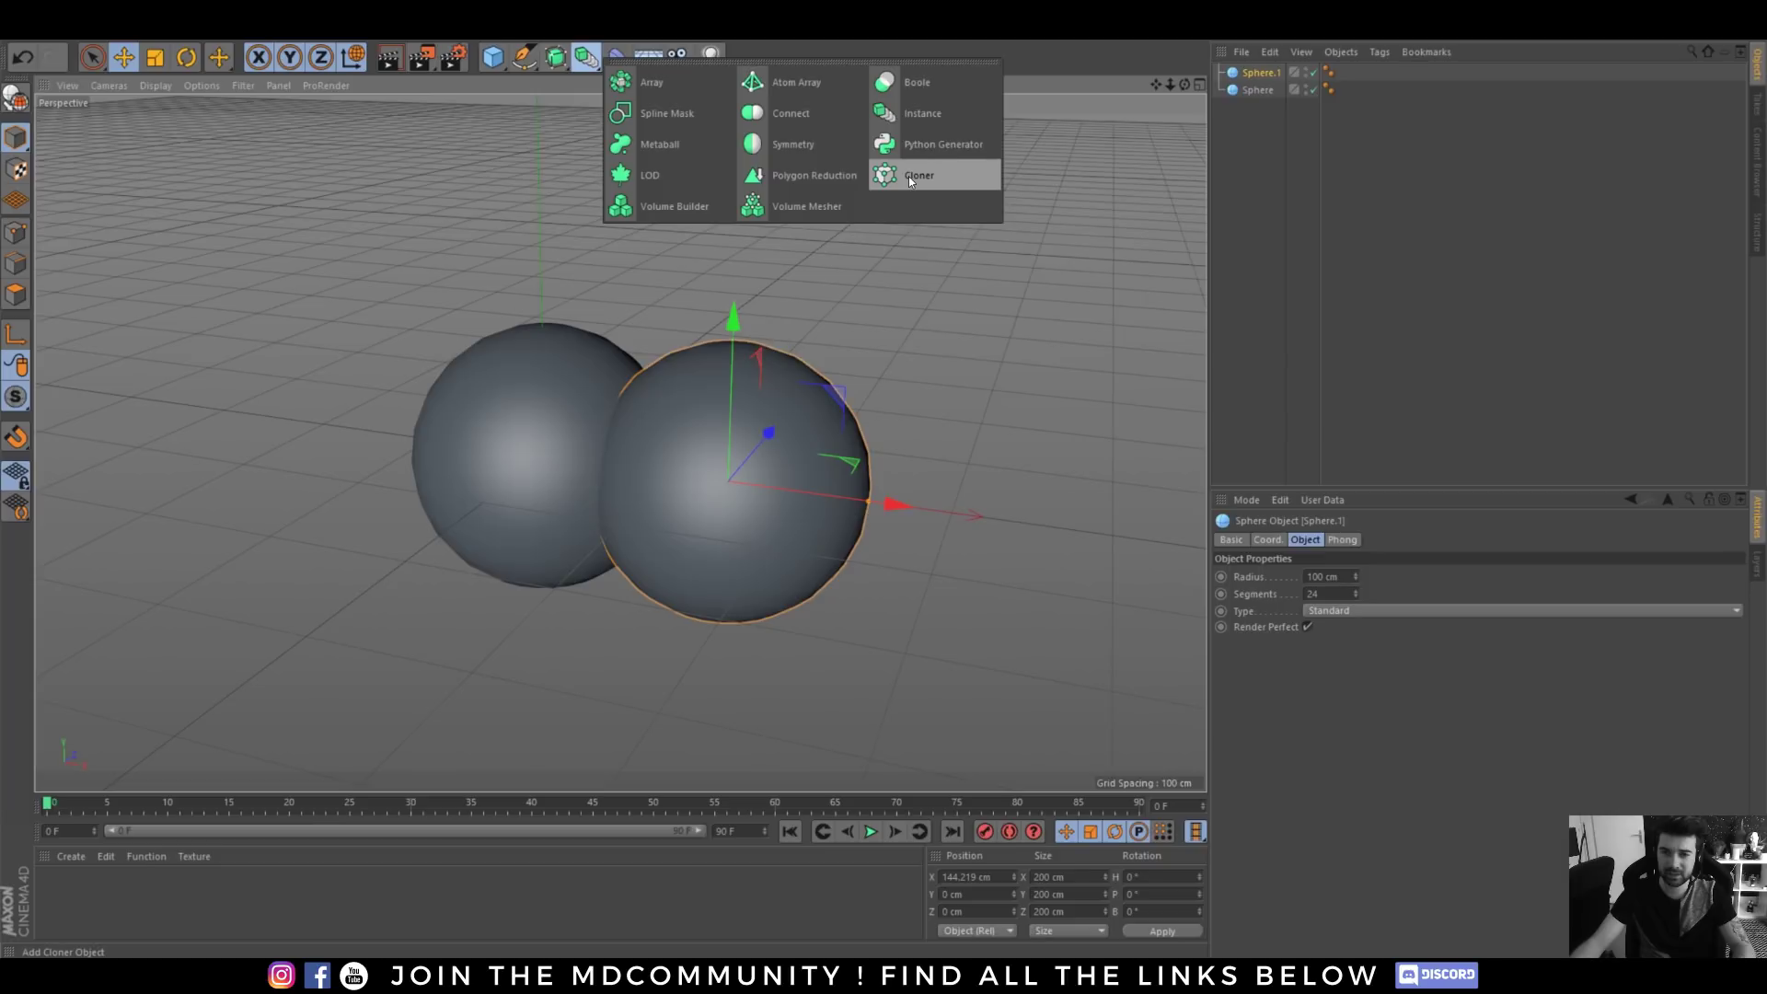
click(707, 212)
click(589, 59)
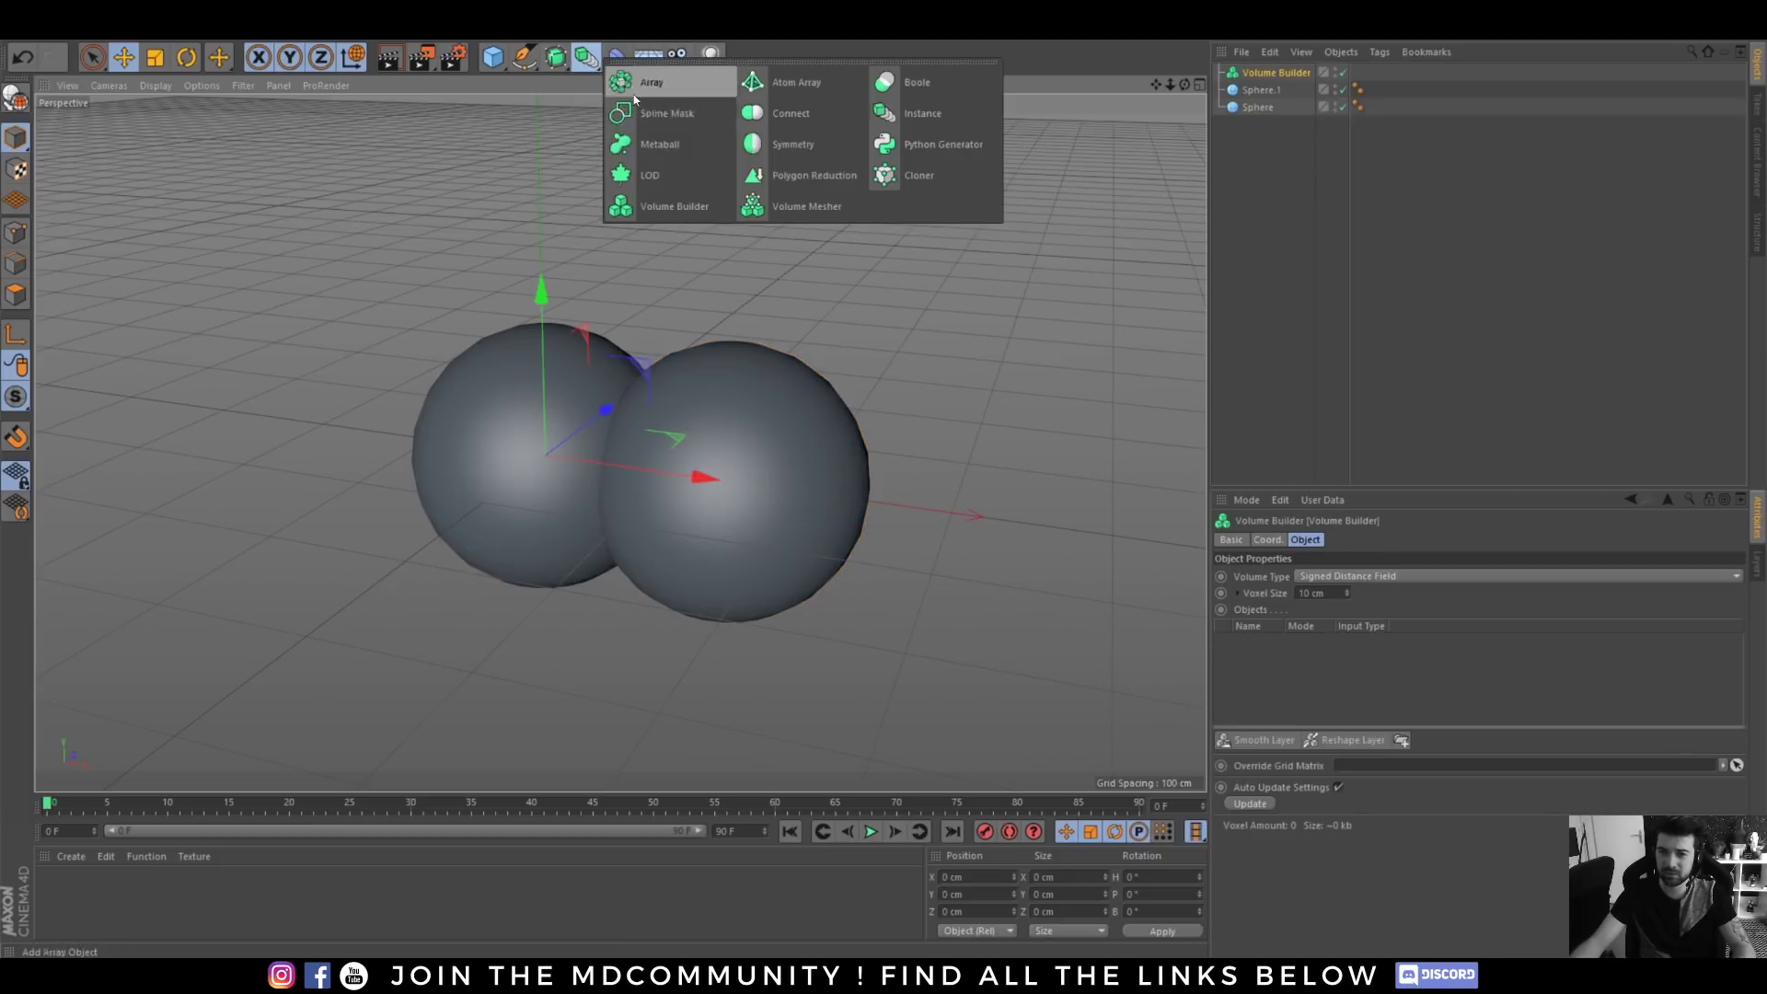
click(816, 210)
drag(1263, 101, 1265, 91)
click(1263, 211)
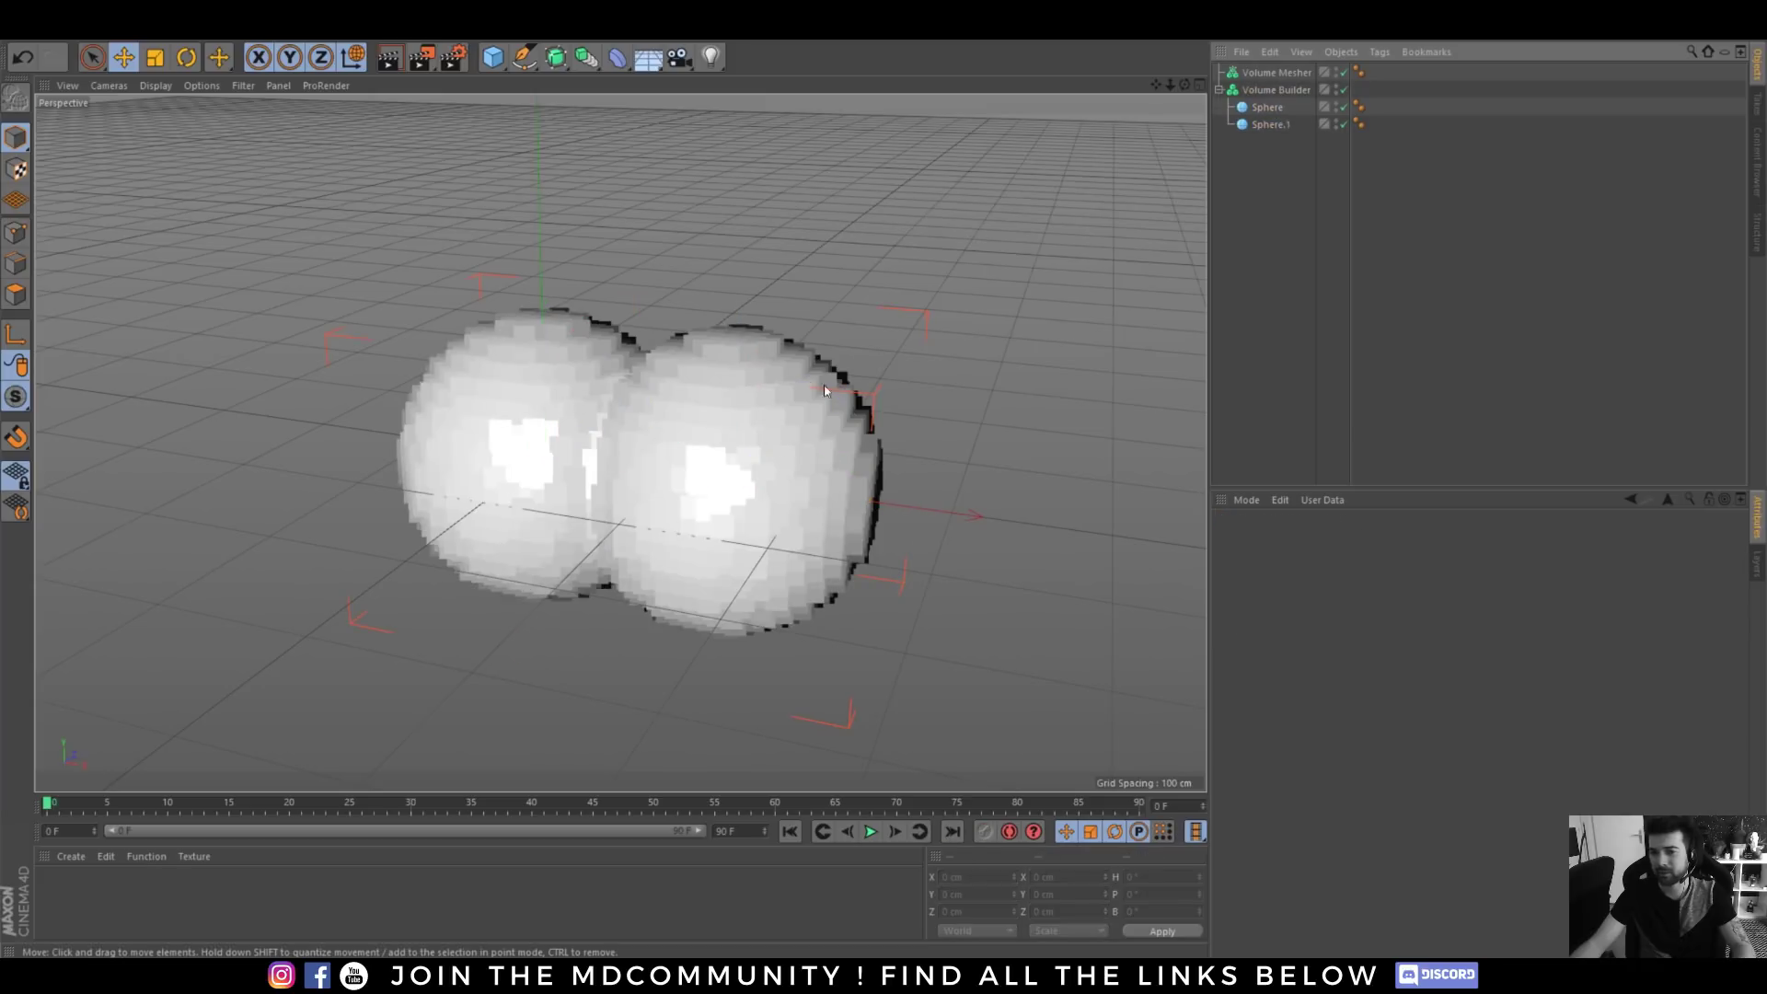
- Add a Smooth Layer to the Volume Builder holding the two spheres and set the voxel size to 2 cm
alt+drag(742, 475, 741, 505)
click(1275, 89)
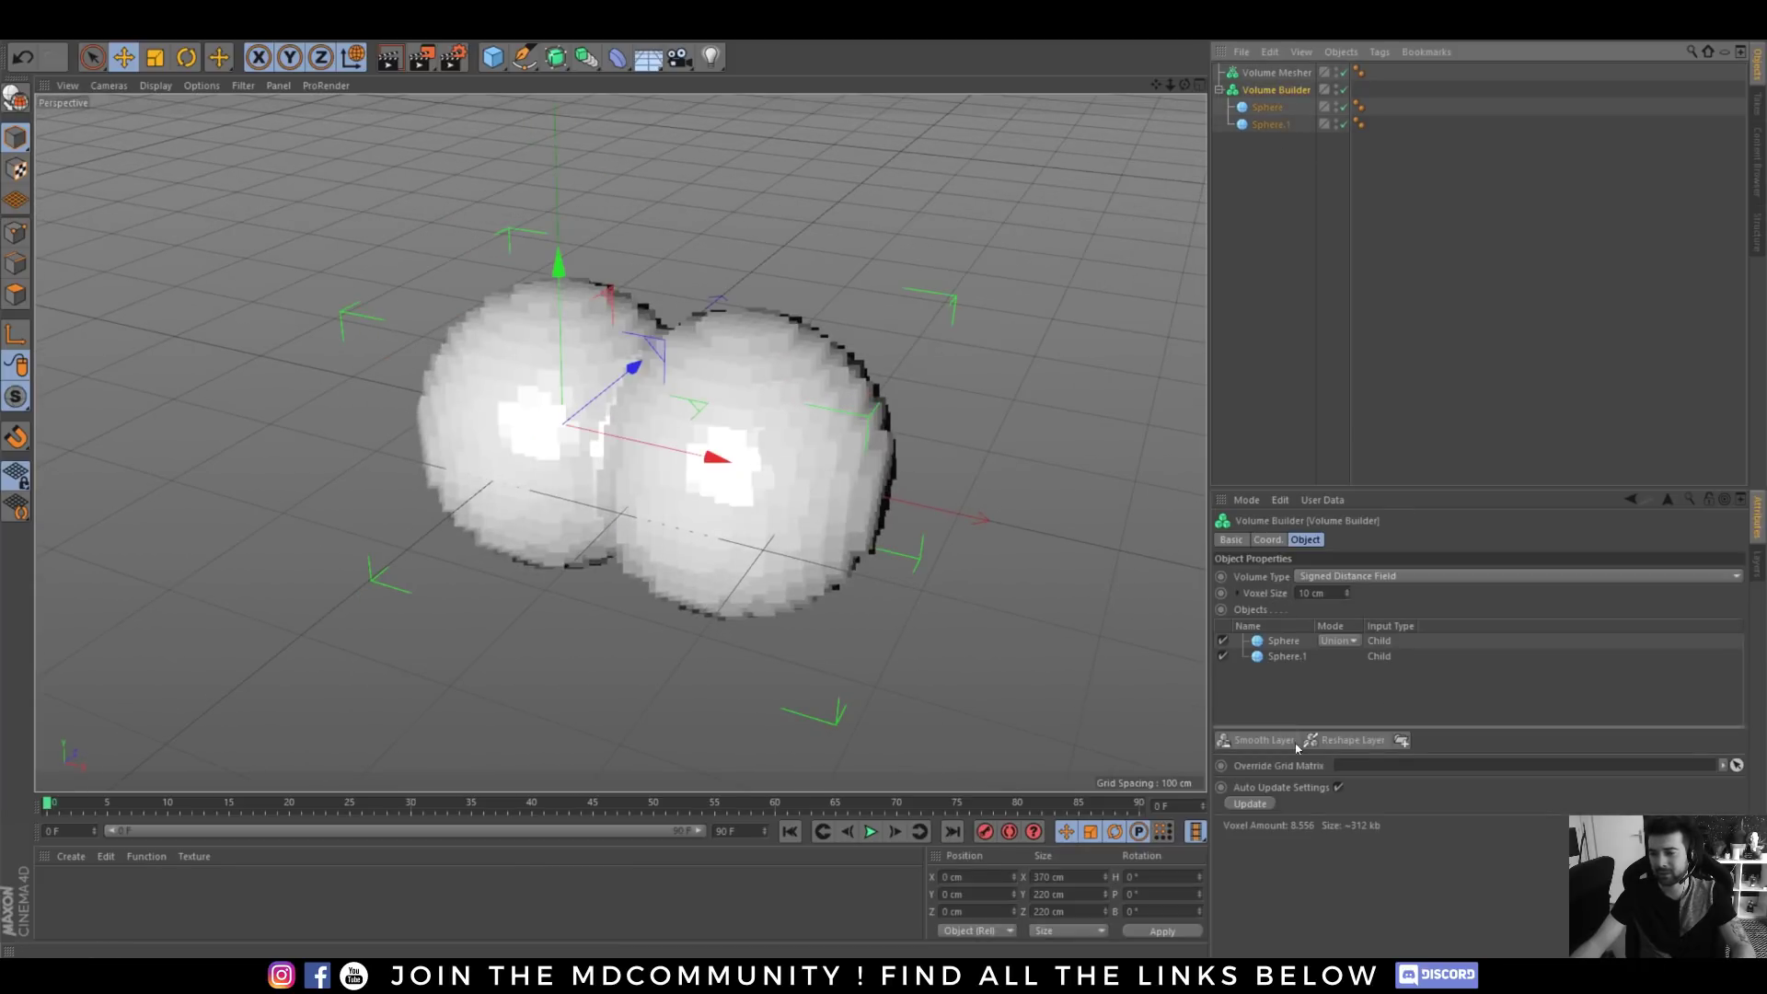
click(1256, 740)
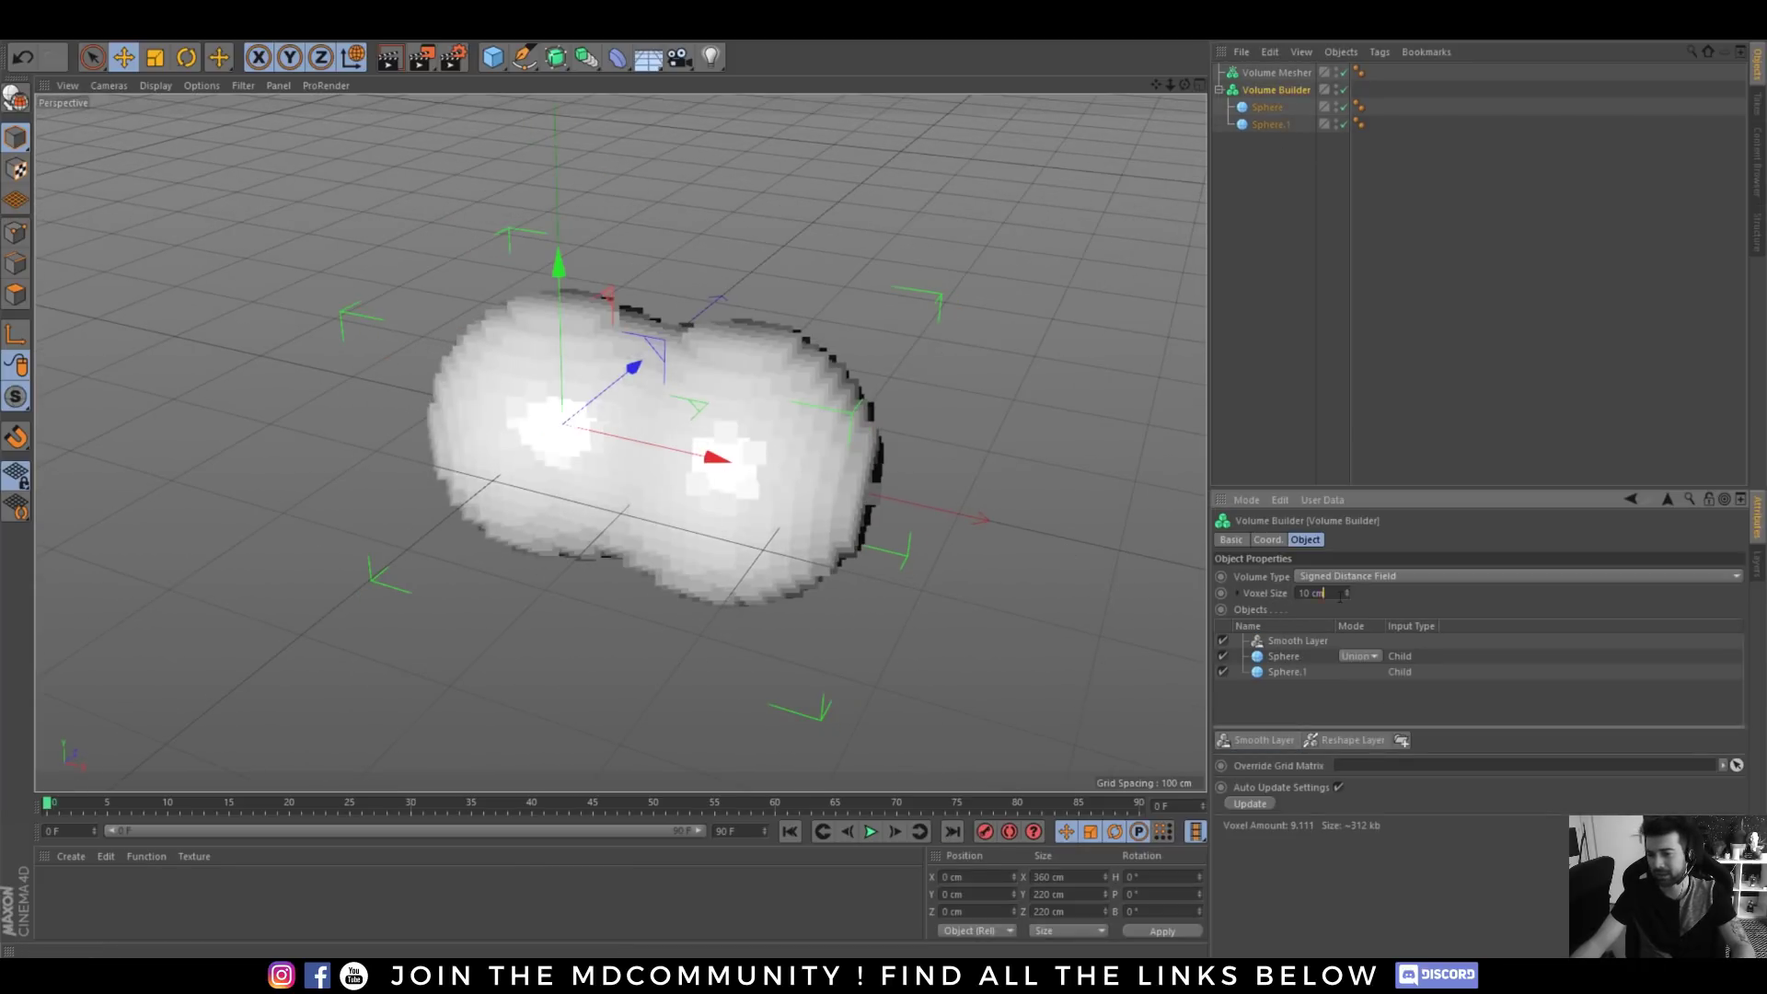
text(2)
key(Return)
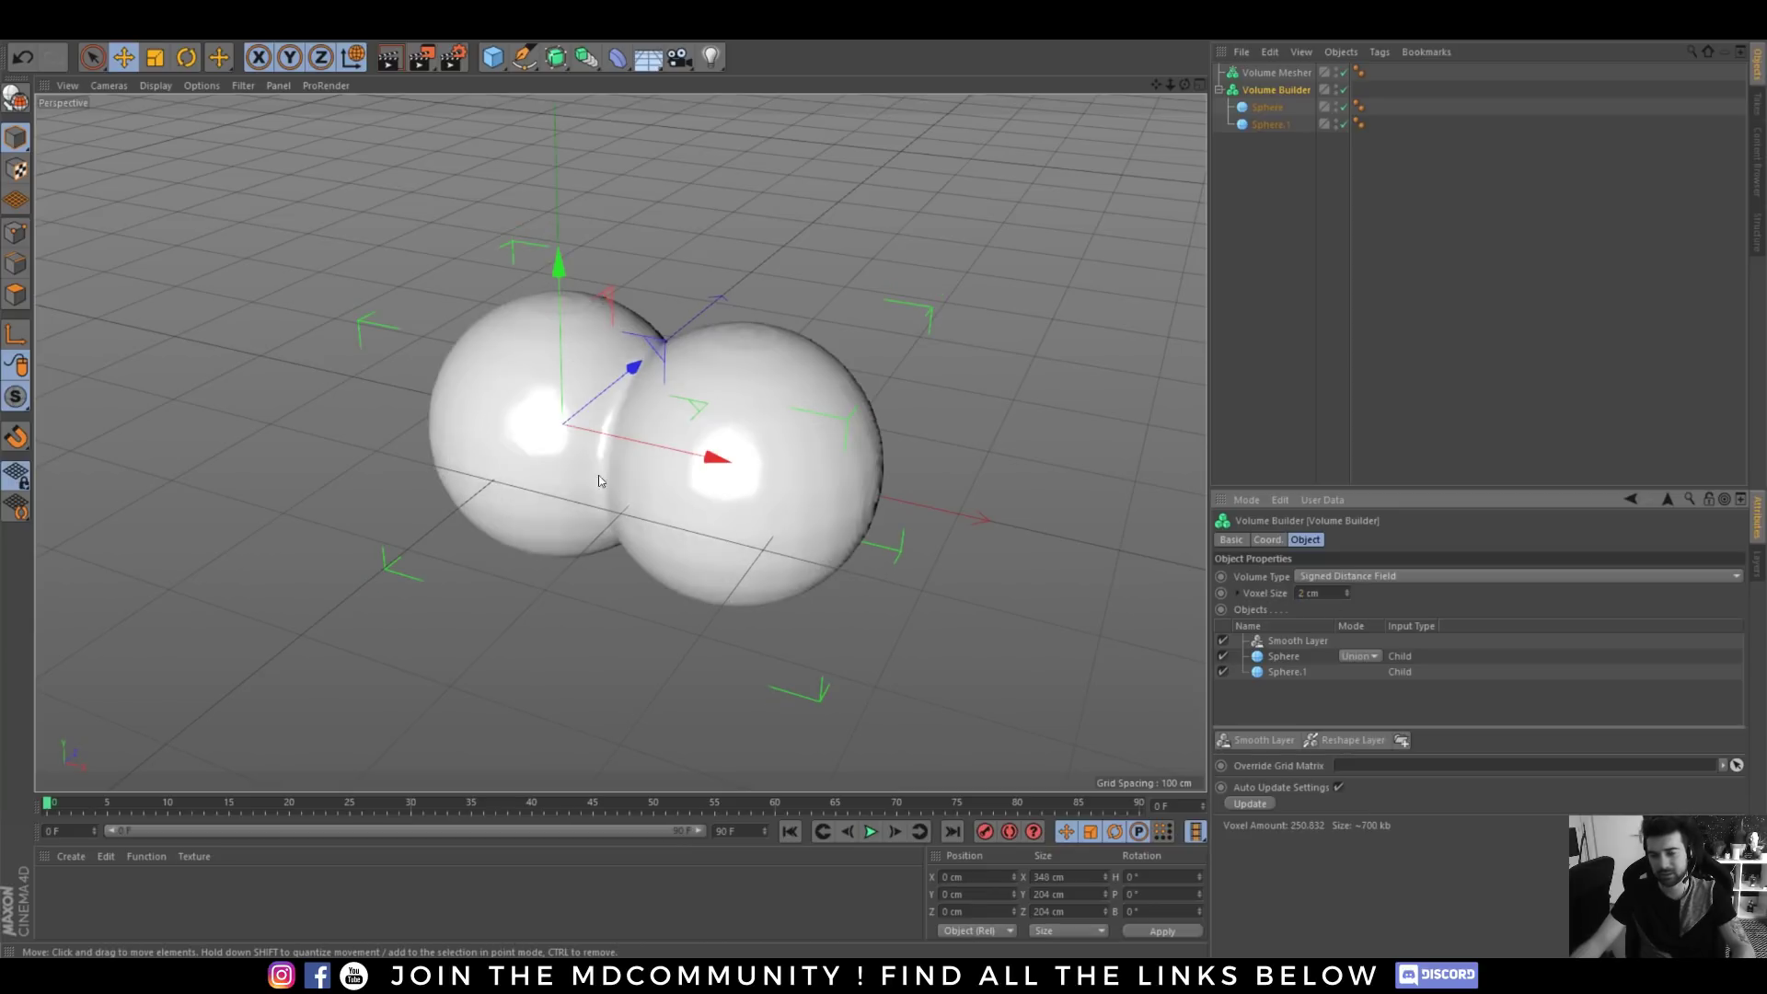
- Set the original sphere's mode to Subtract in the Volume Builder so it carves into the duplicated sphere
alt+drag(599, 480, 644, 464)
click(1359, 656)
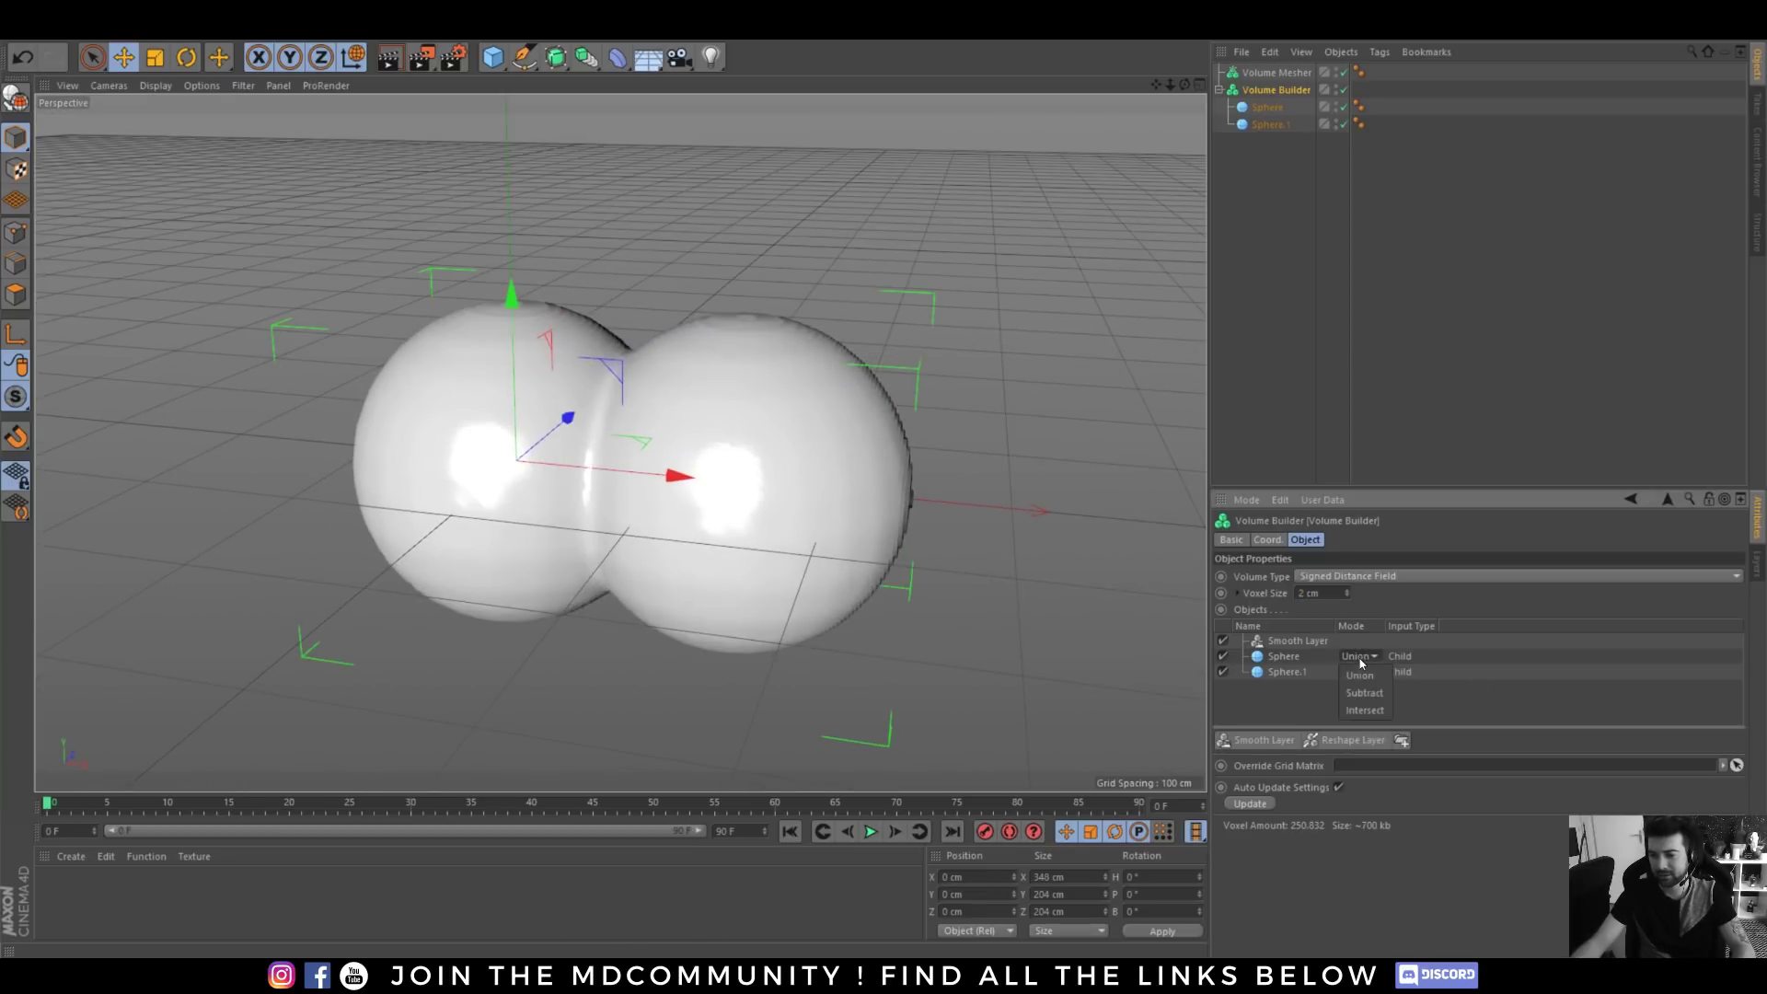
click(1363, 696)
alt+drag(660, 506, 920, 460)
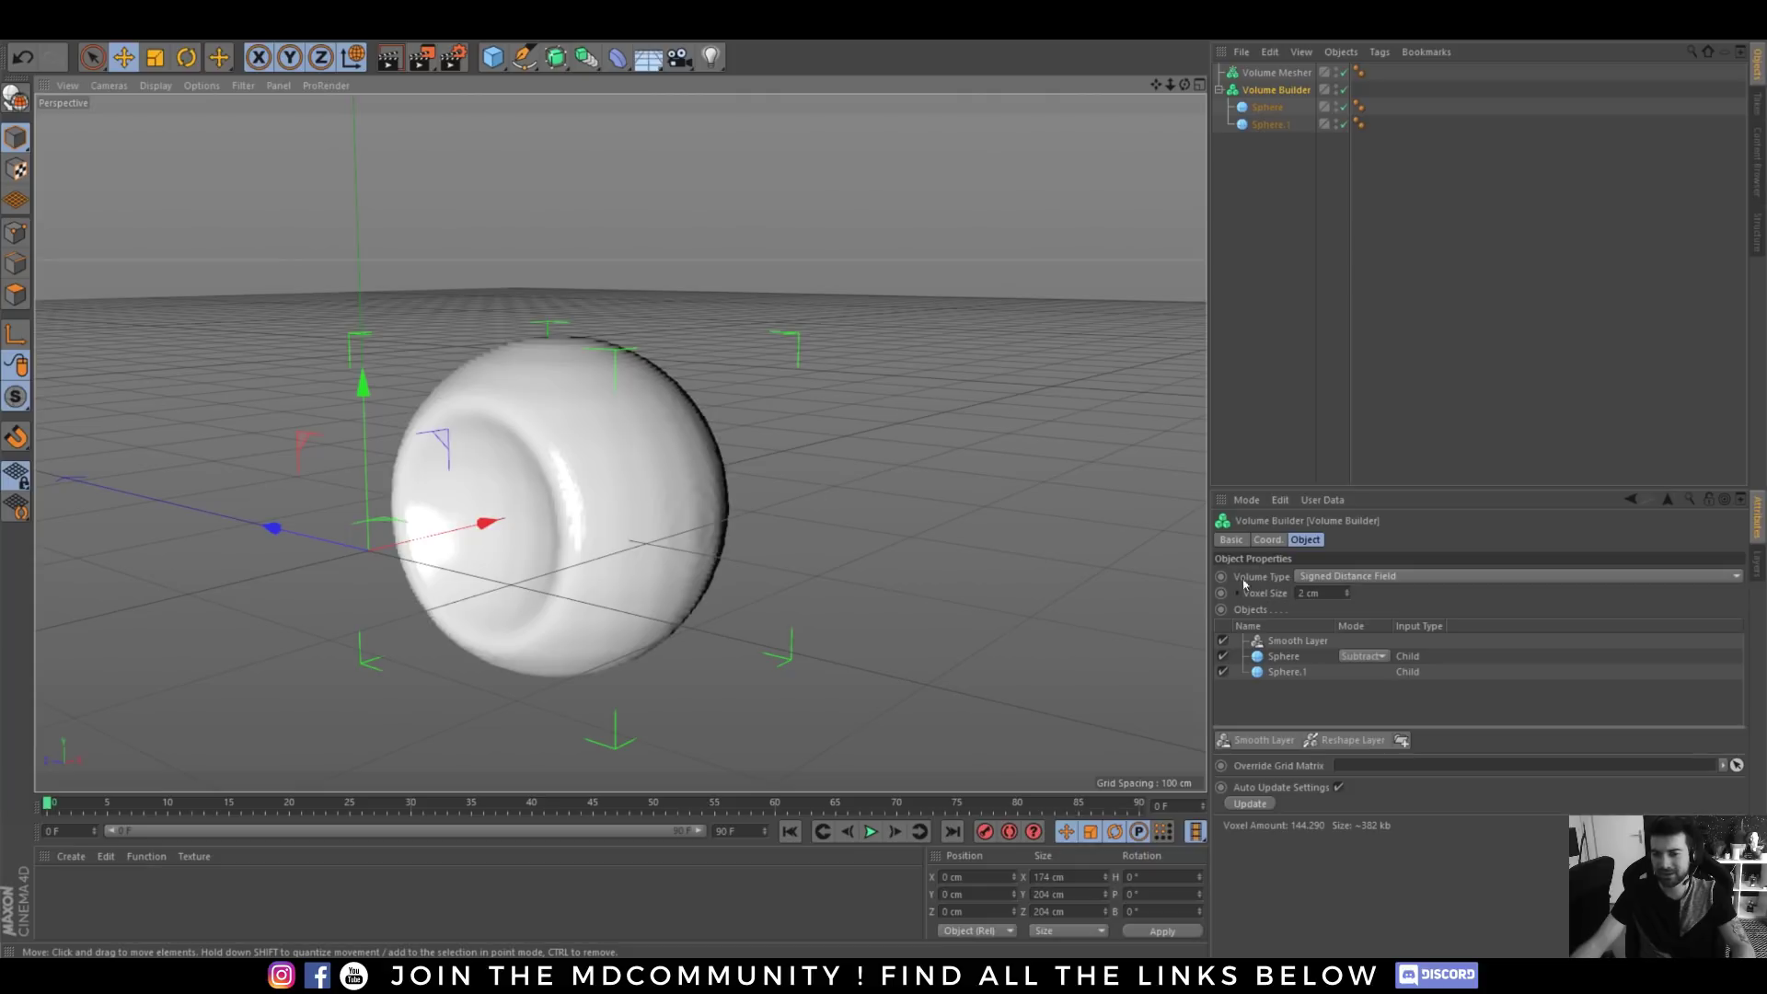
- Shift the duplicated sphere to about 124.5 cm along X and place the Volume Builder inside the Volume Mesher
click(1268, 124)
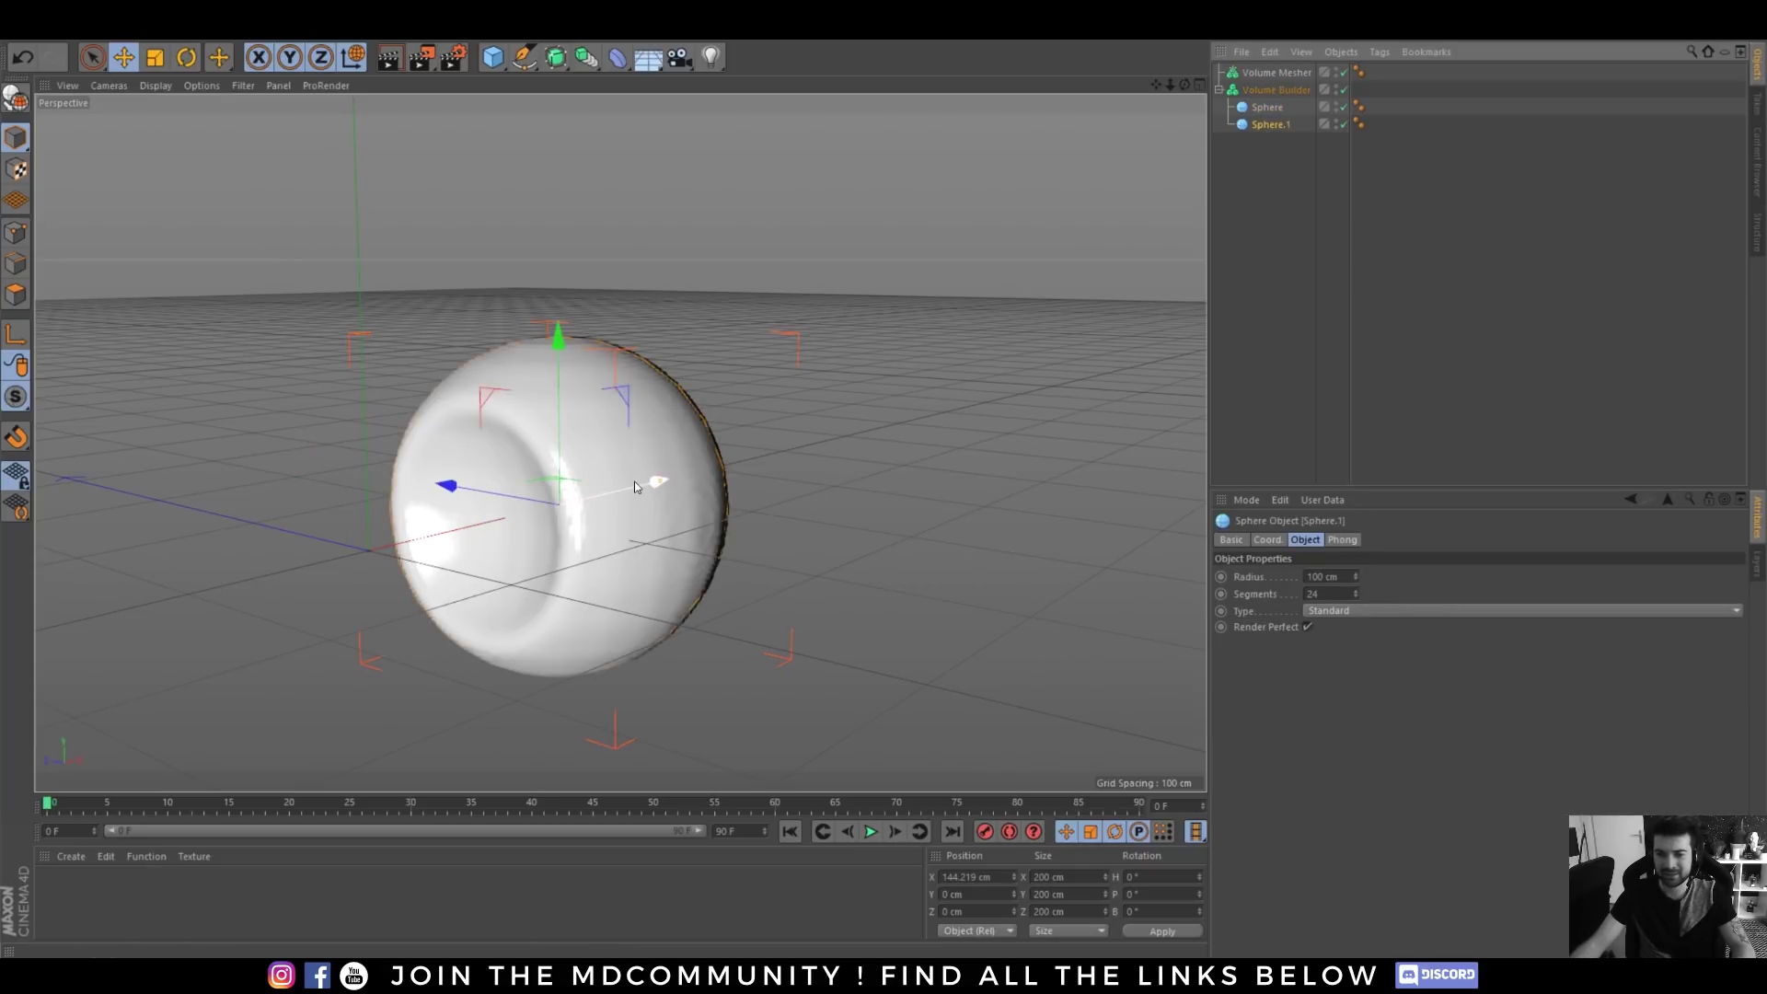
alt+drag(633, 482, 593, 504)
key(ctrl+z)
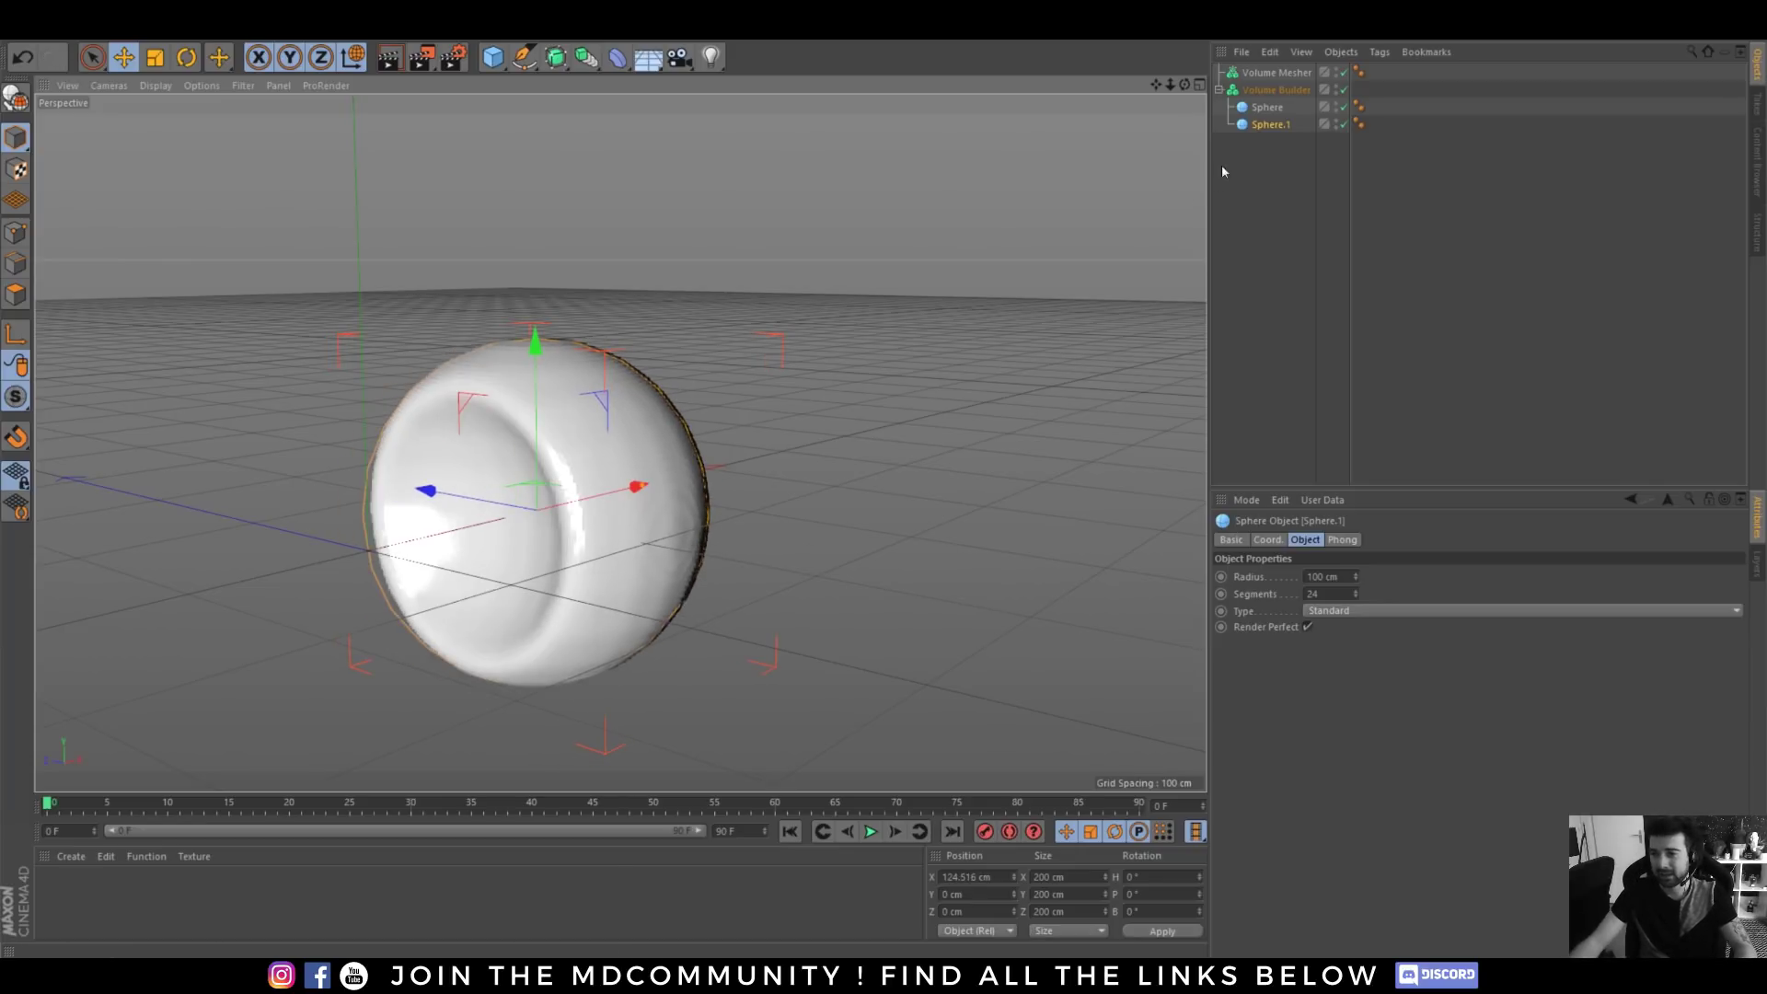
click(1276, 89)
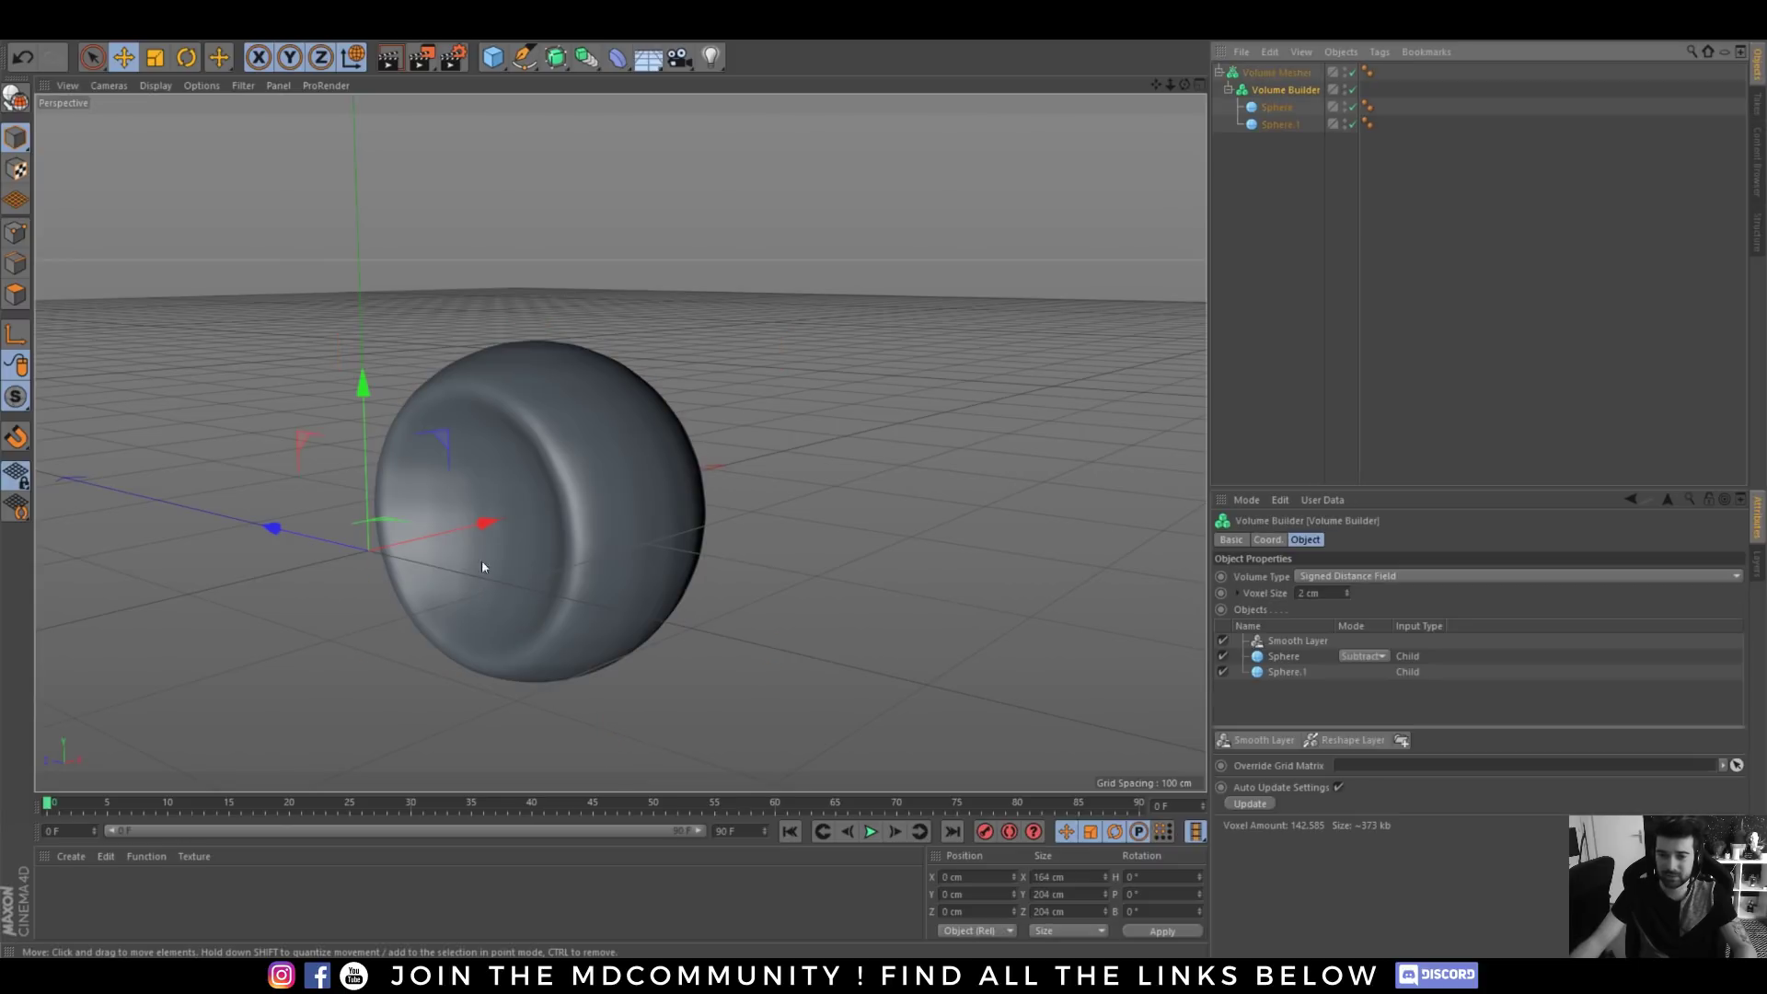
scroll(631, 456, up, 5)
scroll(631, 452, down, 5)
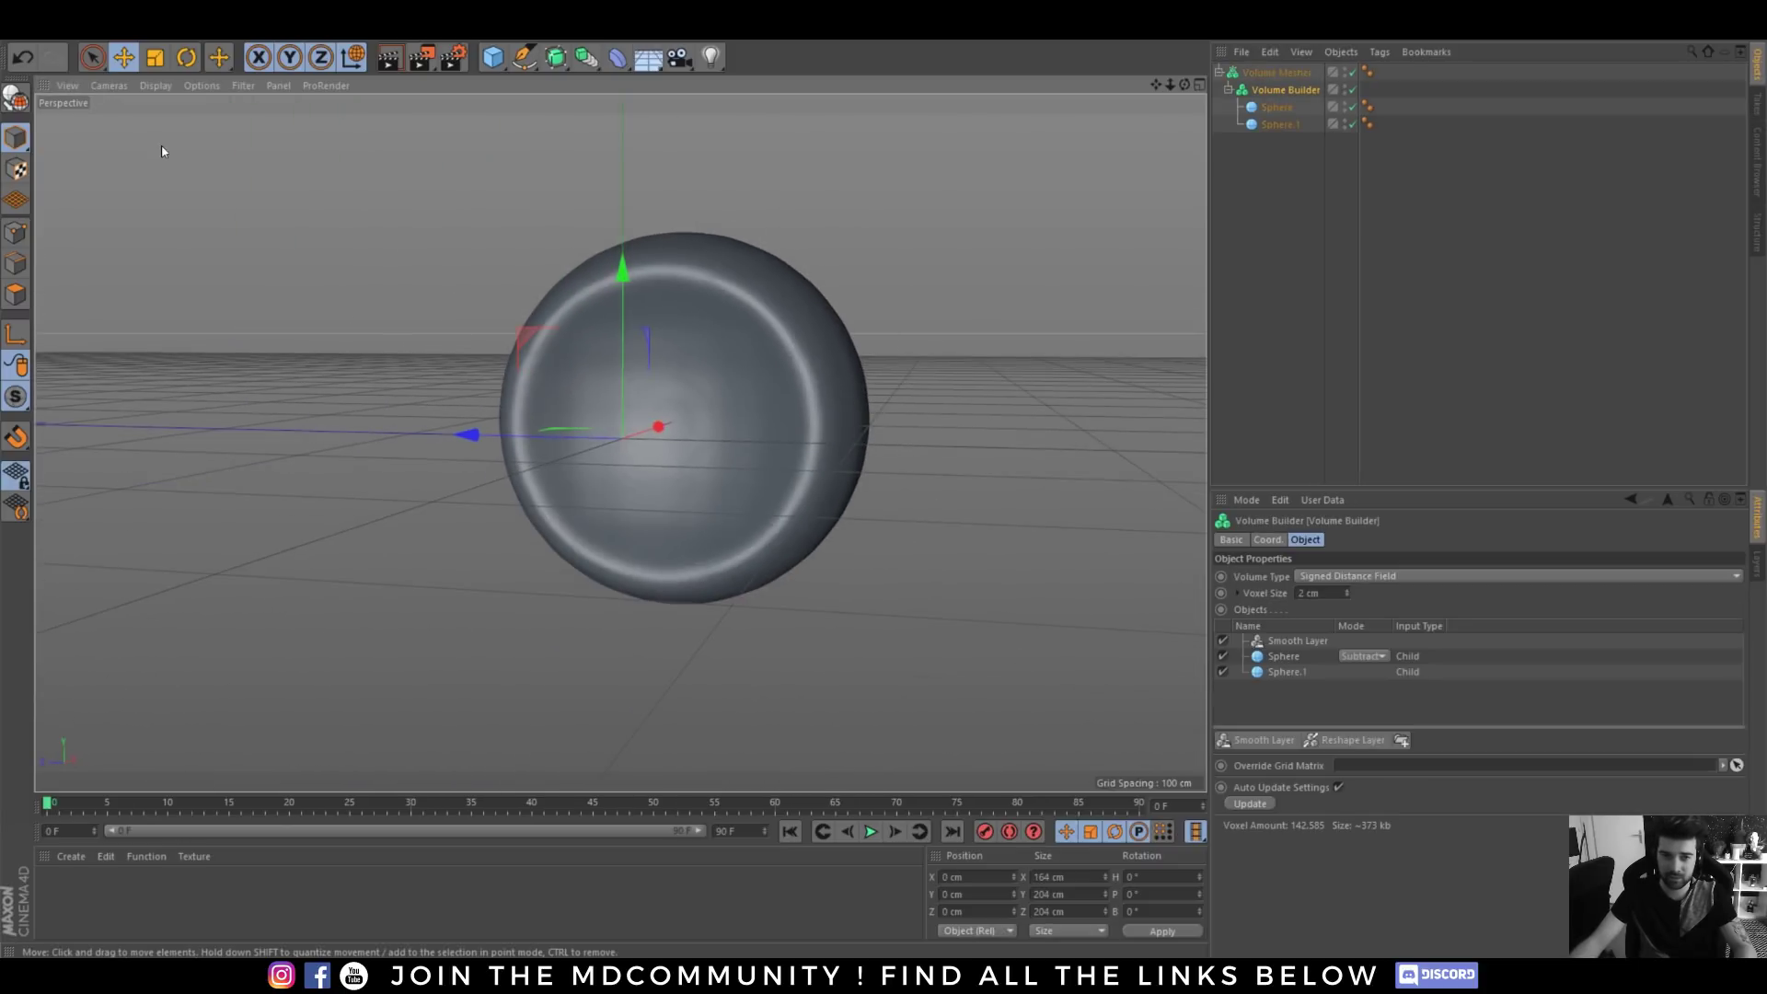
- Examine the carved volume mesh by changing the viewport display mode and restoring the plain shaded display
click(156, 85)
click(172, 135)
mouse_move(797, 350)
alt+mouse_down()
mouse_move(738, 420)
mouse_move(750, 408)
alt+mouse_up()
click(159, 87)
click(184, 111)
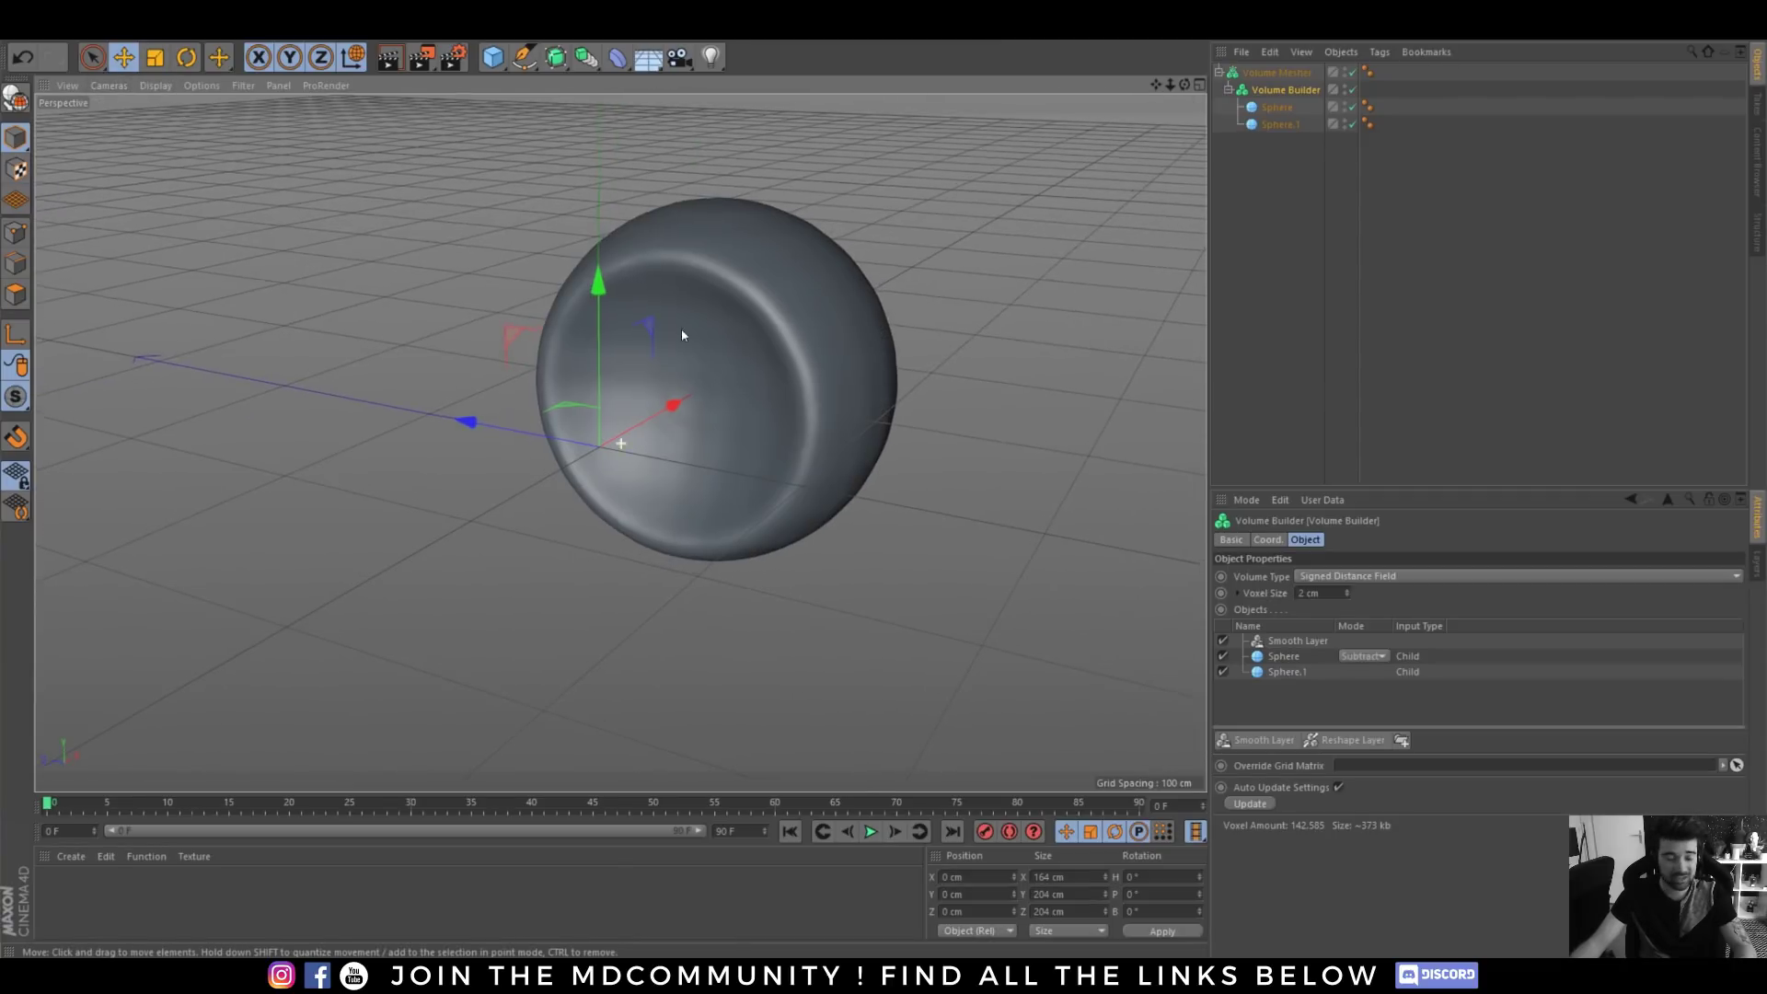
alt+middle_drag(681, 329, 547, 392)
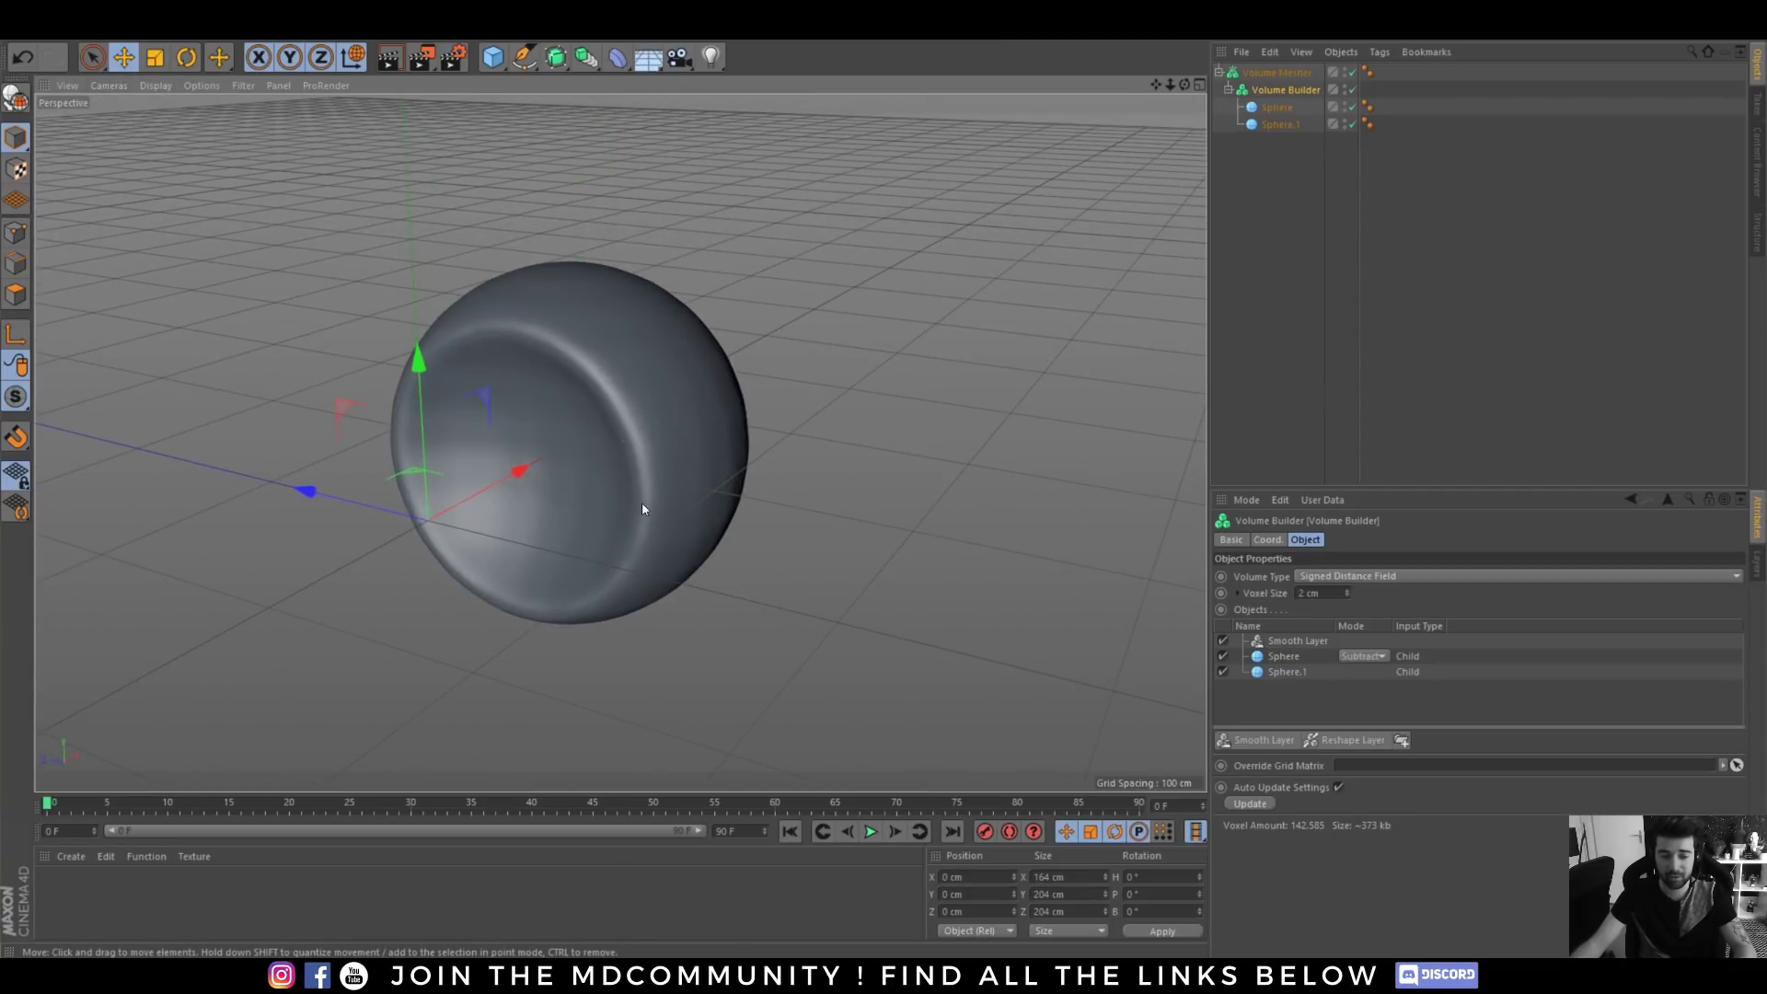
scroll(672, 495, up, 3)
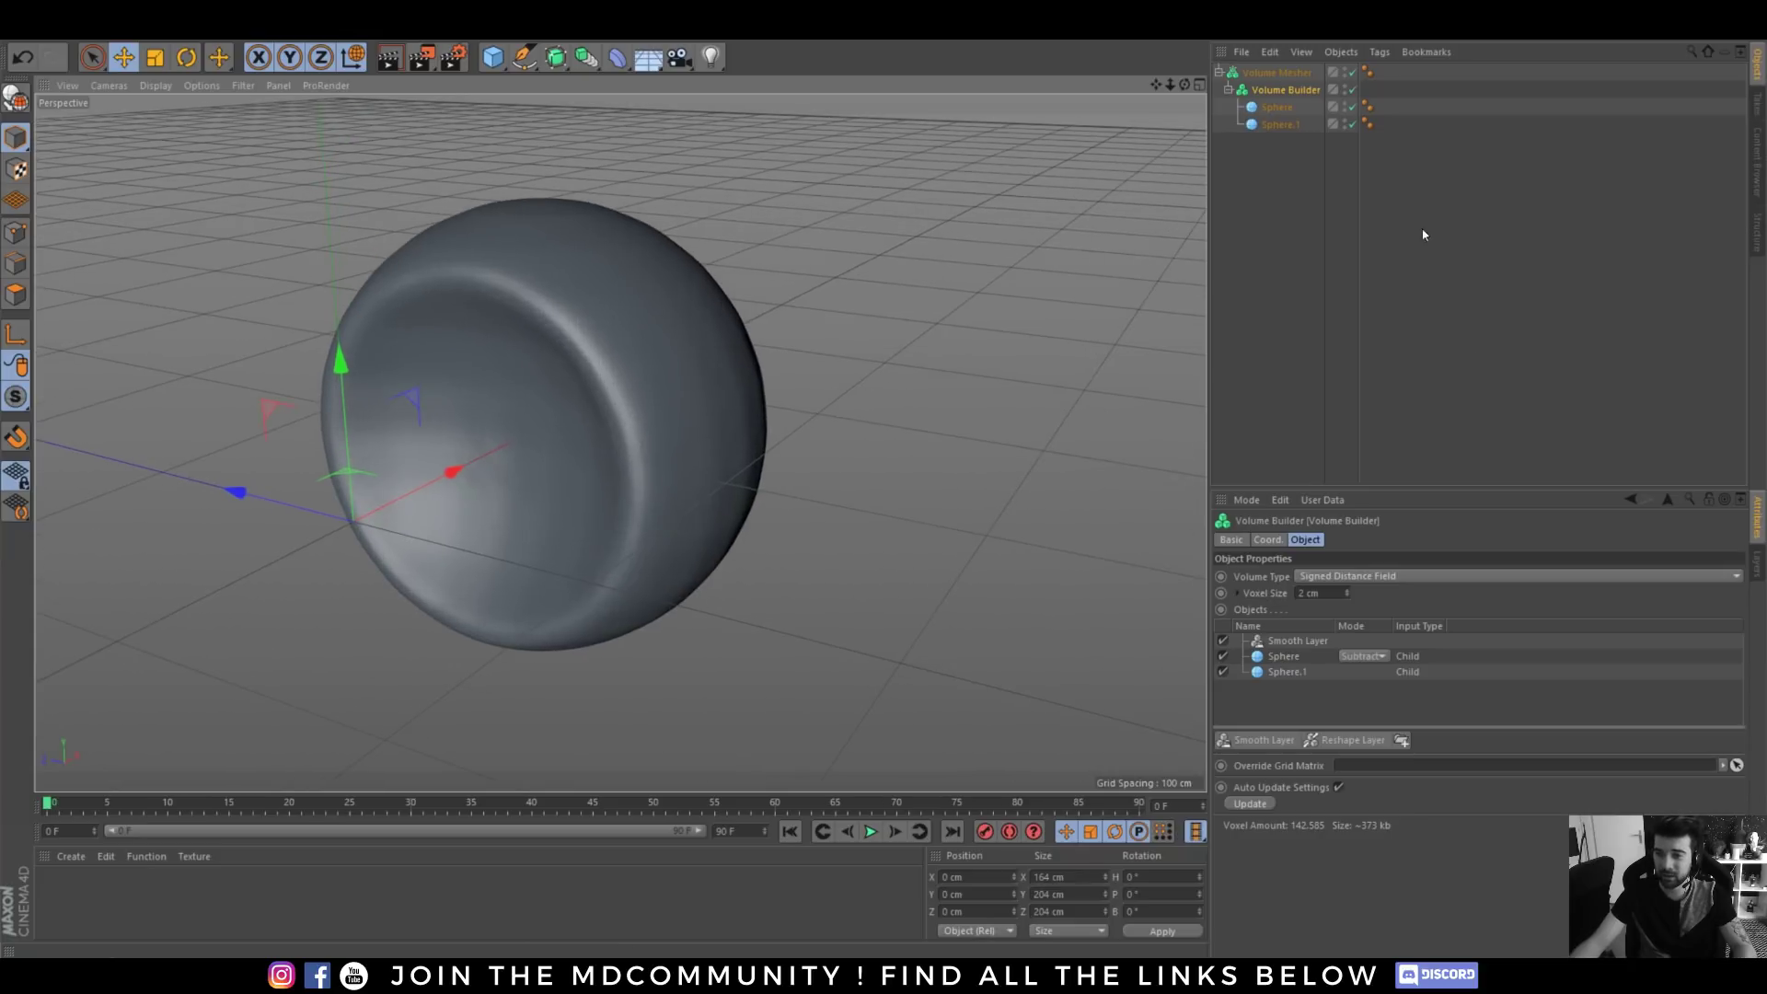
- Switch to the browser, browse the Instagram portfolio and view the "Little fish" character post as a modelling example
click(241, 976)
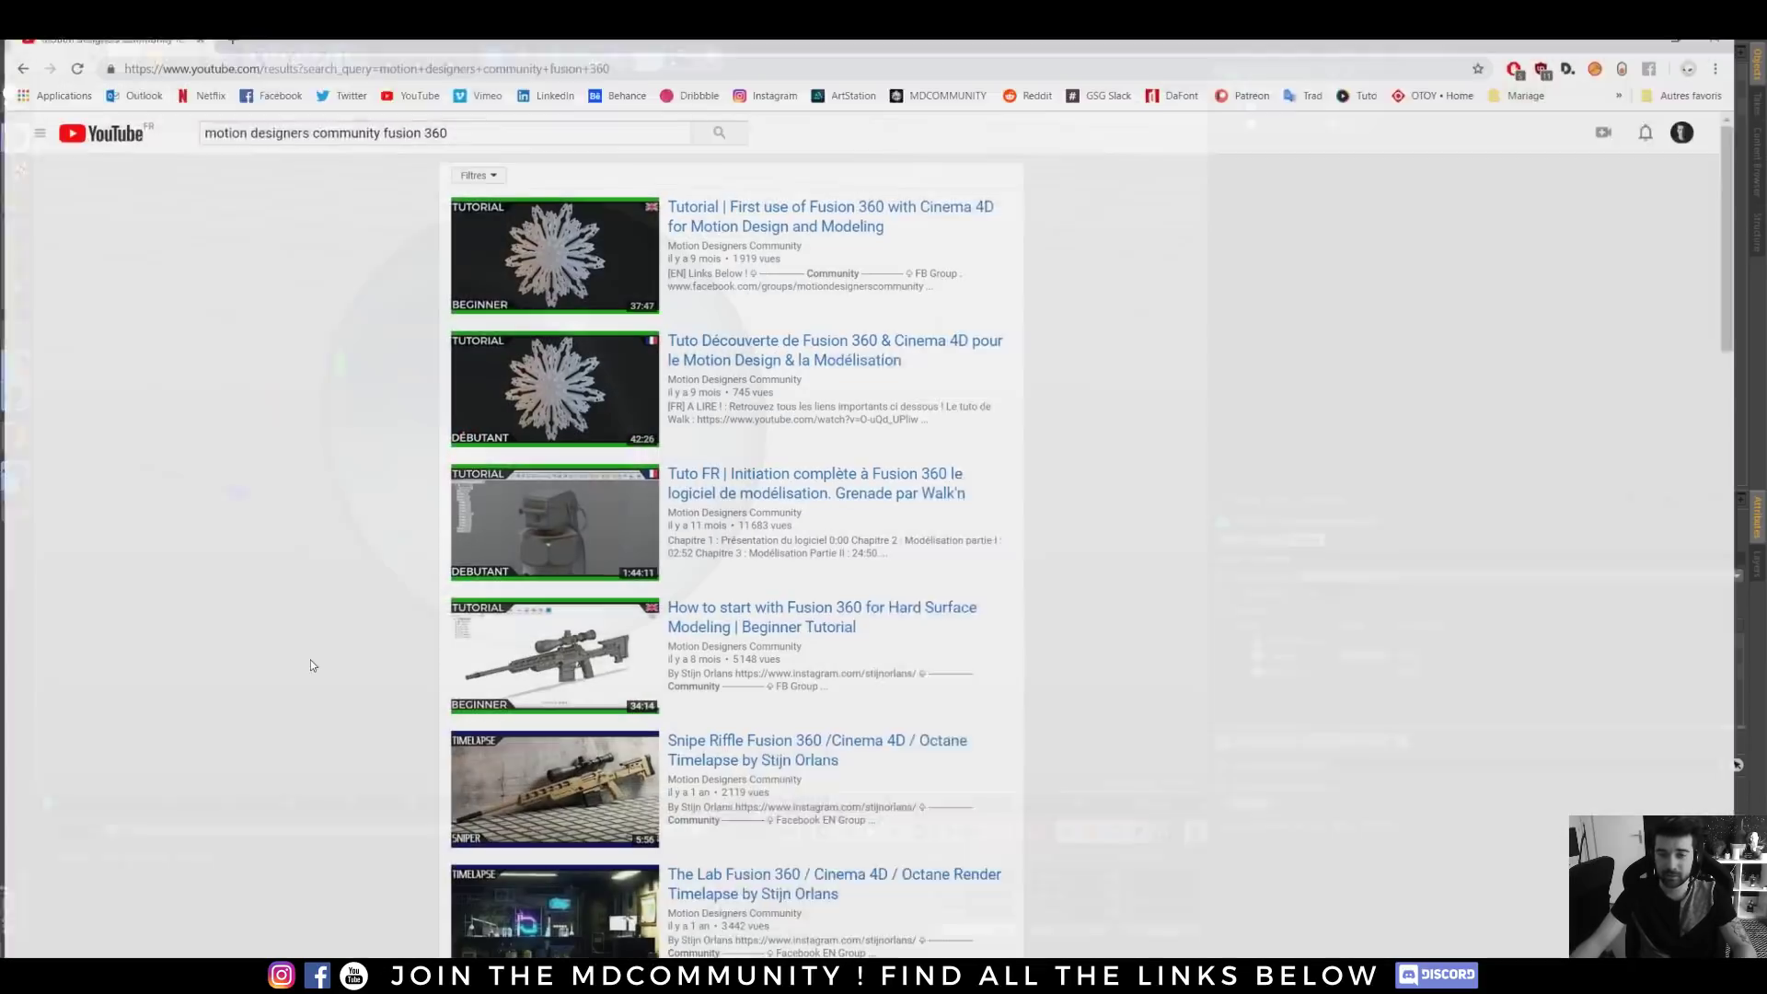
click(780, 72)
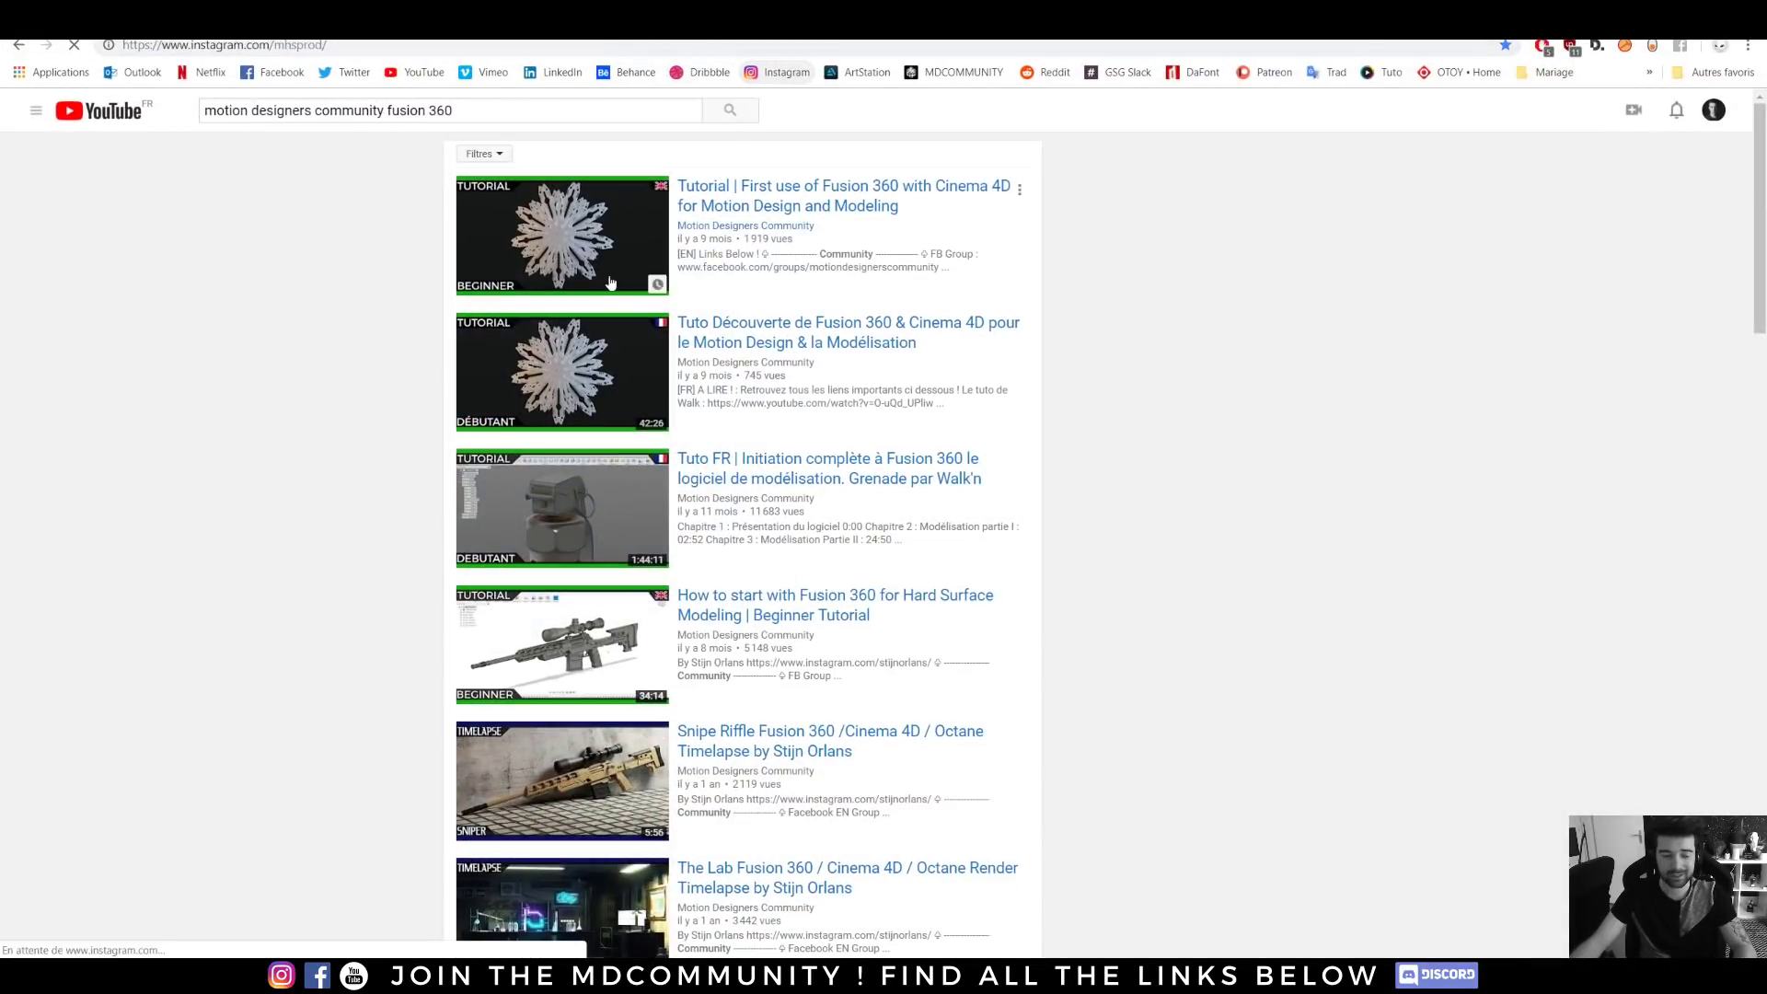
scroll(390, 405, down, 5)
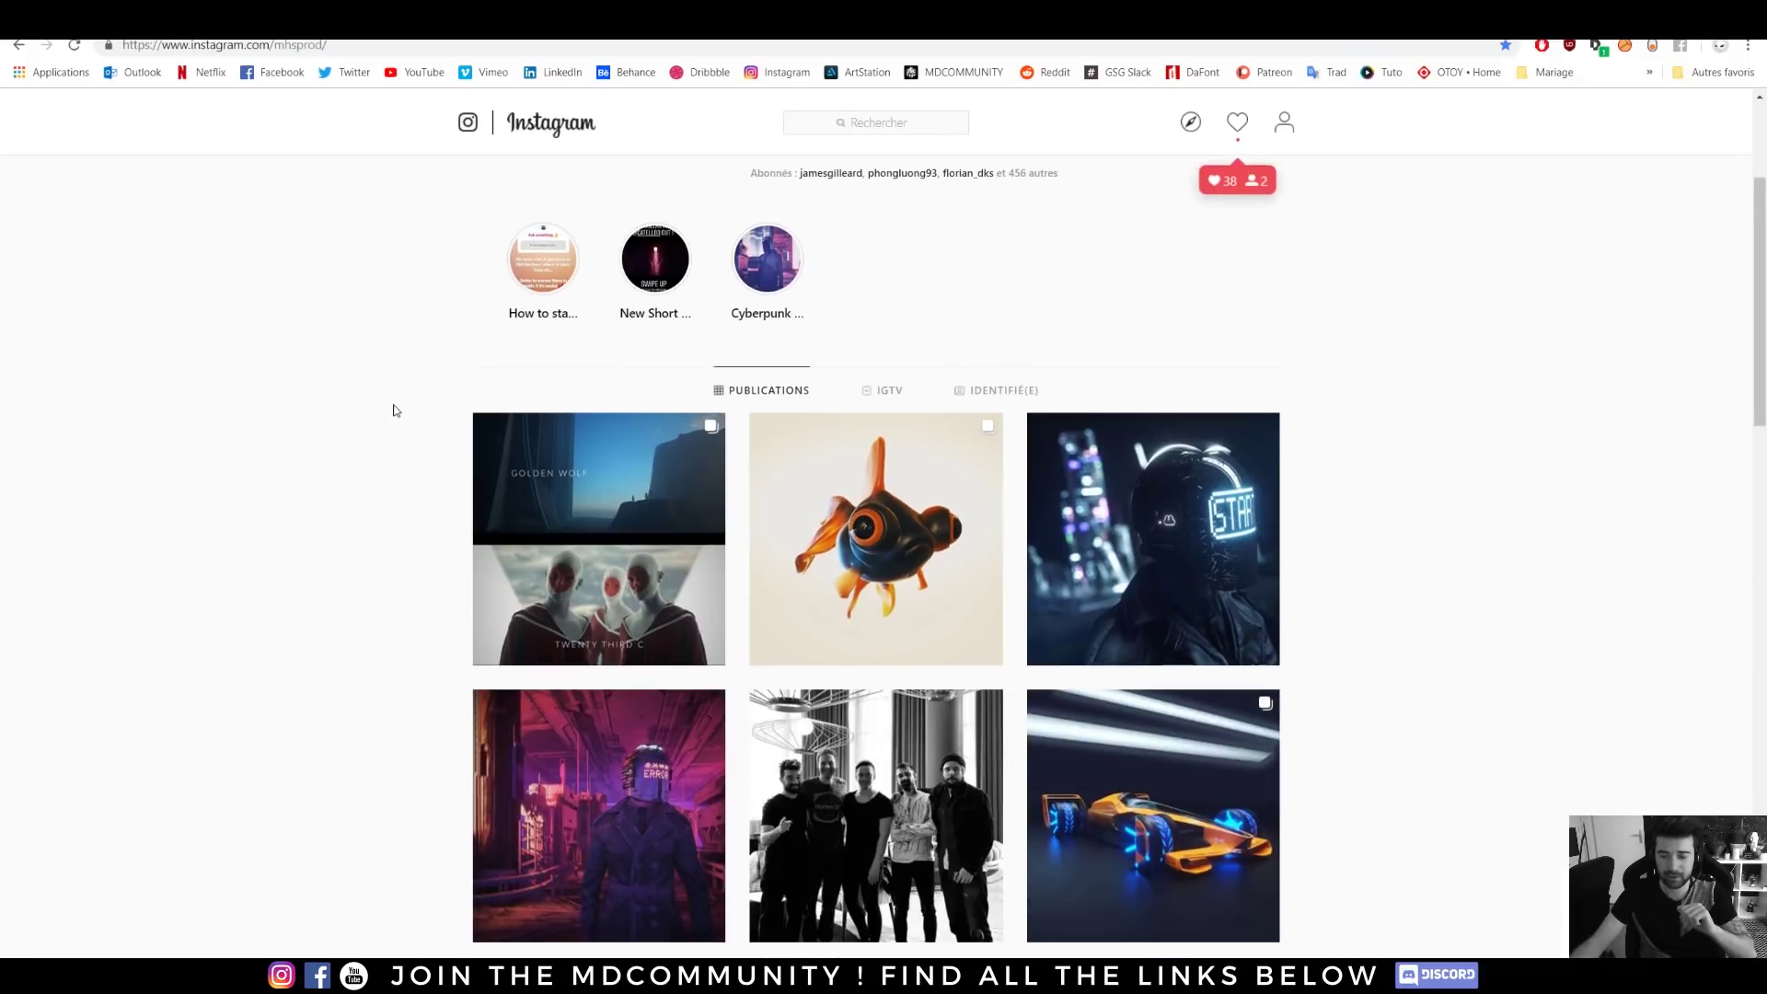
scroll(337, 386, down, 8)
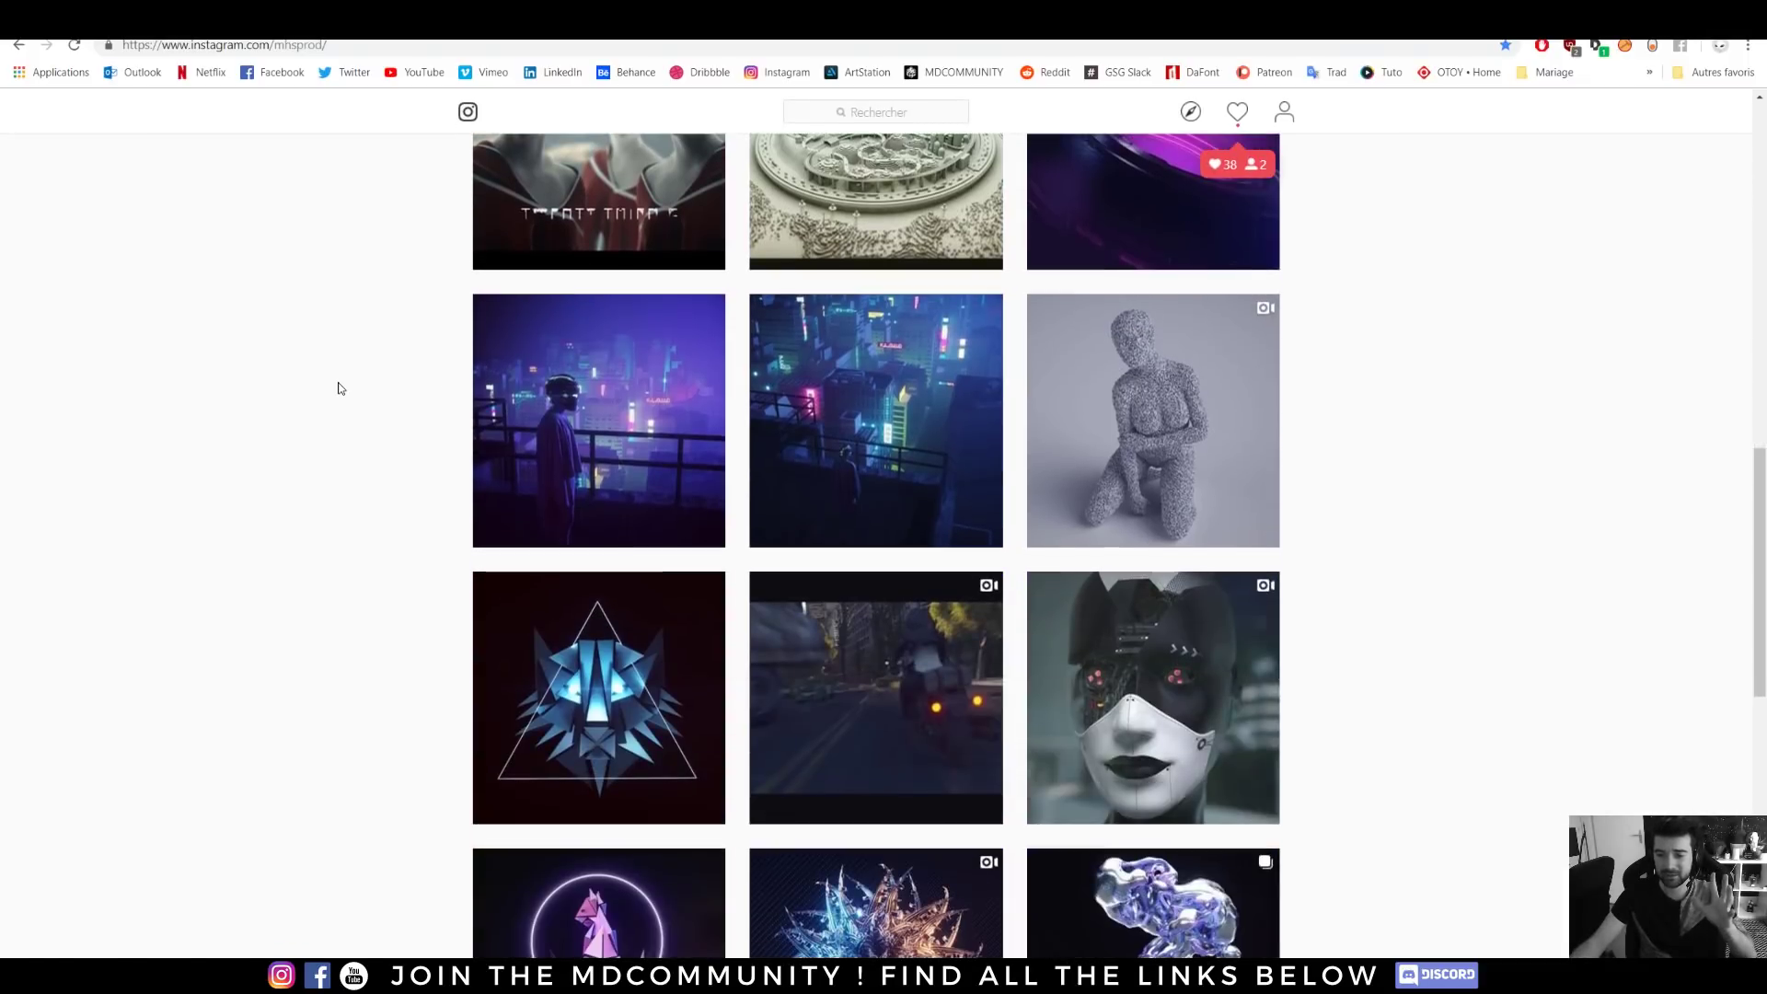
scroll(333, 383, up, 6)
scroll(333, 381, up, 3)
click(836, 411)
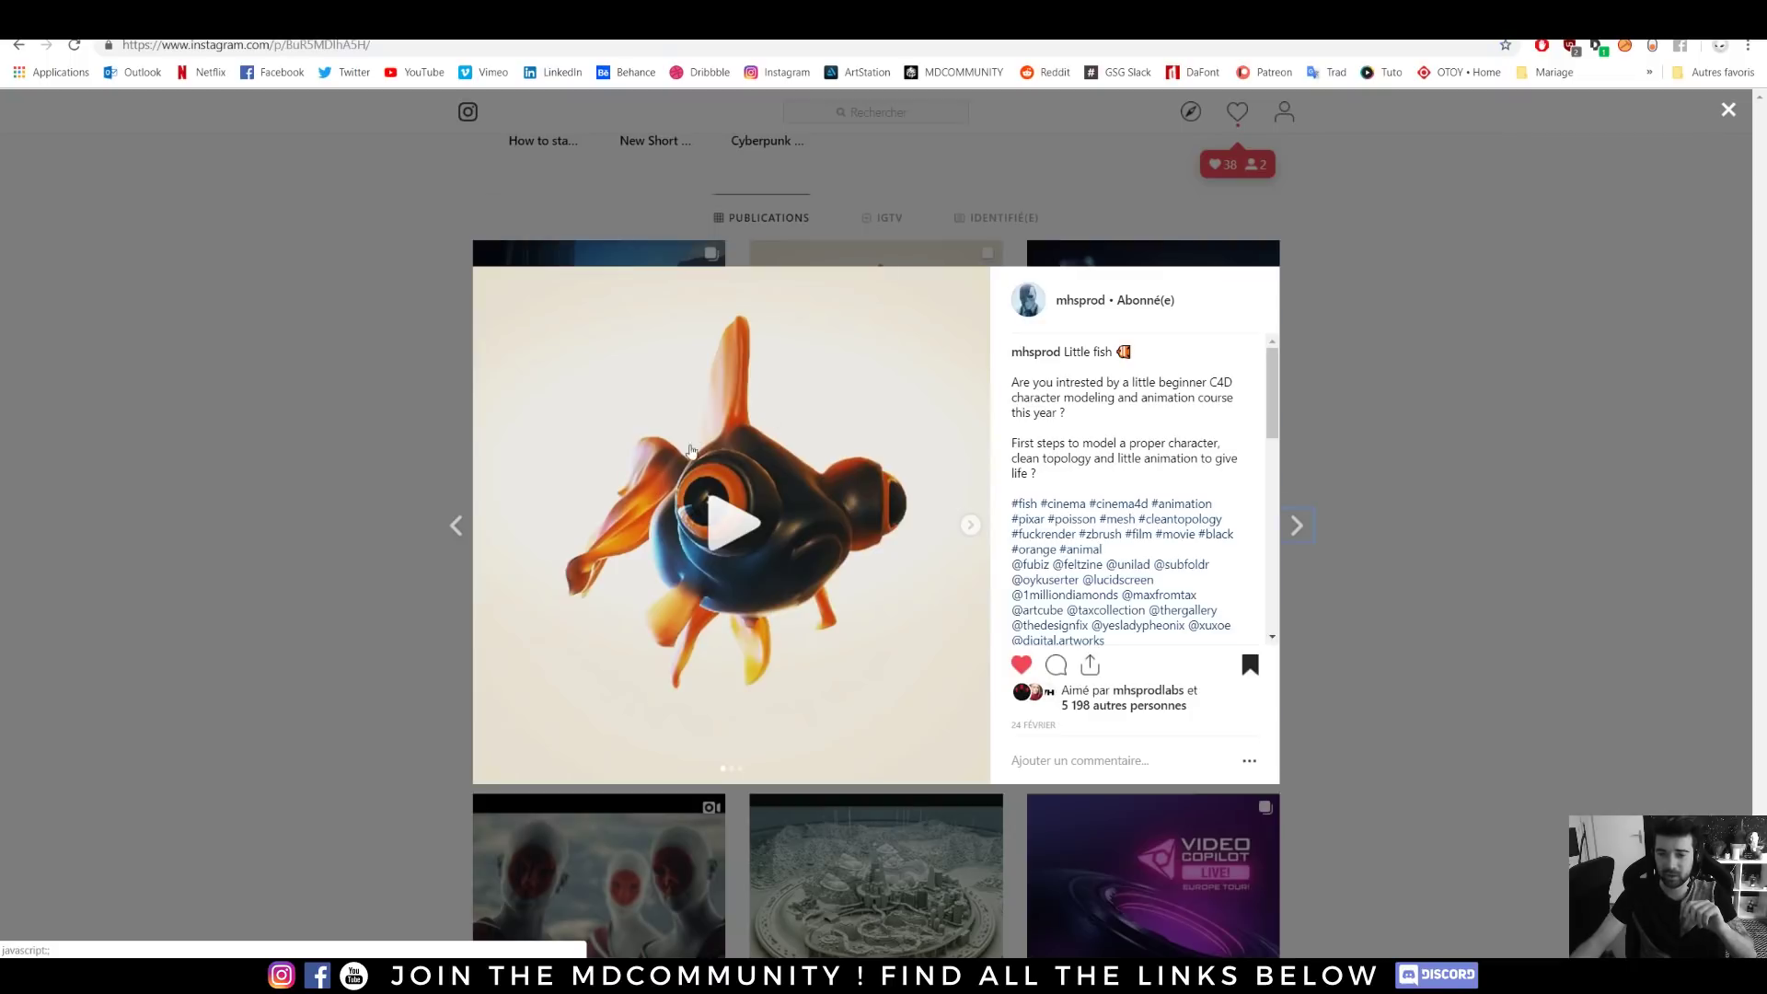
key(Escape)
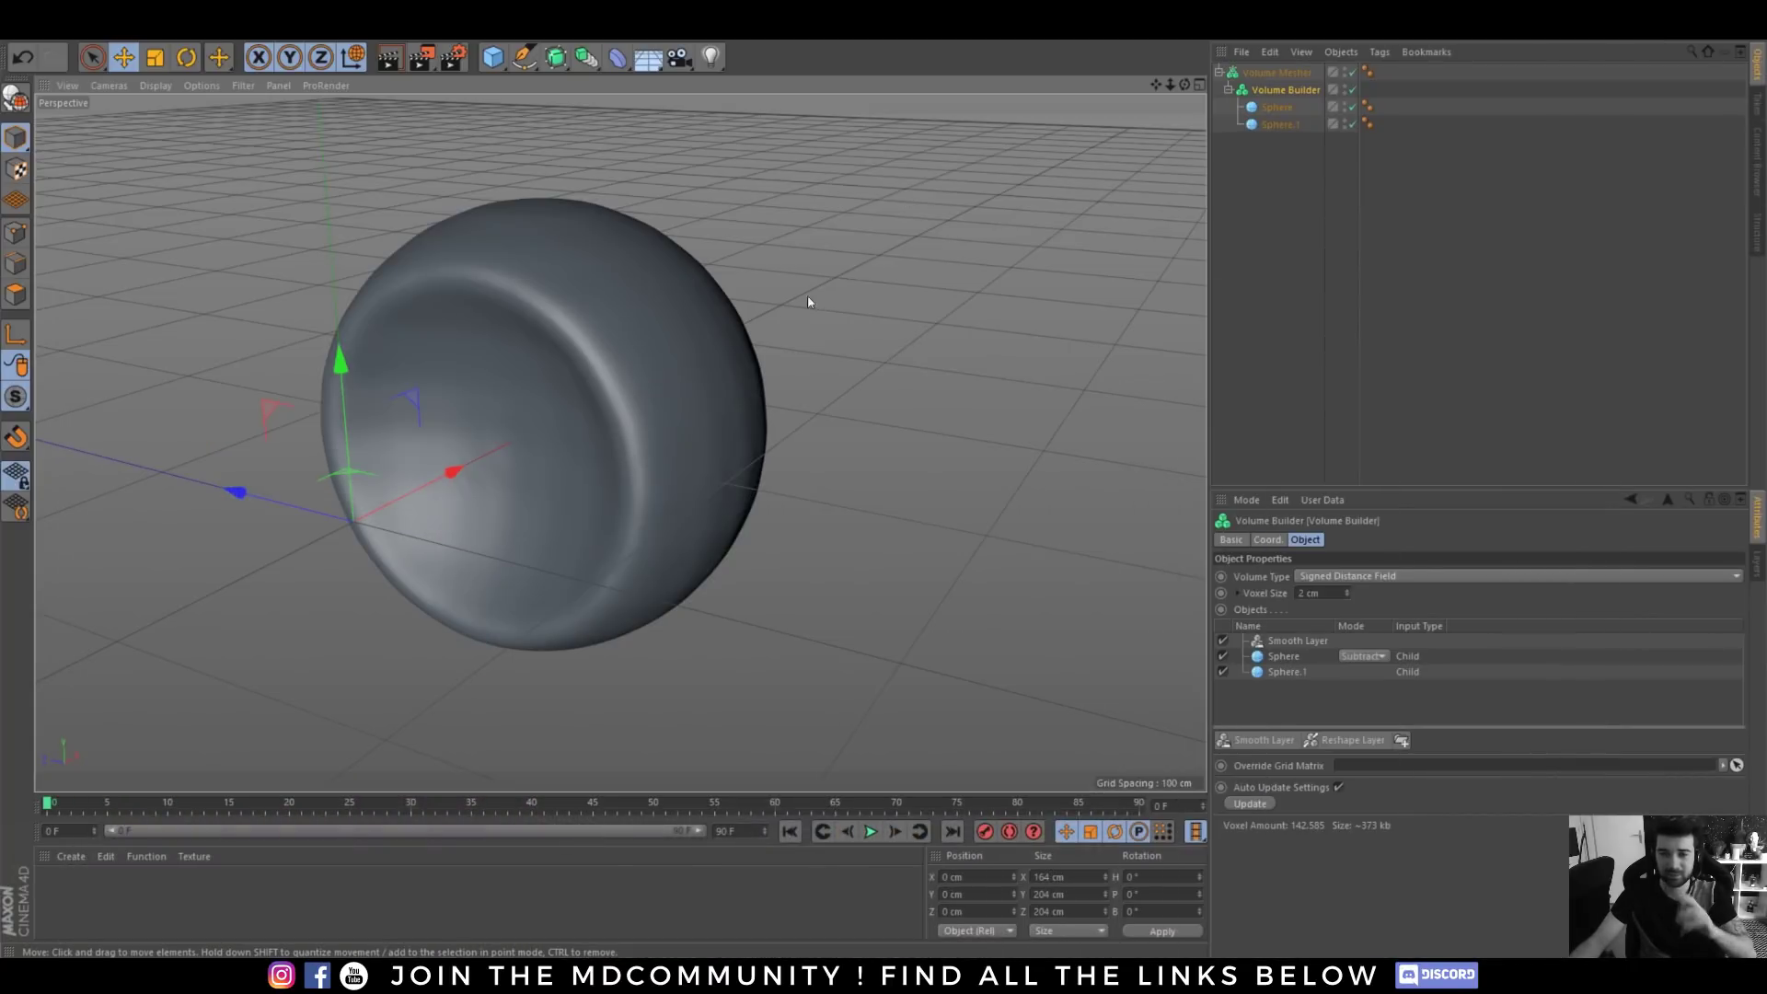
- Return to Cinema 4D, move both spheres out of the Volume Builder and delete the Volume Mesher hierarchy
drag(1277, 125, 1264, 176)
drag(1277, 109, 1271, 158)
click(1275, 72)
key(Delete)
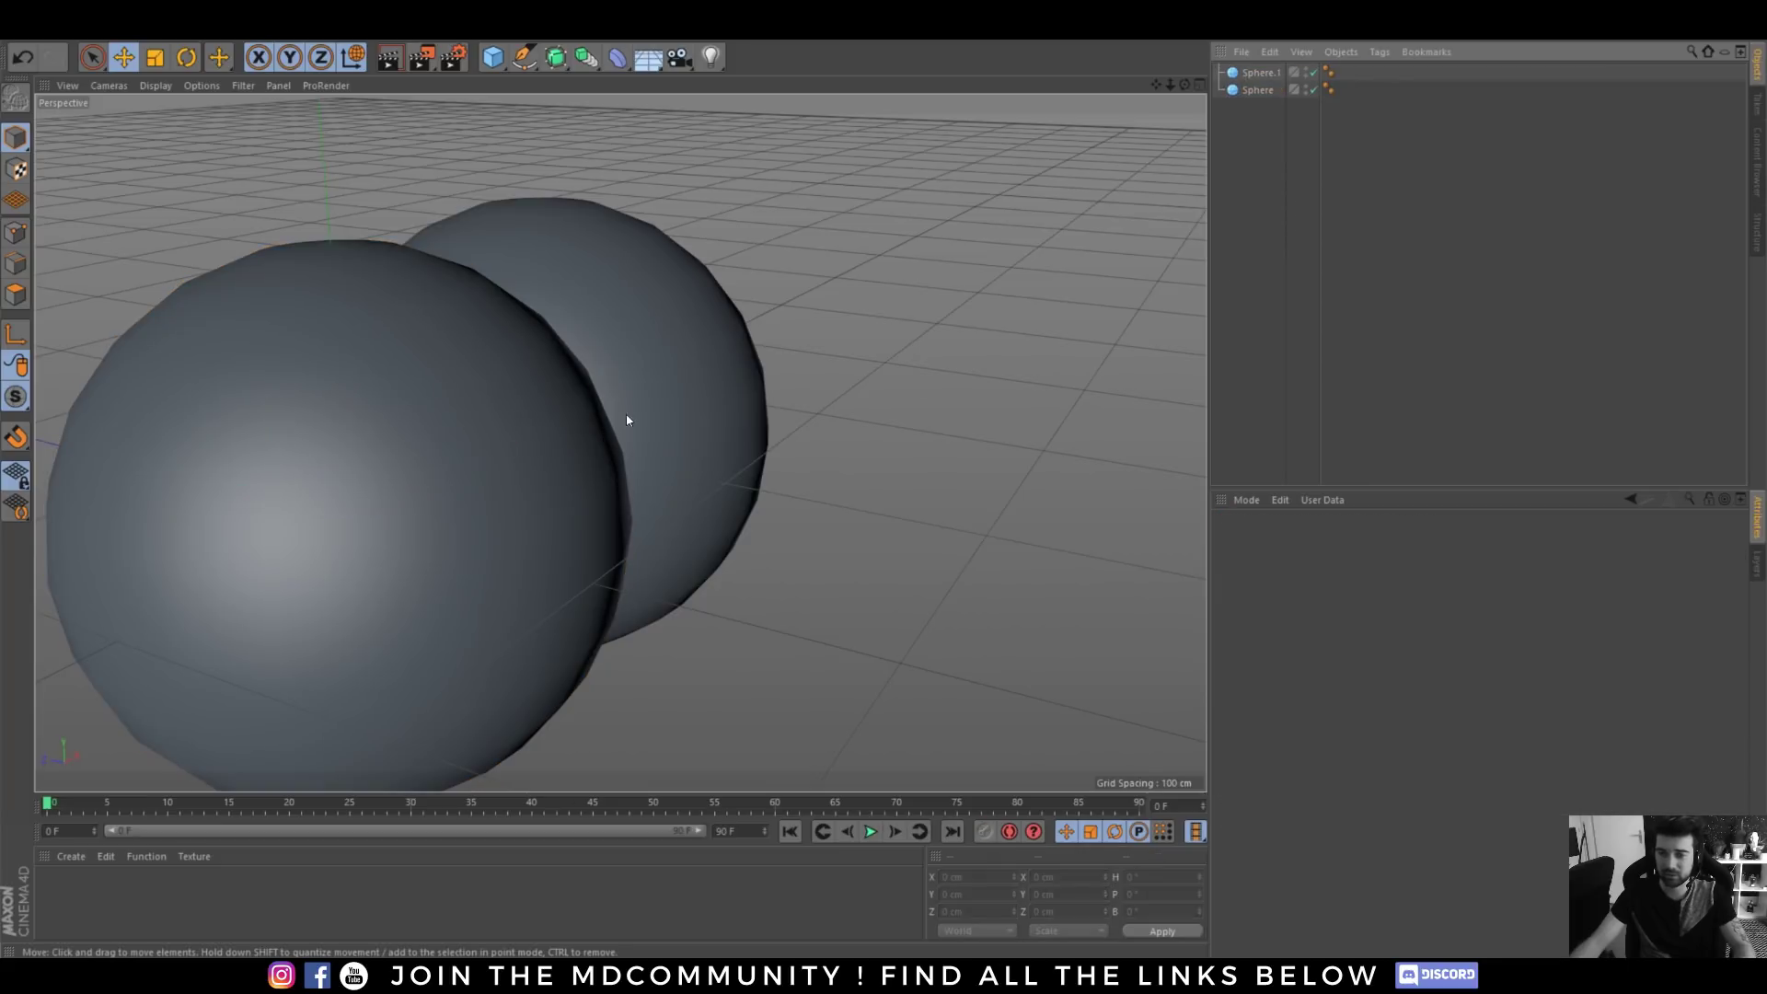
- Duplicate the original sphere as a head at about X -96.6 cm, Y 77 cm, and scale it to about 145 cm
scroll(626, 412, down, 5)
alt+drag(529, 474, 523, 456)
click(874, 487)
click(557, 407)
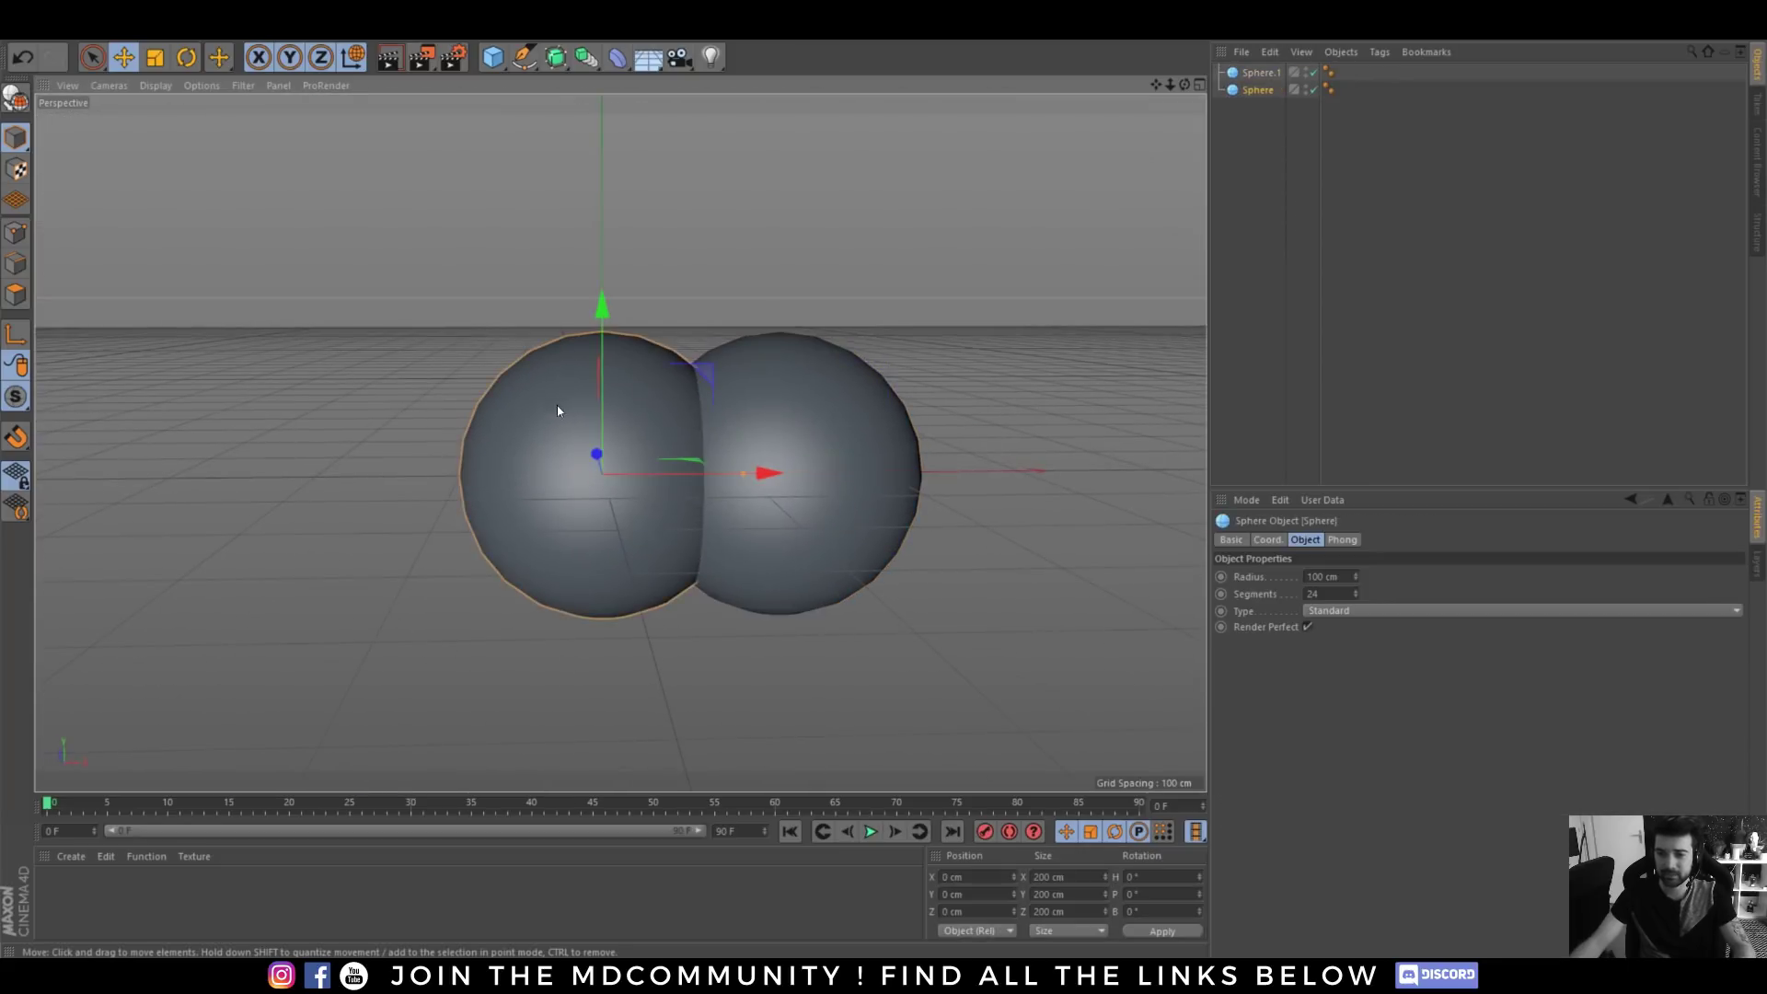
ctrl+drag(687, 470, 565, 461)
drag(476, 395, 460, 300)
click(157, 60)
drag(589, 269, 488, 301)
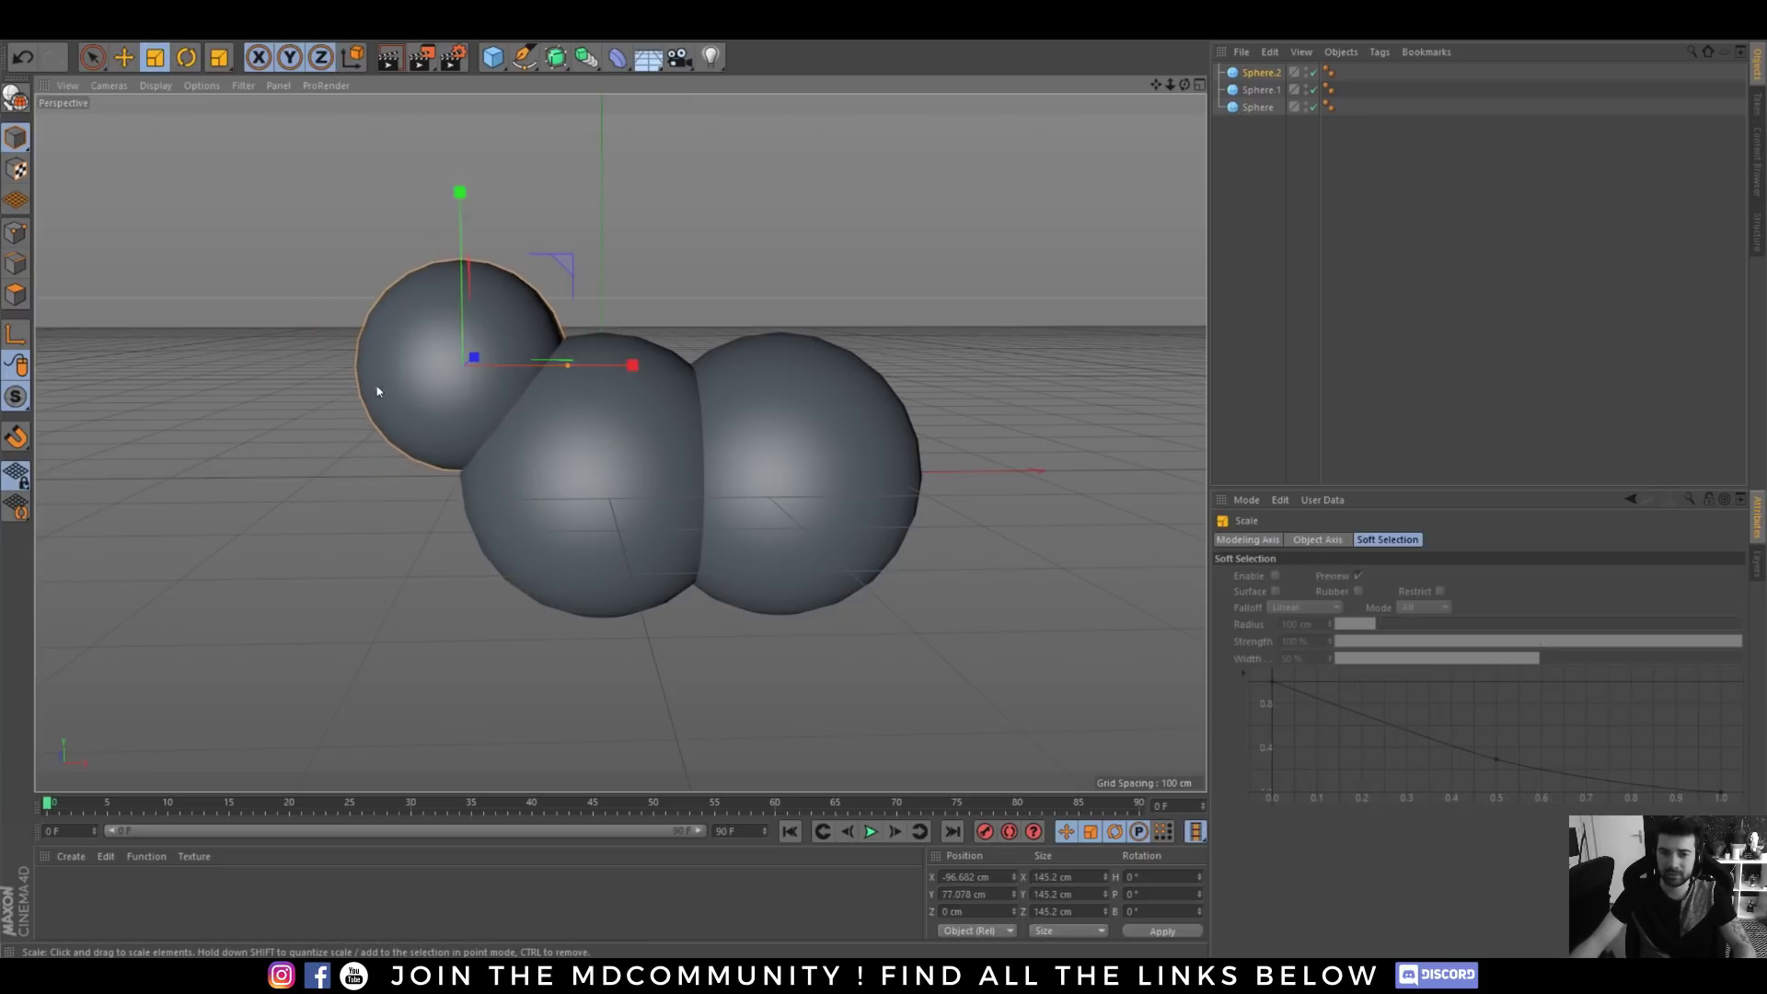
- Duplicate the head sphere, scale the copy to about 72.6 cm and duplicate it again so one small sphere sits on each side
alt+drag(364, 405, 616, 438)
click(124, 58)
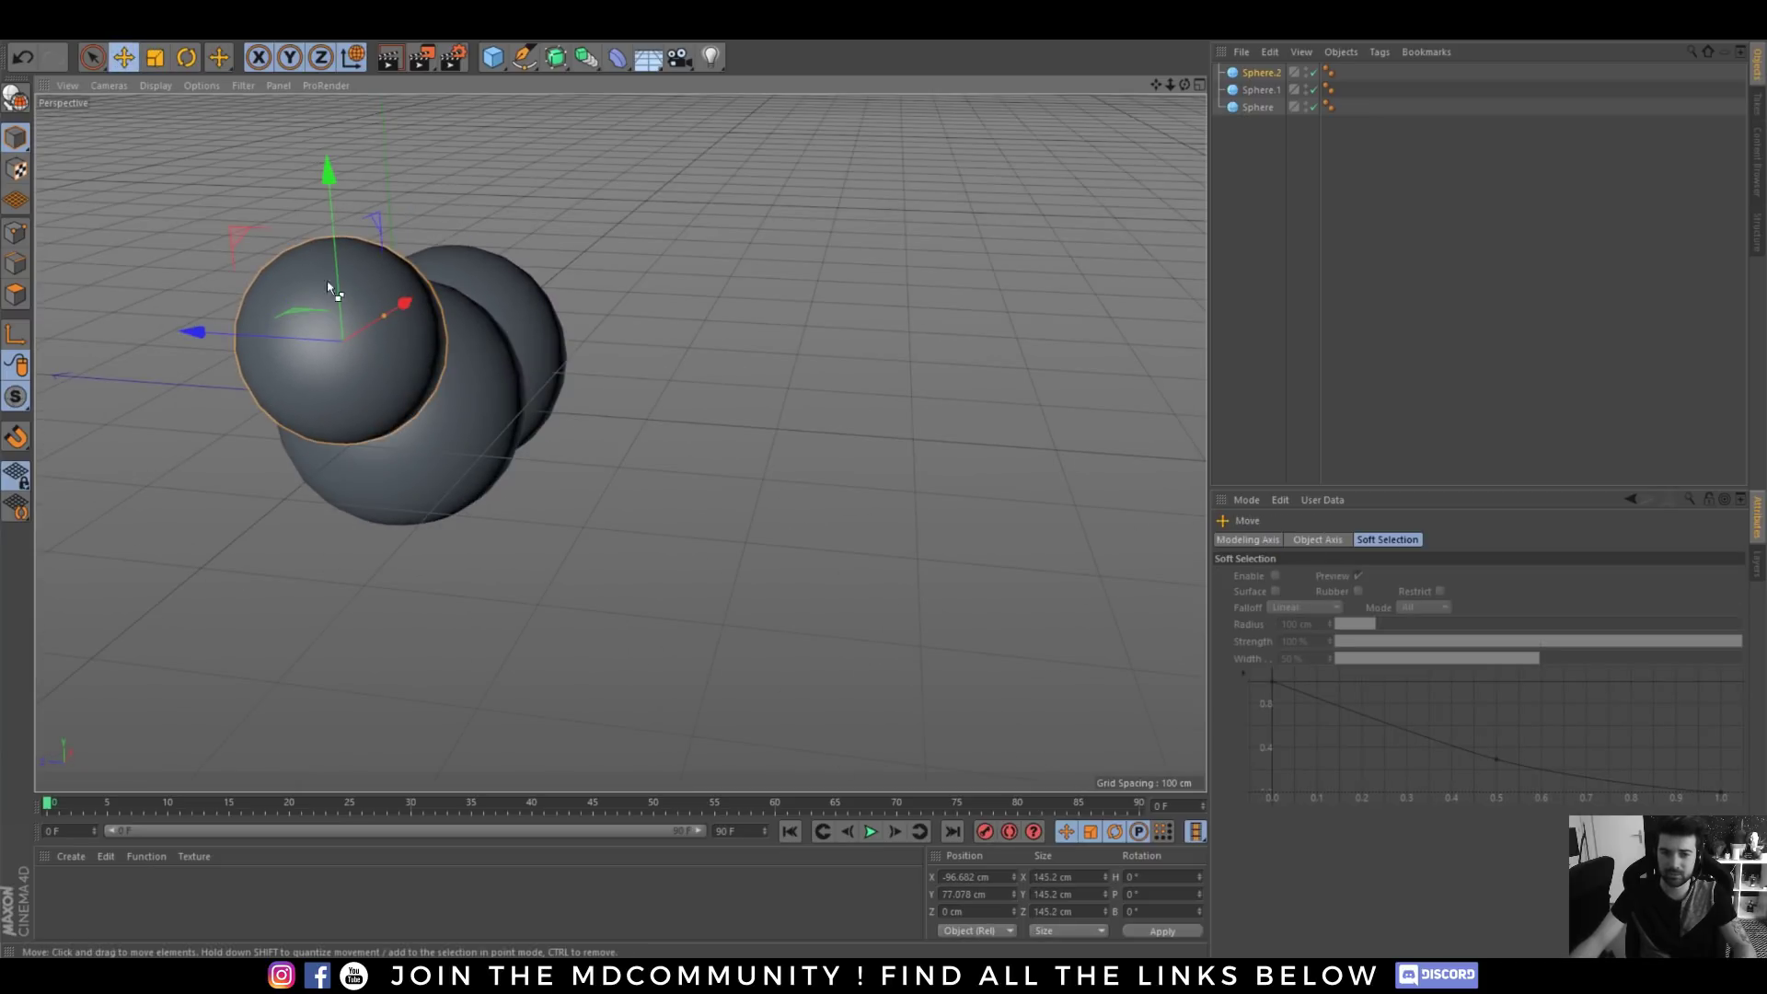
ctrl+drag(236, 334, 322, 342)
drag(477, 319, 417, 362)
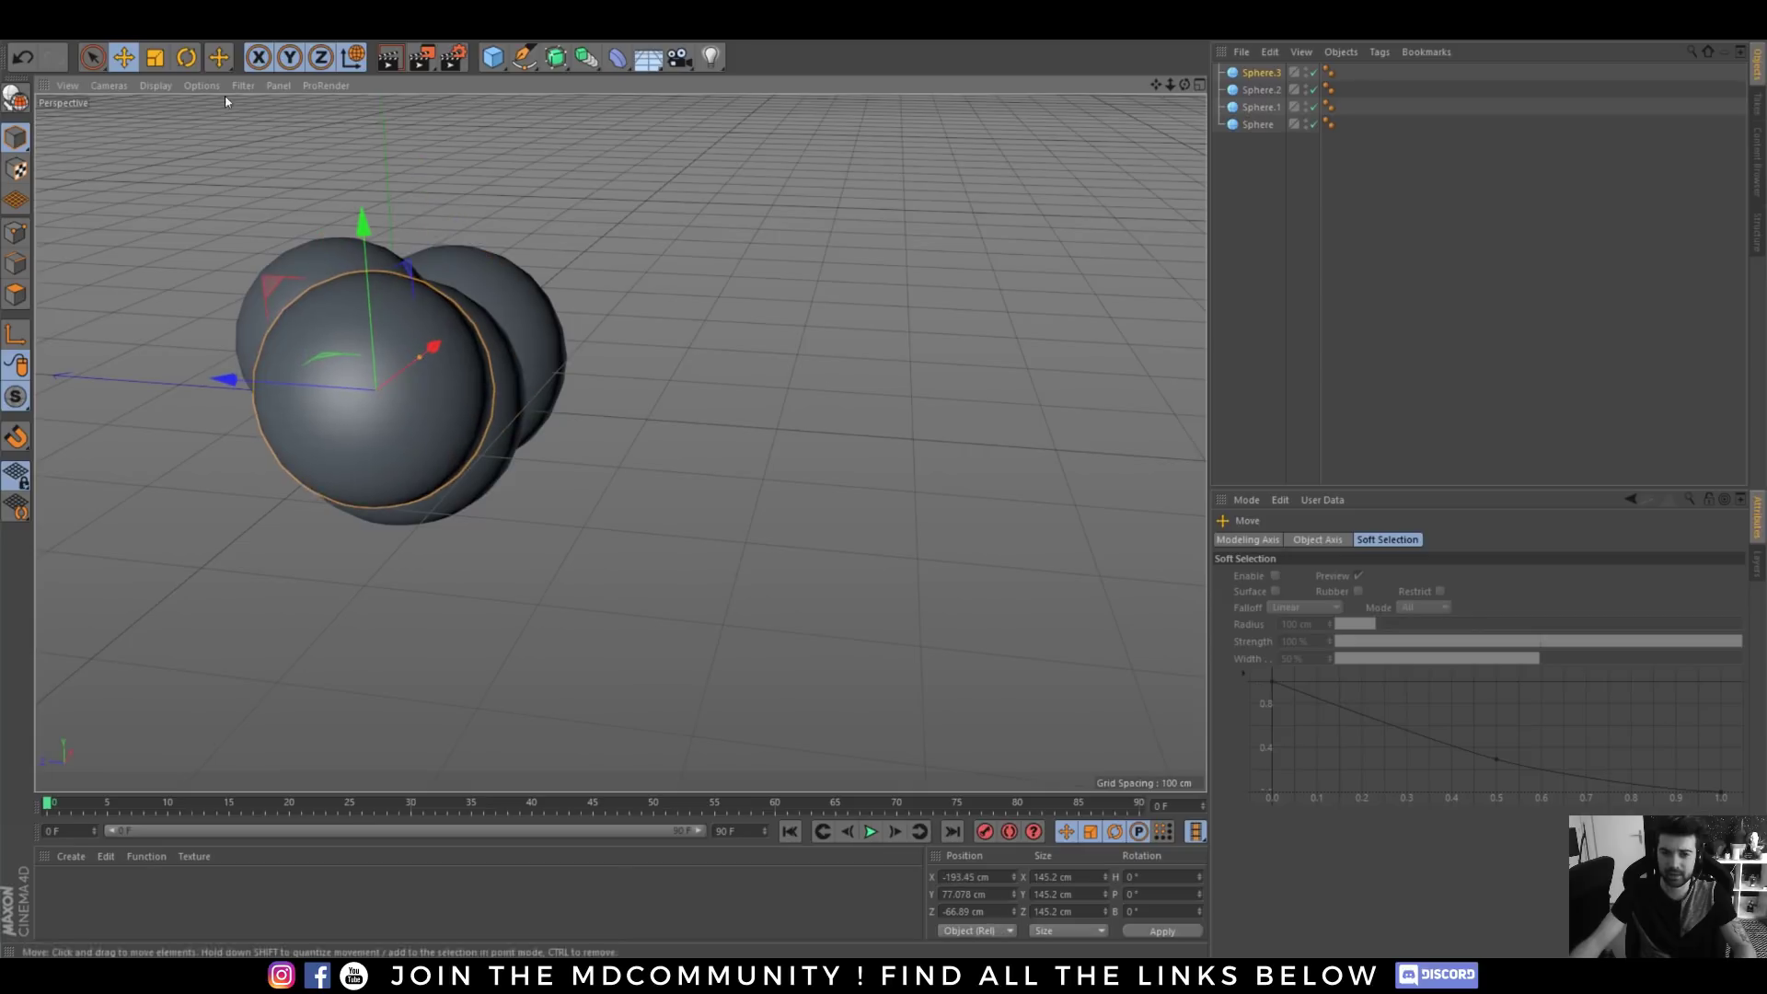
click(155, 59)
drag(552, 343, 363, 238)
key(e)
ctrl+drag(340, 345, 701, 326)
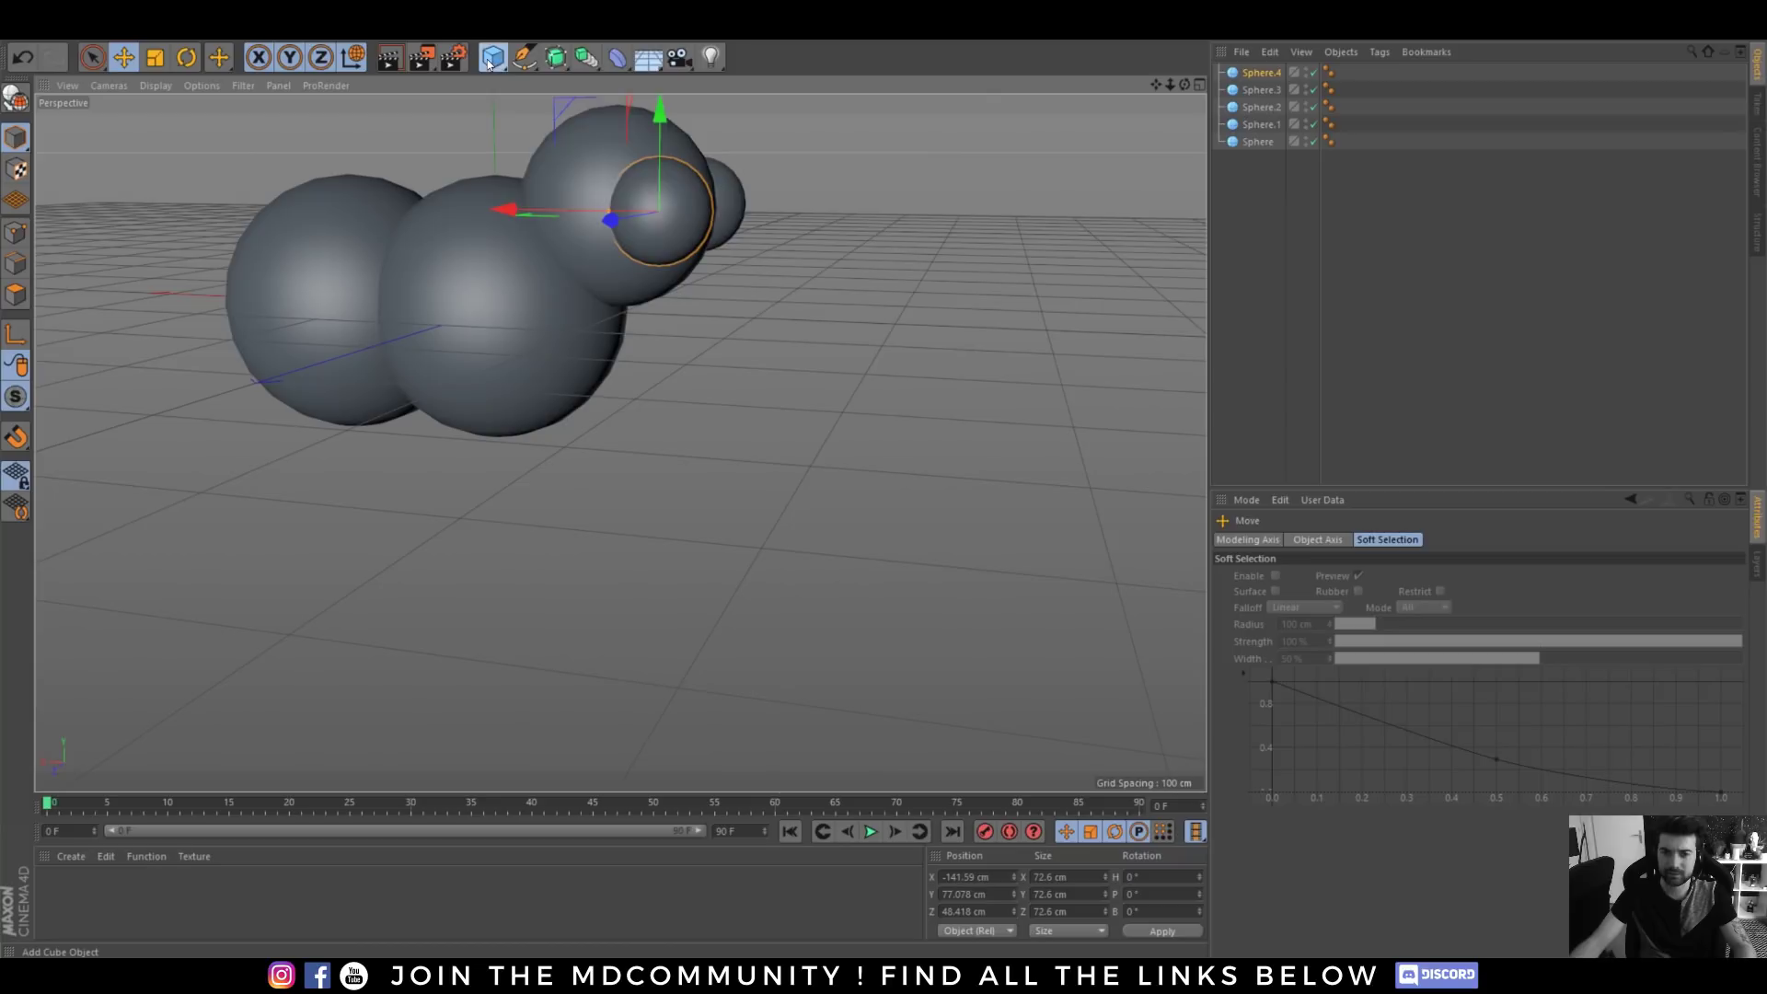
- Add a cube about 32 cm wide and 200 cm tall as a leg beneath the front body sphere, at about Y -152 cm
drag(492, 57, 555, 83)
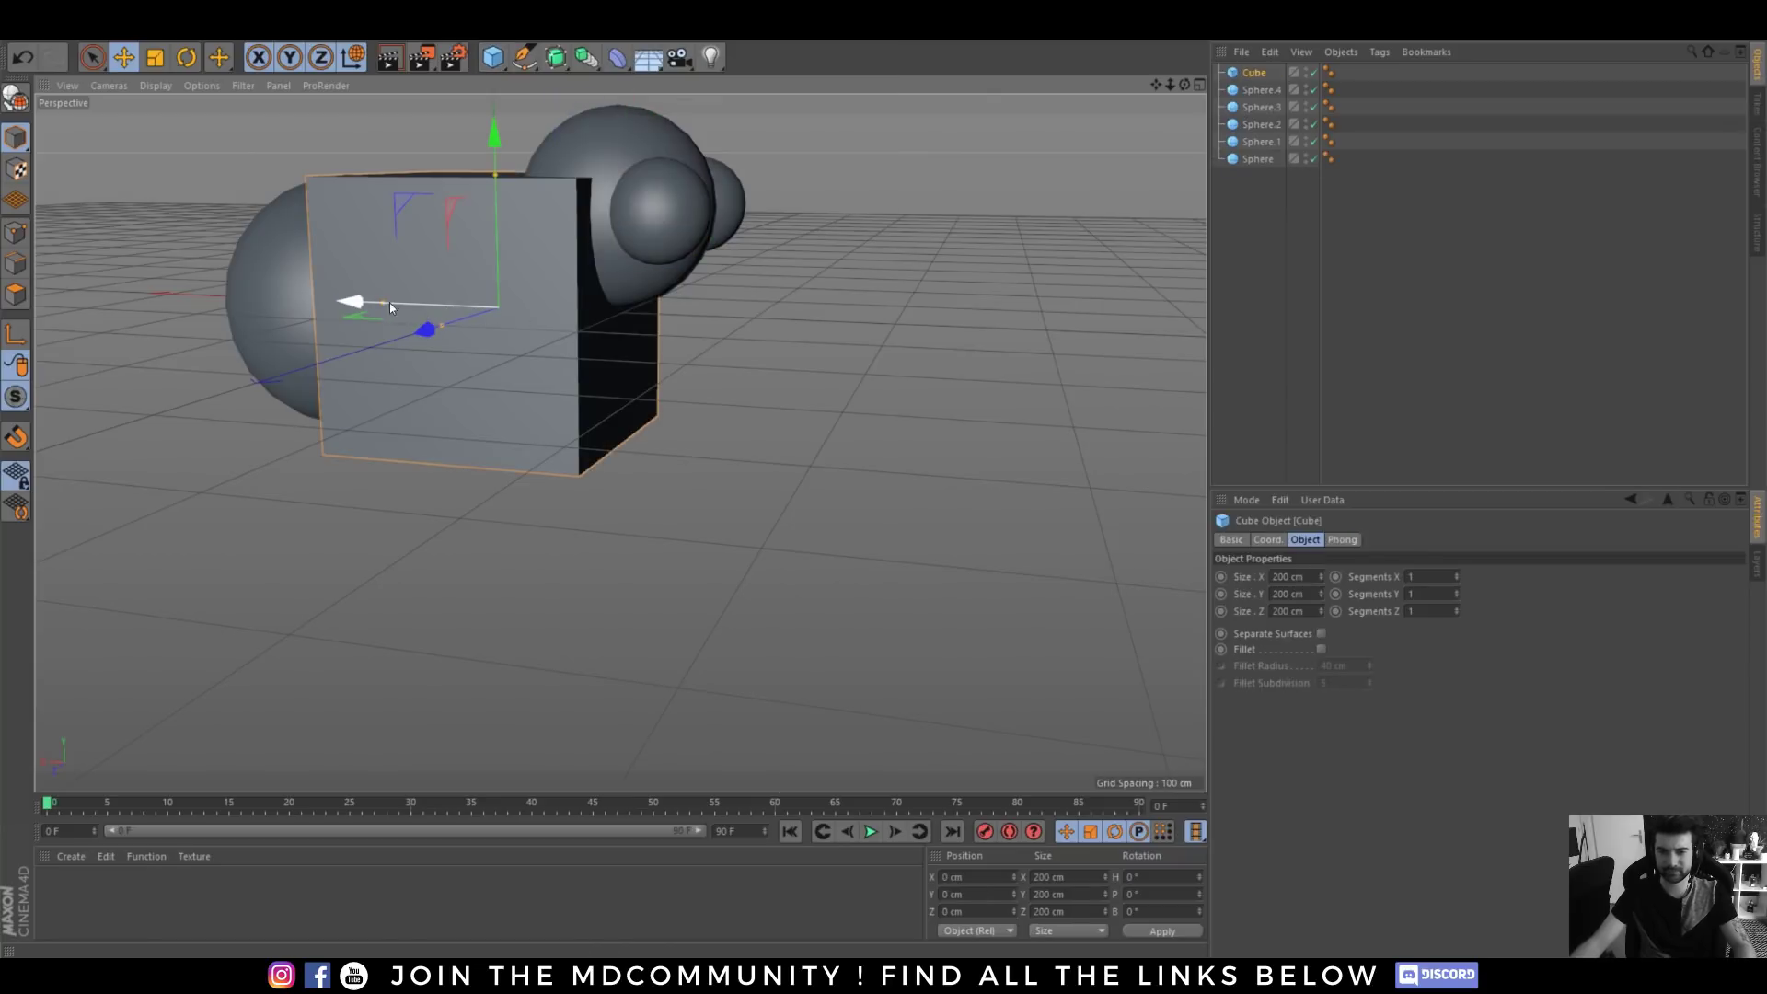
drag(385, 301, 495, 317)
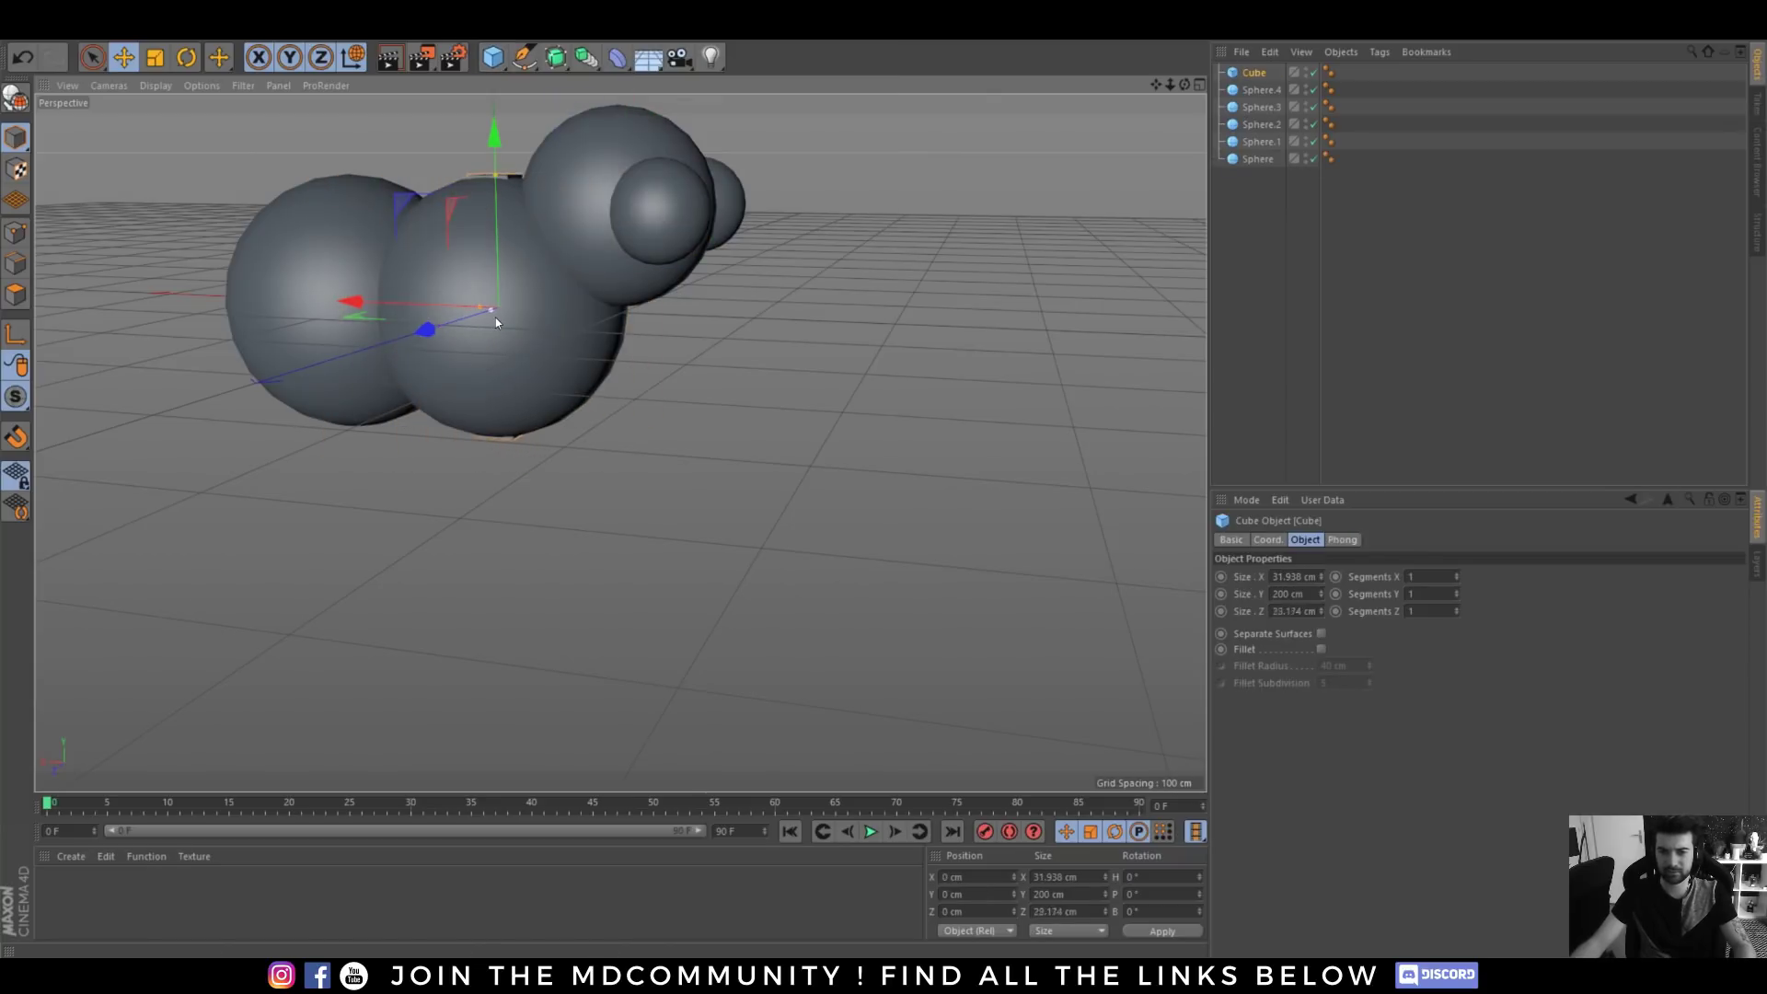
drag(514, 158, 502, 333)
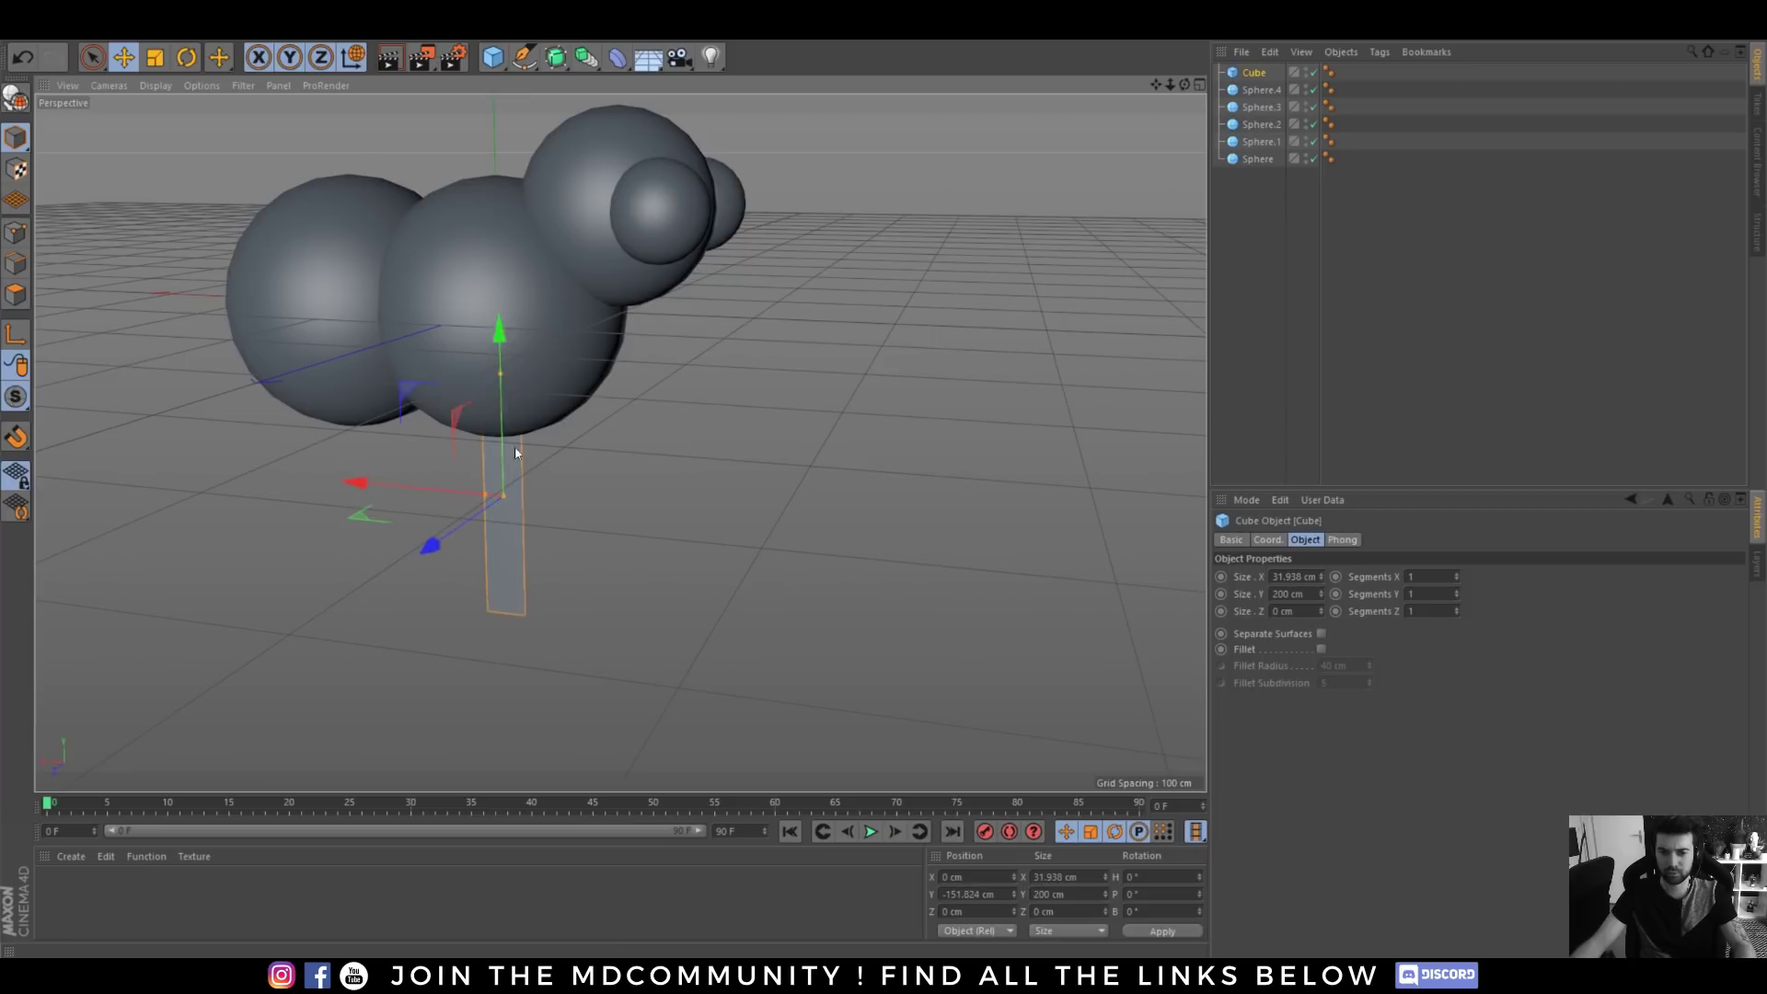
alt+drag(515, 449, 313, 444)
drag(492, 500, 666, 418)
- Duplicate the front leg cube along the X axis to stand beneath the rear body sphere
ctrl+drag(312, 511, 138, 480)
drag(1252, 253, 1266, 63)
click(1312, 225)
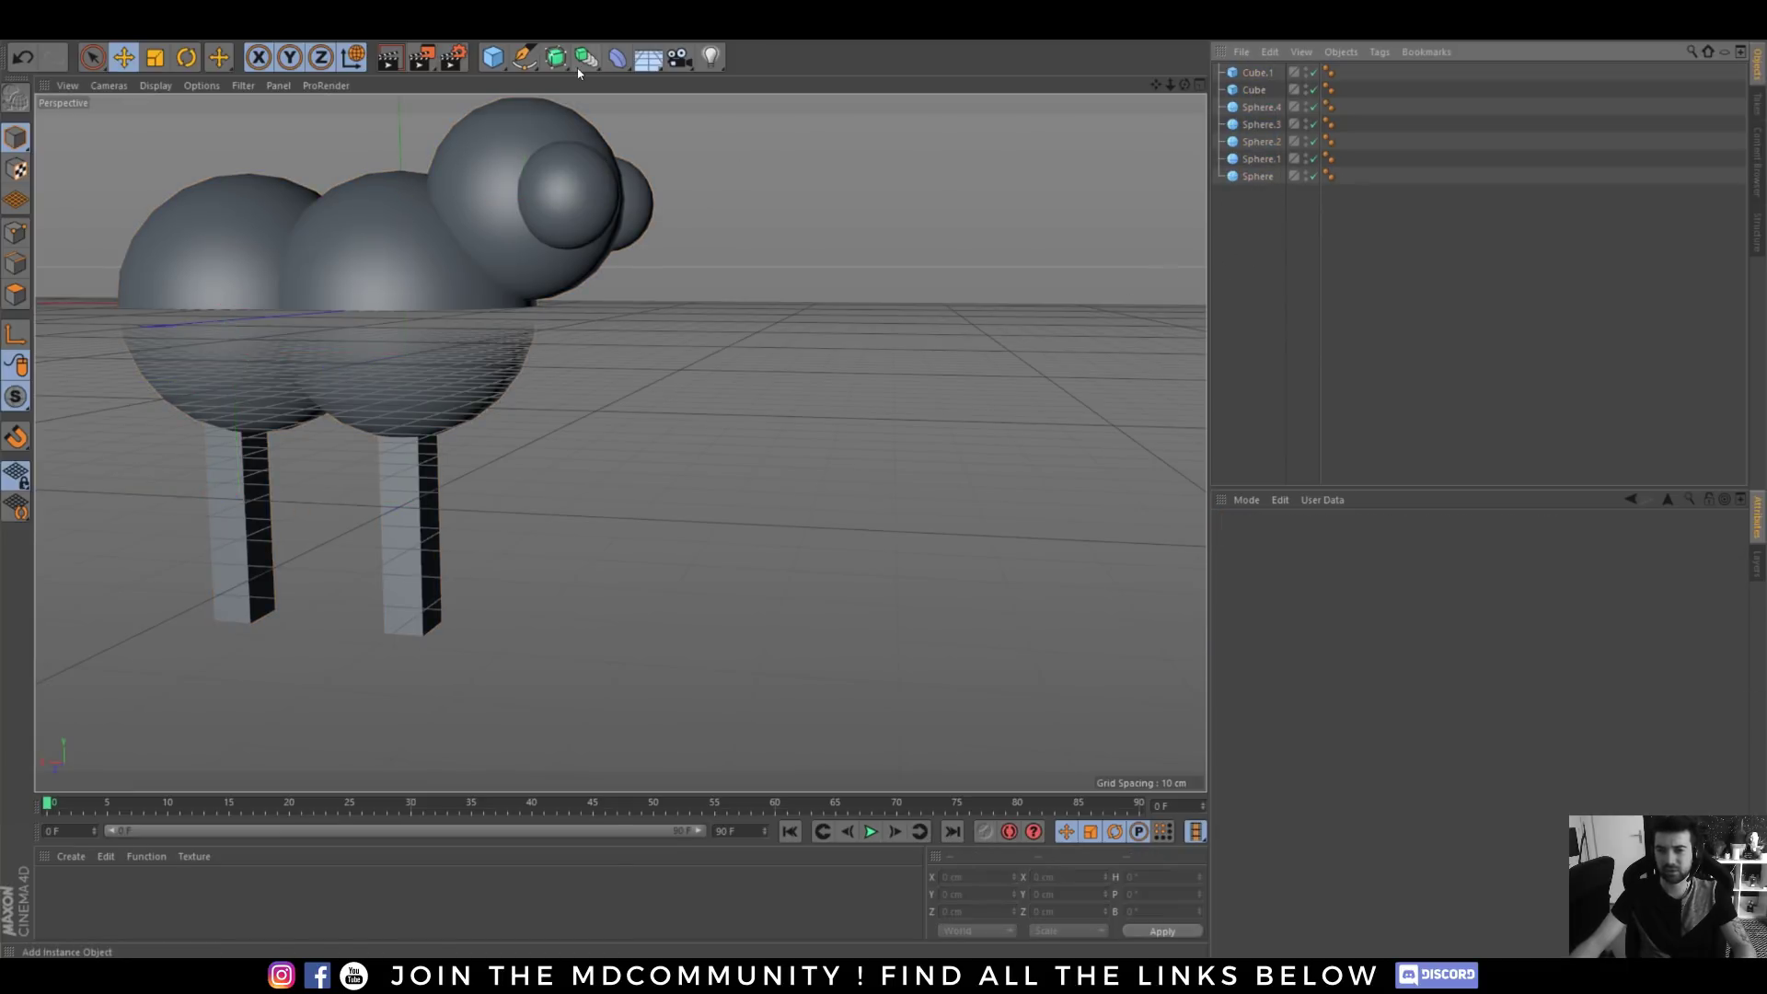
- Add a Volume Builder containing all spheres and leg cubes, and place it inside a new Volume Mesher
click(586, 57)
click(689, 212)
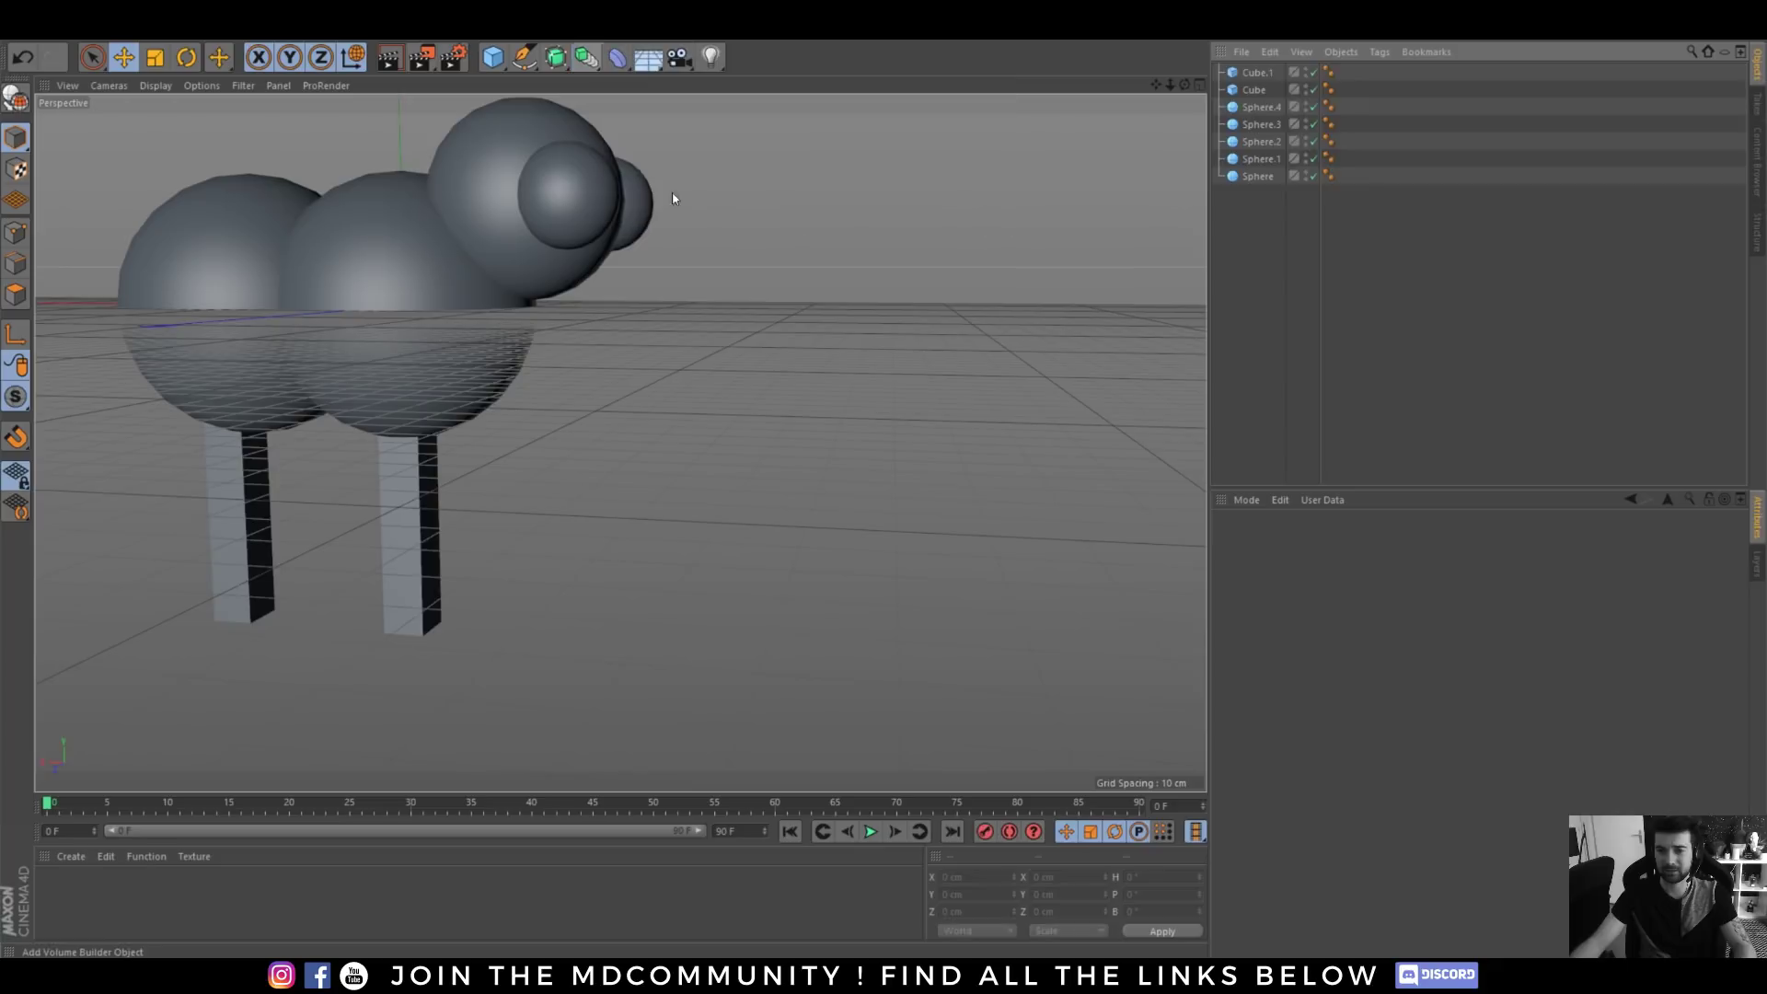
click(586, 58)
click(1284, 237)
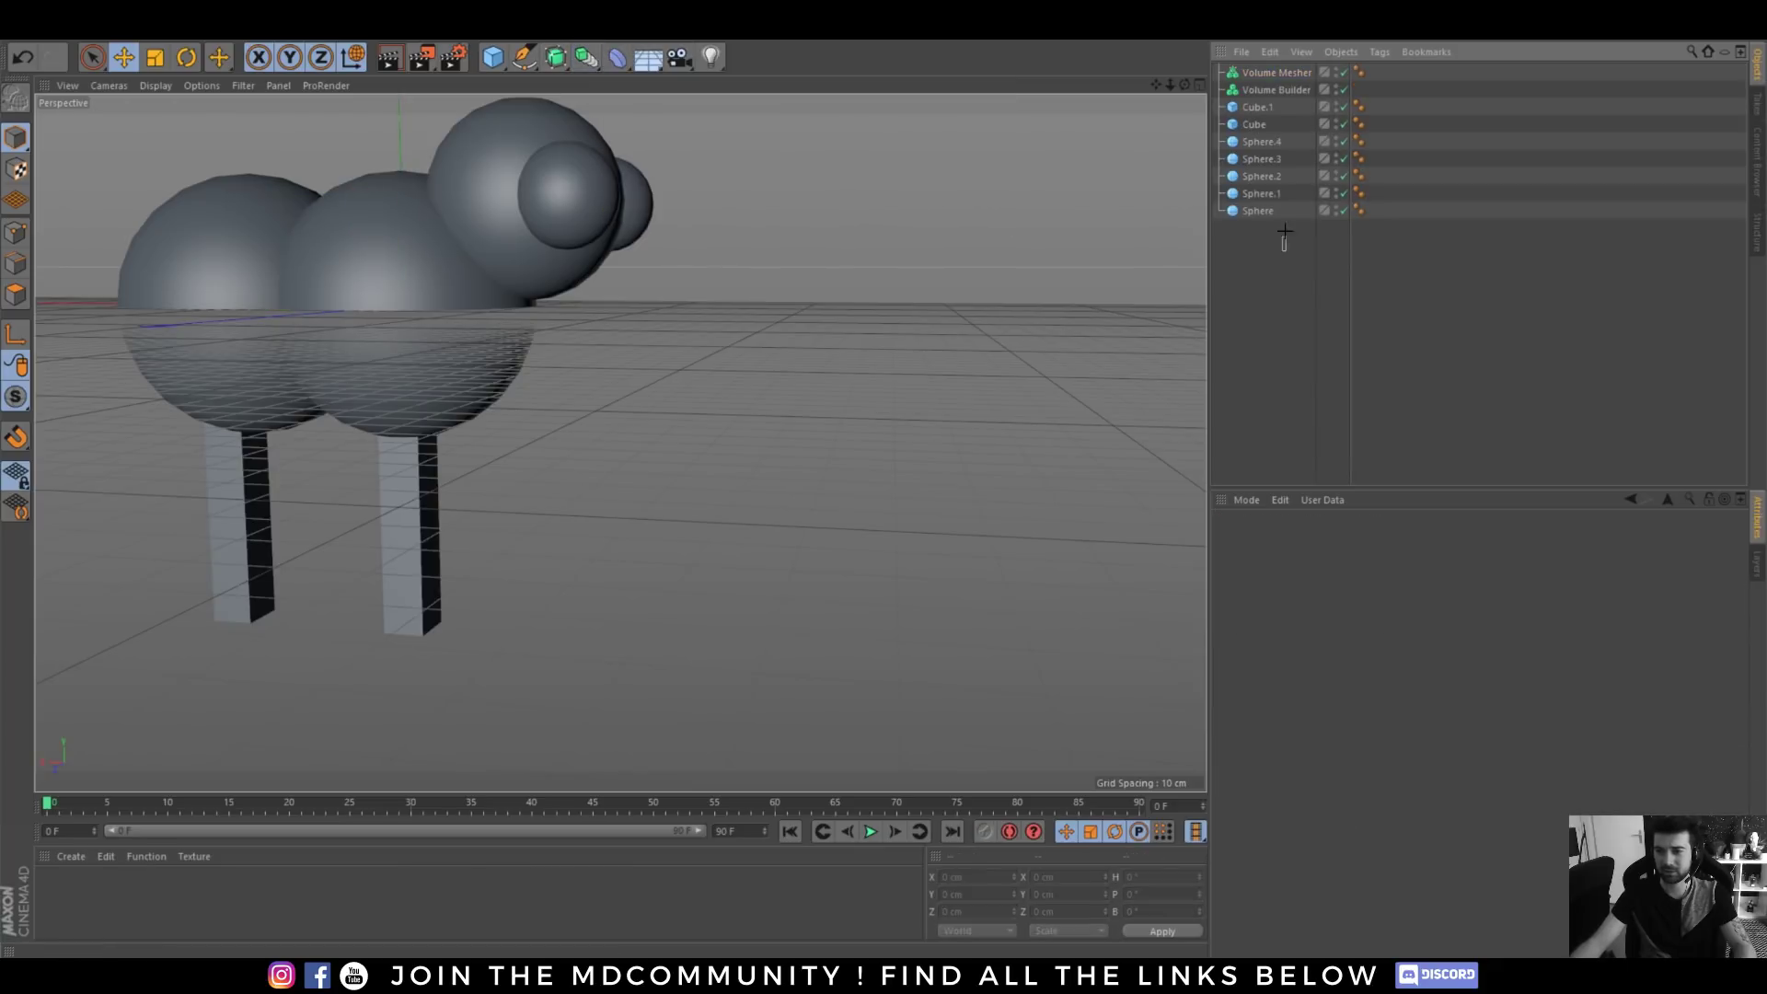
drag(1265, 117, 1267, 74)
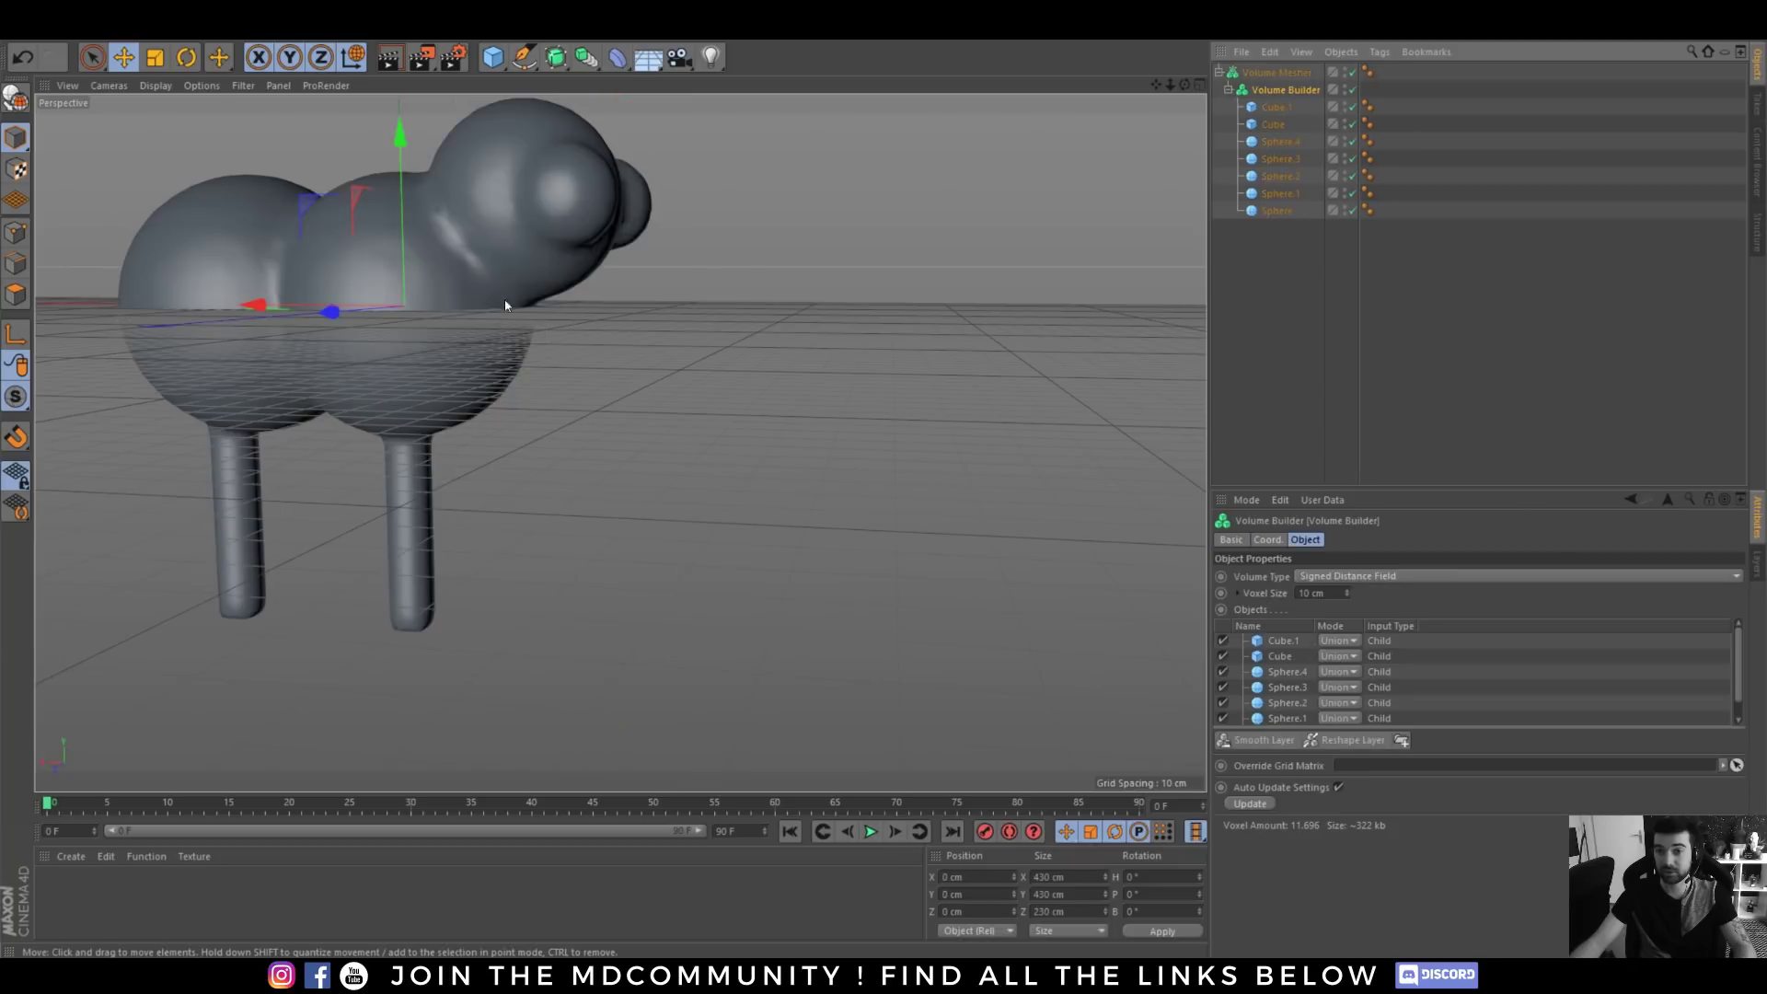
- Set the Volume Builder's voxel size to 3 cm and add a Smooth Layer to blend the creature's parts
alt+drag(445, 302, 147, 334)
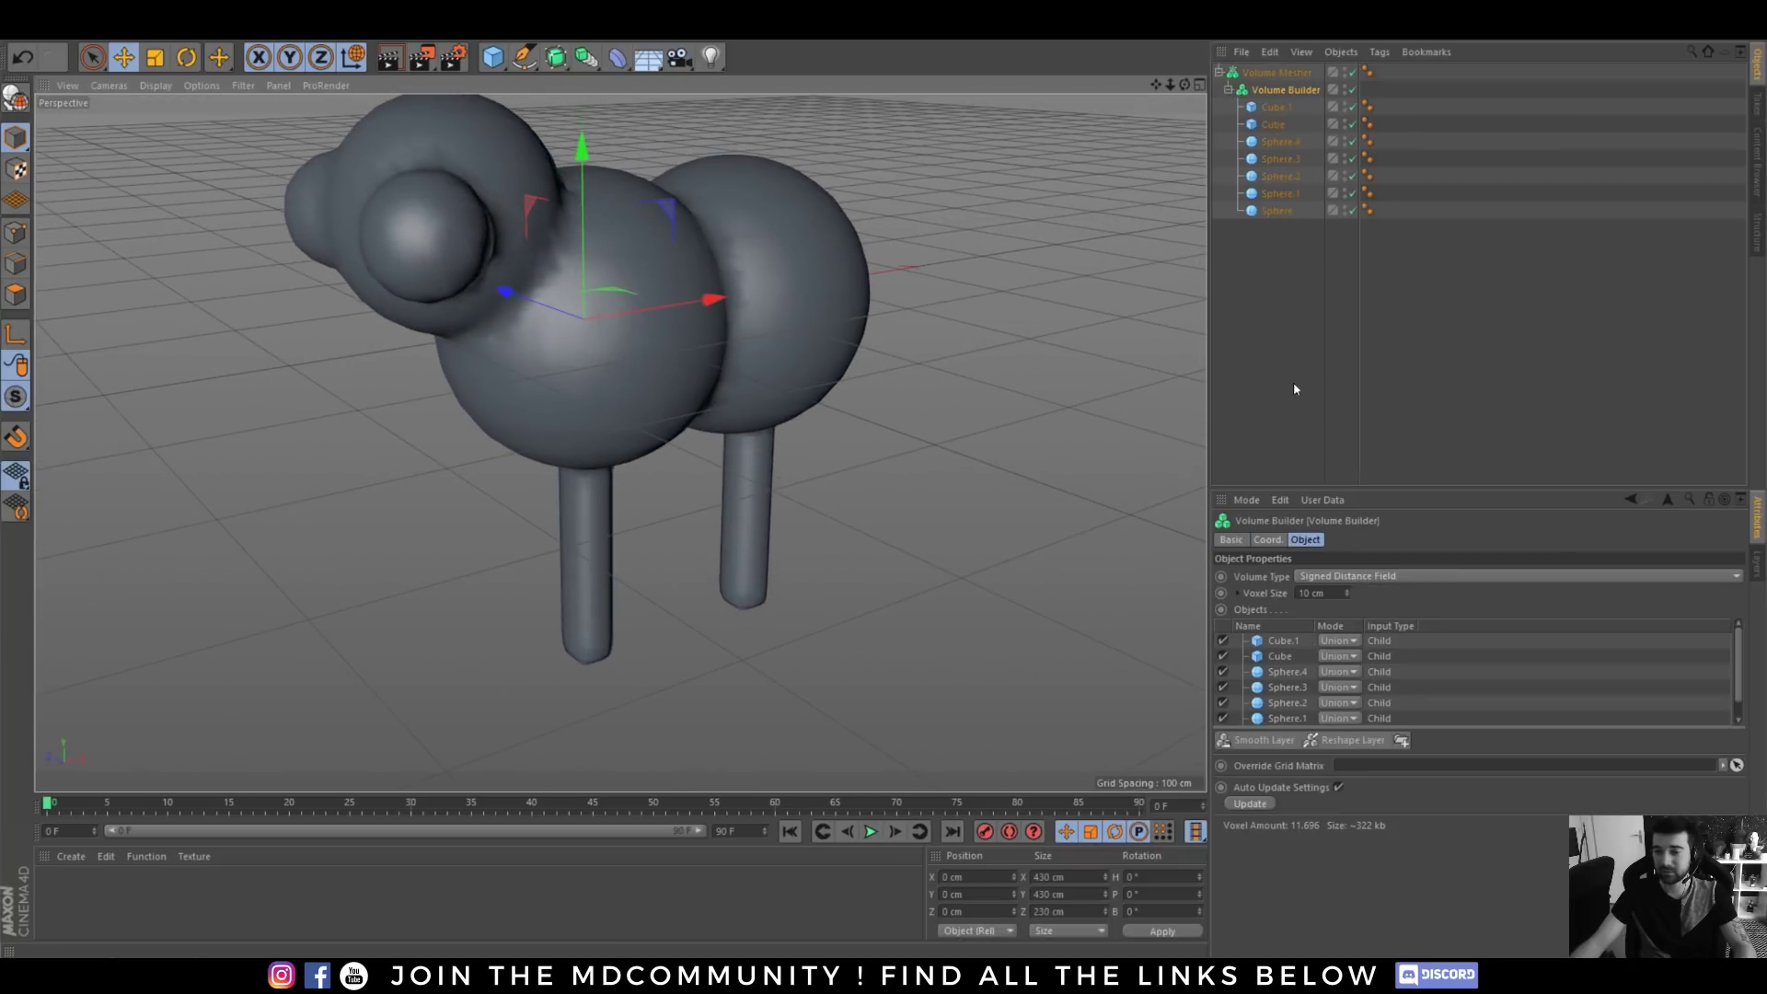
click(1311, 593)
text(3)
key(Return)
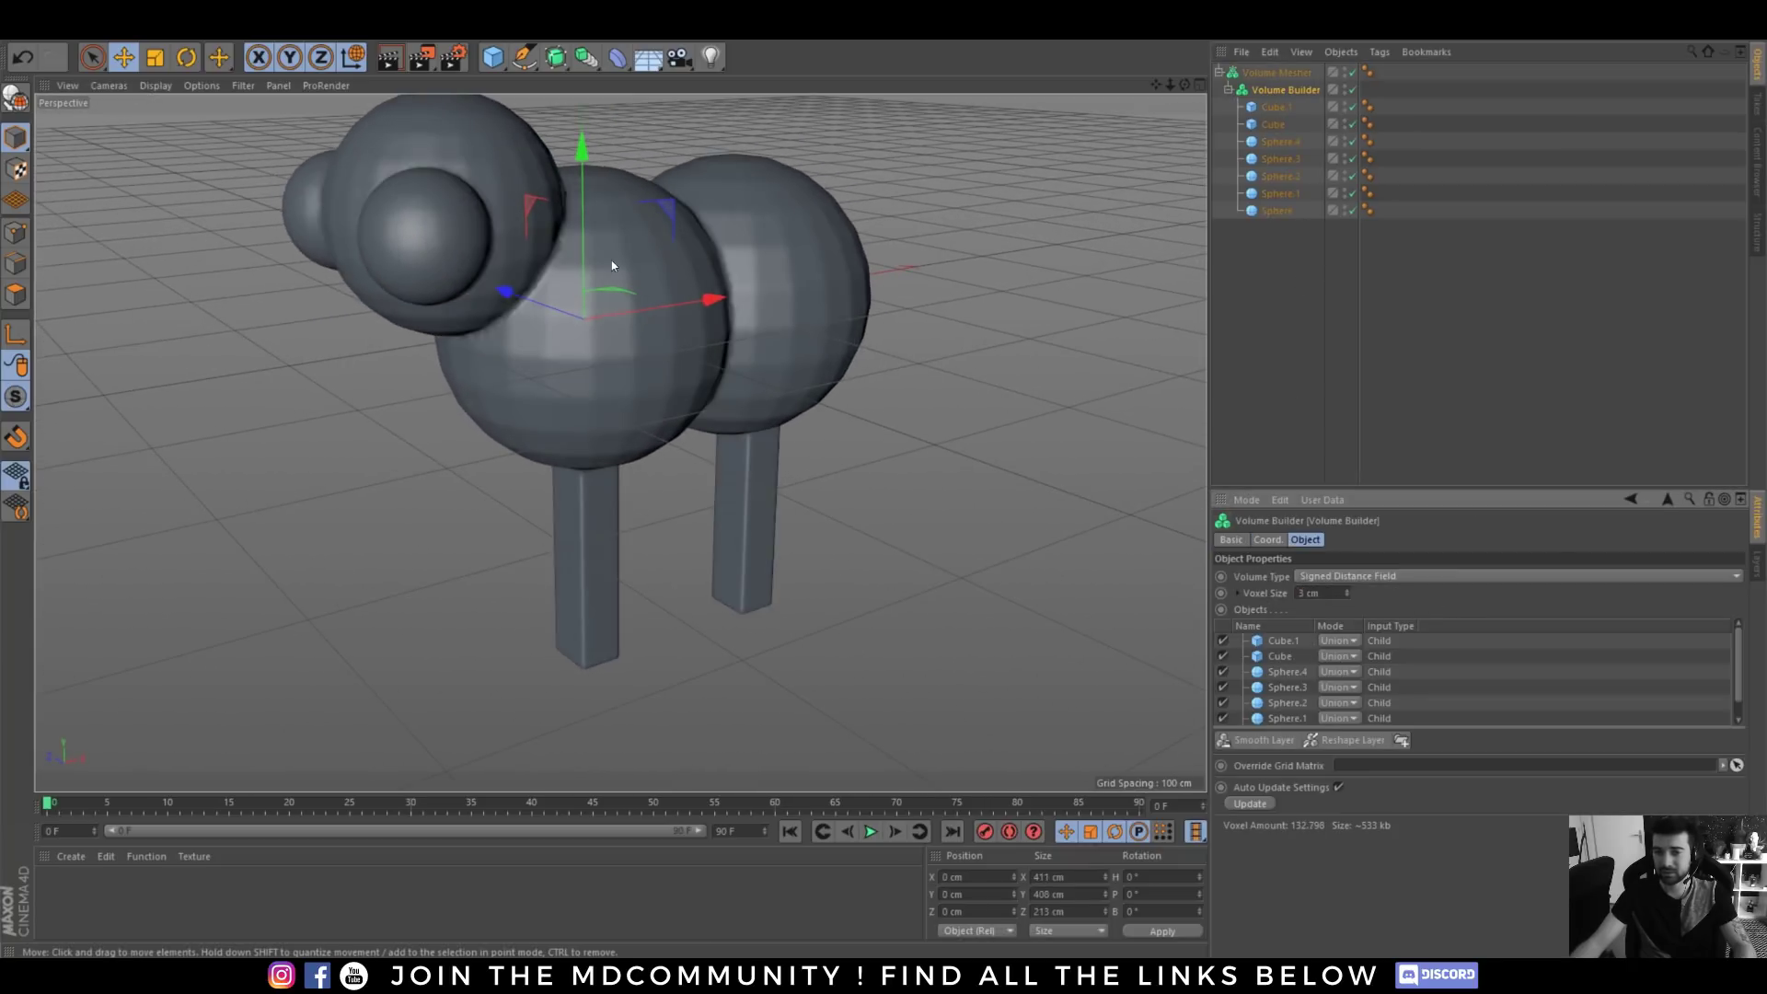
click(1278, 741)
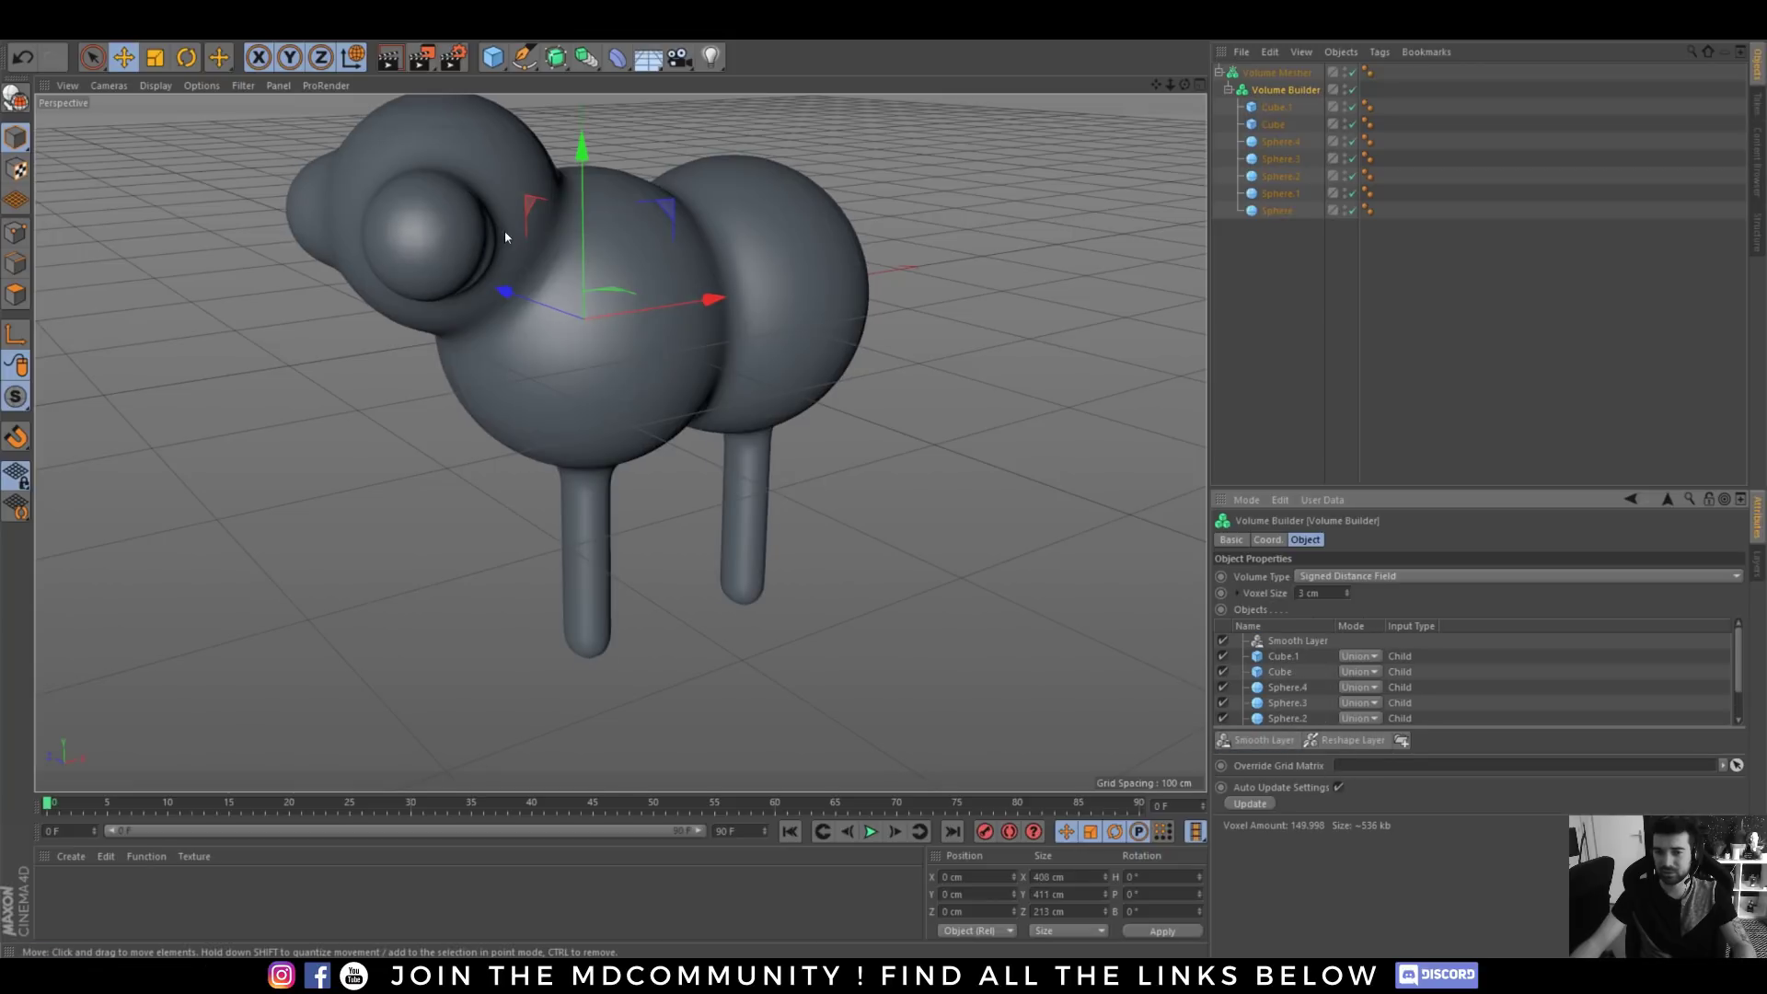
alt+drag(436, 240, 1065, 328)
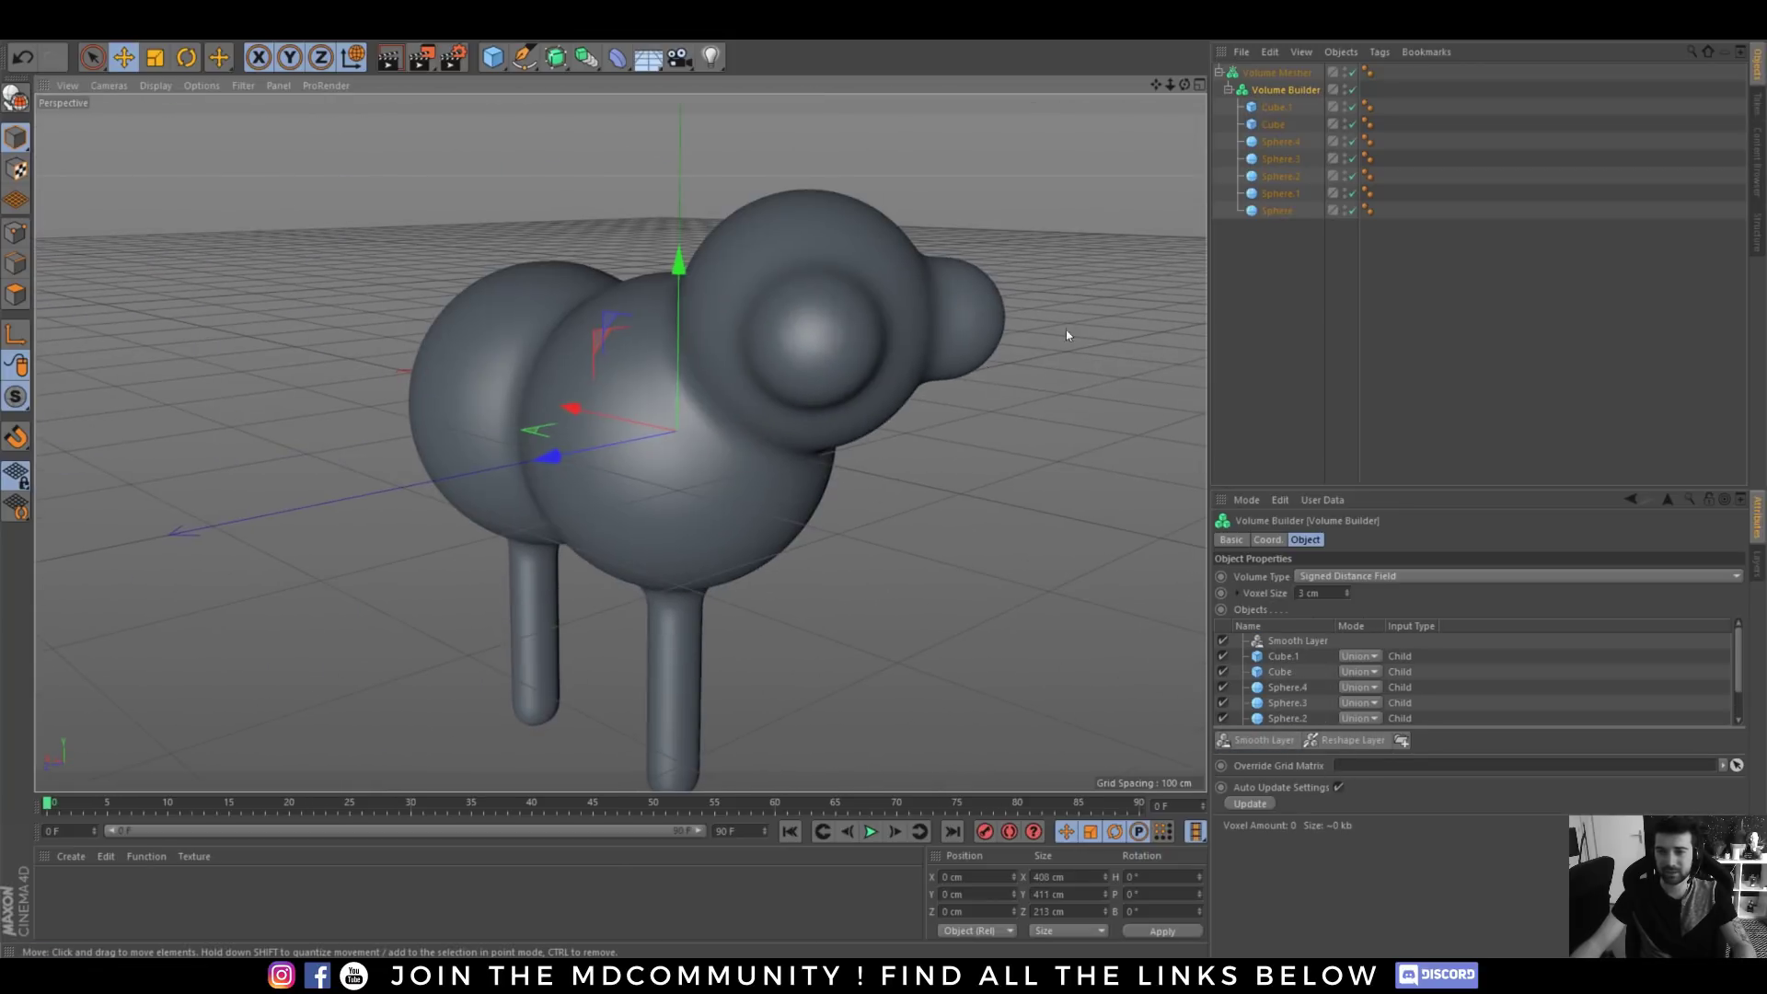
- Convert the Volume Mesher and everything inside it into a single editable polygon object
click(1219, 72)
click(1264, 74)
key(c)
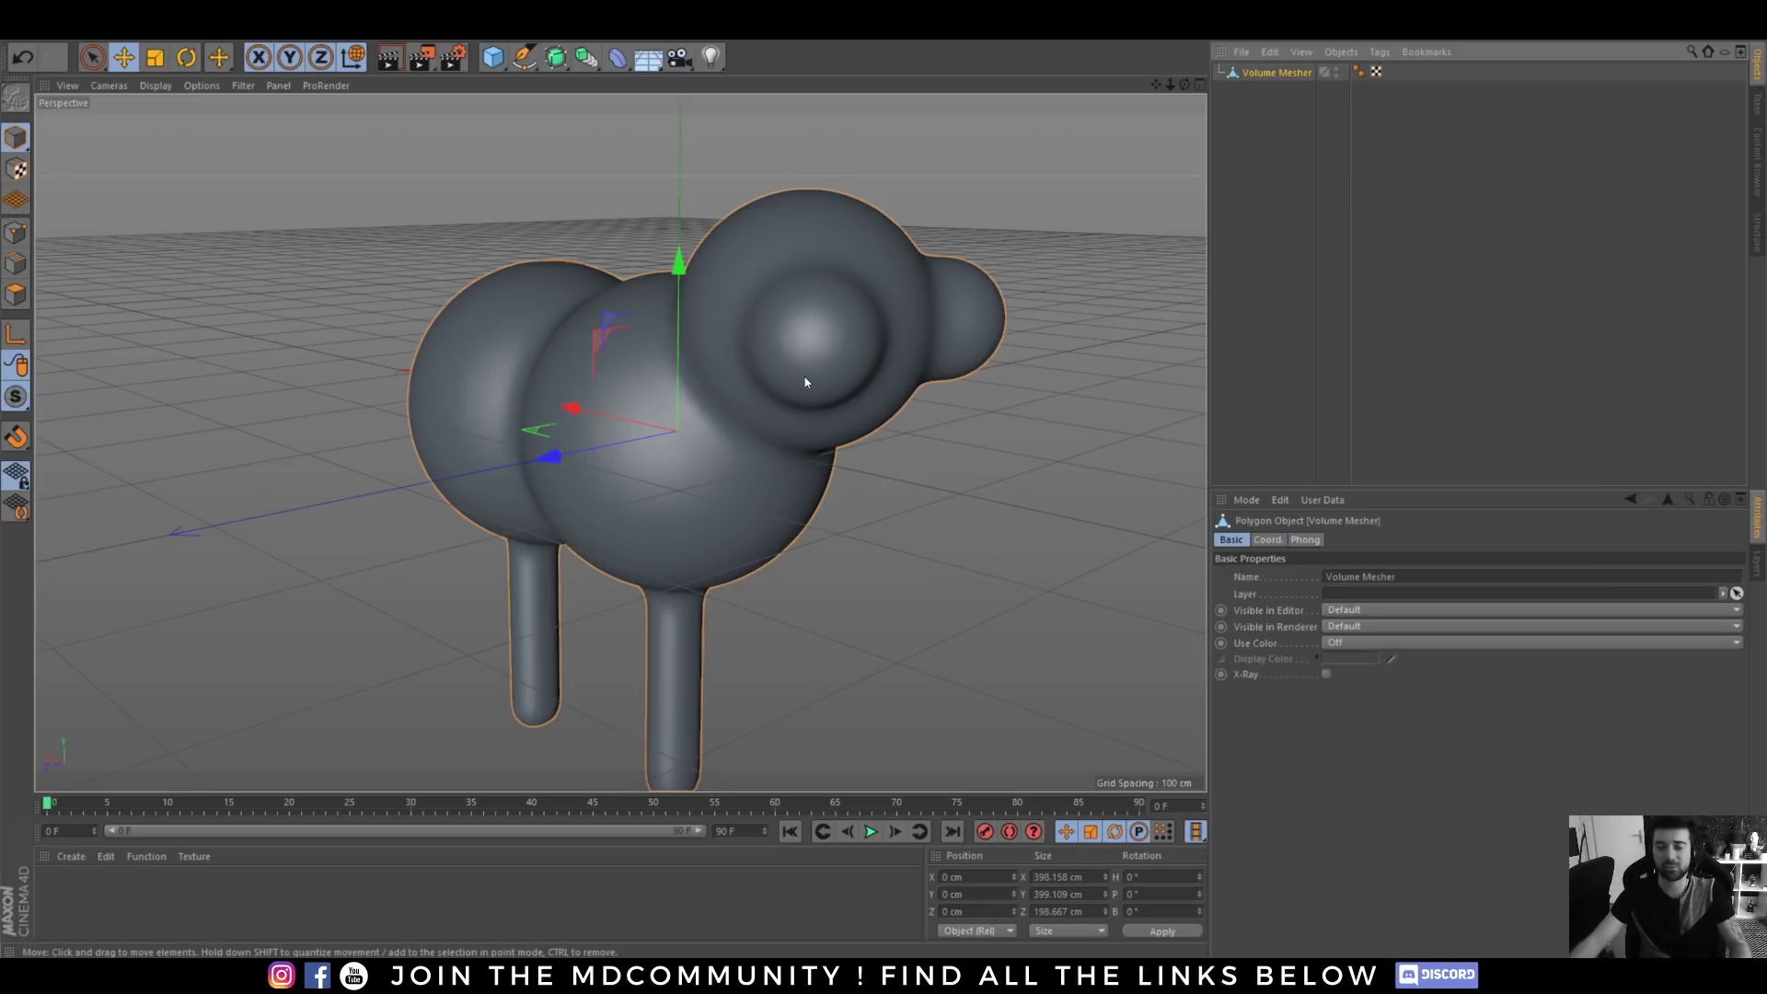
- Display the creature with Gouraud Shading (Lines) and examine the polygon layout around its head
mouse_move(807, 376)
alt+mouse_down()
mouse_move(703, 415)
mouse_move(497, 408)
alt+mouse_up()
click(155, 85)
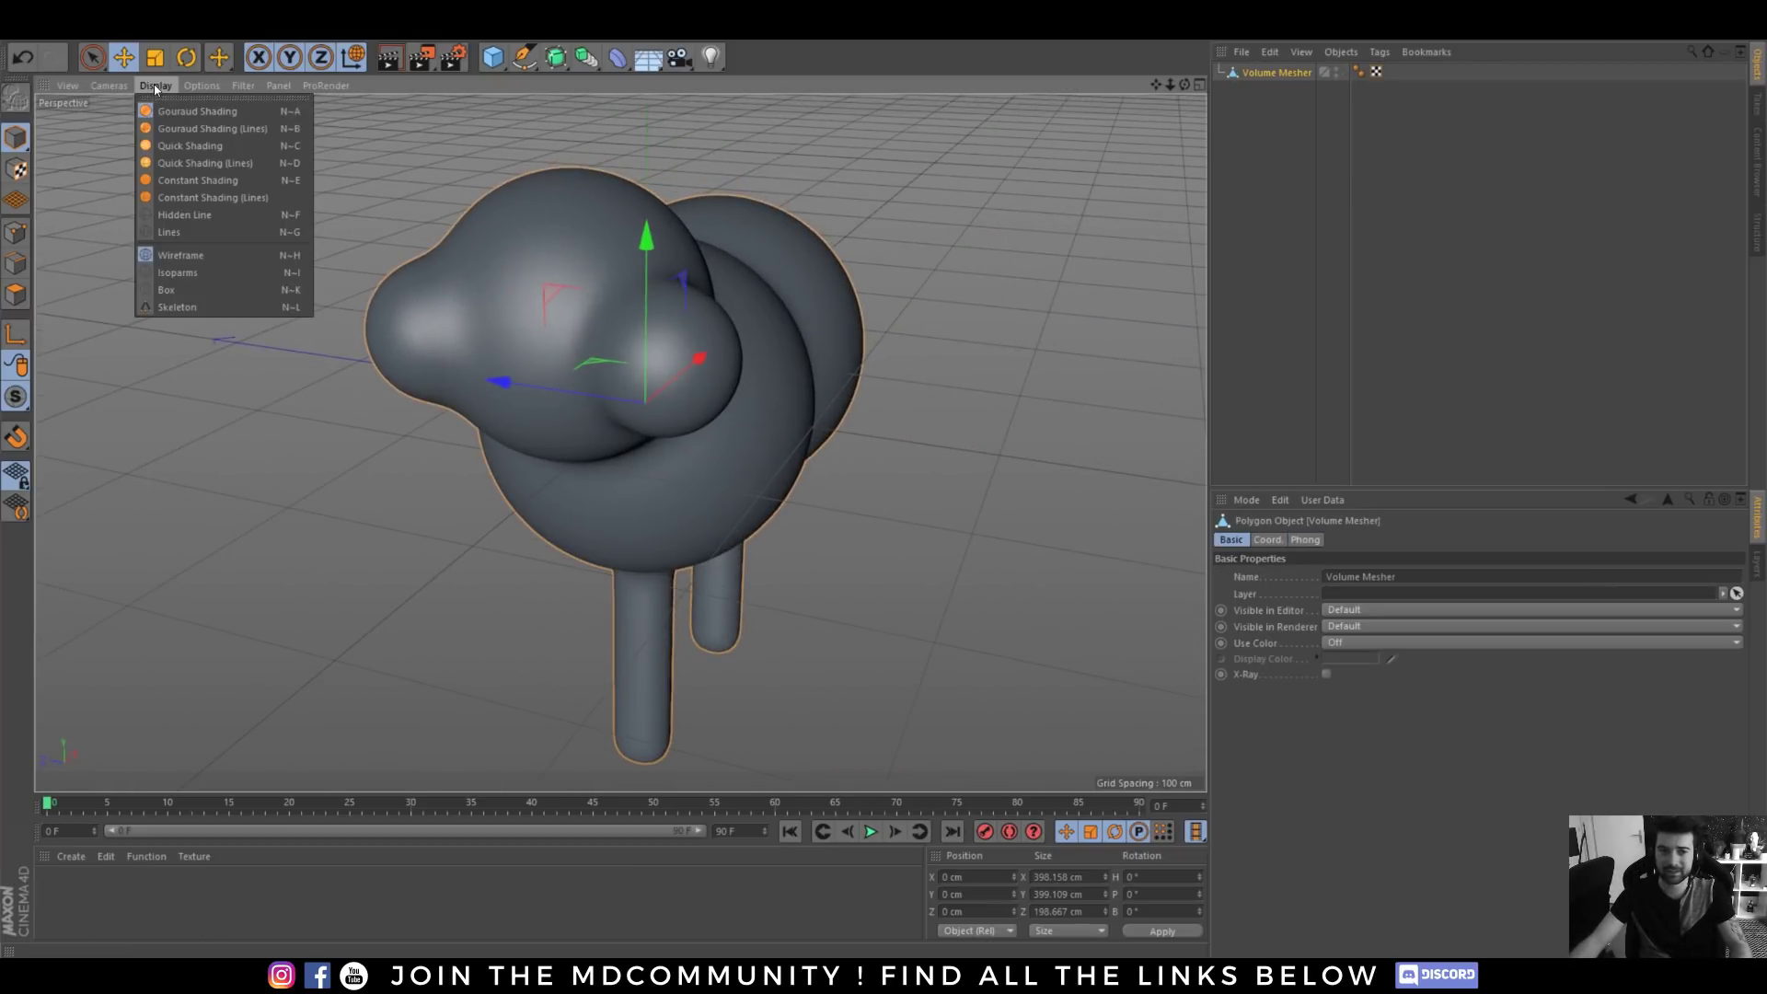
click(177, 129)
scroll(582, 230, up, 5)
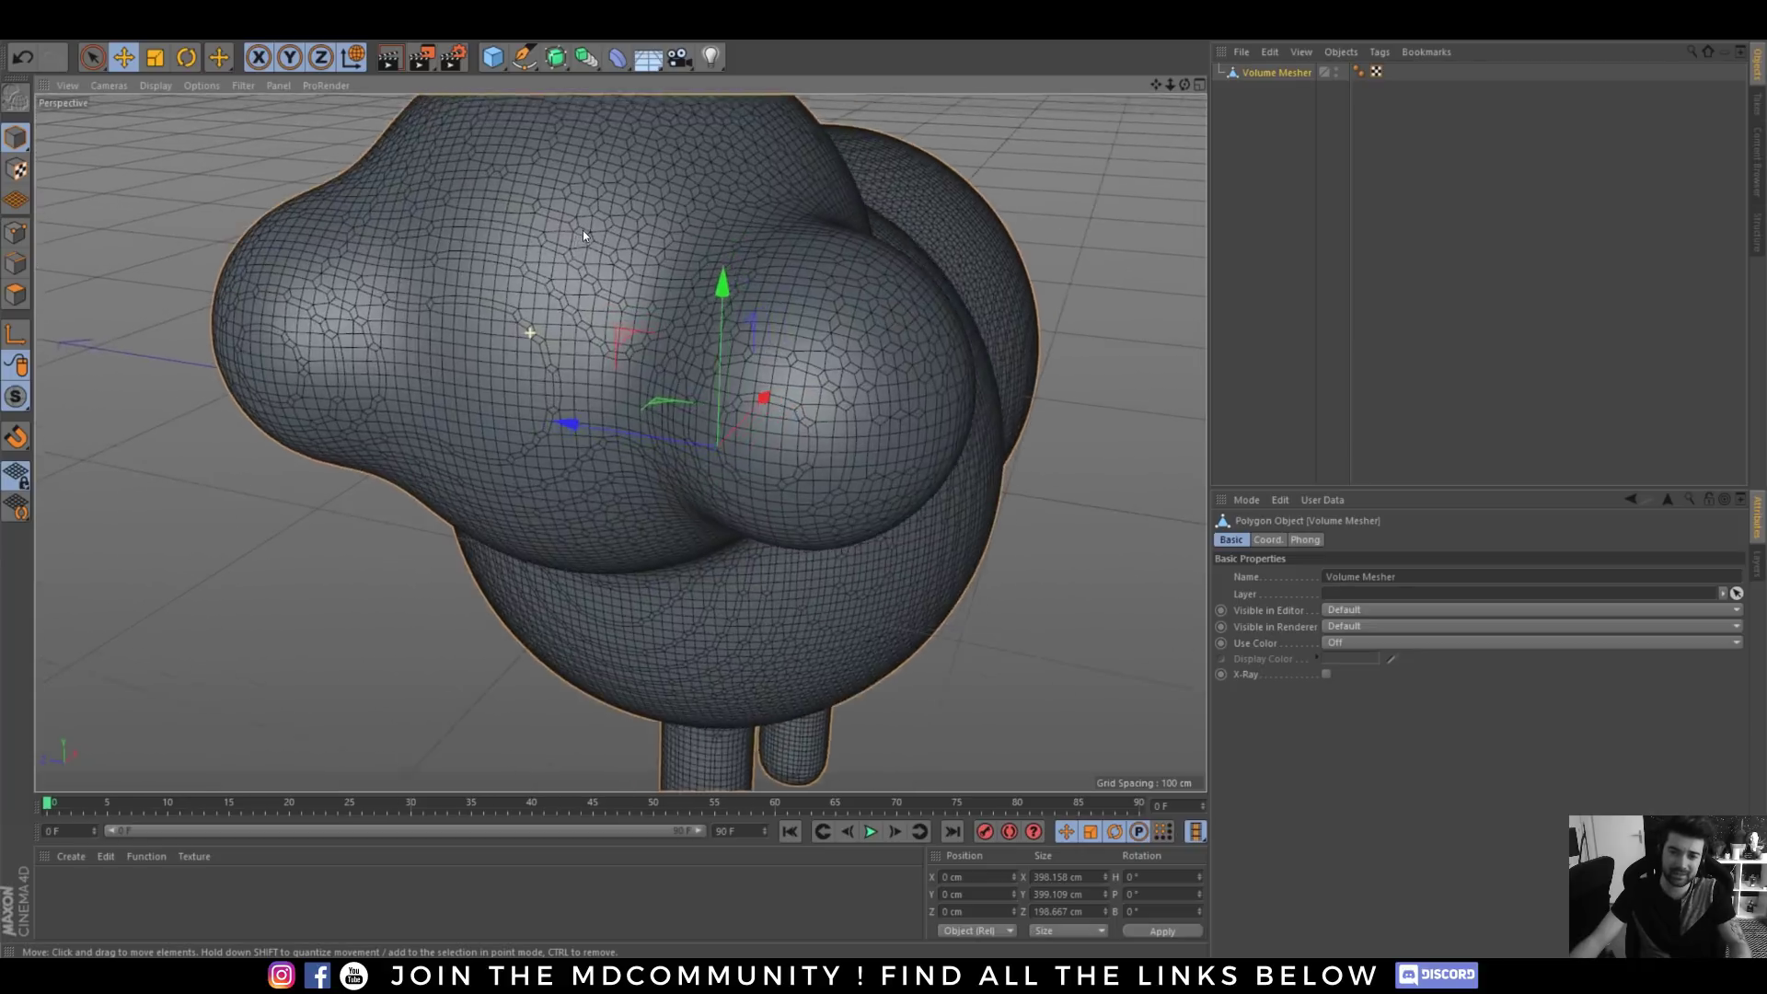
scroll(628, 166, up, 3)
scroll(627, 167, down, 10)
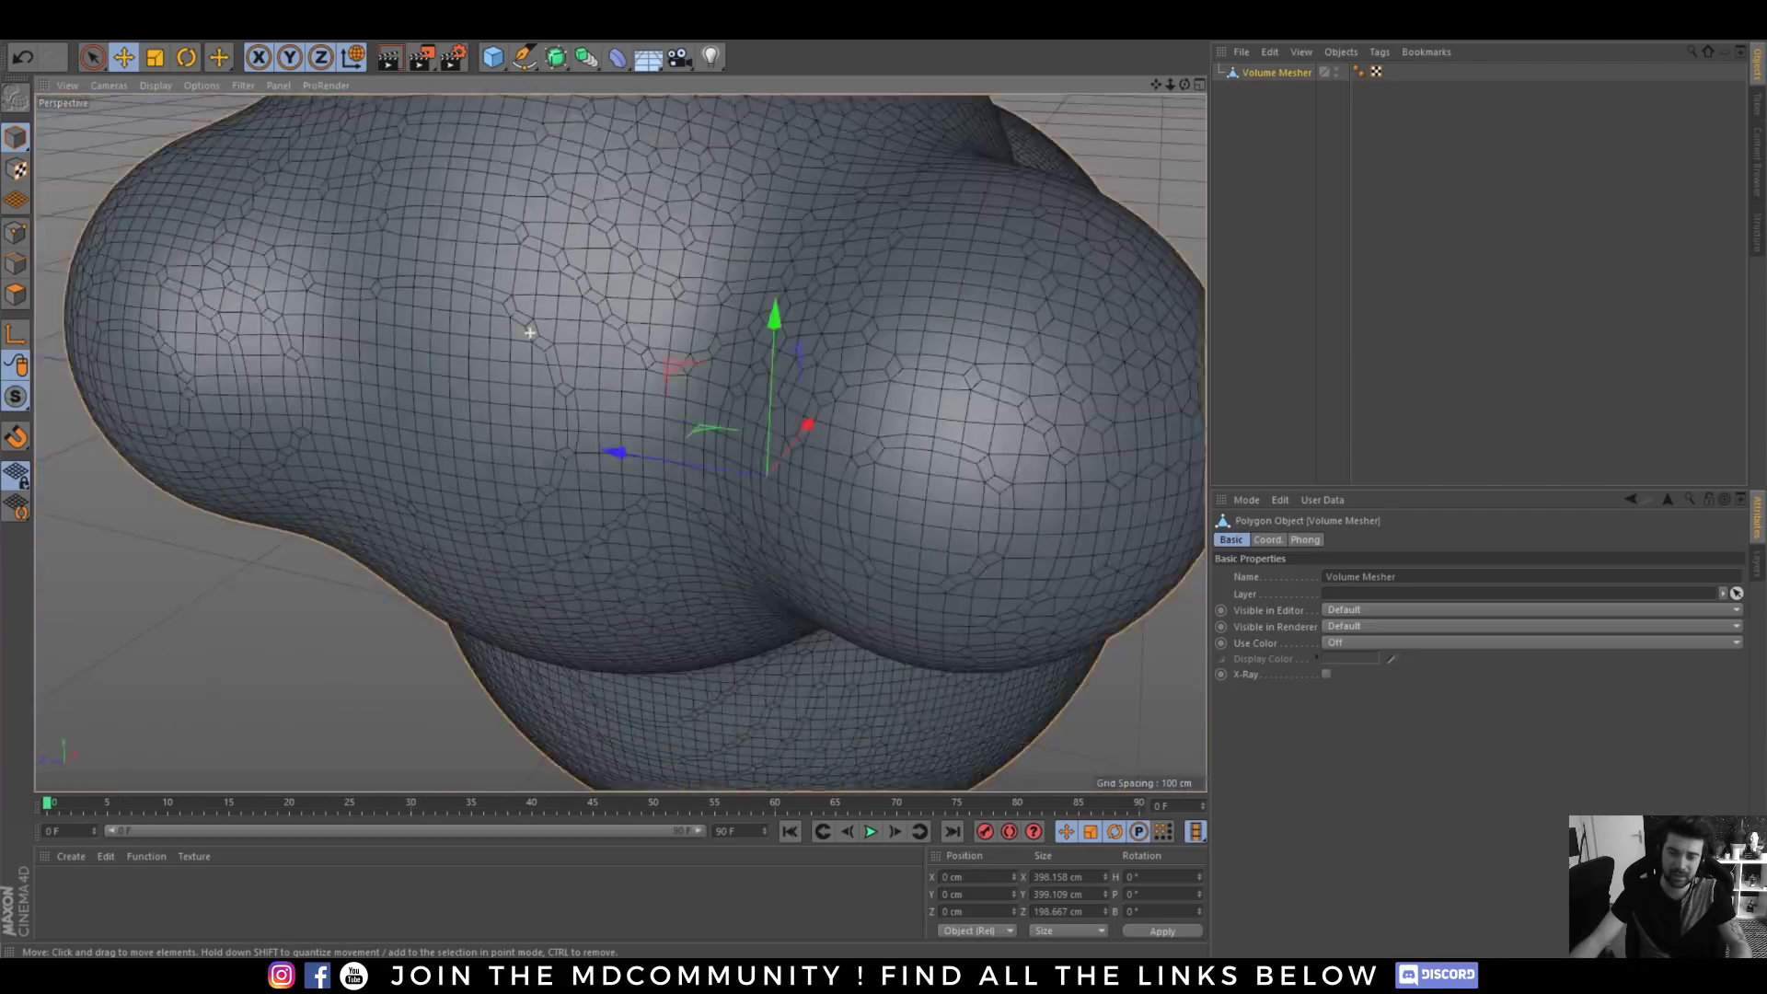
scroll(530, 333, down, 2)
alt+drag(773, 359, 678, 355)
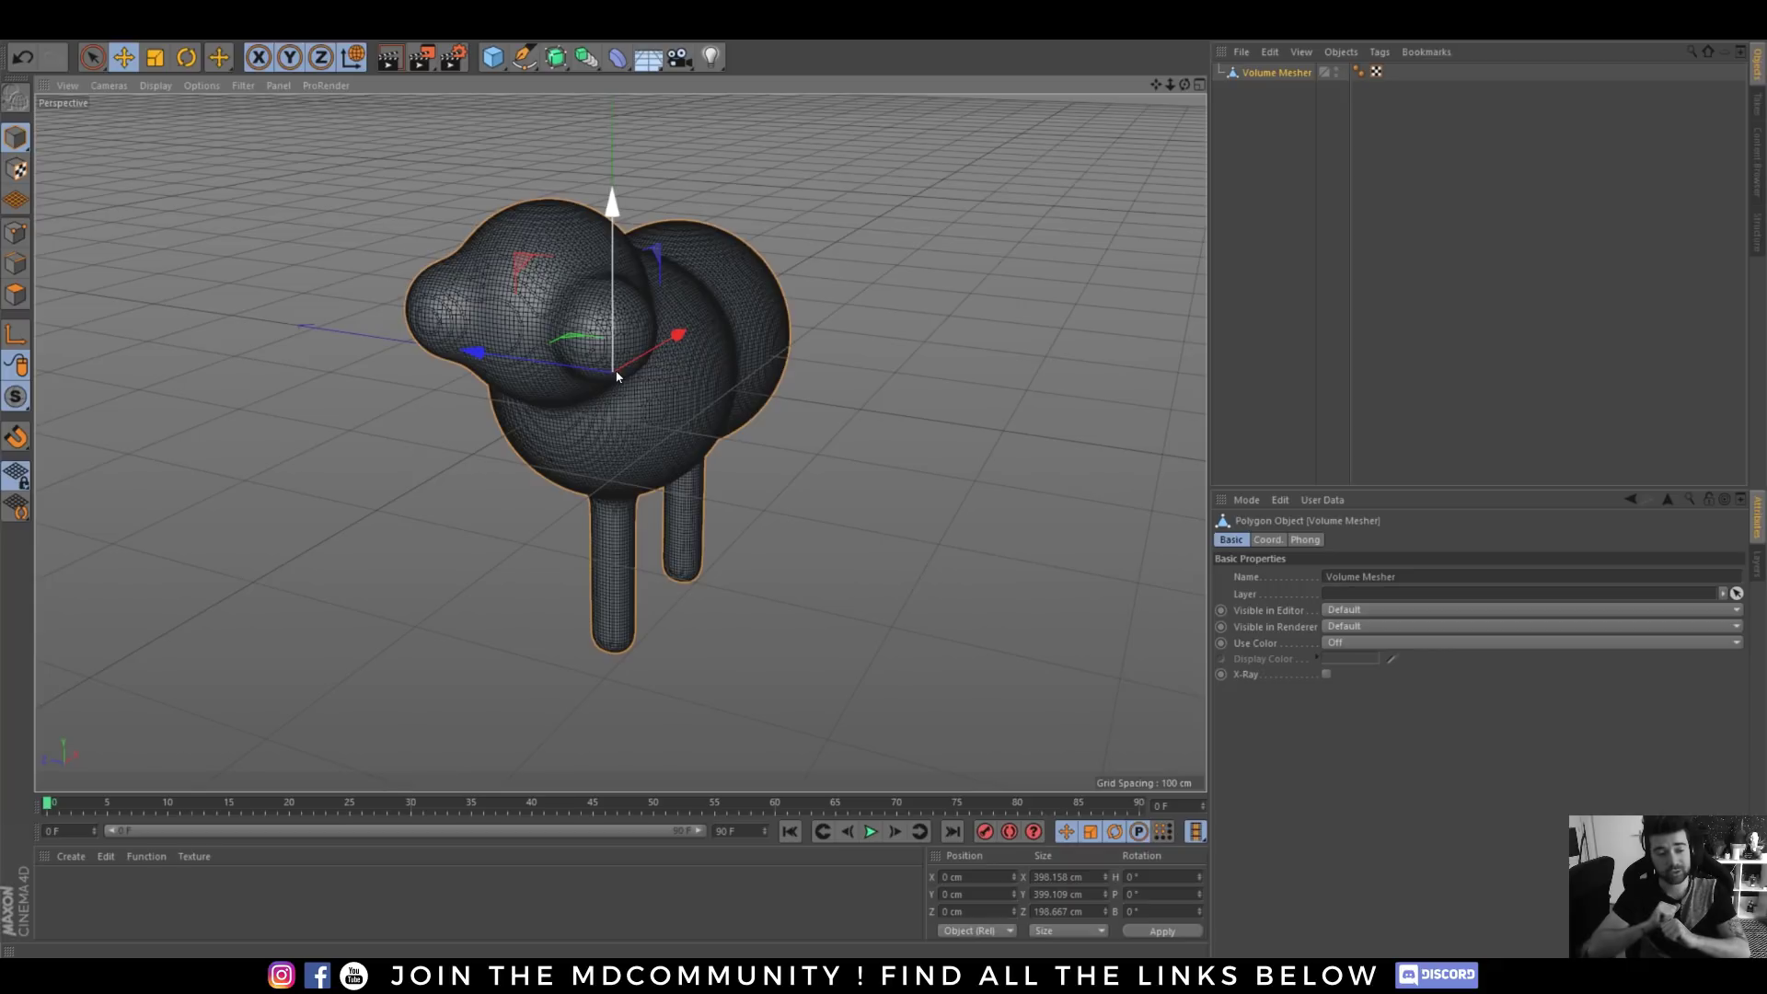
- Delete the converted creature mesh and add a new, empty Volume Builder
click(1304, 171)
click(1264, 74)
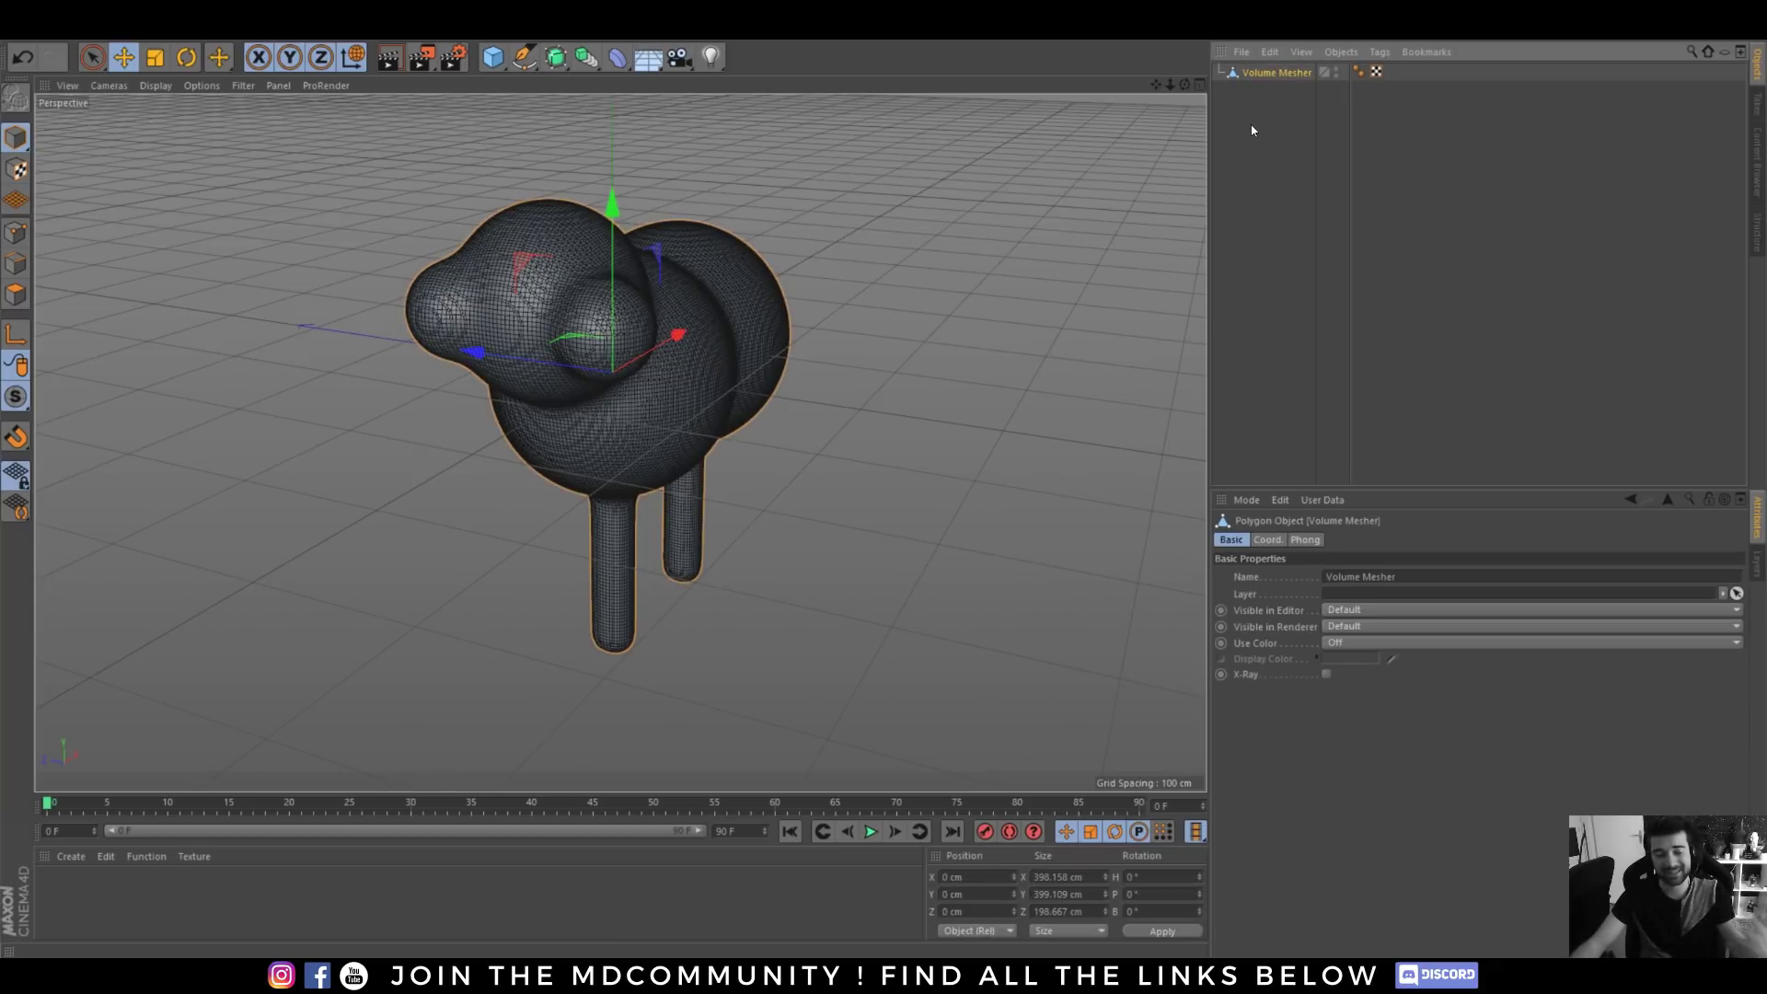
key(Delete)
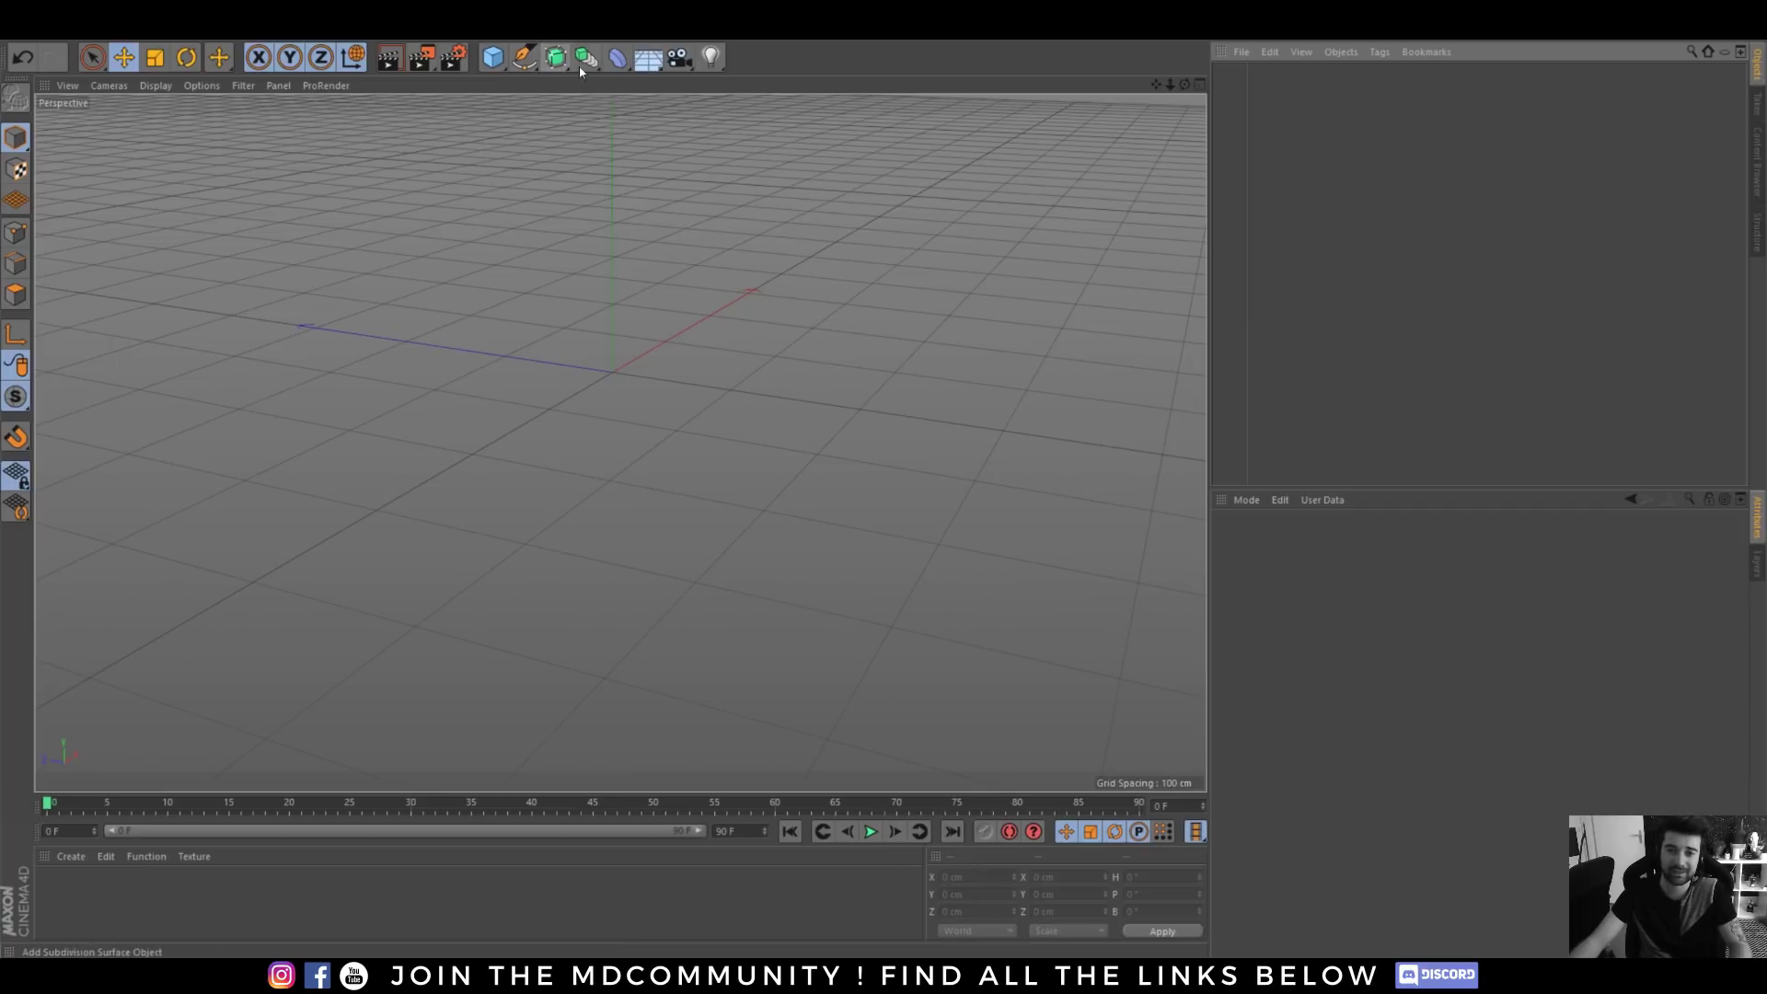
drag(586, 57, 685, 207)
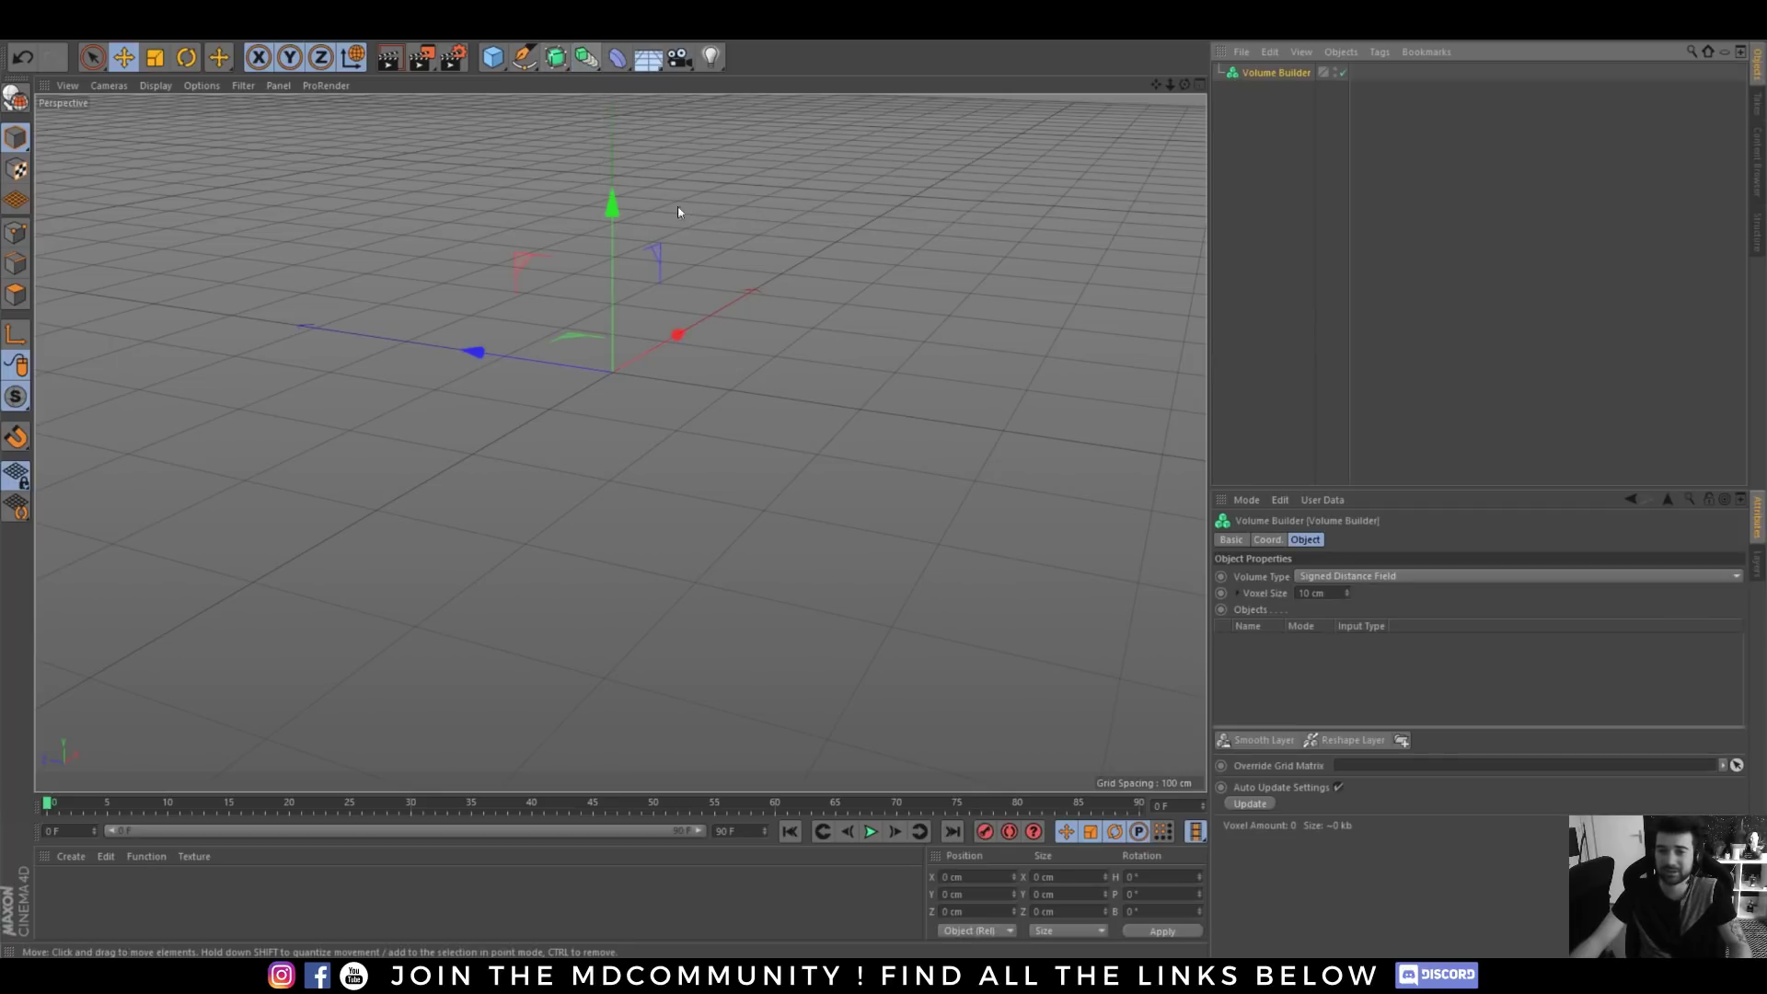
click(524, 58)
drag(654, 365, 177, 311)
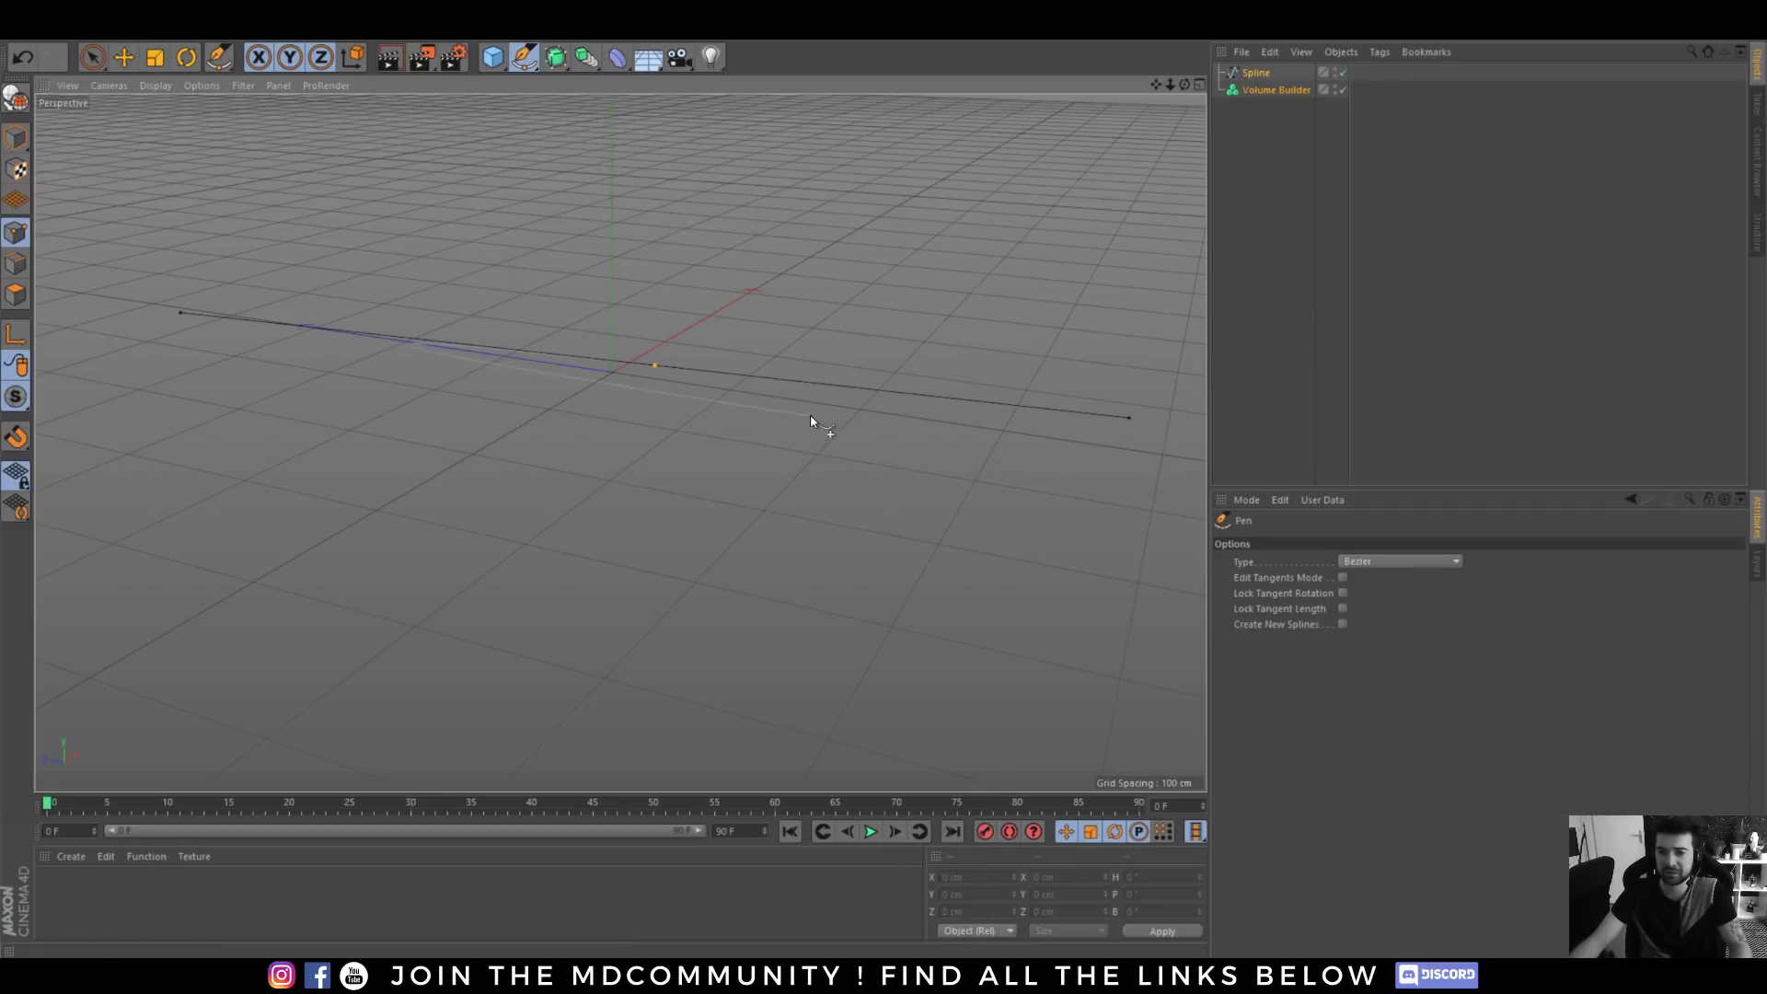
key(ctrl+z)
- Draw an S-shaped freehand spline with the Sketch tool and place it inside the Volume Builder
mouse_move(523, 58)
mouse_down()
mouse_move(583, 79)
mouse_move(583, 110)
mouse_up()
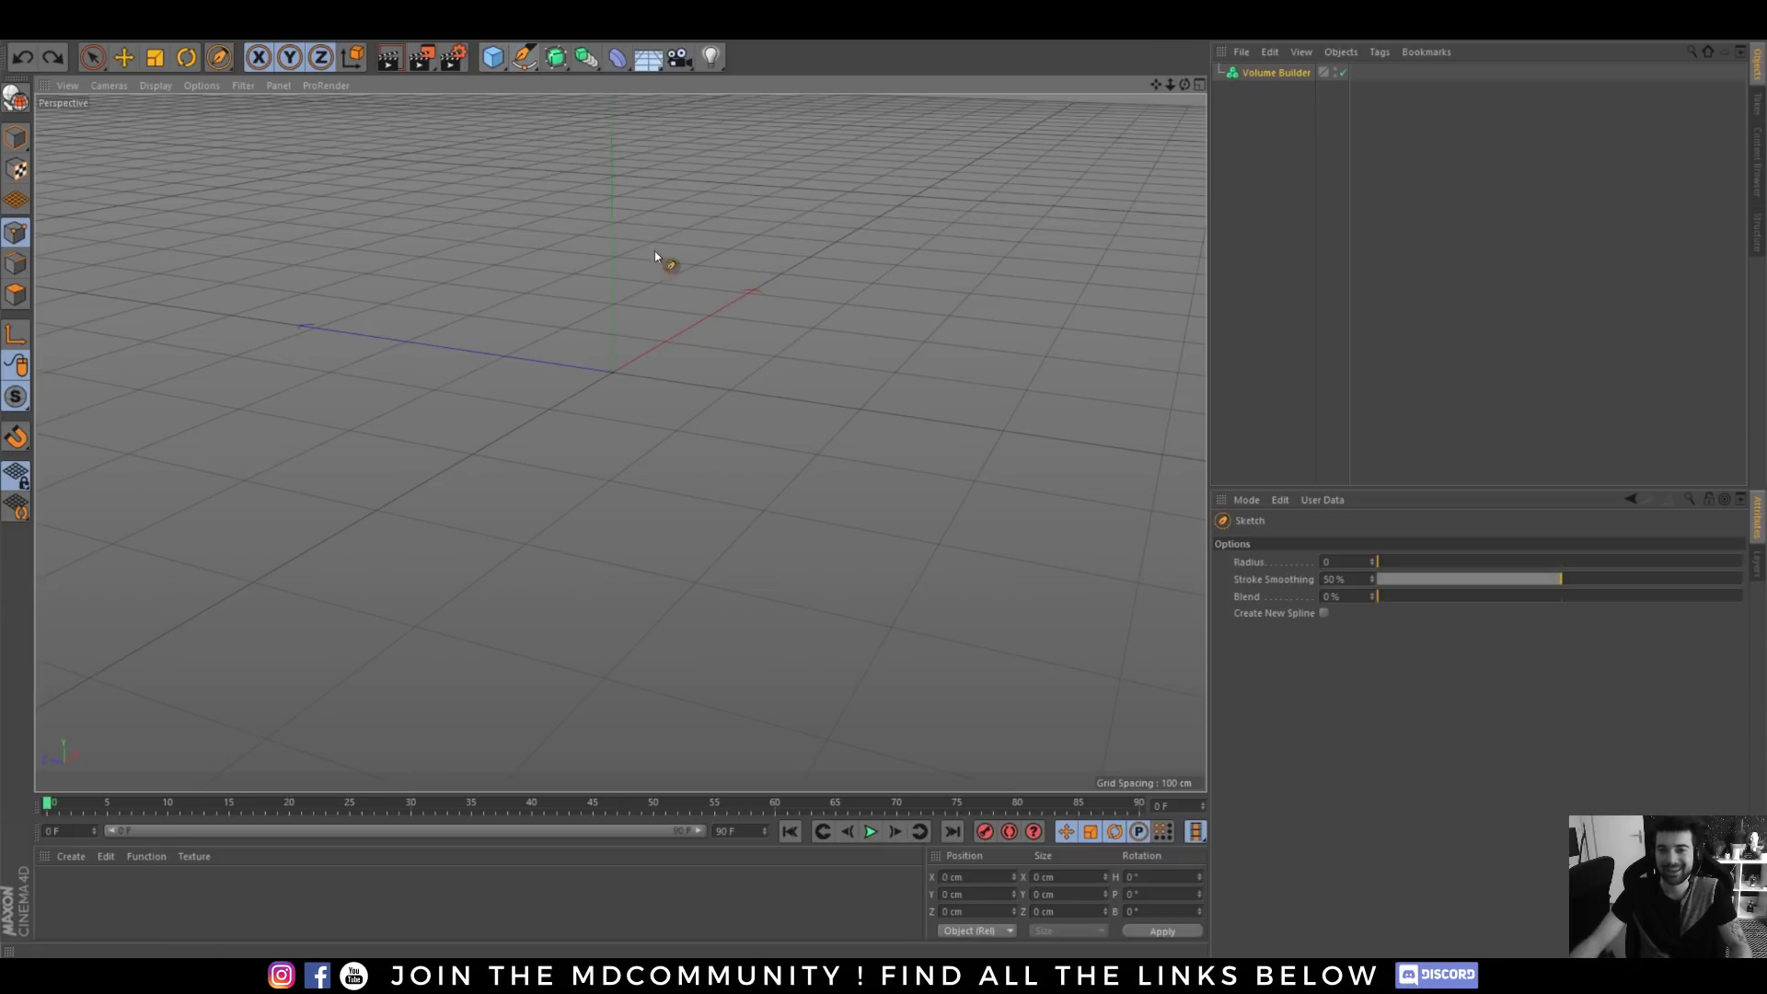
mouse_move(651, 386)
mouse_down()
mouse_move(489, 556)
mouse_move(237, 462)
mouse_up()
drag(1246, 82, 1268, 88)
click(1264, 90)
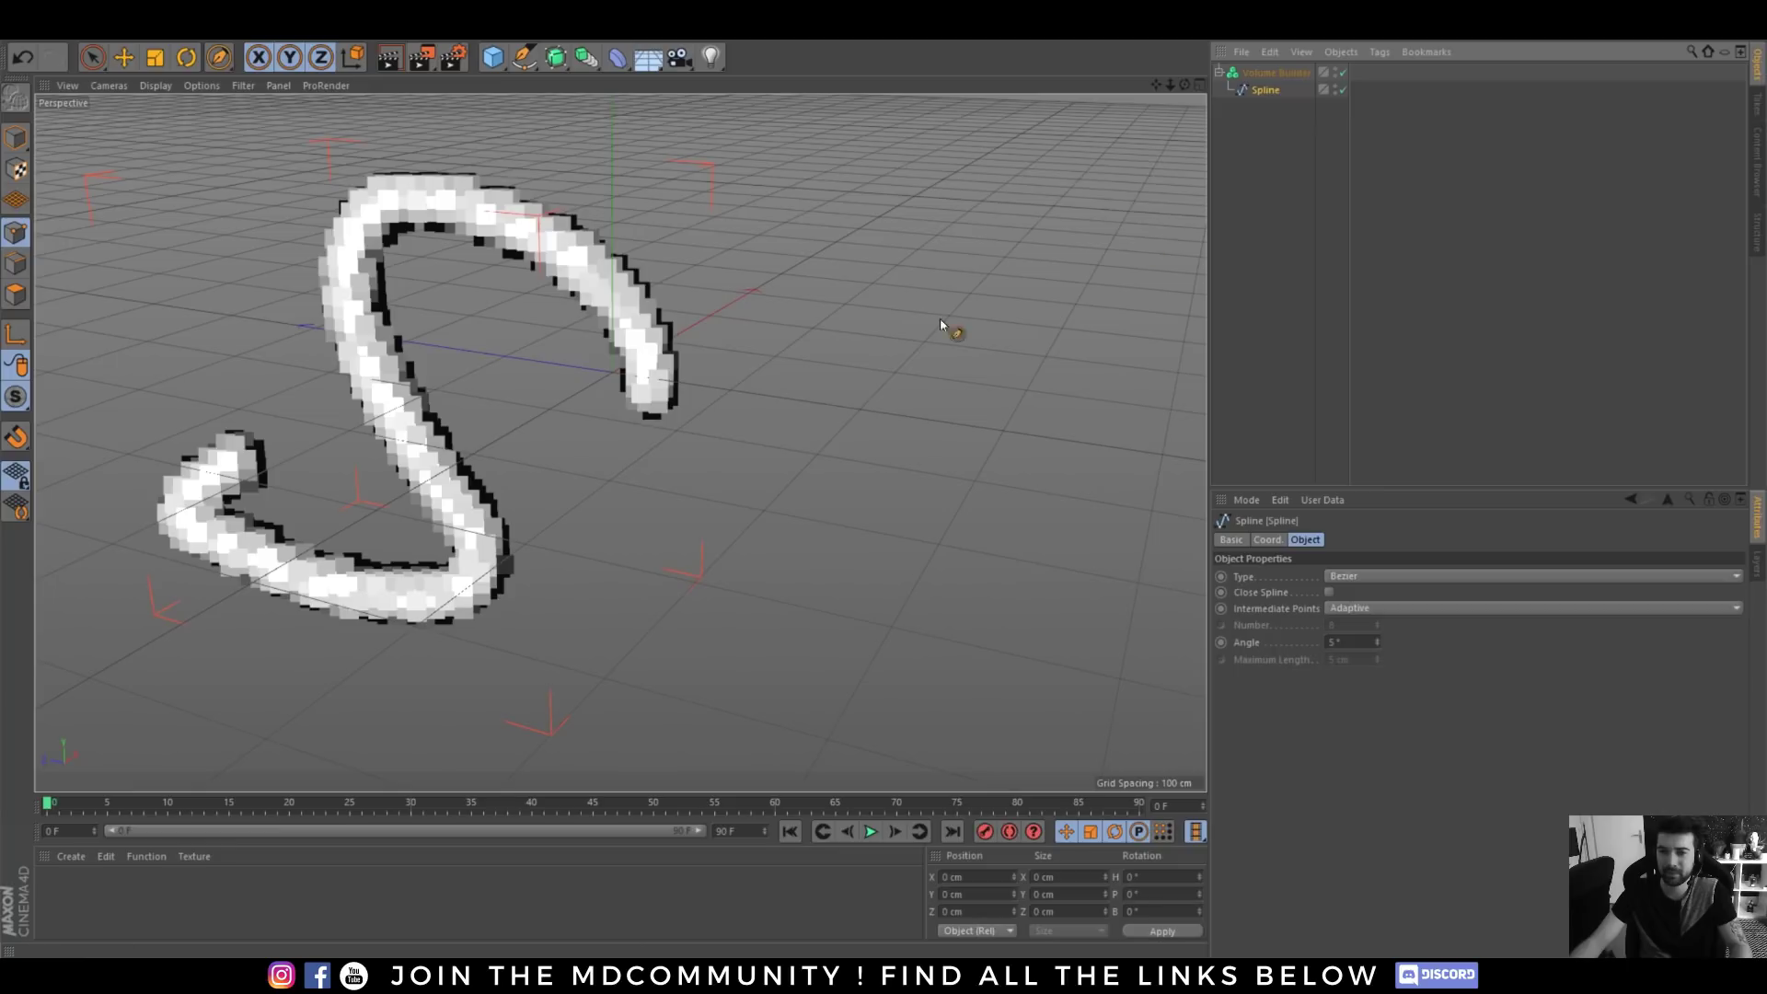
- Sketch several more wavy strokes branching out from the centre of the spline in different directions
alt+drag(652, 368, 733, 319)
drag(478, 162, 330, 139)
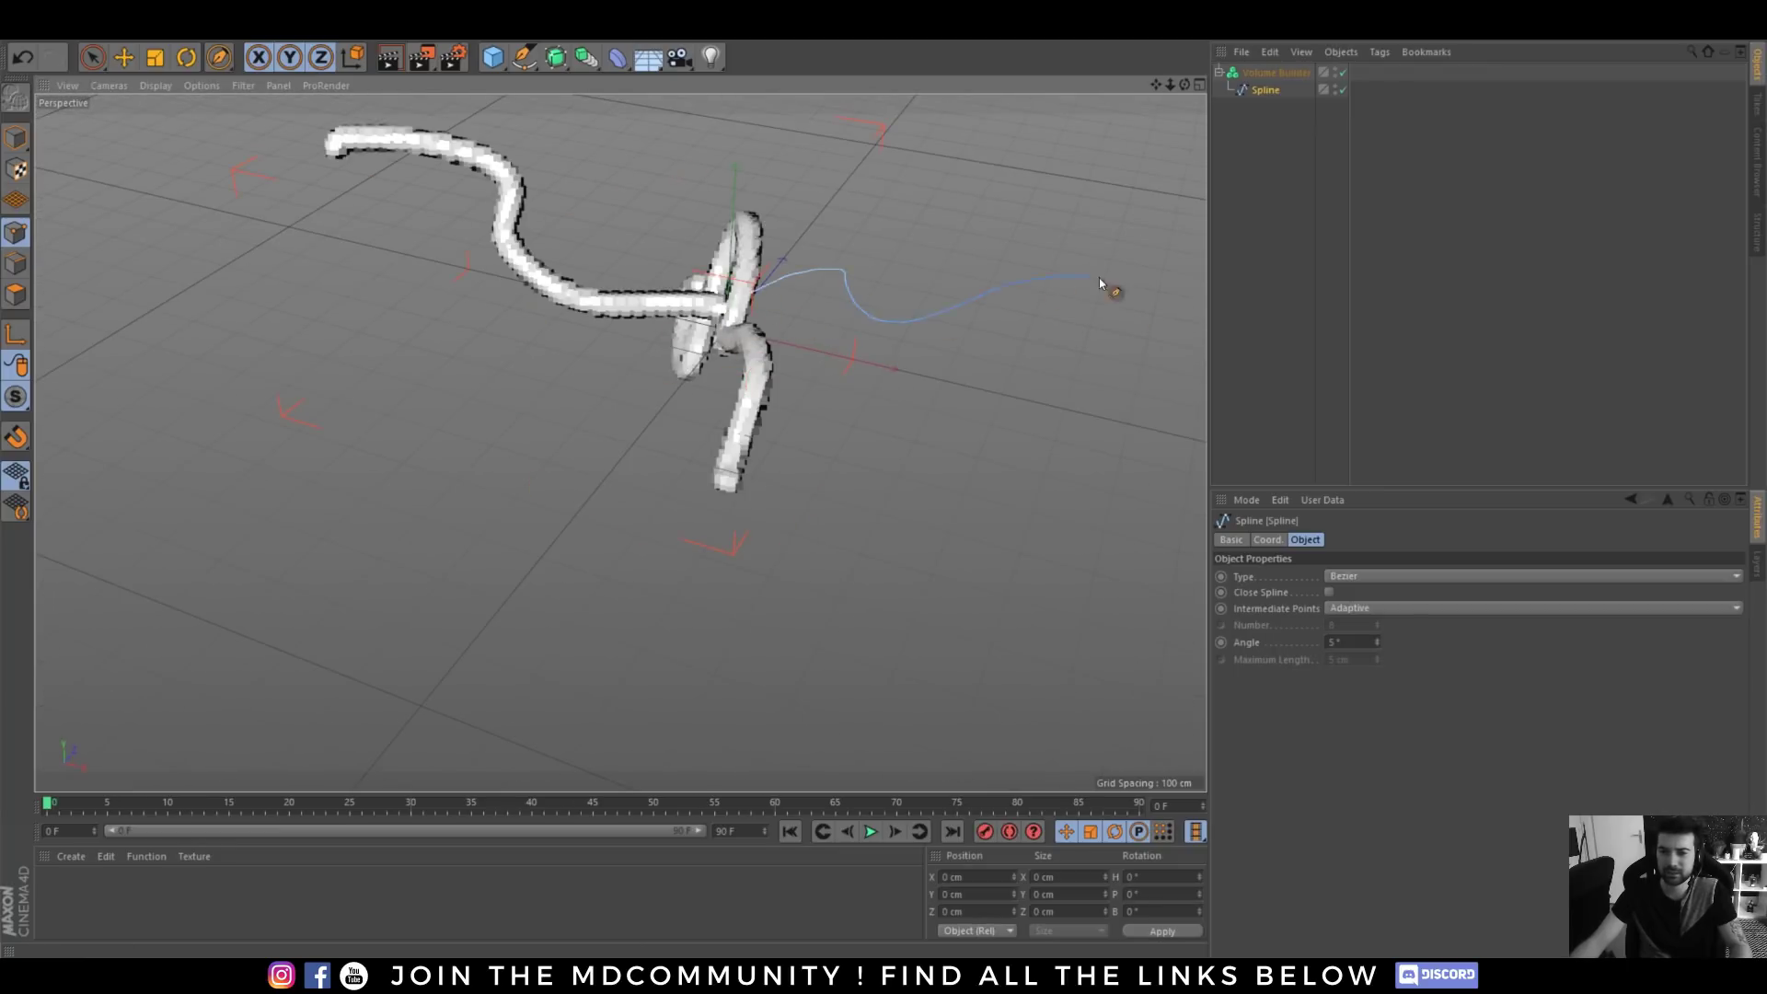
drag(1101, 284, 1131, 287)
drag(506, 521, 504, 521)
mouse_move(750, 351)
mouse_down()
mouse_move(960, 537)
mouse_move(1013, 363)
mouse_move(855, 242)
mouse_move(796, 376)
mouse_up()
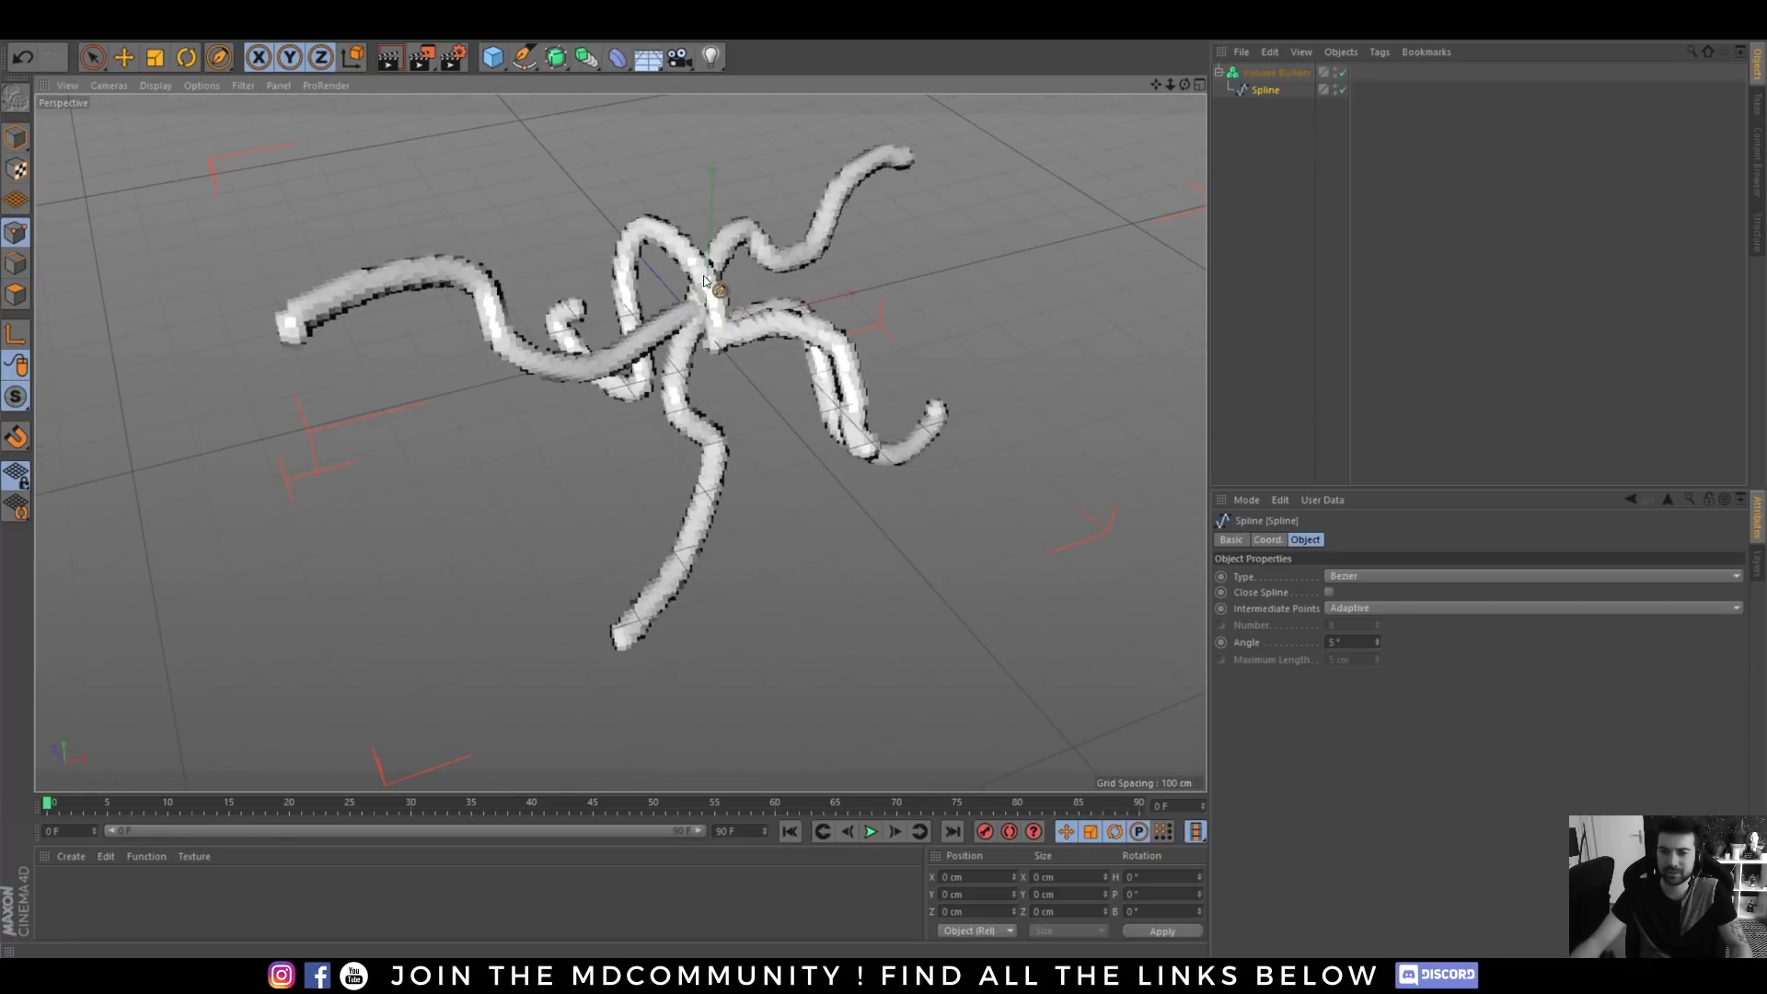
drag(706, 276, 633, 123)
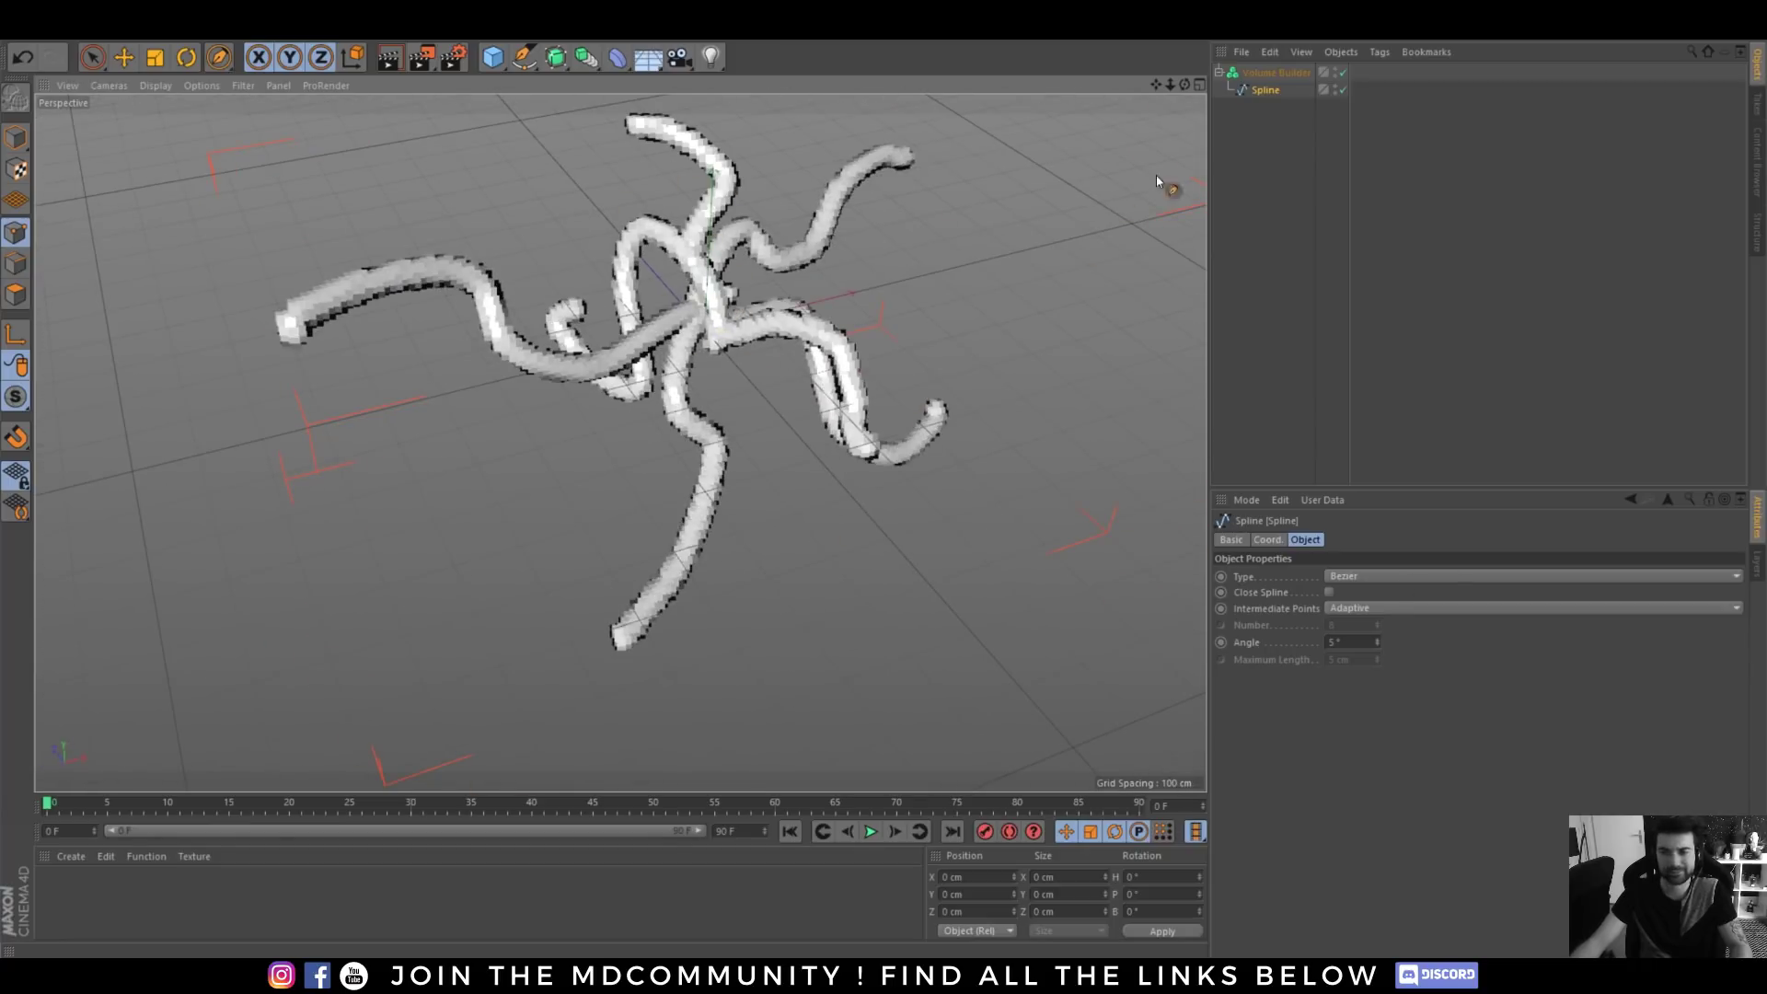
- Set the Volume Builder's voxel size to 5 cm to refine the branching tubes
click(1272, 73)
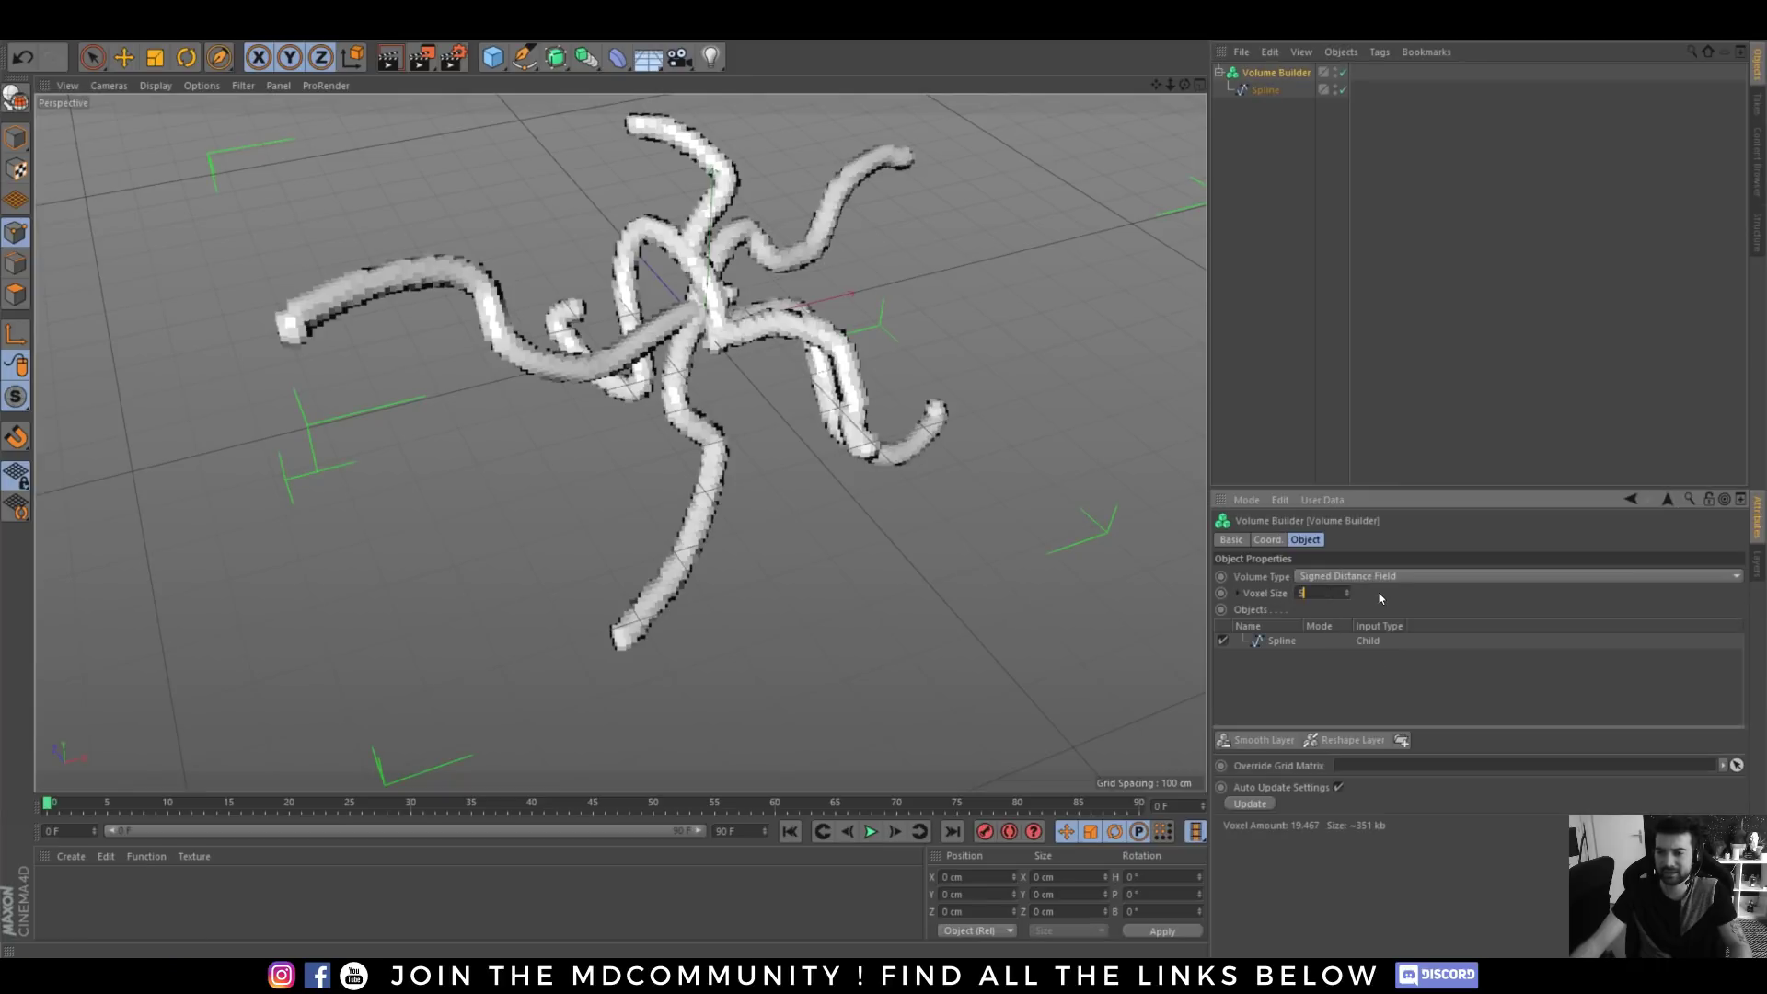
key(Return)
scroll(655, 294, up, 5)
alt+drag(825, 331, 900, 414)
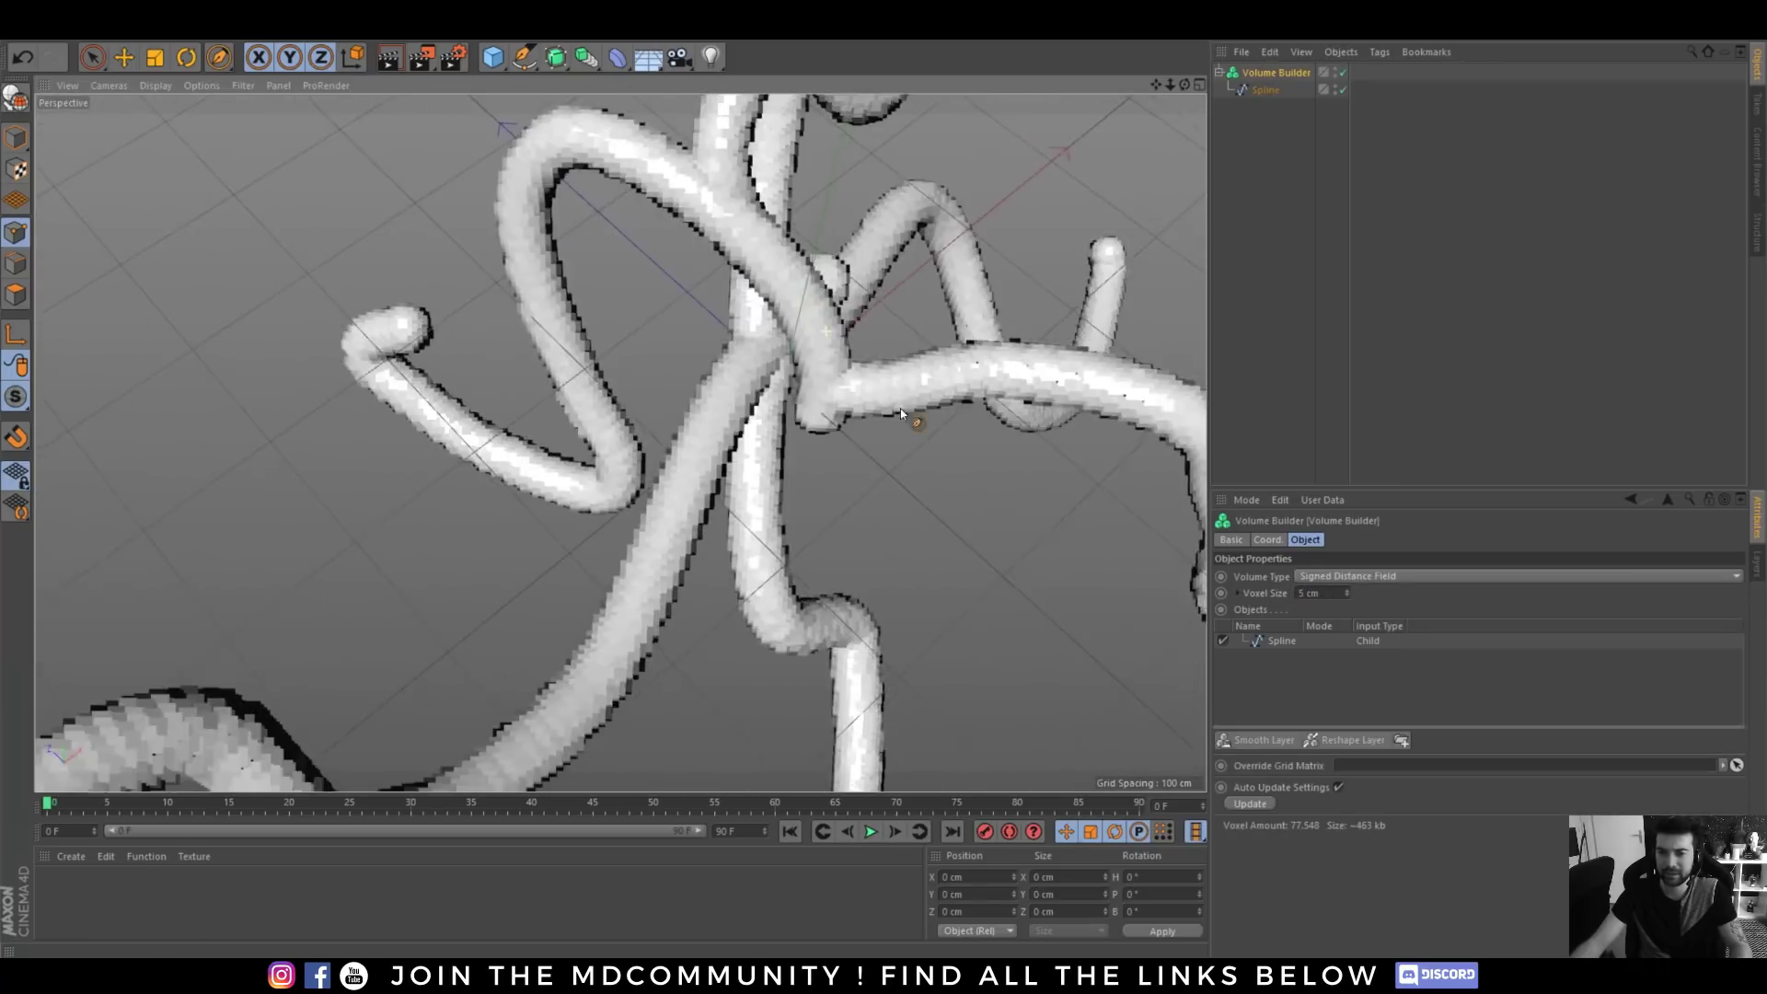
scroll(900, 414, down, 5)
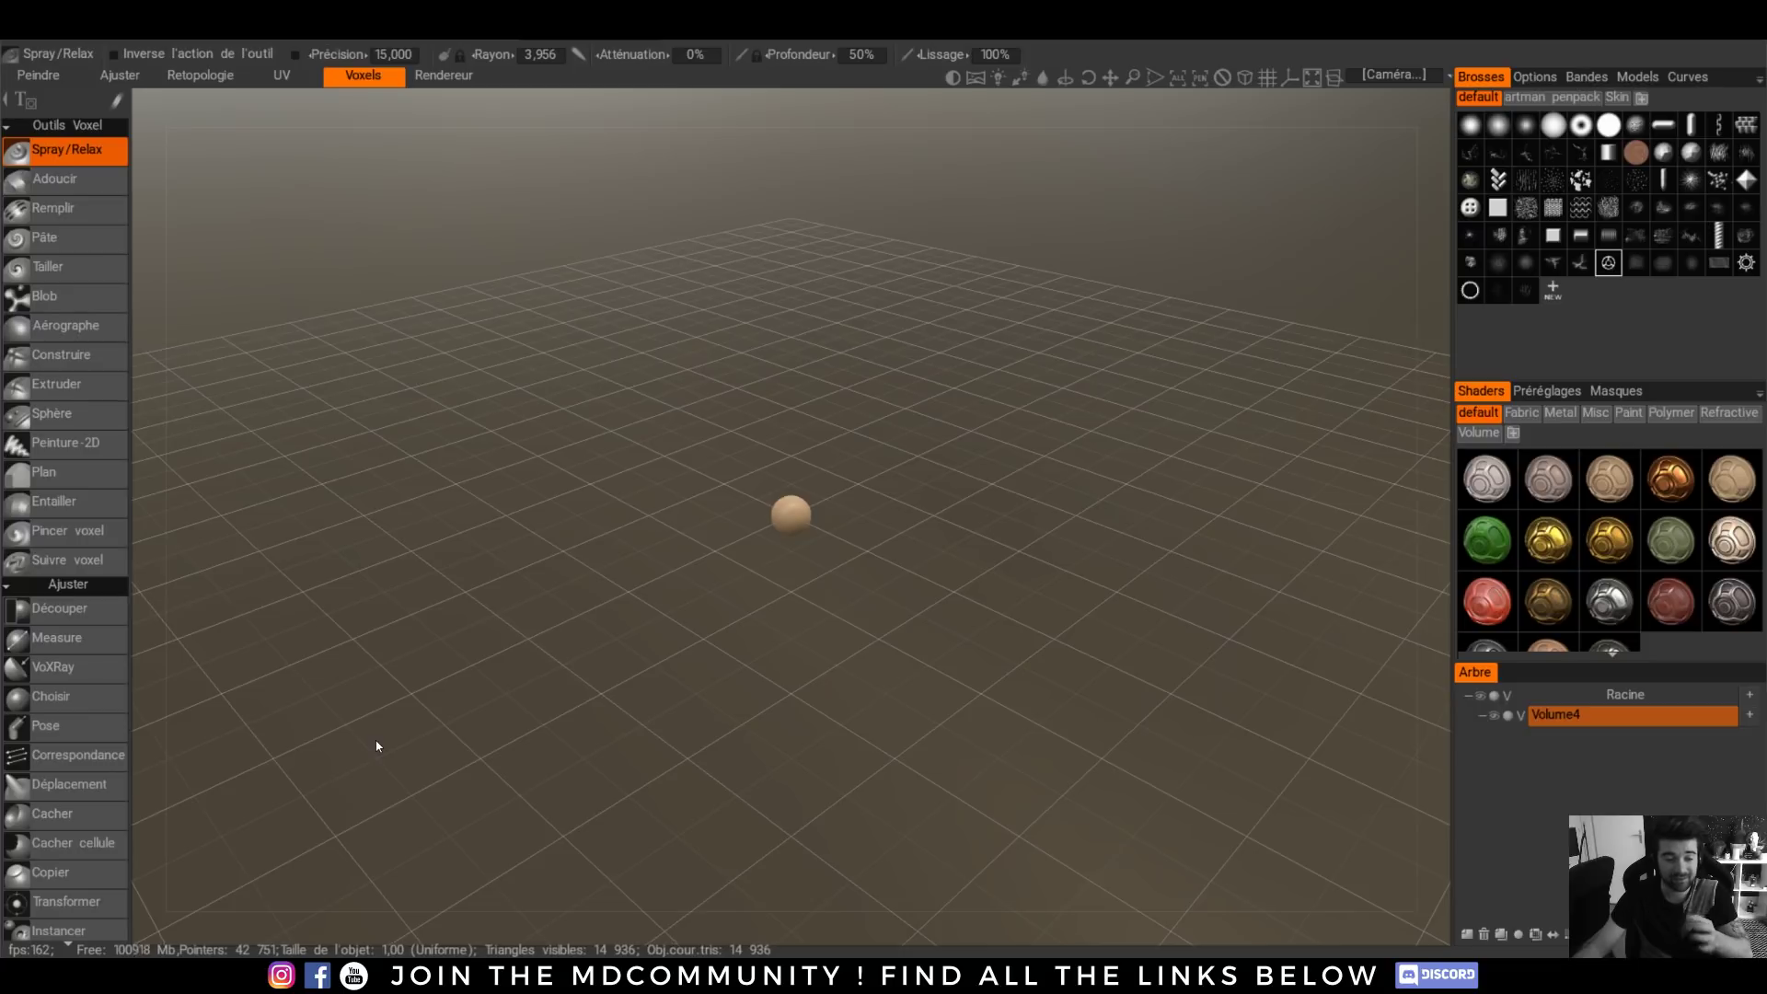
- In 3DCoat, paint a closed voxel loop near the sphere with the Peinture-2D tool and the square brush
click(80, 441)
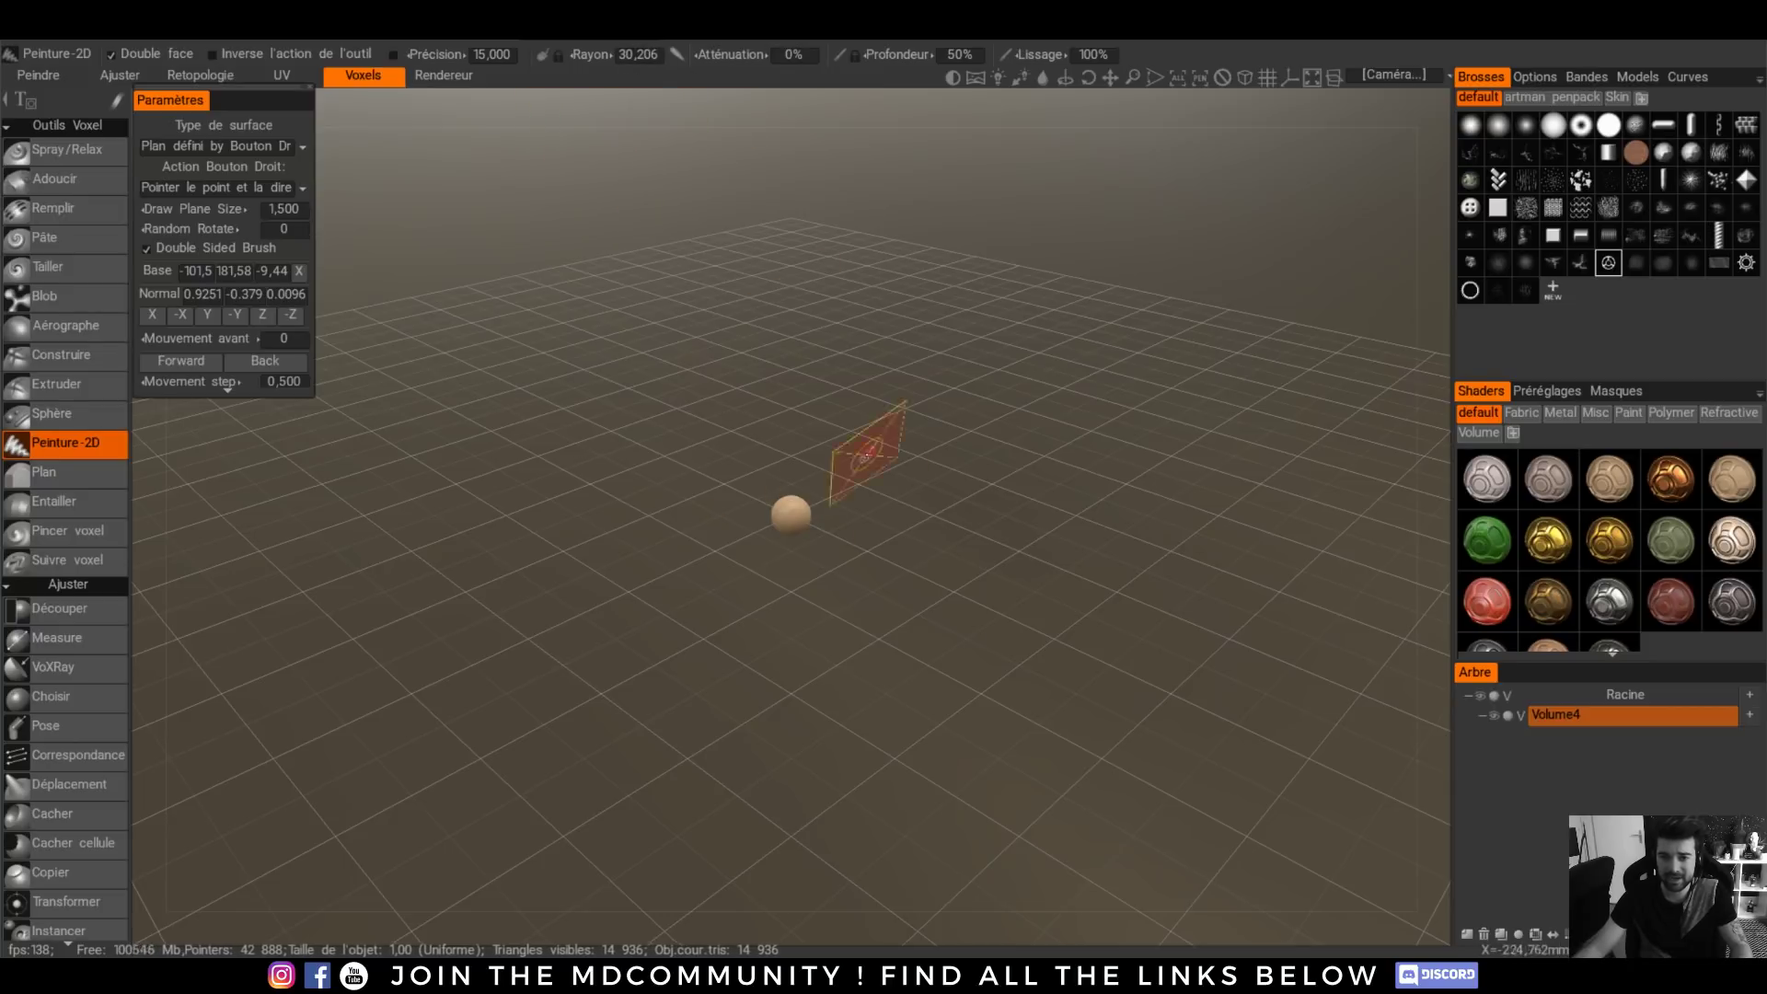
mouse_move(806, 466)
alt+mouse_down()
mouse_move(747, 478)
mouse_move(675, 414)
alt+mouse_up()
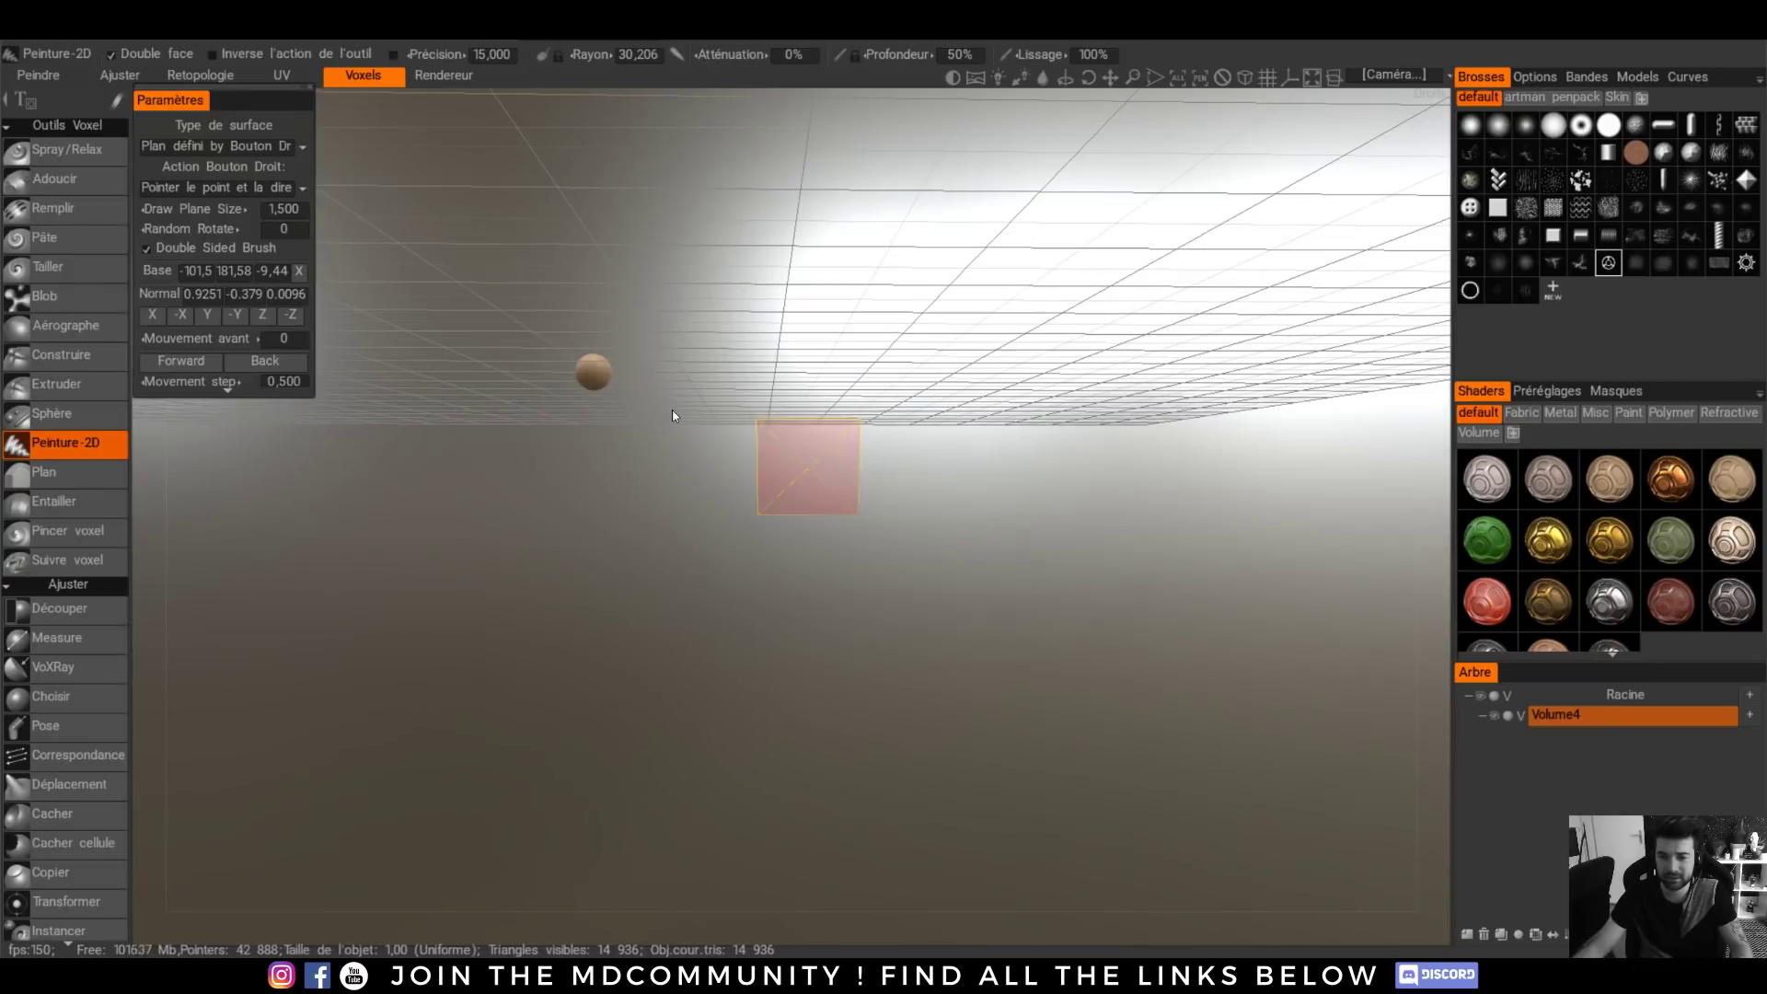
drag(583, 268, 801, 299)
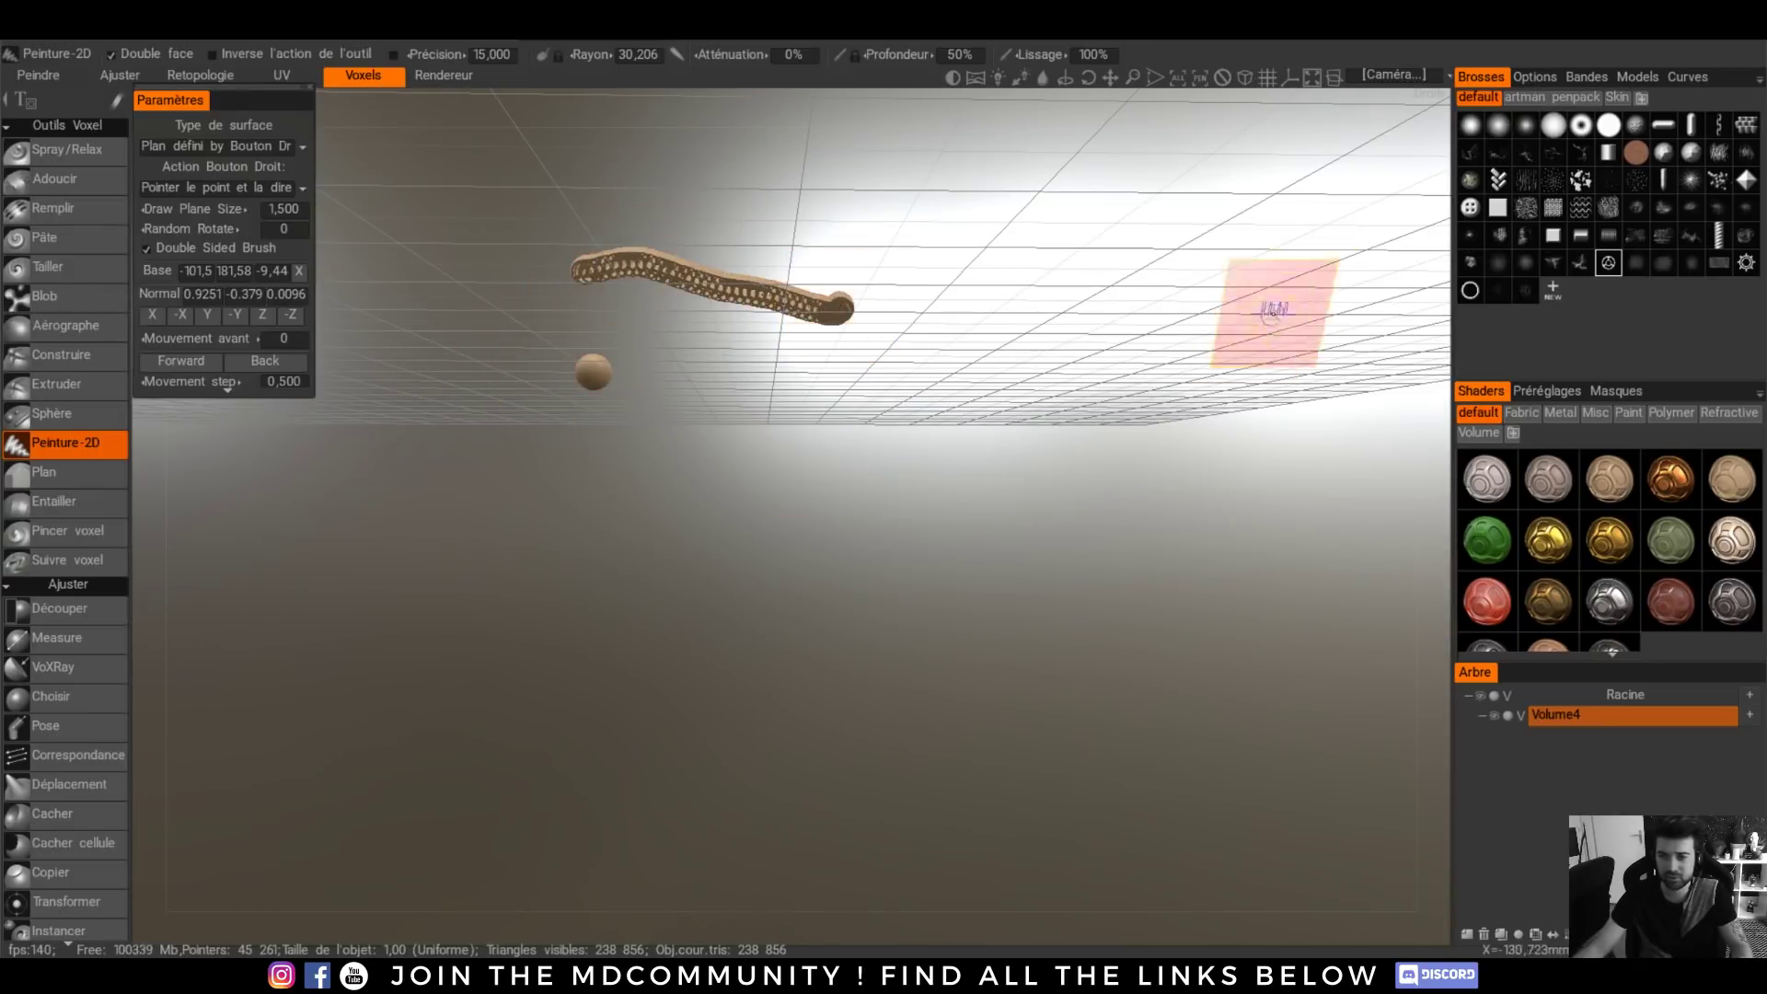
key(ctrl+z)
mouse_move(674, 256)
mouse_down()
mouse_move(474, 247)
mouse_move(373, 342)
mouse_move(545, 440)
mouse_move(736, 382)
mouse_move(709, 260)
mouse_move(757, 296)
mouse_move(492, 401)
mouse_move(442, 373)
mouse_up()
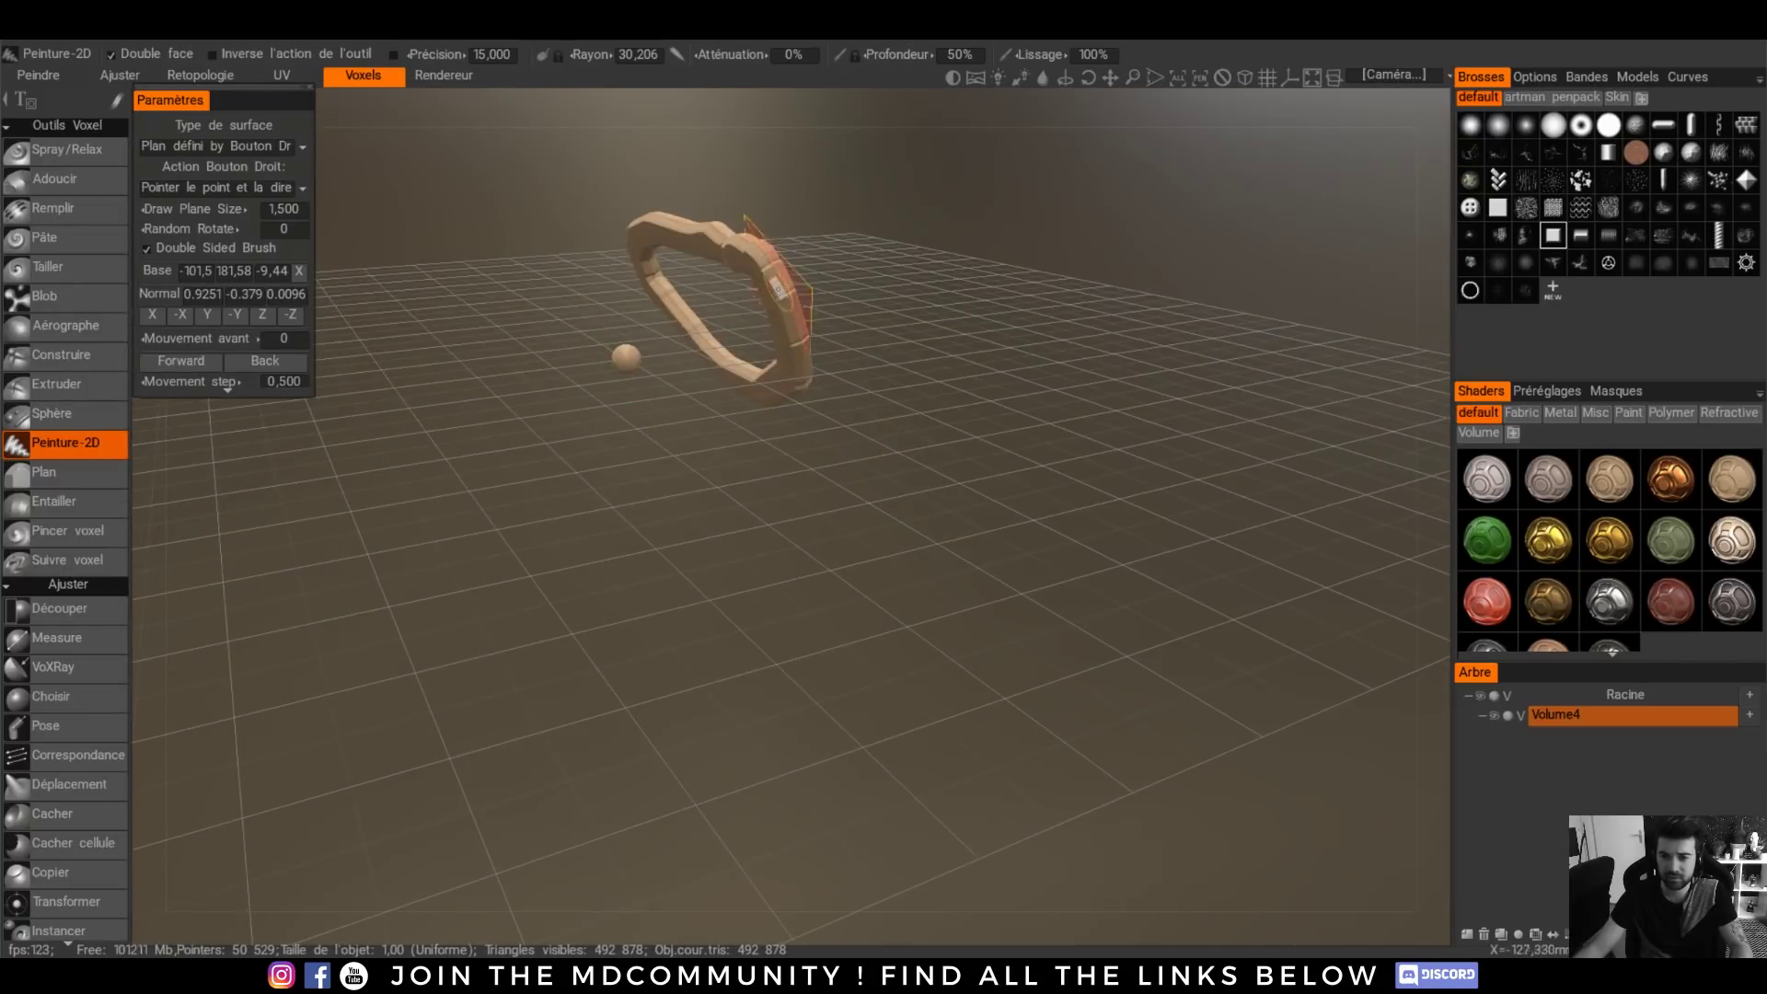
- Reposition the Peinture-2D drawing plane on the loop and paint crossing voxel strokes through it
right_click(780, 284)
mouse_move(780, 283)
alt+mouse_down()
mouse_move(842, 313)
mouse_move(656, 269)
mouse_move(901, 267)
alt+mouse_up()
drag(775, 288, 710, 333)
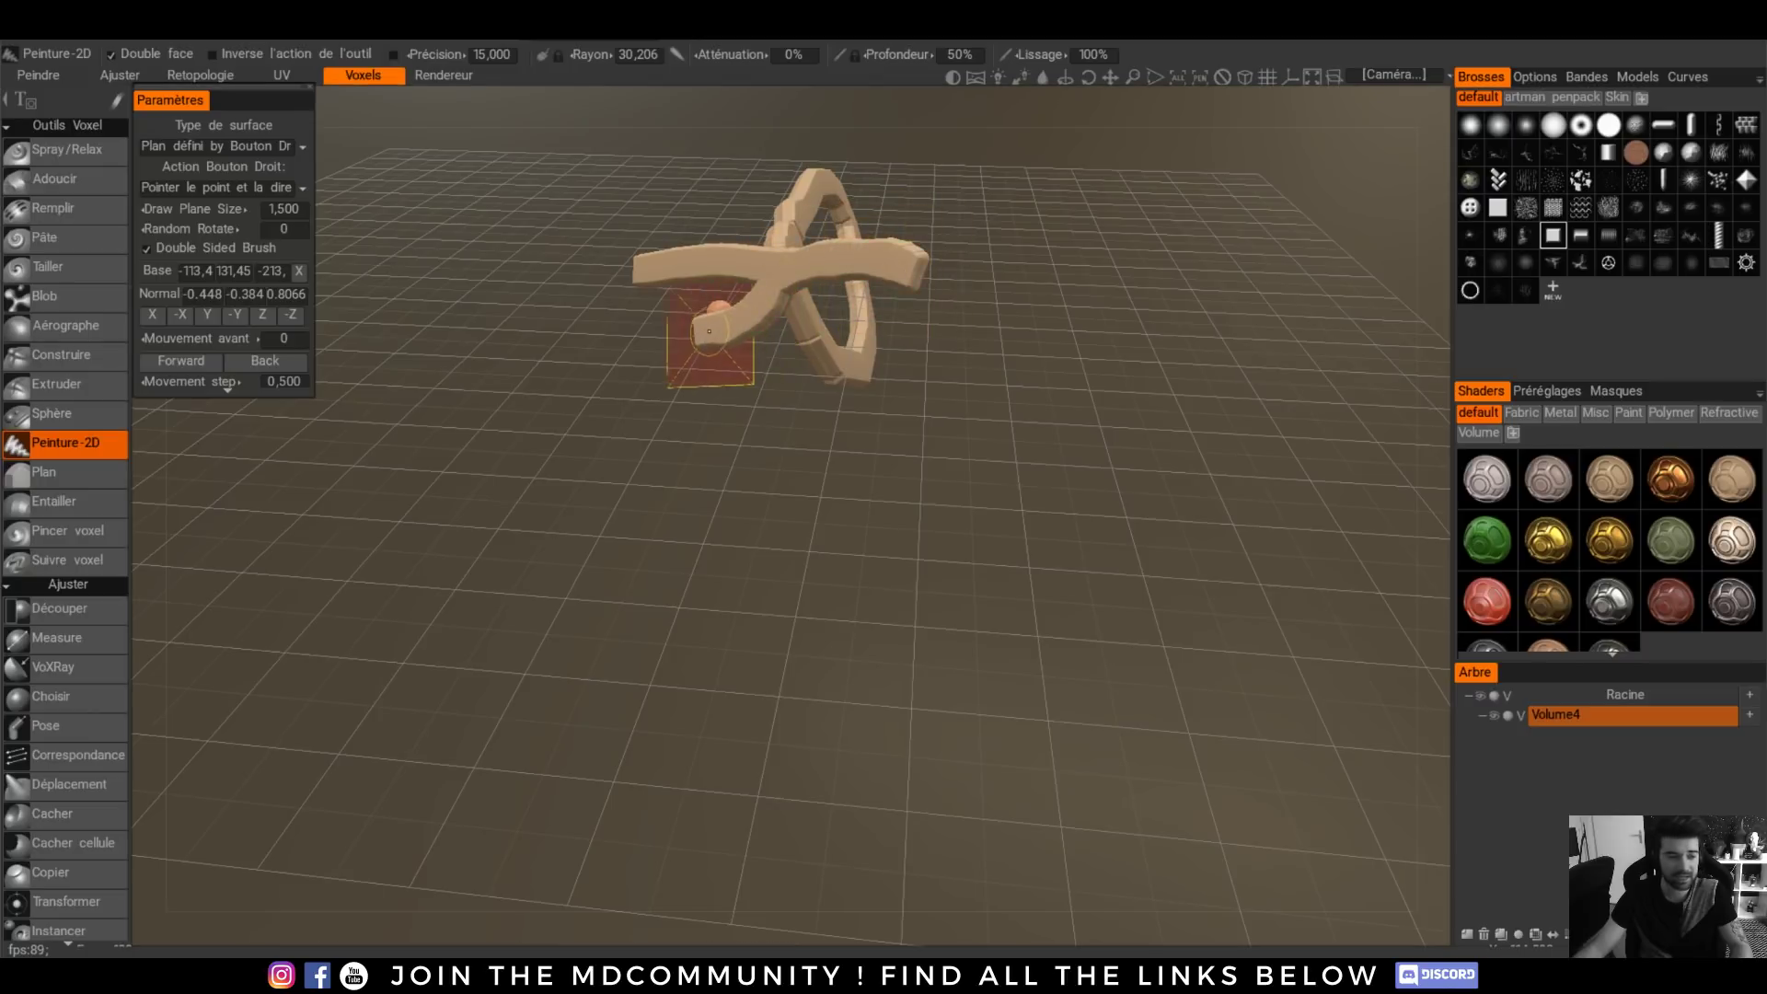
mouse_move(780, 287)
mouse_down()
mouse_move(884, 333)
mouse_move(699, 267)
mouse_move(823, 295)
mouse_move(1102, 280)
mouse_move(1159, 332)
mouse_up()
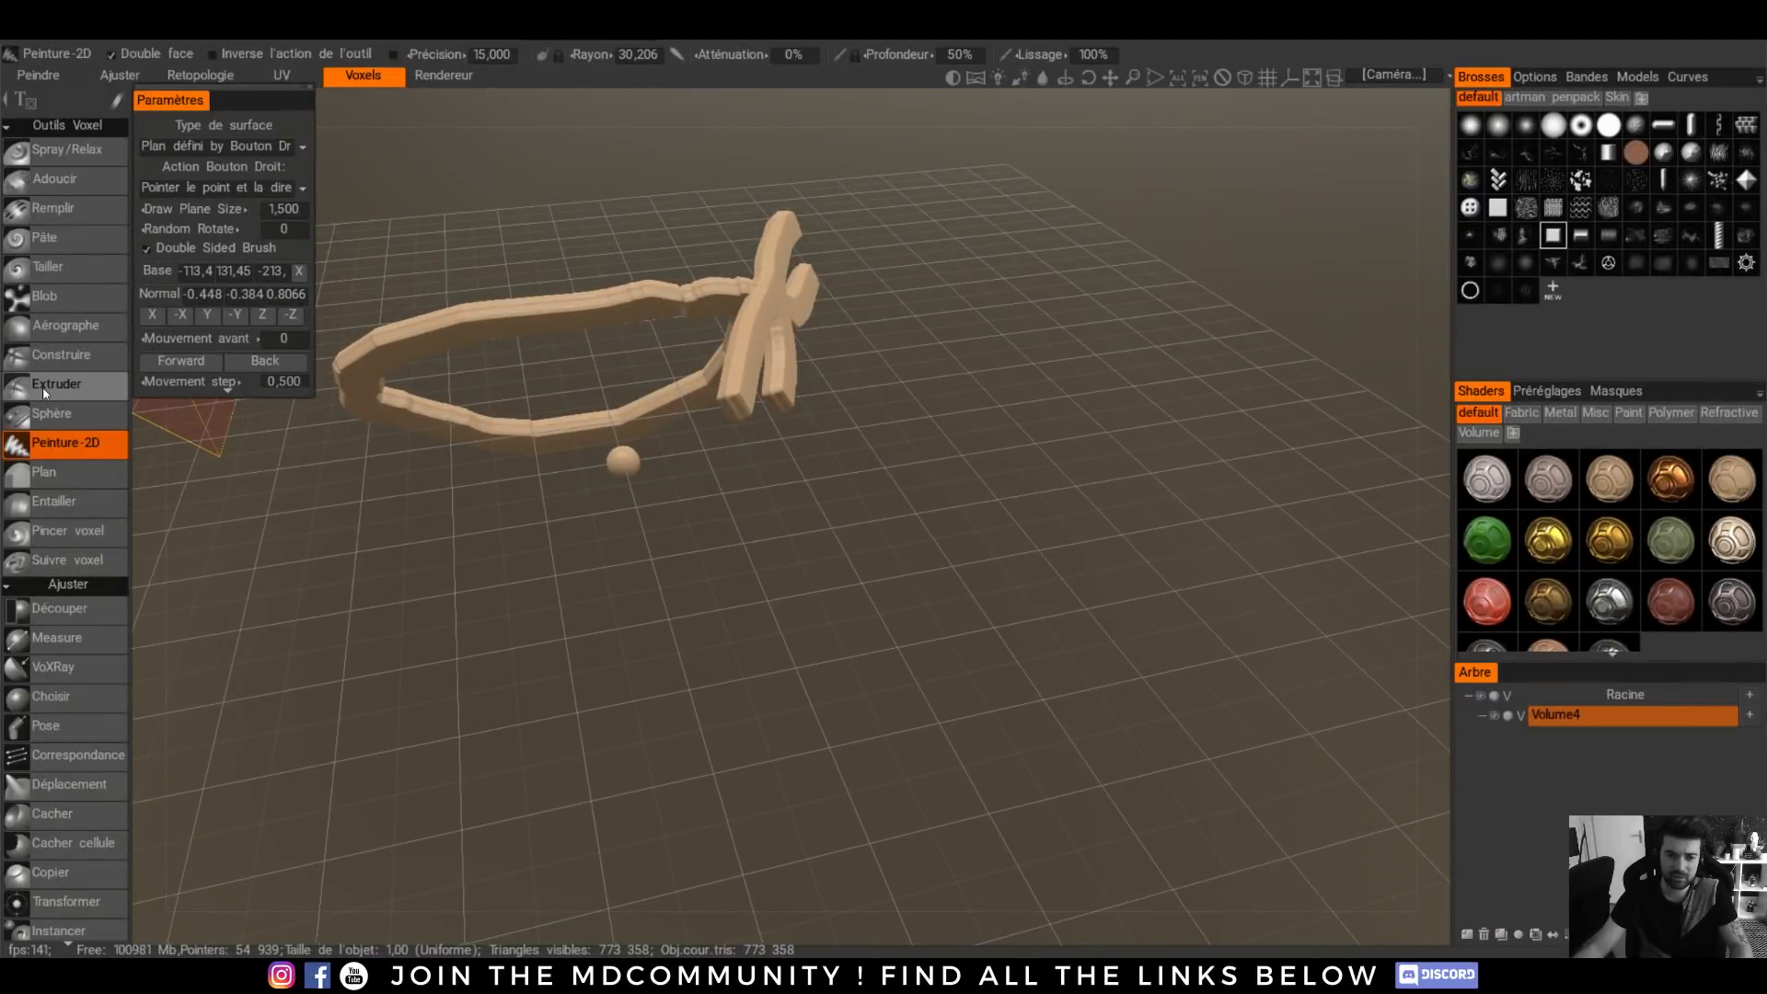
- Draw a thin zigzag voxel tube starting at the crossed strokes with the Sphère tool
click(51, 413)
mouse_move(754, 301)
mouse_down()
mouse_move(783, 298)
mouse_move(718, 564)
mouse_up()
mouse_move(624, 388)
alt+mouse_down()
mouse_move(735, 463)
mouse_move(662, 497)
alt+mouse_up()
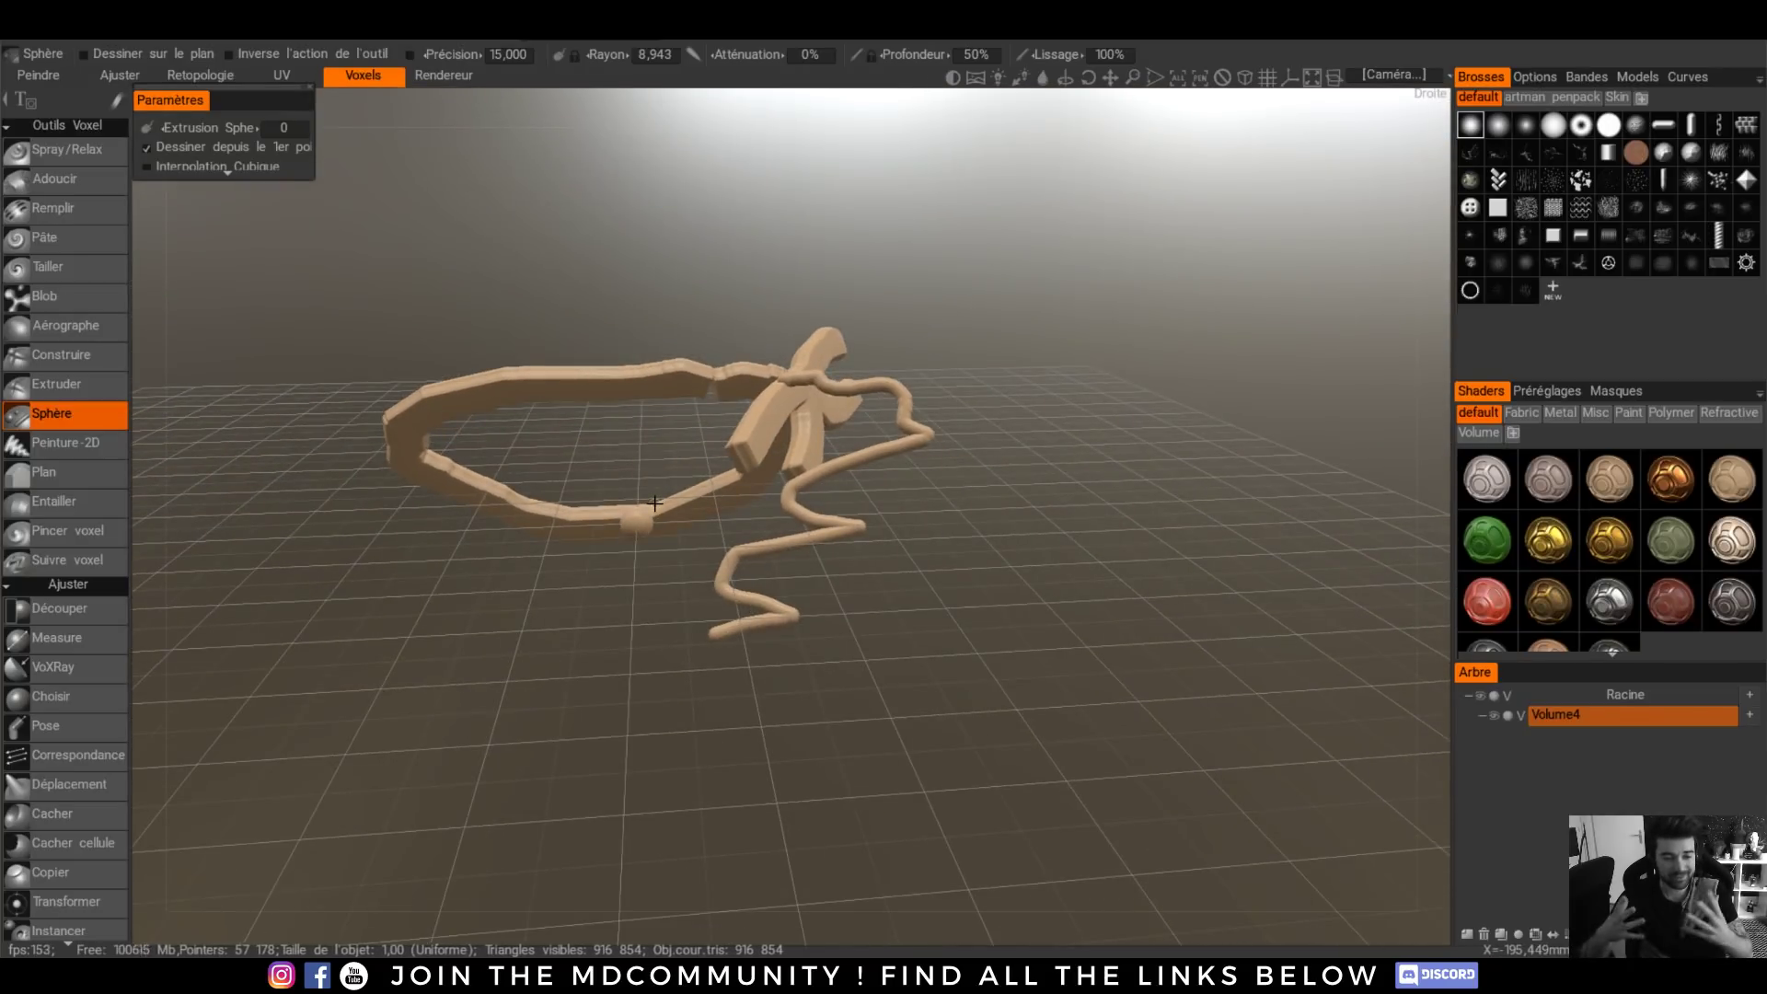
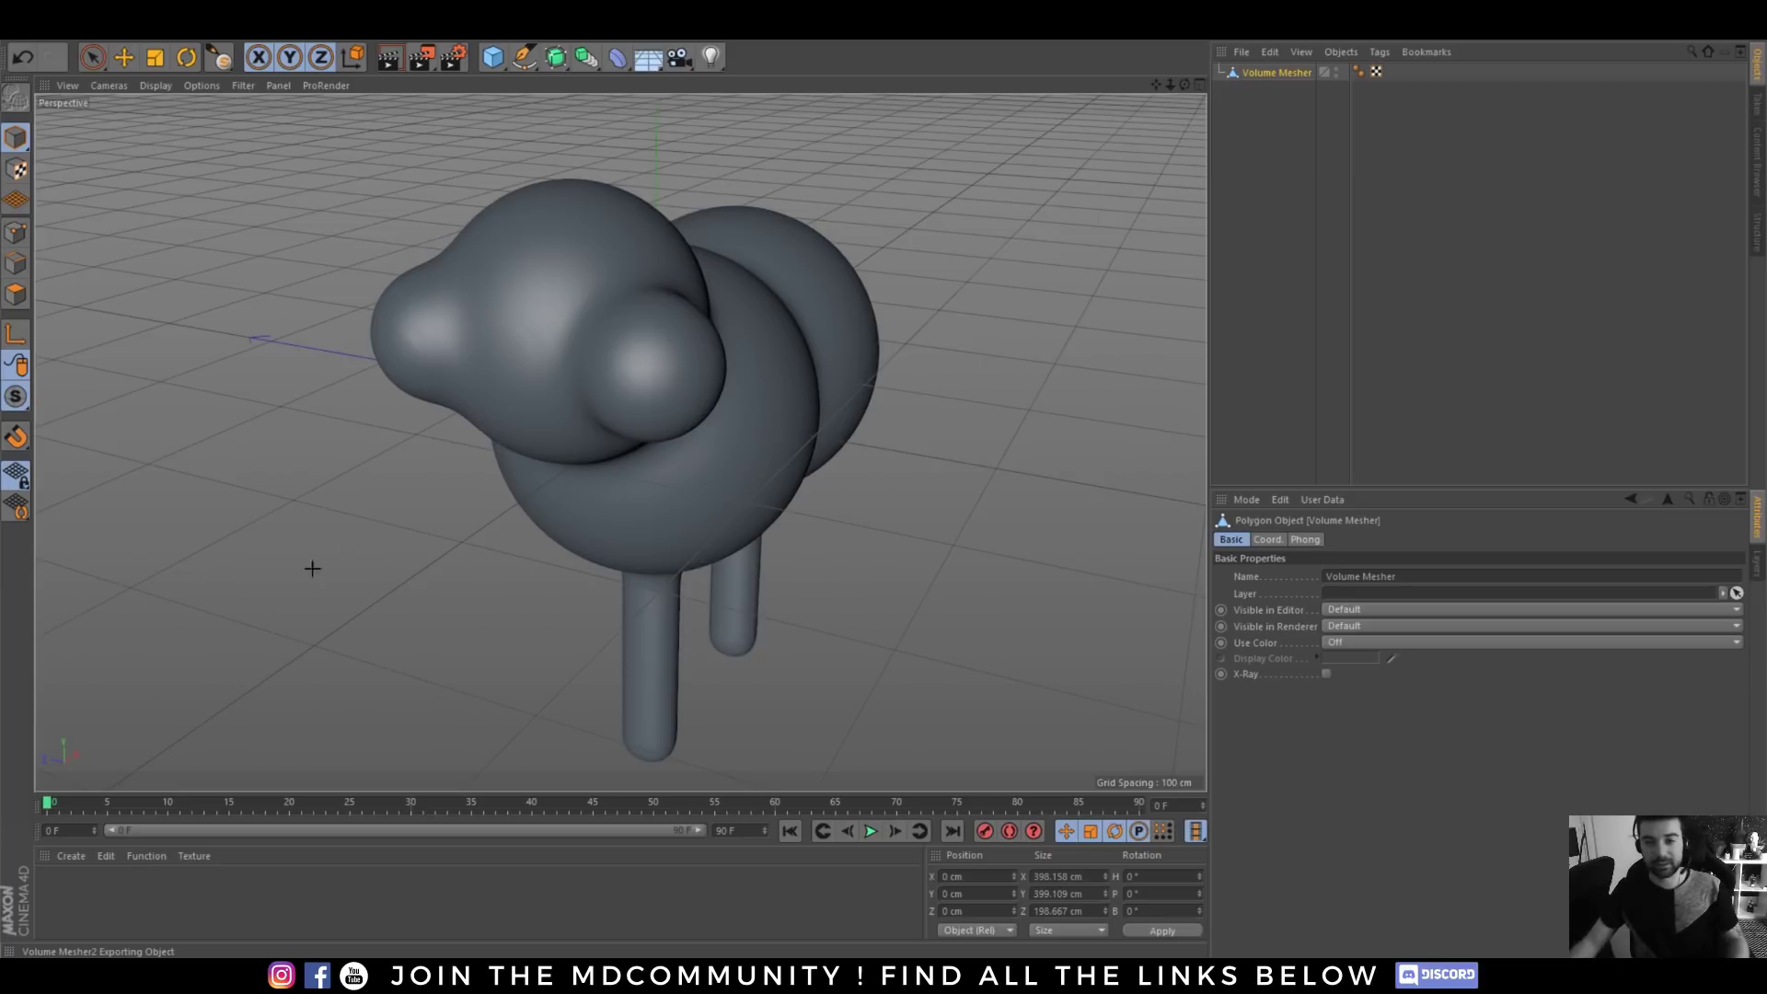
- Back in Cinema 4D, load the Sculpt layout and make the creature mesh sculptable with Subdivide
alt+right_drag(707, 384, 702, 429)
alt+middle_drag(698, 457, 668, 432)
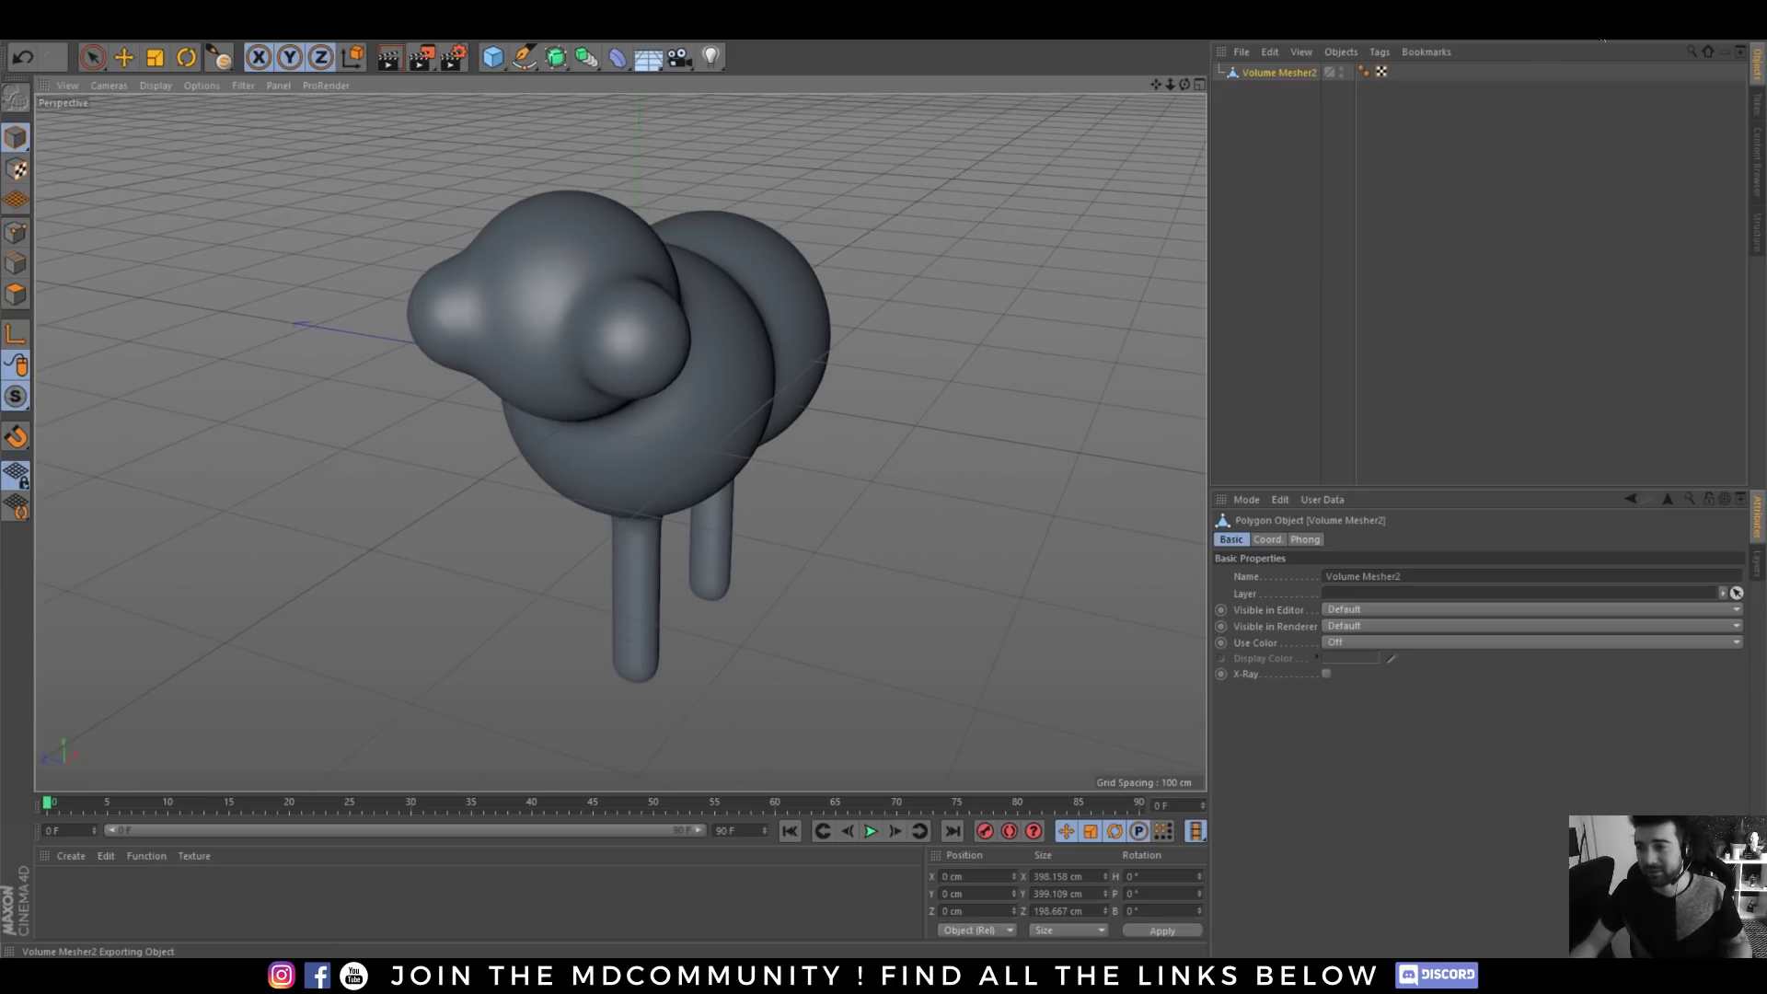
click(1603, 41)
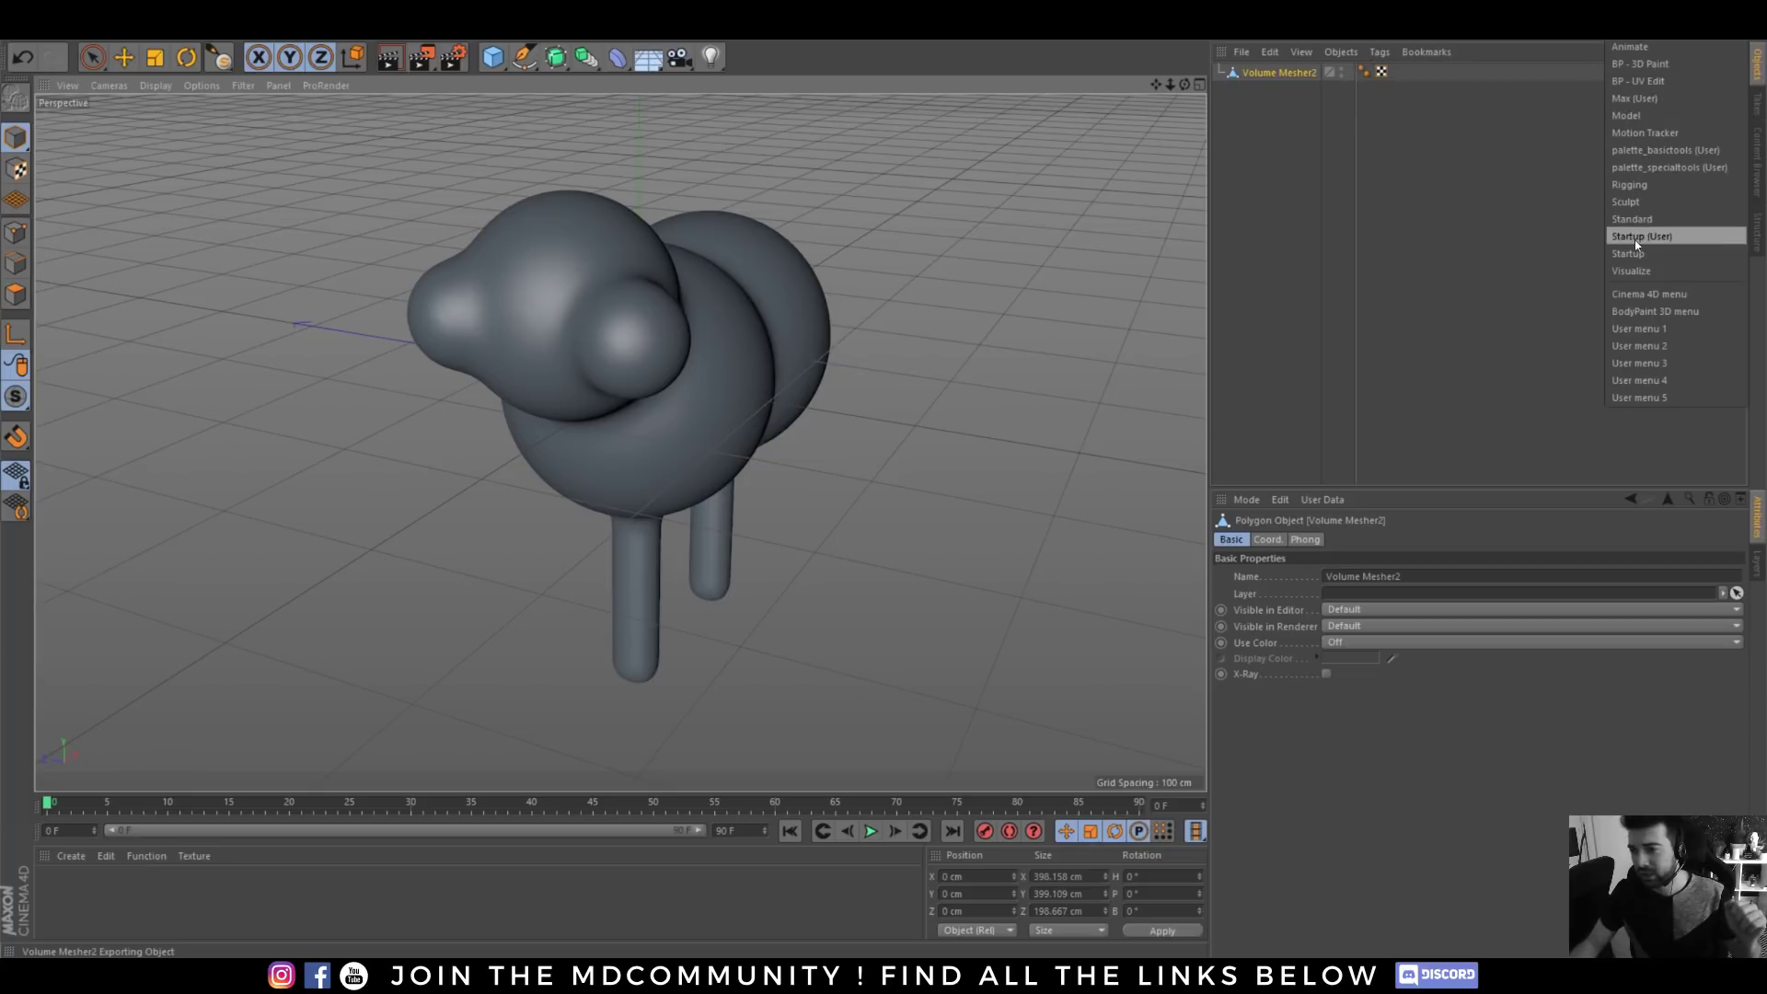
click(1626, 203)
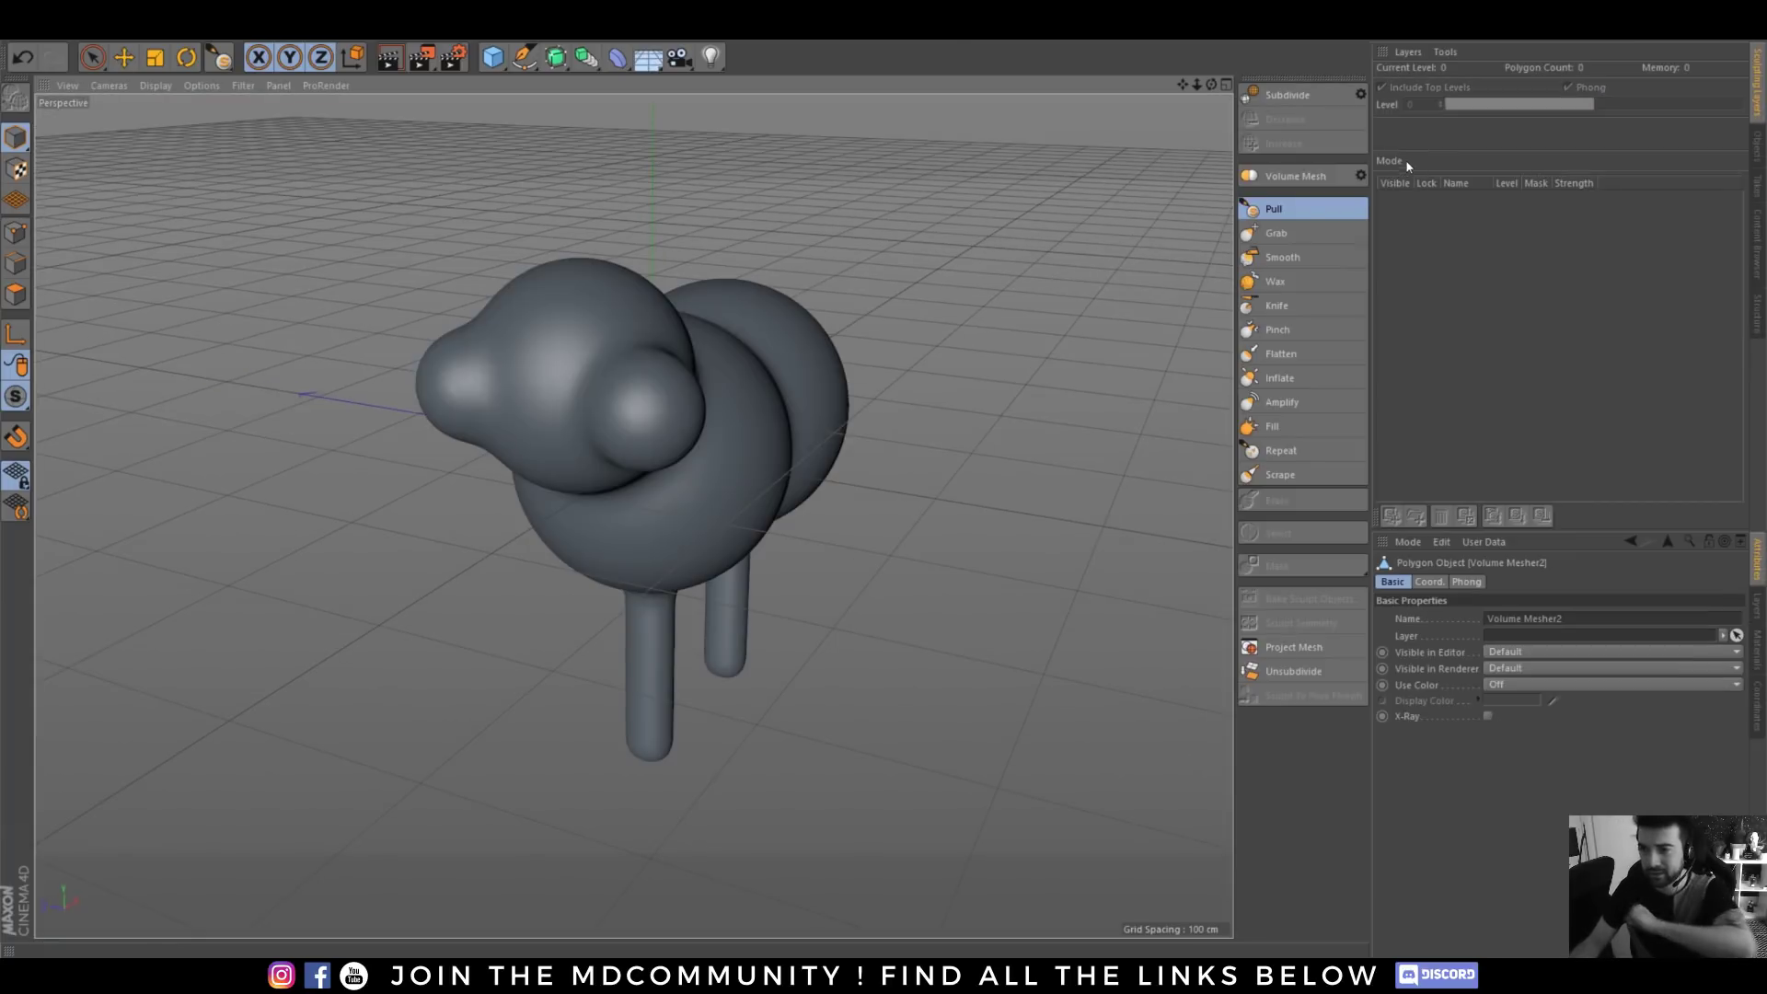
click(1282, 96)
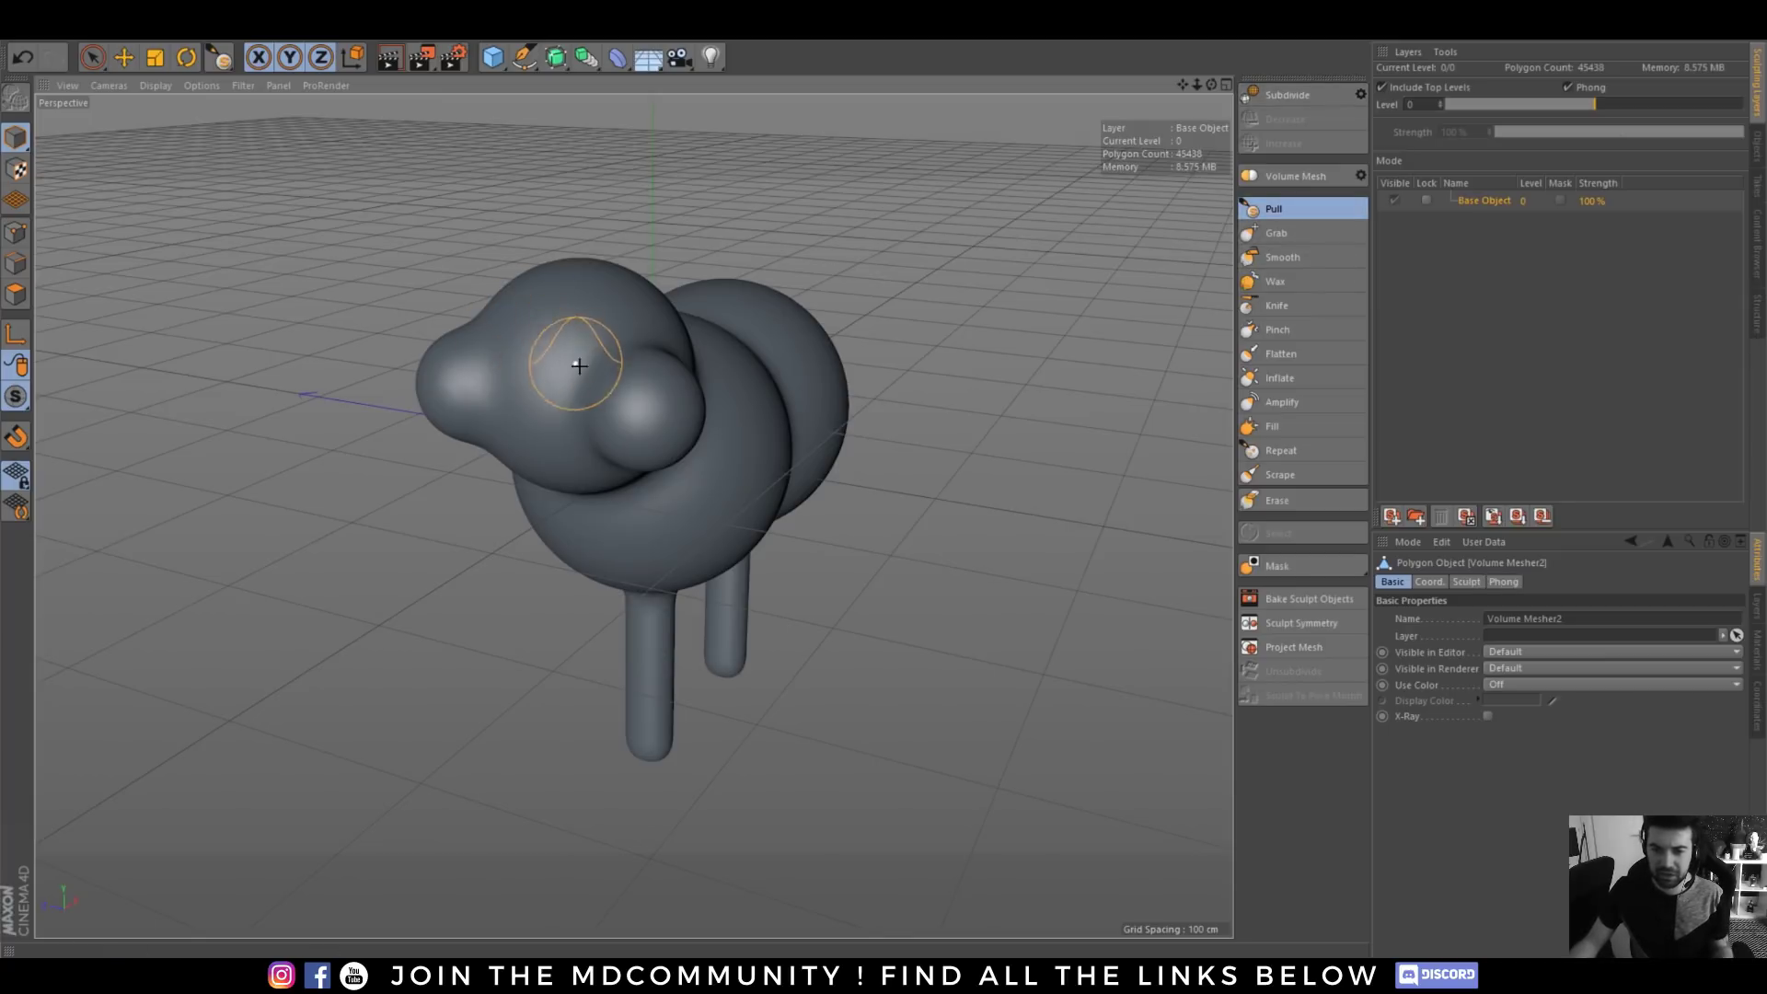
- Sculpt raised areas on the creature's two eye spheres and mouth area with the Pull brush
scroll(568, 444, down, 2)
scroll(569, 445, up, 4)
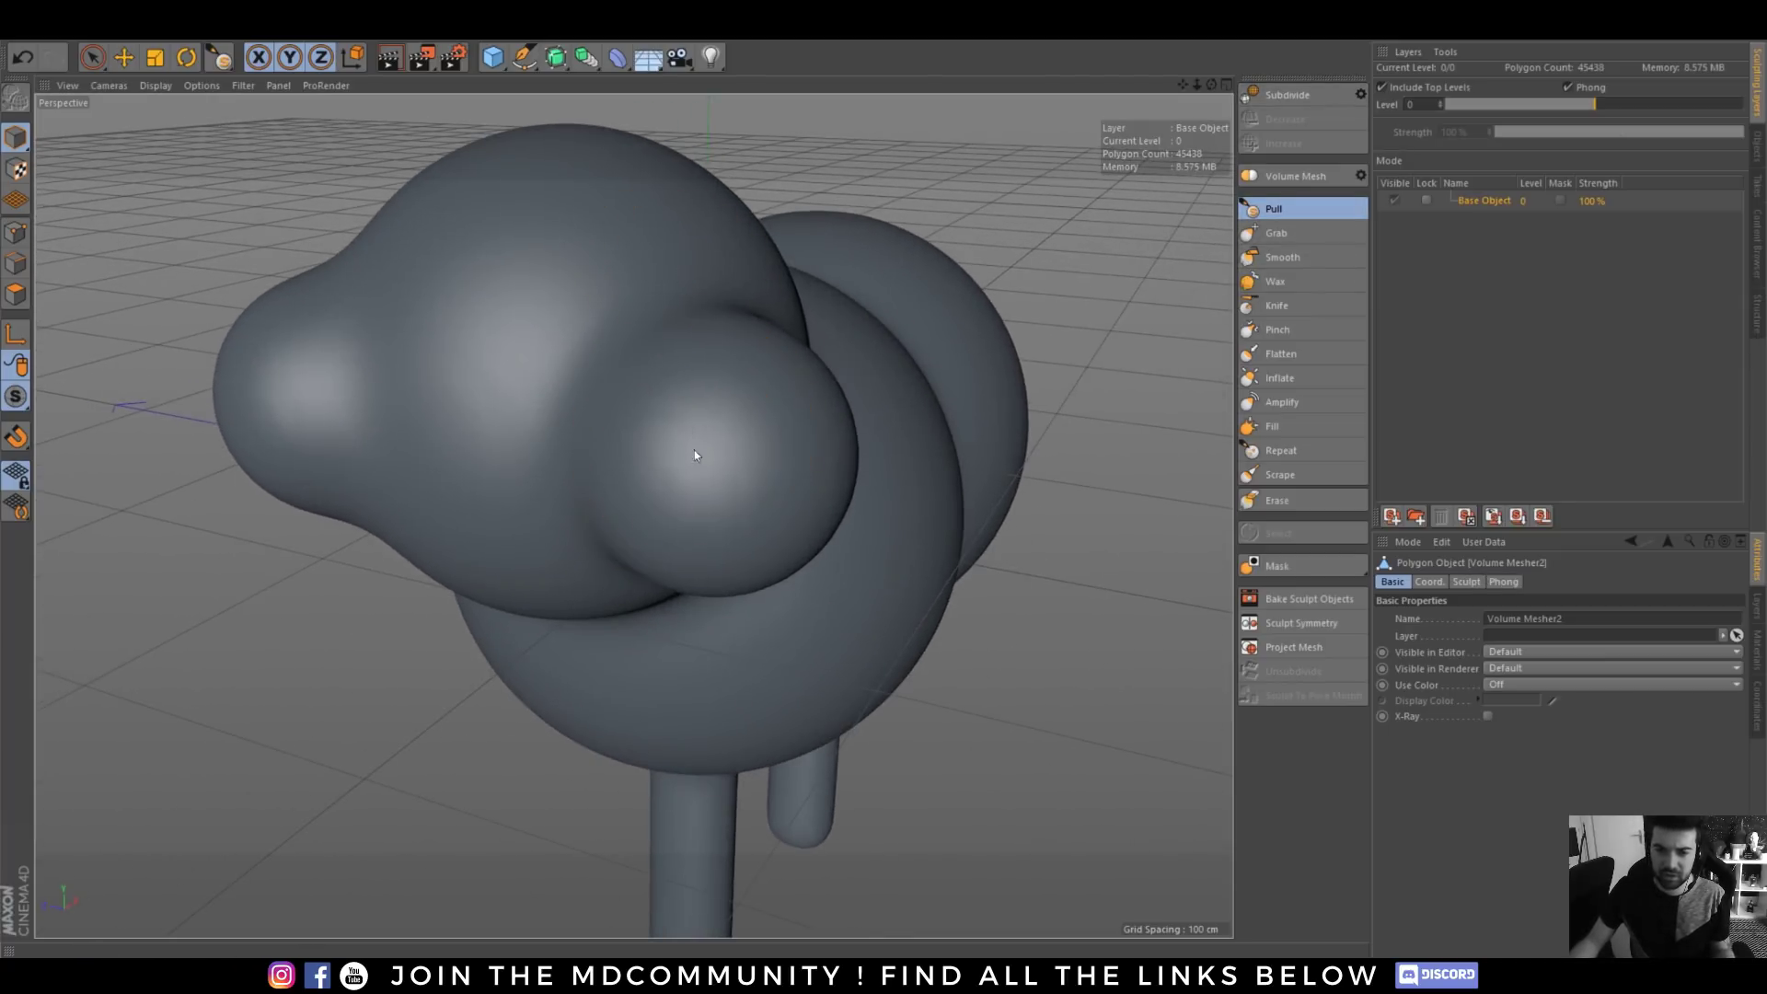
mouse_move(715, 451)
mouse_down()
mouse_move(707, 432)
mouse_move(730, 458)
mouse_move(703, 456)
mouse_up()
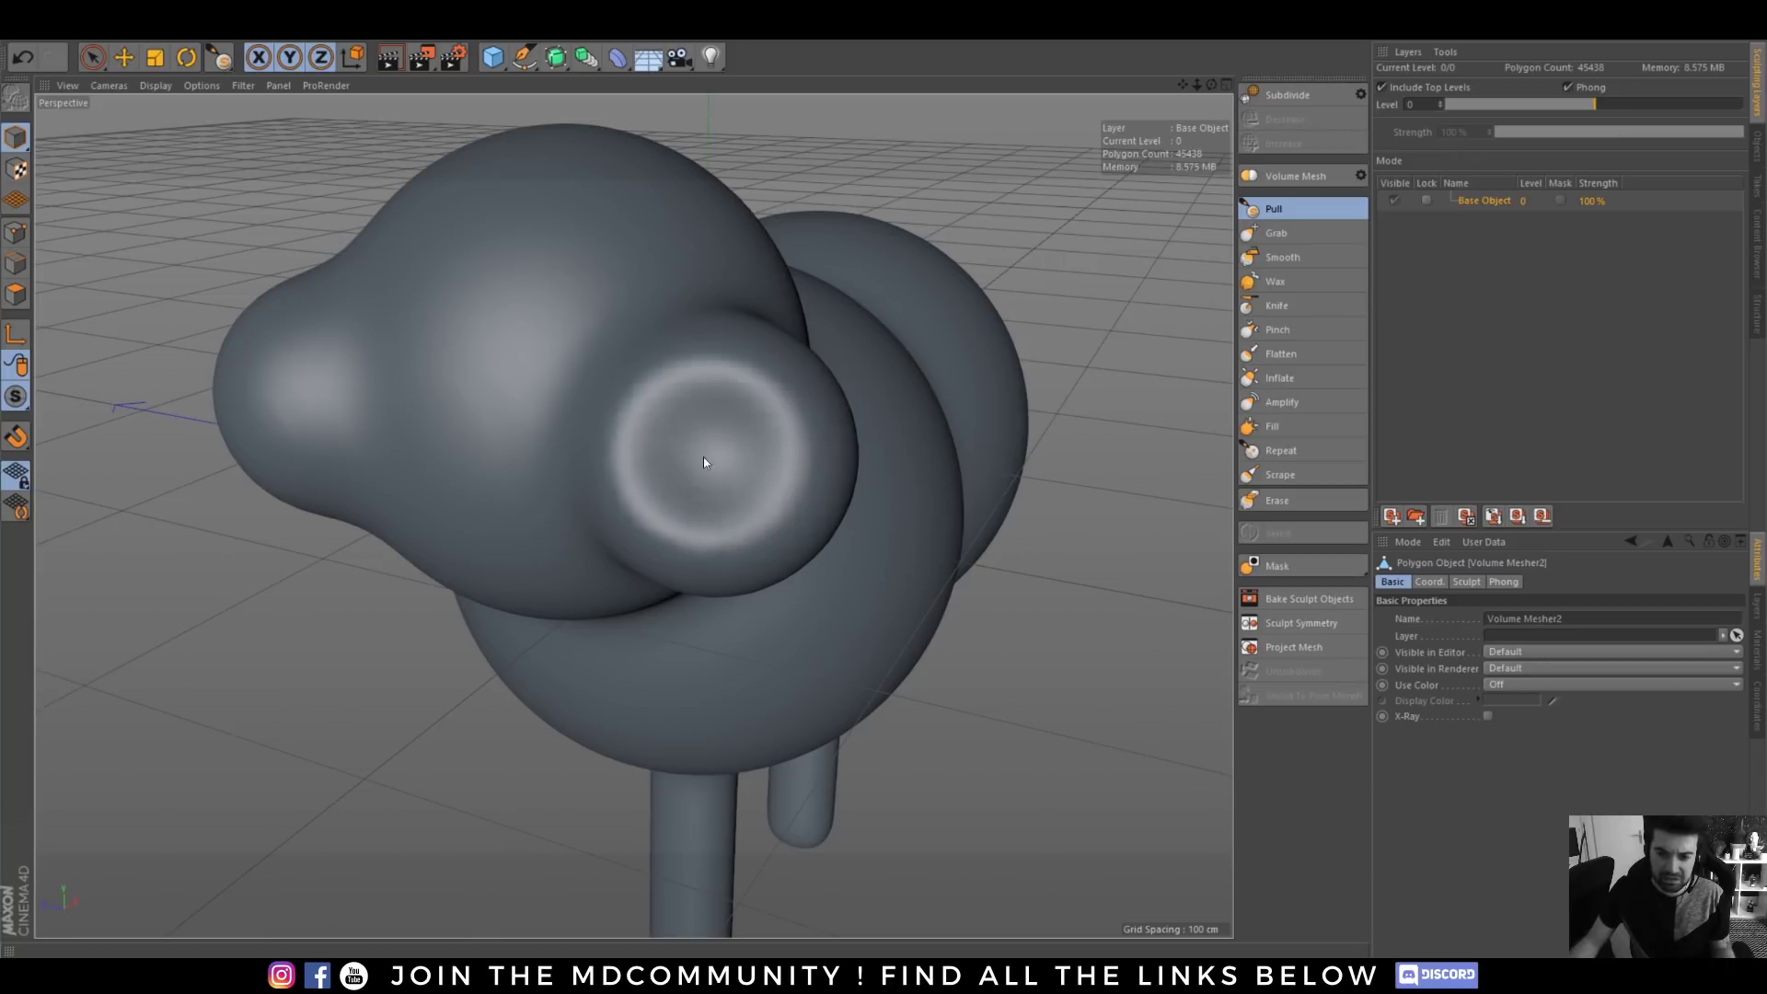
drag(295, 383, 339, 393)
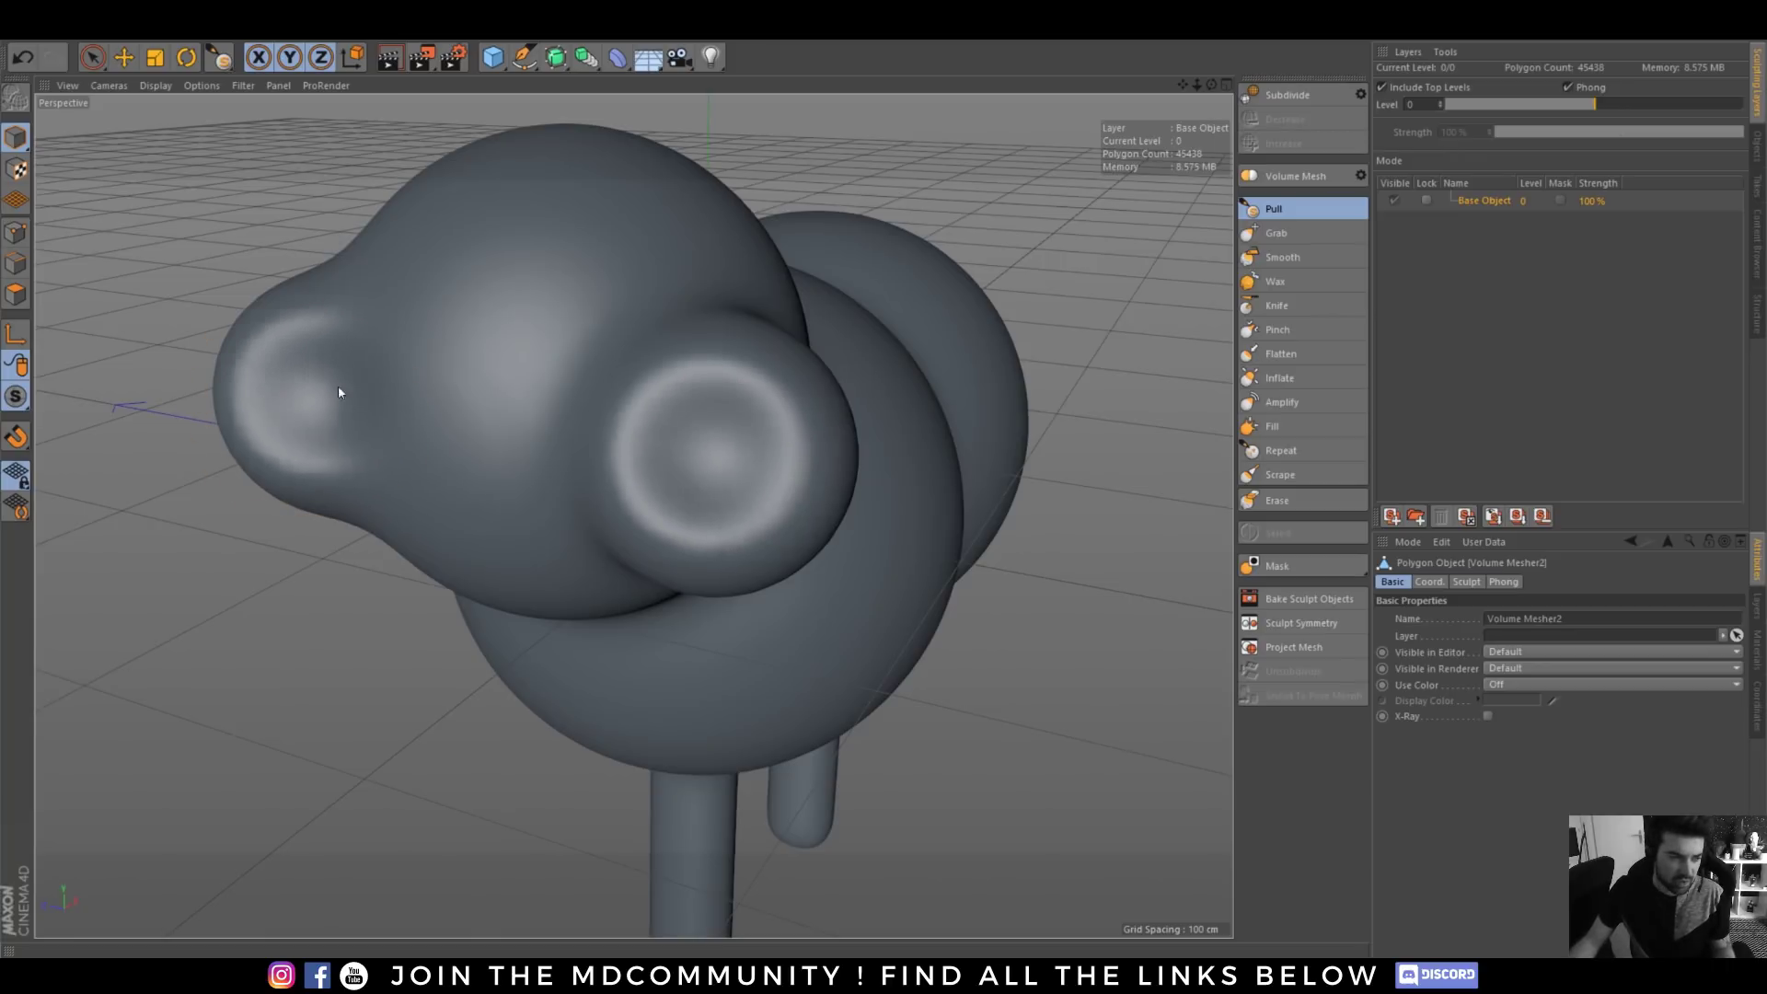
mouse_move(540, 557)
alt+mouse_down()
mouse_move(470, 557)
mouse_move(485, 540)
alt+mouse_up()
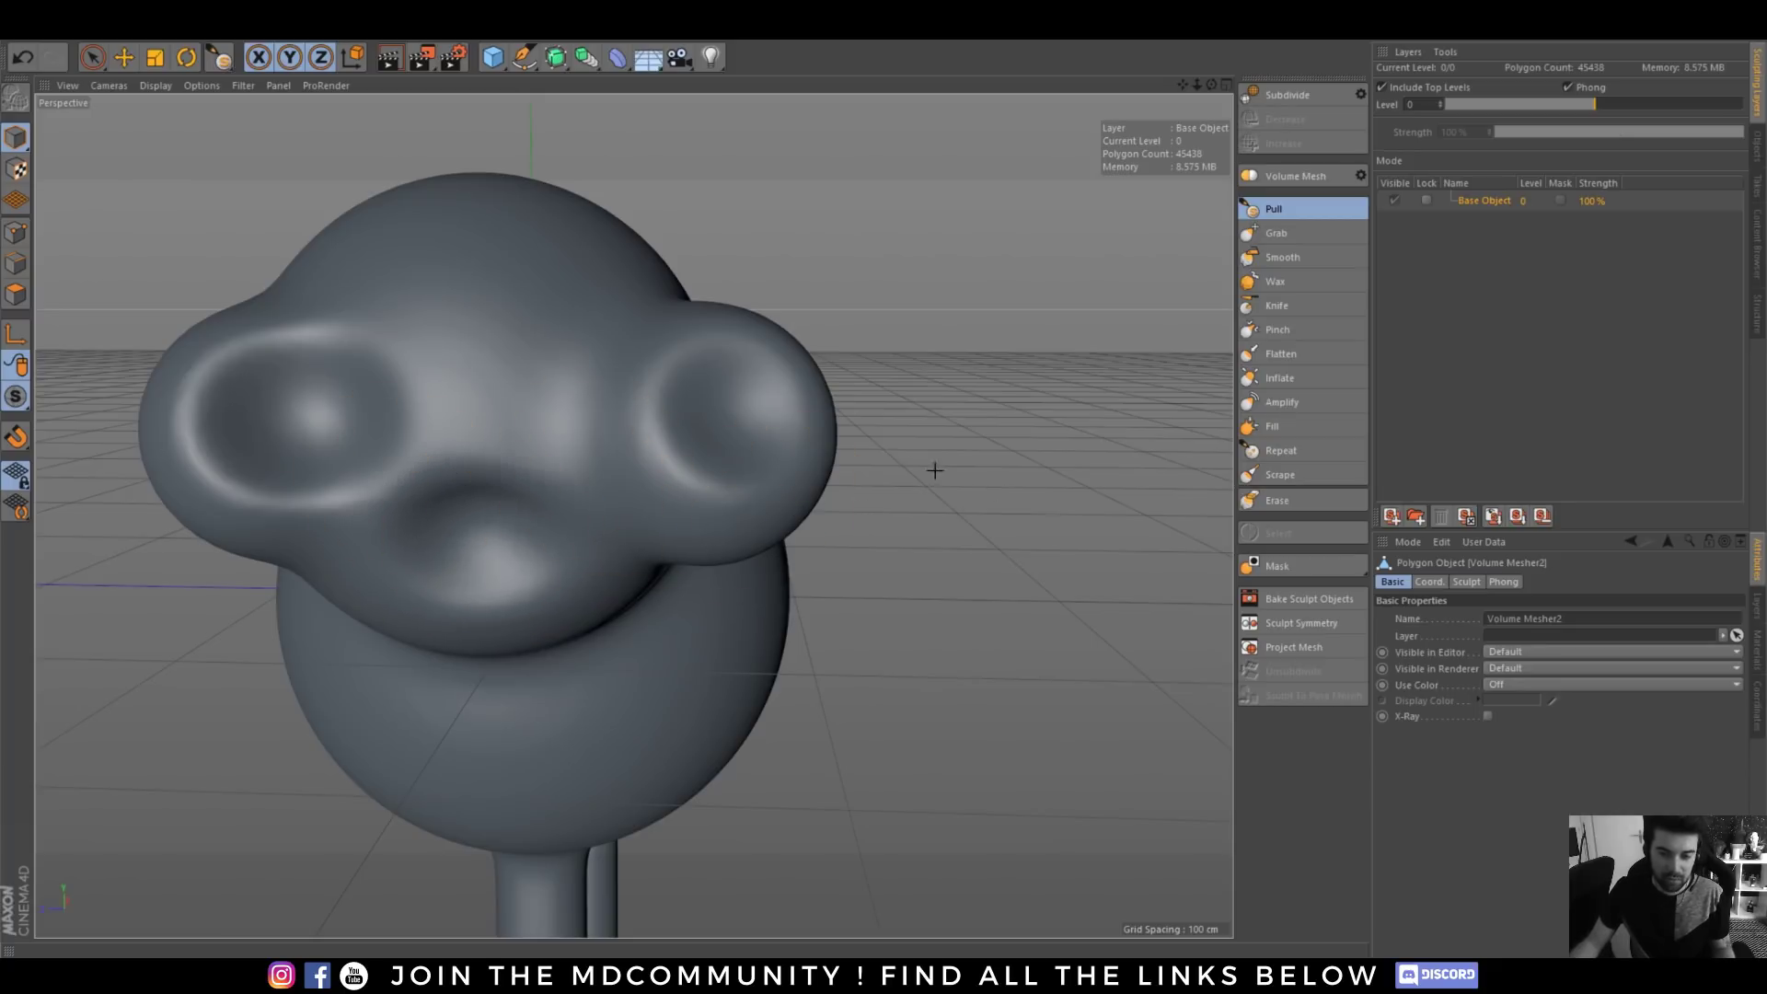
- Select the creature's Base Object sculpt layer
alt+right_drag(1032, 382, 925, 529)
alt+drag(856, 528, 704, 585)
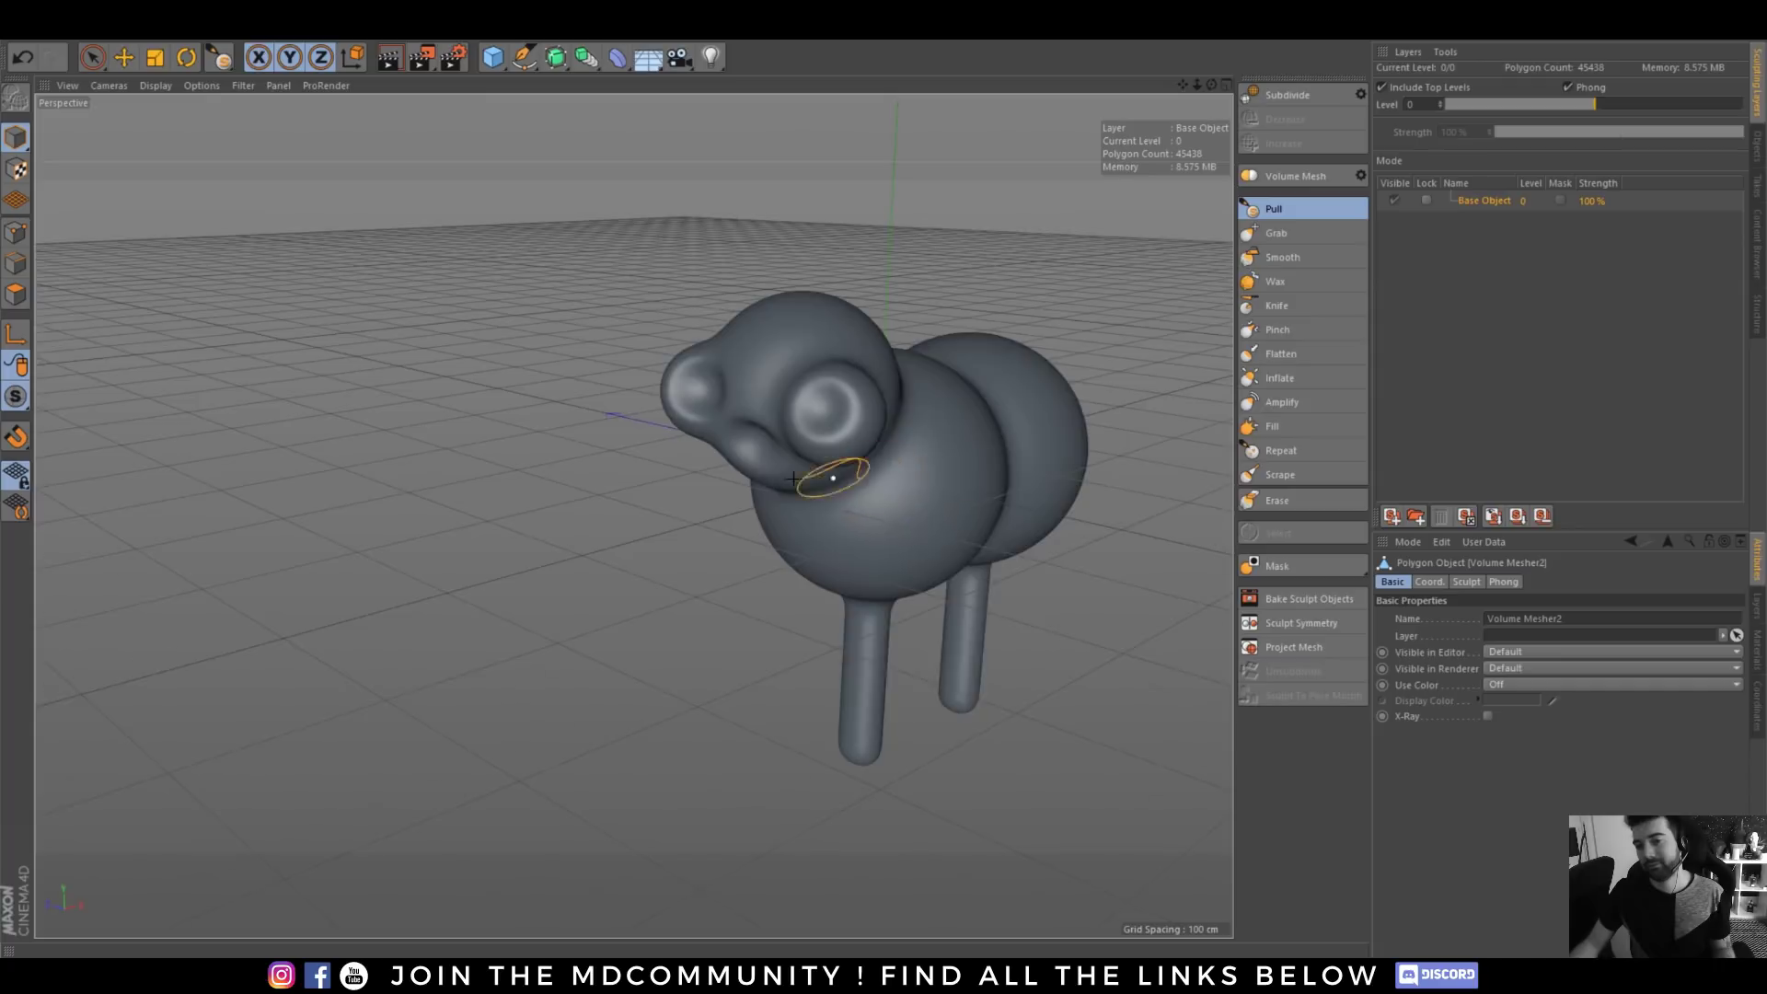
alt+middle_drag(828, 478, 704, 499)
click(1475, 202)
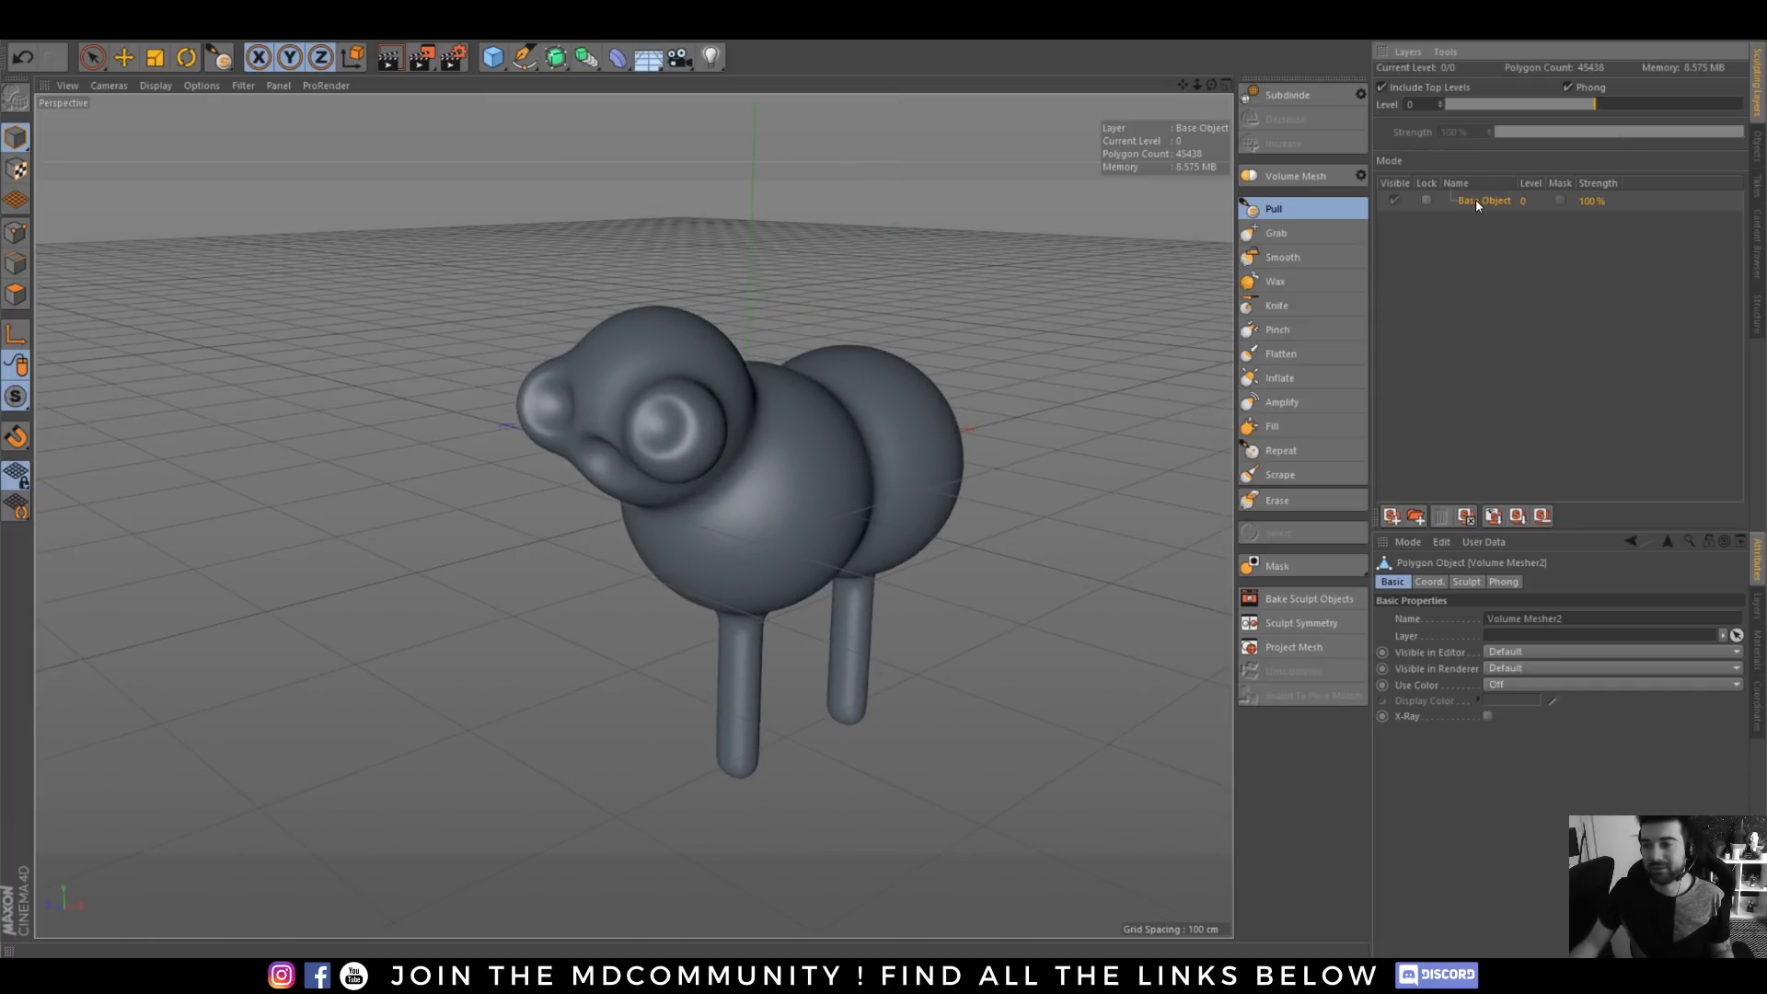
- Load the Standard layout and delete the Sculpt tag from the creature's Volume Mesher2 object
click(1645, 42)
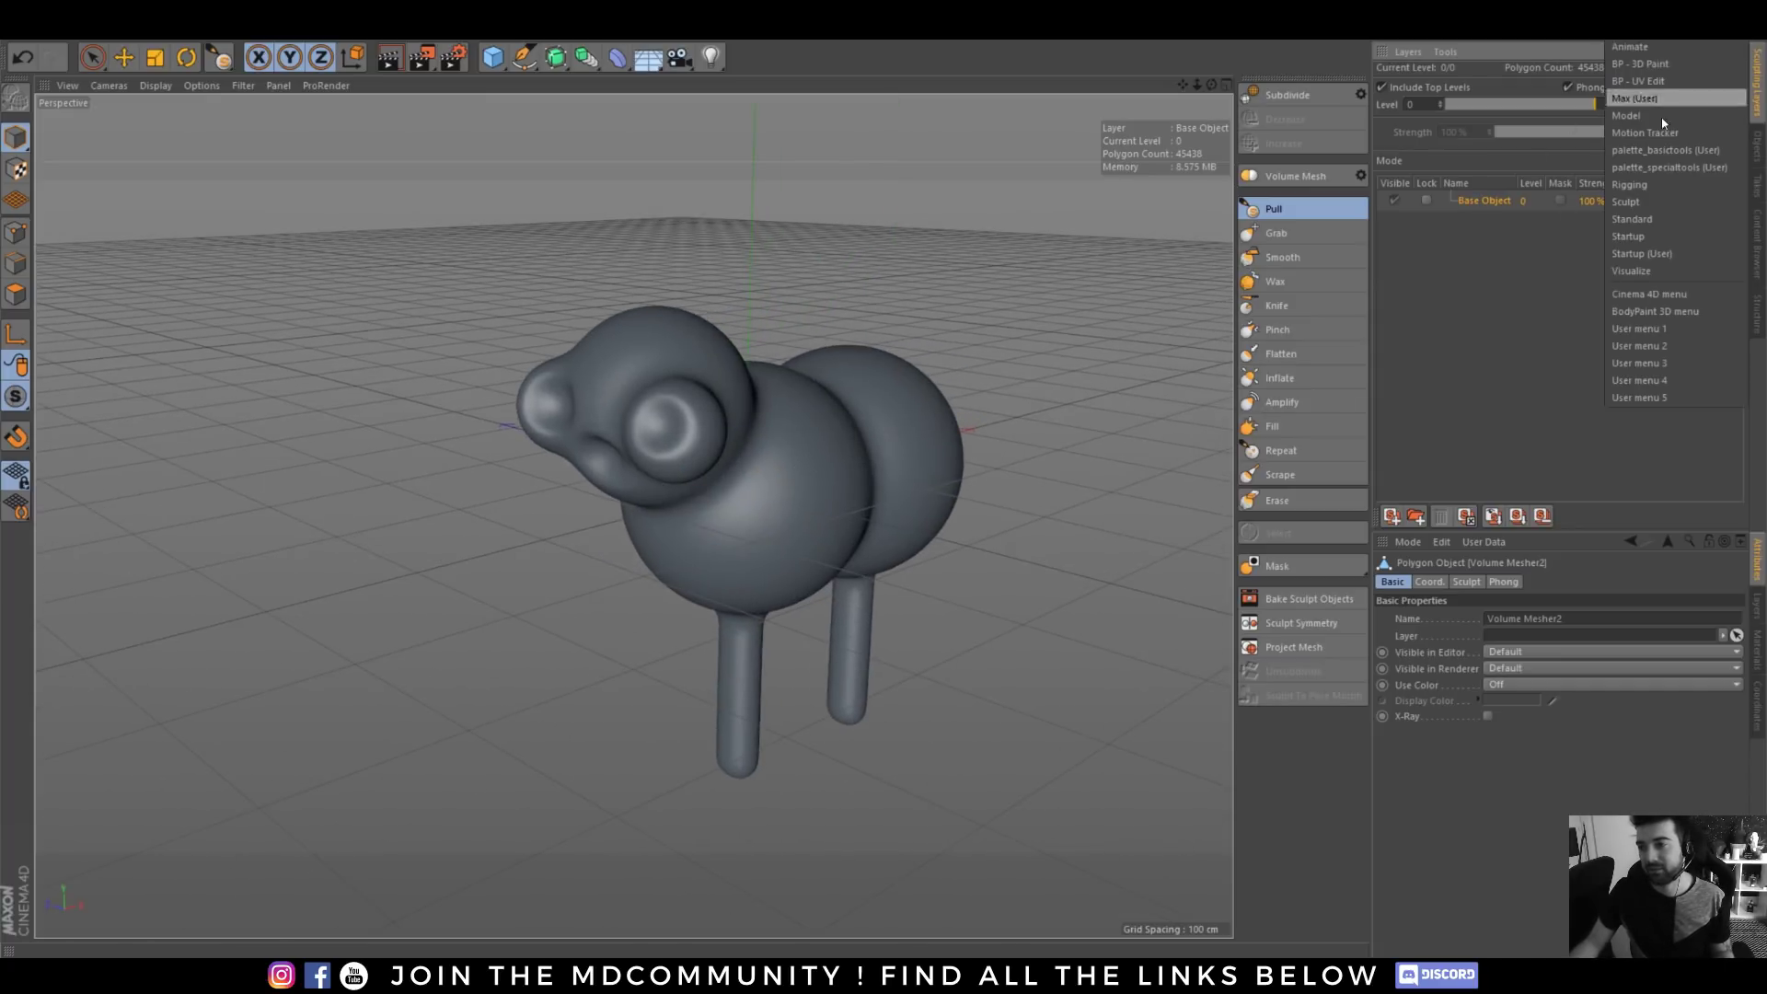
click(1645, 219)
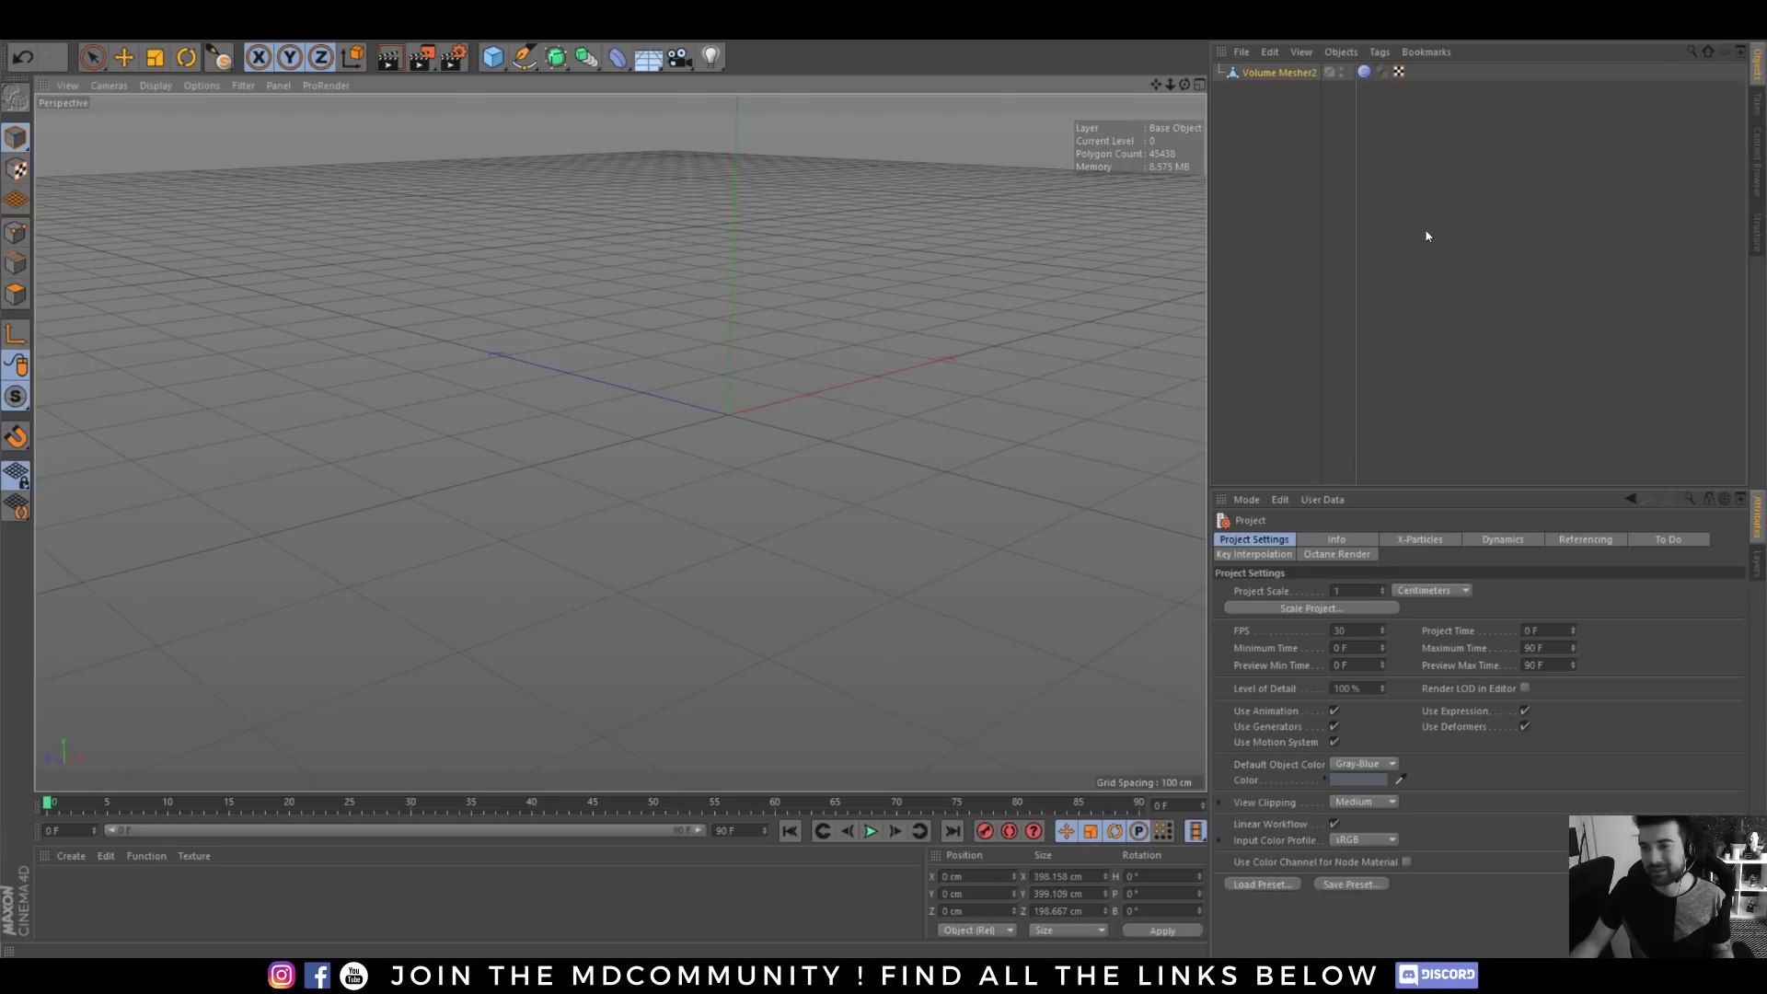
click(1361, 71)
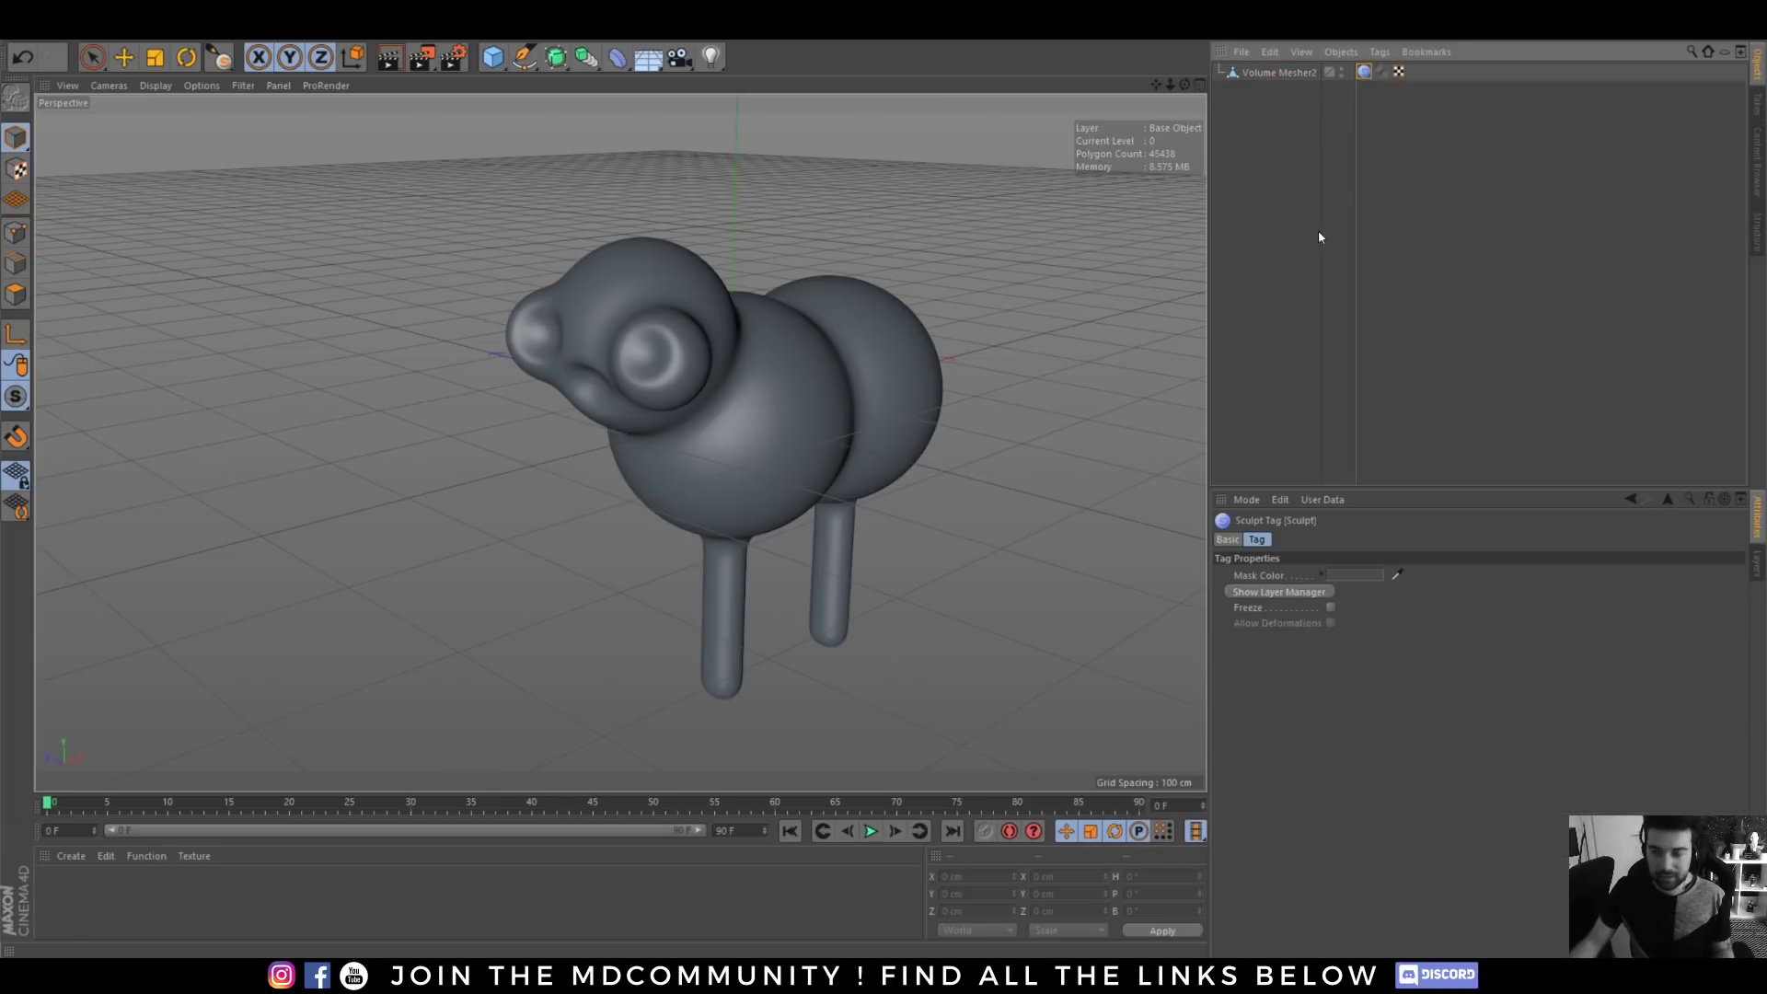
key(Delete)
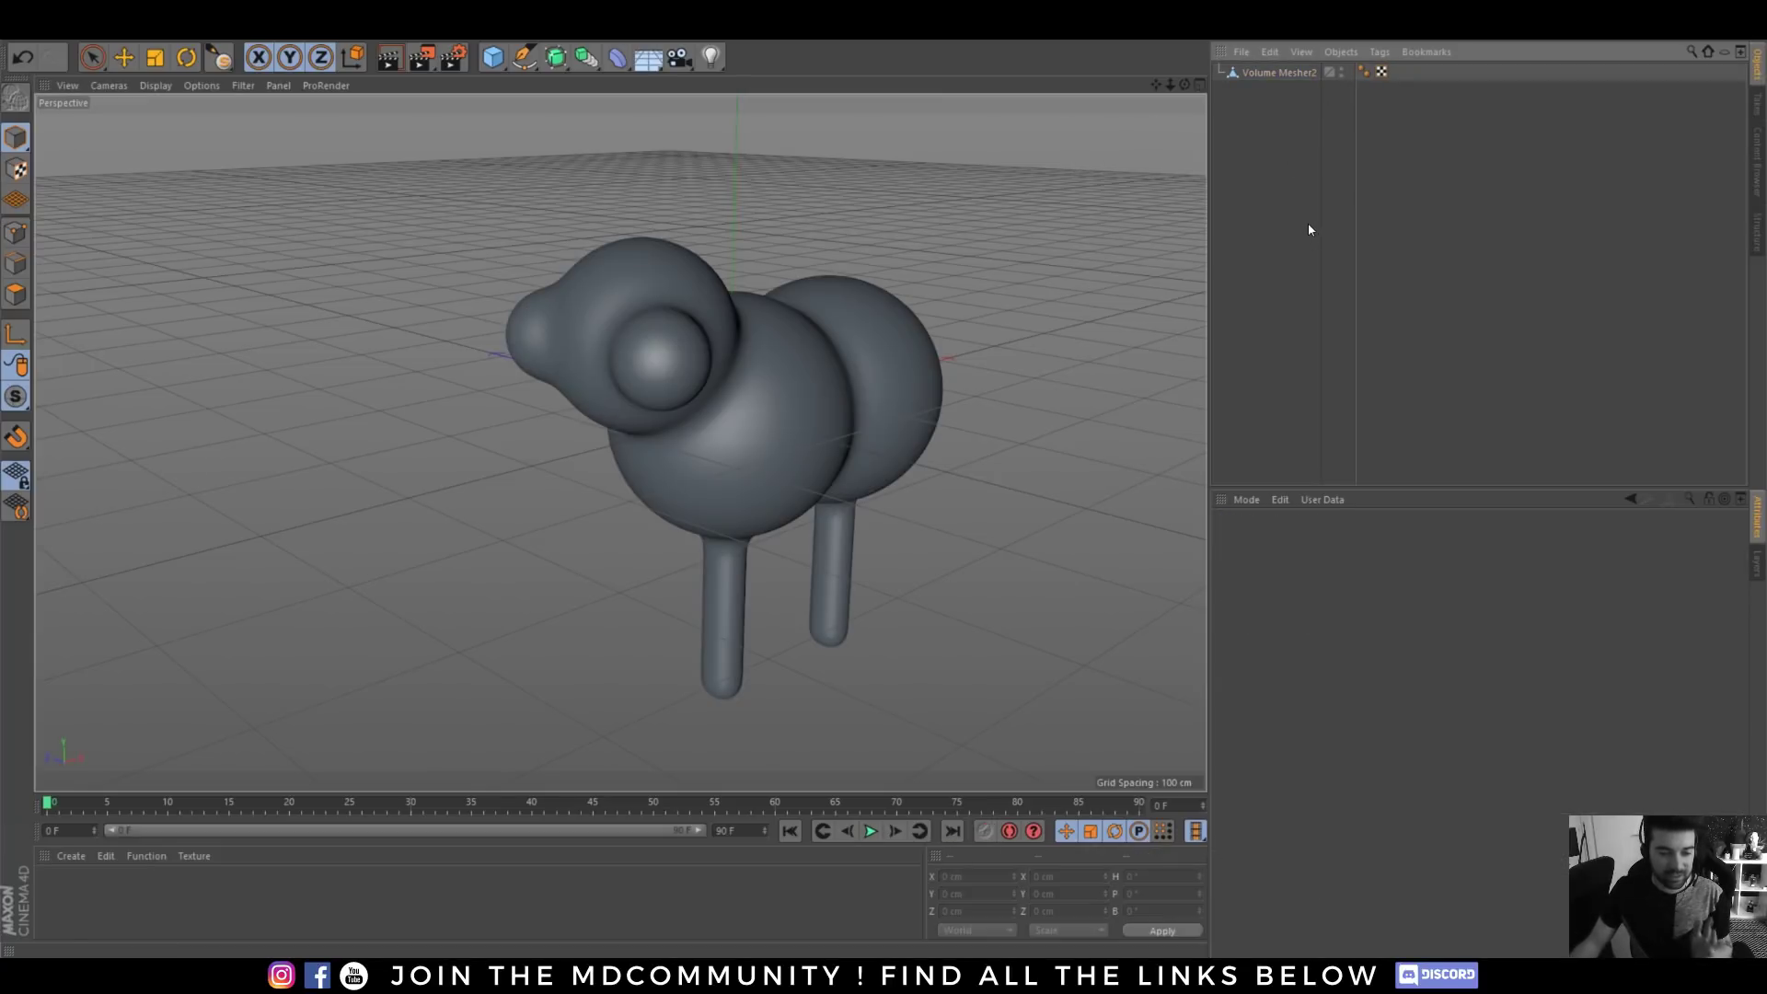
- Find the Export To ZBrush command and send the creature's Volume Mesher2 mesh to ZBrush
click(1268, 71)
alt+drag(799, 397, 713, 382)
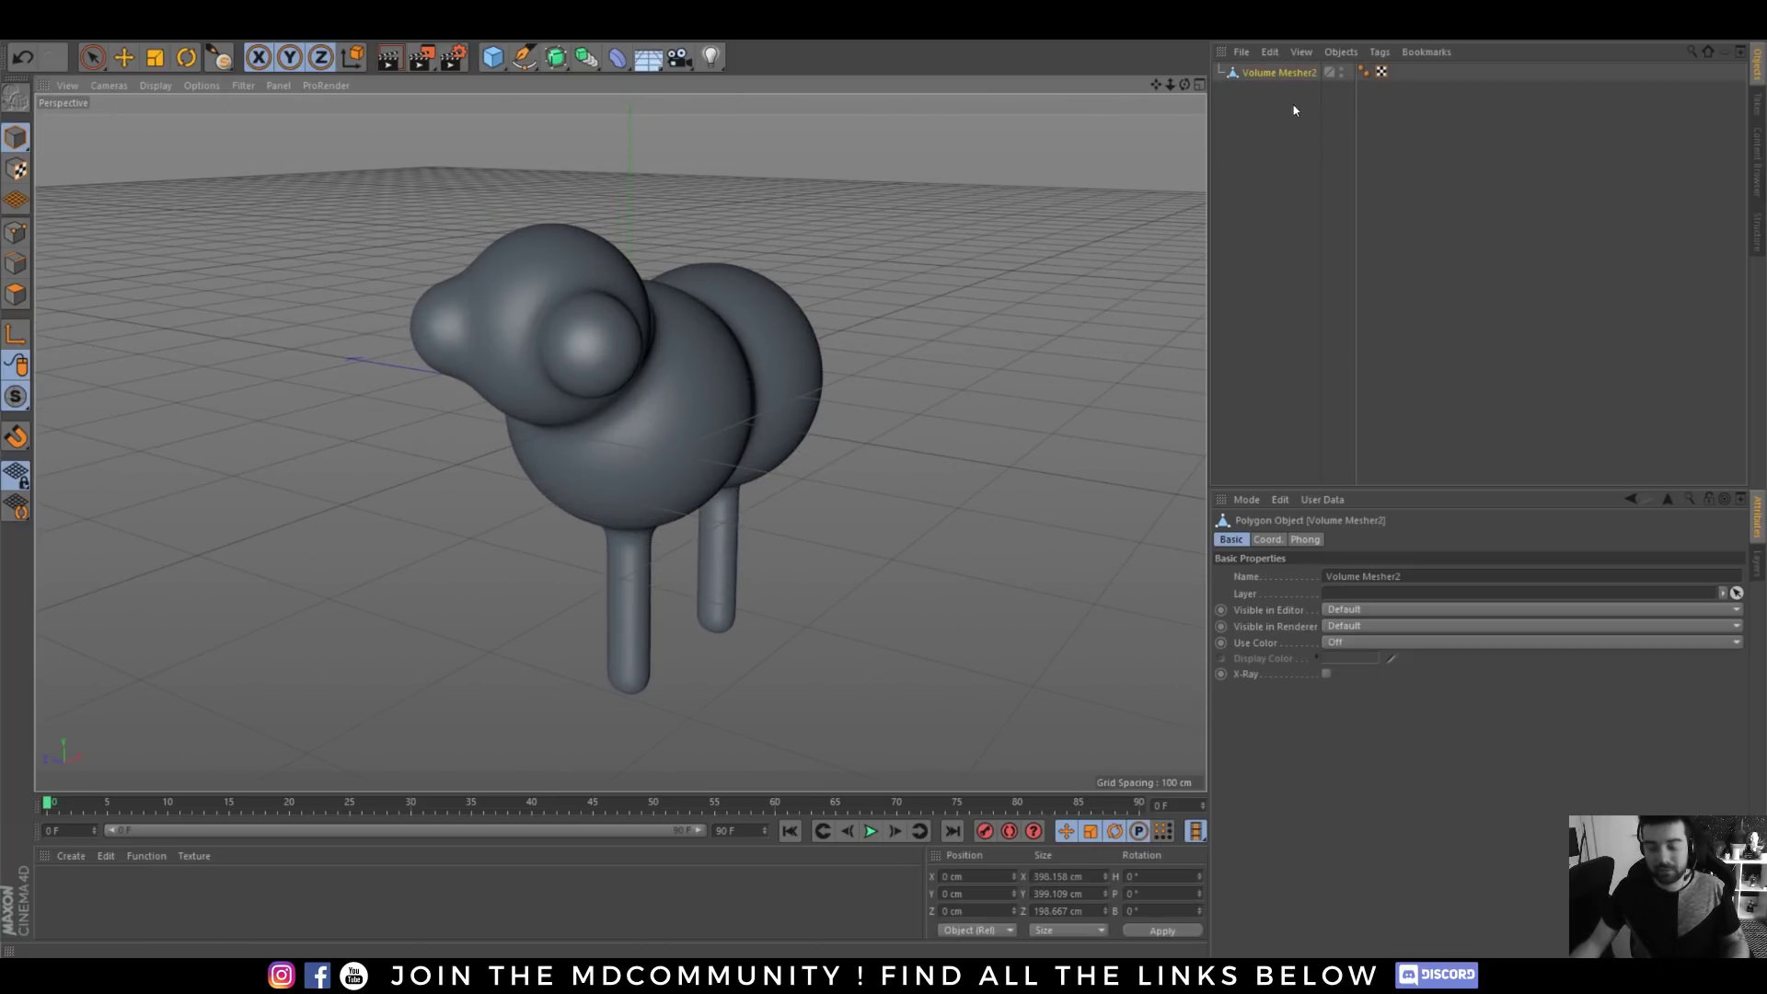
key(shift+c)
text(zbrush)
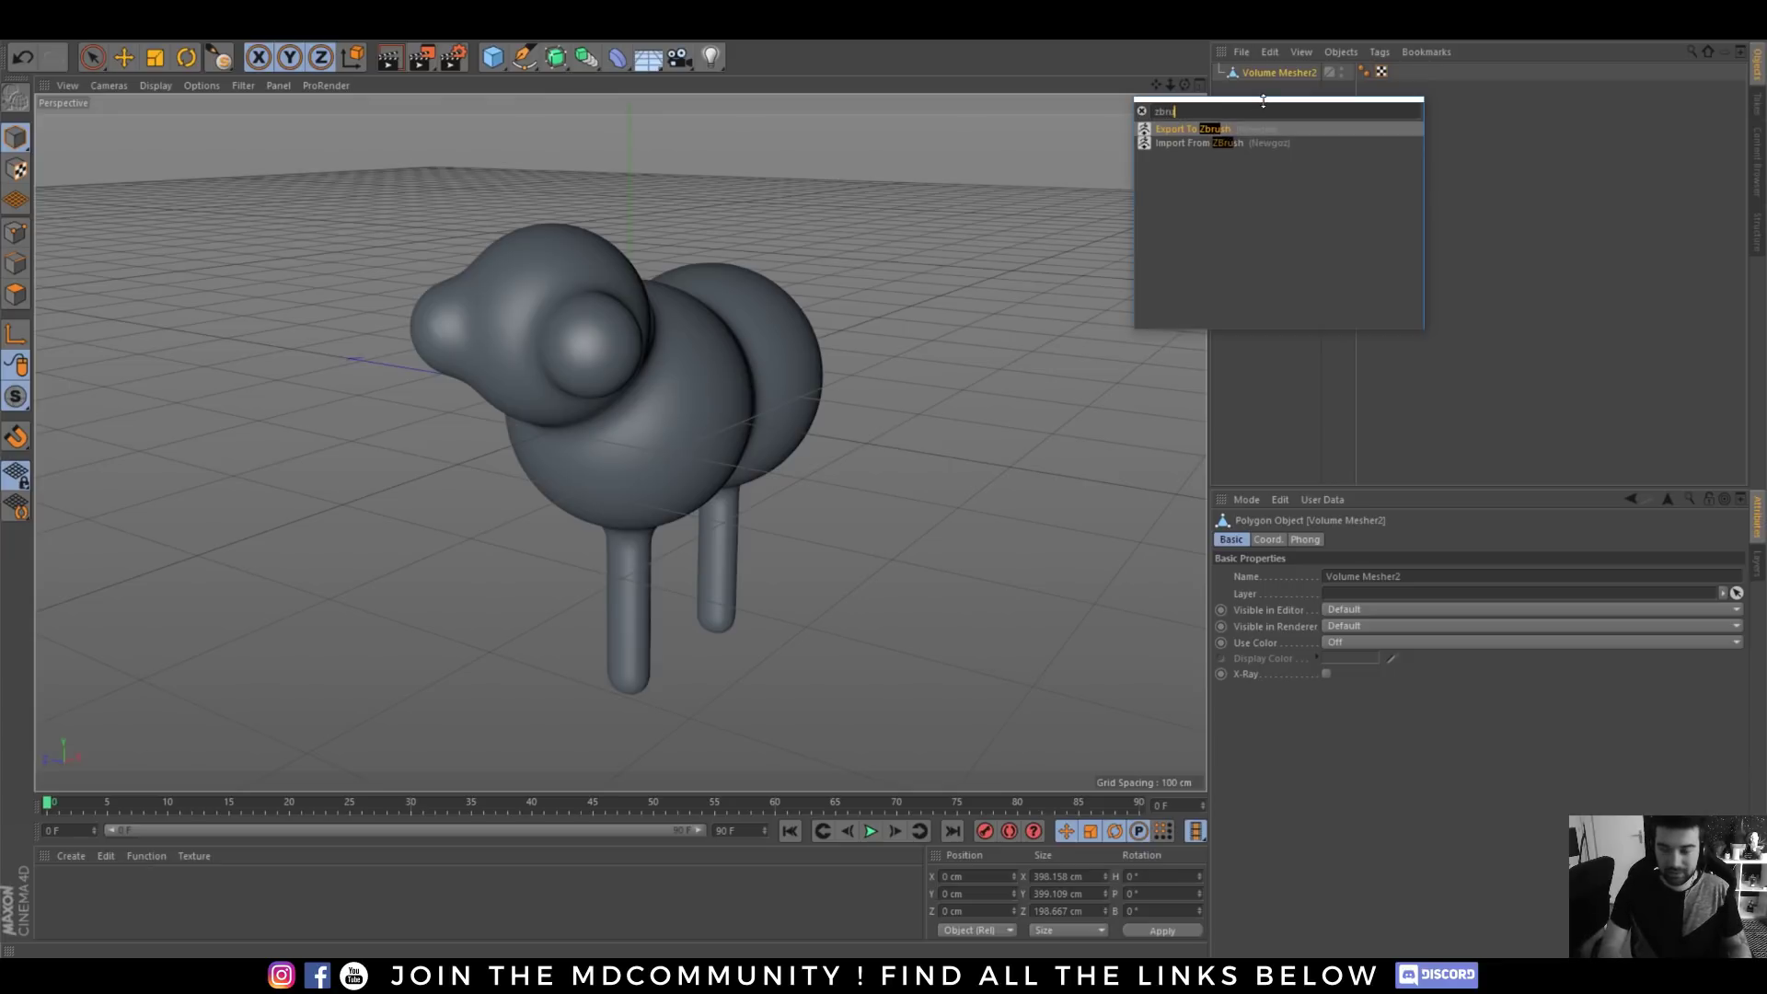
click(1209, 138)
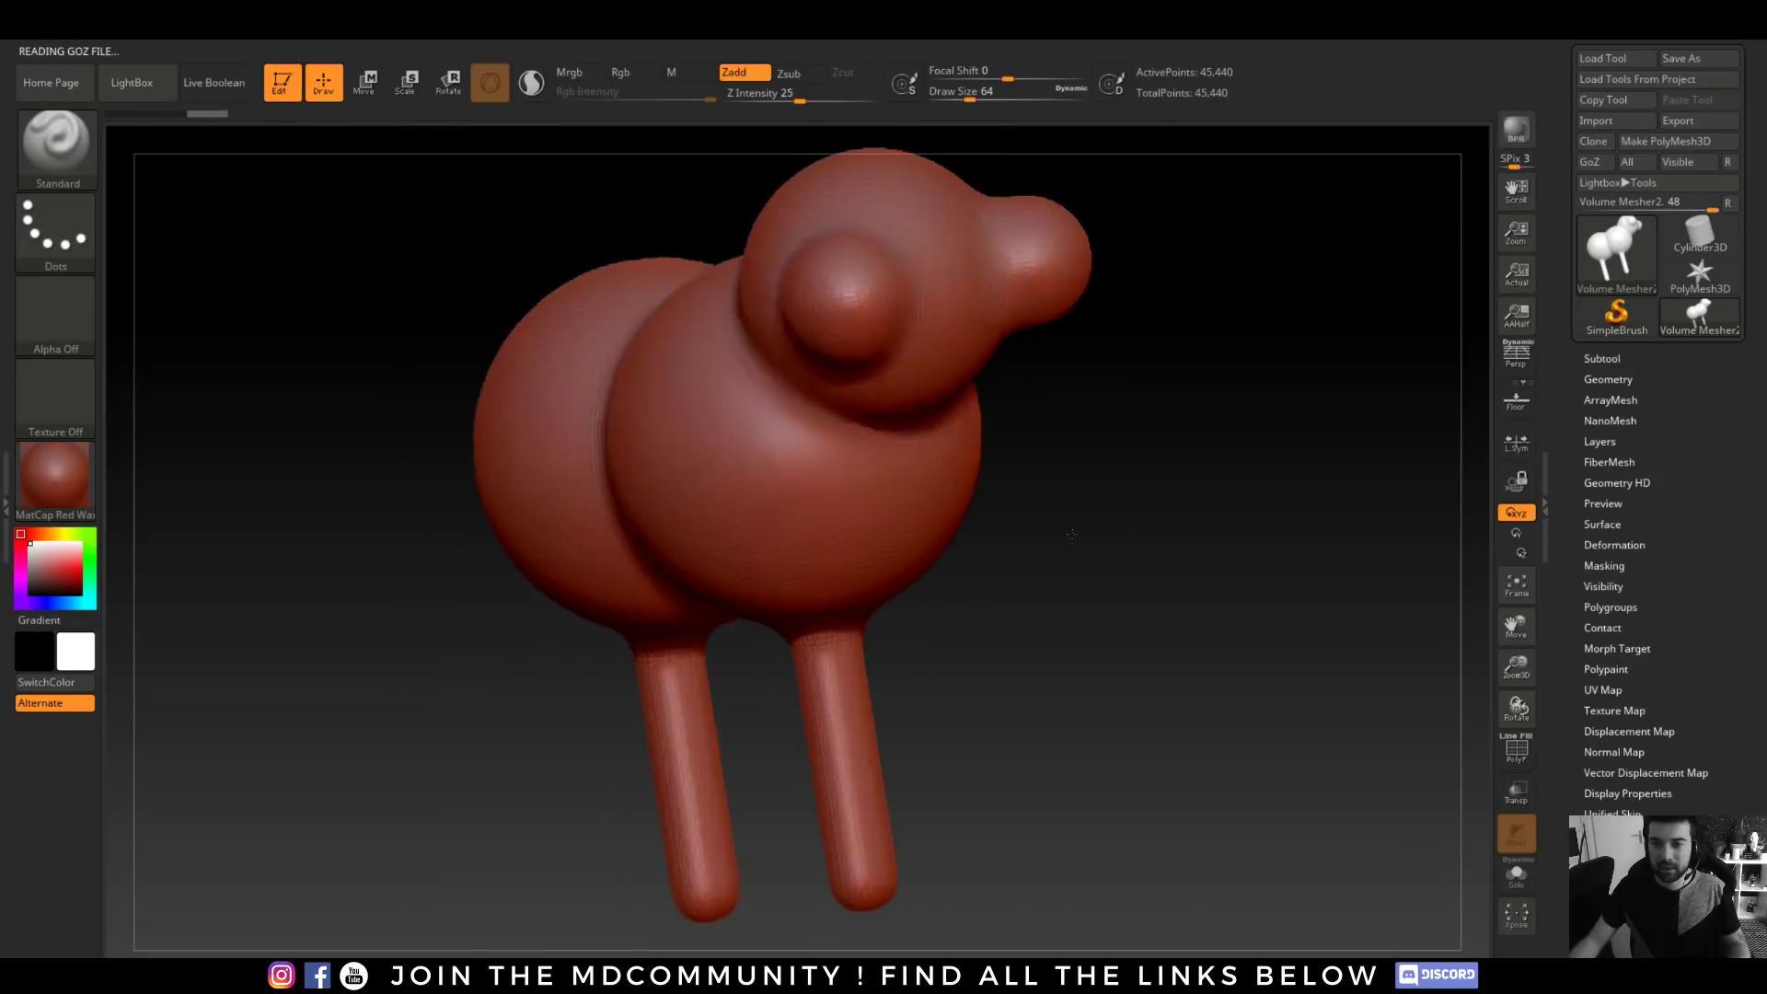
- Carve hollows into the creature's two eyes and sculpt strokes on its face and chest with the Standard brush
drag(1071, 533, 993, 552)
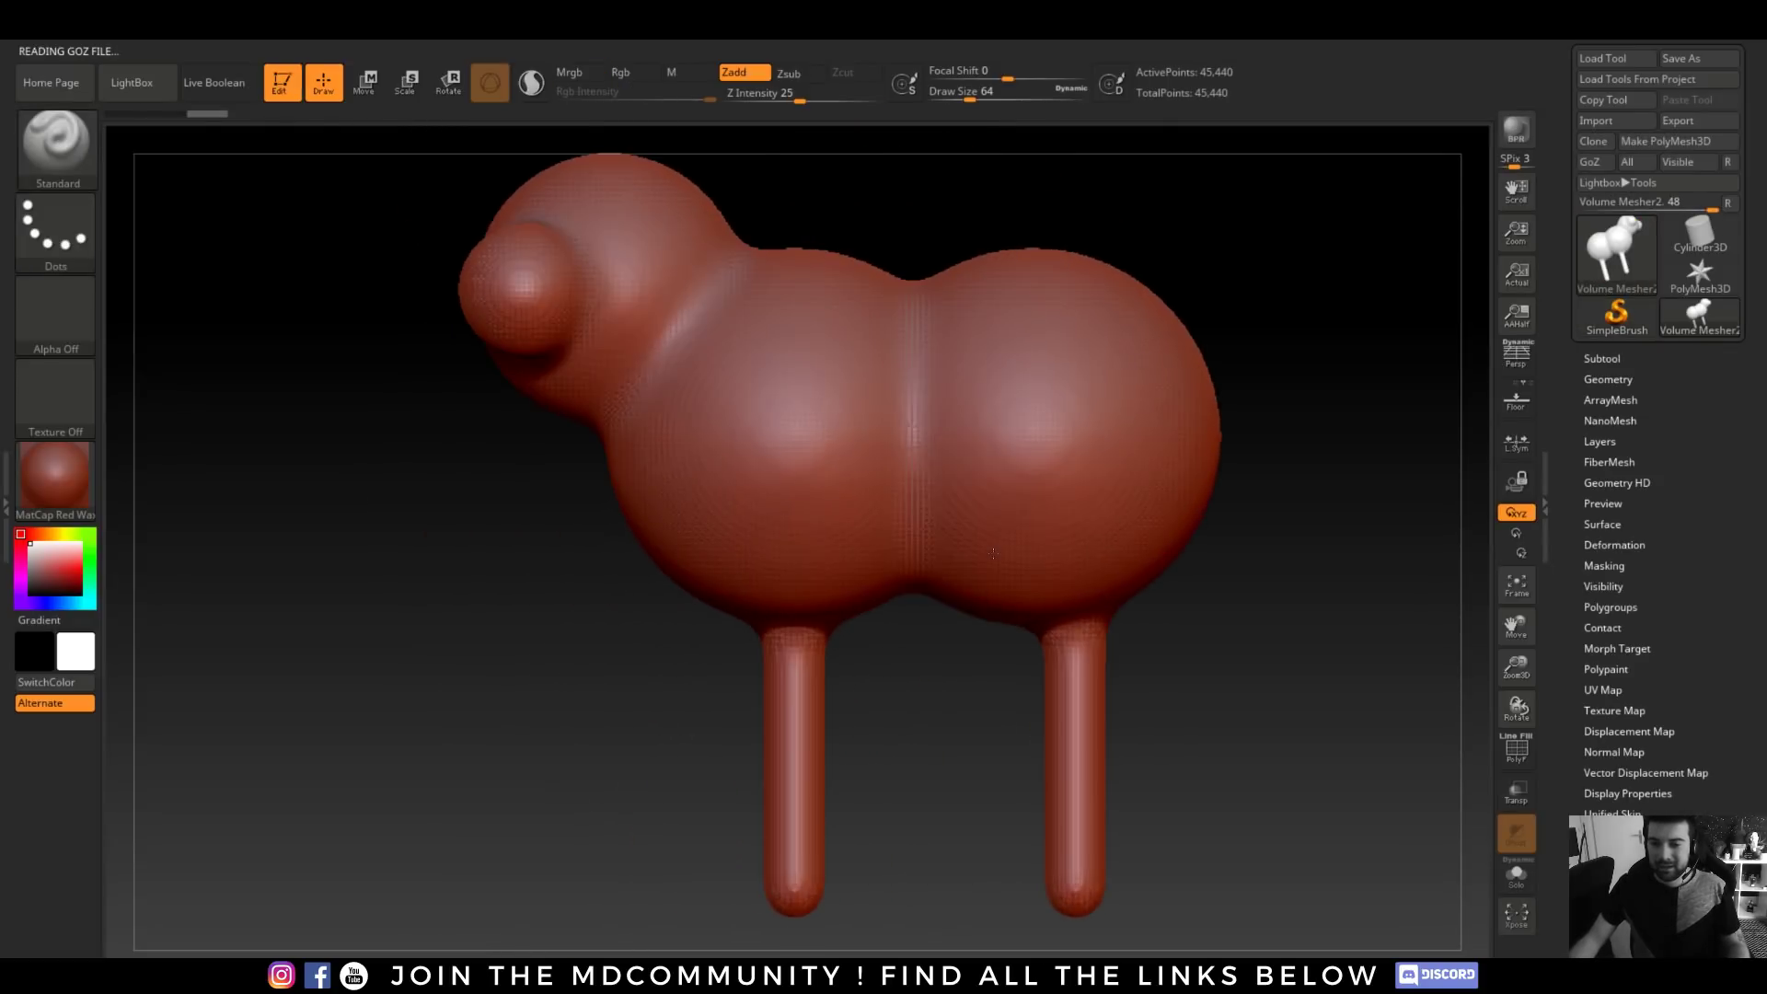
click(1514, 750)
click(1516, 750)
drag(1030, 657, 783, 648)
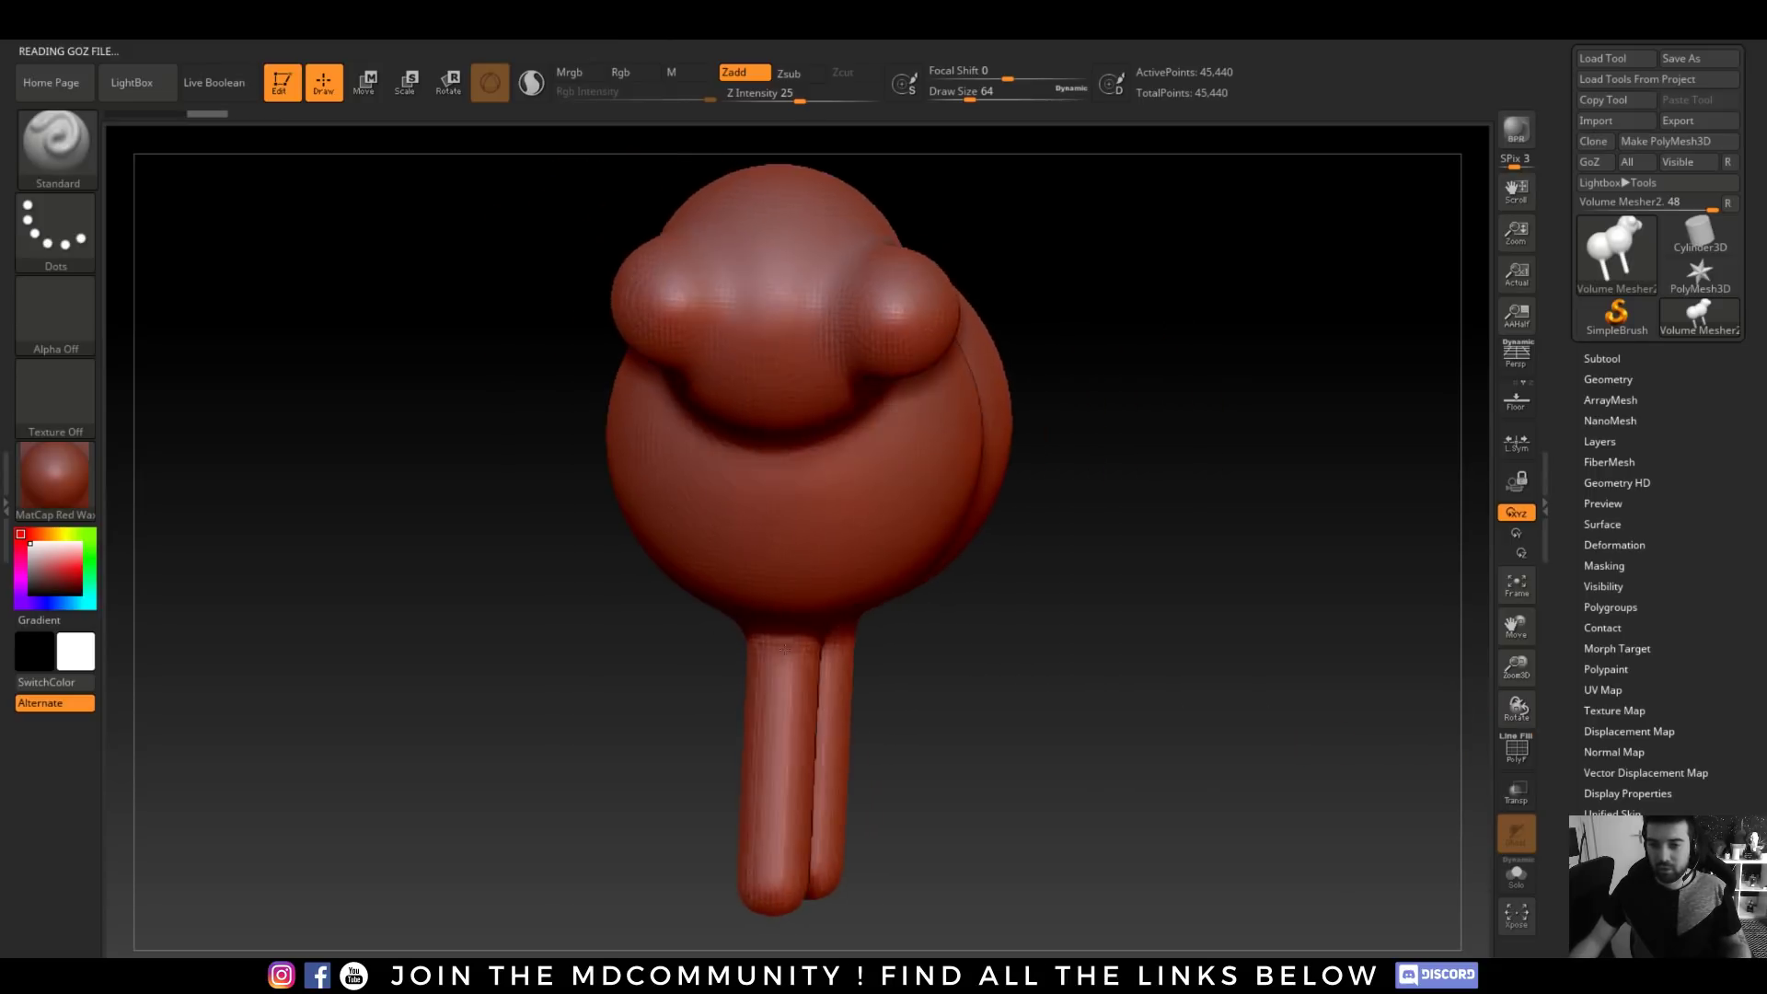
alt+drag(876, 328, 902, 301)
mouse_move(676, 299)
alt+mouse_down()
mouse_move(647, 304)
mouse_move(684, 308)
alt+mouse_up()
mouse_move(766, 250)
mouse_down()
mouse_move(727, 457)
mouse_move(906, 368)
mouse_up()
alt+drag(1247, 581, 1203, 567)
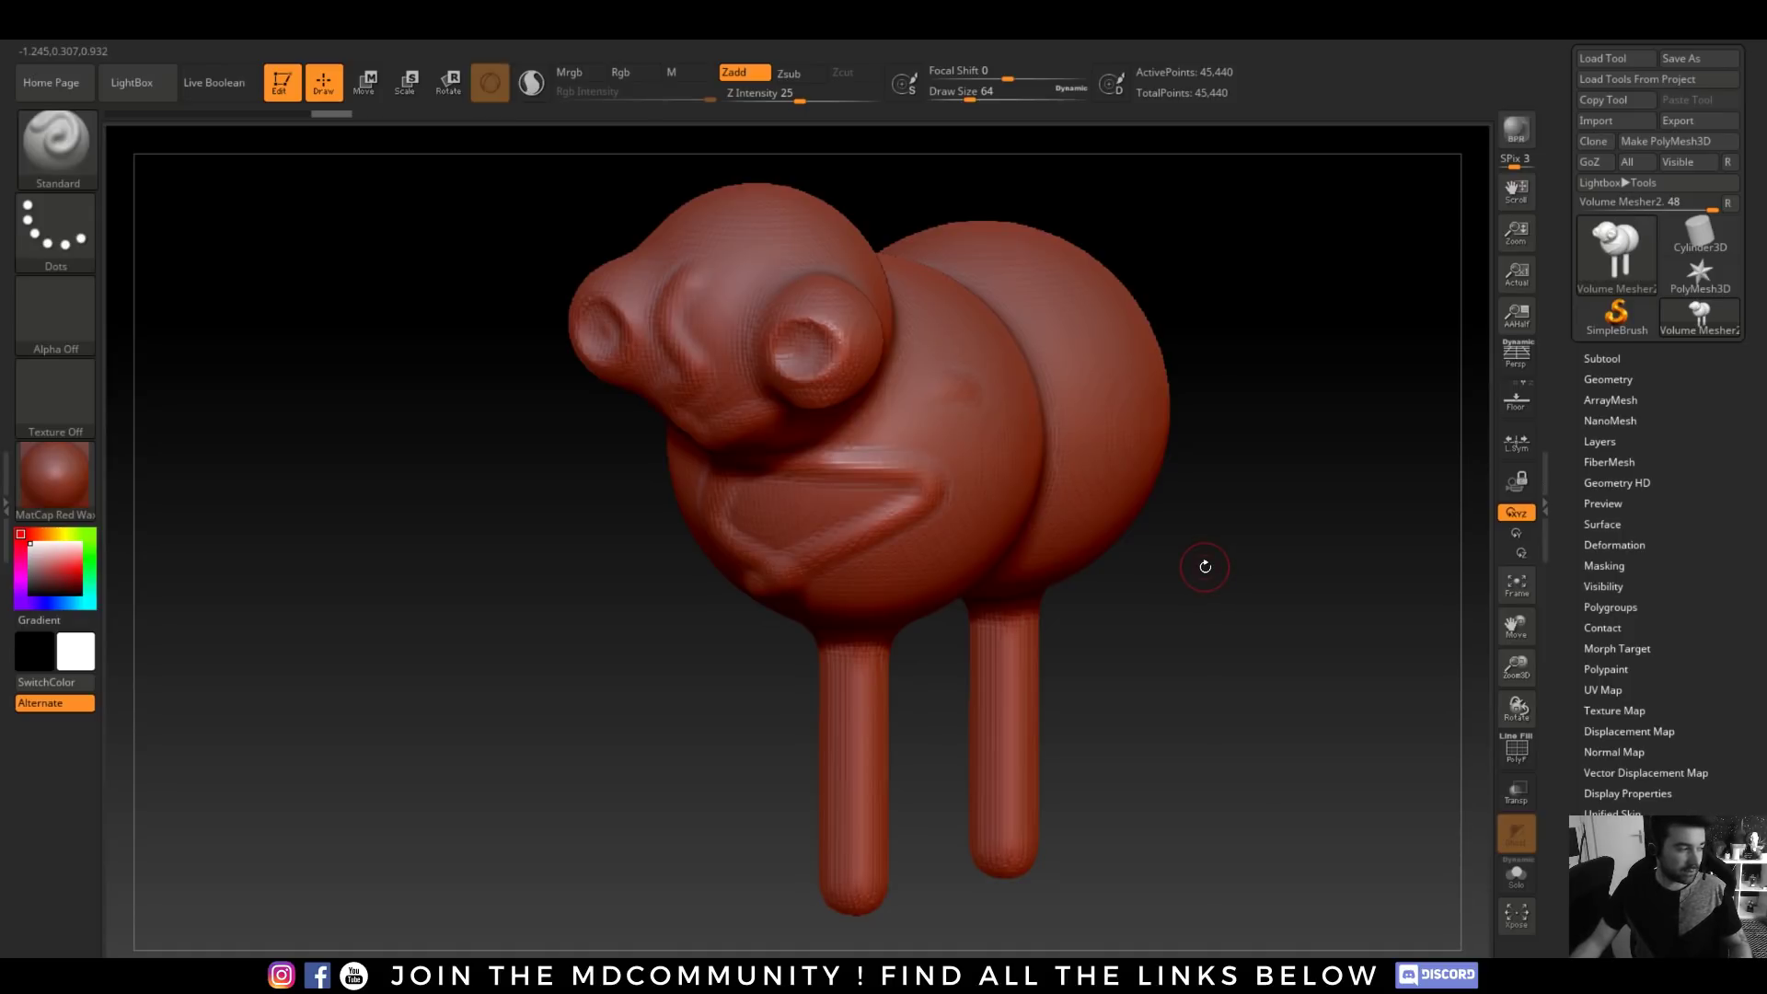
- Undo all the sculpted strokes on the creature's eyes, face and chest
key(ctrl+z)
key(ctrl+z)
key(ctrl+z)
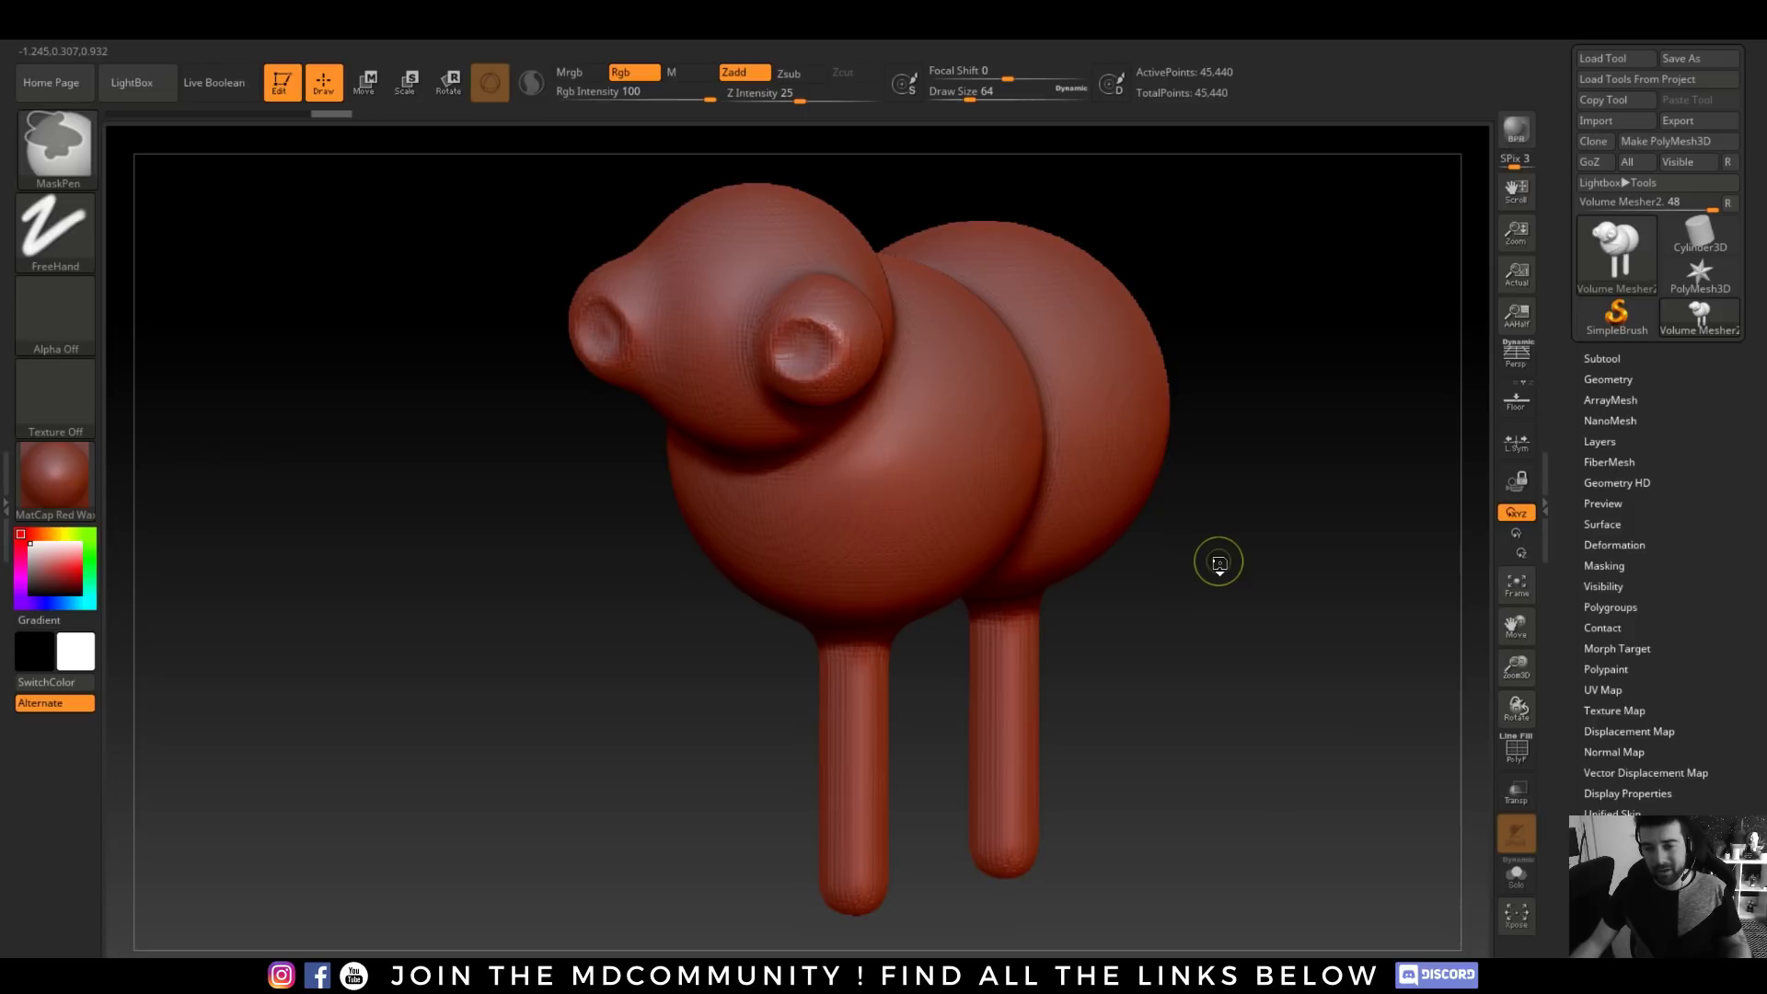
key(ctrl+z)
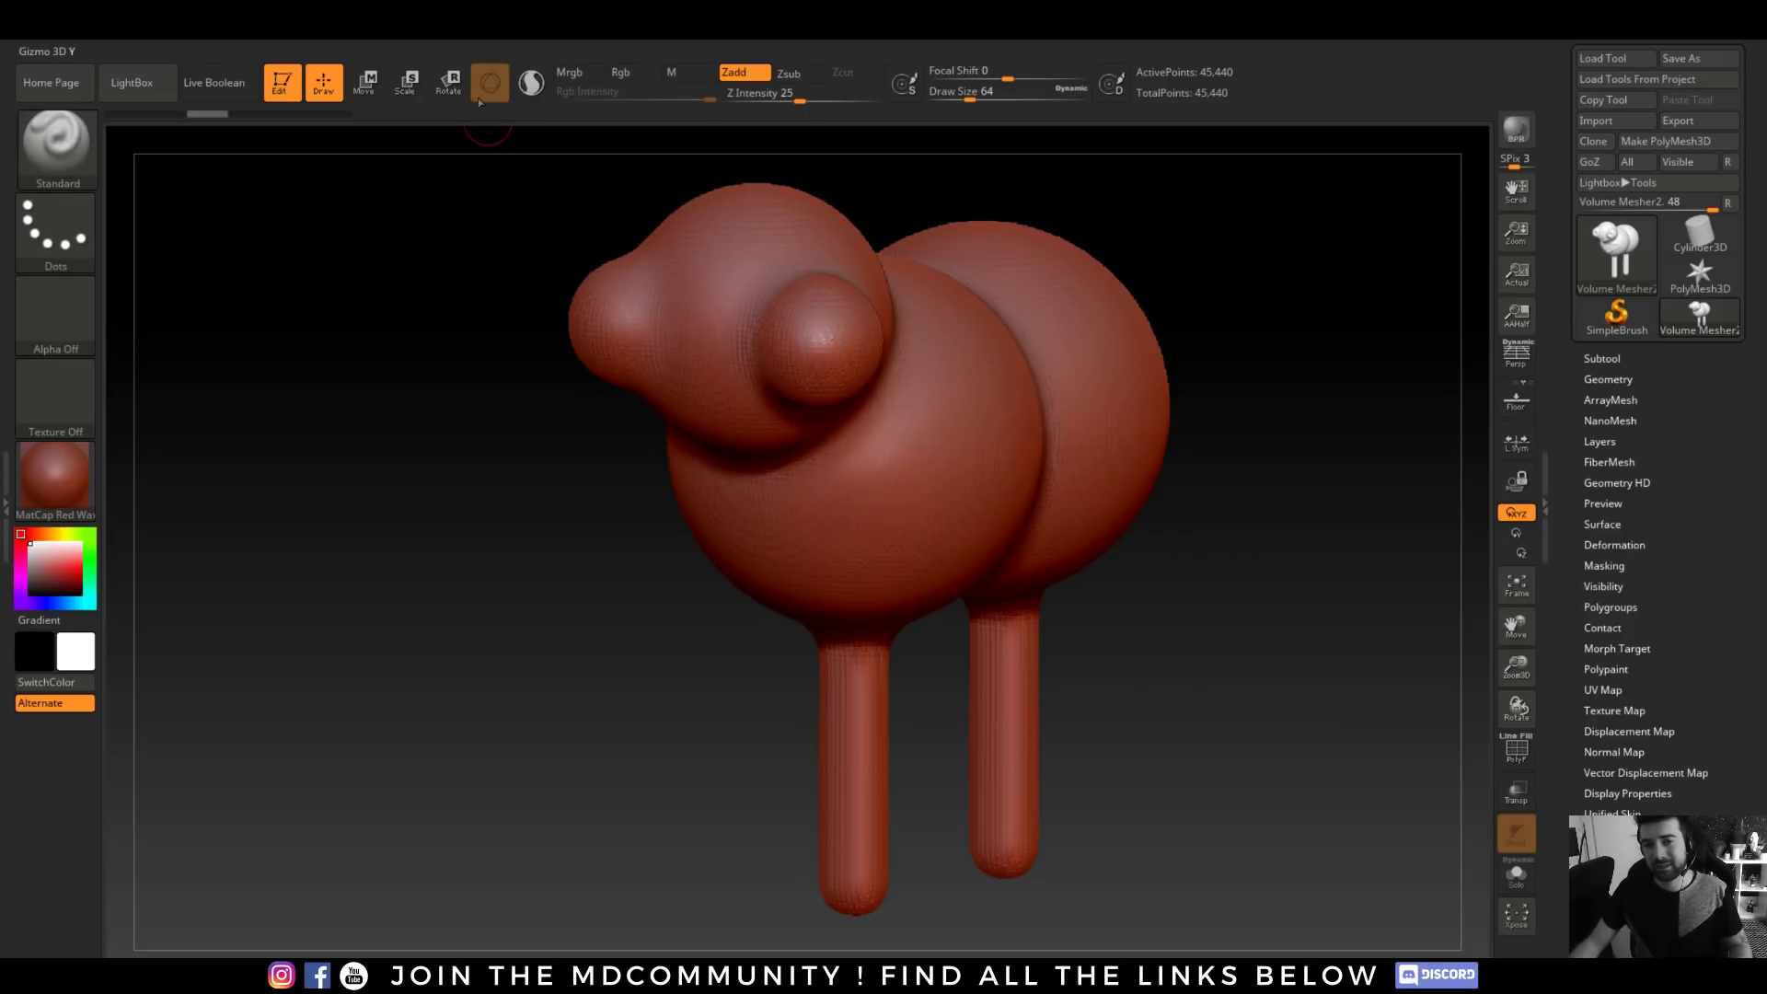
- Turn on Sculptris Pro, sculpt a curved stroke on the creature's chest with the Standard brush and show the mesh wireframe
click(532, 85)
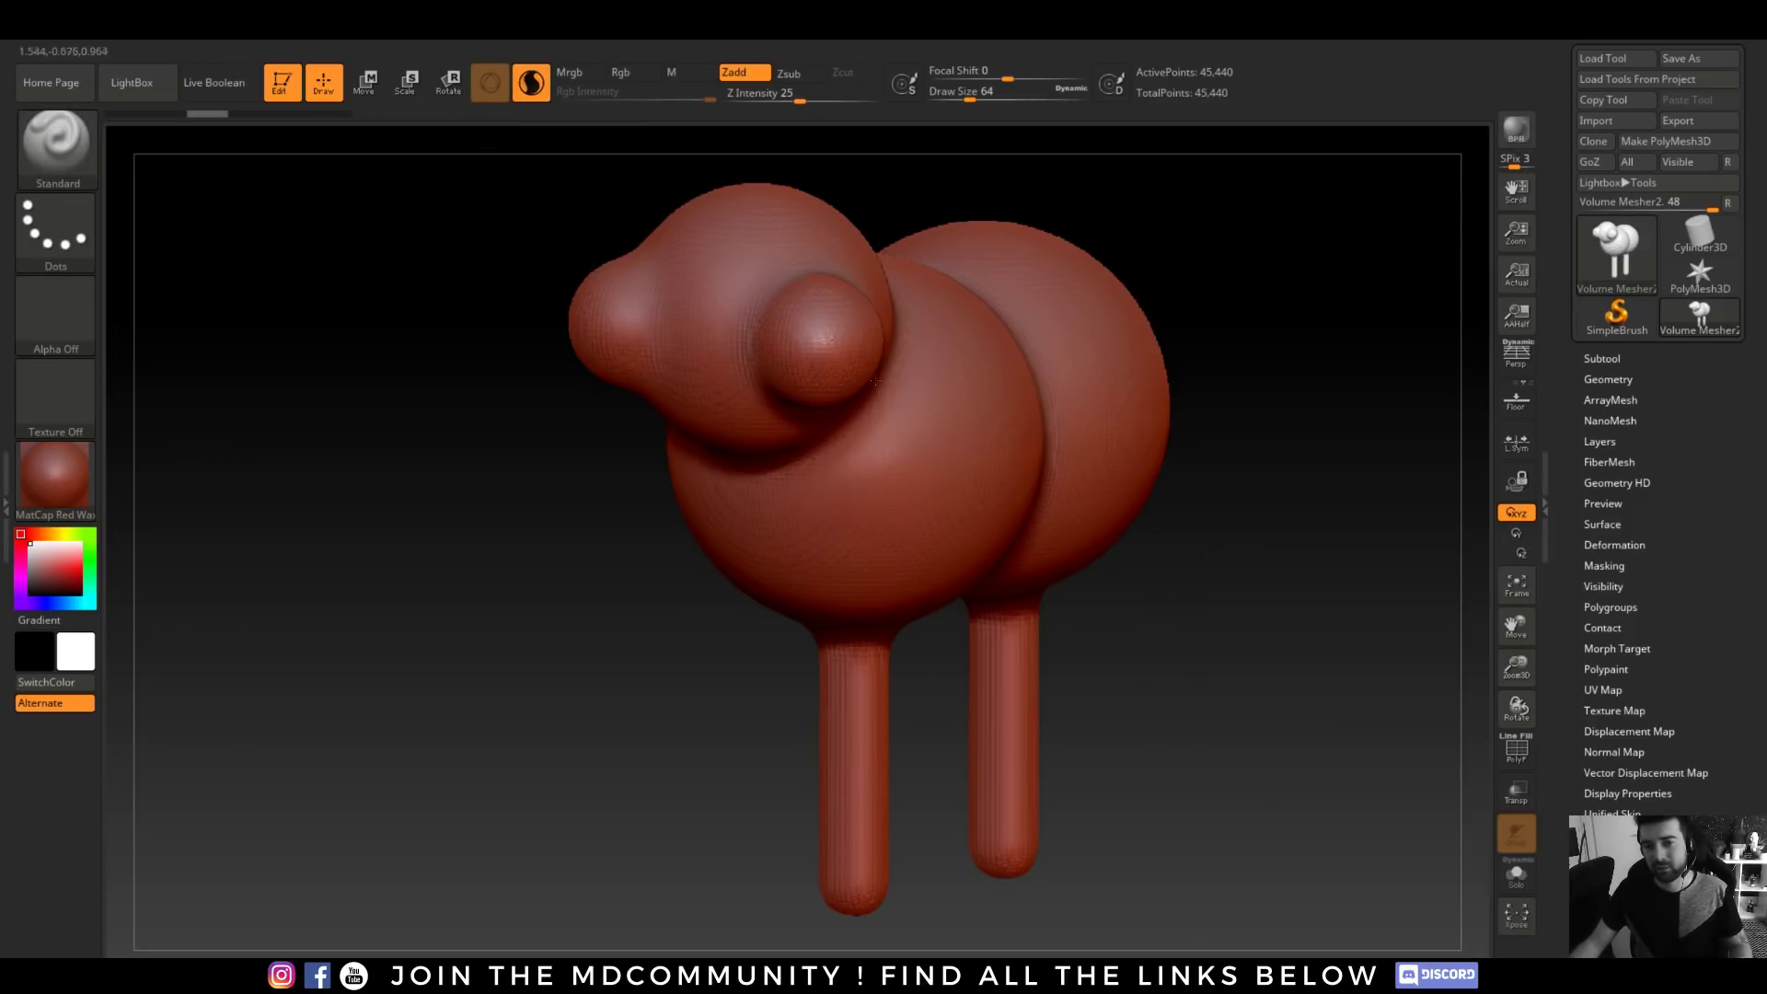
drag(952, 428, 875, 538)
alt+drag(1258, 622, 1313, 697)
click(1515, 749)
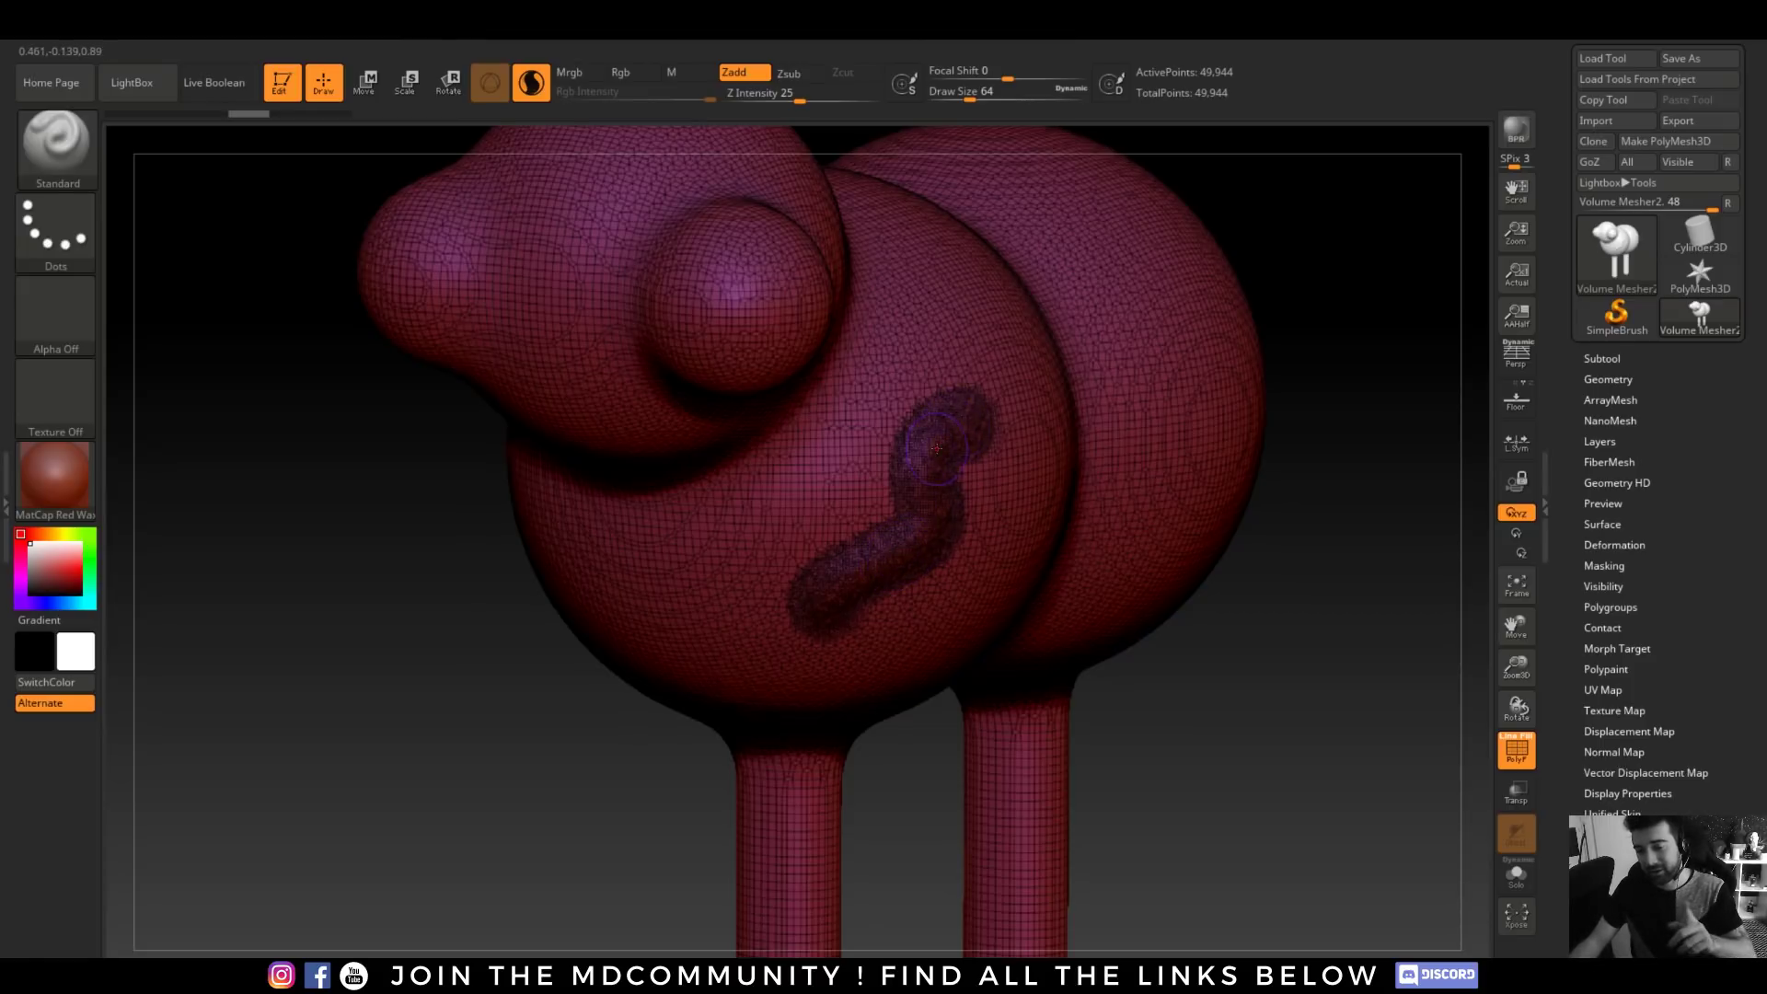
- Sculpt freehand Standard brush strokes across the chest, on the sphere at the side of the head and on the snout tip
mouse_move(906, 497)
mouse_down()
mouse_move(812, 484)
mouse_move(654, 598)
mouse_up()
mouse_move(897, 460)
mouse_down()
mouse_move(875, 396)
mouse_move(959, 268)
mouse_up()
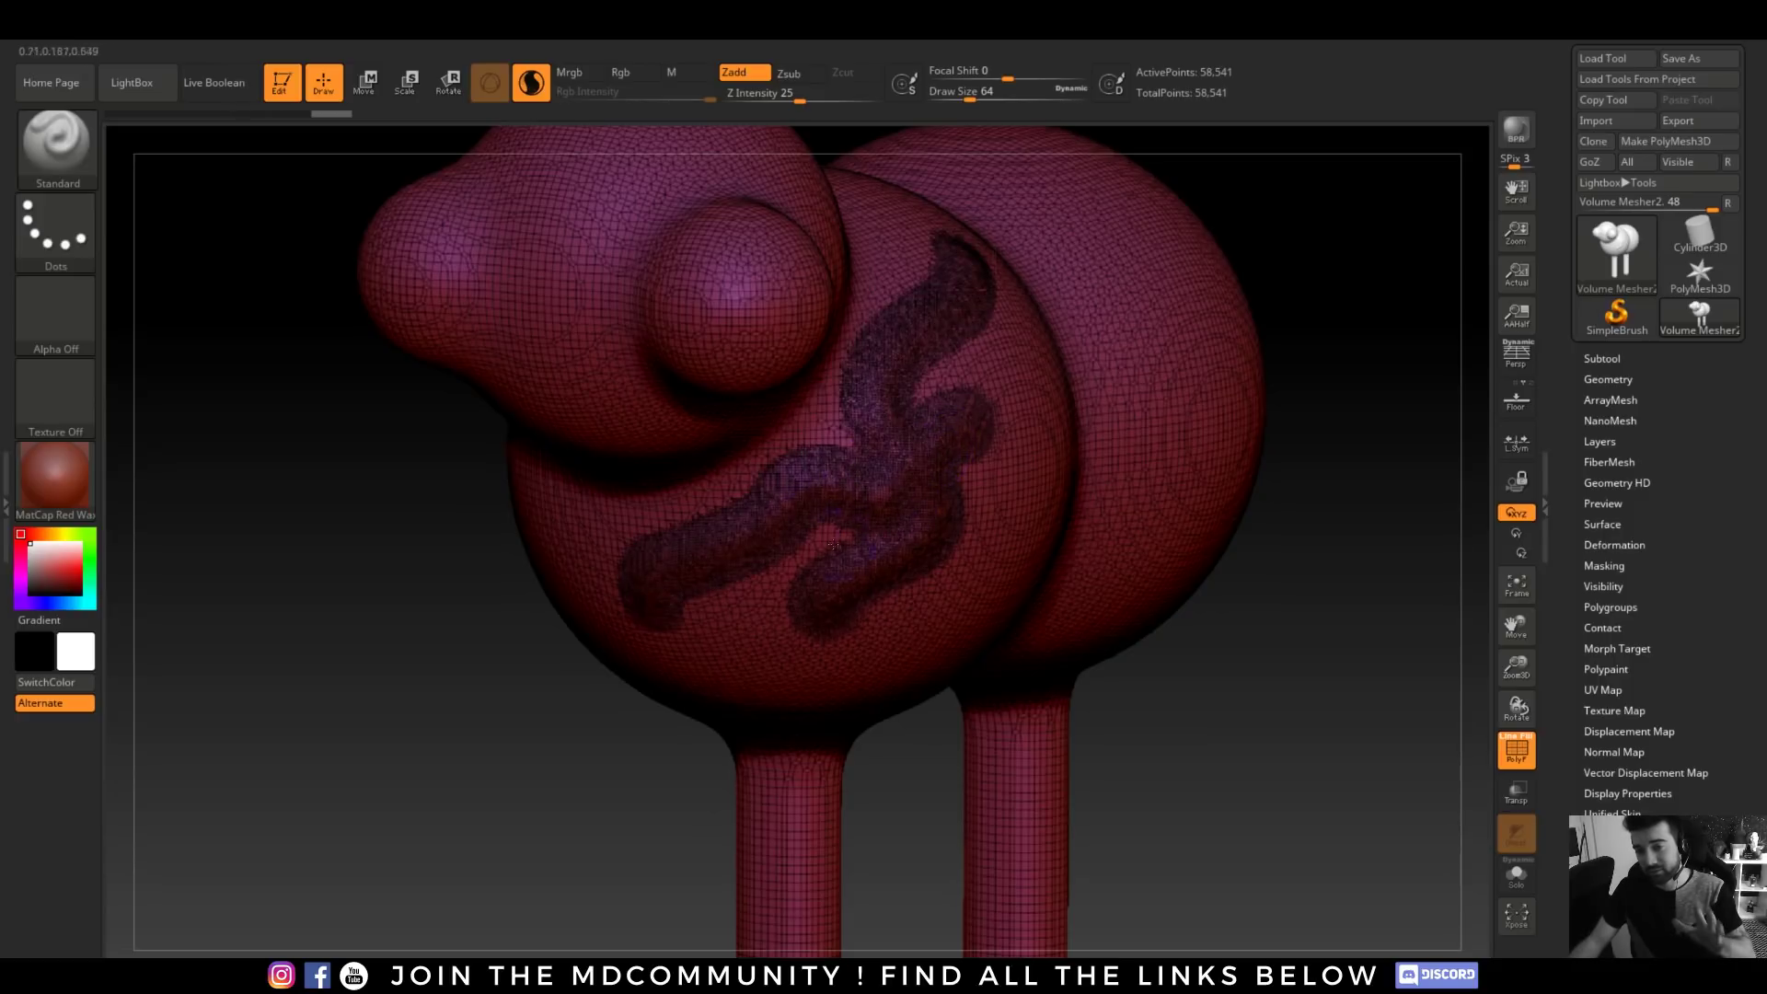
mouse_move(743, 258)
mouse_down()
mouse_move(711, 351)
mouse_move(706, 320)
mouse_move(739, 297)
mouse_up()
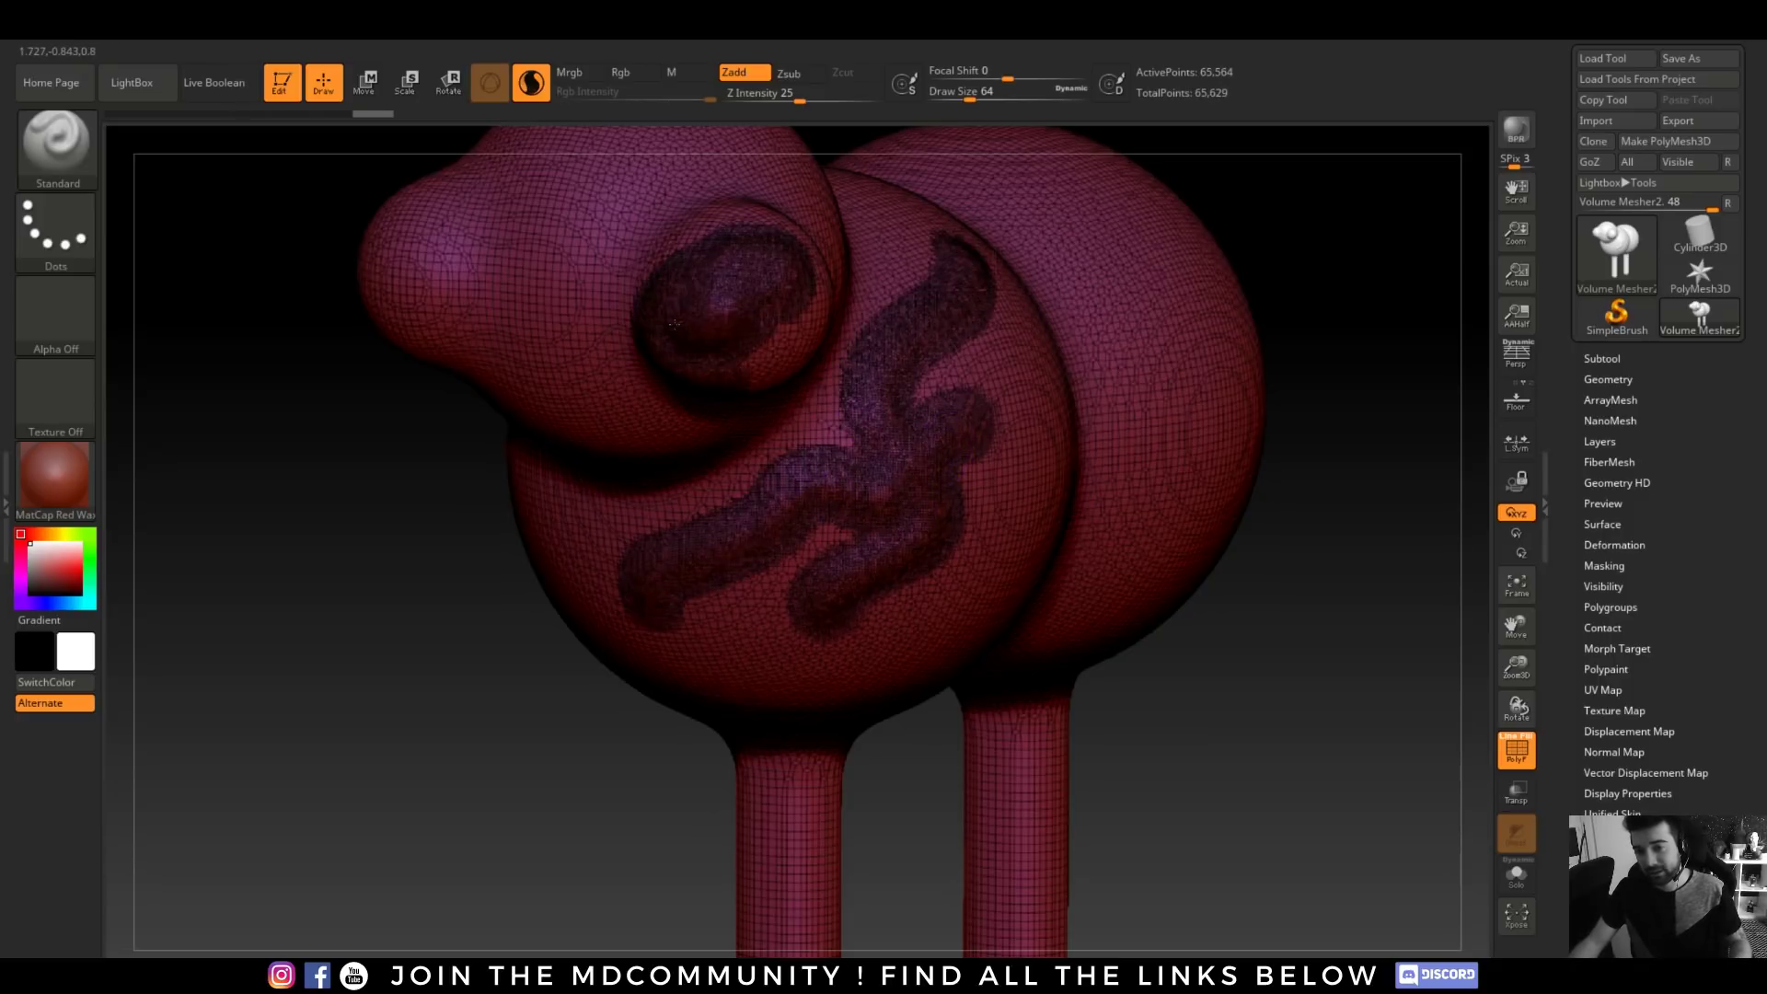
mouse_move(422, 268)
mouse_down()
mouse_move(414, 293)
mouse_move(403, 281)
mouse_up()
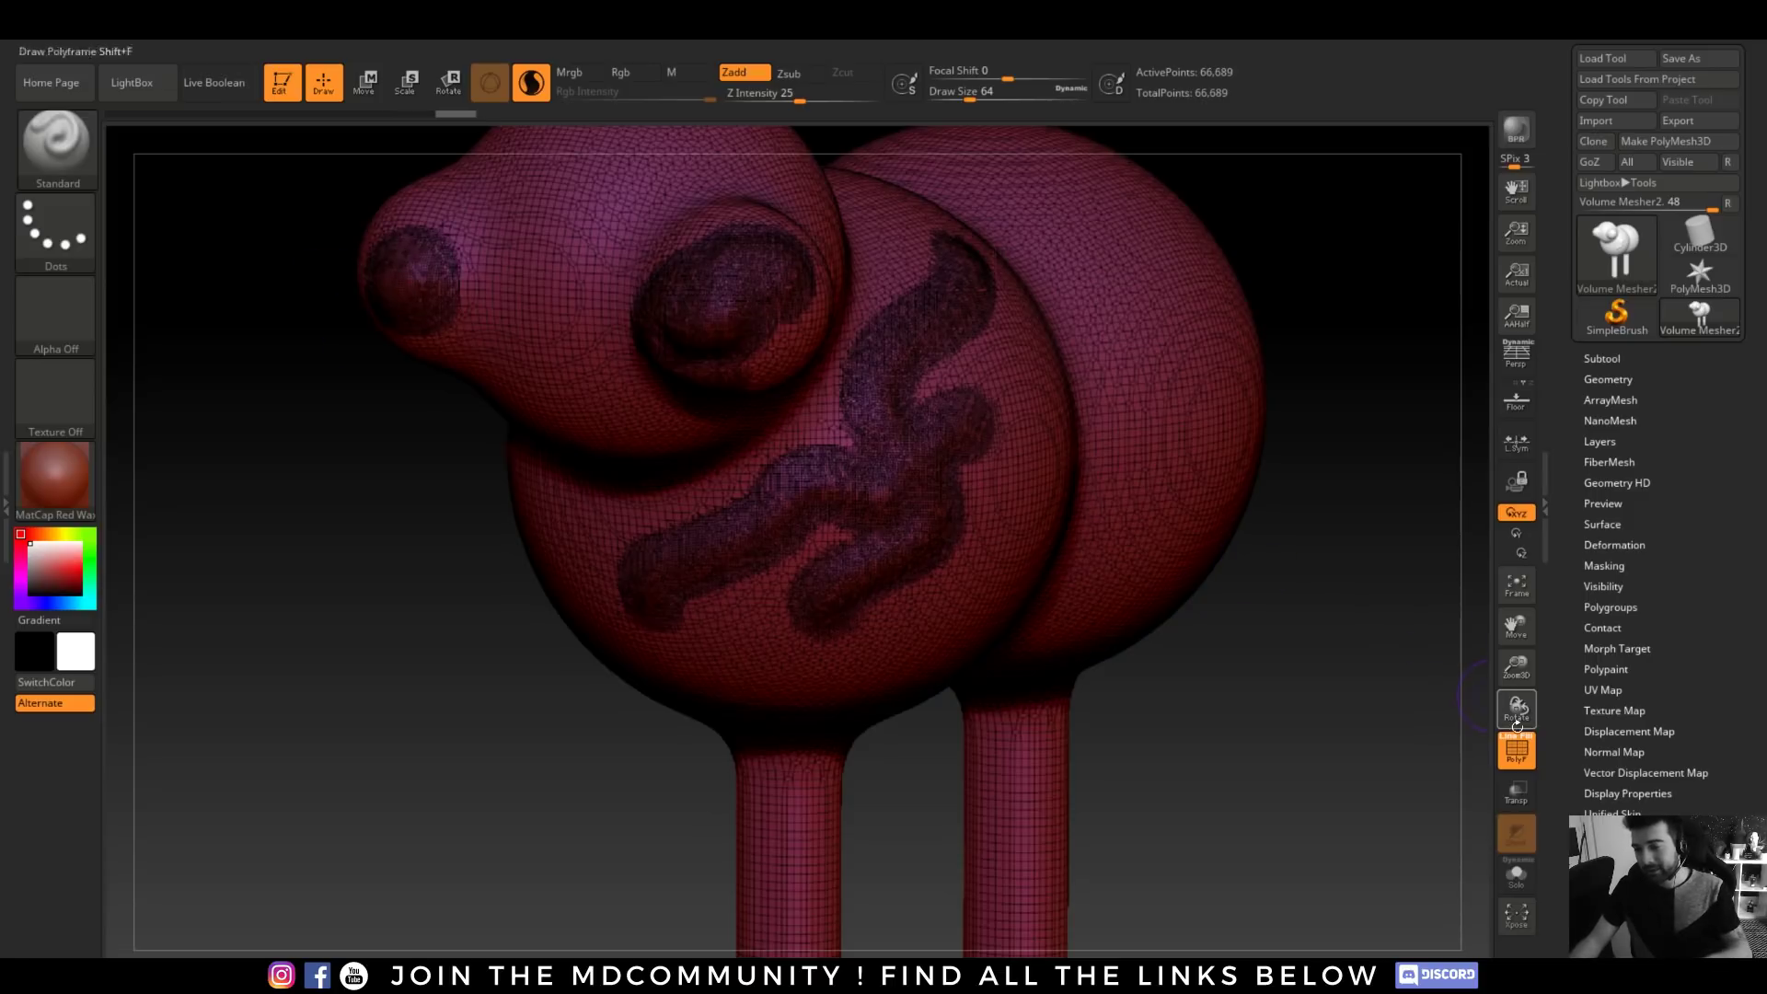
- Hide the polyframe and undo all the freehand strokes on the chest, head sphere and snout
click(1516, 750)
key(ctrl+z)
key(ctrl+z)
key(ctrl+z)
key(ctrl+z)
key(ctrl+z)
key(ctrl+z)
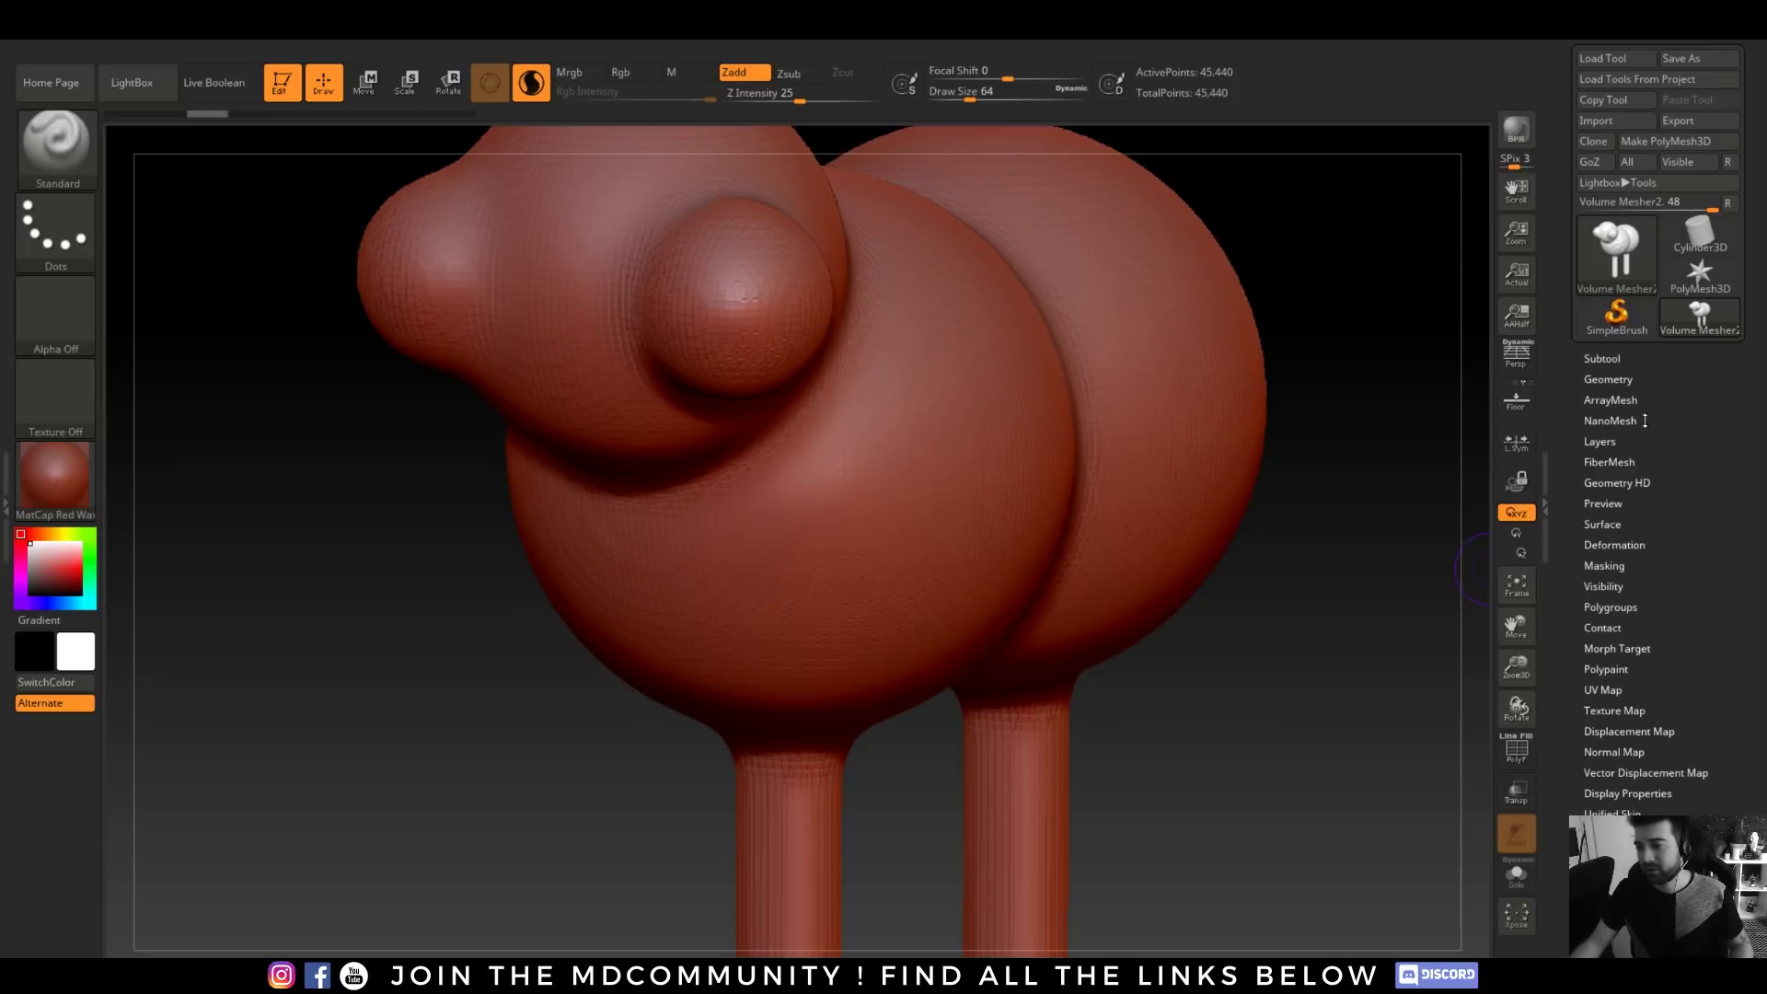
- Convert the animal mesh to a DynaMesh at resolution 128
click(1610, 378)
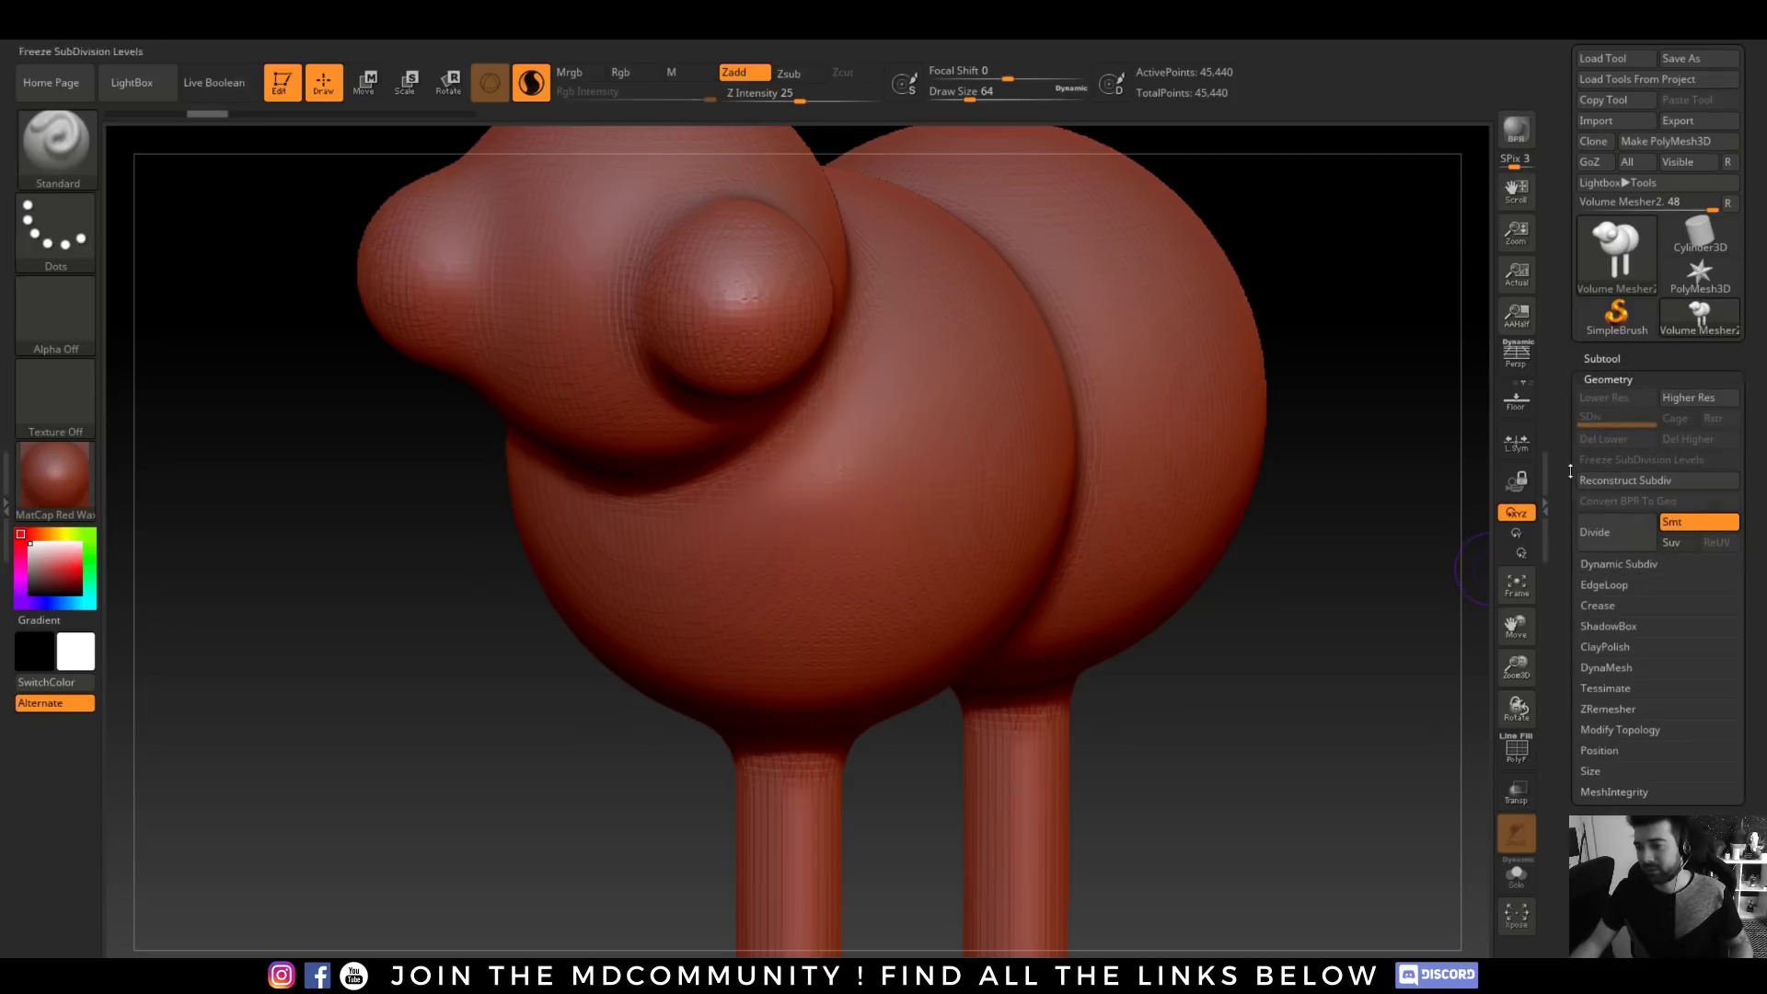
click(1610, 668)
click(1601, 695)
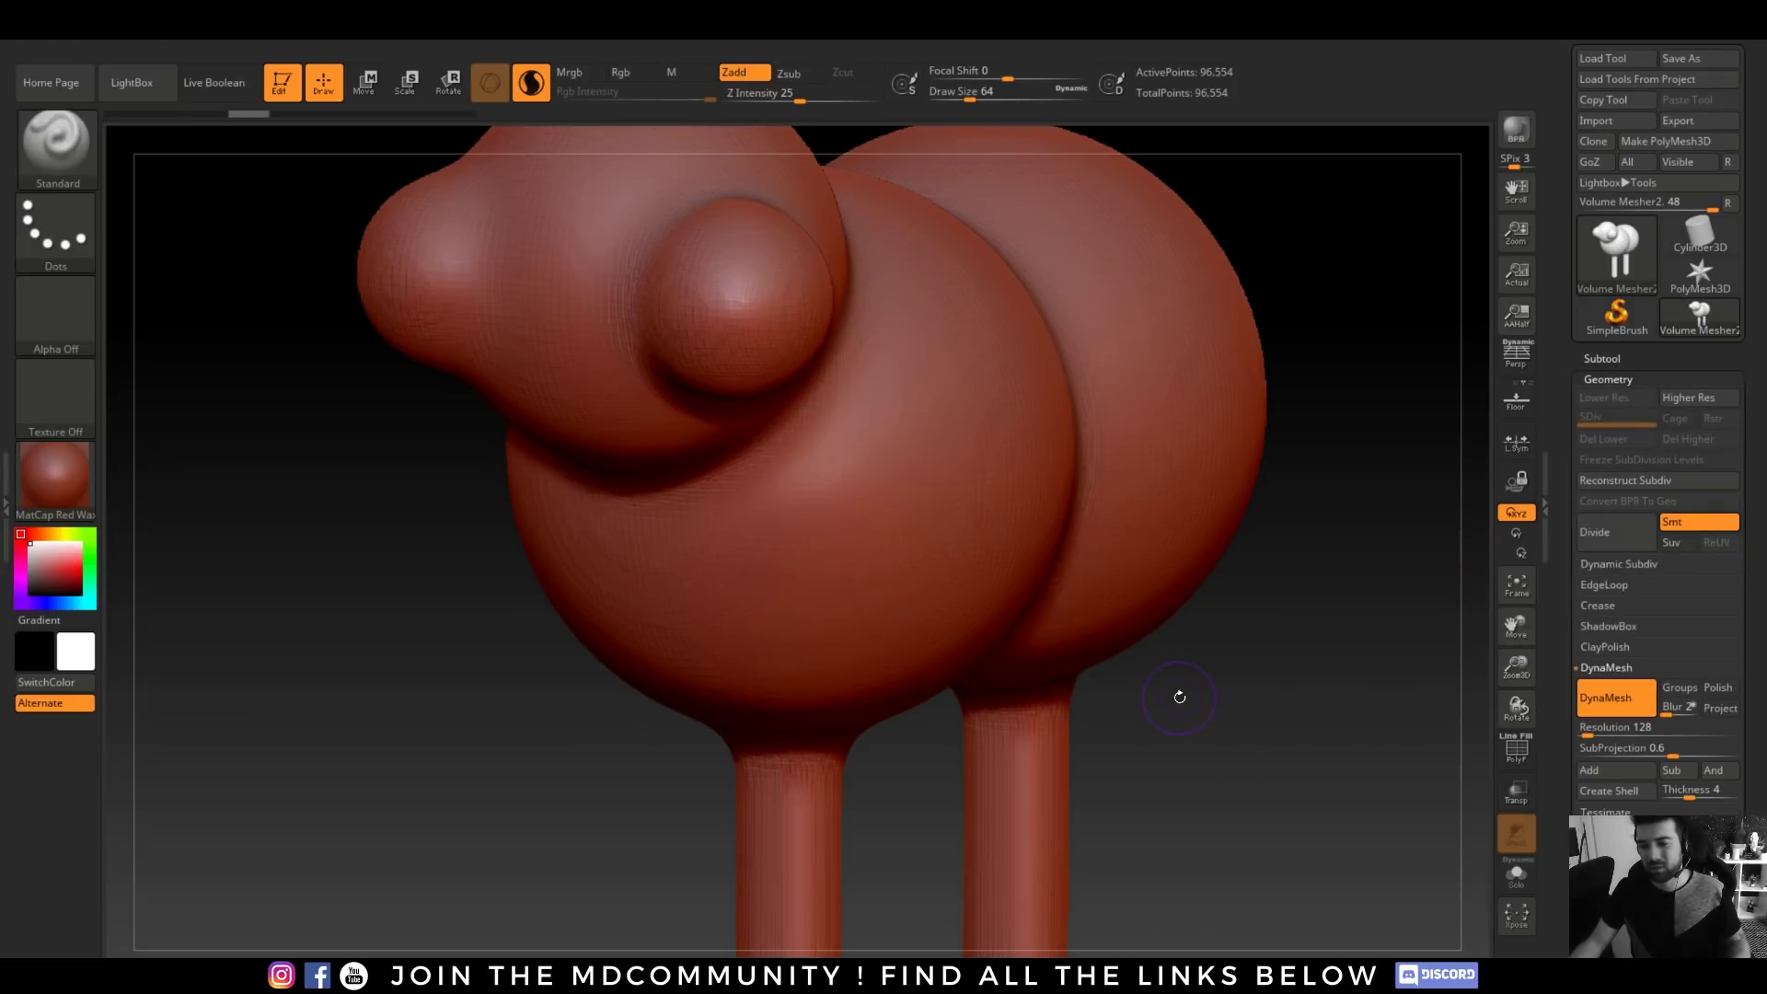
- Stretch the rear body sphere far backward with the Move Topological brush at draw size 977
ctrl+drag(1210, 700, 1340, 861)
alt+drag(1274, 702, 1023, 599)
key(b)
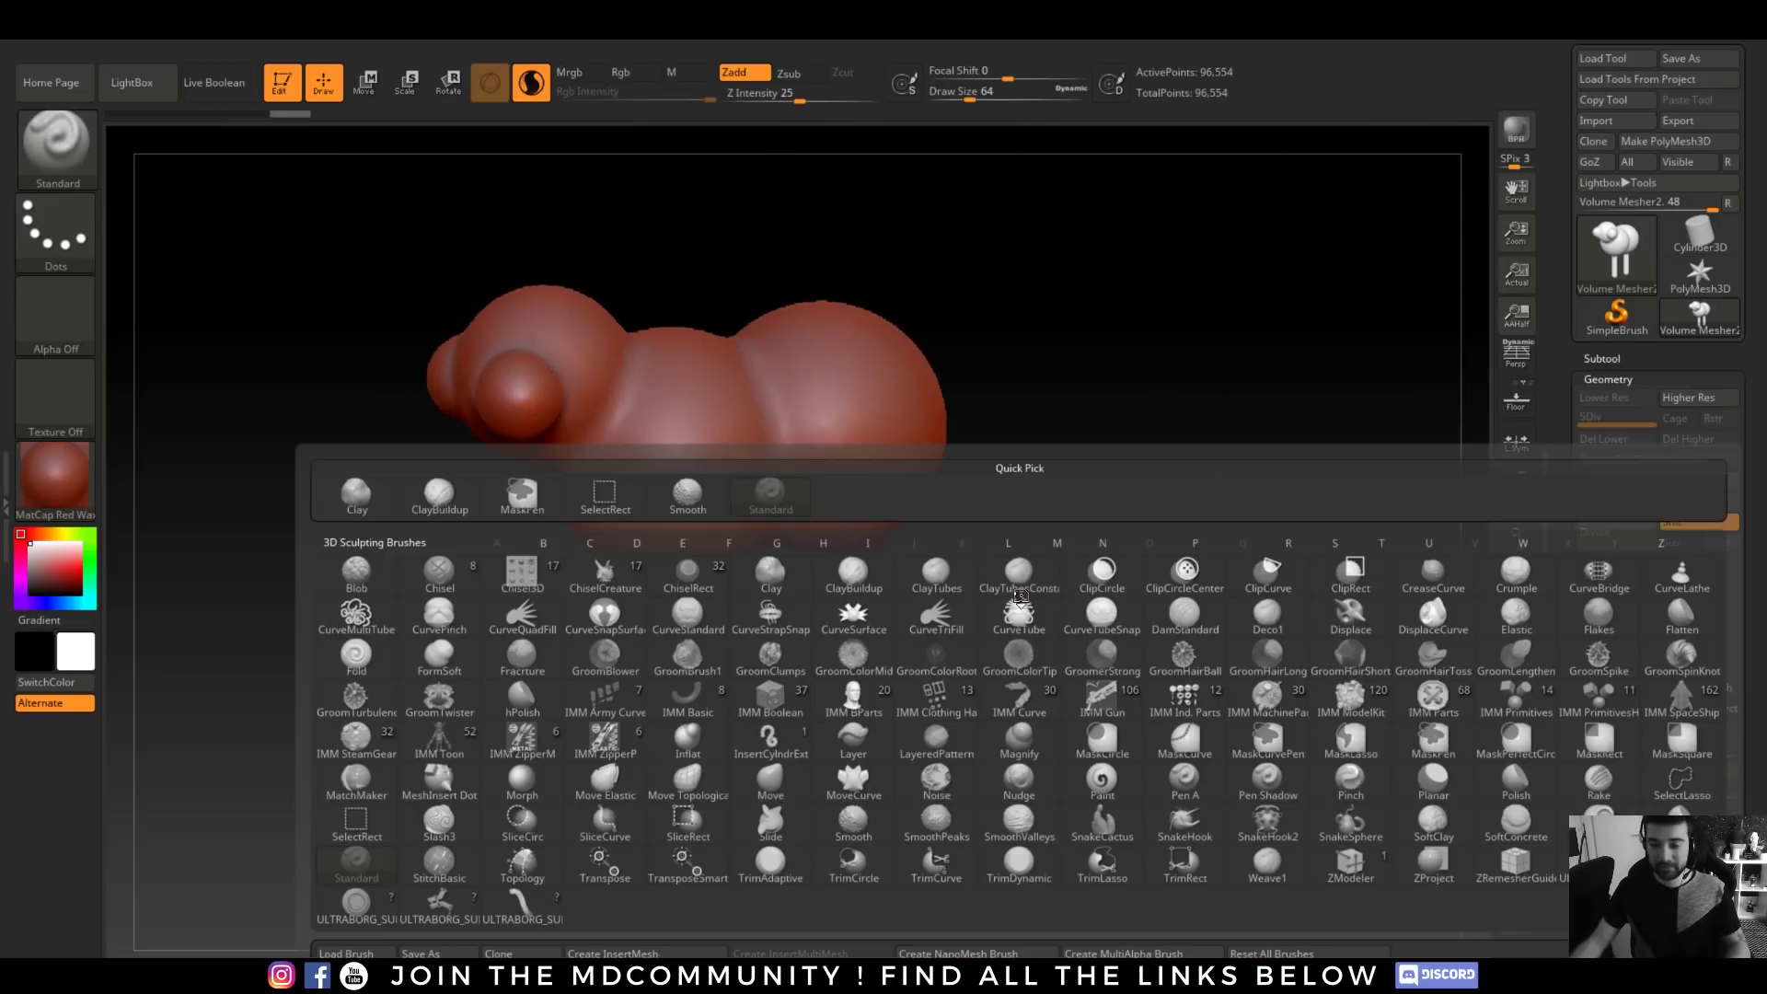
key(m)
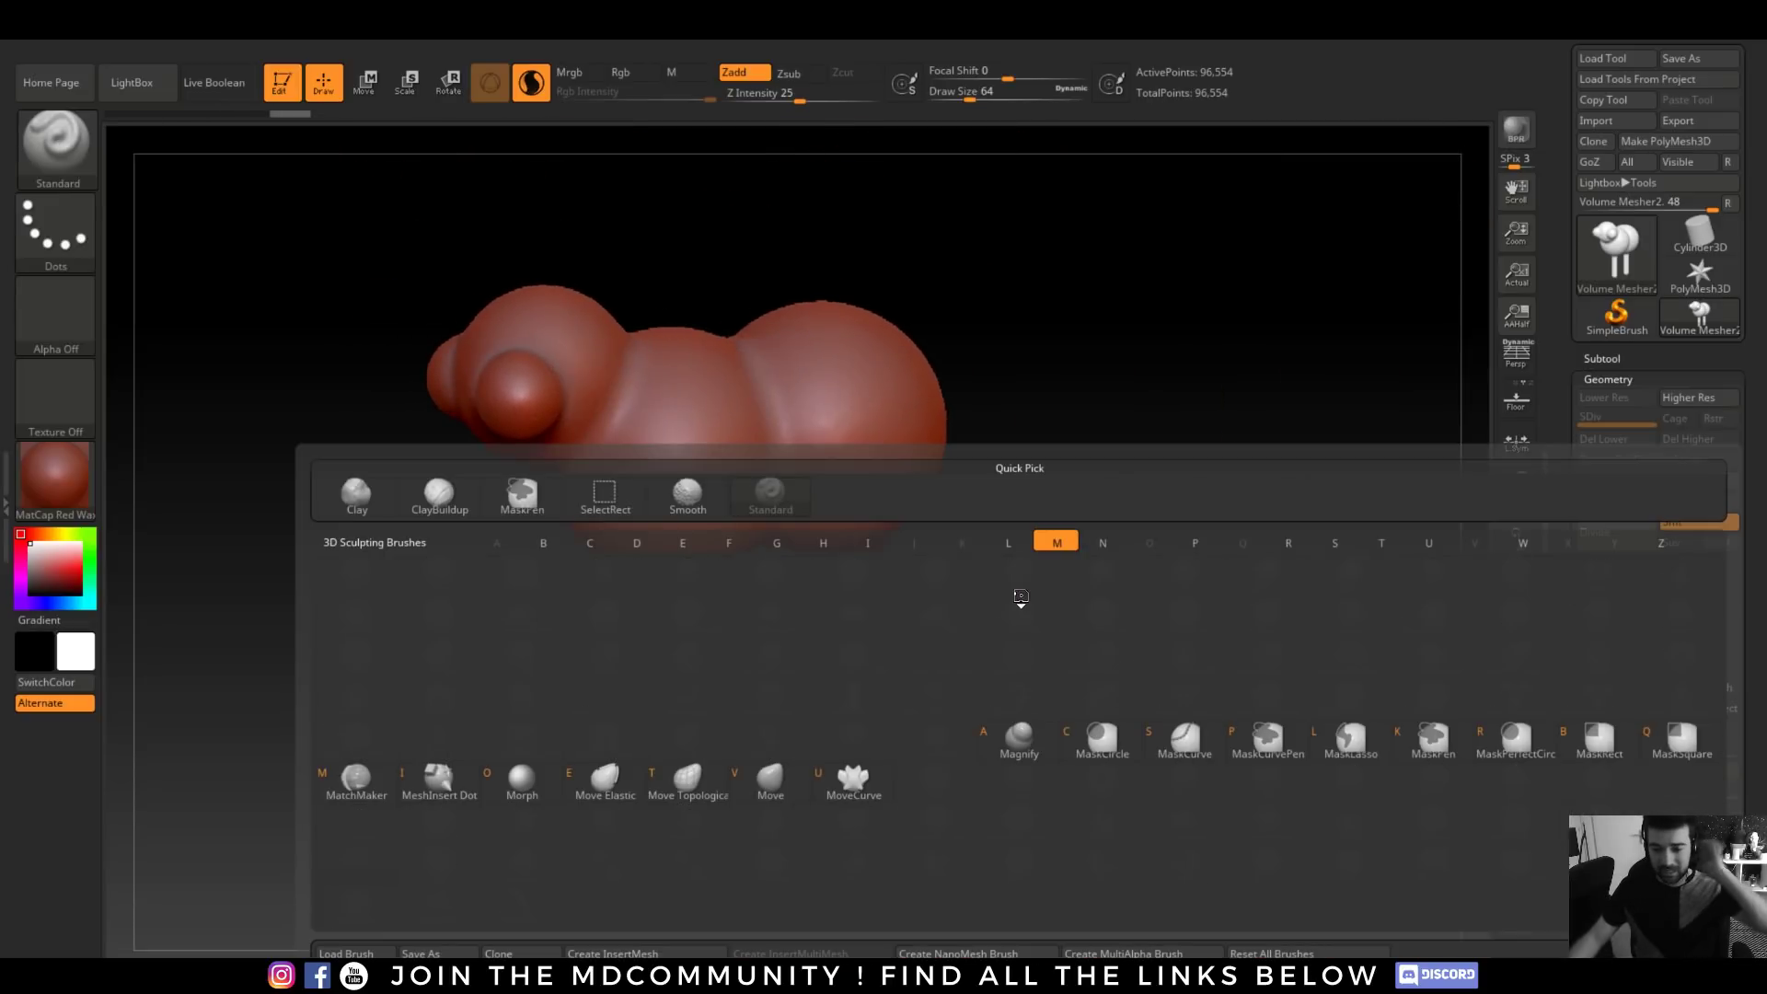
key(t)
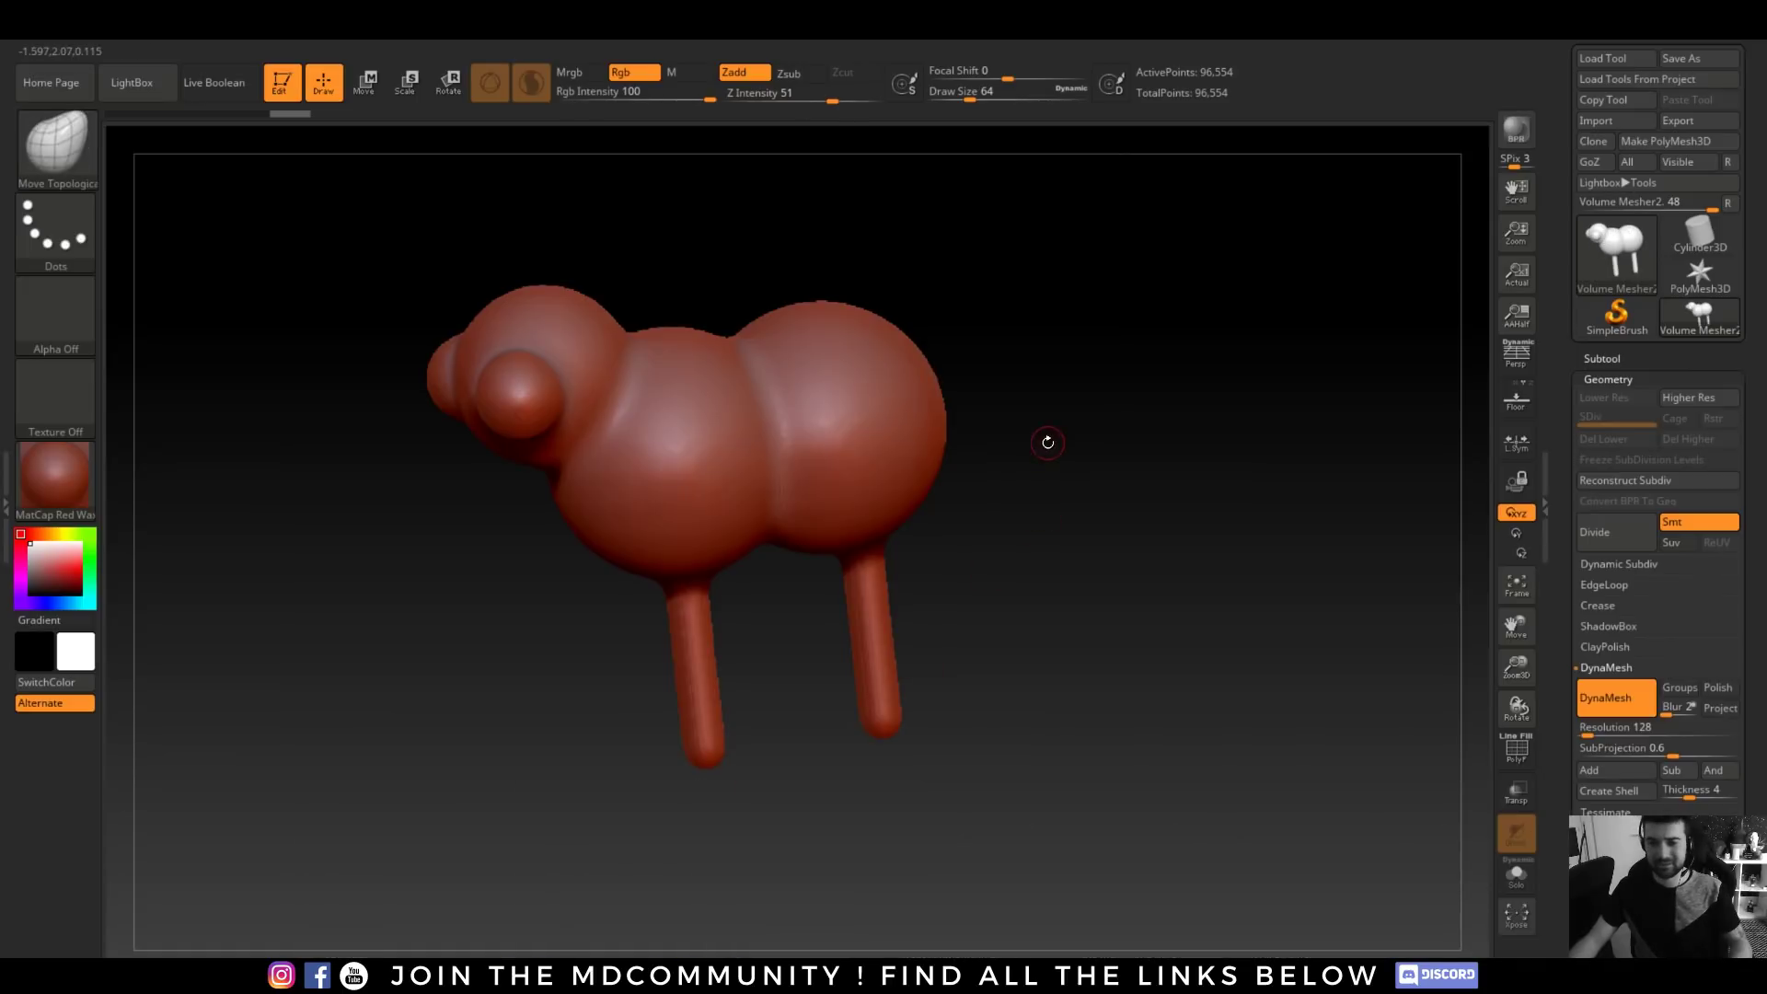
key(space)
drag(1049, 446, 1169, 446)
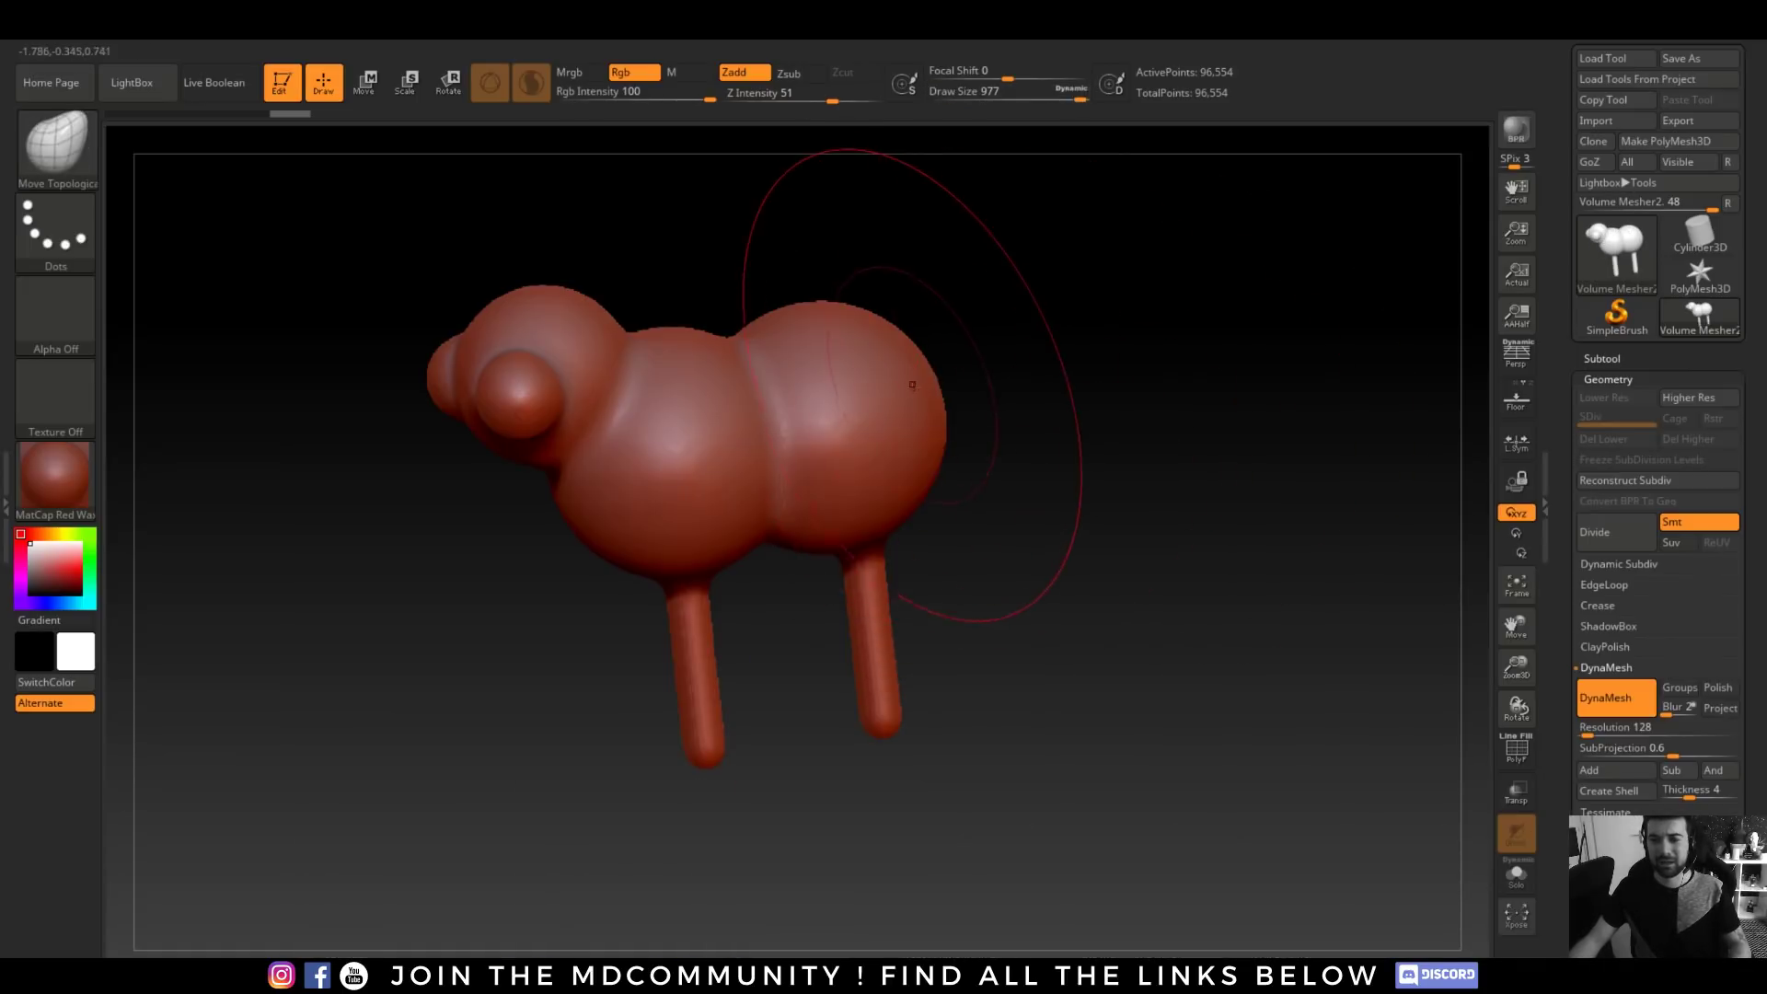
mouse_move(912, 384)
mouse_down()
mouse_move(1314, 387)
mouse_move(1378, 433)
mouse_up()
- Pull the stretched rear's flank downward with the polyframe shown, remesh it with the polyframe hidden, and undo the pull
click(1517, 750)
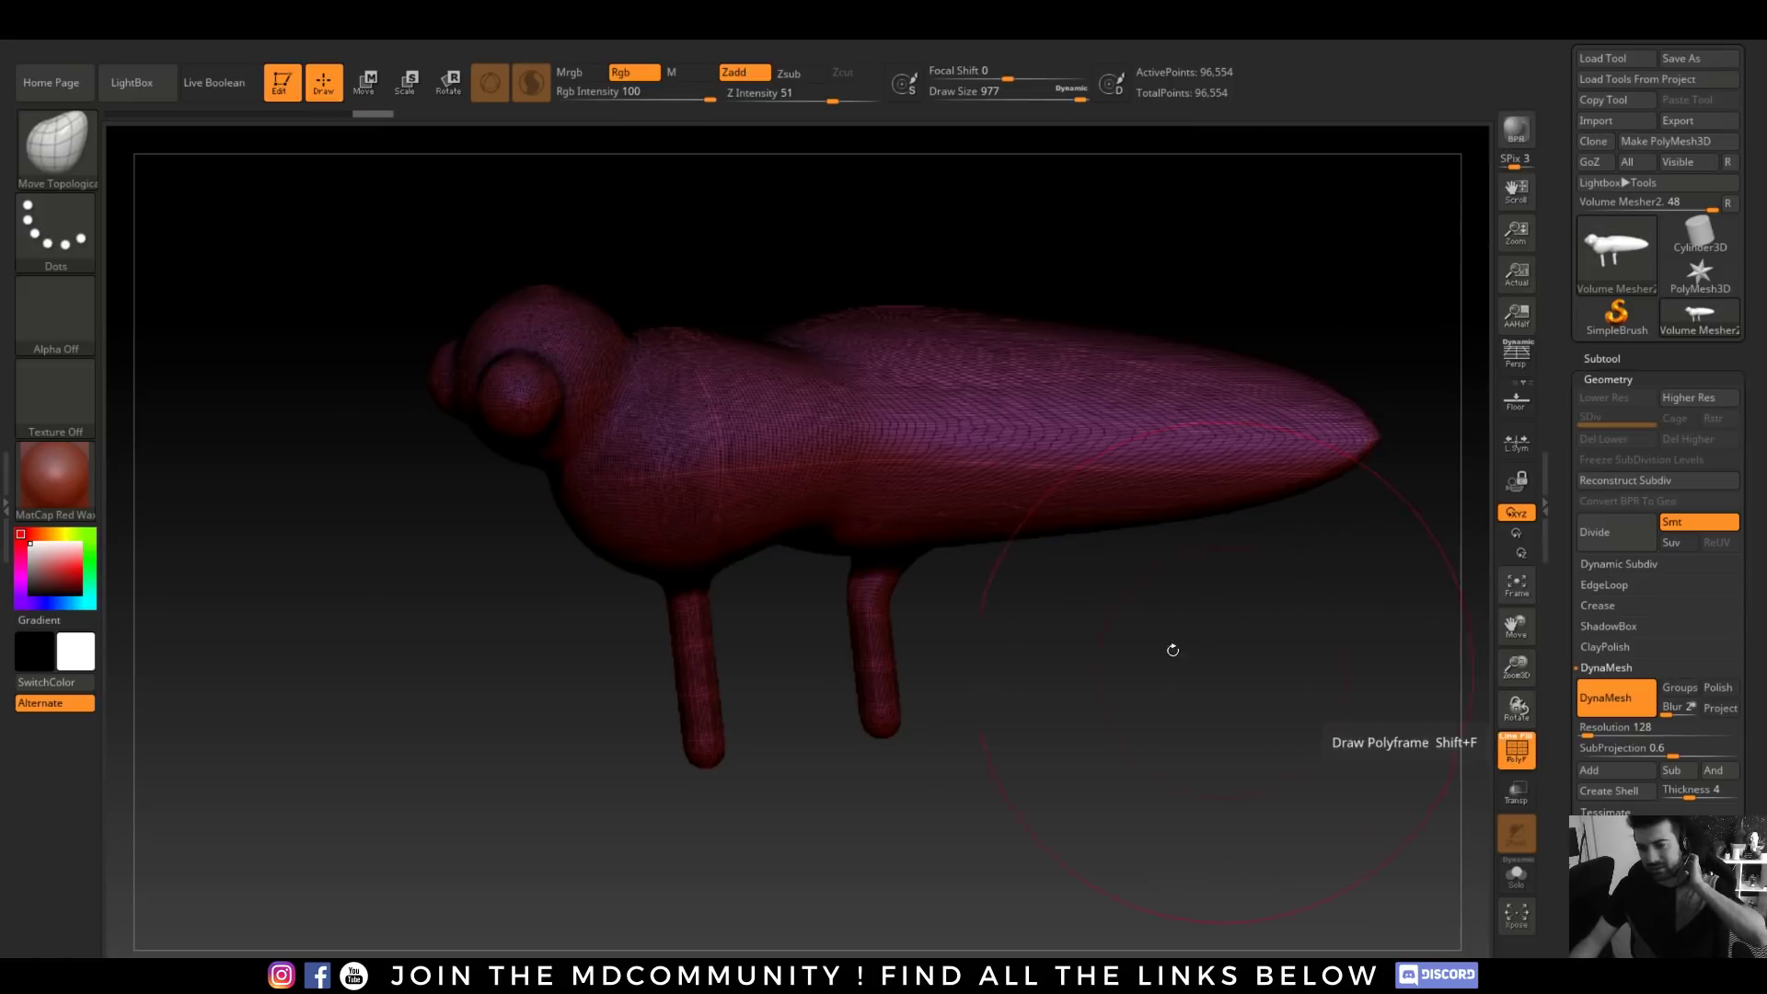
drag(1058, 387, 1050, 625)
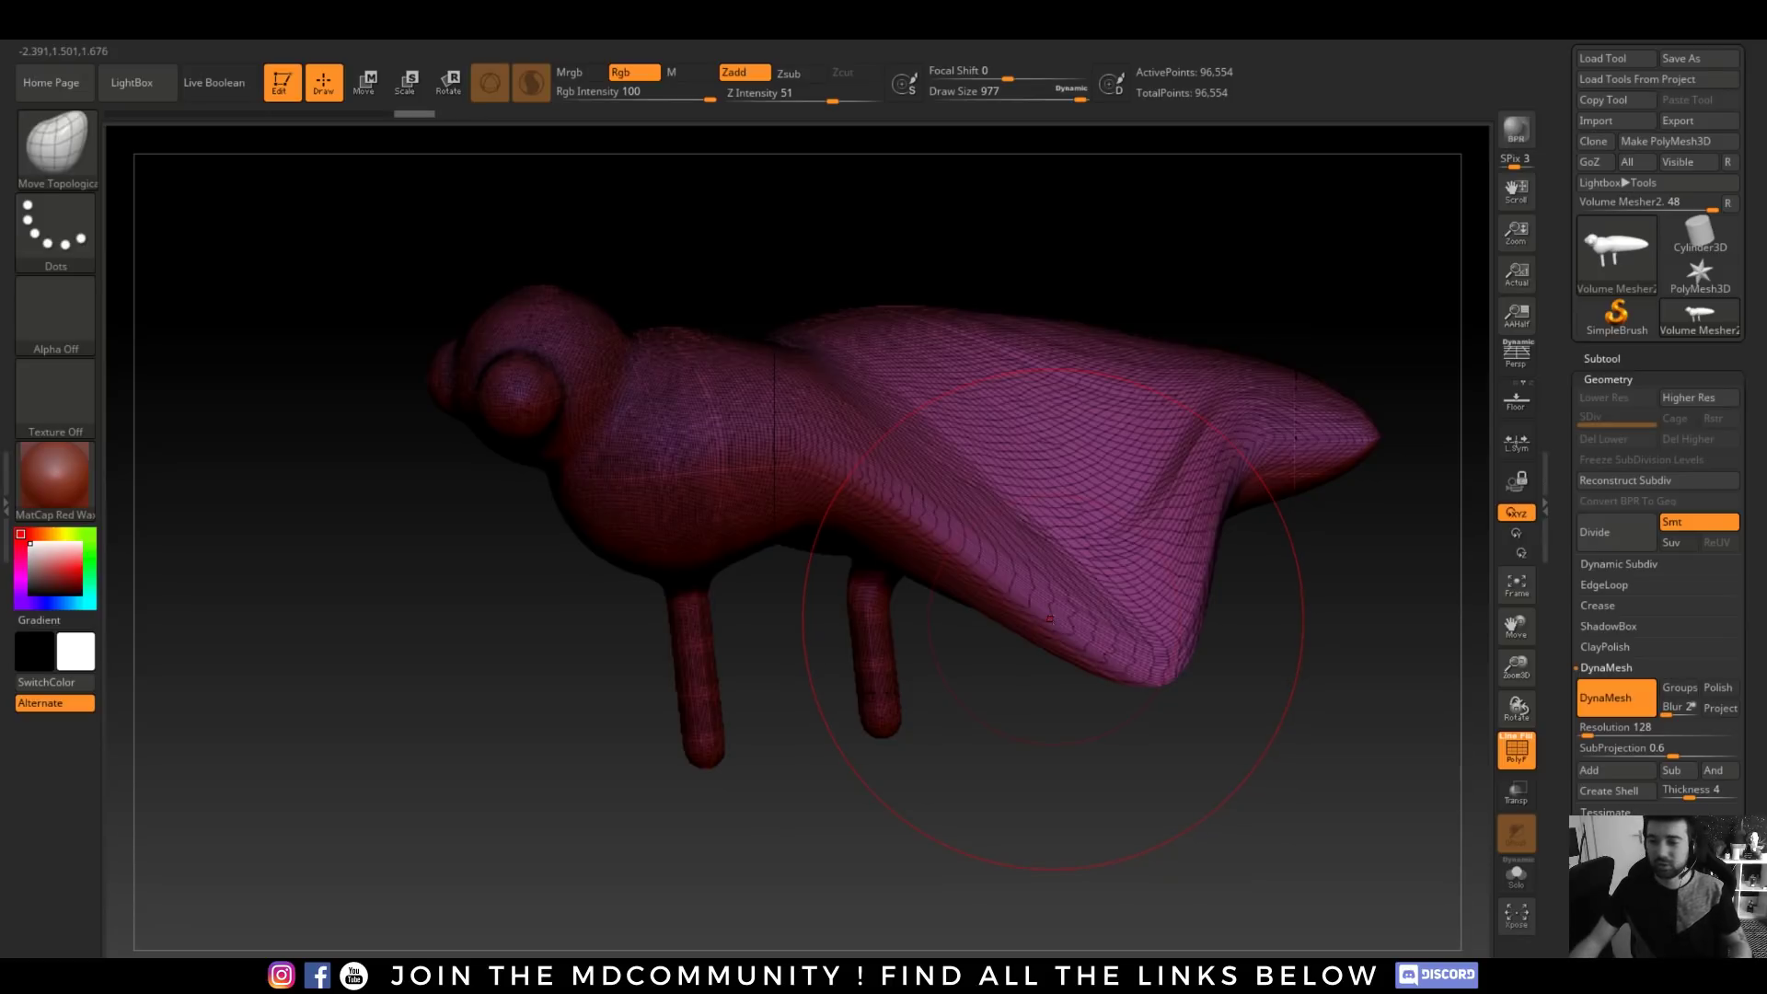
click(1515, 752)
ctrl+drag(999, 747, 1065, 865)
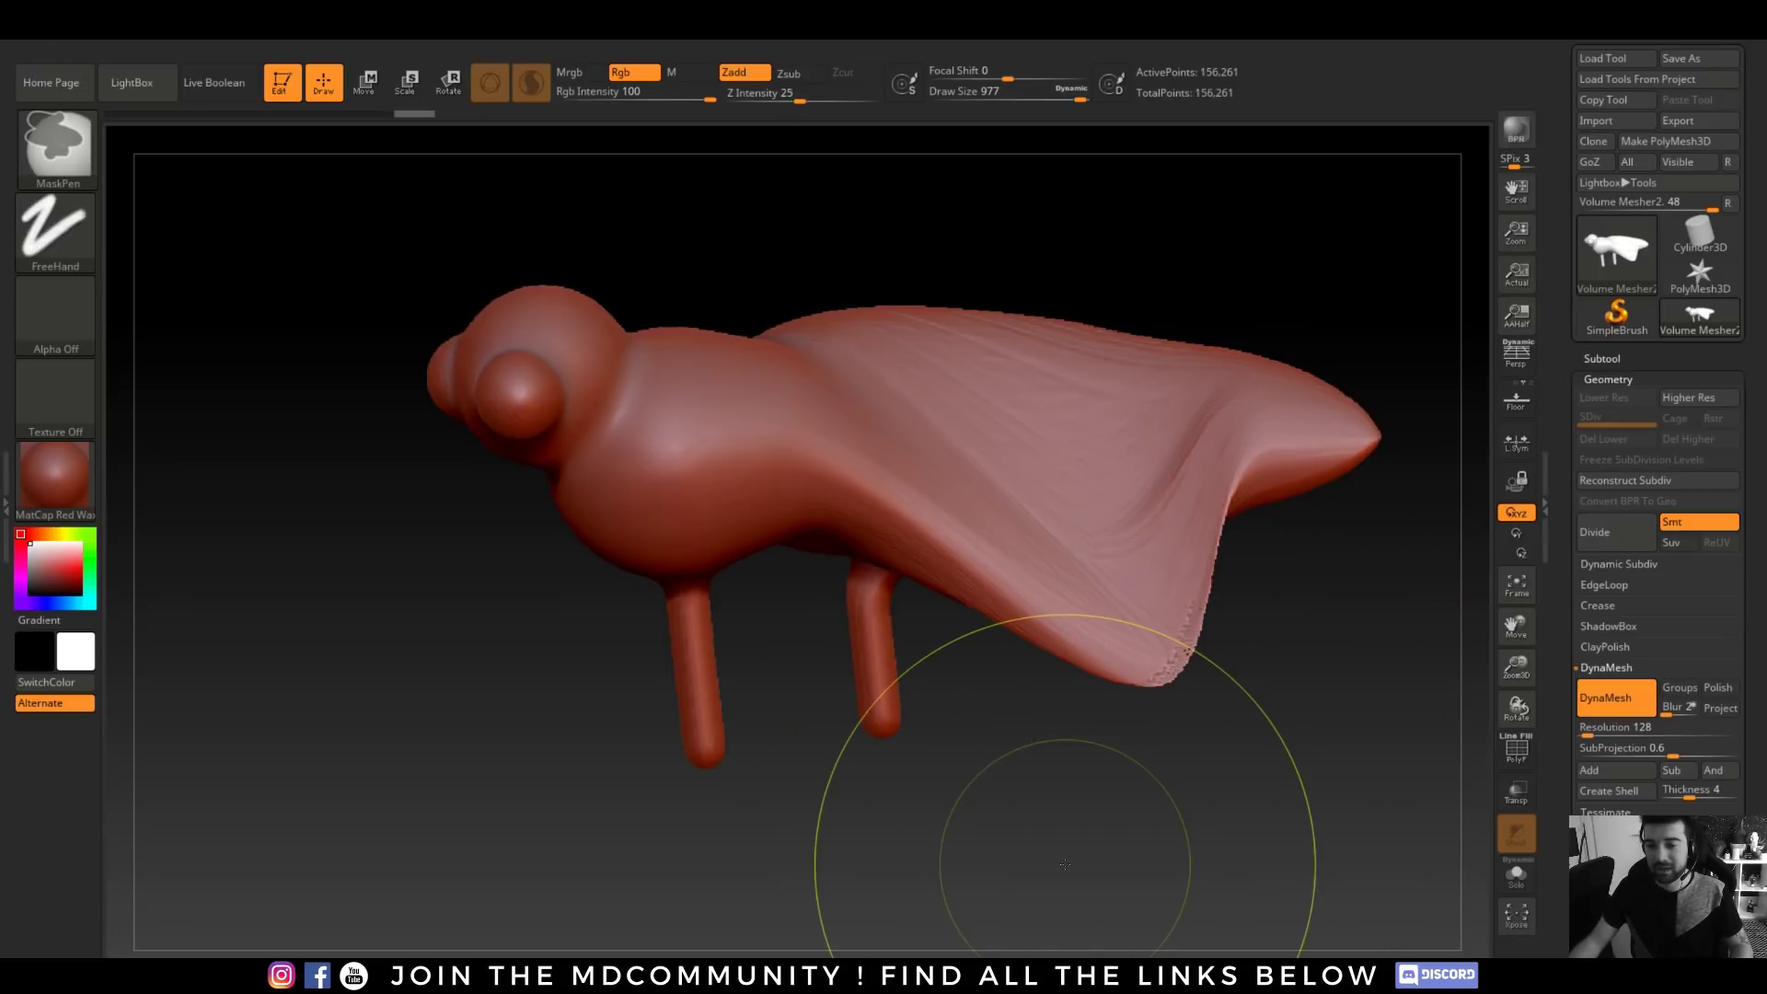
key(ctrl+z)
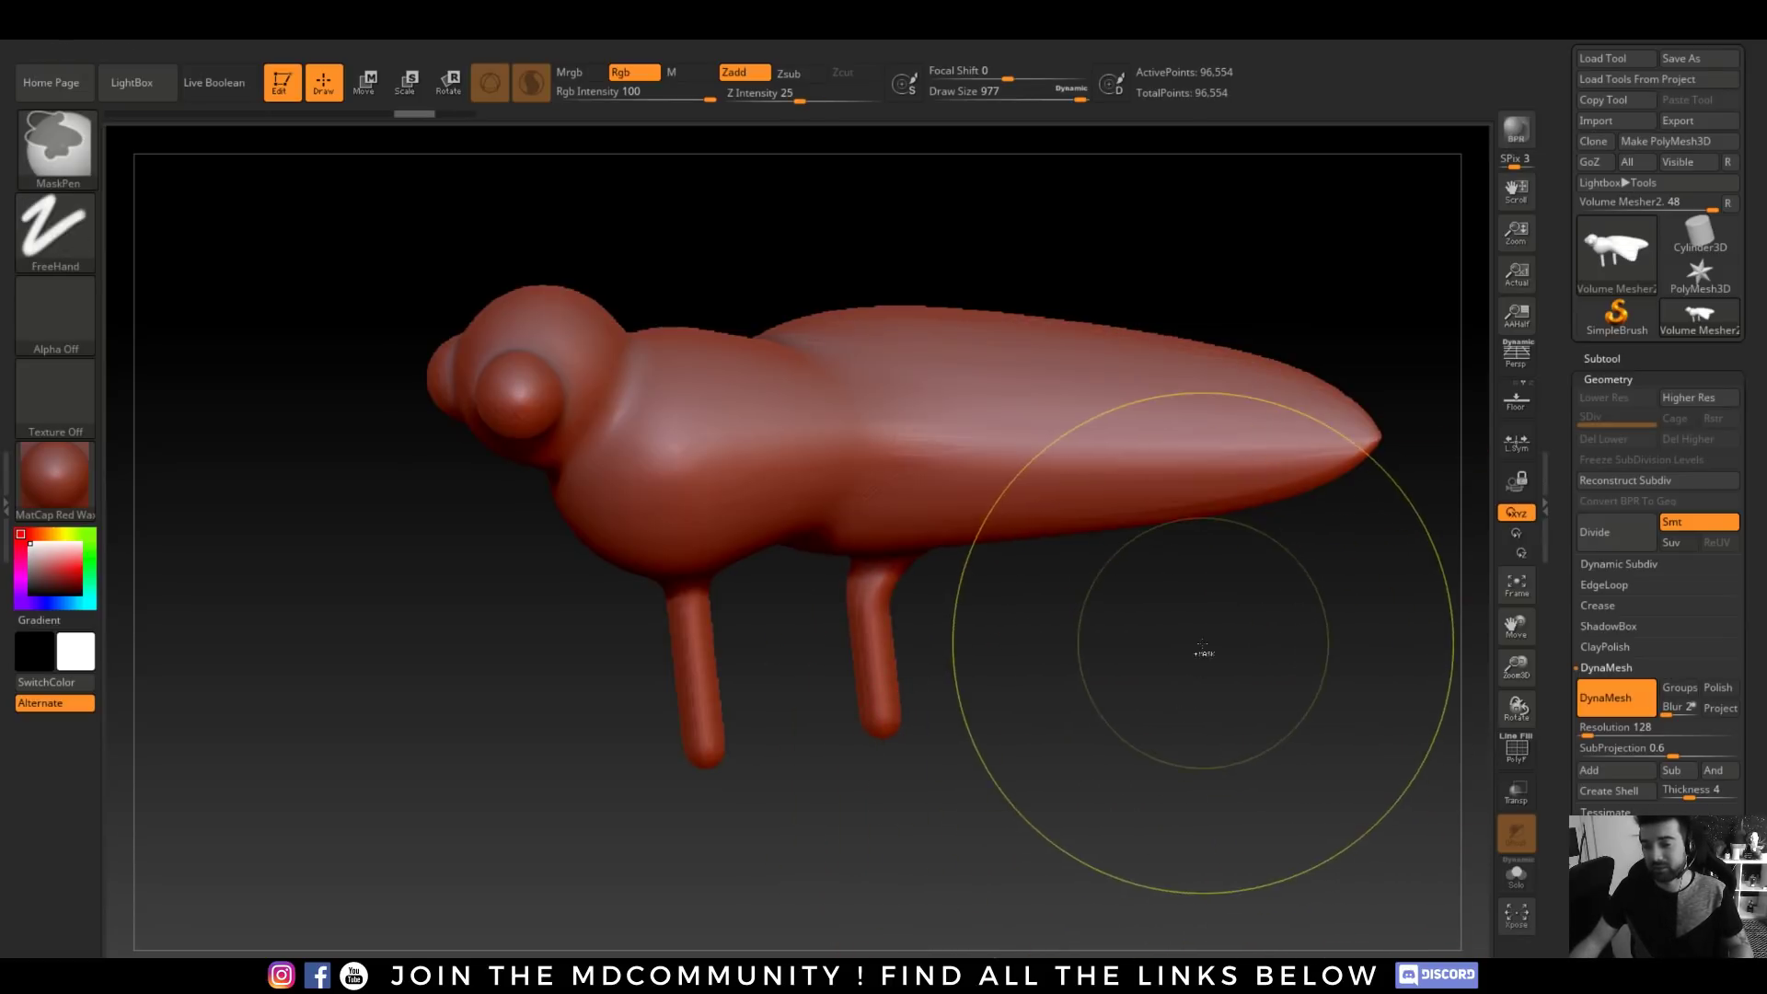
- Remesh the stretched body with DynaMesh, show the polyframe, and pull the rear end upward and its lower side downward
ctrl+drag(1106, 619, 1116, 671)
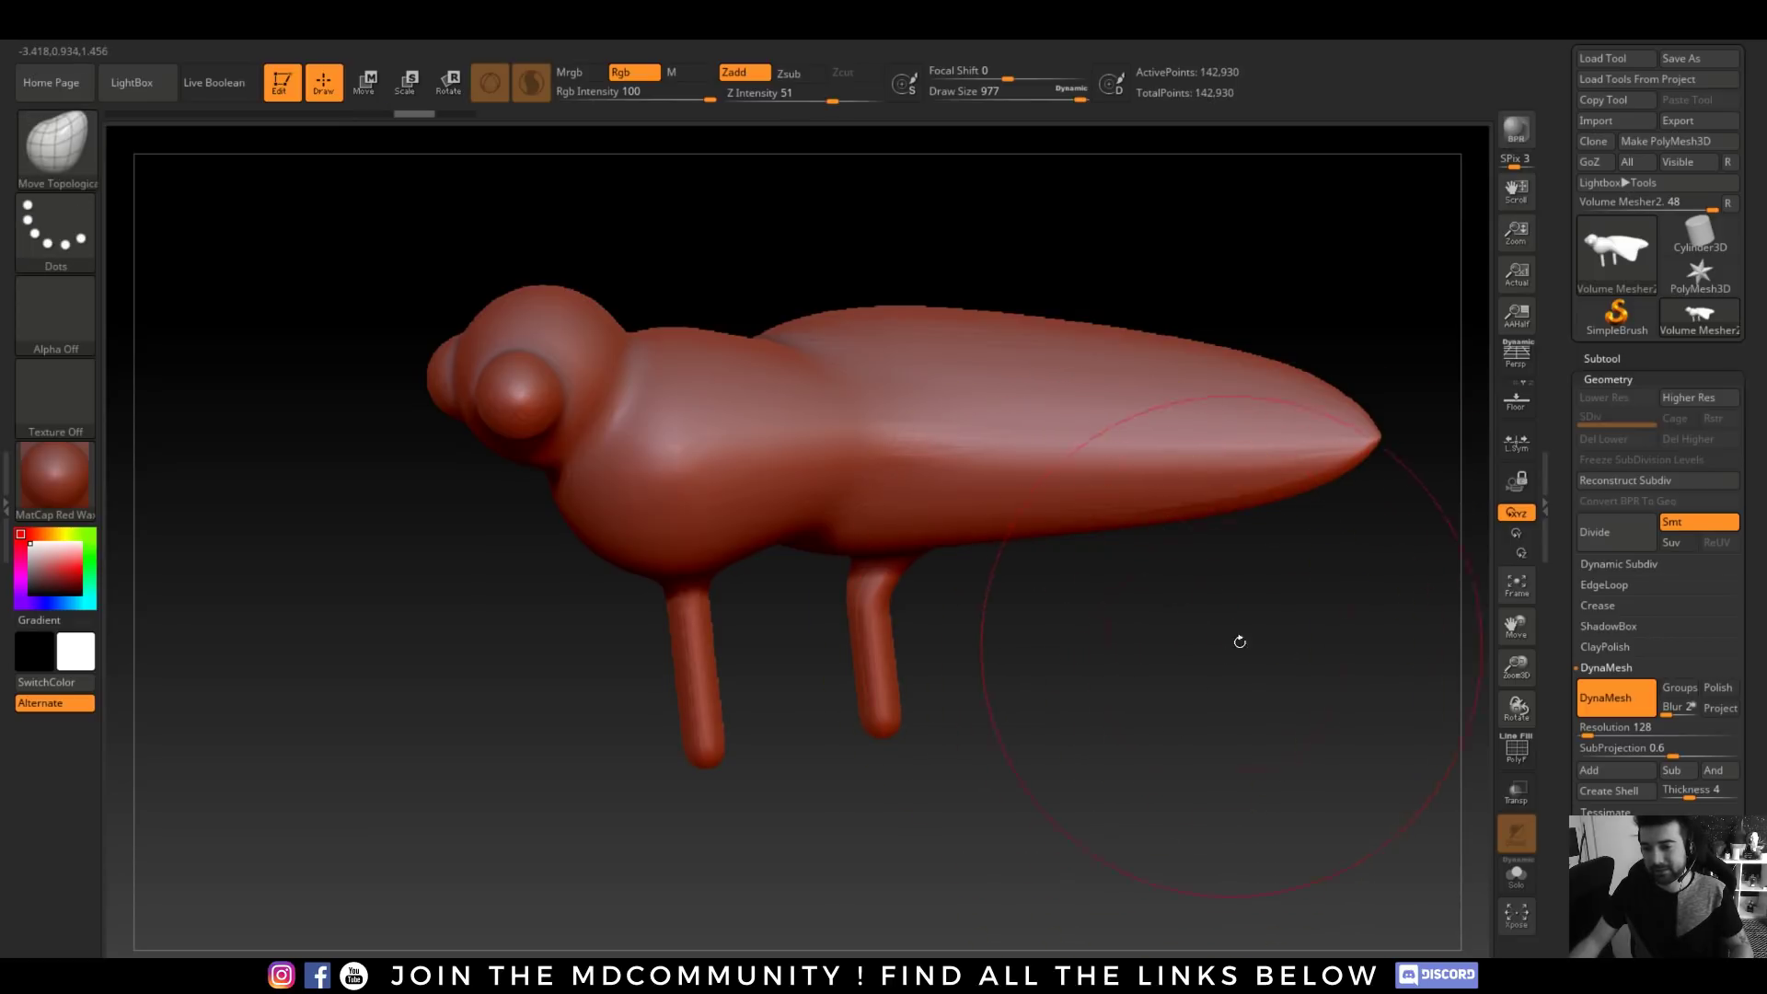
click(1522, 769)
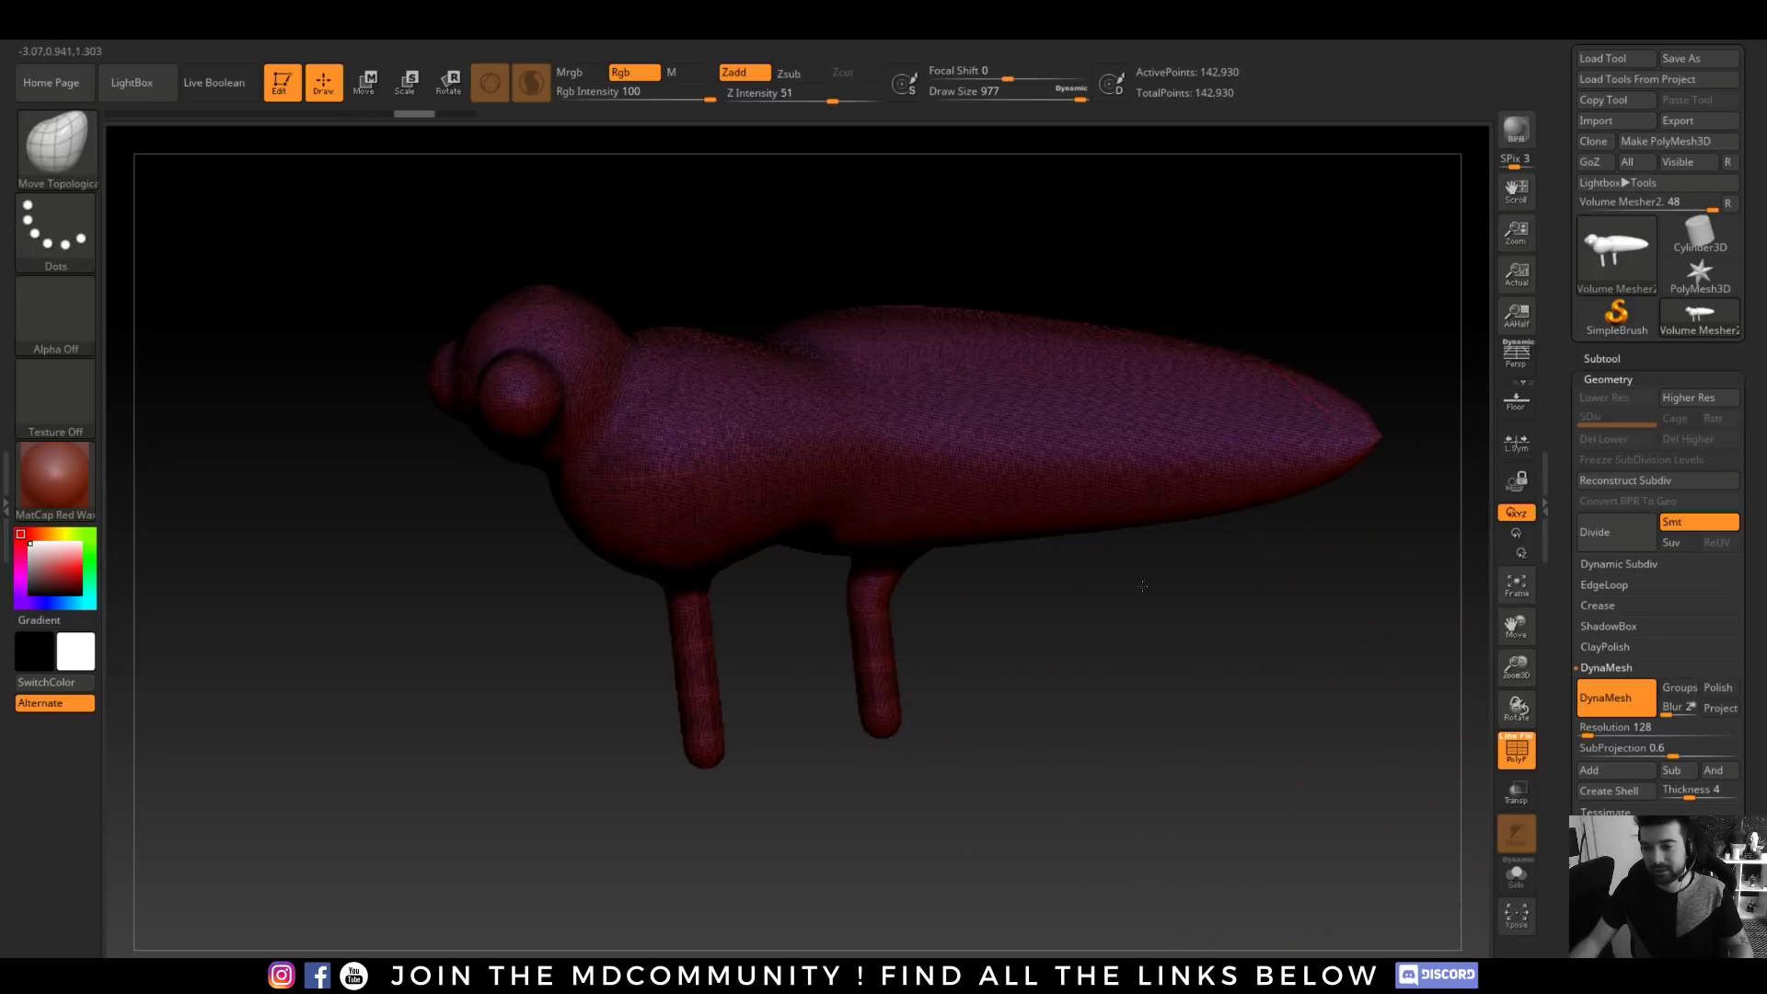
alt+drag(1130, 571, 1007, 907)
alt+drag(1023, 746, 1090, 497)
drag(1175, 405, 1281, 97)
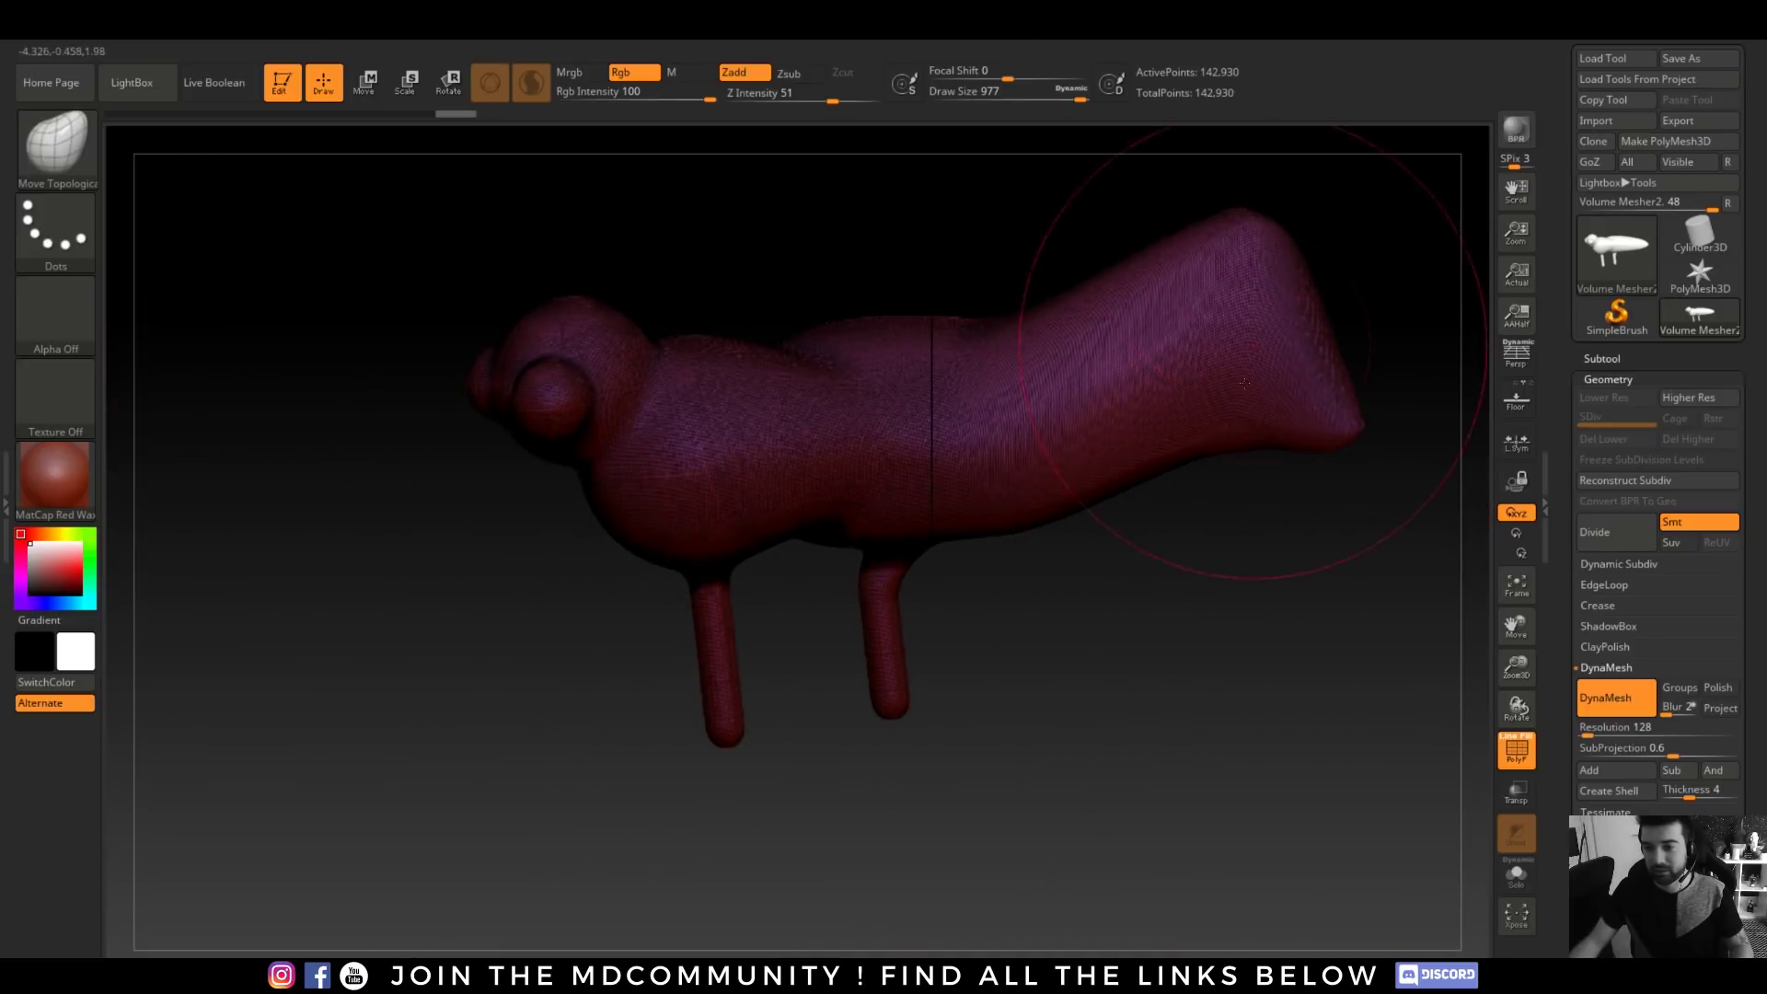
drag(1182, 464, 1224, 560)
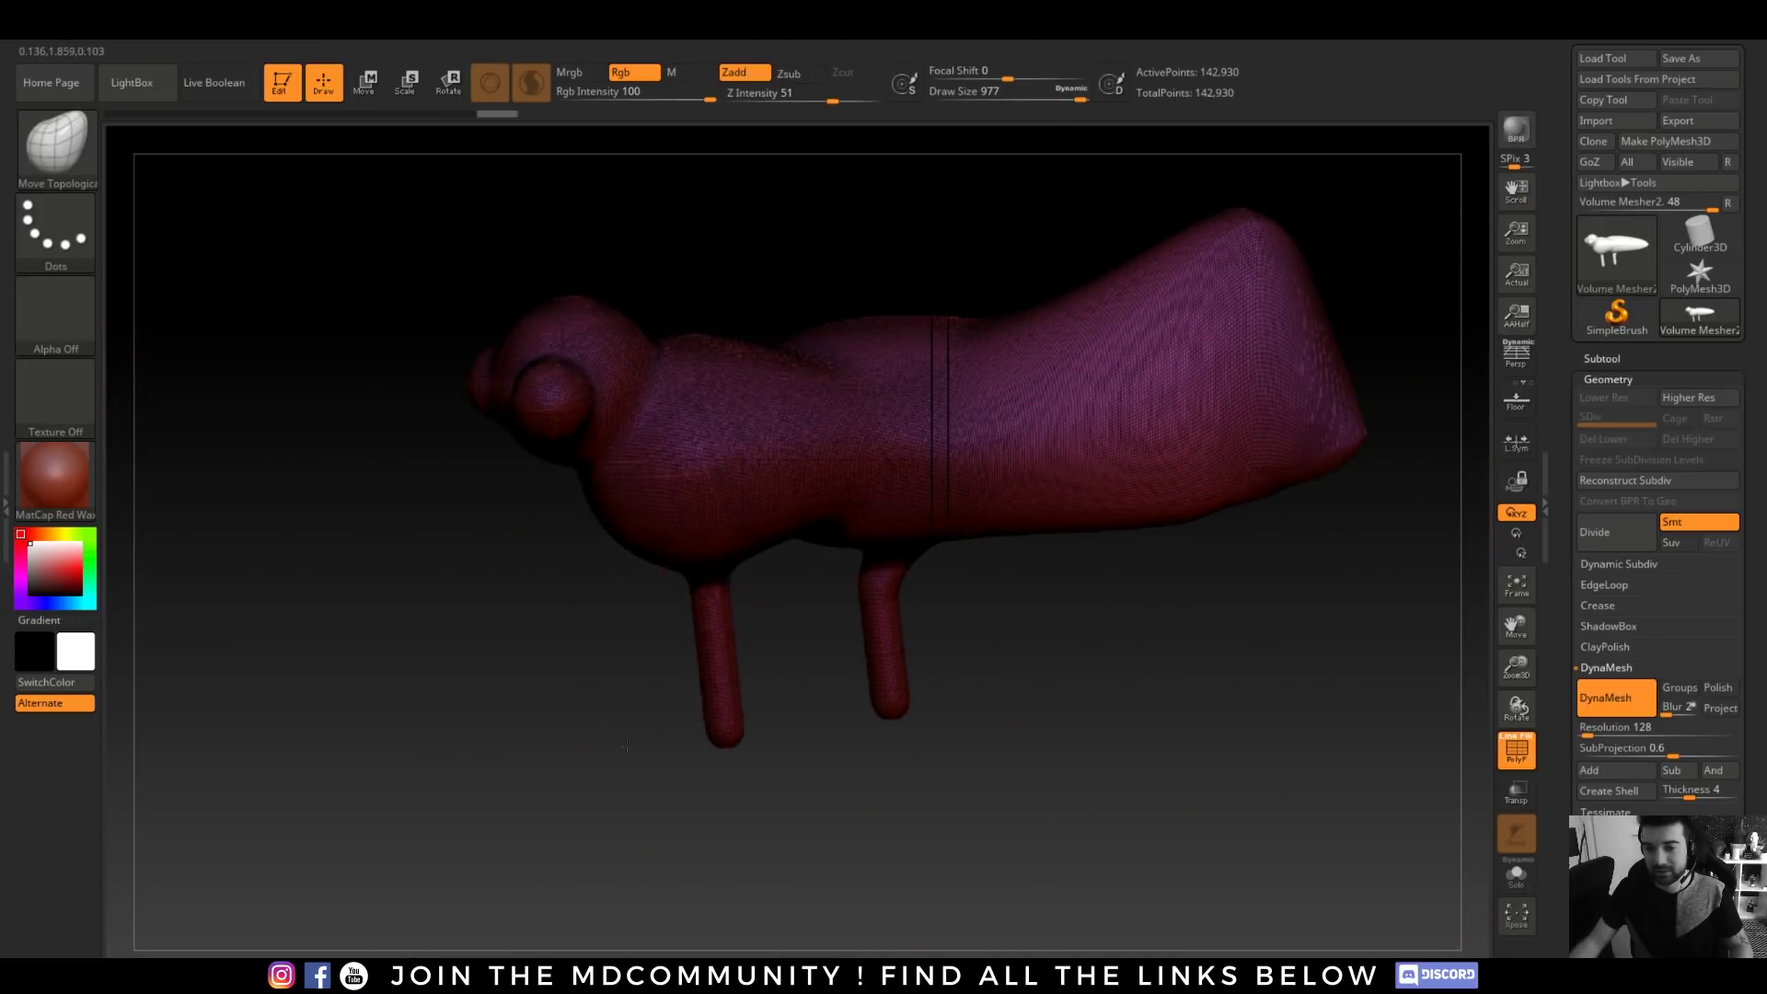
- Pull the front leg forward, the rear underside down and the head forward, remeshing with DynaMesh between moves
drag(625, 745, 571, 789)
ctrl+drag(316, 611, 337, 644)
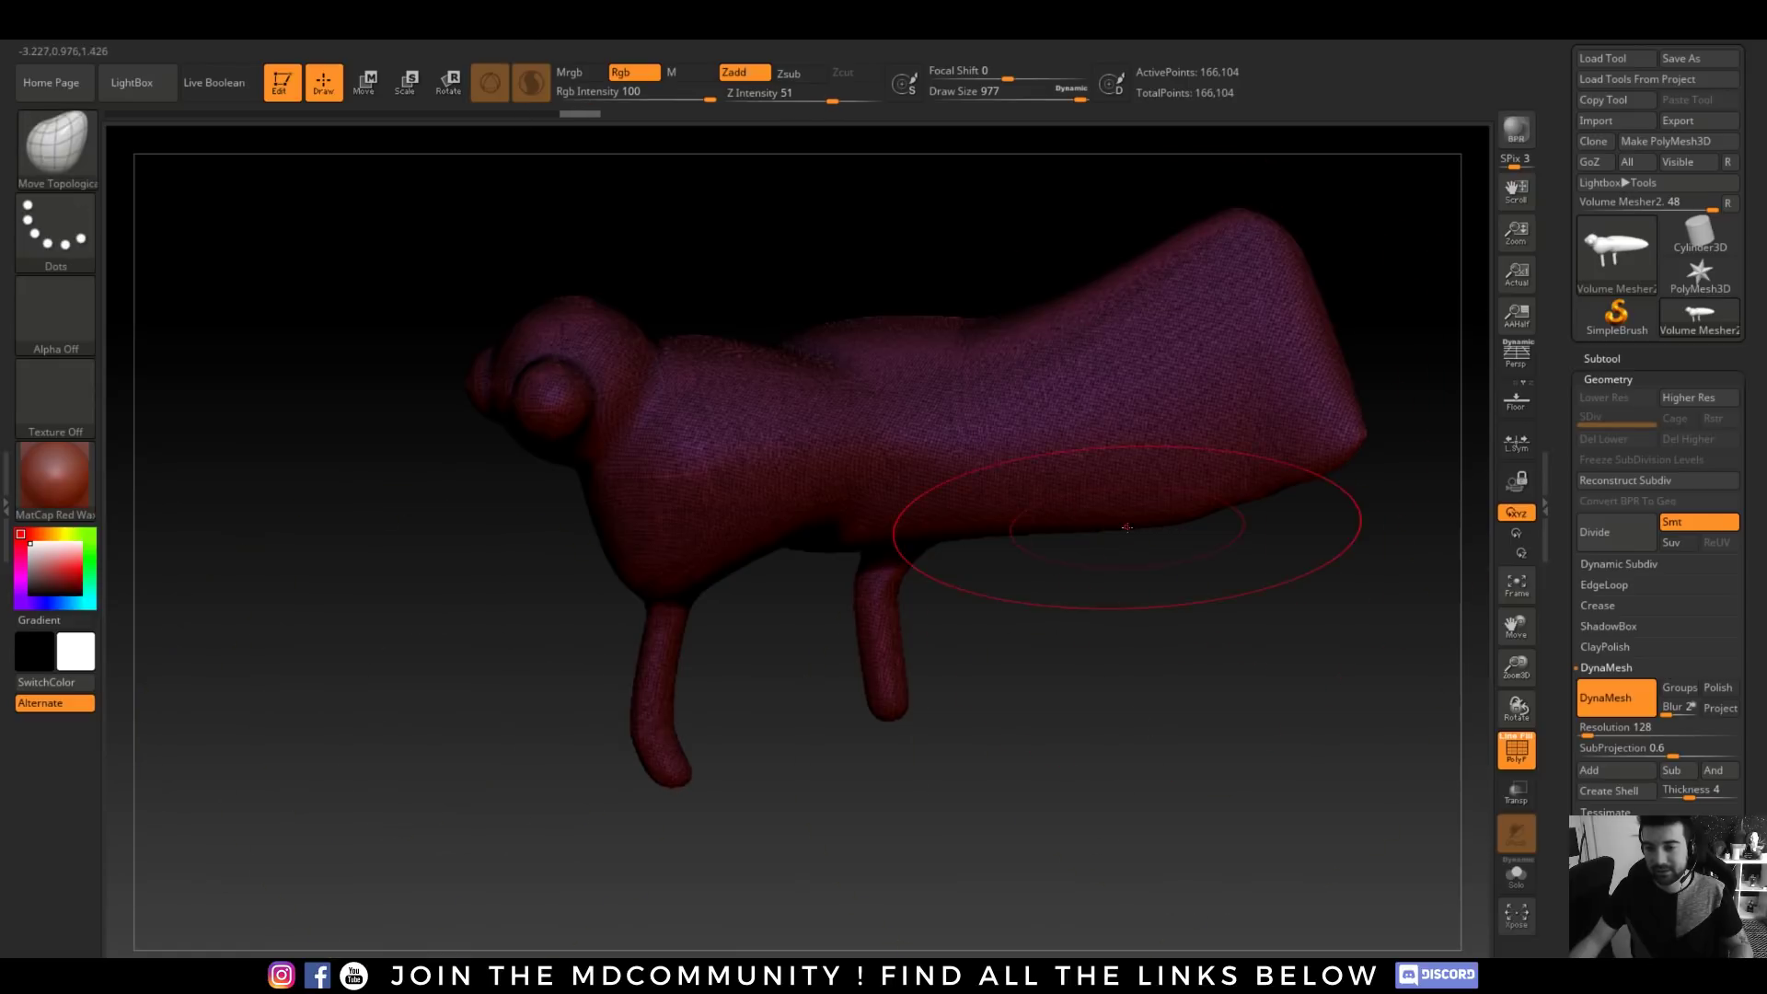
mouse_move(1127, 527)
mouse_down()
mouse_move(1218, 678)
mouse_move(1164, 700)
mouse_up()
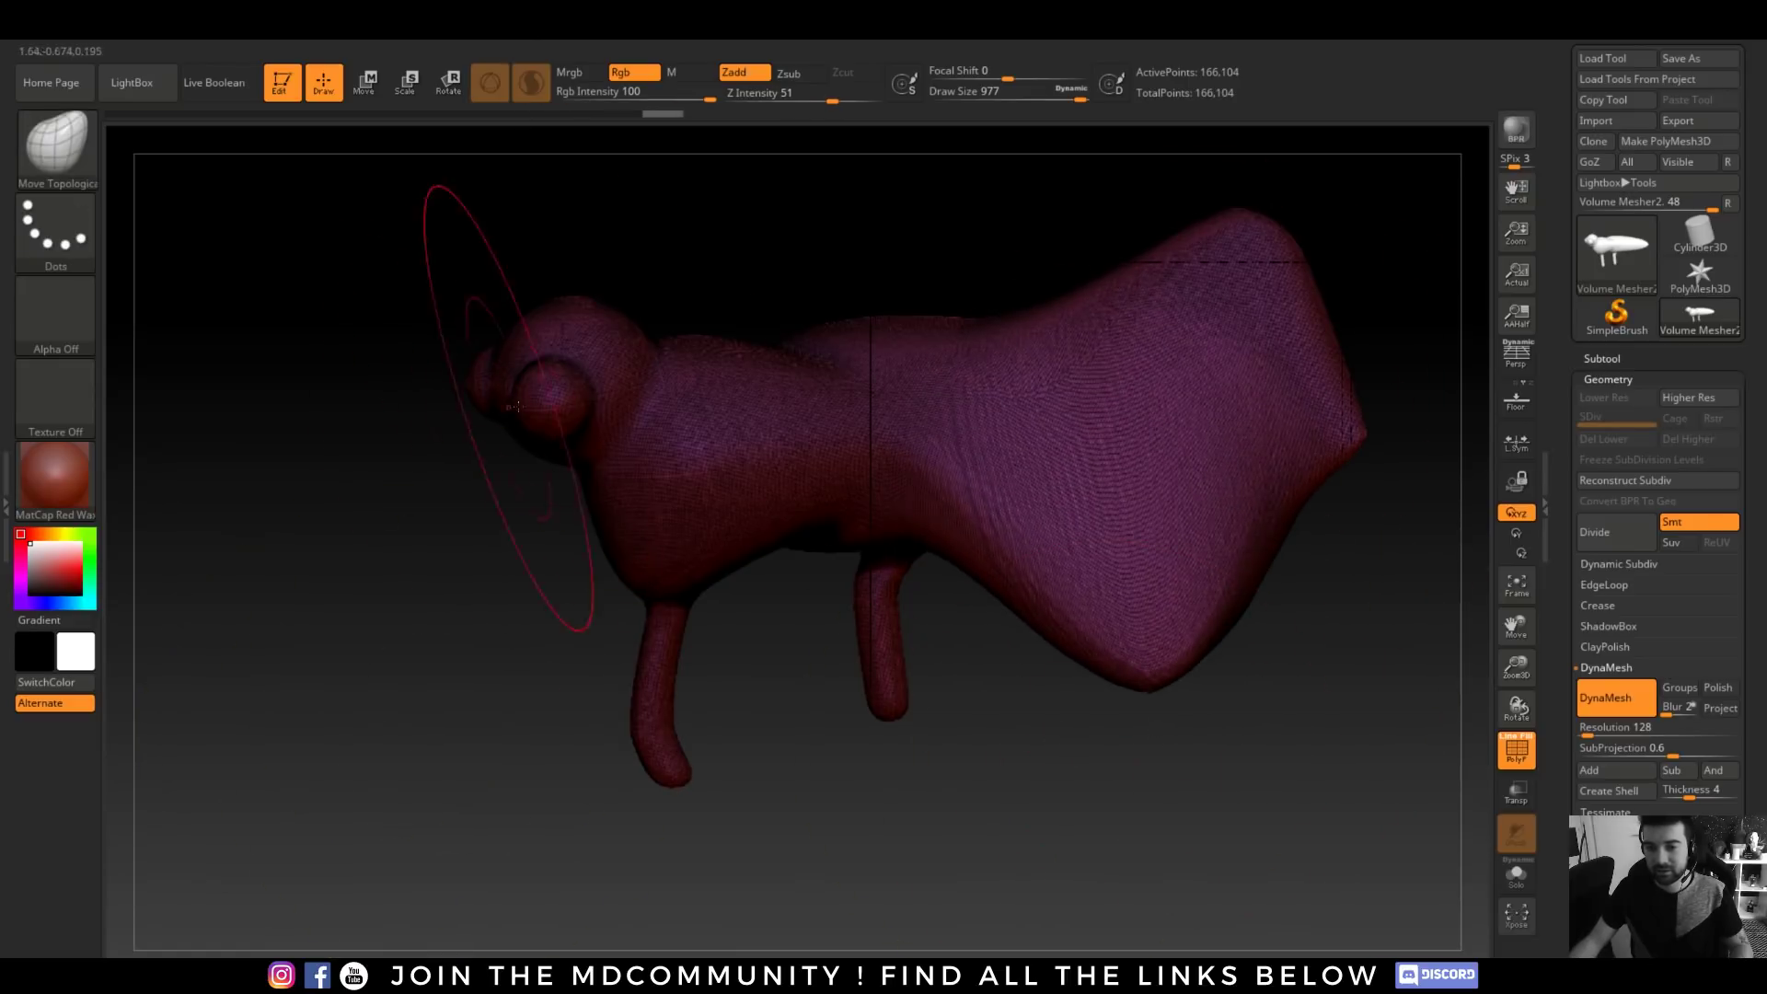
drag(517, 406, 410, 363)
ctrl+drag(335, 552, 417, 713)
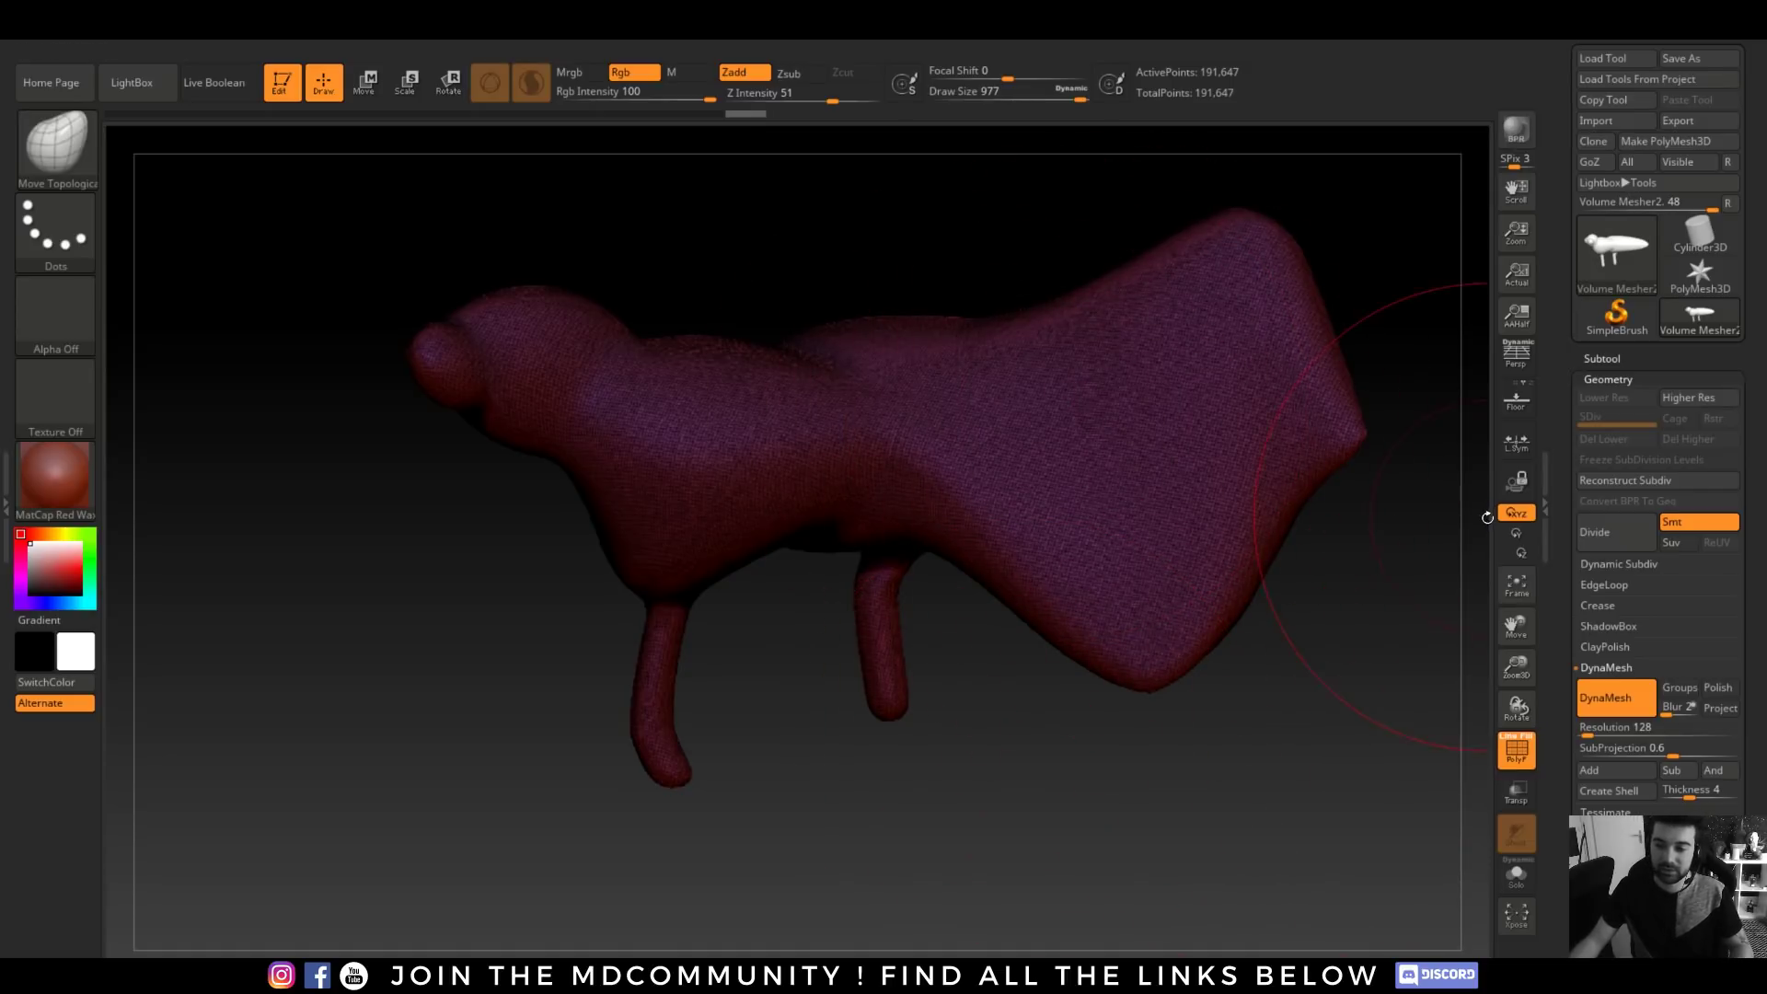
- Hide the polyframe and undo all the pulls and remeshes back to the original rounded body
click(1516, 750)
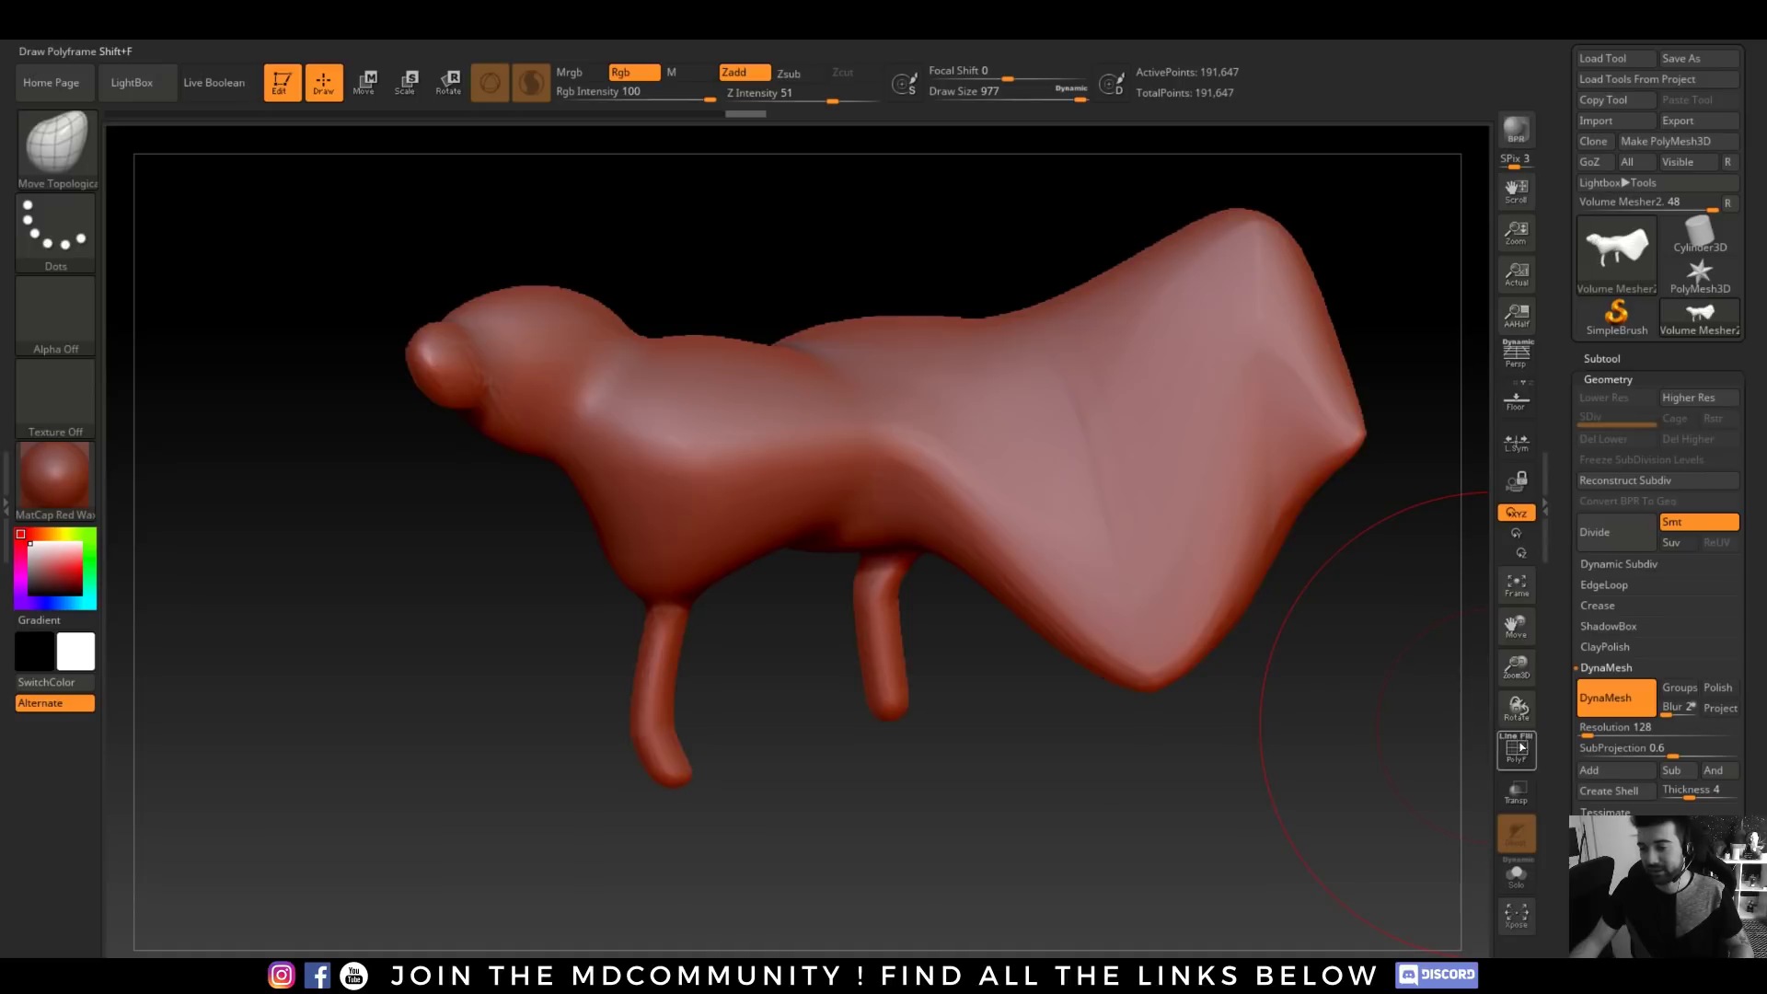
drag(1073, 718, 1118, 711)
key(ctrl+z)
key(ctrl+z)
key(ctrl+z)
key(ctrl+z)
key(ctrl+z)
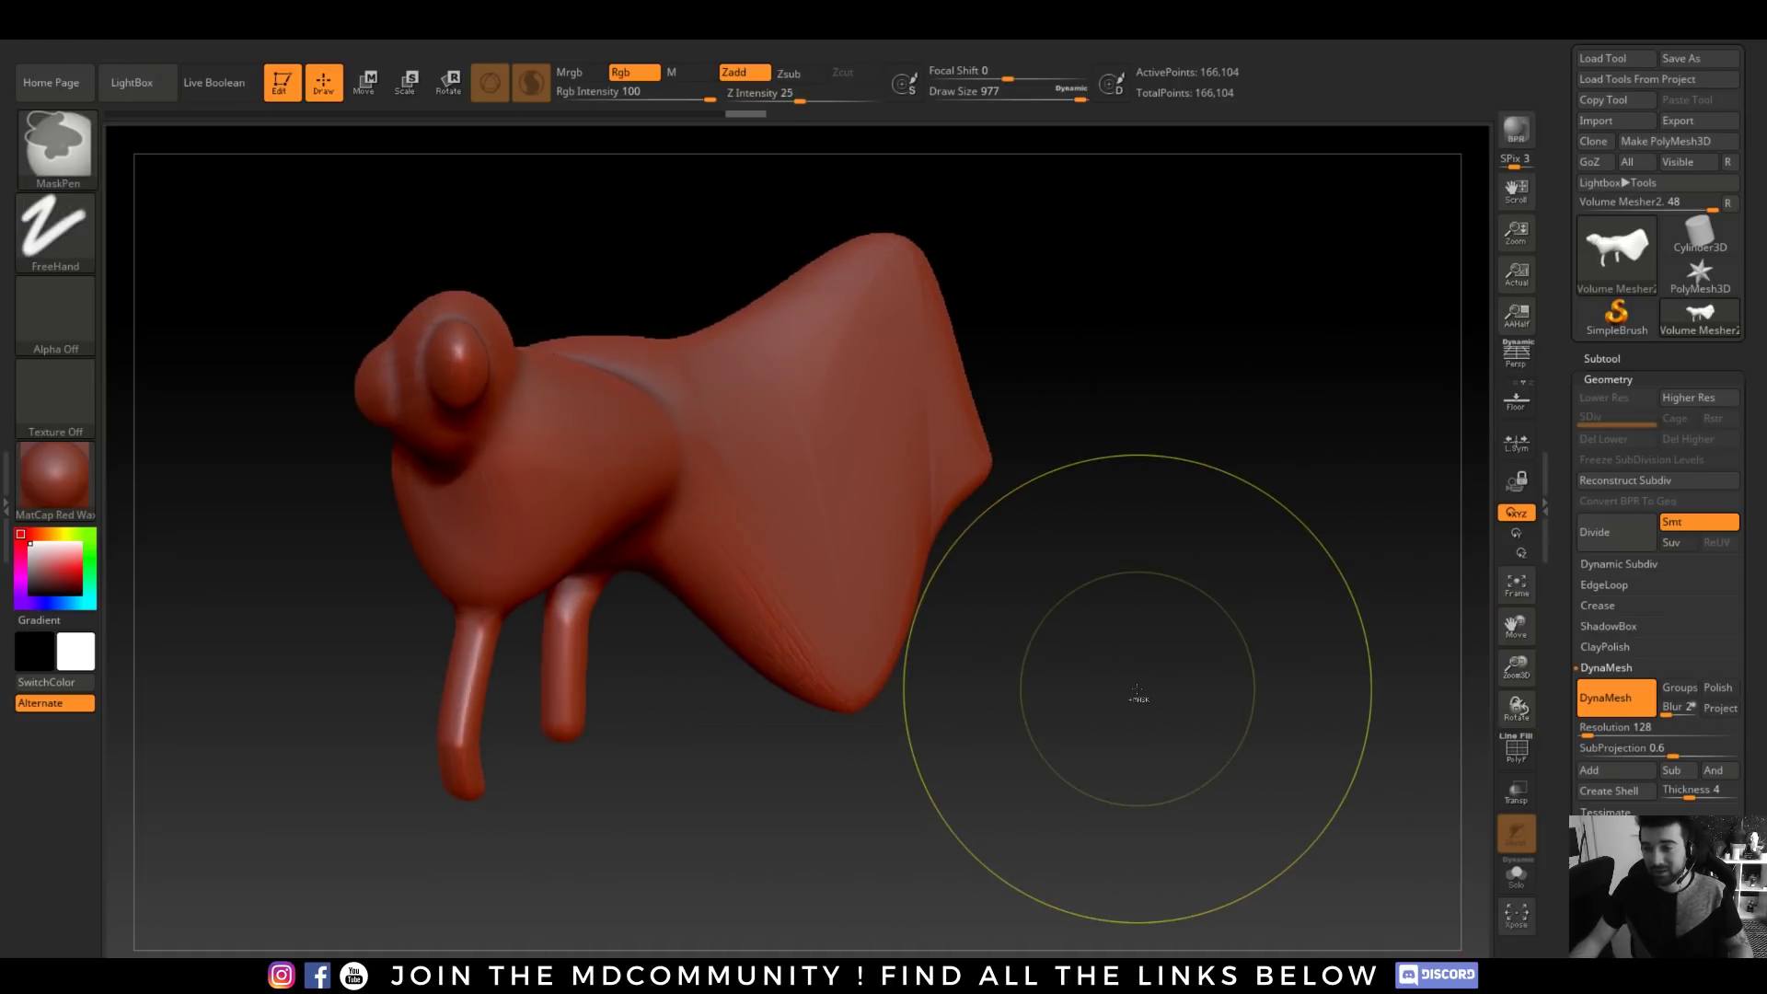
key(ctrl+z)
key(ctrl+z)
key(ctrl+z)
key(ctrl+z)
key(ctrl+z)
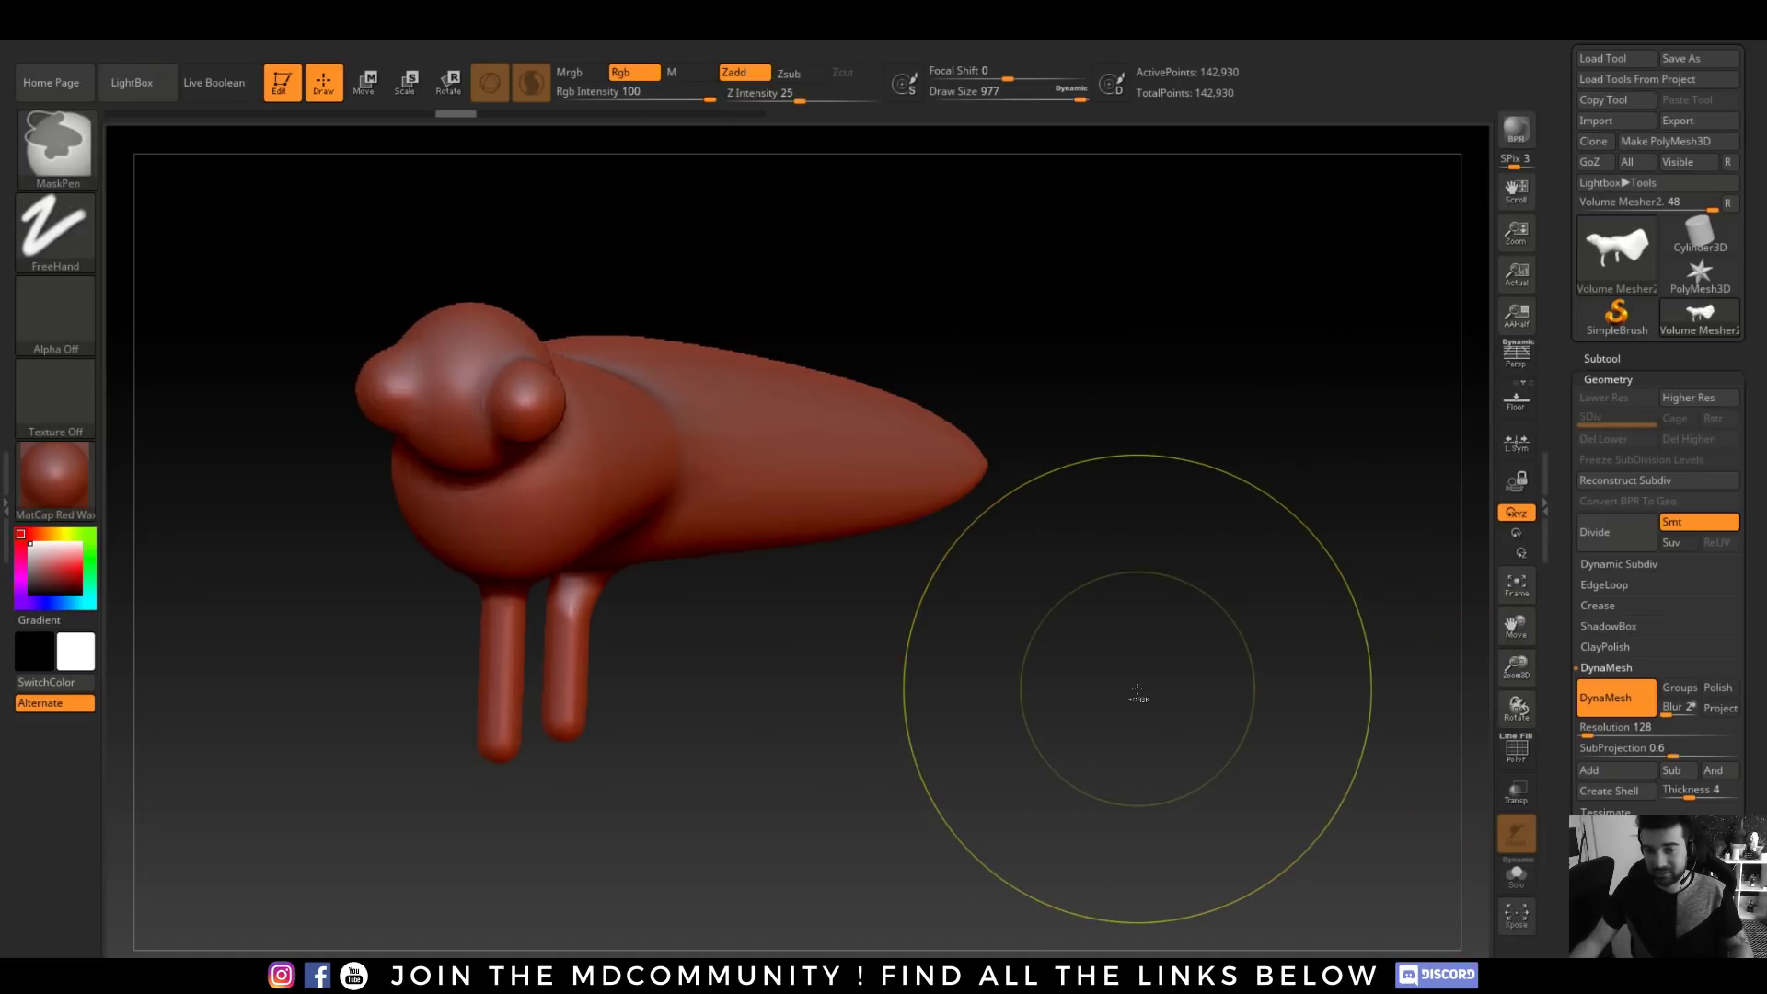
key(ctrl+z)
key(ctrl+z)
key(ctrl+z)
key(ctrl+z)
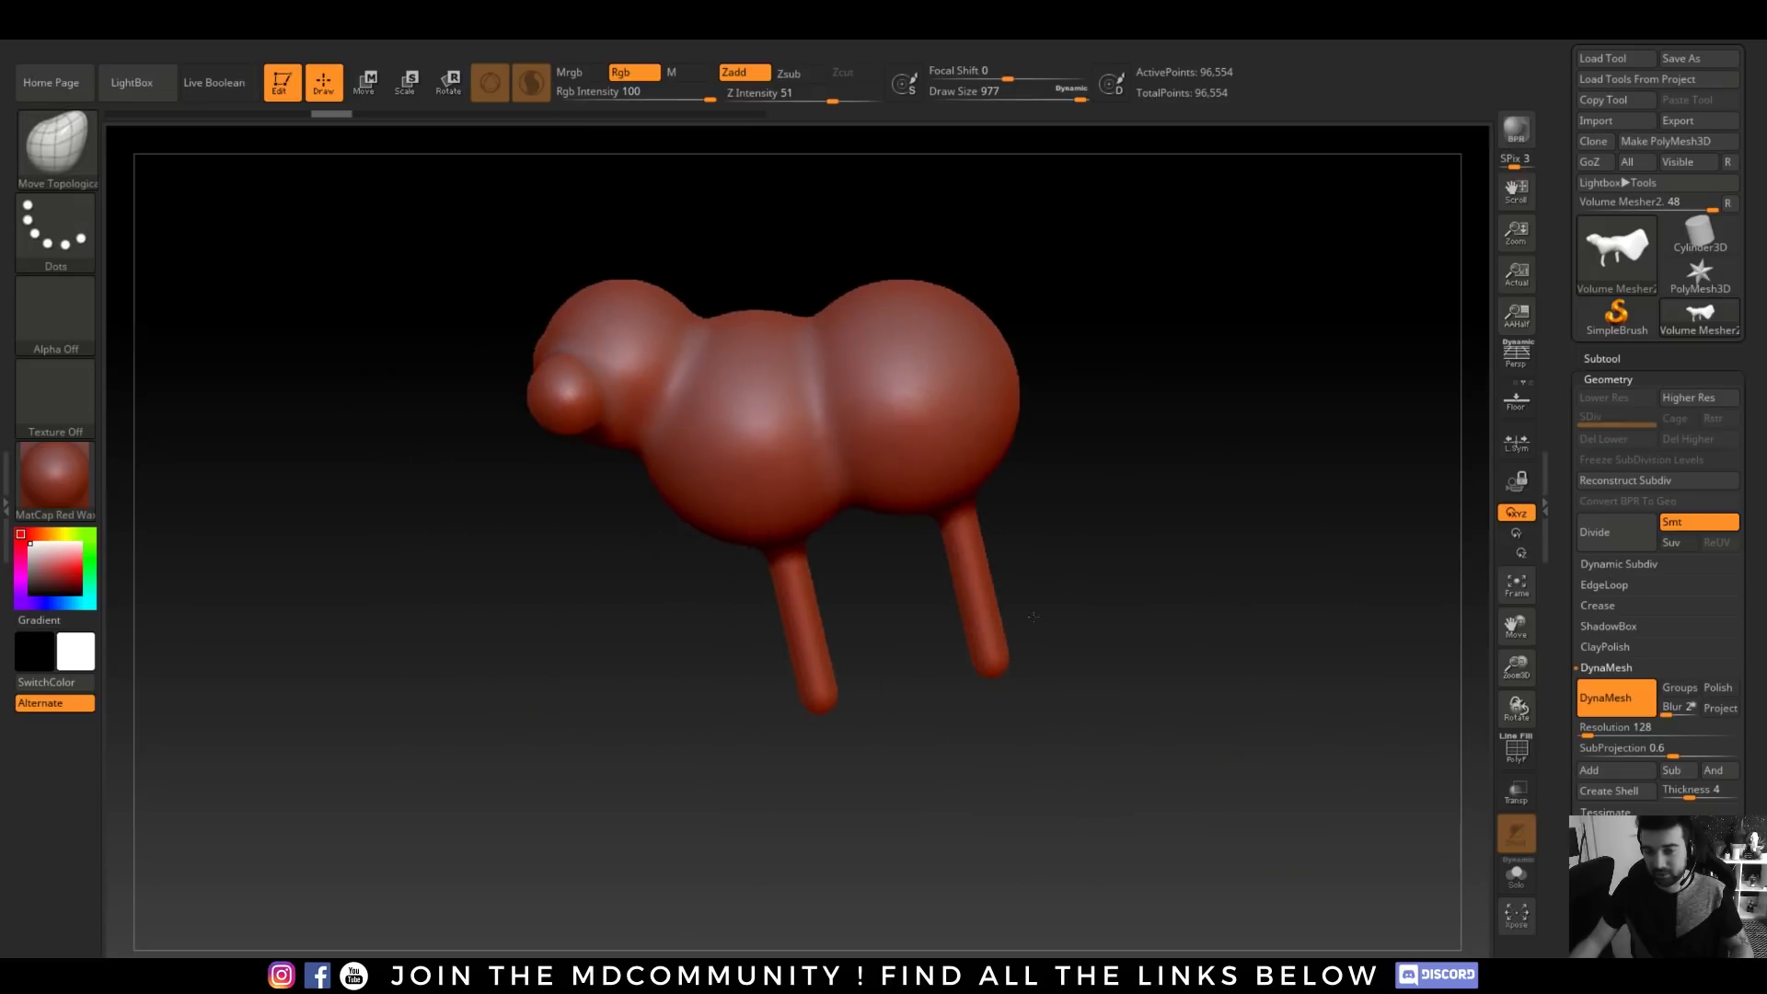
- Show the polyframe and undo the DynaMesh conversion of the animal mesh
click(1516, 759)
scroll(581, 756, up, 5)
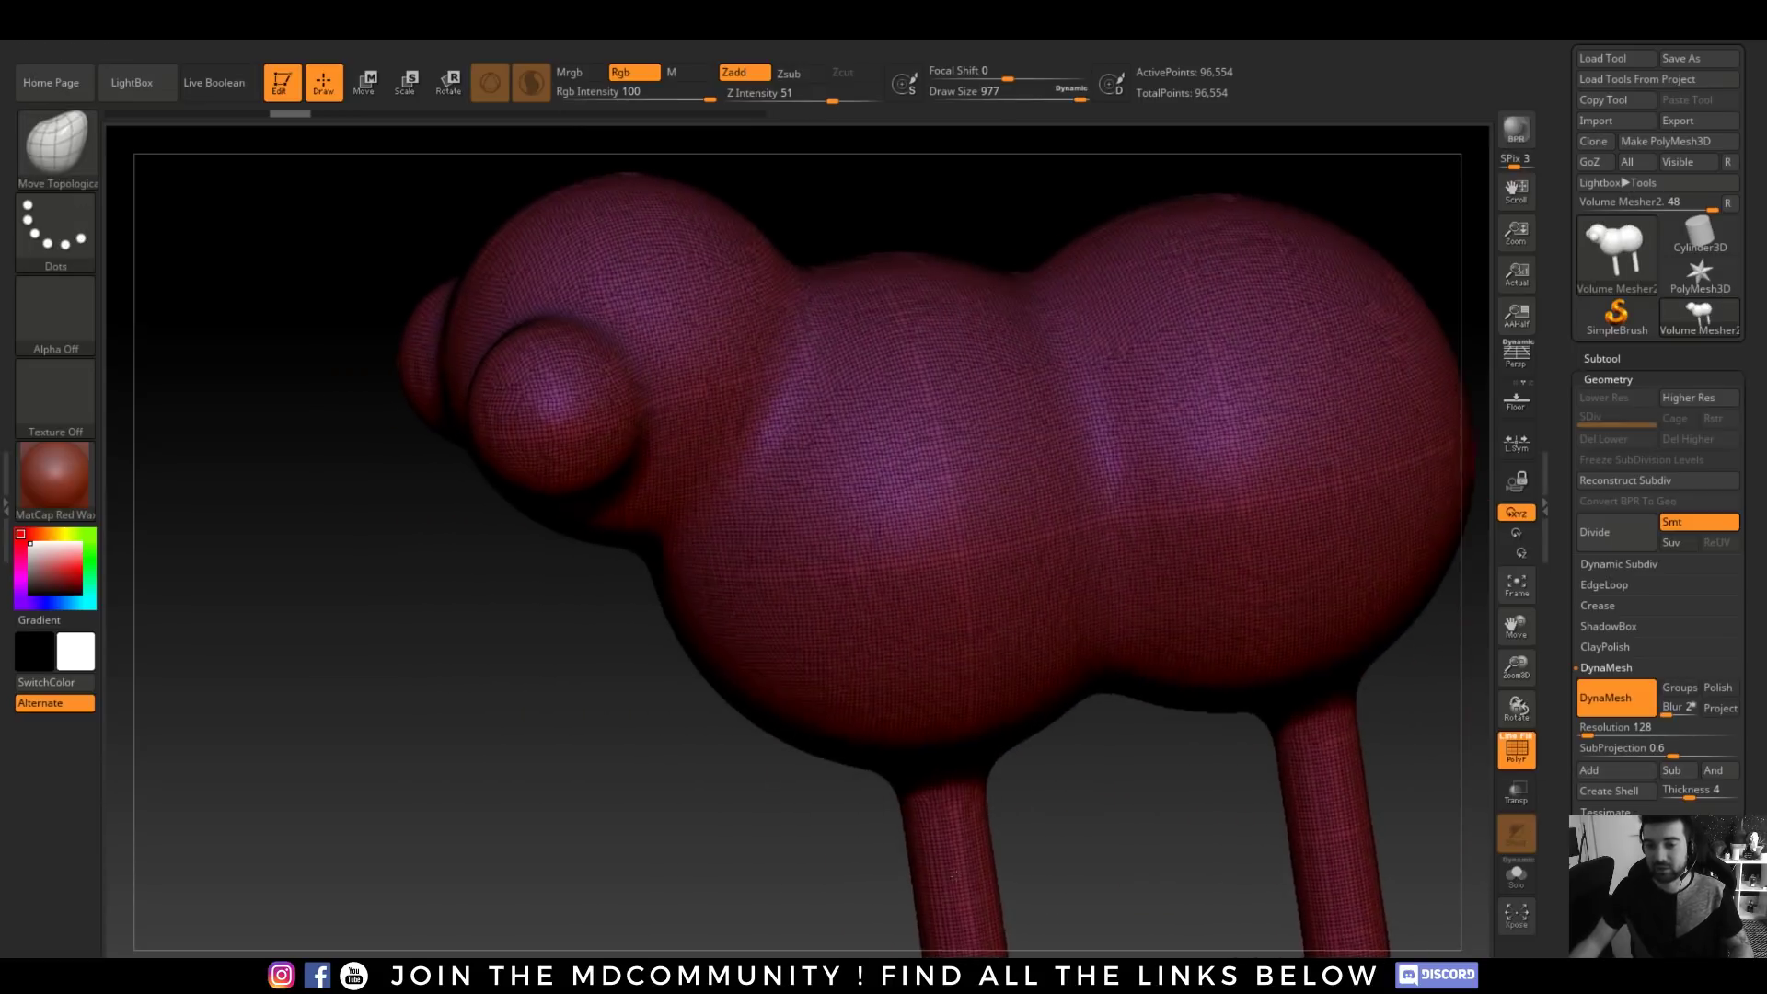
key(ctrl+z)
key(ctrl+z)
key(ctrl+z)
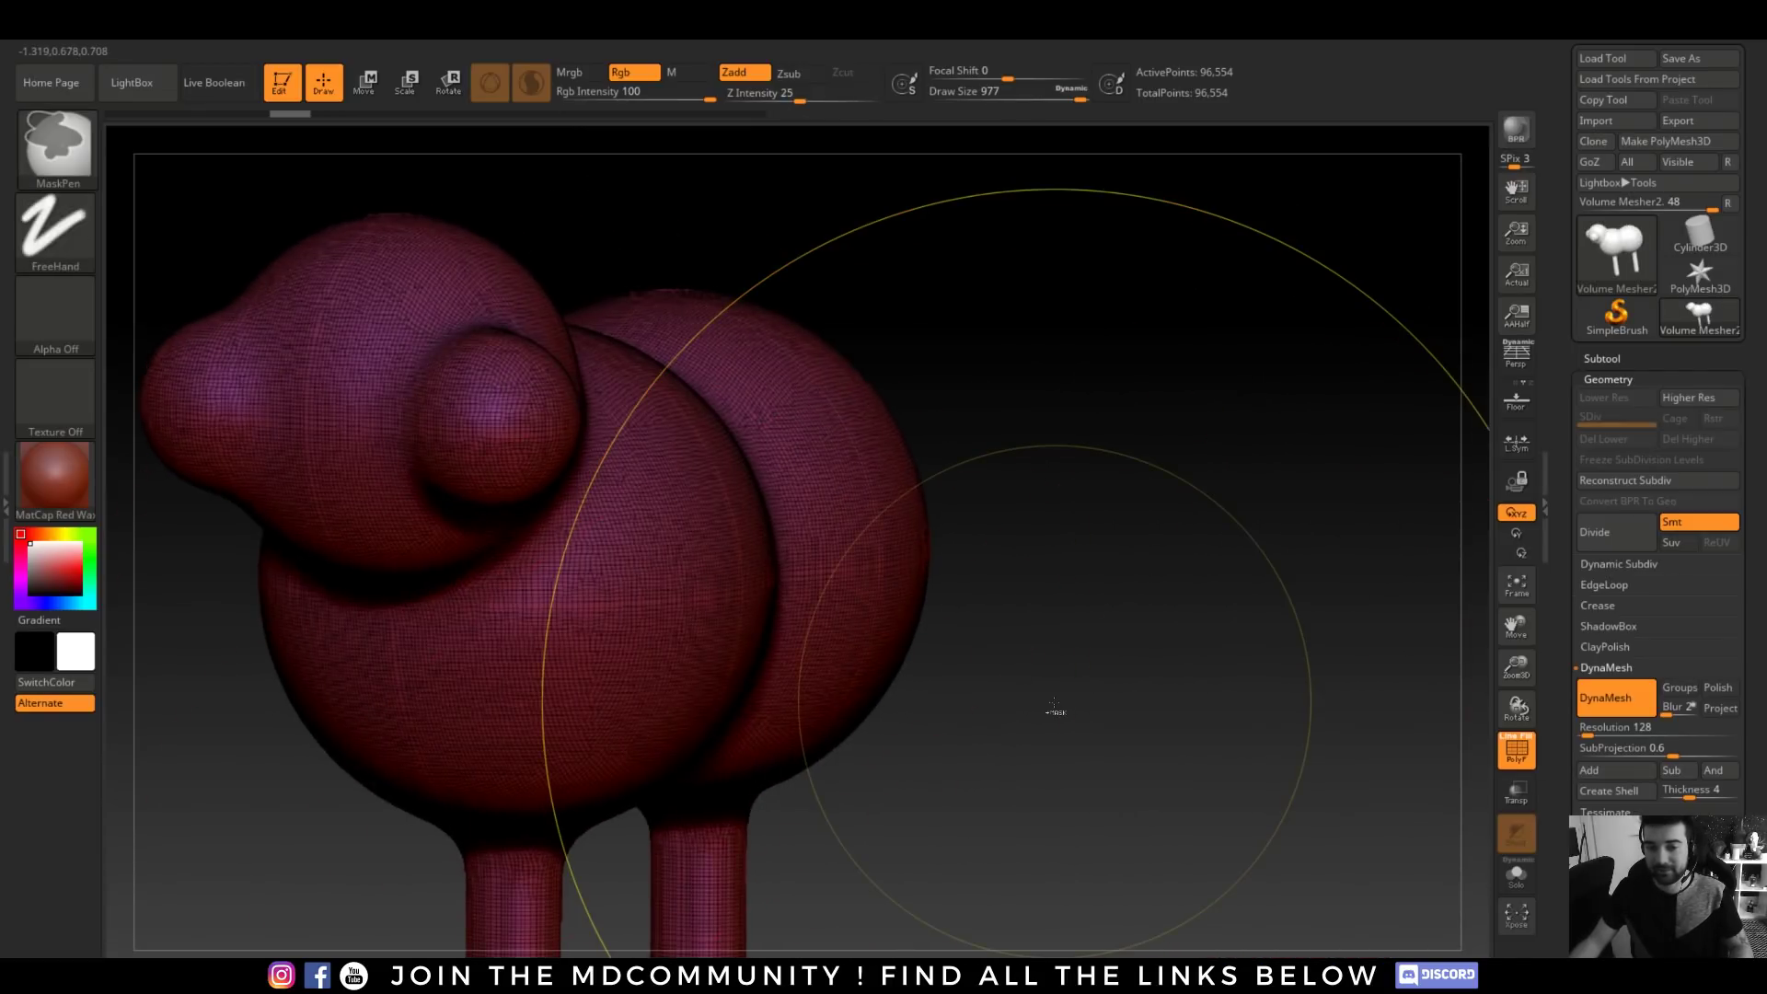
alt+drag(1120, 568, 1118, 460)
scroll(535, 412, up, 4)
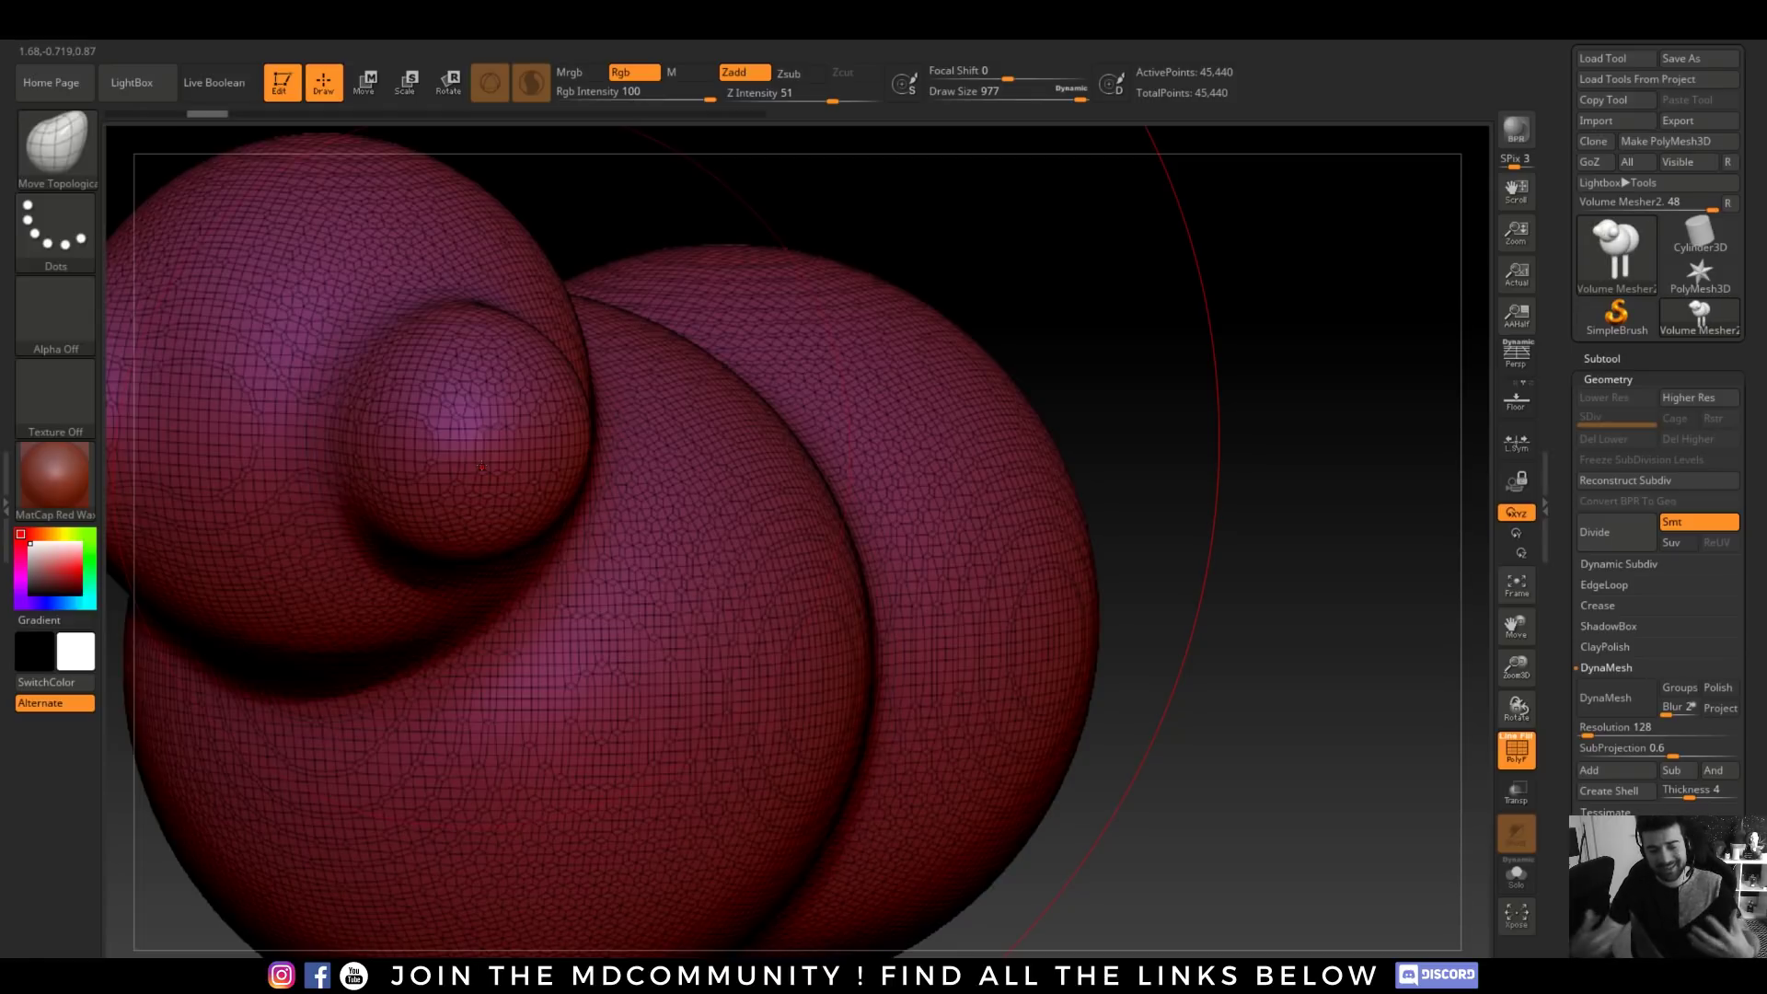
- Retopologize the animal mesh with ZRemesher using the Legacy (2018) option
click(1606, 667)
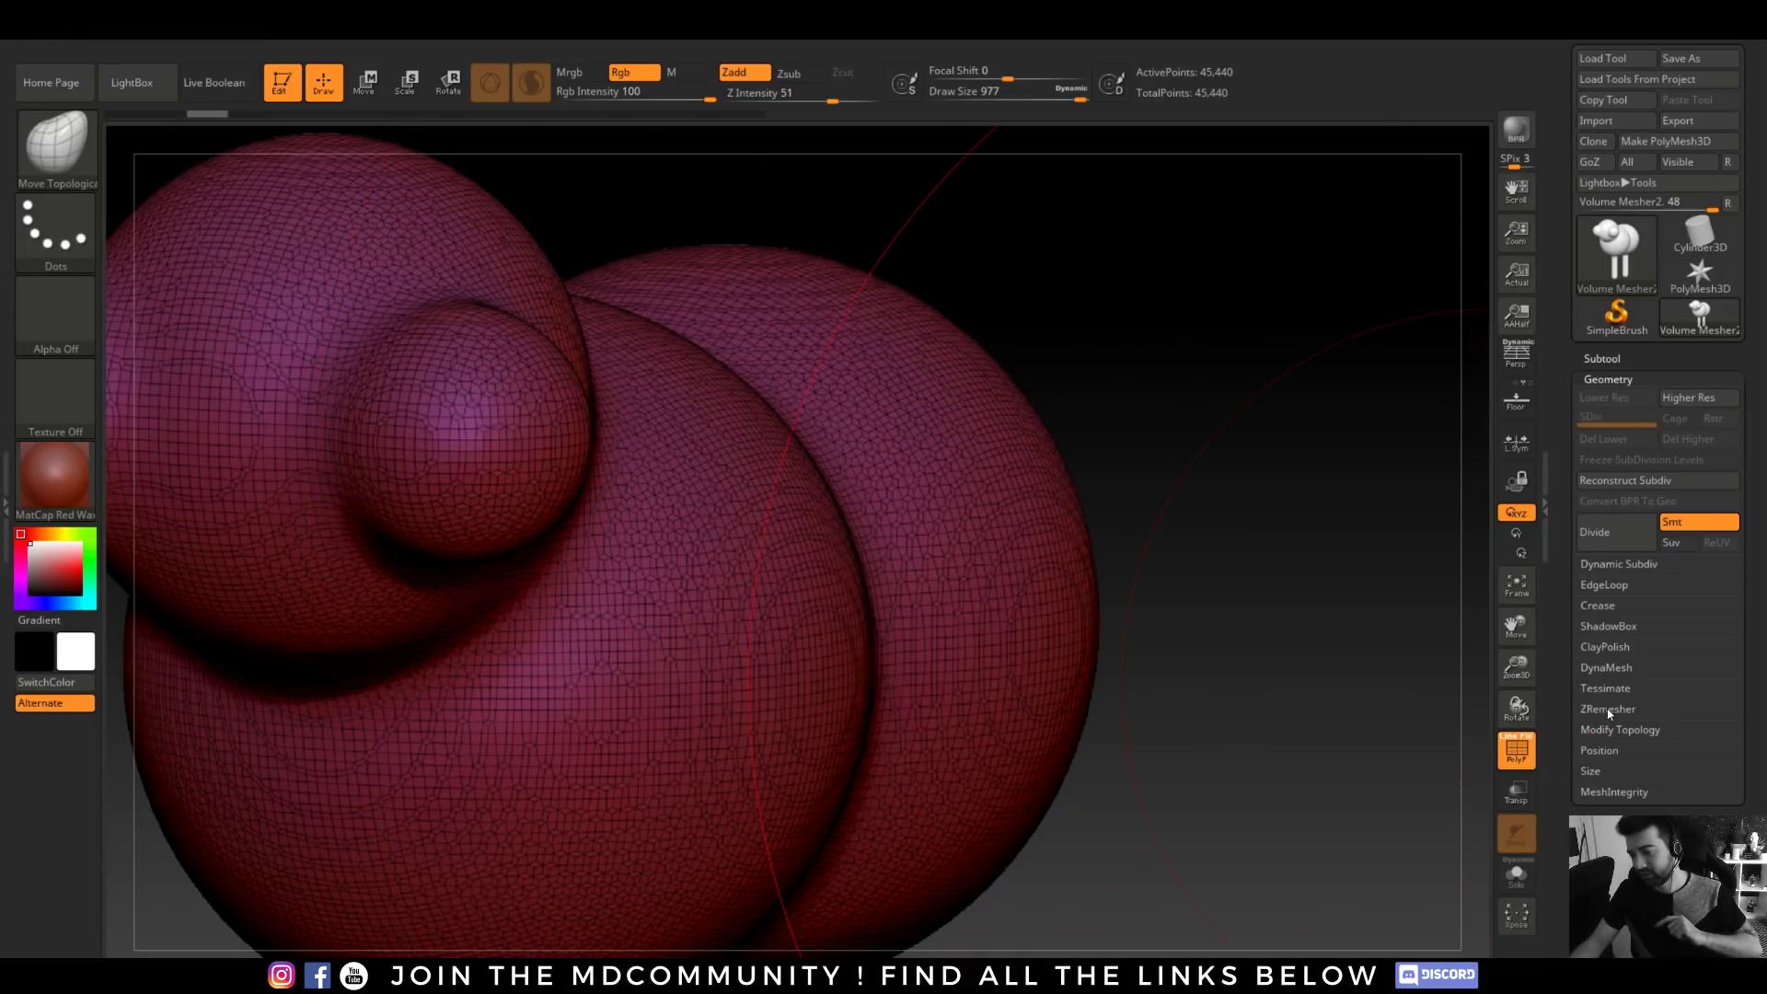
click(1609, 710)
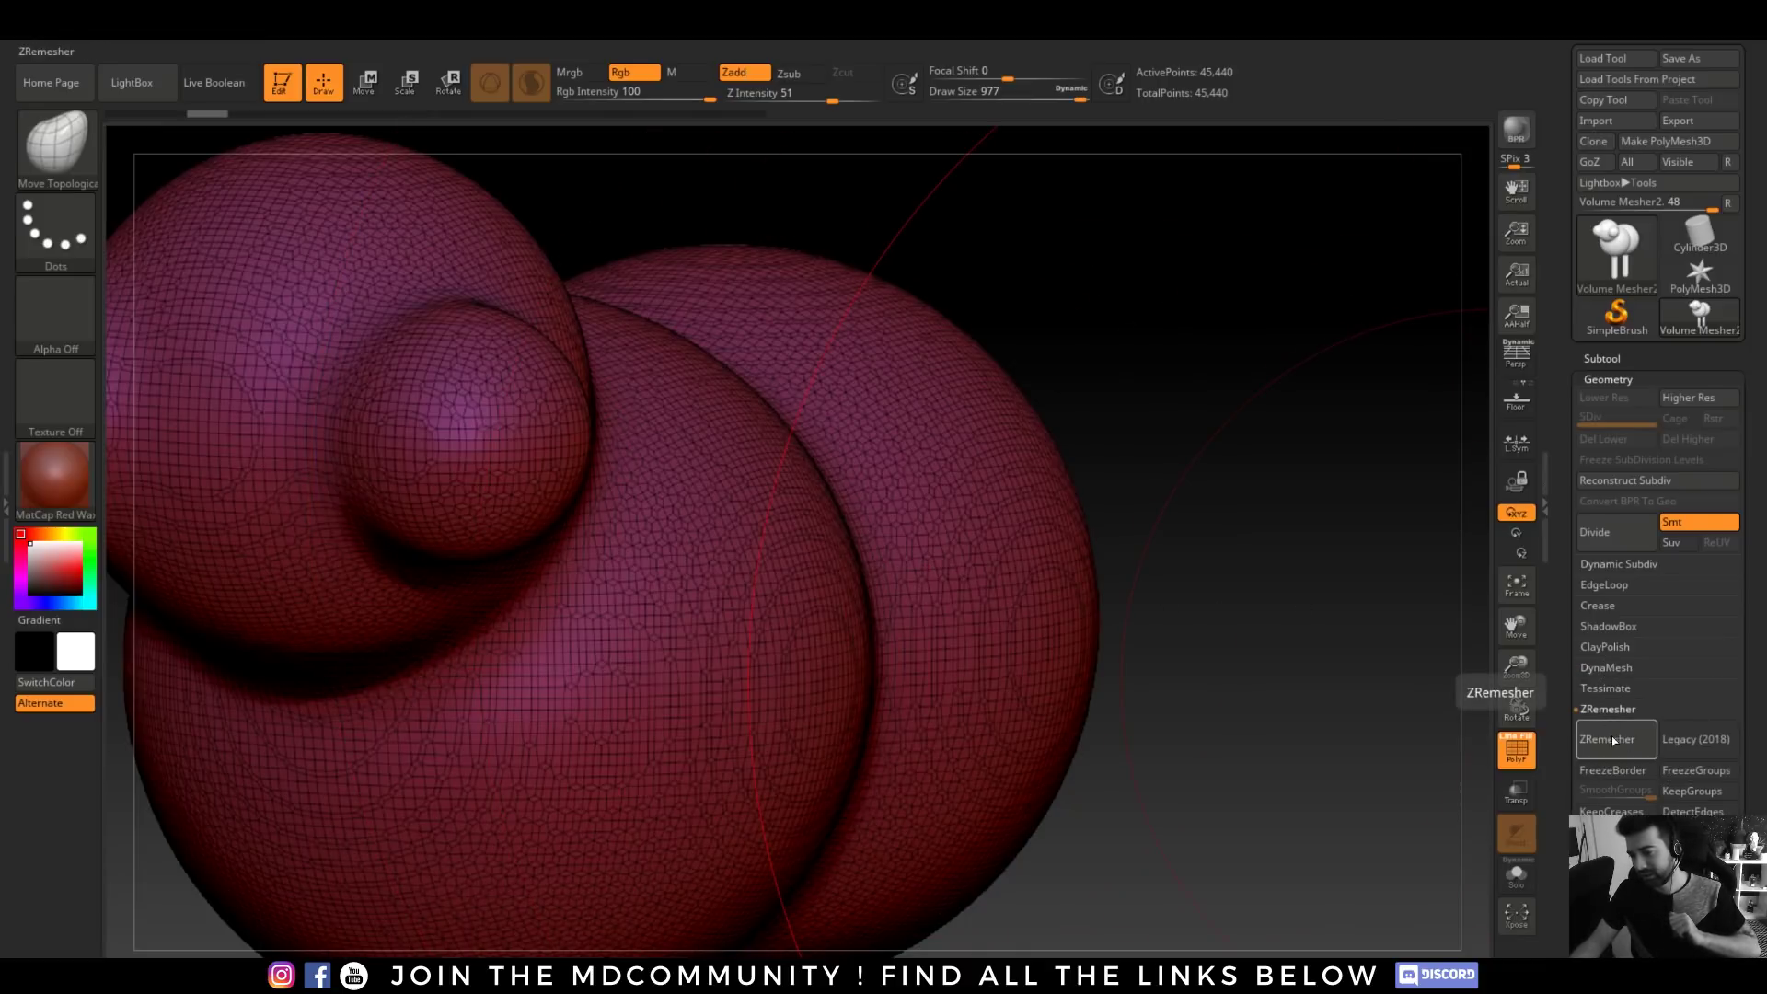
click(1613, 741)
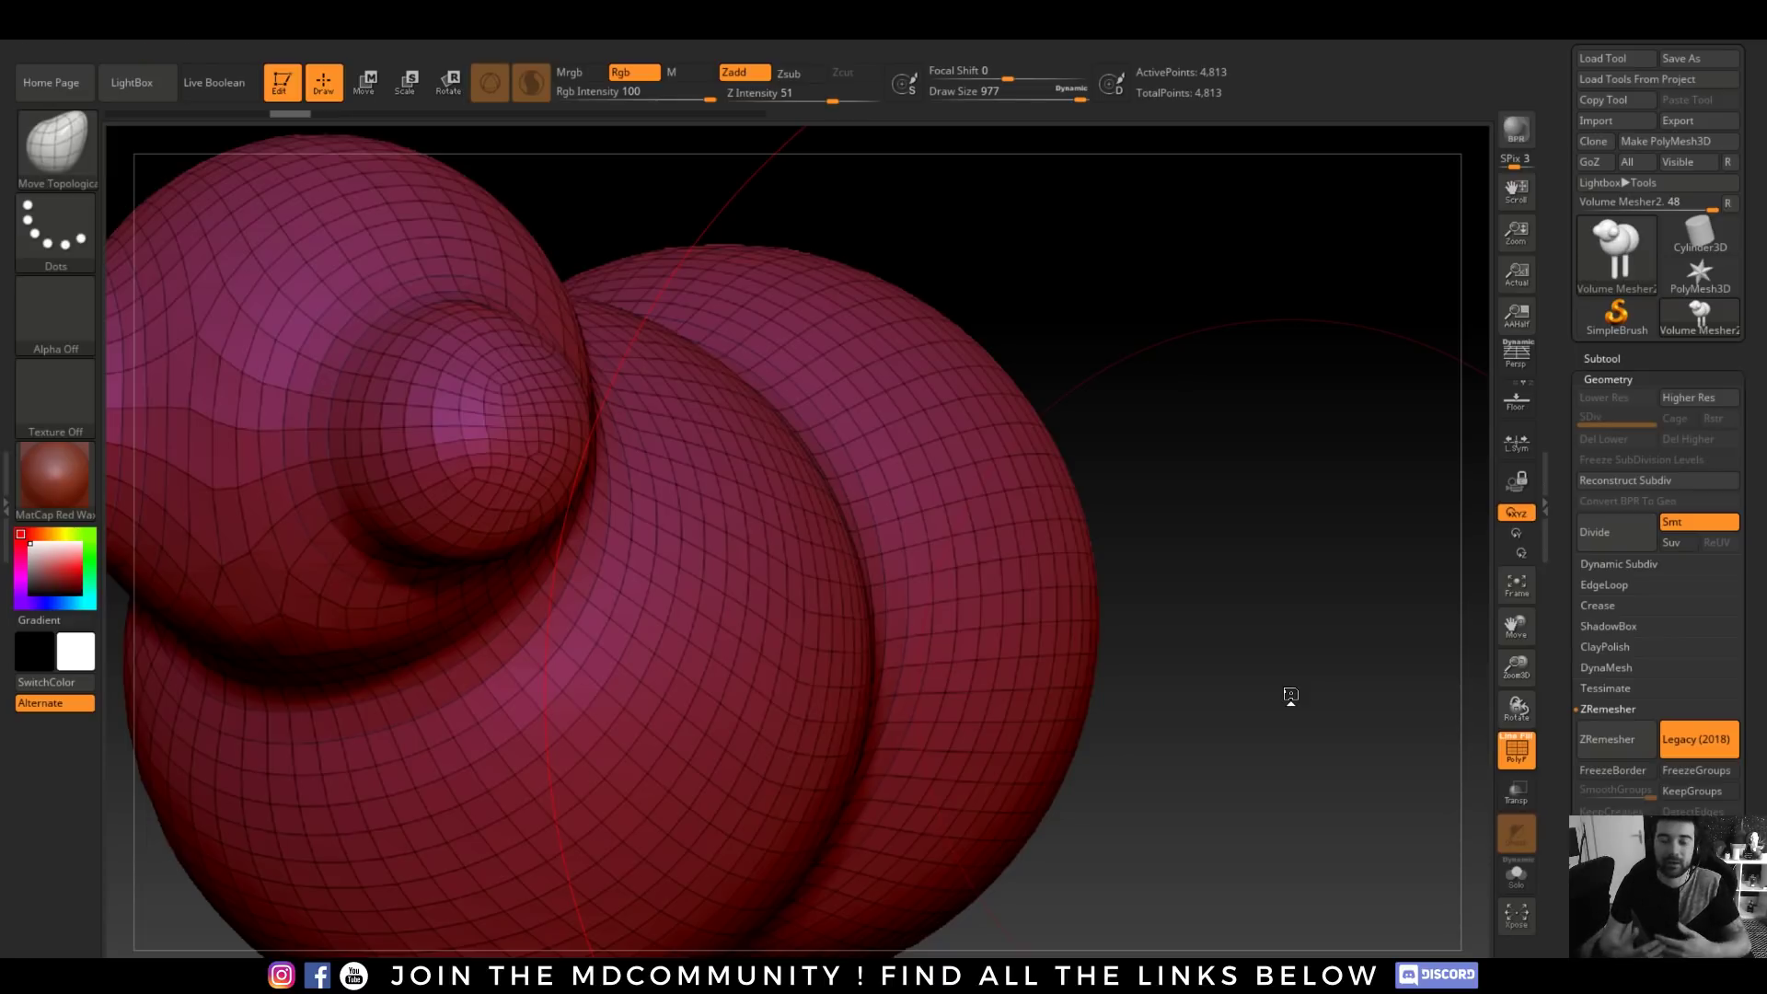
- Check the new topology around the head and send the remeshed model to Cinema 4D with GoZ
ctrl+right_drag(1187, 433, 1183, 355)
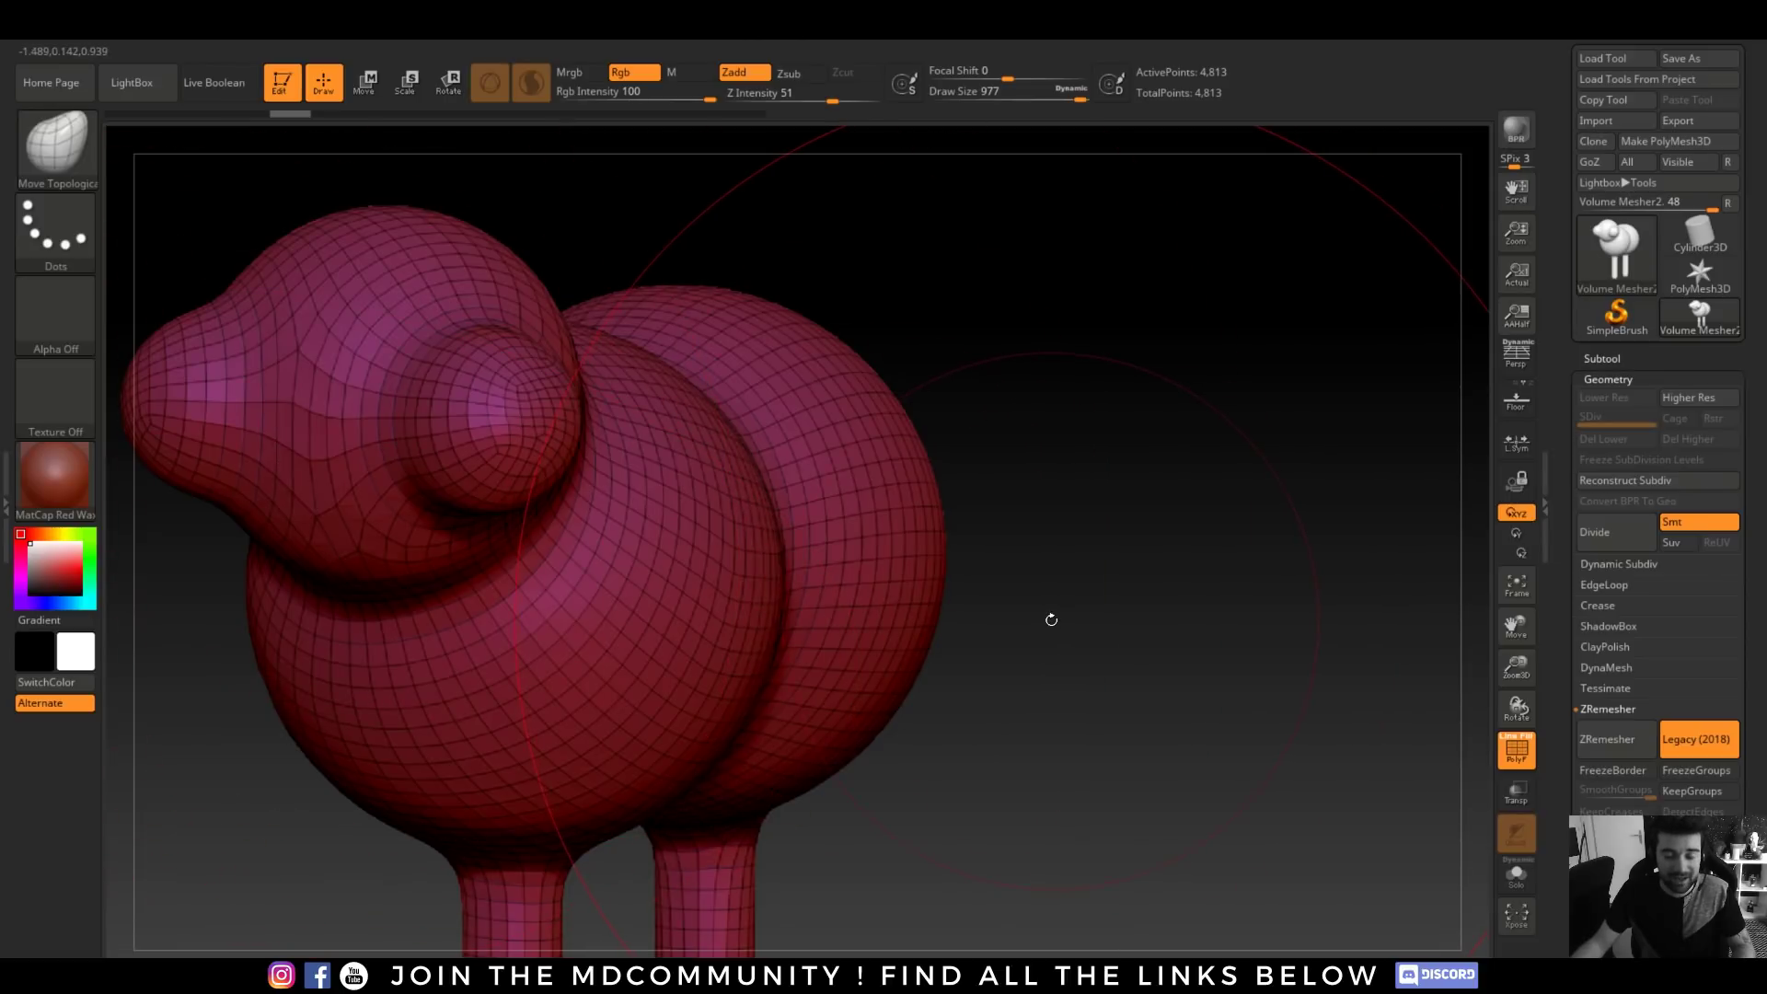
drag(1068, 599, 1279, 598)
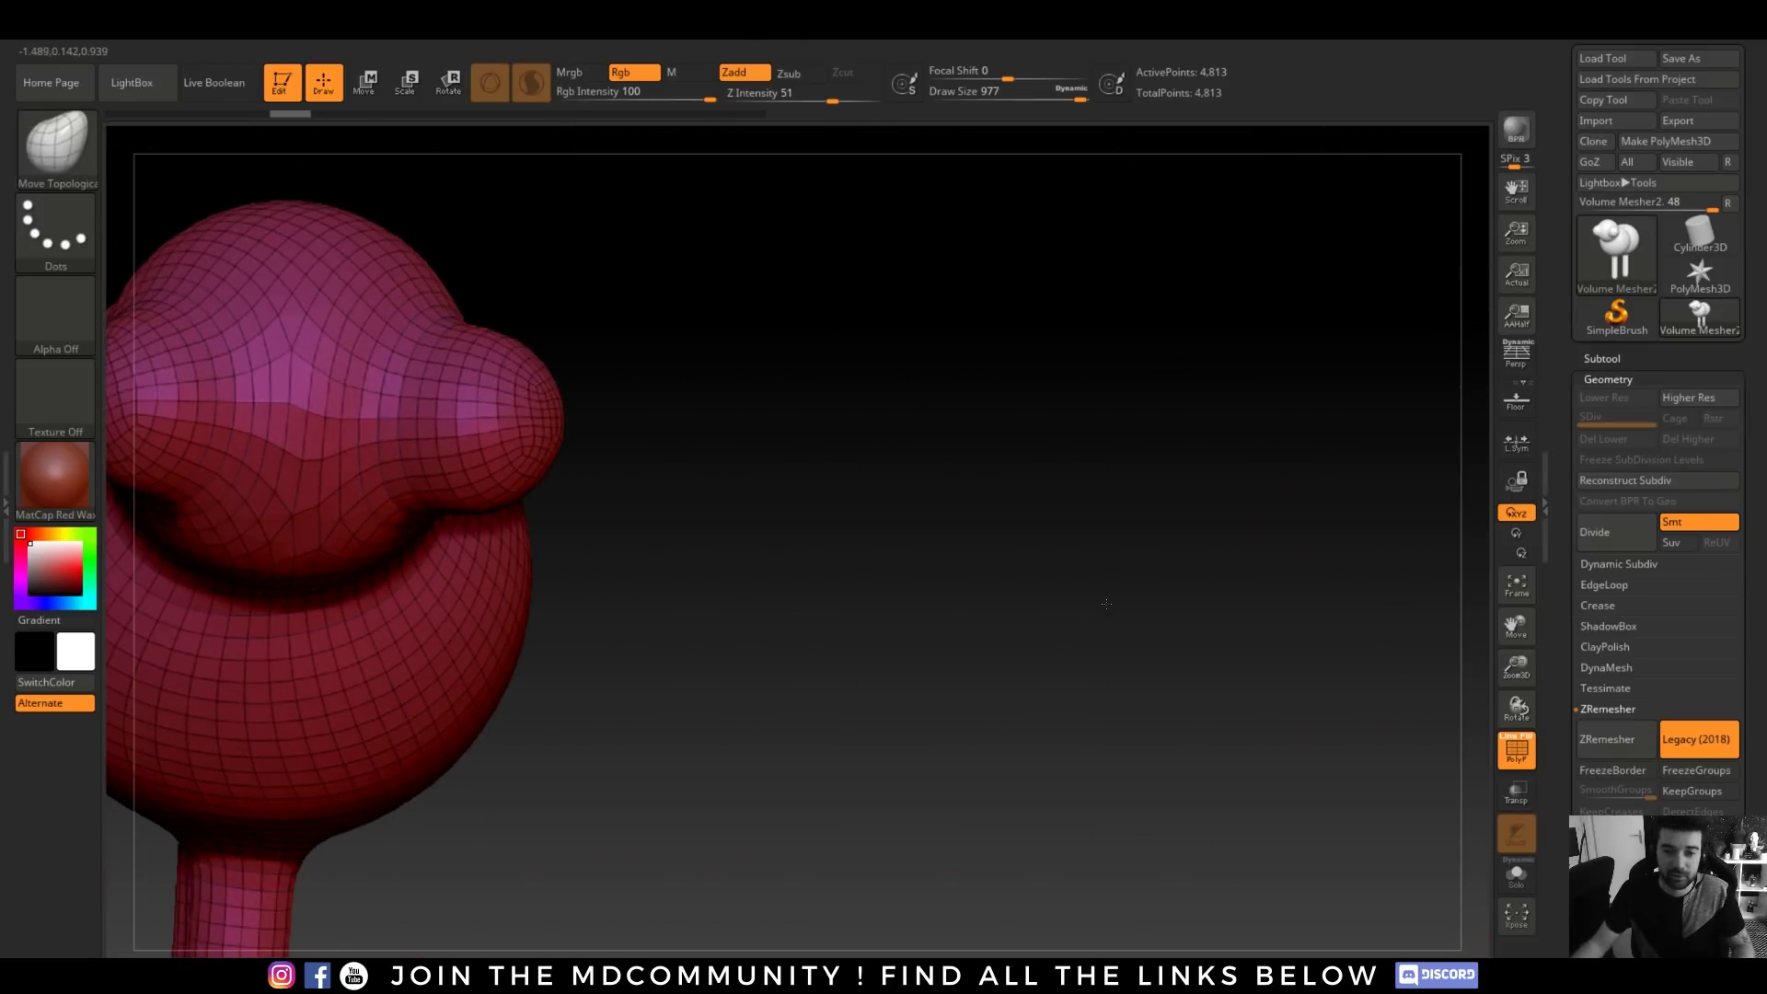
alt+drag(857, 606, 1048, 594)
click(1589, 162)
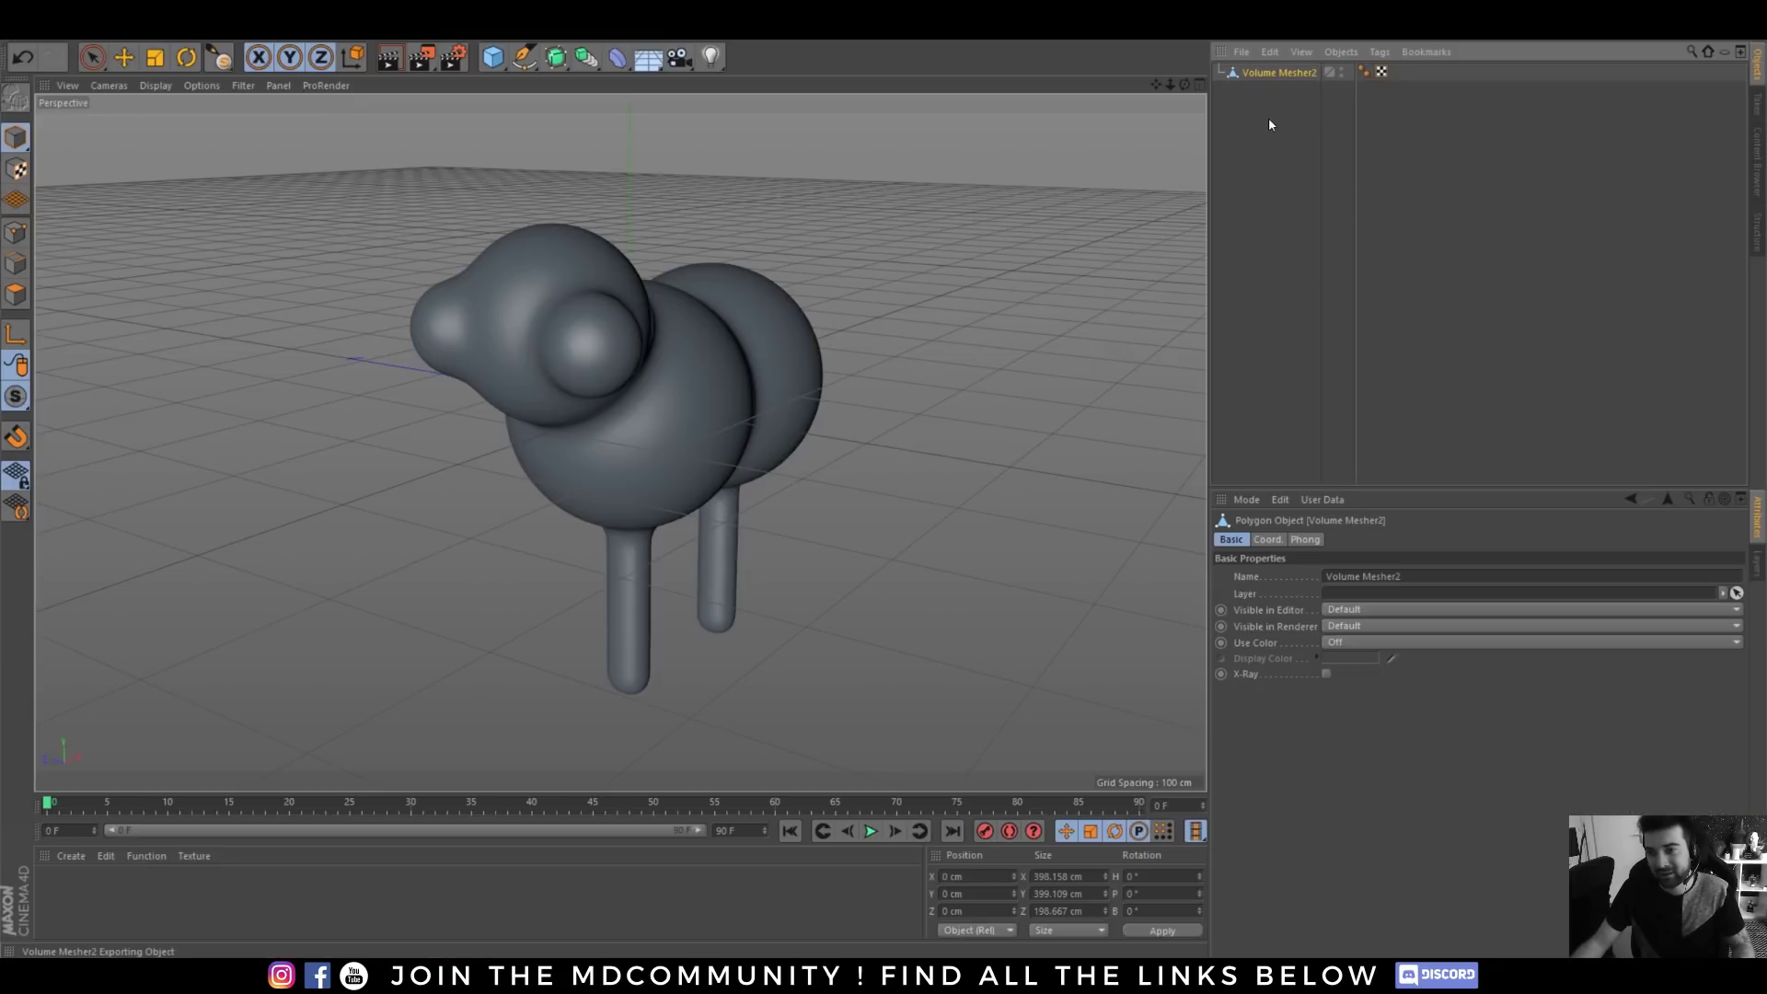
- Find and run the Import From ZBrush command to bring the remeshed animal into the scene
key(shift+c)
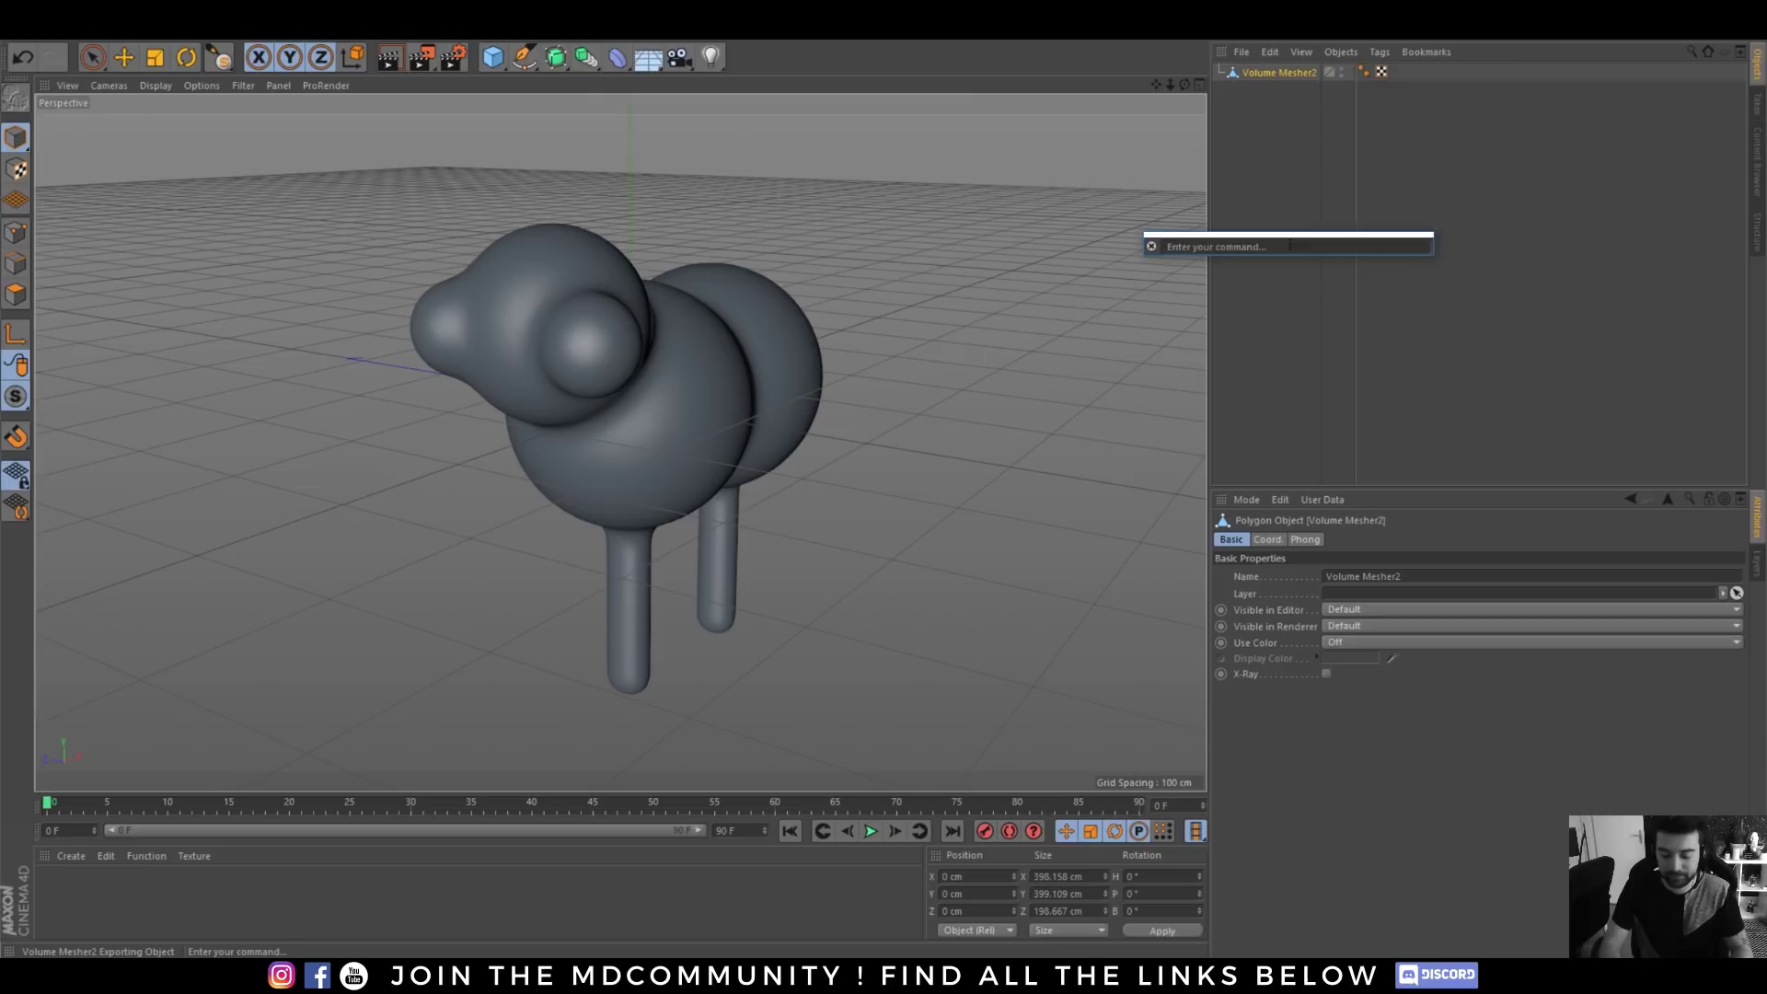
text(zbrus)
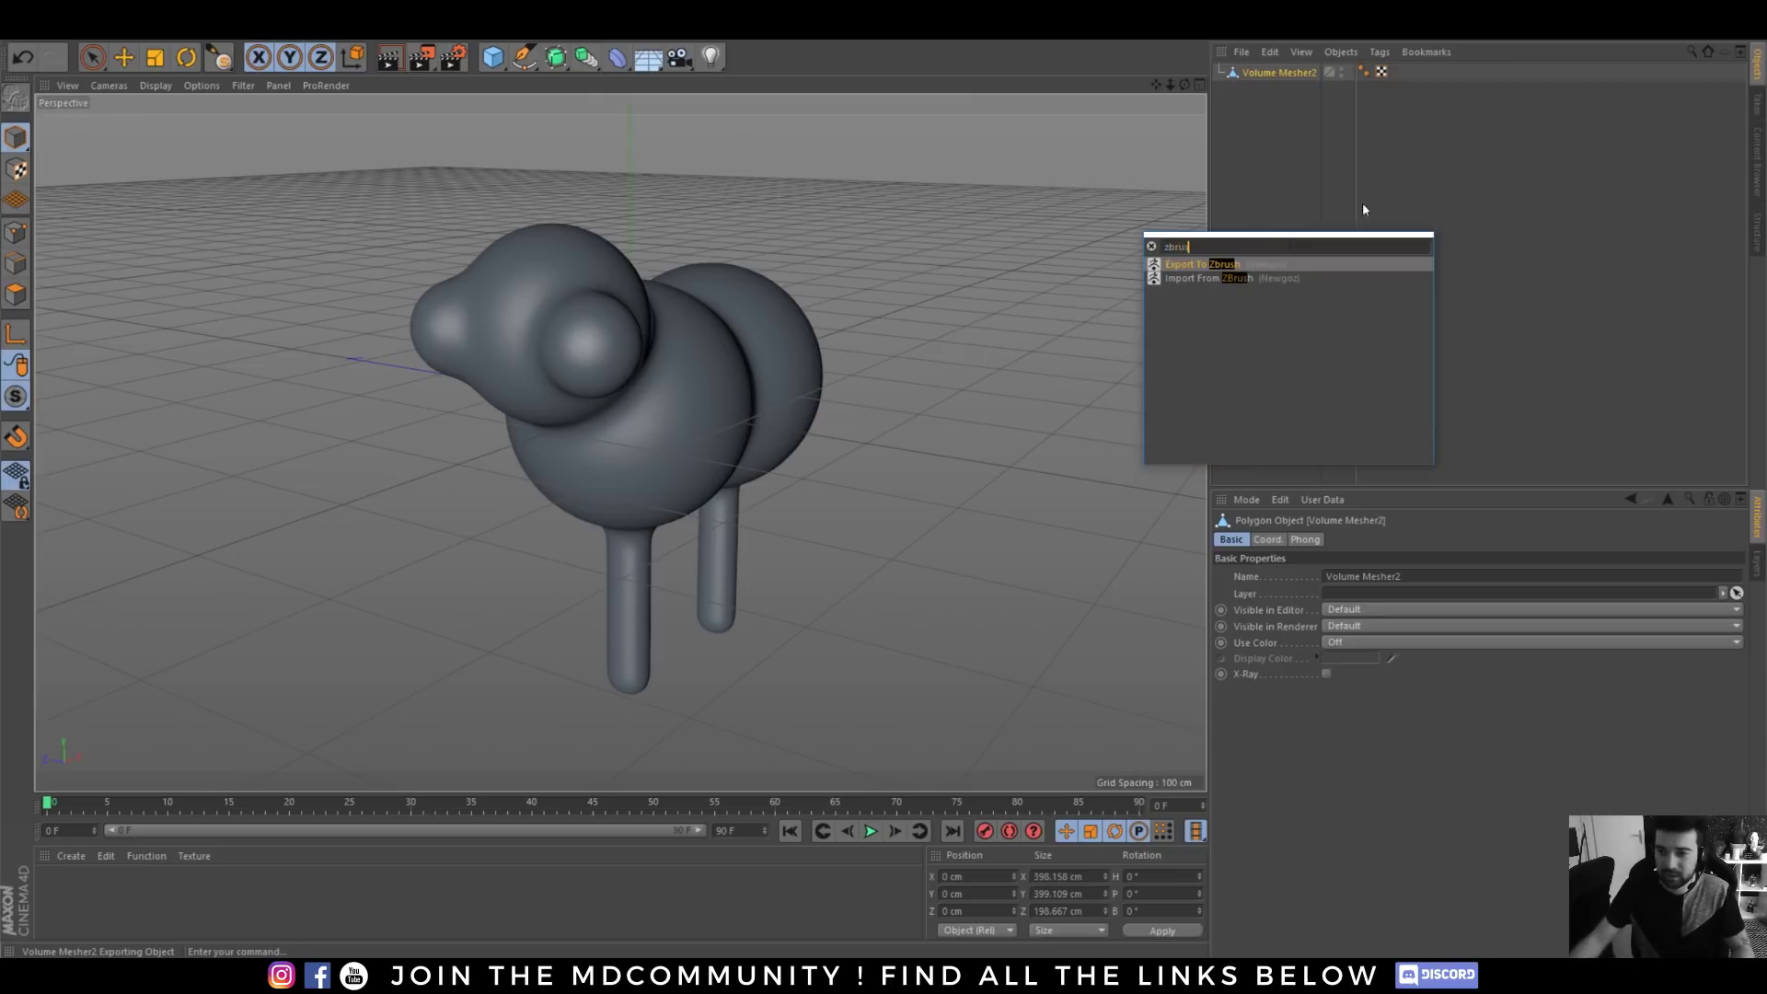
click(1219, 278)
- Move the original Volume Mesher2 object beside the imported mesh, to about -225 cm on Z
click(1278, 89)
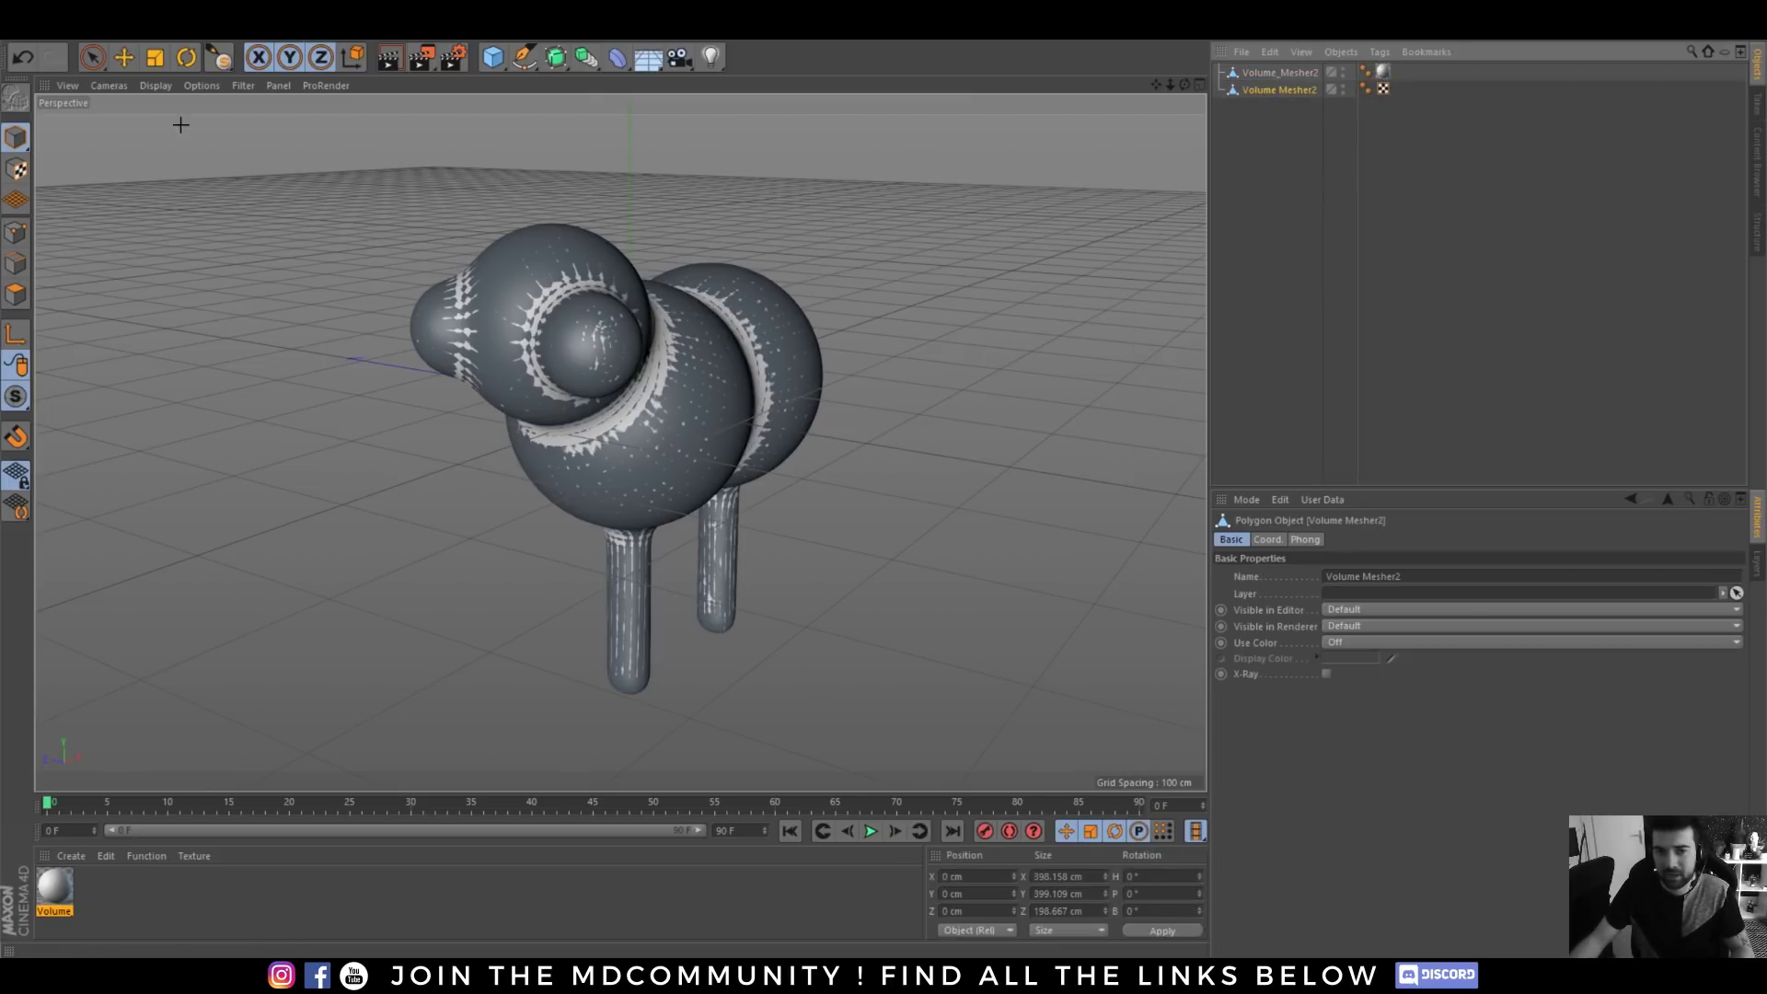
click(124, 57)
drag(552, 396, 838, 467)
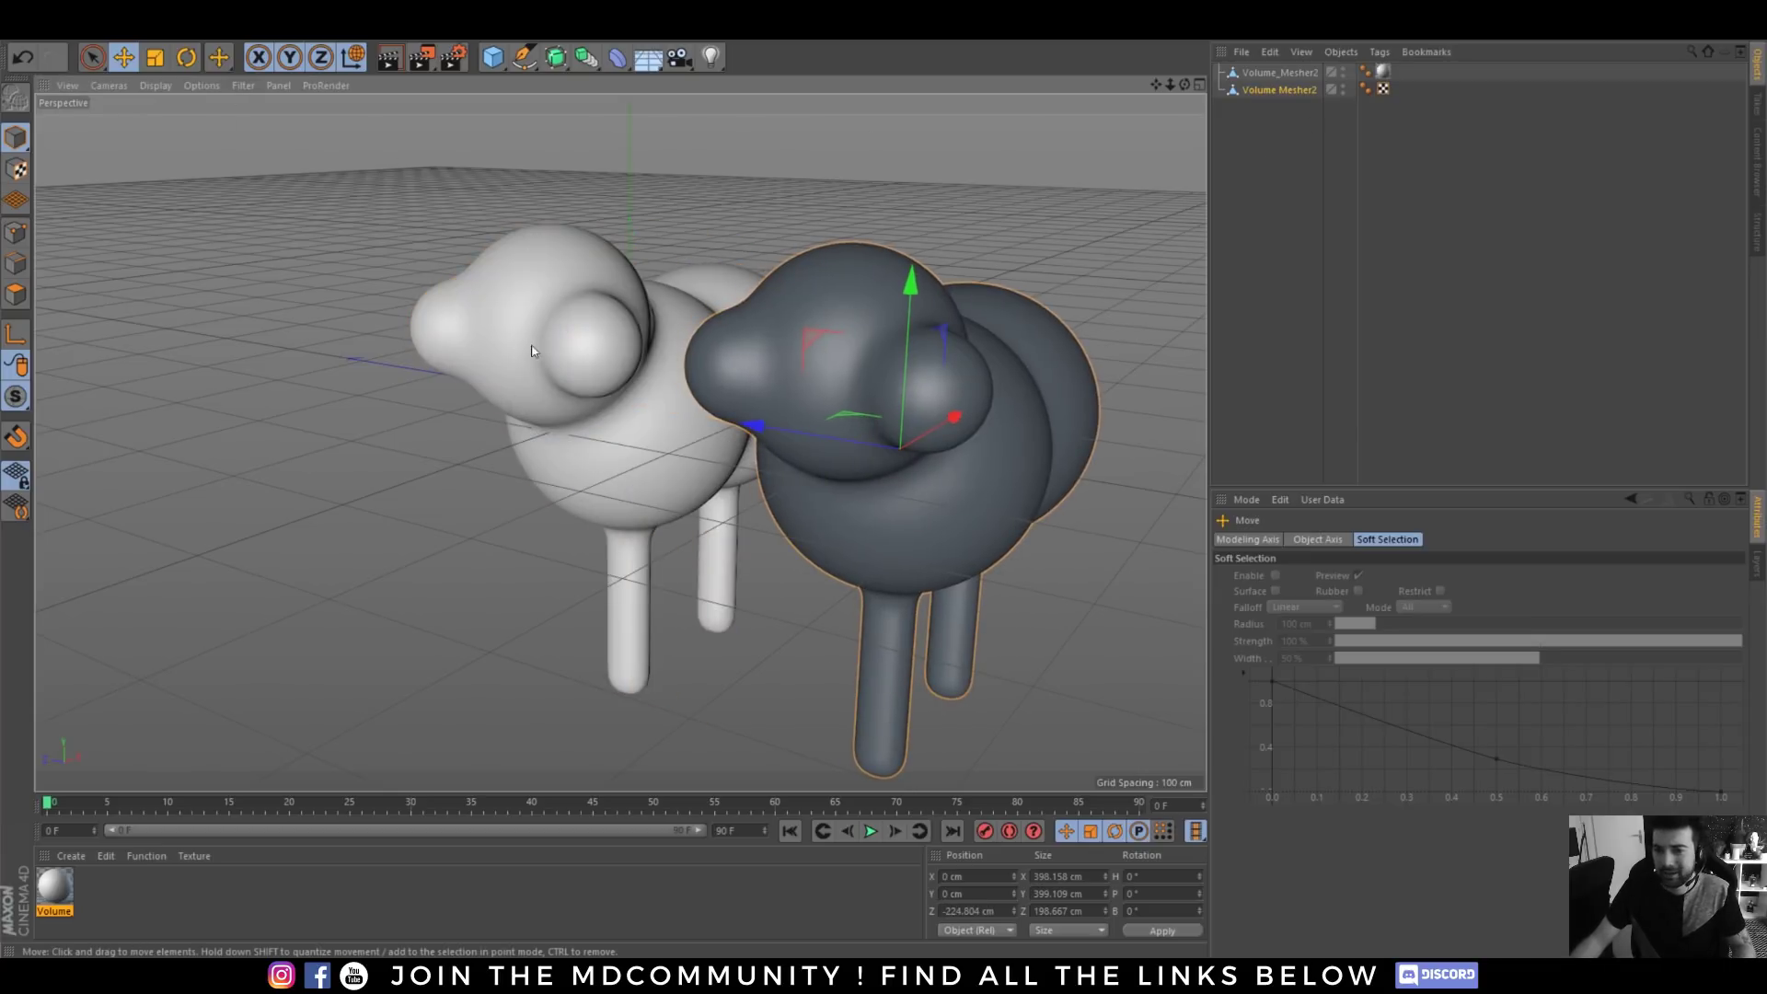
- Switch the viewport to a shaded display with lines so both animals show their polygon edges
alt+drag(547, 366, 540, 329)
click(155, 85)
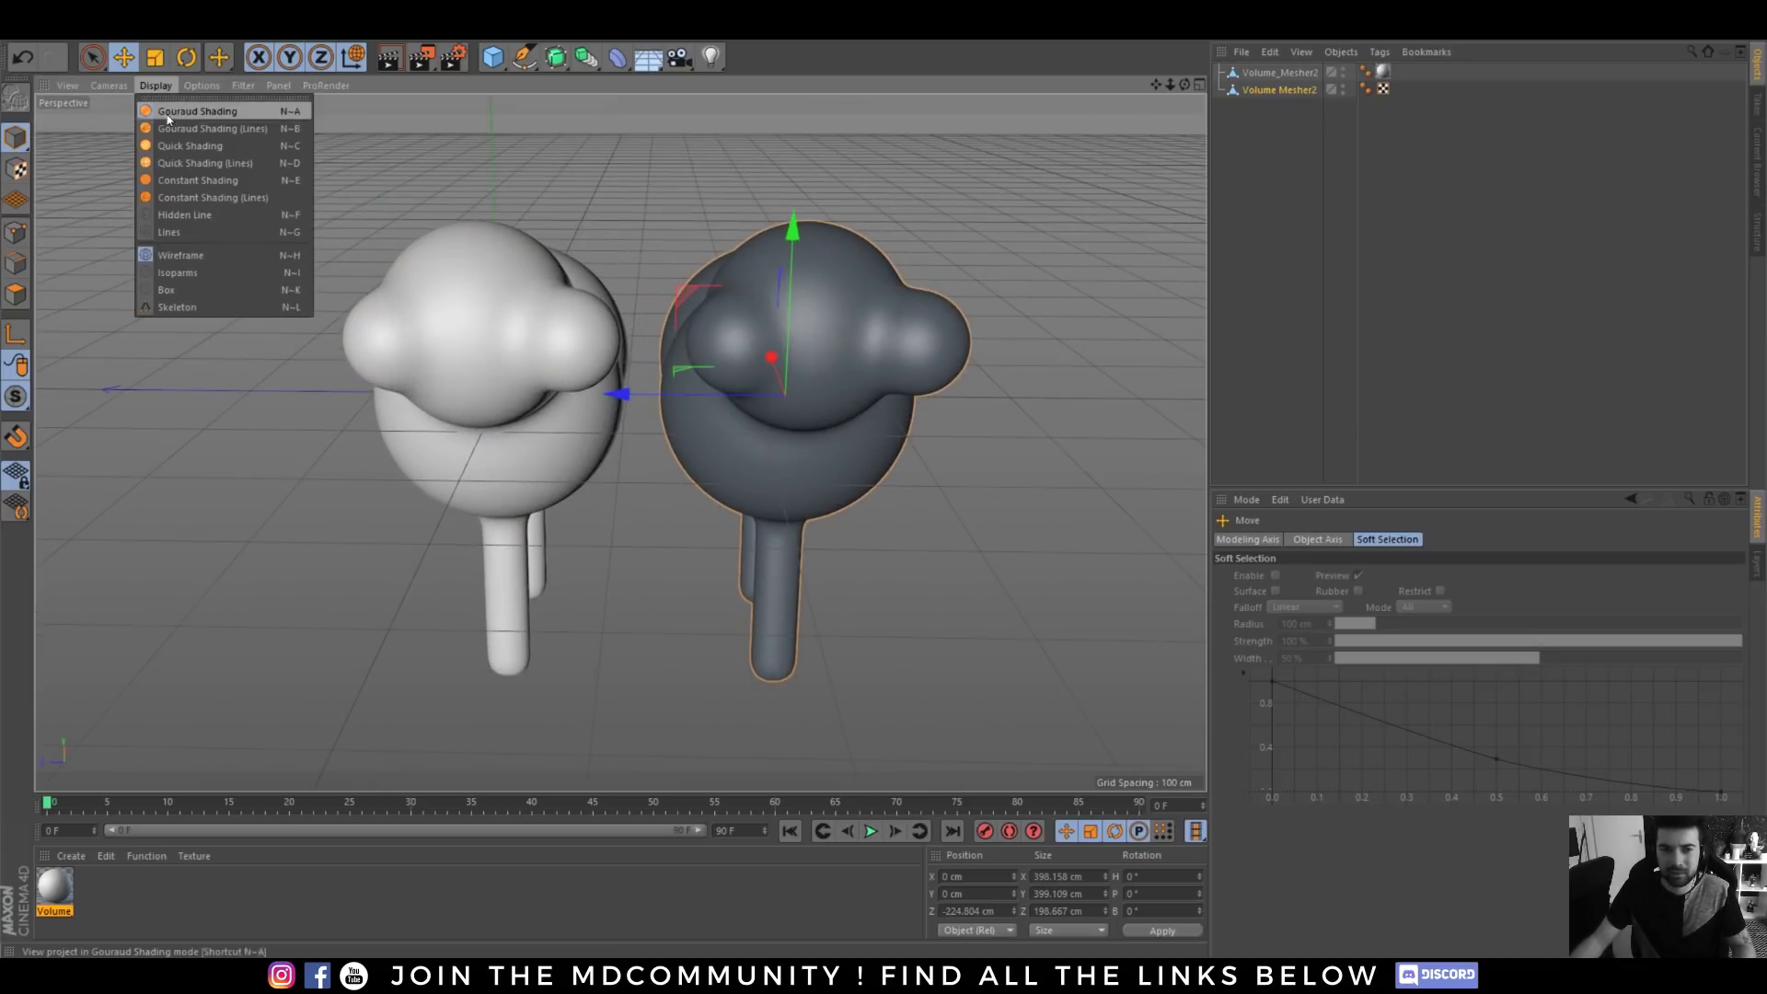
click(203, 155)
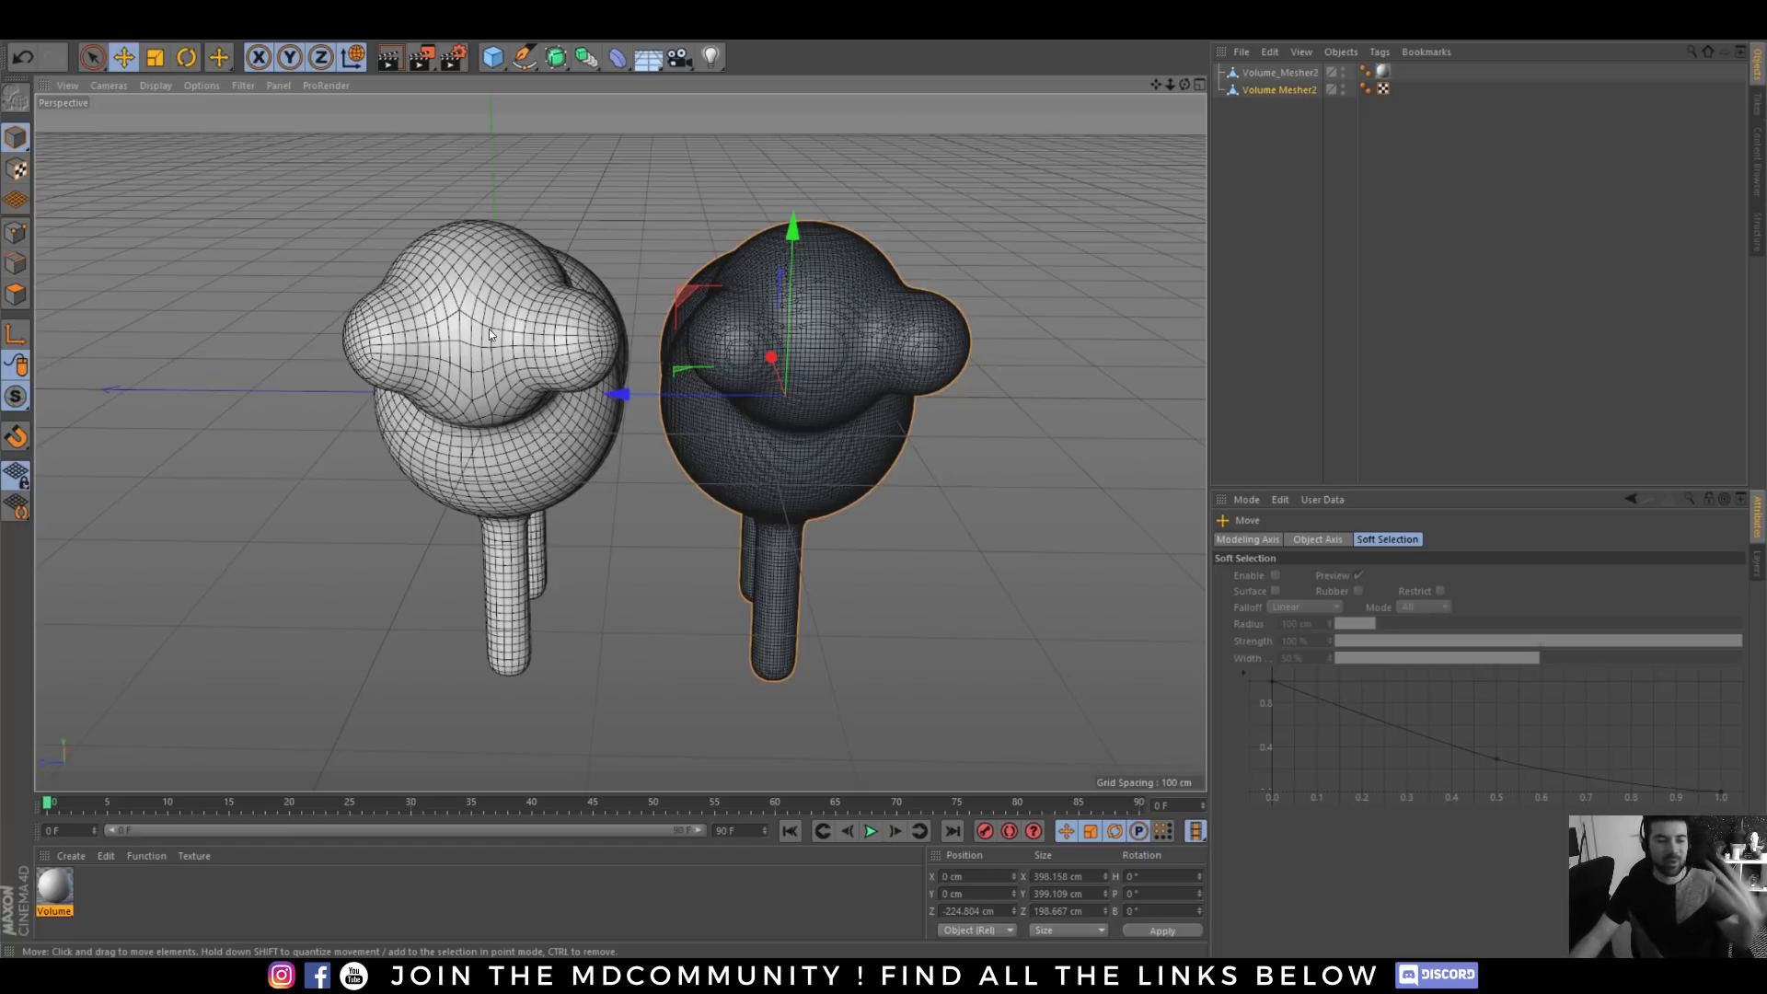
- Compare the topology of the remeshed animal with the original volume mesh, especially where the legs join the body
scroll(492, 379, up, 12)
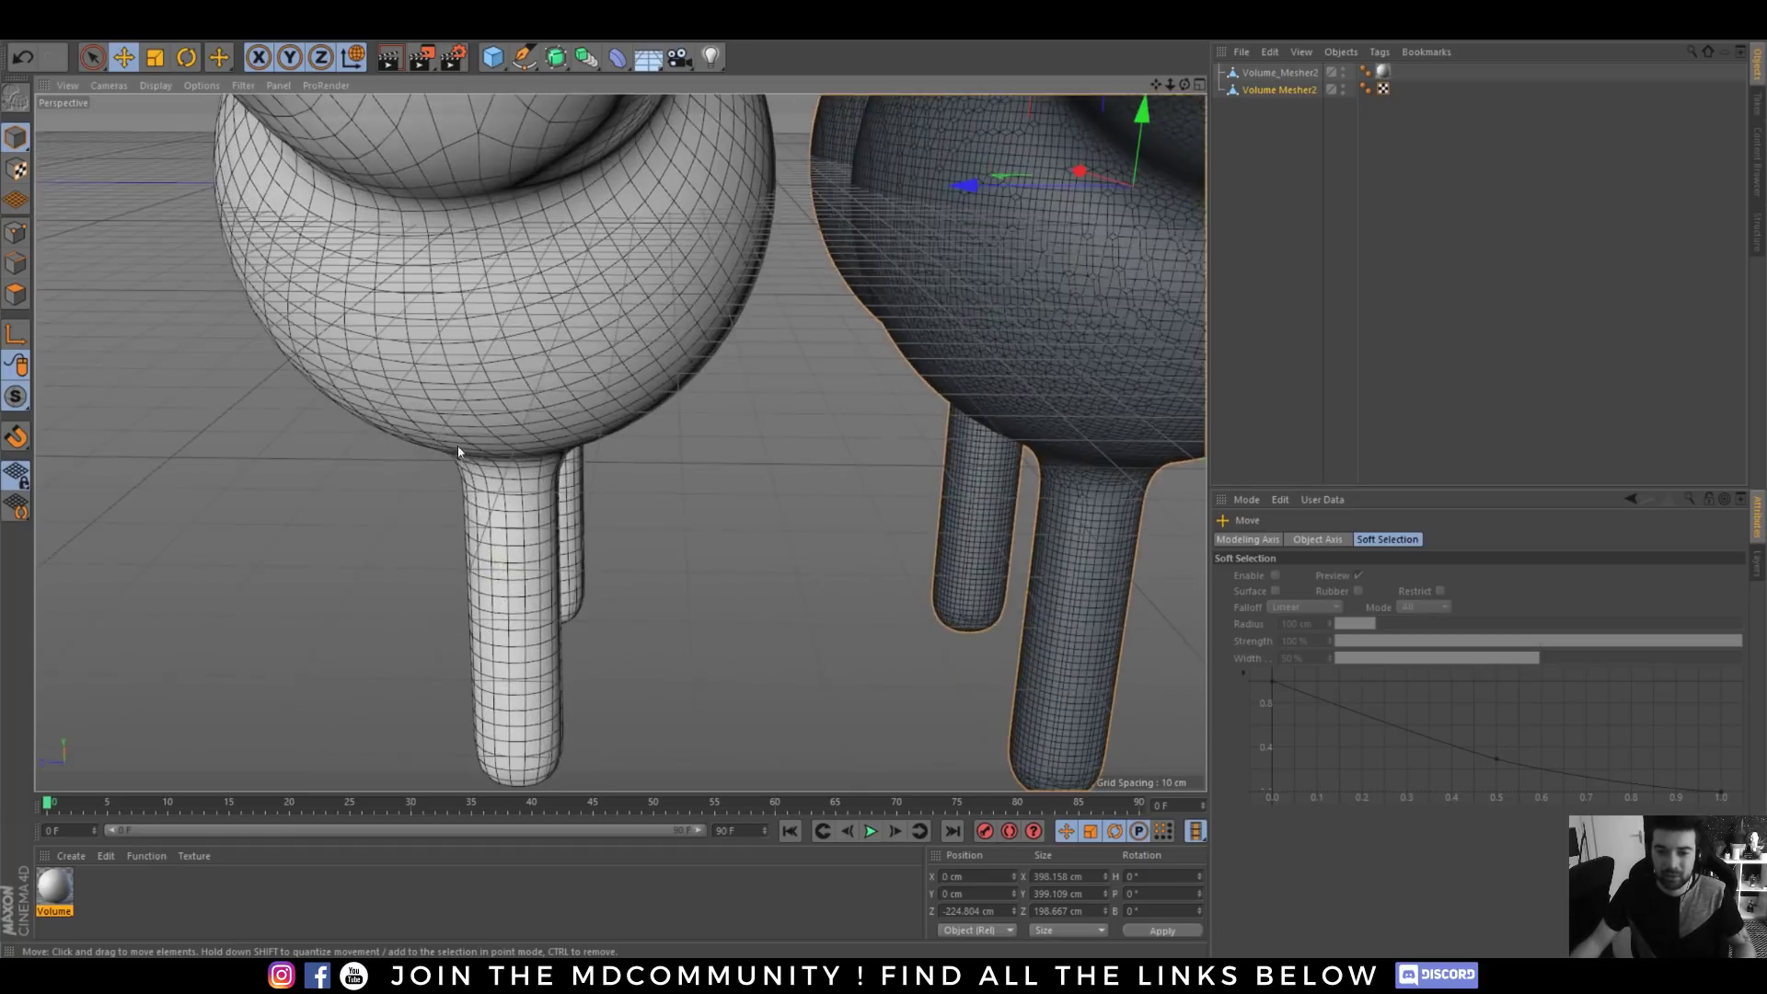
alt+drag(484, 428, 518, 438)
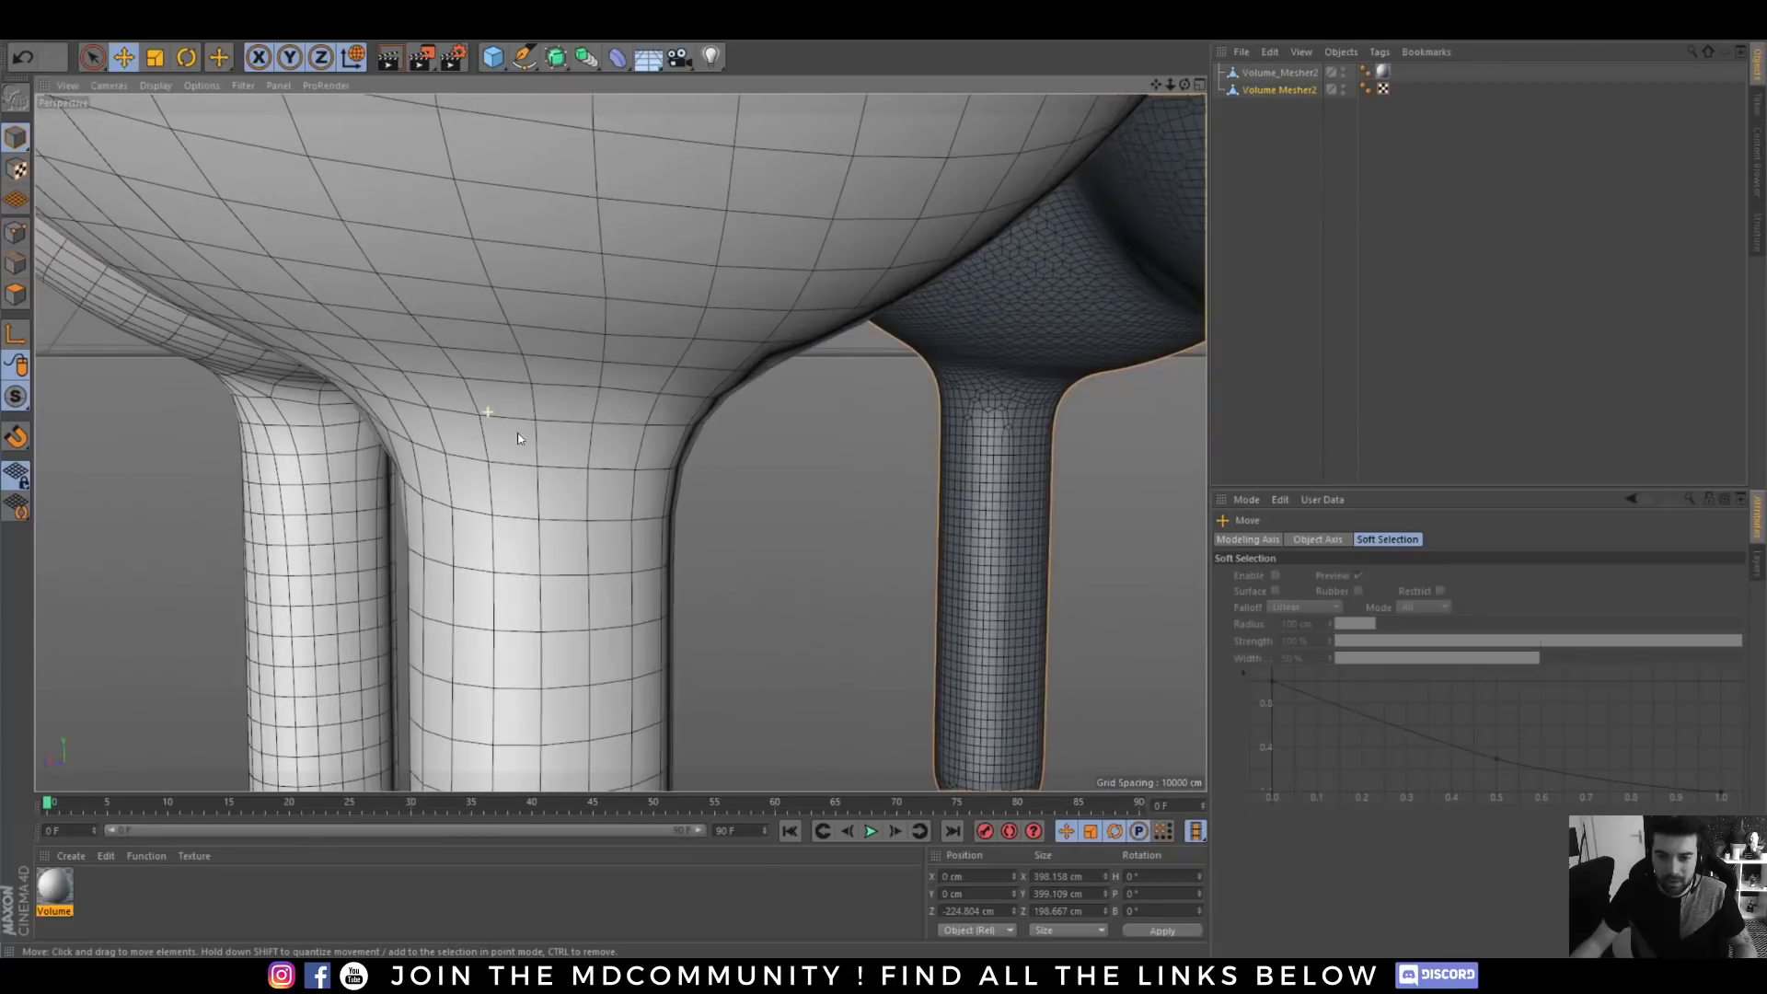
alt+middle_drag(778, 365, 657, 485)
scroll(1094, 511, up, 12)
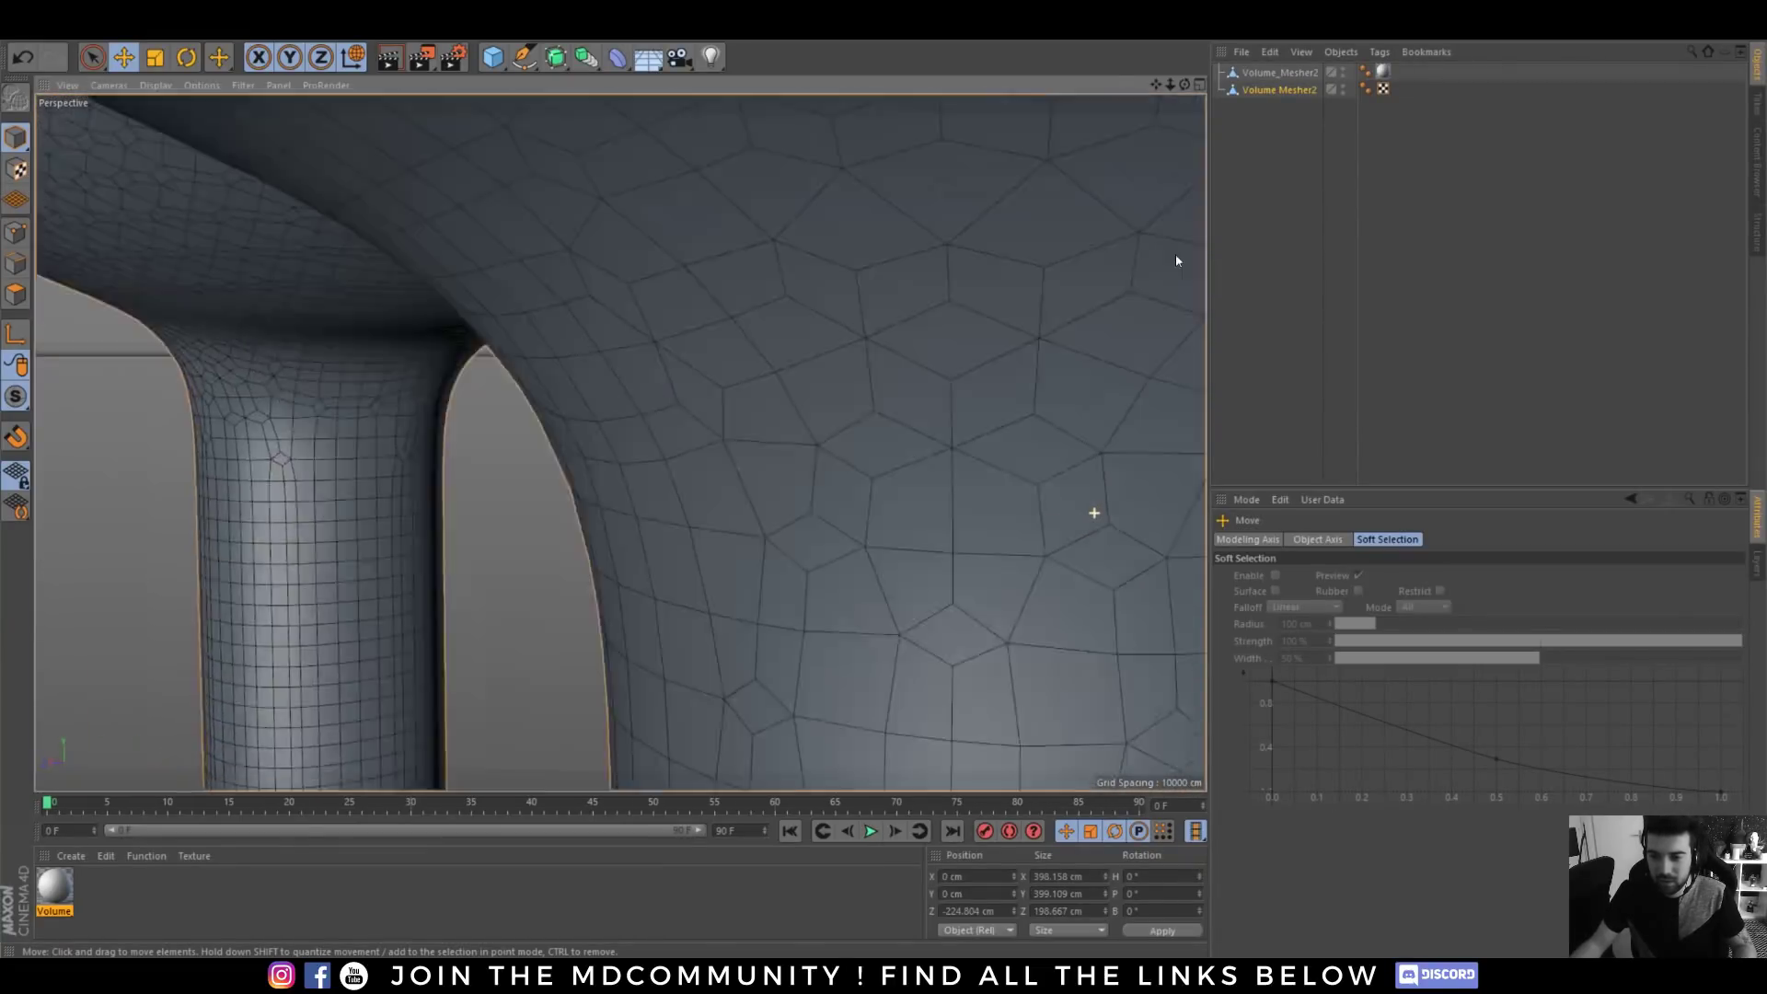
alt+right_drag(1175, 261, 788, 506)
alt+middle_drag(1056, 396, 763, 490)
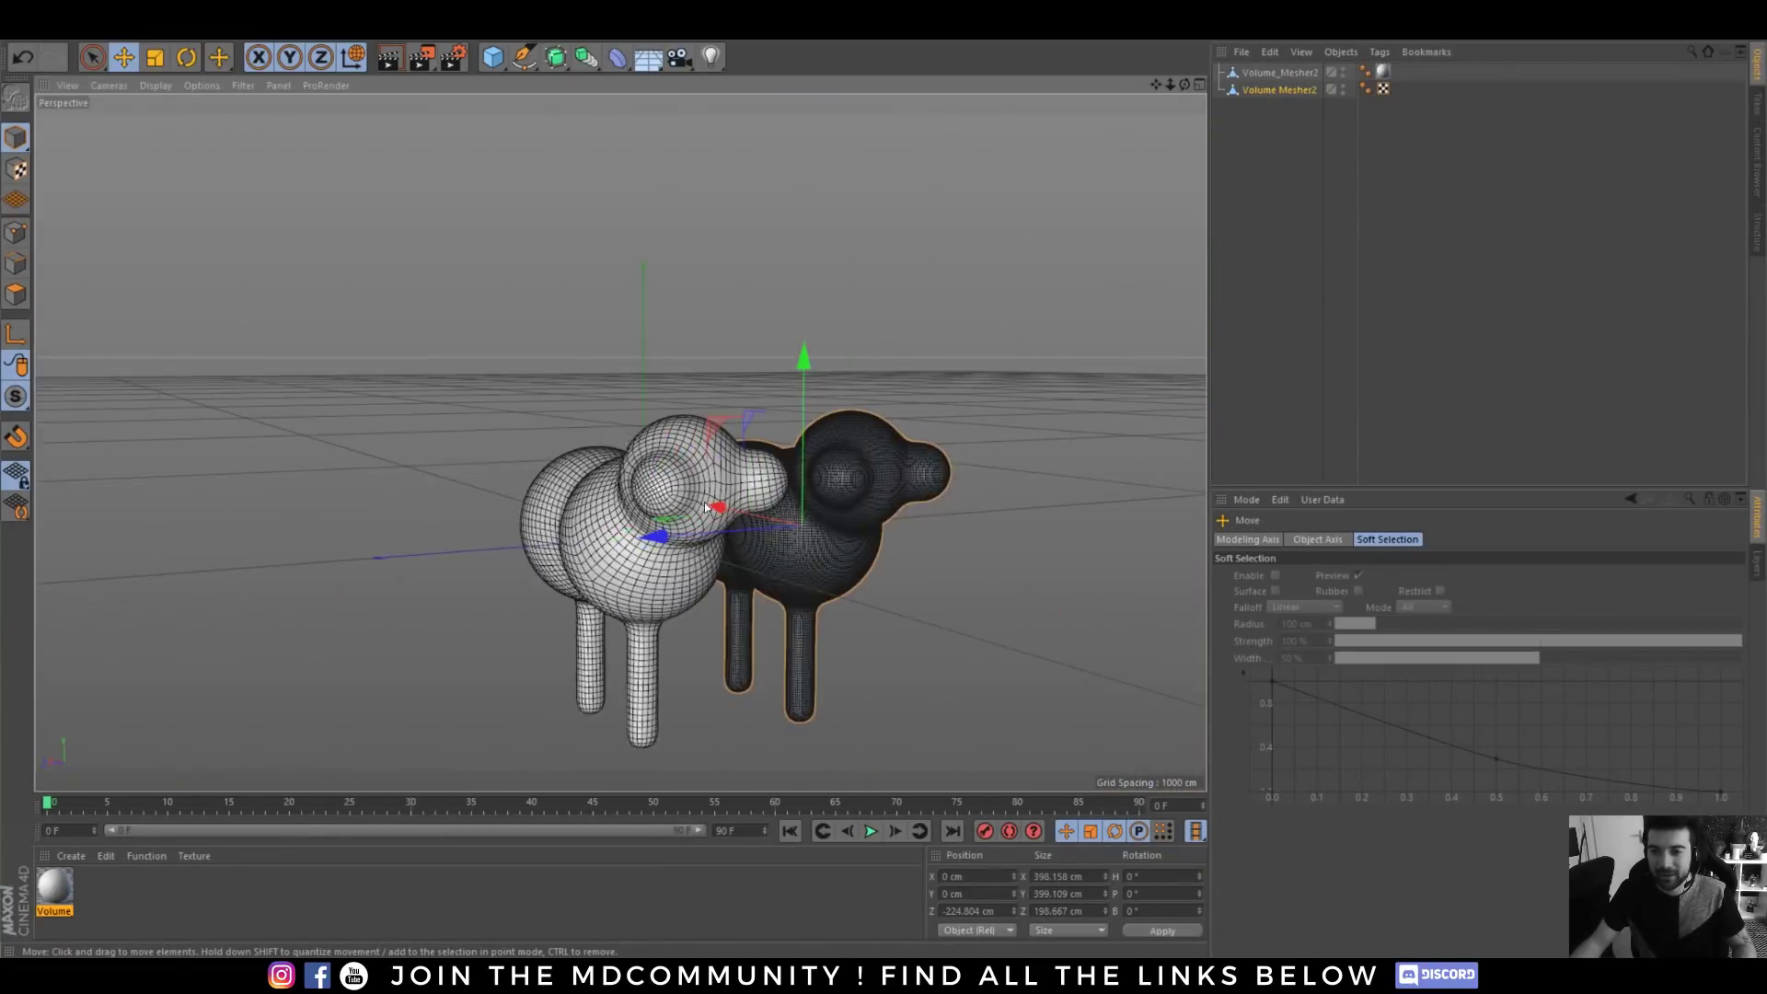
alt+drag(764, 490, 657, 562)
alt+middle_drag(834, 497, 606, 369)
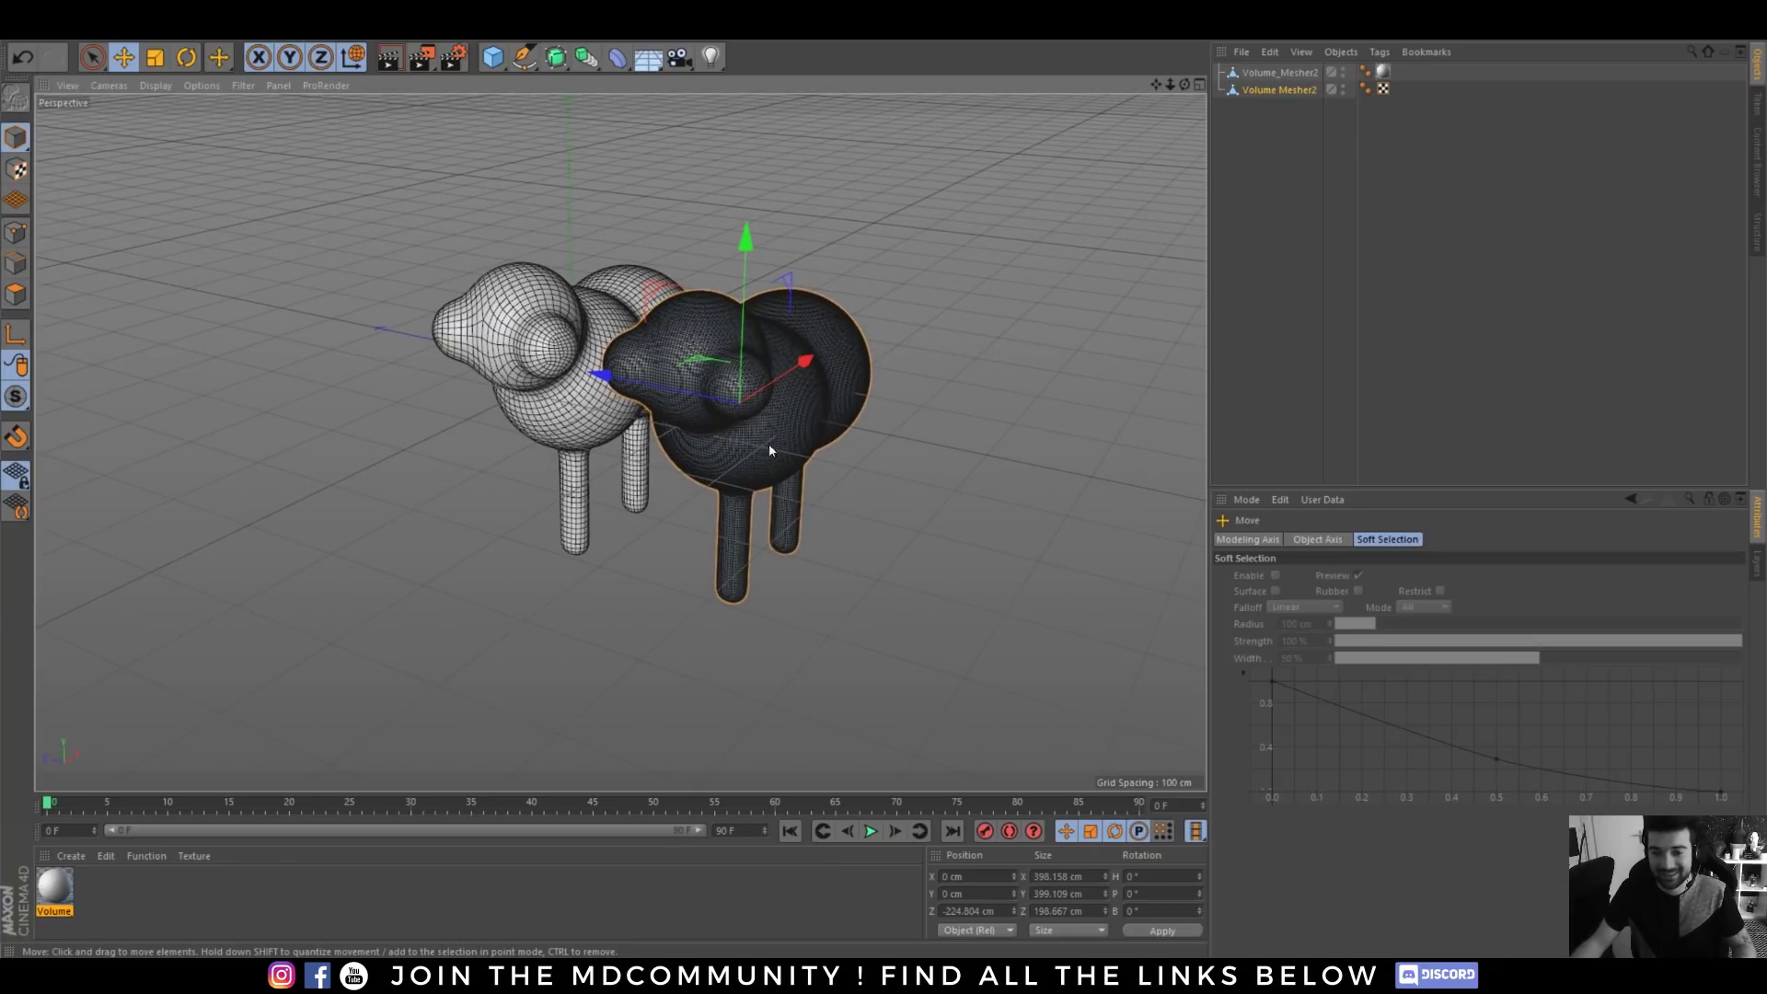
alt+right_drag(770, 445, 686, 445)
alt+drag(687, 445, 673, 400)
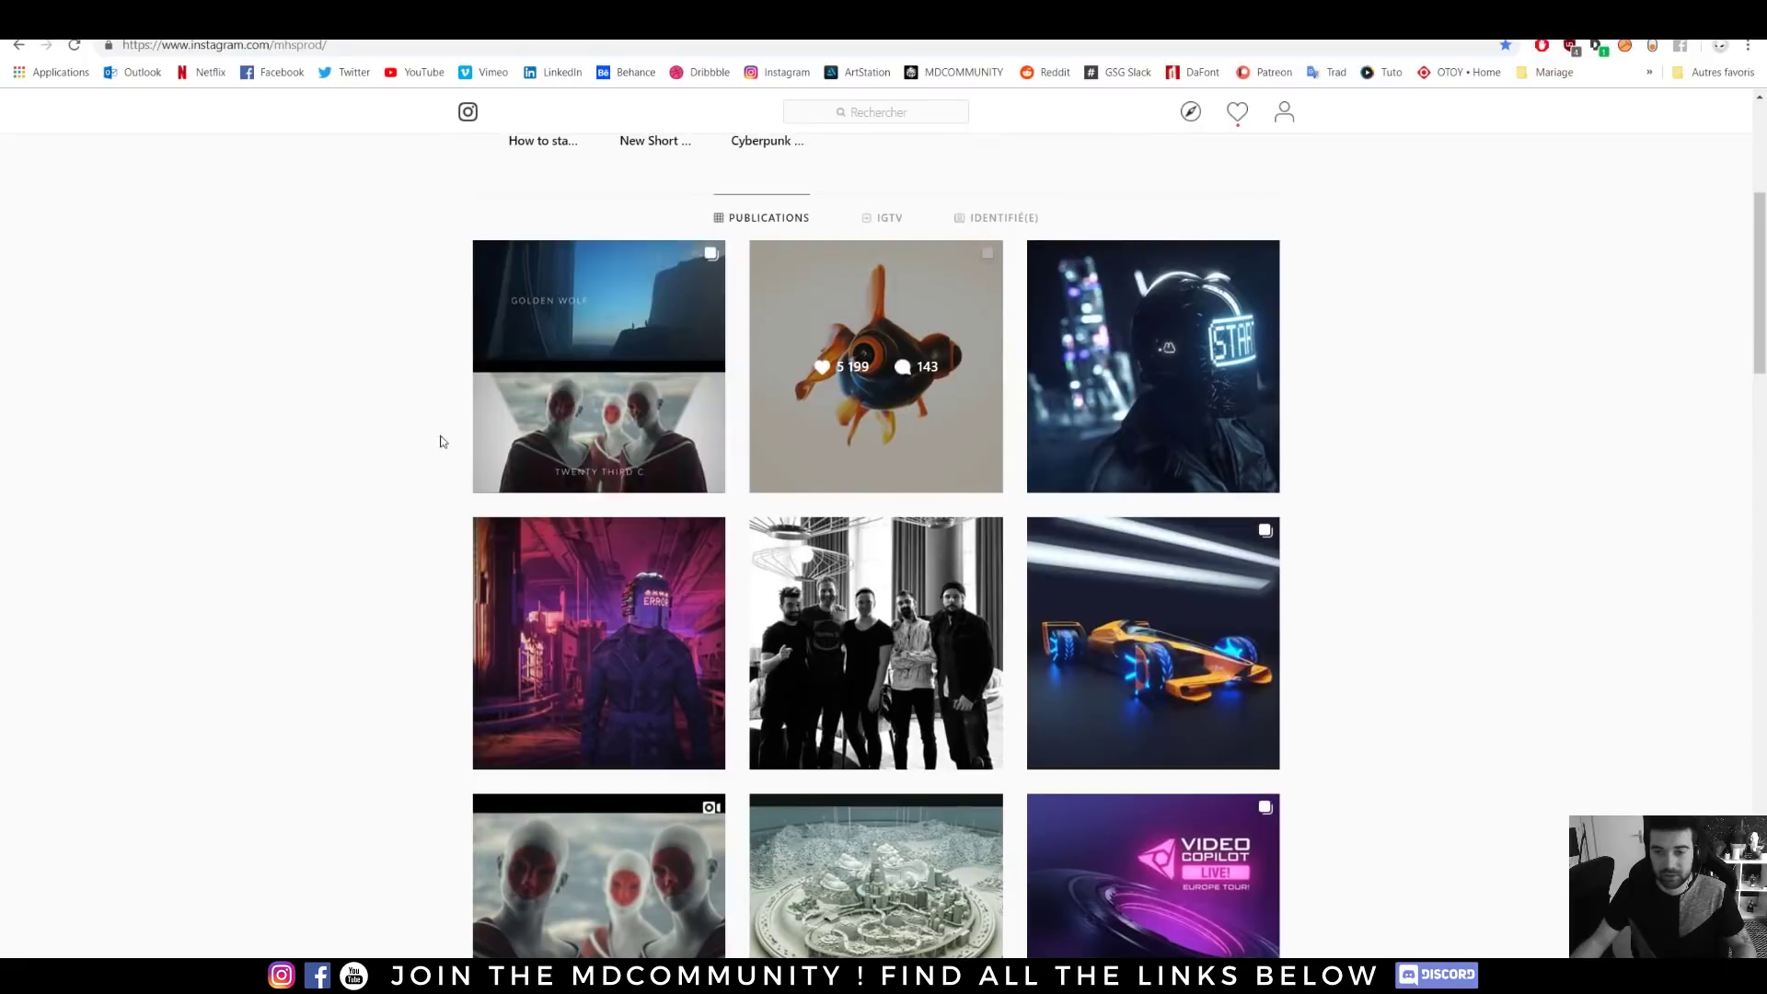
- Switch to the browser, view all three images of the Little fish Instagram post, and return to Cinema 4D
click(775, 373)
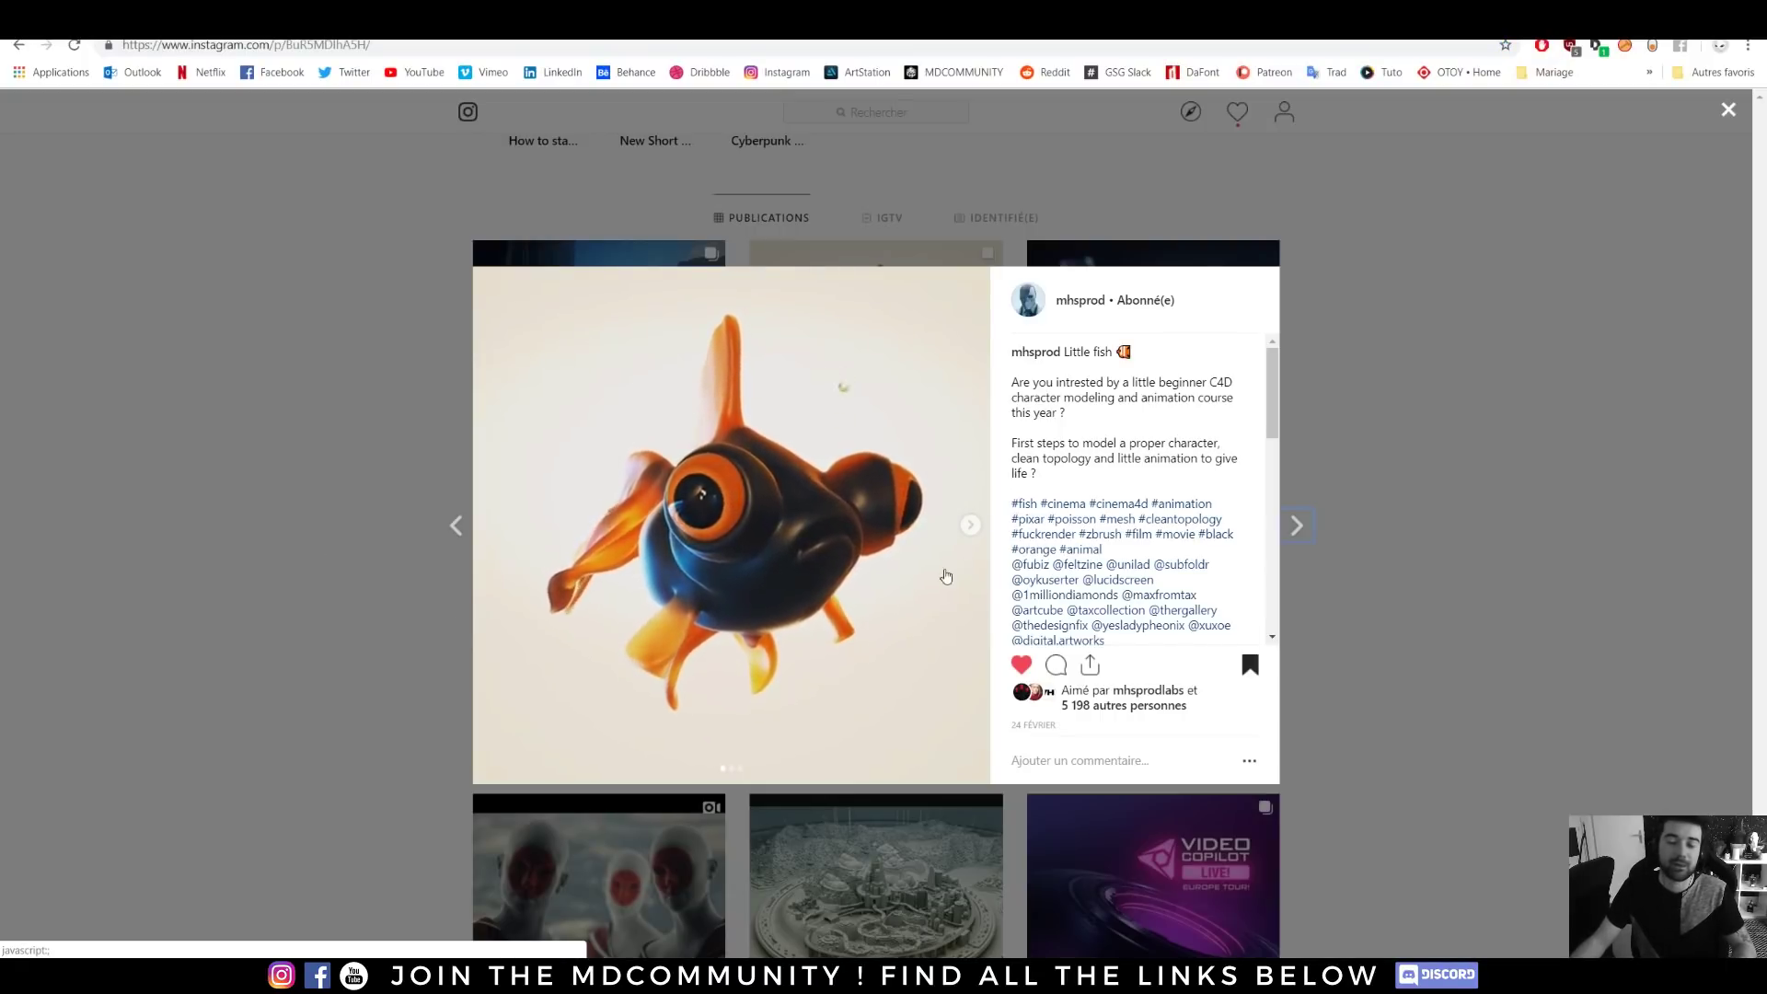
click(970, 525)
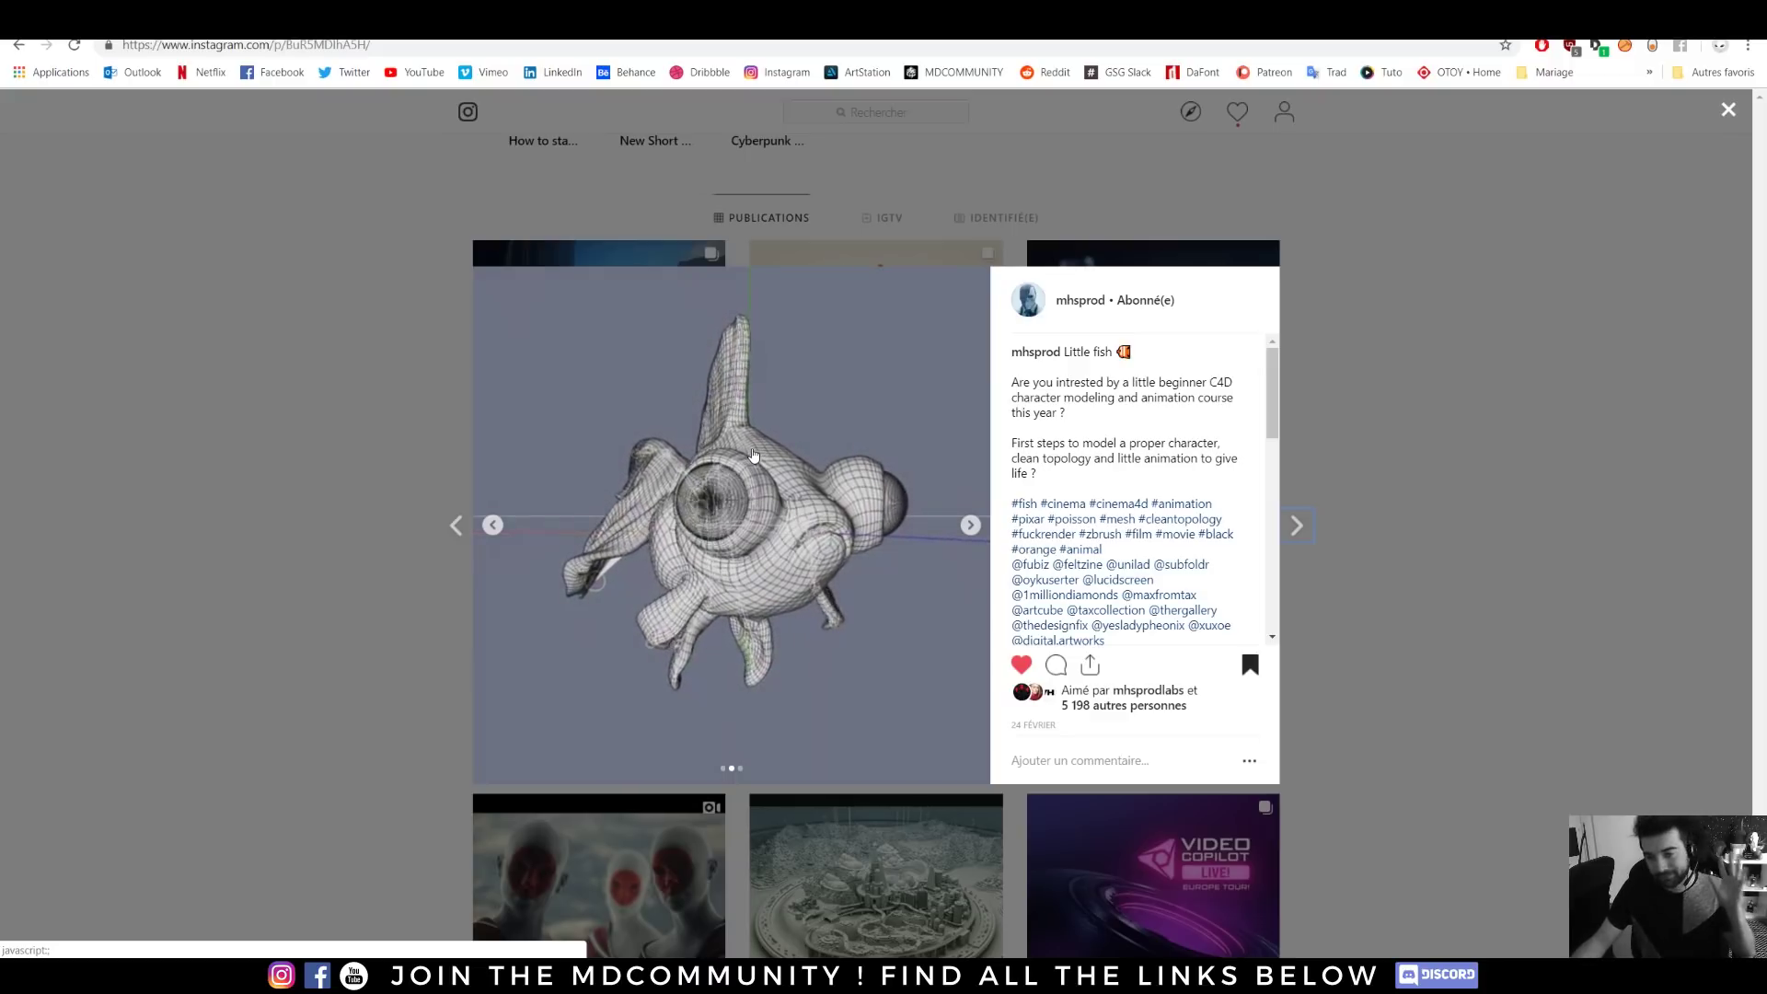
click(971, 526)
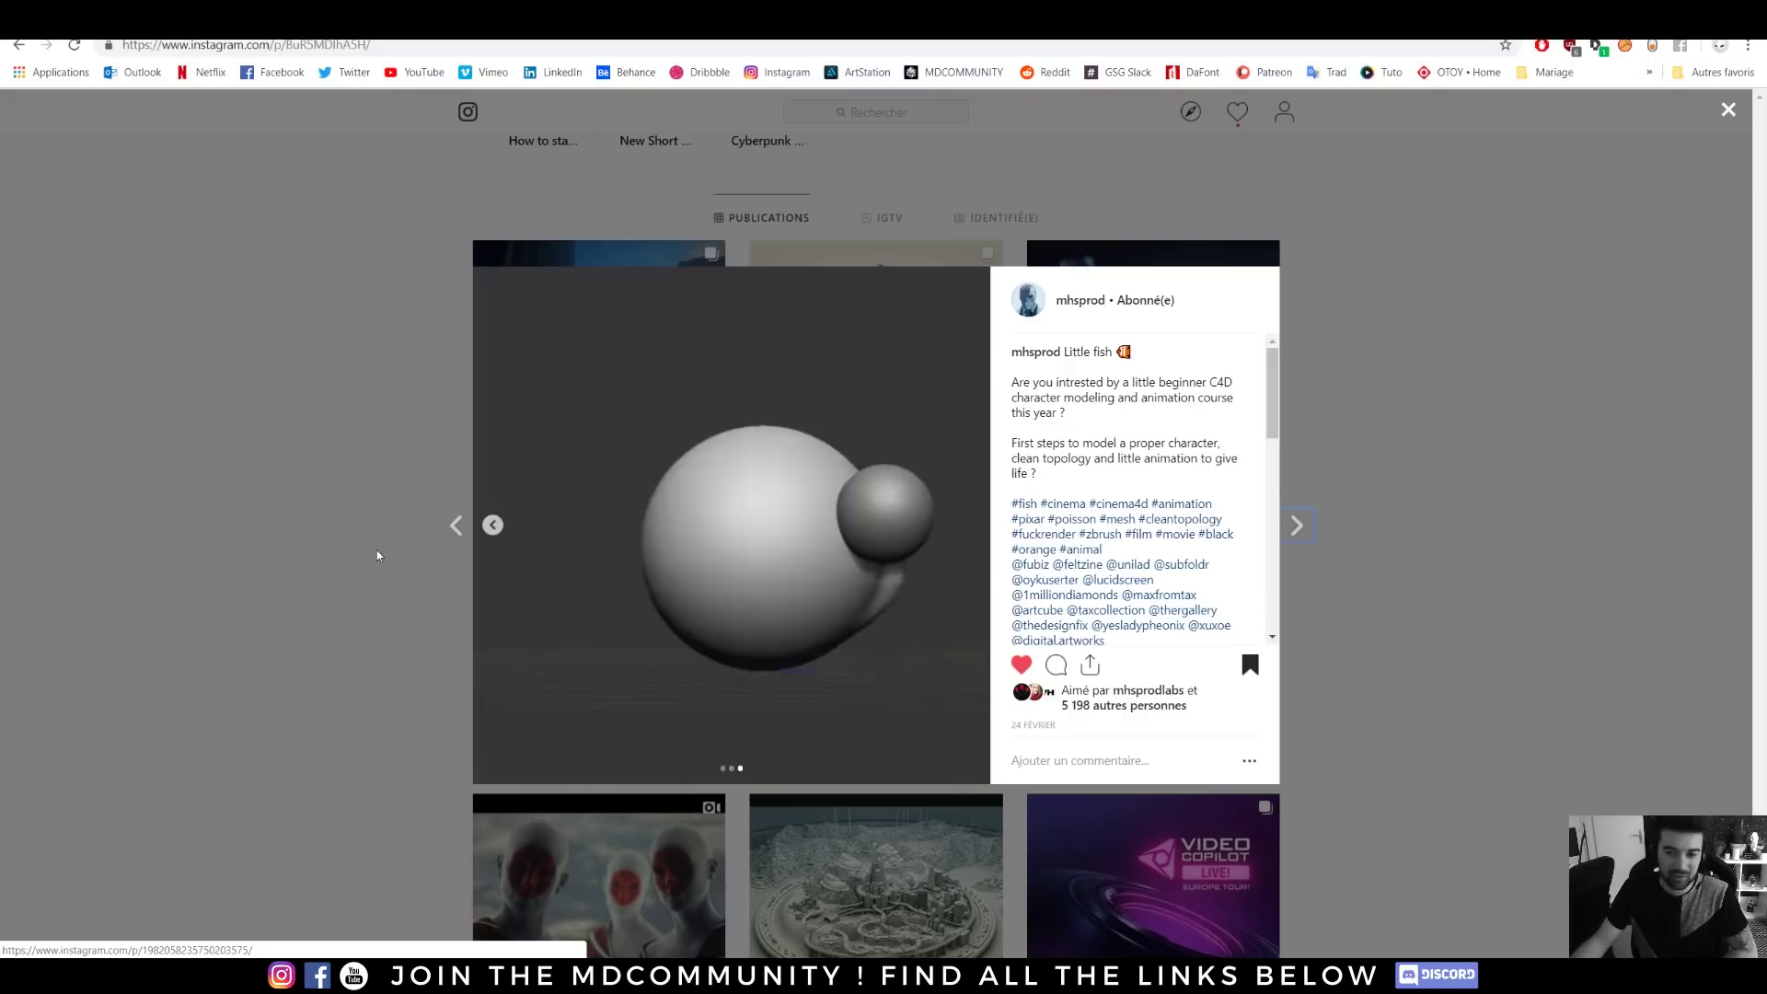
click(372, 467)
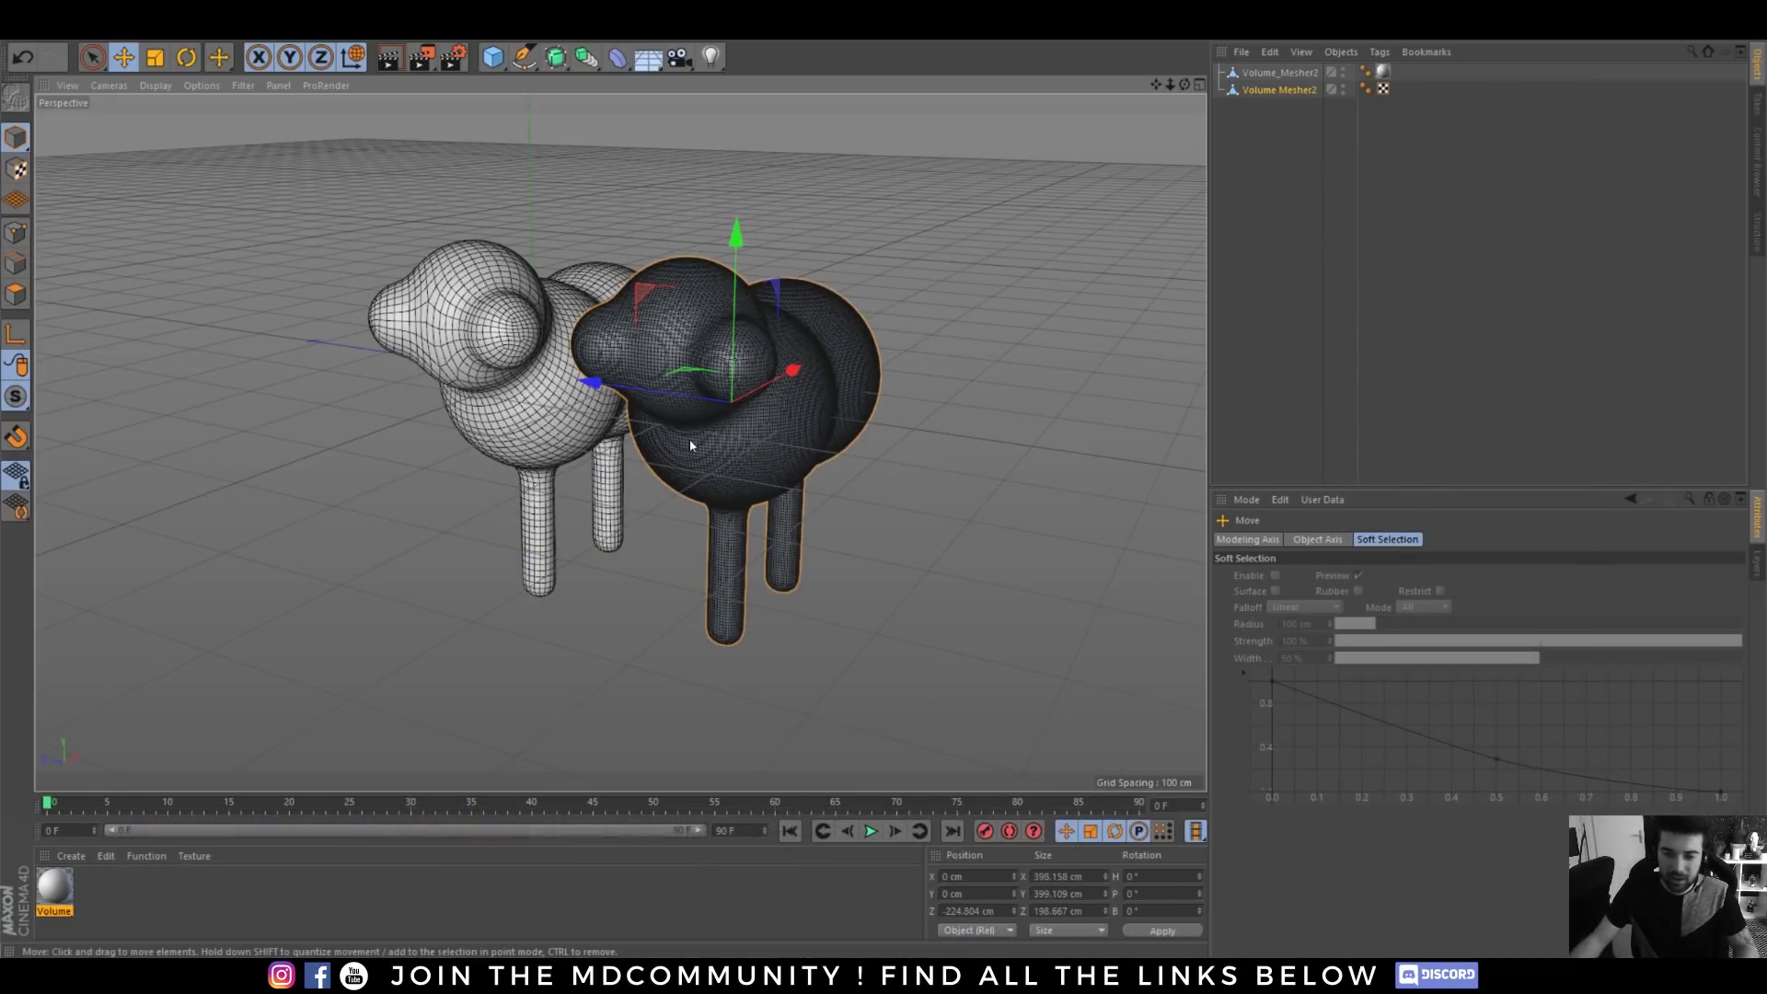
scroll(690, 445, up, 3)
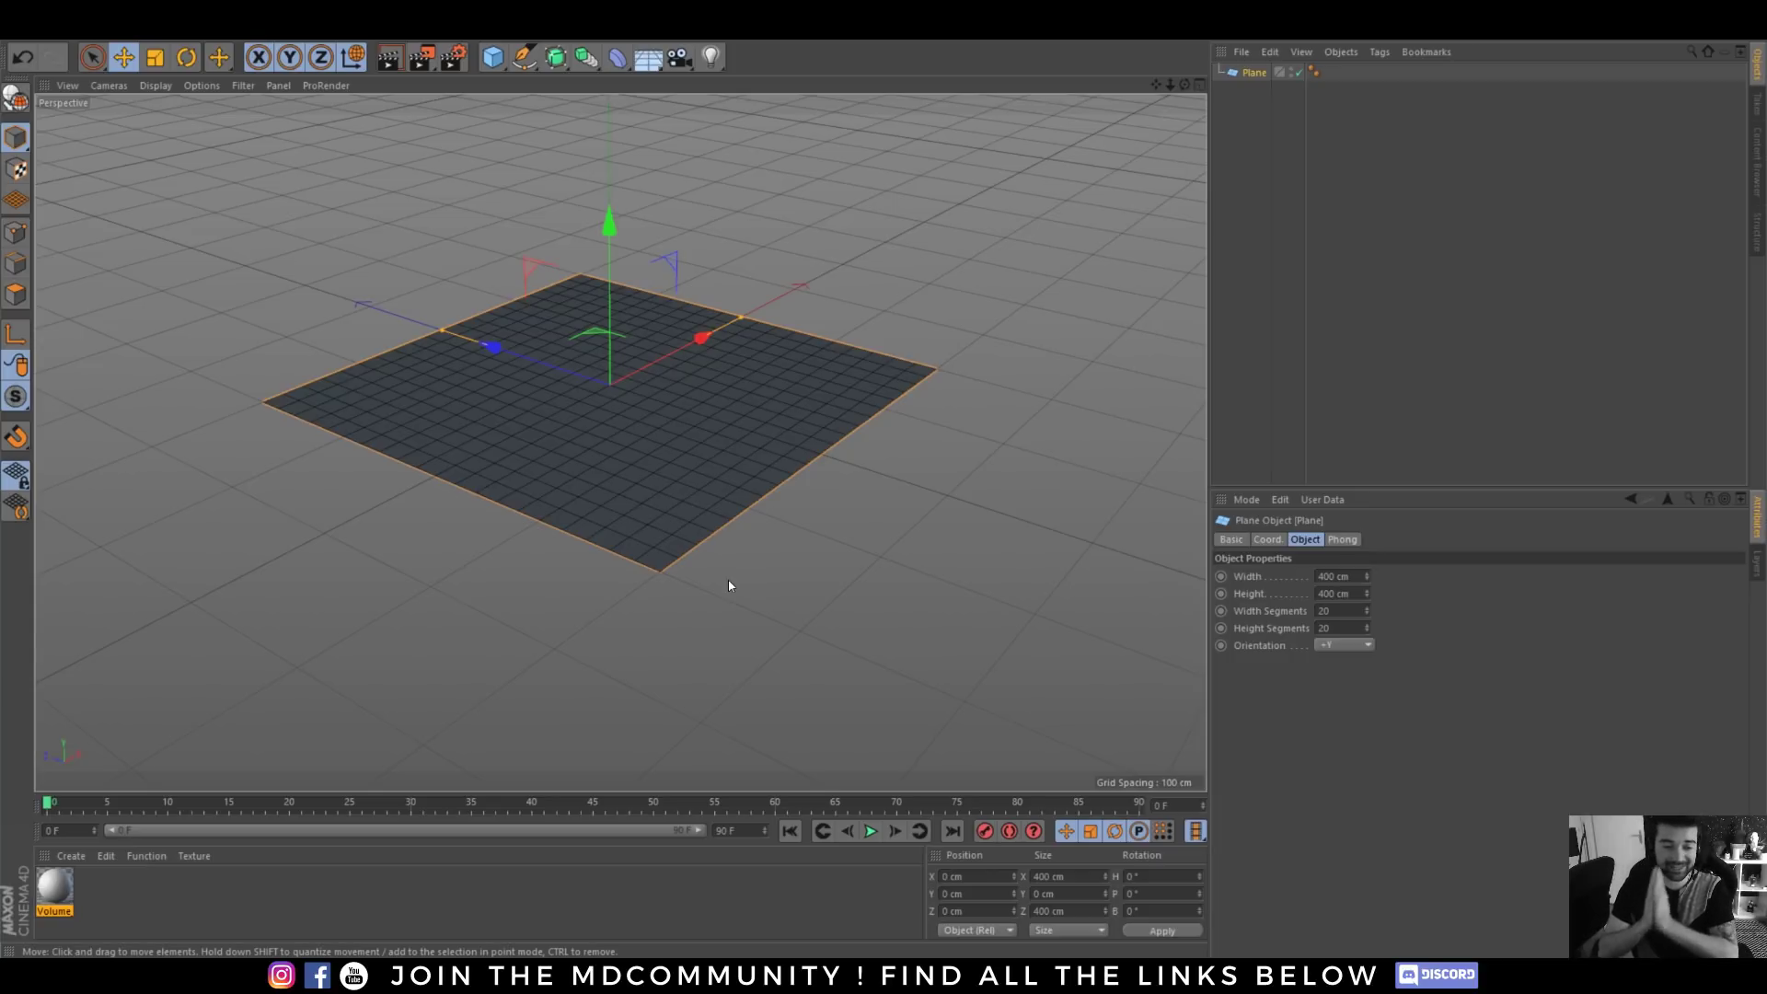
- Set the plane's width and height segments to 1000 and display it with Gouraud Shading without lines
double_click(1325, 611)
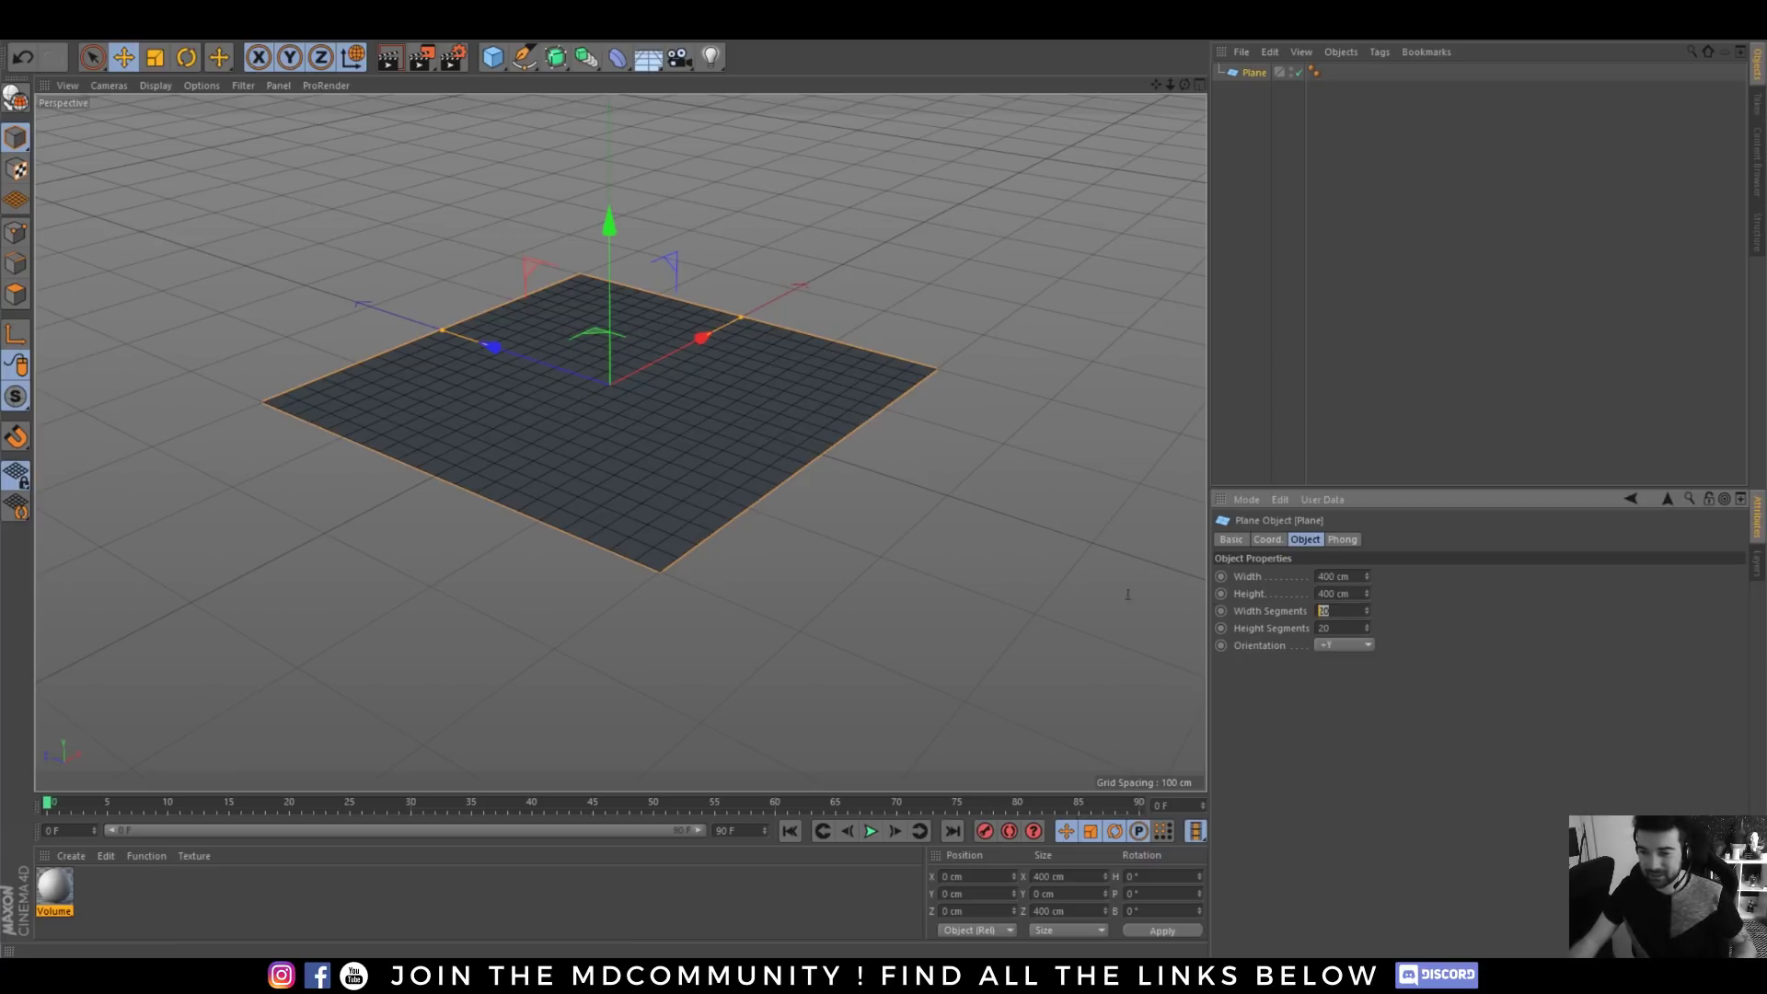
text(1000)
key(Tab)
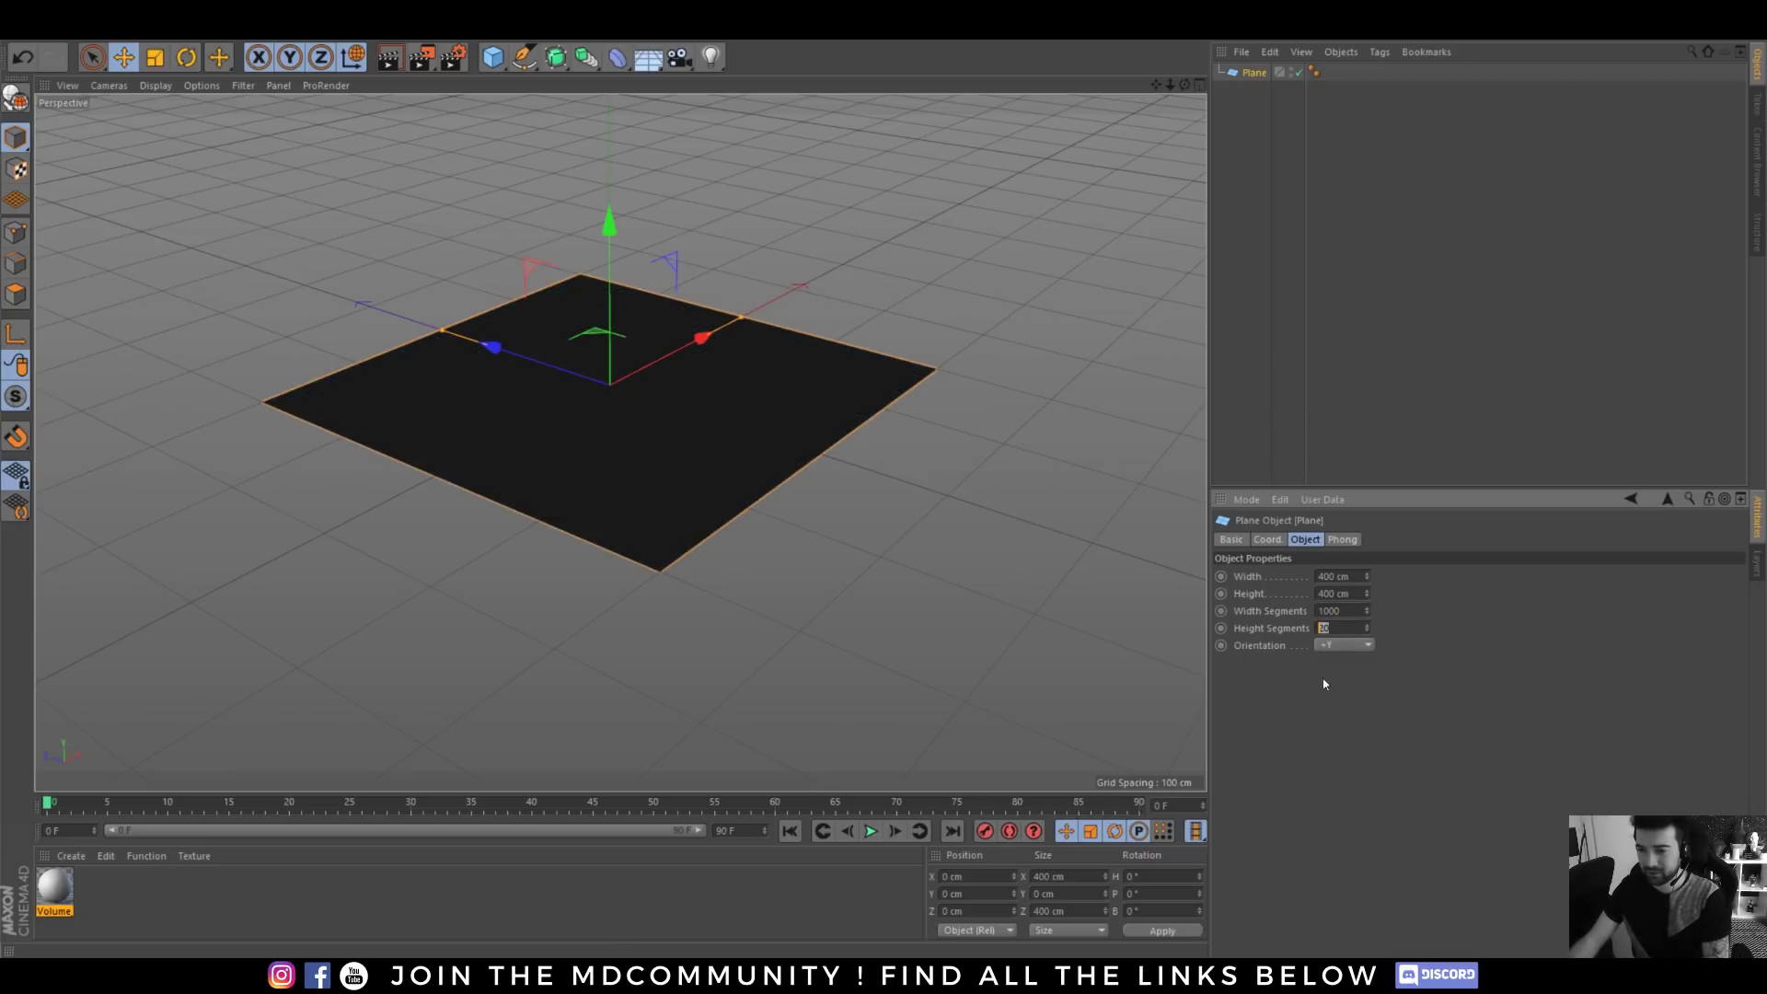
text(1000)
click(156, 85)
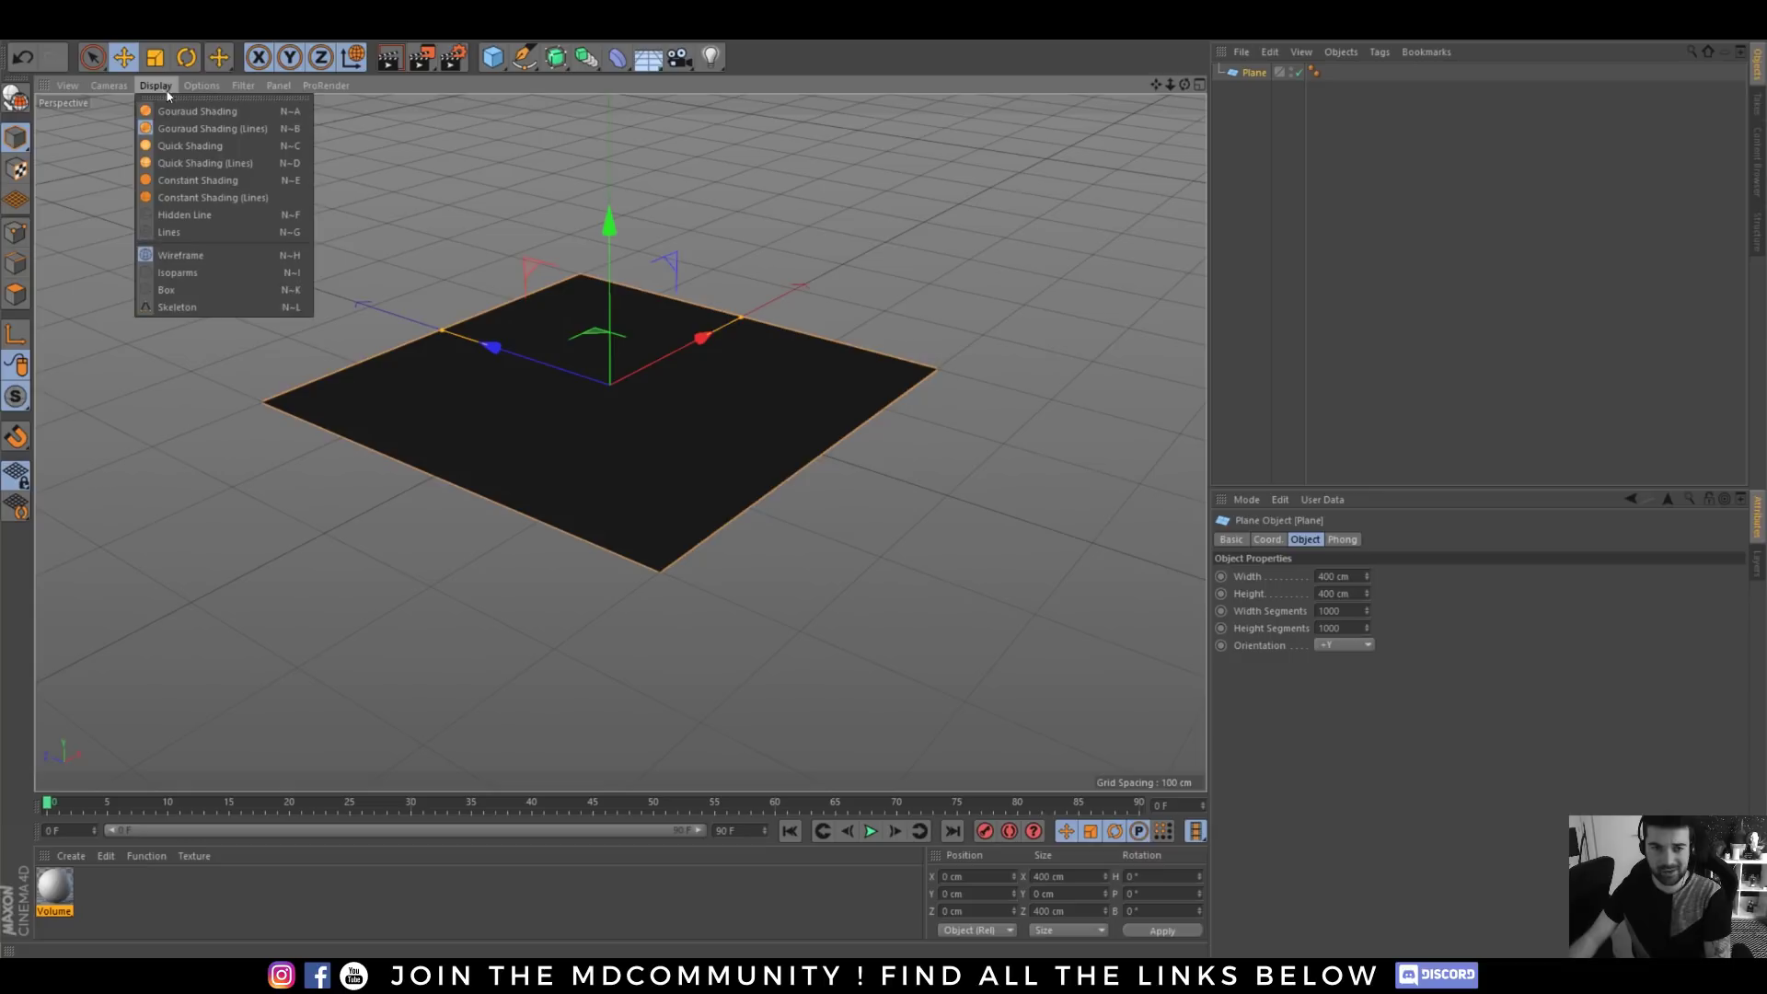
click(174, 112)
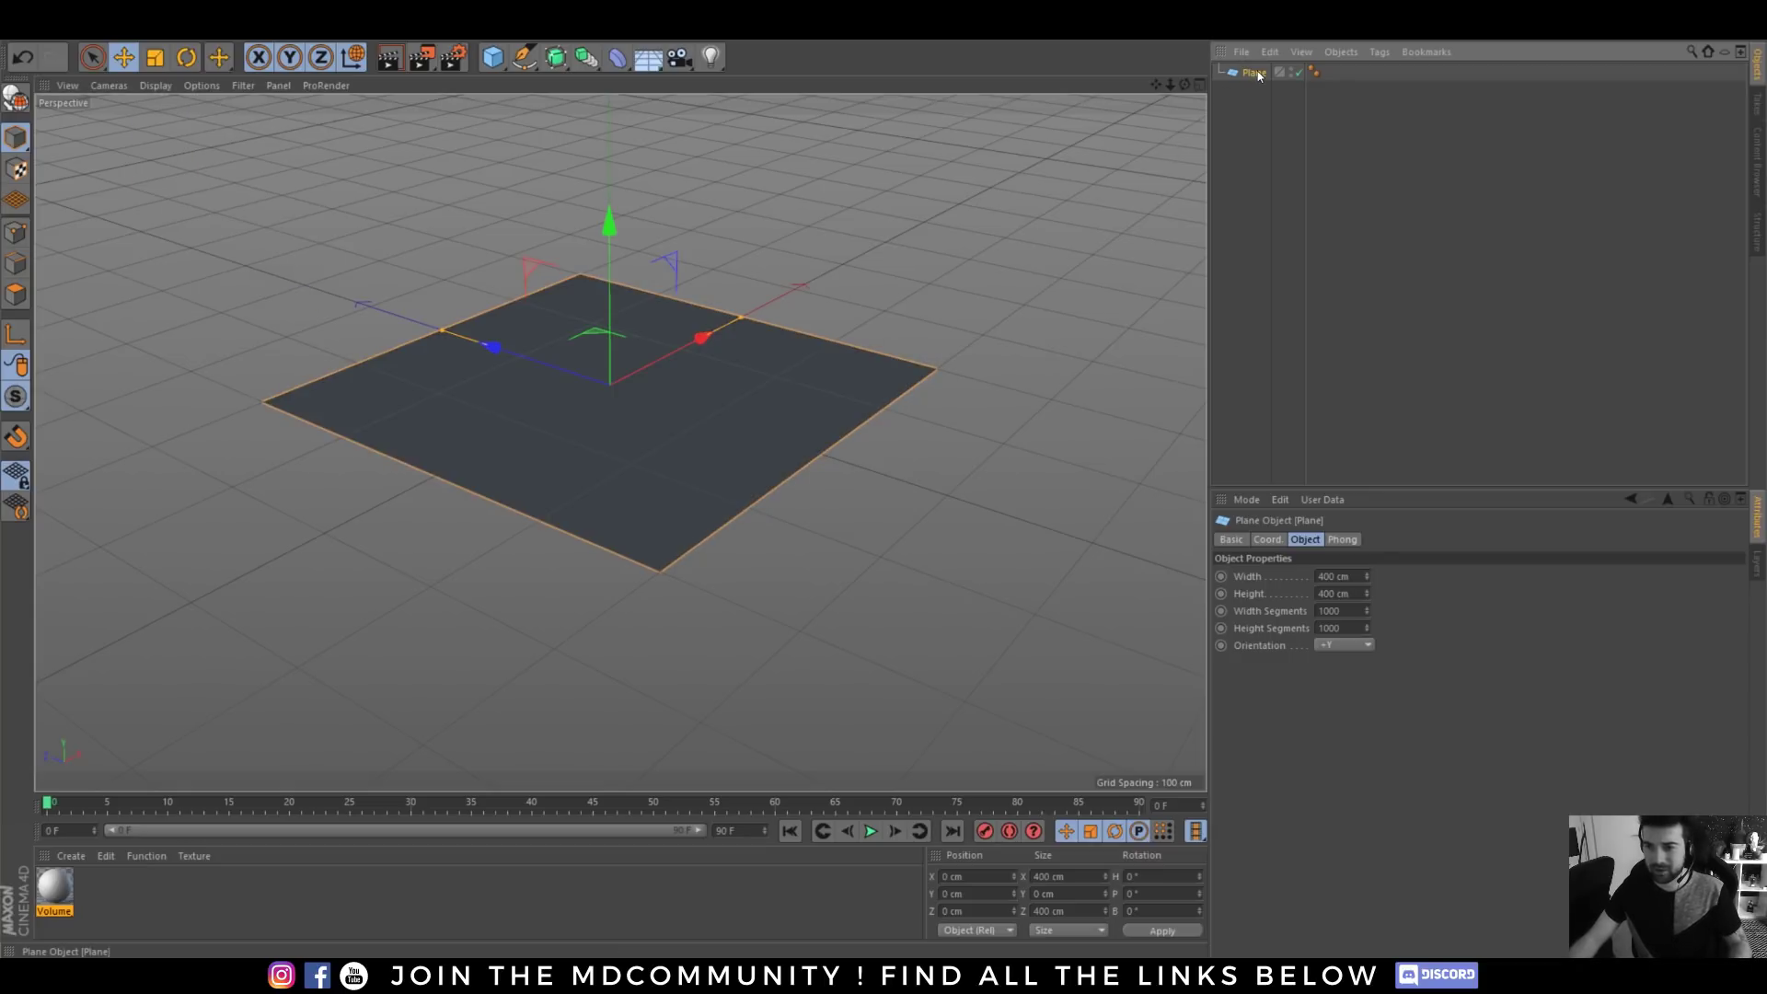
- Add a Displacer deformer and make it a child of the plane
click(623, 64)
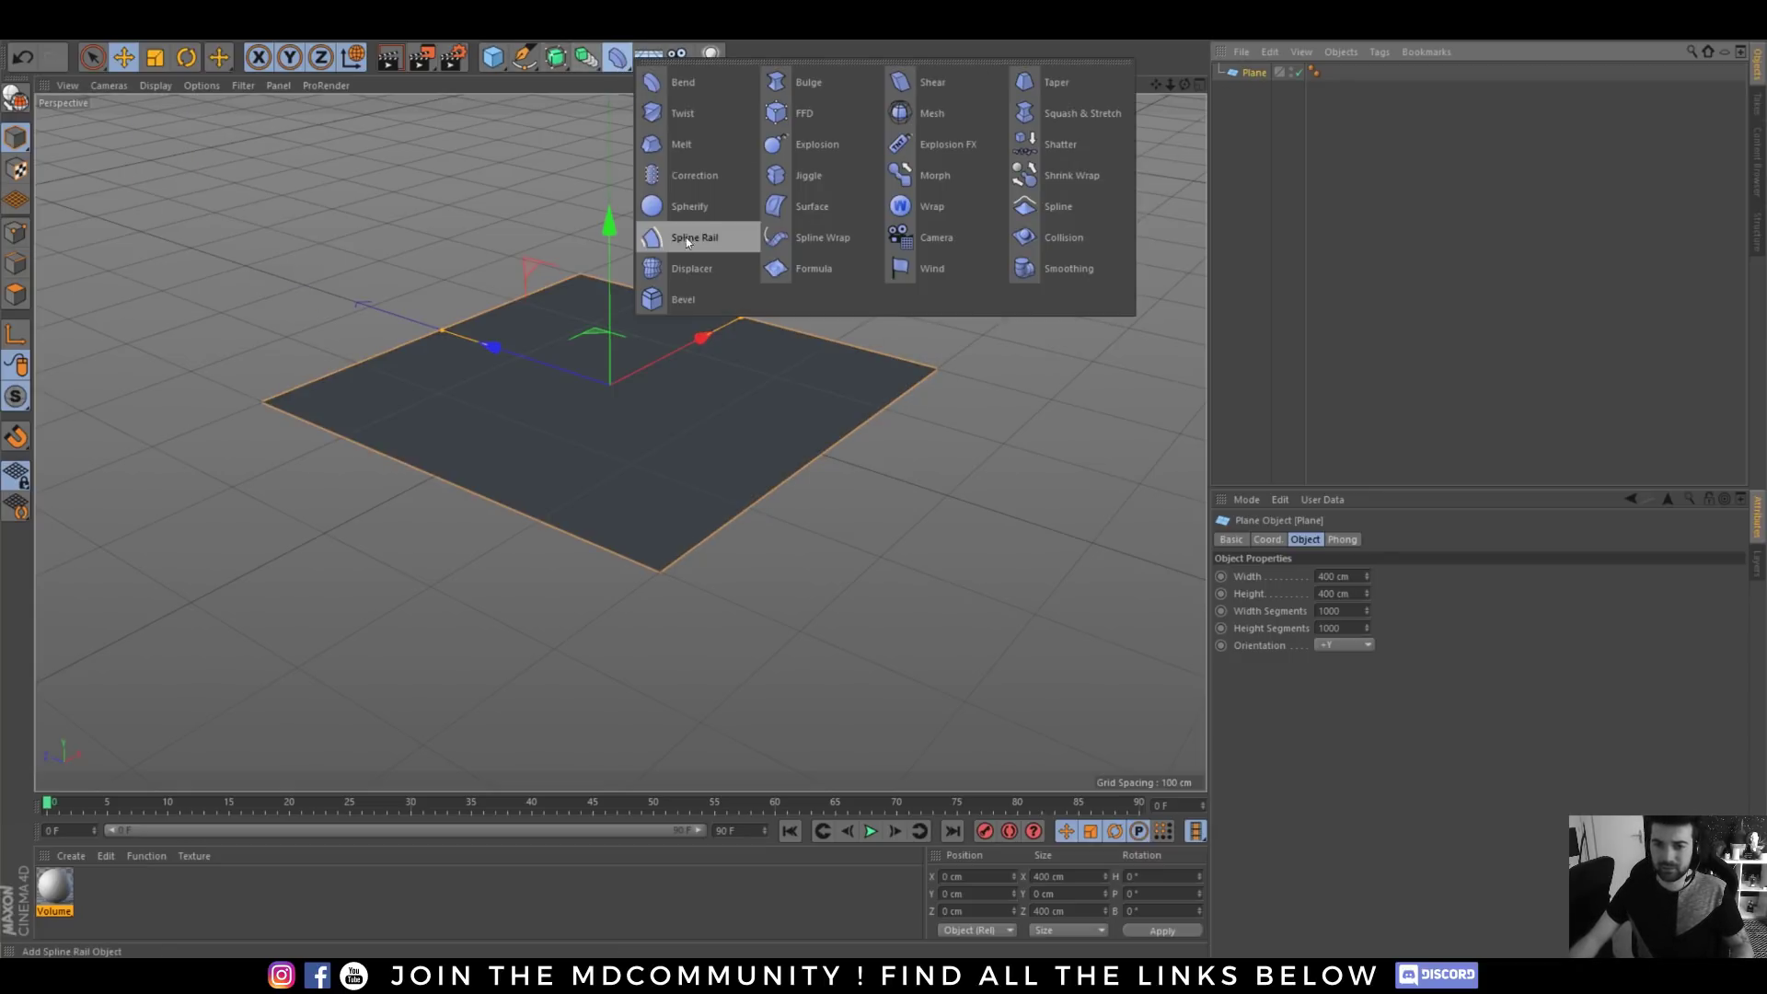
shift+click(682, 273)
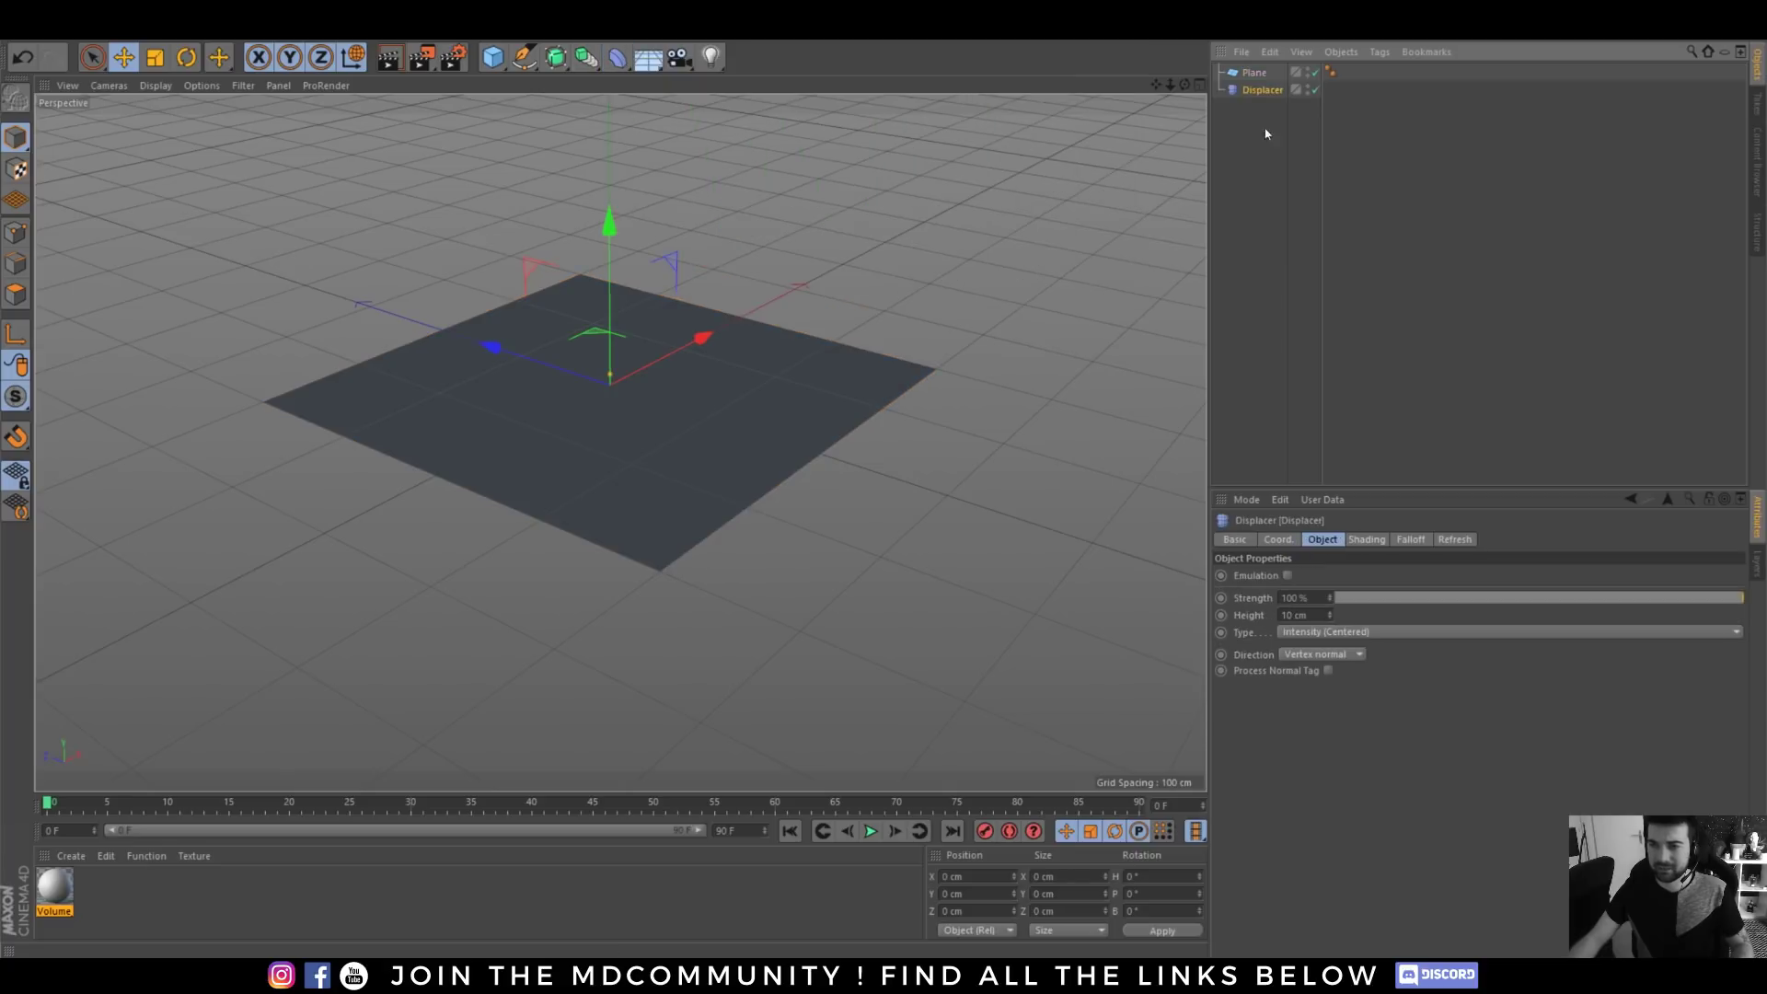
click(1280, 144)
click(1262, 90)
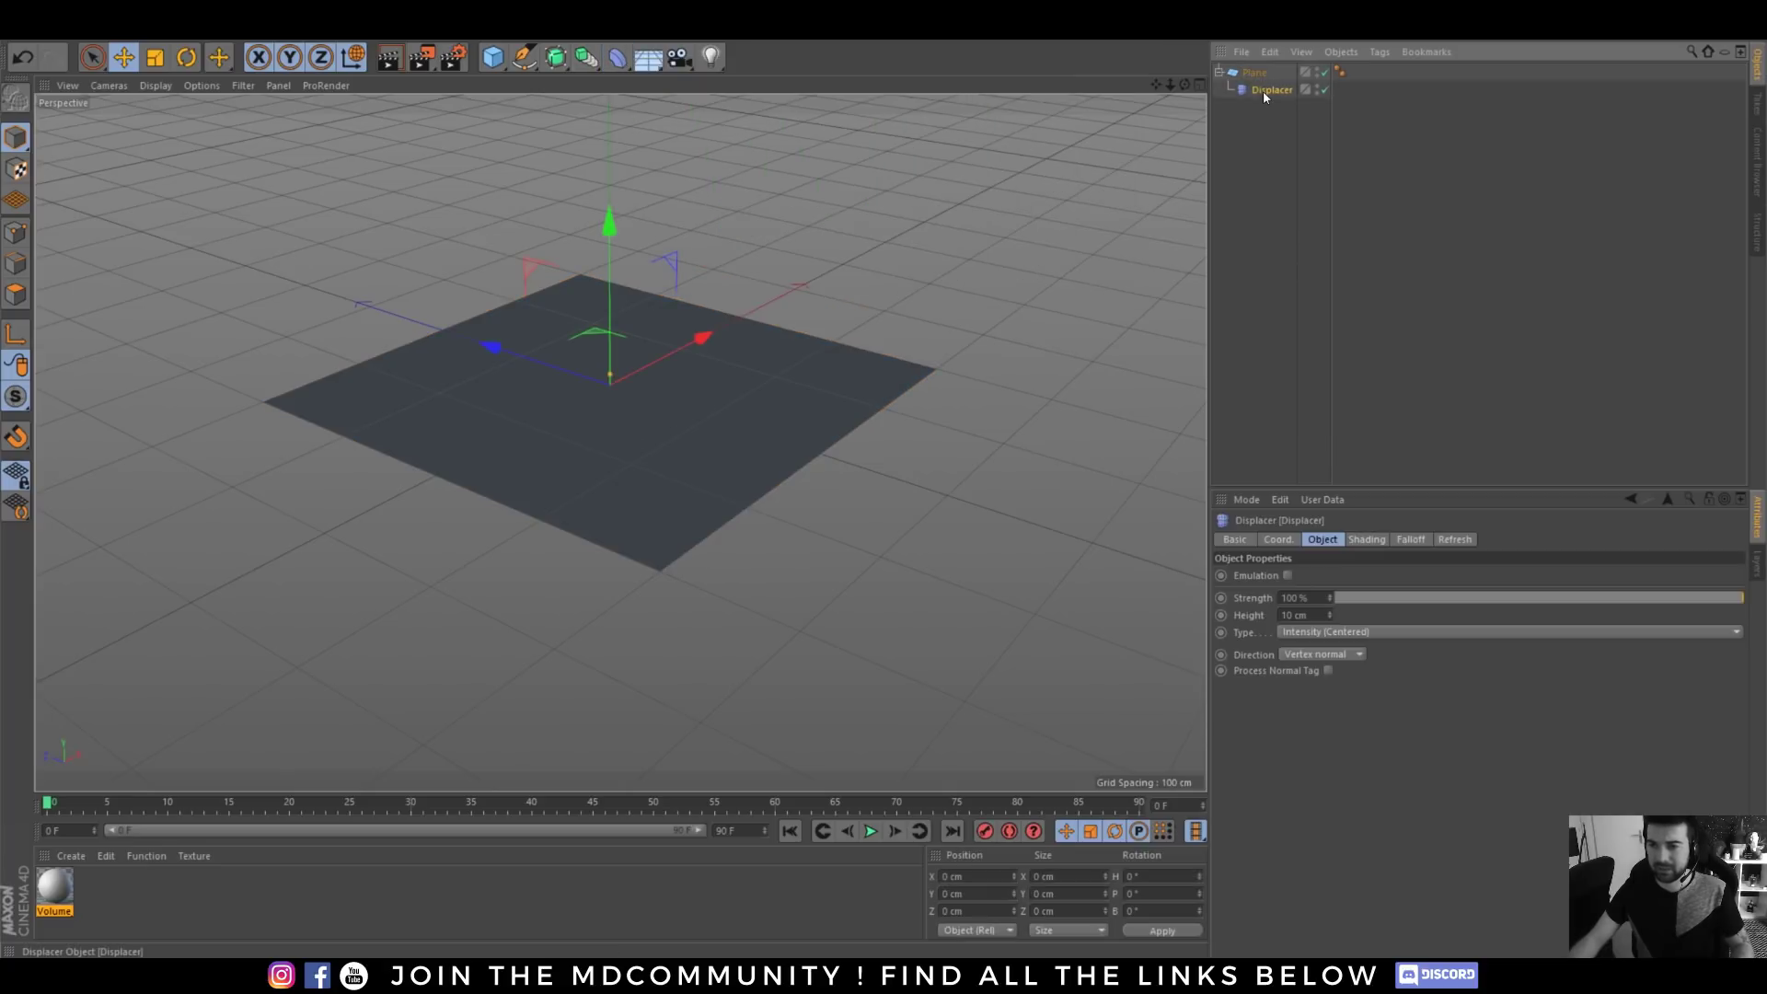
- Load the 6000 x 6000 tech-pattern JPG as the displacer's custom shader without copying it into the project
click(1359, 541)
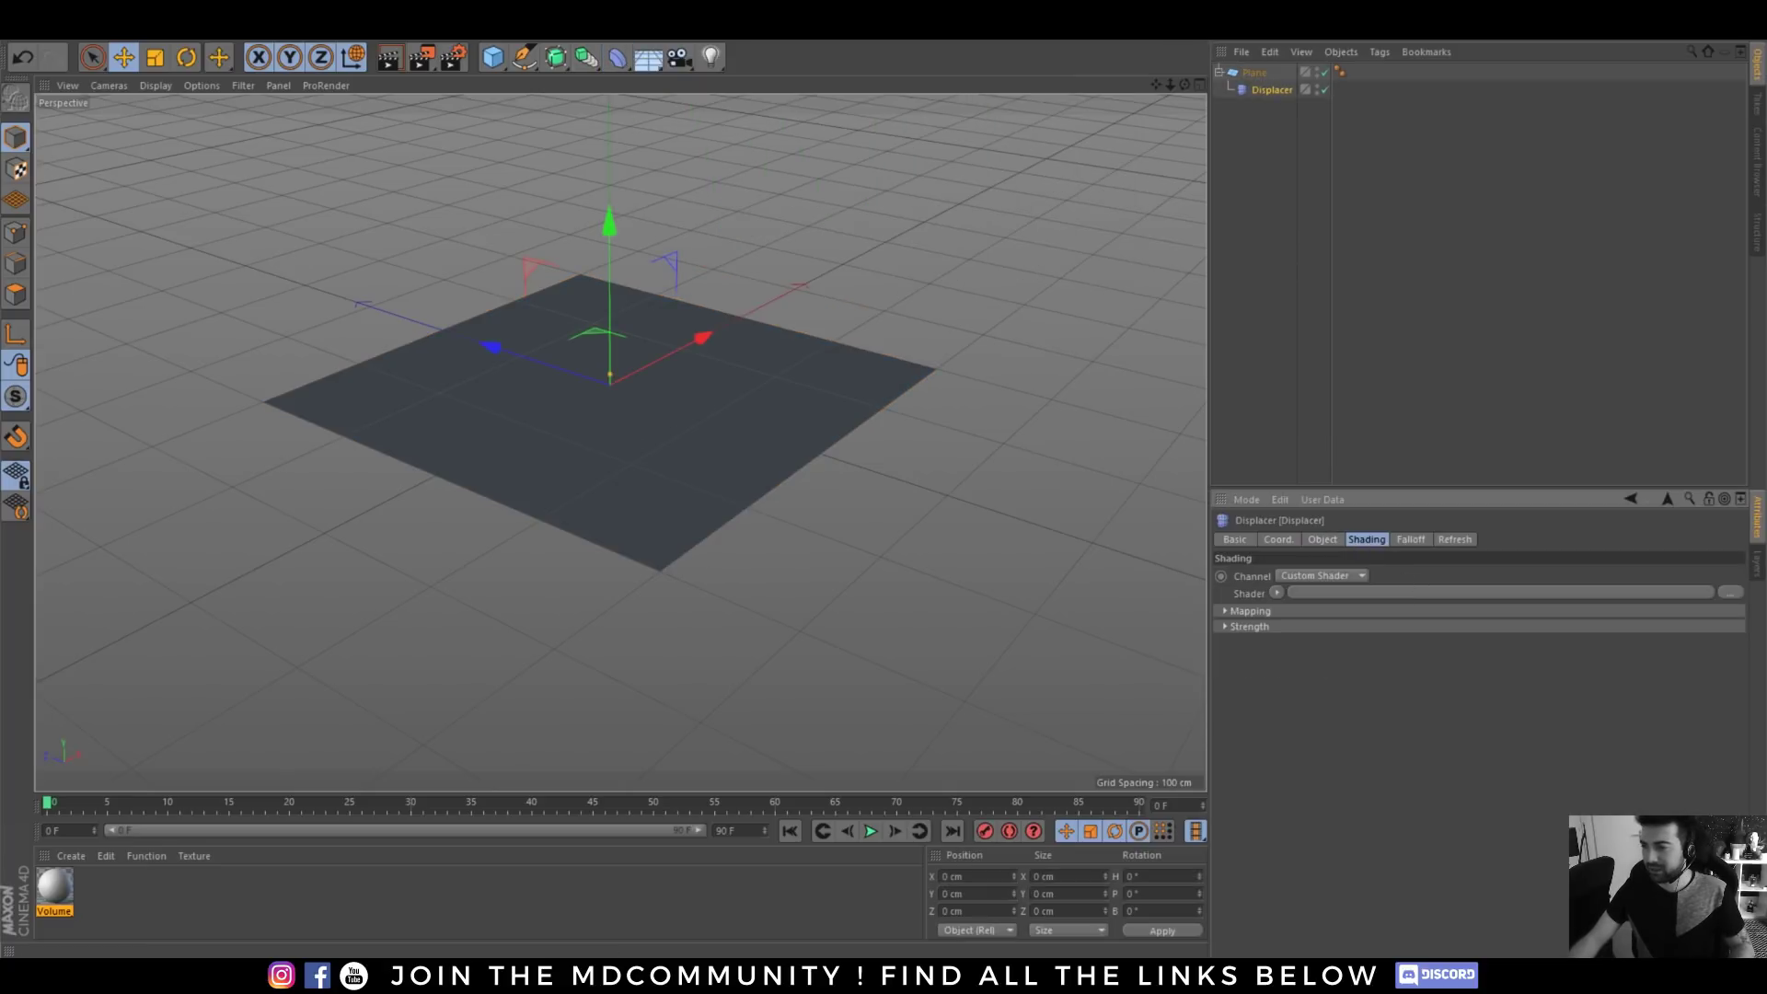
drag(1428, 587, 1413, 593)
click(985, 550)
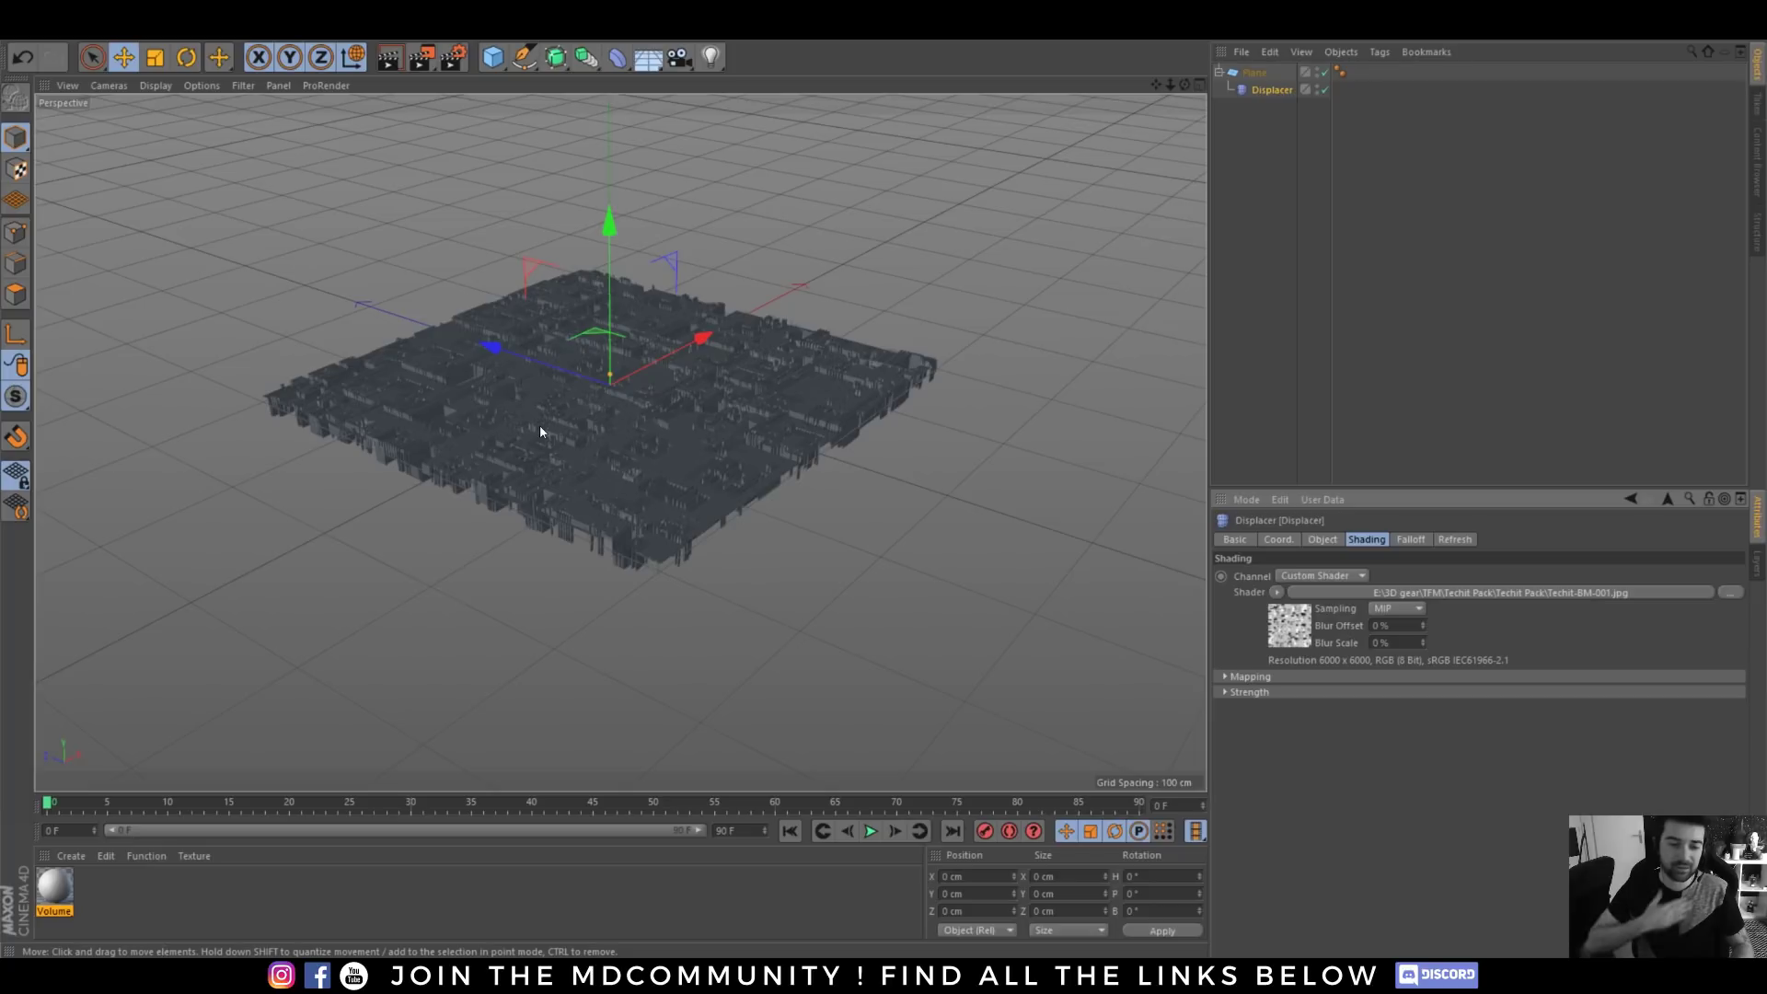
- Inspect the displaced surface up close and set the displacer's strength to 49%
scroll(589, 432, up, 10)
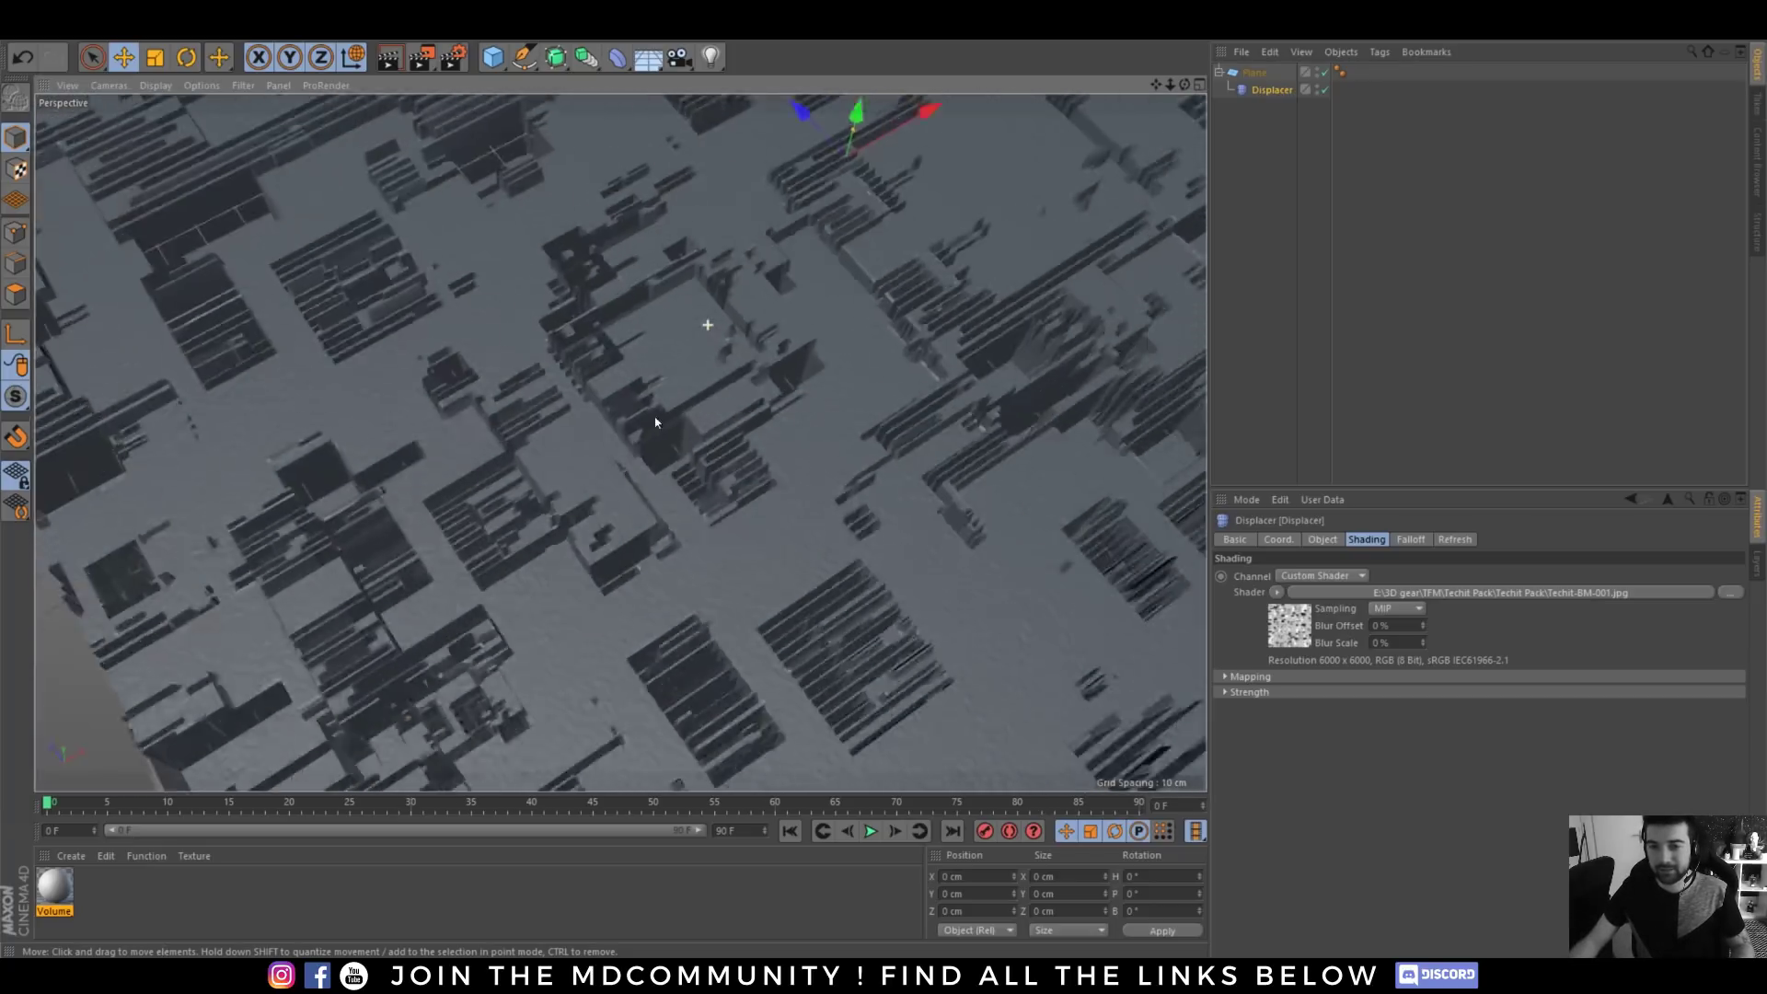
alt+right_drag(656, 423, 619, 442)
alt+middle_drag(619, 441, 583, 574)
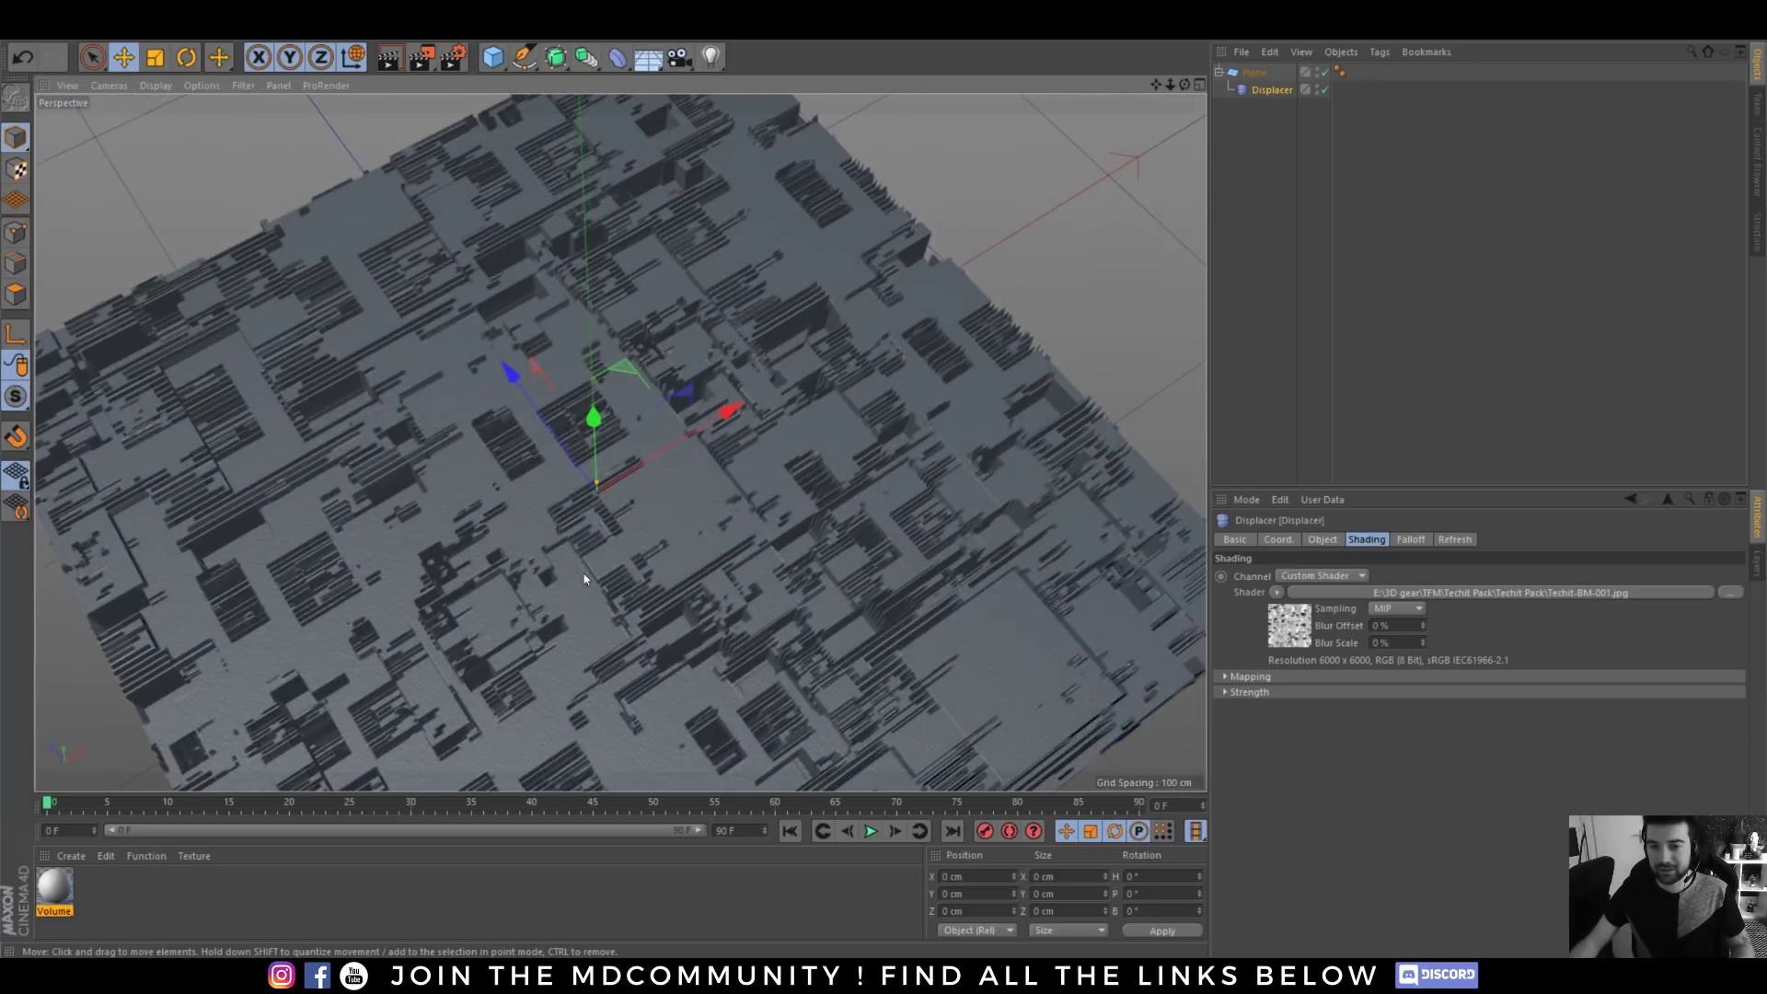
alt+right_drag(584, 574, 642, 527)
alt+drag(659, 515, 557, 586)
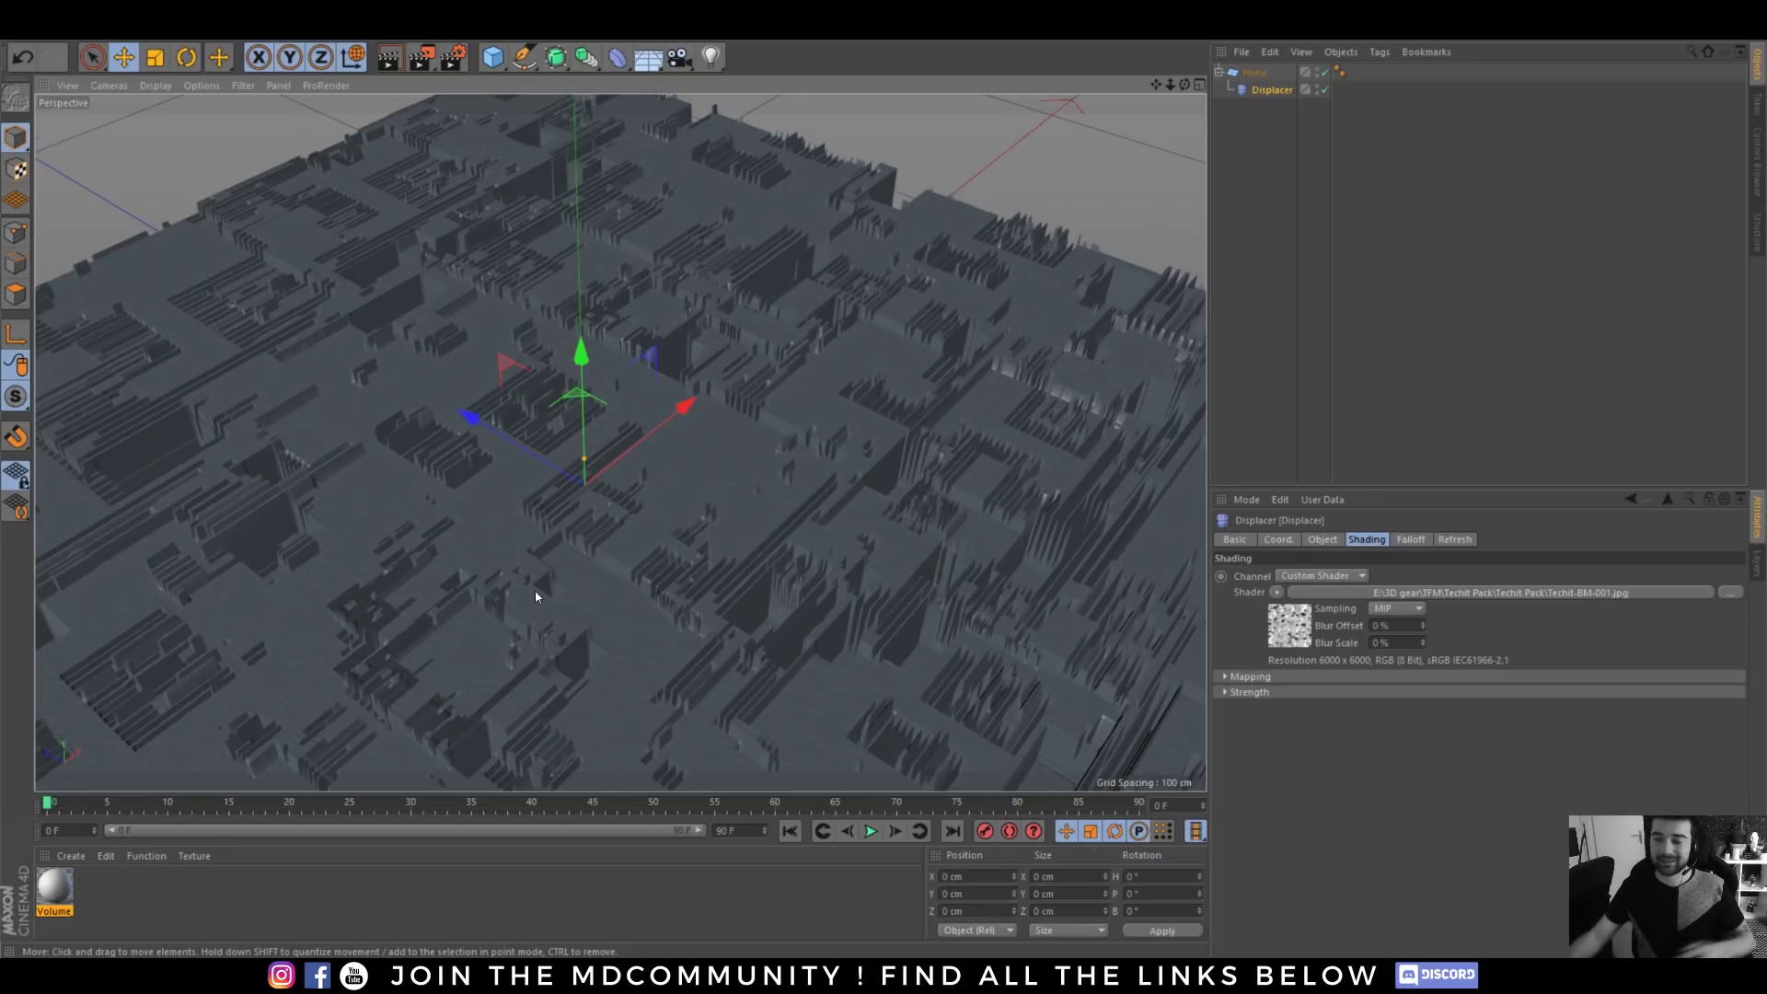
click(1330, 541)
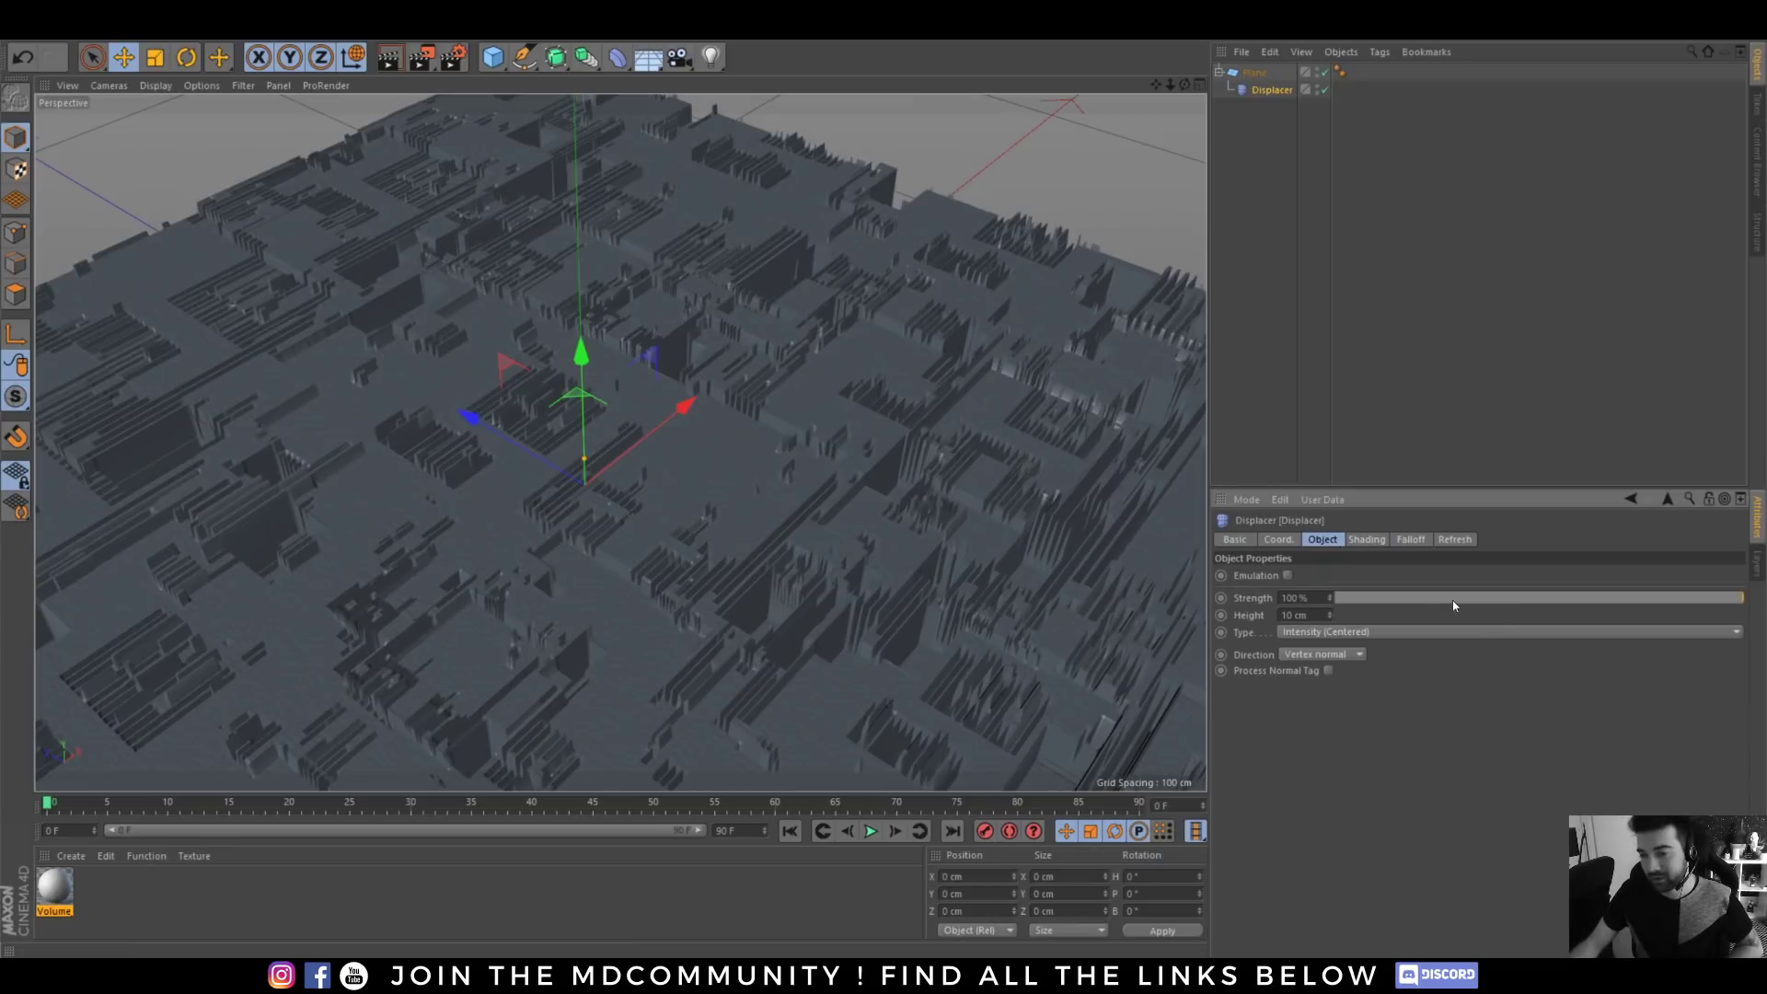
drag(1452, 600, 1642, 600)
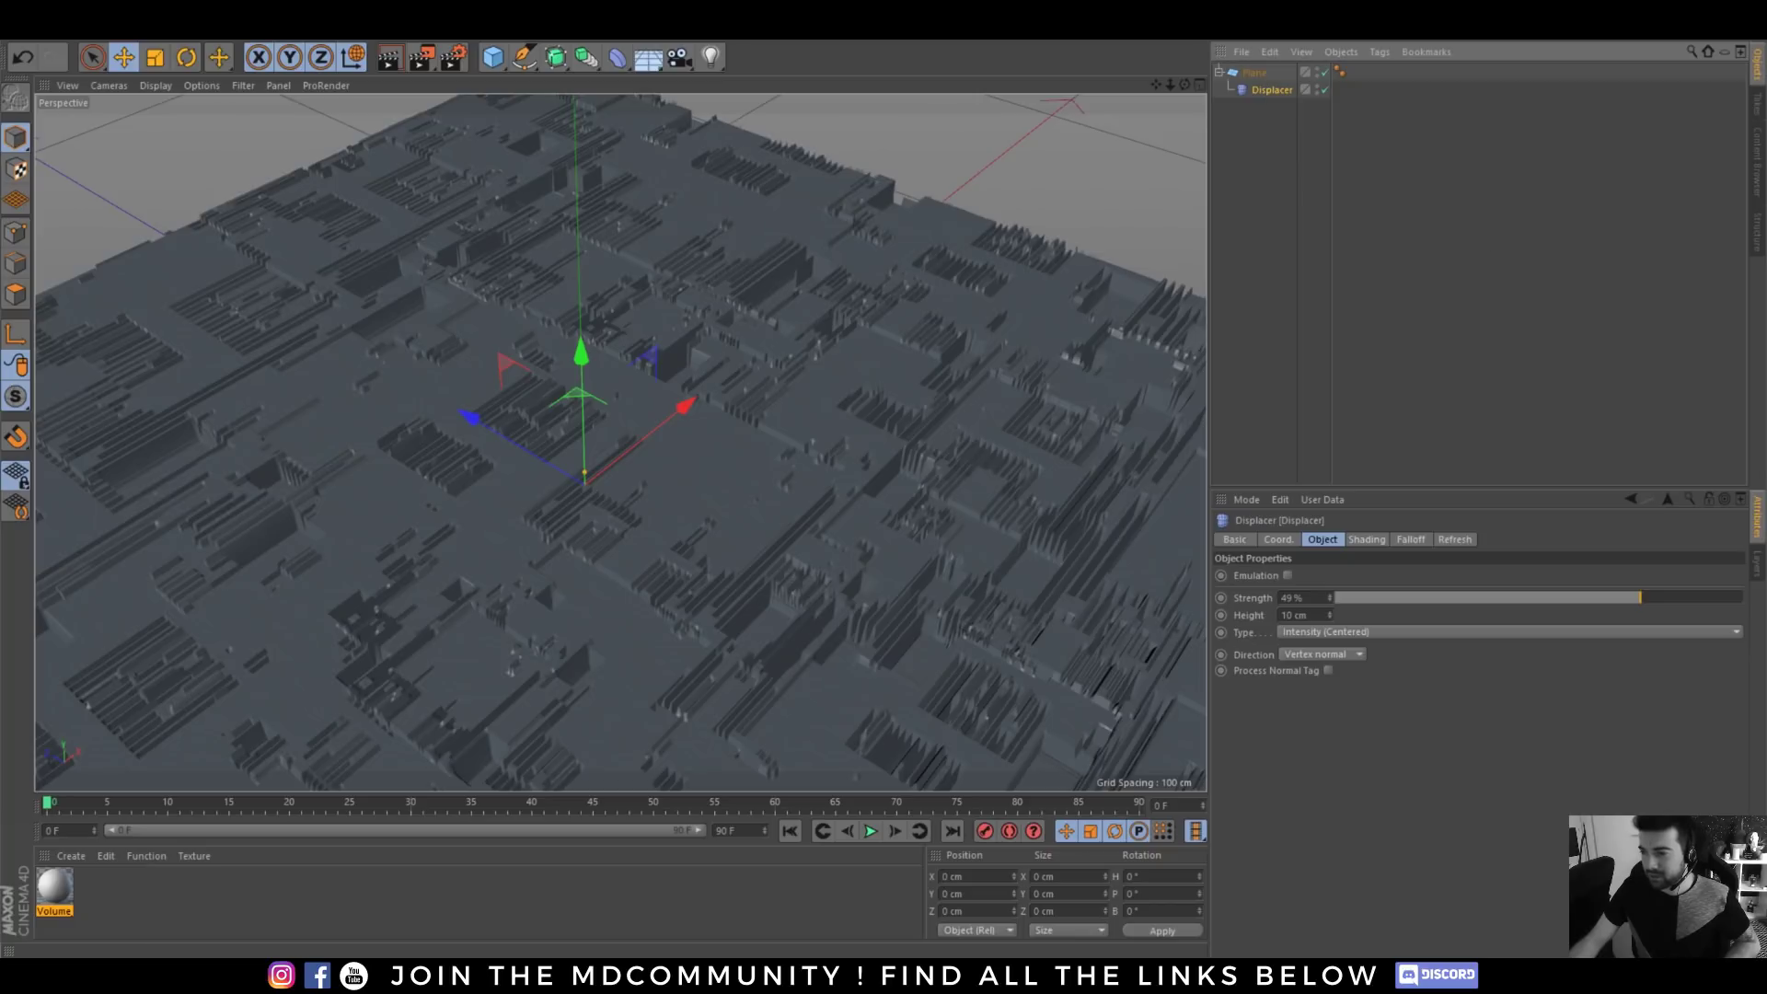
- Replace the displacer's shader image with Erosion.png without copying it into the project, and set the displacement height to 1000 cm
click(1366, 539)
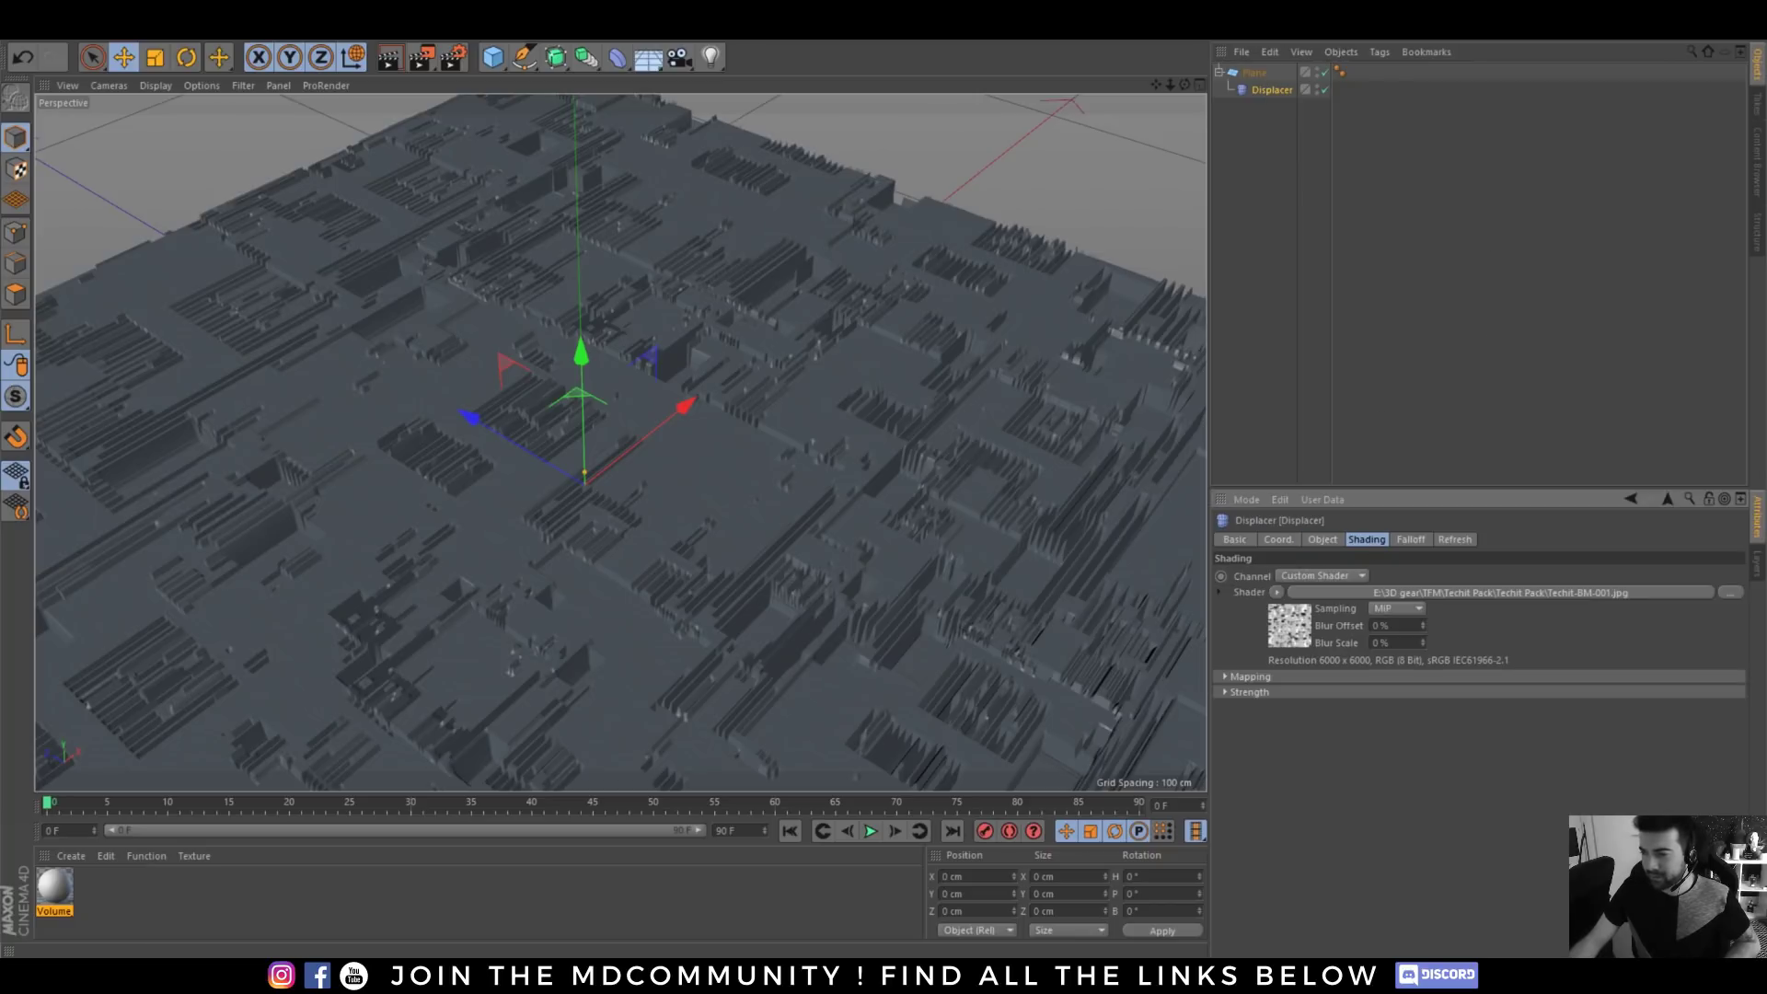
drag(1465, 591, 1465, 594)
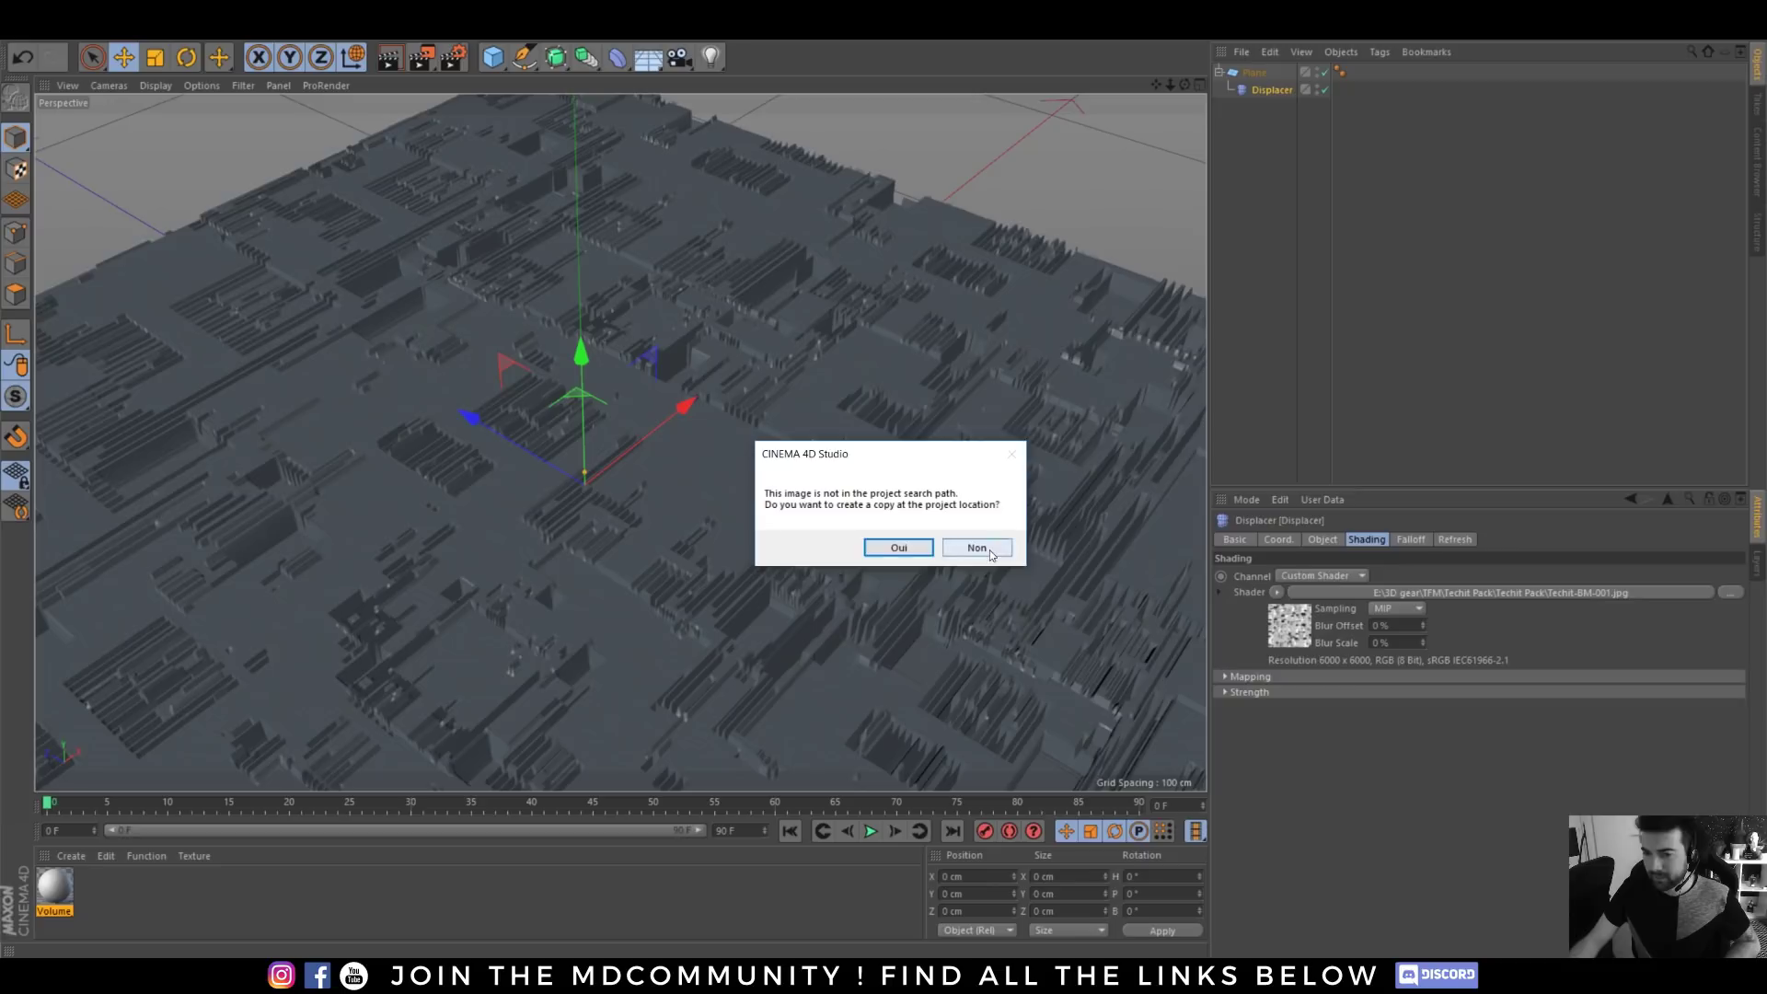
click(959, 544)
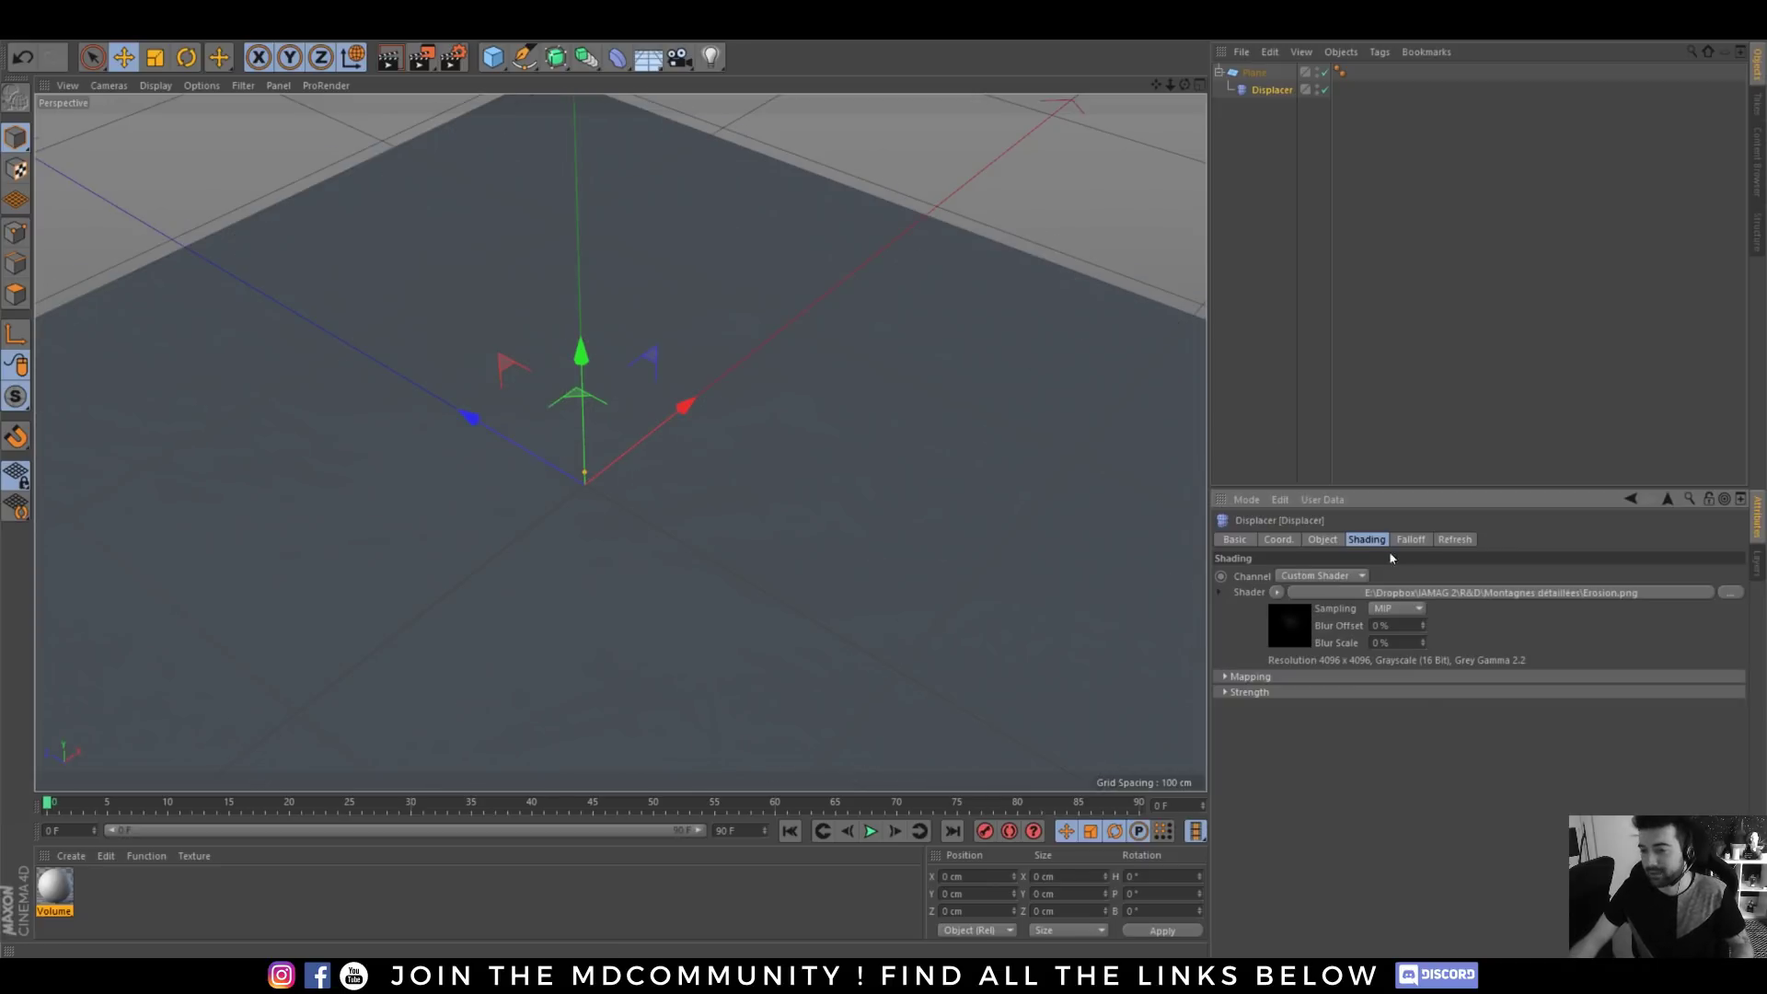
click(1325, 543)
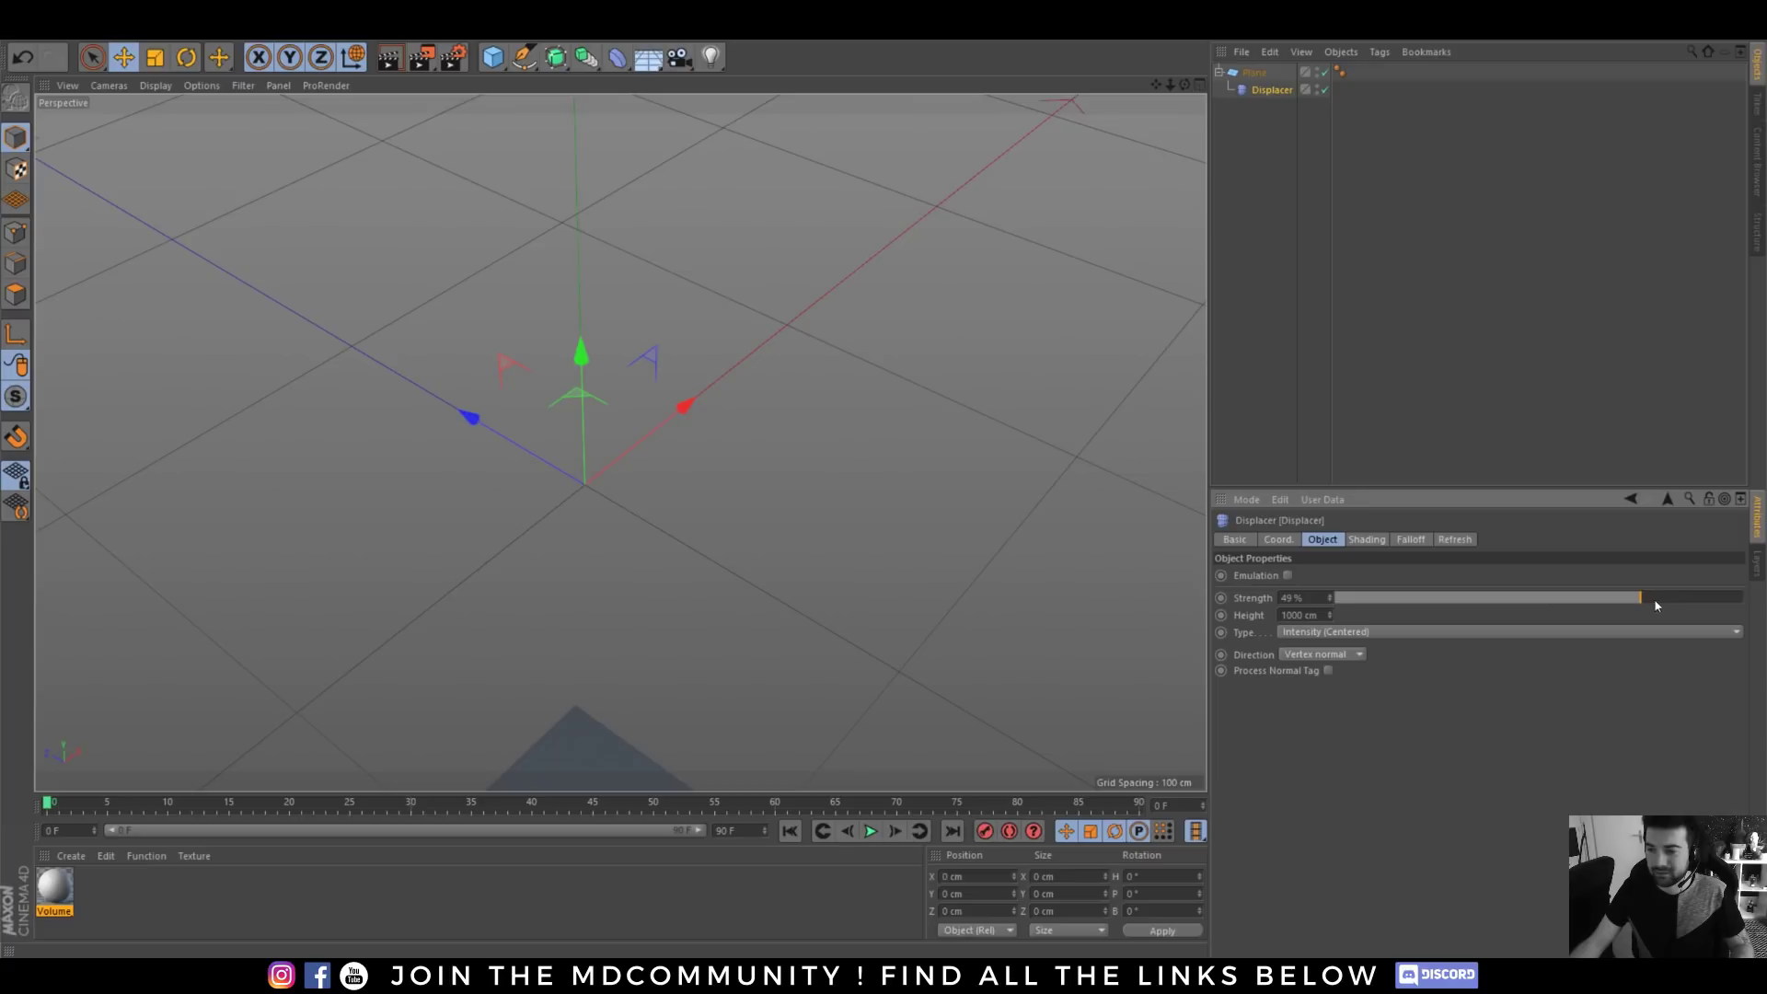
- Set the displacer's strength to 100% and frame the displaced mountain
drag(1654, 601, 1746, 602)
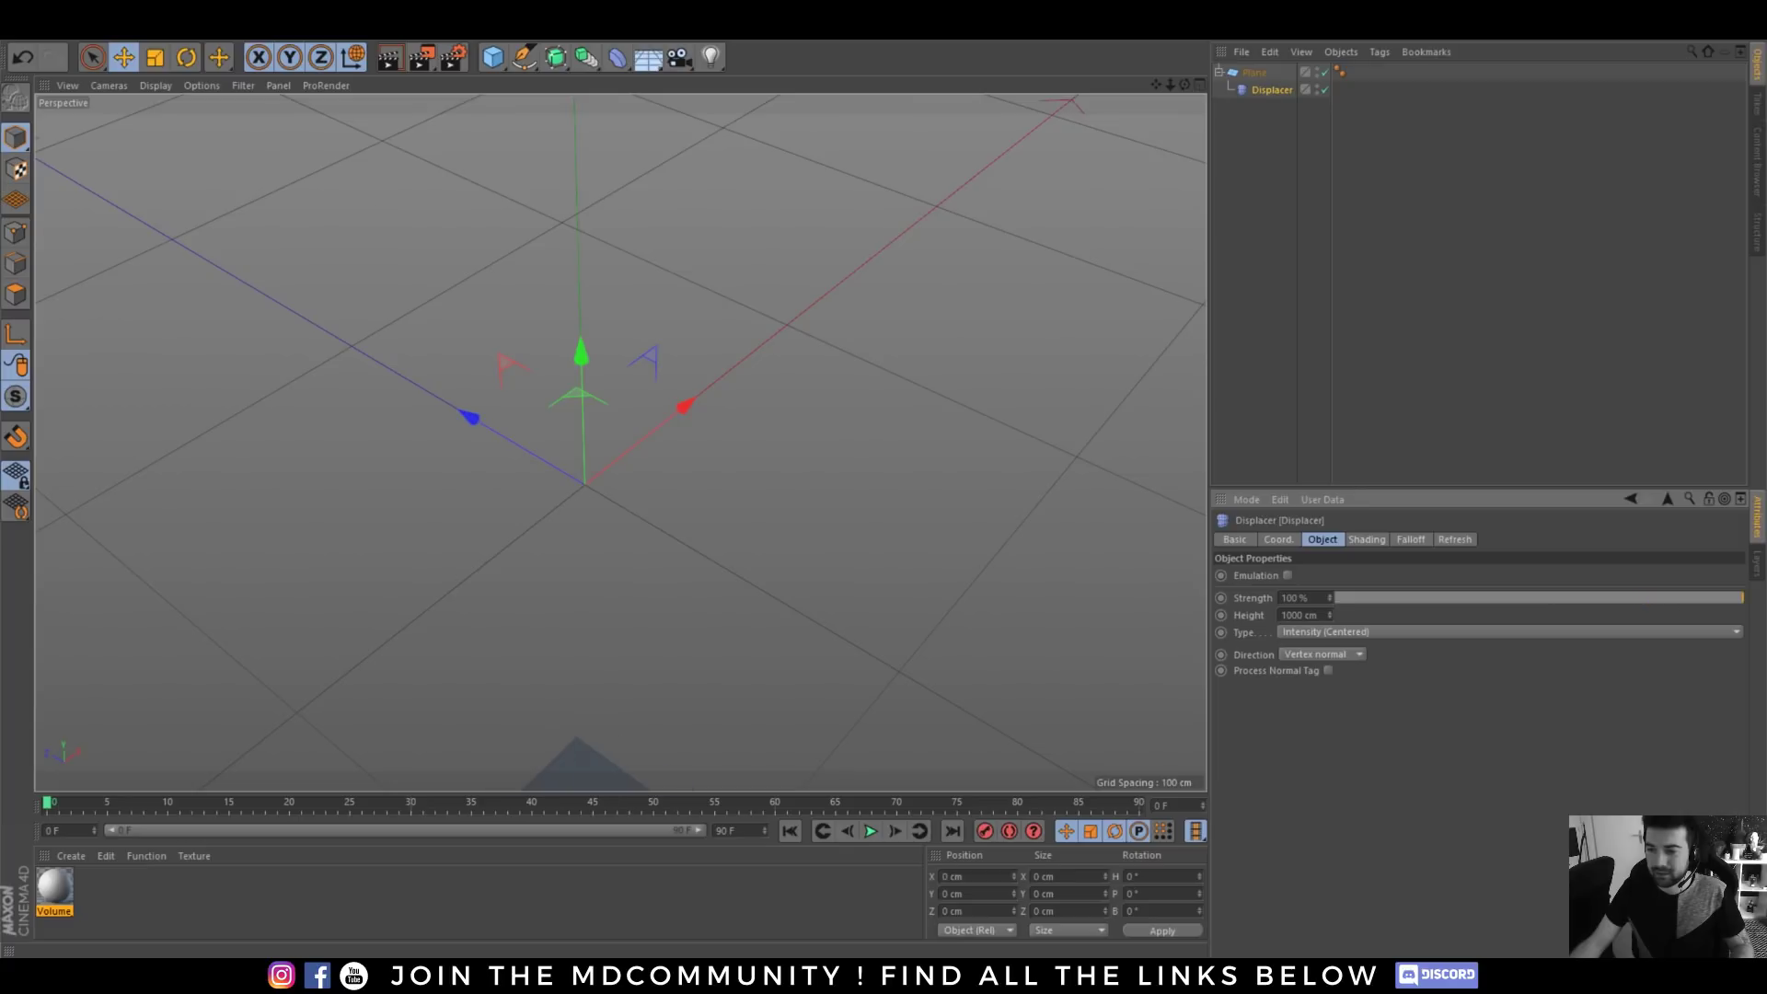
alt+middle_drag(595, 712, 617, 397)
alt+right_drag(617, 399, 671, 478)
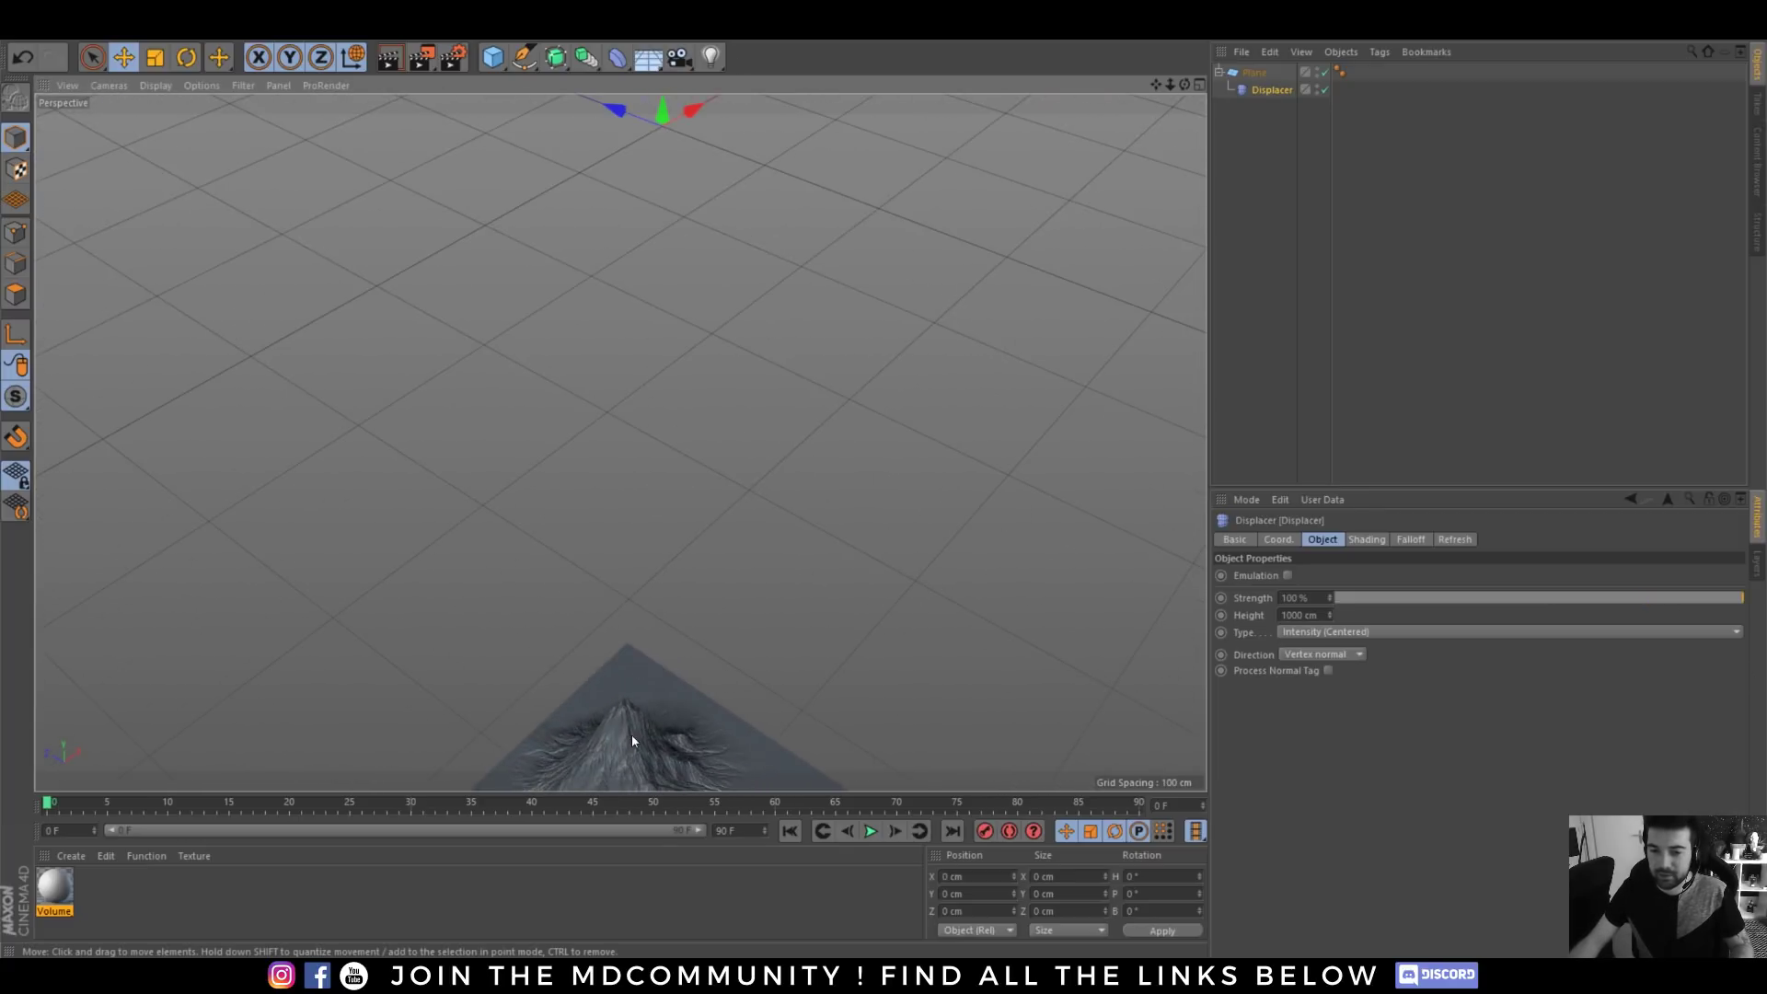
alt+right_drag(631, 735, 660, 390)
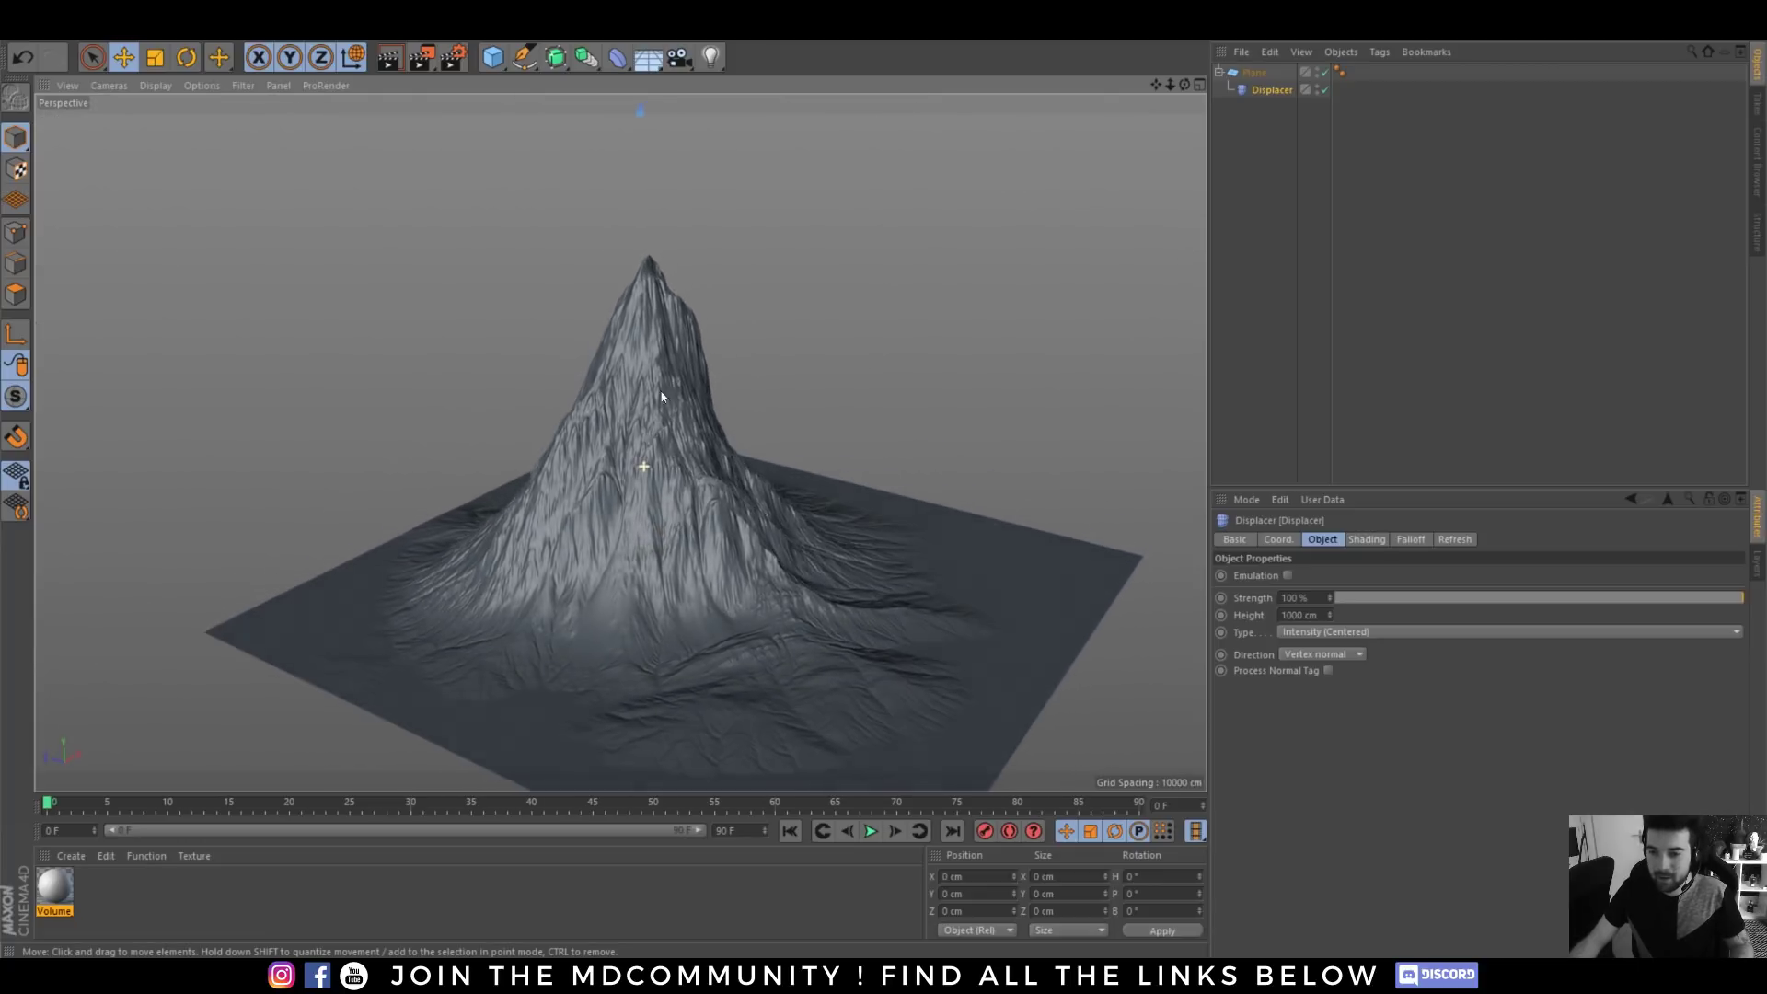
- Set the displacer's strength to 55% and inspect the mountain from closer angles
drag(1659, 608, 1651, 598)
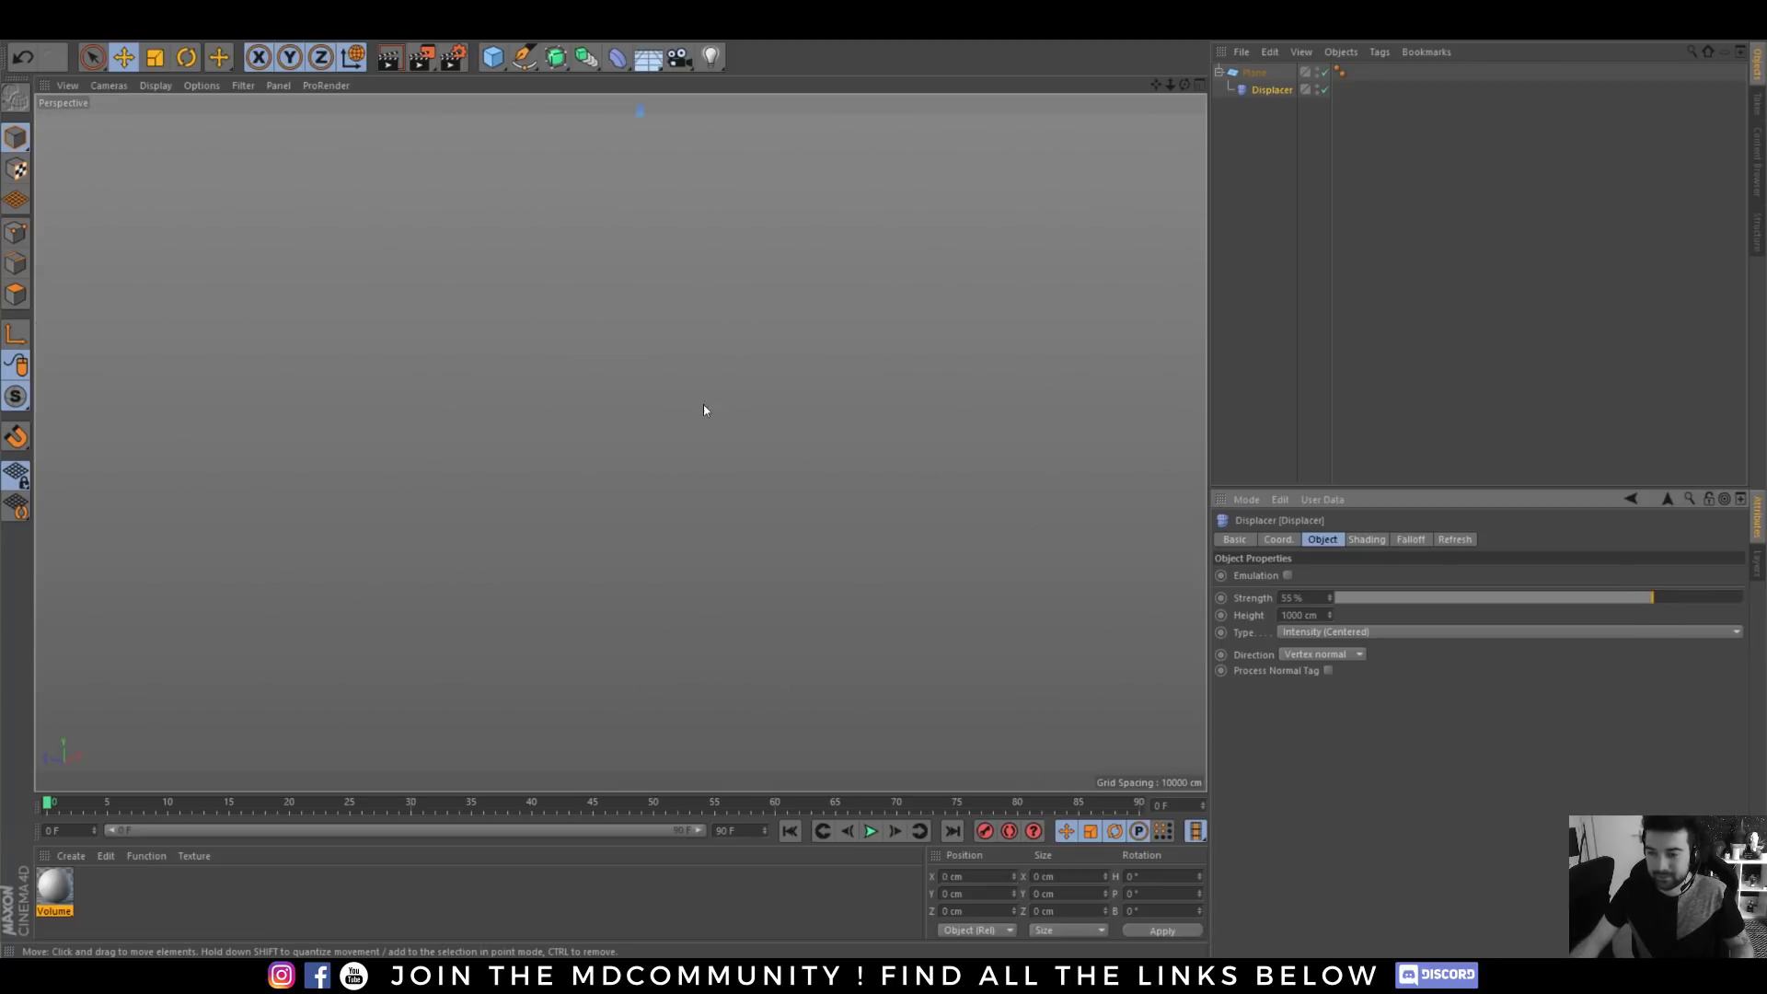
alt+right_drag(703, 405, 662, 441)
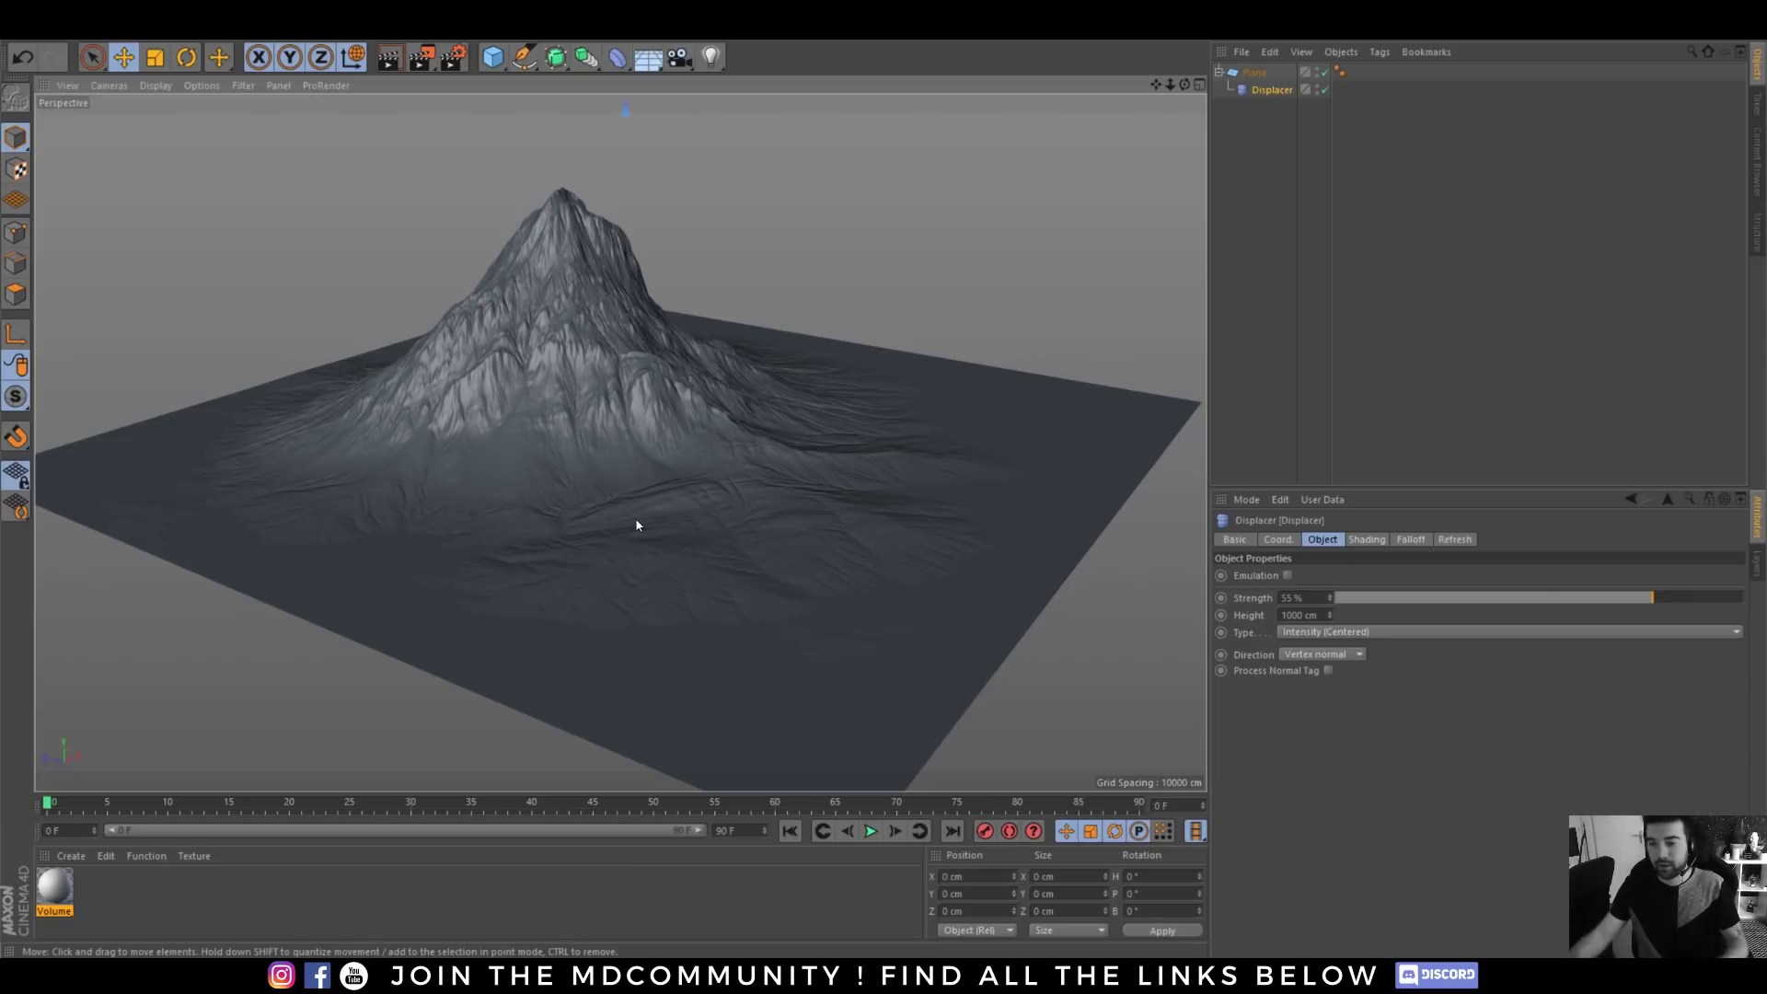
alt+drag(536, 367, 589, 397)
alt+drag(509, 491, 517, 351)
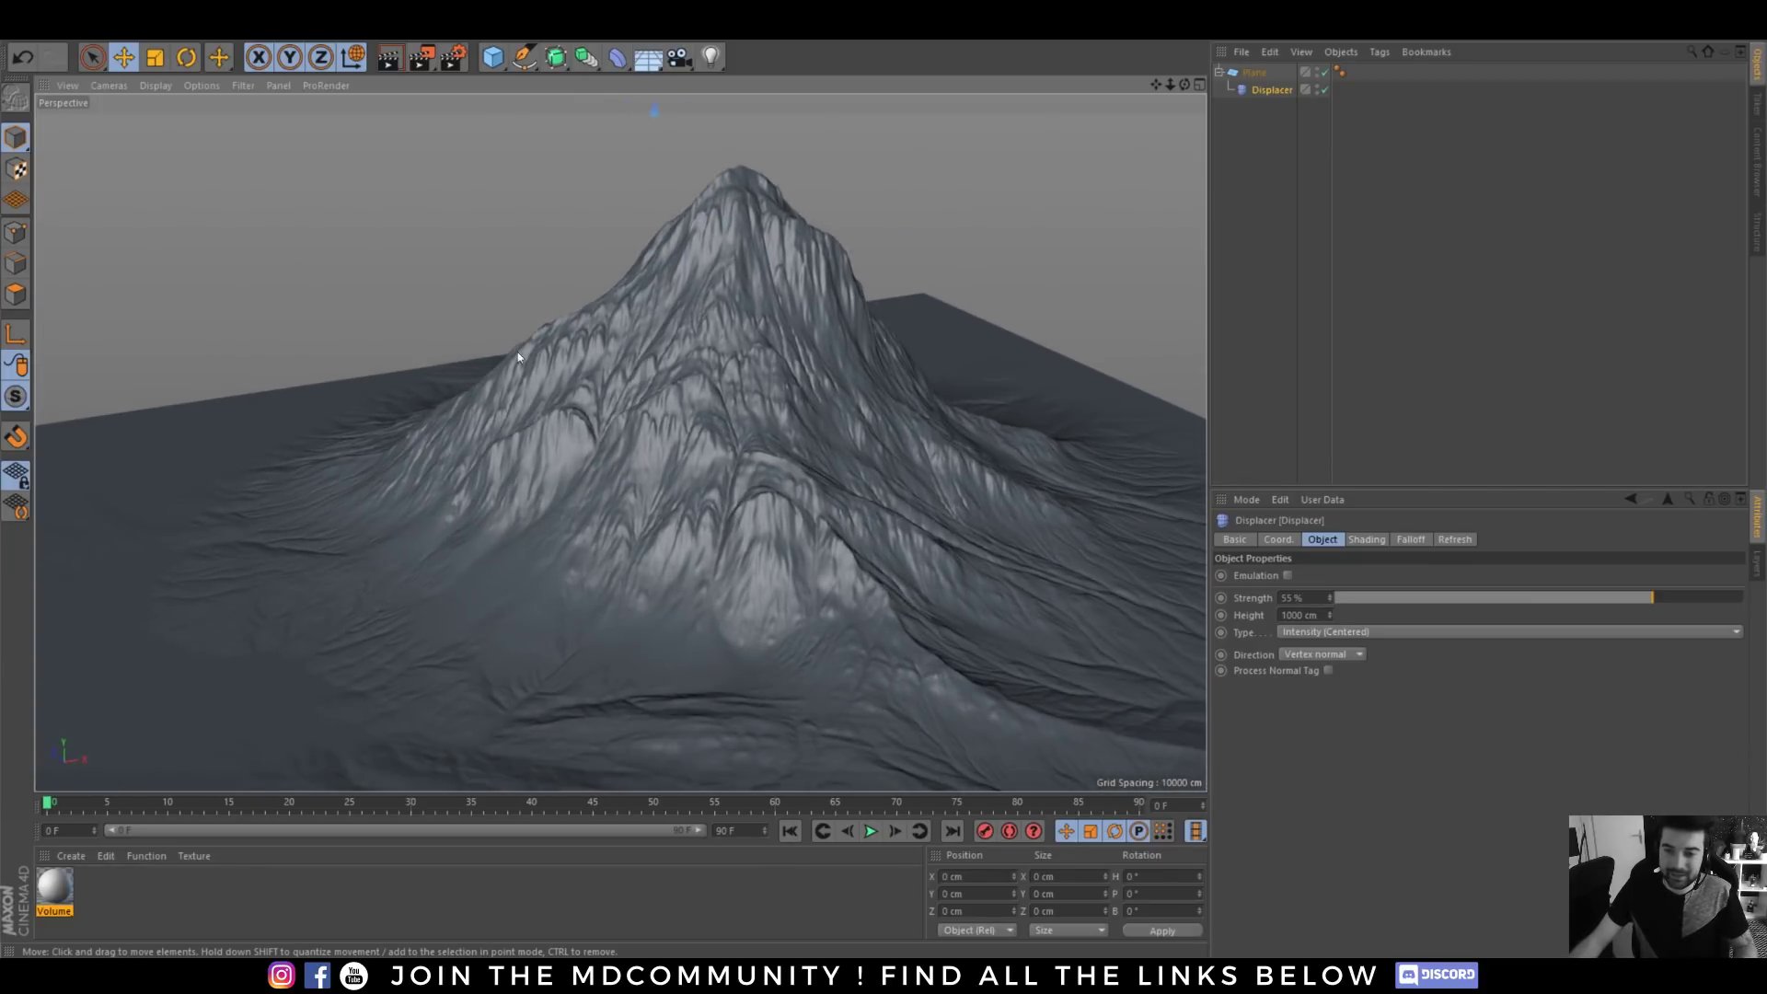
- Make the plane editable, try taking the displacer out of its hierarchy, and undo that move
click(1246, 73)
key(c)
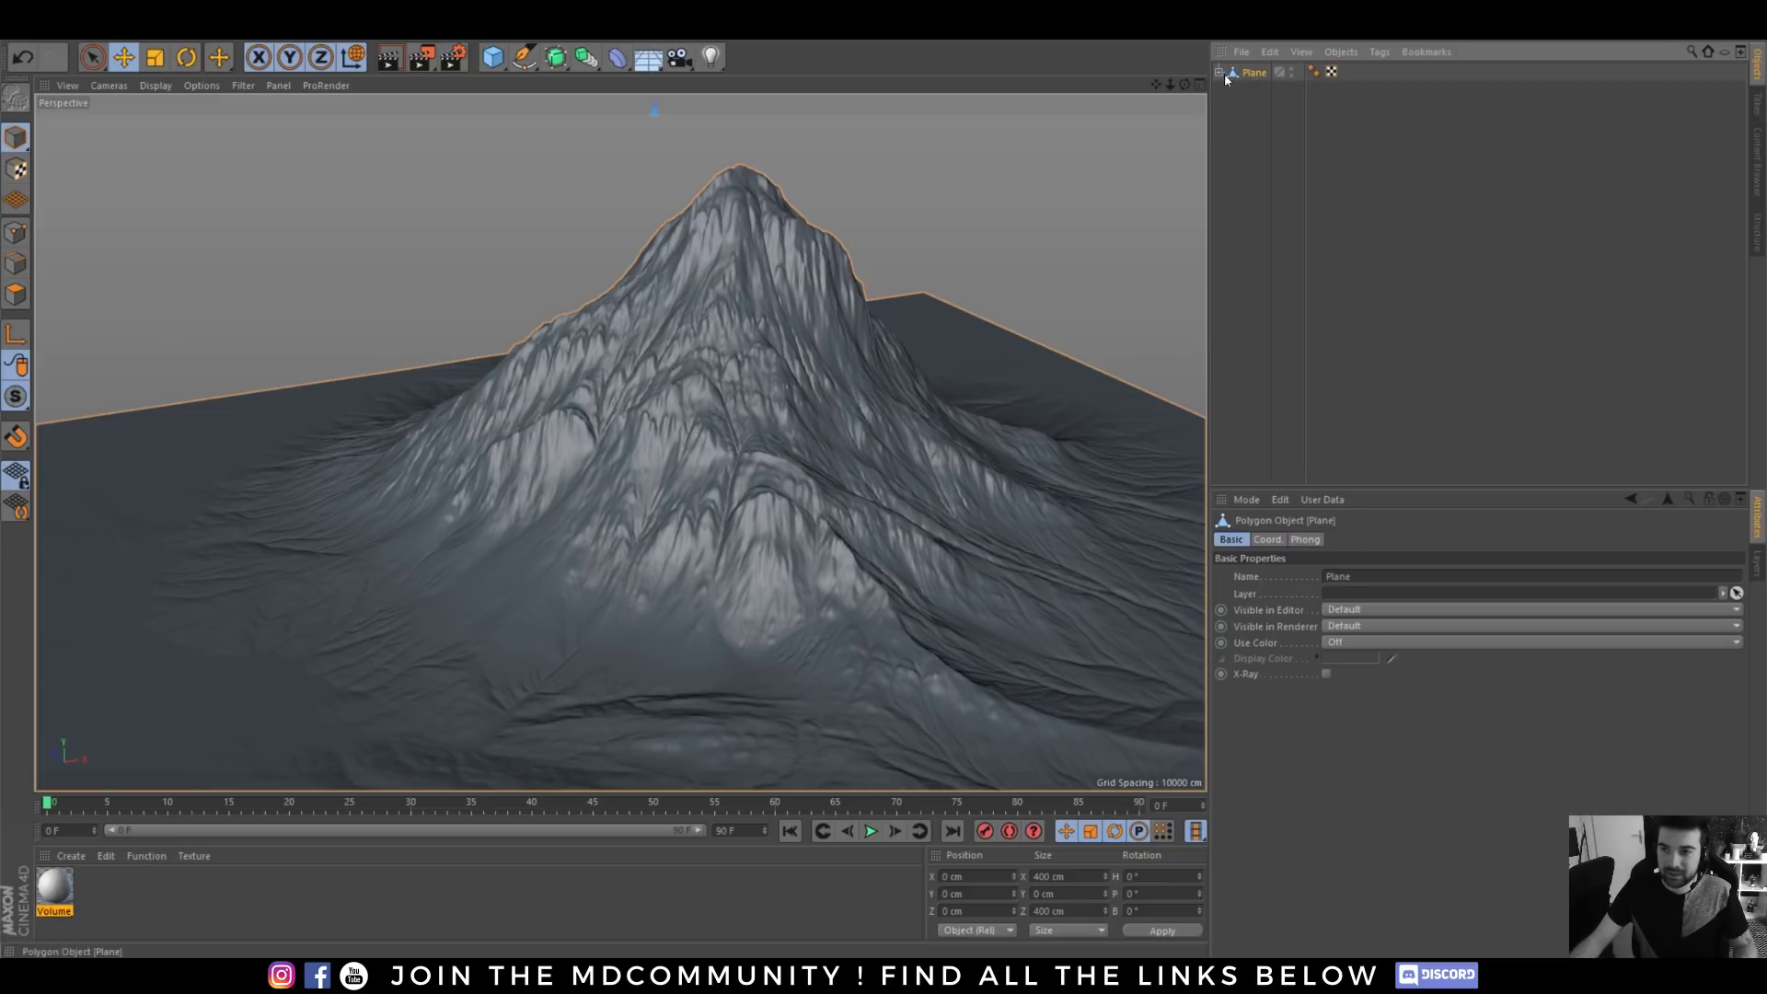
click(1219, 71)
drag(1258, 90, 1260, 119)
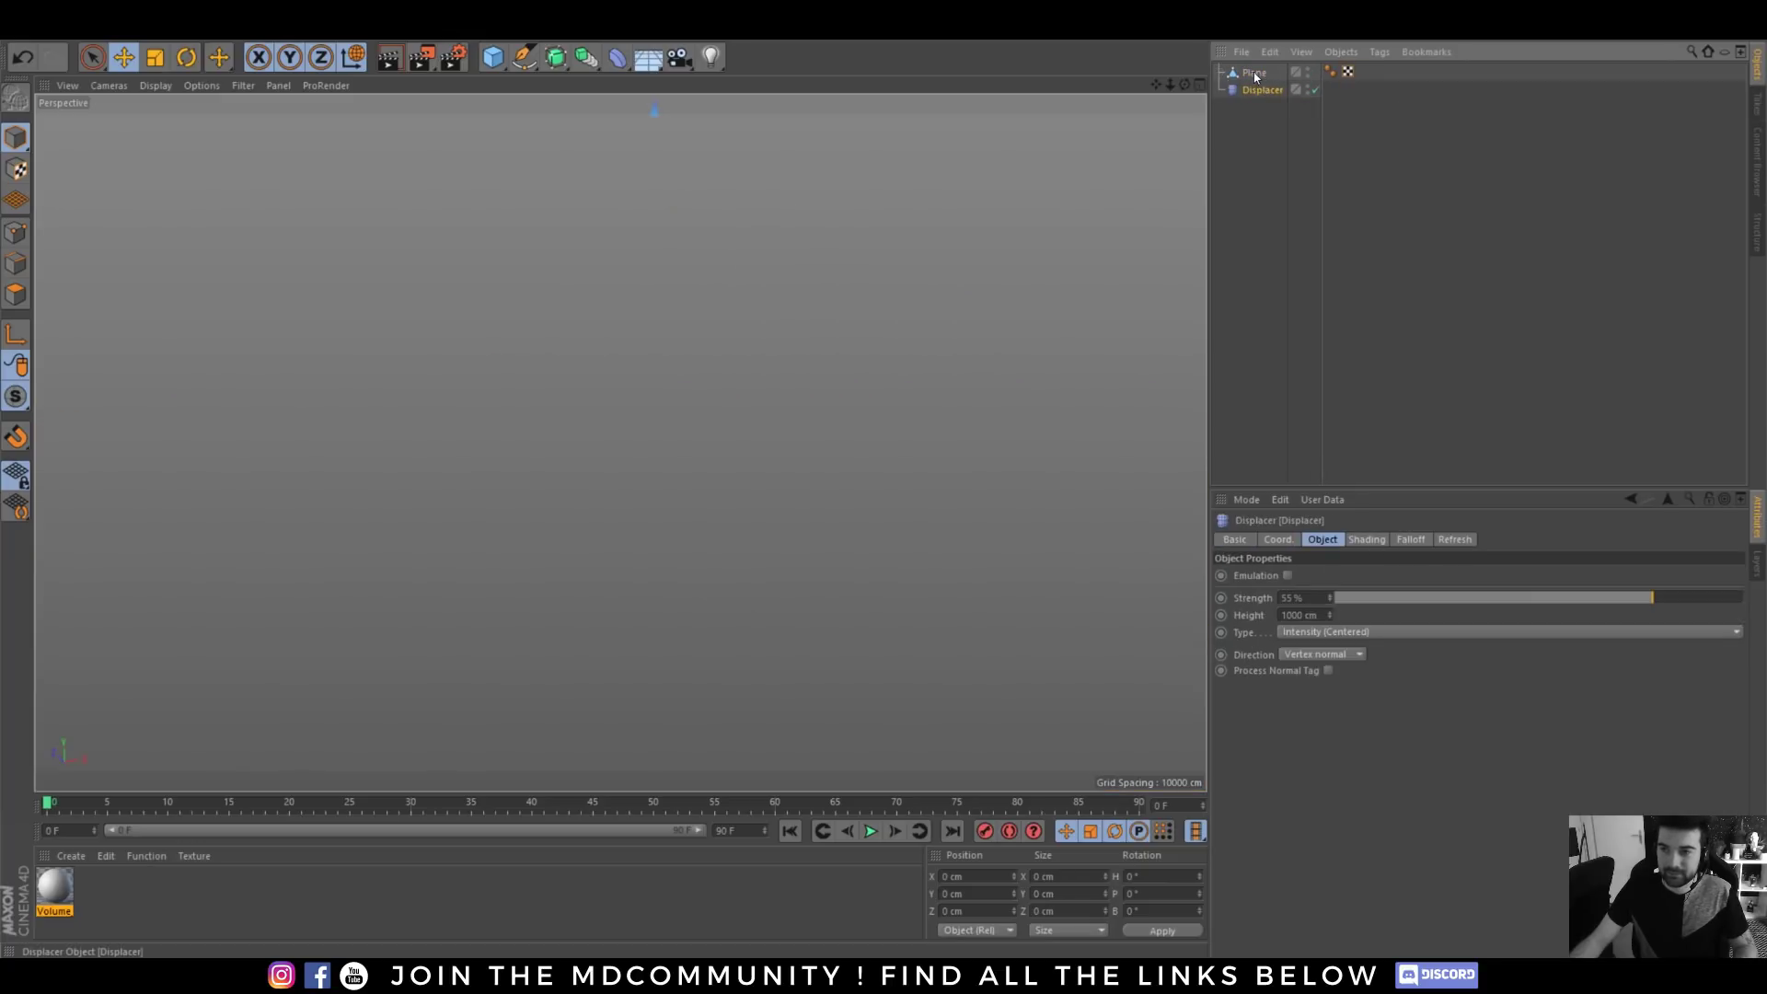
key(ctrl+z)
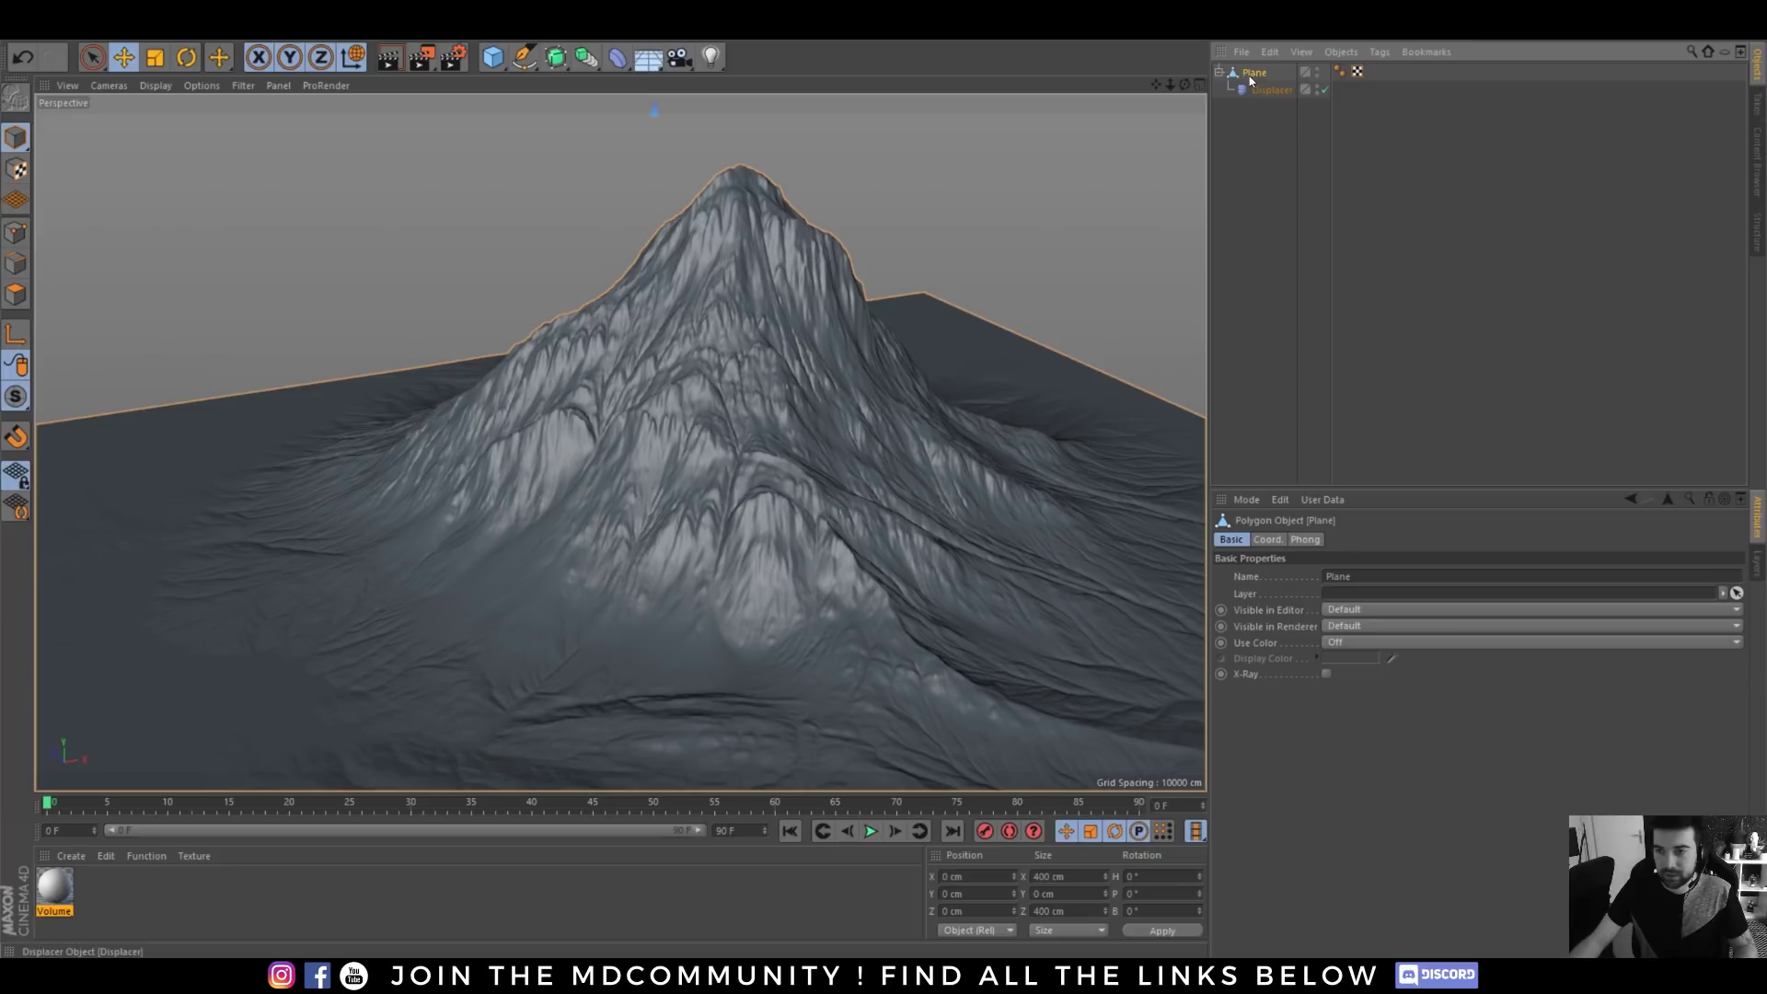
- Bake the displaced plane into a new polygon object with Current State to Object and delete the original plane with its displacer
right_click(1253, 73)
click(1321, 715)
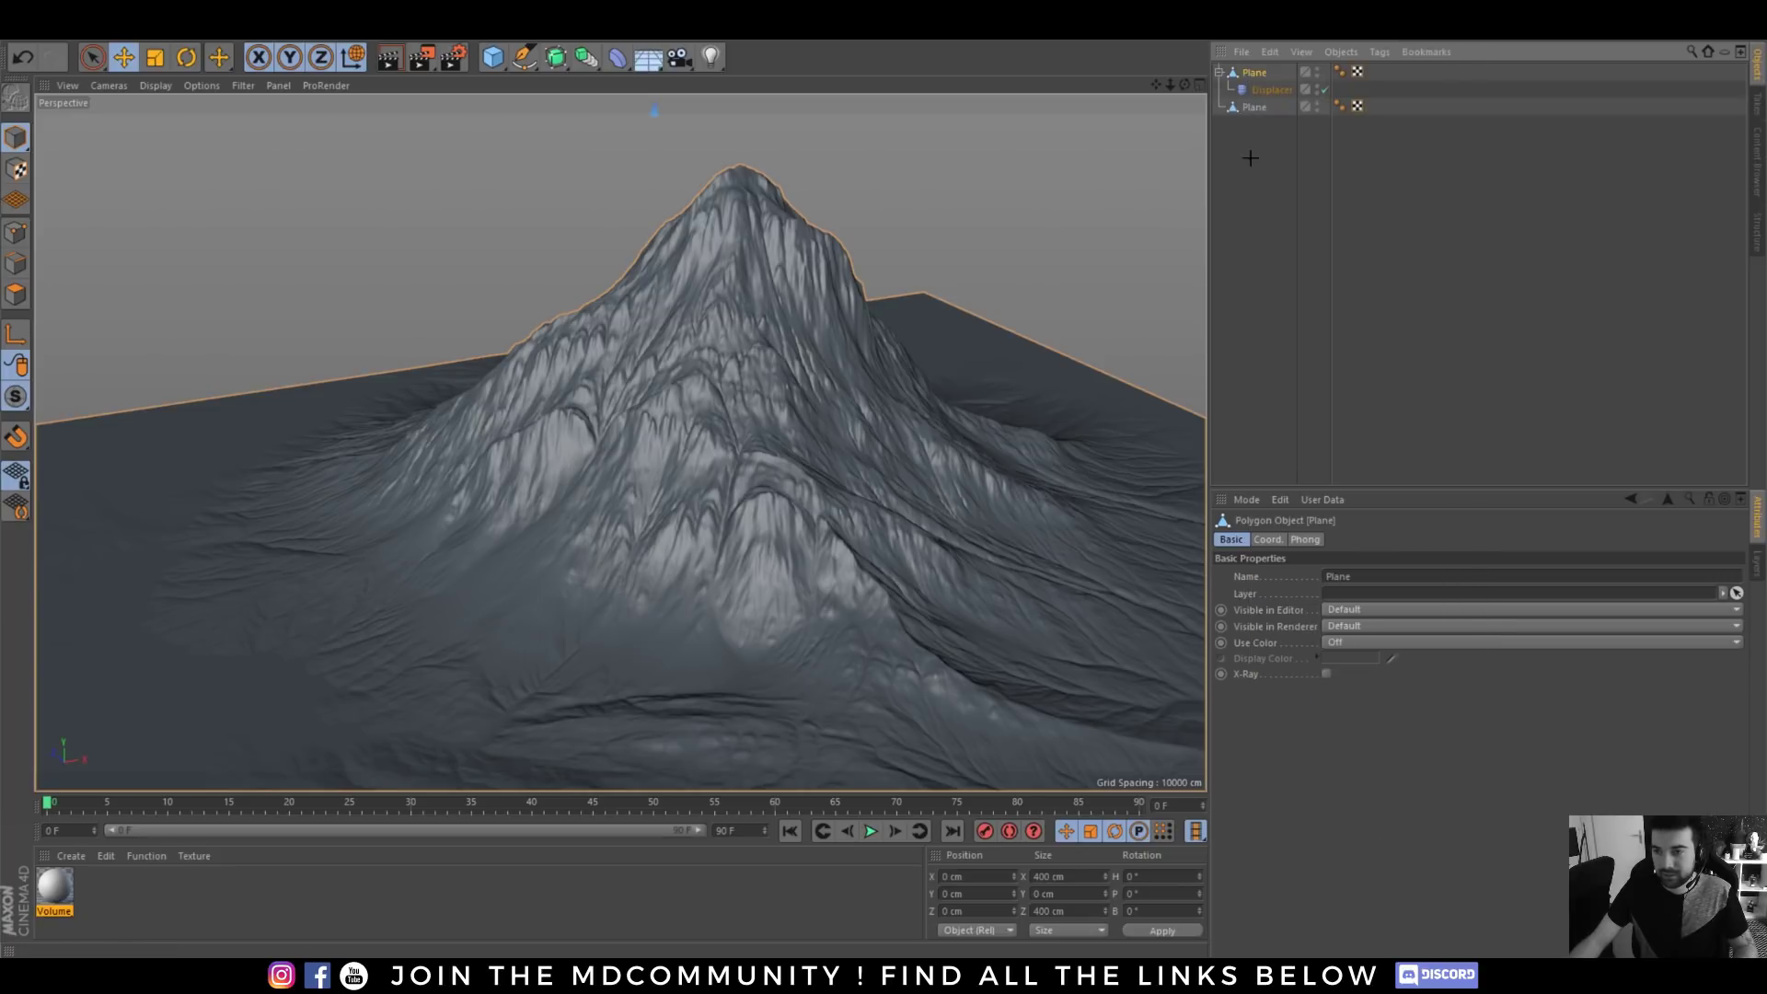
click(1250, 158)
click(1255, 72)
key(Delete)
click(1255, 72)
- Centre the baked plane's axis on its geometry with MagicCenter and raise the plane to about Y 64 cm
alt+right_drag(715, 371, 520, 732)
alt+drag(520, 731, 623, 132)
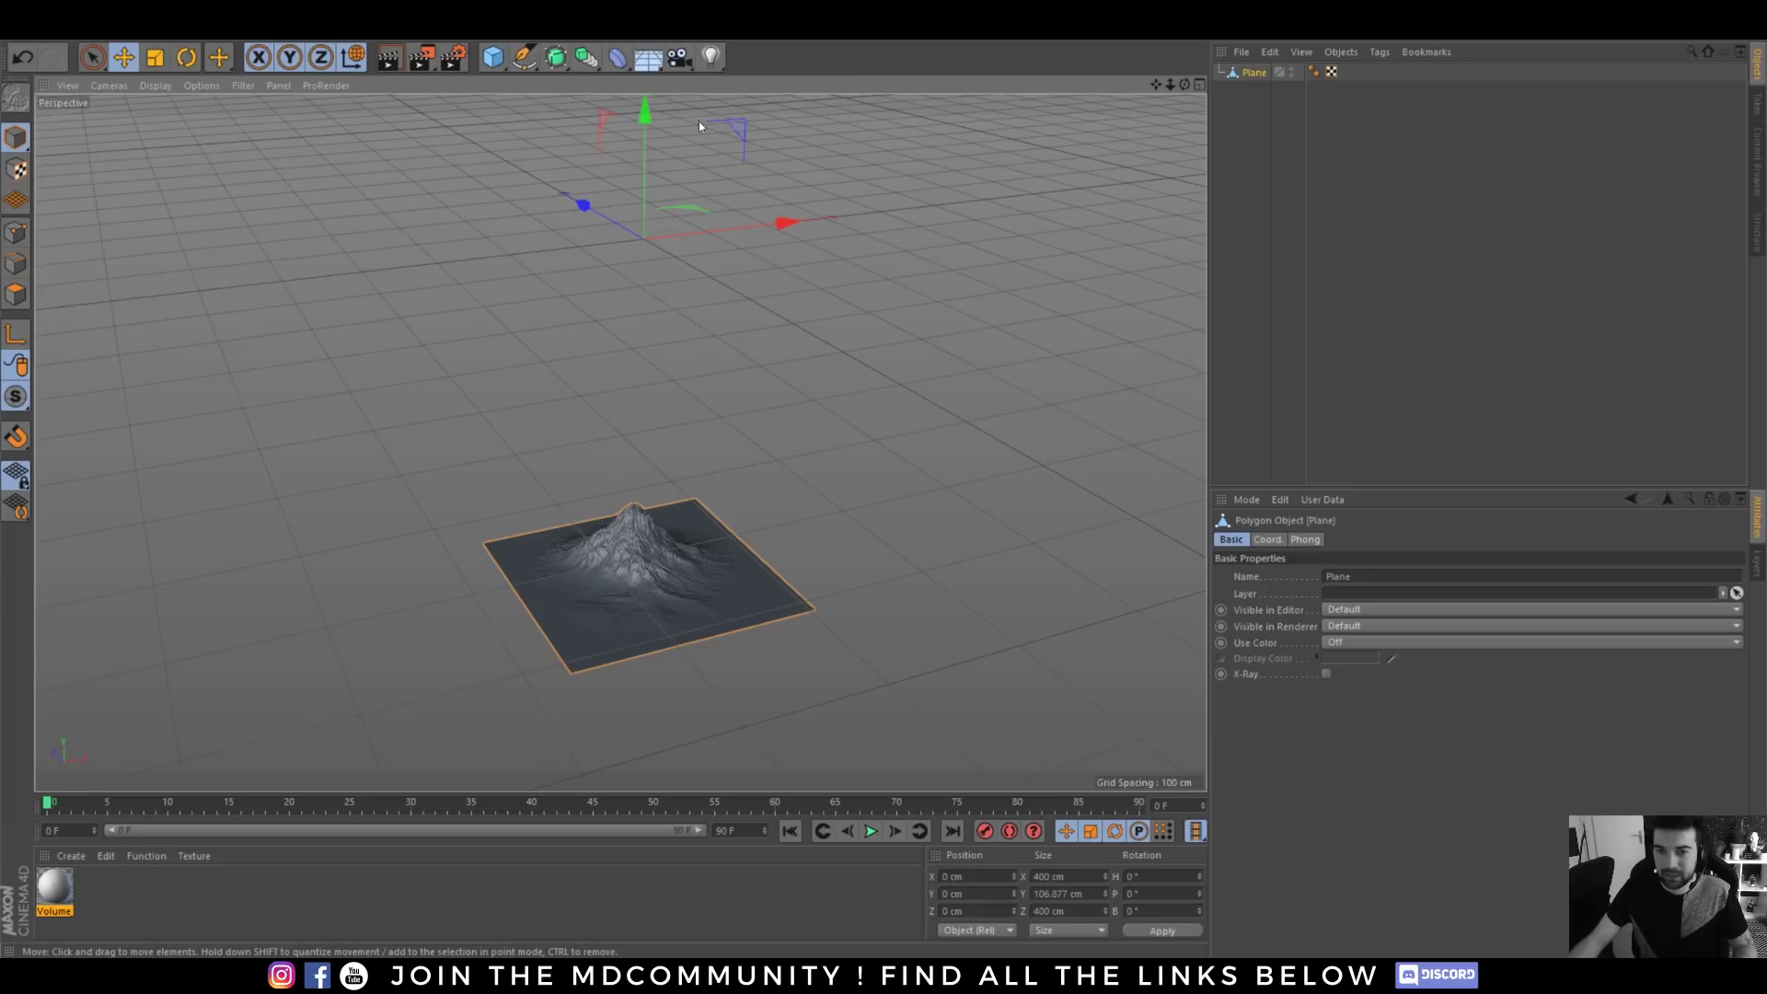
key(shift+c)
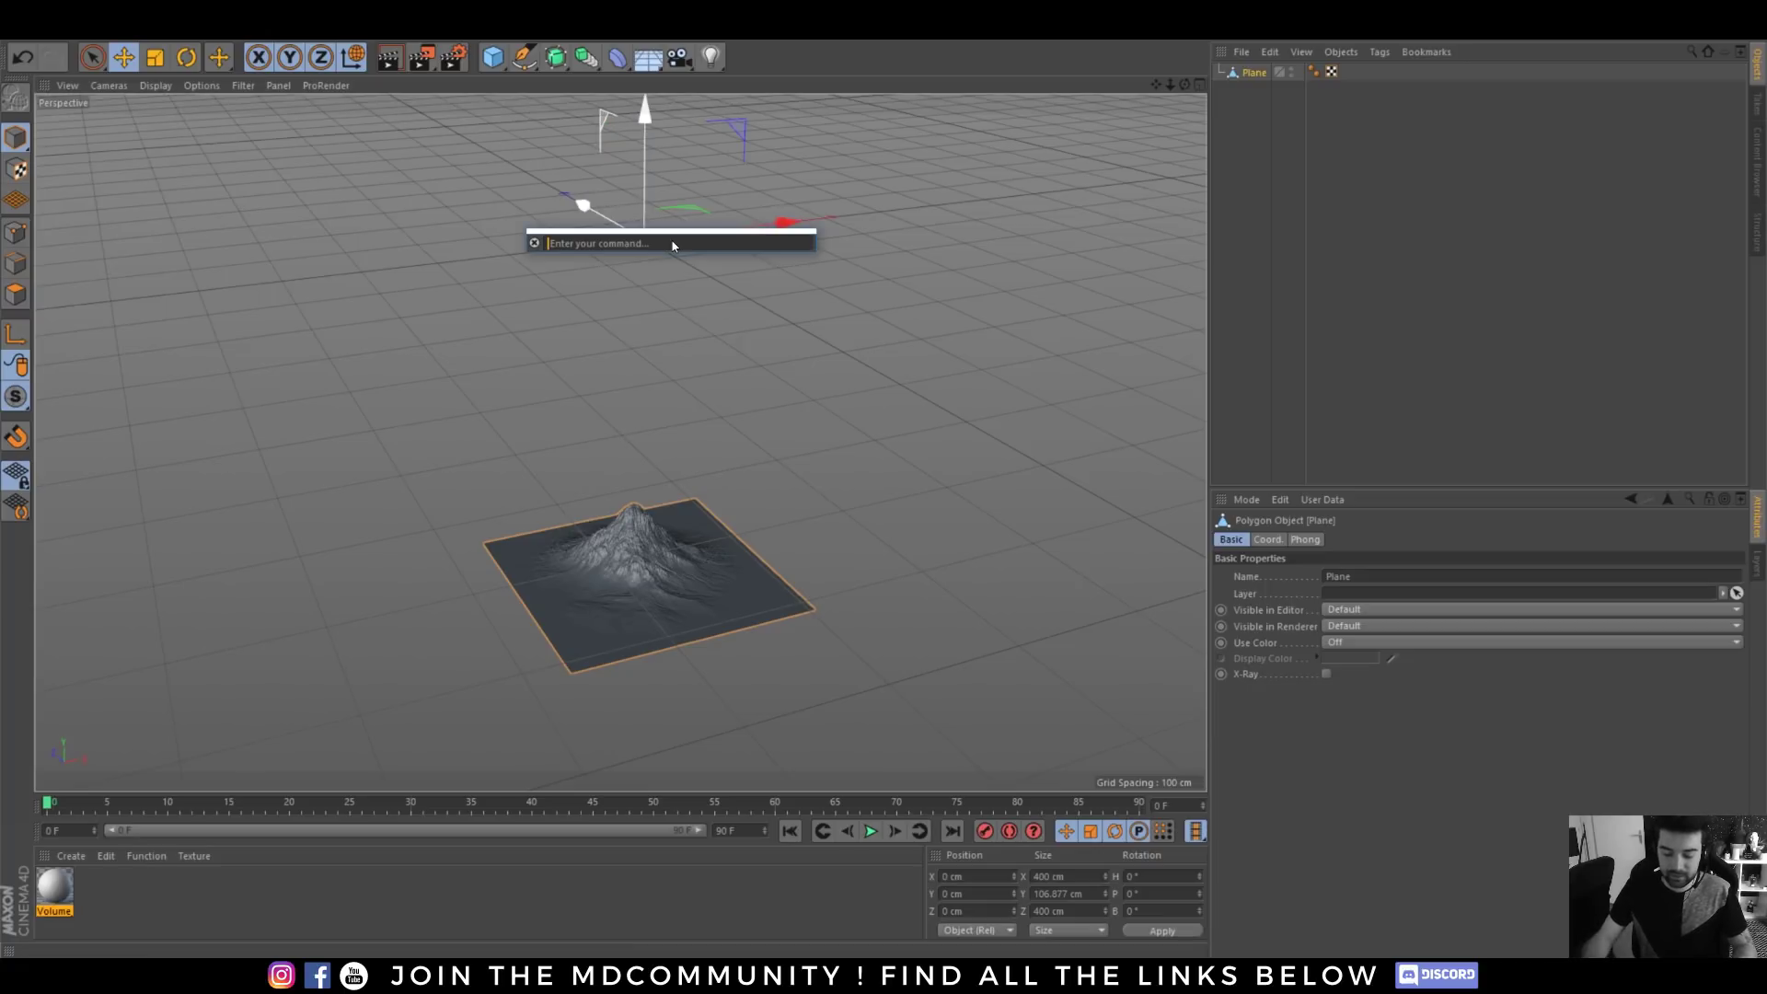
text(magic)
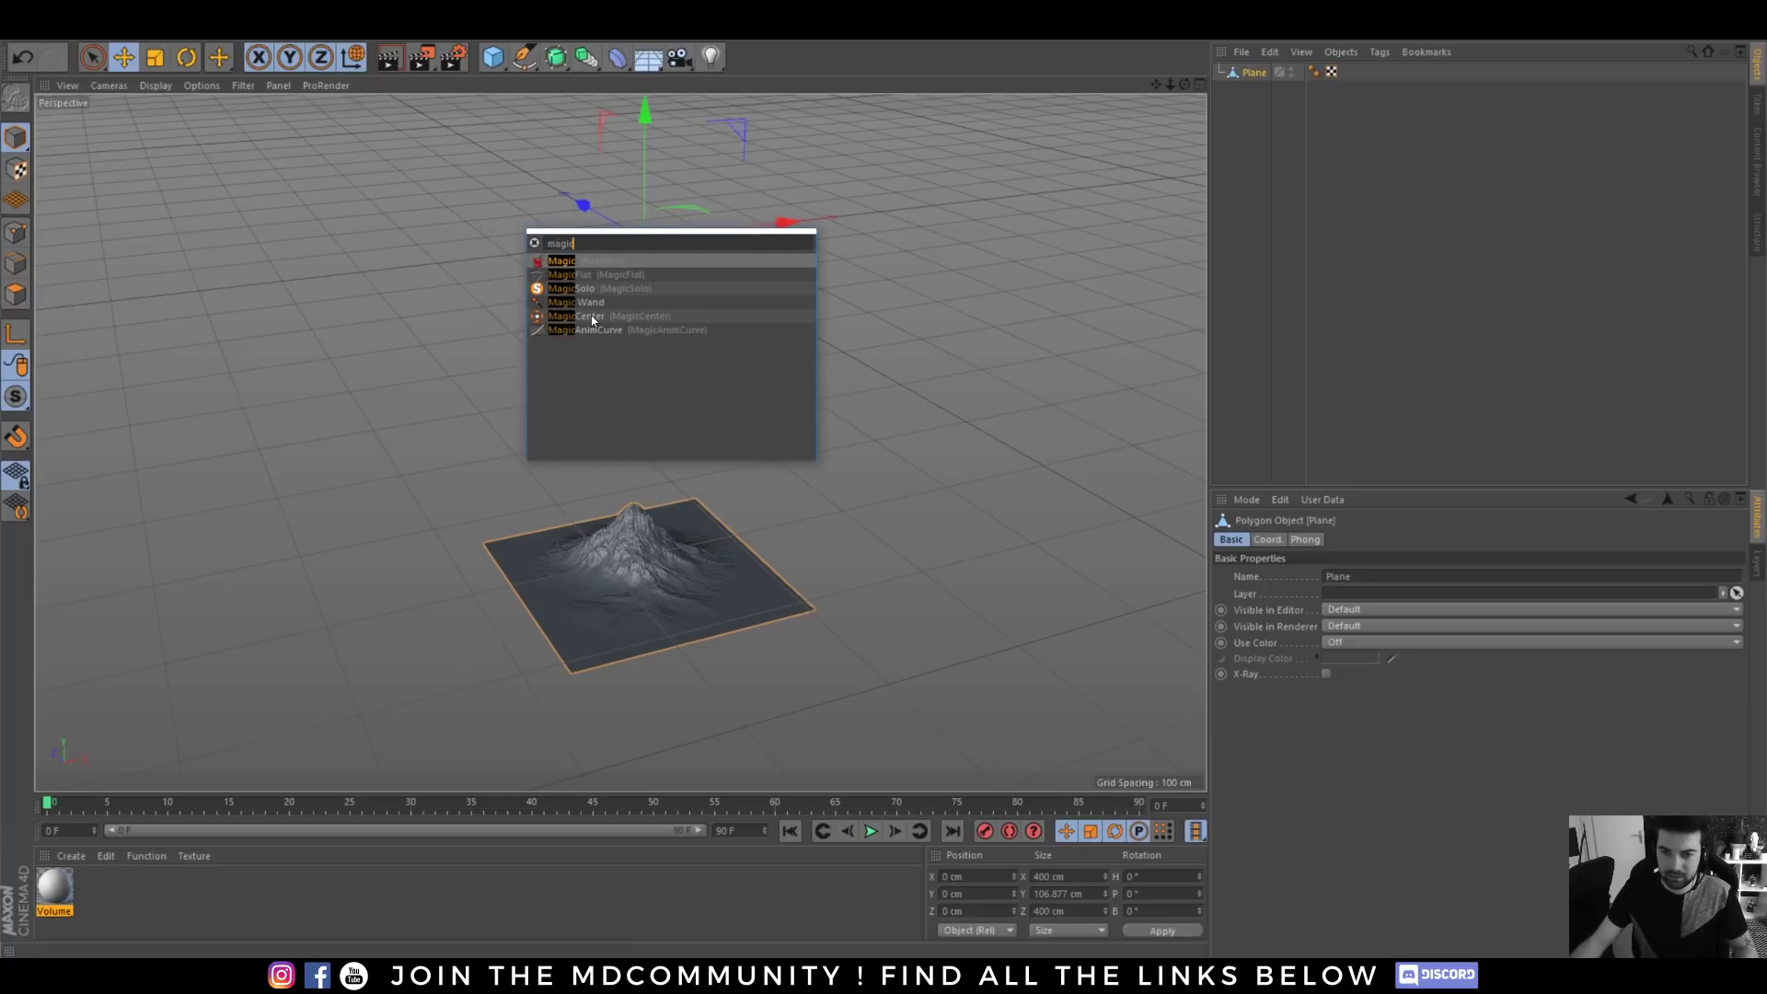
click(592, 318)
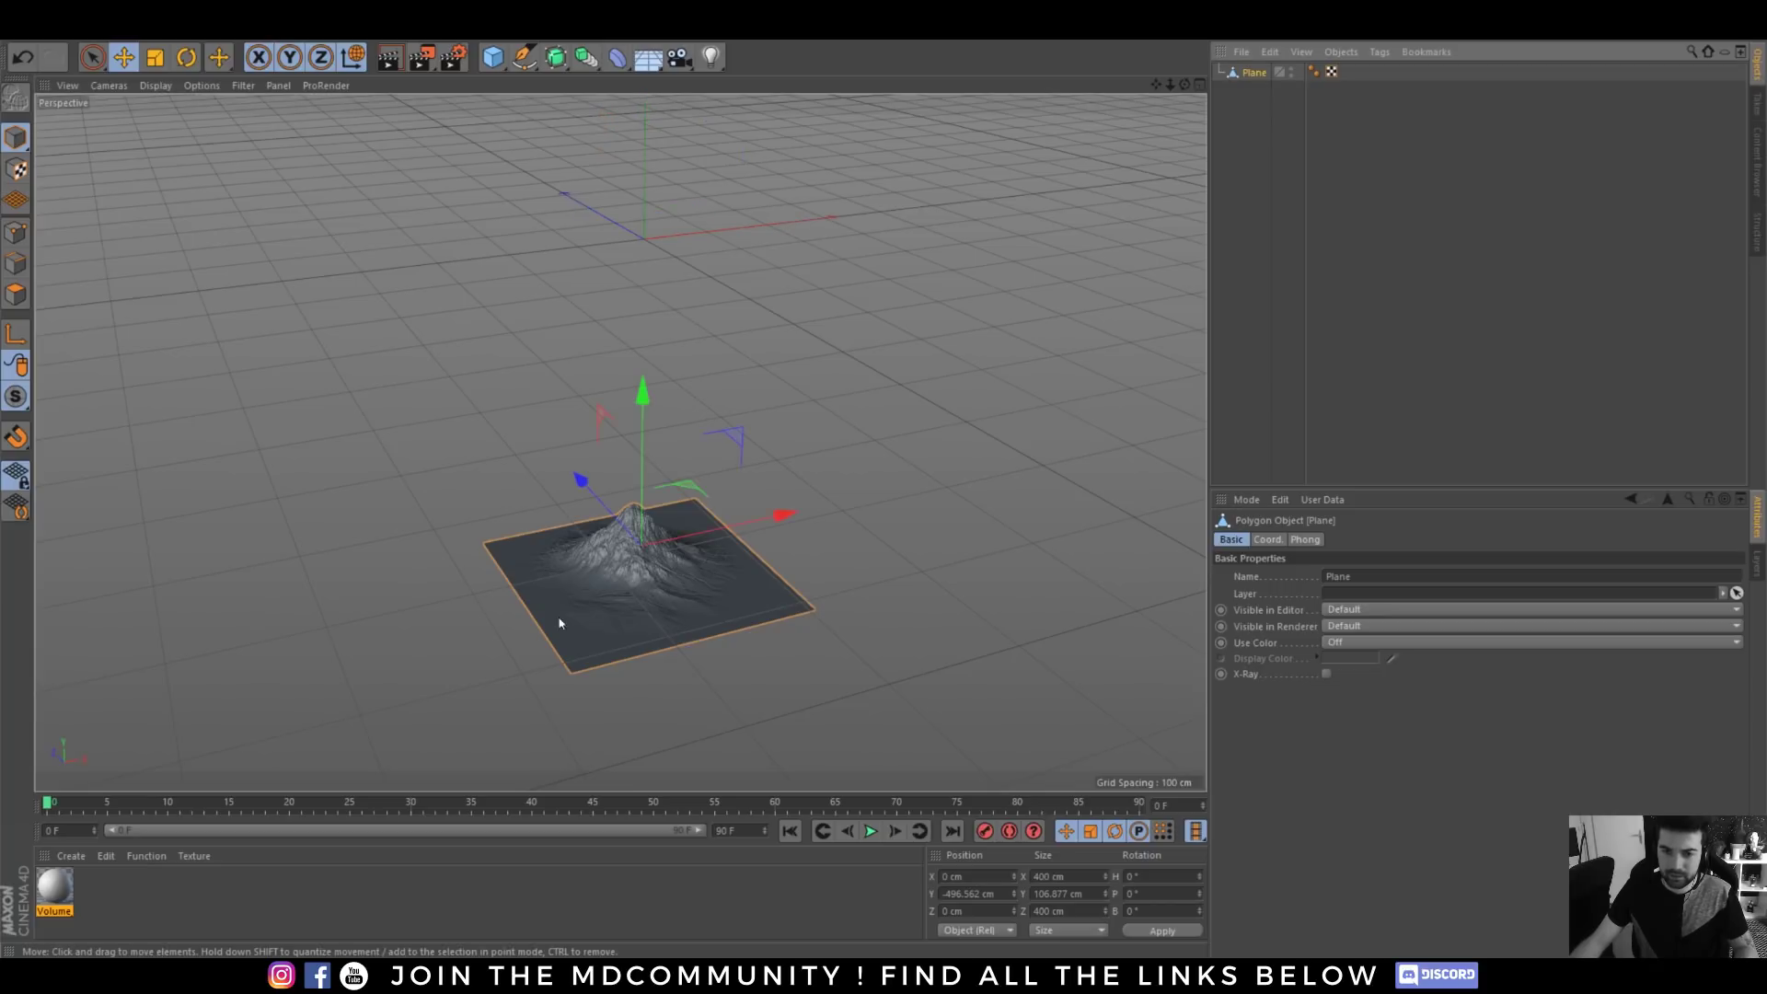
drag(639, 382, 640, 109)
scroll(634, 230, up, 8)
alt+middle_drag(632, 245, 621, 442)
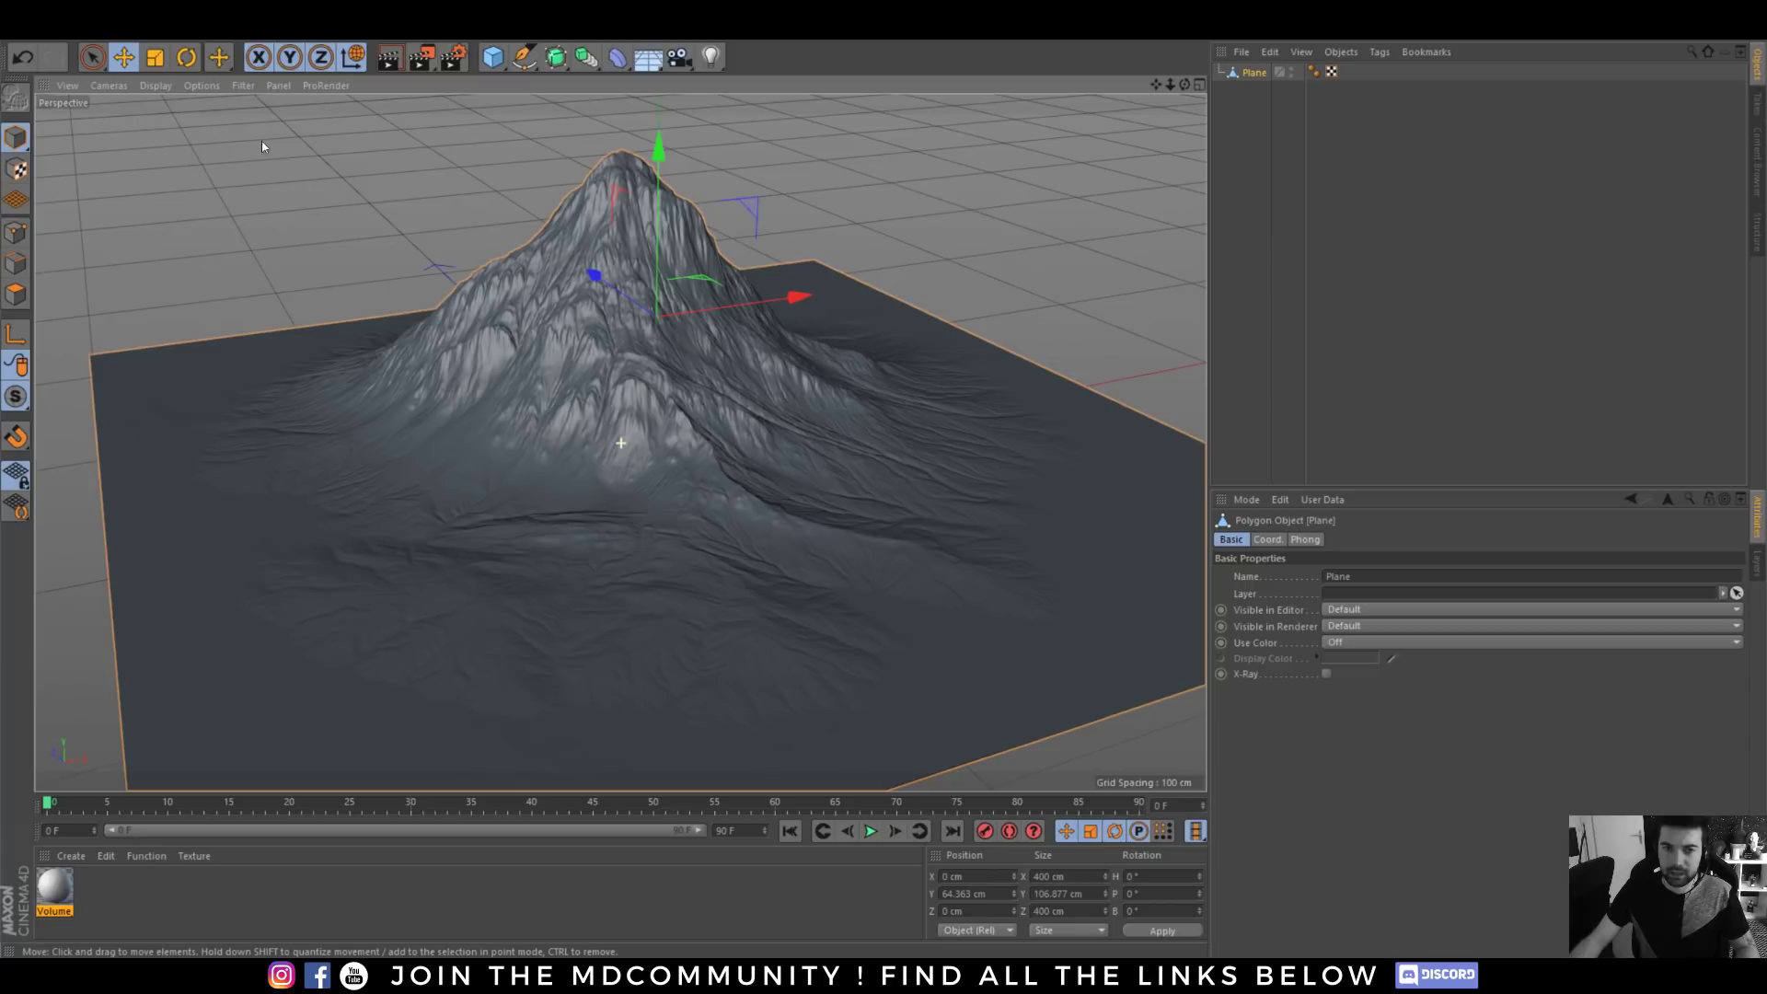
- Show the mountain plane's polygon lines over the shading and view its mesh density
click(153, 84)
click(162, 129)
scroll(534, 368, up, 10)
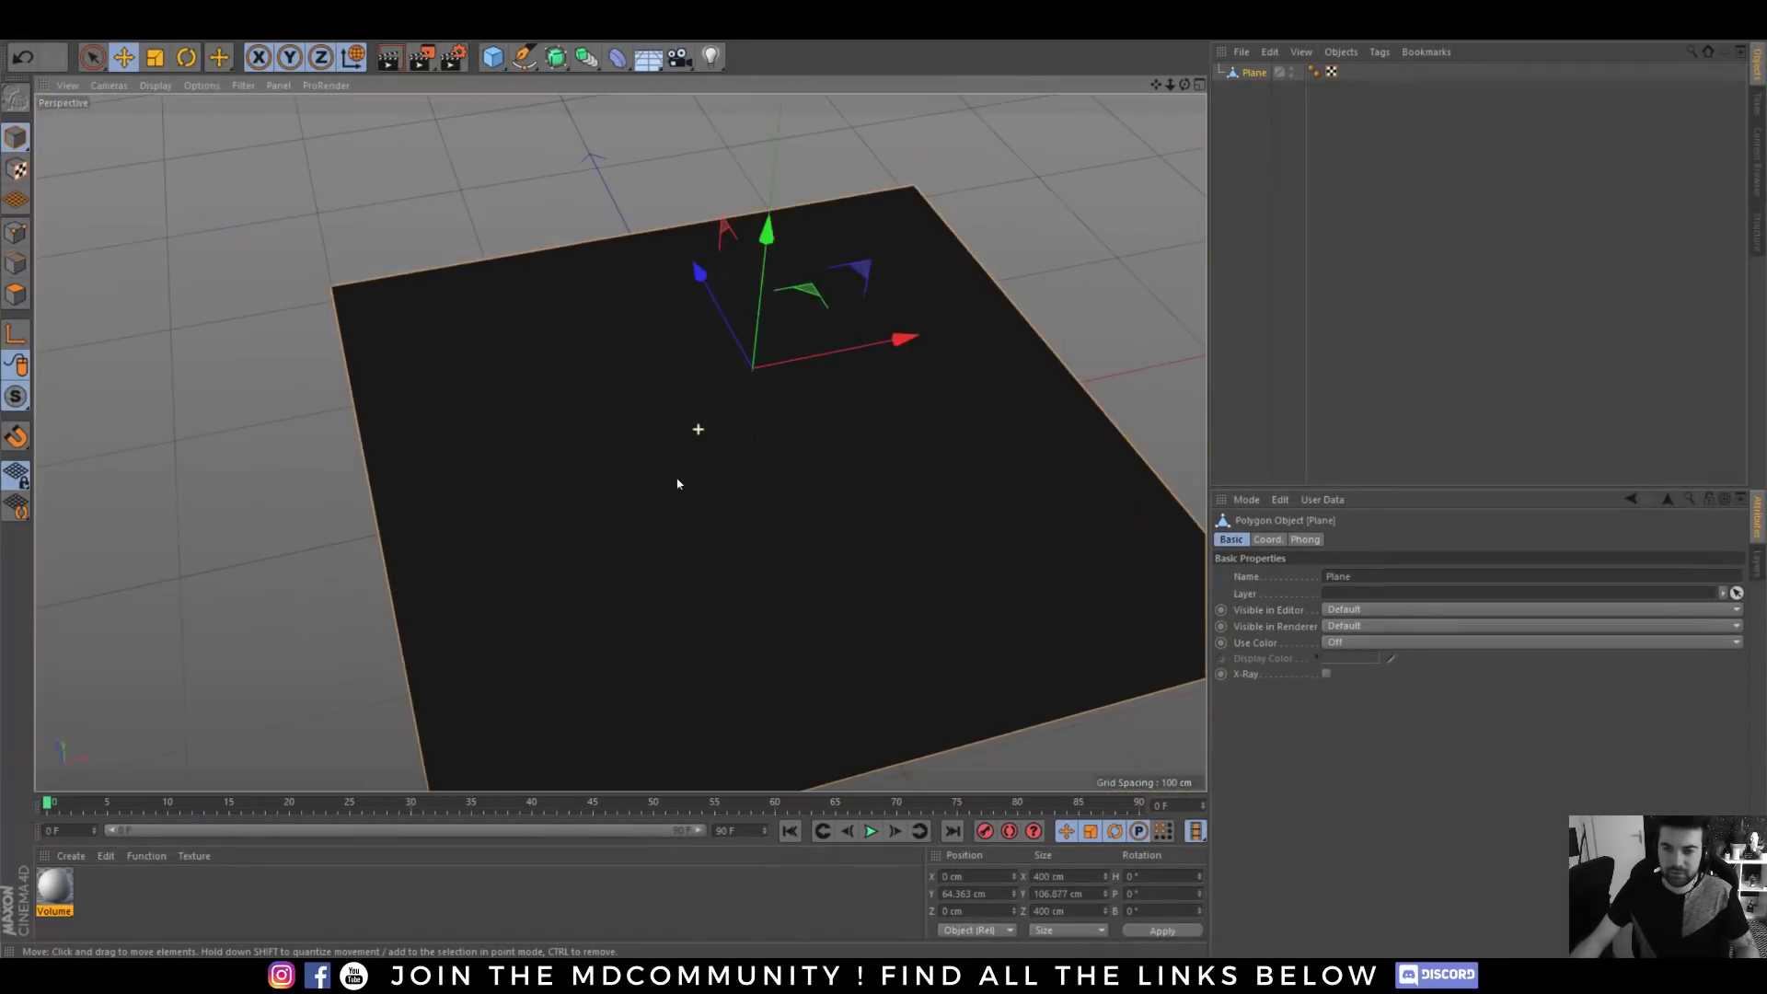
- Return the viewport to shading without lines and inspect the mountain's ridges up close
click(155, 85)
click(192, 118)
alt+right_drag(758, 423, 856, 267)
alt+drag(740, 396, 637, 370)
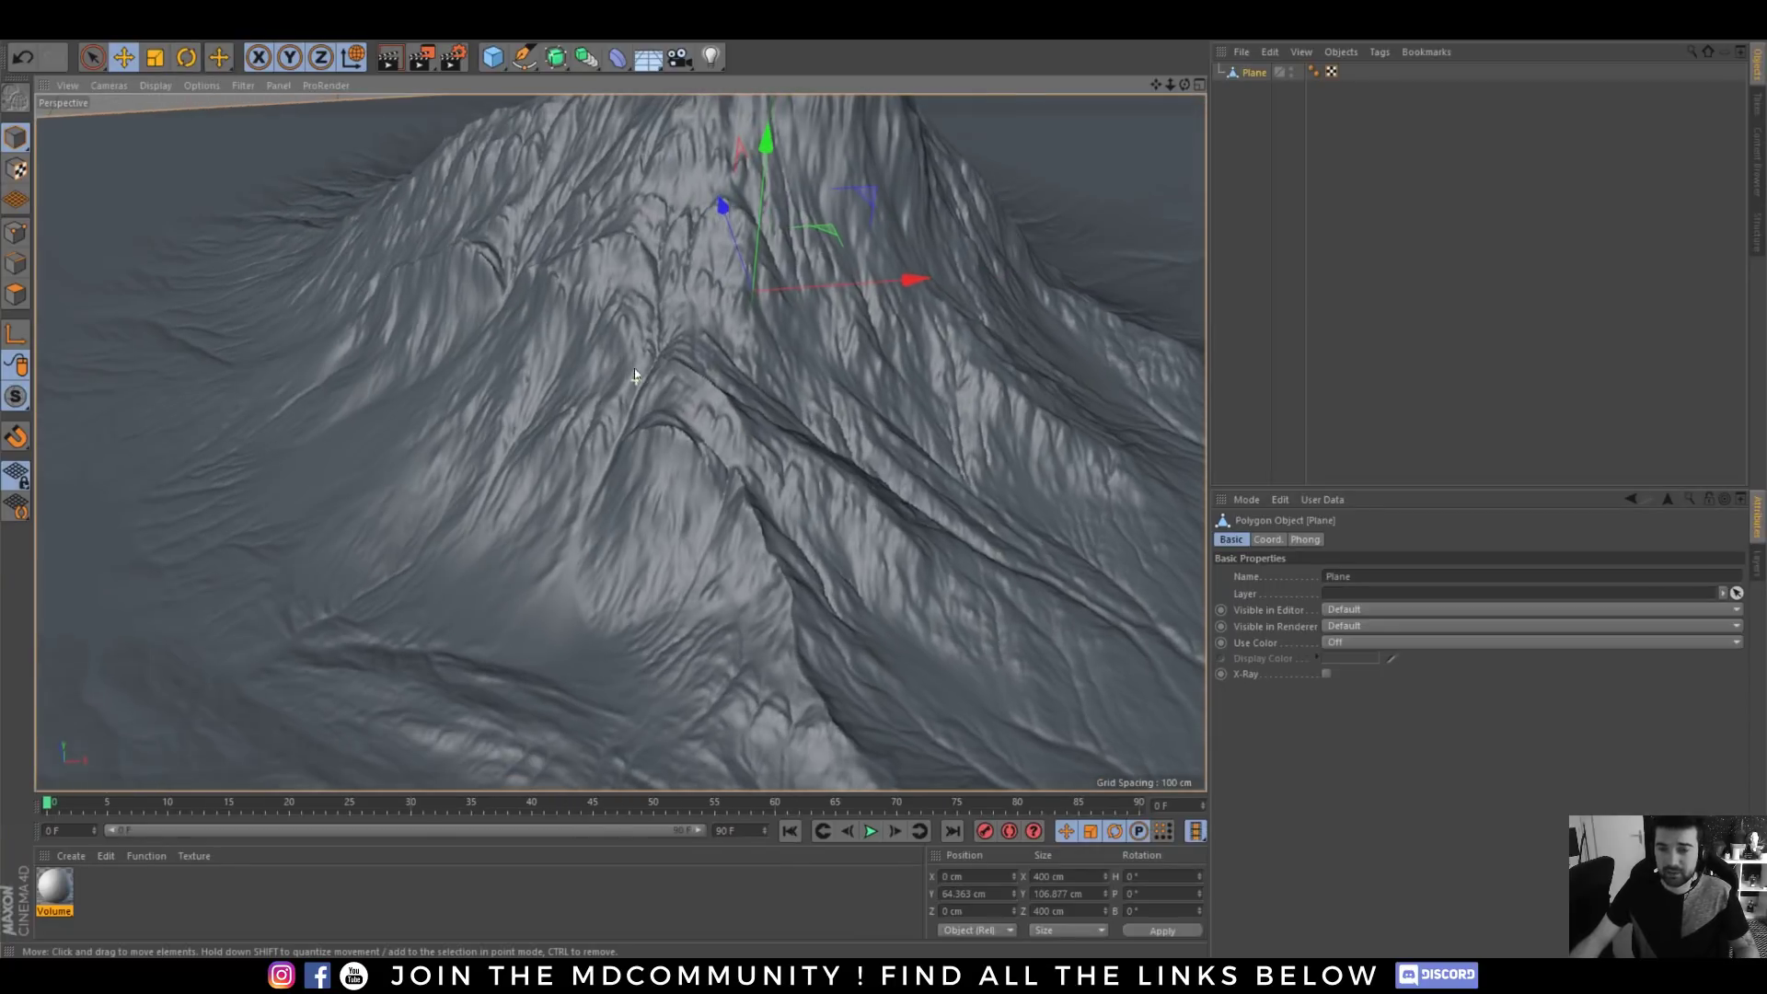
alt+drag(857, 450, 655, 414)
alt+right_drag(726, 497, 618, 630)
alt+middle_drag(821, 552, 709, 457)
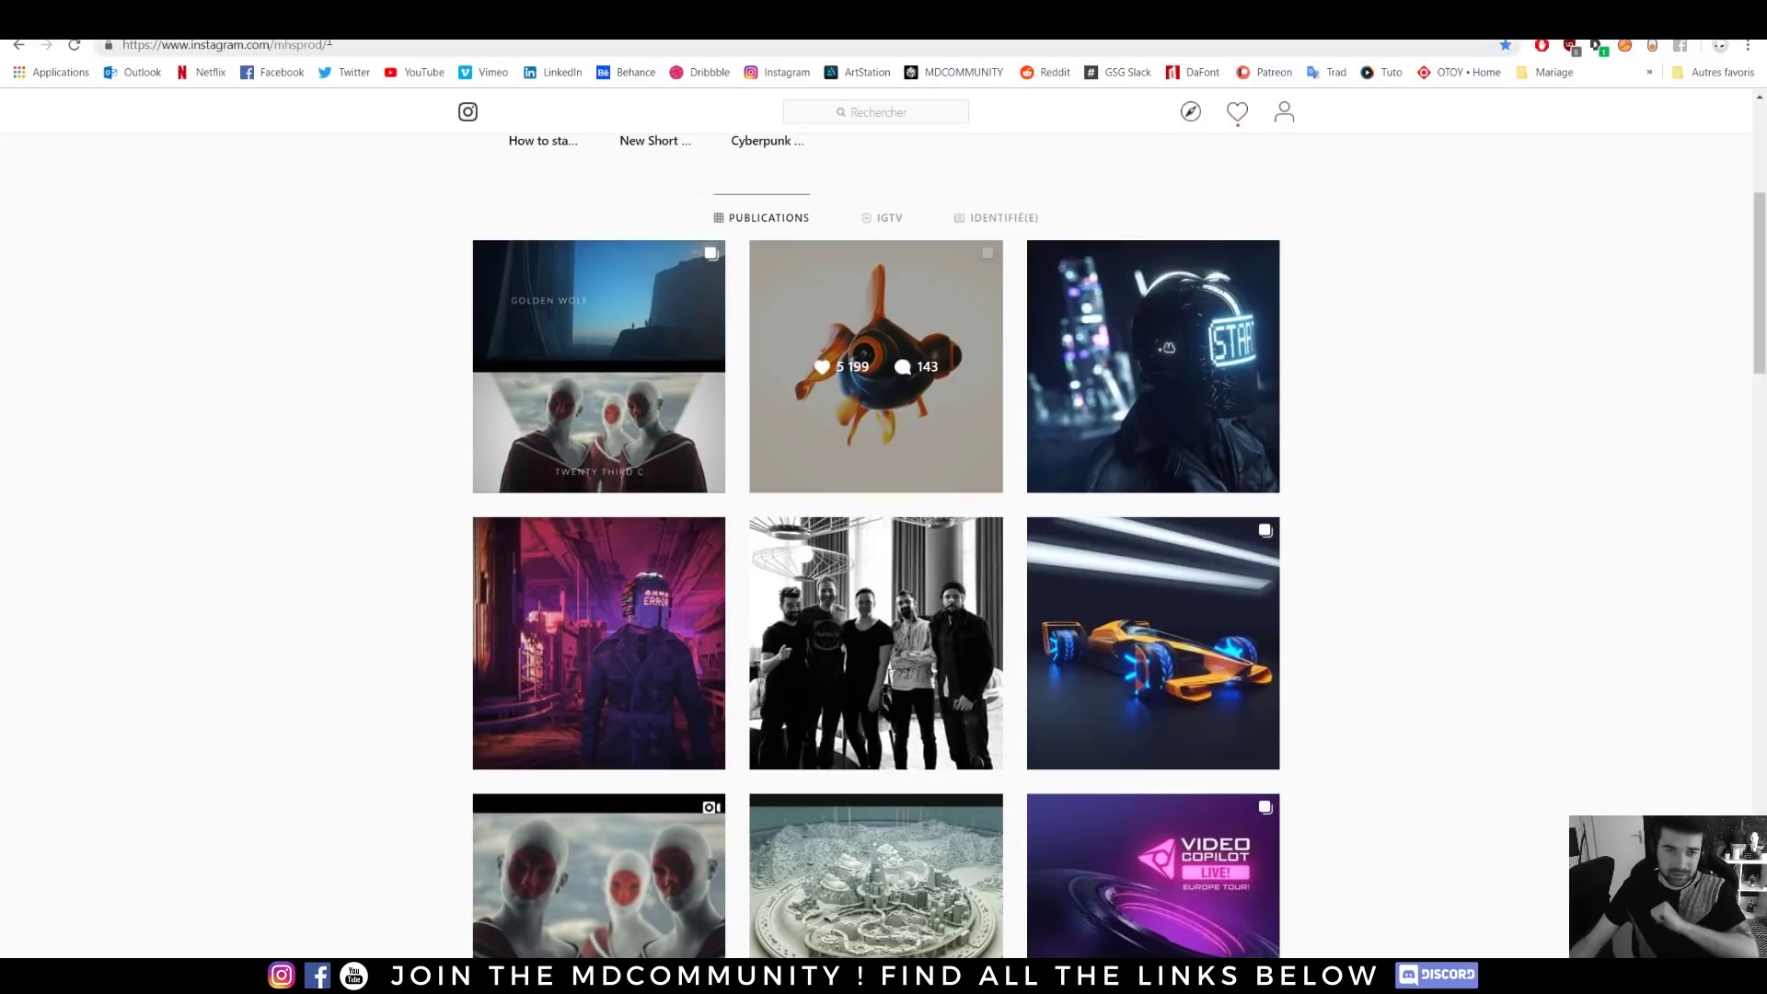
- Switch to the web browser, search Google for "vector displacement" and open the image results
click(321, 46)
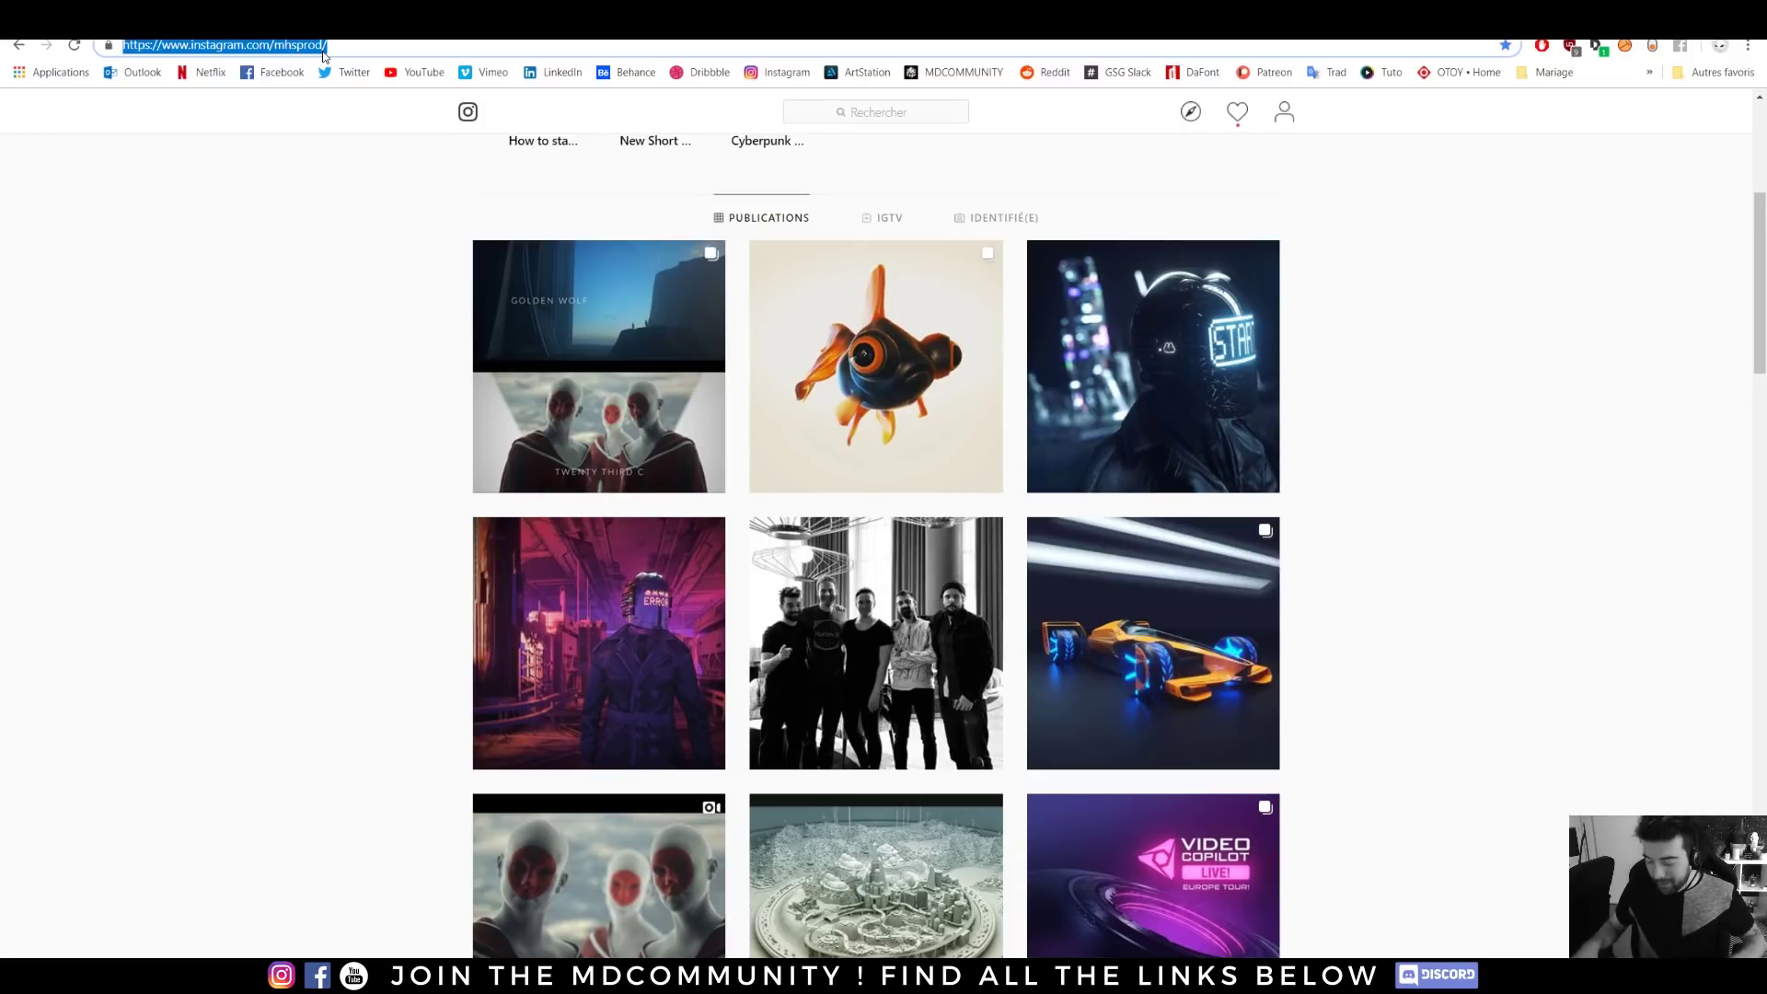
text(vecr)
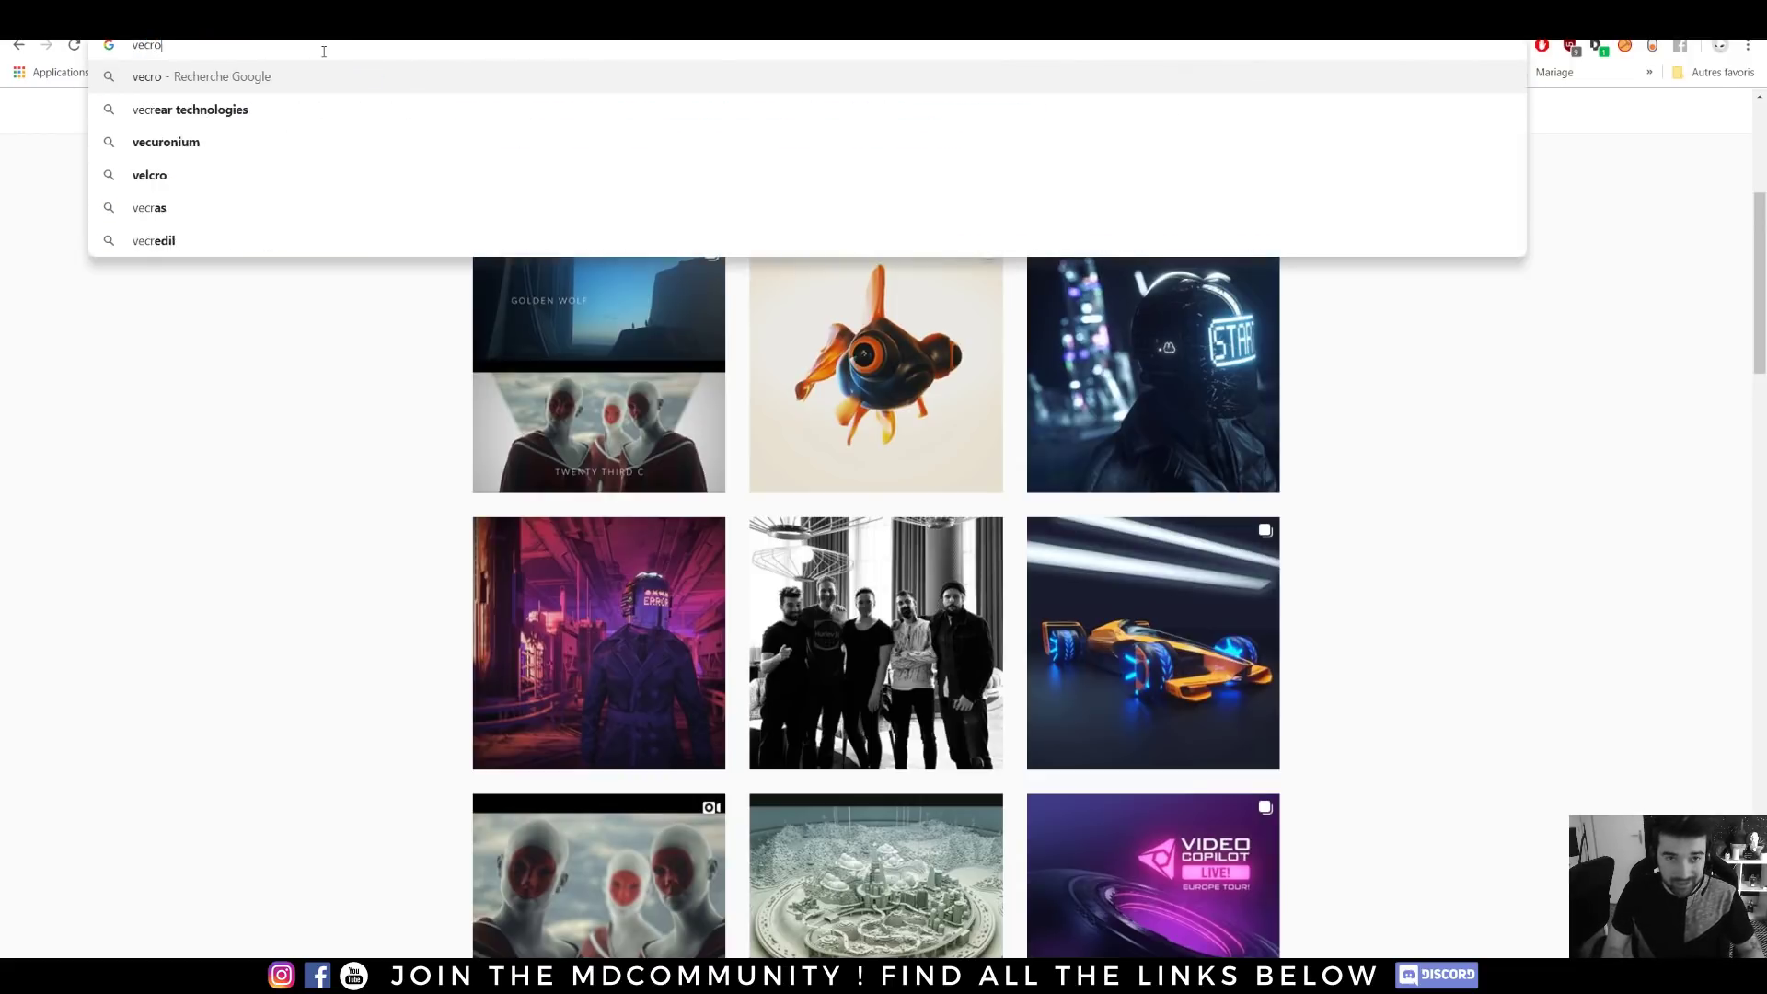
key(BackSpace)
text(tore)
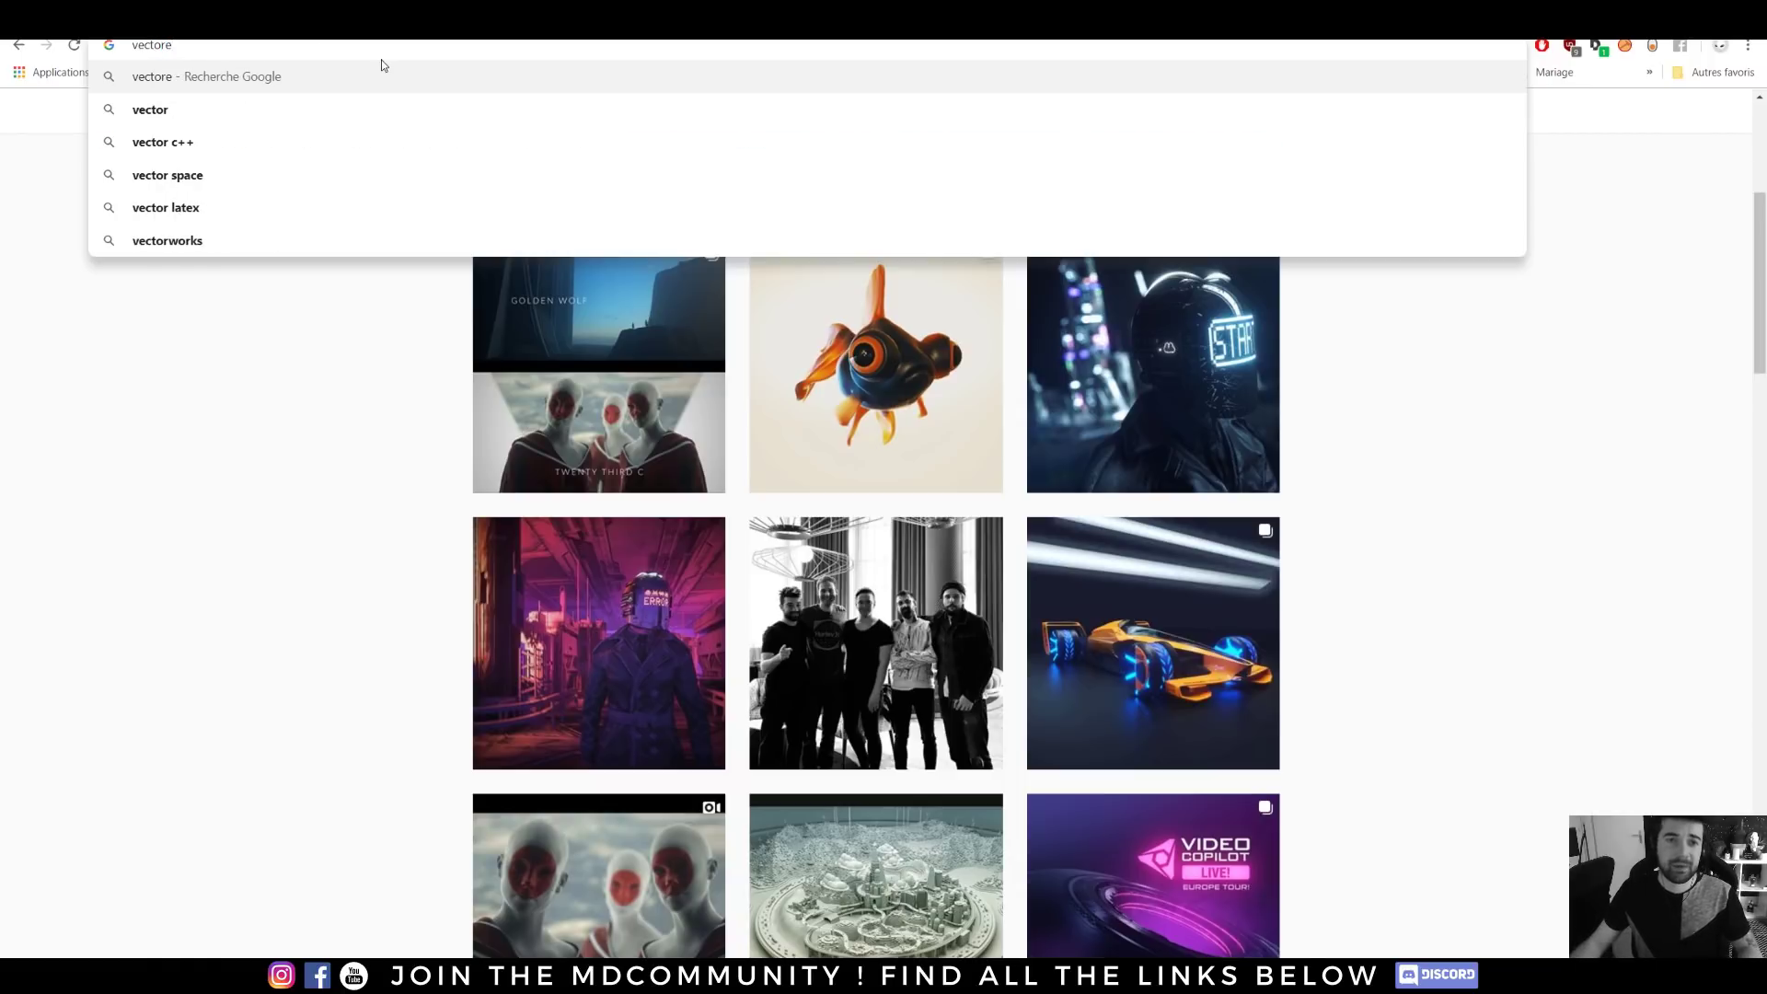
key(BackSpace)
click(202, 111)
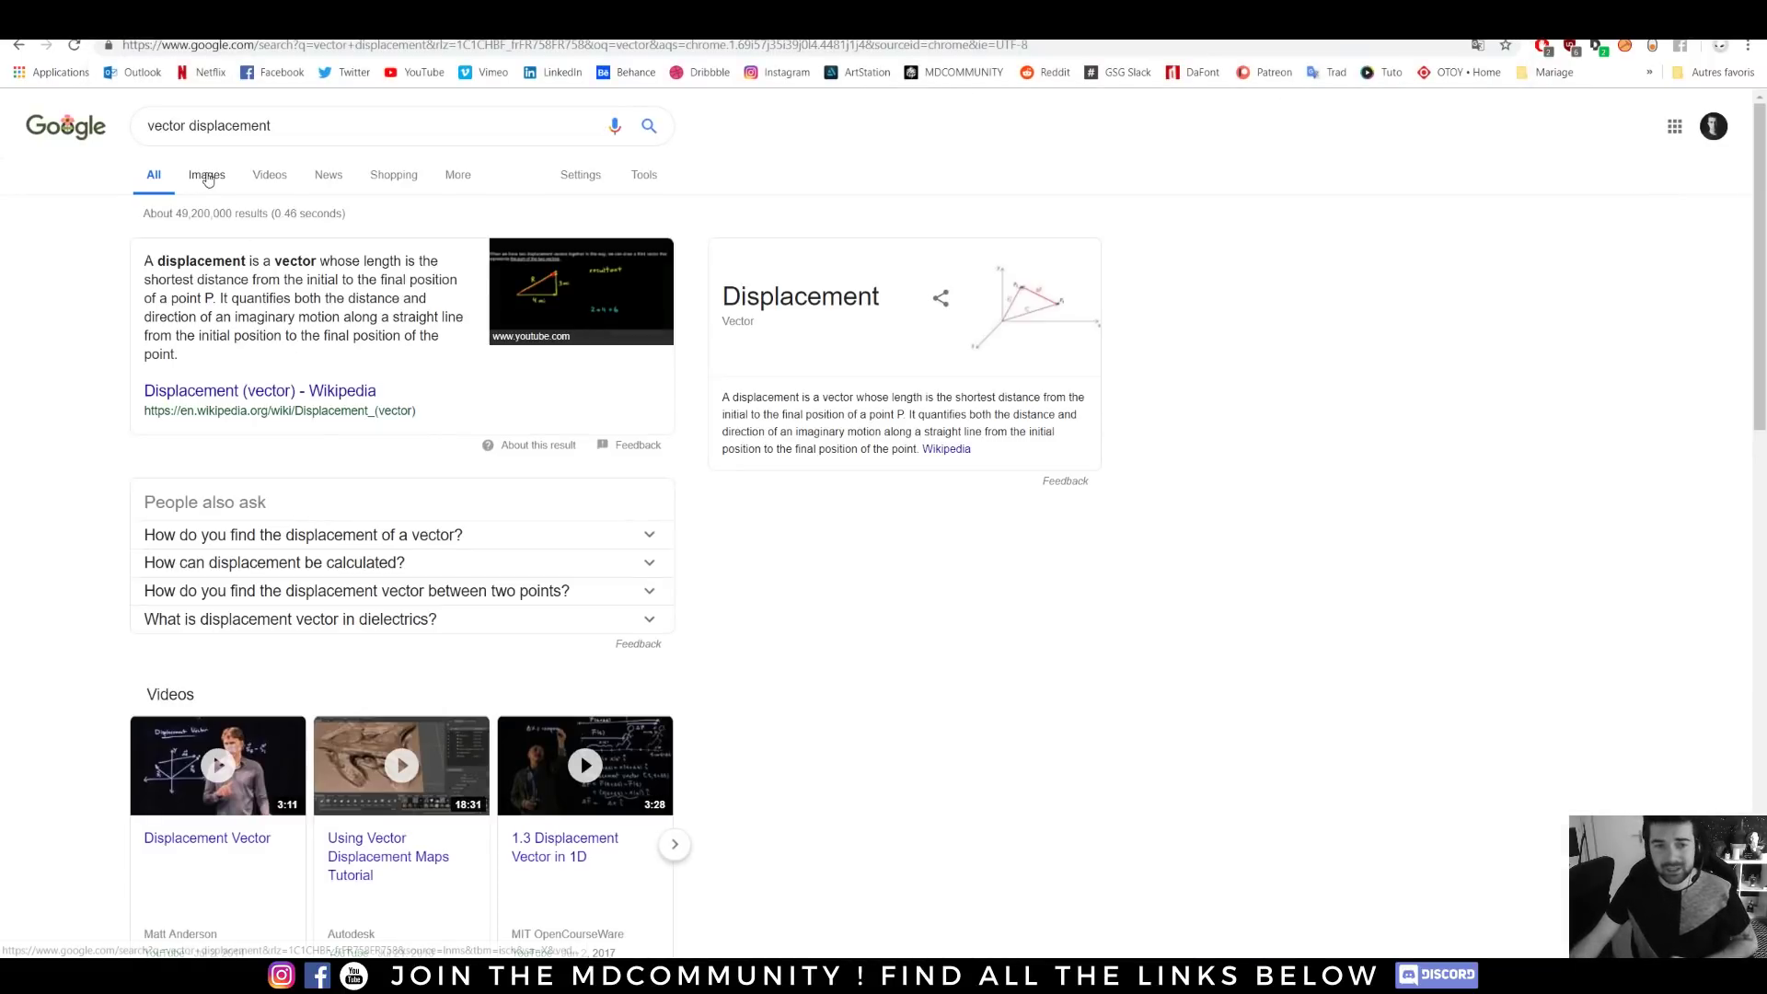
drag(150, 261, 296, 362)
click(279, 266)
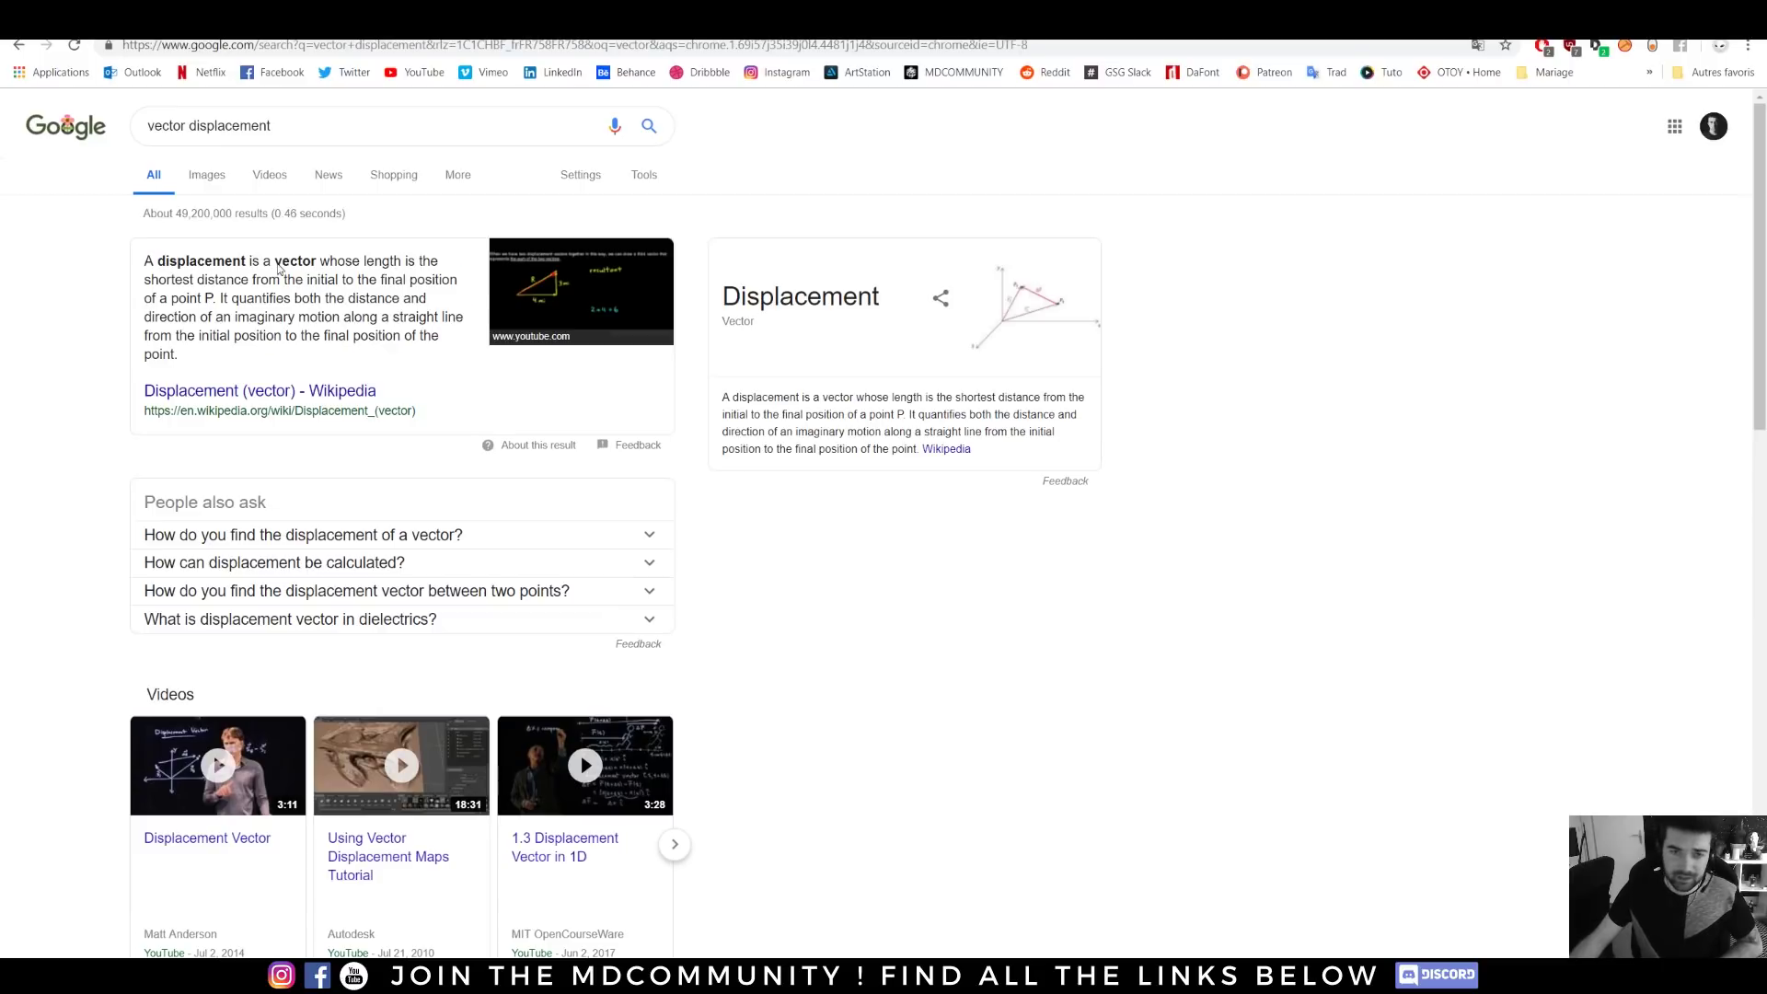
click(207, 175)
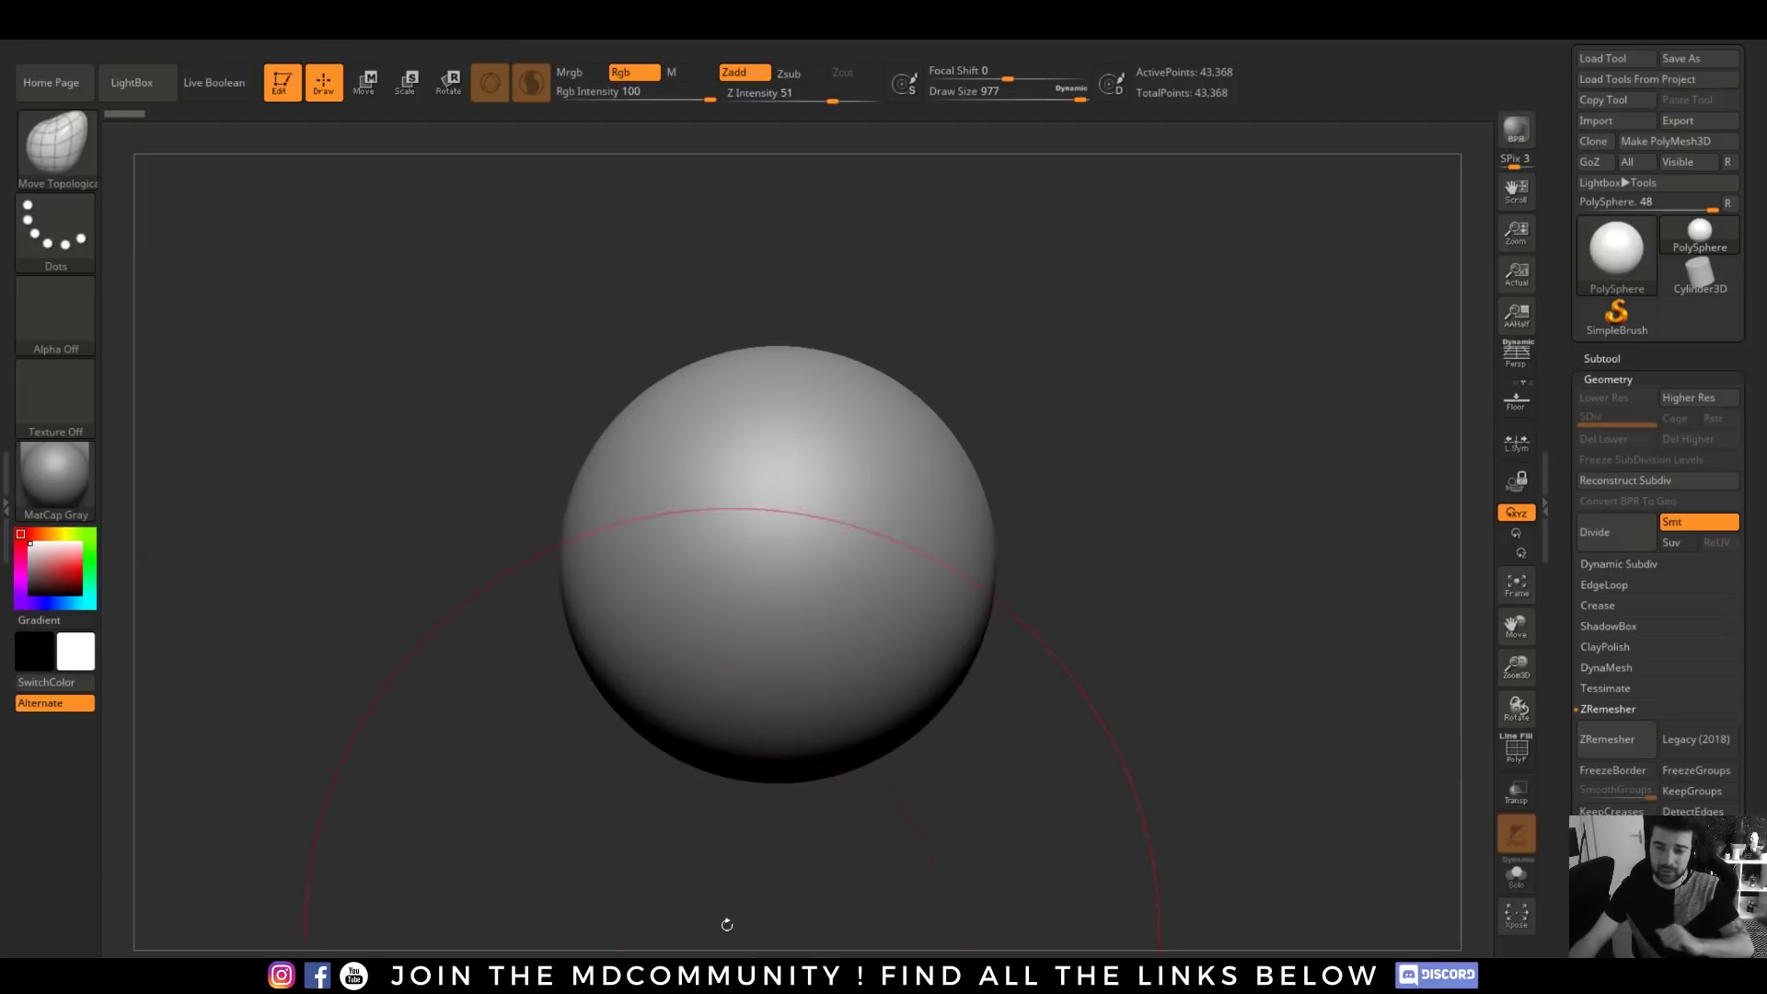
- In ZBrush, place a mirrored pair of Ear1 shapes on the sphere with the ChiselCreature brush and apply DynaMesh at resolution 128
key(b)
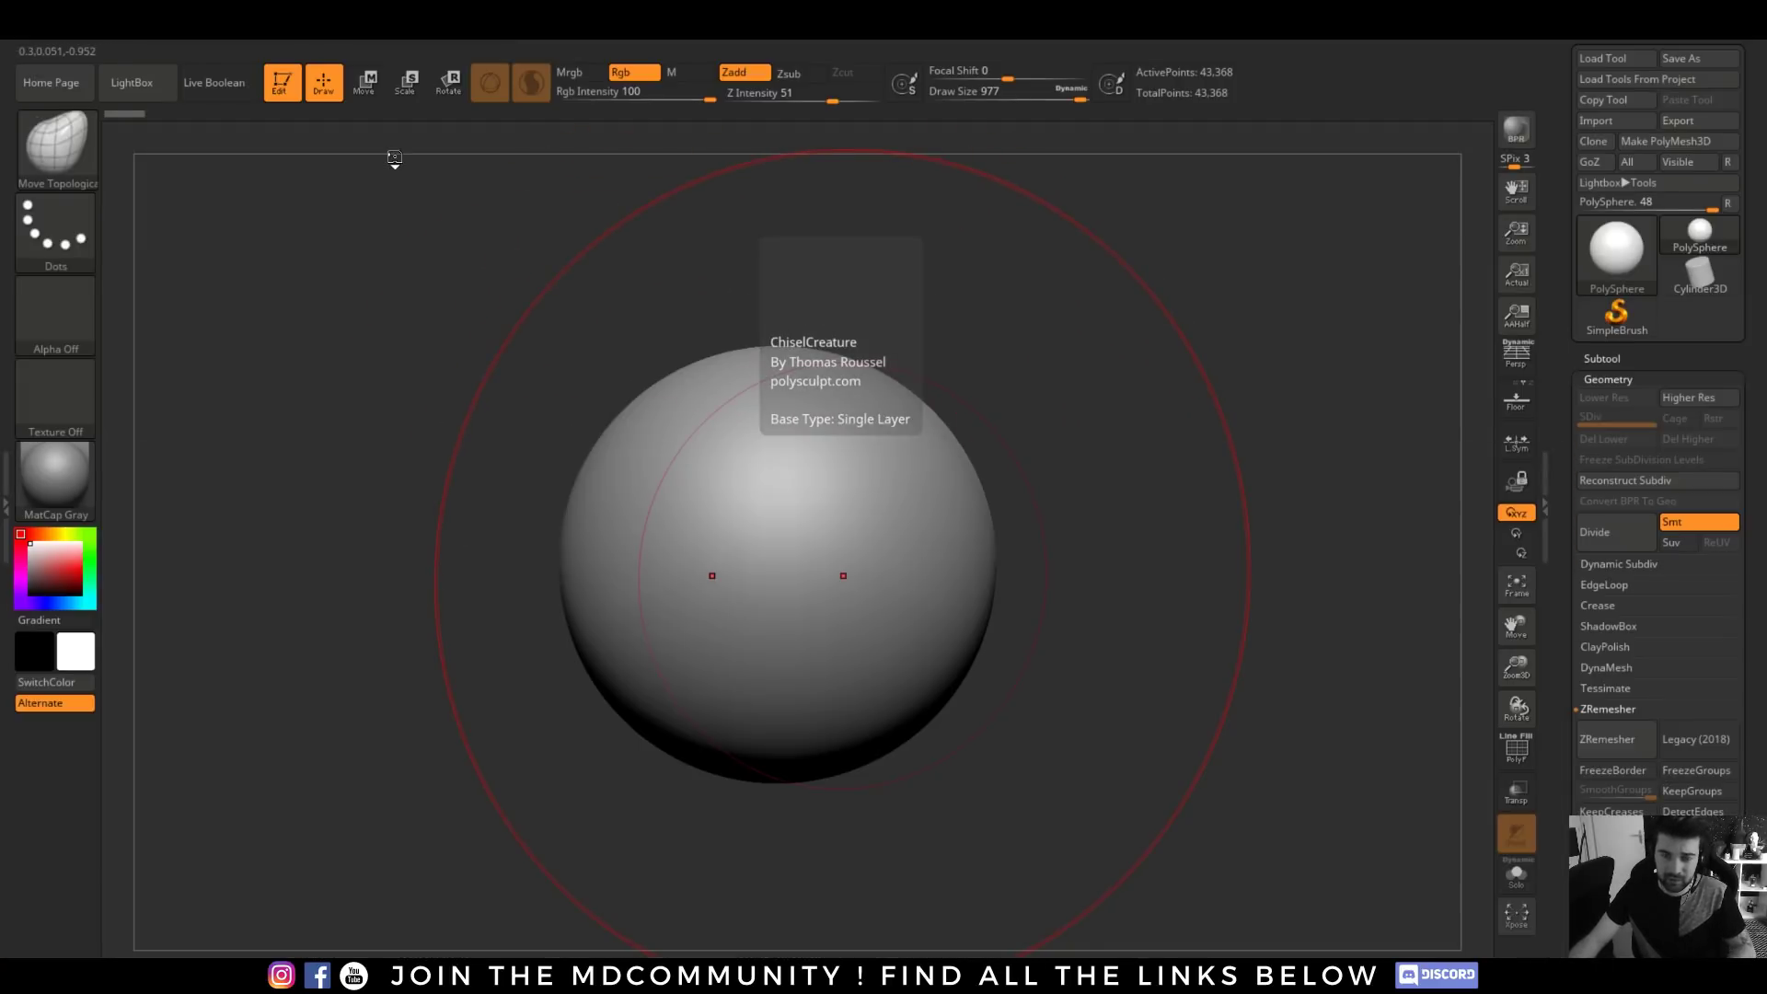
click(211, 158)
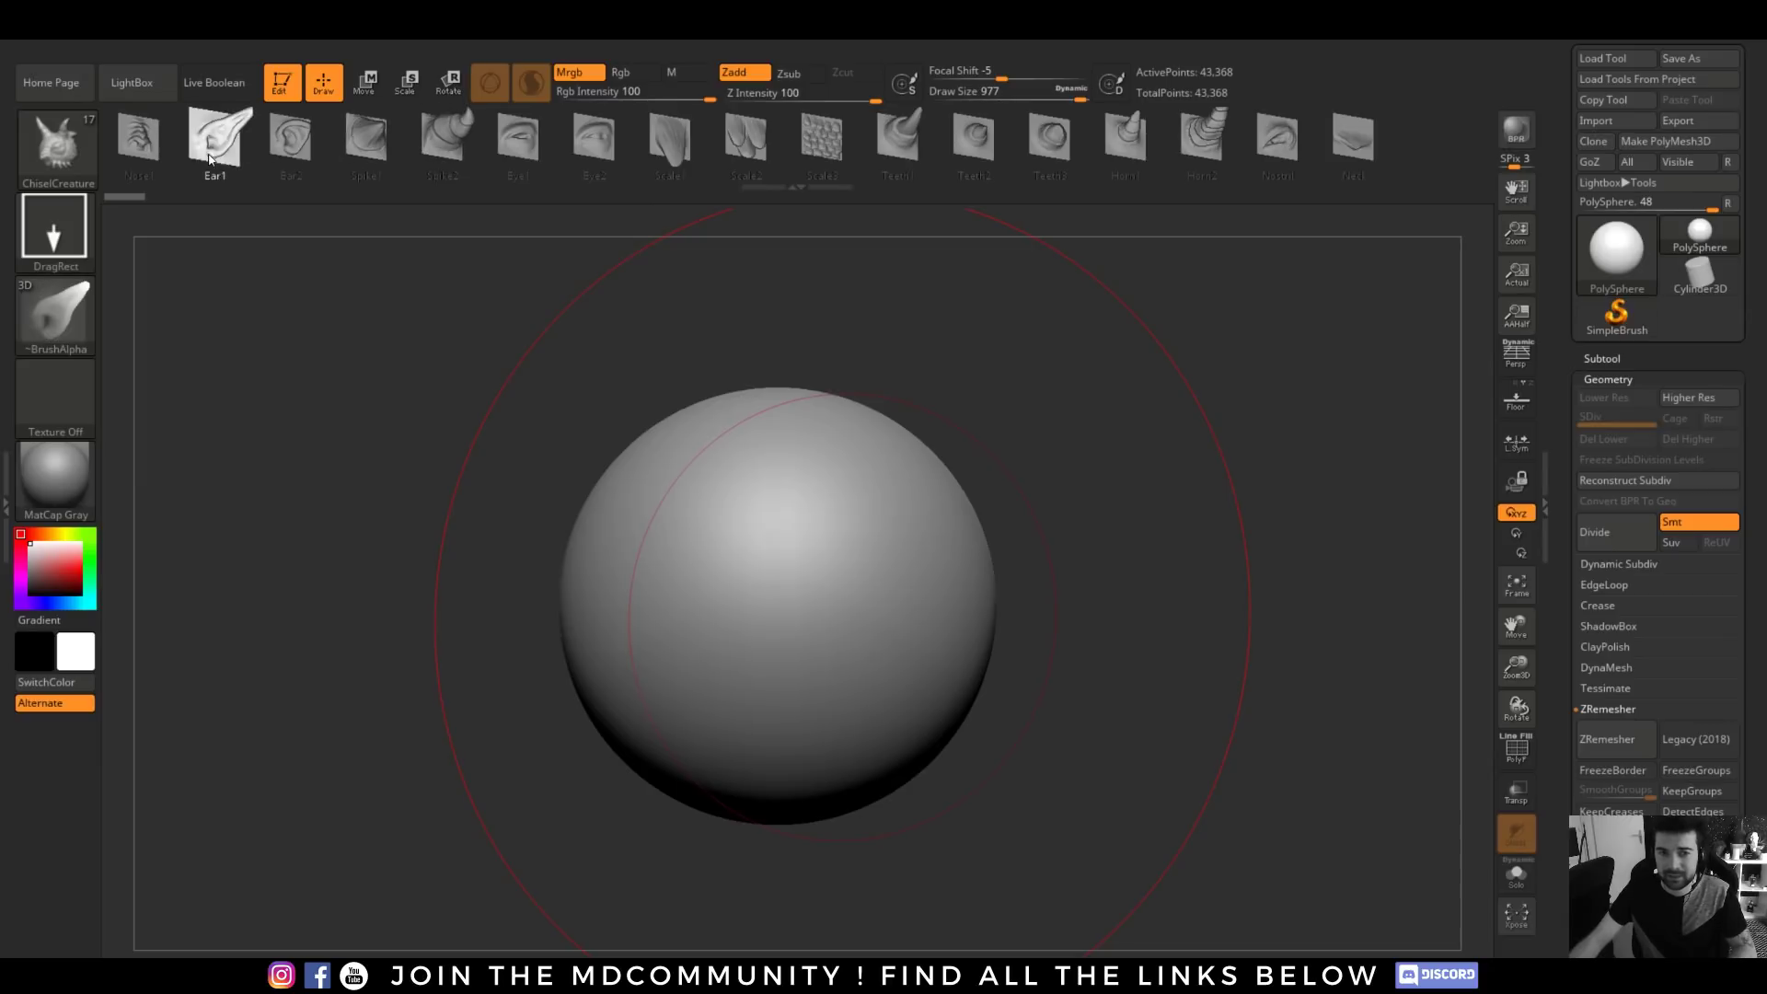
drag(876, 567, 1022, 511)
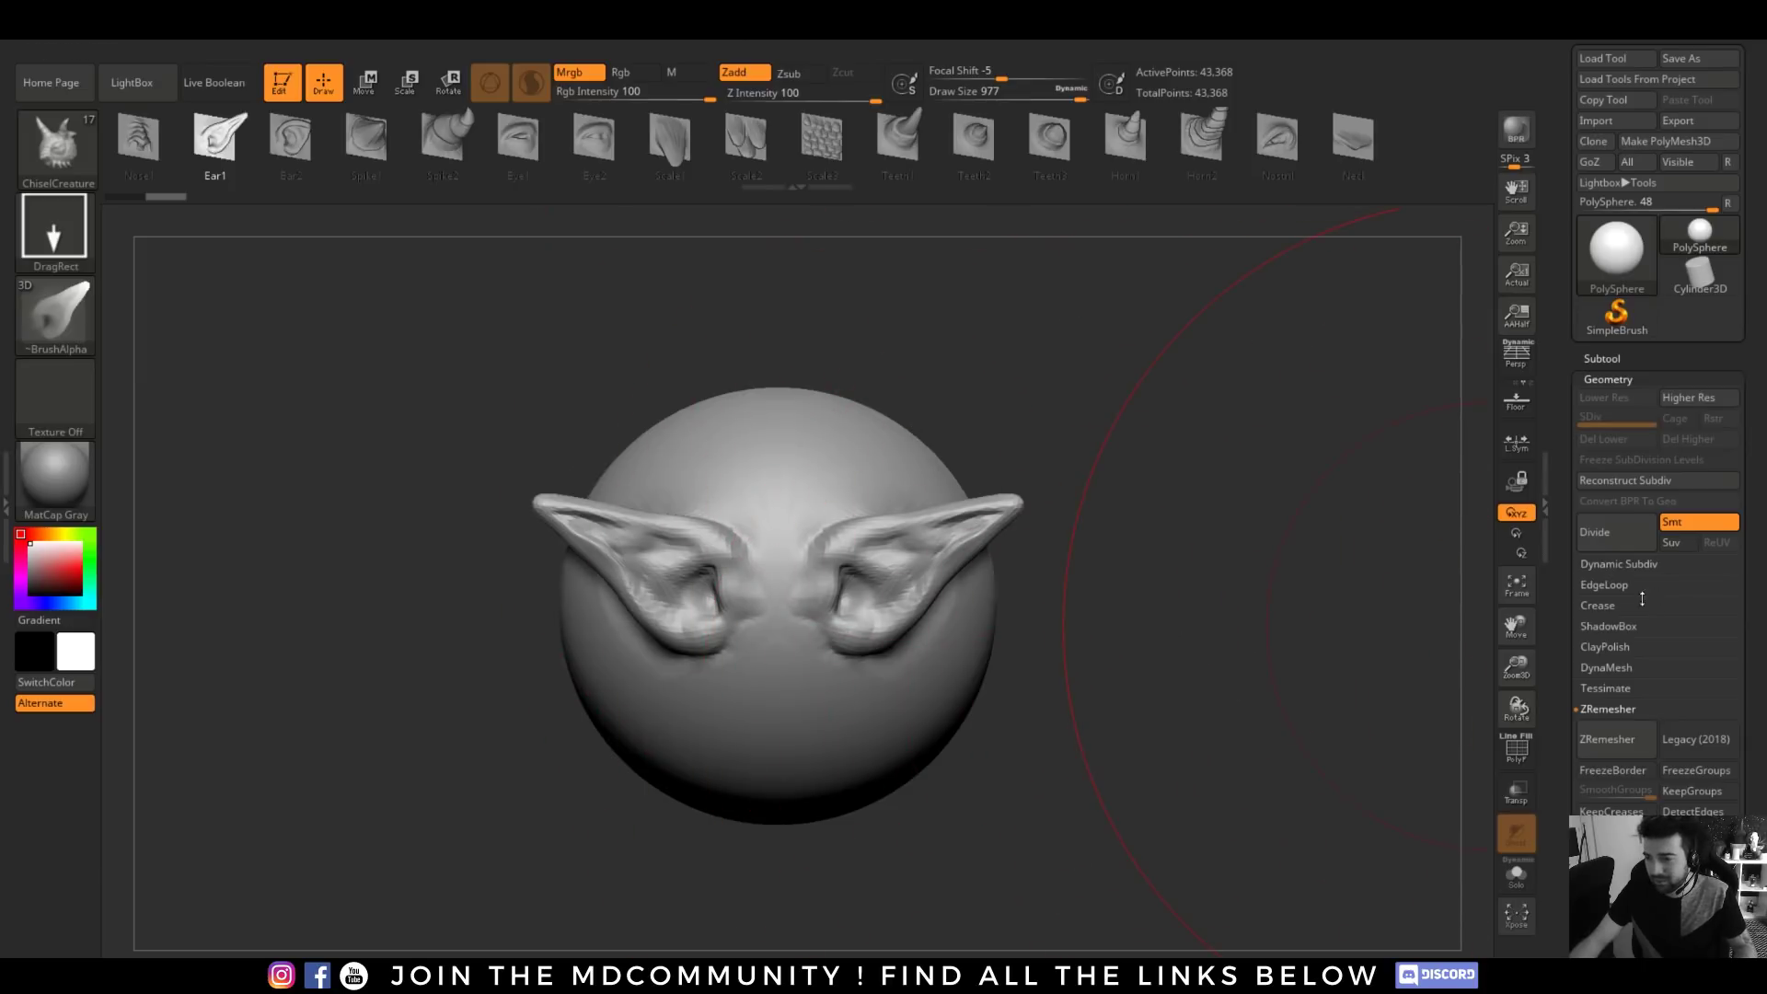
click(1608, 670)
mouse_move(1217, 612)
ctrl+mouse_down()
mouse_move(1253, 681)
mouse_move(1040, 709)
mouse_move(1161, 731)
ctrl+mouse_up()
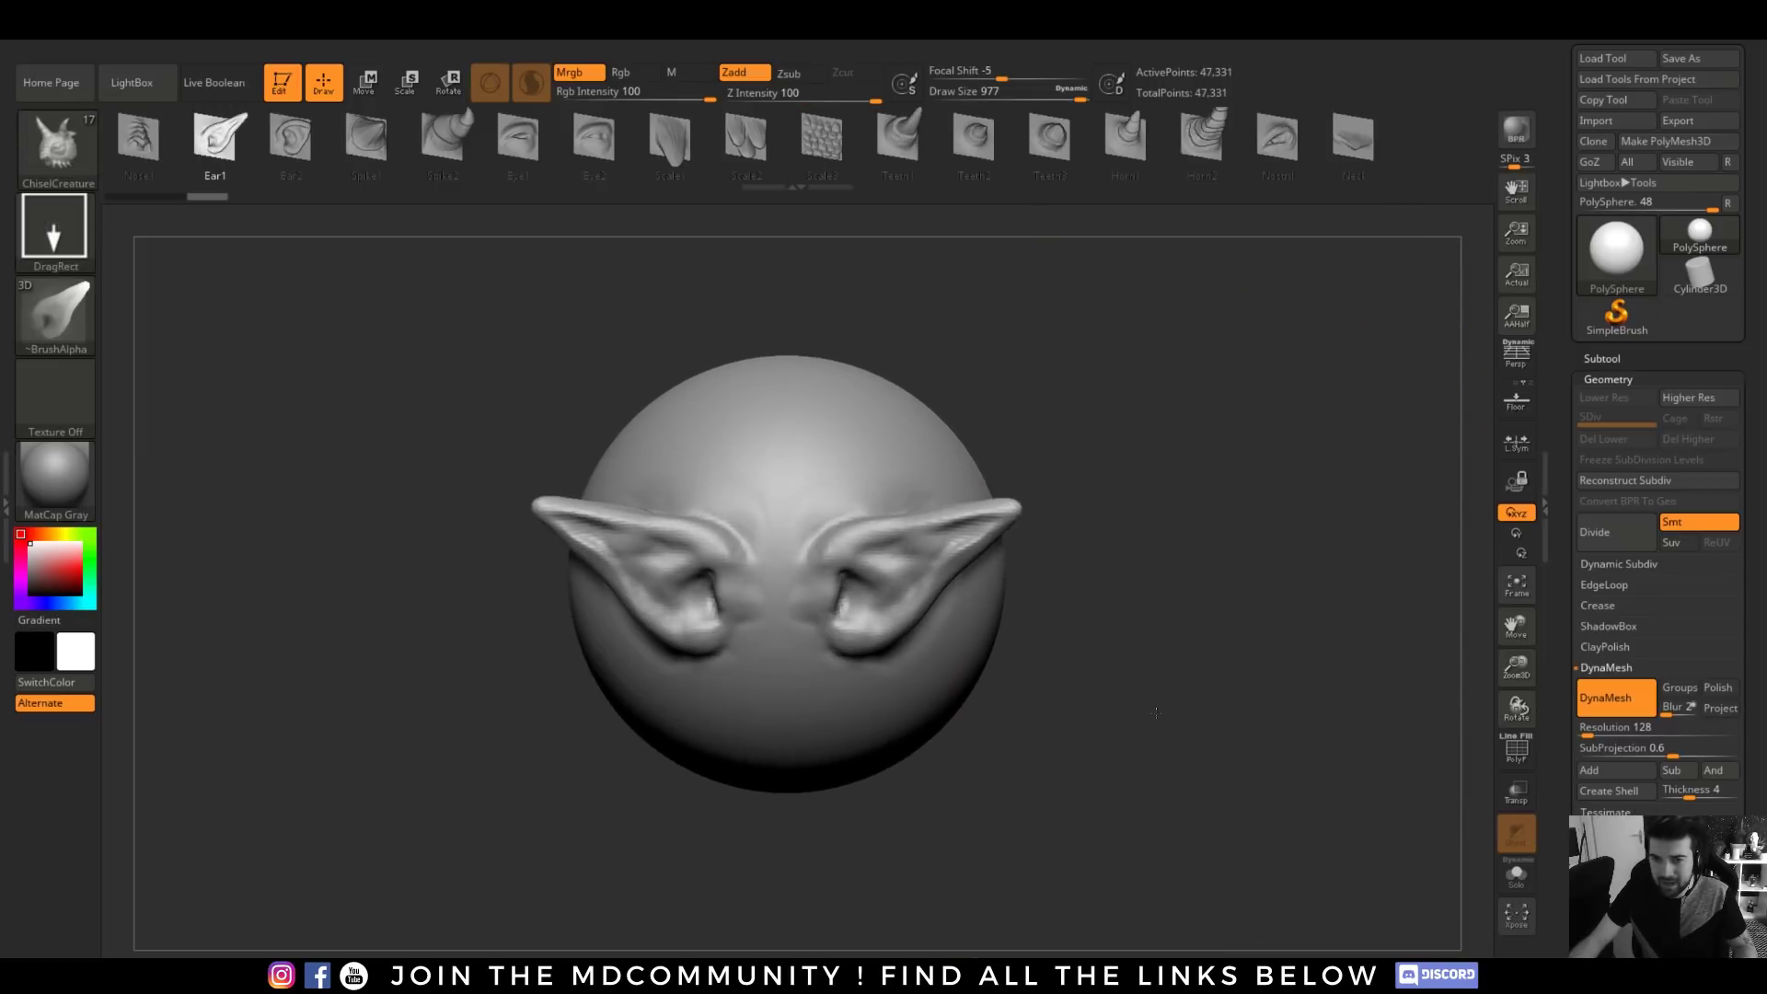
- Add a patch of Scale3 scales to the sphere with draw size 508 and update the DynaMesh
click(822, 138)
mouse_move(969, 276)
mouse_down()
mouse_move(1031, 511)
mouse_move(951, 512)
mouse_move(1067, 569)
mouse_move(1103, 670)
mouse_move(1081, 637)
mouse_up()
key(space)
ctrl+drag(629, 708, 837, 826)
drag(1224, 786, 1288, 794)
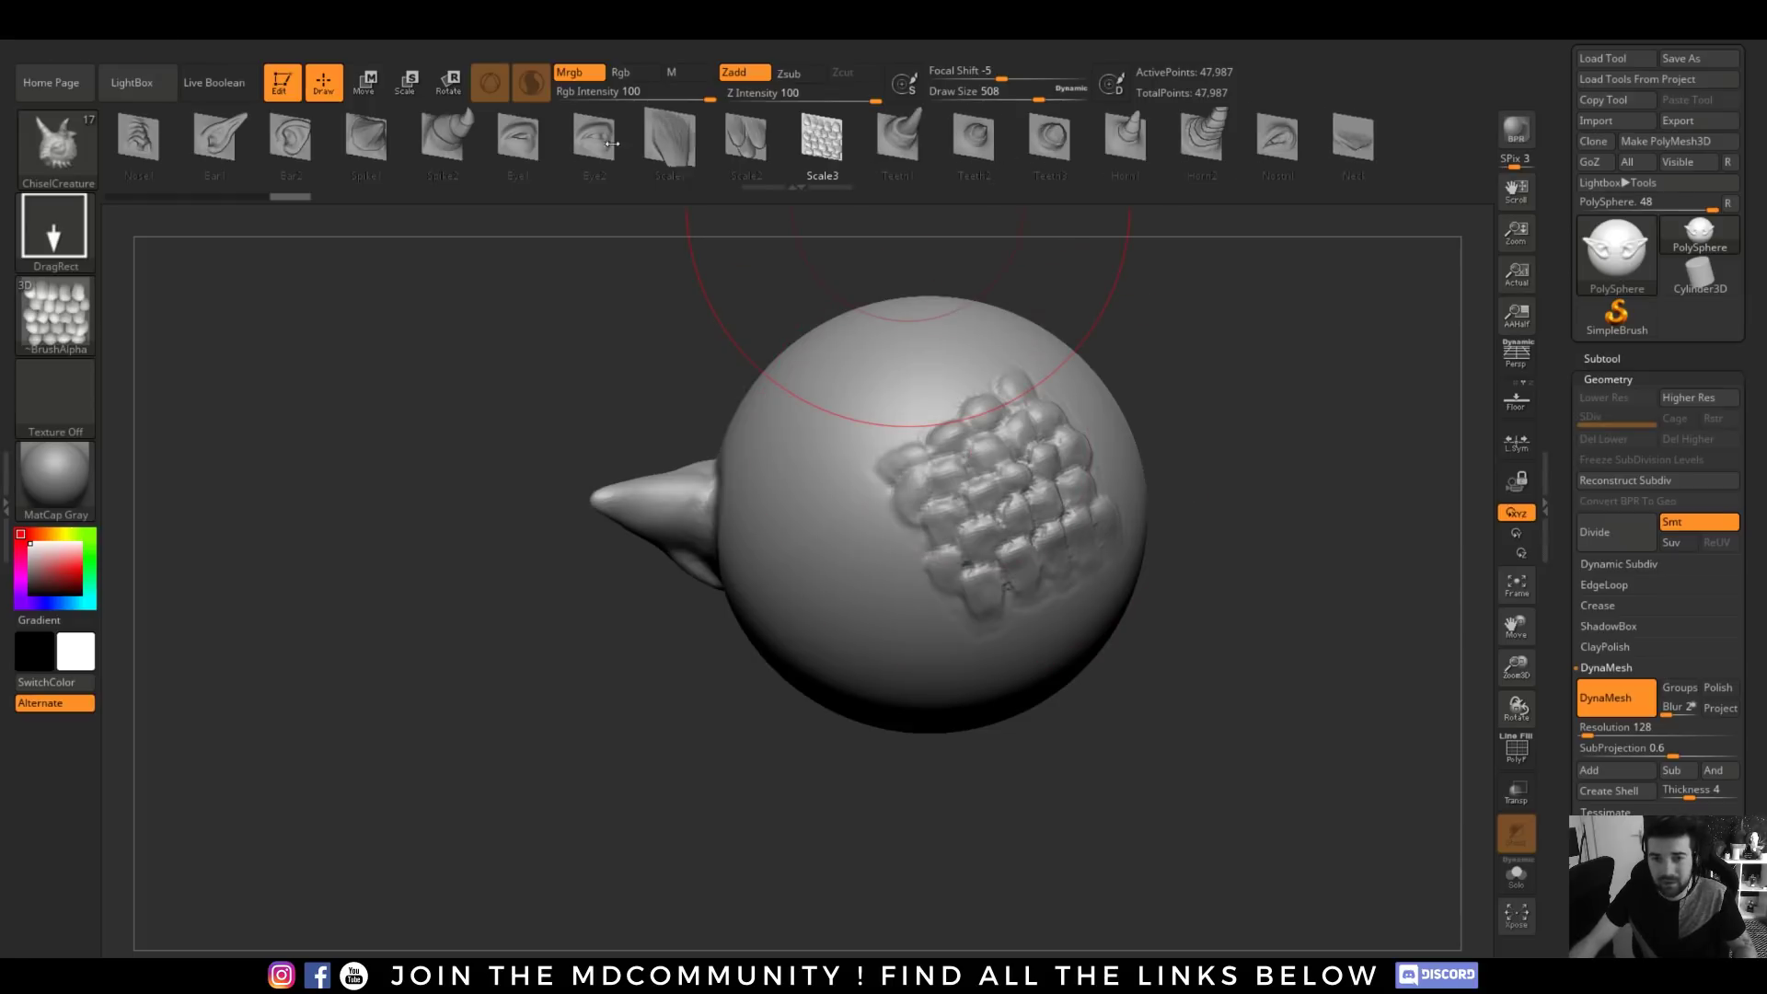
- Add the Nose1 shape to the sphere with the ChiselCreature brush and update the DynaMesh
click(518, 138)
drag(419, 149, 737, 170)
click(347, 149)
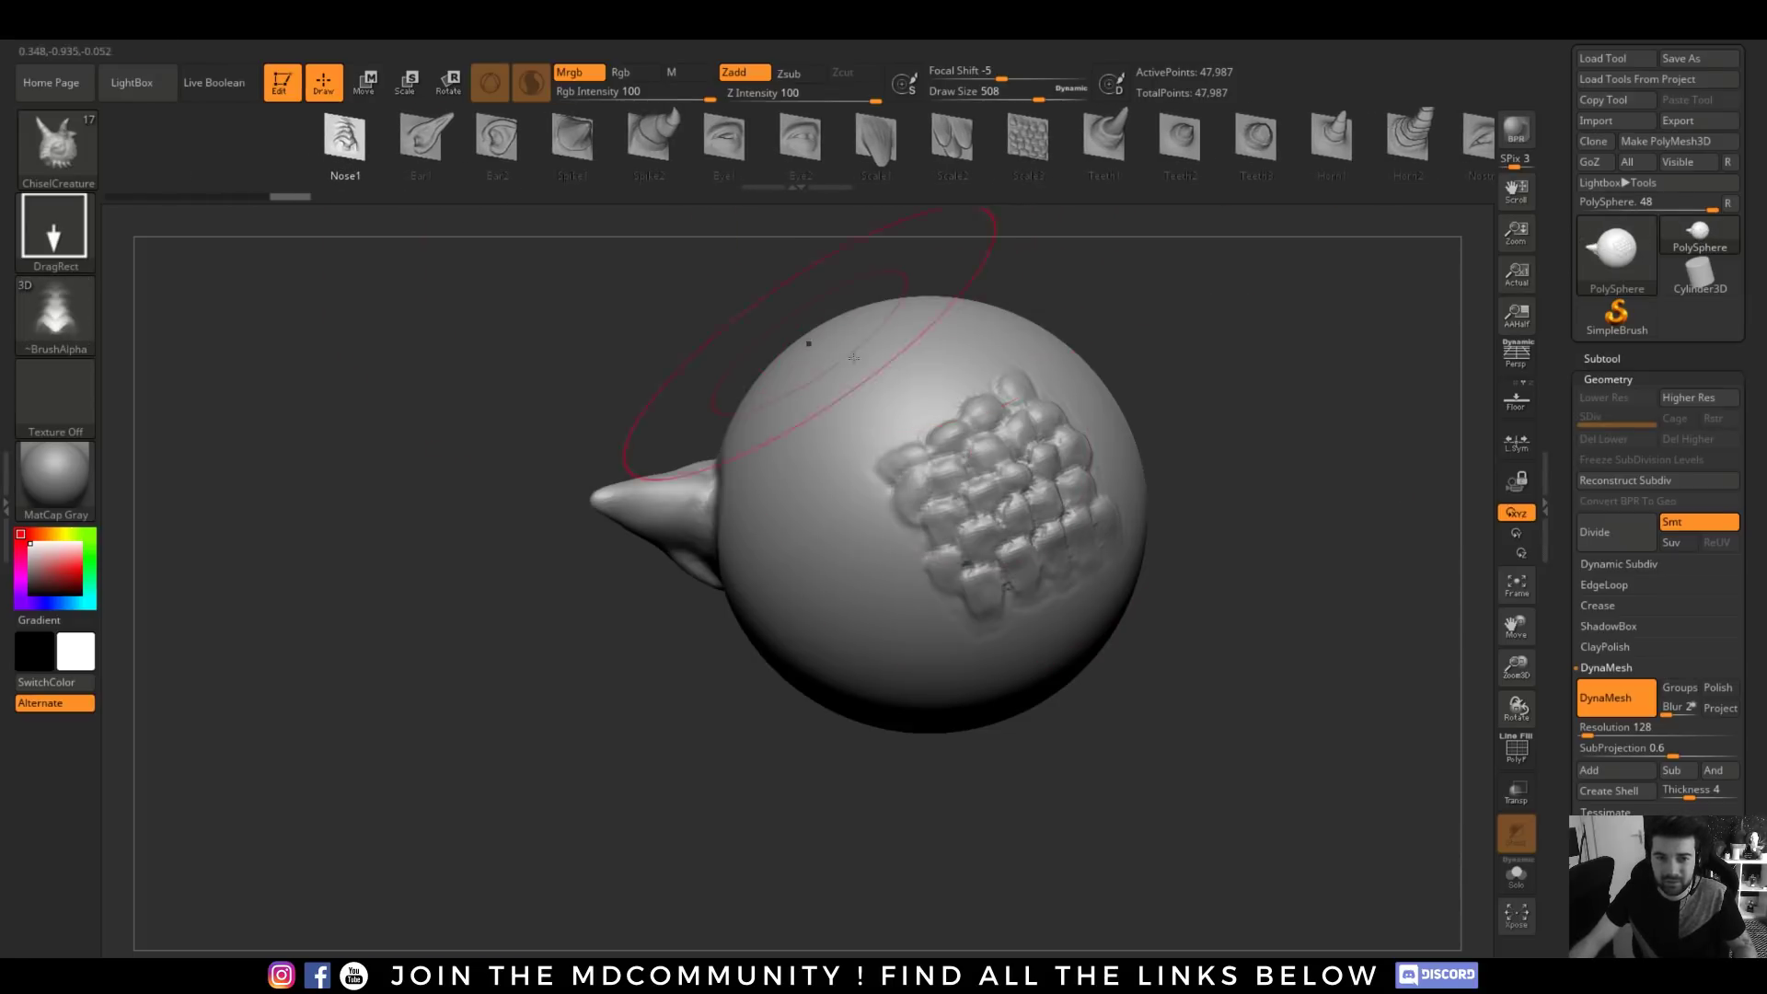
mouse_move(1238, 479)
mouse_down()
mouse_move(1165, 495)
mouse_move(1184, 471)
mouse_up()
drag(1271, 473, 1270, 690)
ctrl+drag(727, 554, 819, 653)
mouse_move(1201, 778)
mouse_down()
mouse_move(1214, 744)
mouse_move(856, 768)
mouse_move(1027, 878)
mouse_move(1205, 651)
mouse_move(1114, 690)
mouse_move(1150, 626)
mouse_move(1312, 662)
mouse_move(1319, 614)
mouse_up()
- Examine the sculpted sphere's polygon wireframe, hide it again and view the sphere from another angle
click(1505, 753)
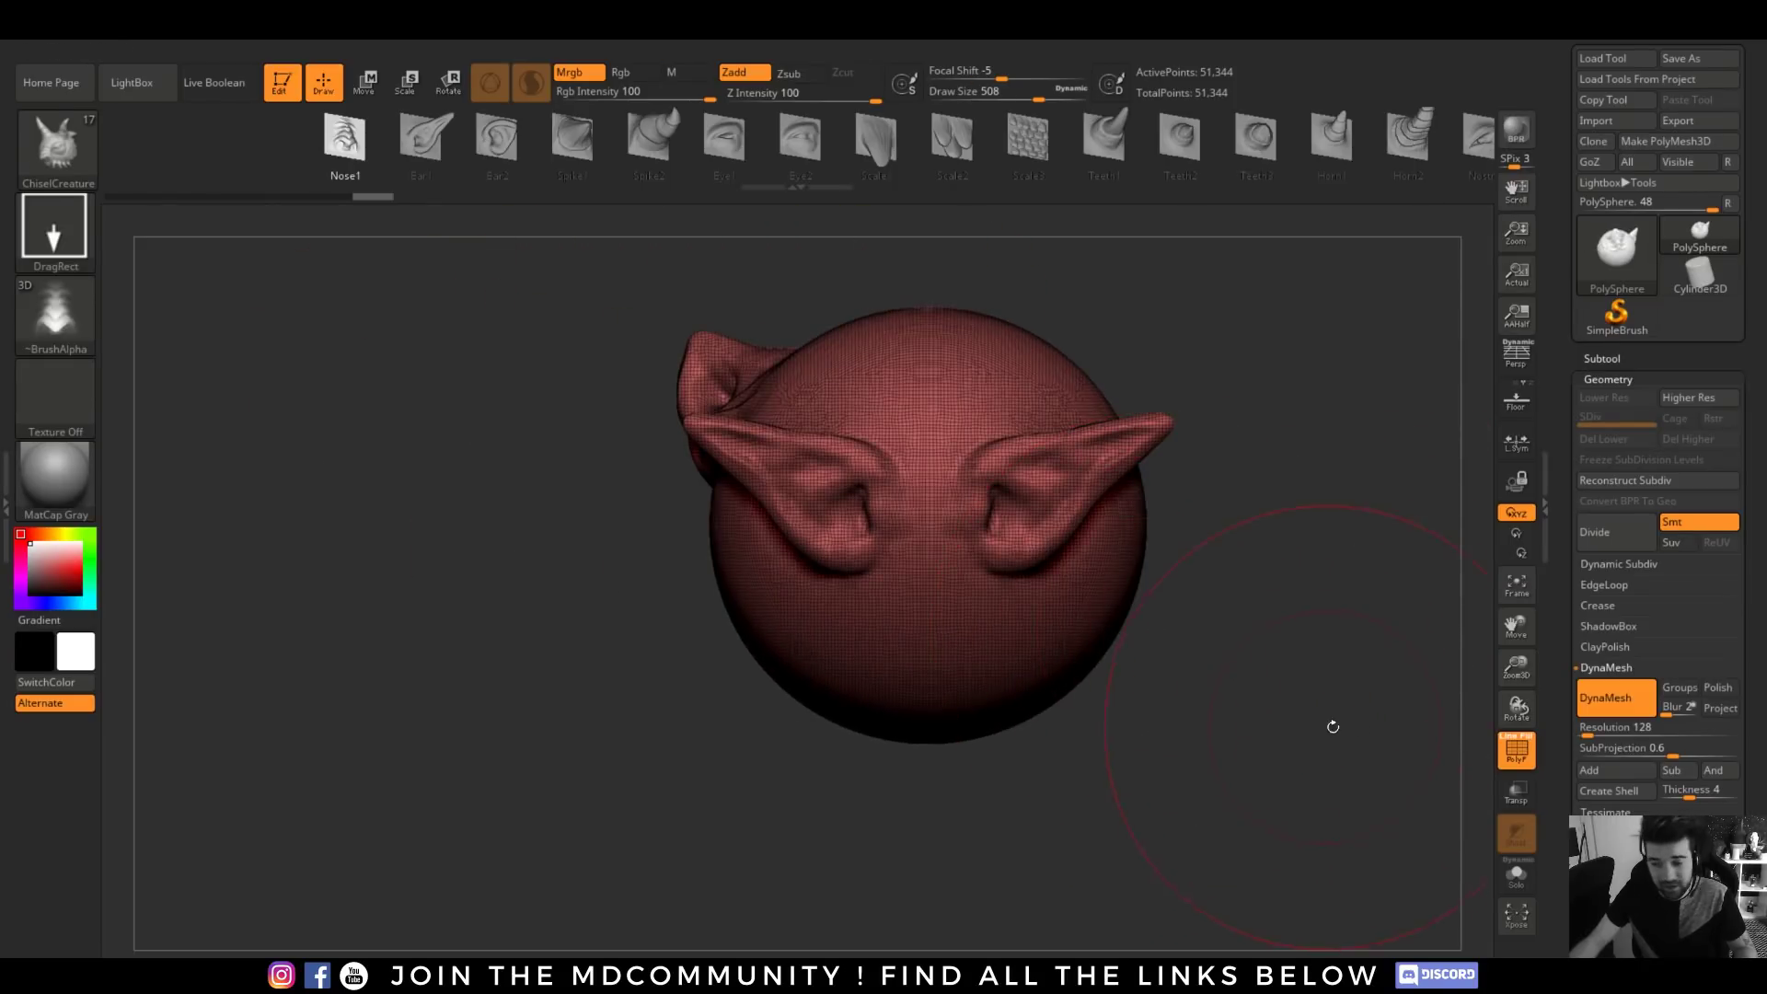
click(1516, 750)
drag(1302, 676, 1144, 685)
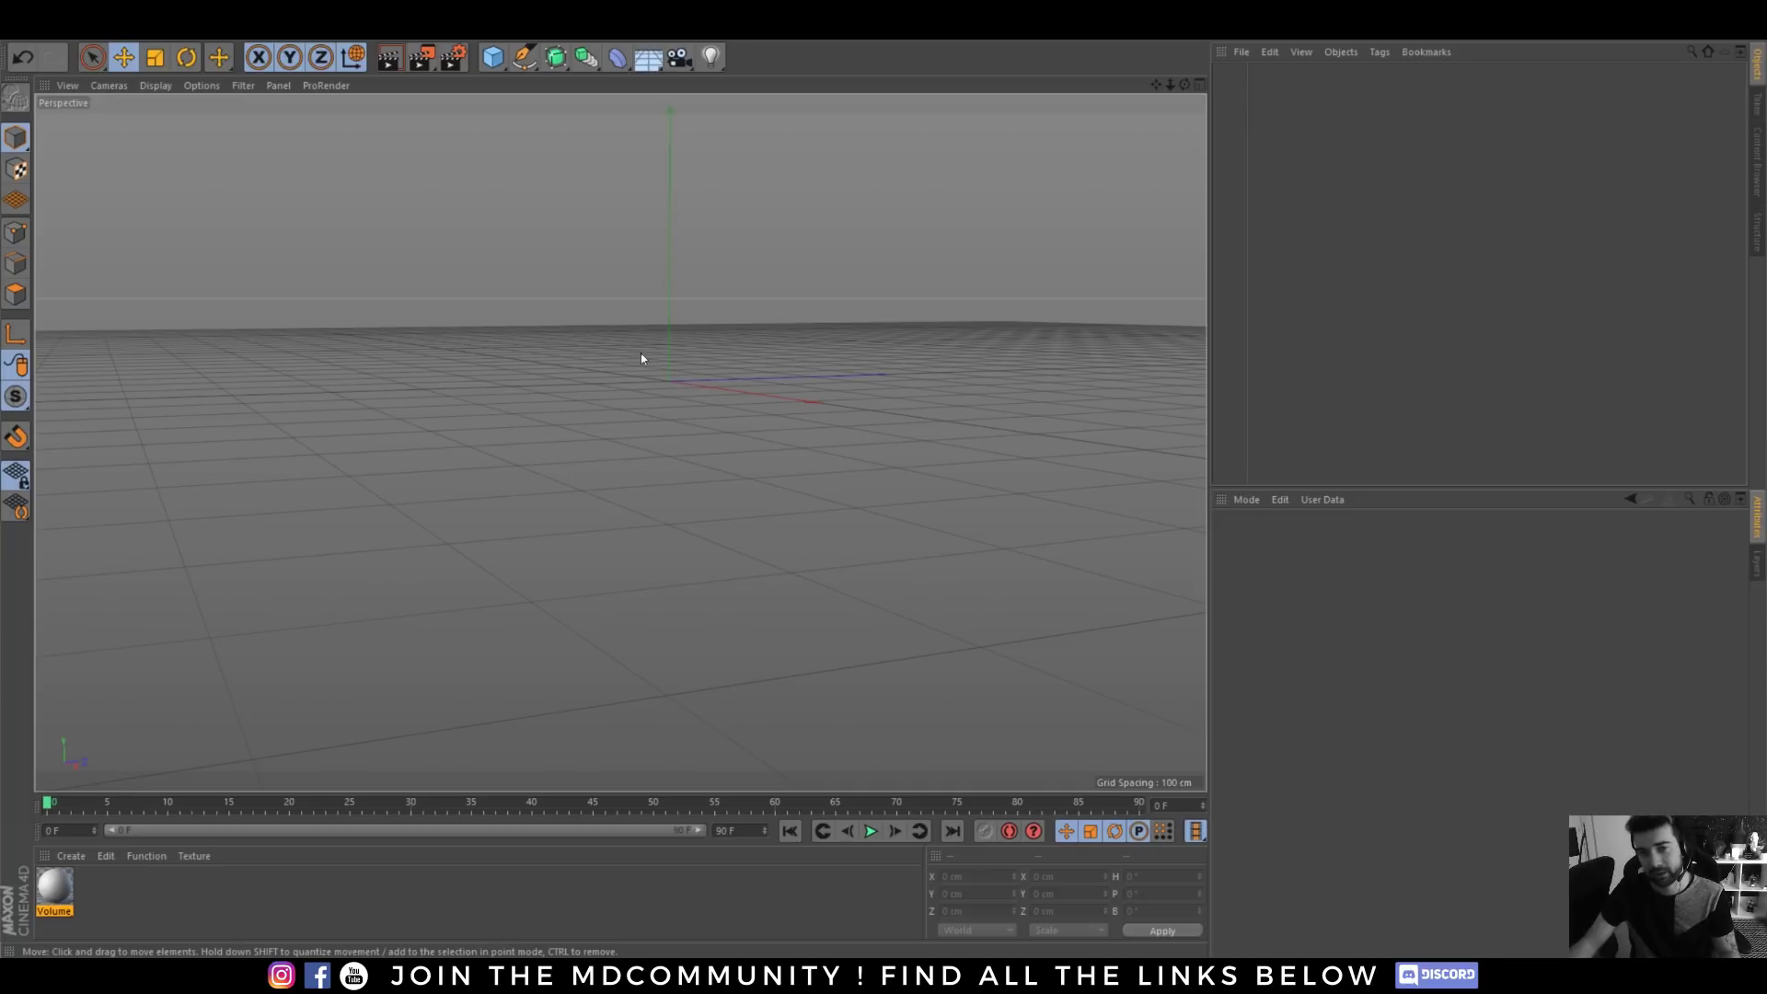
- Create a sphere and try placing a copy, offset about 146 cm along Z, under a Boole object
drag(494, 57, 860, 138)
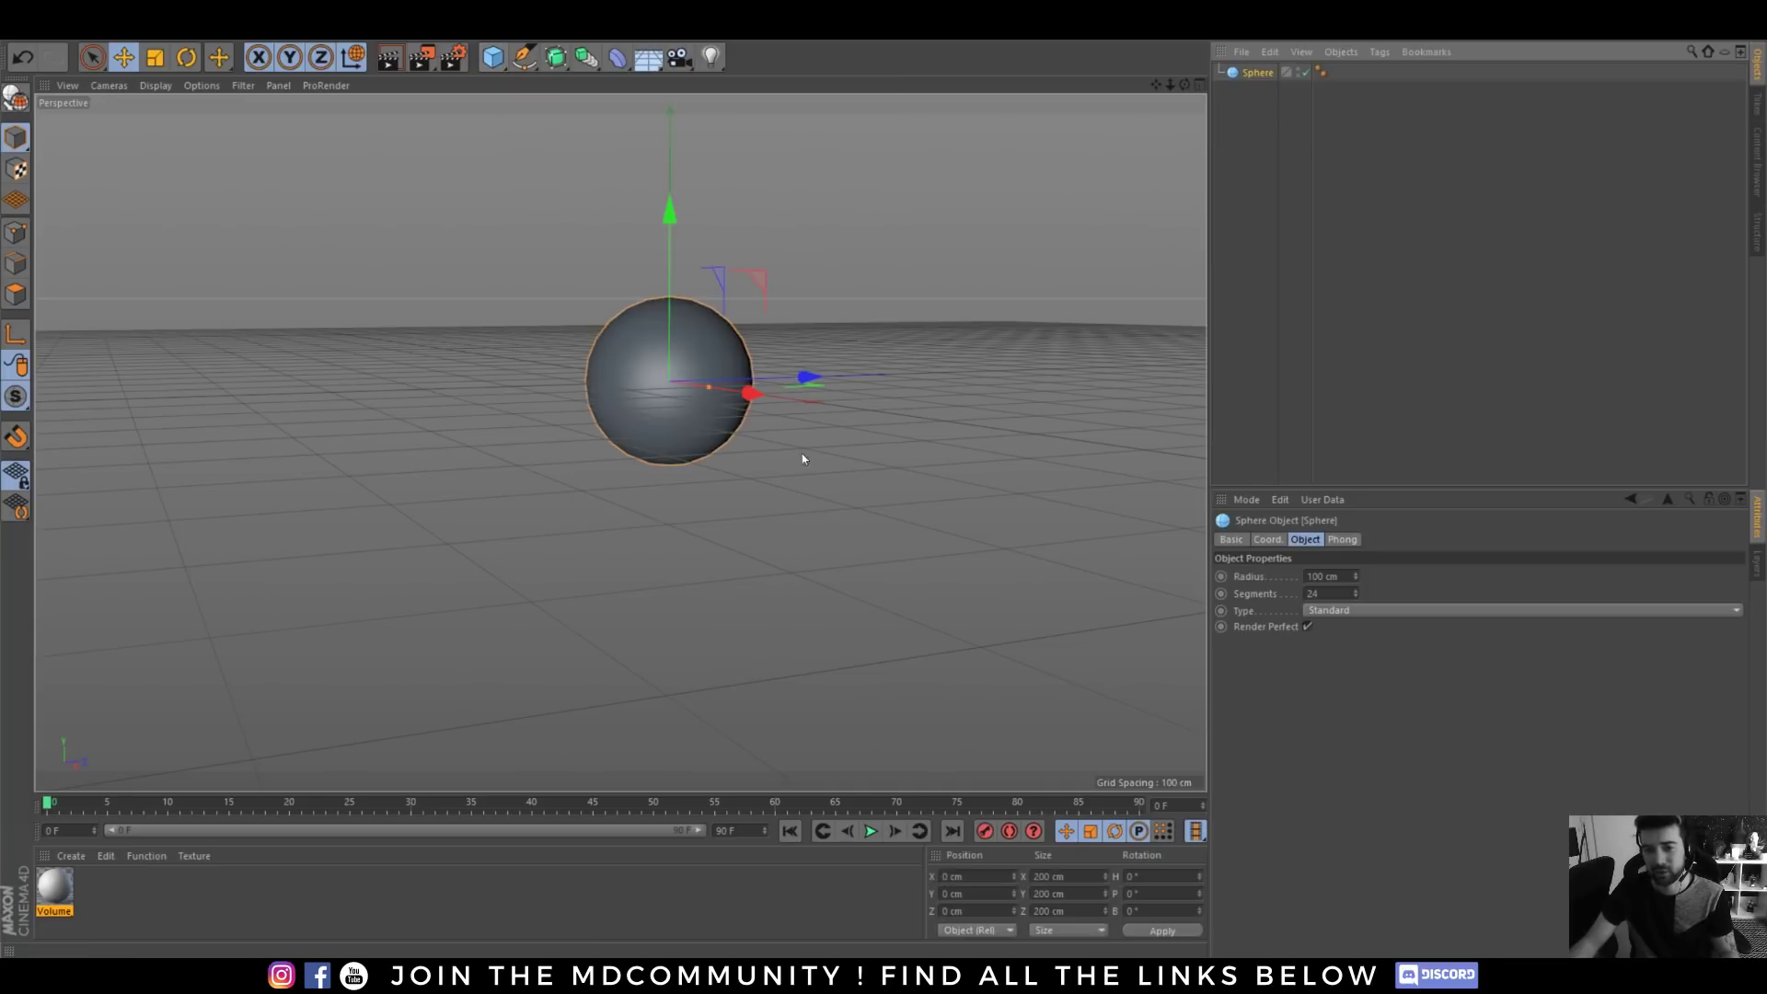
ctrl+drag(753, 377, 865, 377)
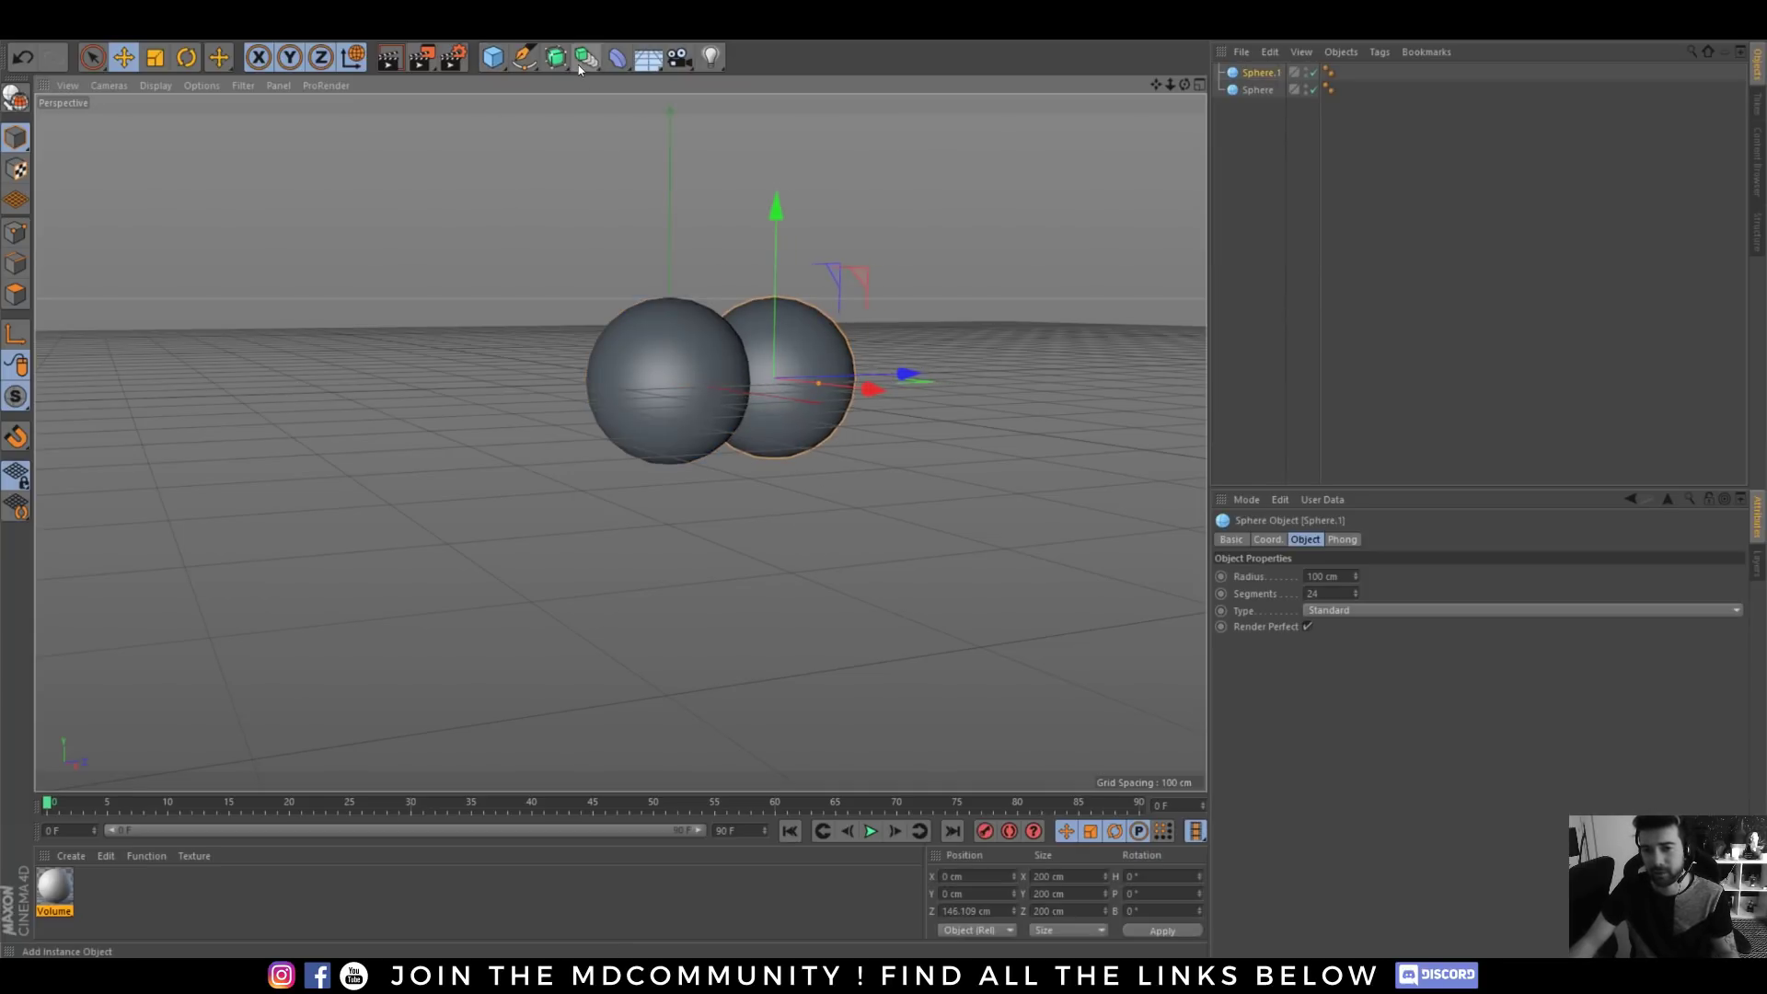
drag(586, 57, 911, 83)
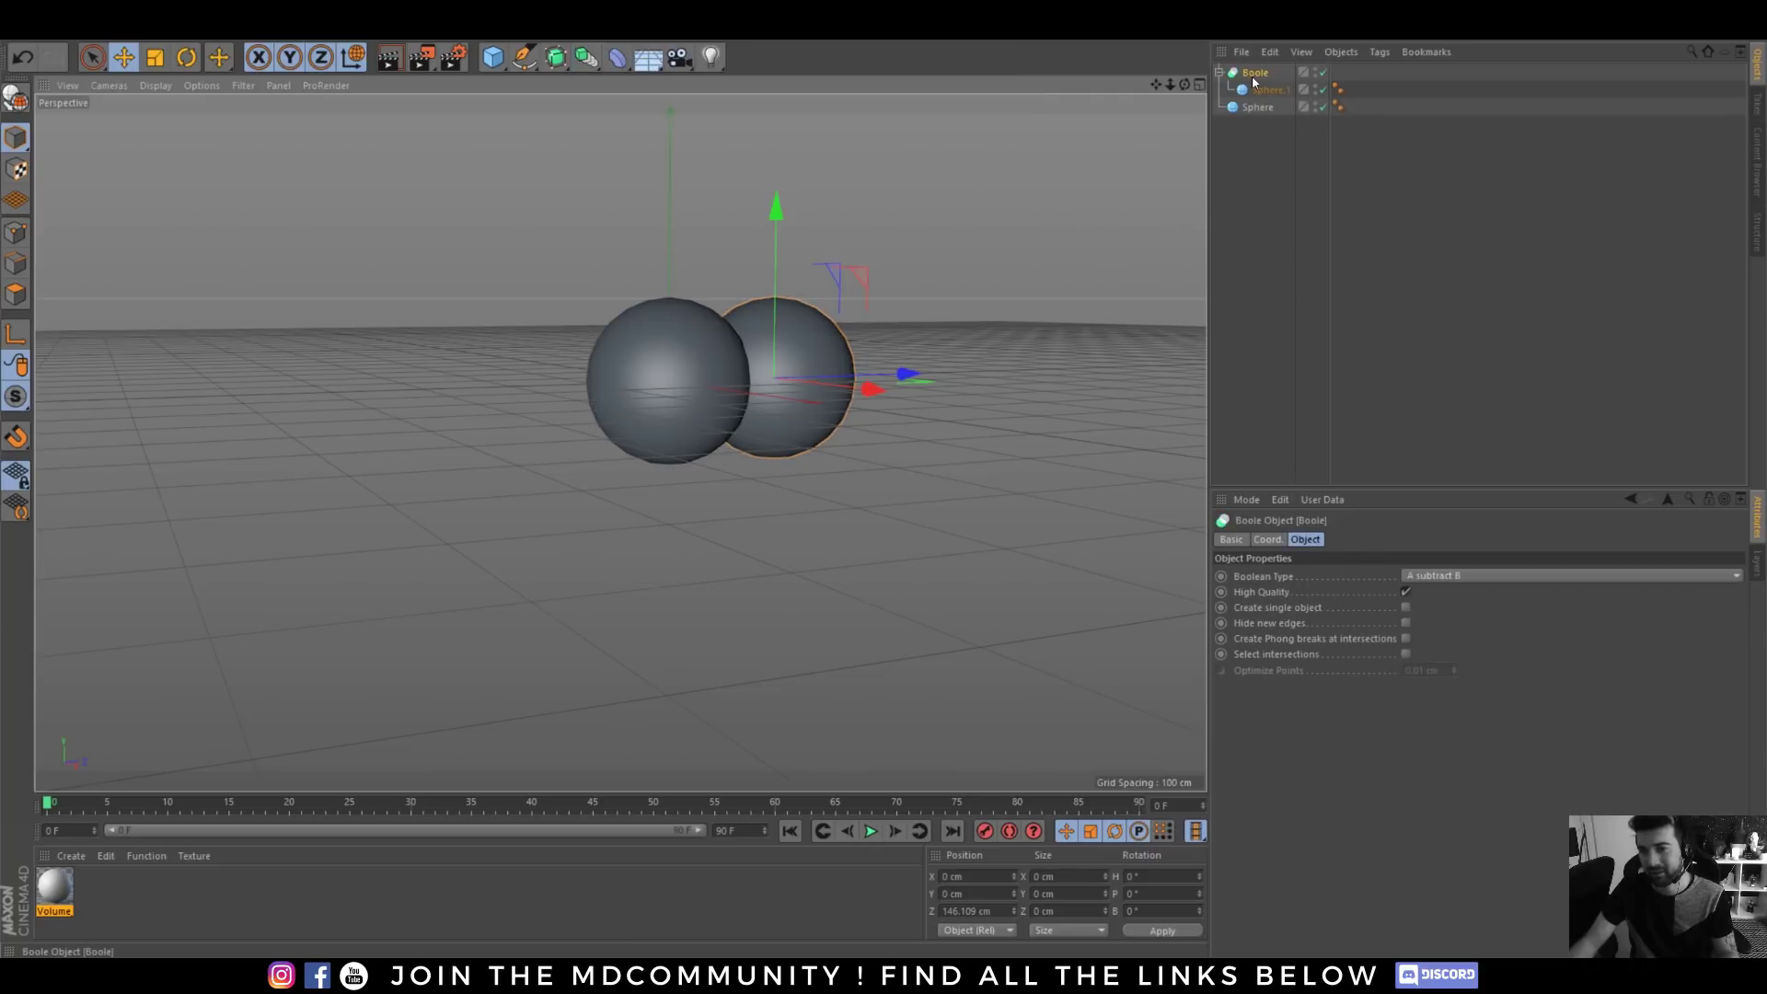
key(Delete)
- Place the remaining sphere inside a new Metaball object
drag(586, 57, 676, 140)
drag(1268, 81, 1262, 74)
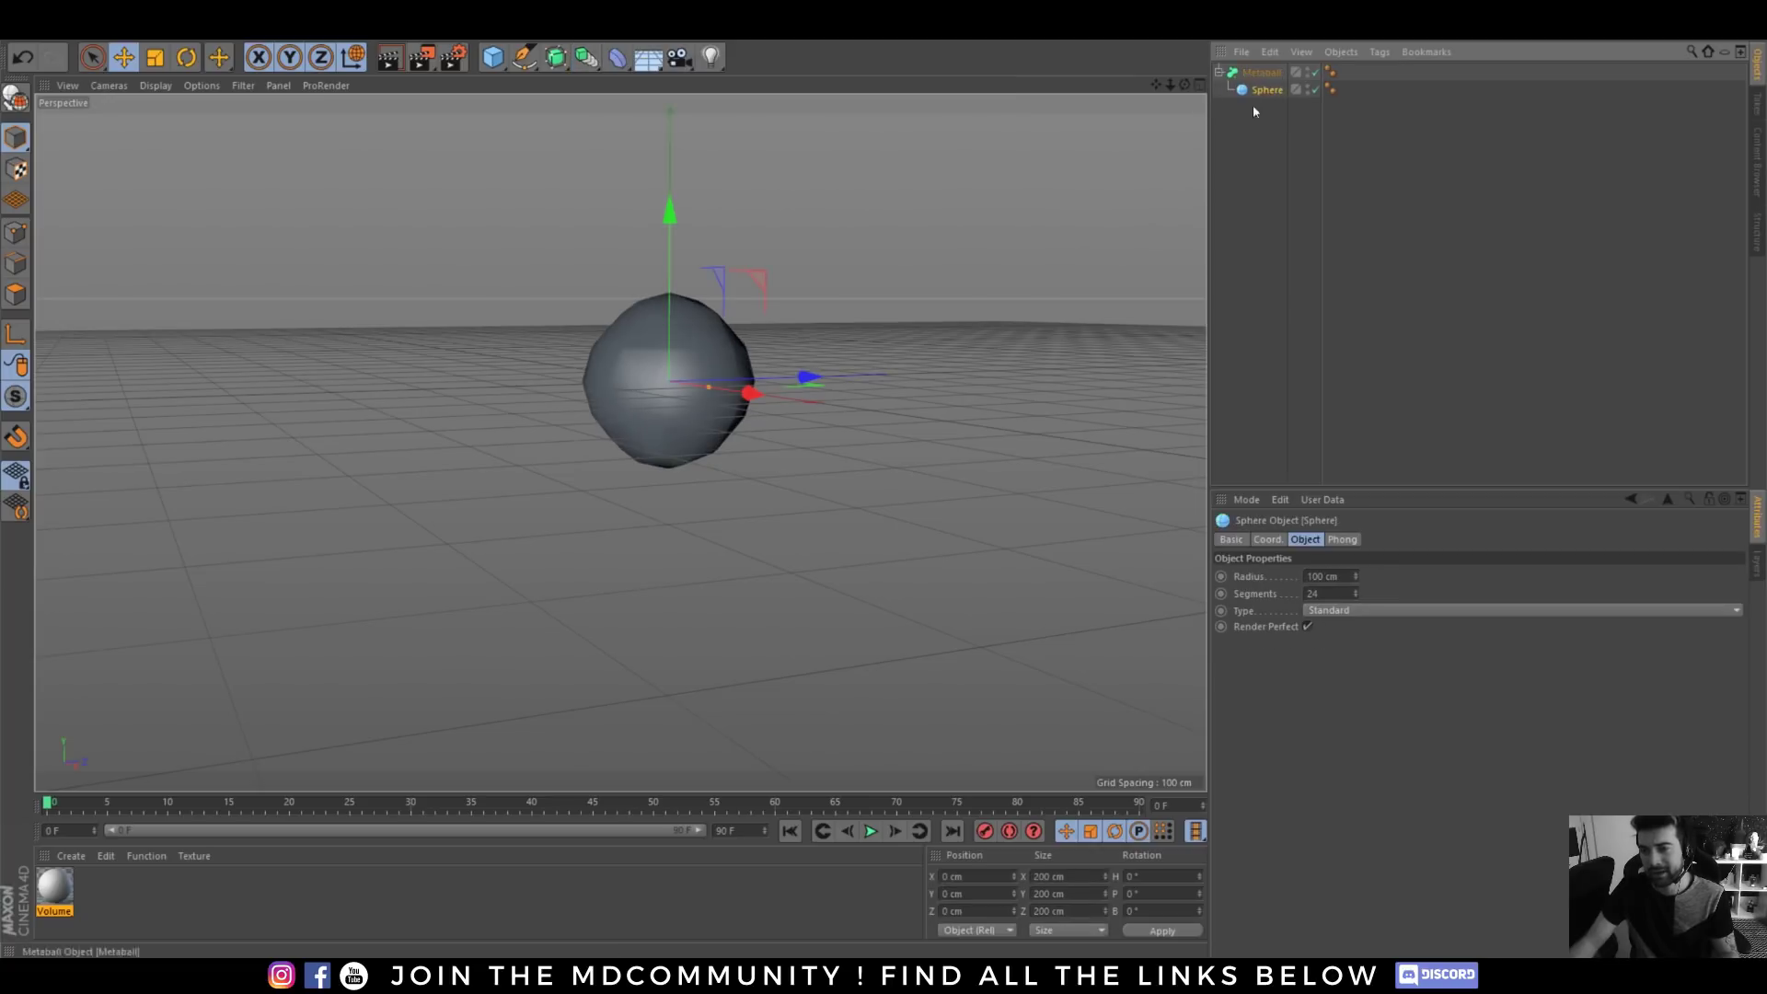
alt+drag(534, 460, 598, 492)
scroll(598, 492, up, 3)
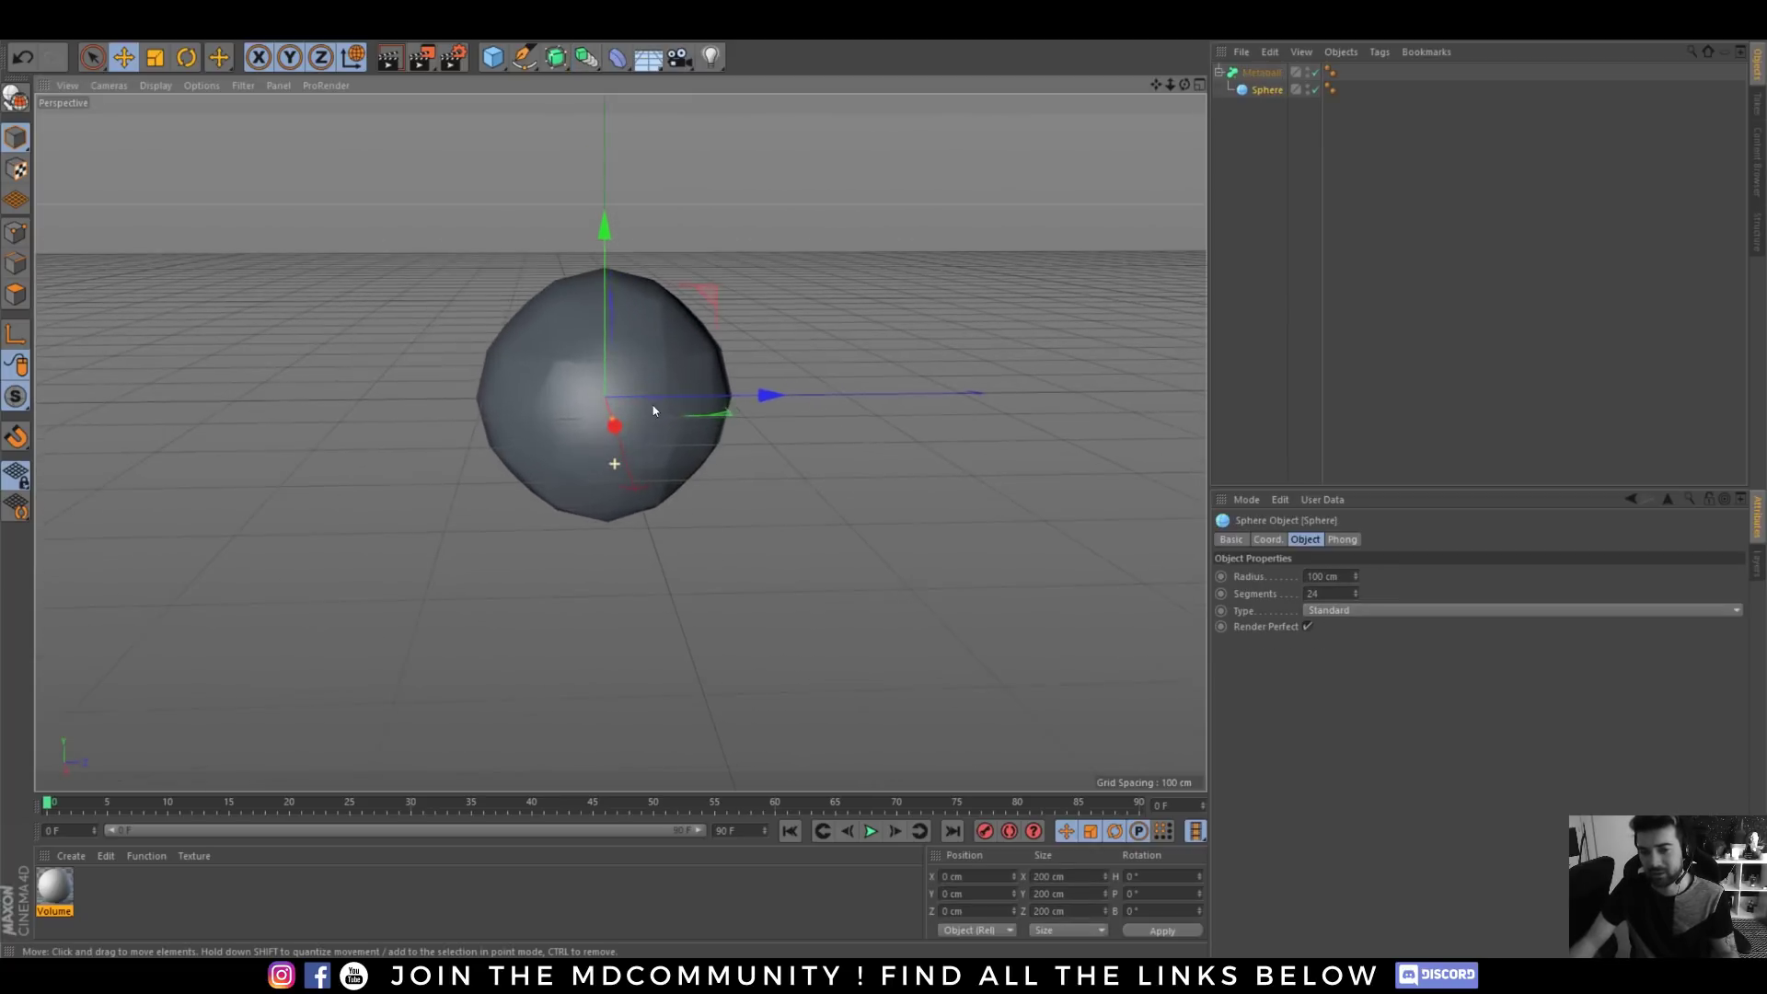
- Duplicate the sphere four times inside the Metaball, spreading the copies sideways, upward and downward to form a branching blob
ctrl+drag(784, 385, 538, 368)
drag(341, 271, 340, 85)
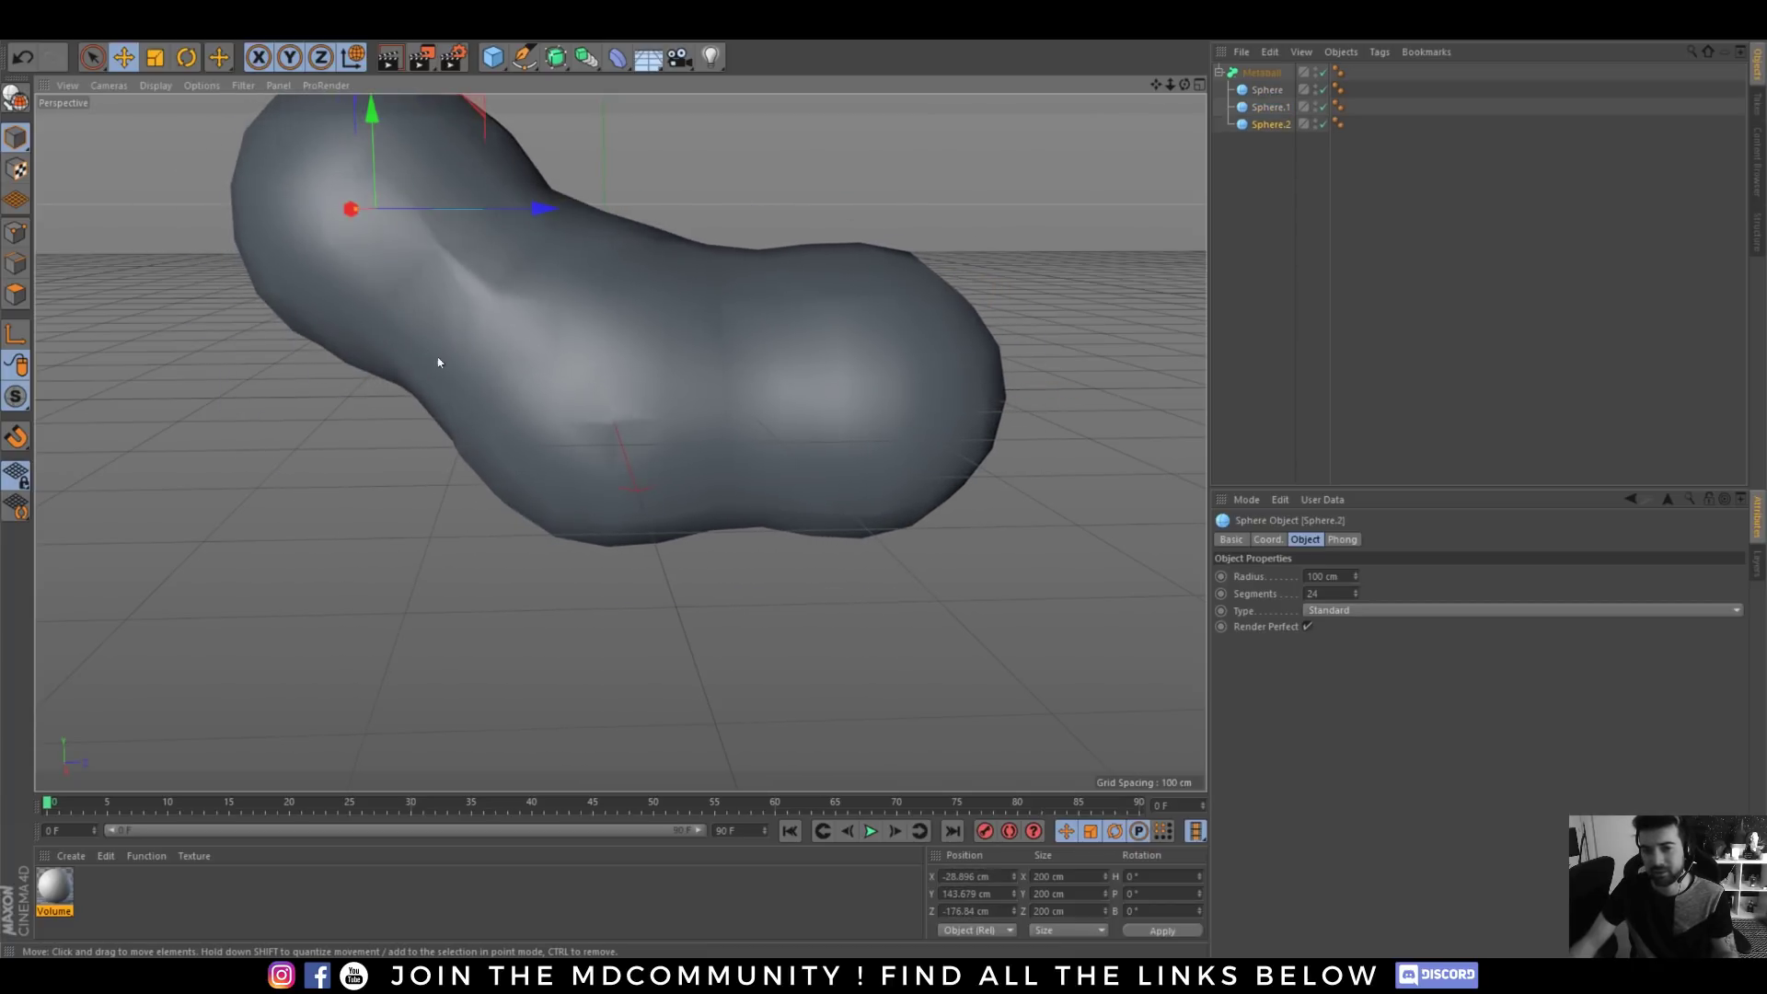
drag(366, 190, 1030, 580)
scroll(874, 552, down, 5)
alt+drag(719, 537, 1012, 433)
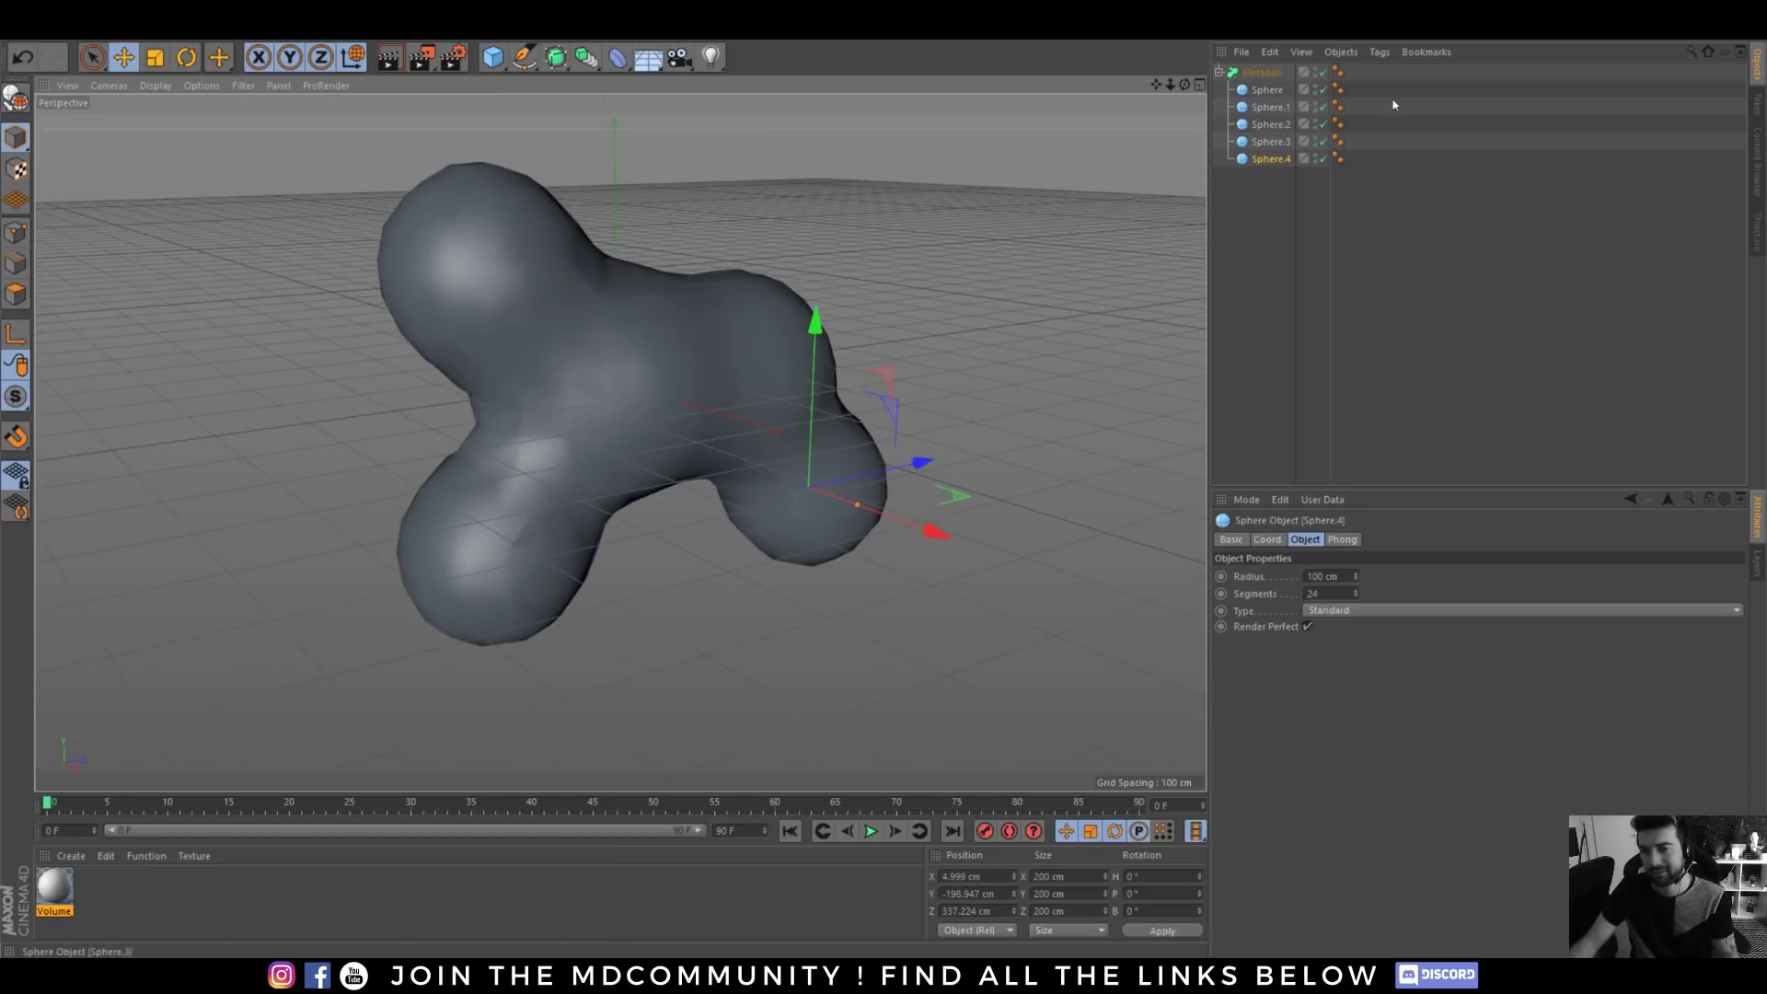
- Set the Metaball's editor subdivision to 5 cm and view the smoothed shape
click(1261, 72)
double_click(1355, 595)
text(5)
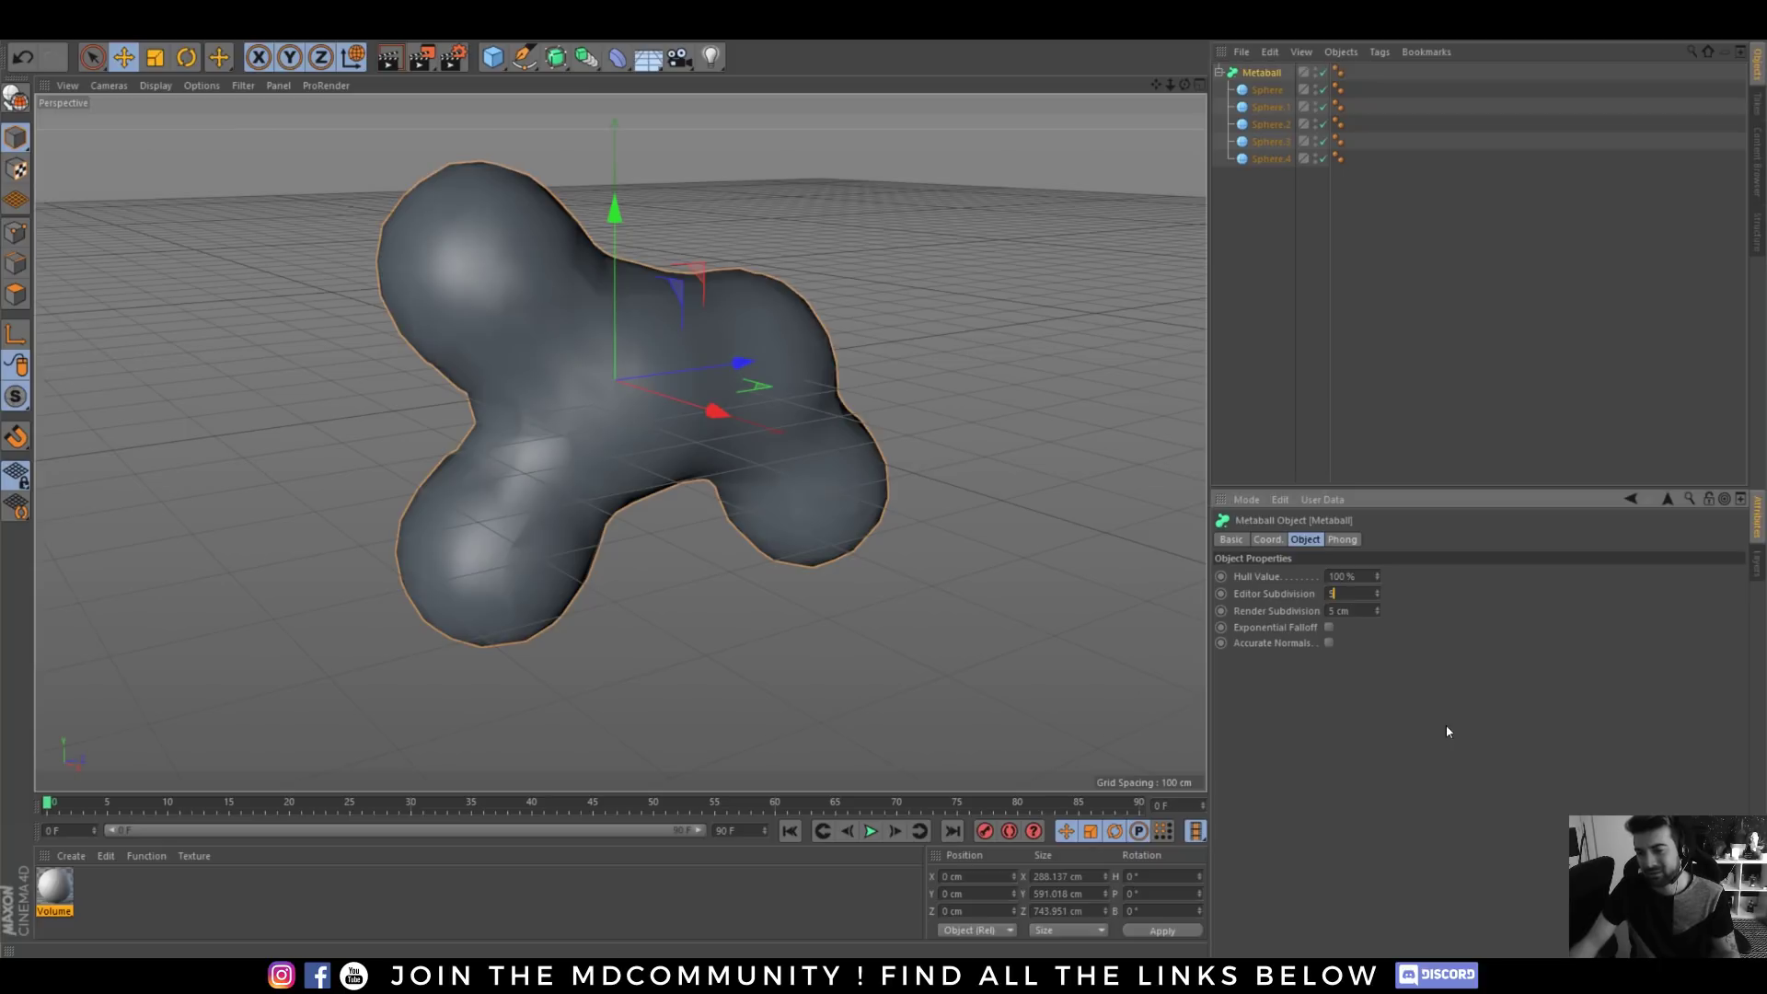
key(Return)
mouse_move(623, 396)
alt+right_down()
mouse_move(537, 405)
mouse_move(595, 383)
alt+right_up()
mouse_move(595, 383)
alt+mouse_down()
mouse_move(528, 423)
mouse_move(622, 399)
alt+mouse_up()
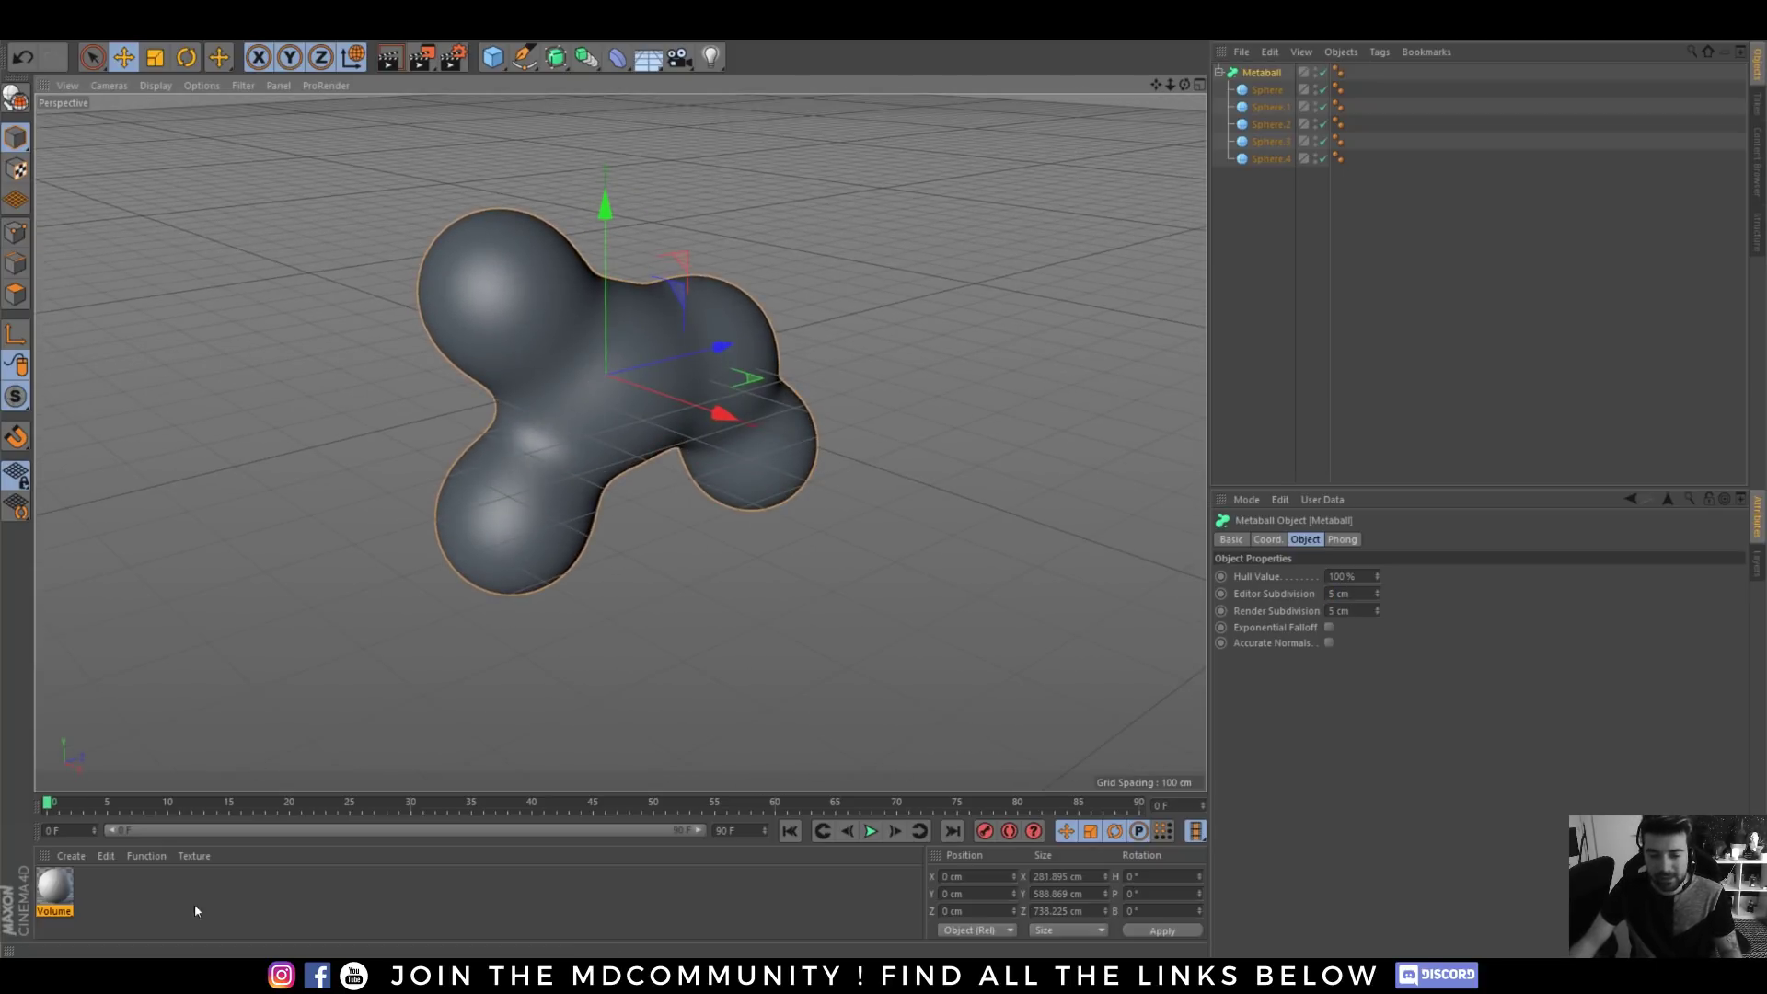
- Switch to the web browser, search Google Images for "3d scan" and browse the results
click(165, 975)
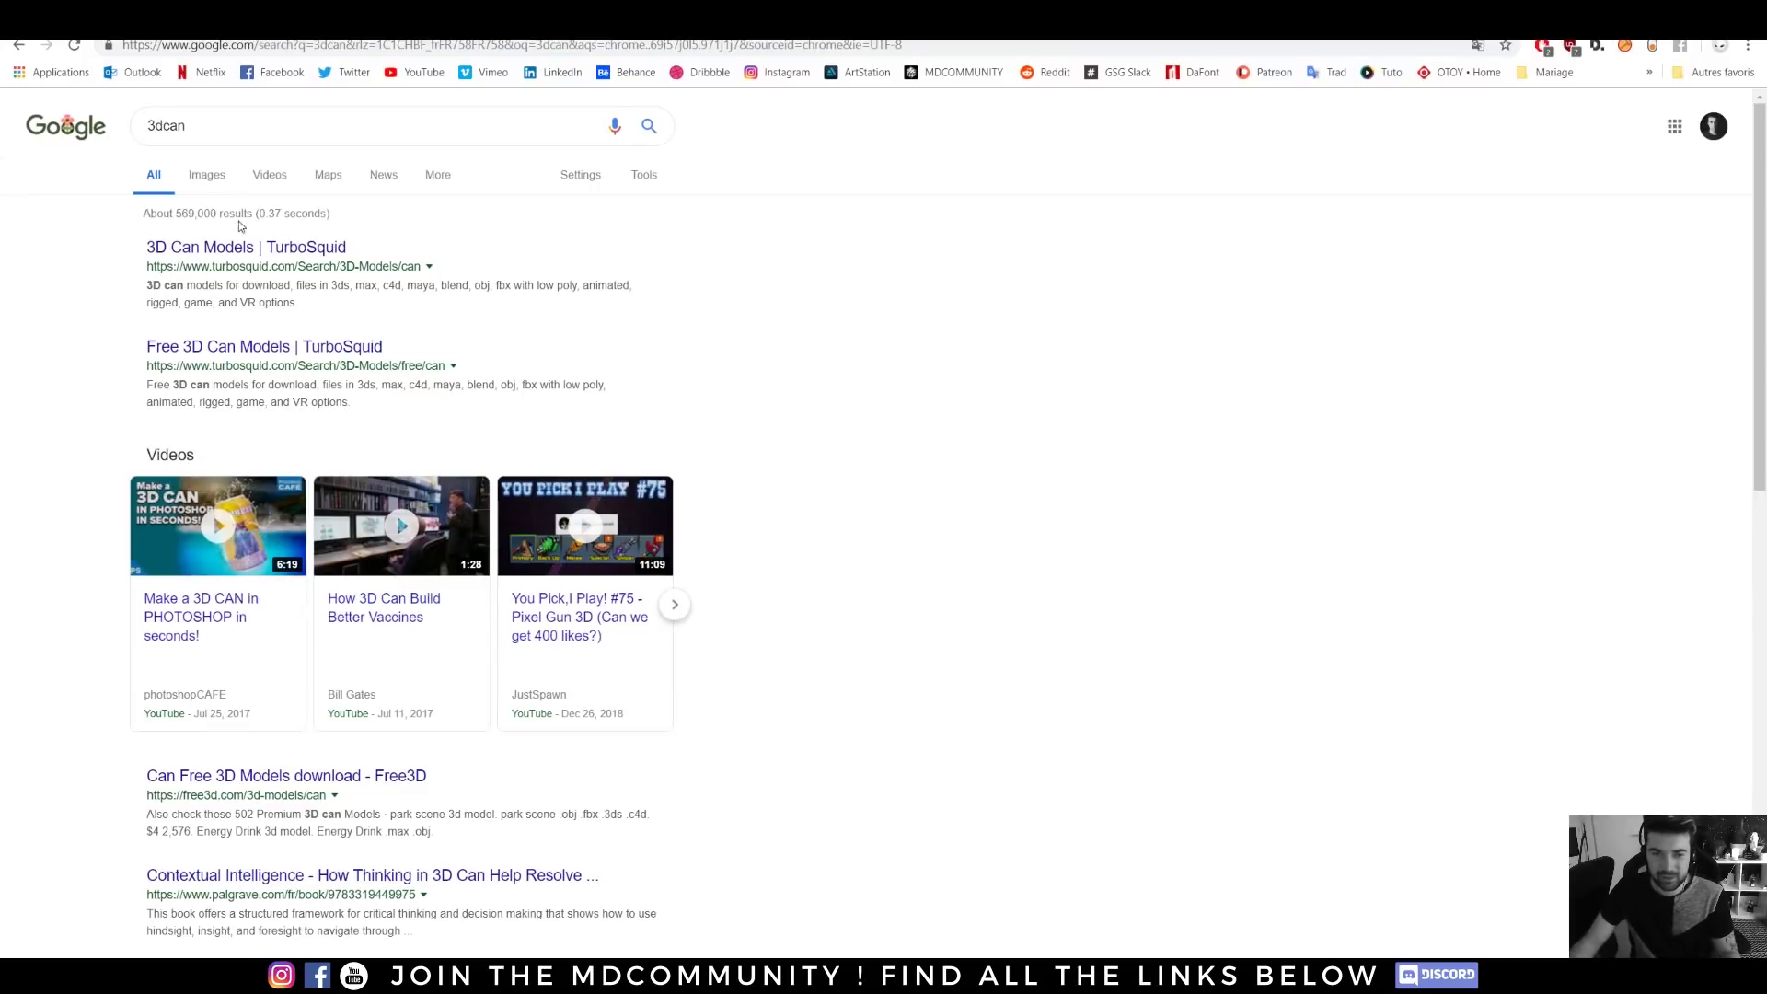
click(210, 177)
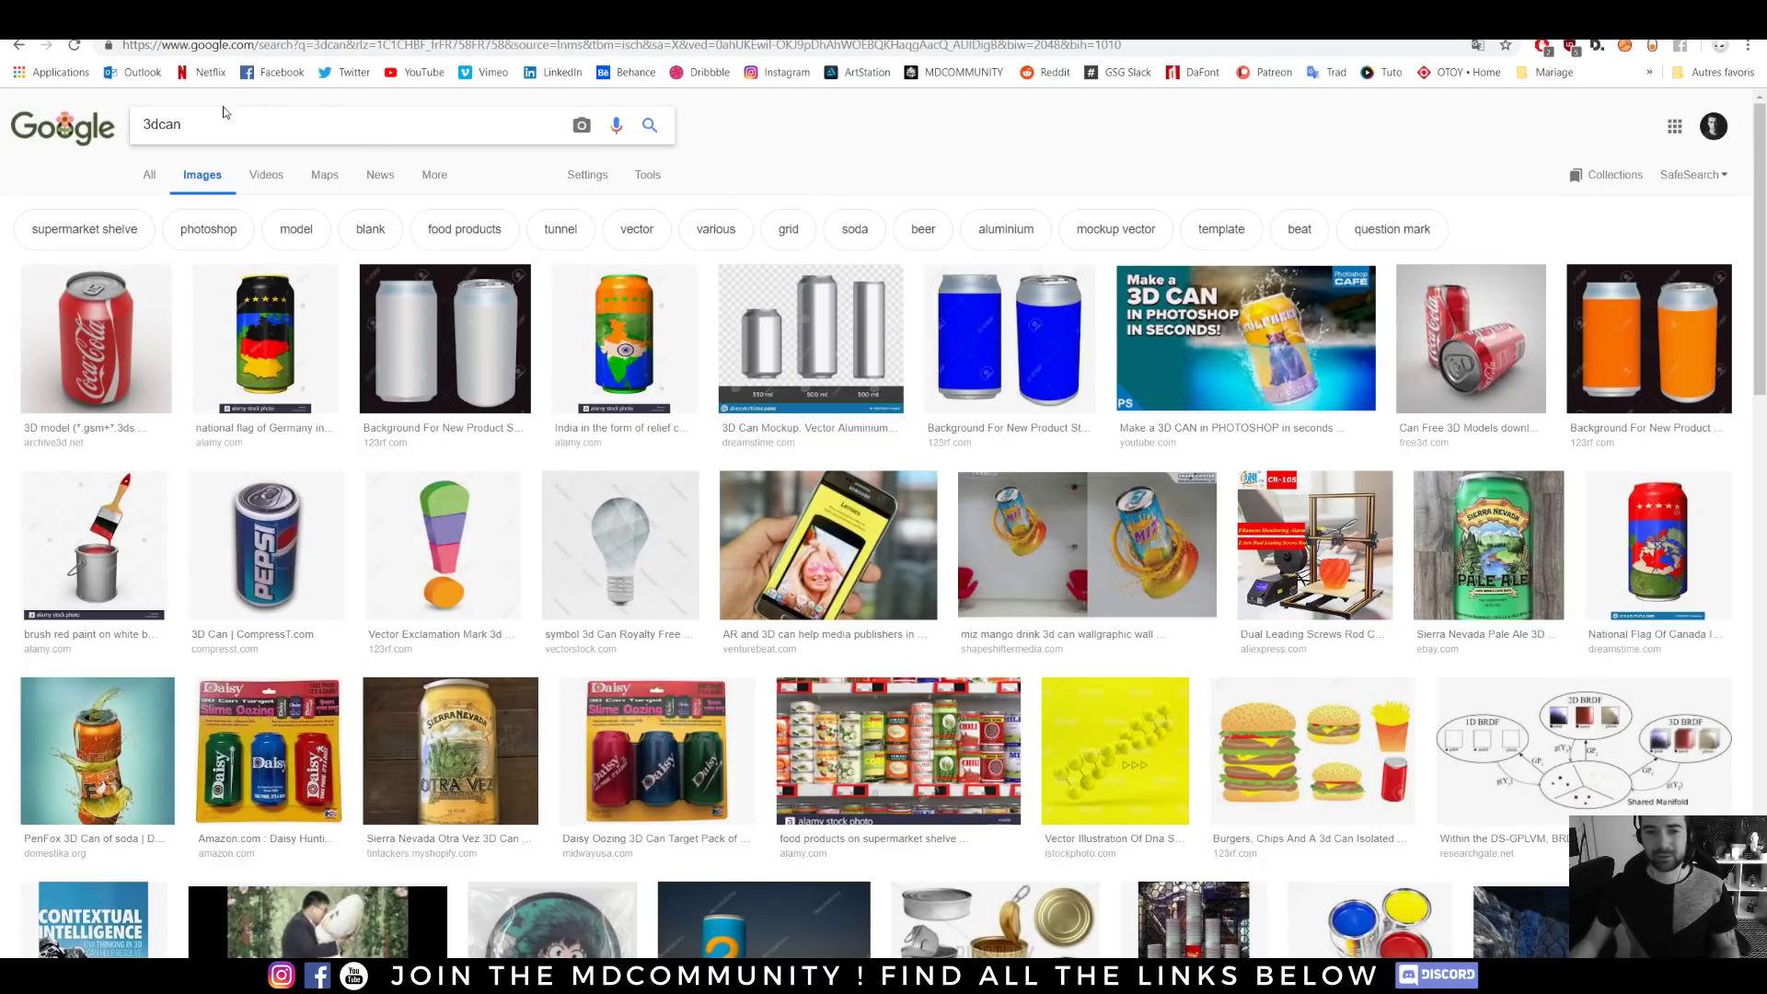
click(161, 125)
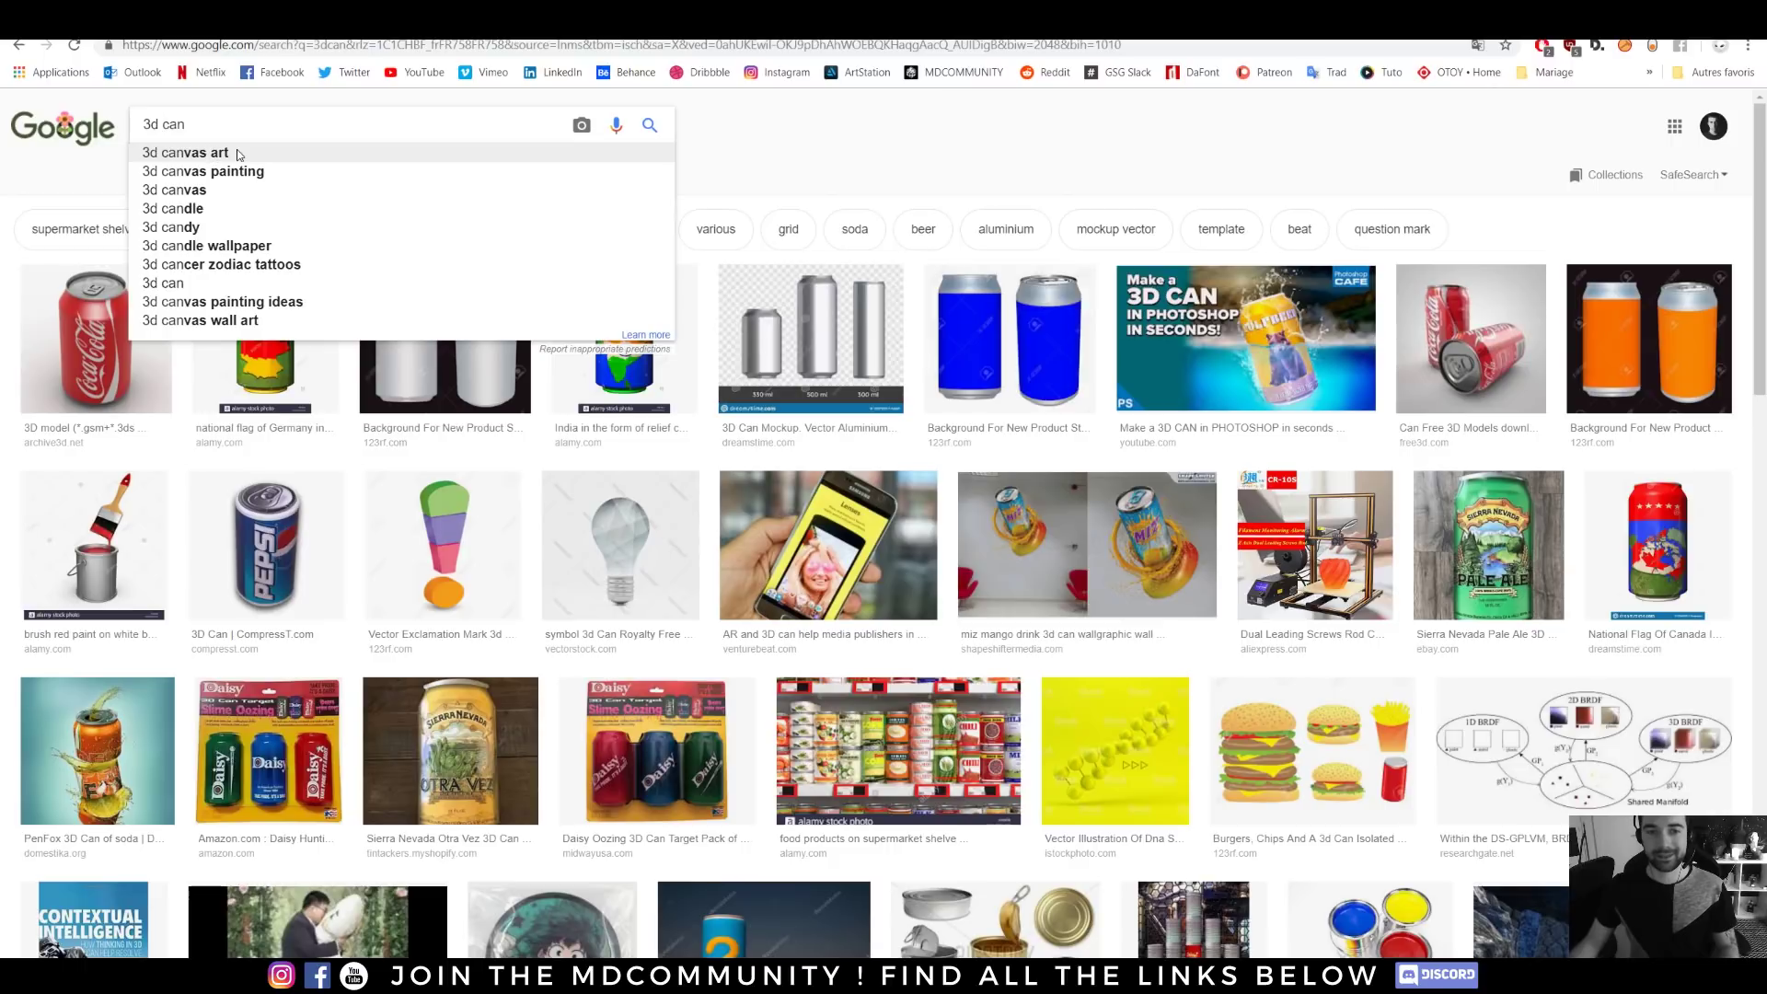
text(s)
key(Return)
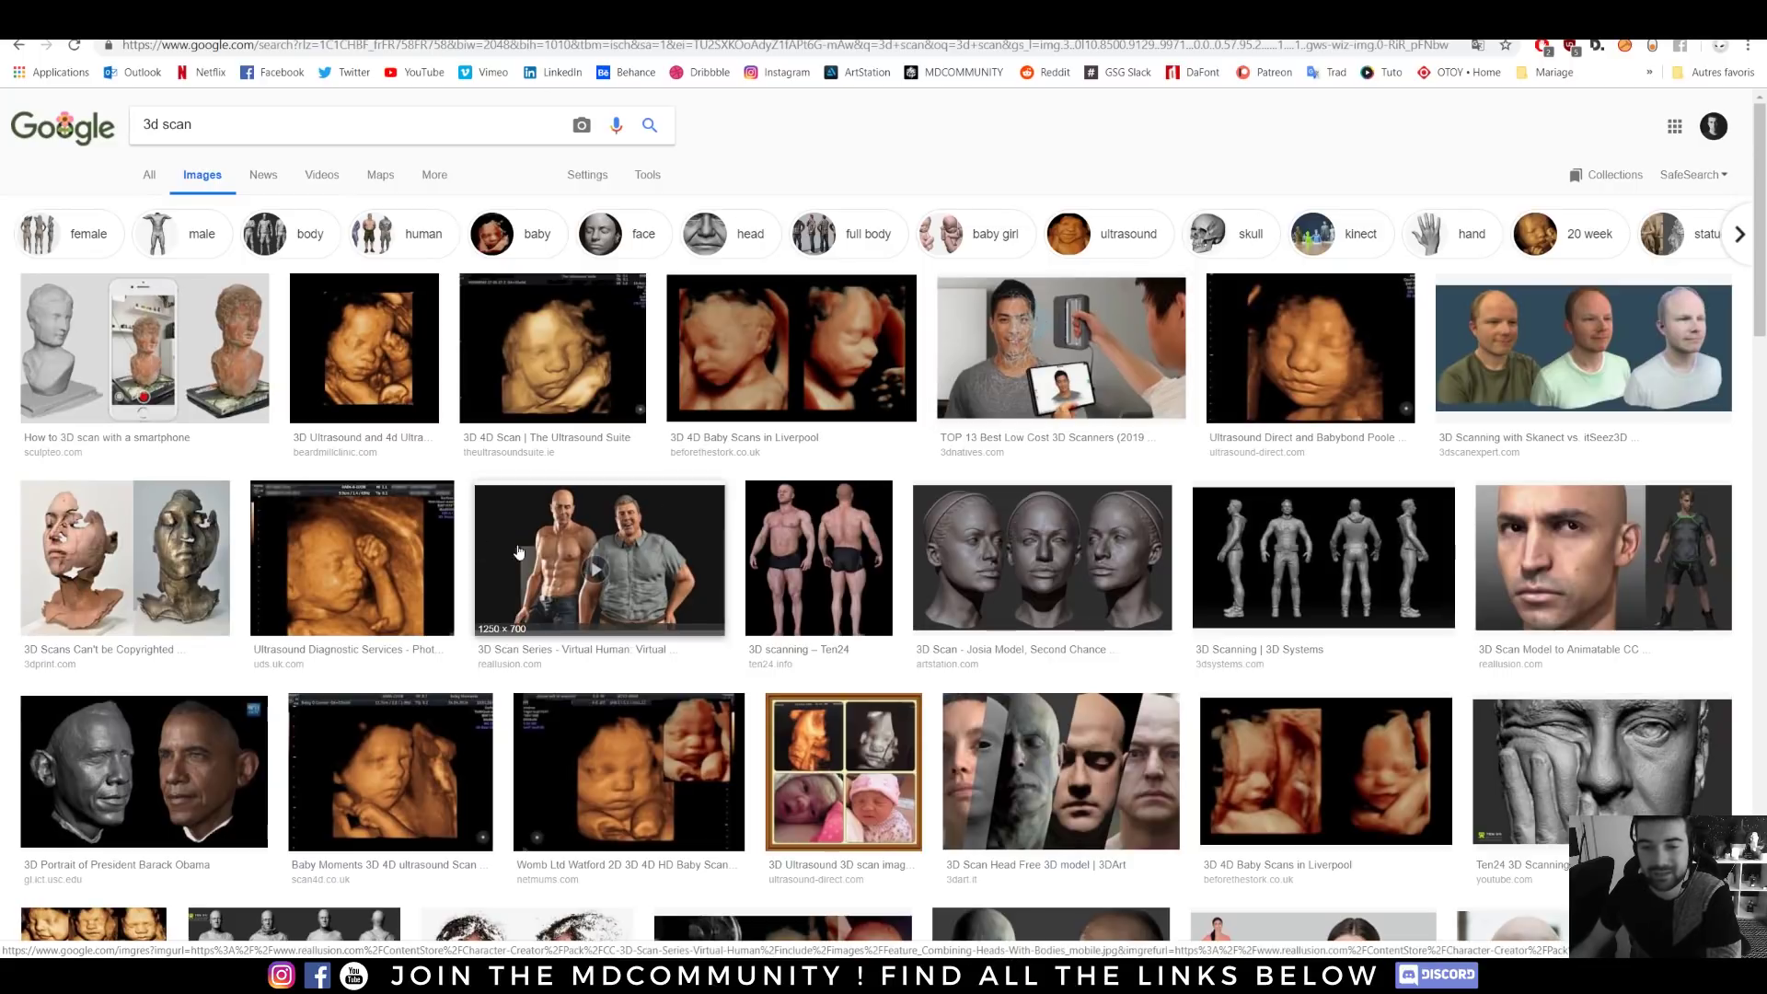
scroll(438, 530, down, 3)
scroll(438, 529, down, 4)
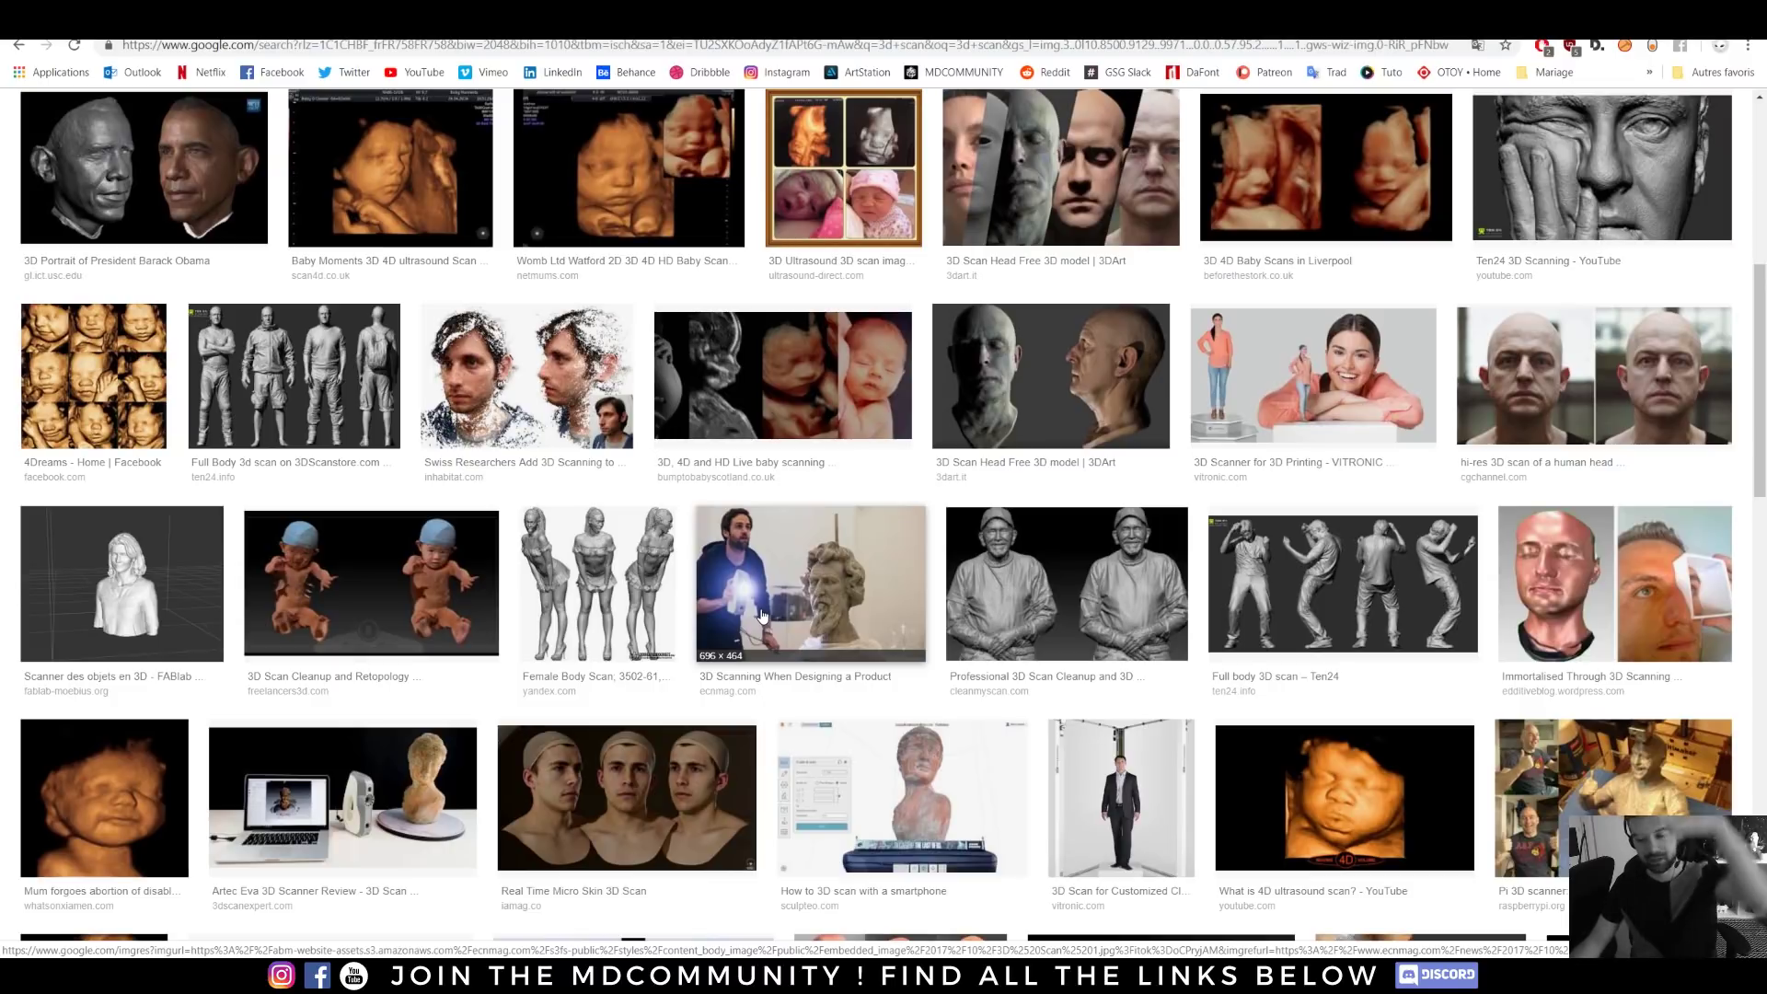
scroll(732, 574, up, 10)
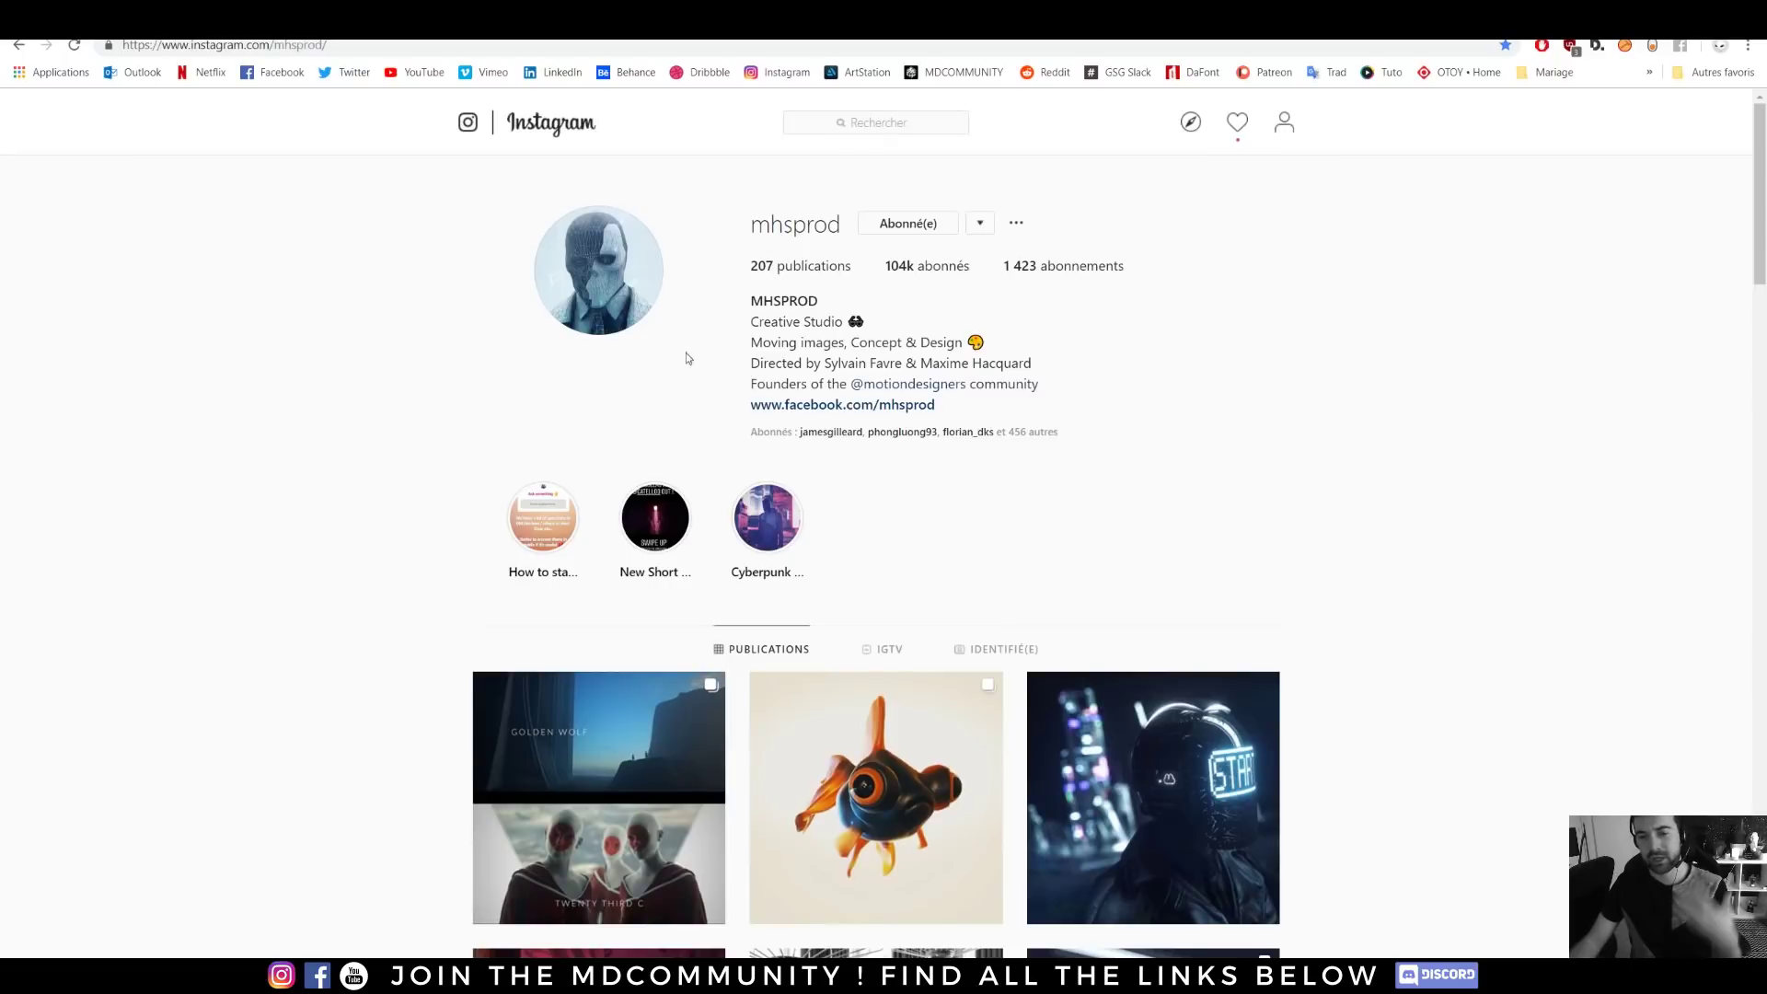
- Browse the mhsprod Instagram profile, play the video post about old scanning experiments and close it
scroll(1518, 491, down, 20)
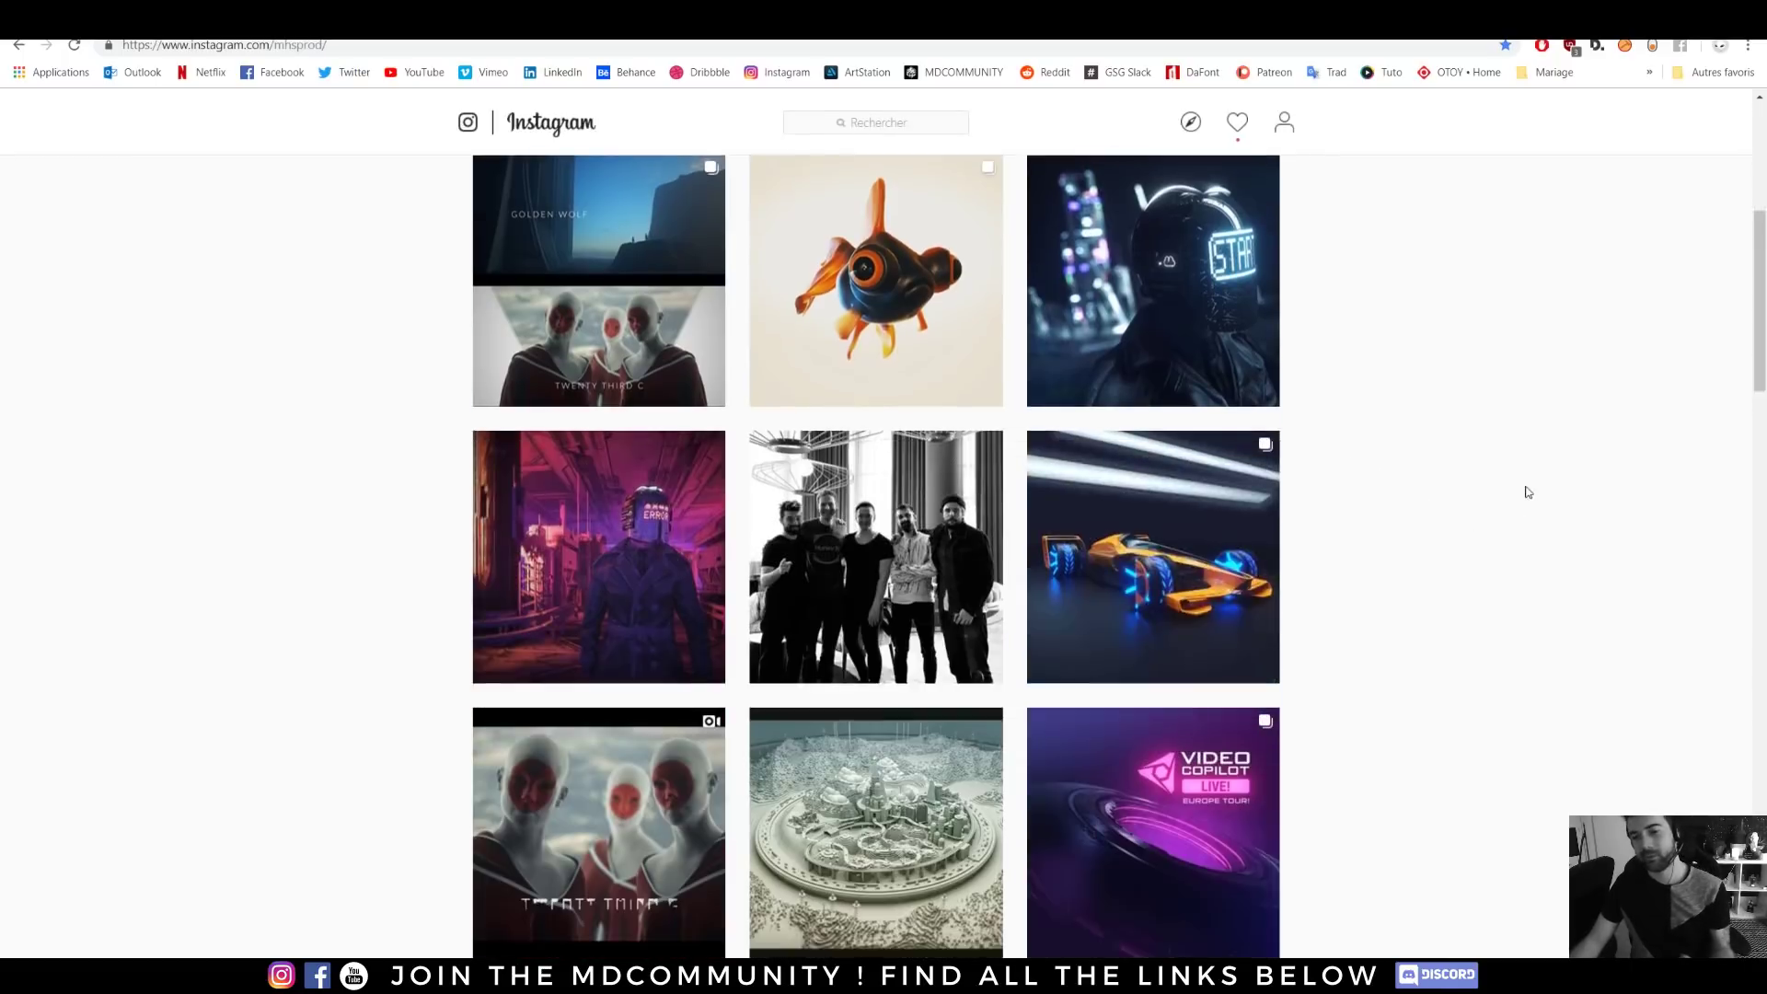
scroll(1509, 488, down, 15)
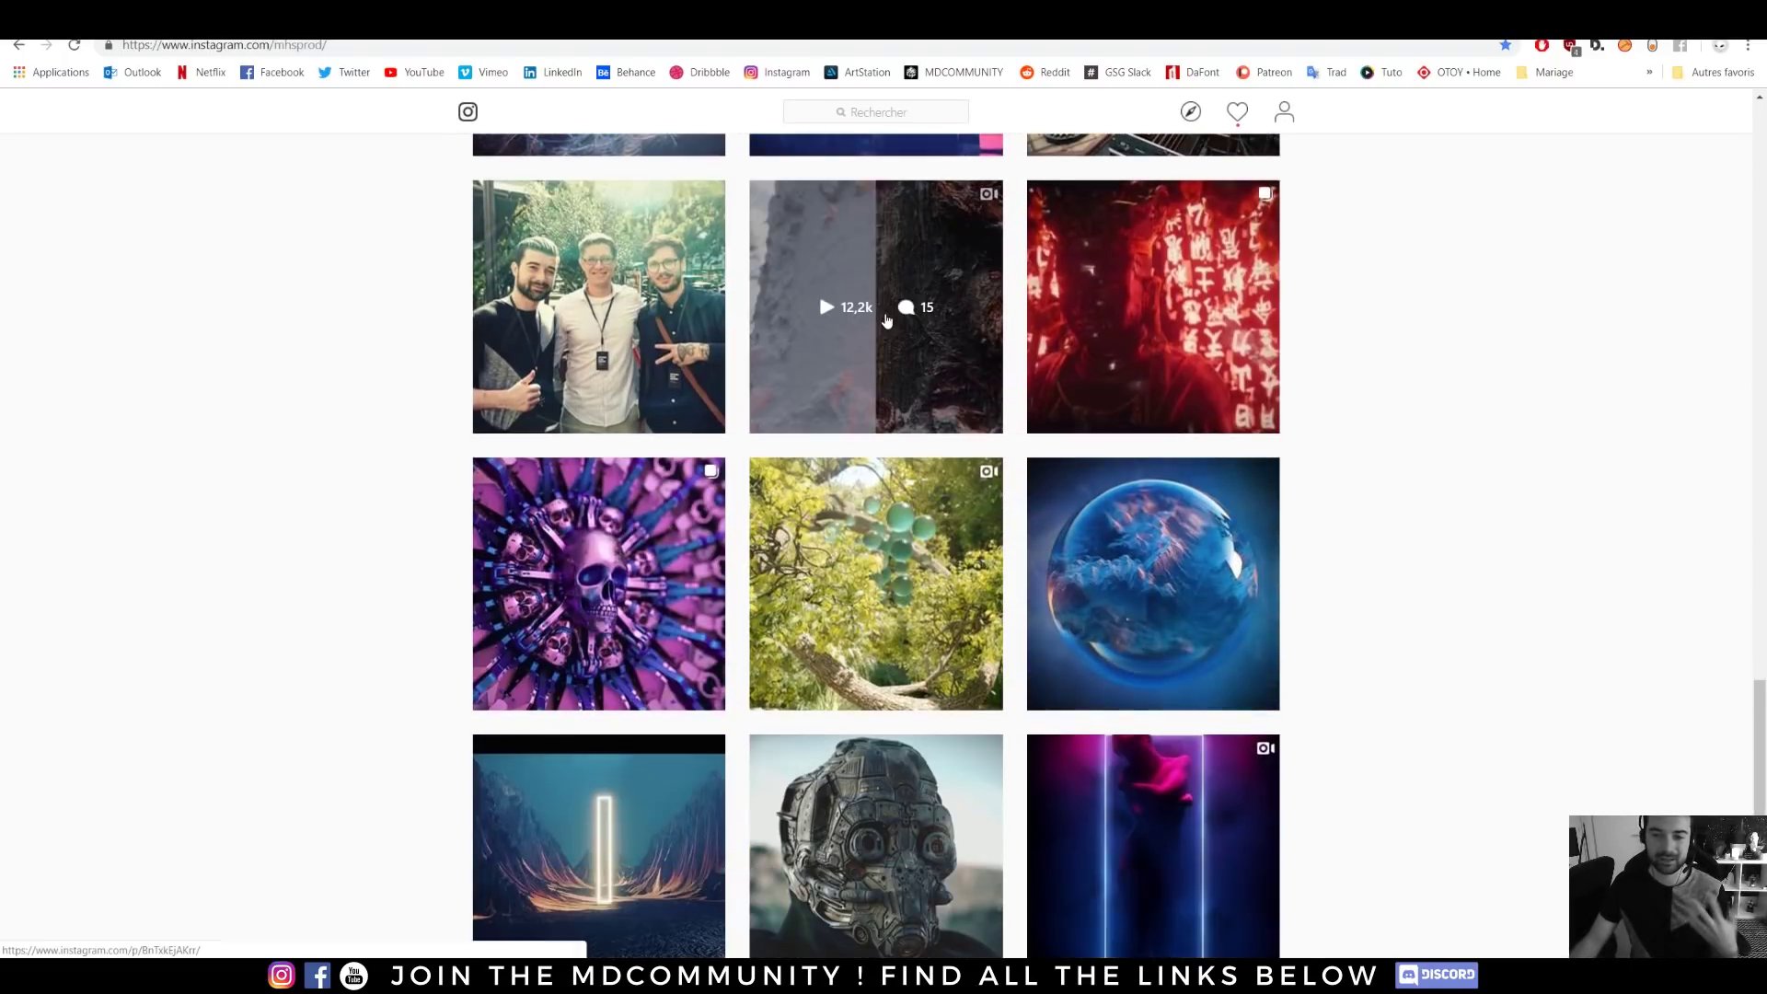
click(886, 319)
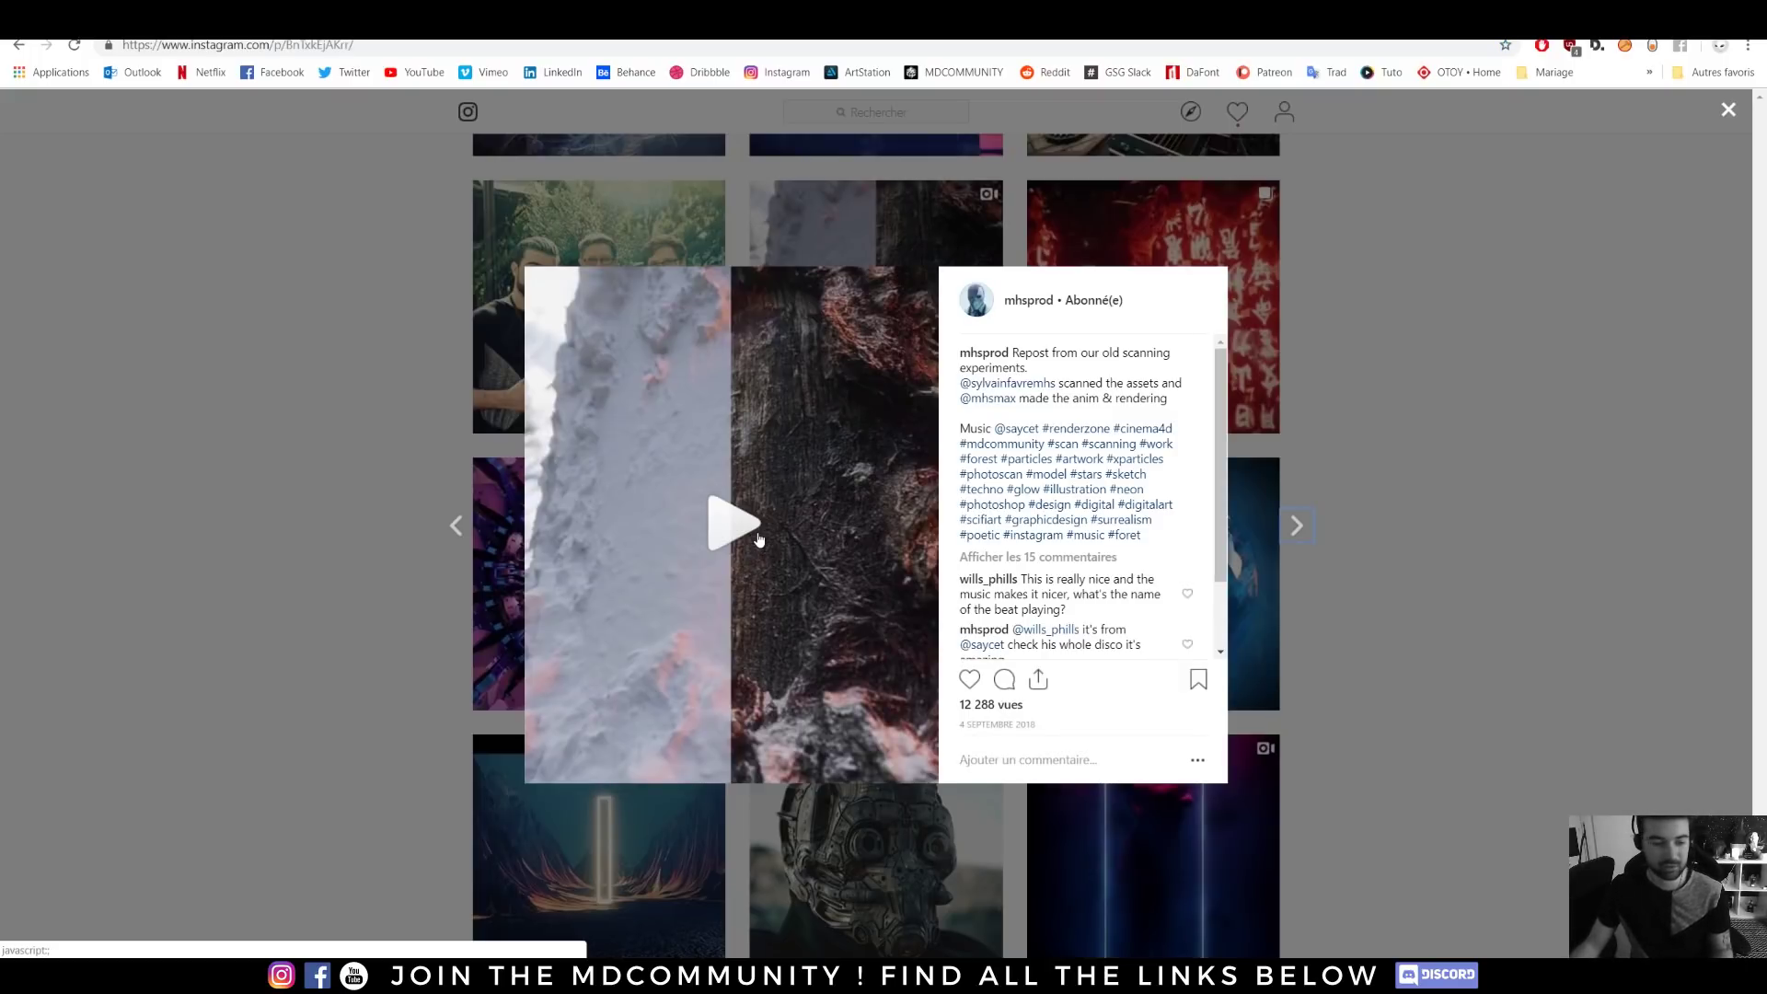
click(759, 539)
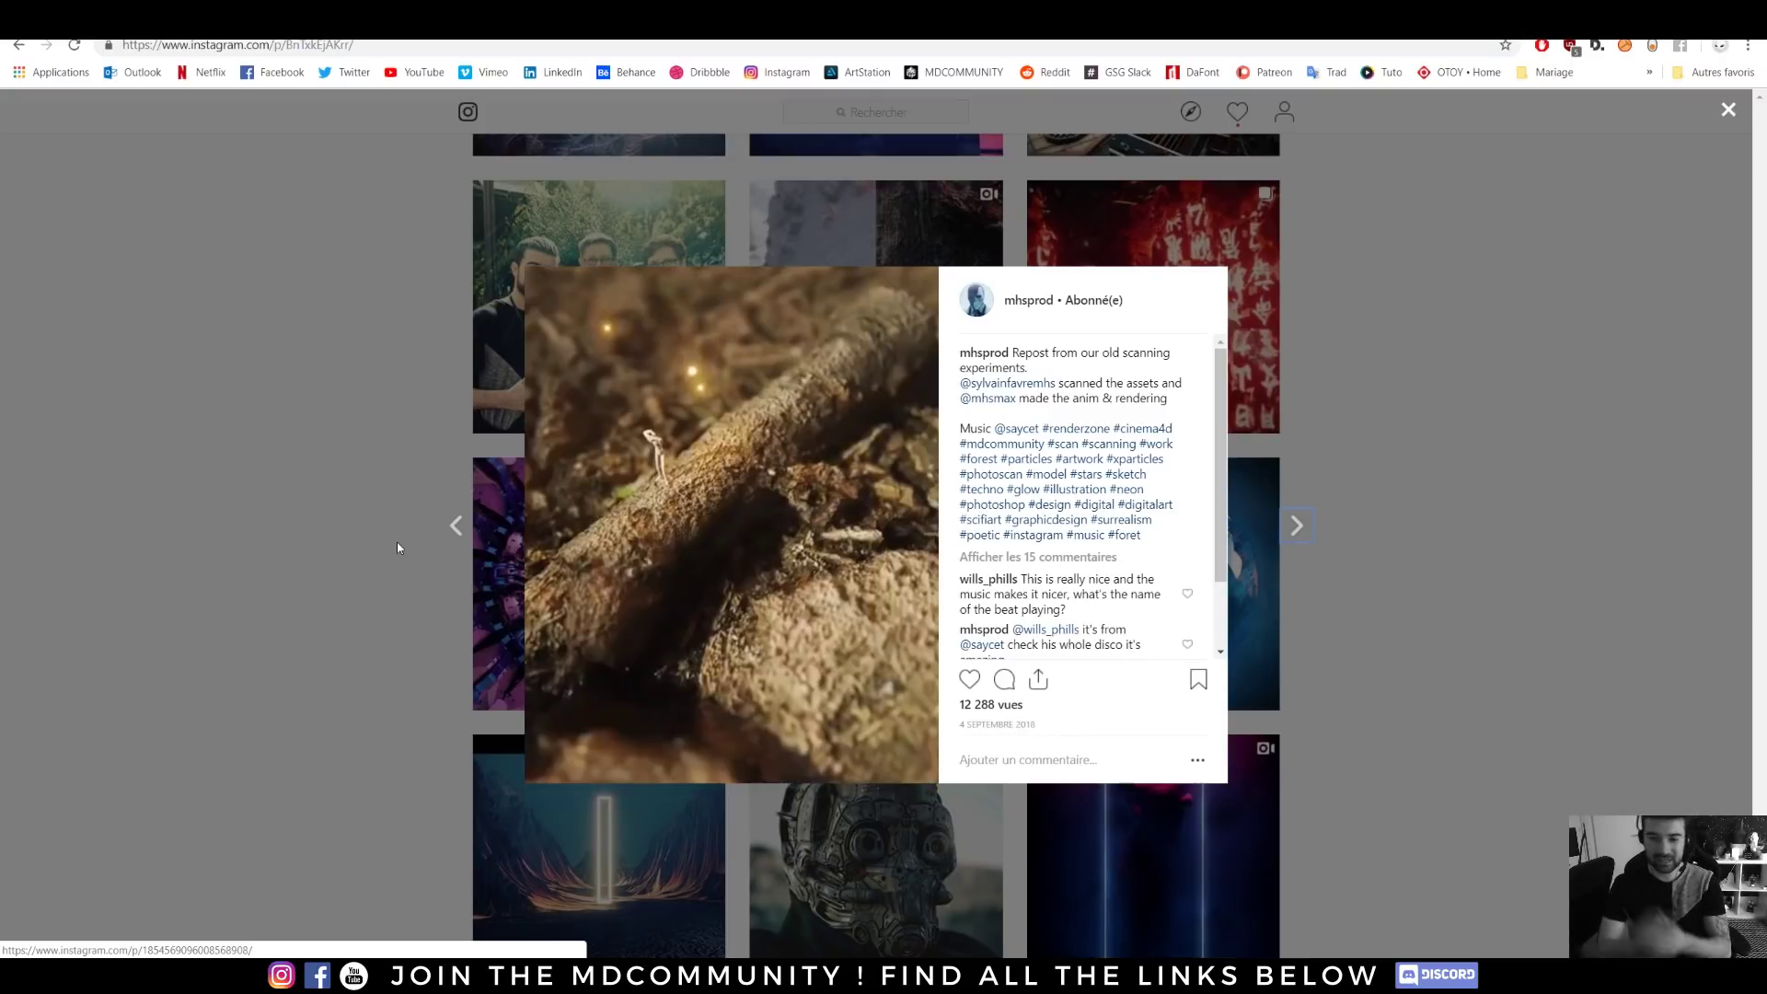
click(296, 514)
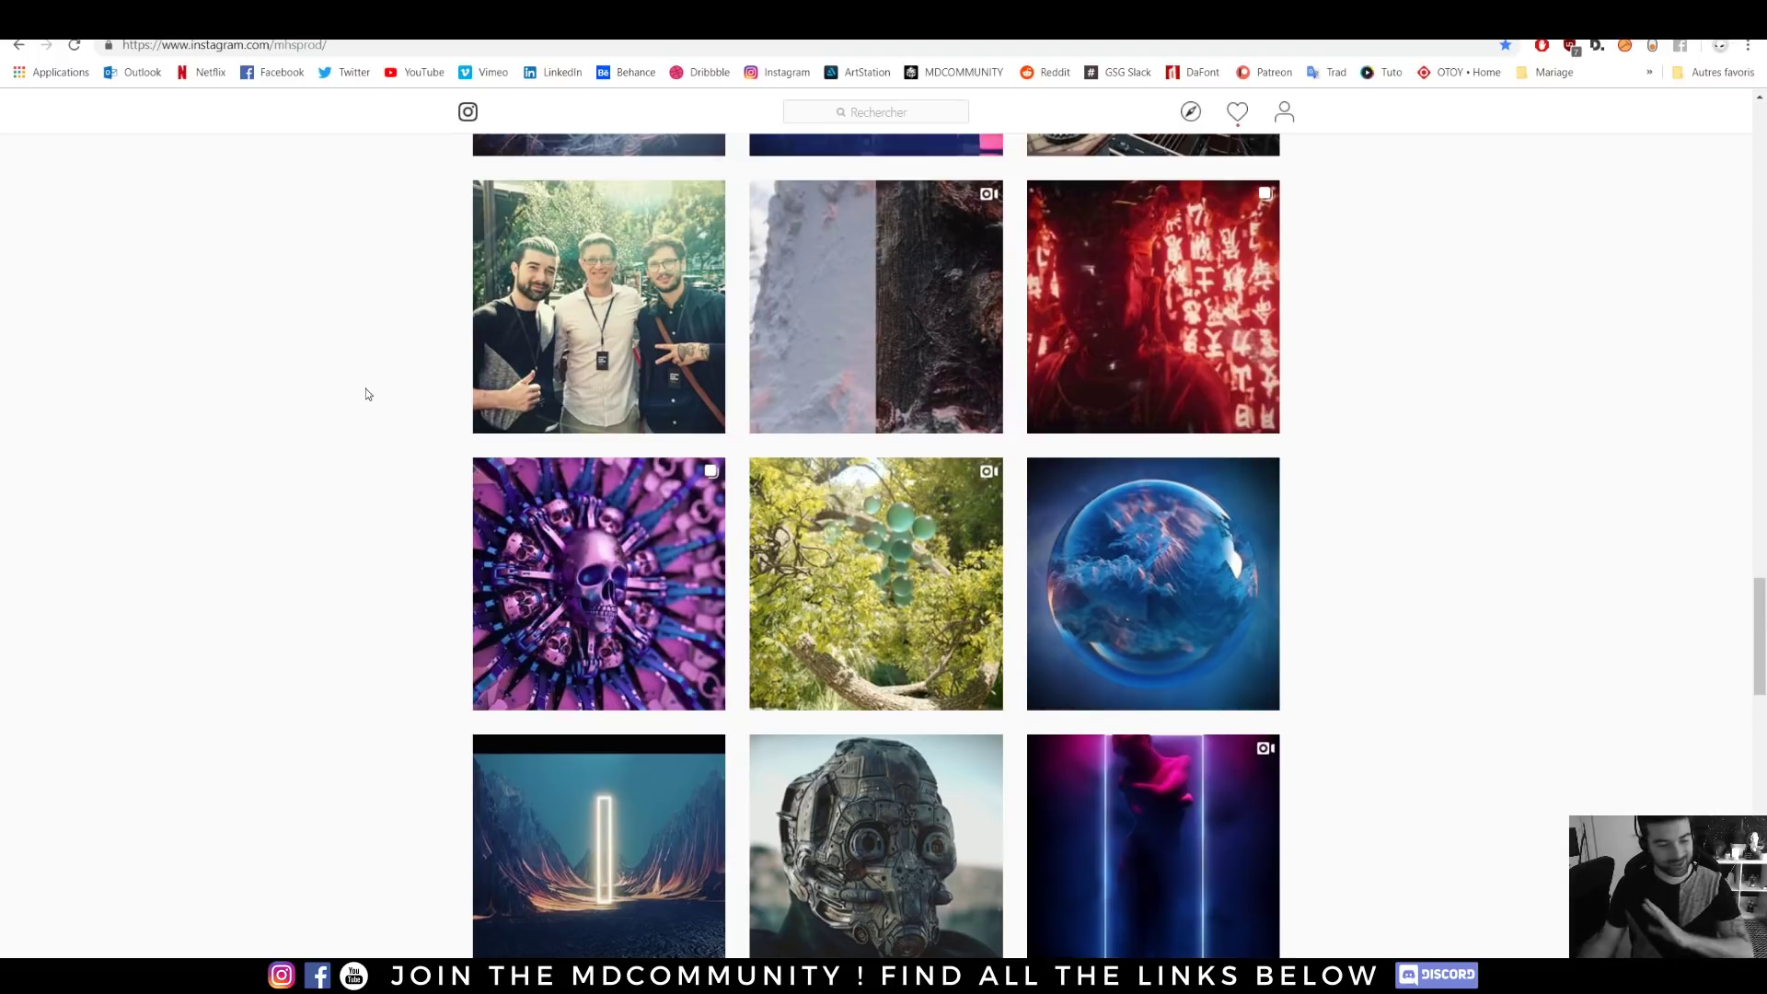
- Open YouTube and search for "houdini break"
click(357, 22)
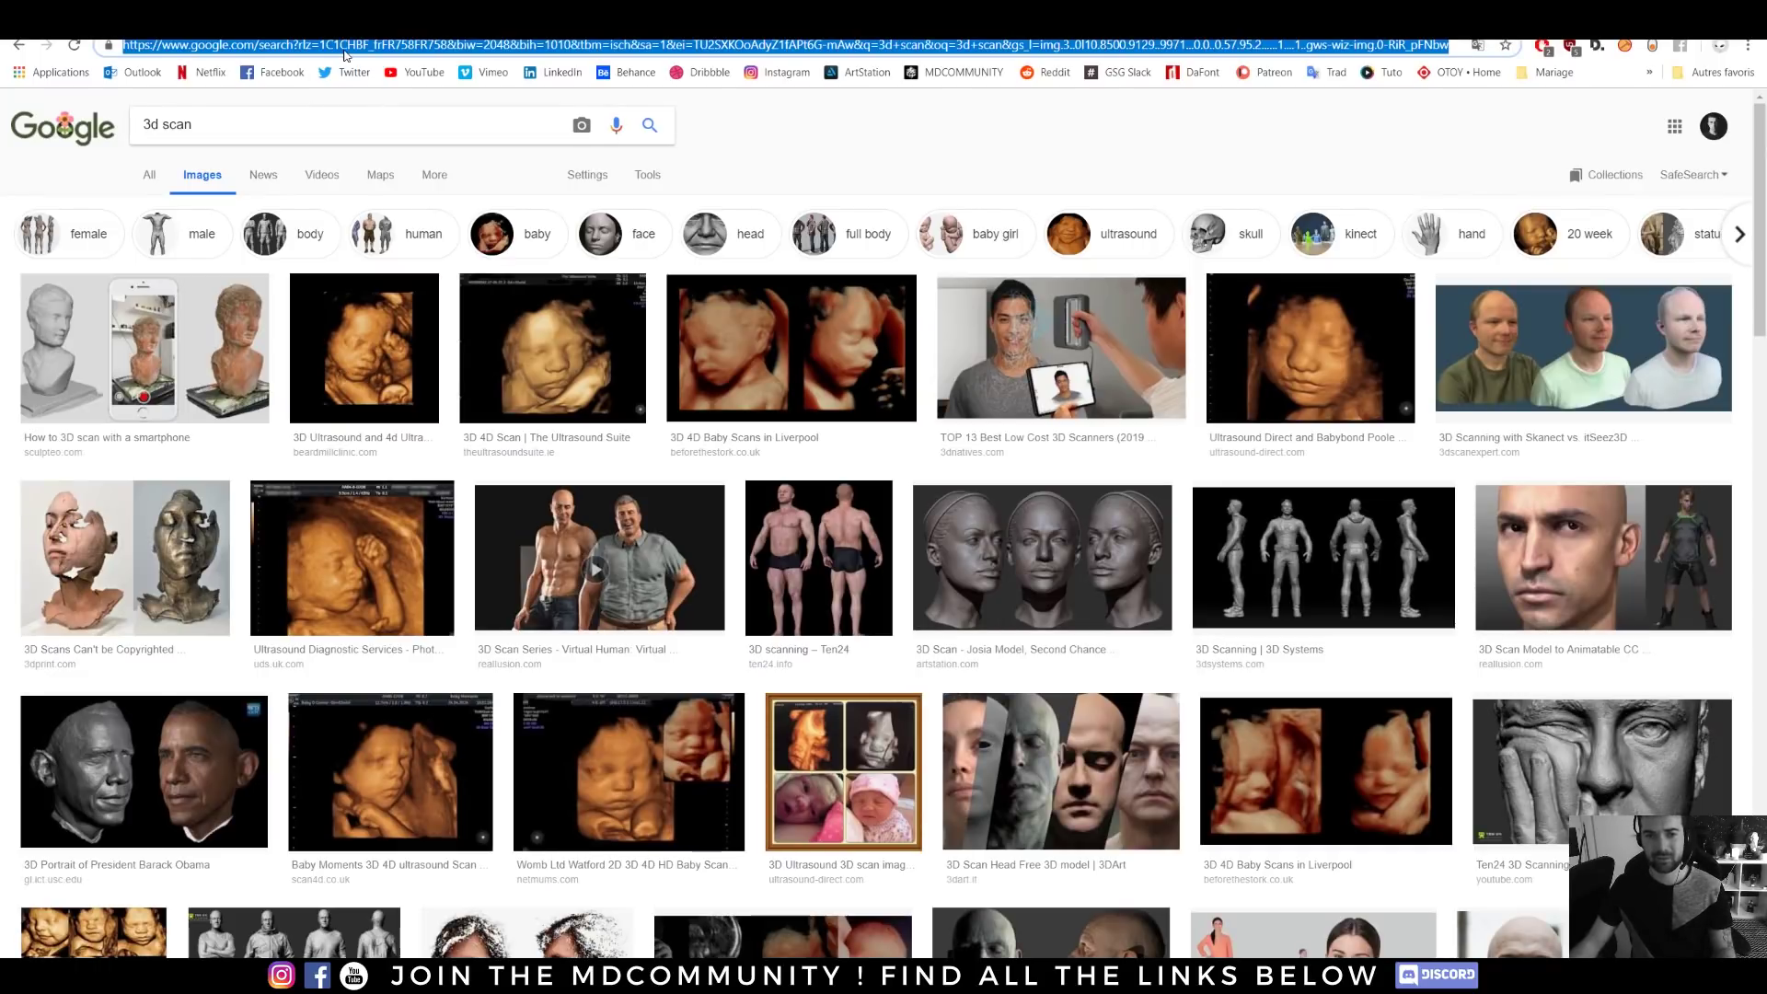
click(393, 77)
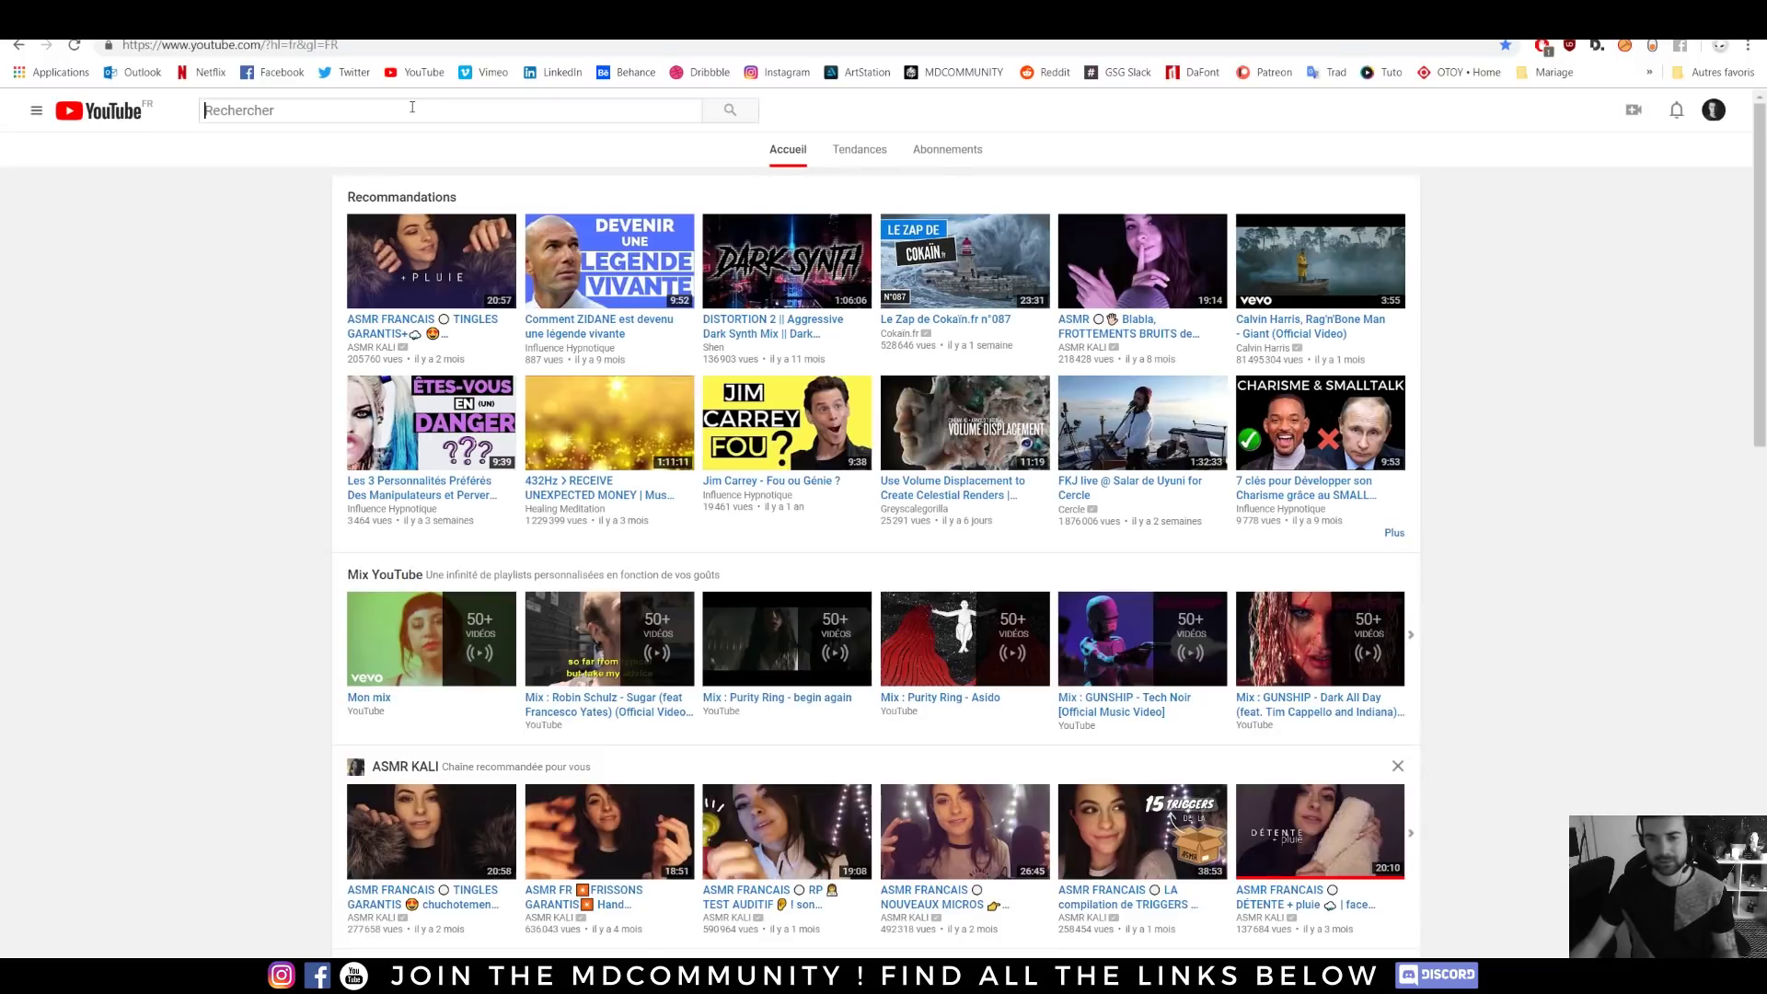
text(houdini )
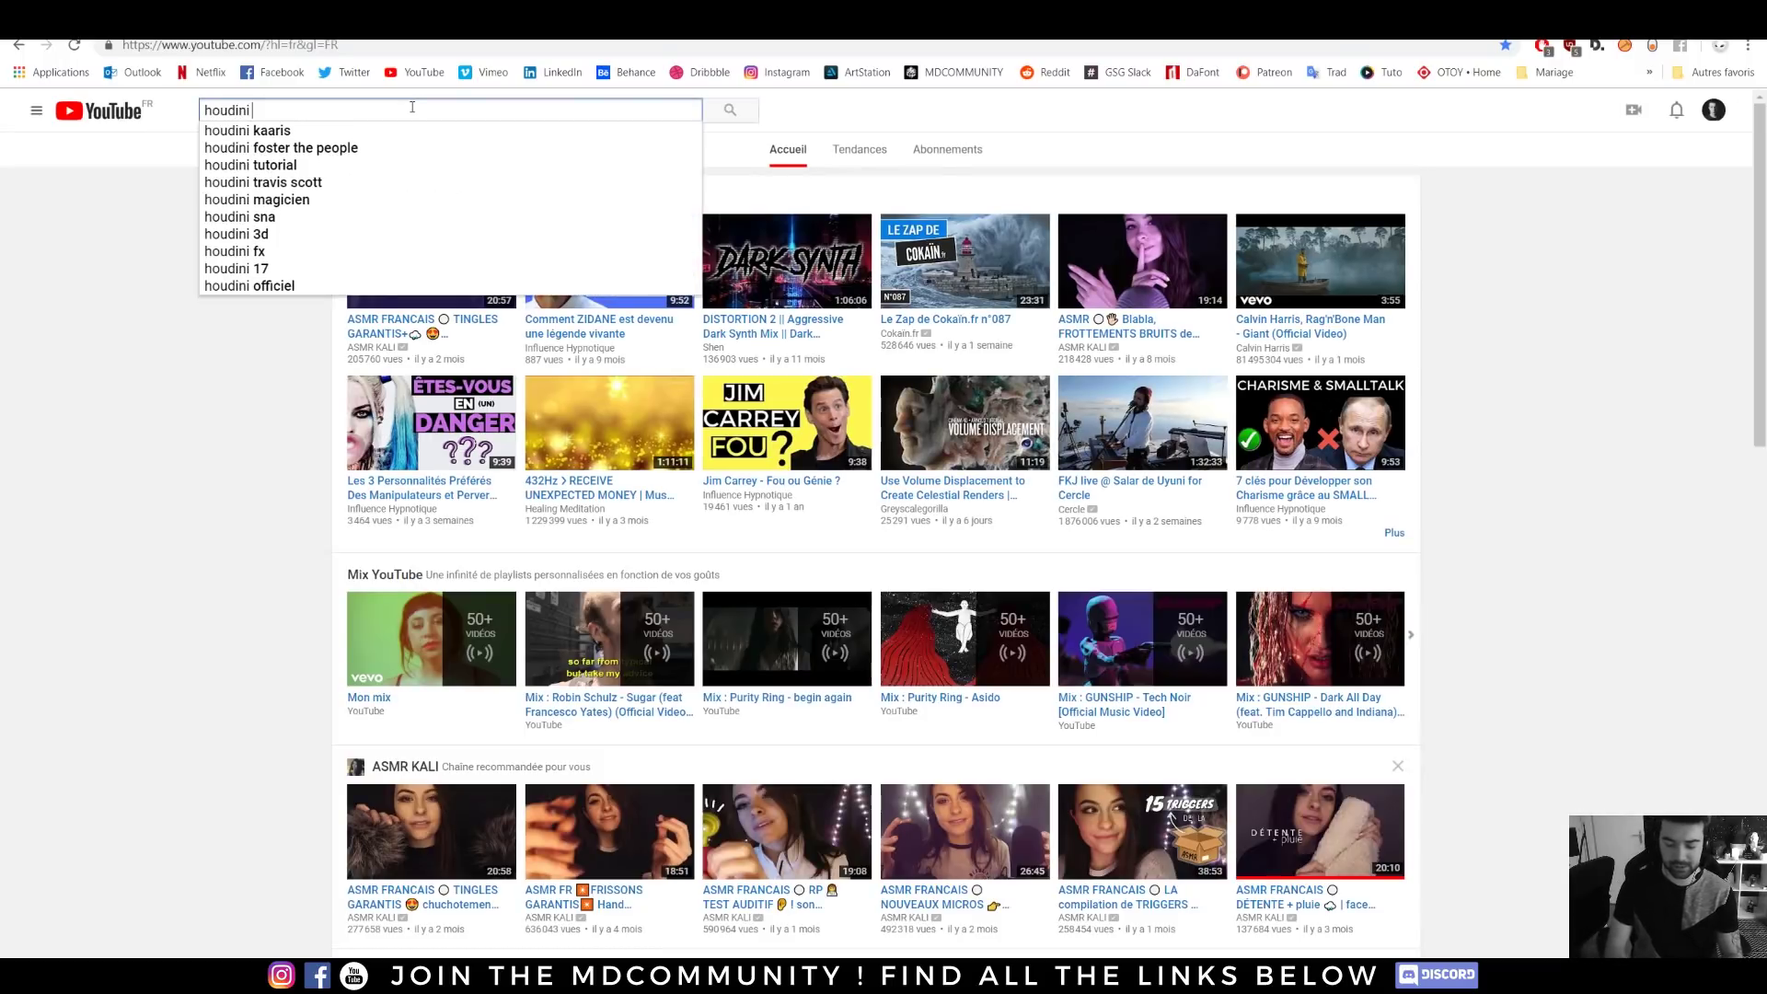
text(break)
key(Return)
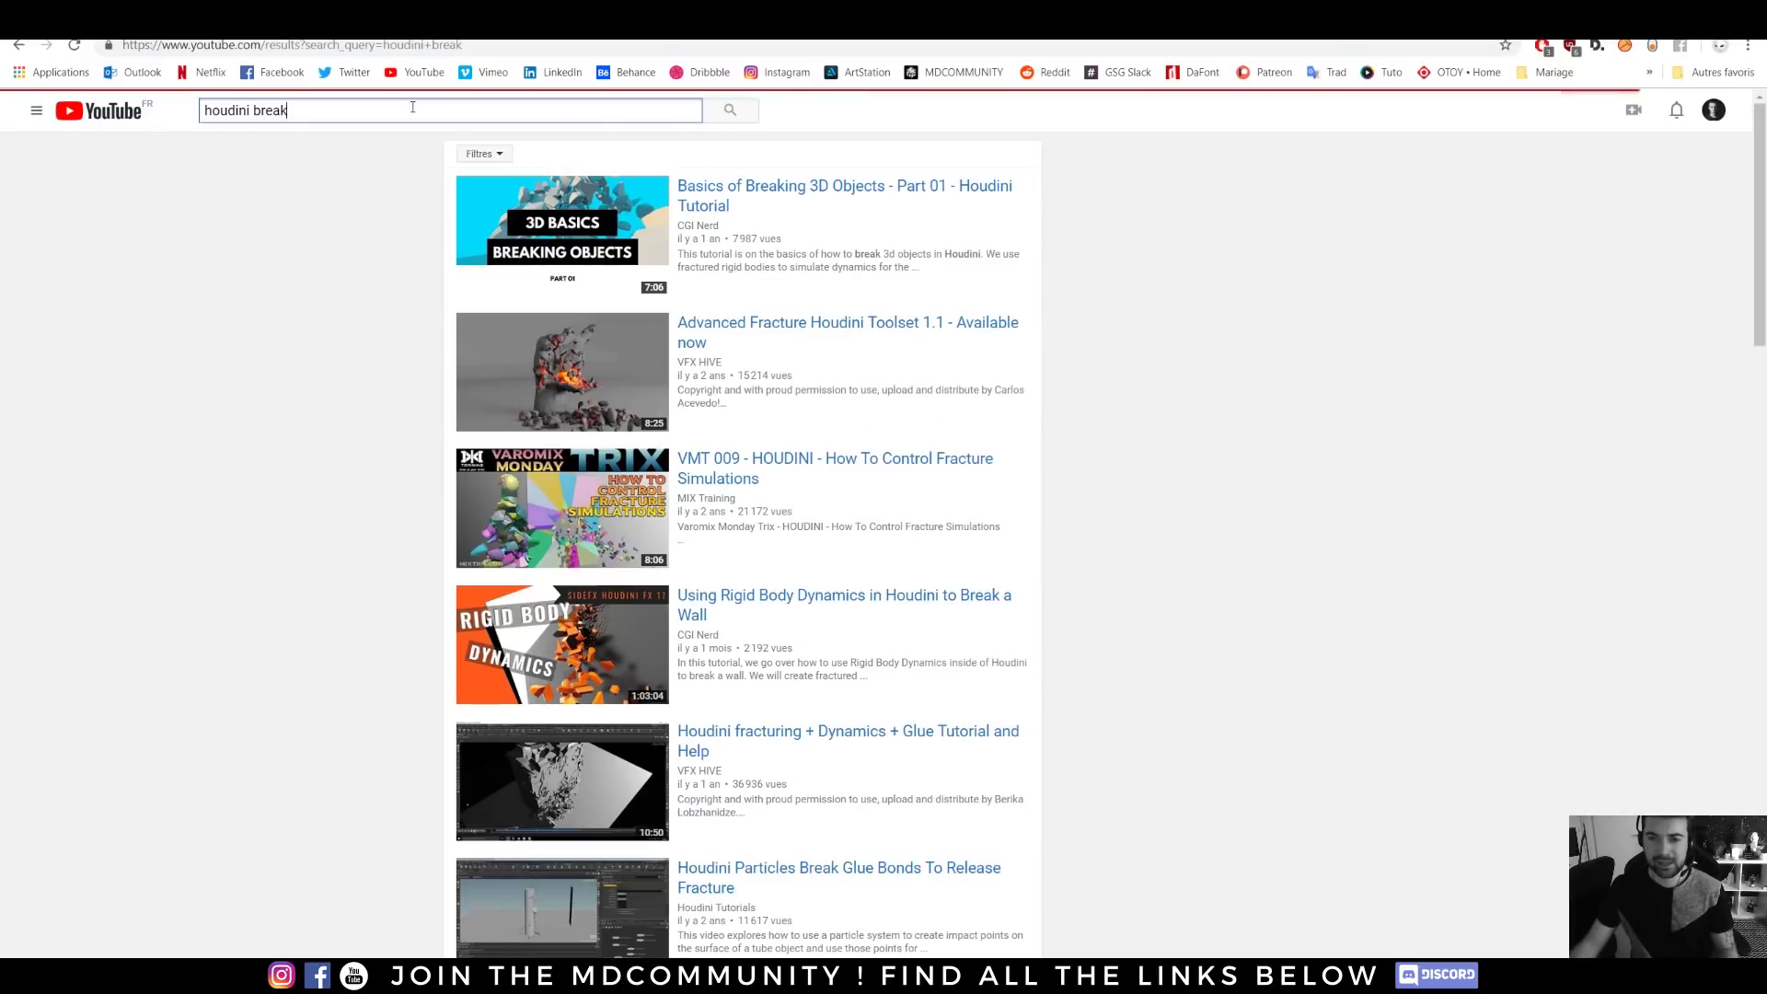
- Skim through the "Advanced Fracture Houdini Toolset 1.1" video up to about 7:12 and pause it
click(809, 324)
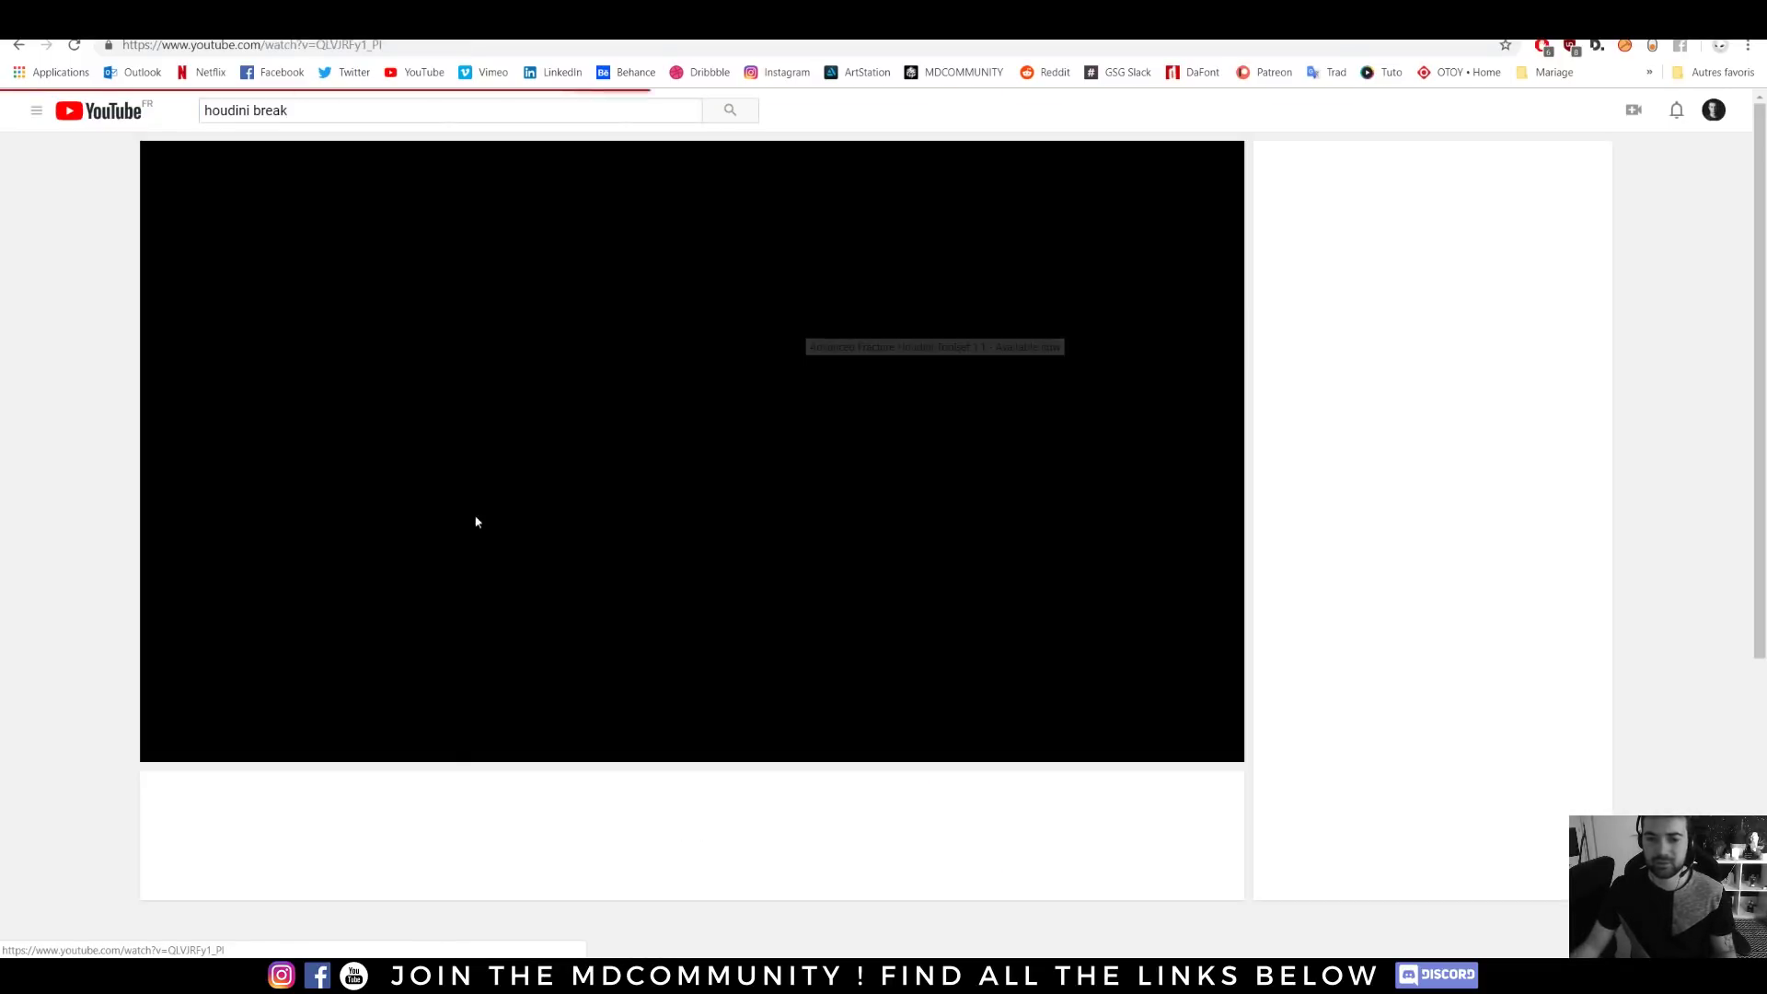
click(237, 746)
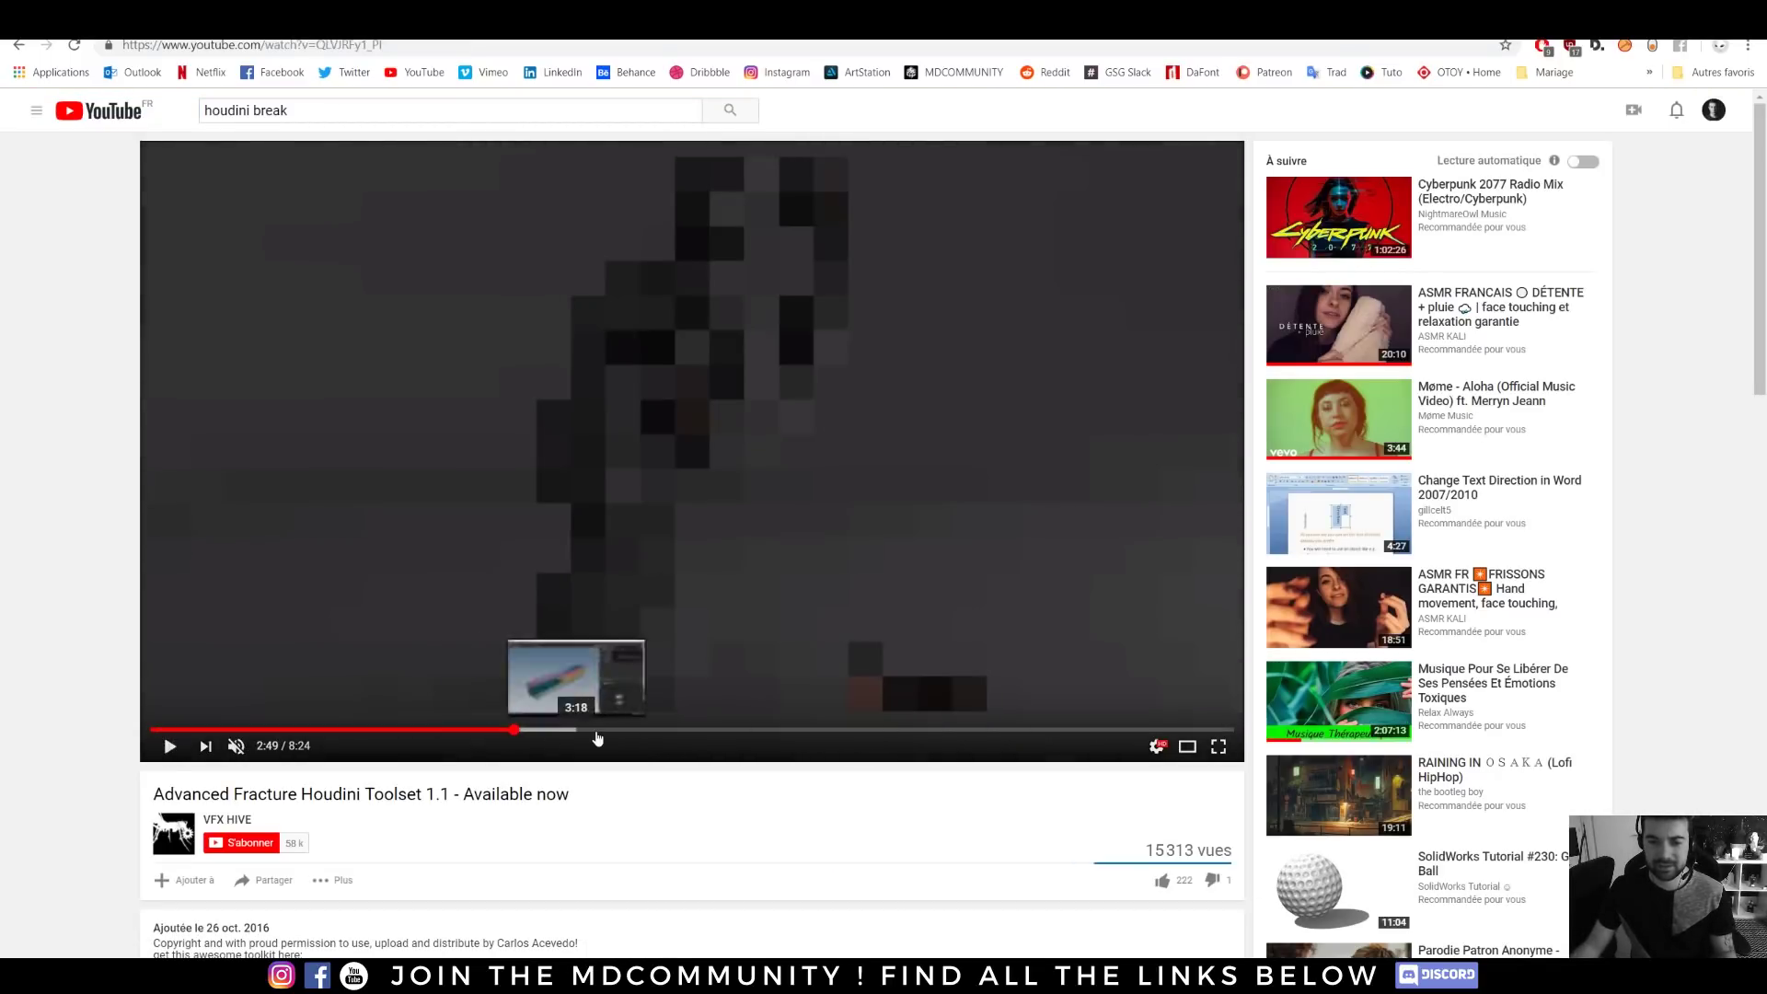
click(605, 732)
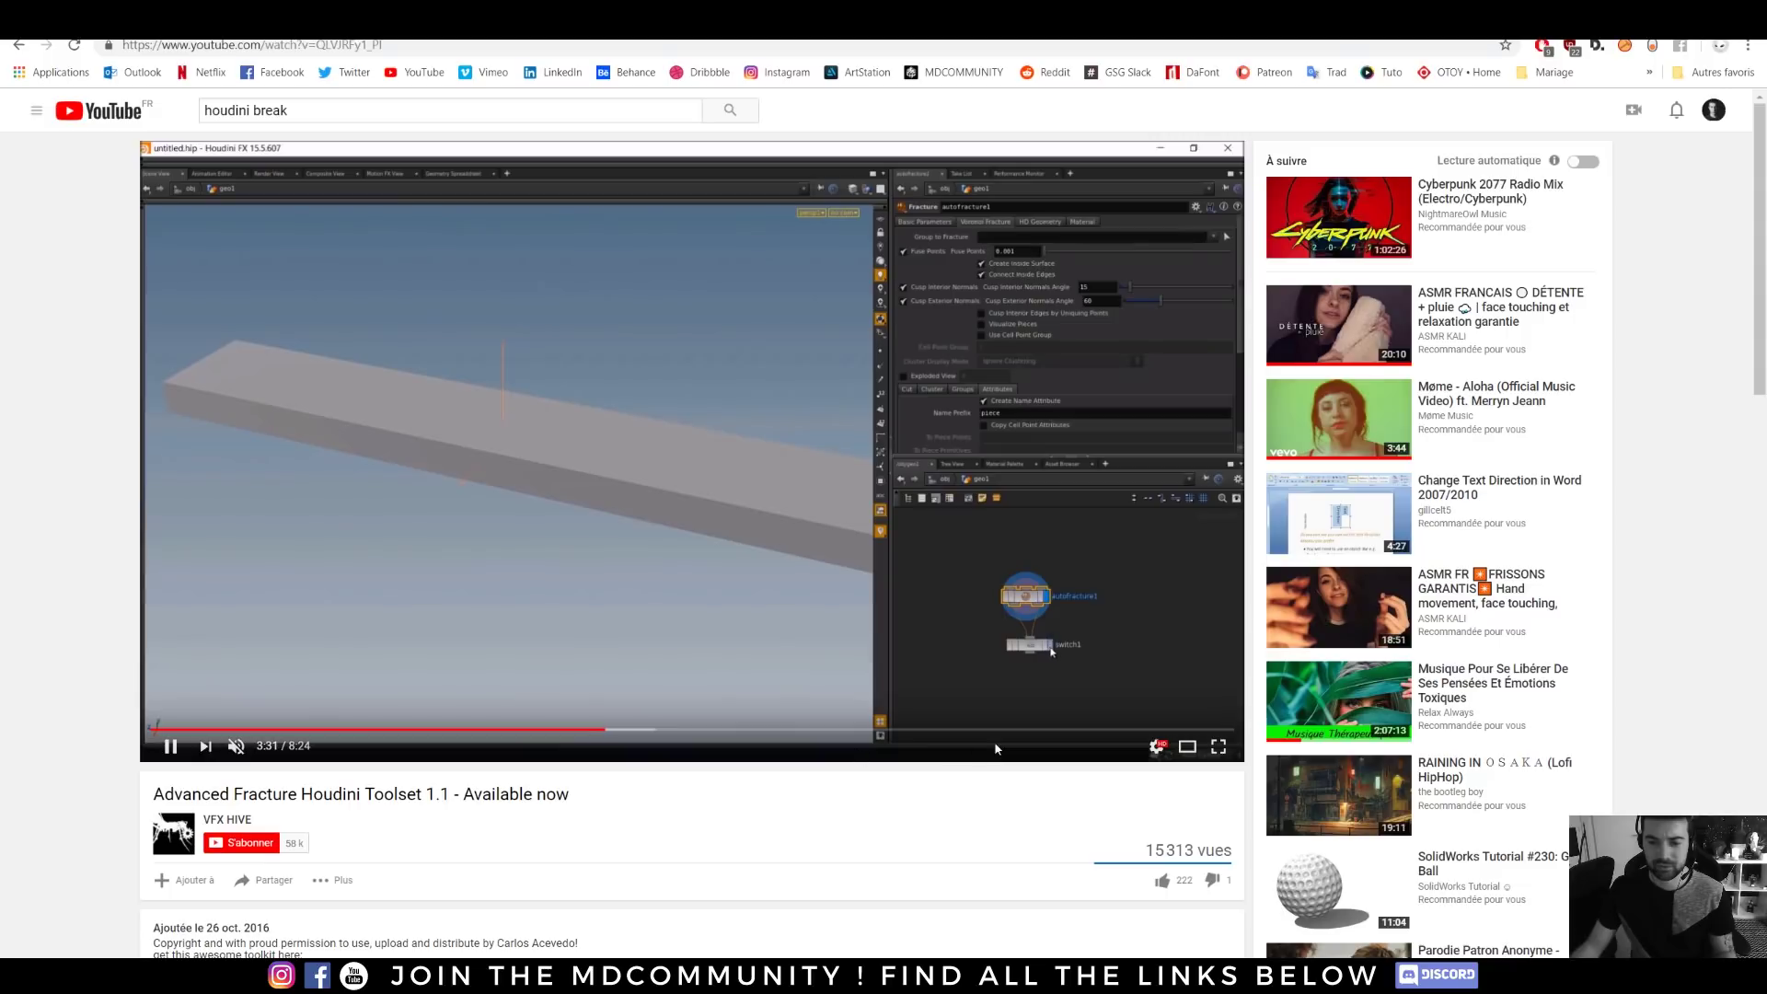
mouse_move(1052, 733)
mouse_down()
mouse_move(1112, 730)
mouse_move(1080, 730)
mouse_up()
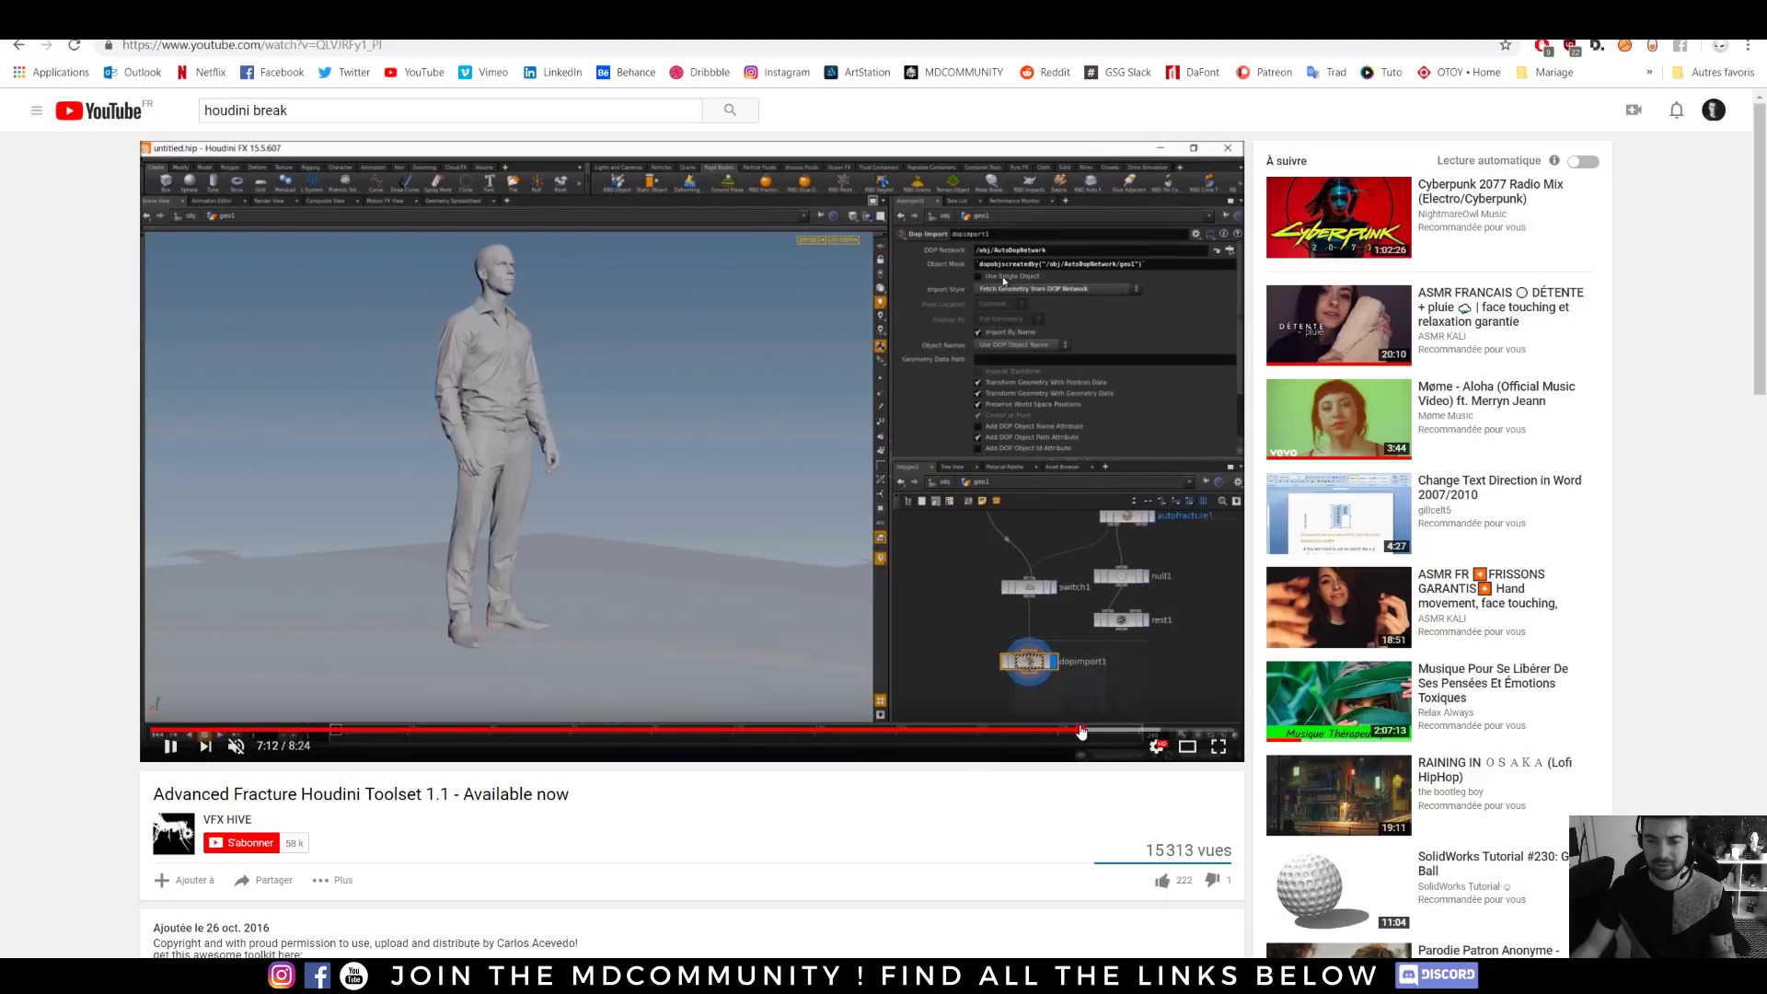
click(170, 745)
- Look up the KitBash3D Warzone kit's product page and view its last preview image
click(372, 45)
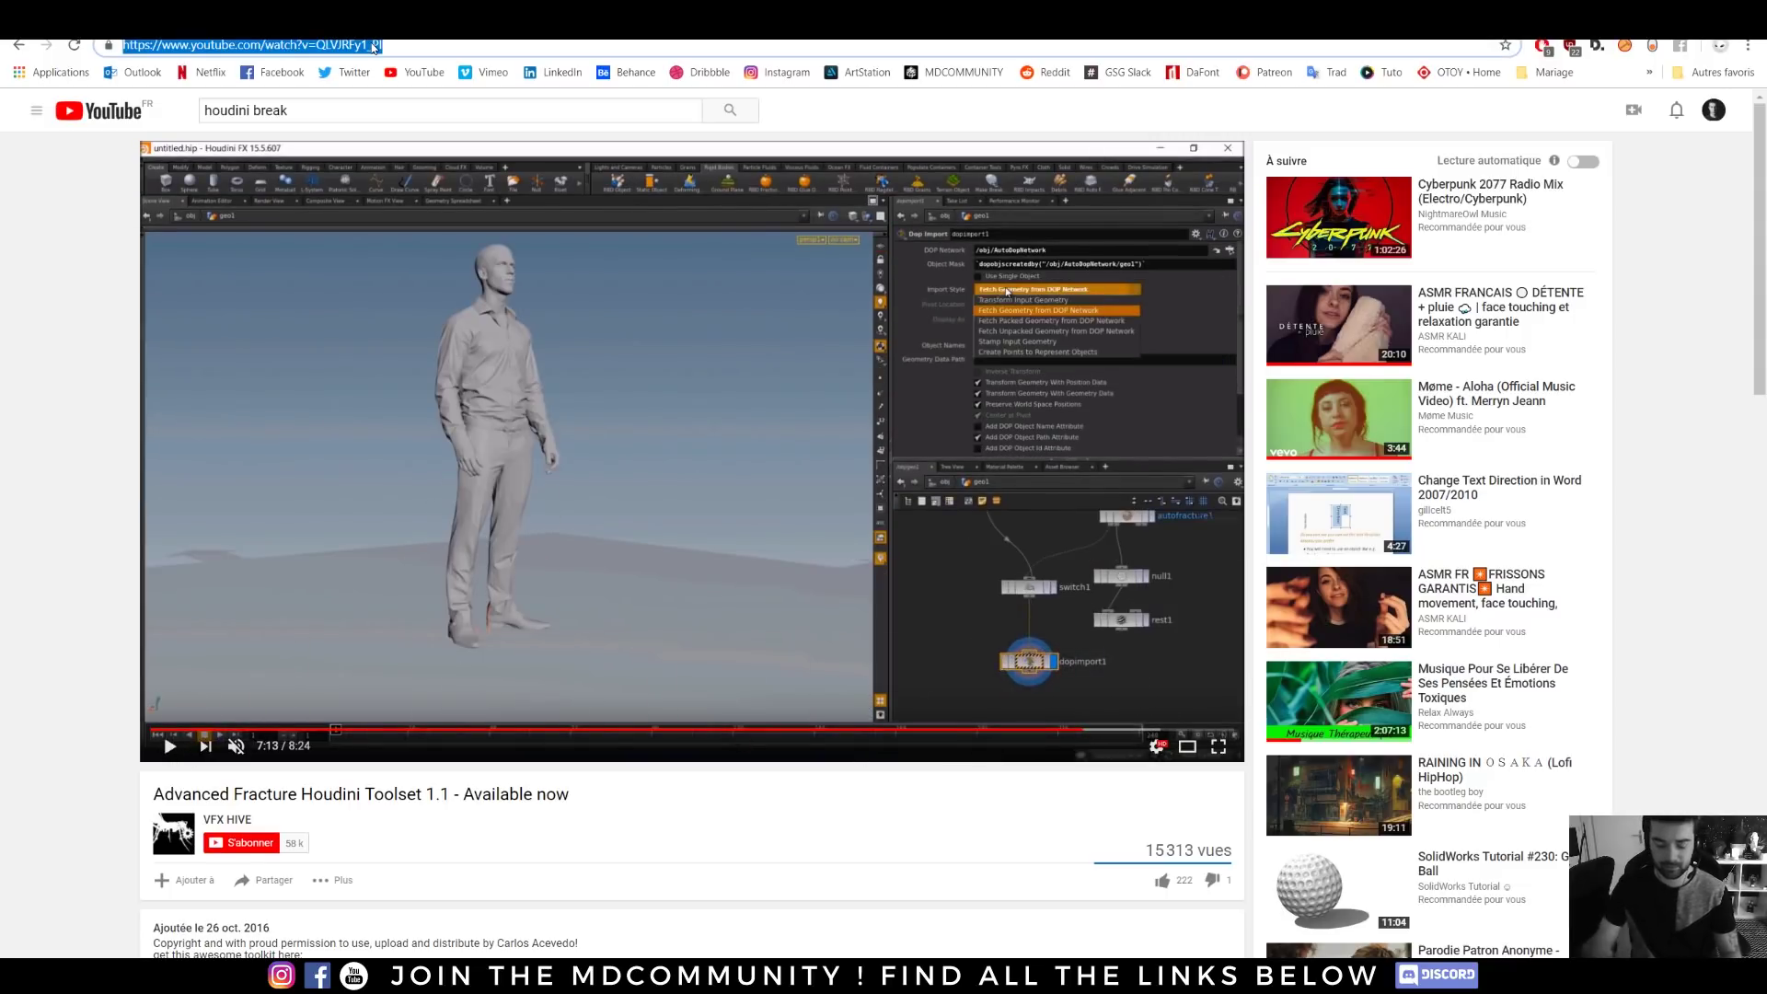
text(kitbash3d warz)
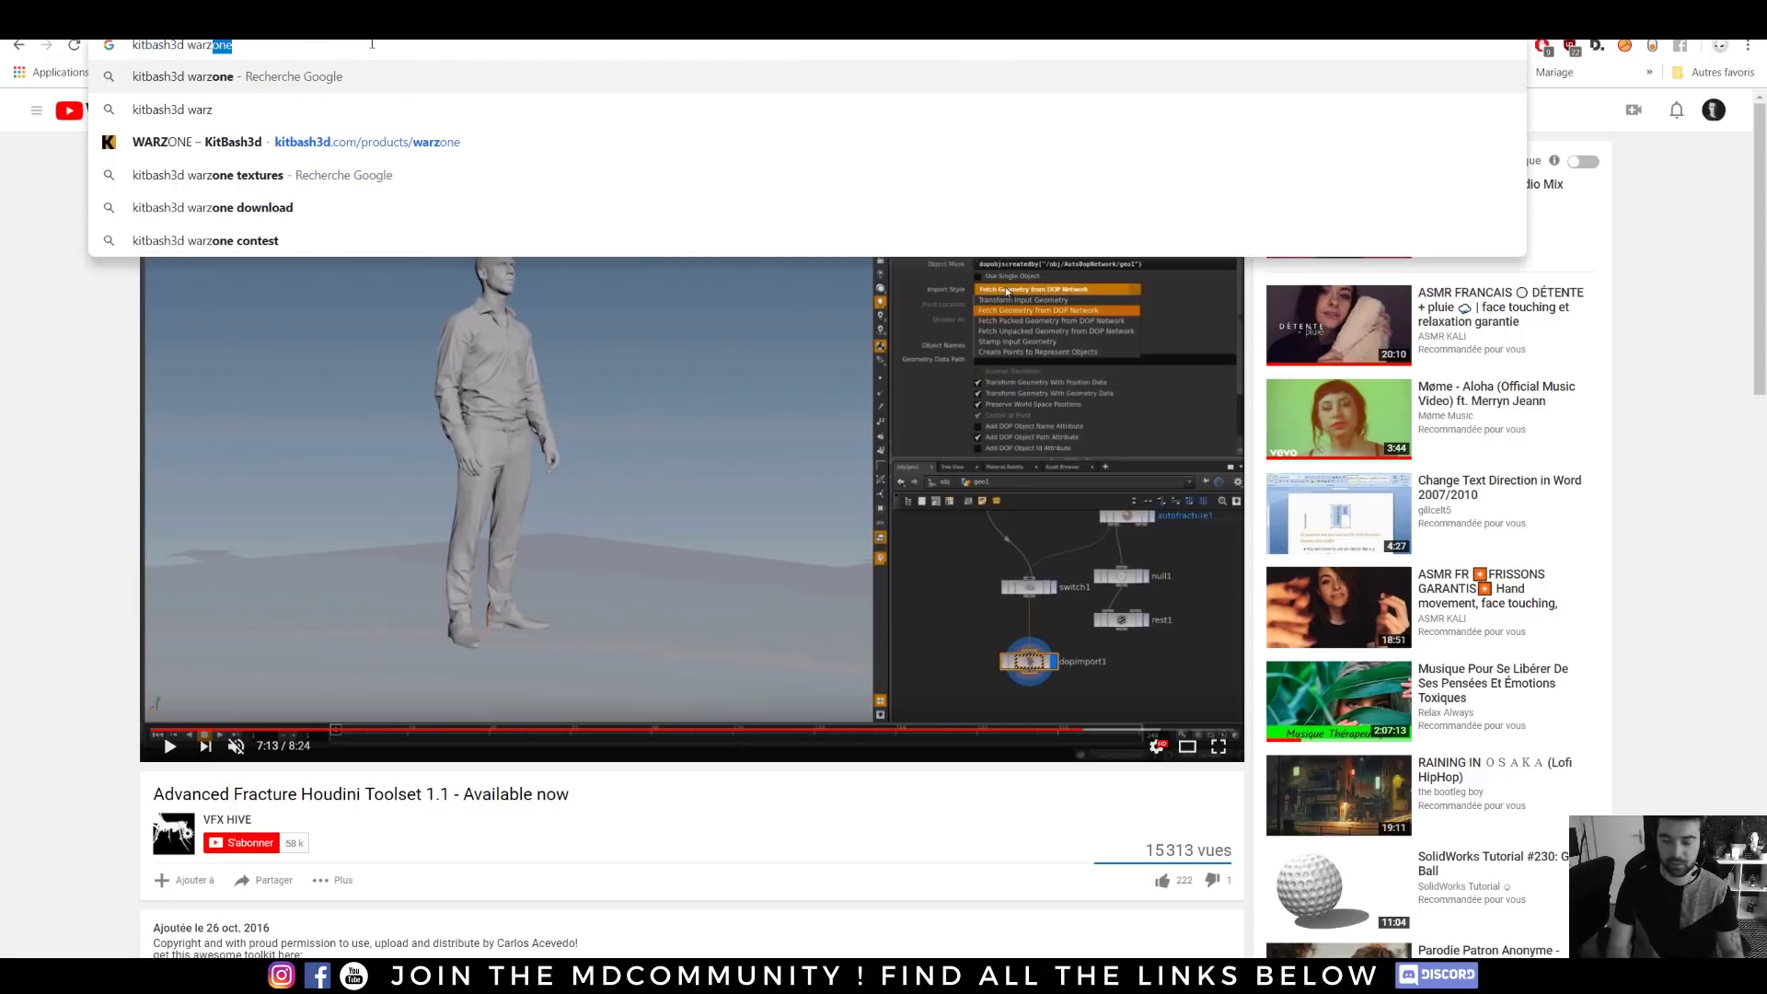
key(Return)
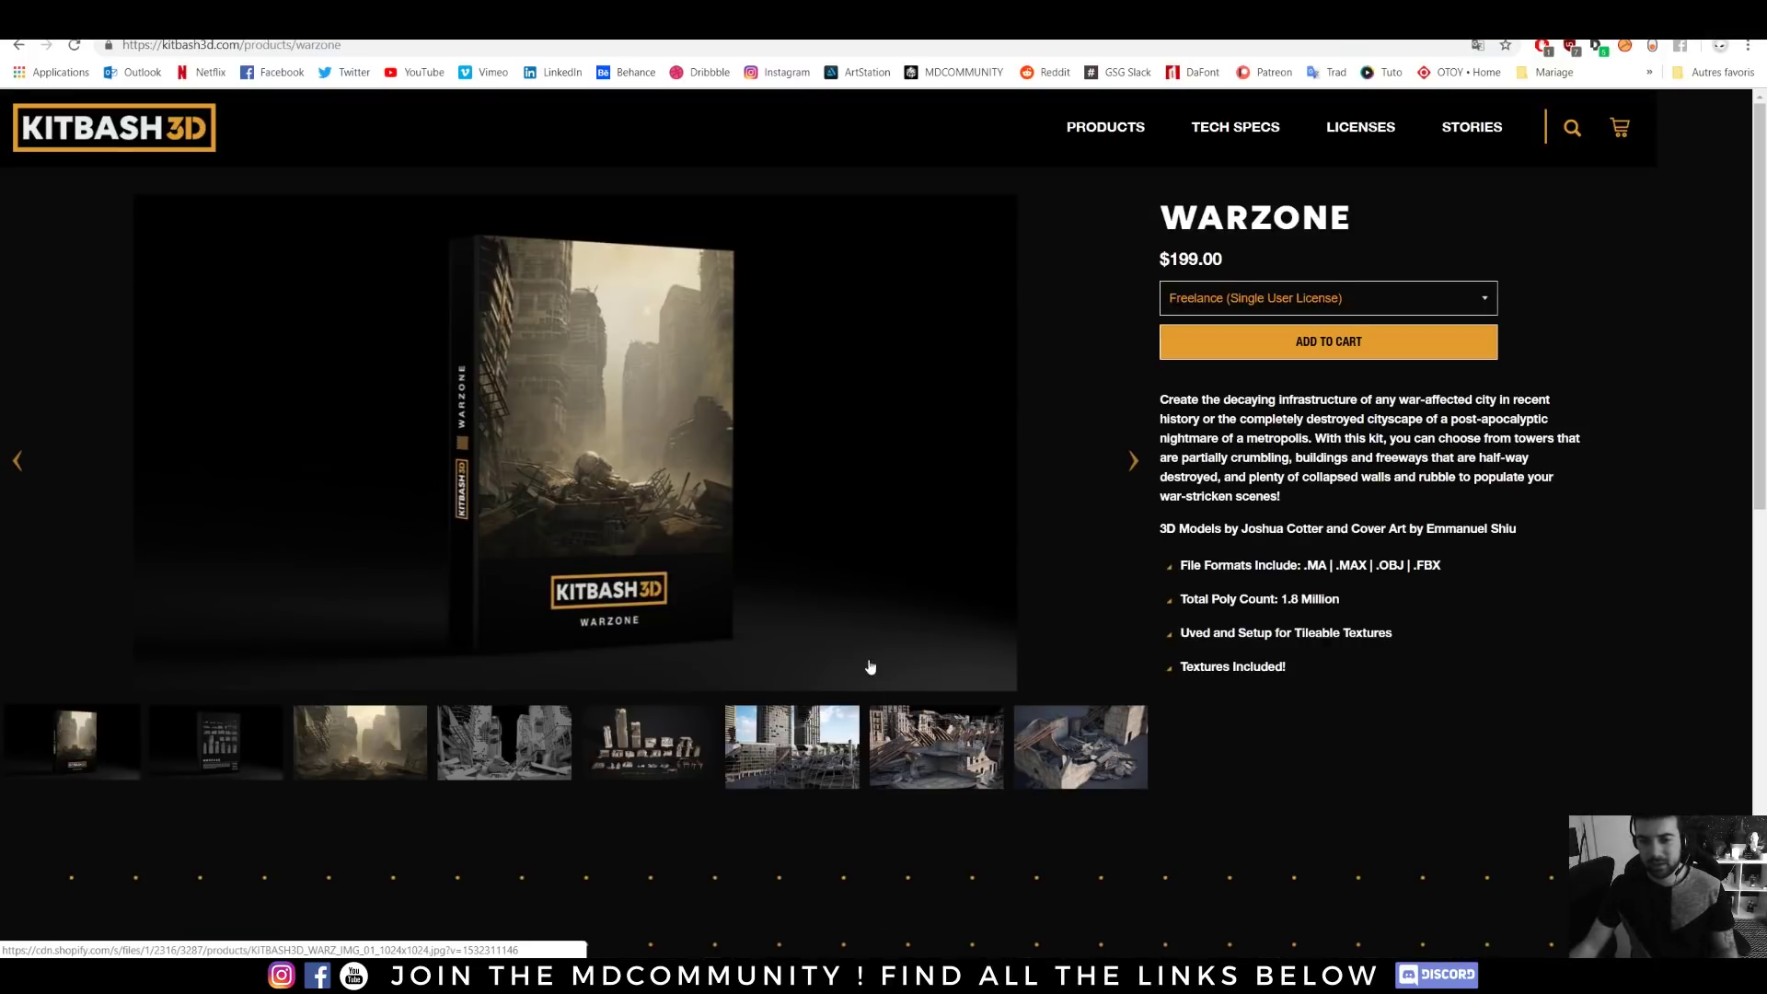
click(1070, 770)
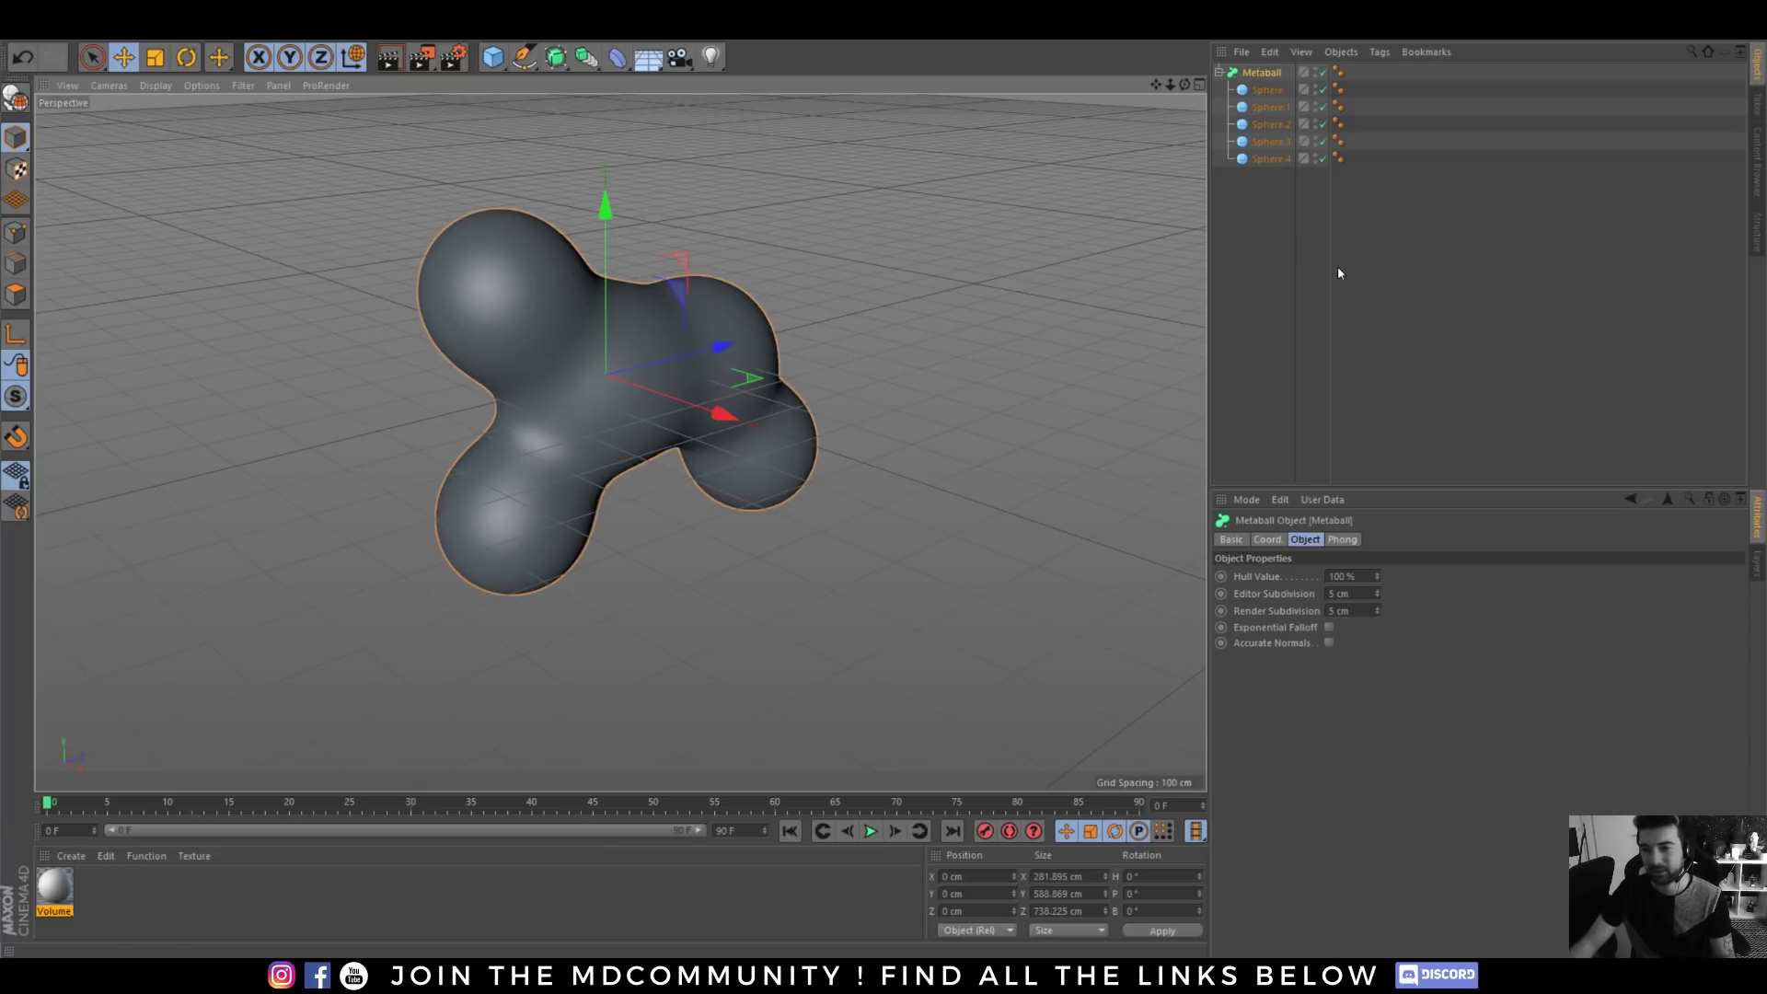
- Switch to Cinema 4D and delete the Metaball with all its spheres
key(ctrl+a)
key(Delete)
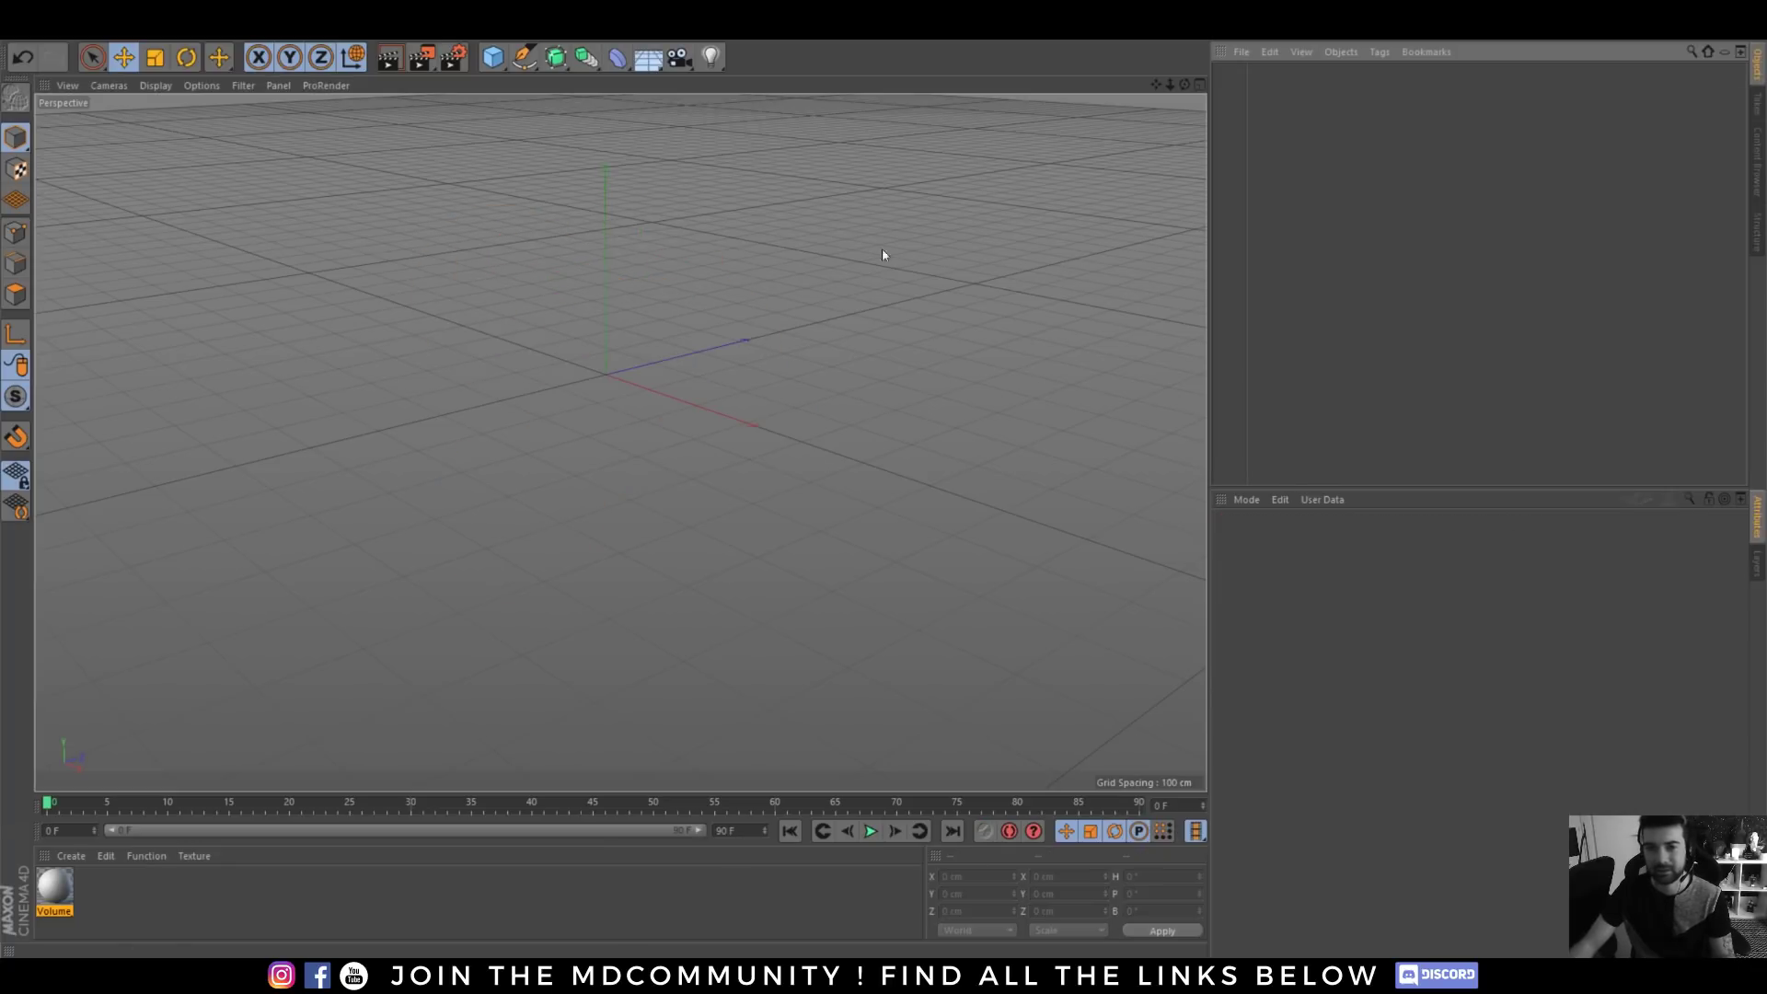
- Place a new cube inside a Voronoi Fracture object and open the fracture's Sources settings
click(503, 62)
click(580, 31)
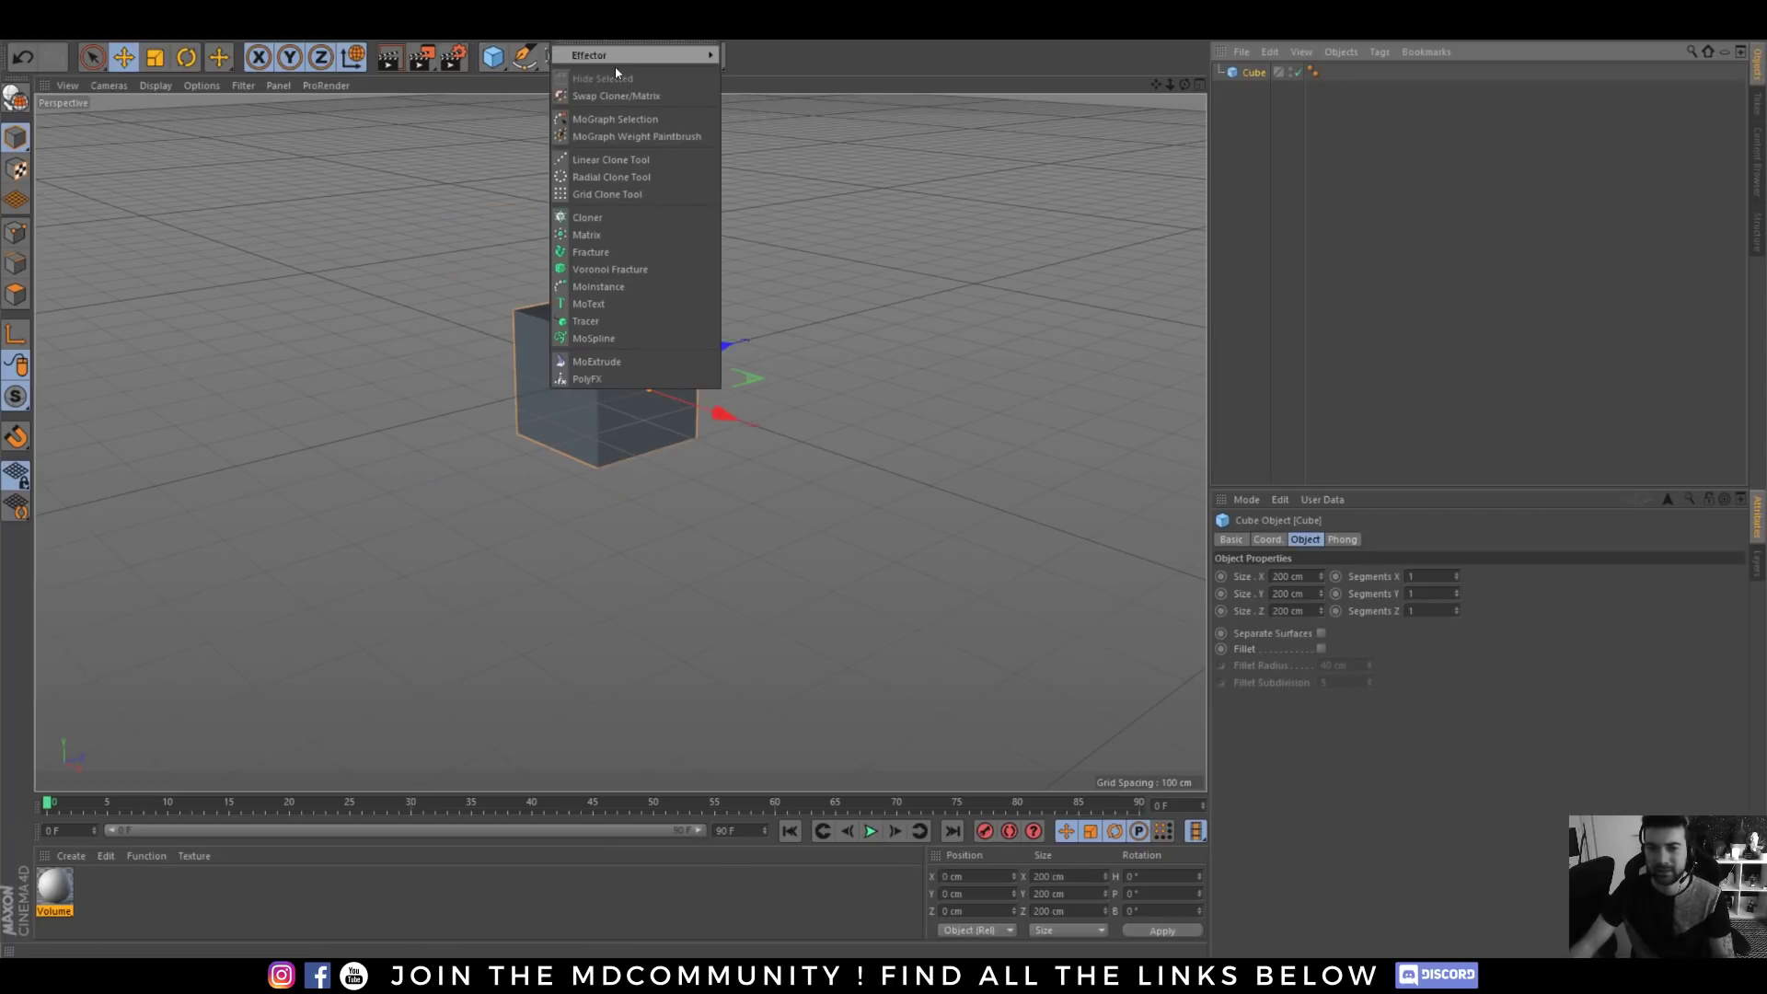
click(609, 269)
click(1470, 541)
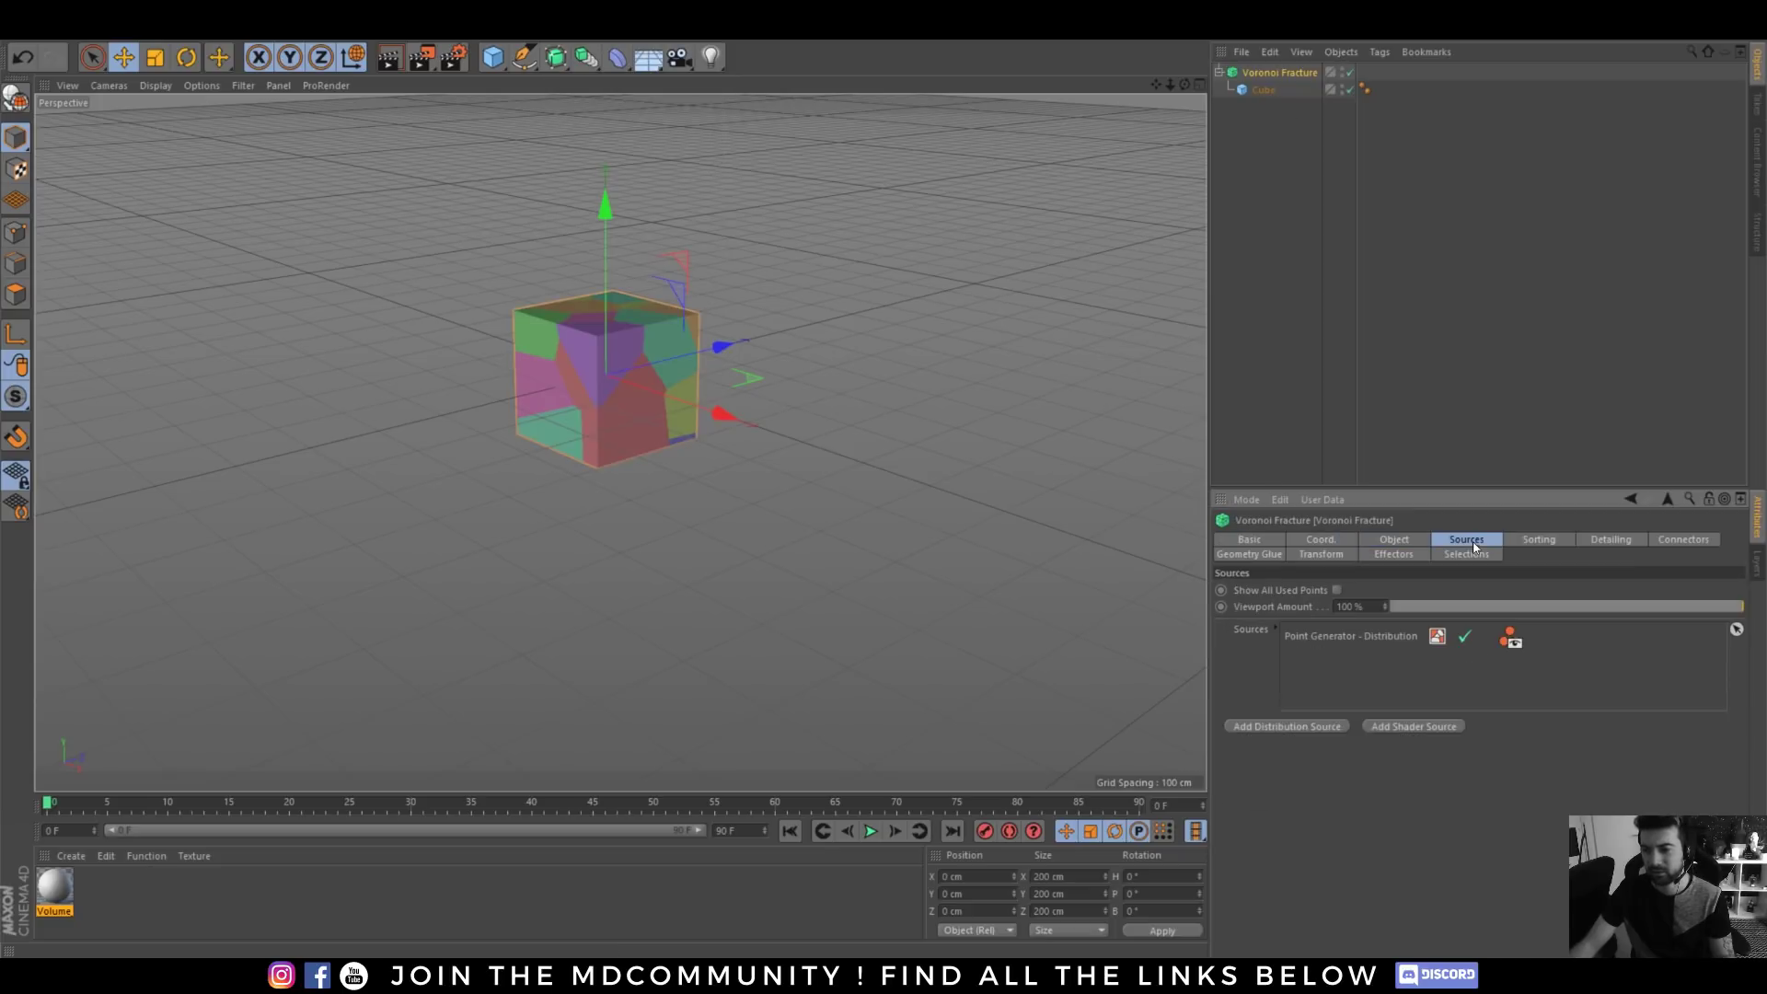
- Set the Voronoi Fracture's point generator distribution to 500 points
click(1380, 636)
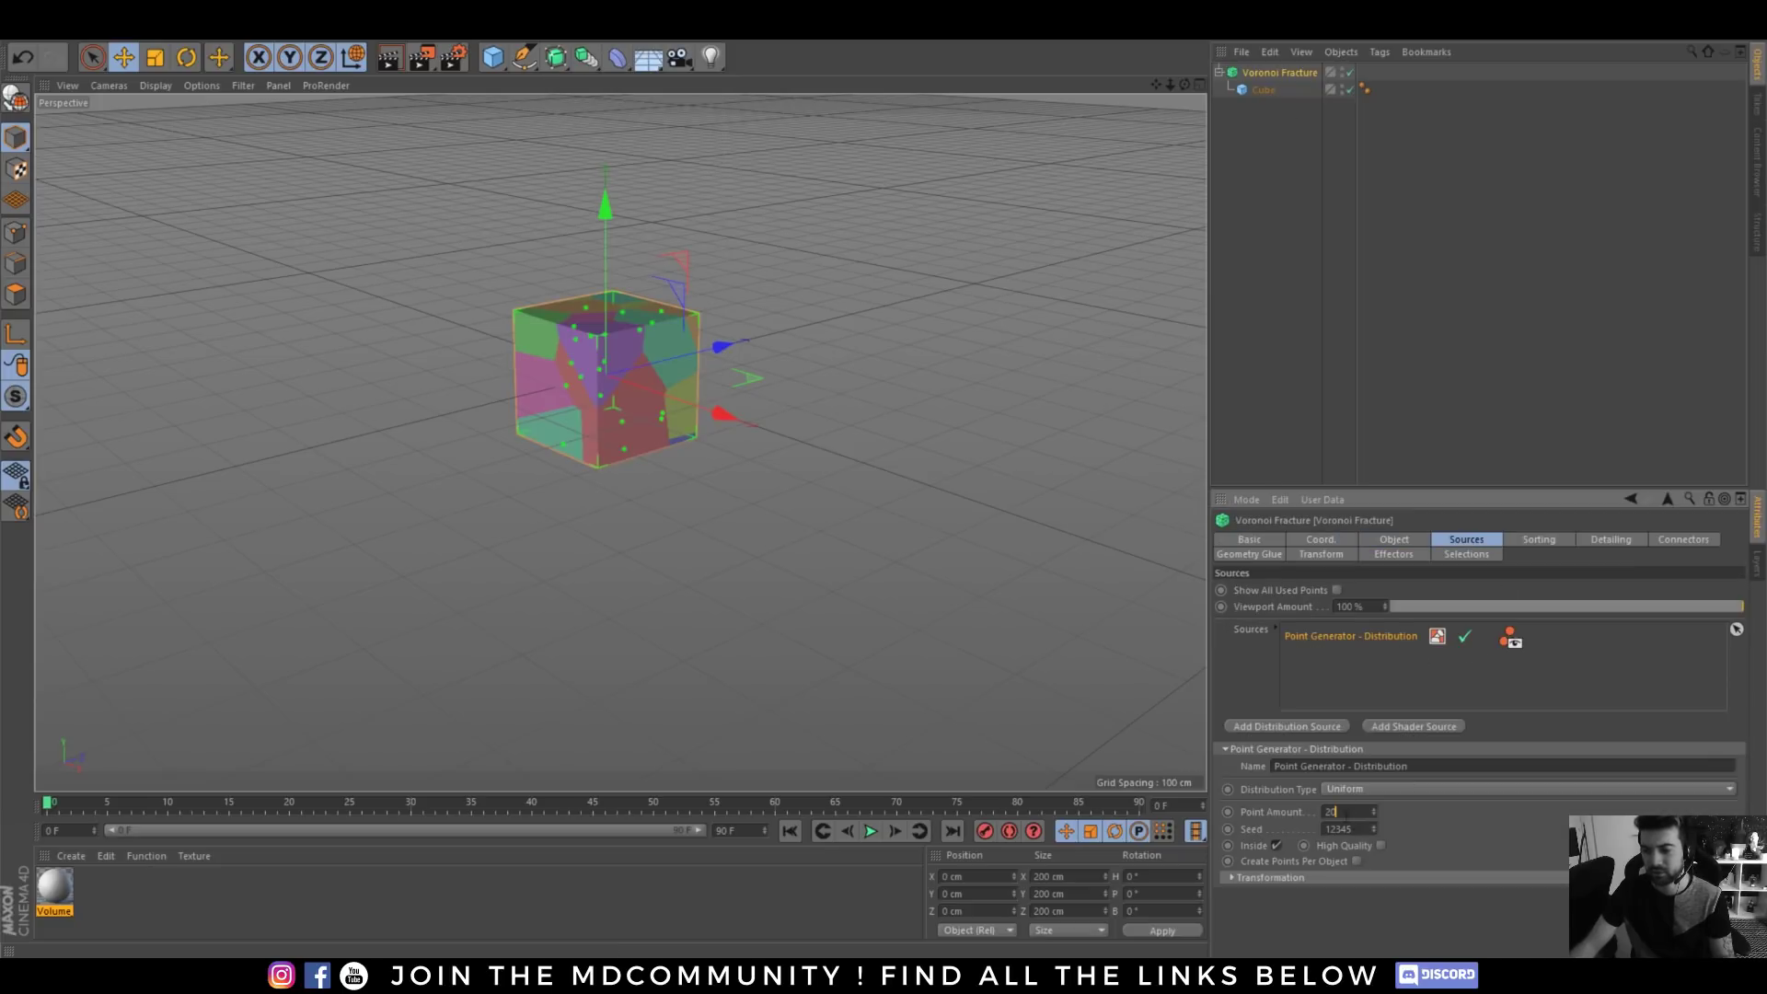
text(50)
key(Return)
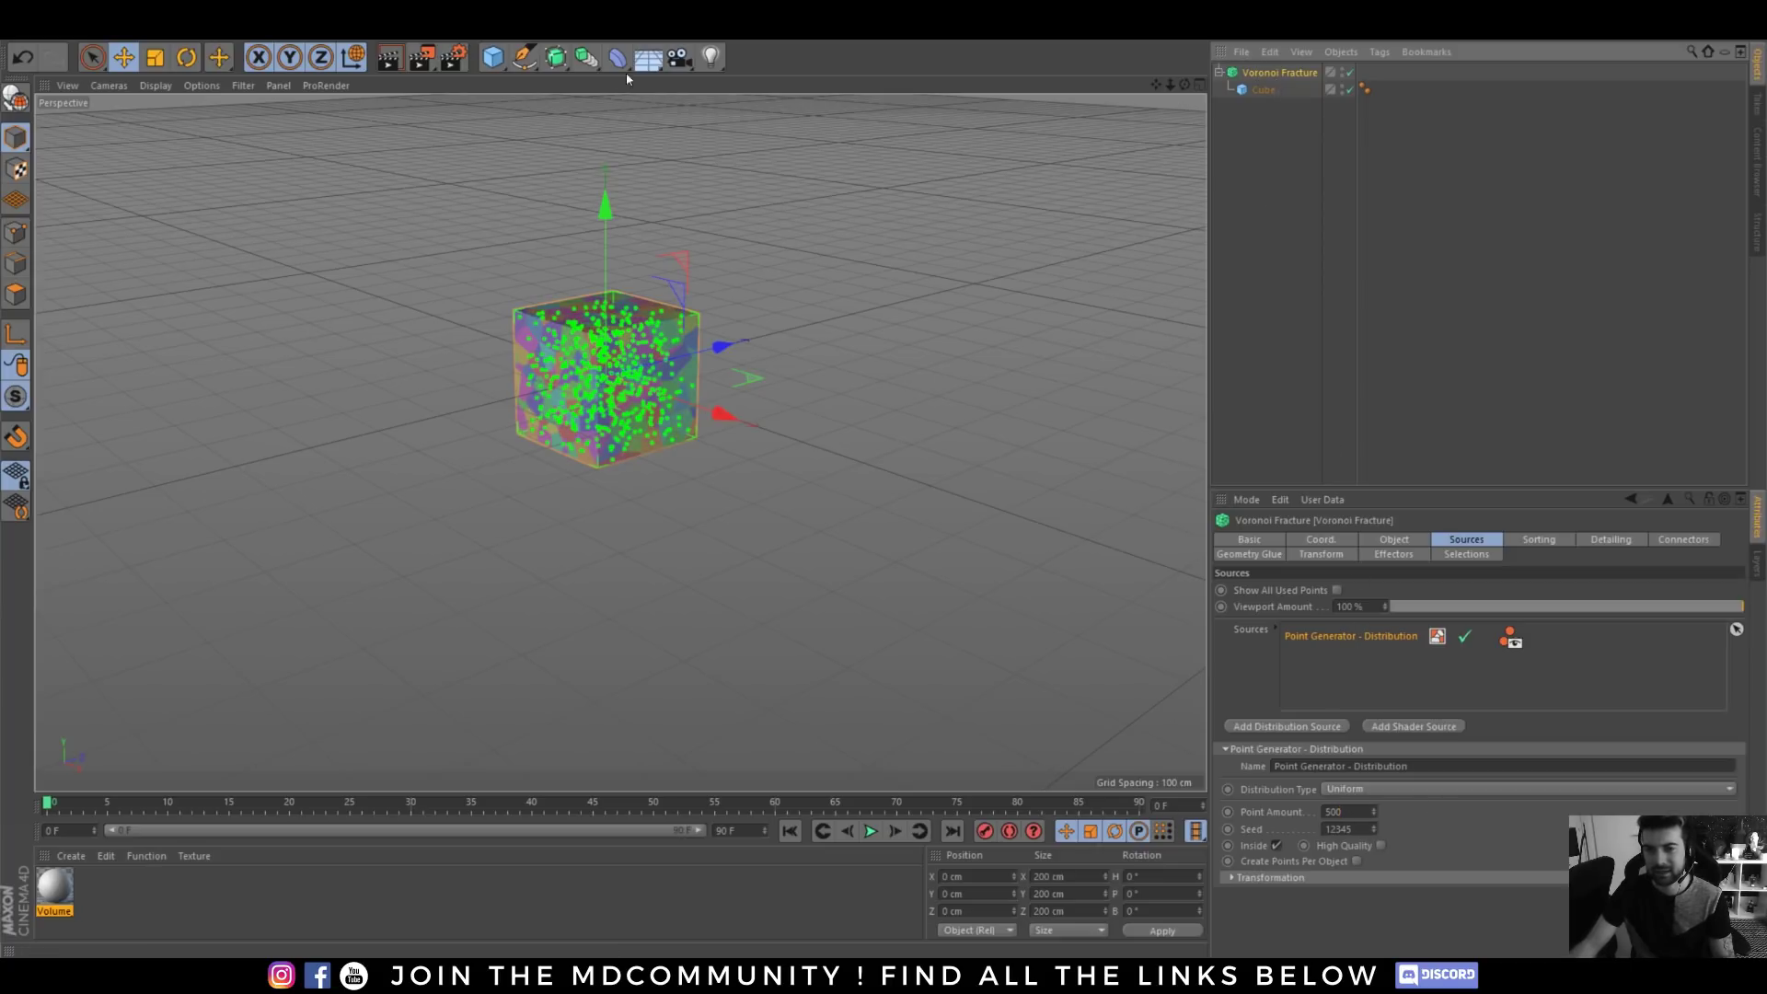
- Add a Random effector to the Voronoi Fracture and limit its falloff with a Spherical Field
click(575, 33)
mouse_move(660, 57)
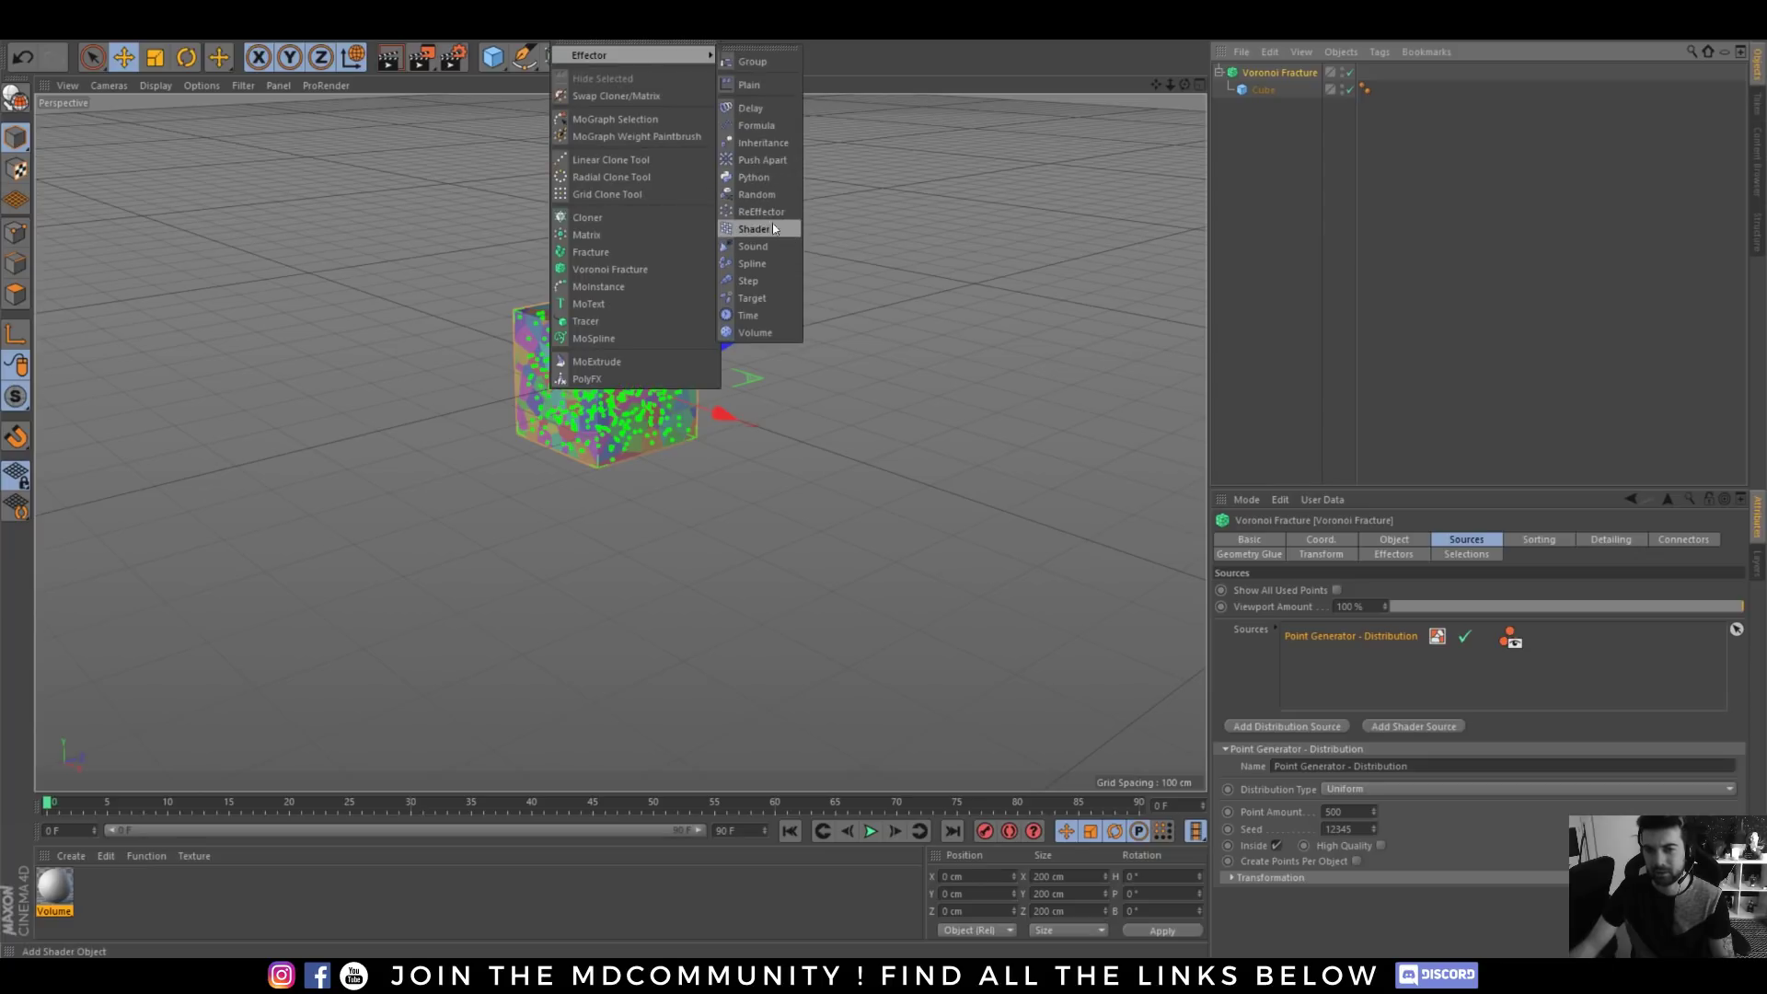
click(757, 194)
click(1492, 539)
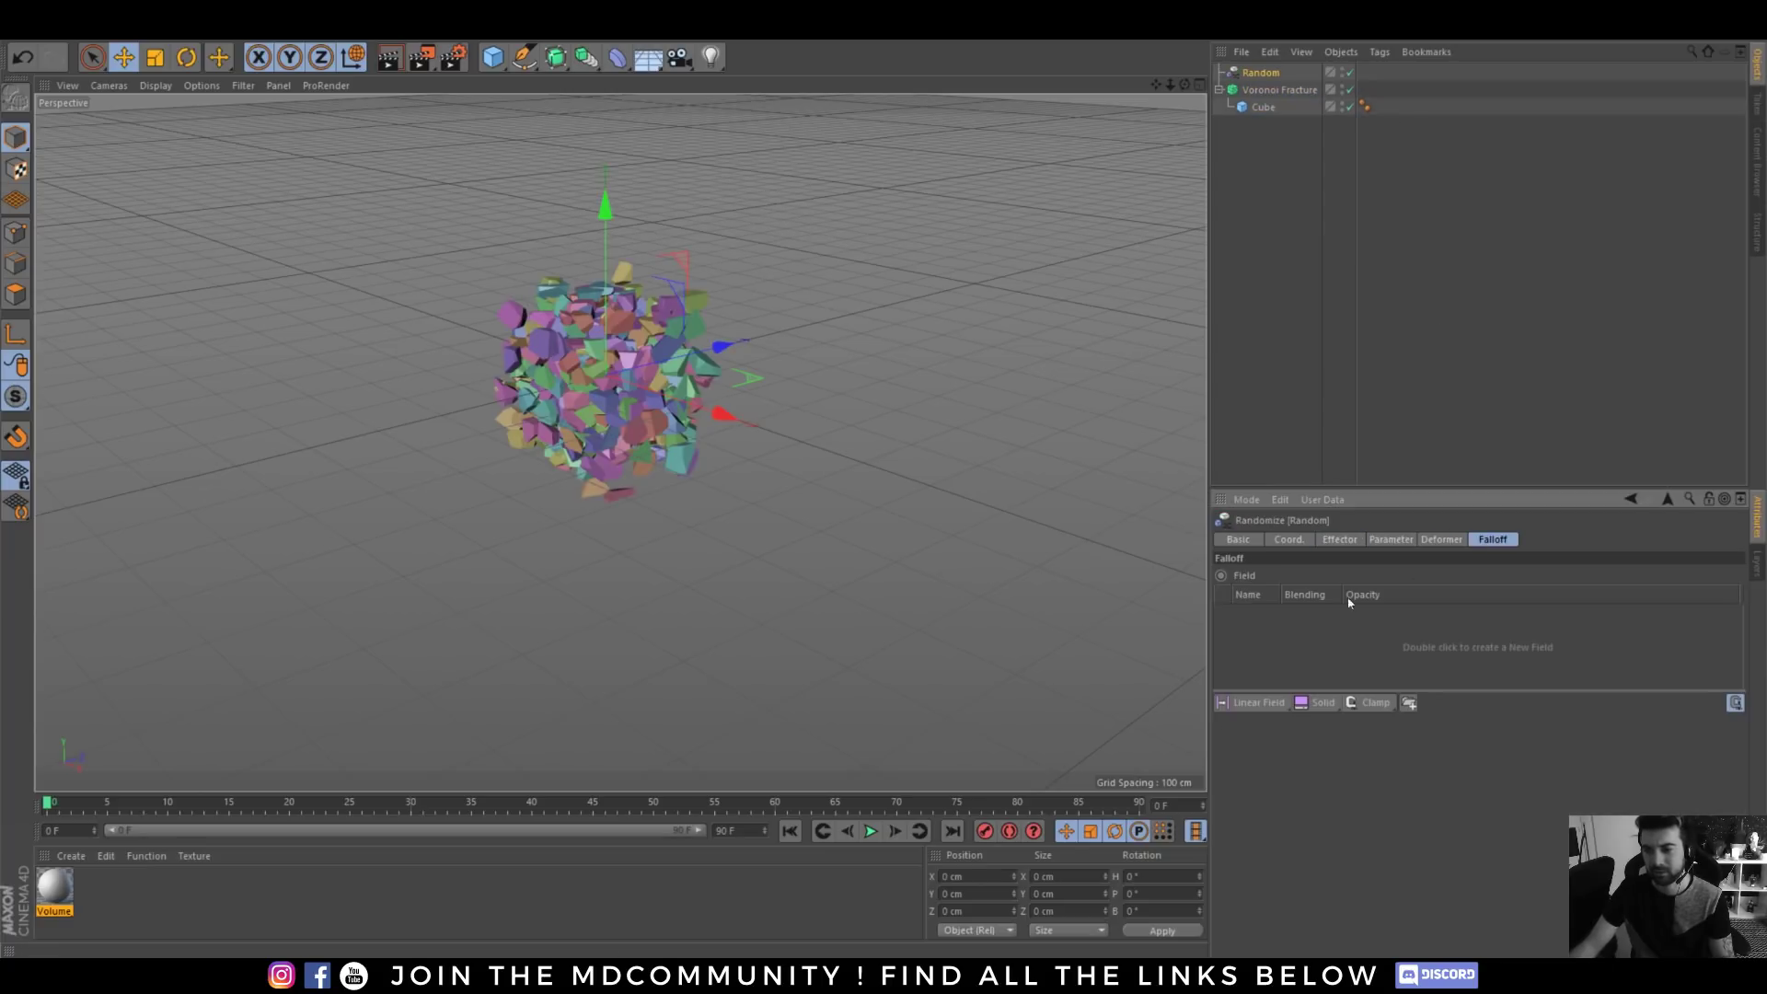
click(1237, 703)
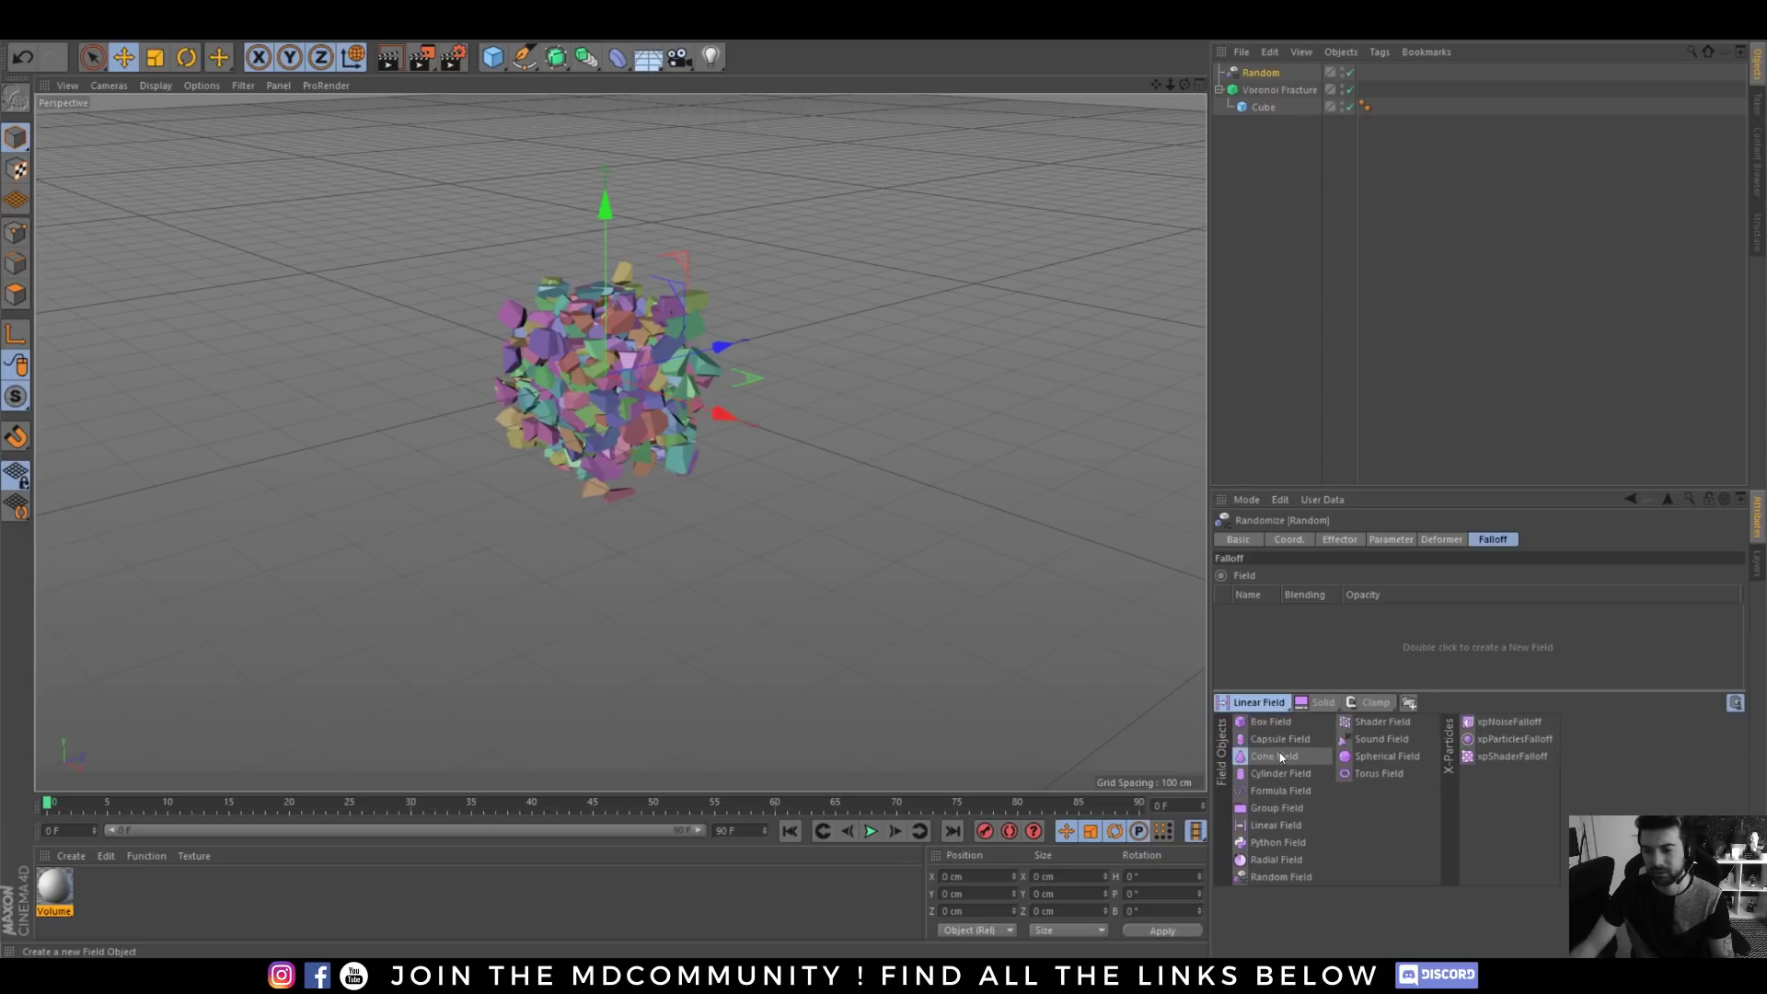
click(1384, 755)
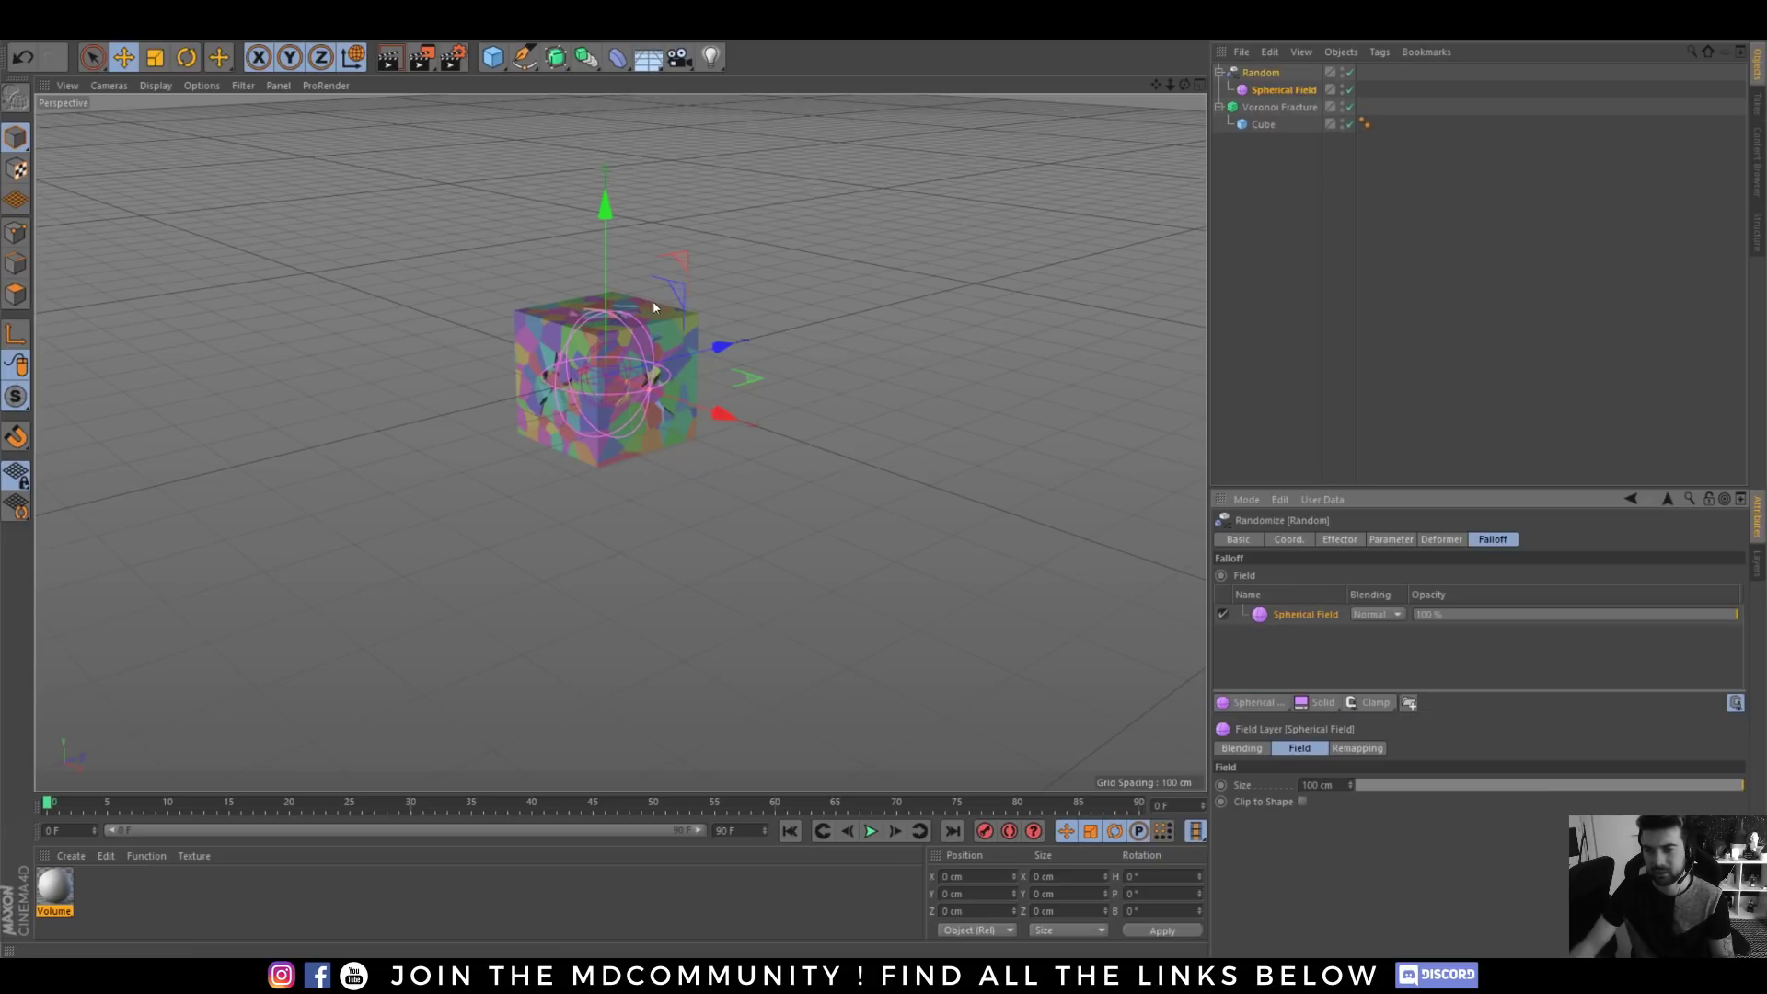
- Move the Spherical Field about 84 cm along X and 85 cm up so it breaks the cube's upper edge
drag(717, 425, 754, 437)
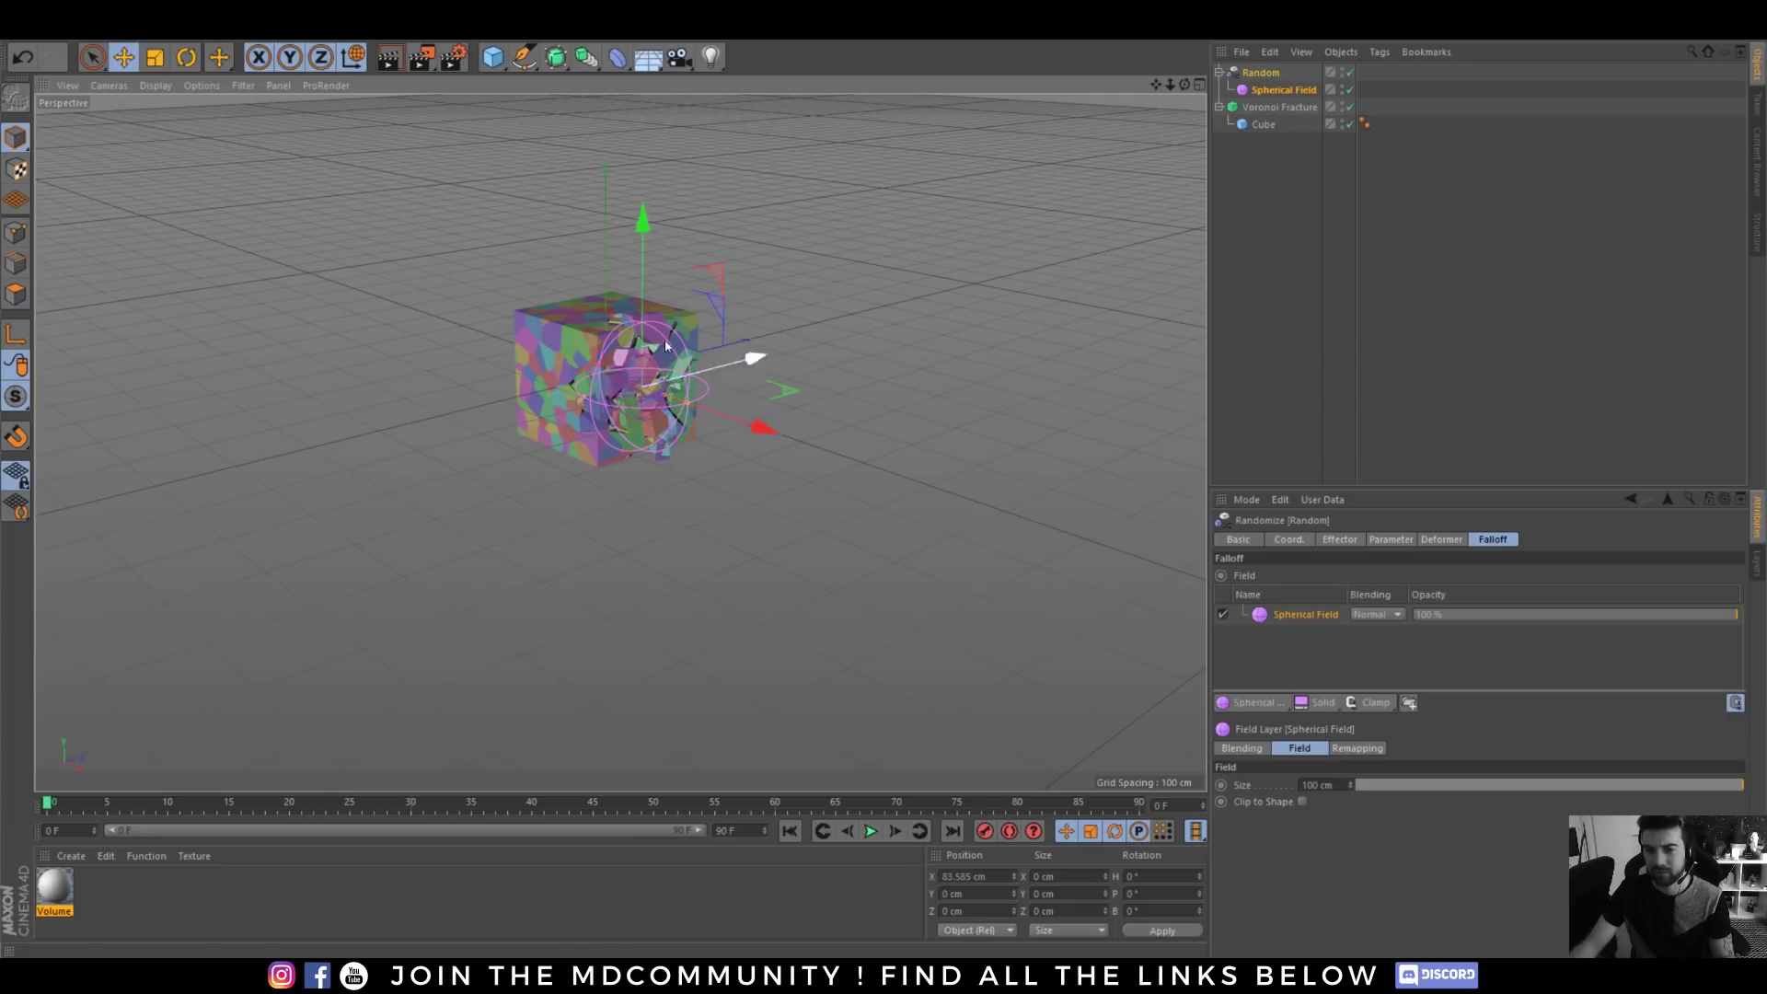
mouse_move(641, 275)
mouse_down()
mouse_move(640, 217)
mouse_move(622, 265)
mouse_up()
scroll(608, 363, up, 5)
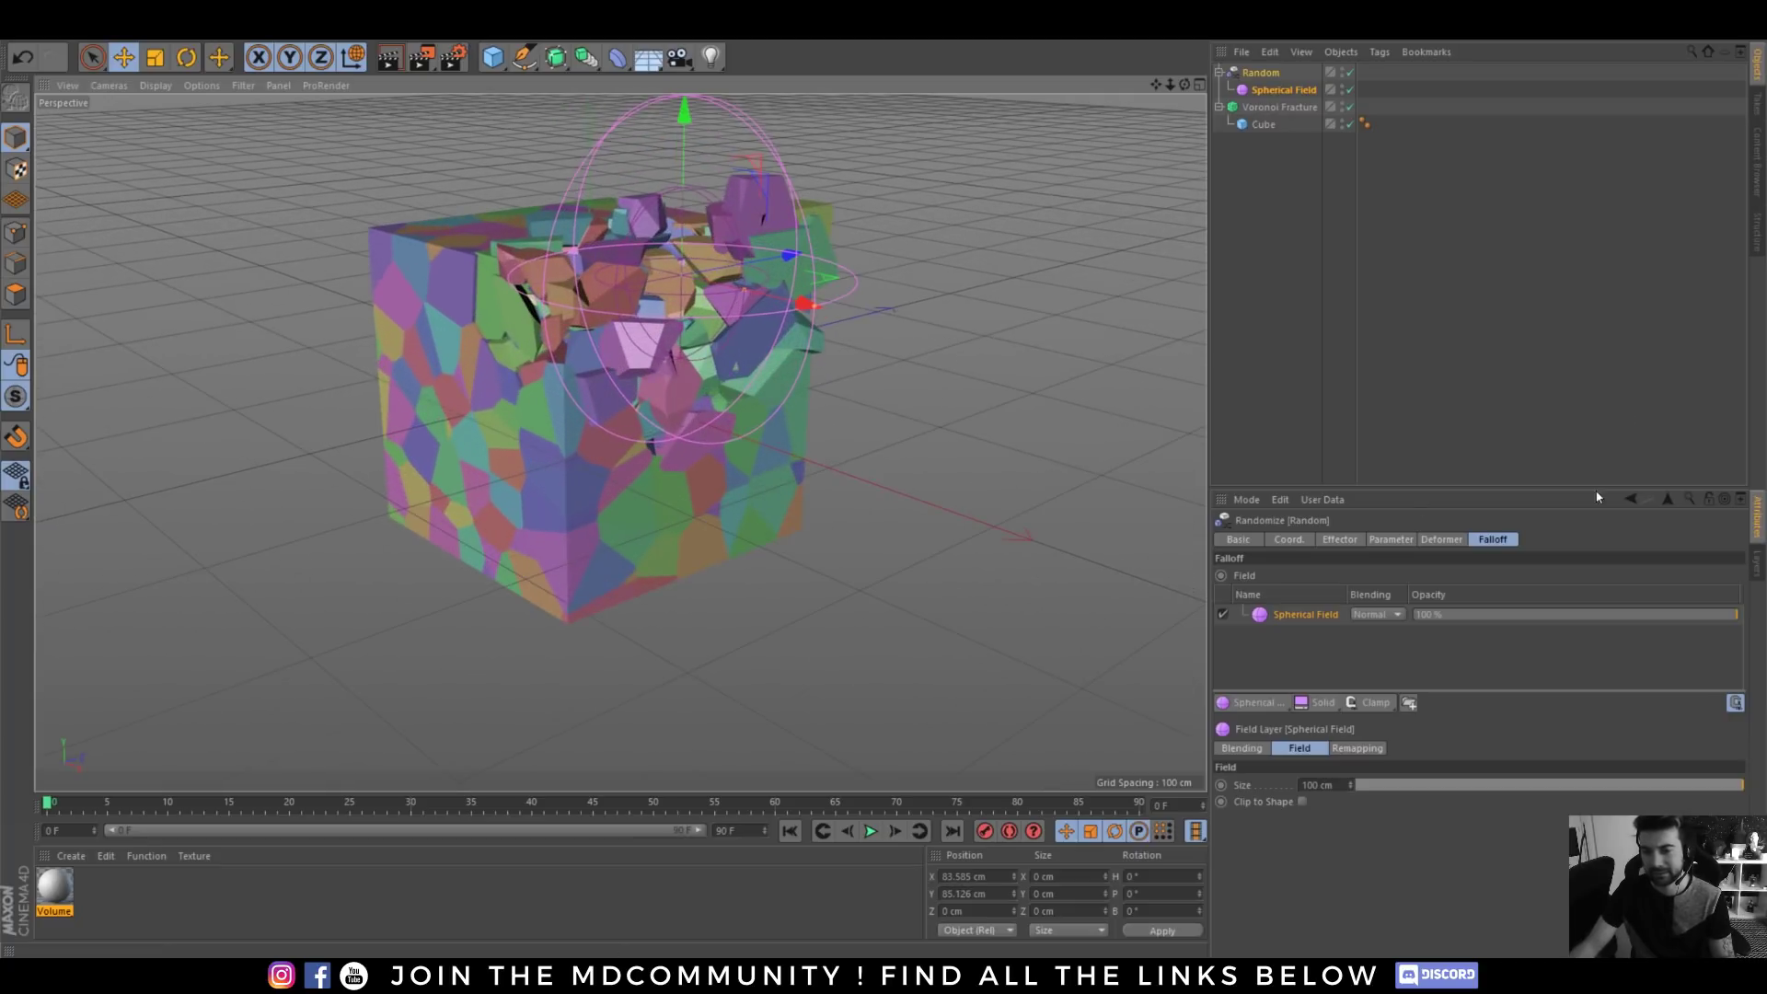
- Enable detailing on the Voronoi Fracture with a maximum edge length of 5 cm
click(1279, 107)
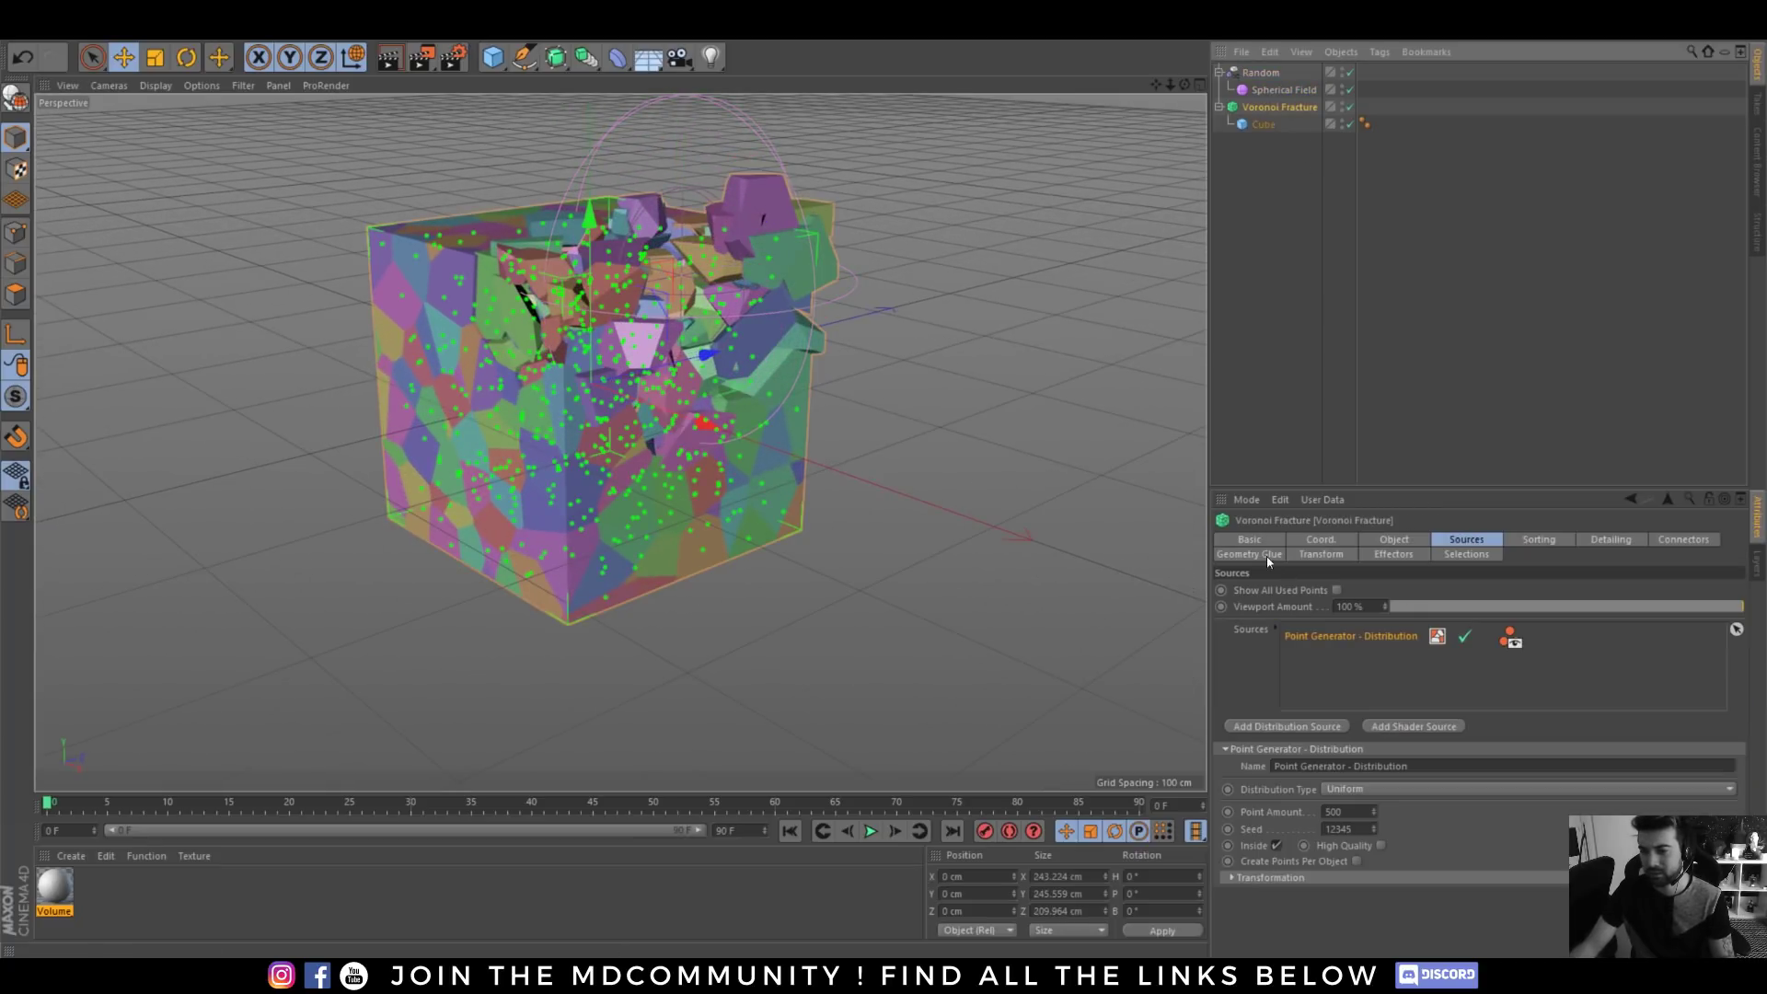
click(1632, 539)
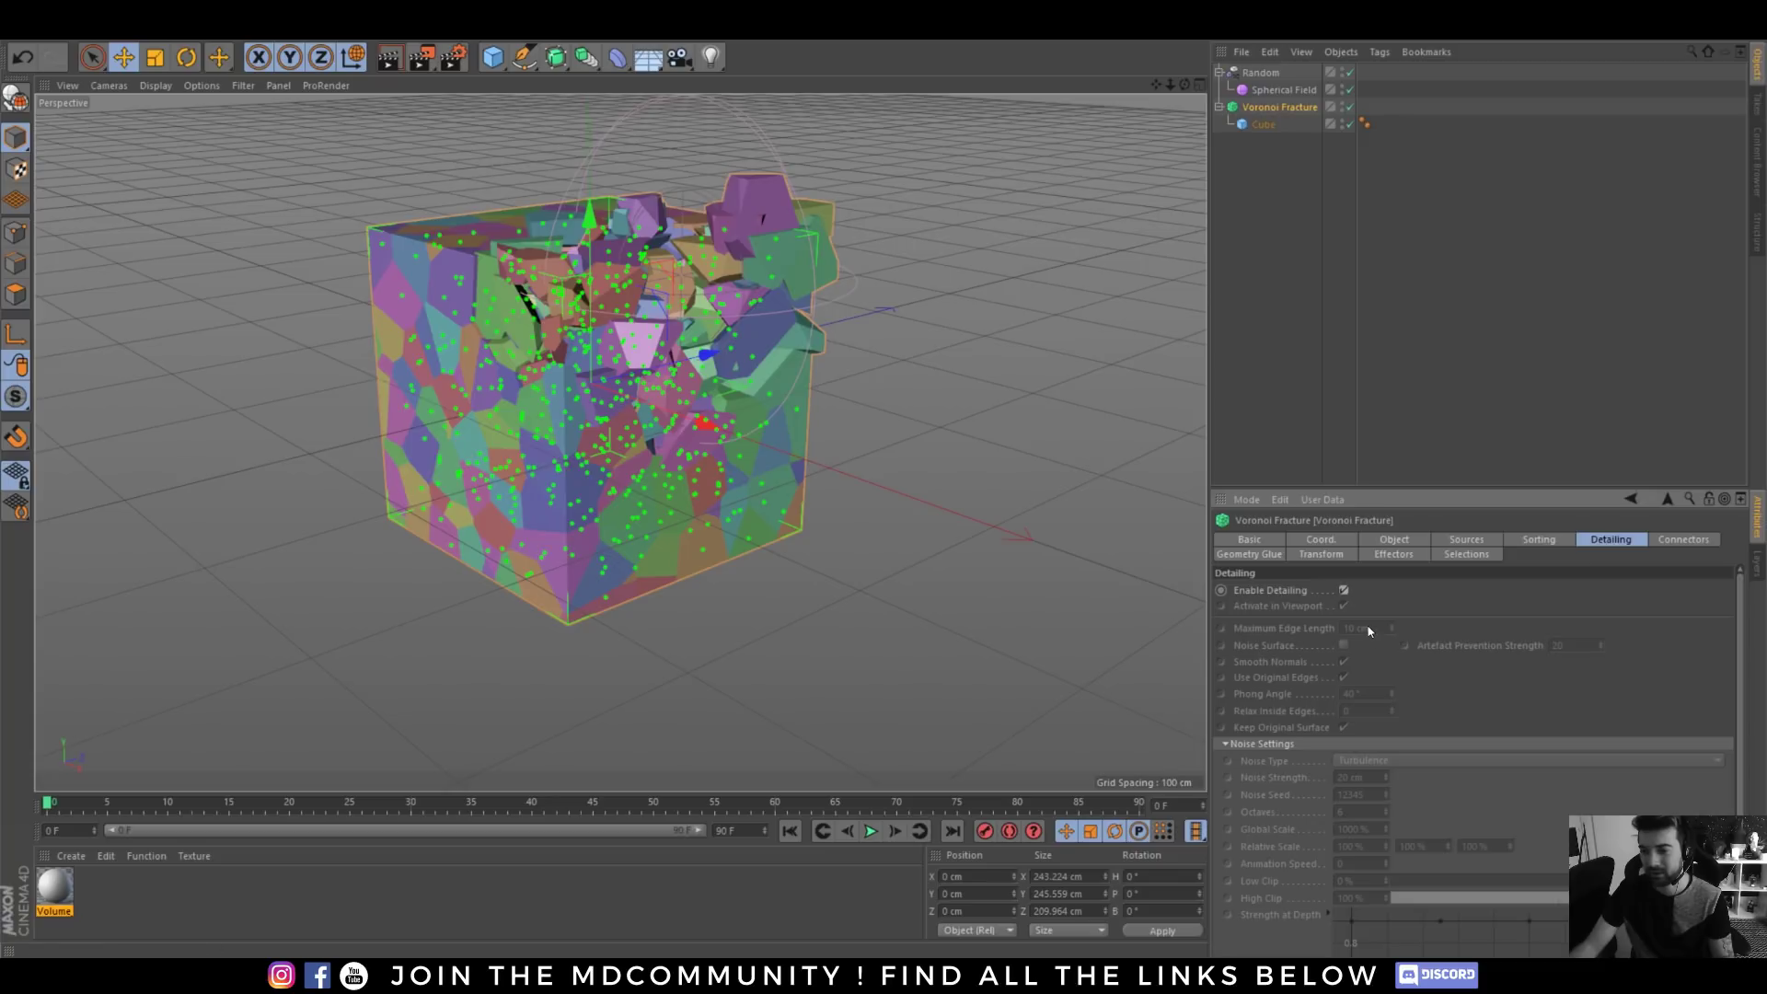
double_click(1361, 629)
text(5)
key(Return)
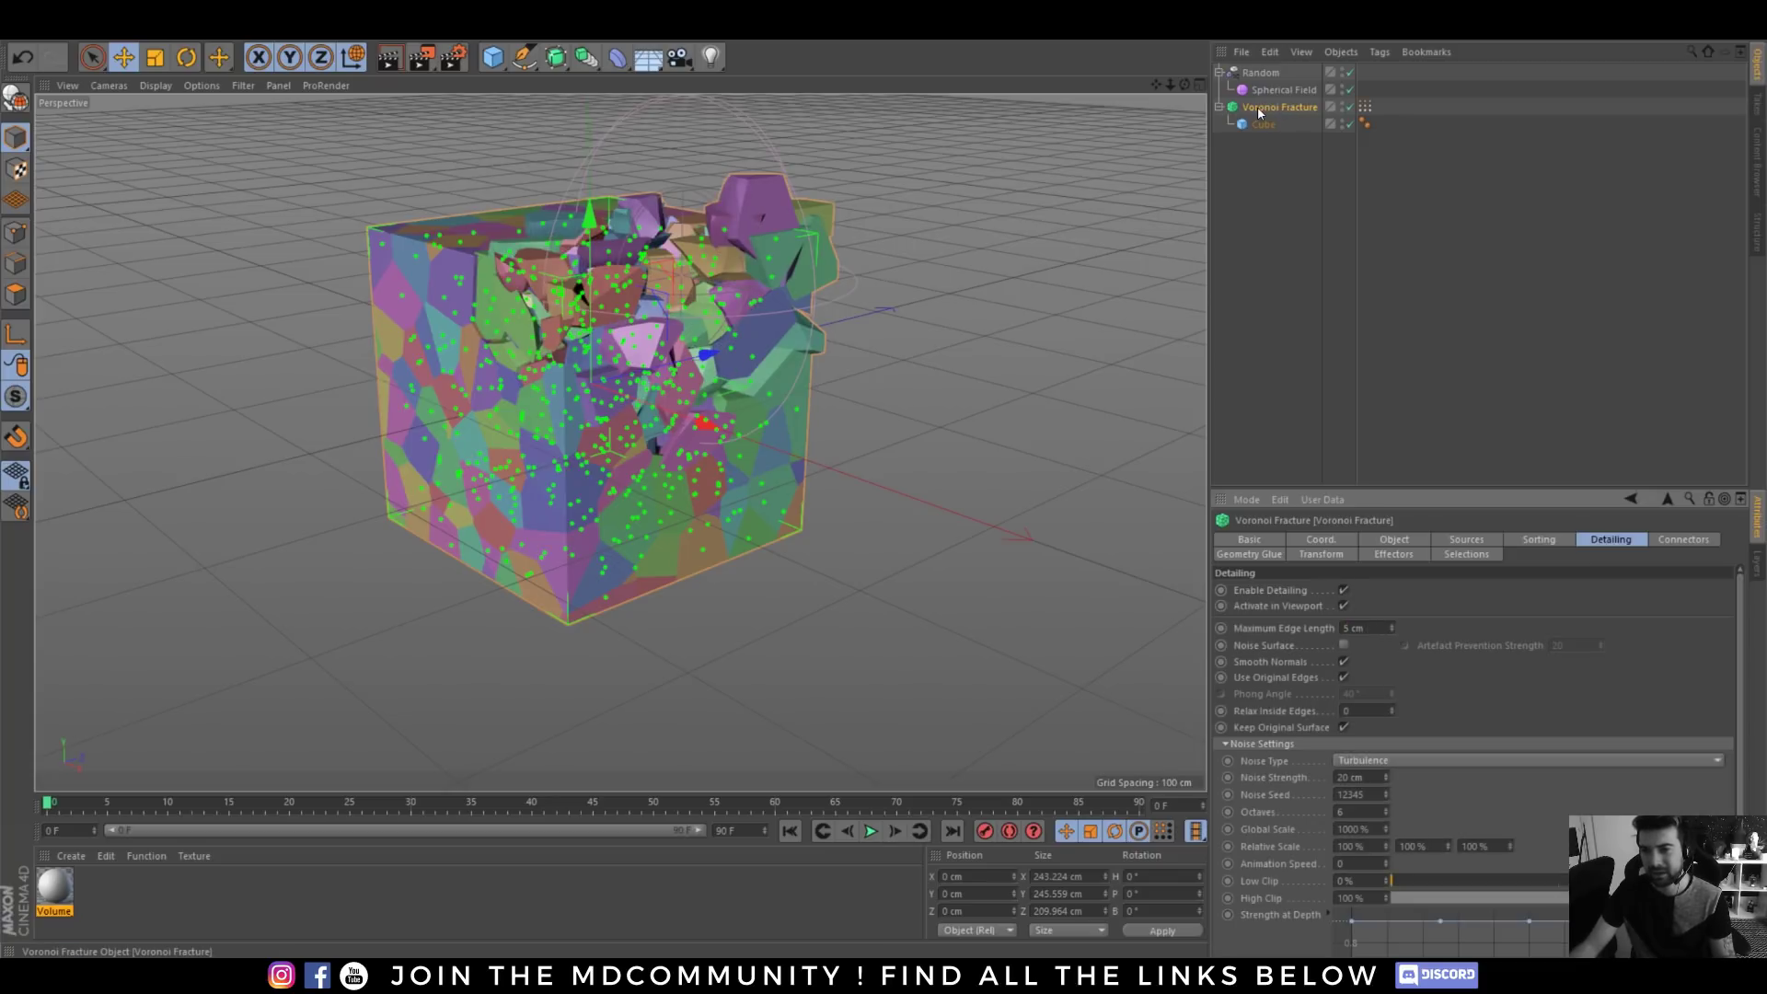
- Make the Voronoi Fracture editable and merge it with all its child pieces using Connect Objects + Delete
key(c)
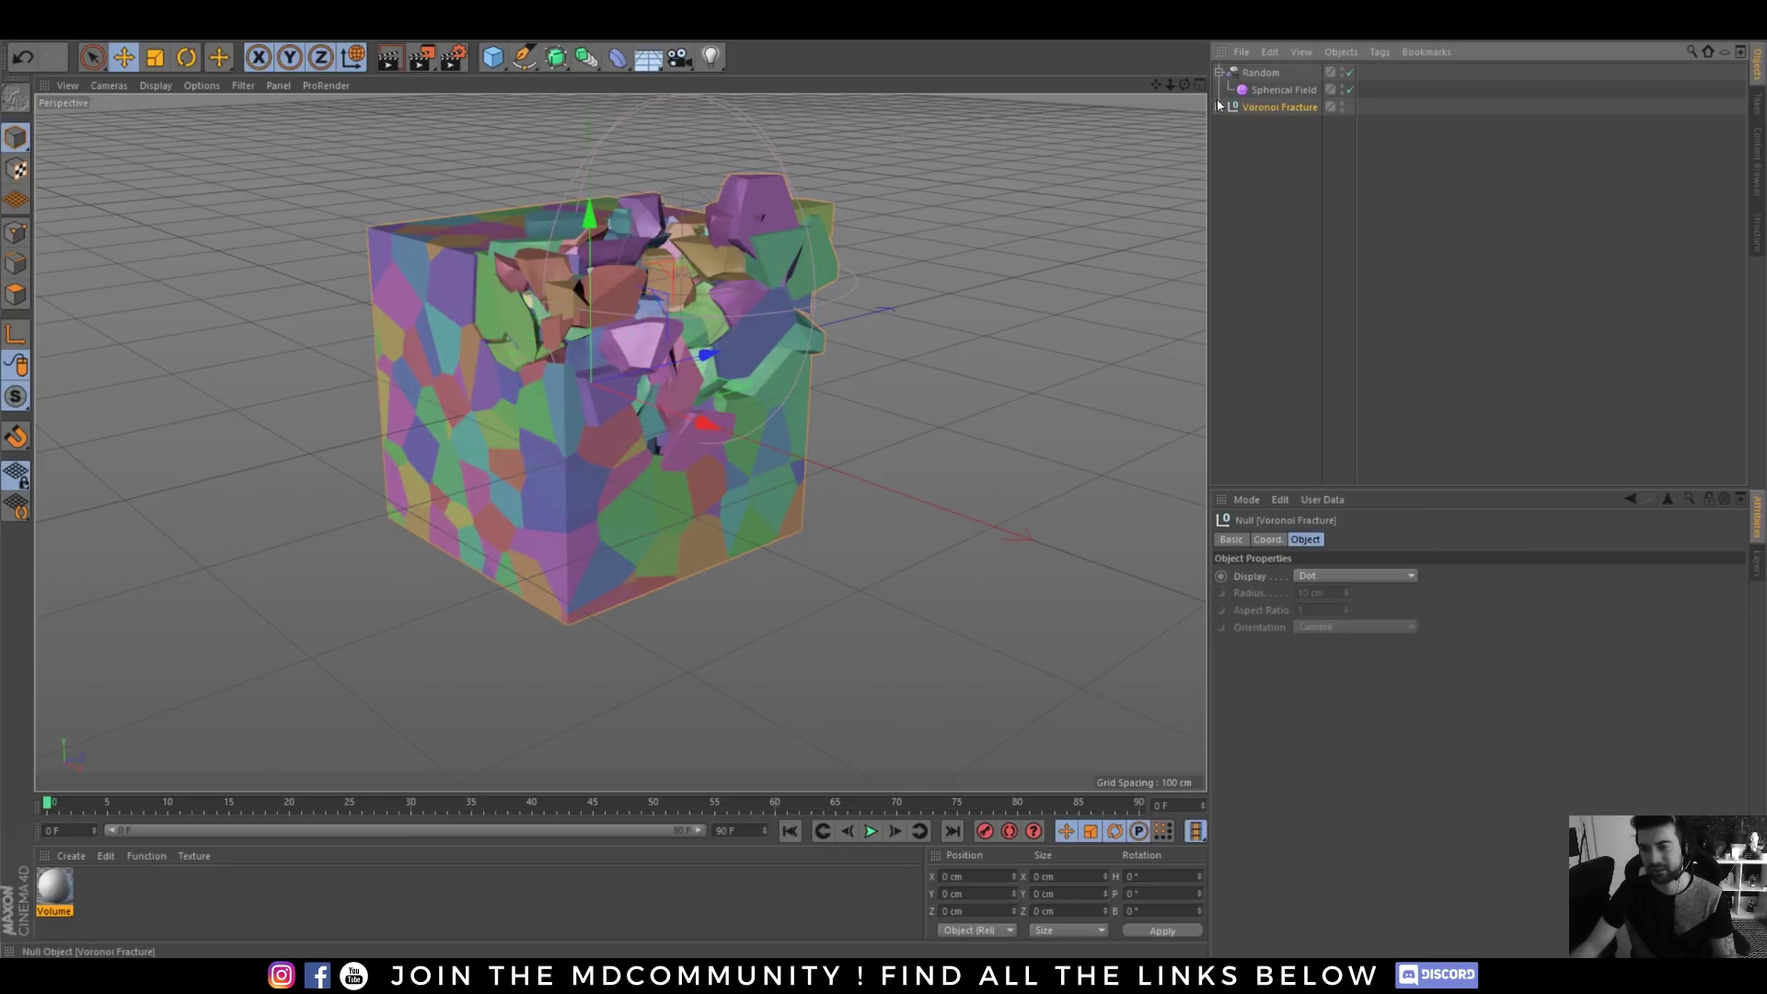
click(1220, 107)
click(1220, 107)
right_click(1240, 103)
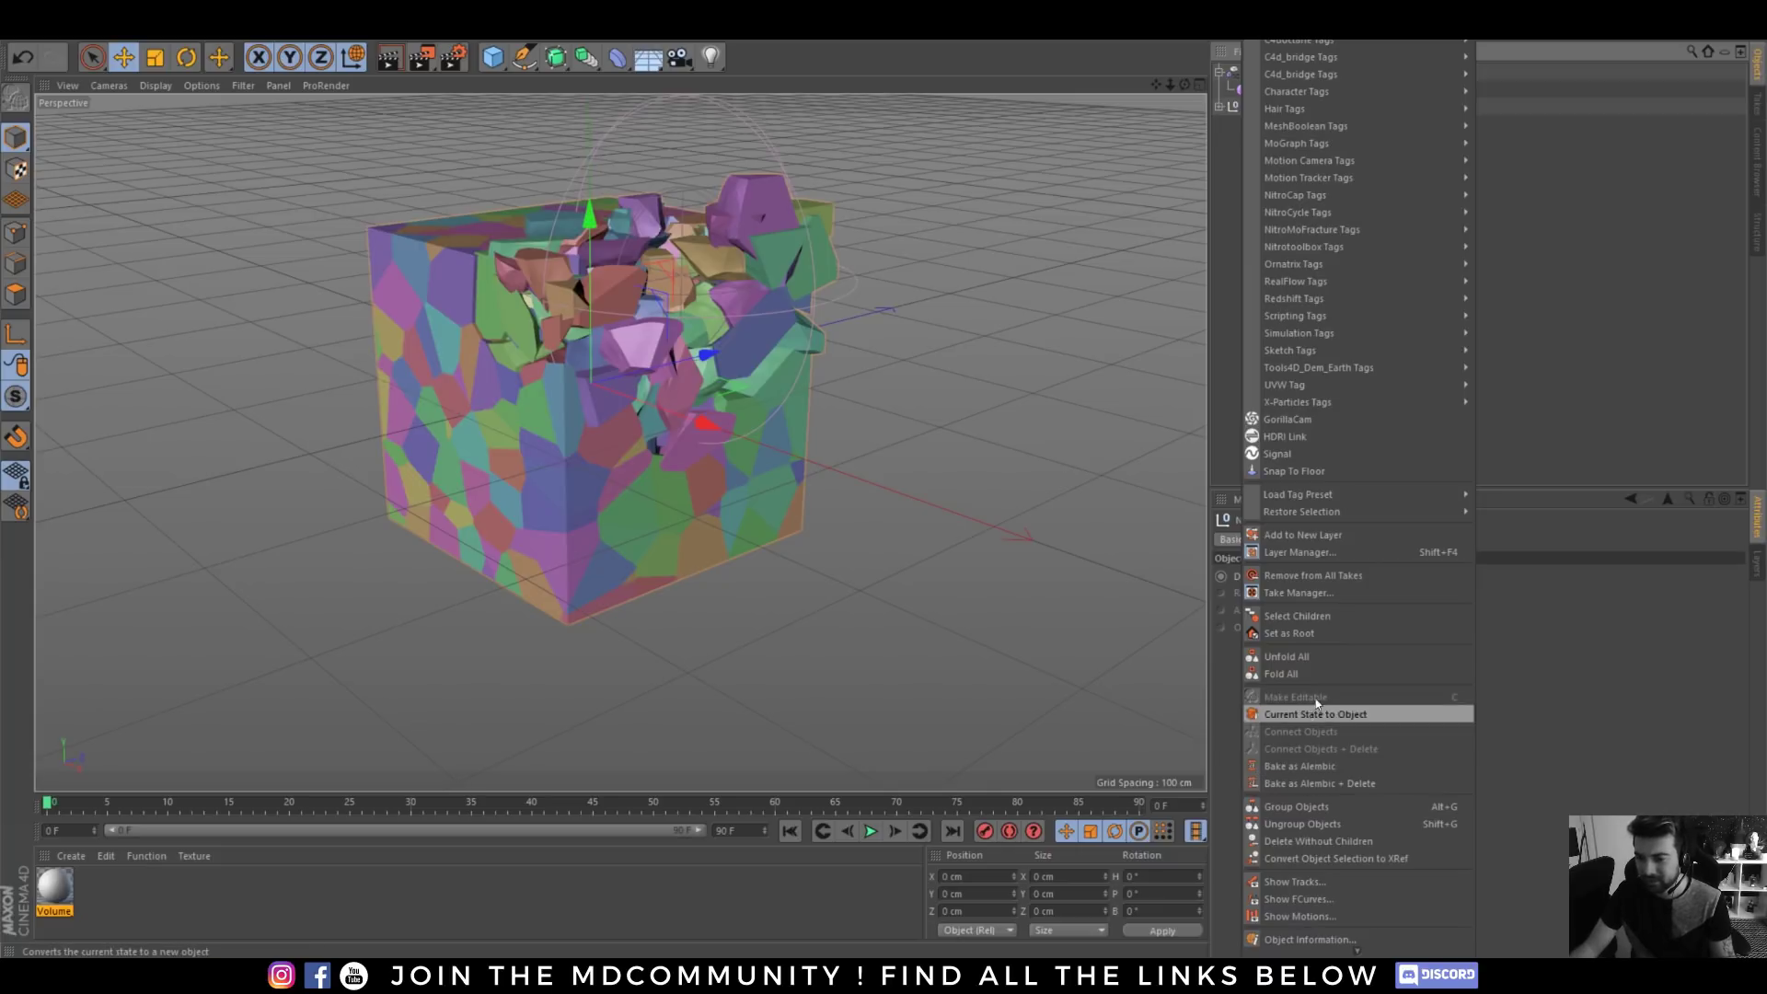
click(1292, 616)
right_click(1300, 106)
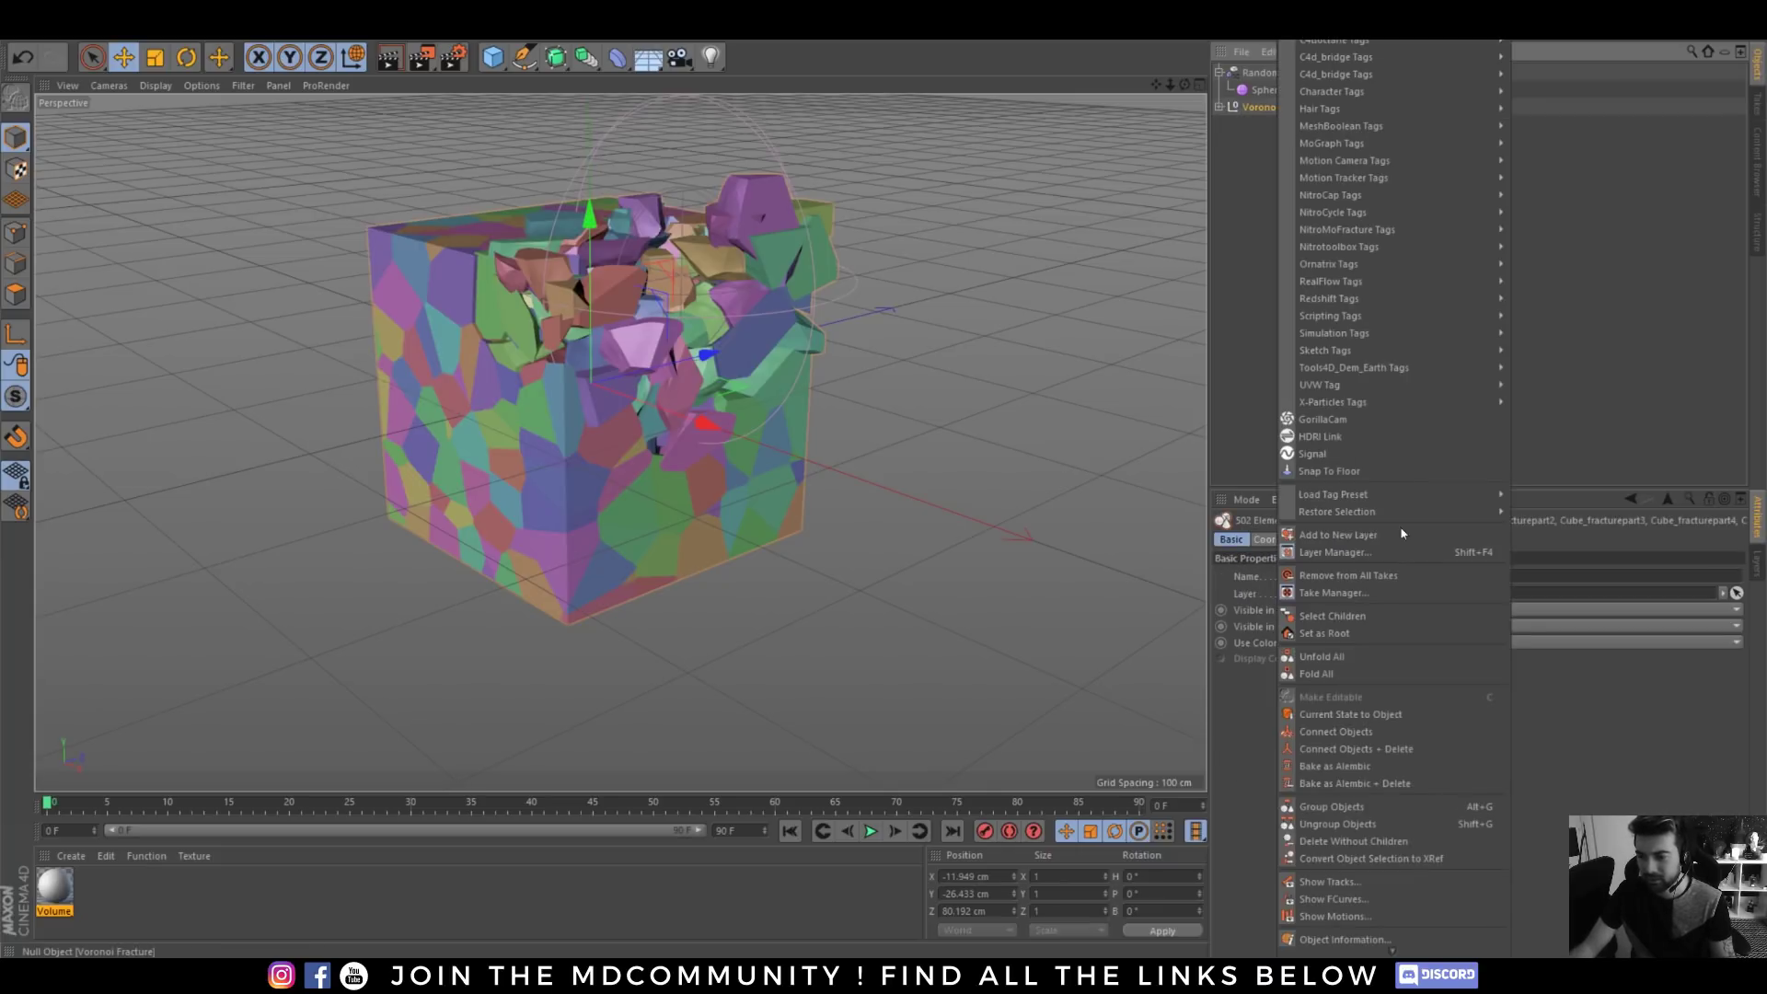
click(1371, 748)
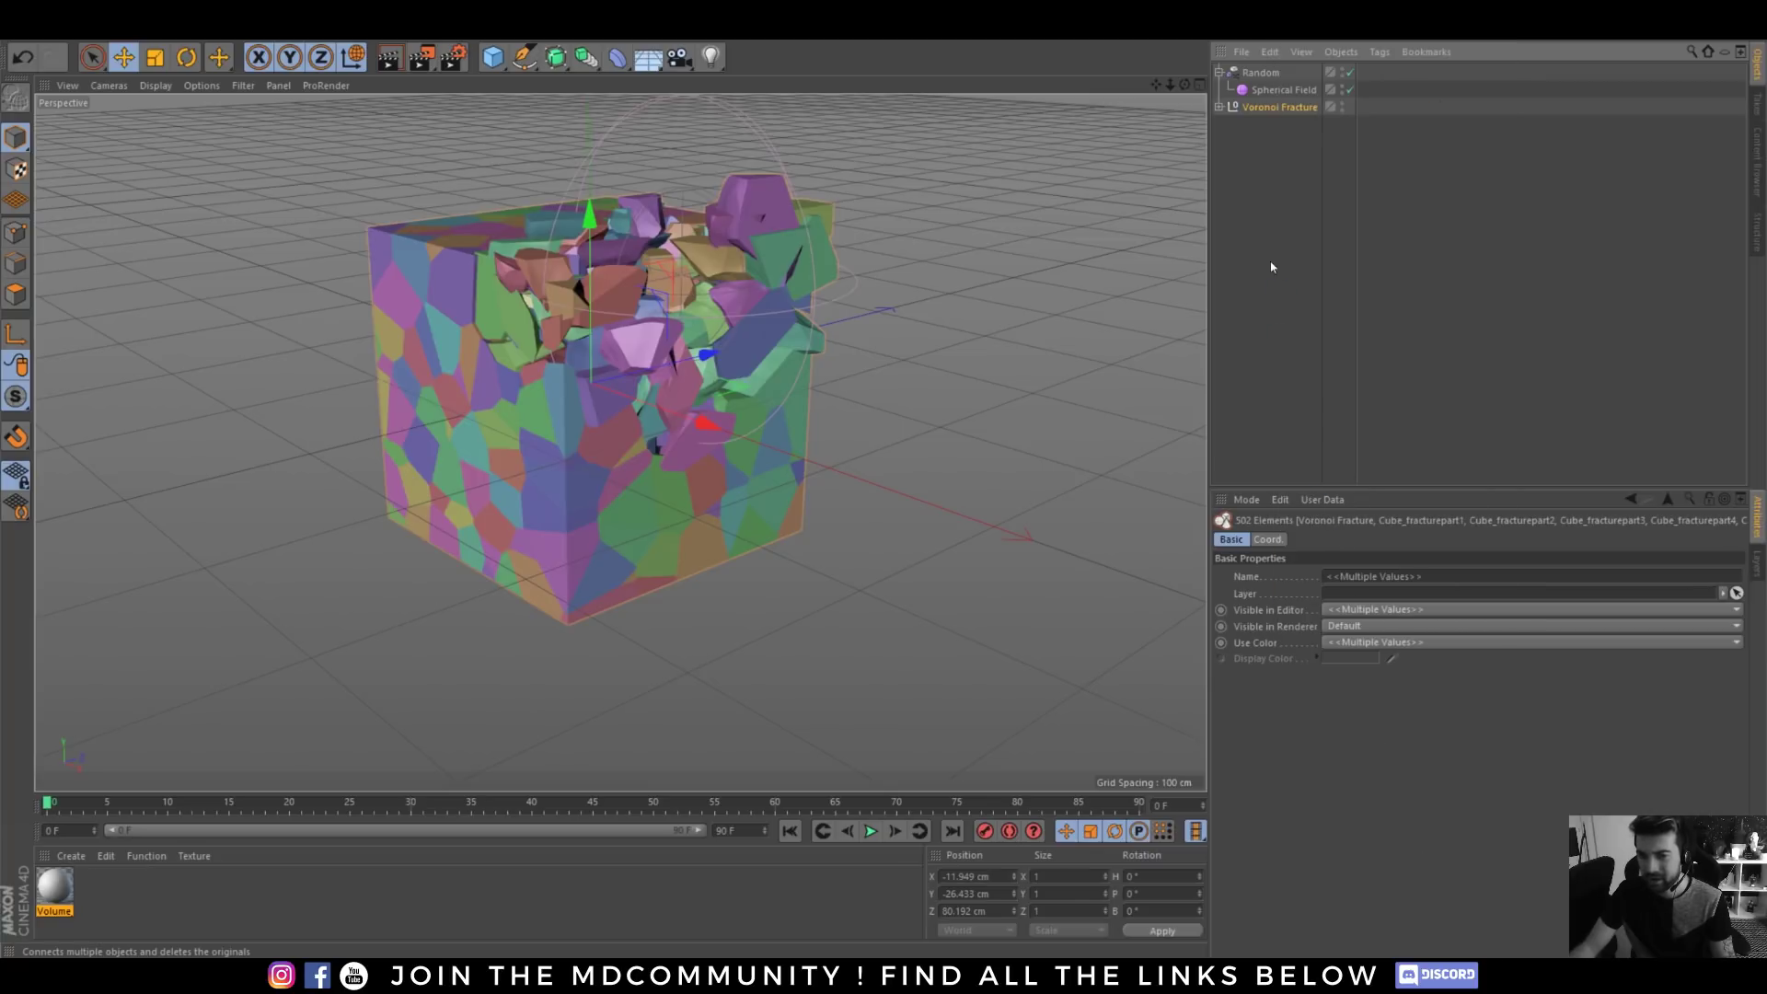
- Delete the Random effector with its Spherical Field, inspect the merged fractured cube and clear it from the scene
click(1262, 73)
key(Delete)
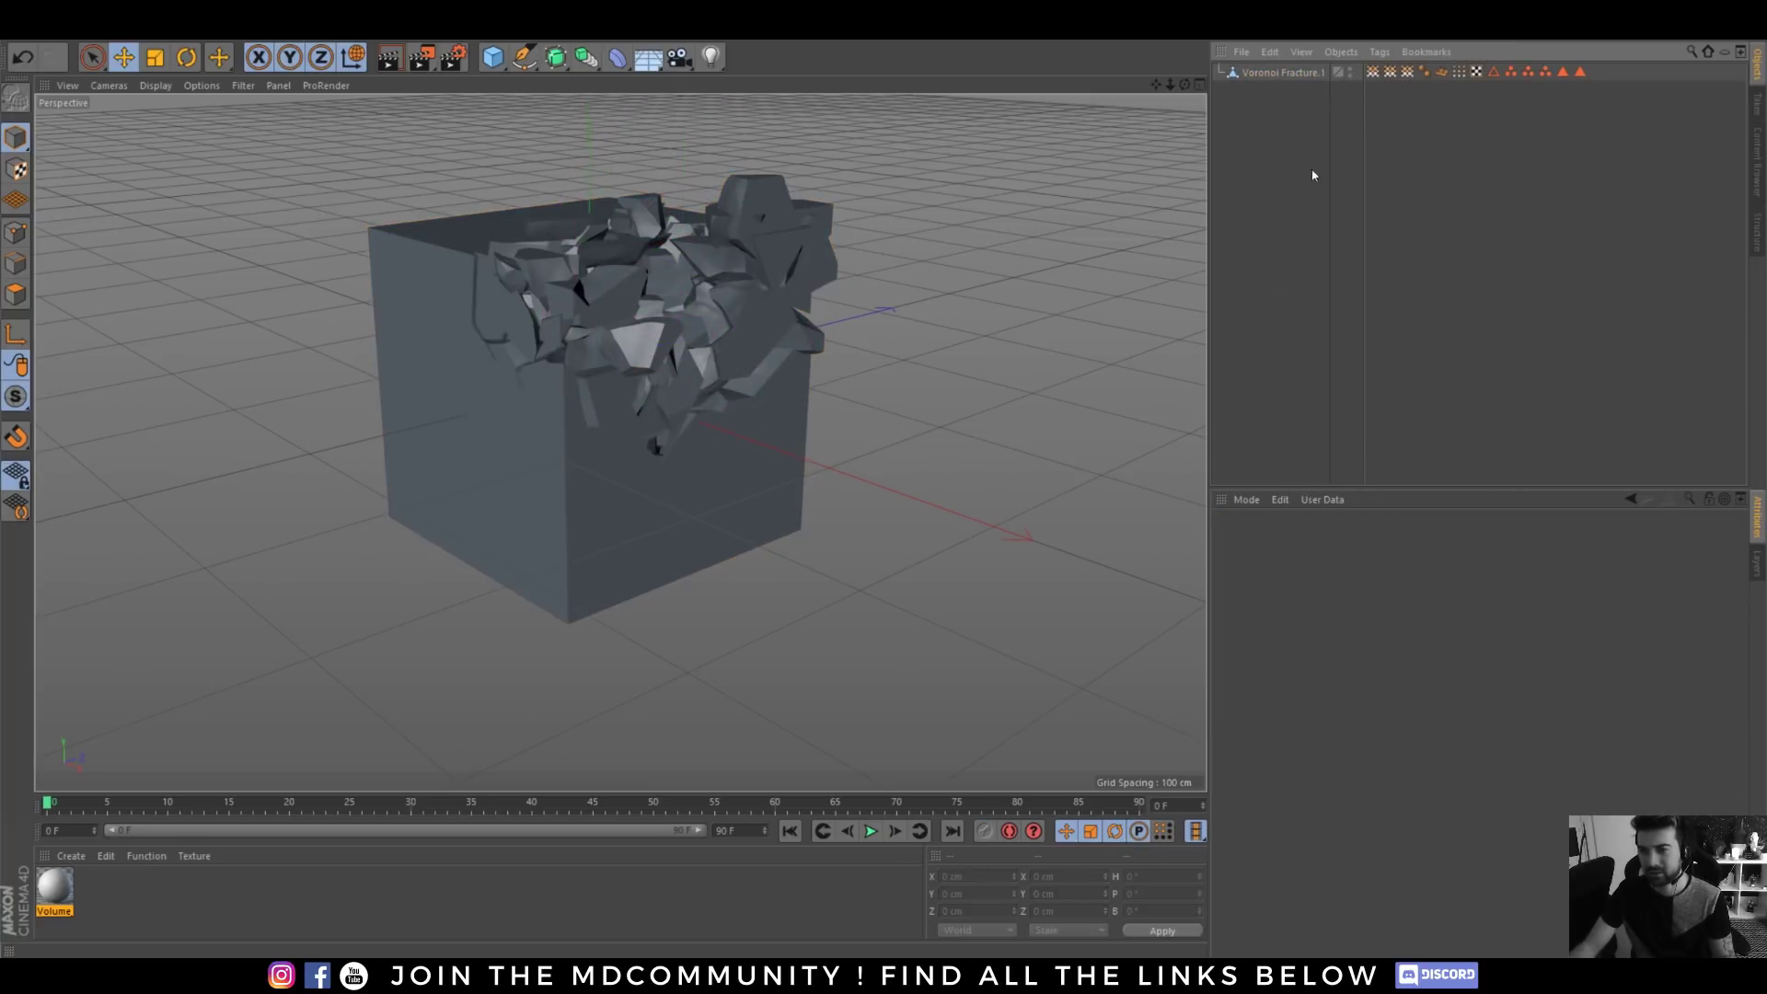
scroll(677, 364, up, 2)
alt+drag(678, 364, 564, 387)
scroll(570, 397, down, 5)
click(732, 350)
alt+drag(604, 473, 425, 428)
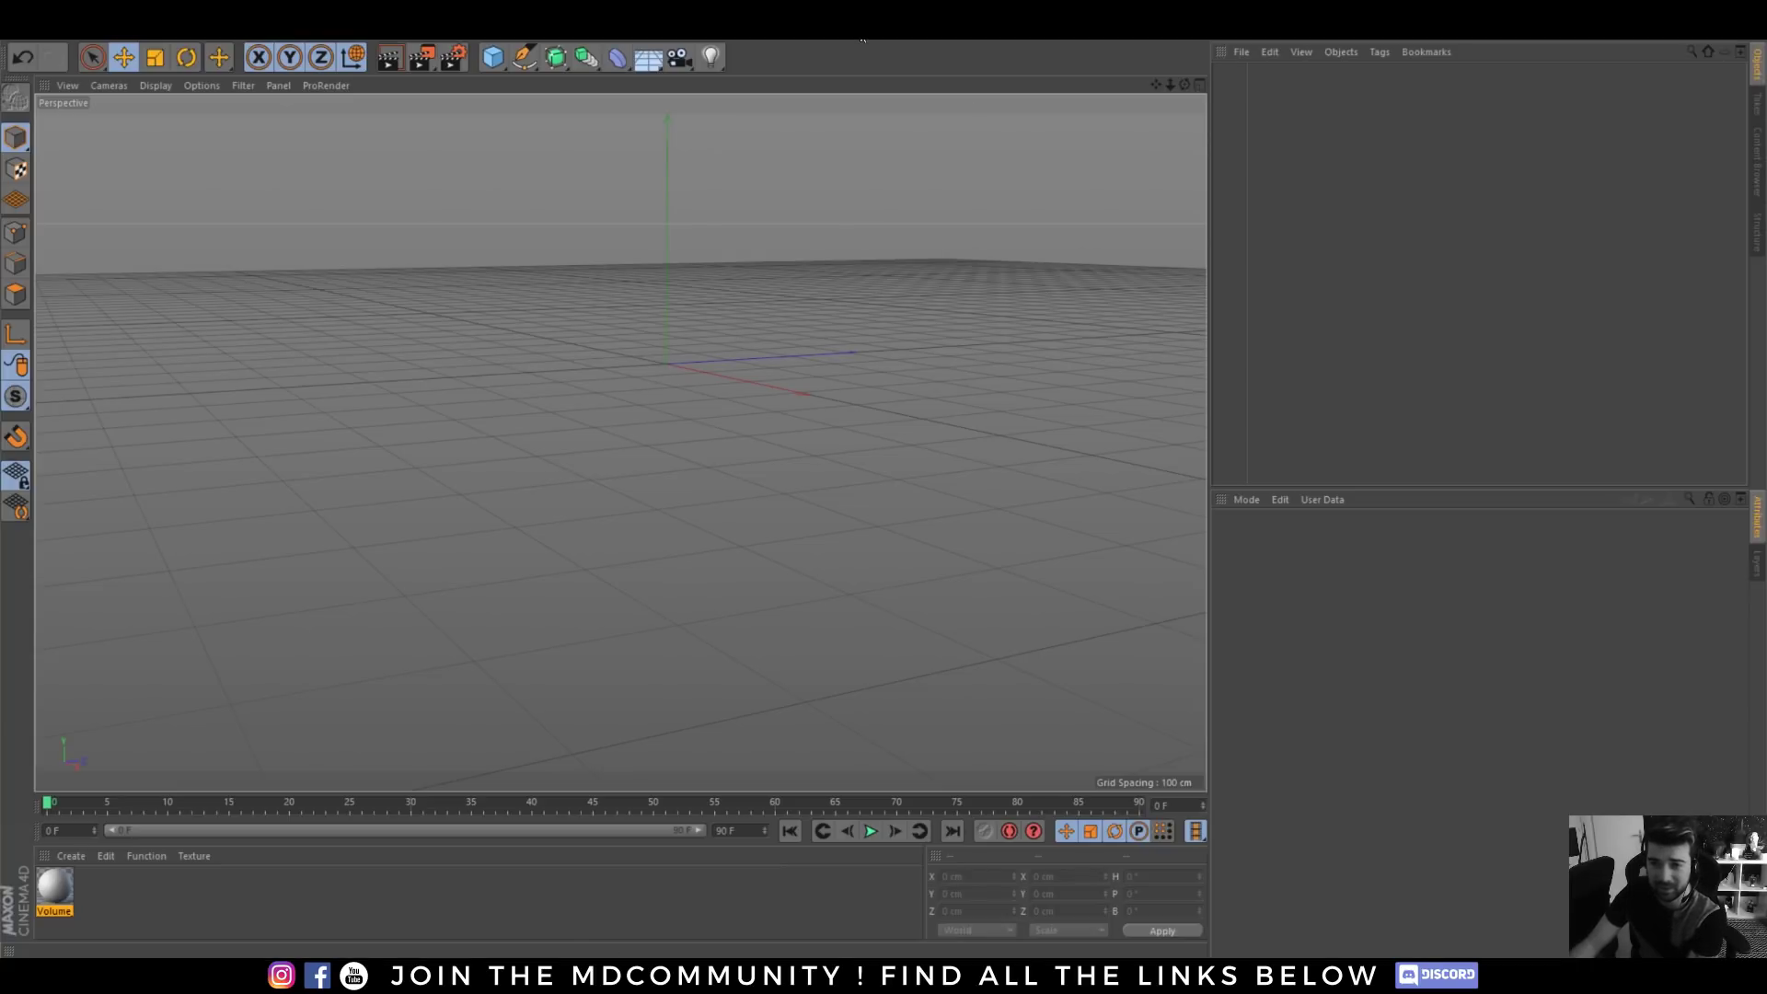
- Create an X-Particles xpSystem and play the simulation of its xpEmitter to frame 25
click(890, 32)
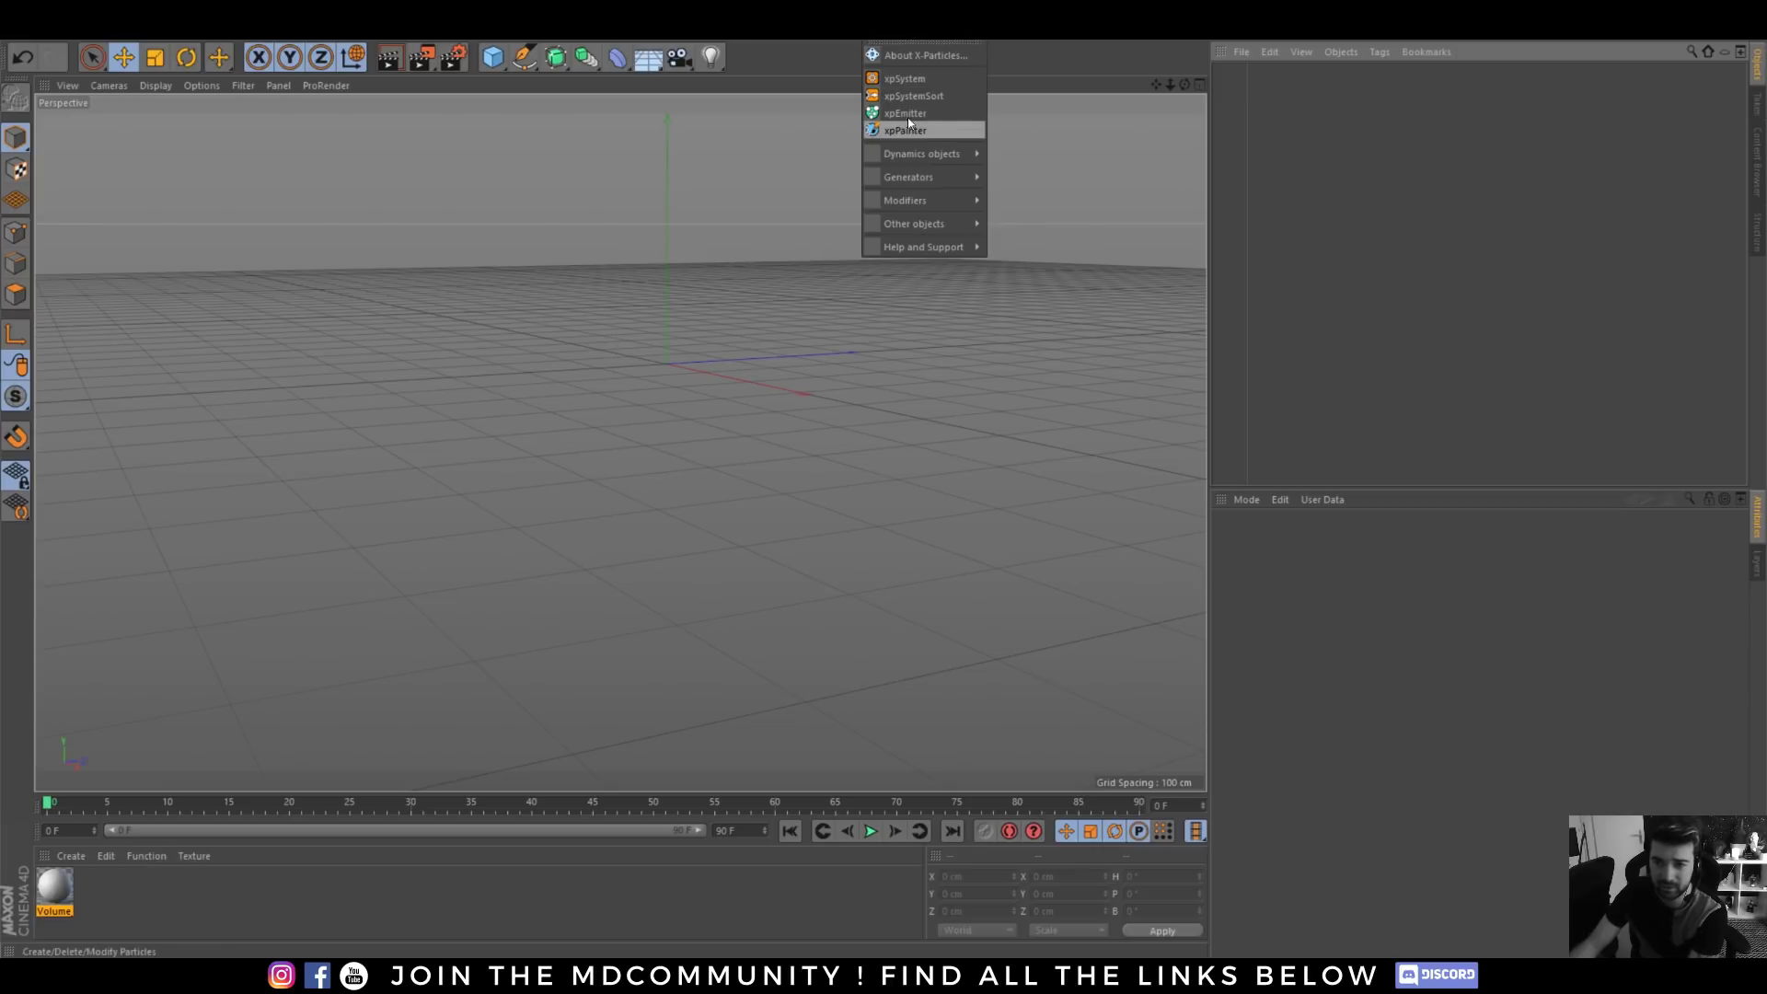
click(892, 79)
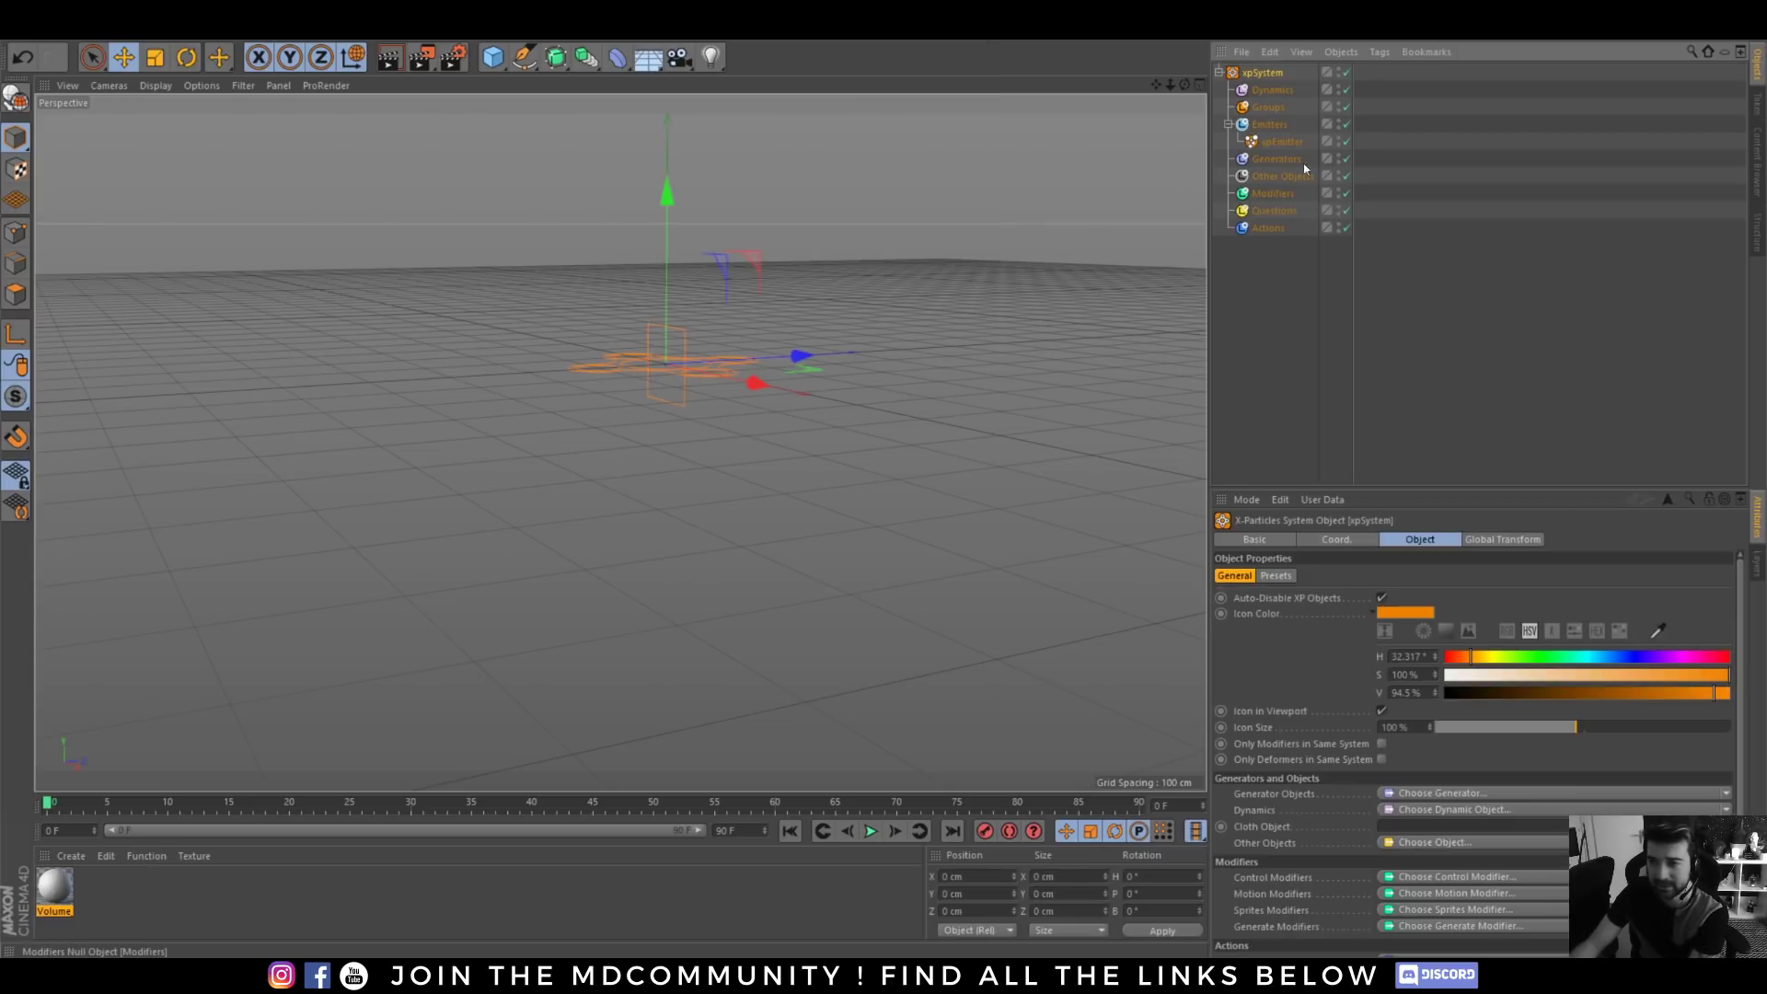
click(1281, 141)
click(869, 831)
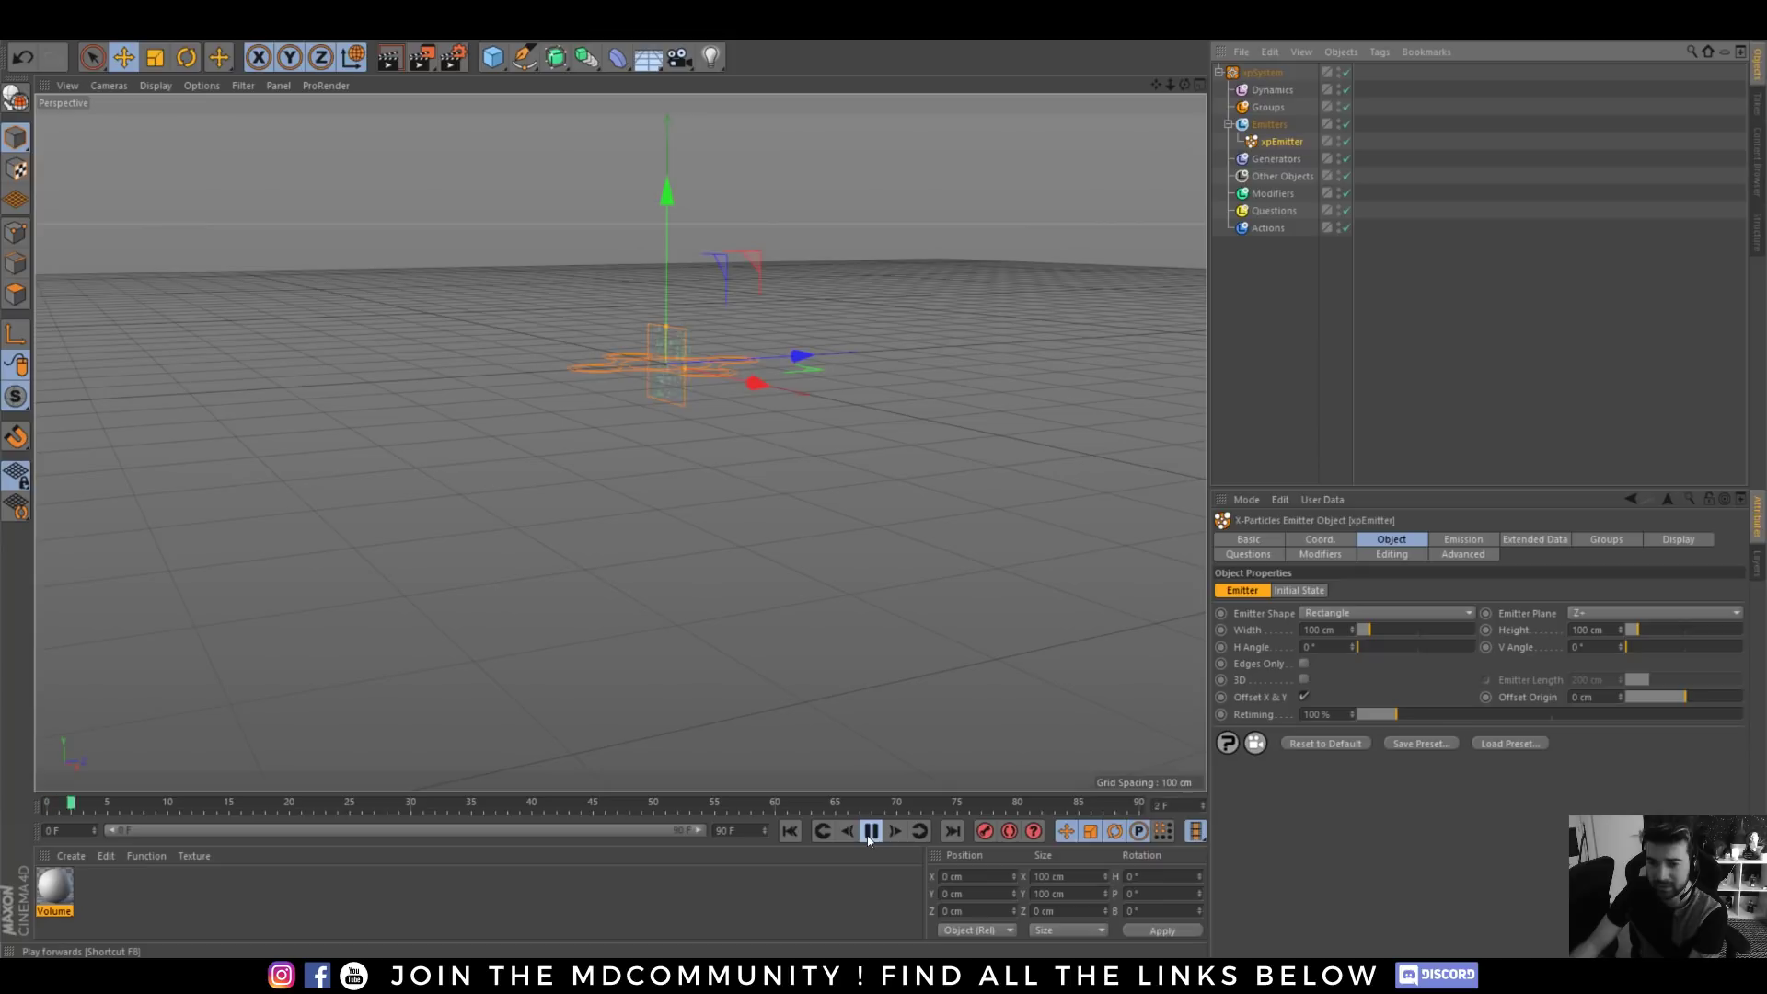
- Add an xpOVDBMesher generator to the system and use the xpEmitter as its source
click(1275, 158)
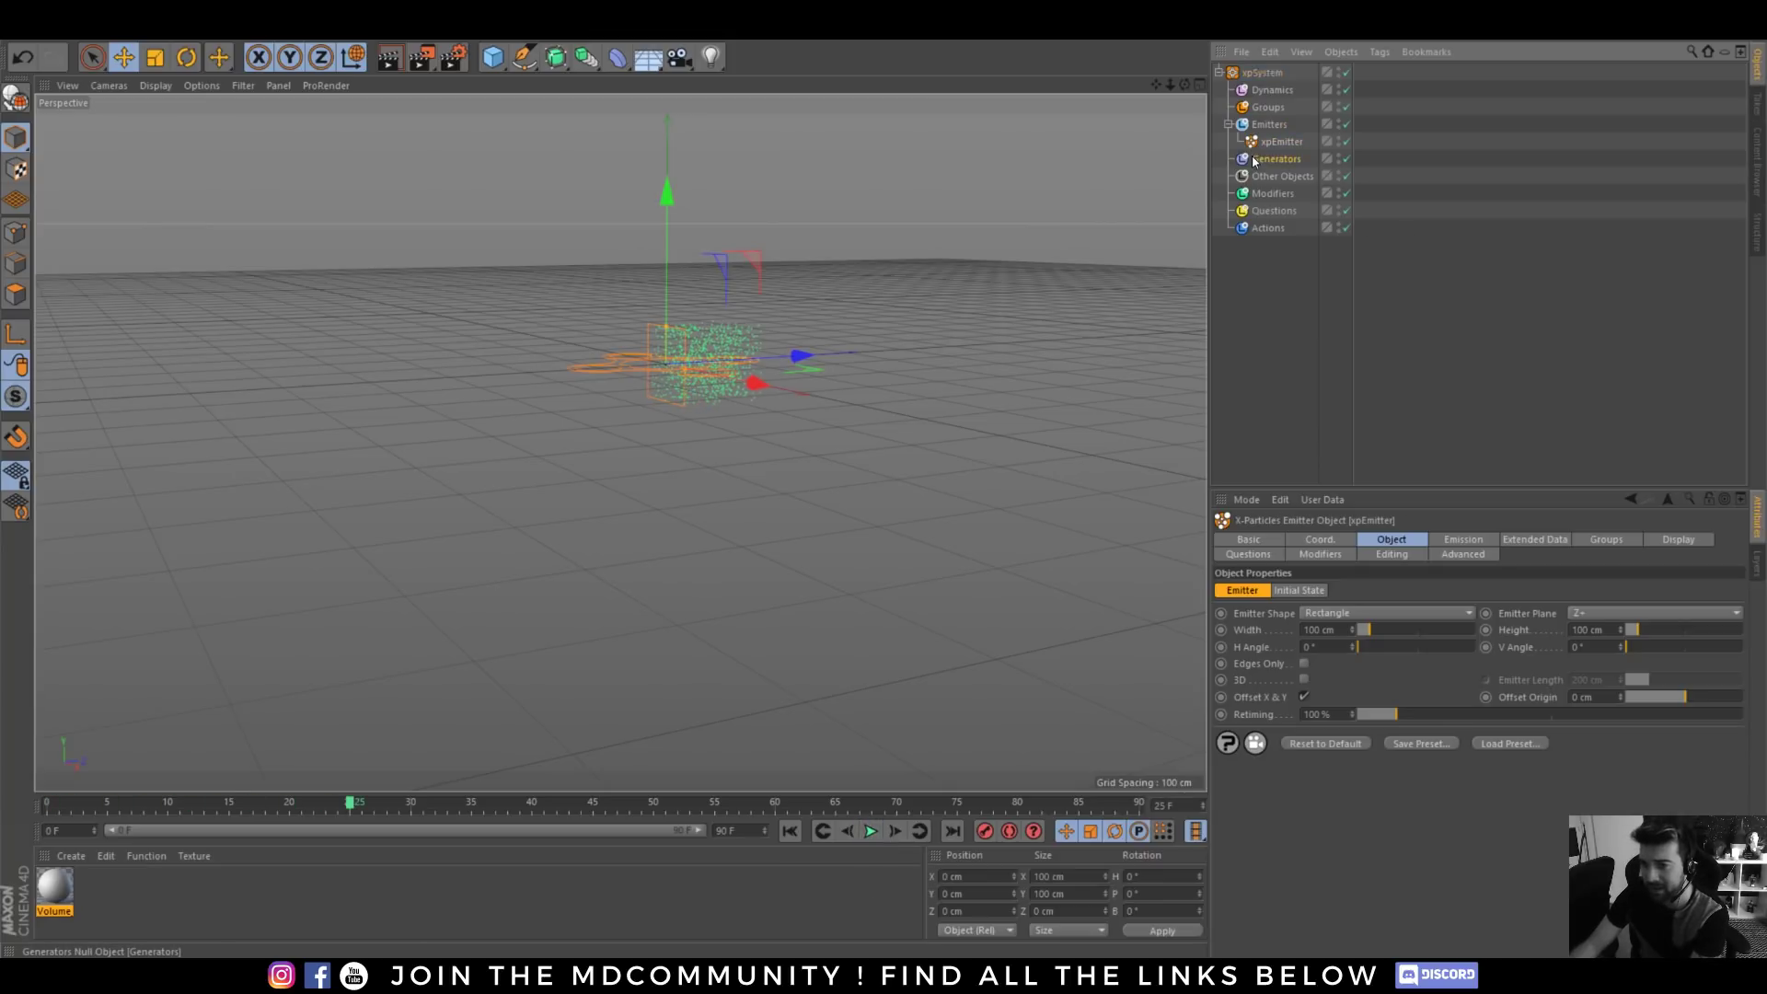
click(1738, 609)
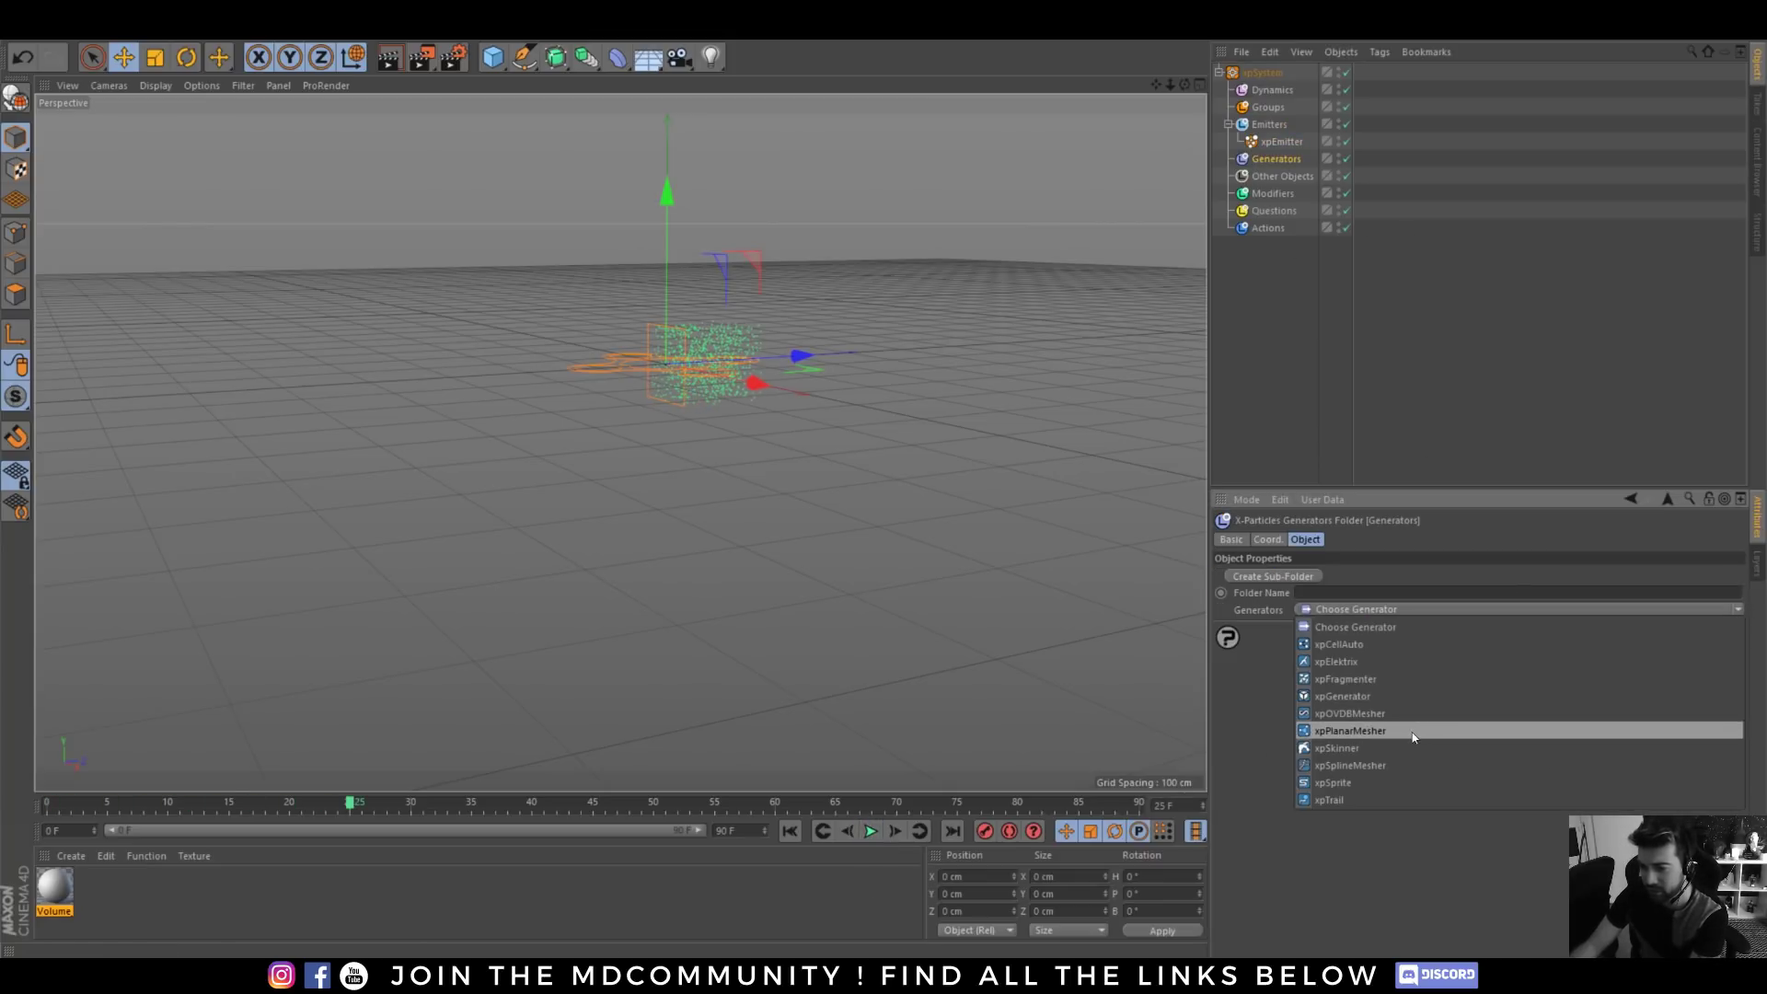
click(1376, 720)
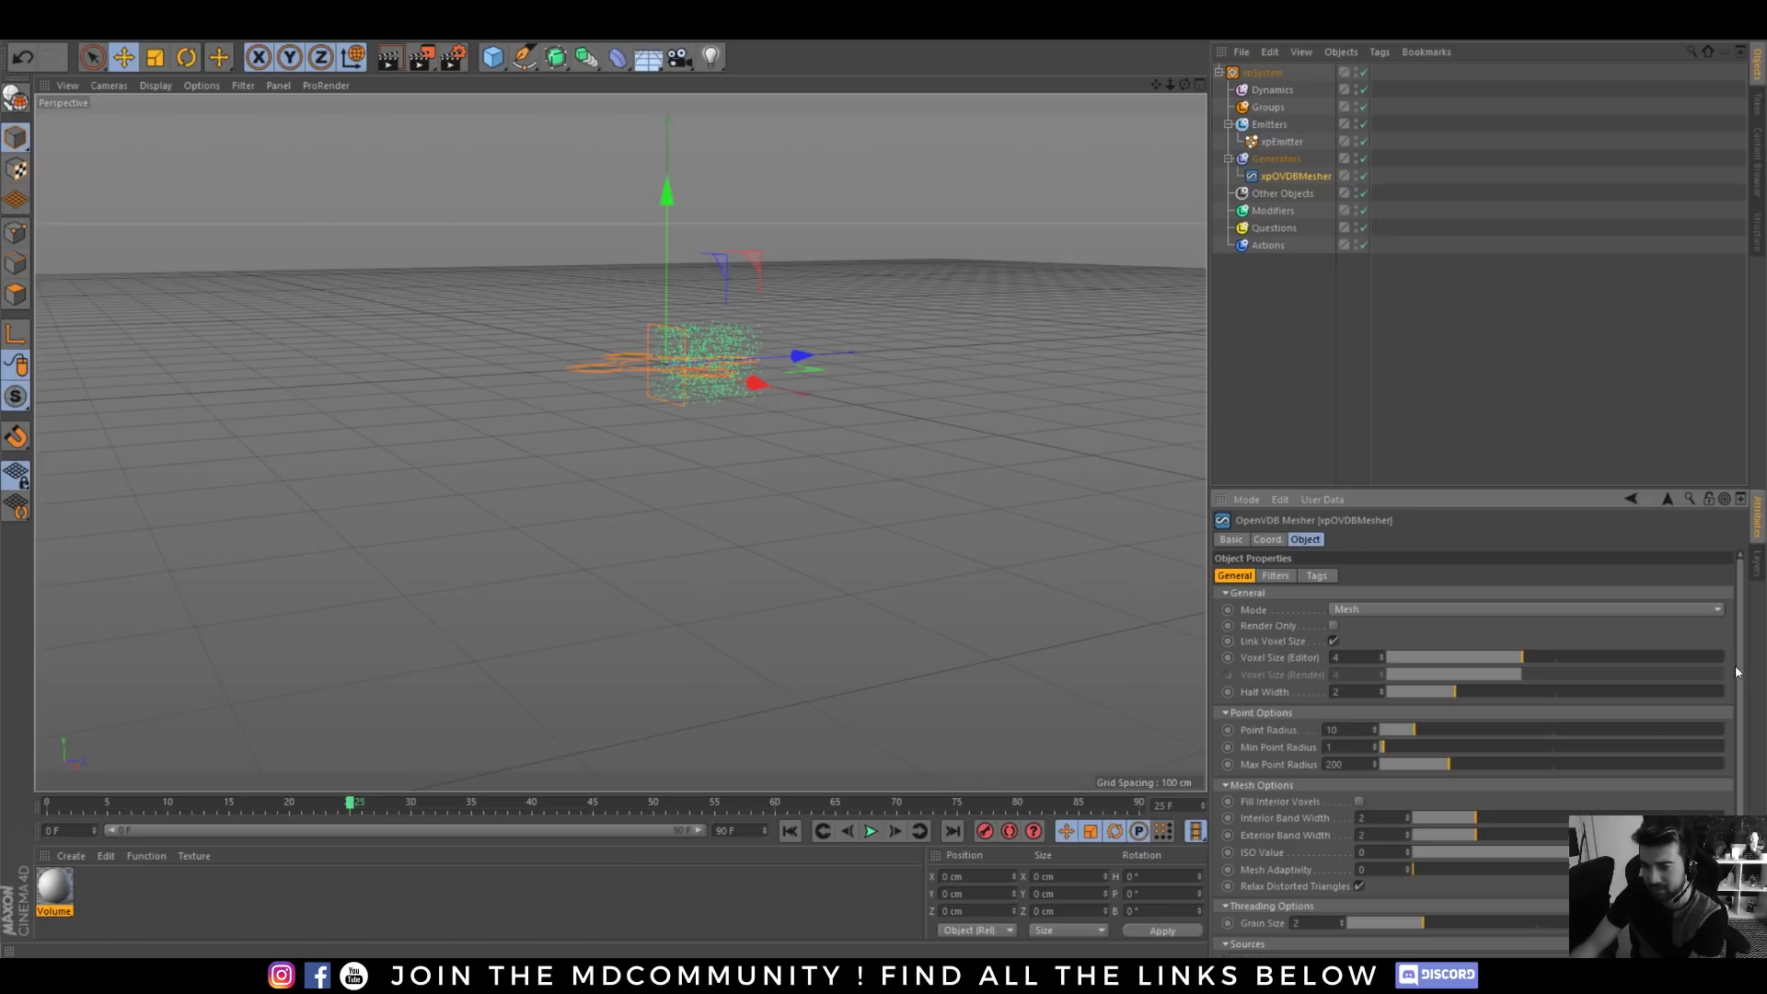
scroll(1737, 672, down, 5)
drag(1281, 141, 1333, 799)
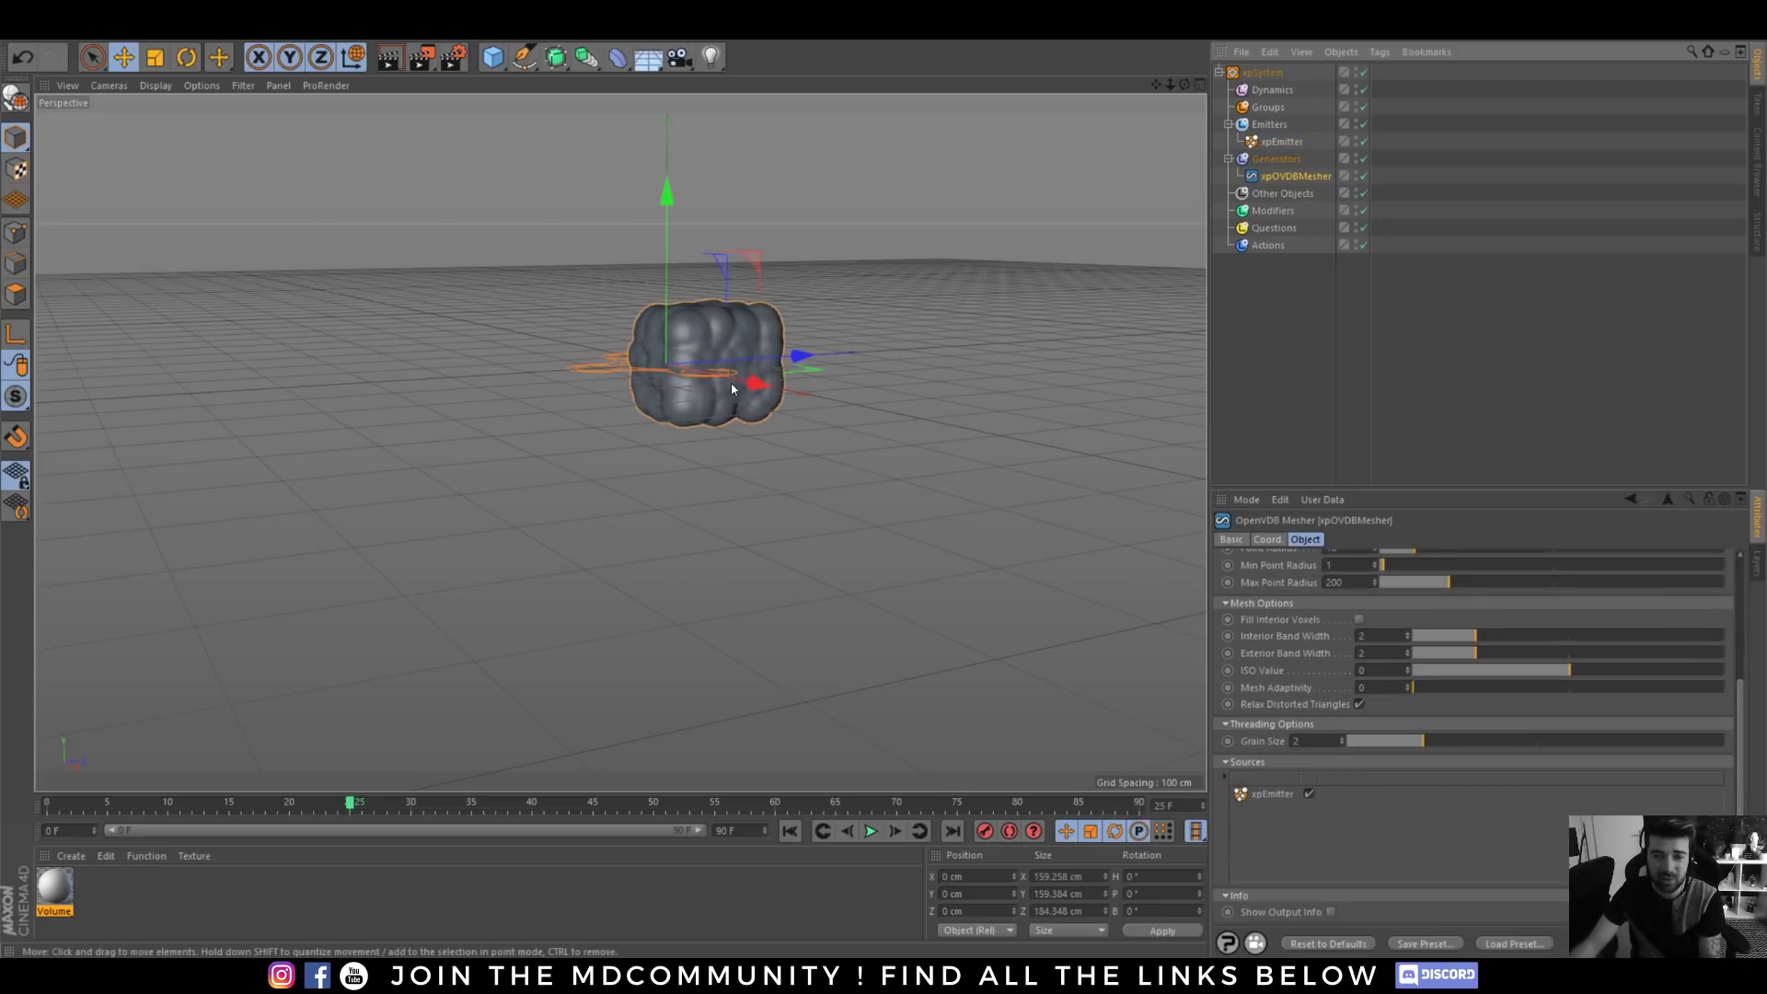
- Examine the meshed particles, move the timeline to frame 10 and delete the xpOVDBMesher
alt+drag(731, 389, 730, 353)
scroll(730, 354, up, 4)
drag(381, 805, 168, 807)
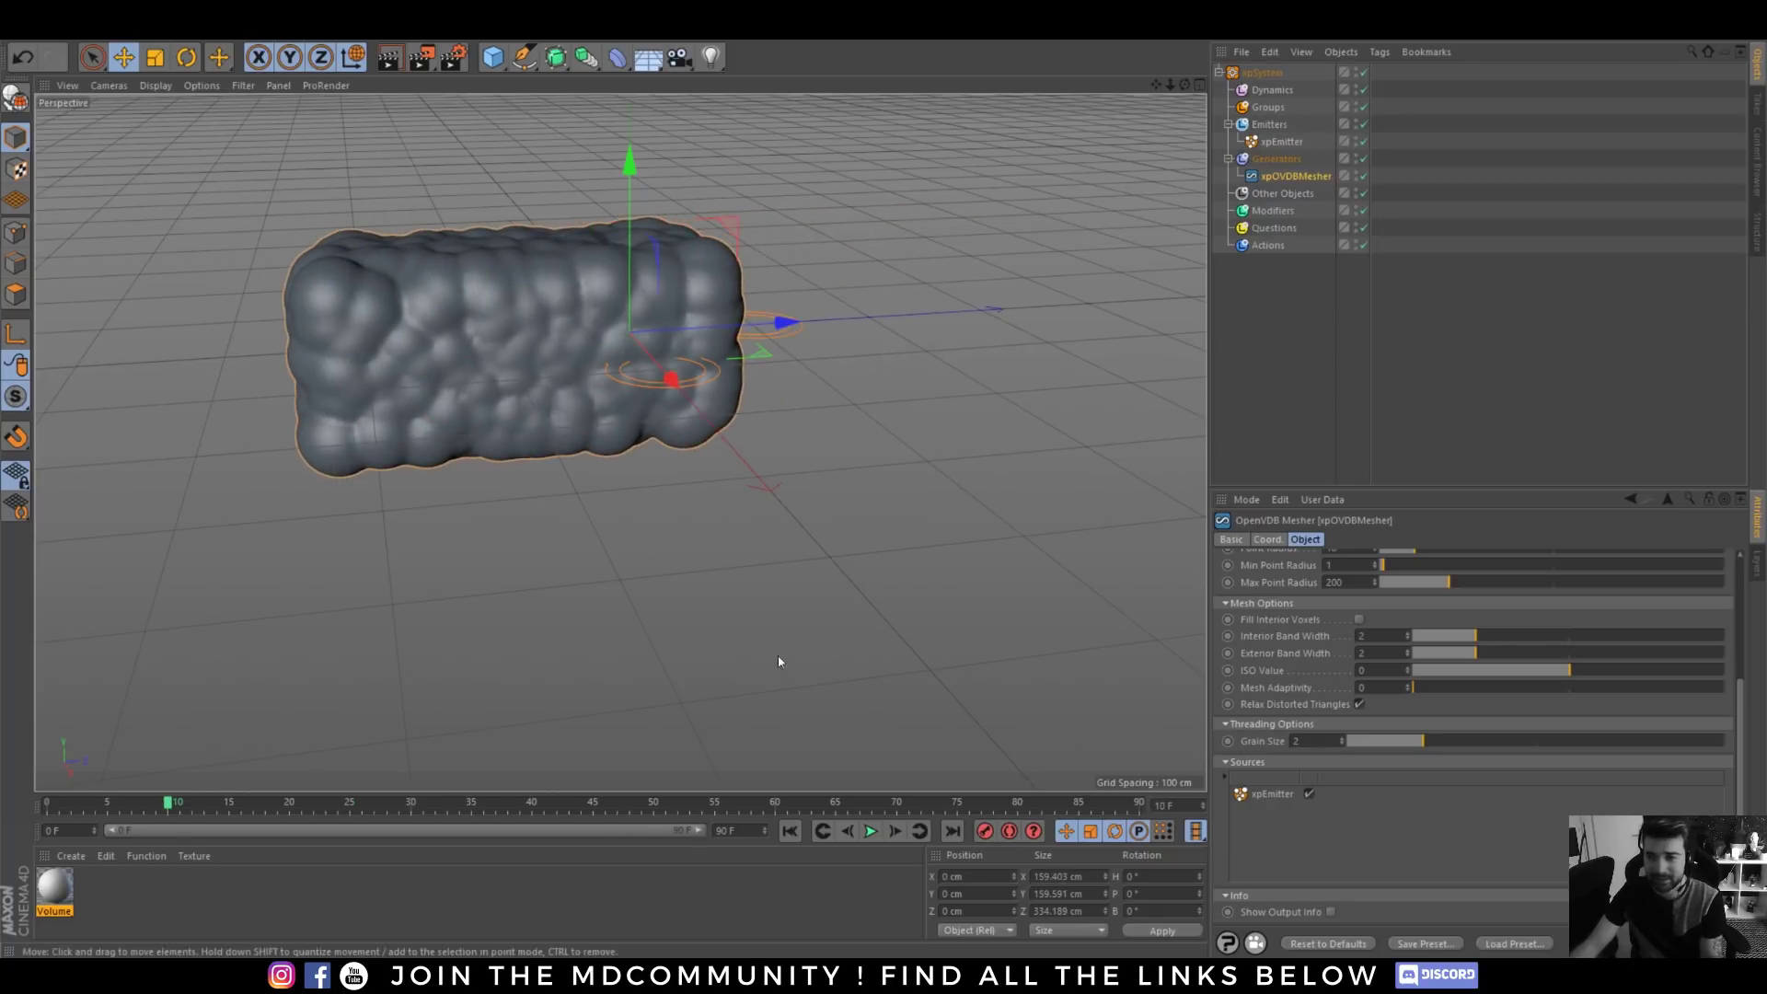
key(Delete)
- Add an xpTrail generator to the system and assign the xpEmitter as its emitter
click(1279, 158)
click(1736, 614)
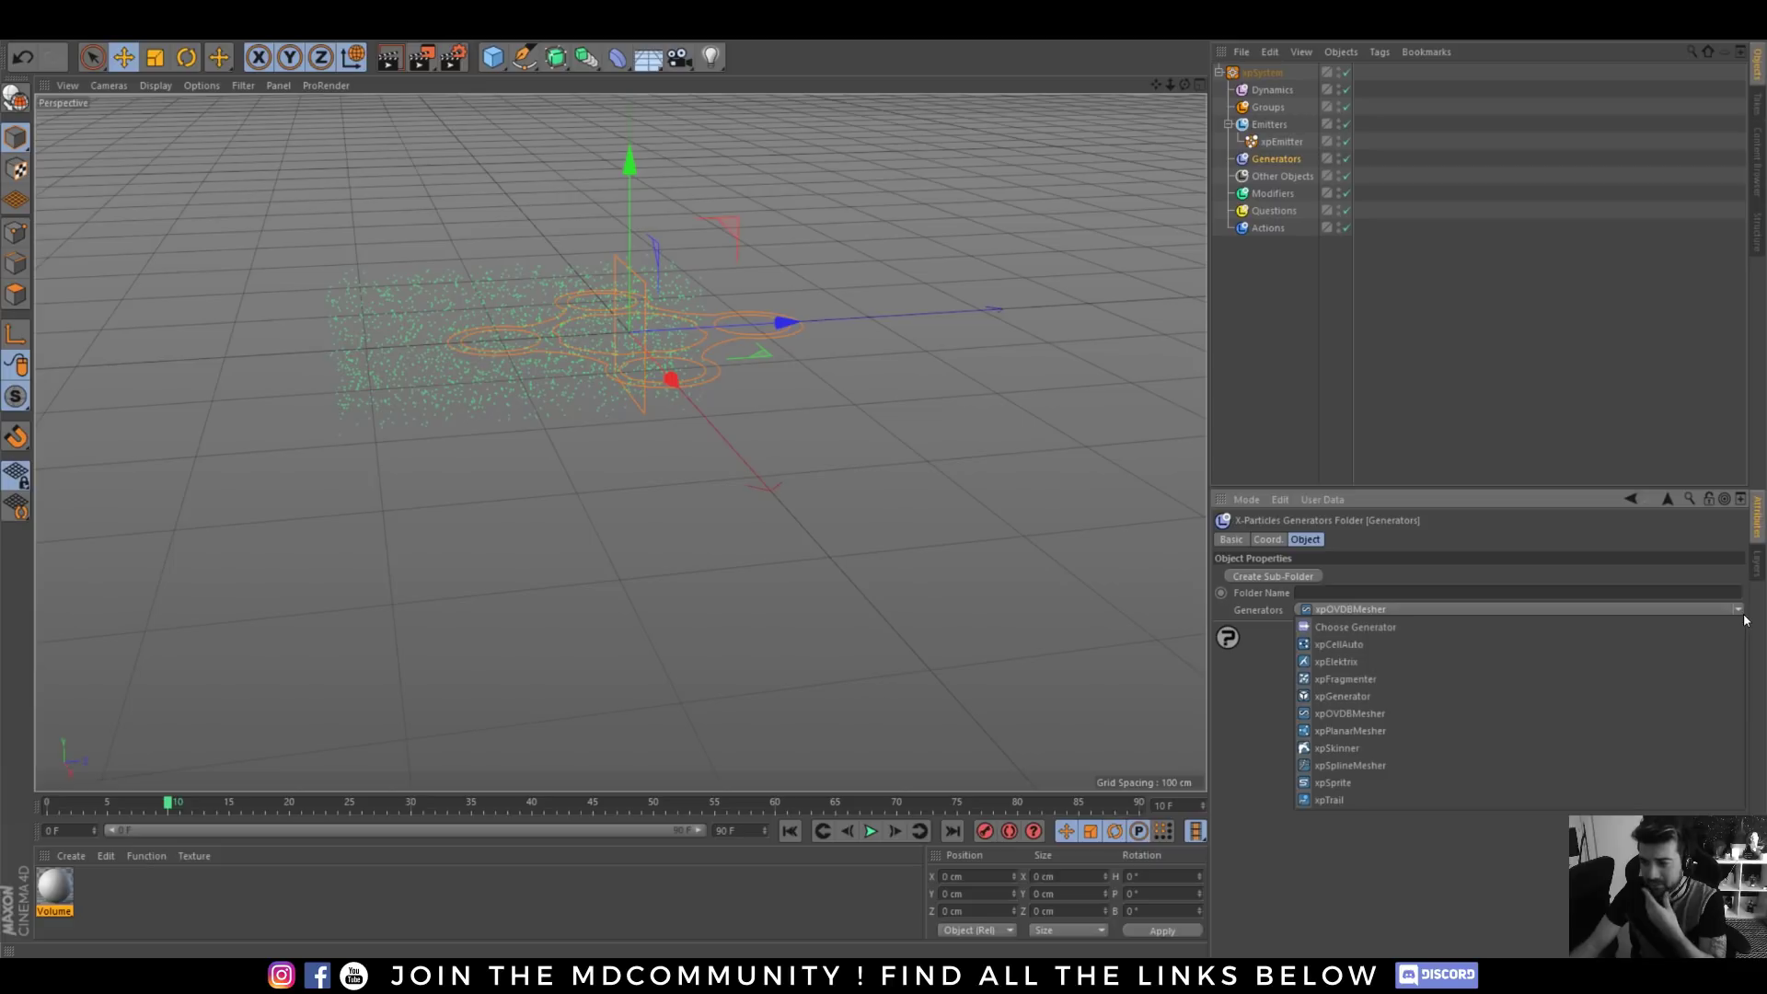
click(1360, 784)
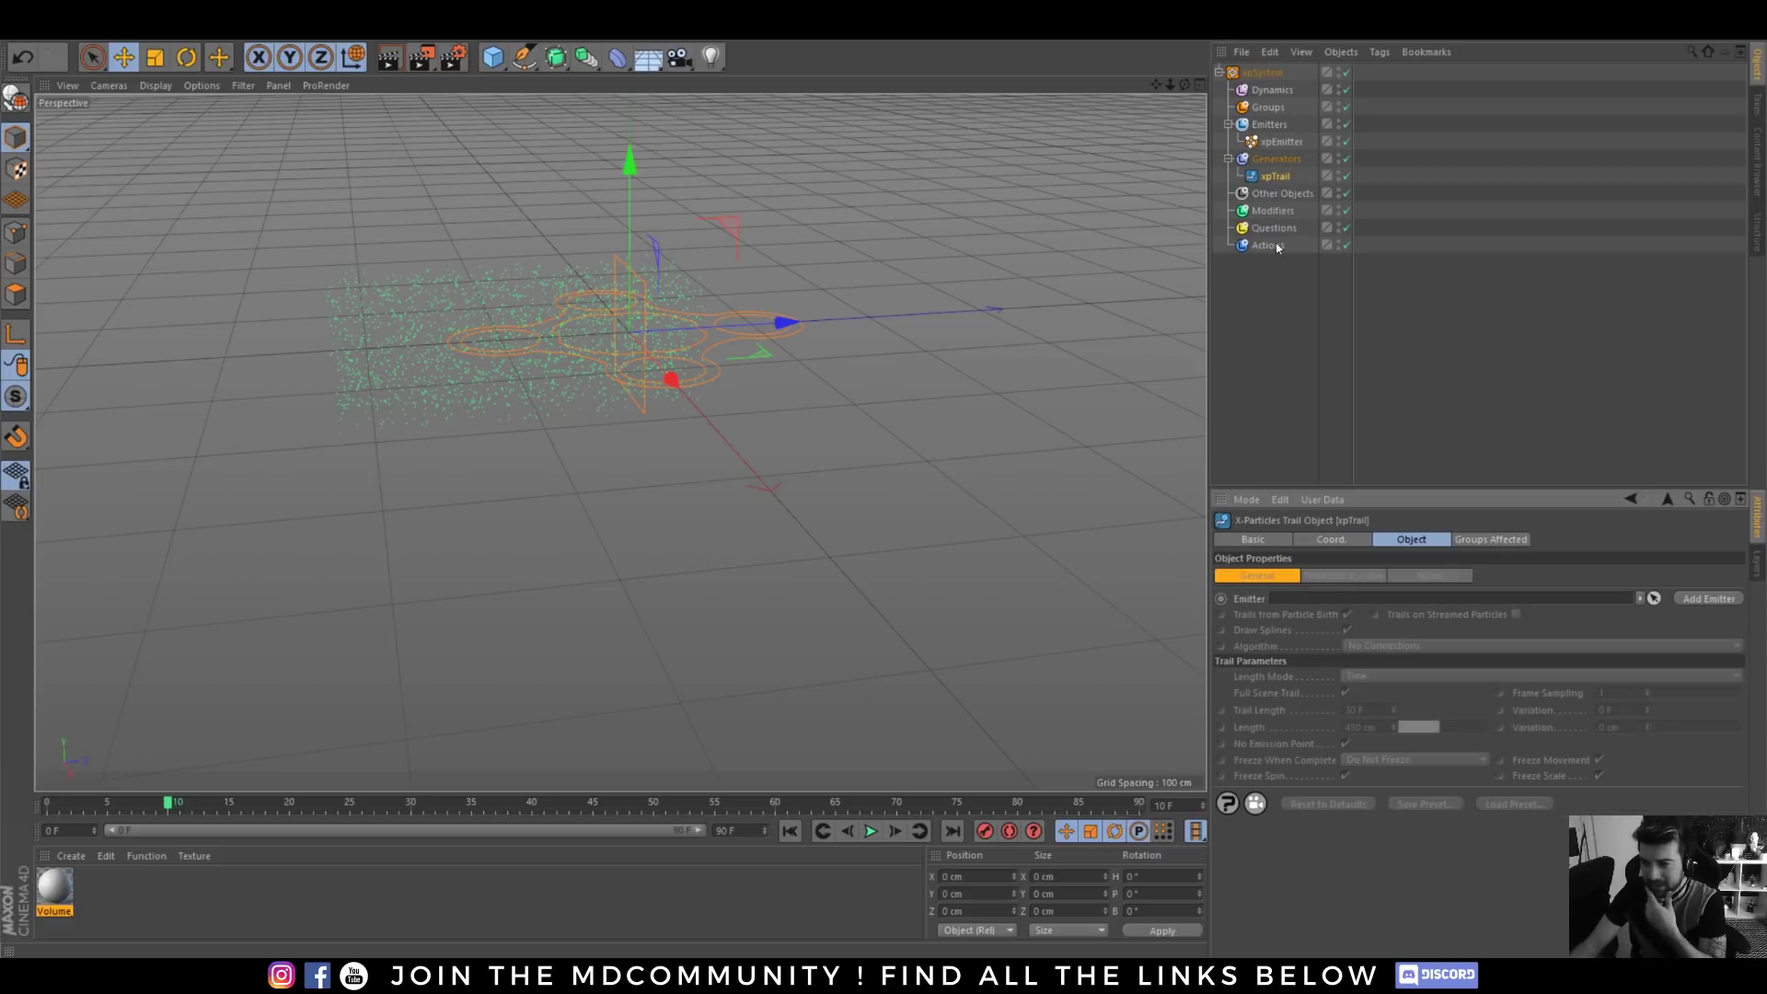
drag(1277, 141, 1303, 601)
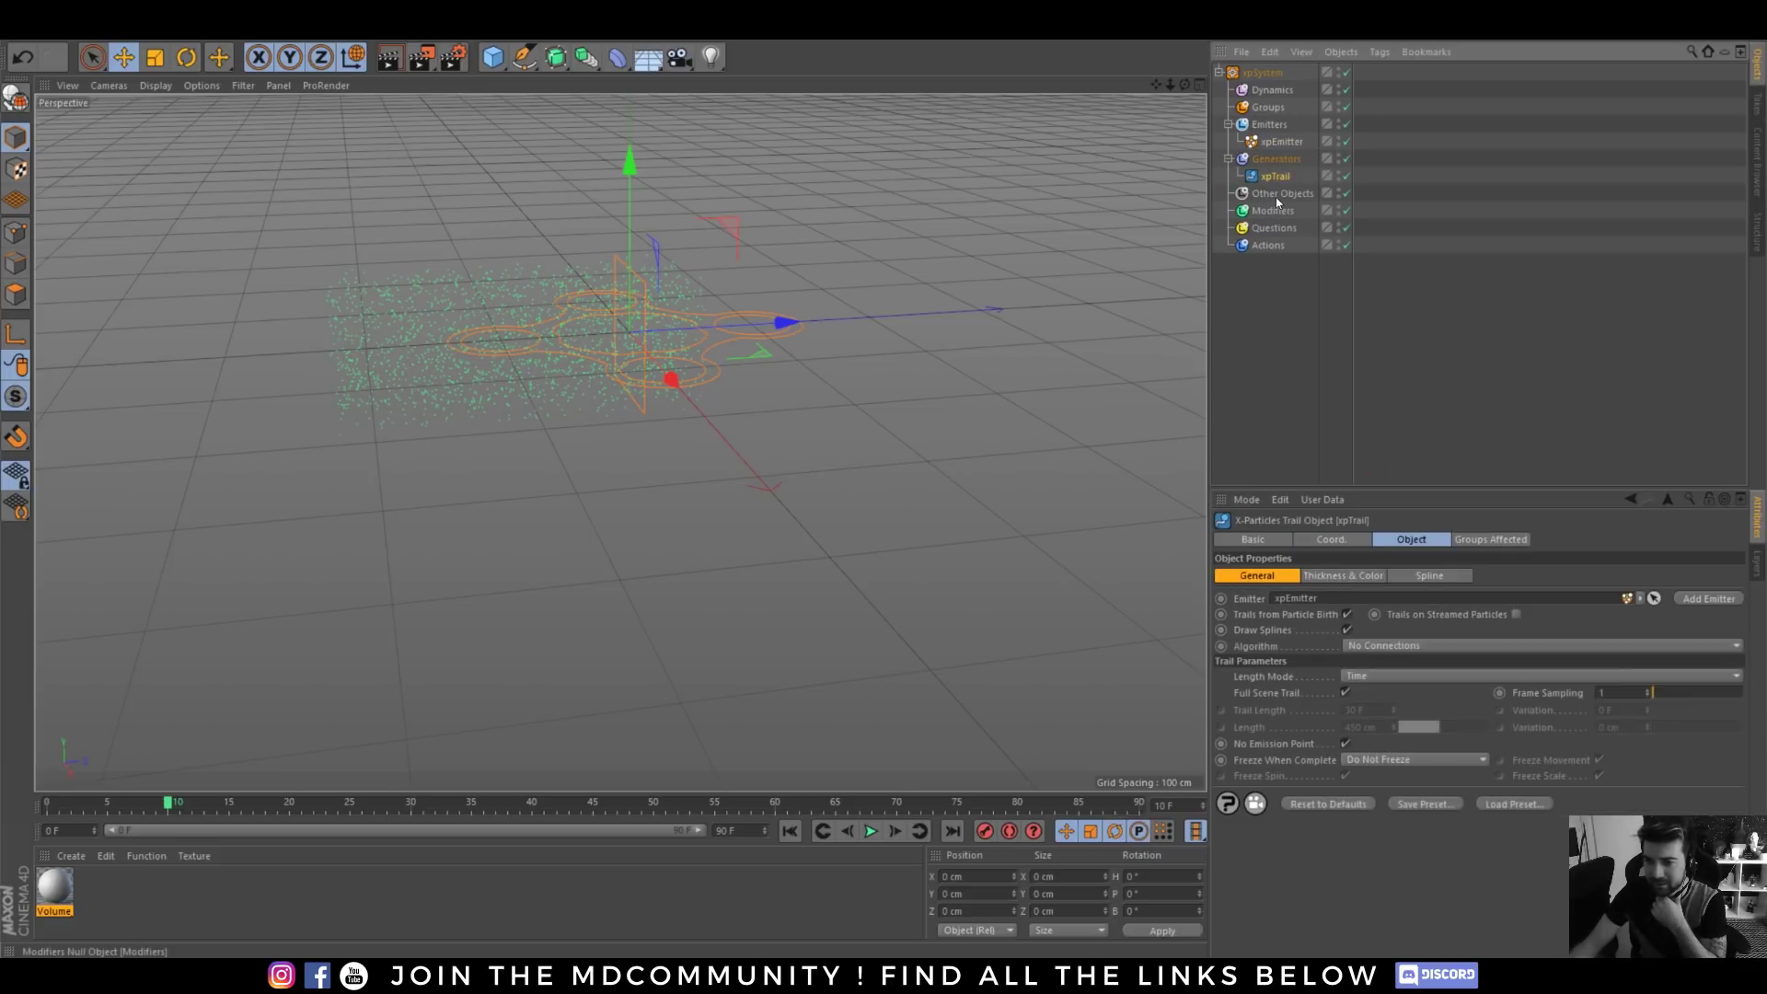
- Add an xpSplineMesher generator with the xpTrail as its spline object and play the simulation to frame 23
click(1275, 158)
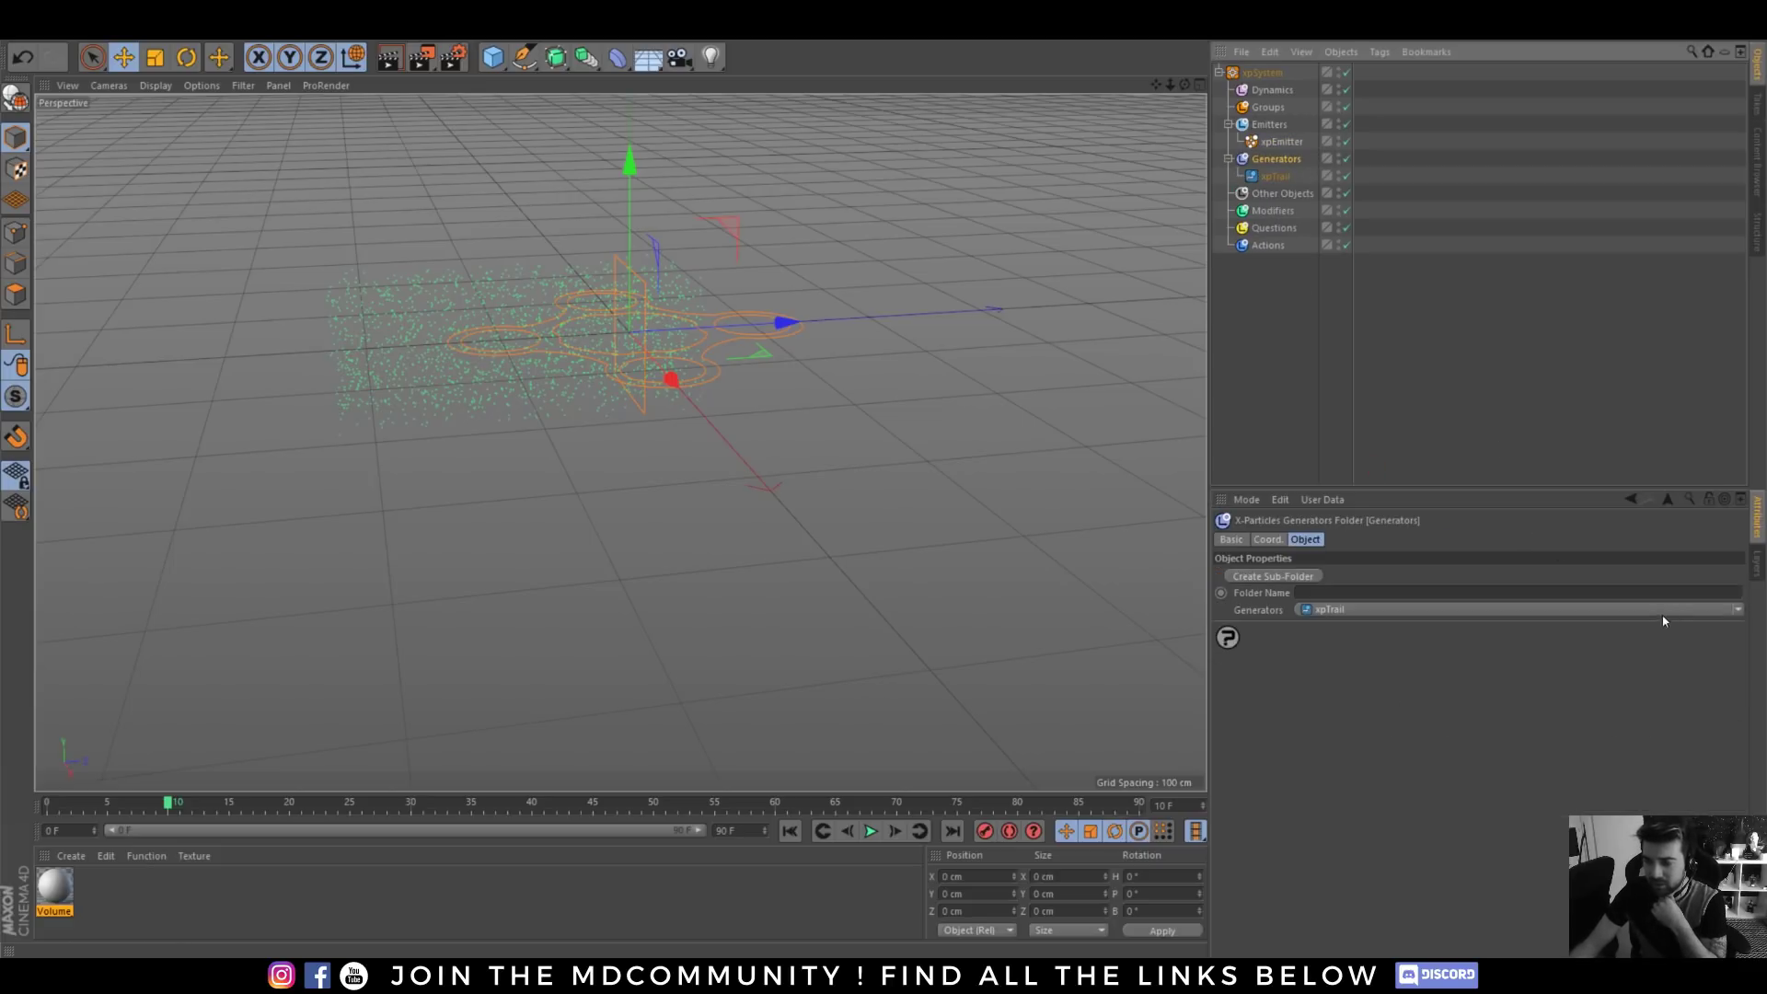
click(1736, 609)
click(1362, 738)
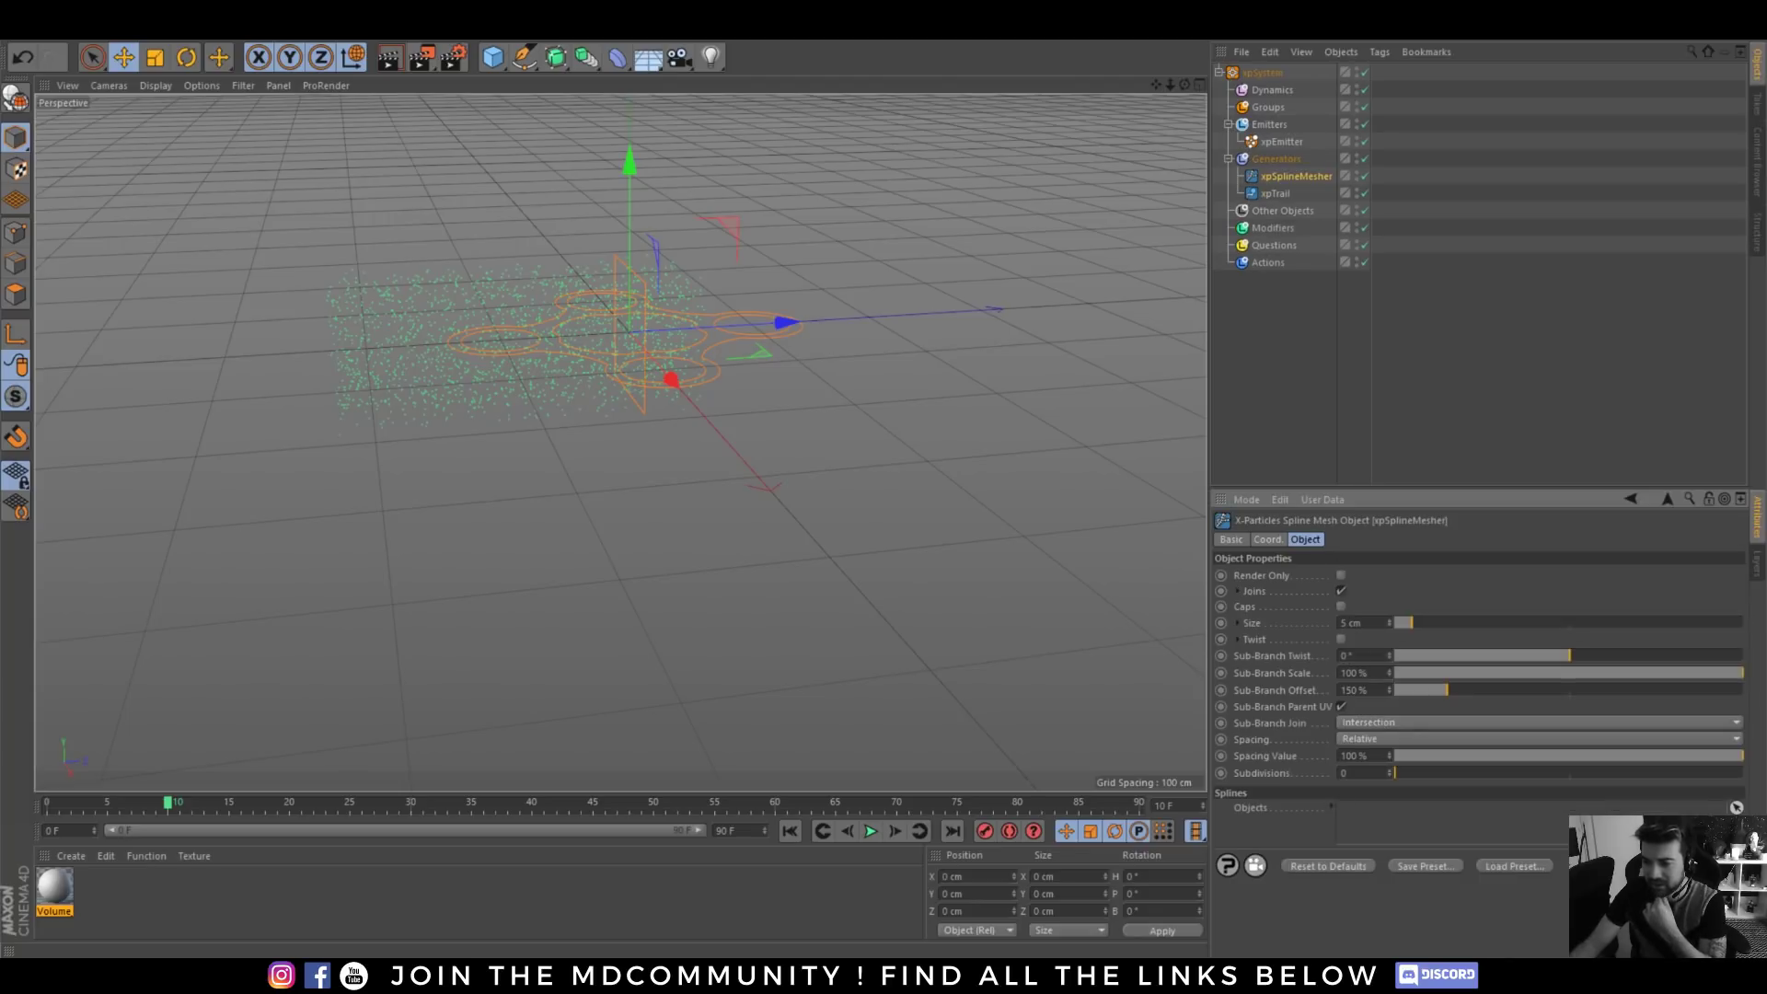
drag(1277, 191, 1398, 836)
click(870, 831)
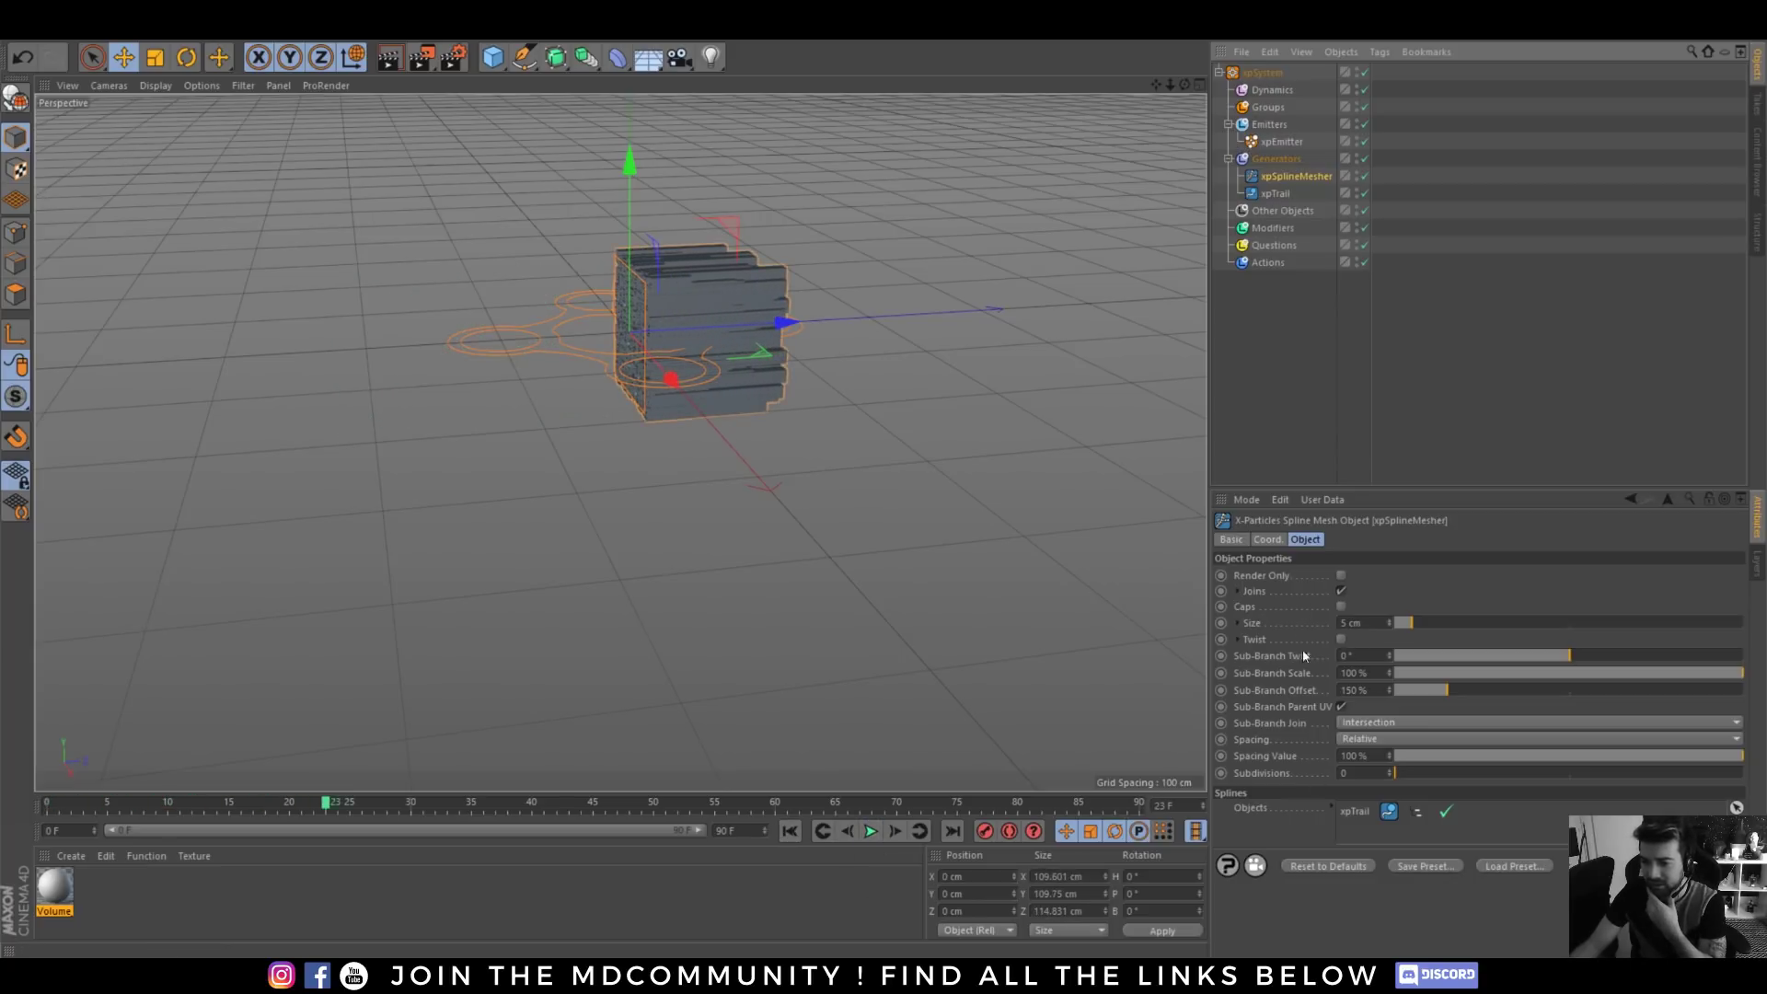
- Taper the spline mesh by lowering the end of its Scale curve to zero, and set its size to 2 cm
click(1237, 623)
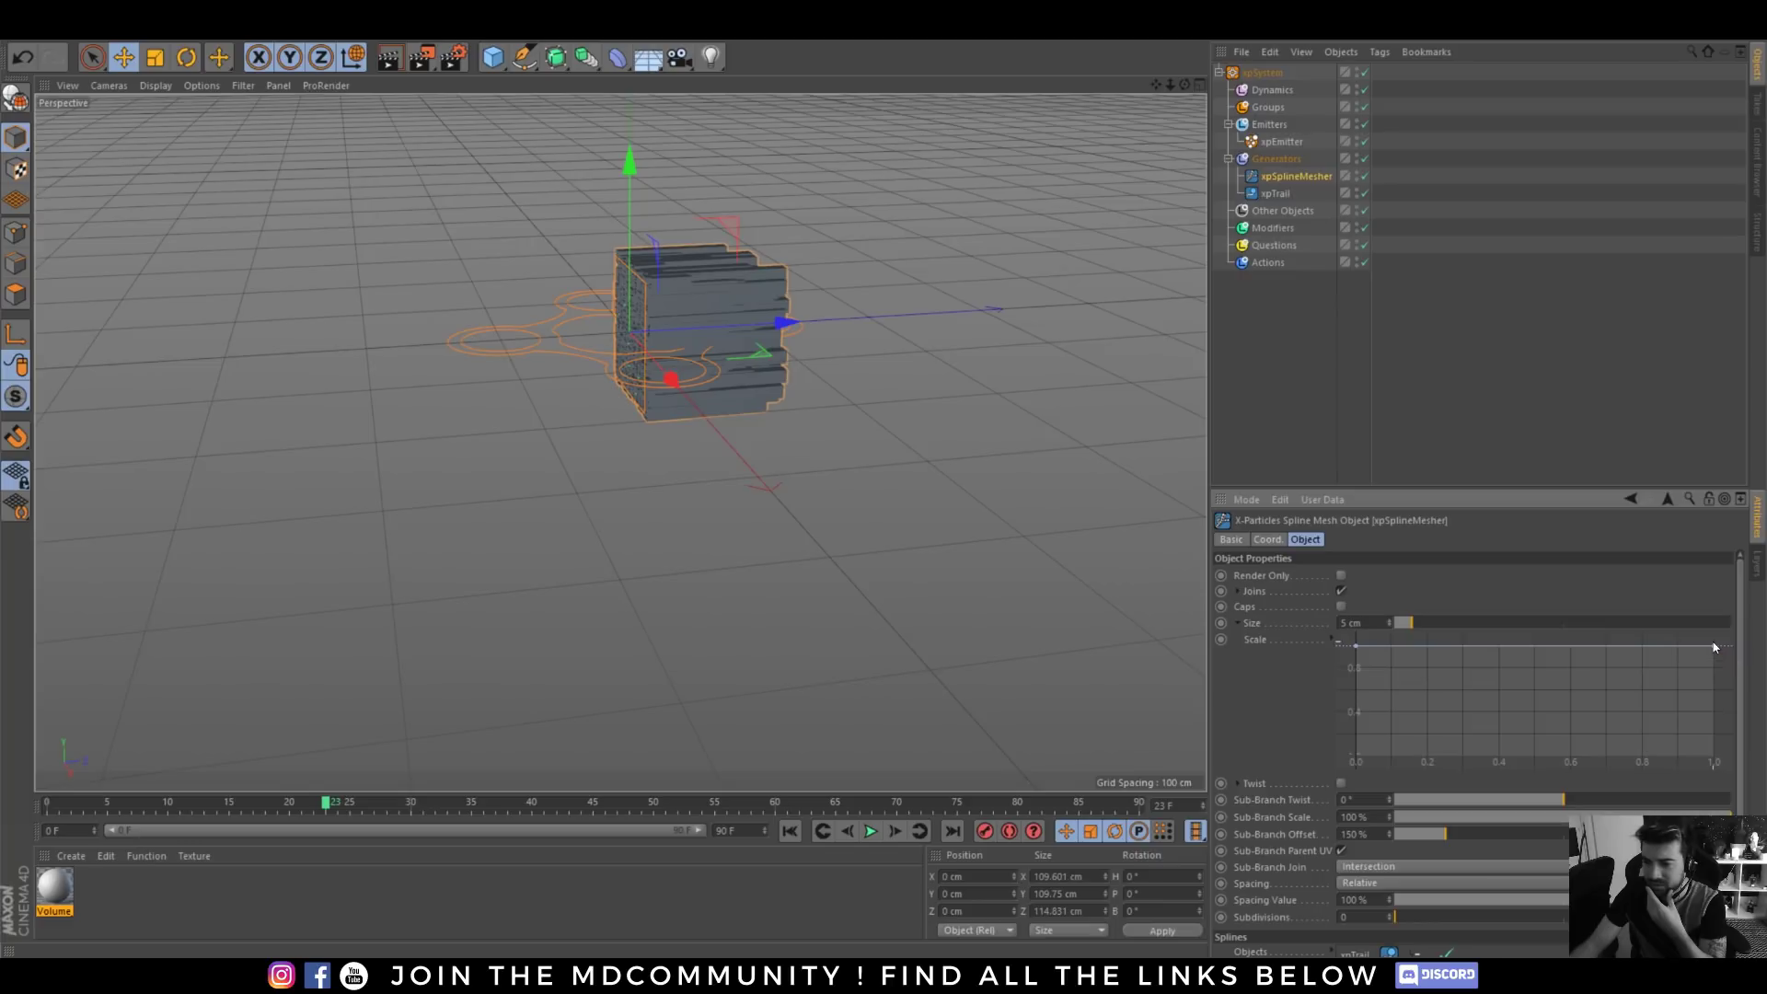
drag(1714, 647, 1737, 795)
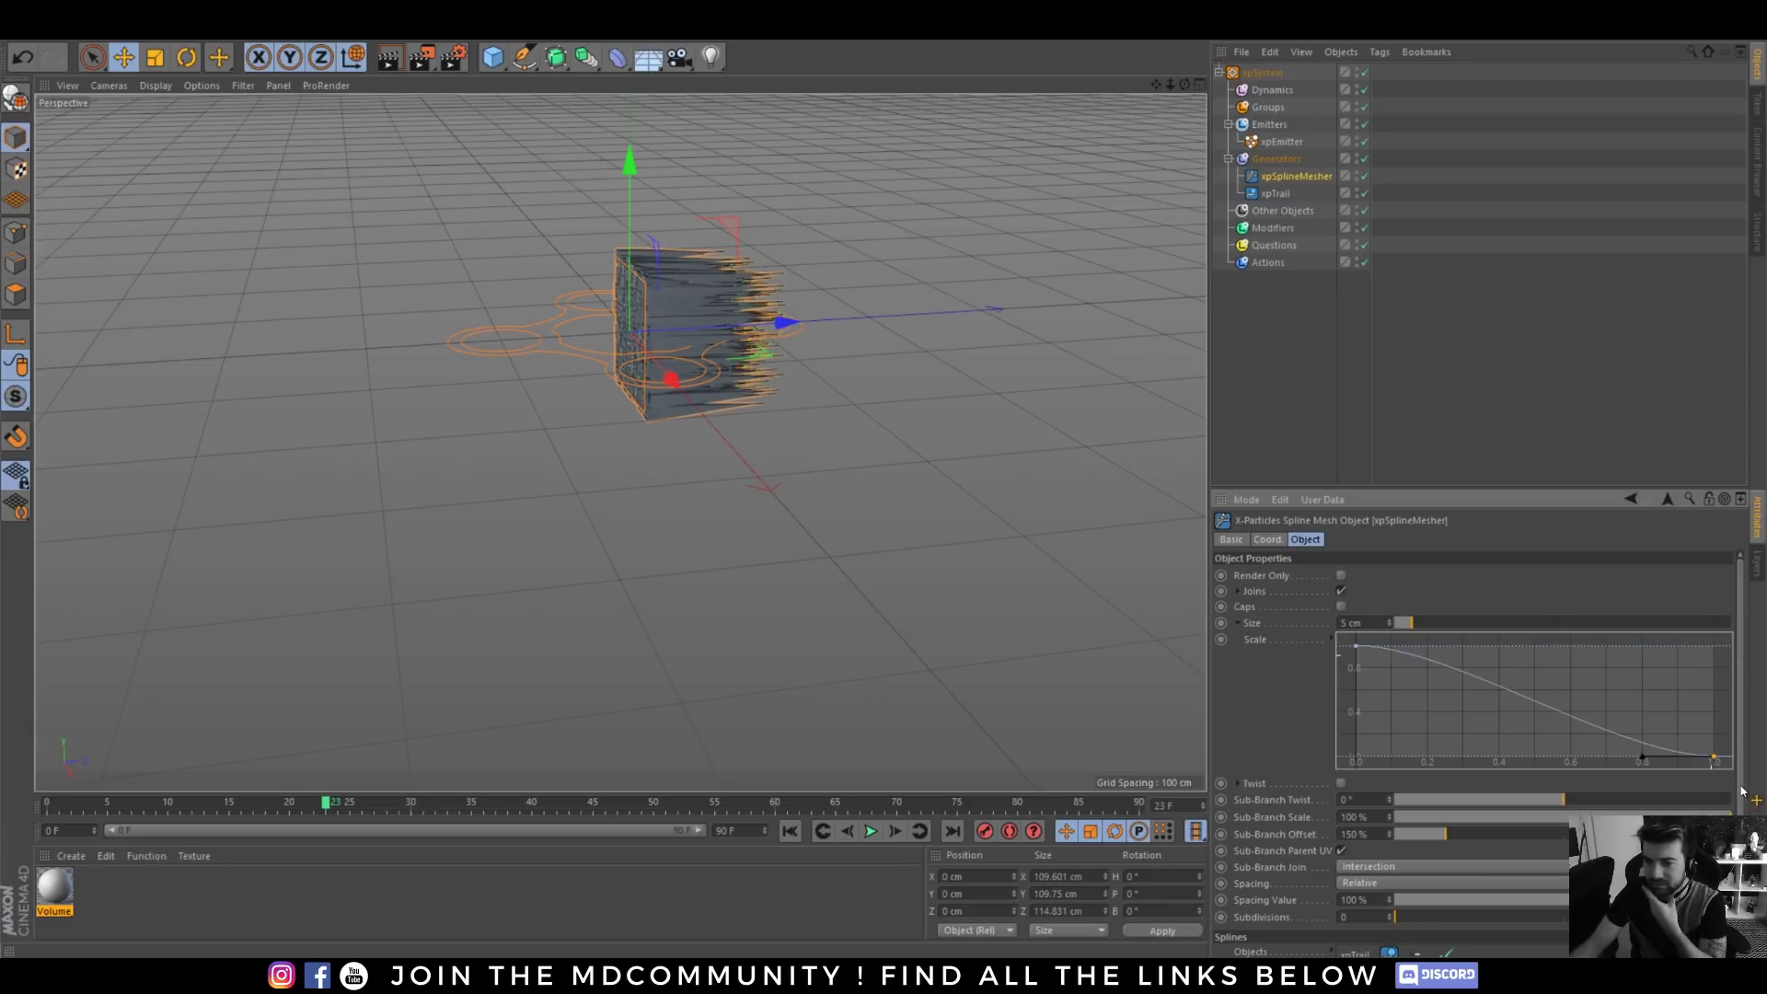
click(1364, 626)
key(Return)
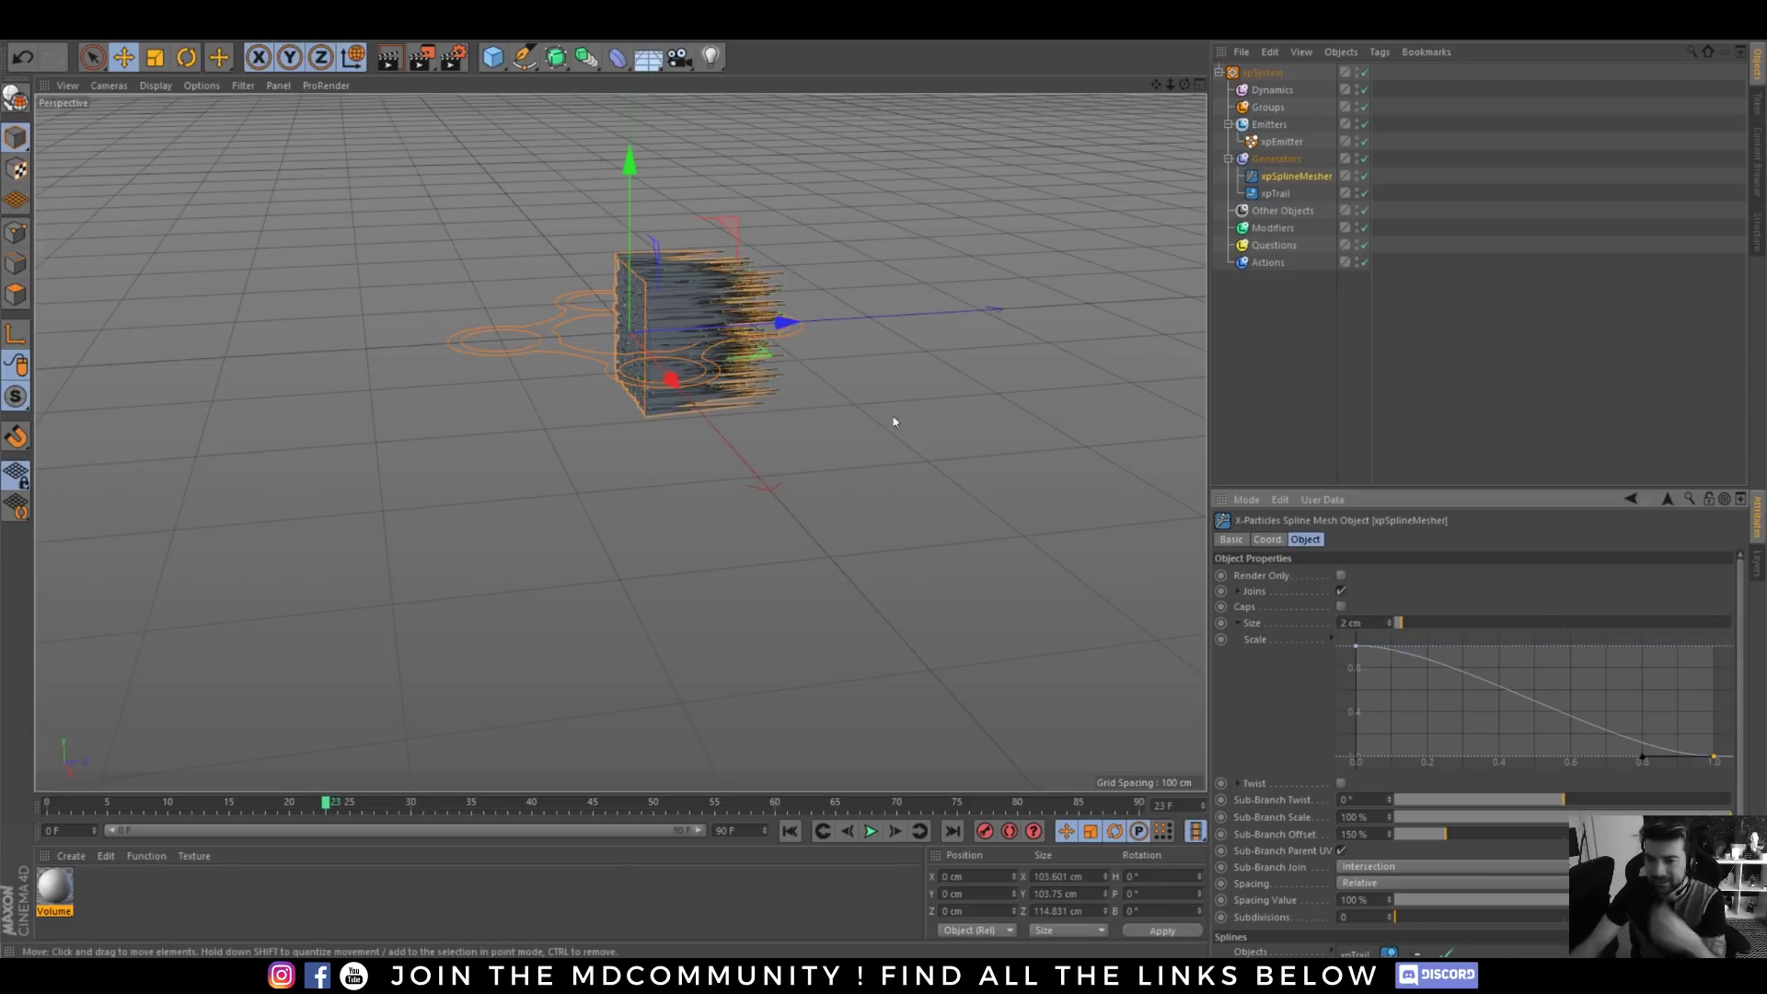
scroll(711, 346, up, 6)
mouse_move(742, 248)
alt+mouse_down()
mouse_move(397, 192)
mouse_move(471, 226)
mouse_move(709, 246)
mouse_move(782, 222)
alt+mouse_up()
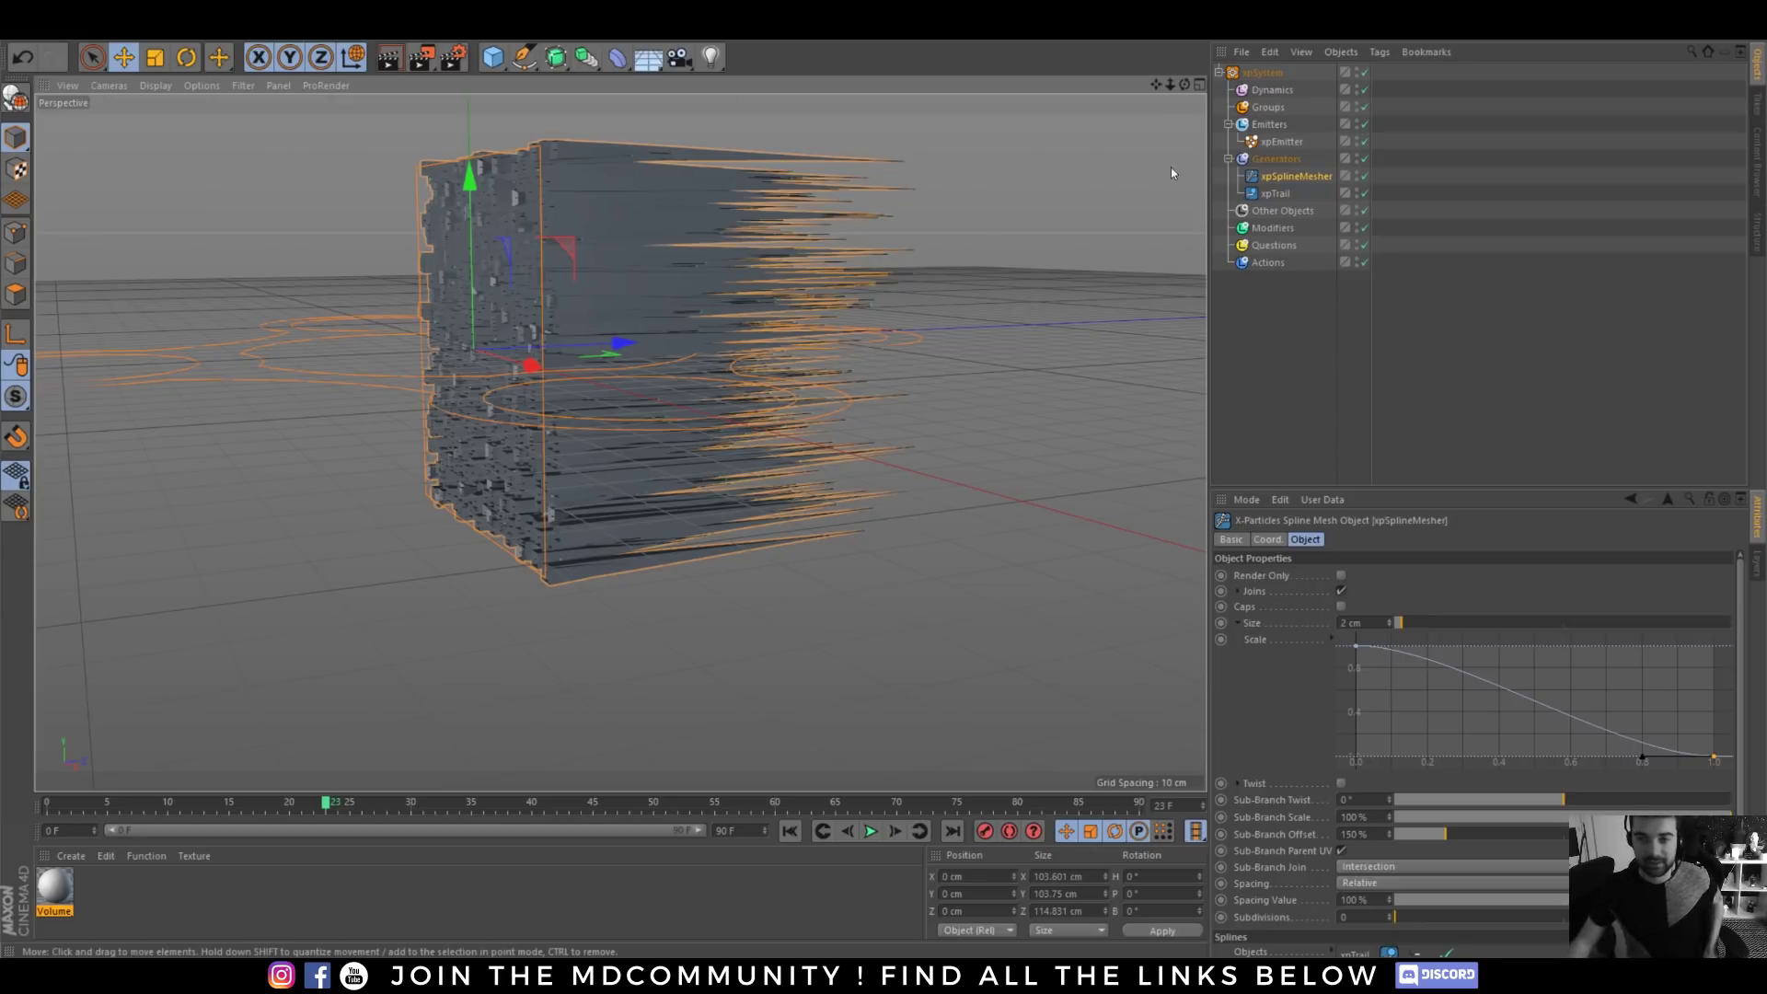
- Try the Max (User) interface layout and return to the Startup layout
click(1627, 29)
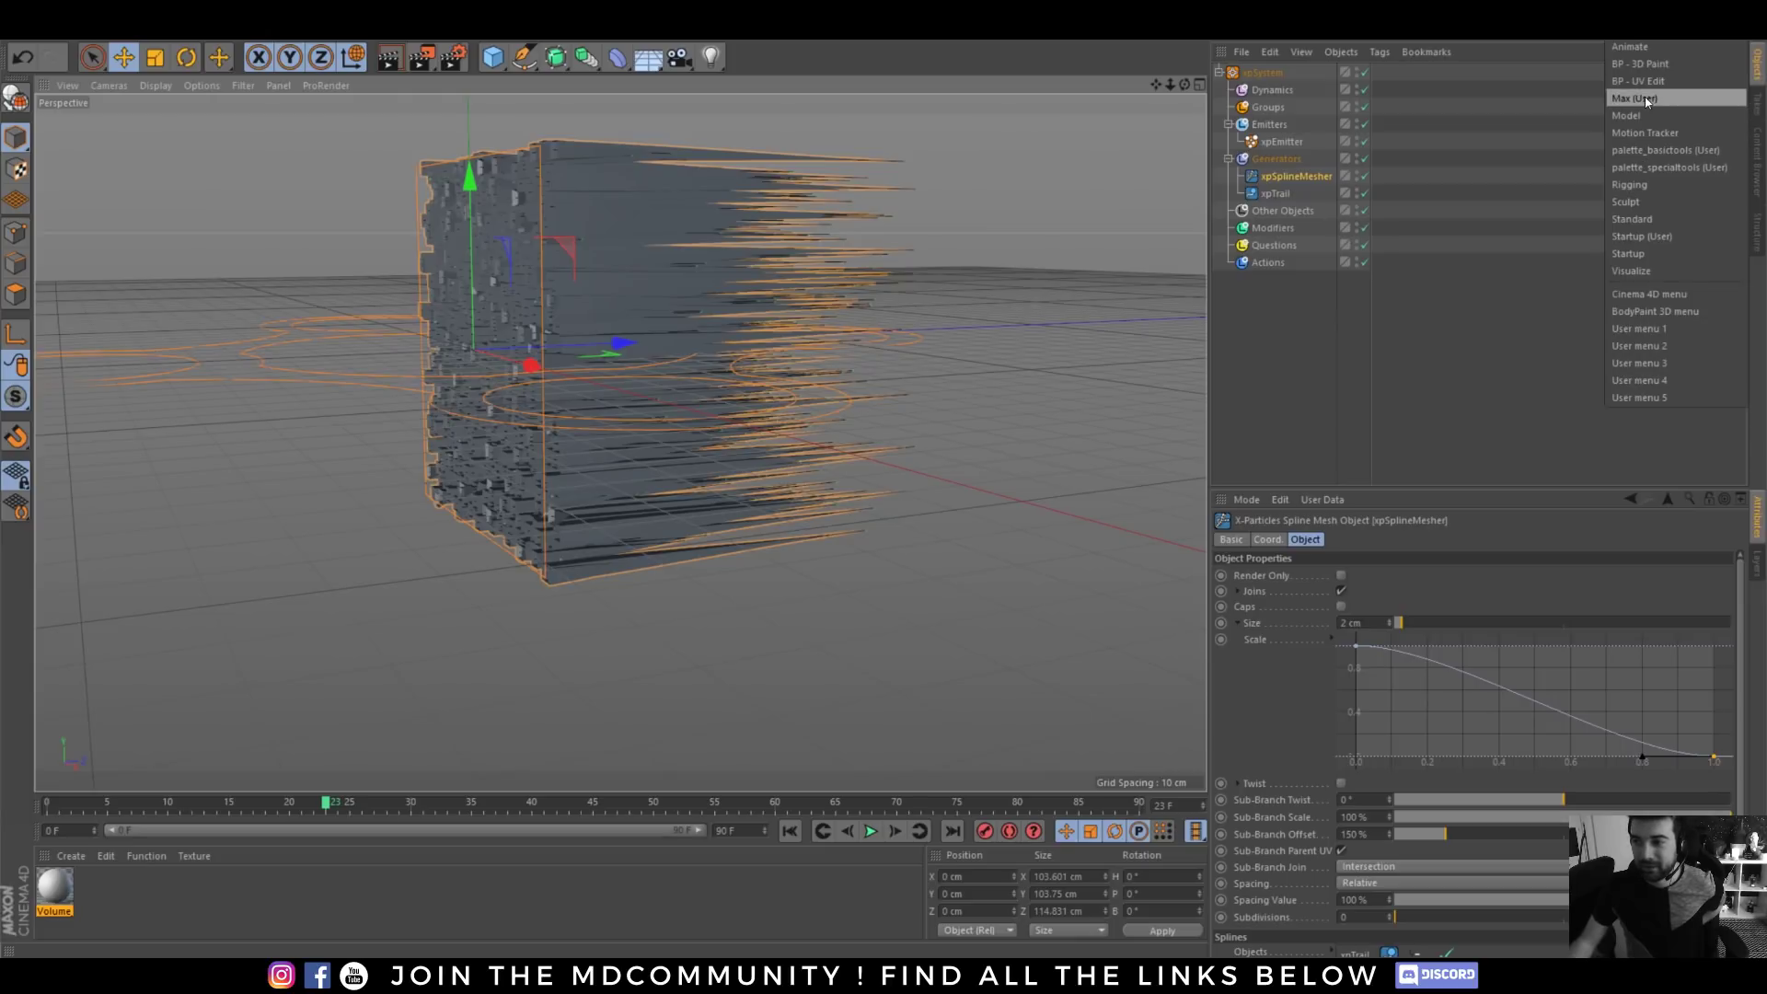
click(1640, 99)
click(1626, 30)
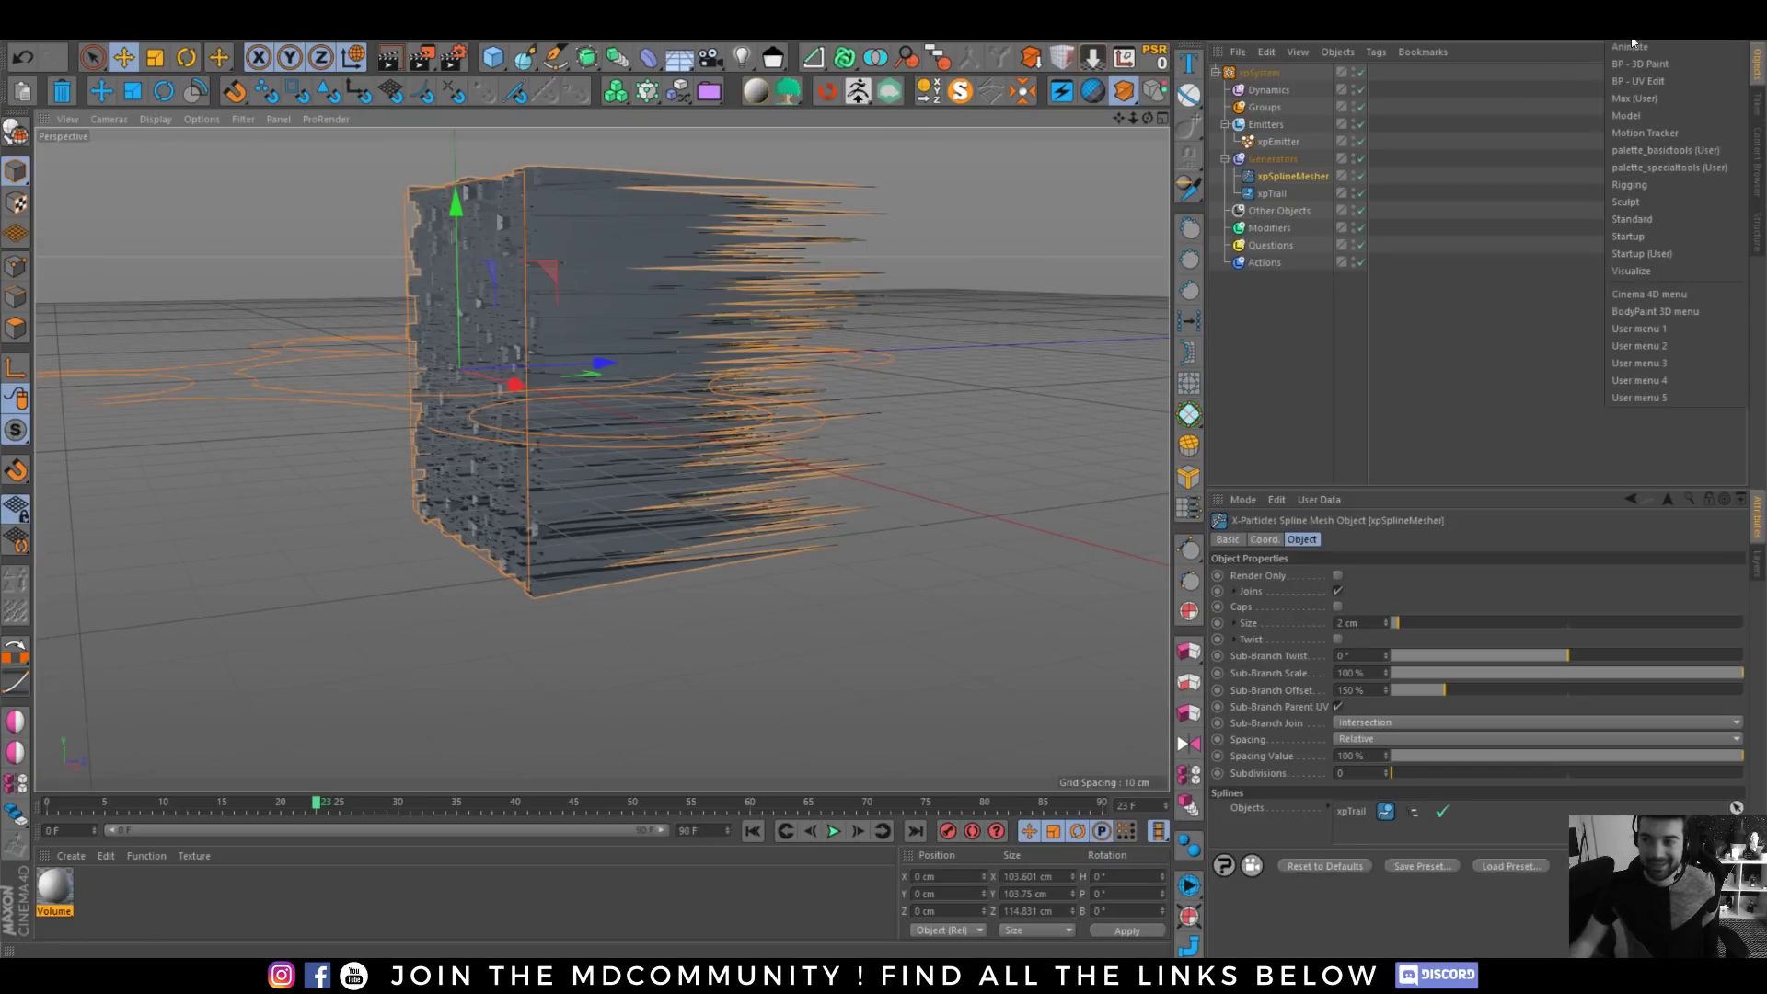
click(1636, 236)
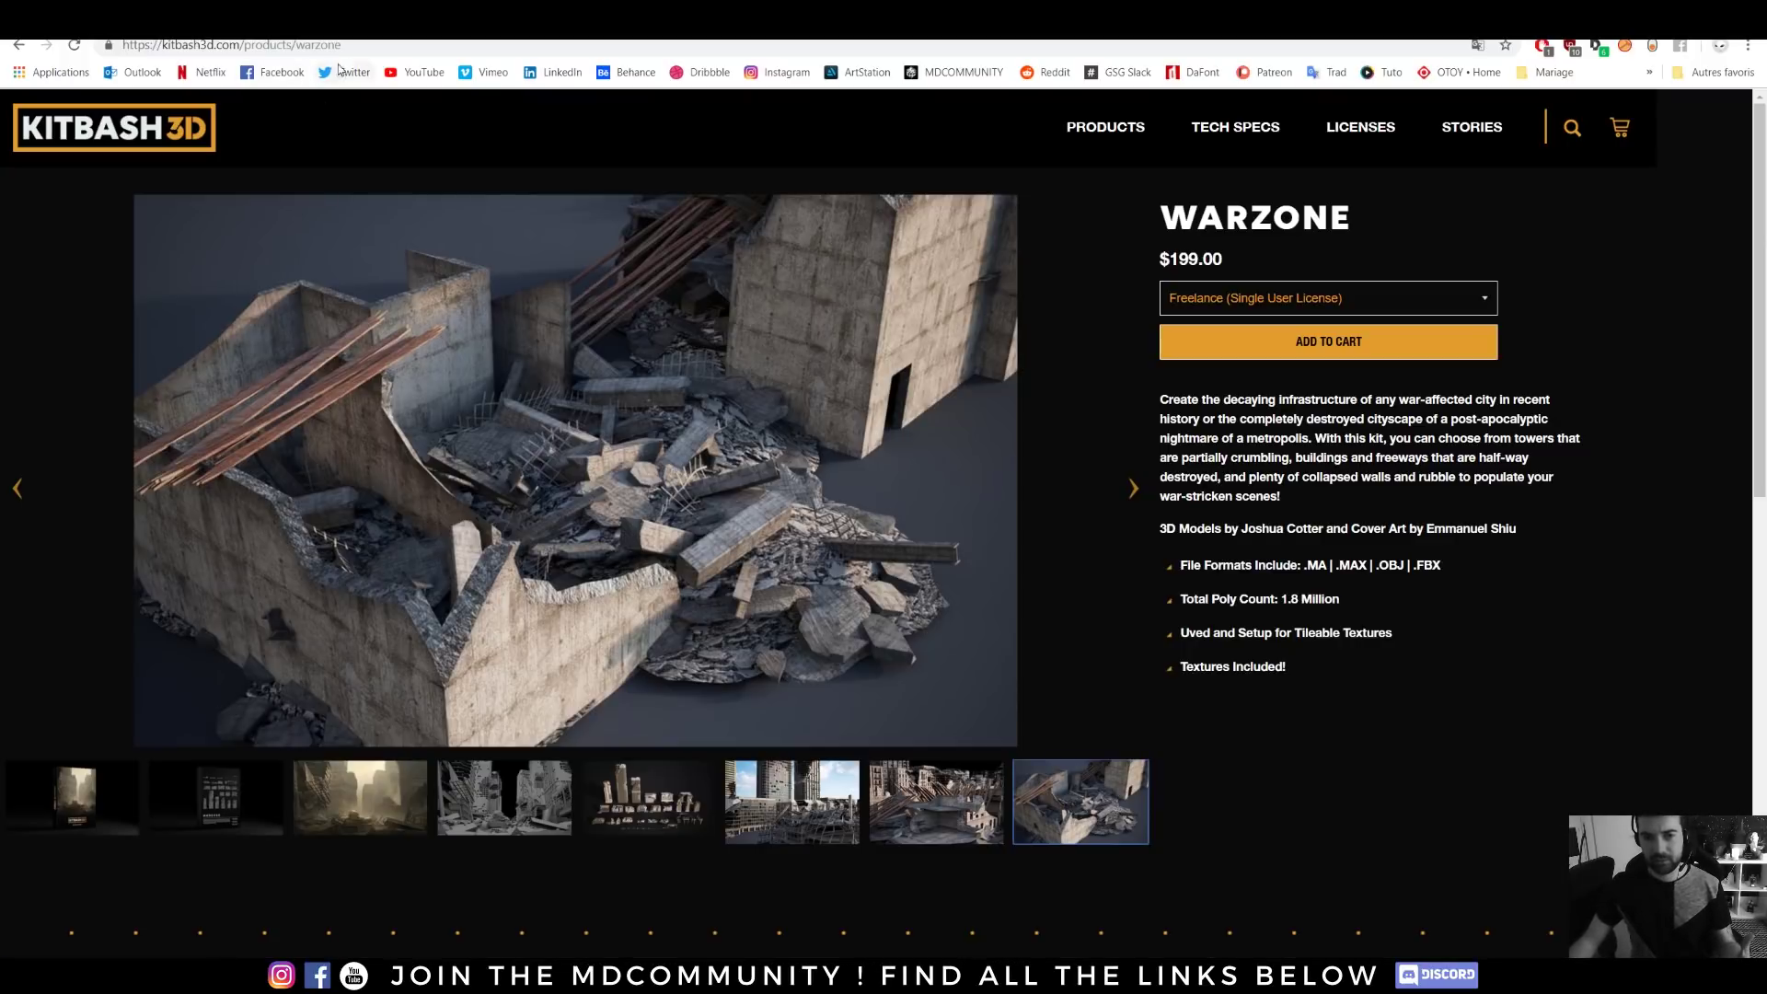
- Open YouTube in the browser, search for "motion designers community" and open the Motion Designers Community channel
click(405, 73)
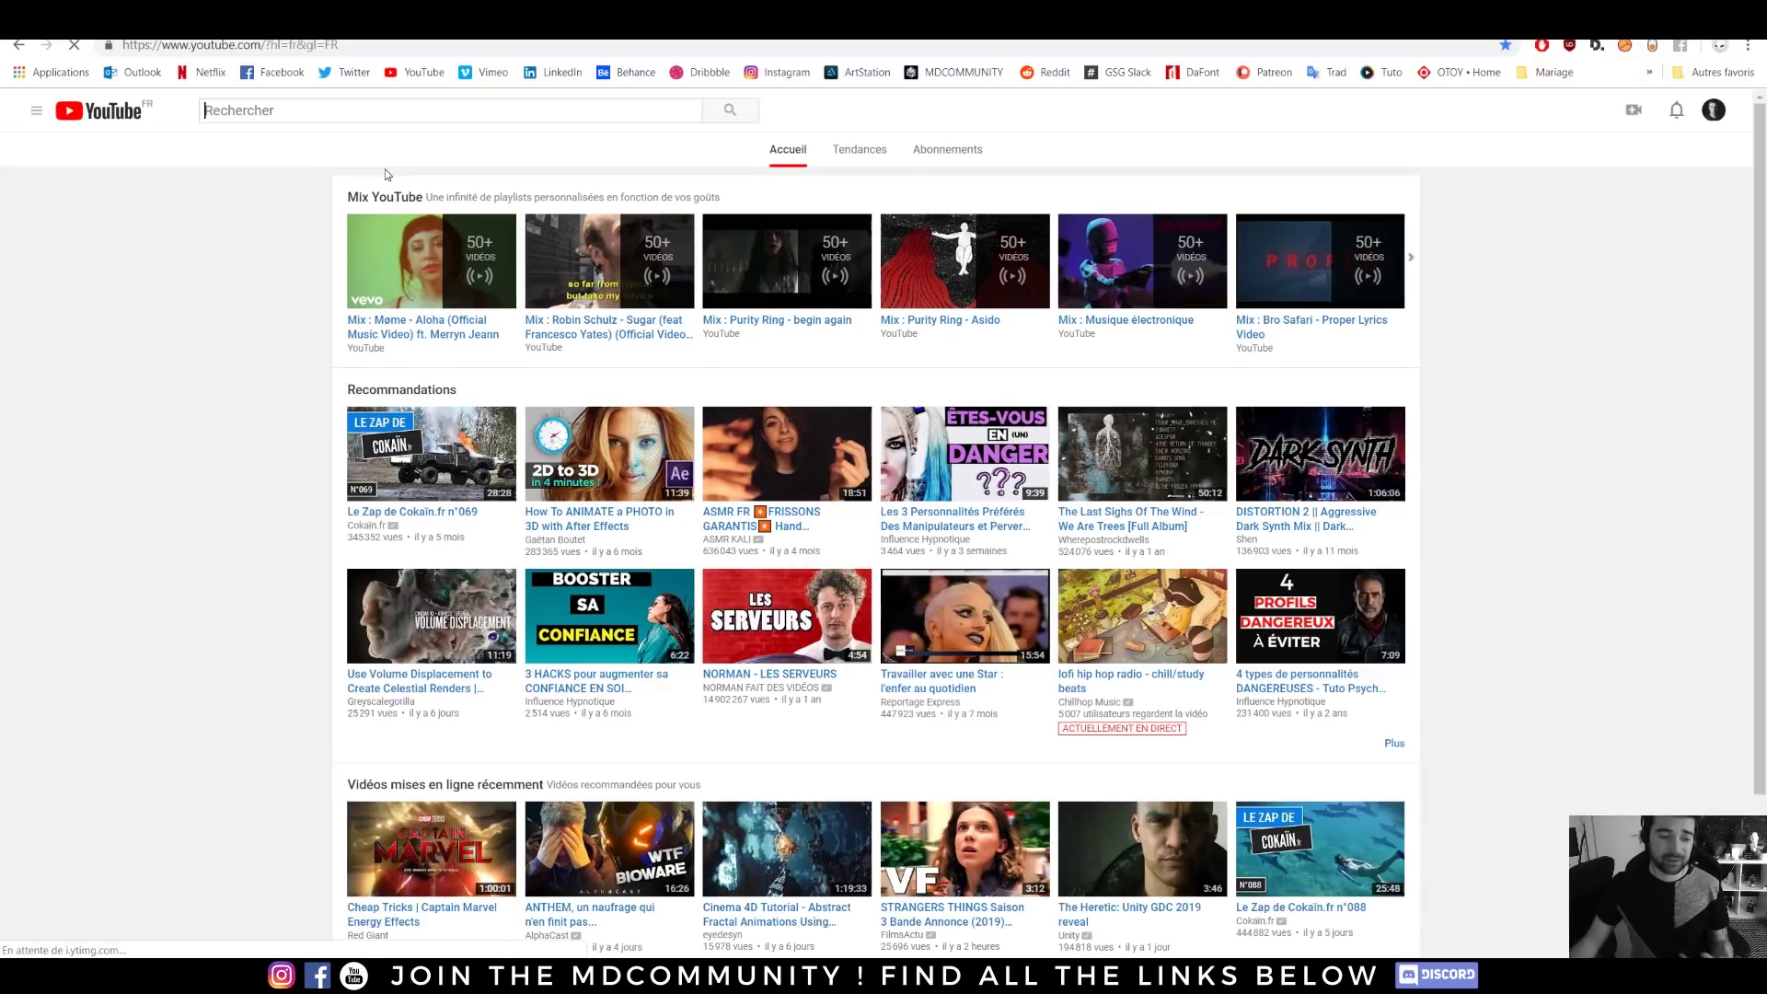
click(327, 110)
text(motion)
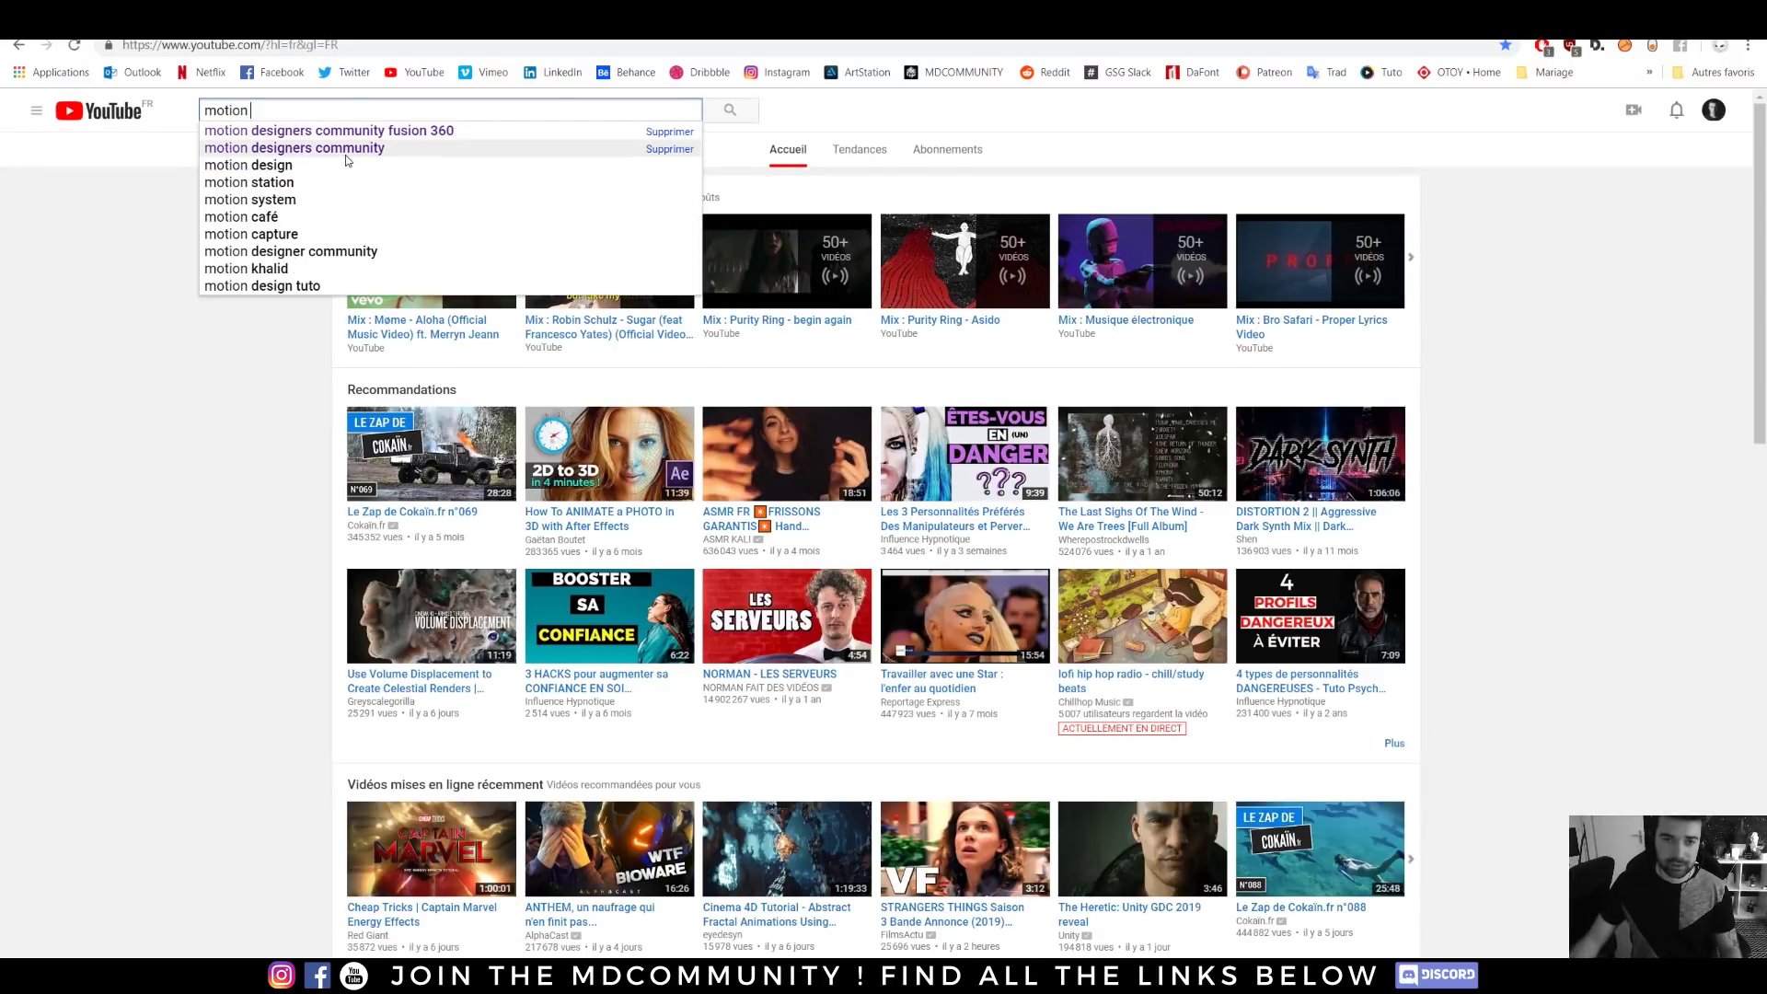
click(347, 148)
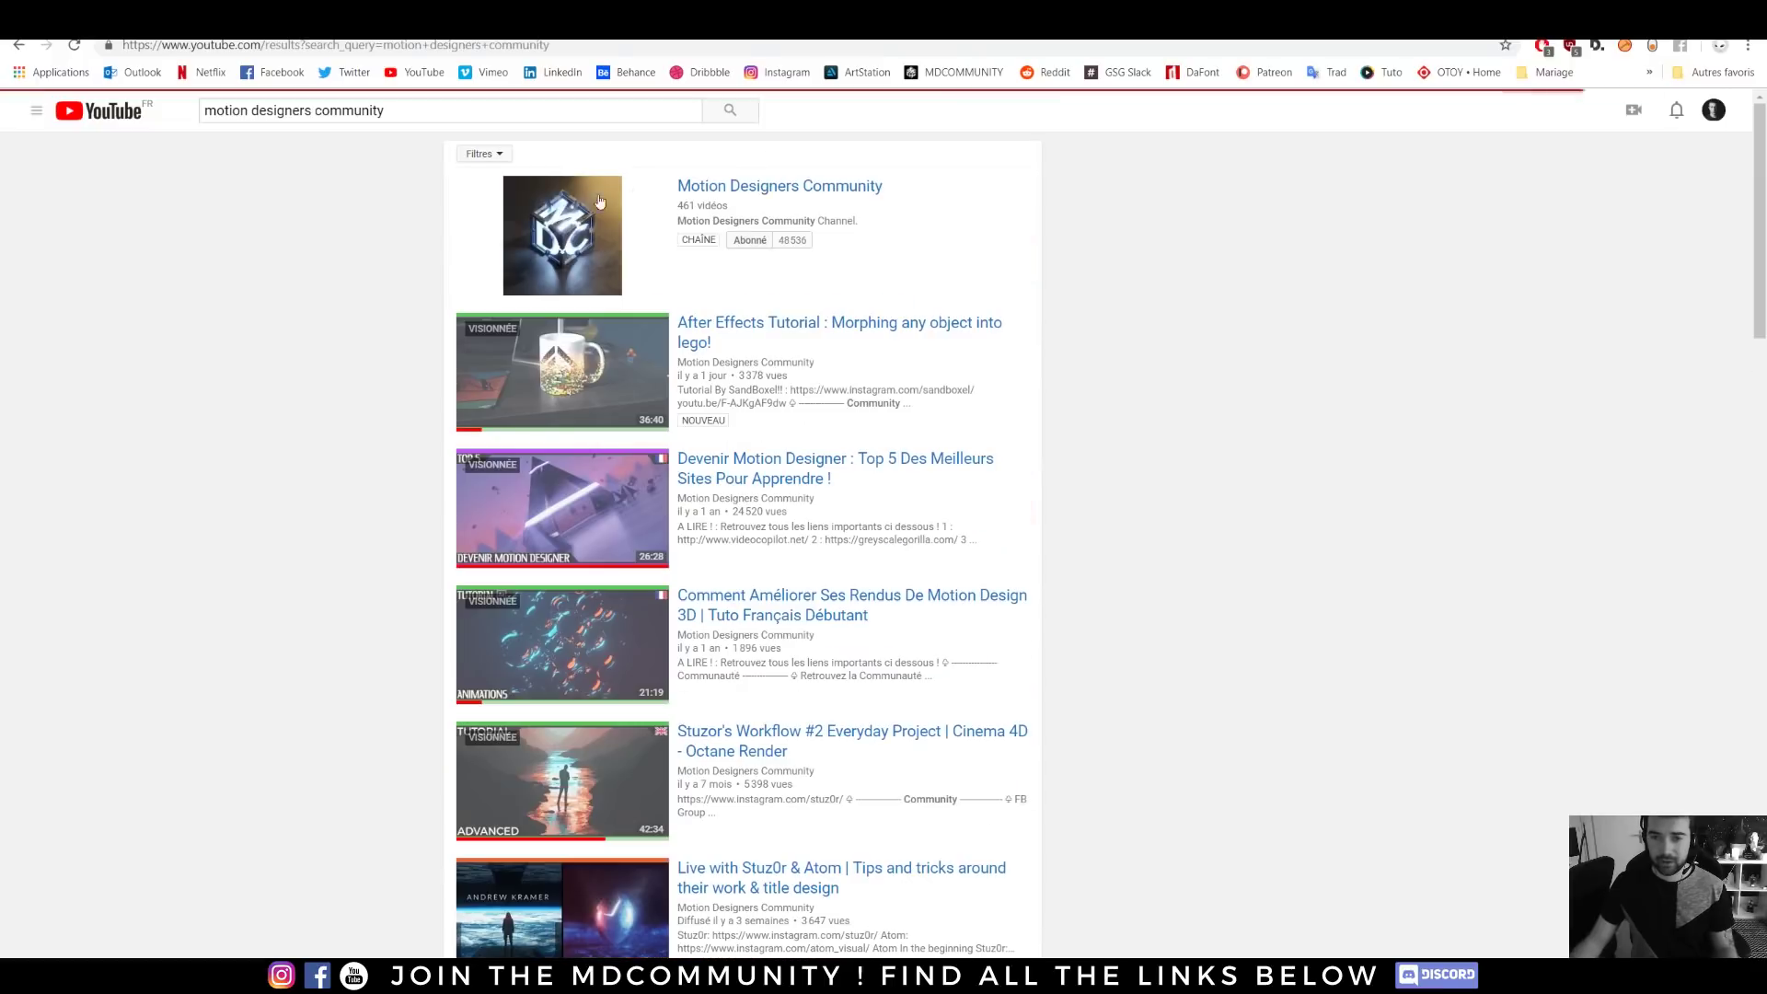
click(750, 185)
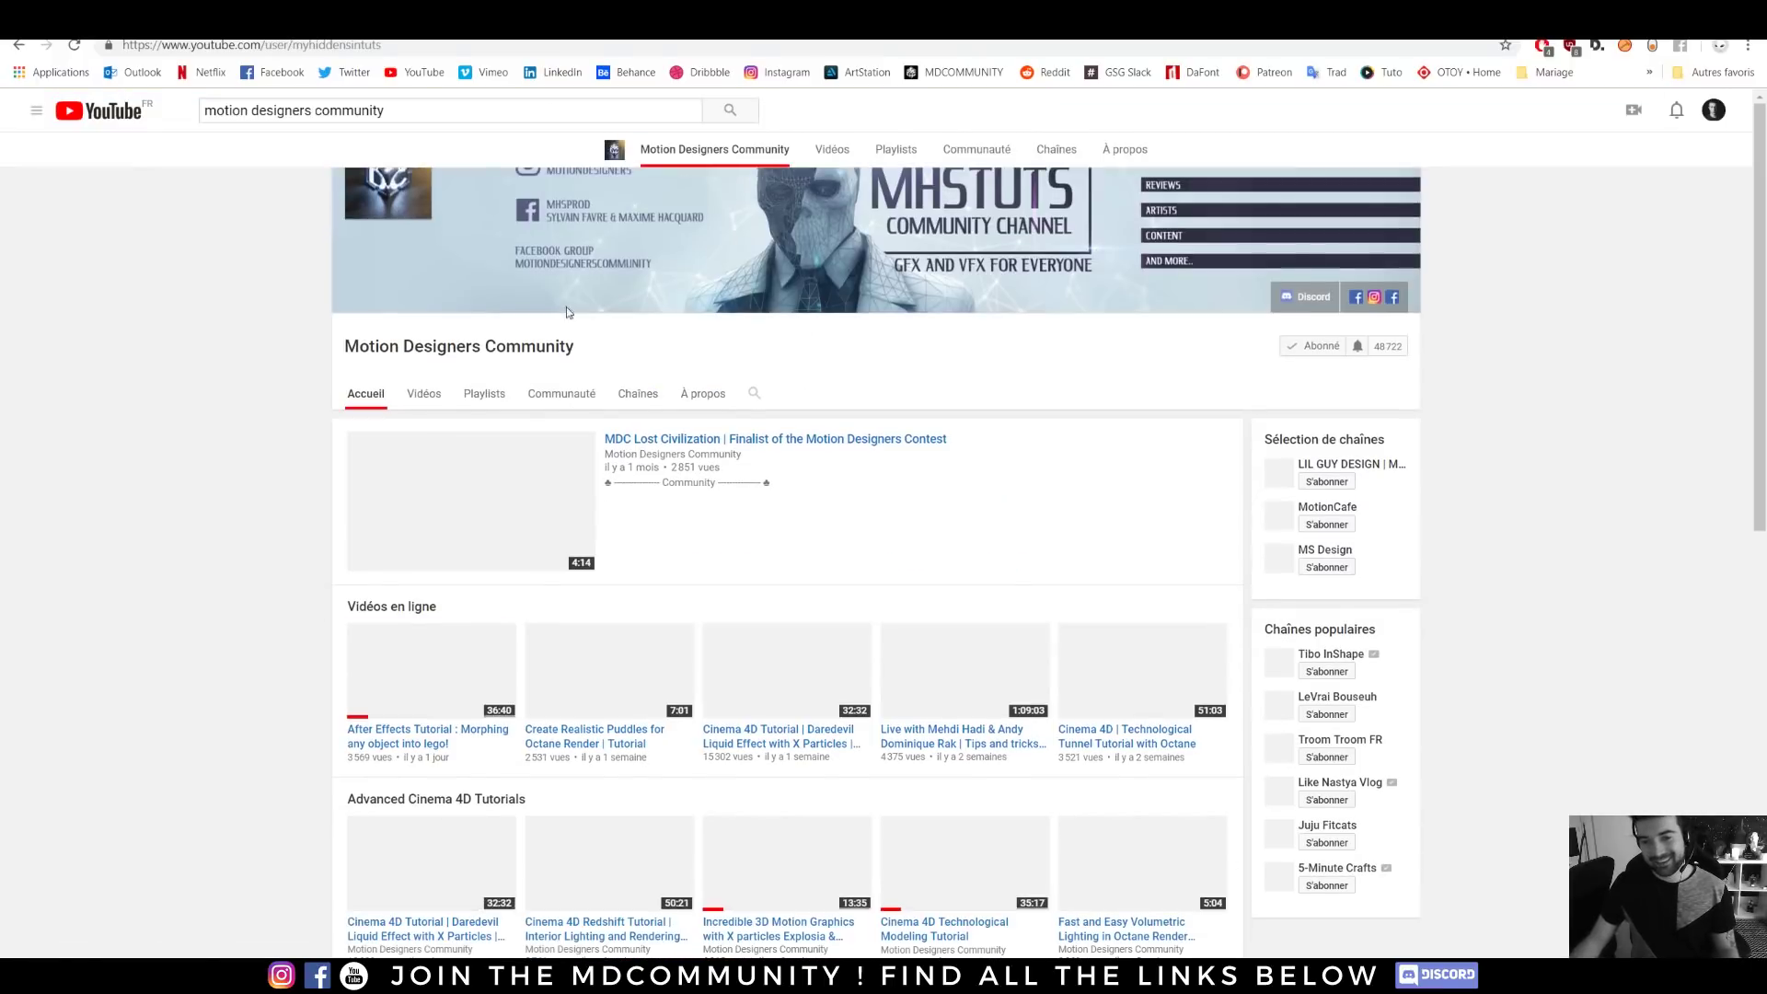
- Open the channel's "Incredible 3D Motion Graphics with X particles Explosia & Cinema 4D" video, skip to about 8:35 and pause it
scroll(772, 547, down, 4)
click(772, 547)
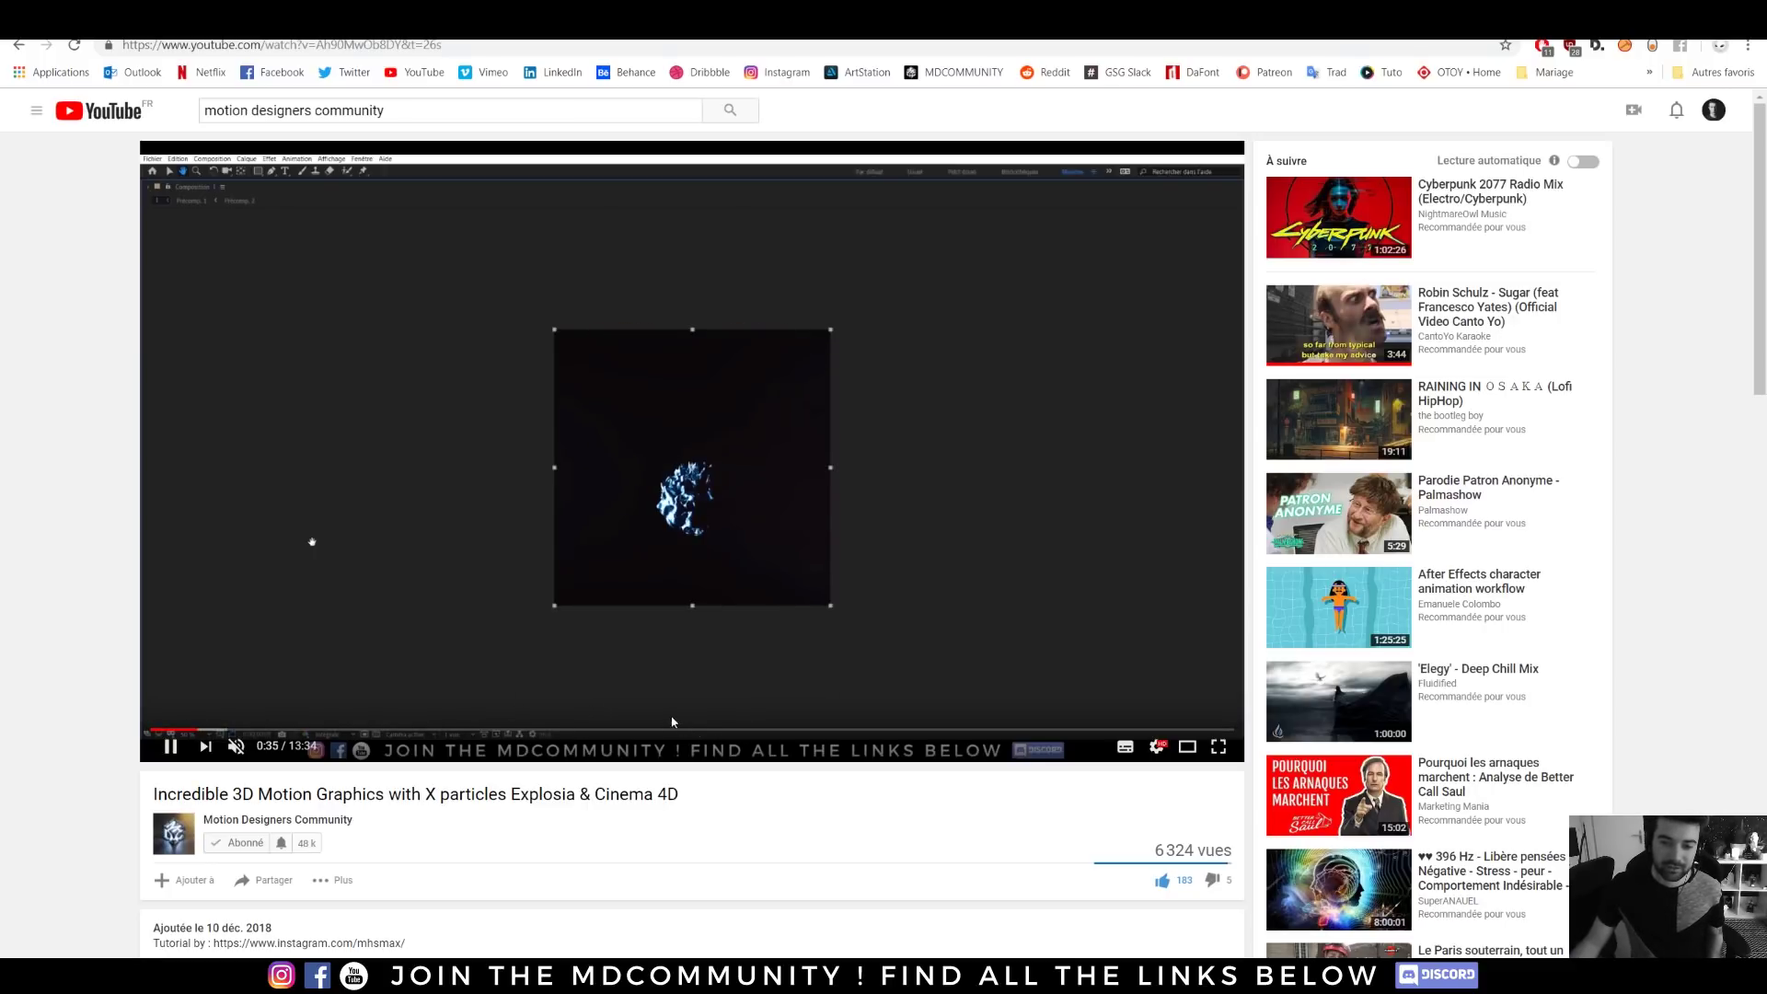
click(837, 730)
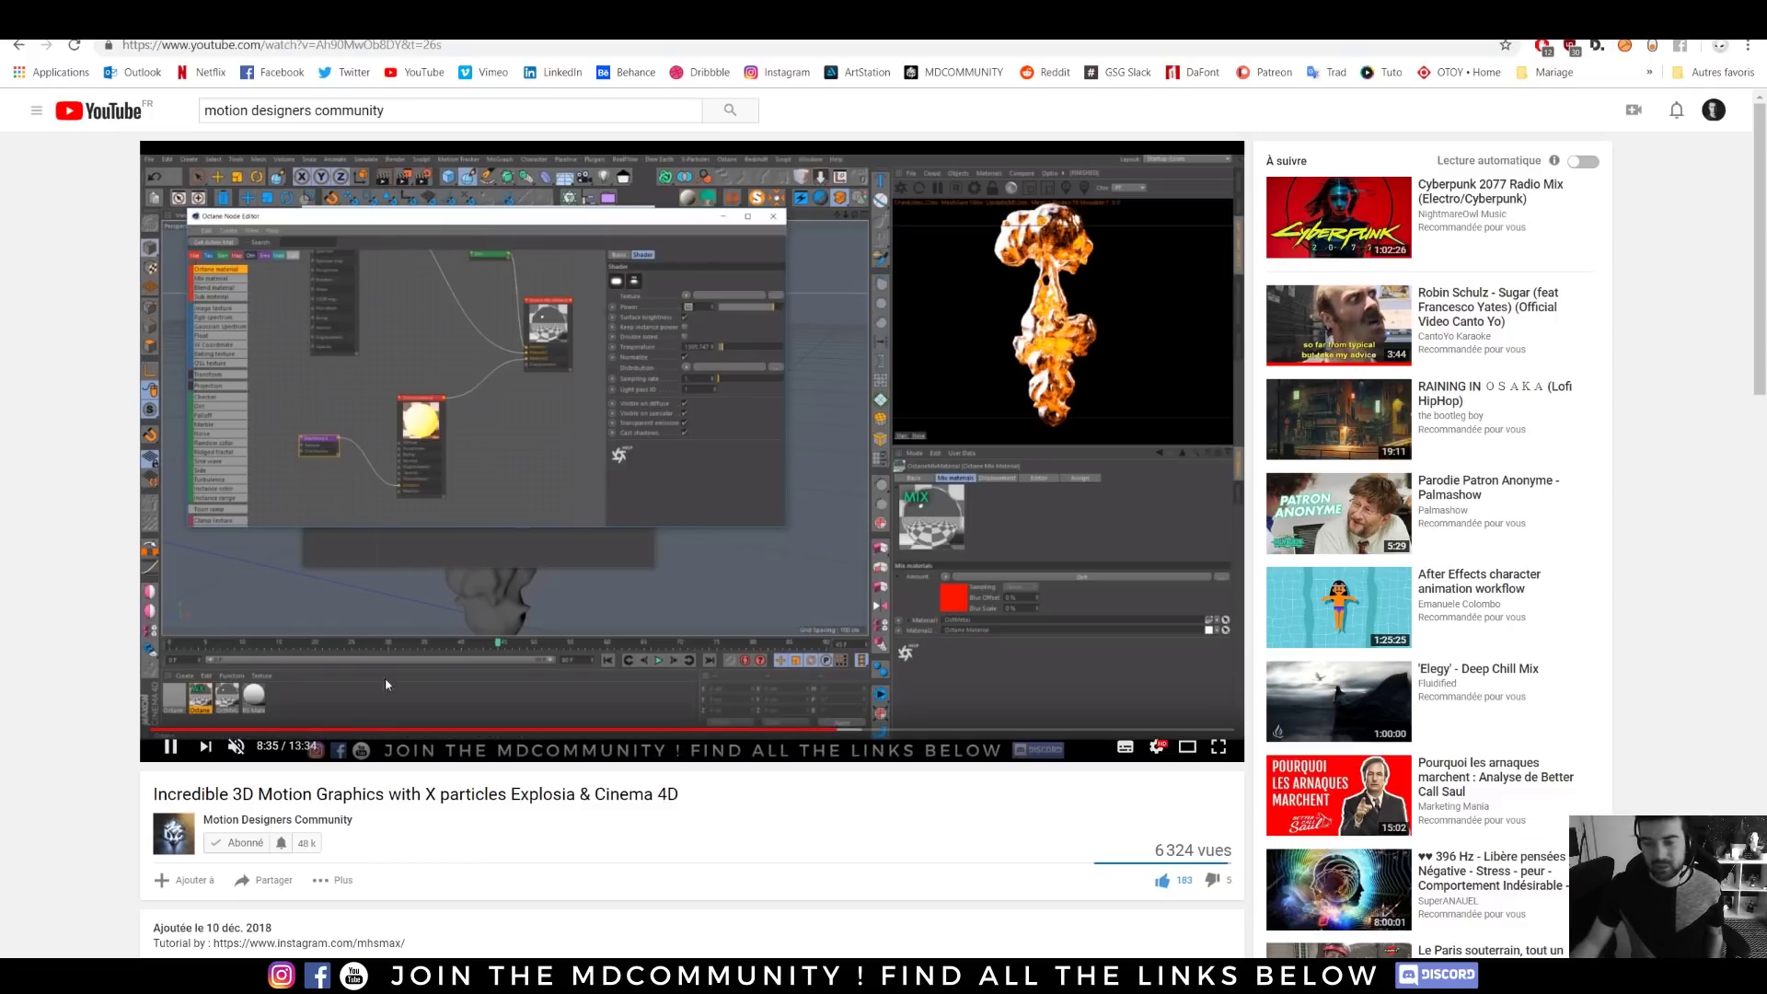
click(387, 684)
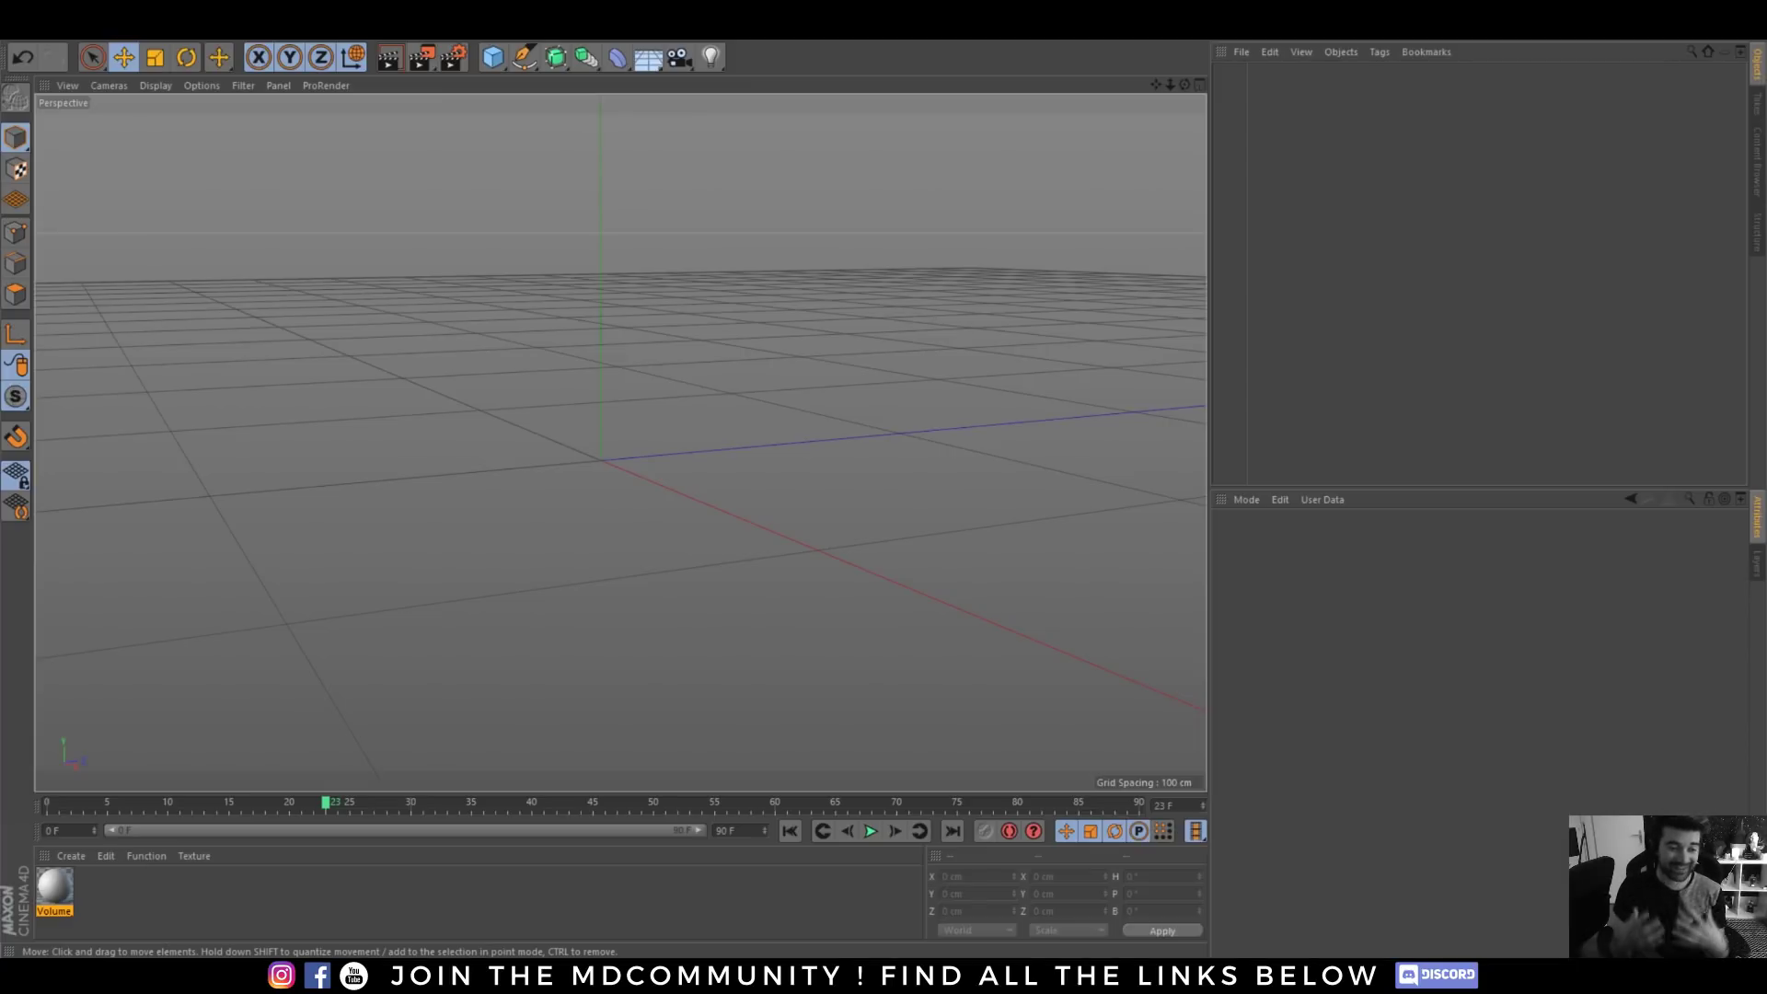
- Add a default 200 cm cube to the empty scene in Cinema 4D
click(494, 57)
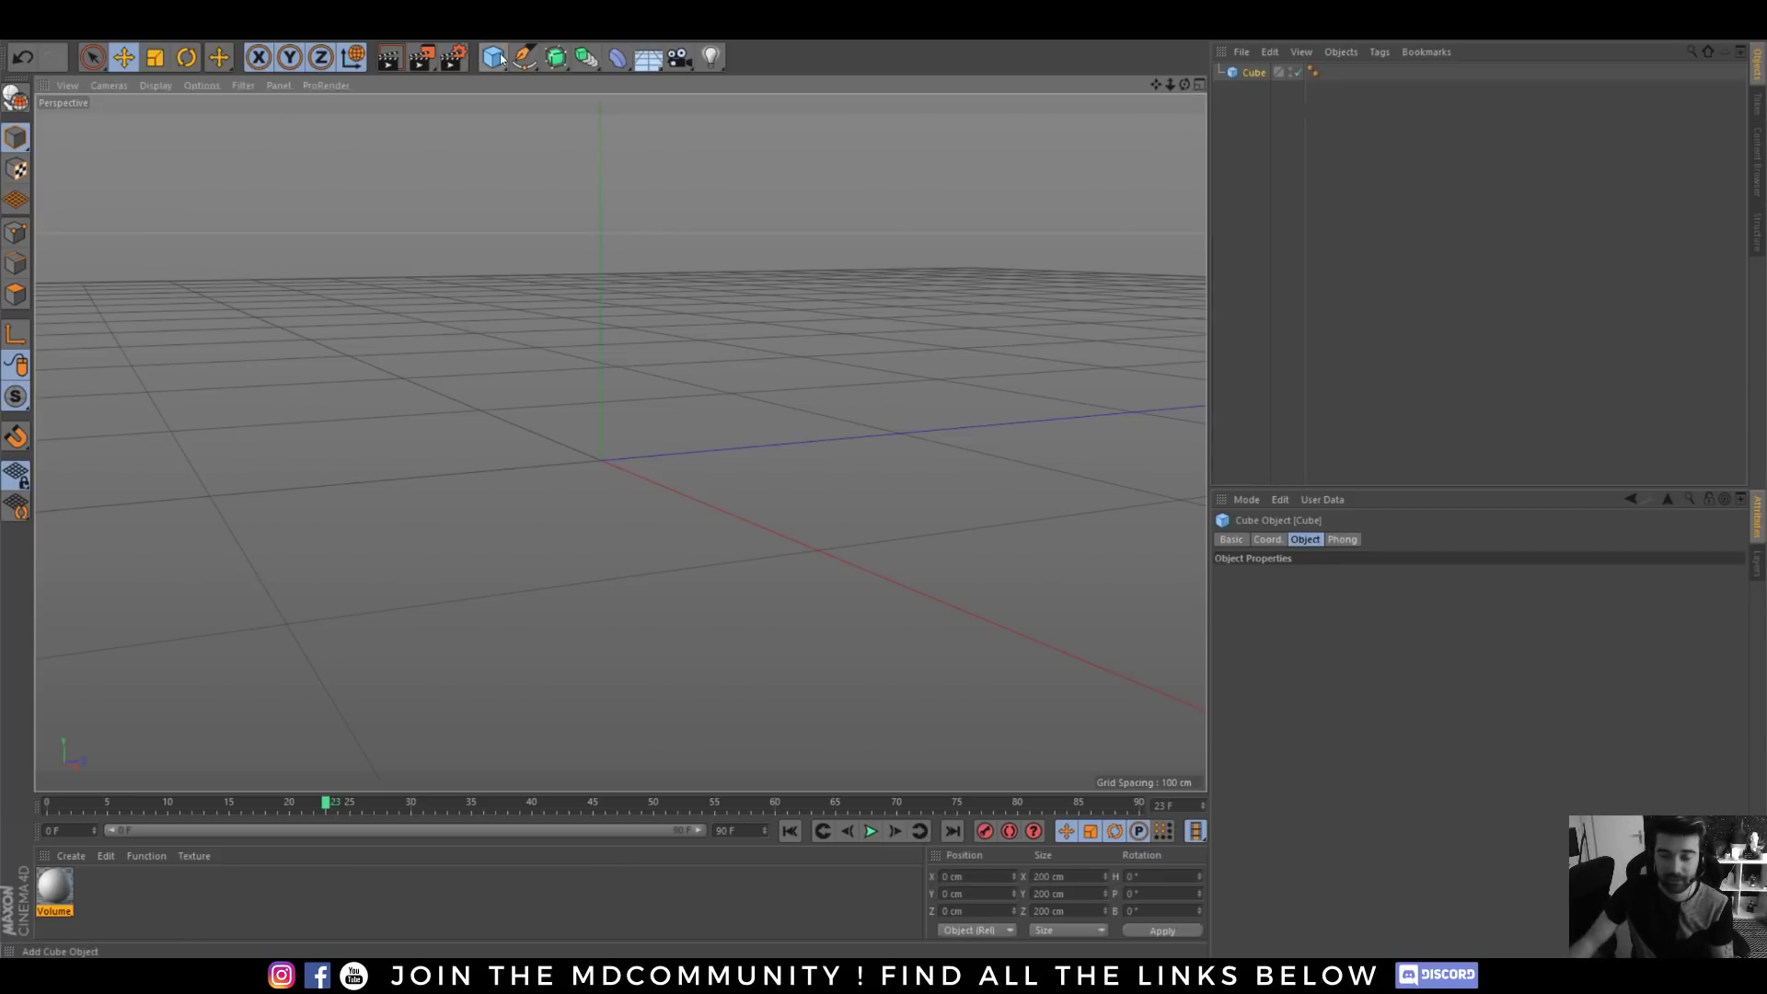
alt+right_drag(672, 335, 603, 517)
alt+middle_drag(664, 370, 579, 456)
alt+drag(580, 456, 628, 475)
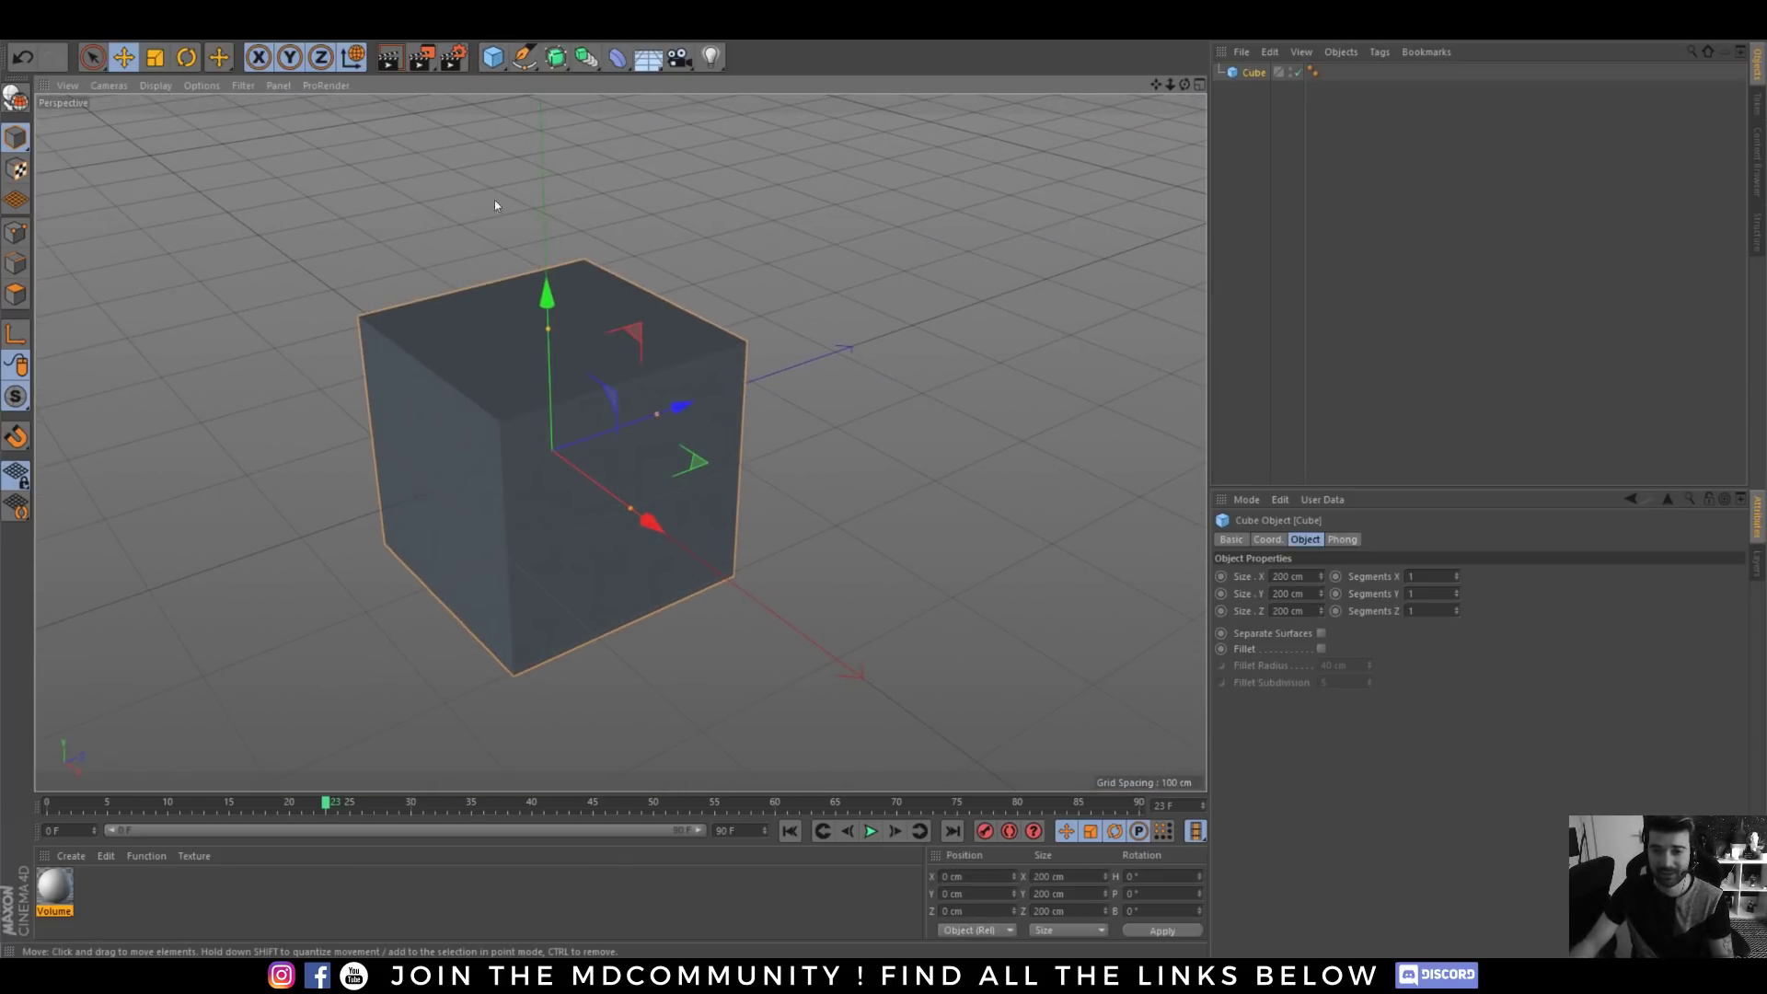
- Add a plane and raise it to about 260 cm in Y so it hangs above the cube
click(492, 52)
click(653, 113)
scroll(589, 338, down, 3)
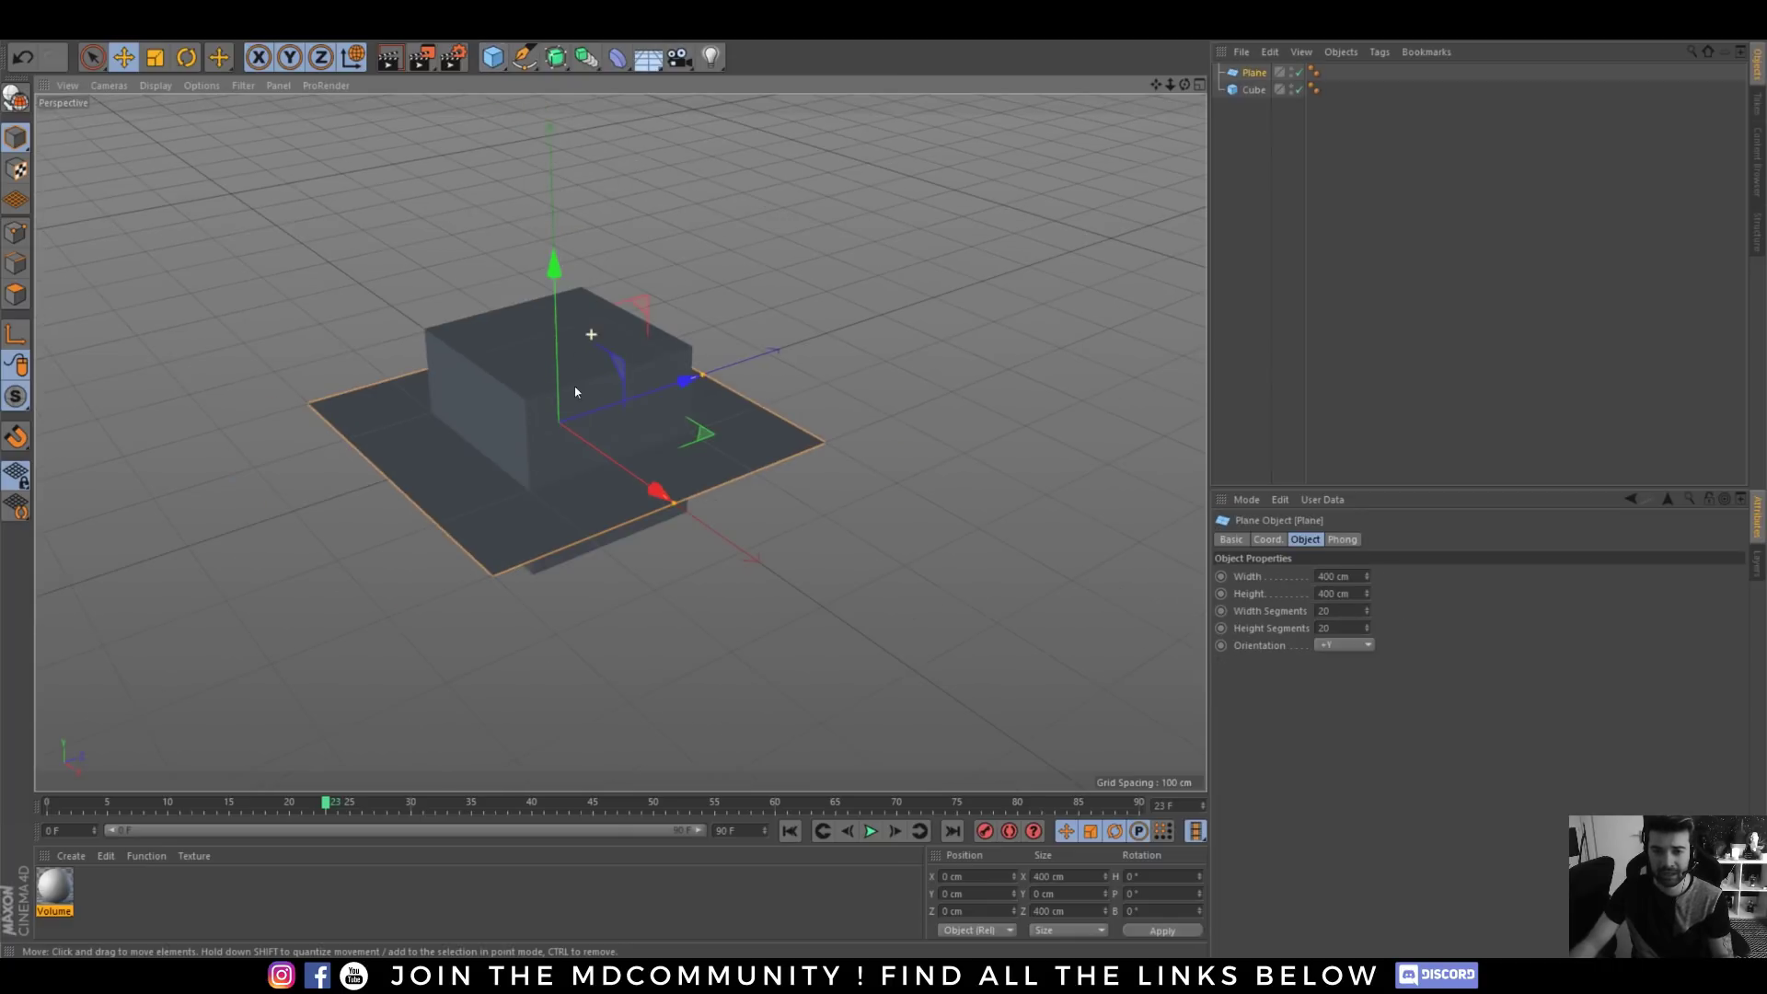
drag(560, 329, 555, 97)
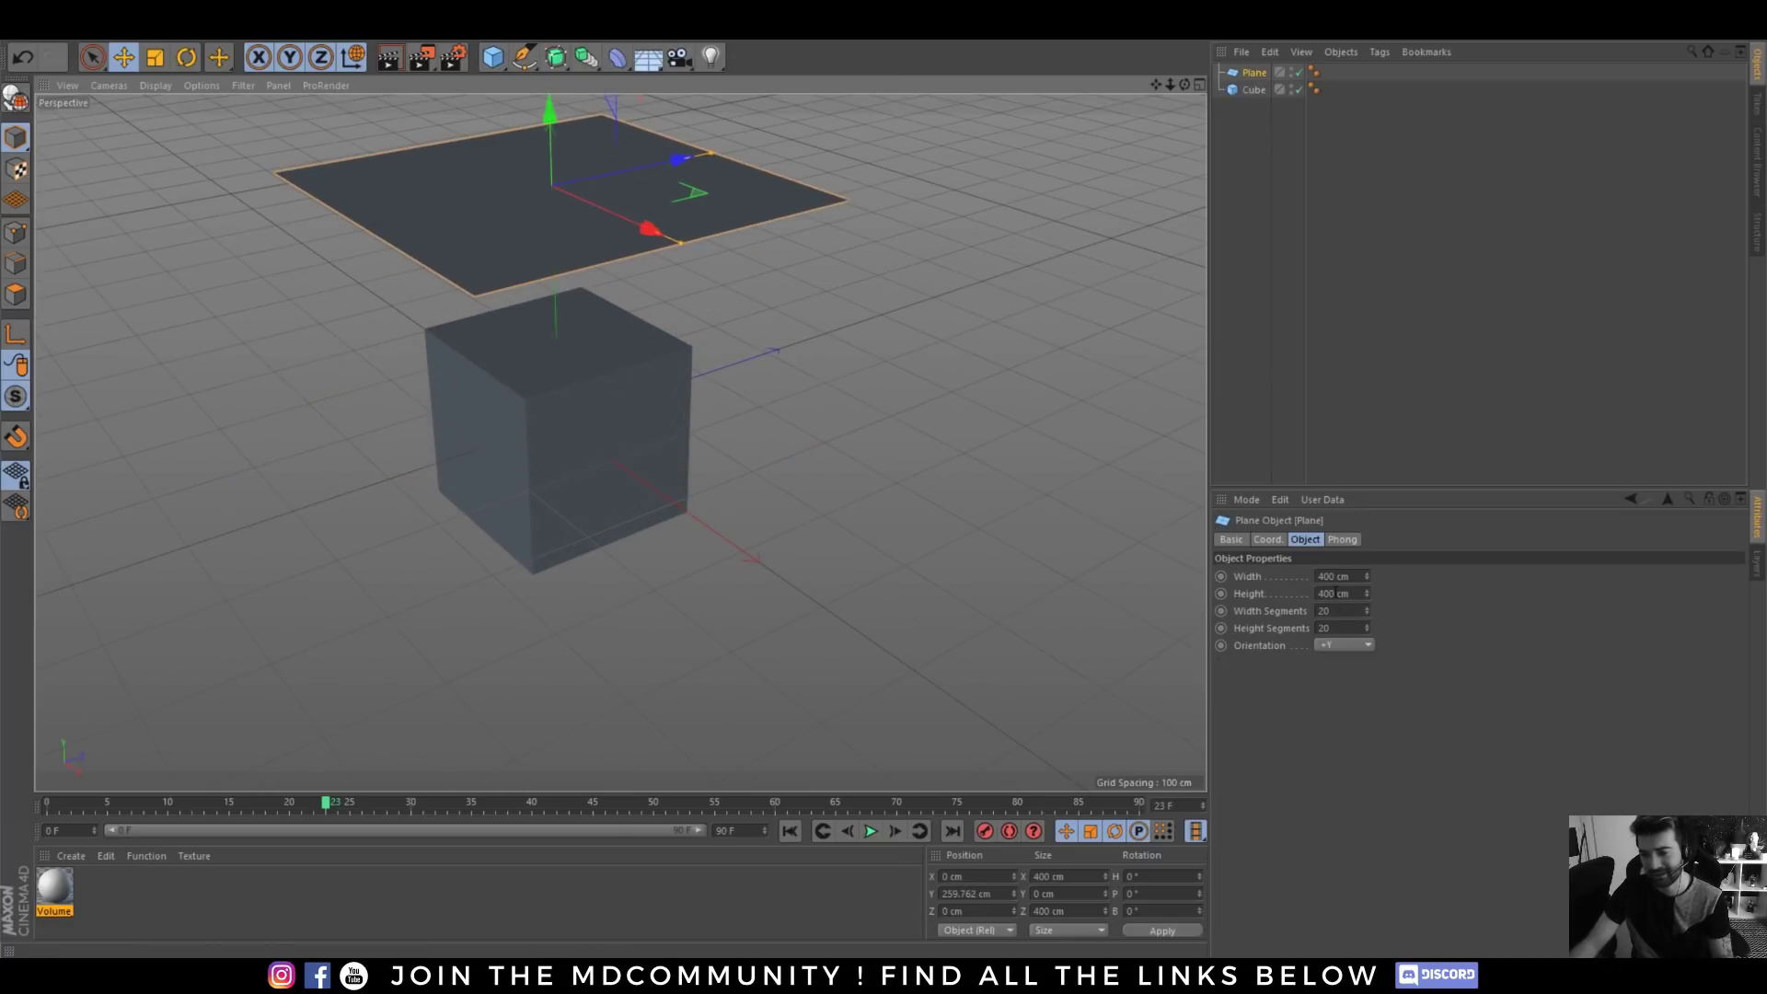
- Set the plane's width and height to 1000 cm and its width and height segments to 50
drag(1336, 594, 1208, 594)
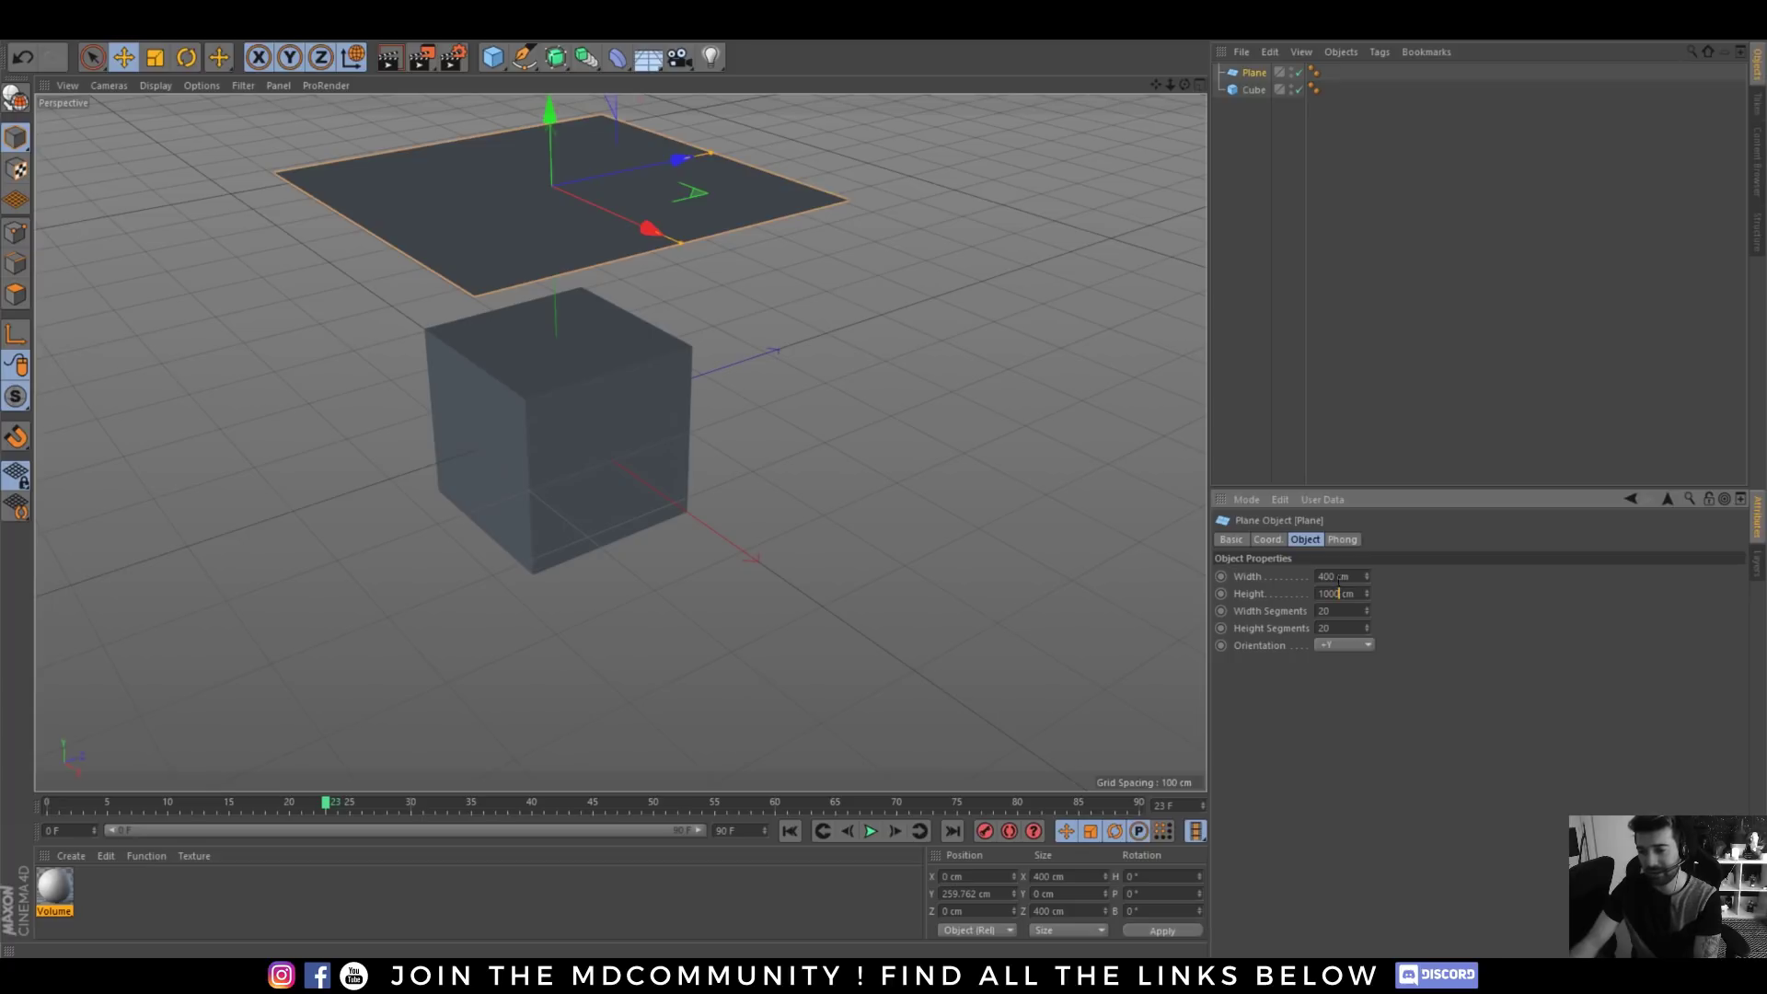
text(10000)
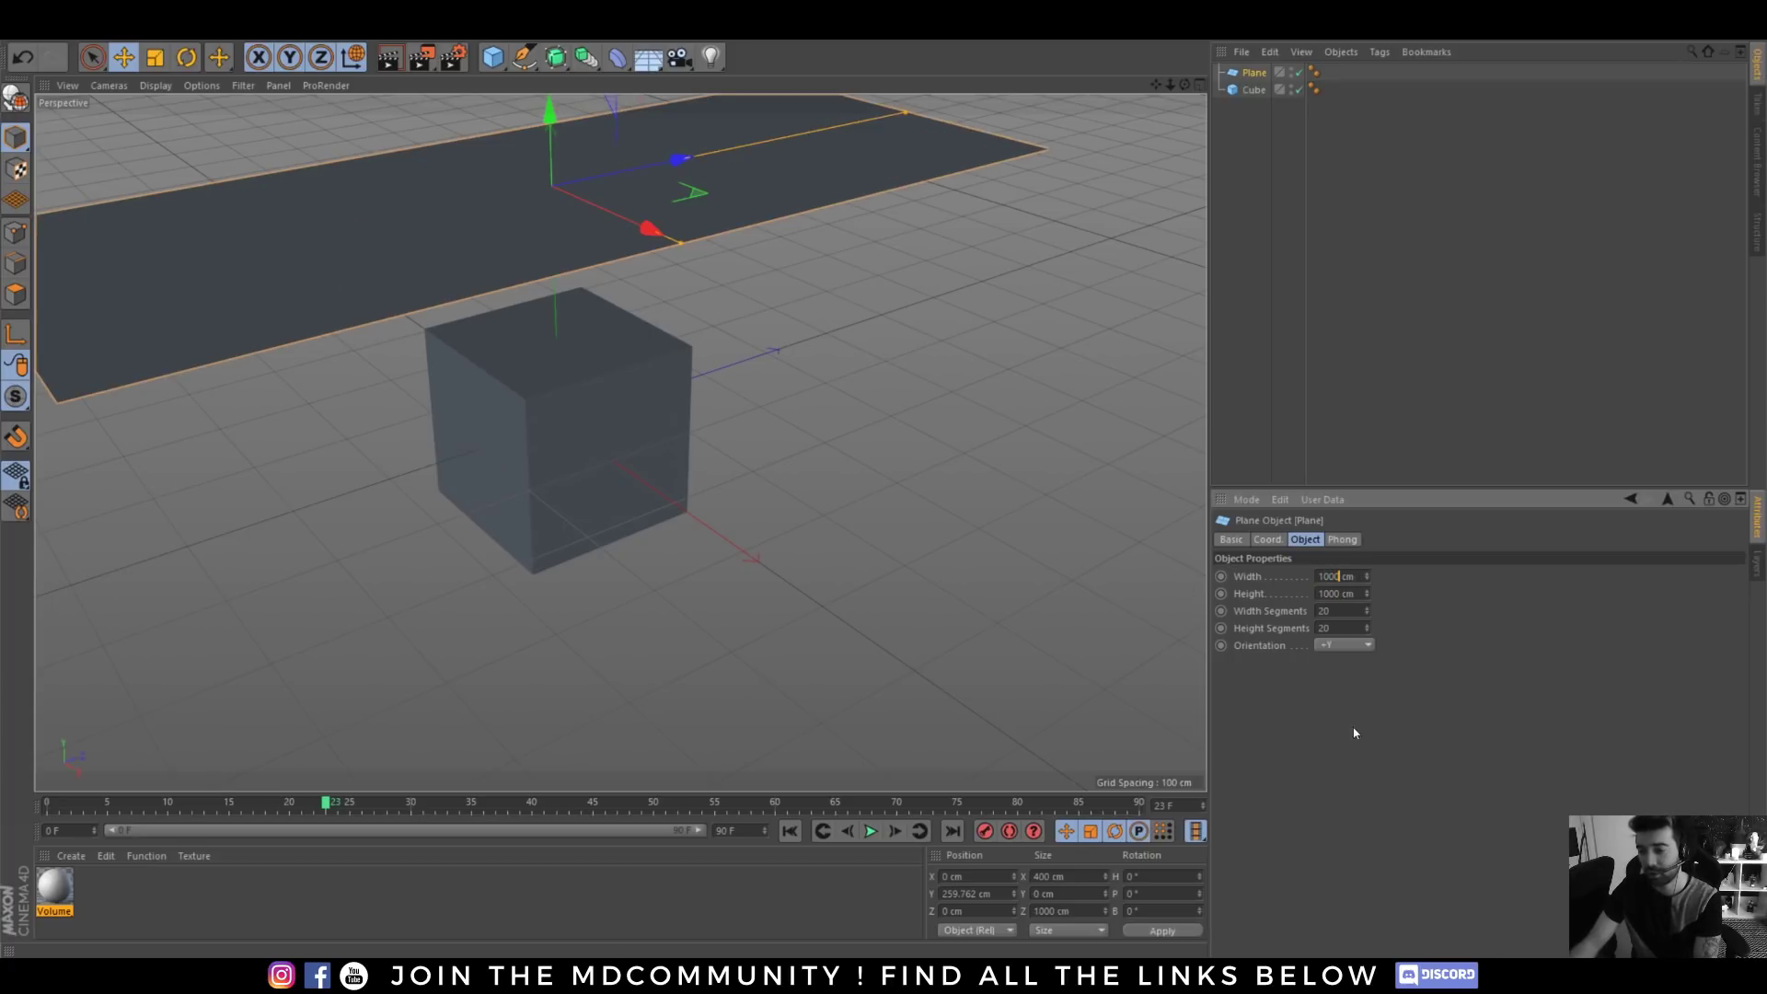
key(Tab)
key(Tab)
text(50)
key(Tab)
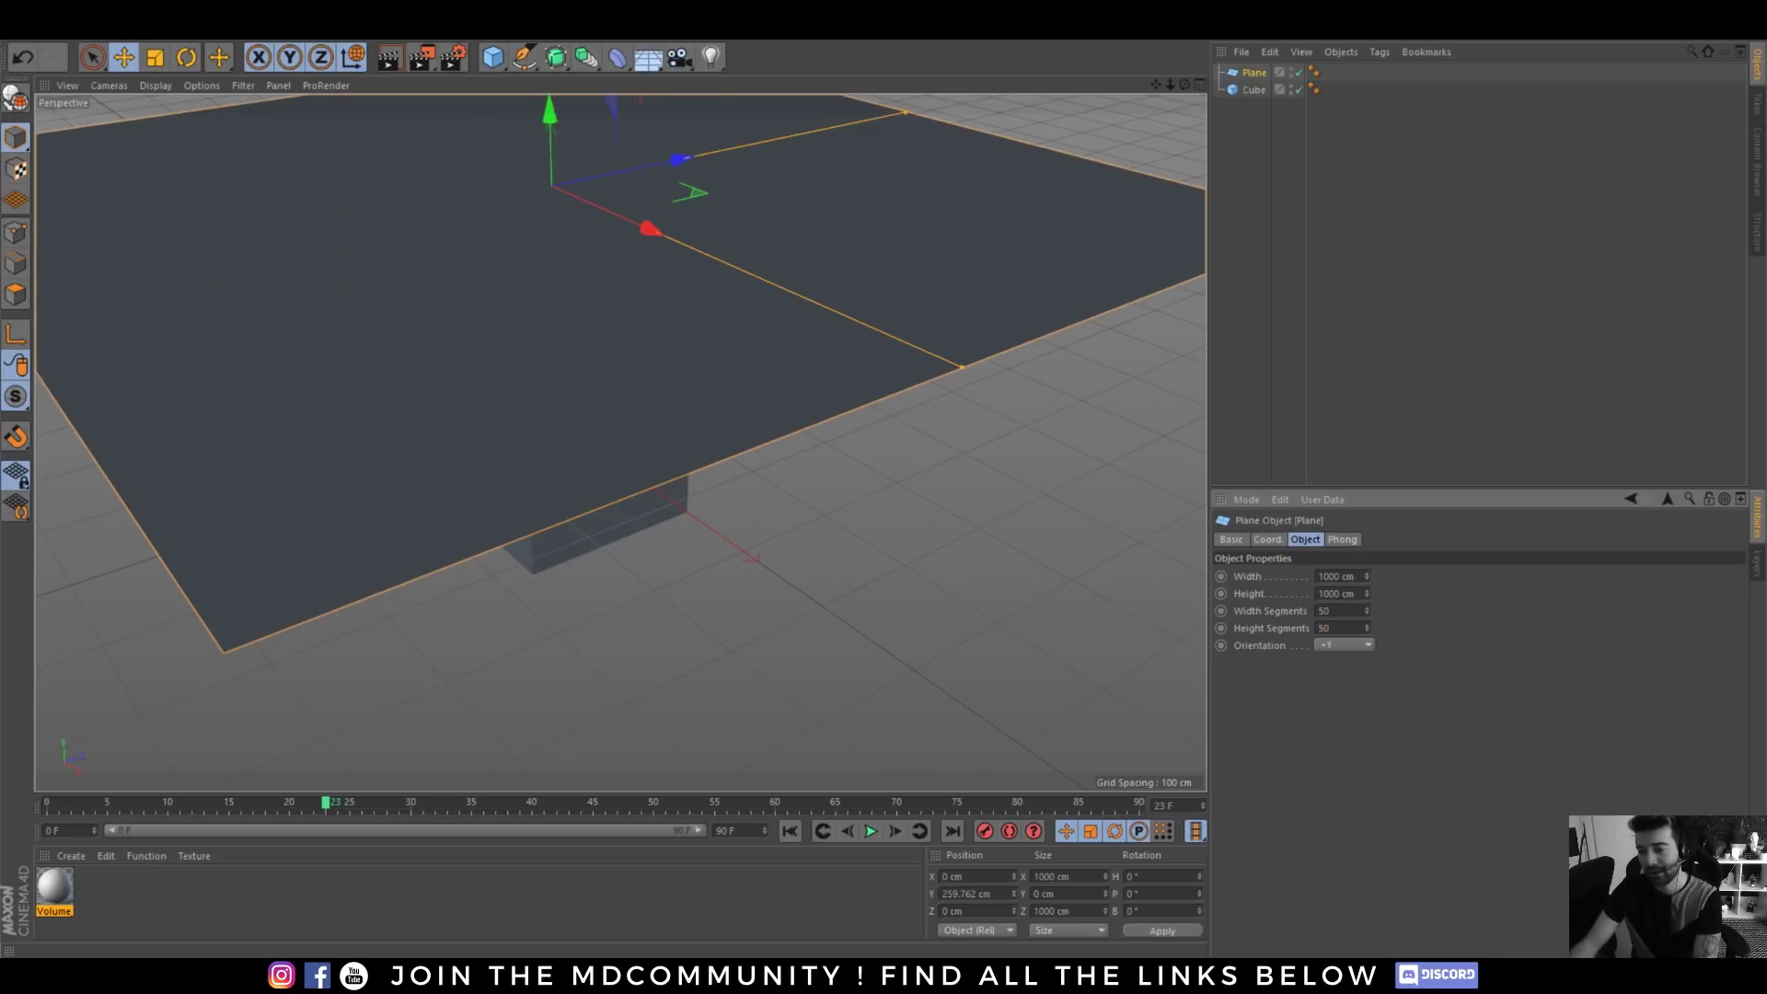
- Make the plane and the cube editable, and give the plane a Cloth simulation tag
key(c)
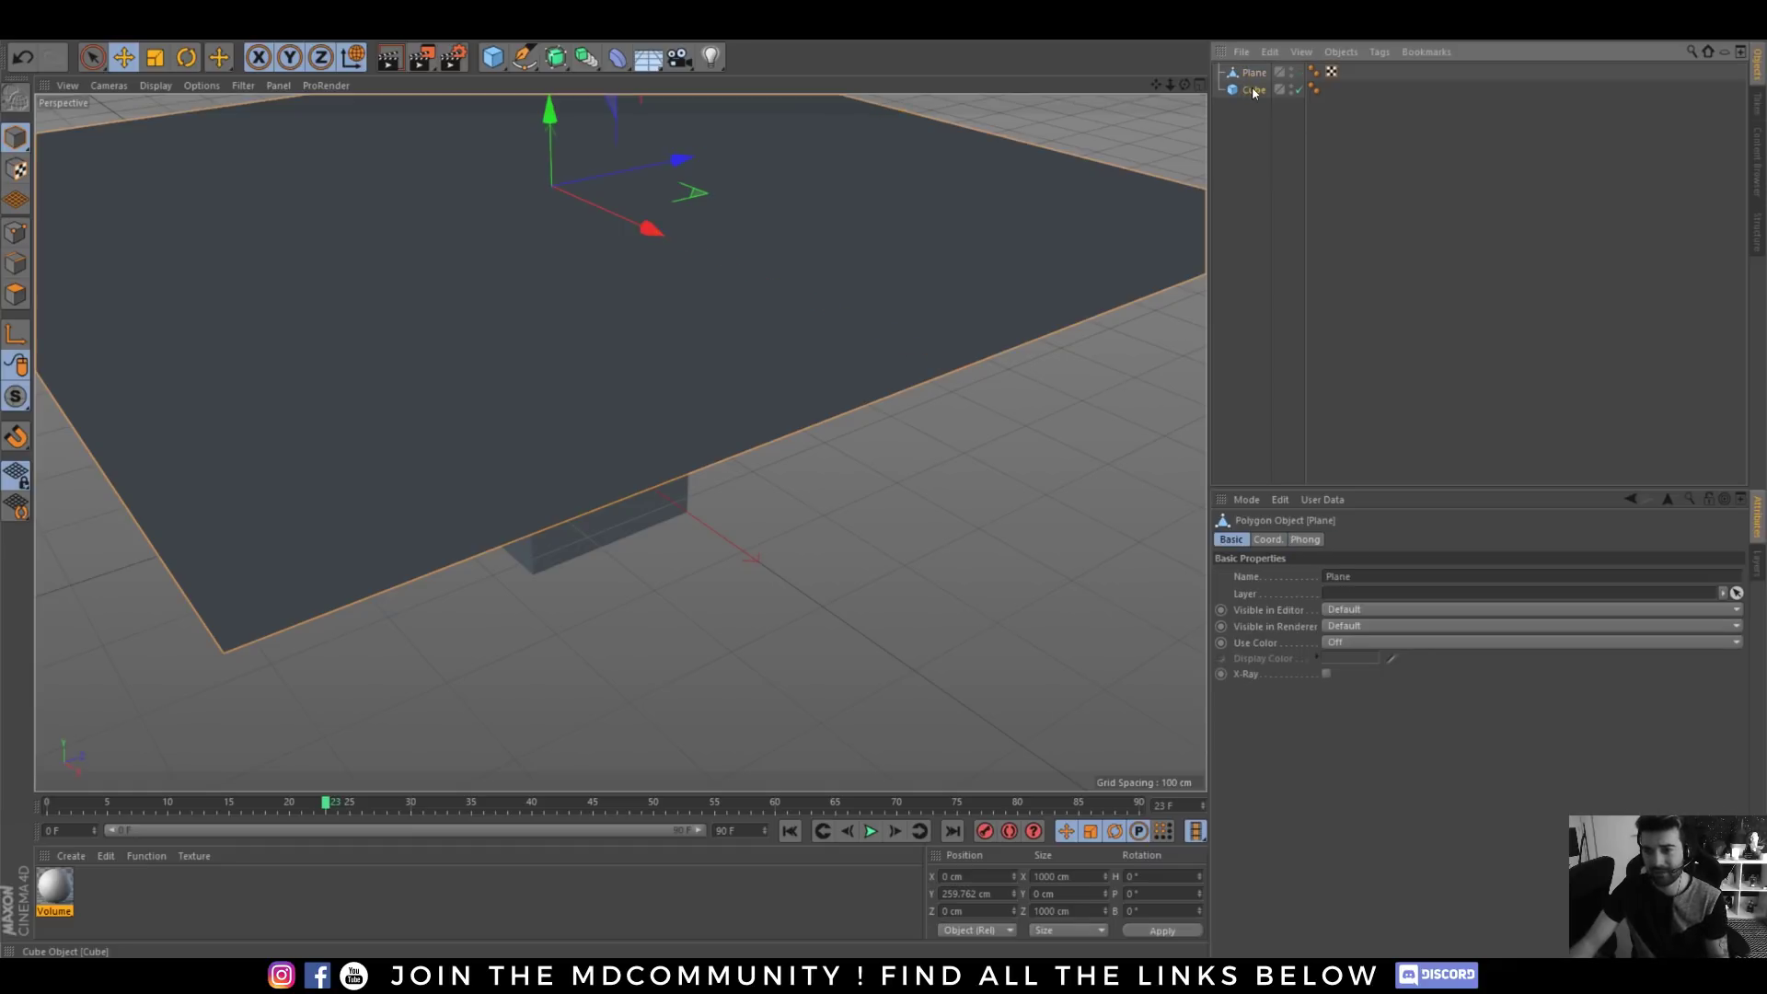
click(1253, 92)
right_click(1252, 73)
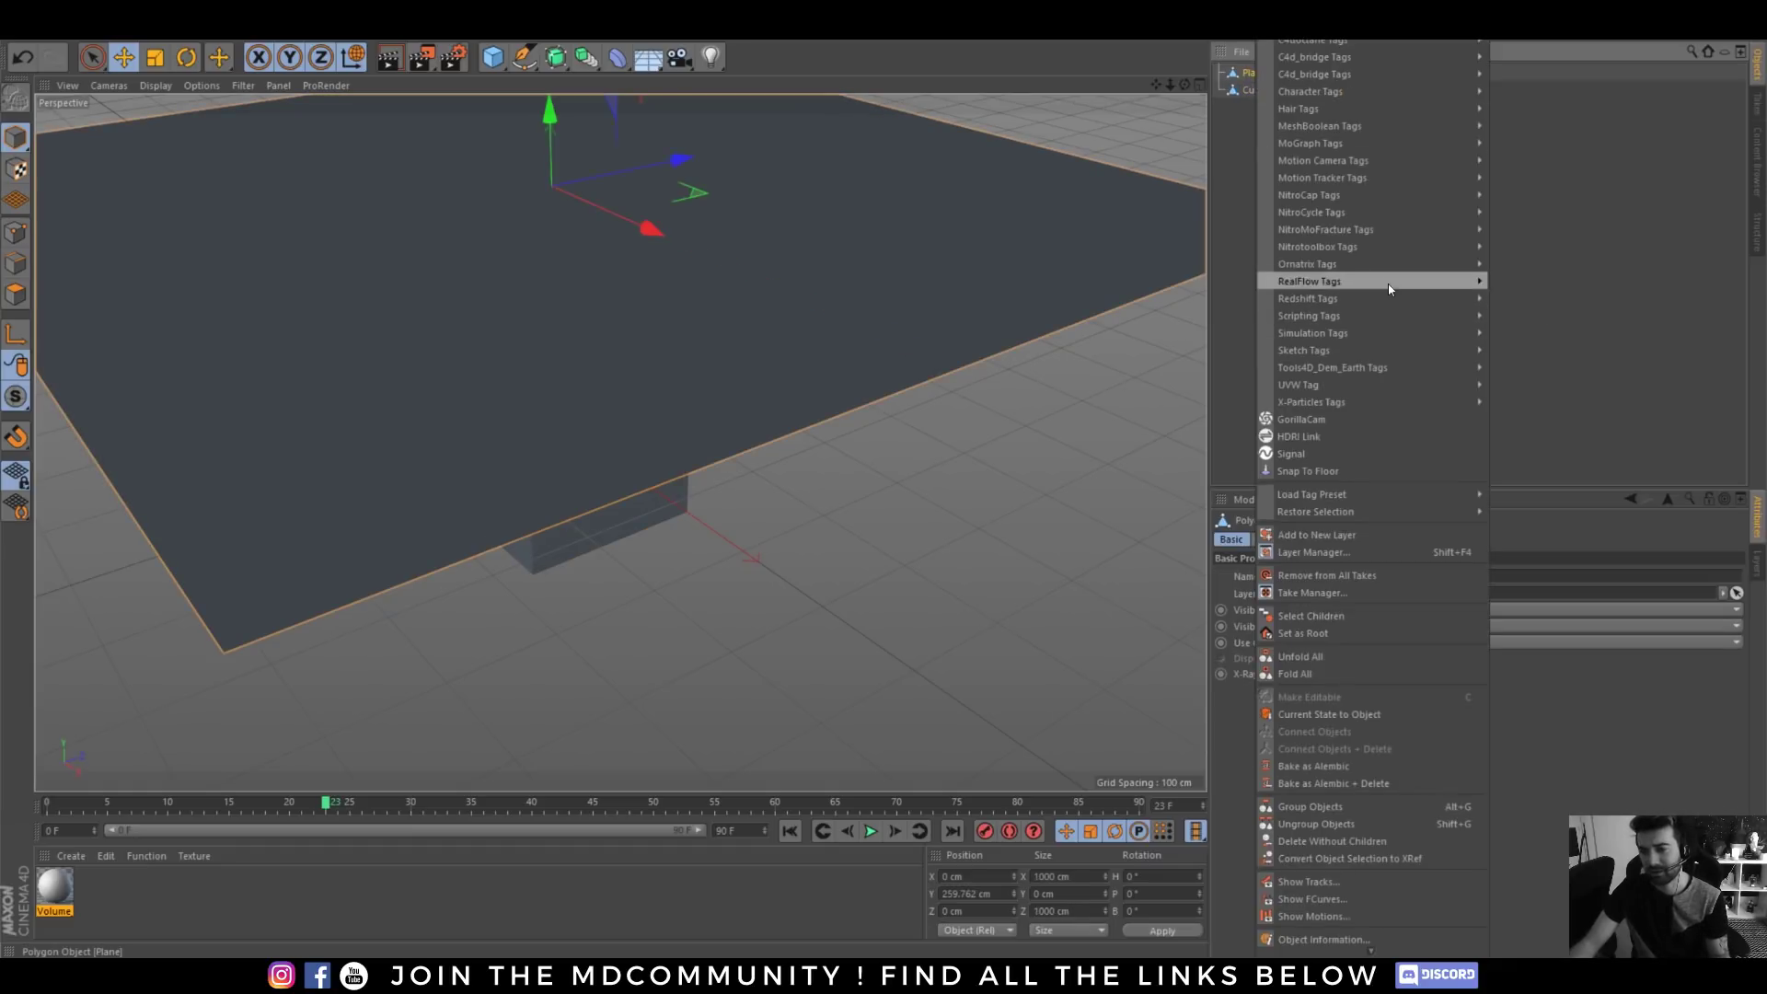
mouse_move(1421, 332)
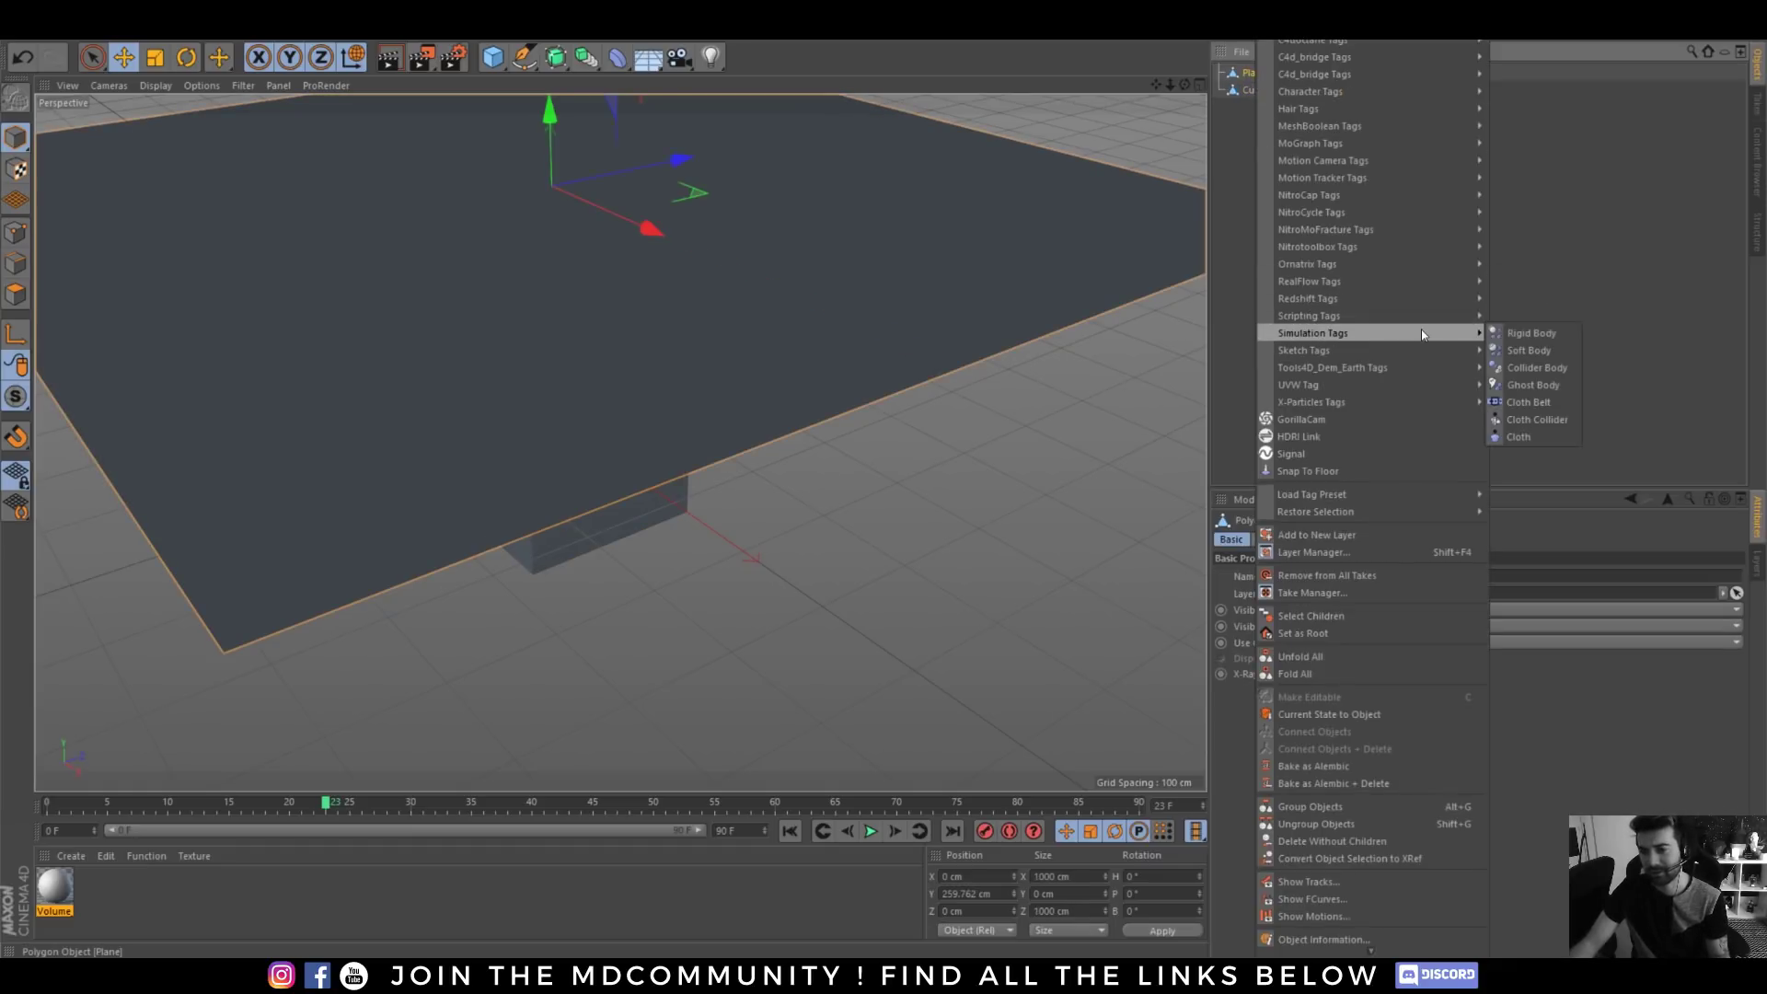
click(1524, 427)
- Add a Cloth Collider simulation tag to the cube
click(1253, 90)
right_click(1259, 90)
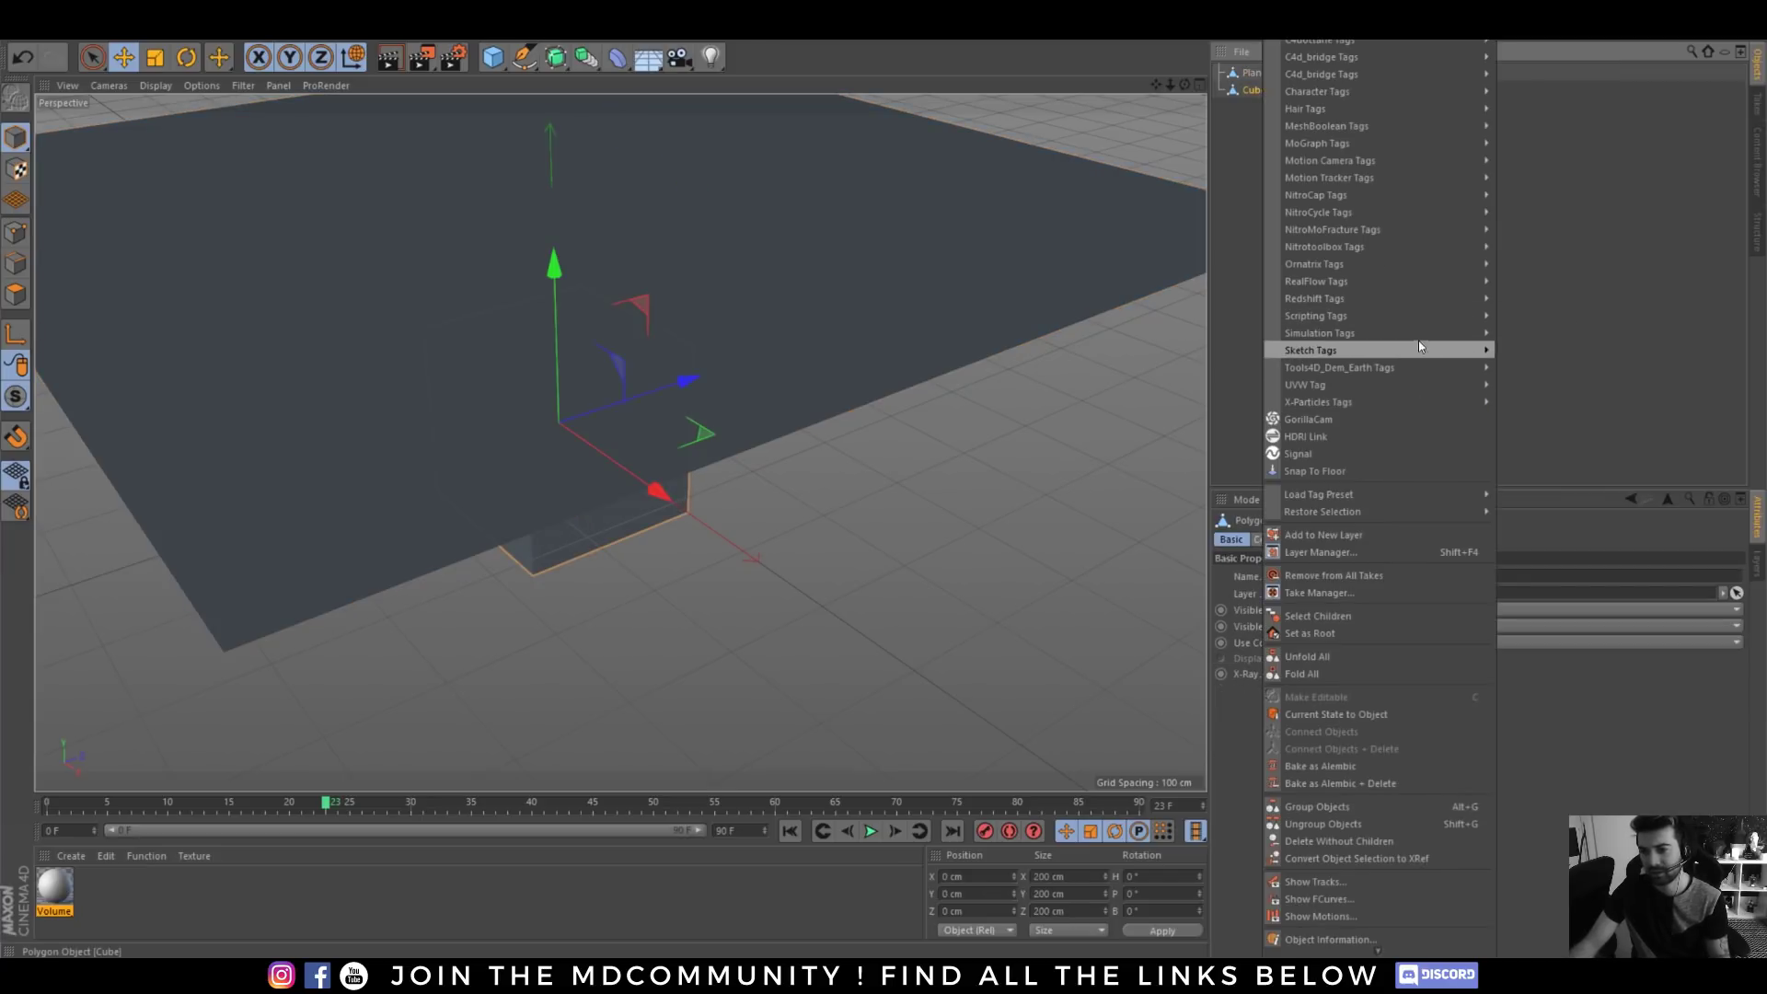
mouse_move(1411, 335)
click(1525, 427)
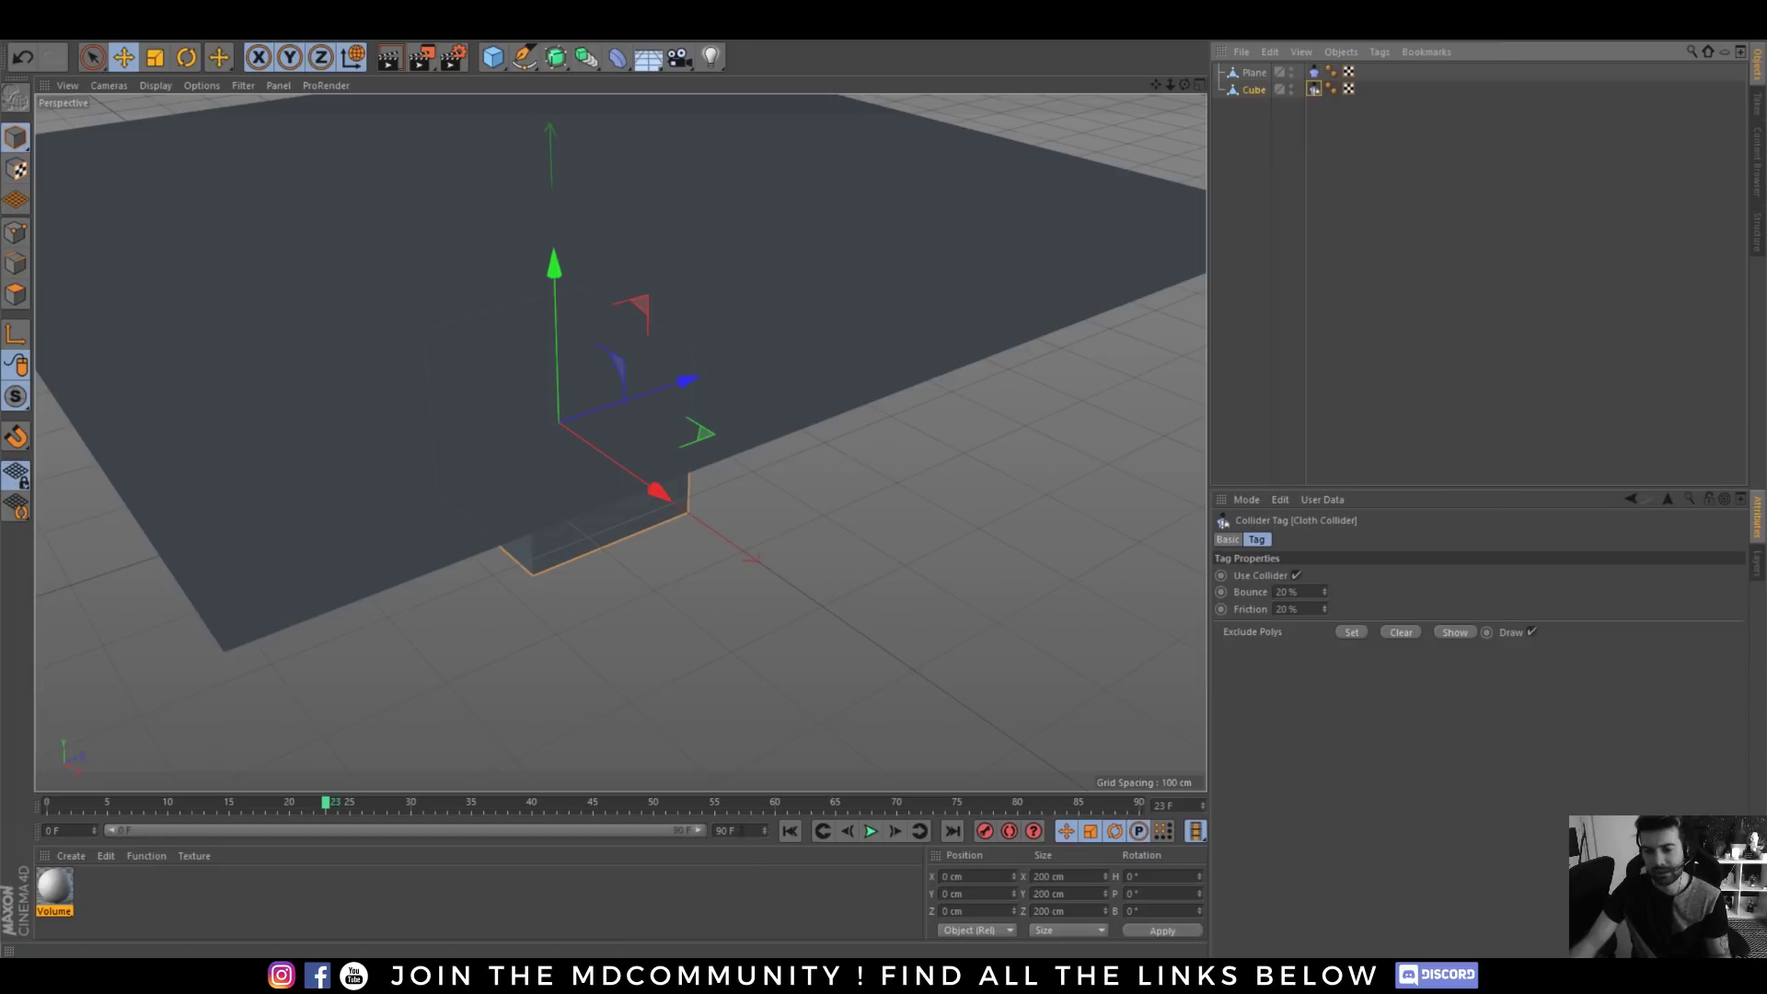
- Rewind the timeline to frame 0 and play the cloth simulation to frame 40 so the plane drapes over the cube
click(789, 831)
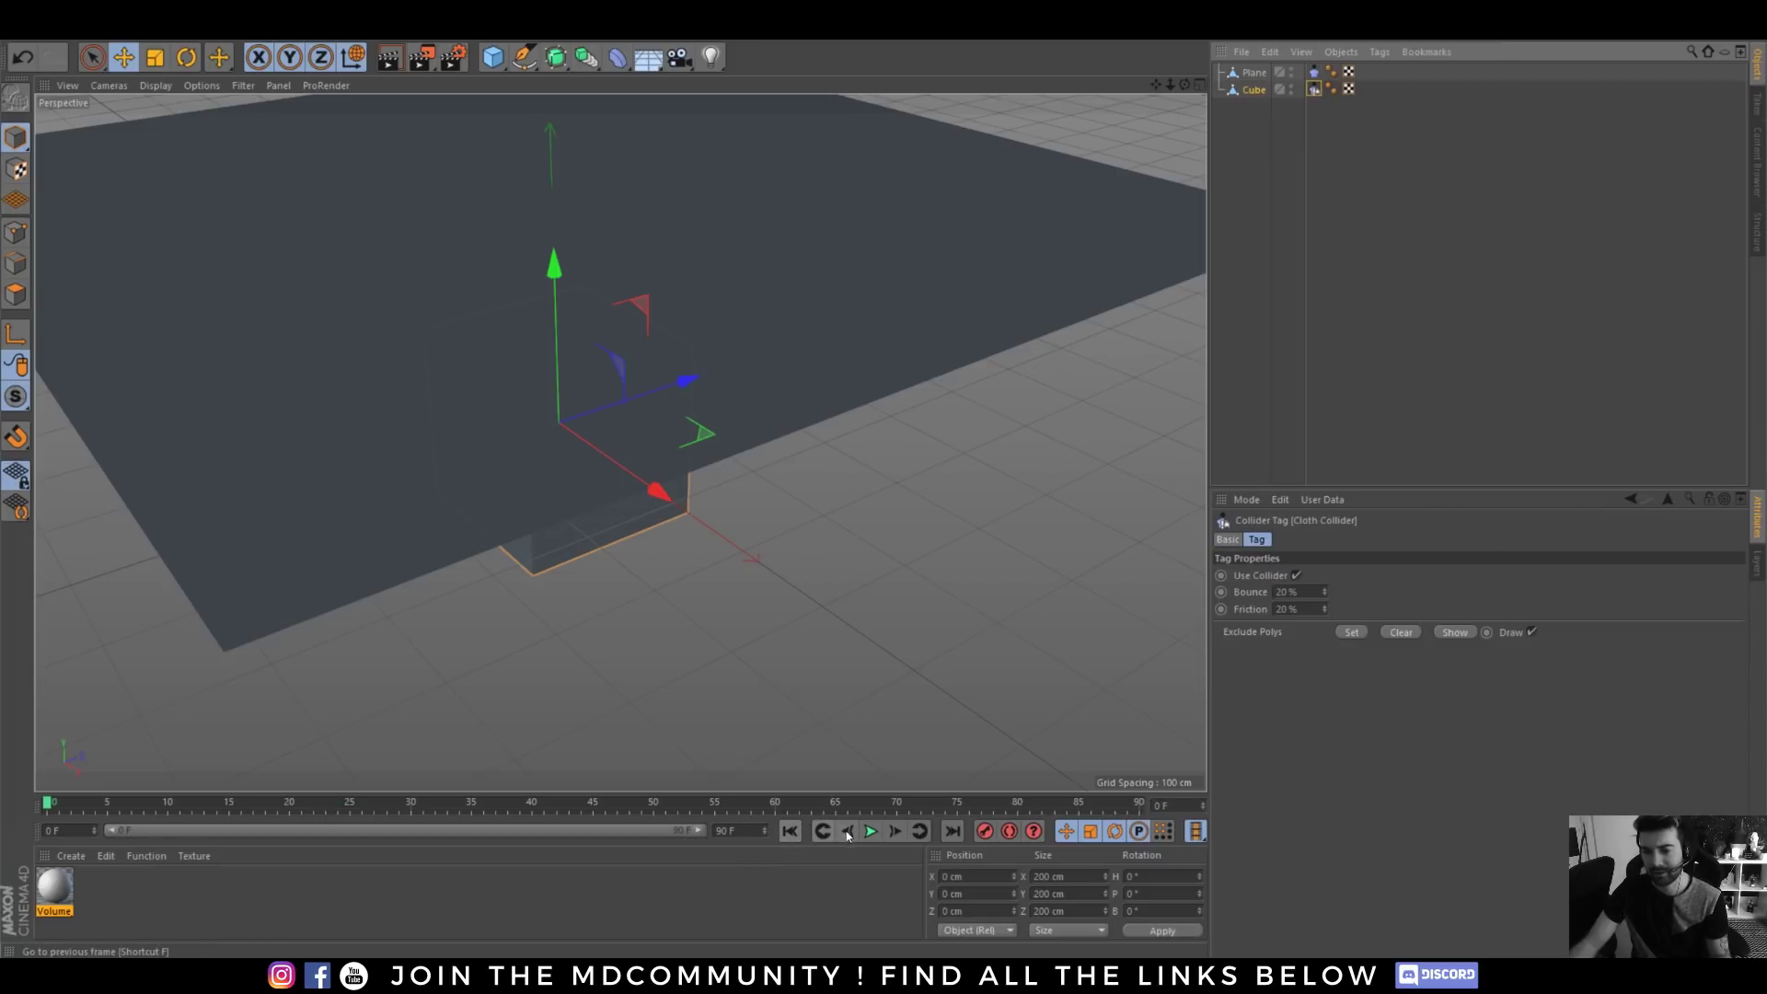
click(870, 831)
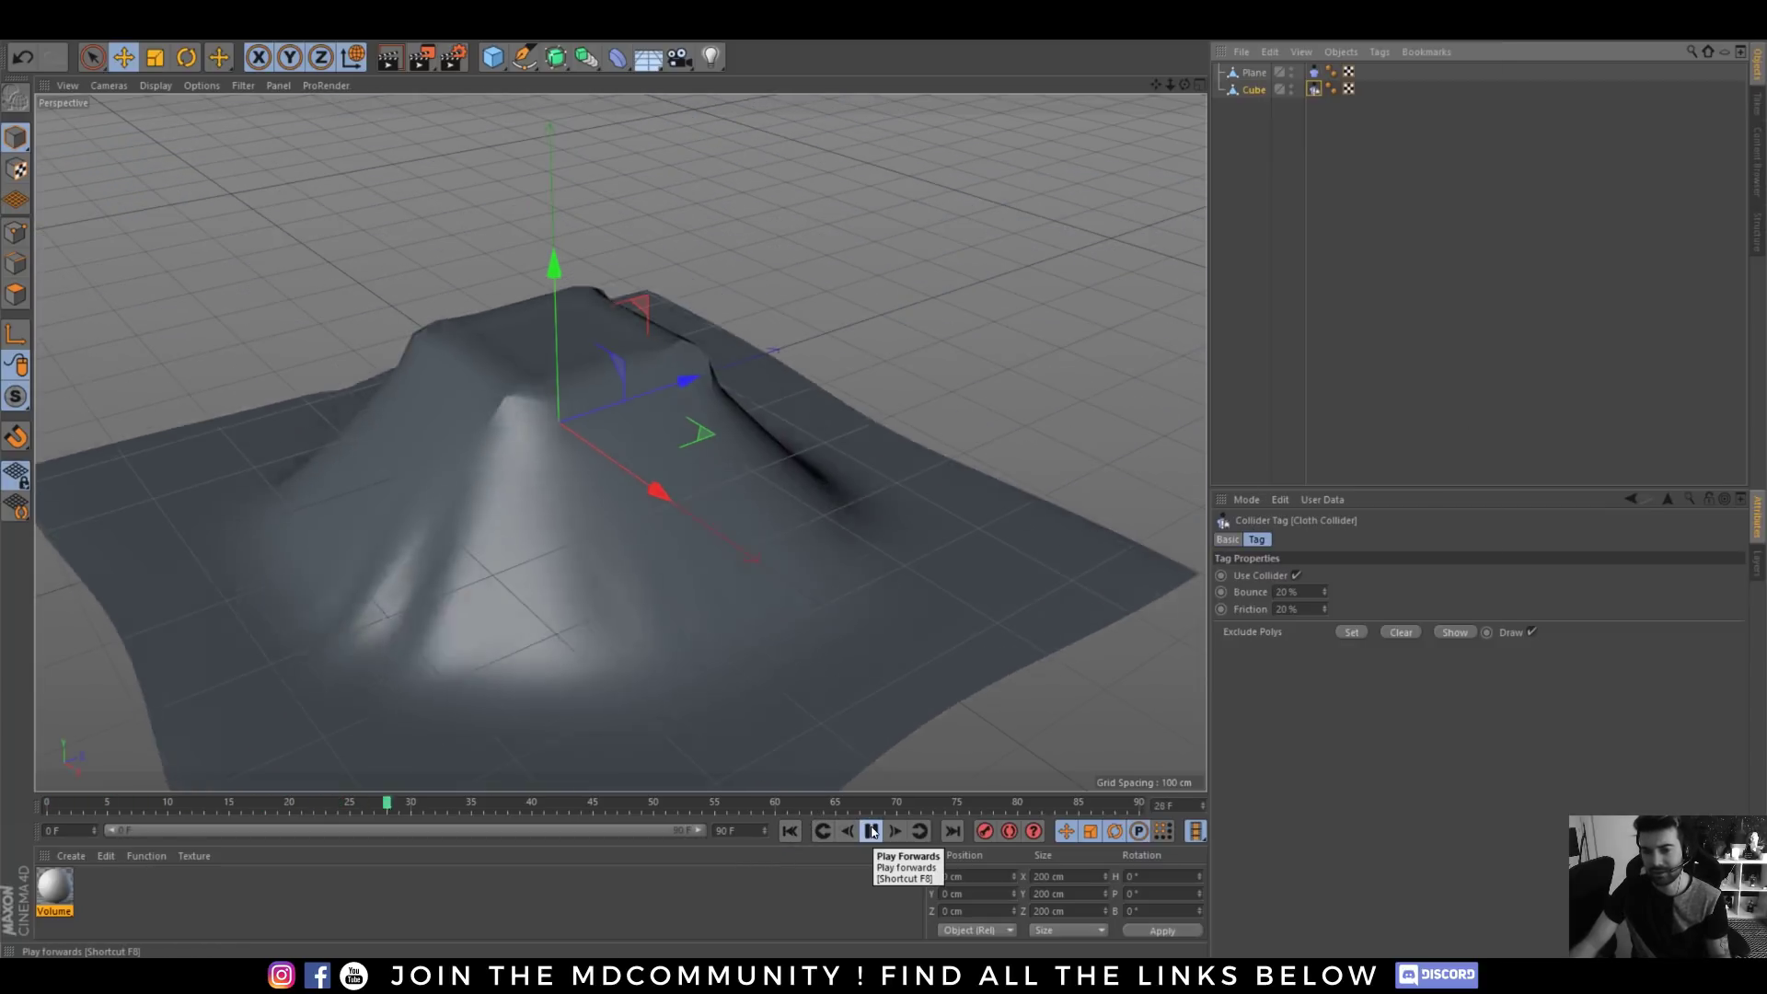
click(870, 831)
alt+drag(513, 511, 789, 466)
- Add a Cloth Surface object and nest the draped plane under it
click(1253, 72)
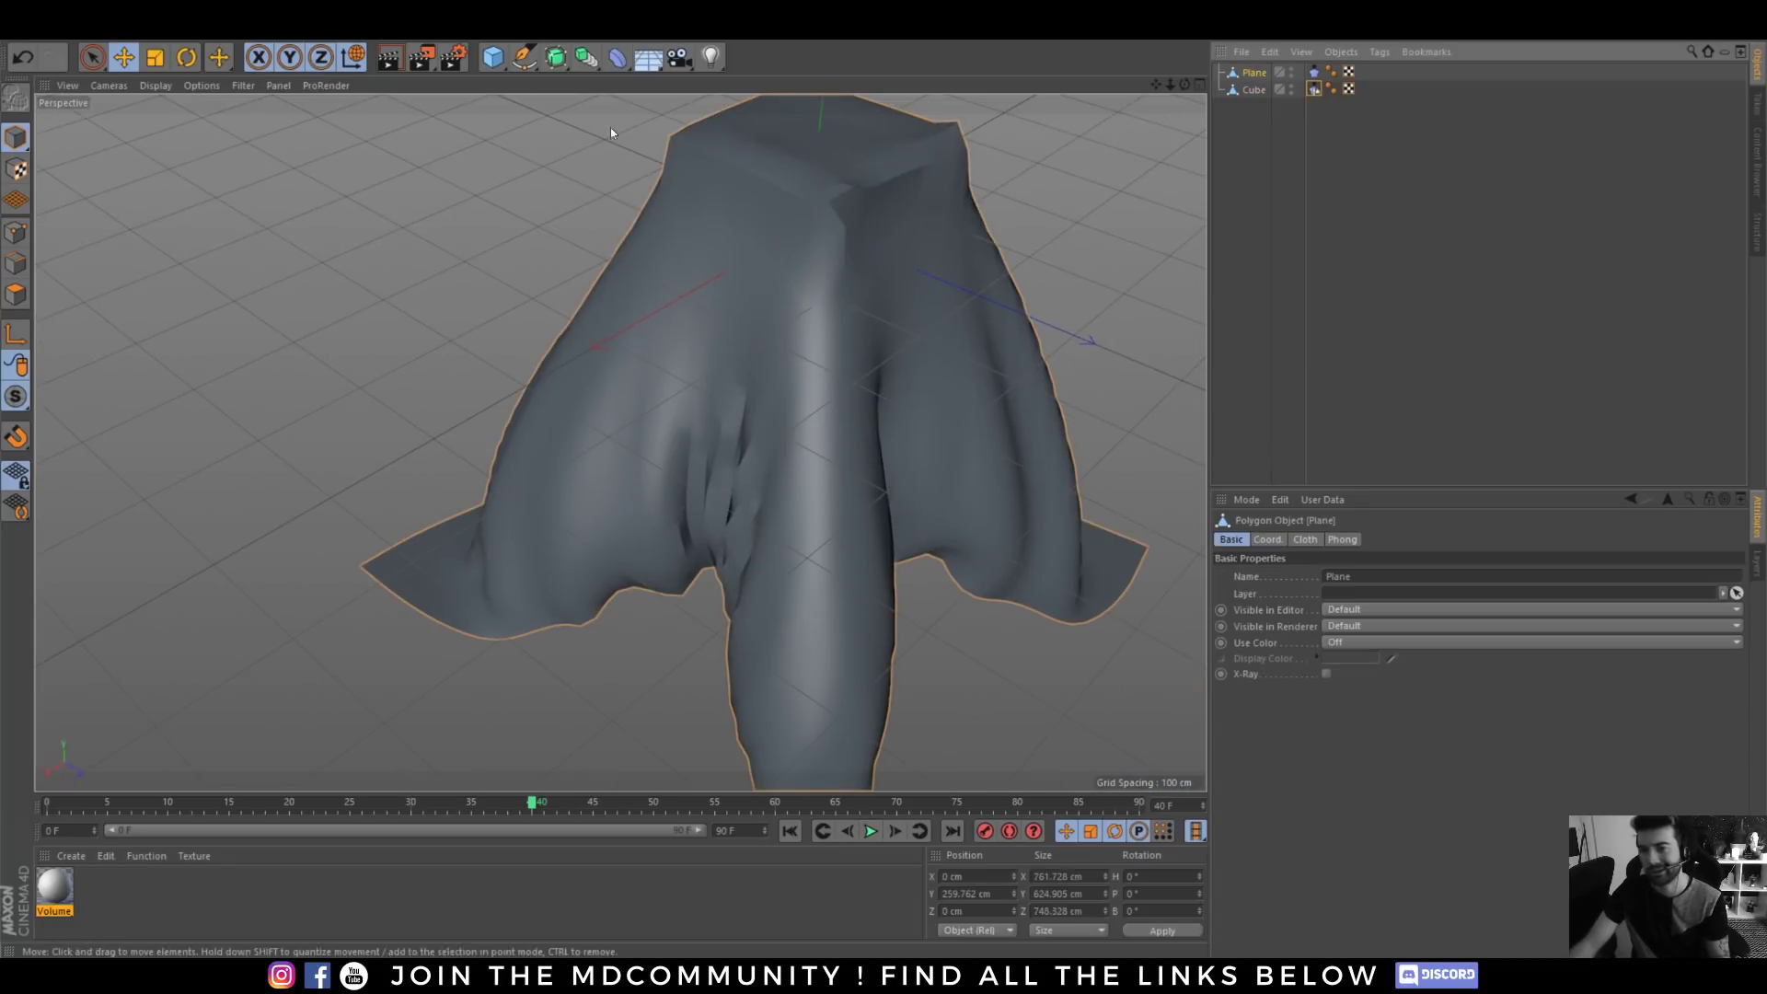
click(357, 33)
mouse_move(377, 57)
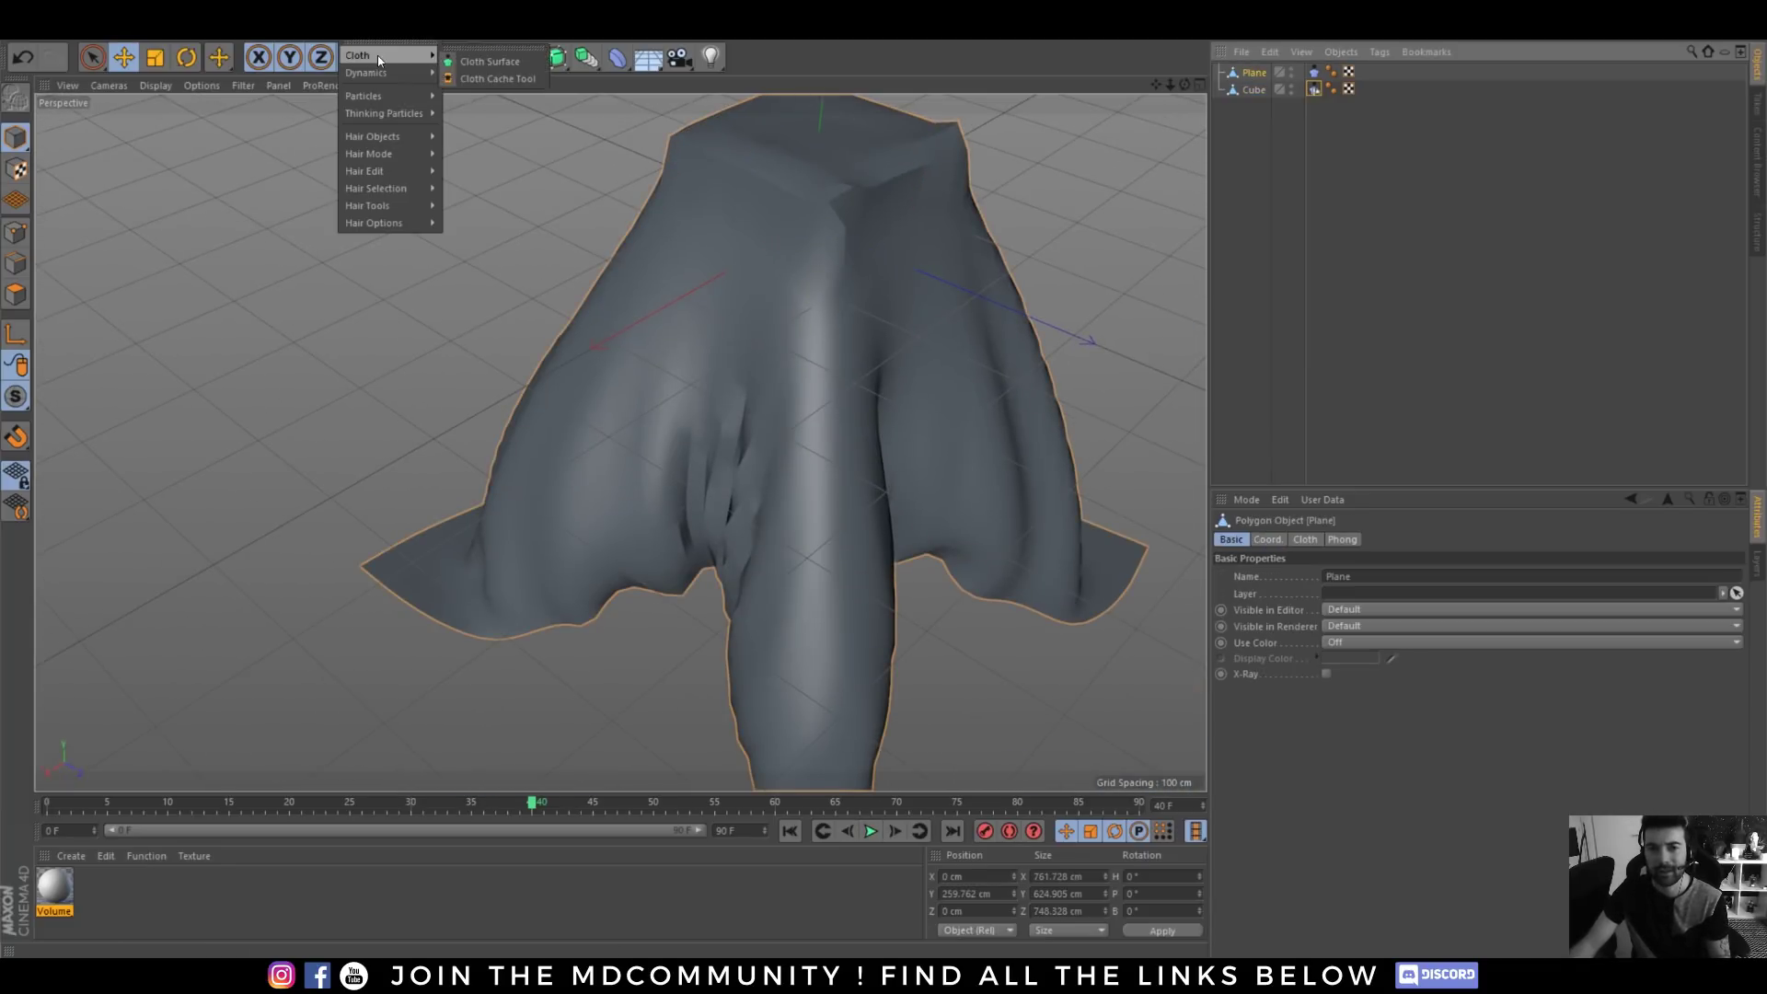
click(475, 62)
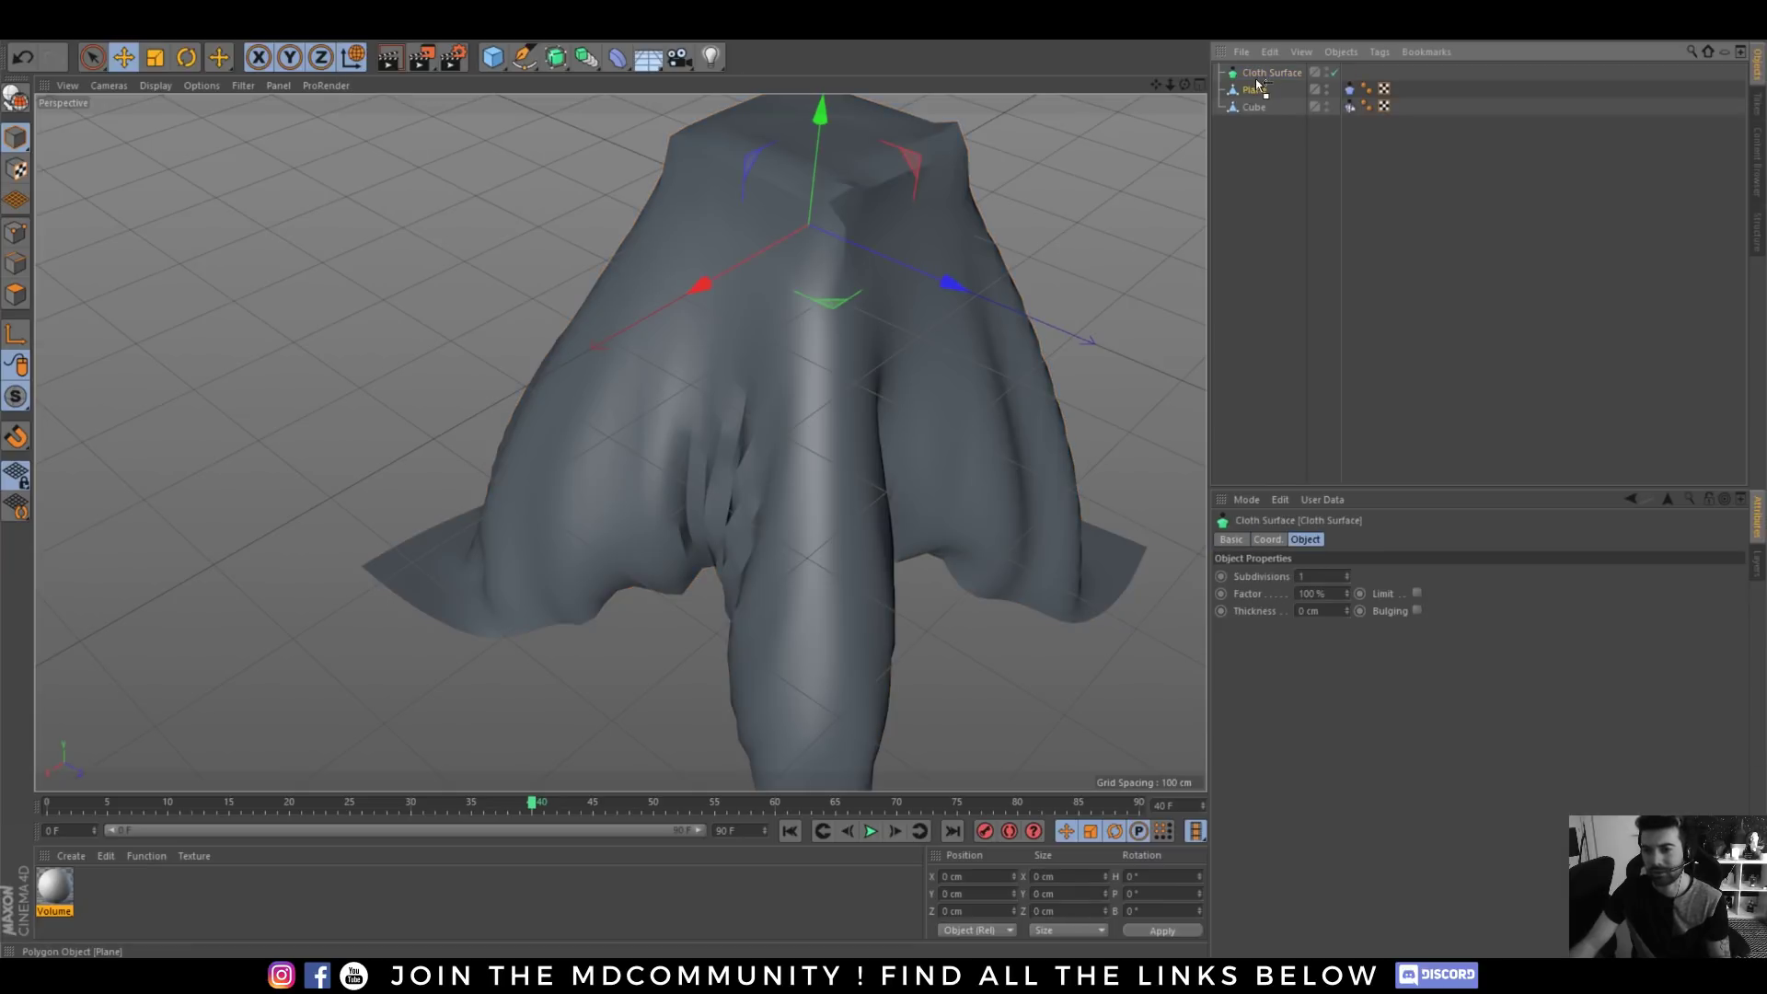
drag(1256, 74, 1259, 74)
click(1262, 142)
- Set the Cloth Surface's subdivisions to 0 and inspect the cloth folds
alt+drag(679, 421, 851, 357)
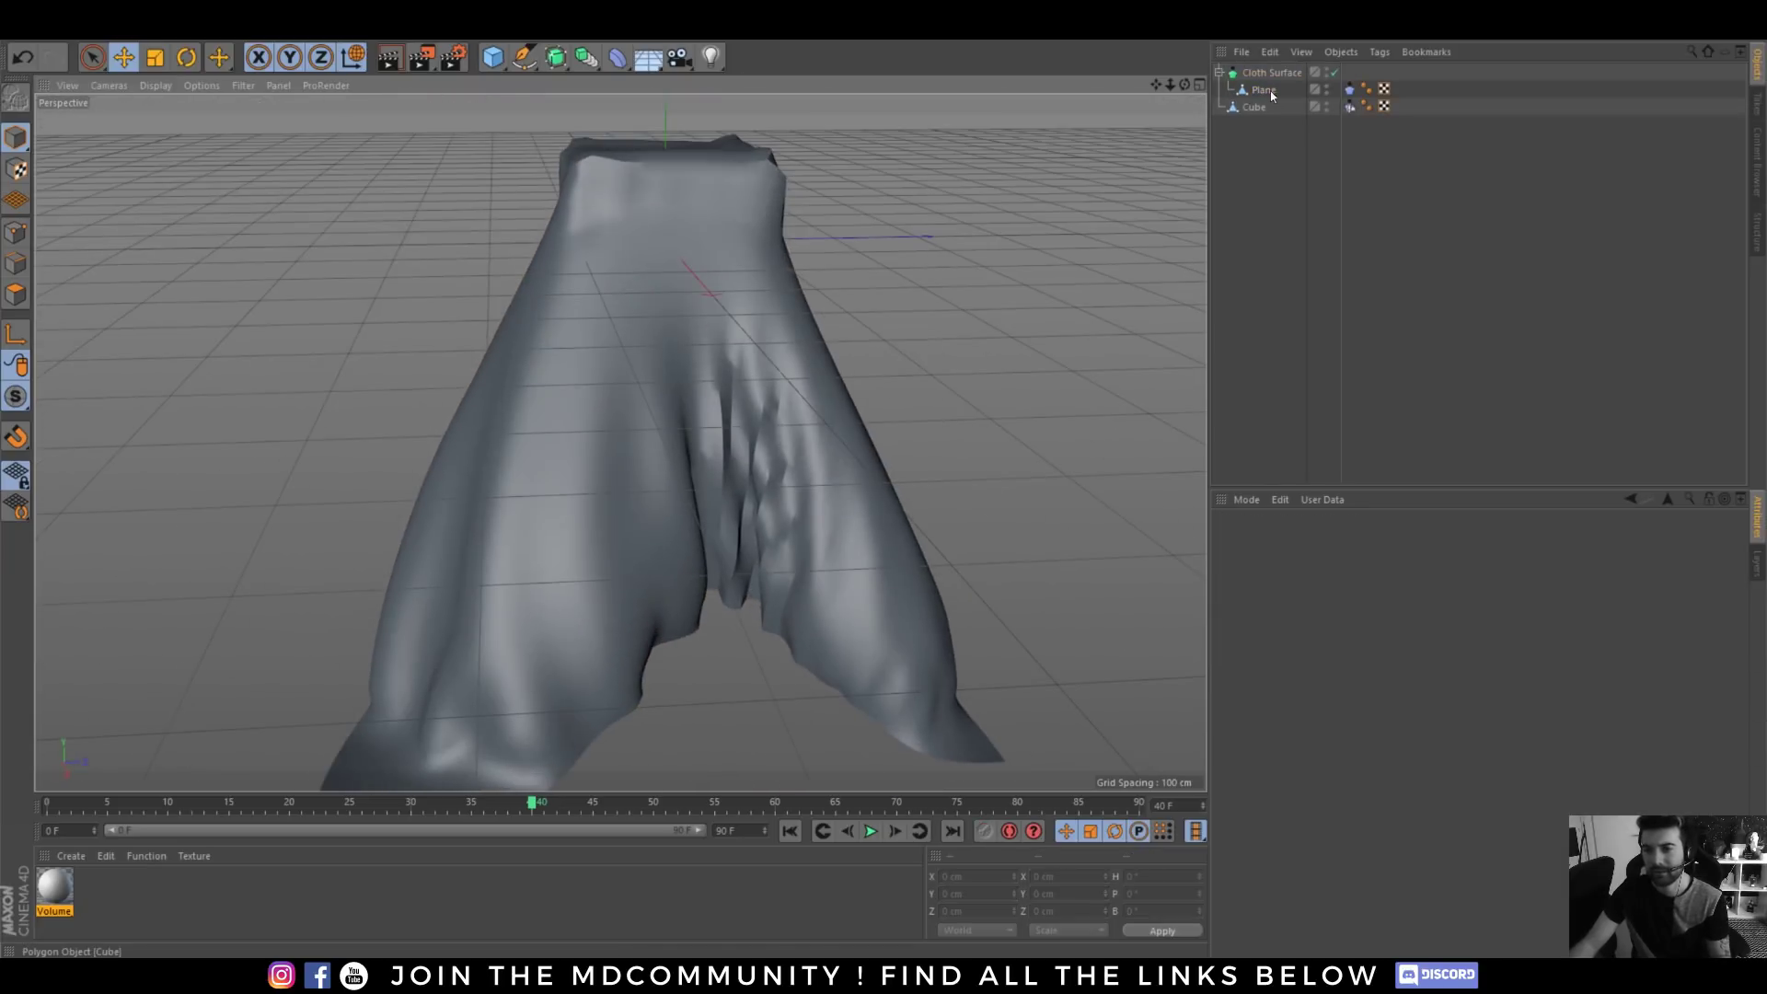
click(1261, 79)
click(1346, 579)
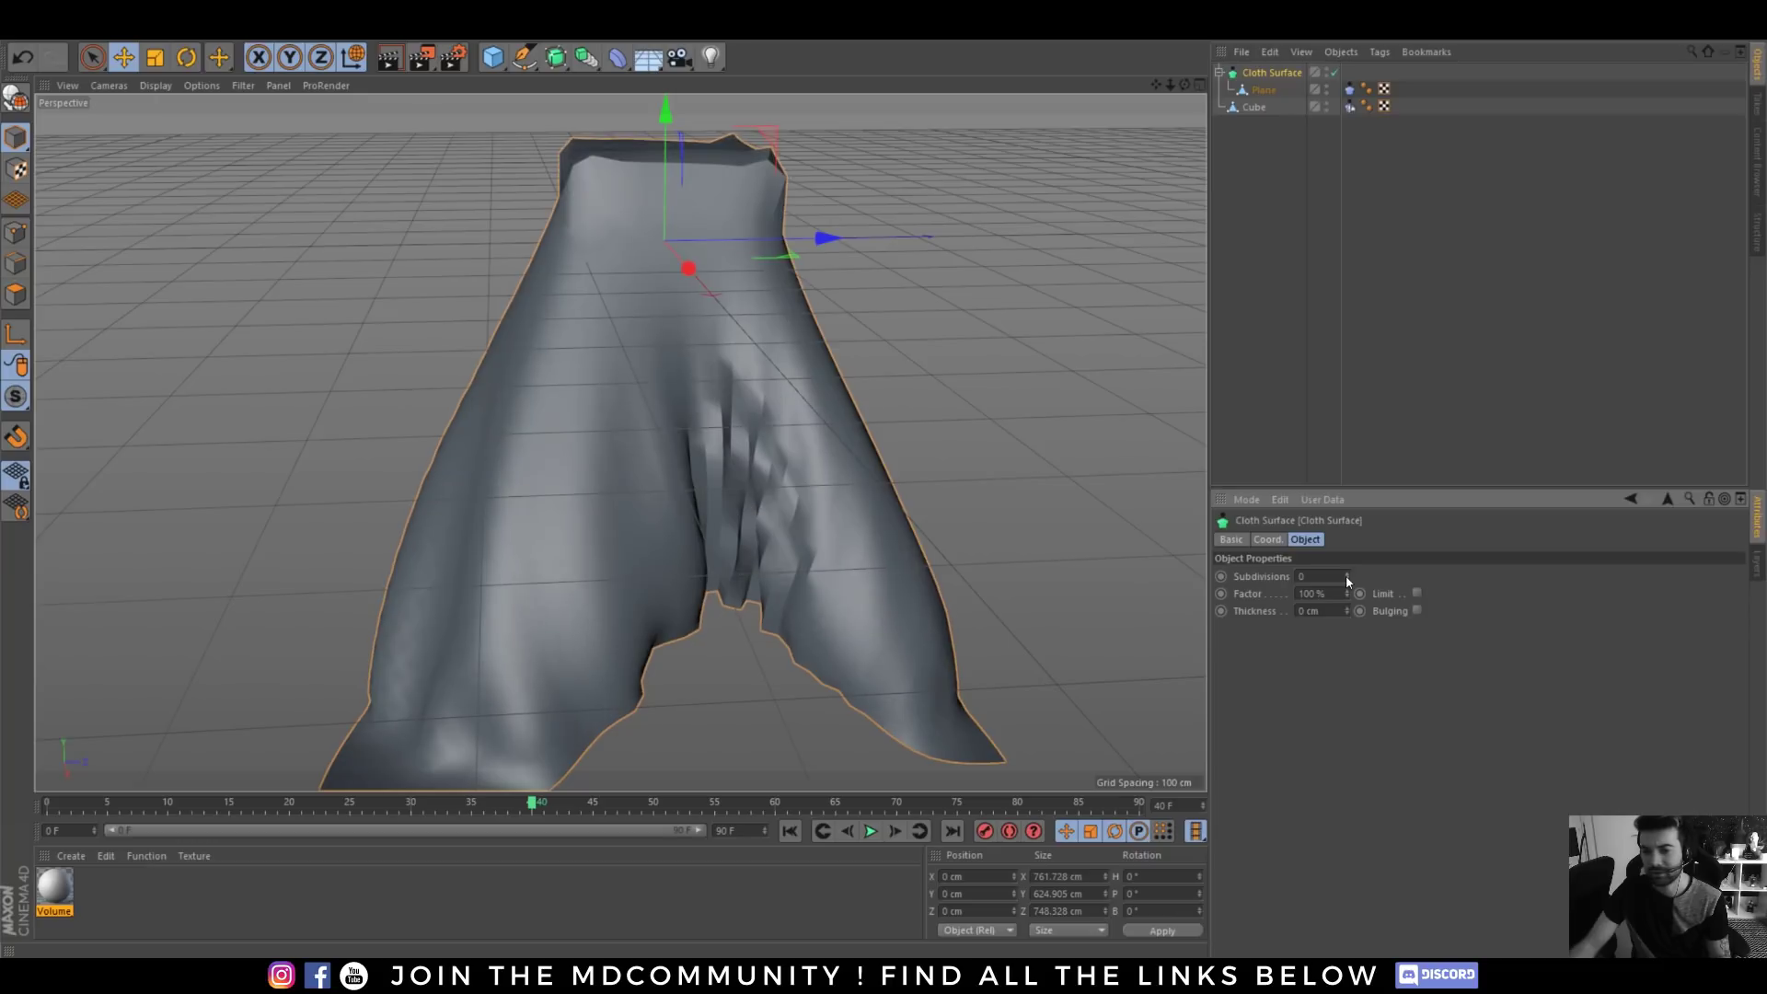
alt+drag(651, 465, 1108, 458)
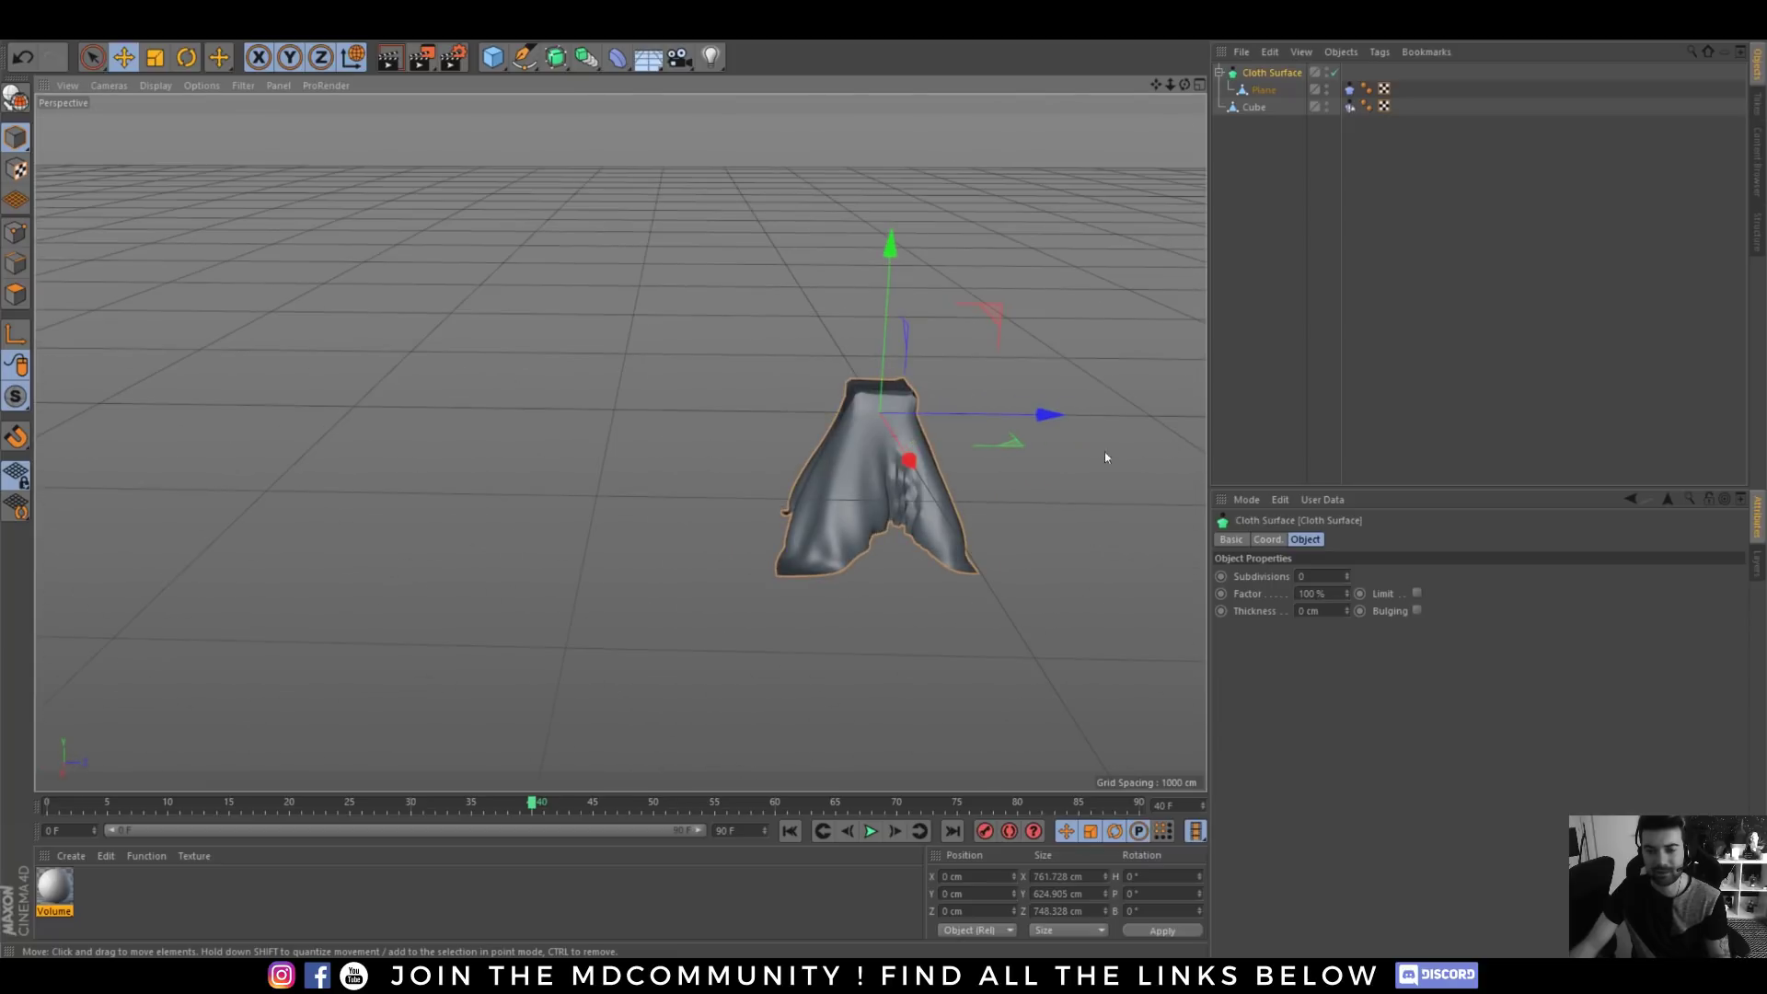
- Convert the Cloth Surface to editable geometry, and delete it together with the cube
key(c)
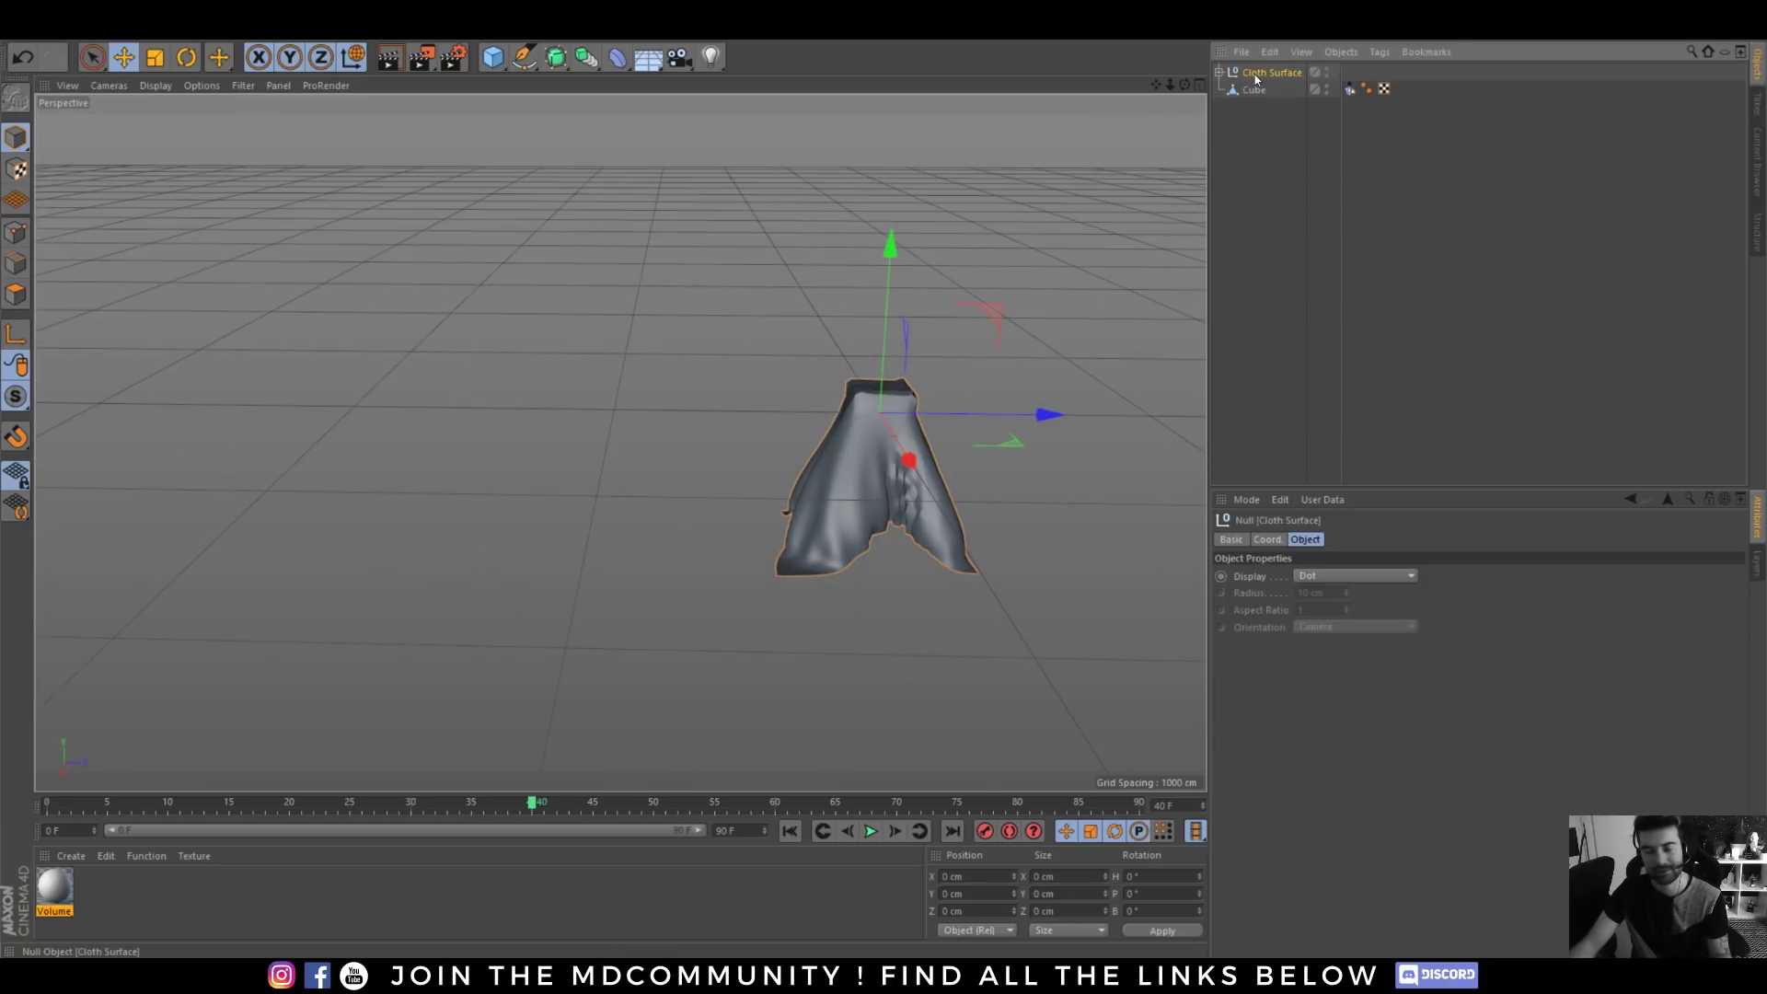
shift+click(1253, 89)
key(Delete)
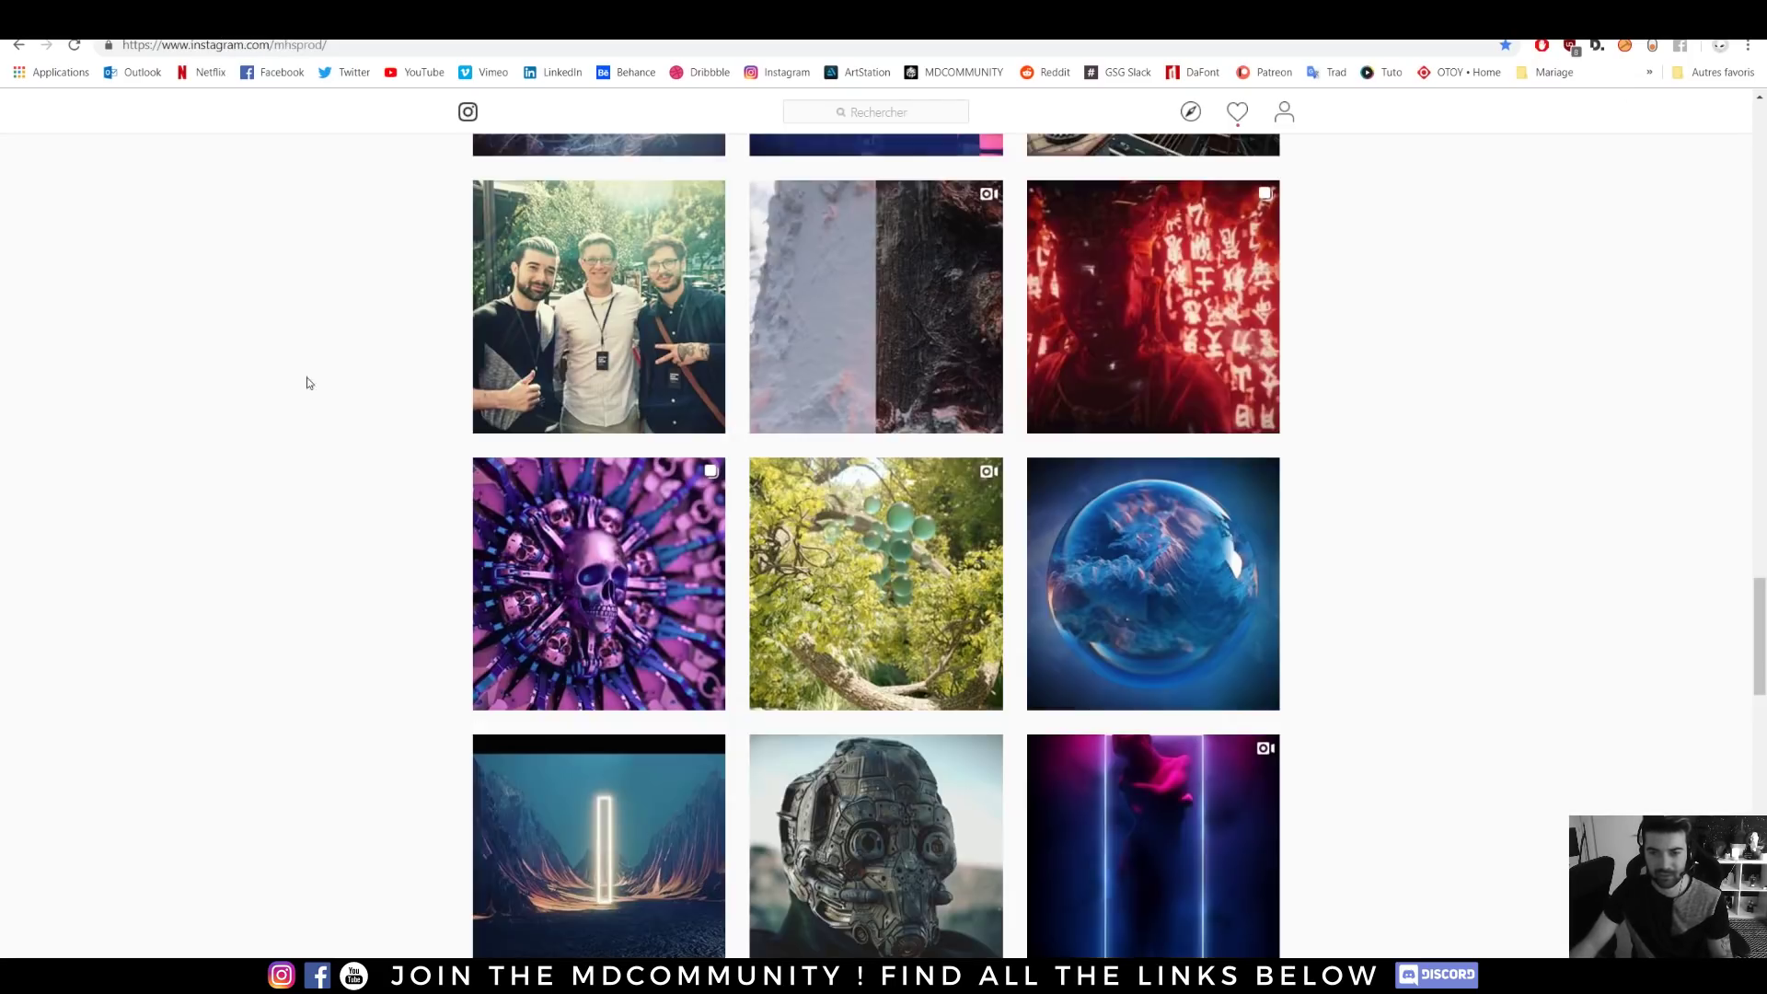
- Browse the artist's Instagram gallery and view the Cyberpunk R&D Character post
scroll(313, 396, down, 7)
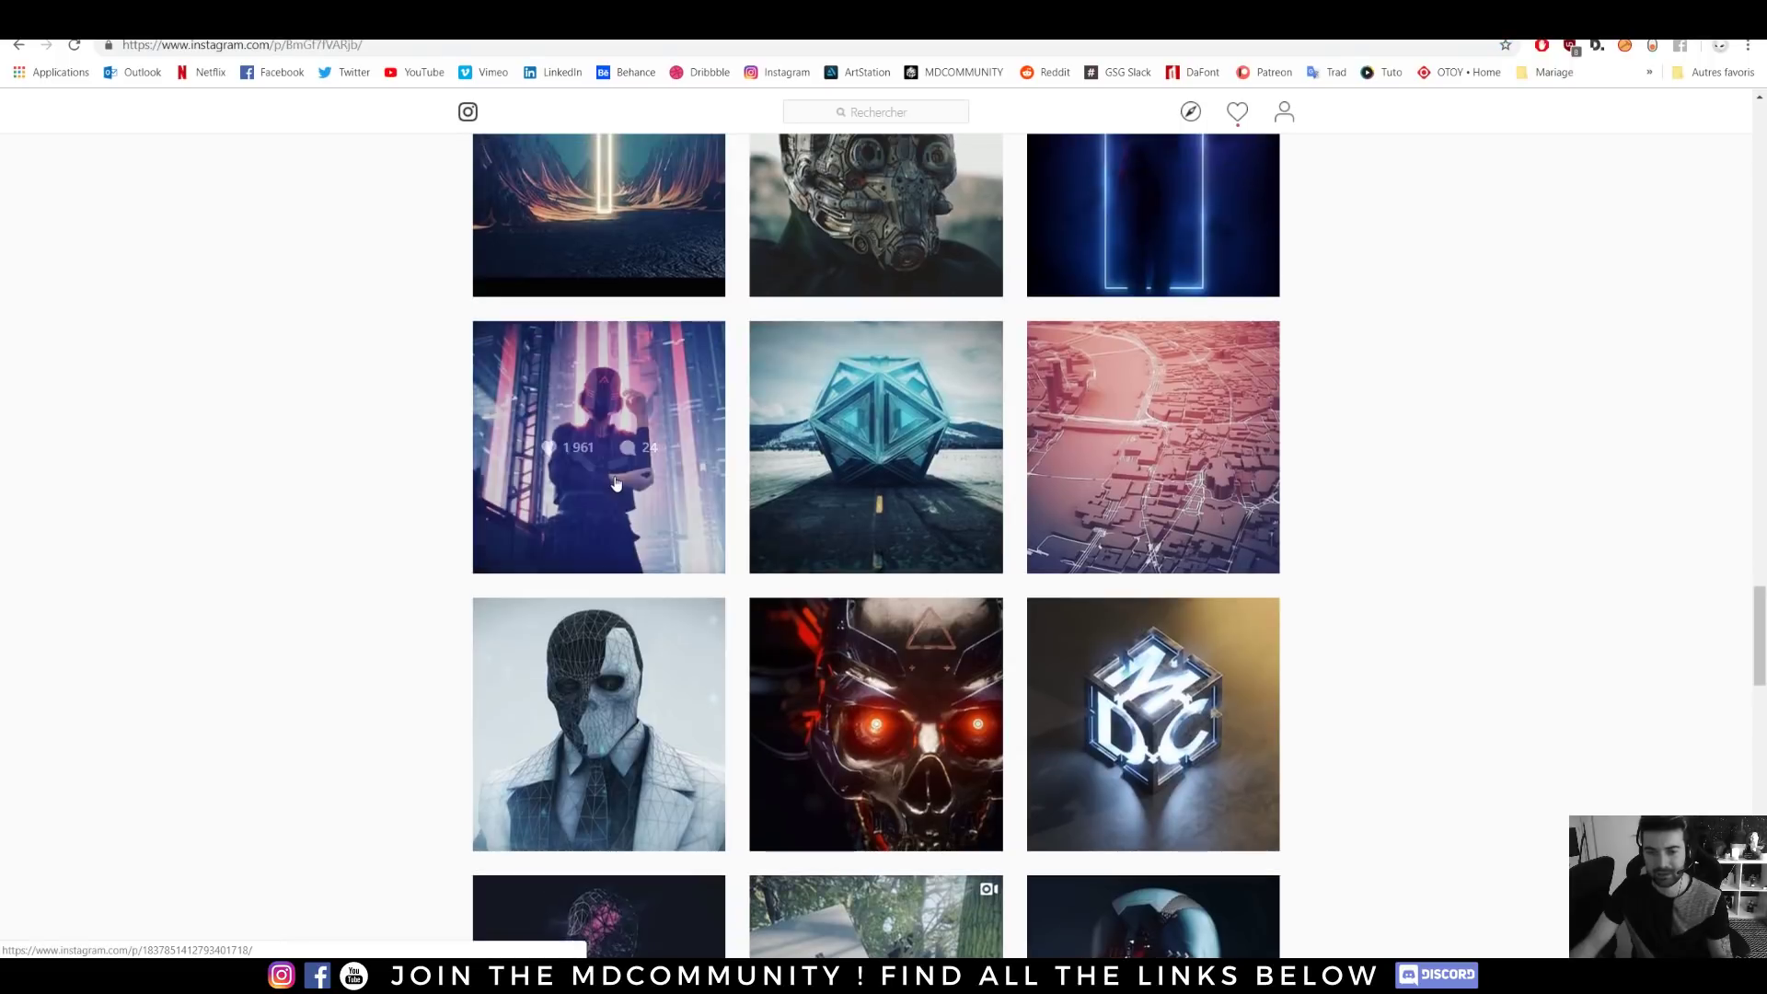
click(615, 484)
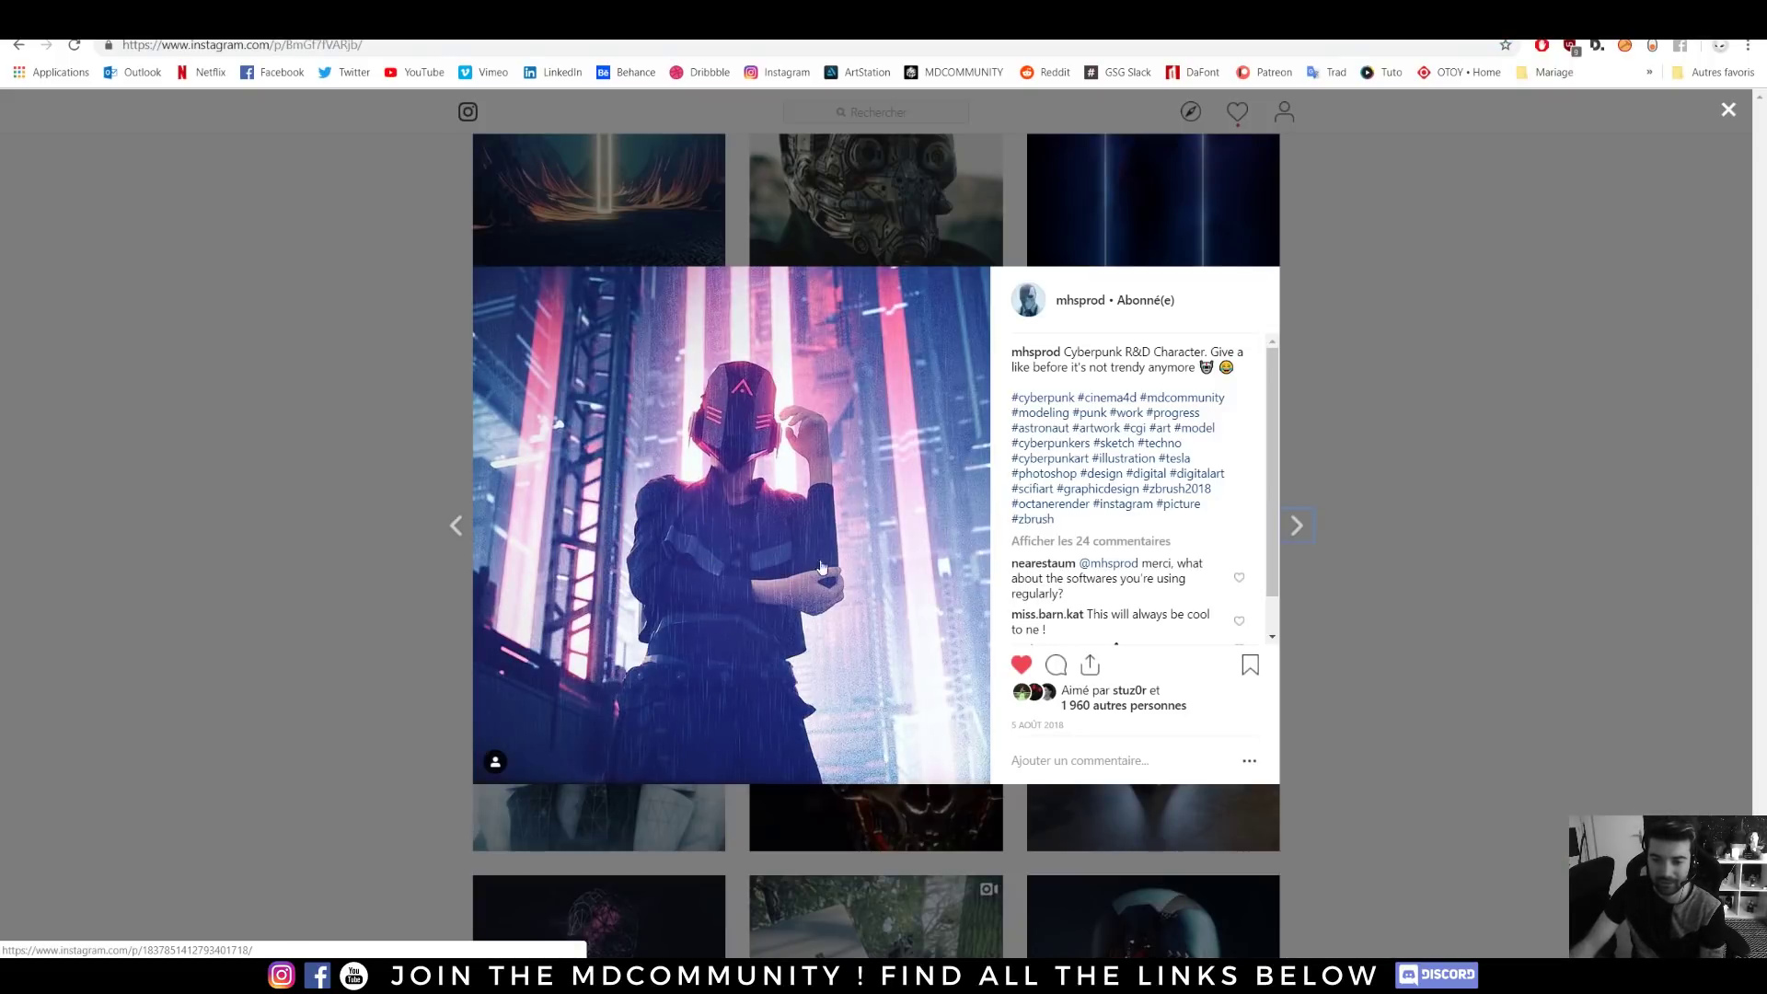
click(372, 506)
scroll(368, 508, down, 15)
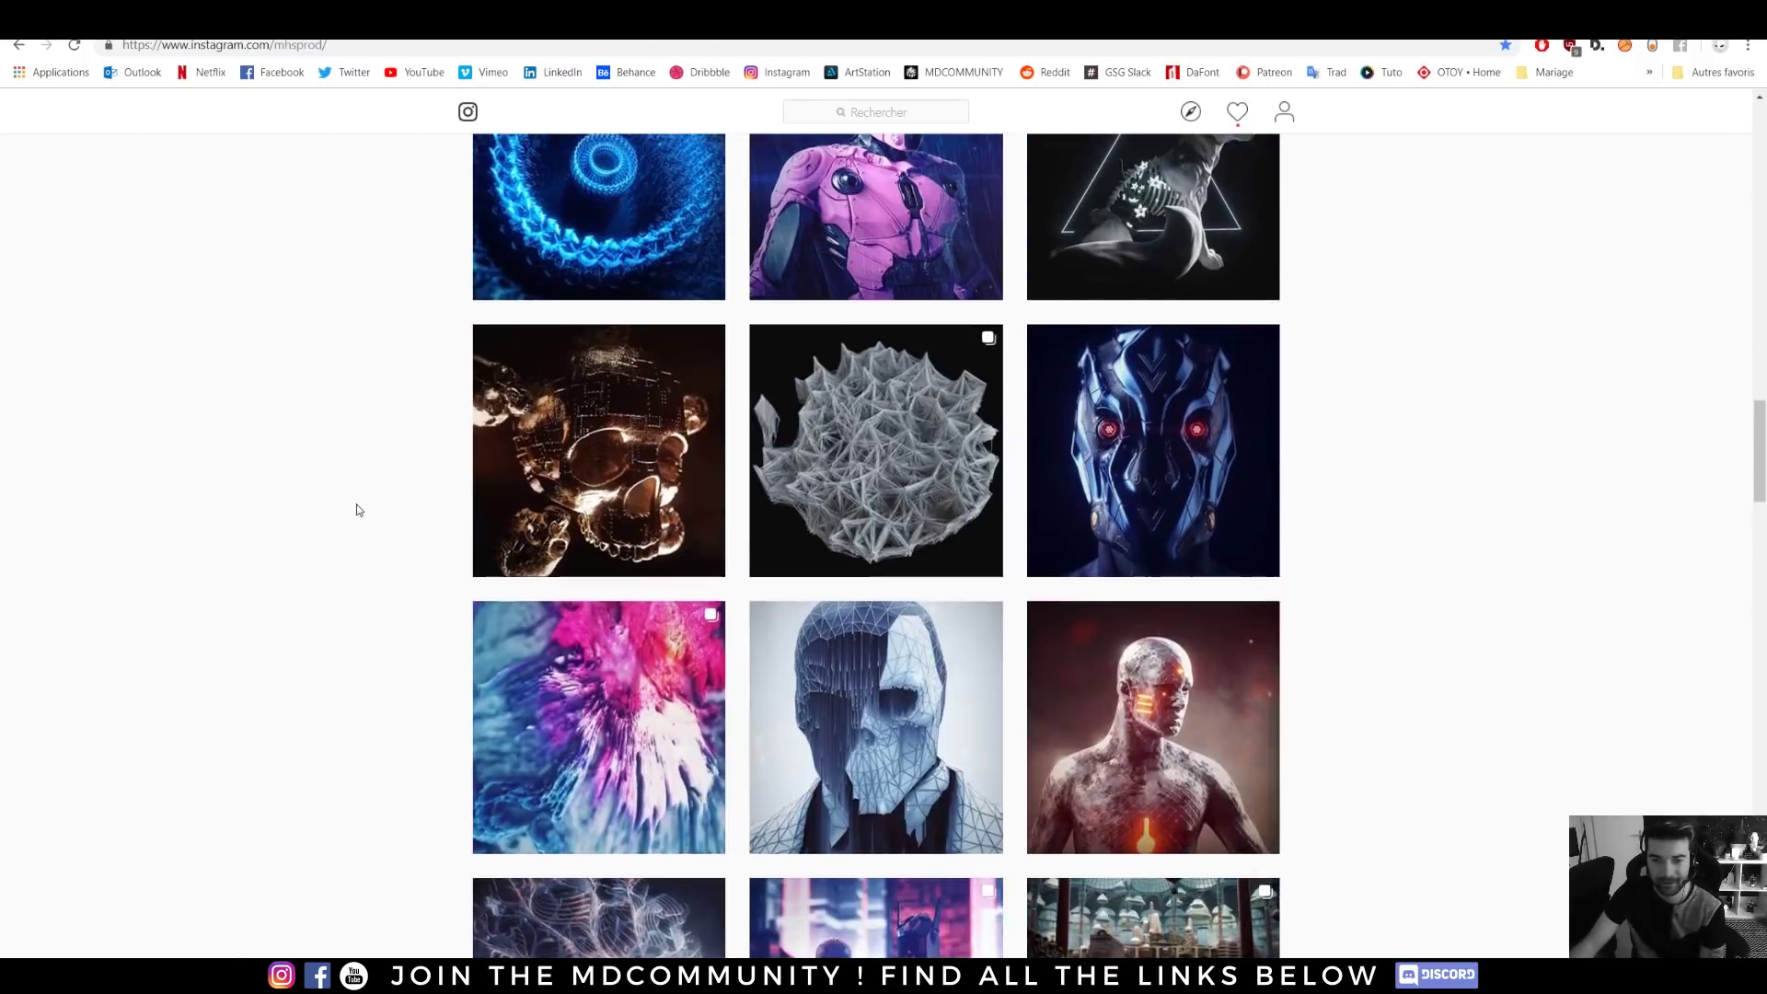
- Browse the artist's Instagram gallery and view the DJ Kloud rooftop city visual and the START helmet concept post
scroll(358, 510, up, 15)
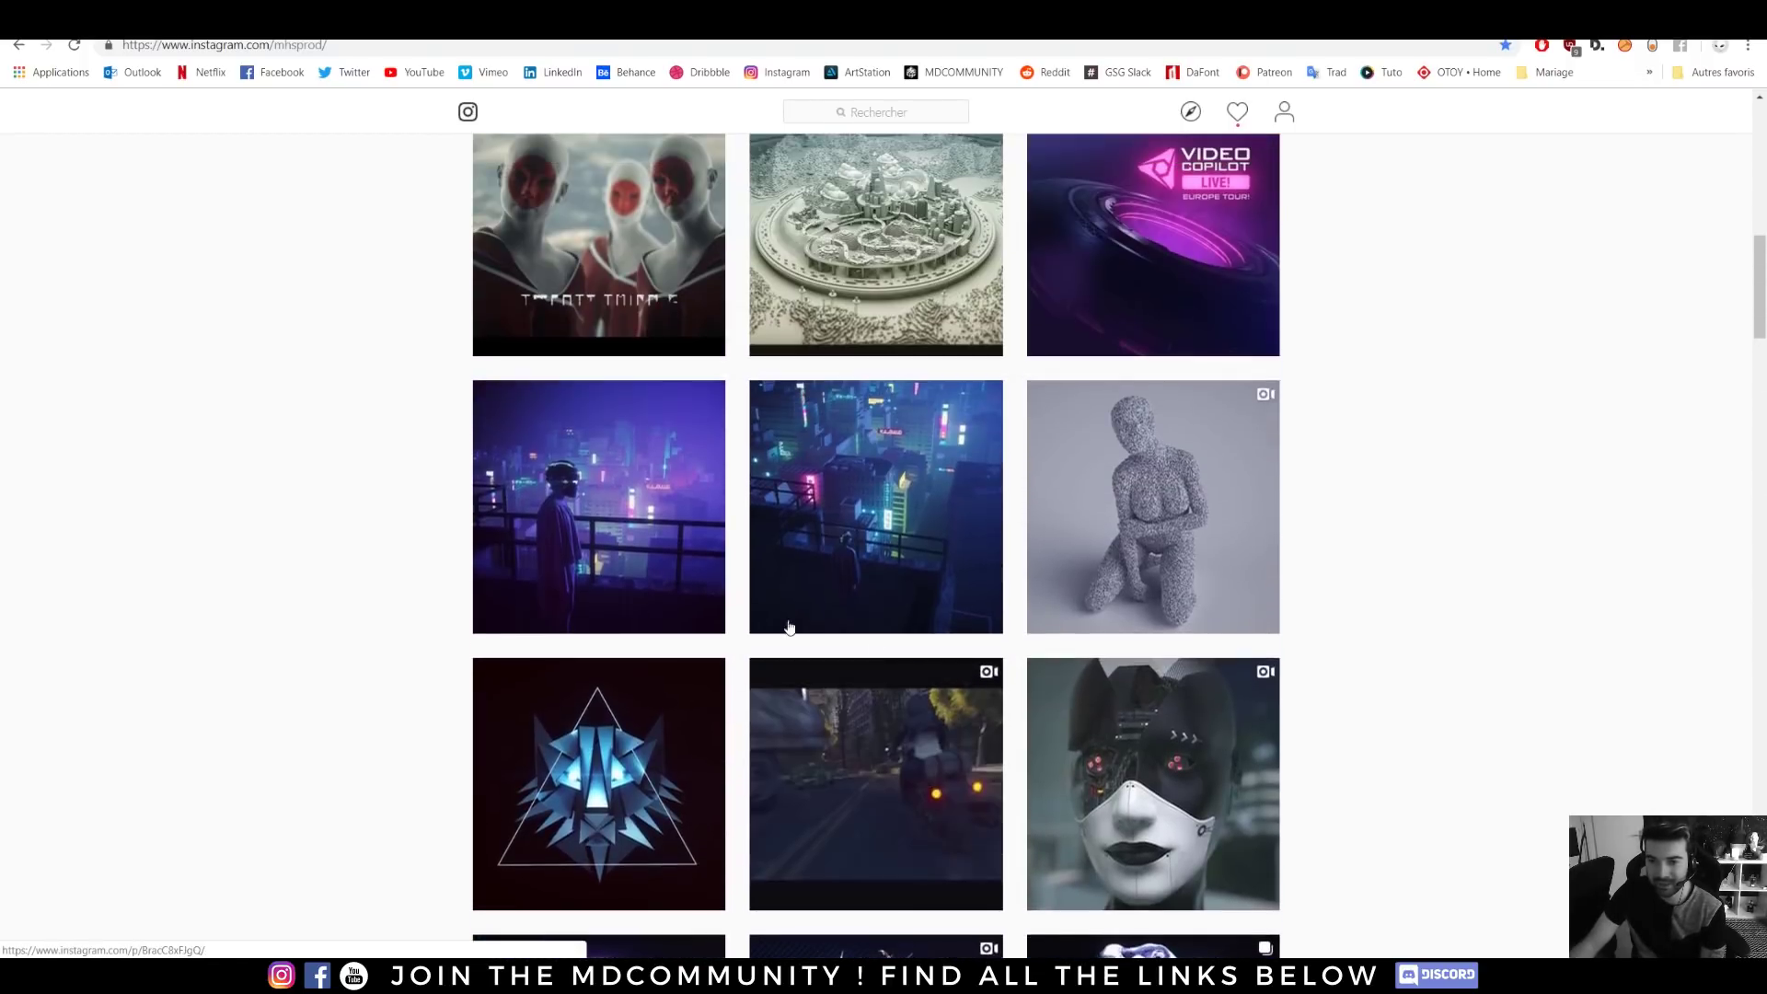
scroll(604, 725, up, 3)
click(590, 763)
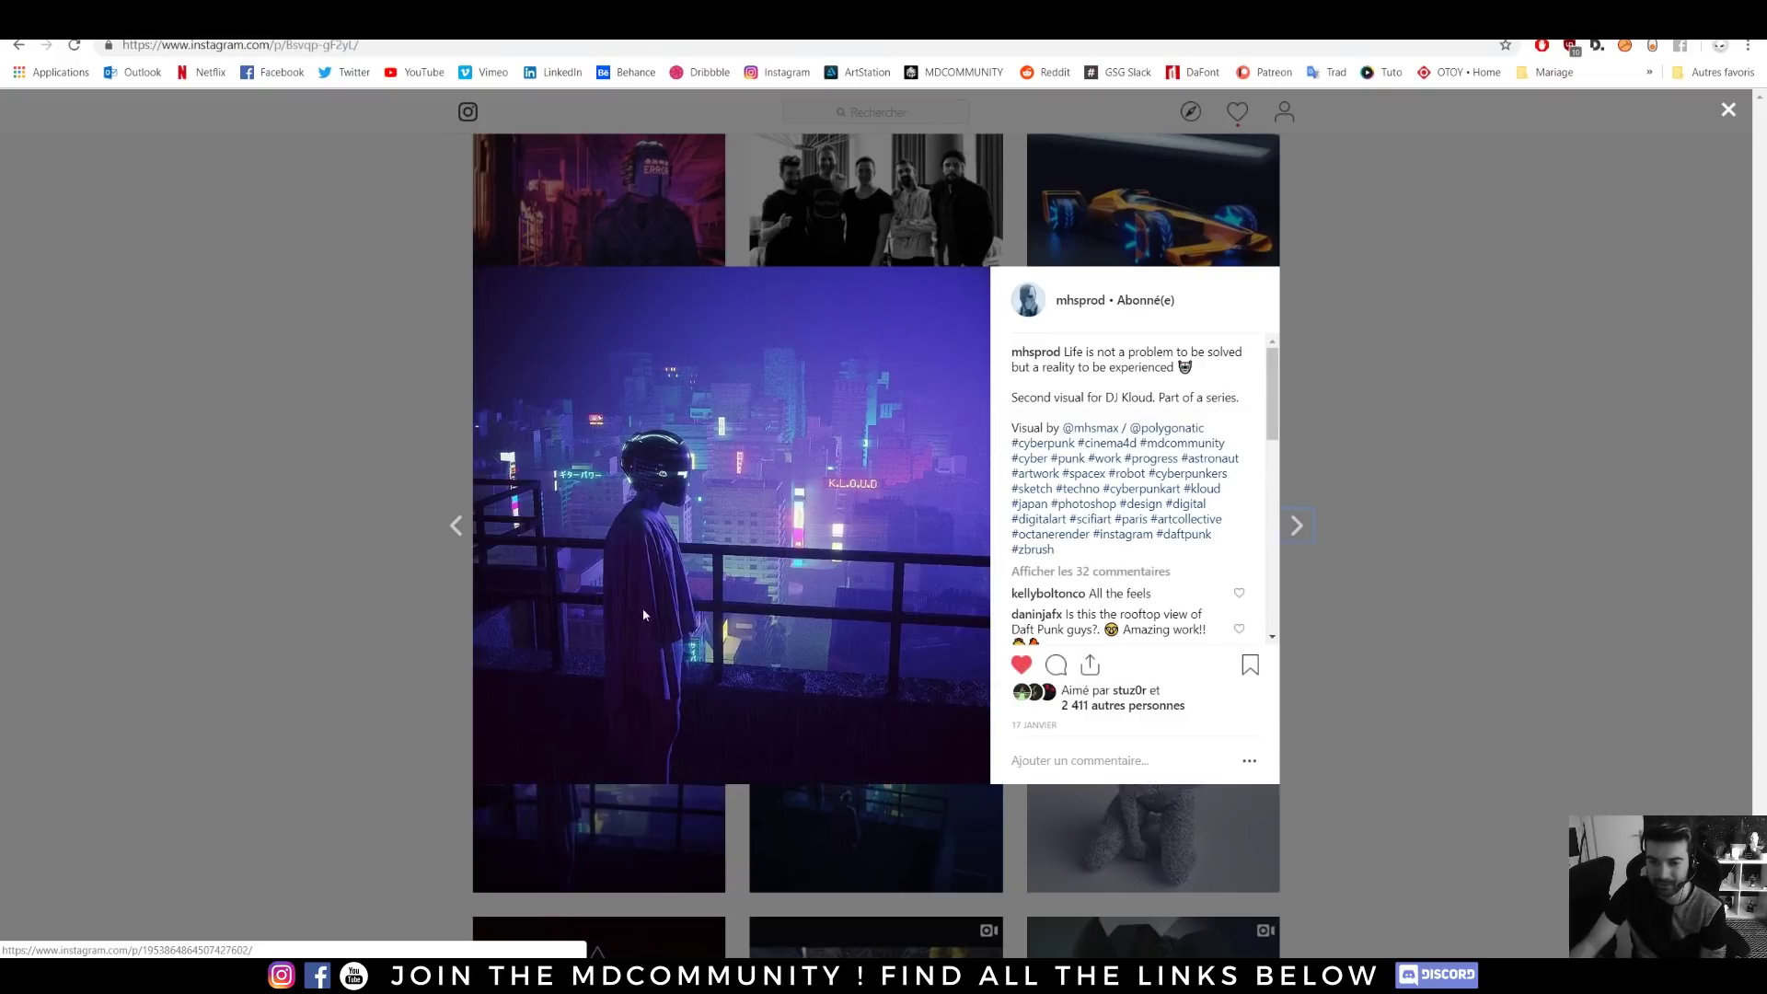
click(399, 536)
scroll(387, 524, up, 5)
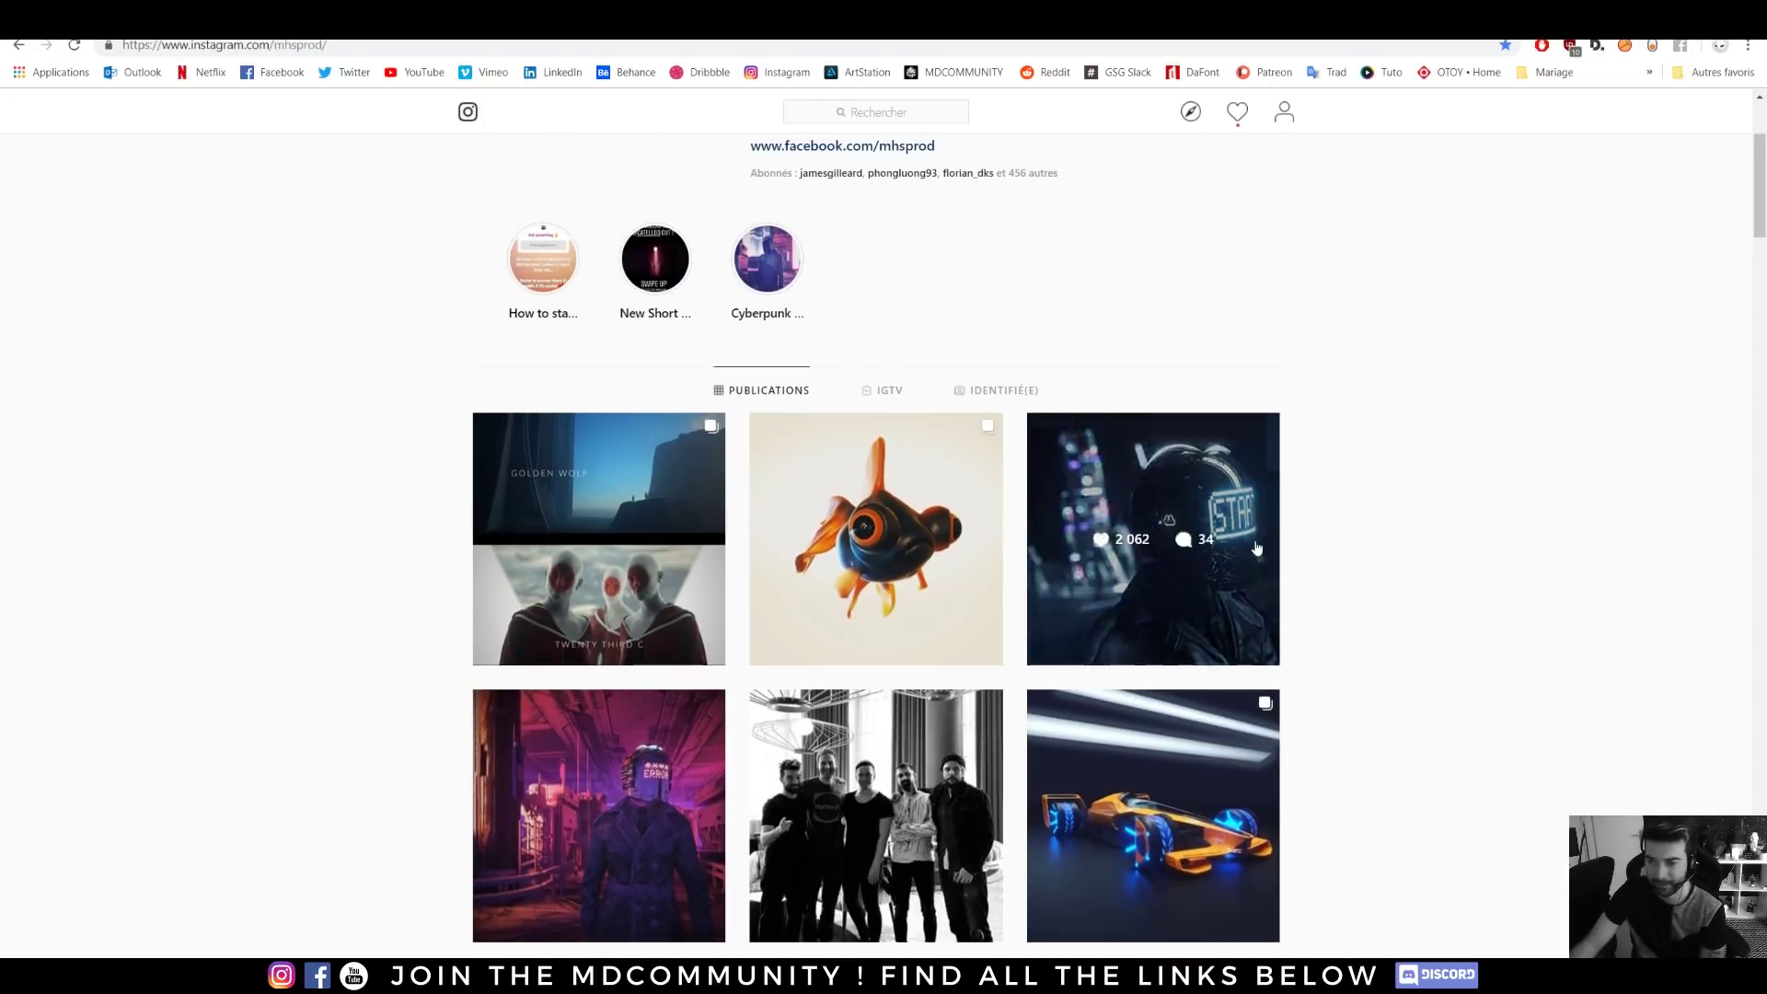
click(1185, 547)
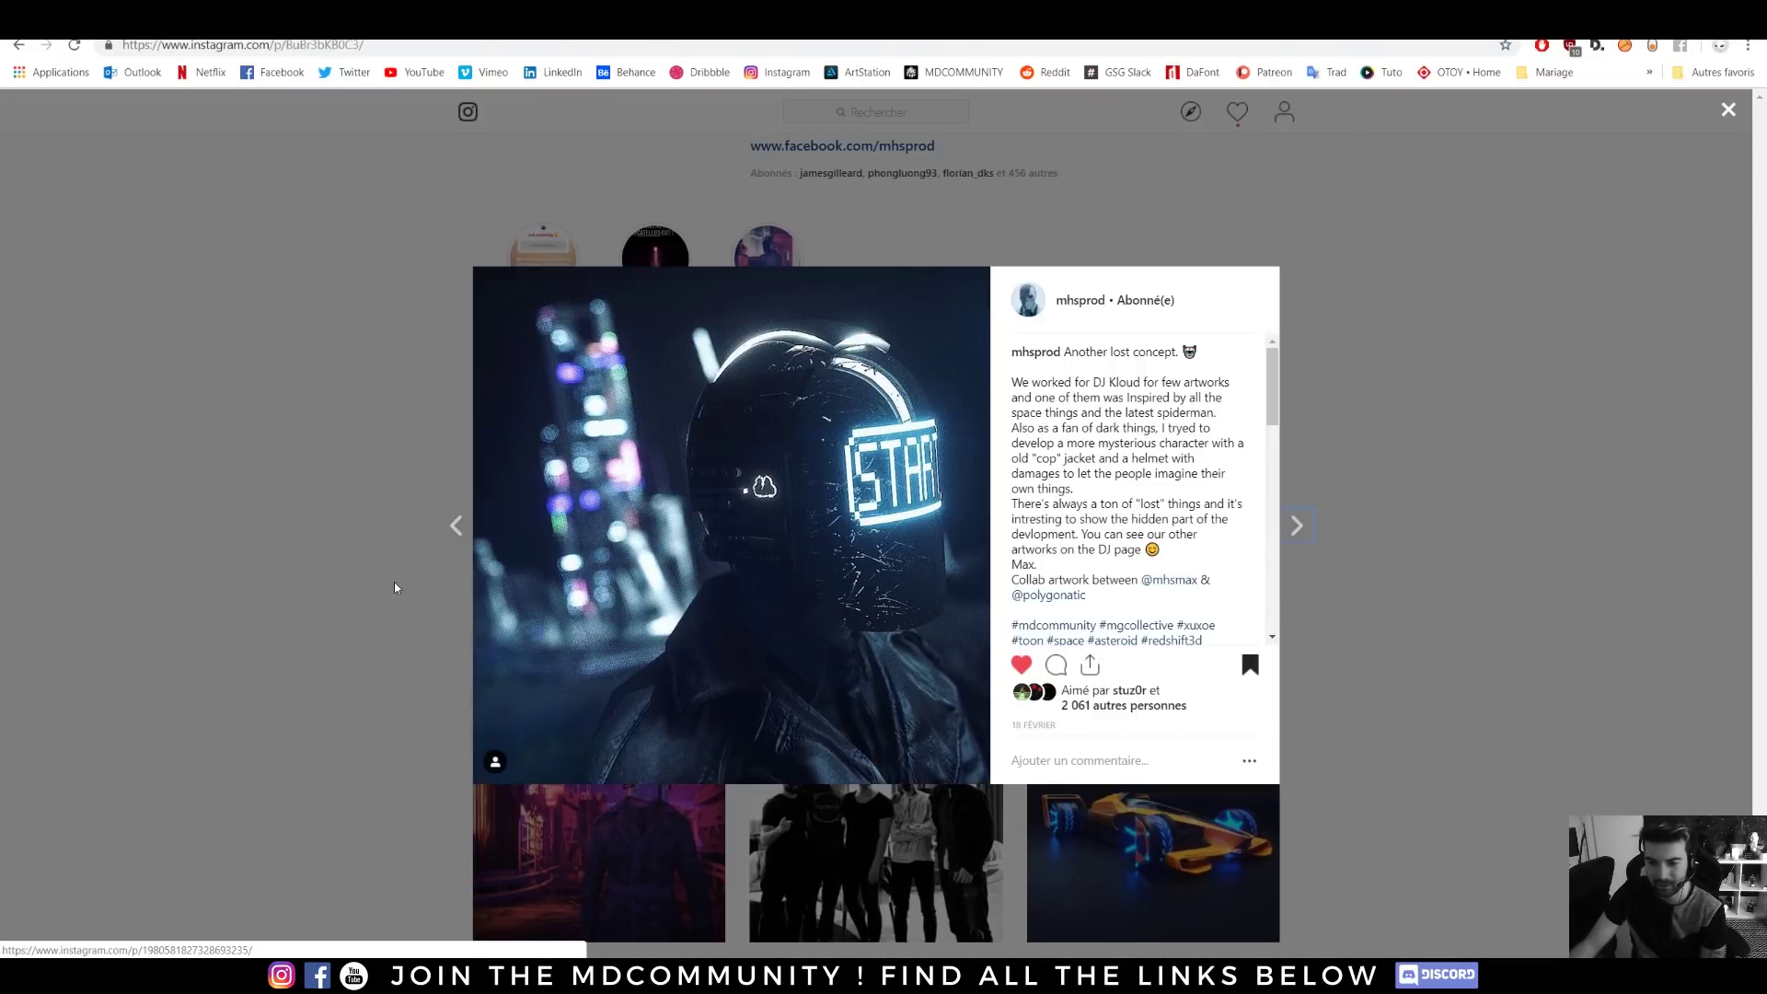
click(398, 356)
- Switch to the cyborg course page on Tuto and view the enlarged Marvelous Designer outfit image in its gallery
key(ctrl+Tab)
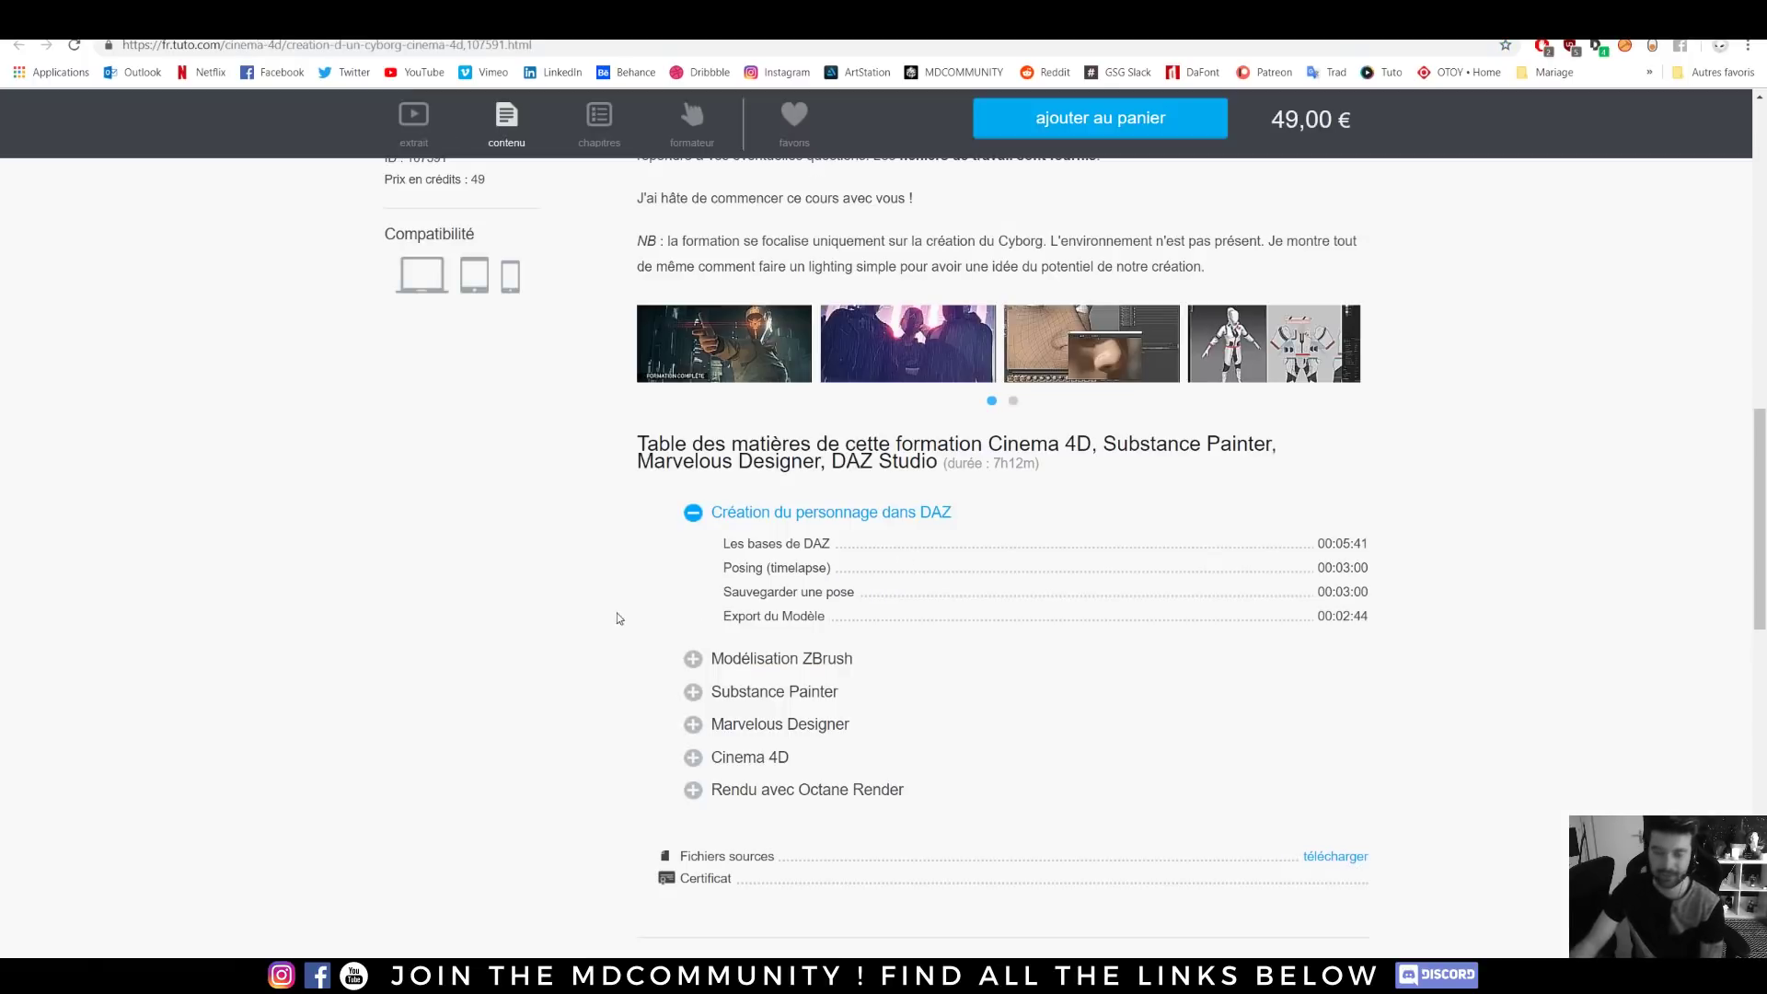
click(1239, 338)
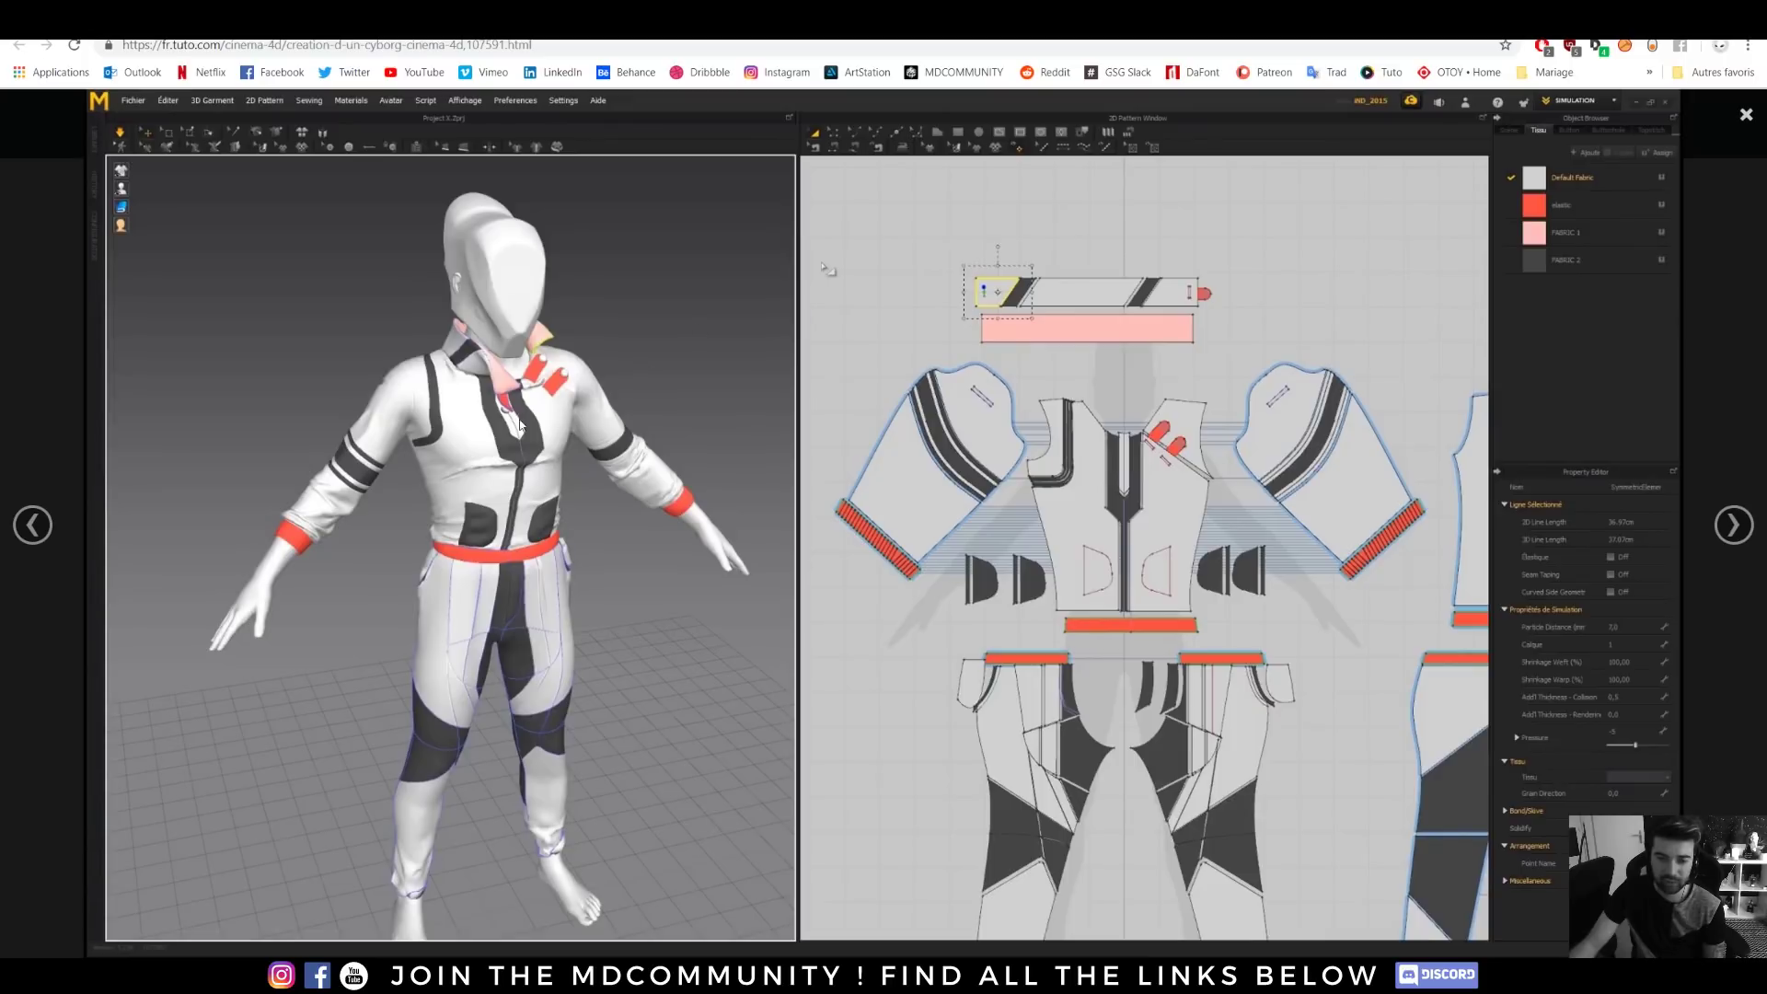
click(32, 525)
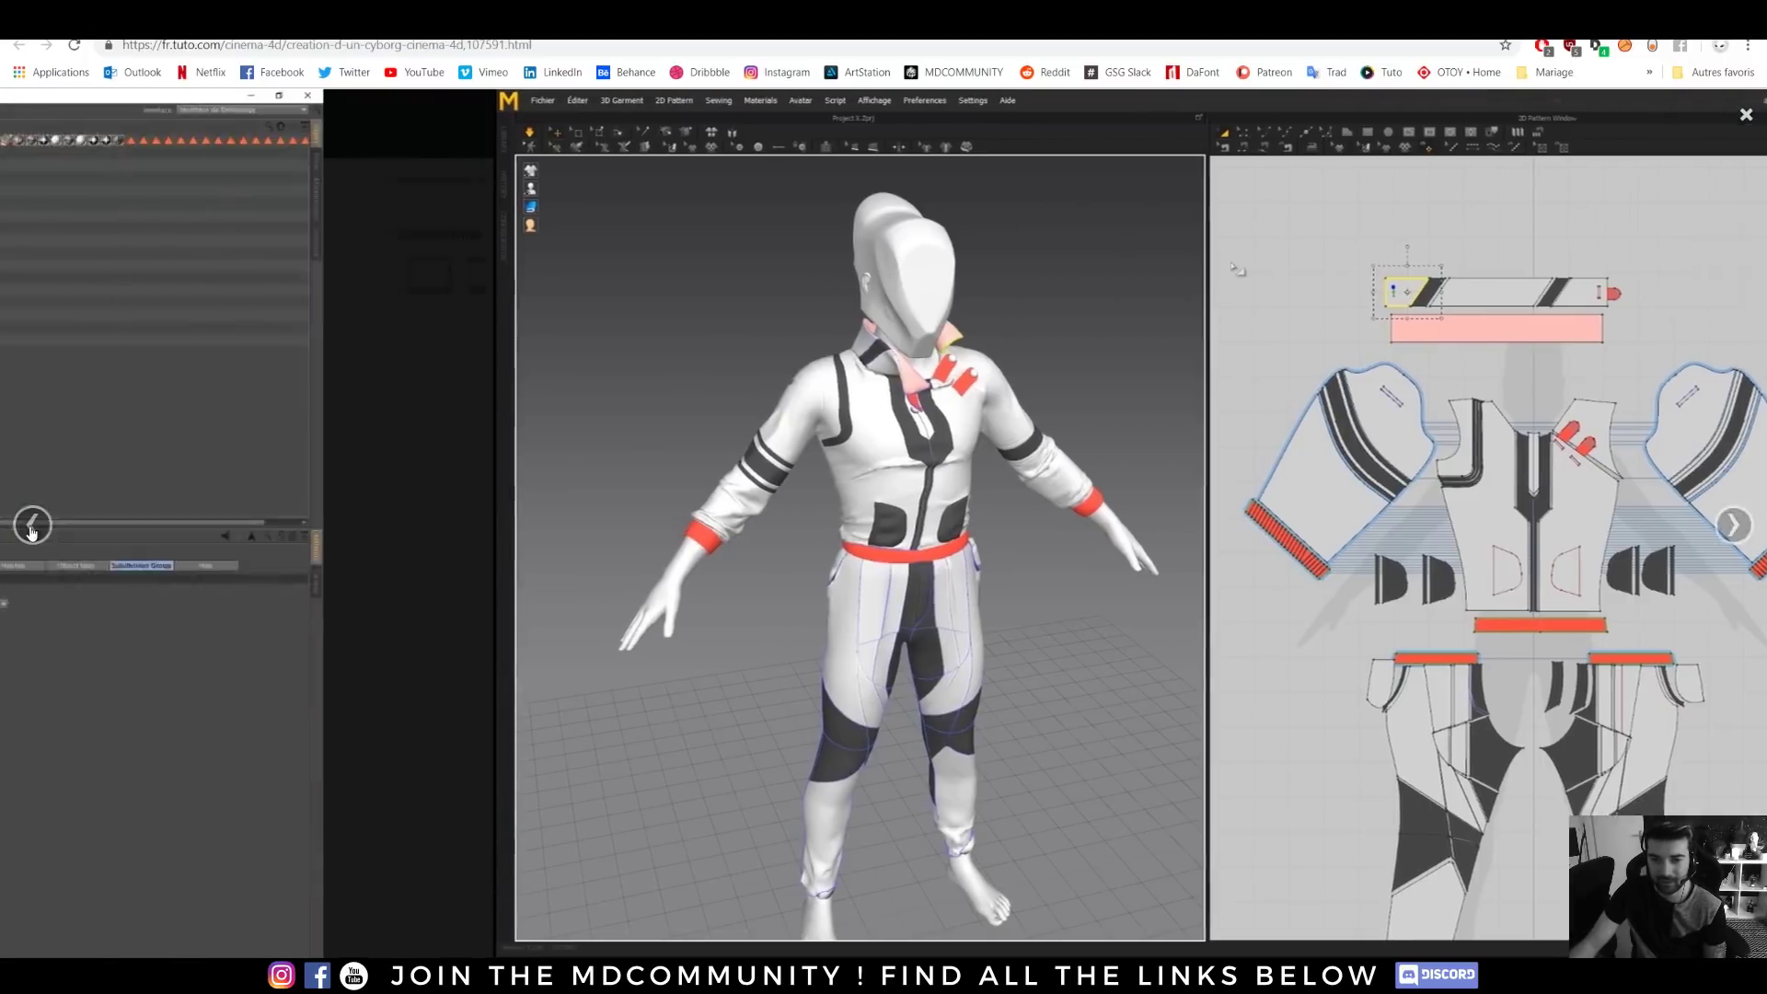
click(1369, 312)
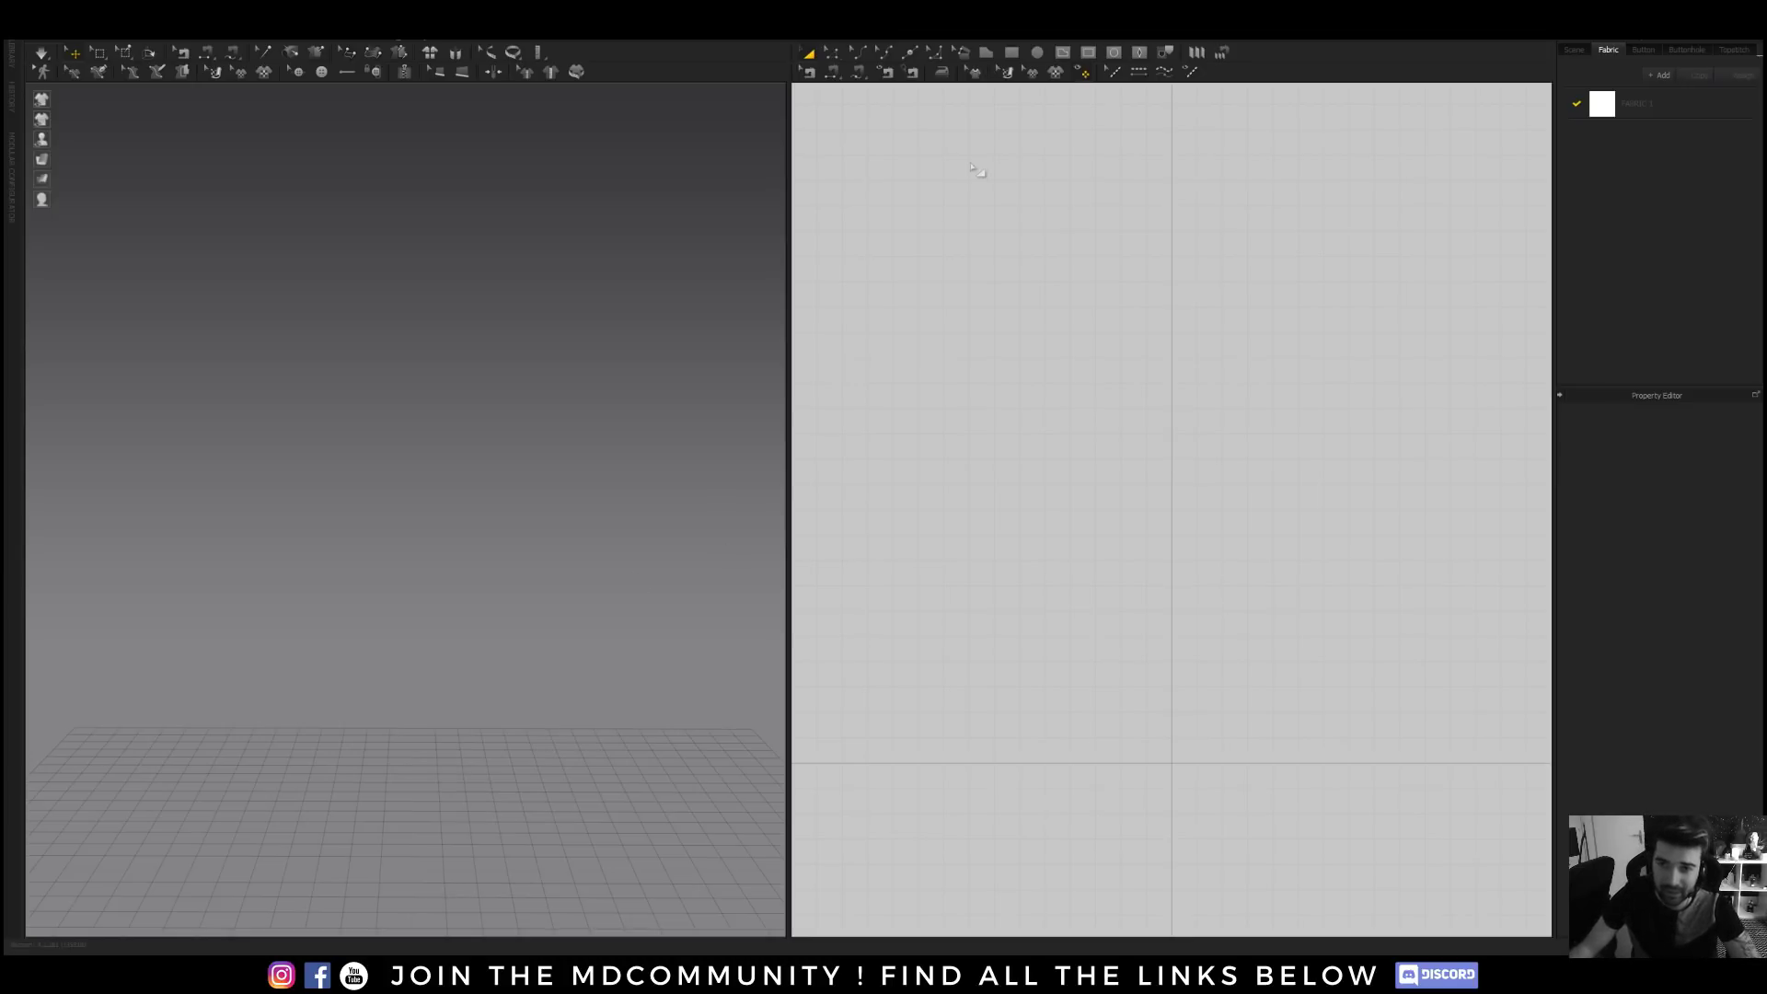
- In Marvelous Designer, draw a nearly square rectangular pattern in the 2D window and tilt it backwards in the 3D view
drag(1063, 297, 1297, 568)
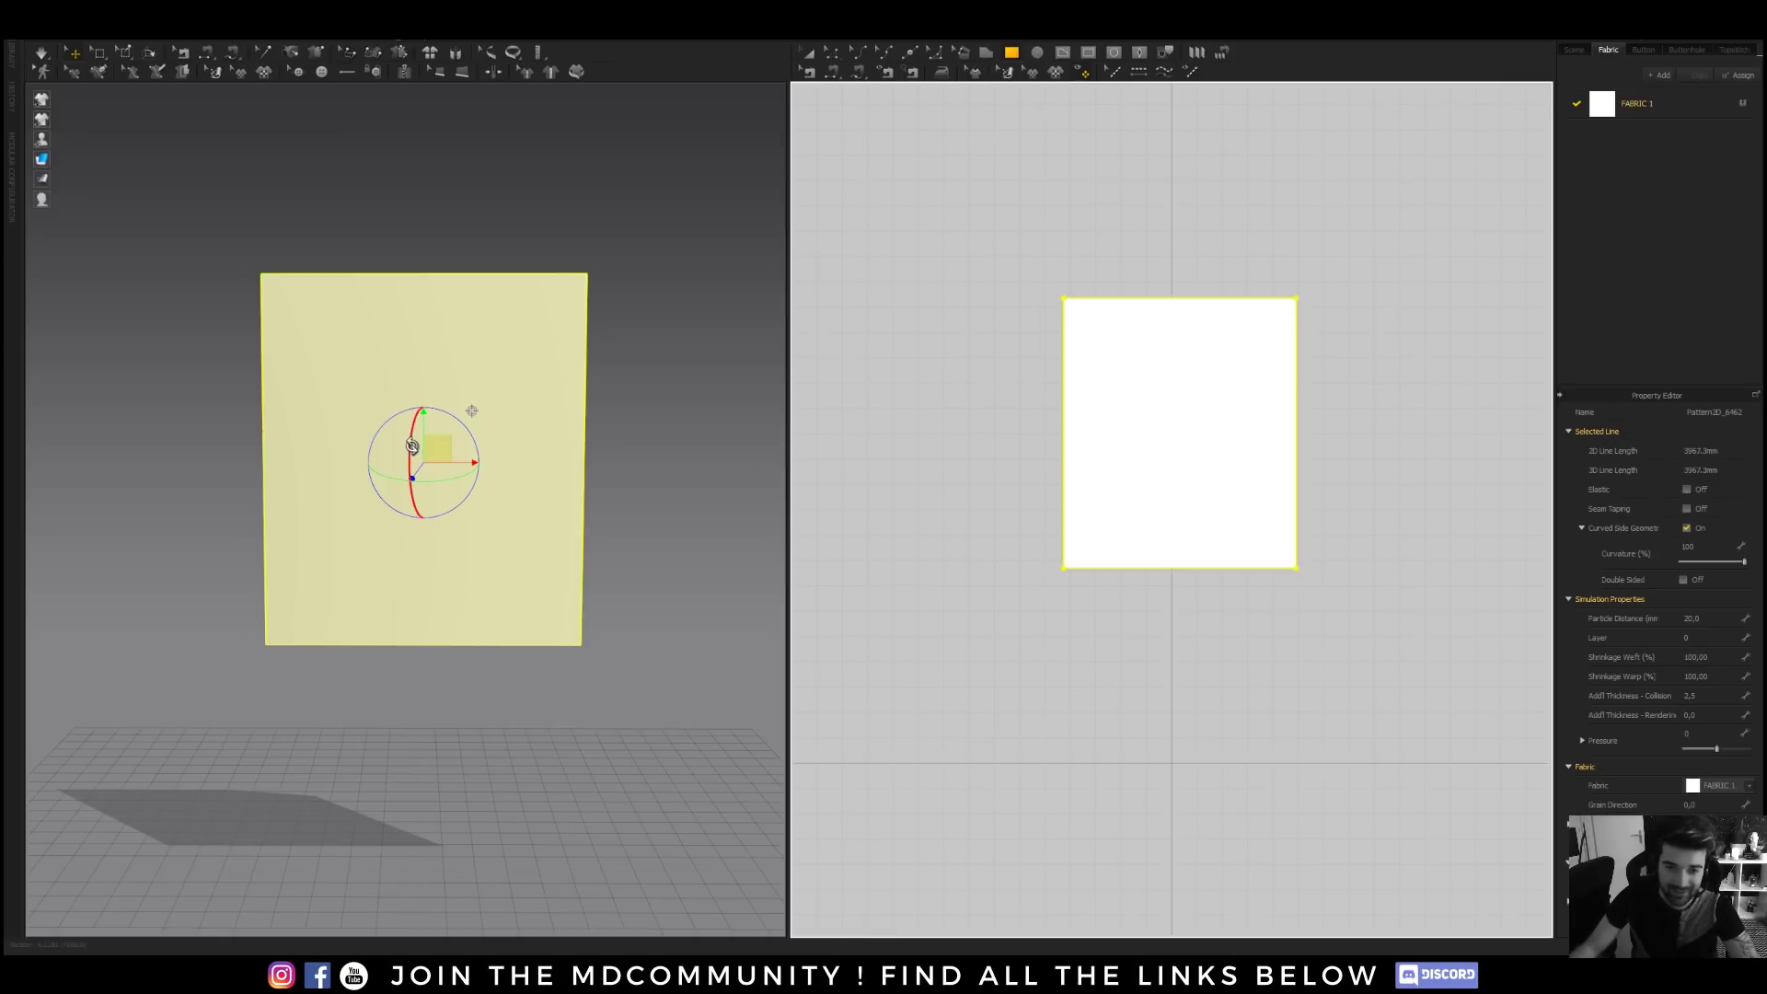
drag(410, 432, 414, 377)
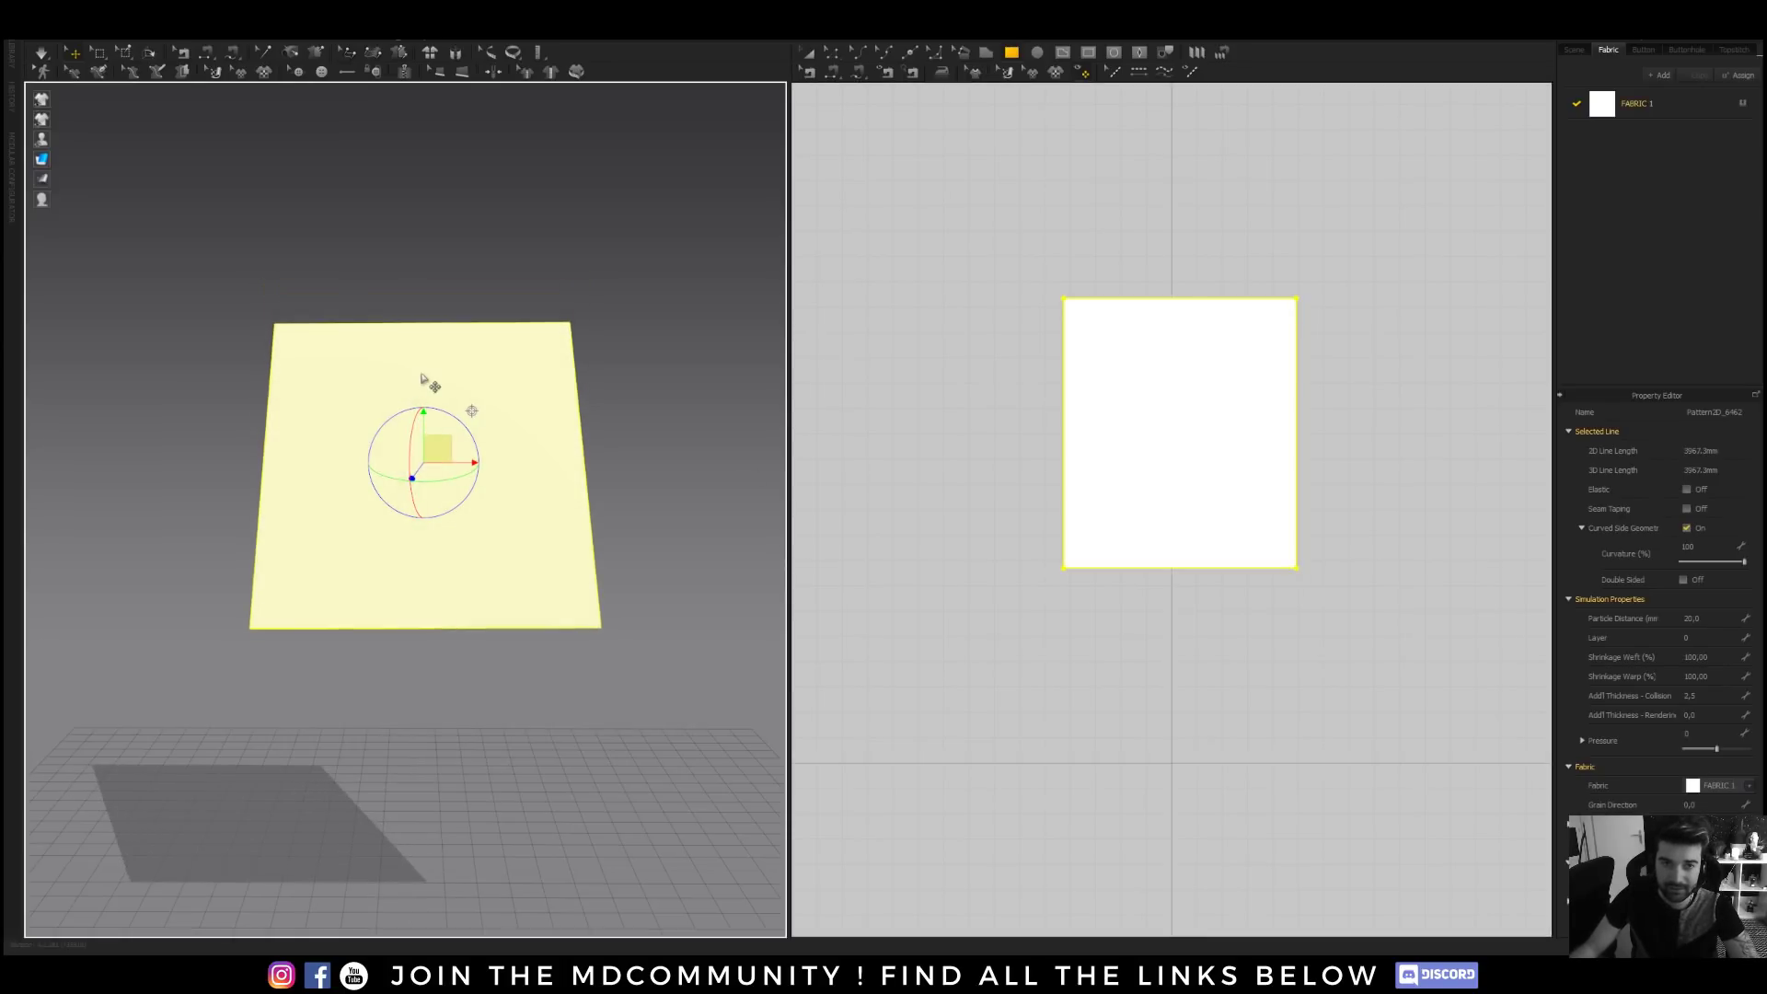
- Run the cloth simulation so the fabric drops, stop it, and select the fallen piece to move it vertically
click(44, 57)
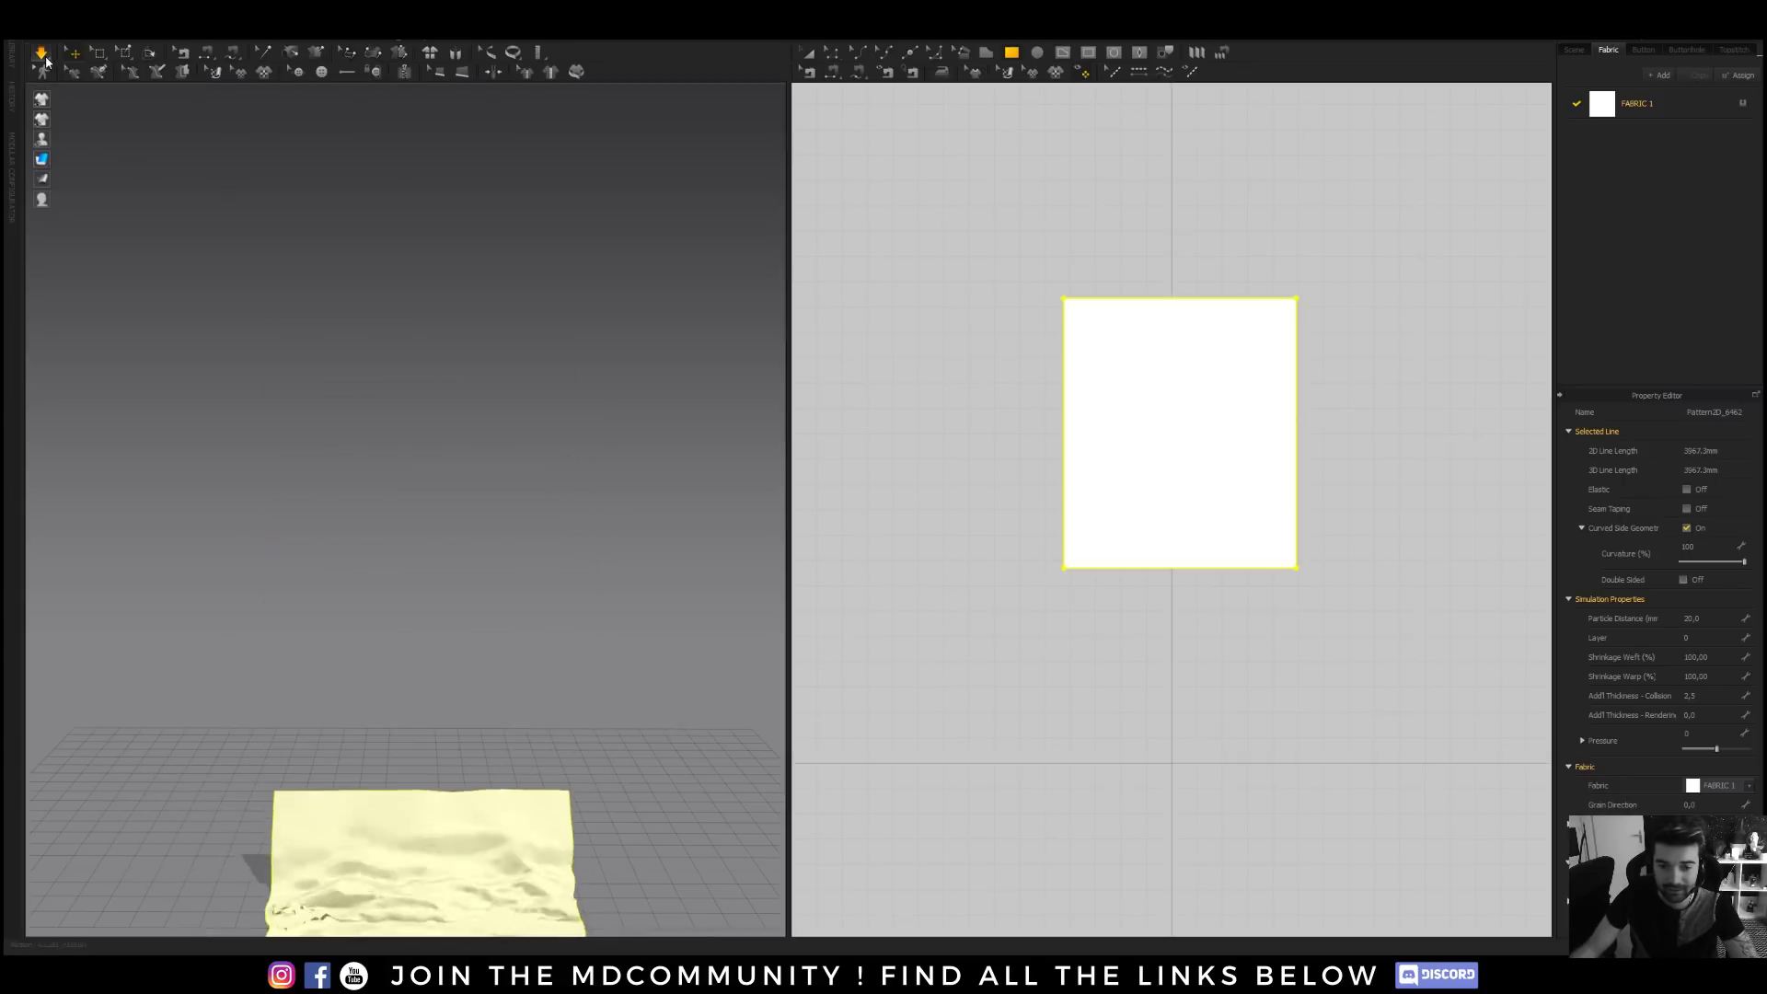
key(space)
click(453, 857)
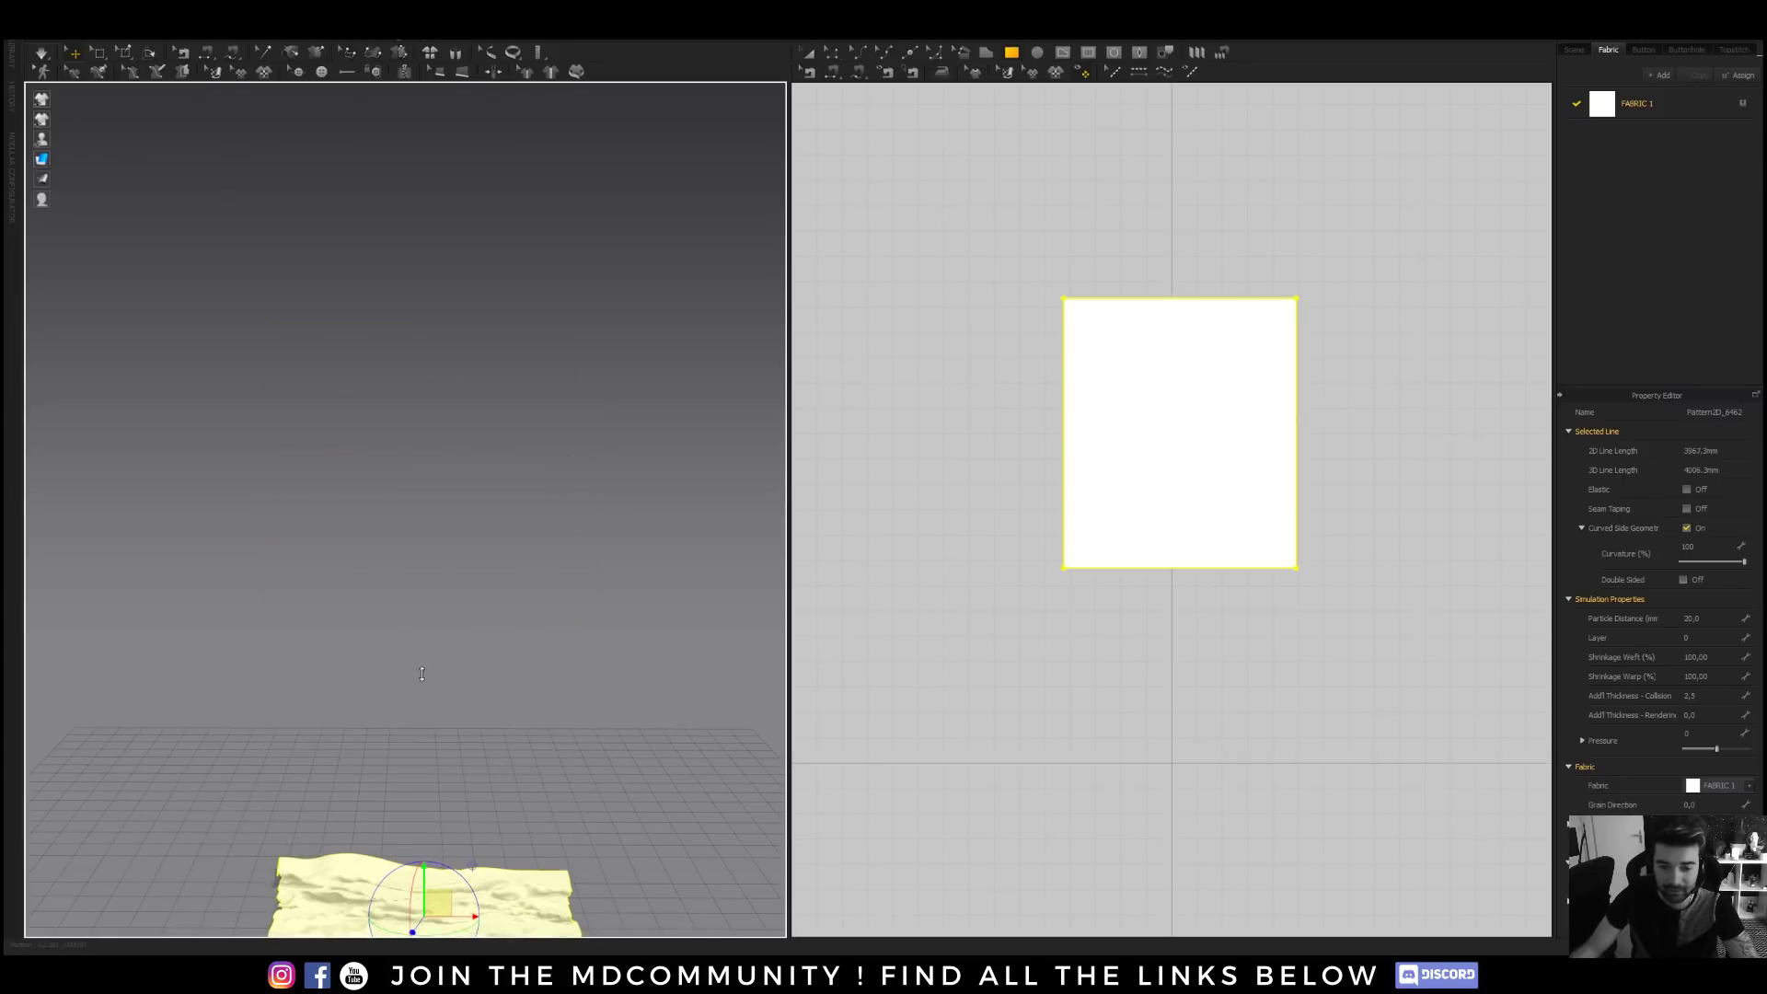
drag(421, 673, 425, 726)
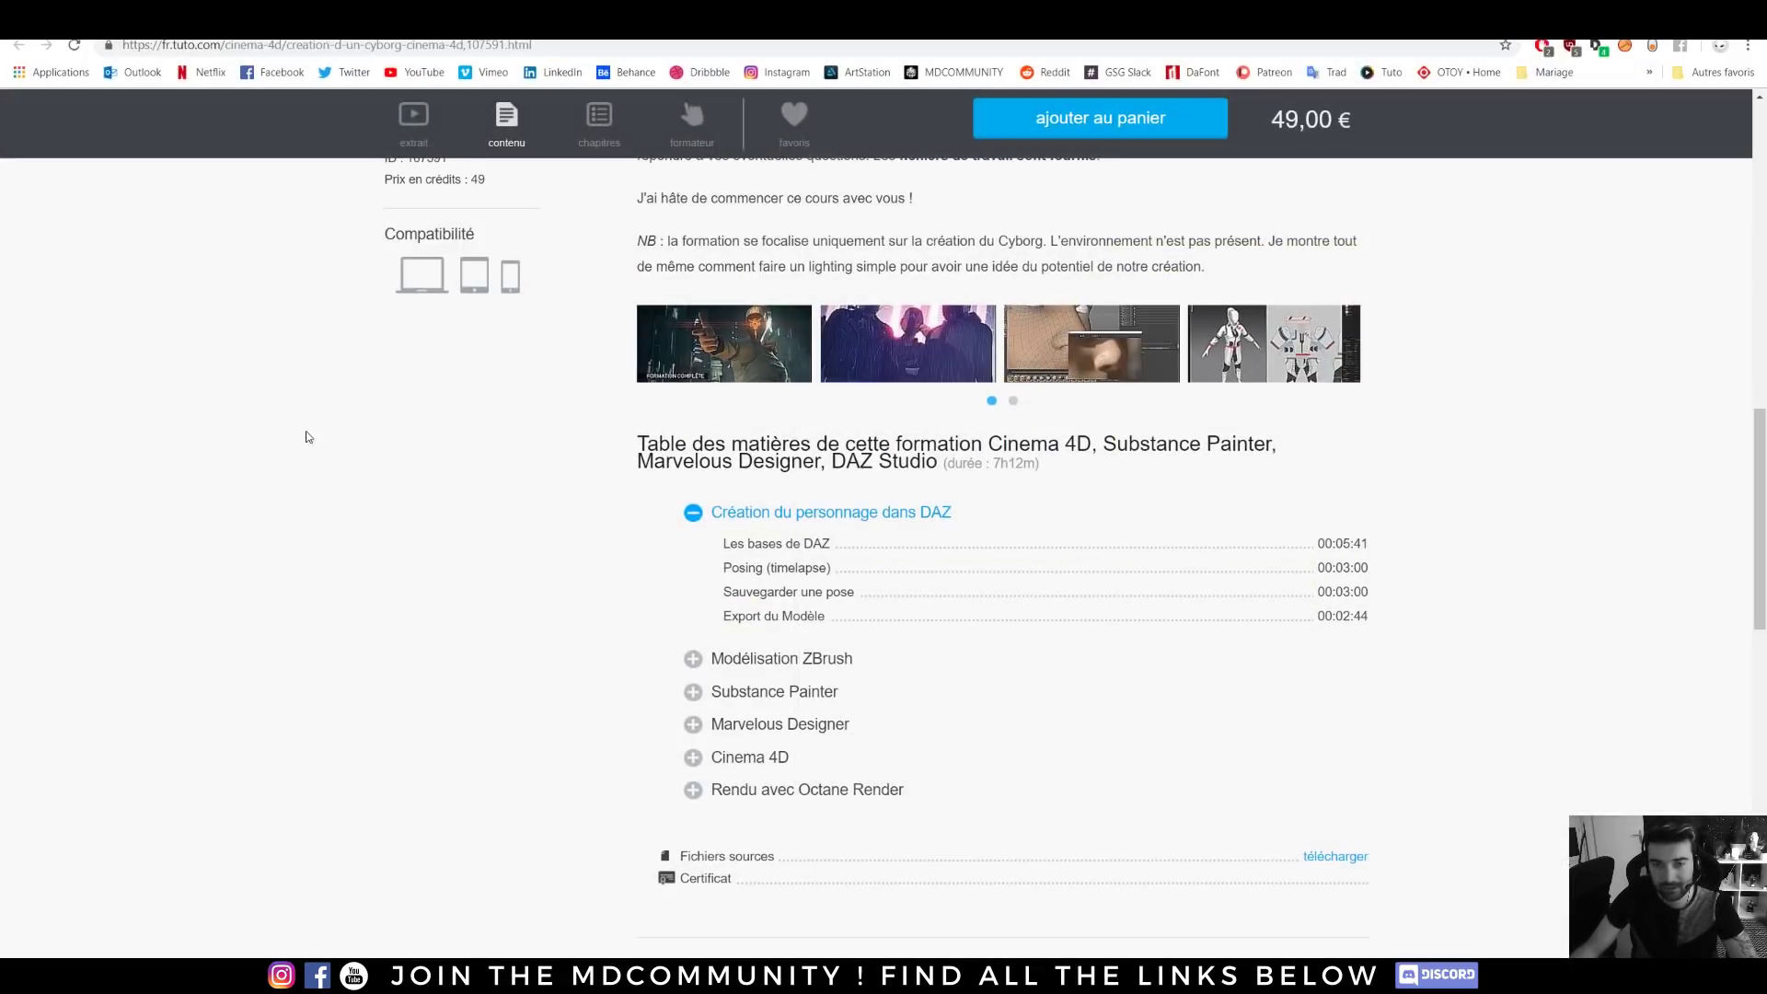
- Search YouTube for "motion designers community marvelous" and open the Tuto Workflow video on modelling hooded 3D clothing
text(mo)
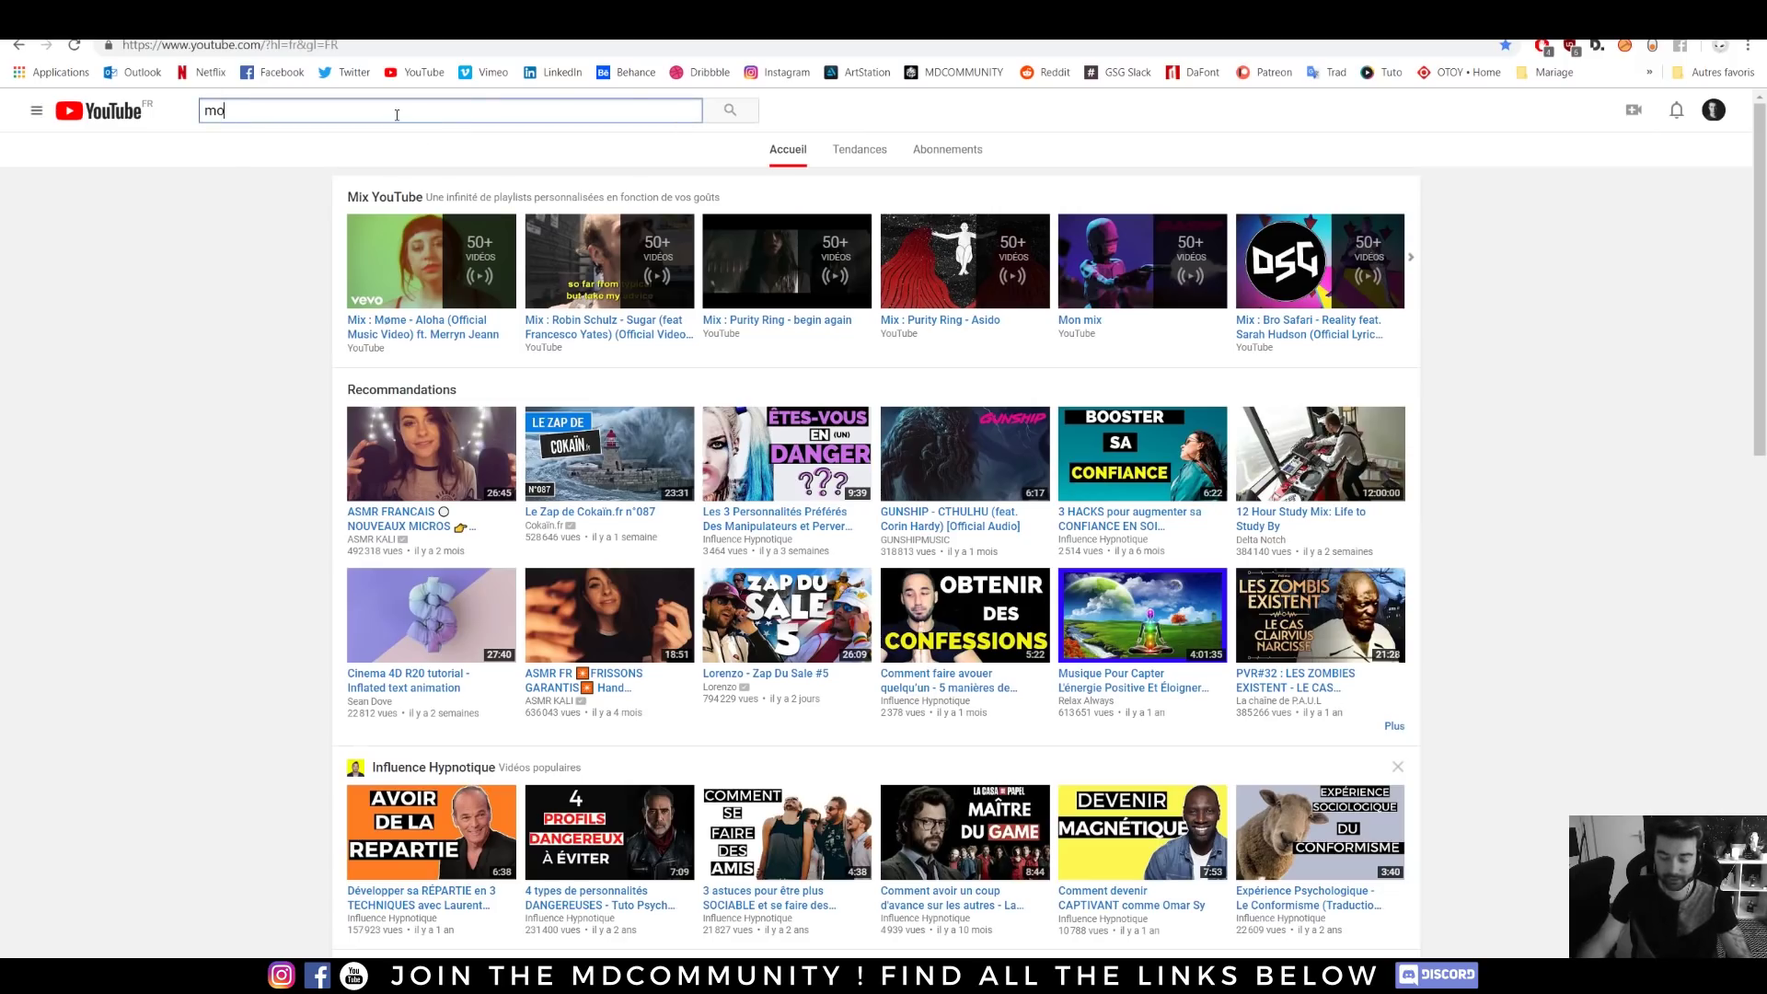
text(tion)
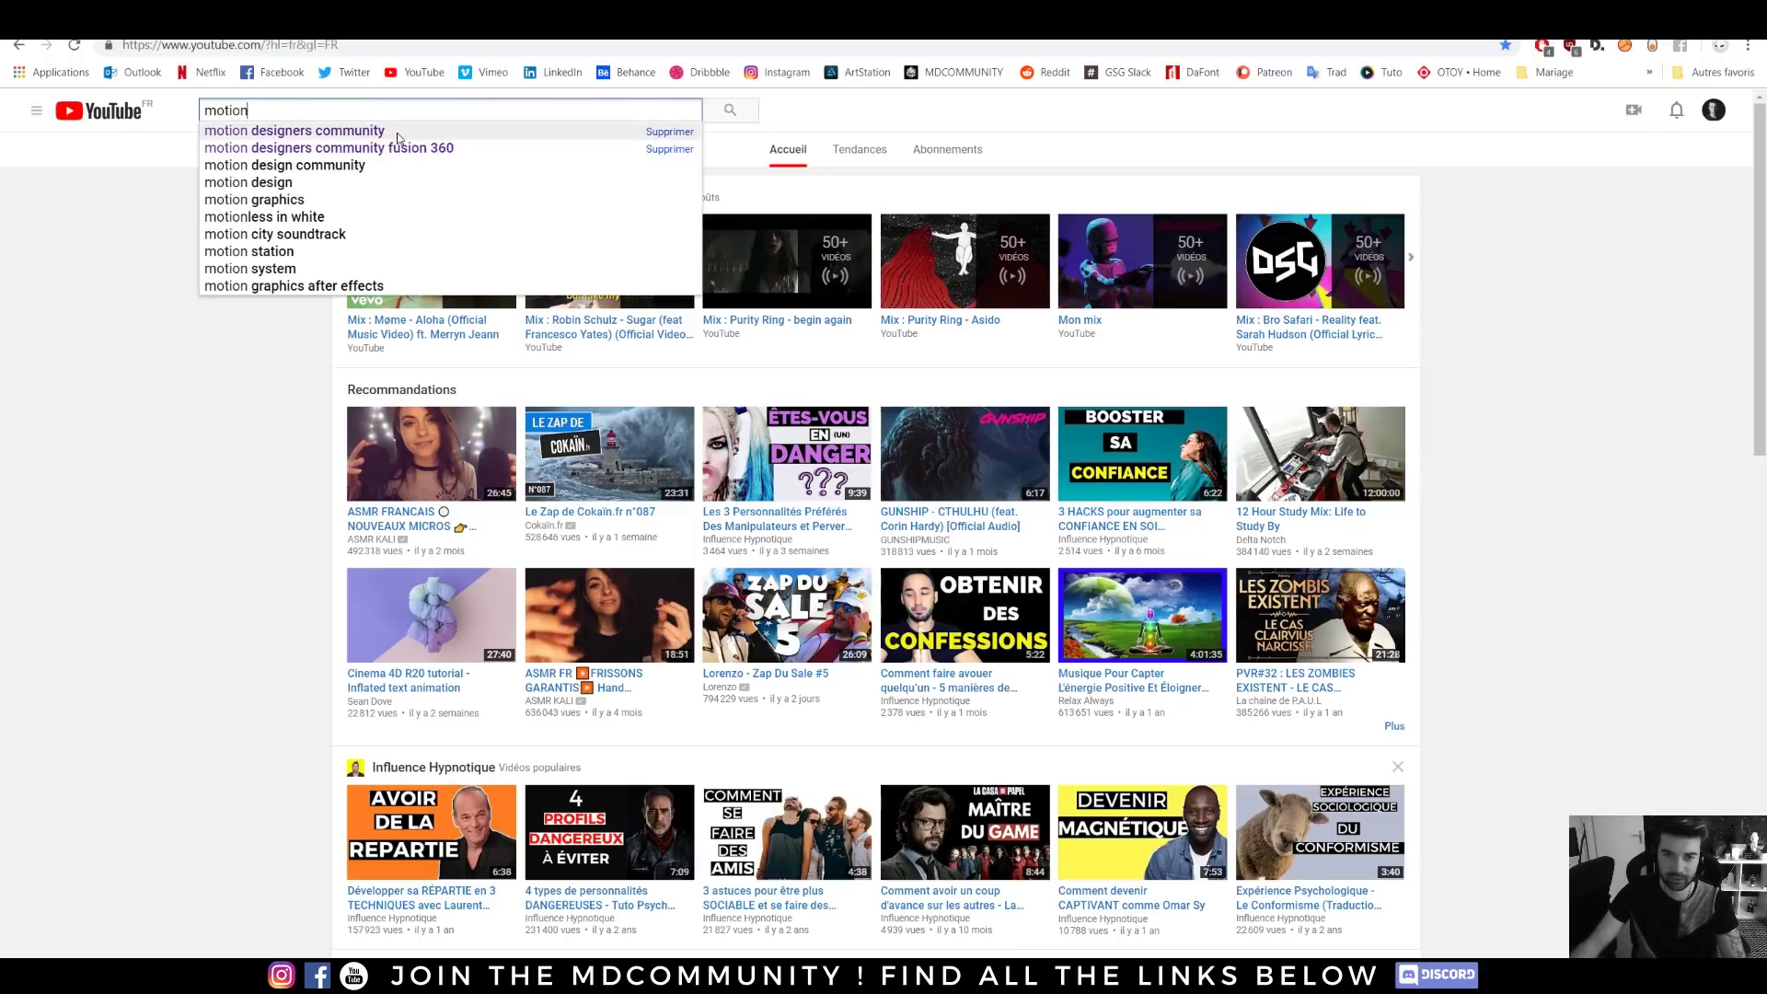
click(395, 131)
text(marvelo)
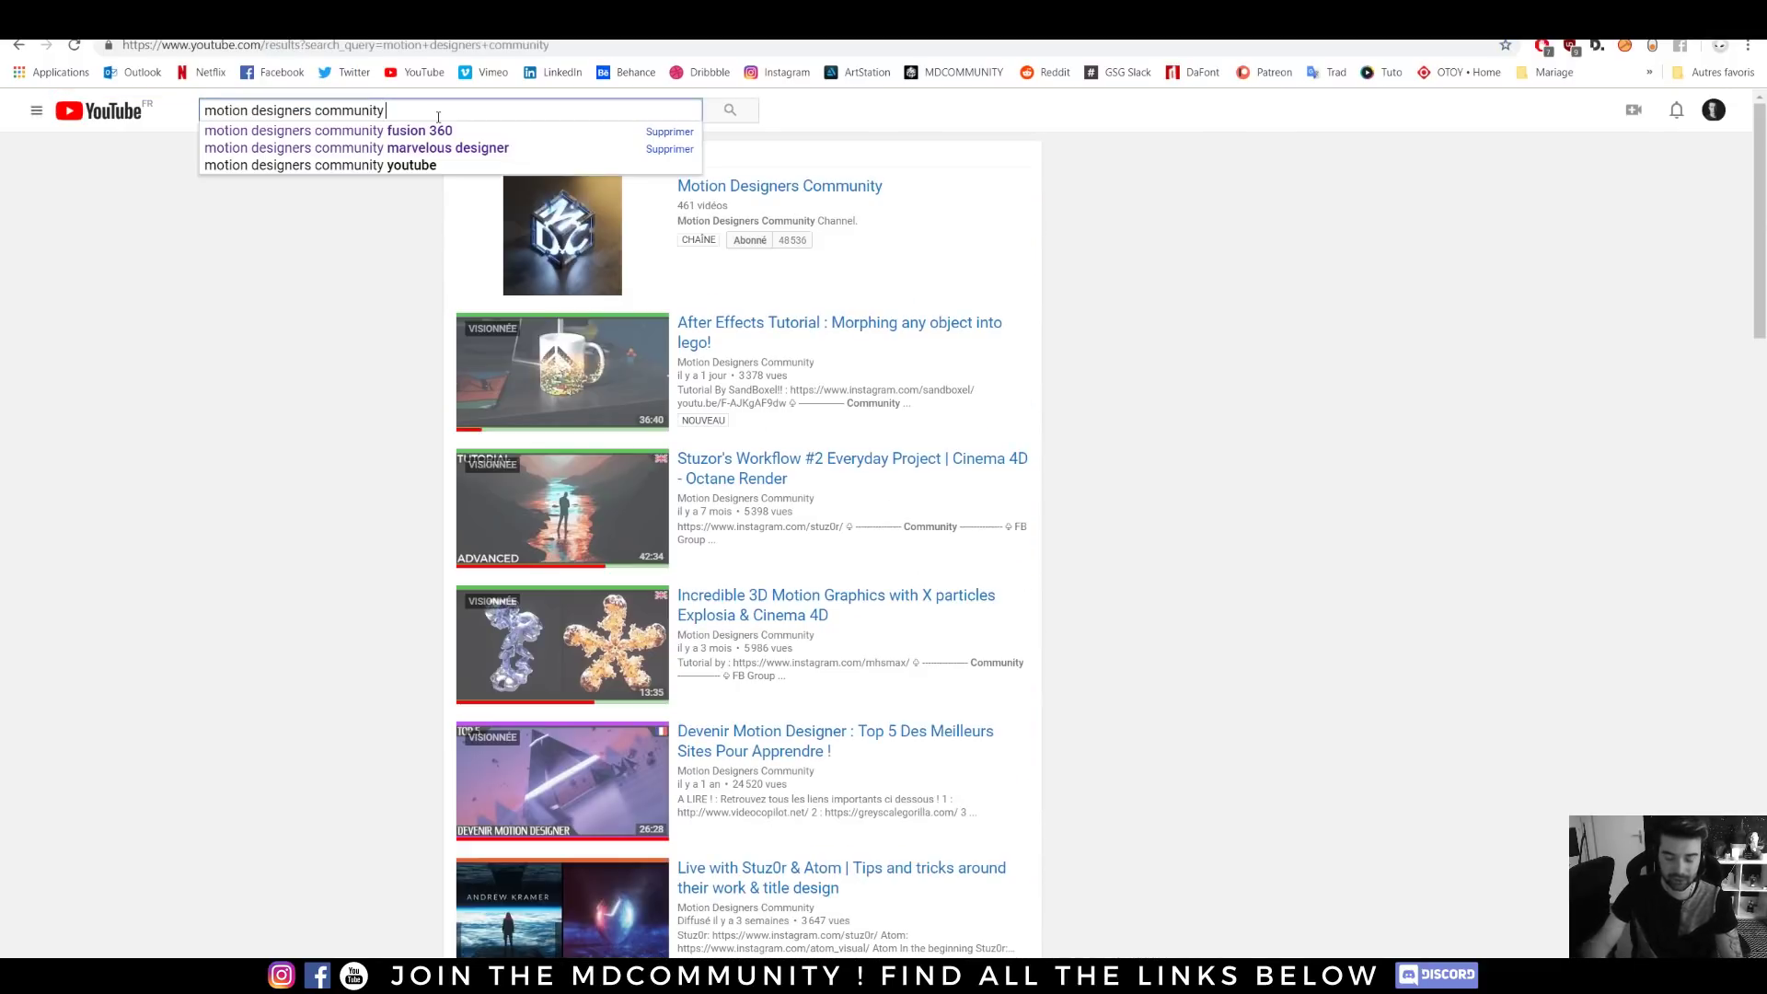
text(us)
key(Return)
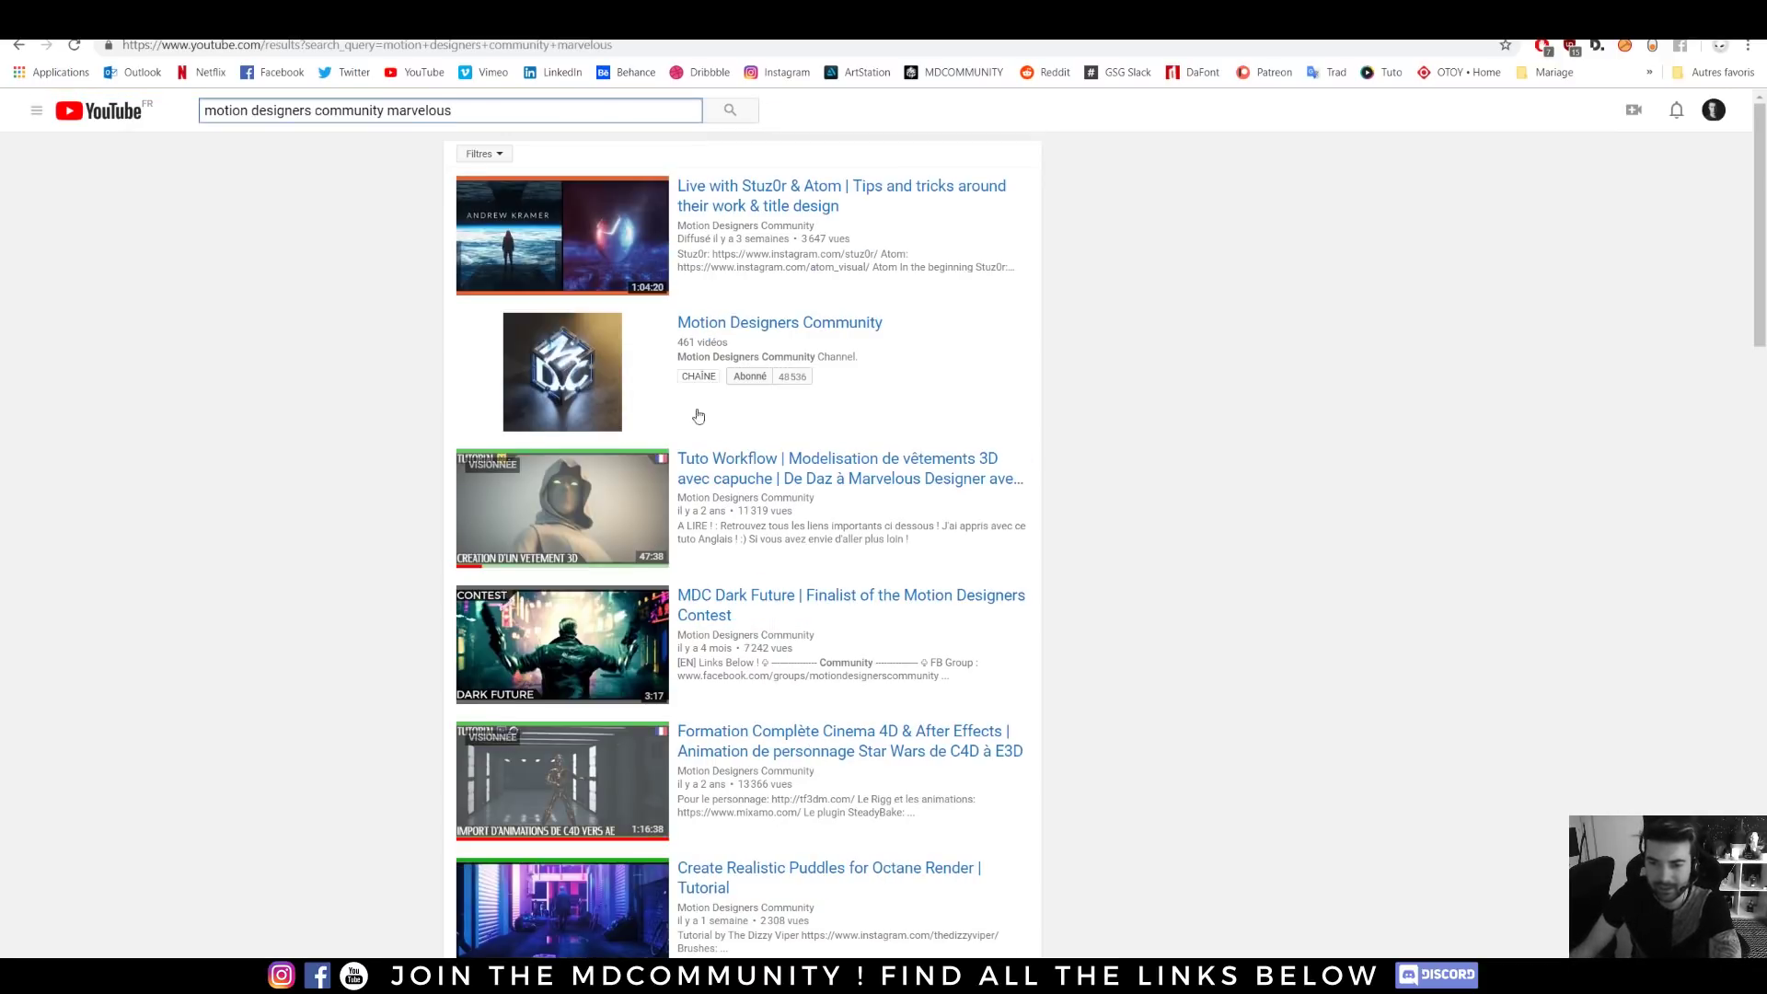
click(765, 467)
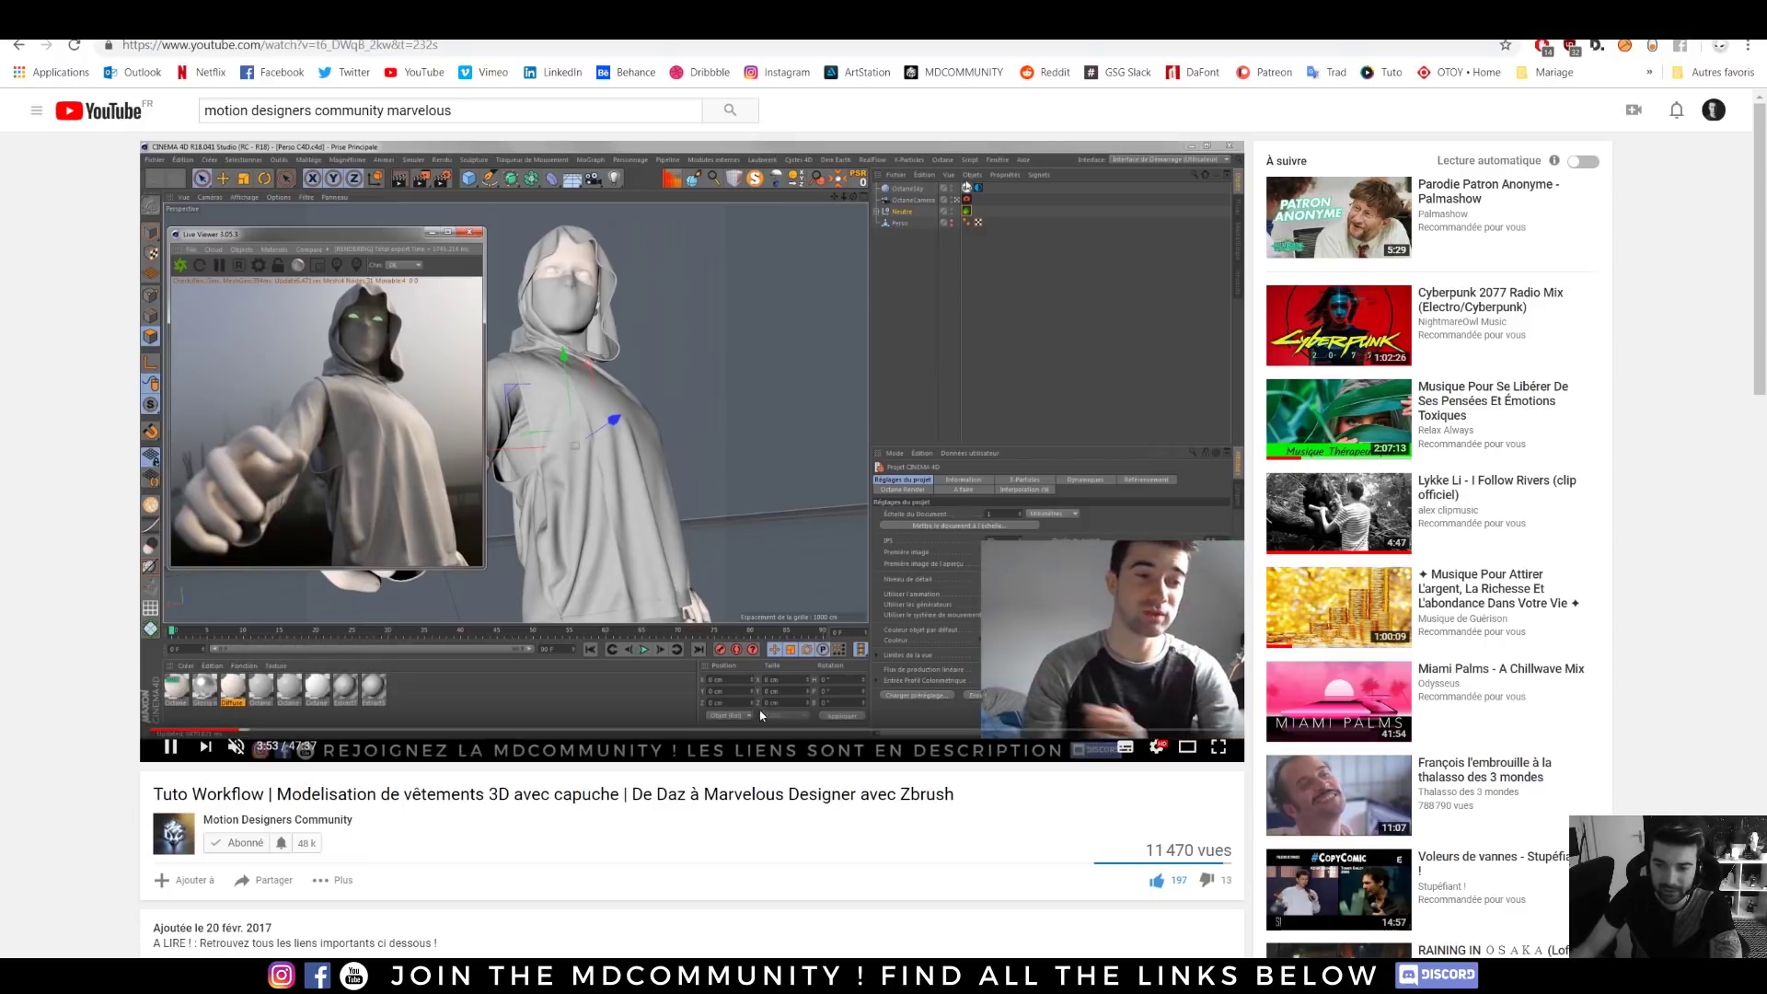
- Skim through the clothing tutorial video, viewing its Marvelous Designer pattern, OBJ export, ZBrush and final result sections
click(737, 729)
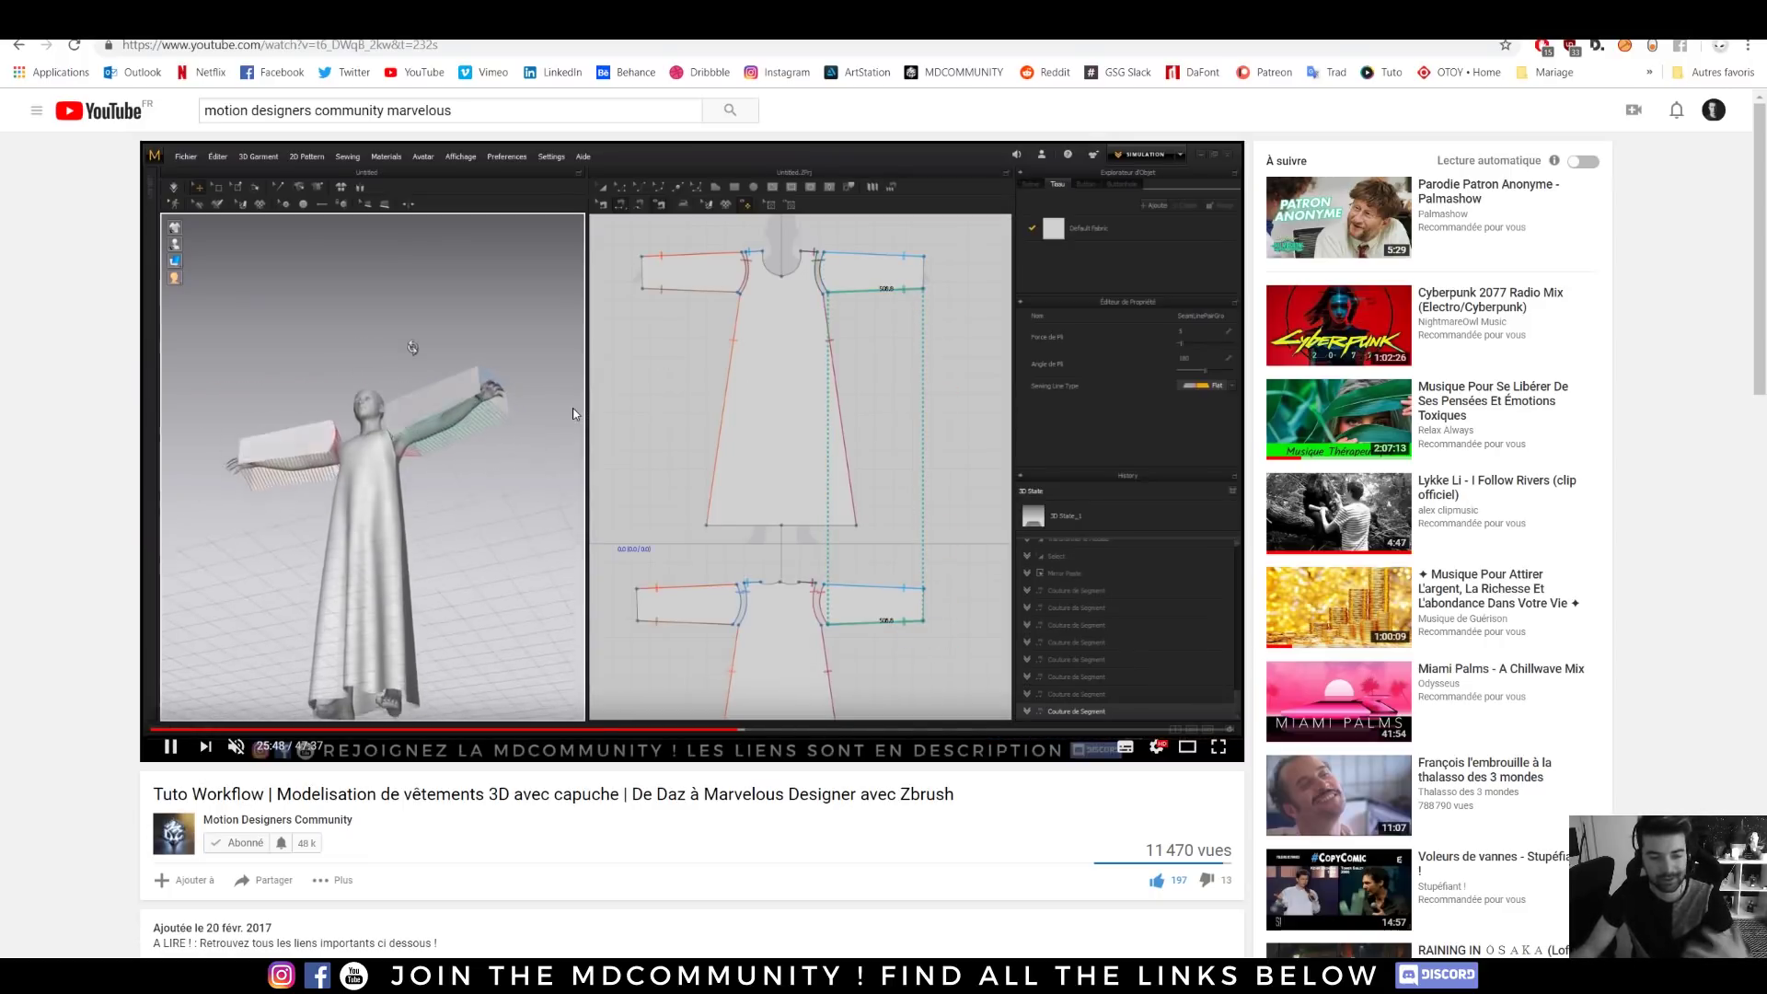
click(806, 730)
click(886, 730)
click(1010, 730)
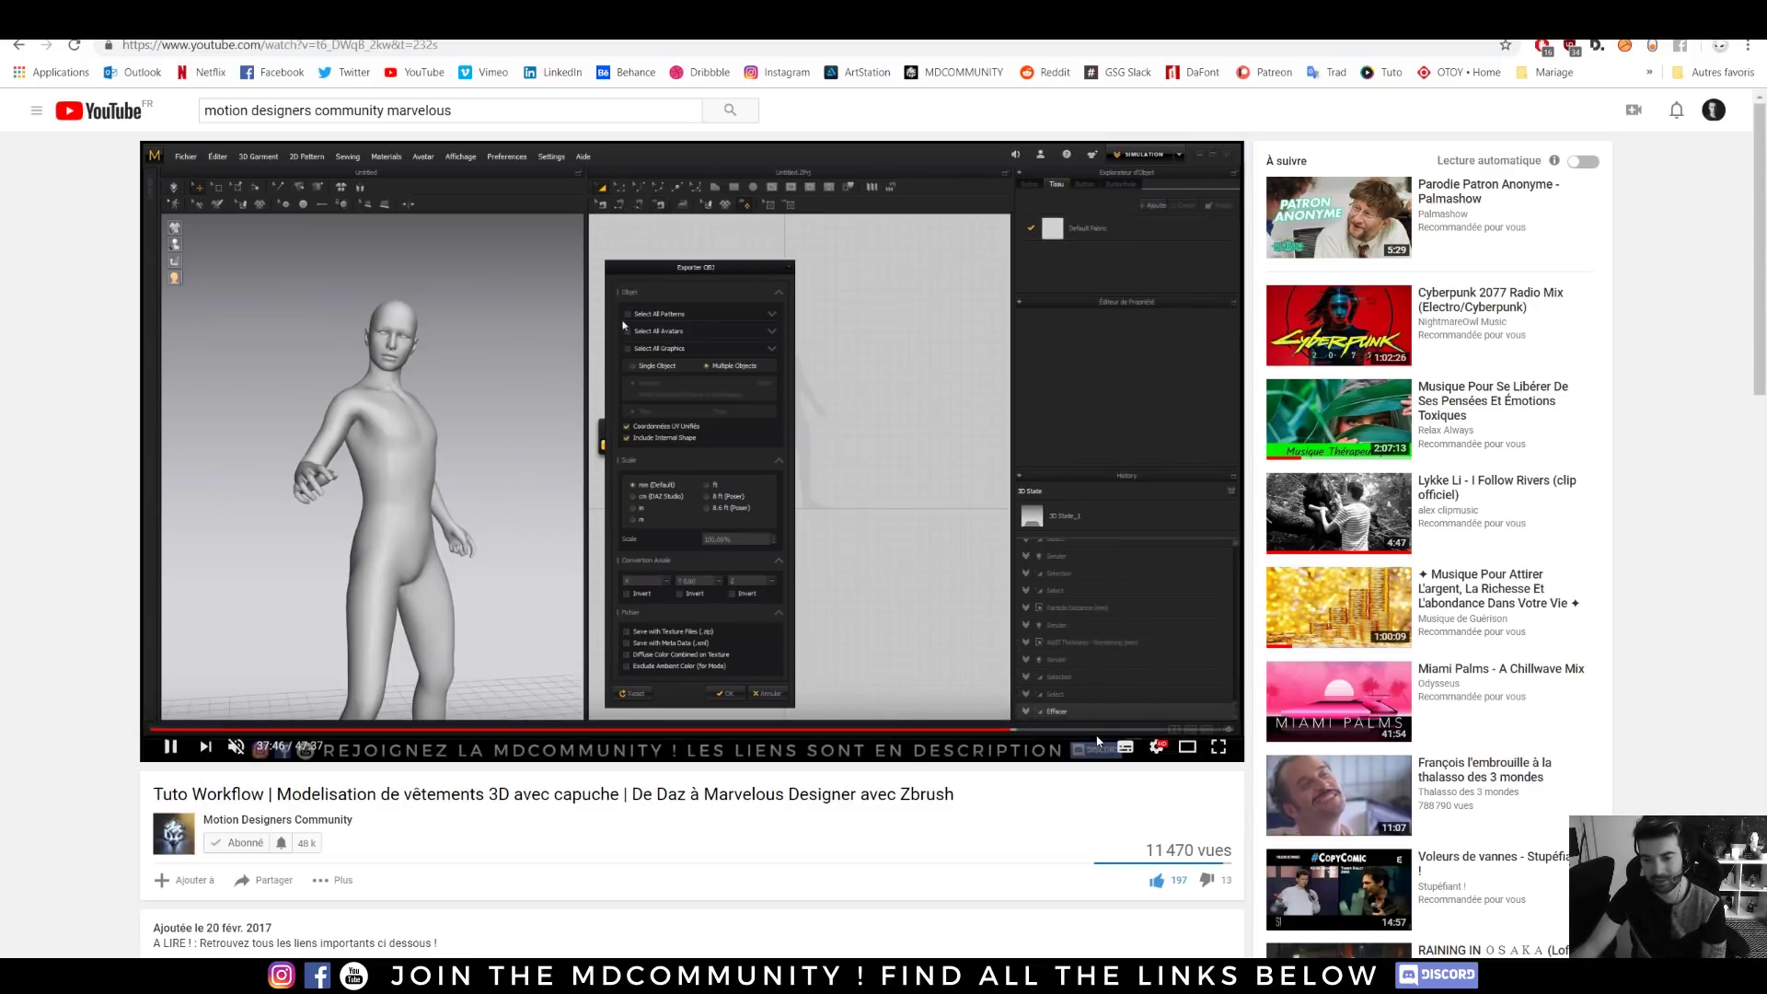
click(1128, 729)
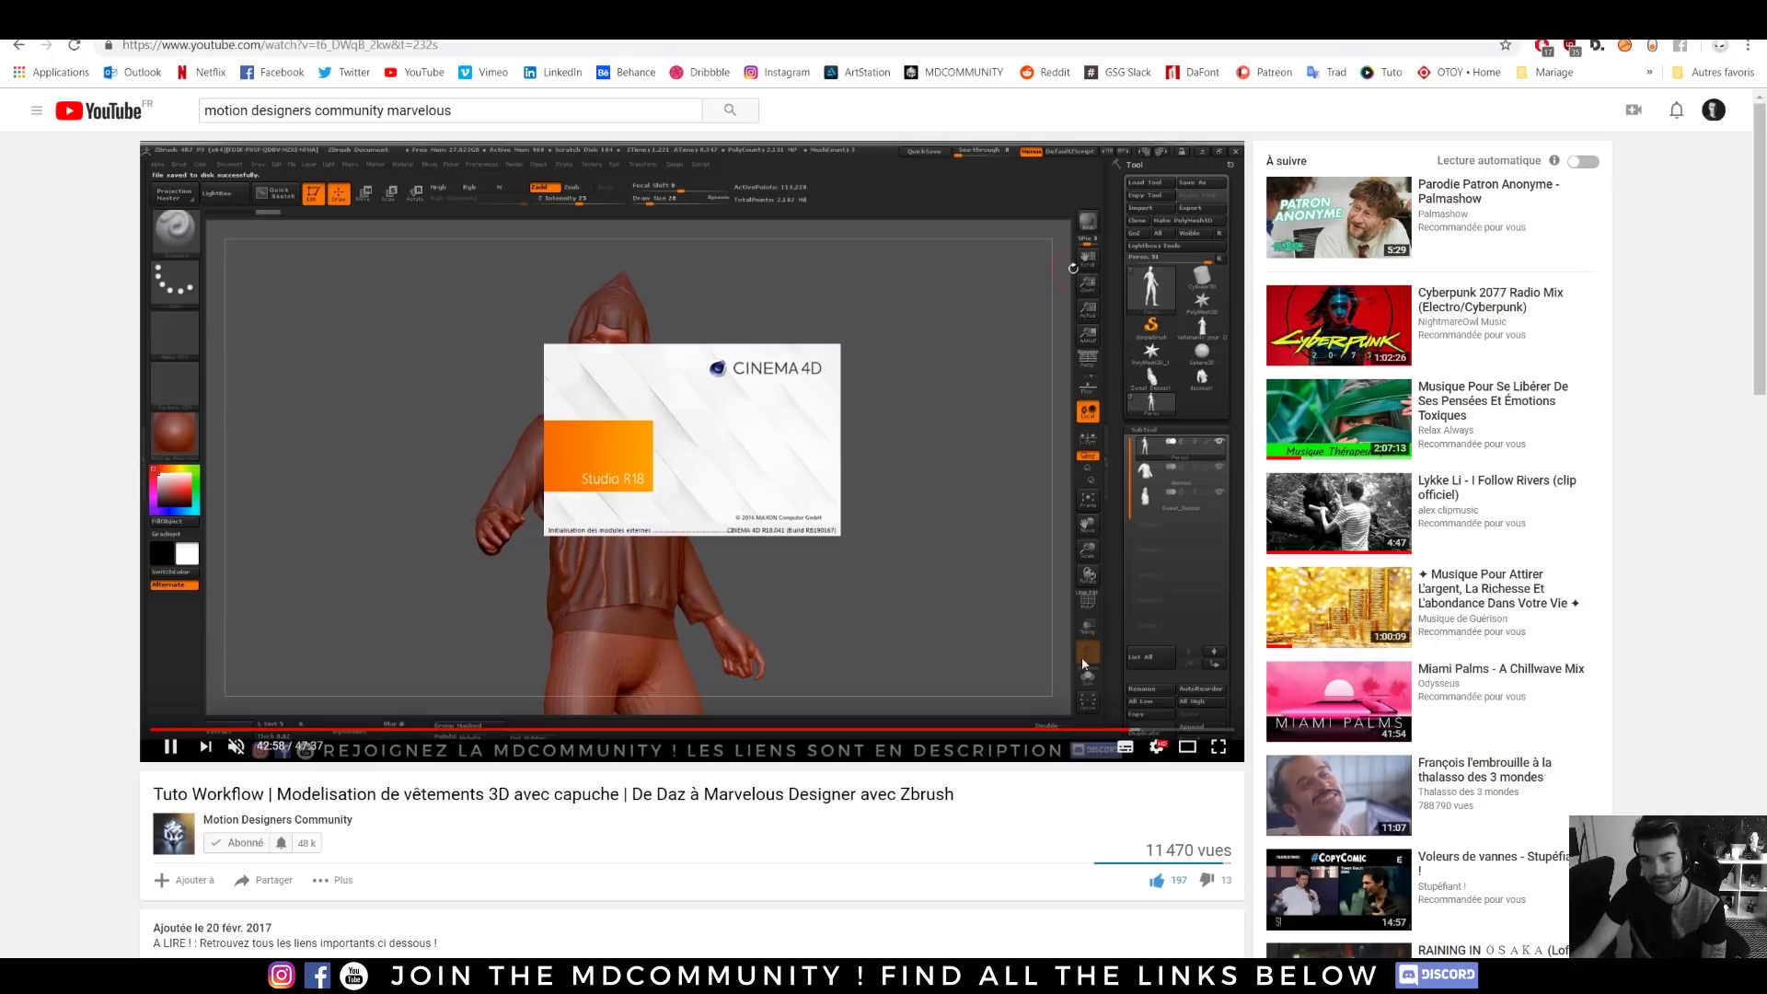
click(1178, 729)
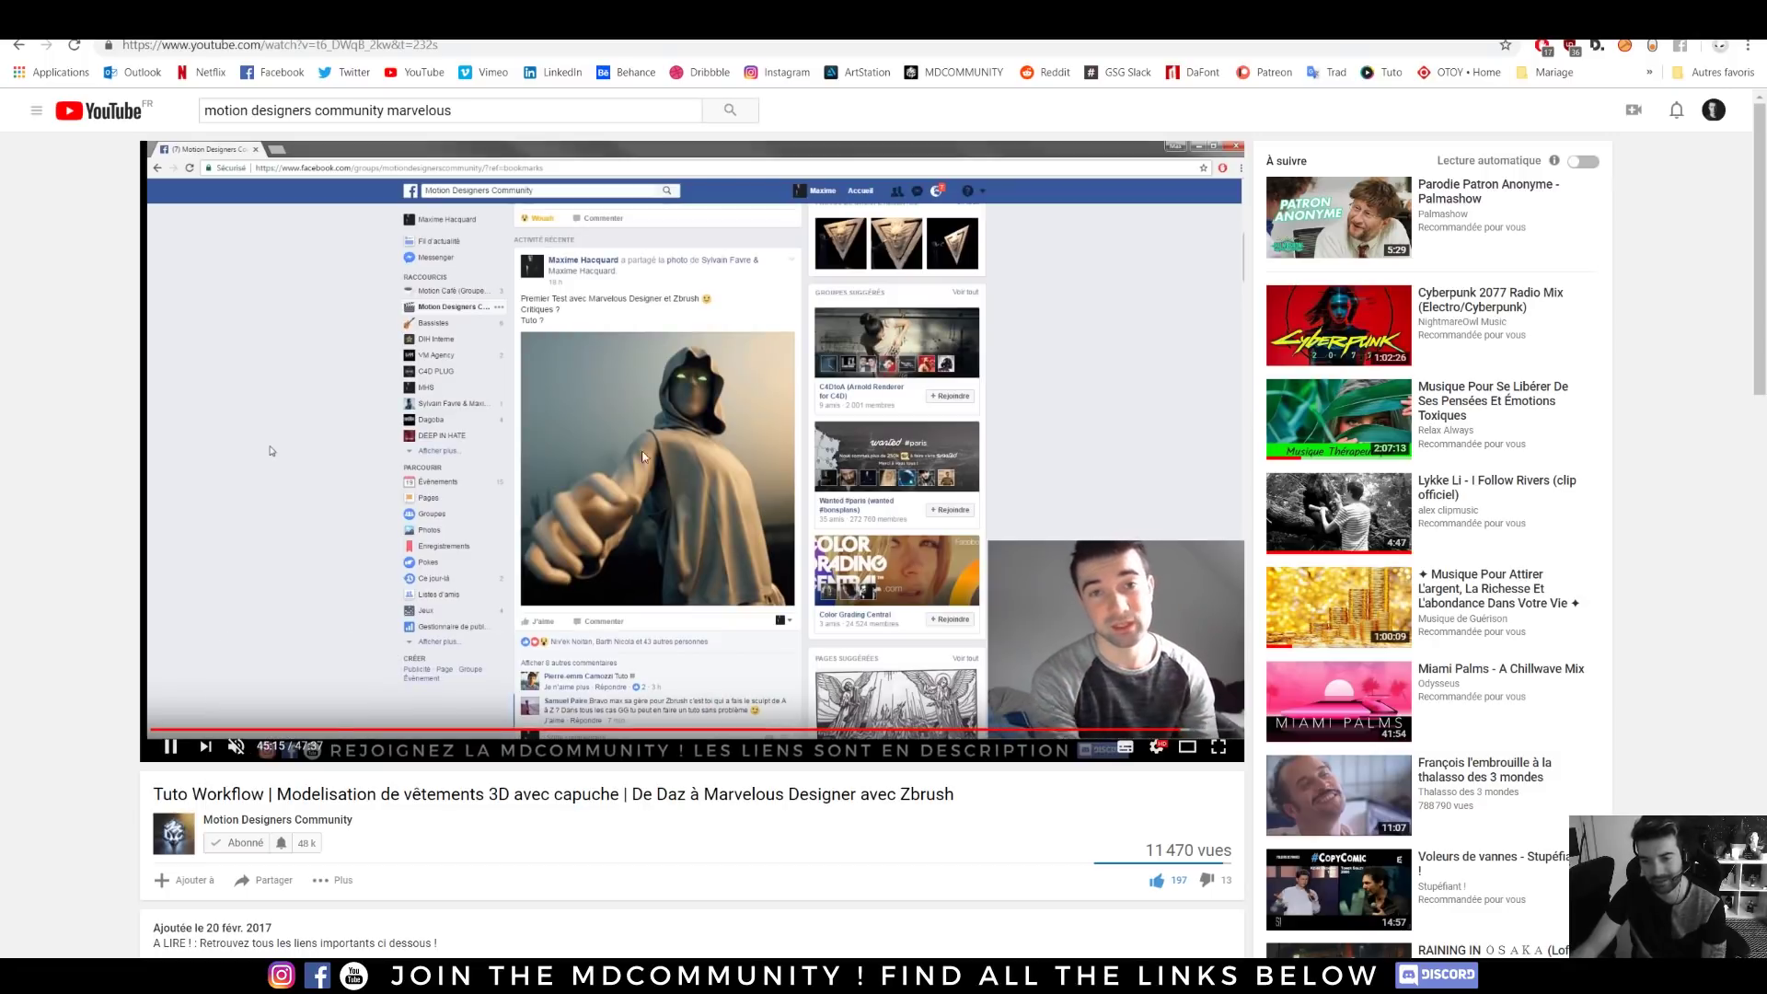
click(1190, 682)
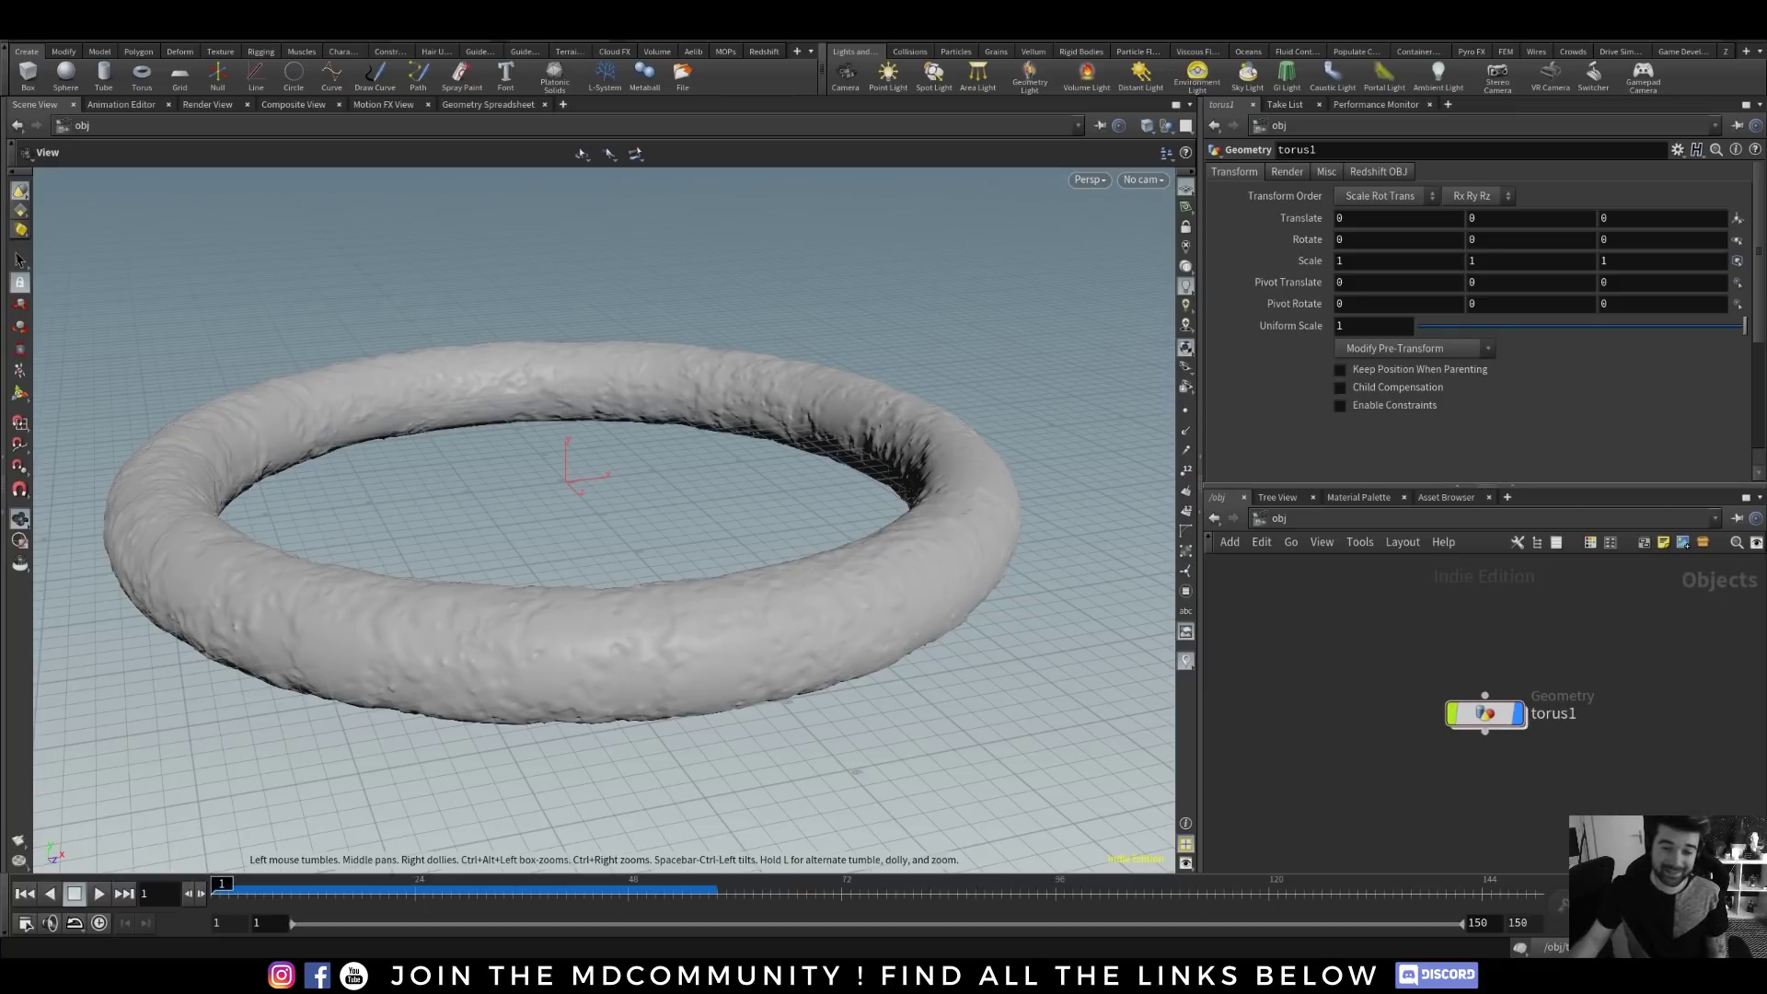
- In Houdini, scrub the torus simulation to frame 11 to inspect its surface deformation
drag(222, 885, 315, 870)
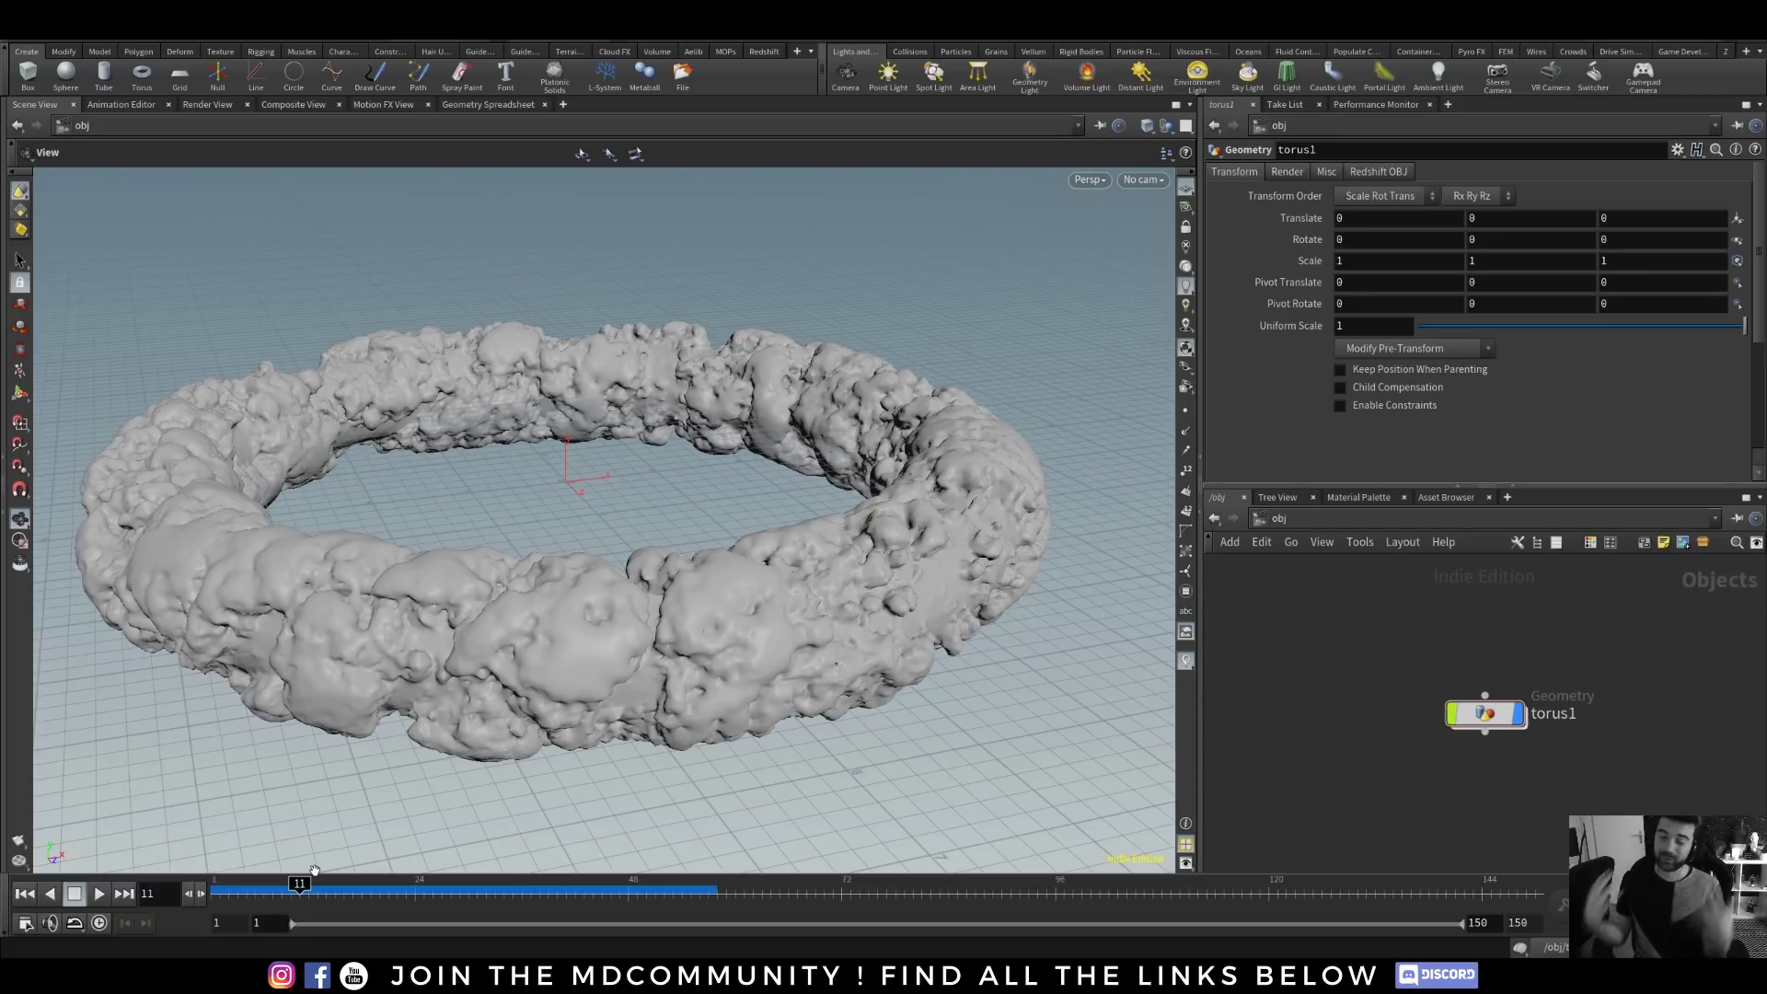
- Switch to the mhsprodlabs Instagram profile and view the glowing line sphere and the stick-covered object posts
click(303, 975)
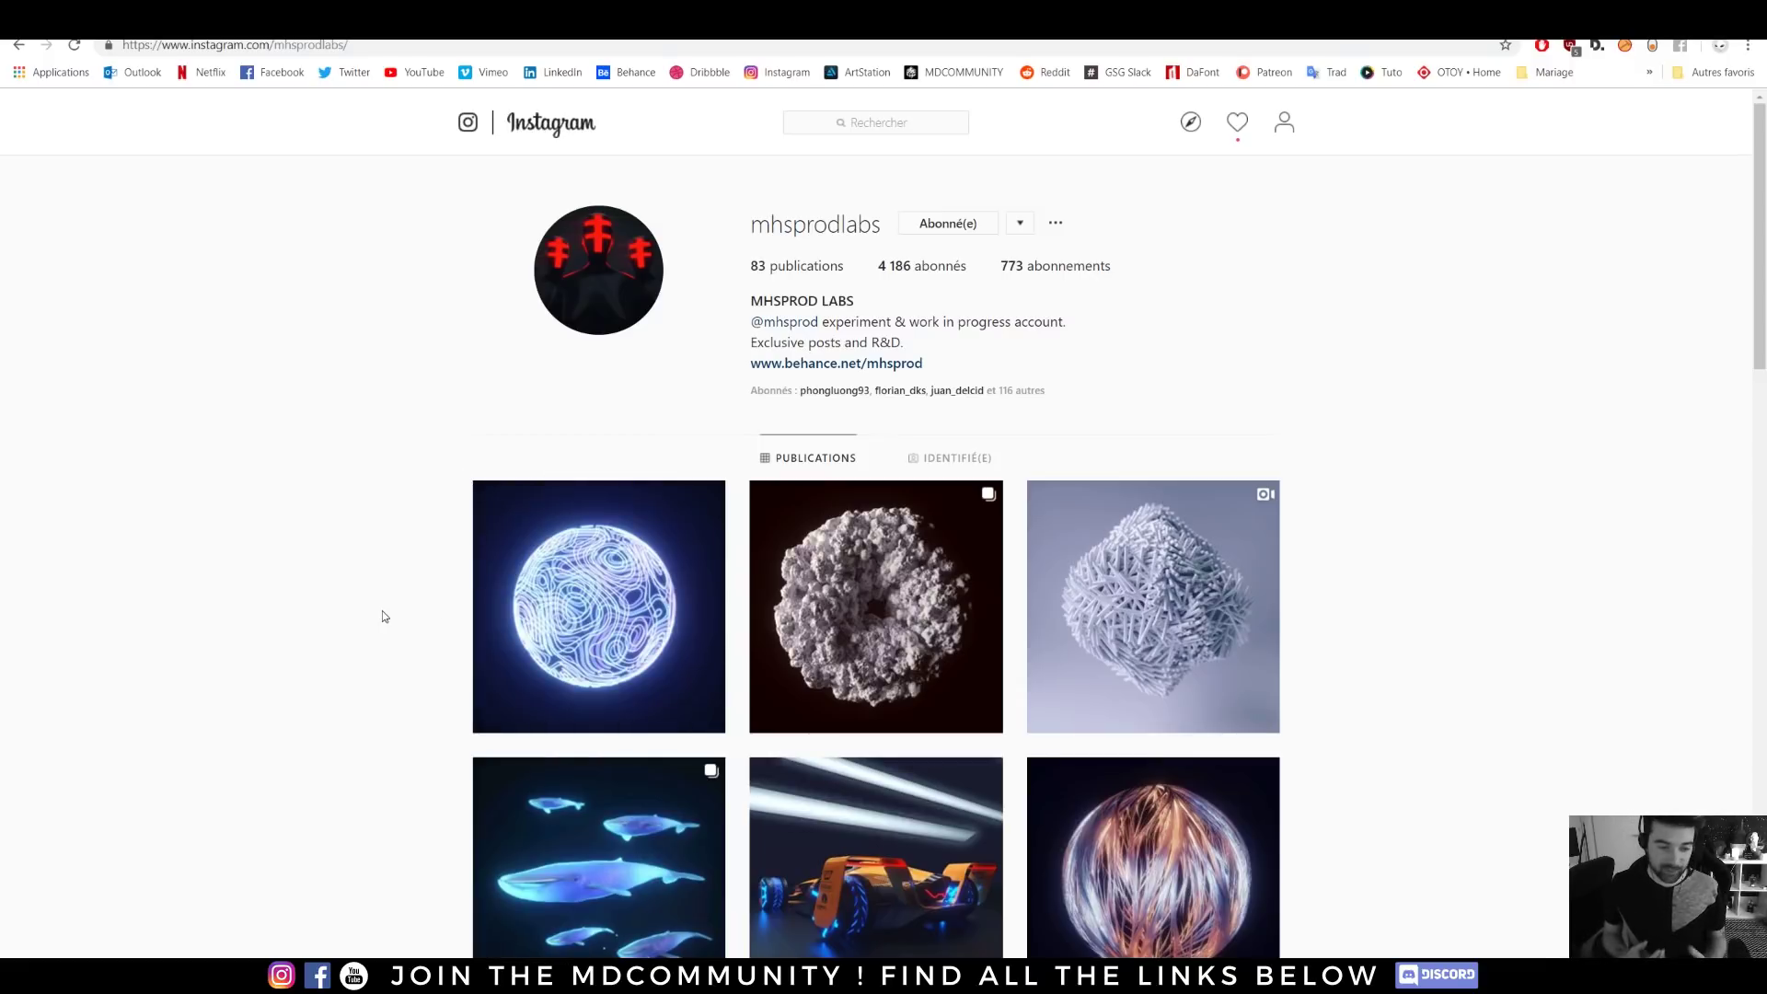
click(584, 609)
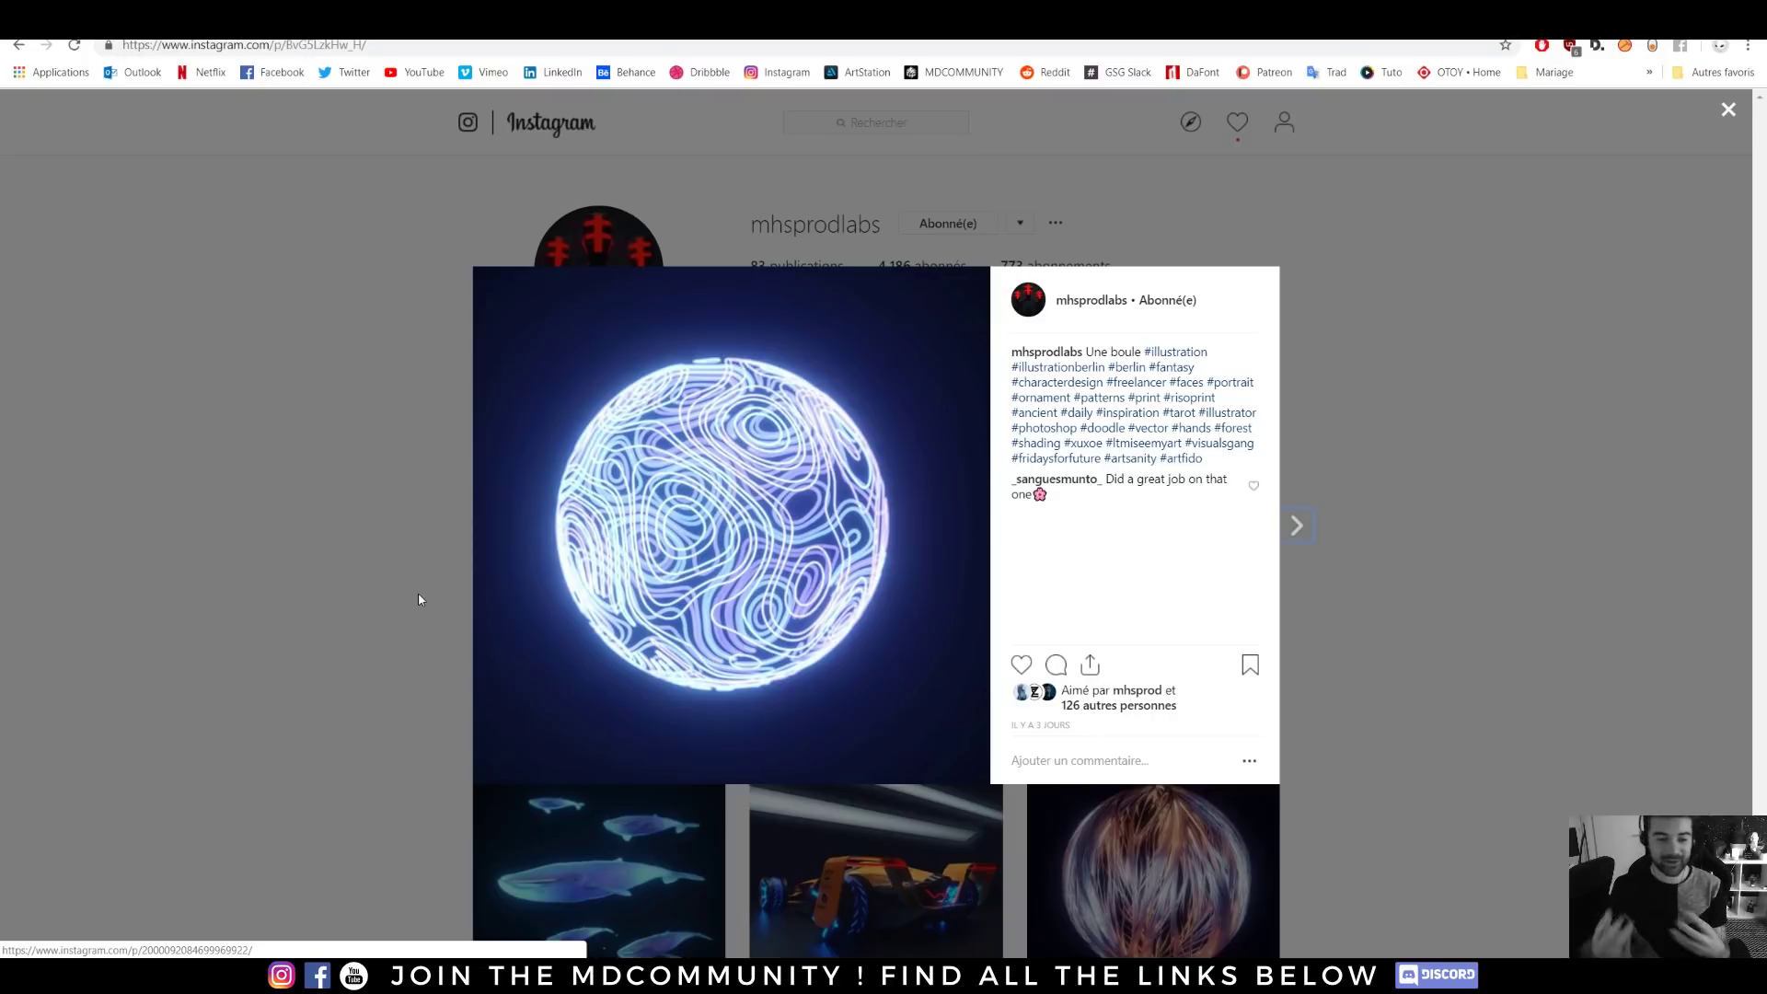
click(377, 543)
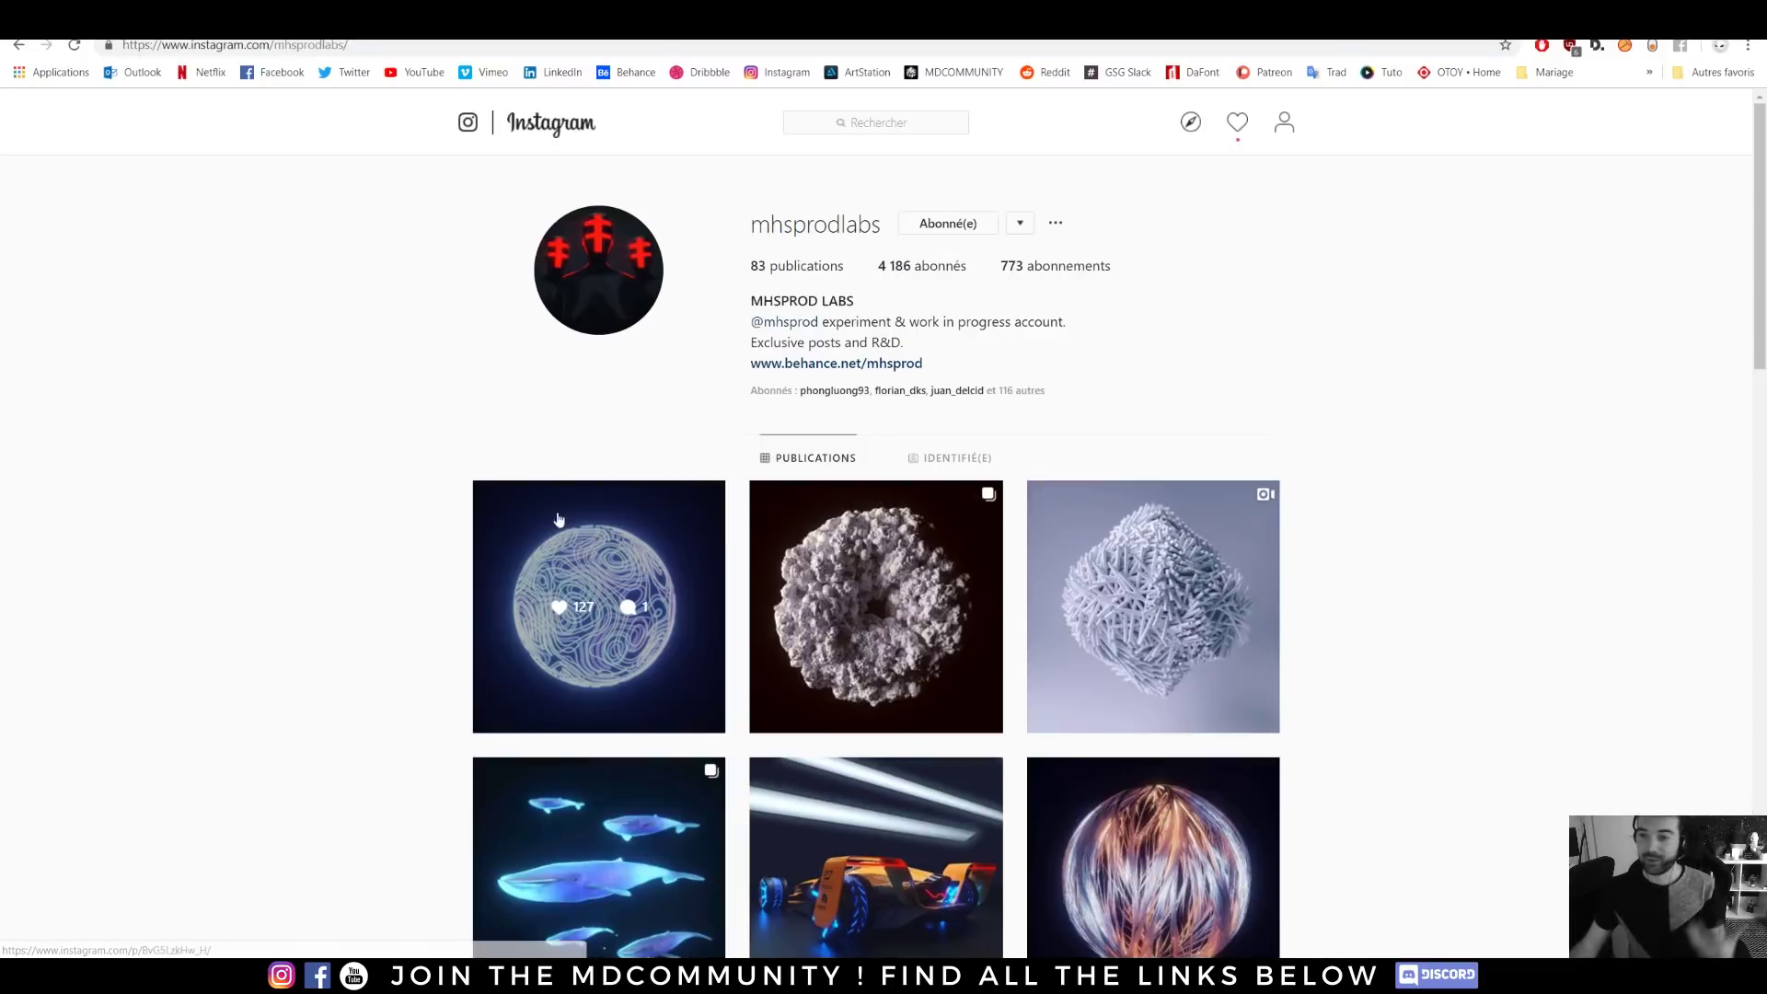
click(1183, 591)
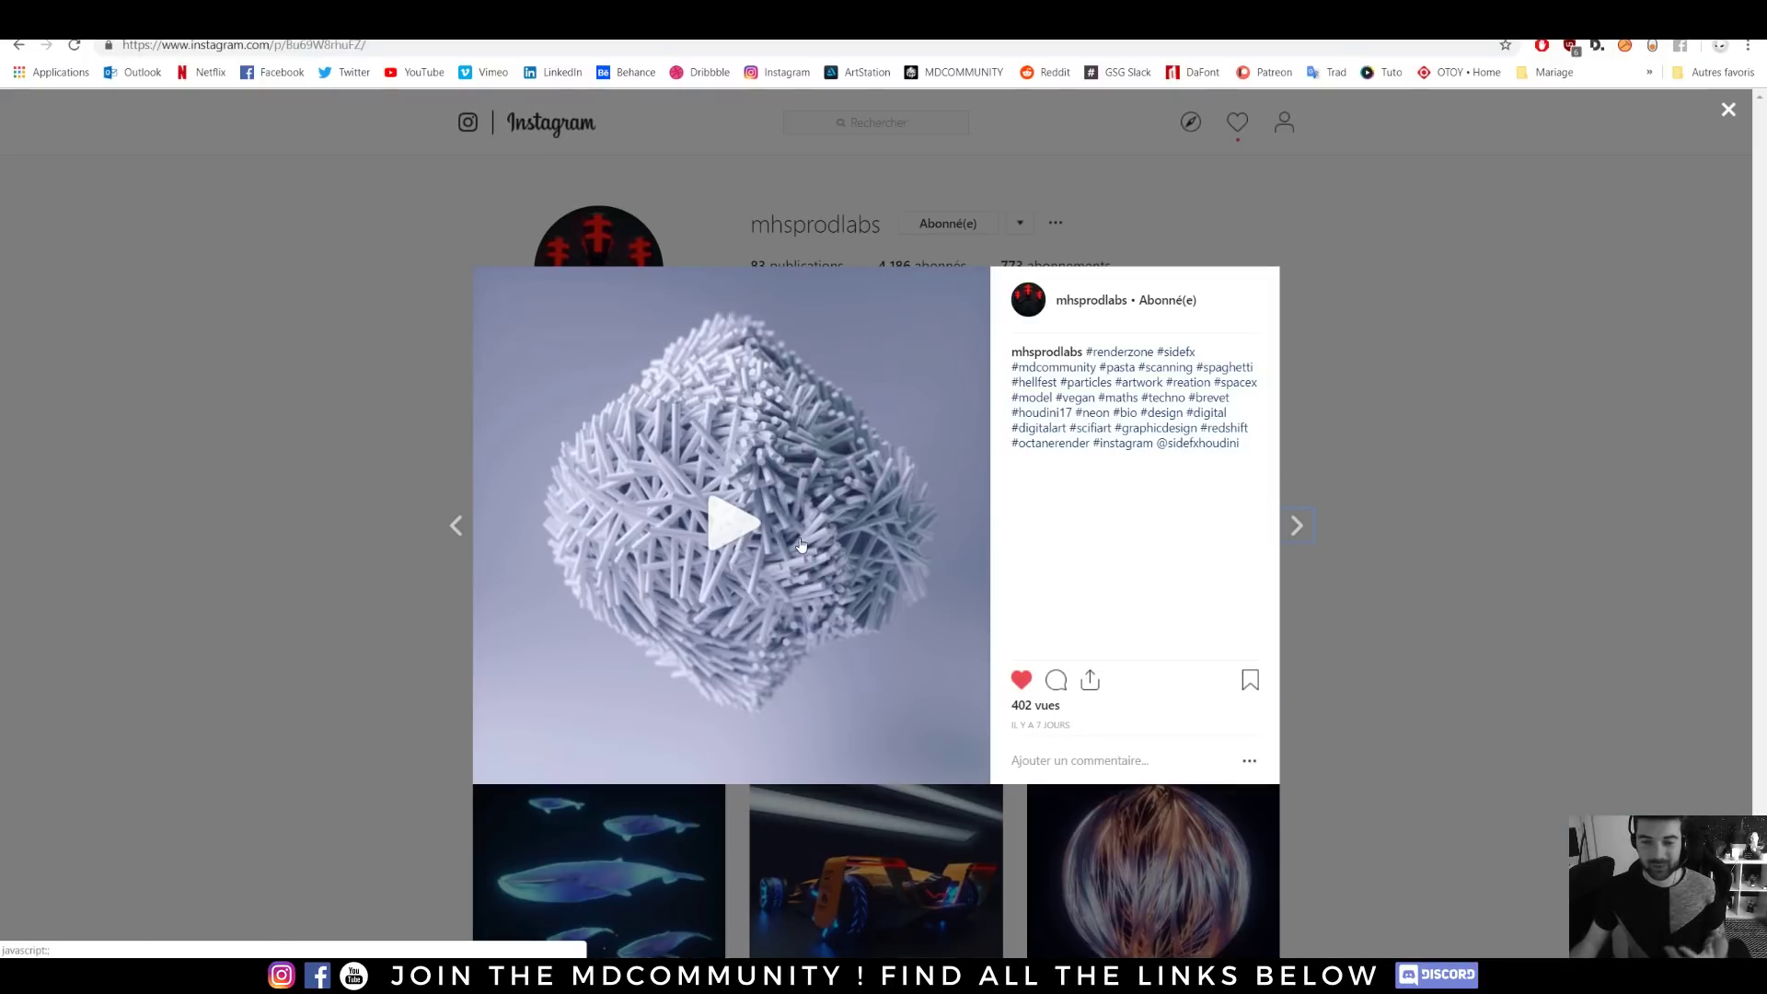
click(361, 580)
- Browse further down the mhsprodlabs gallery and check the purple and blue radiating strands post
scroll(1430, 564, down, 10)
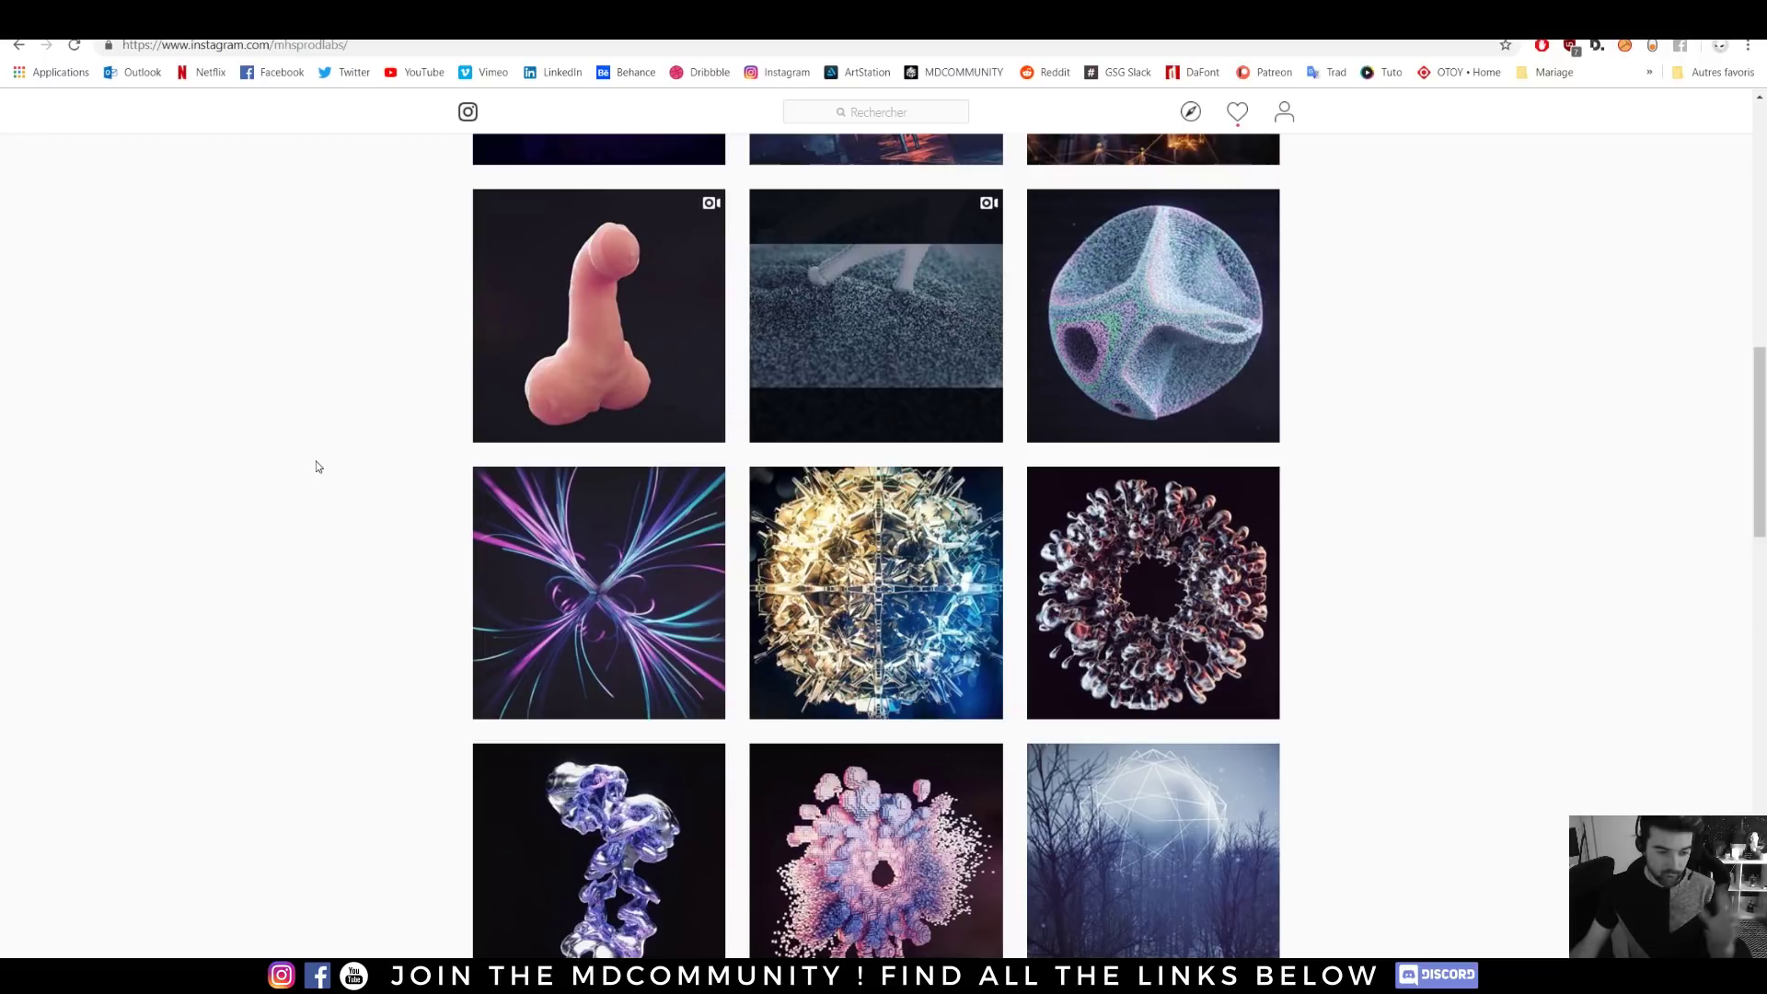
scroll(329, 433, down, 1)
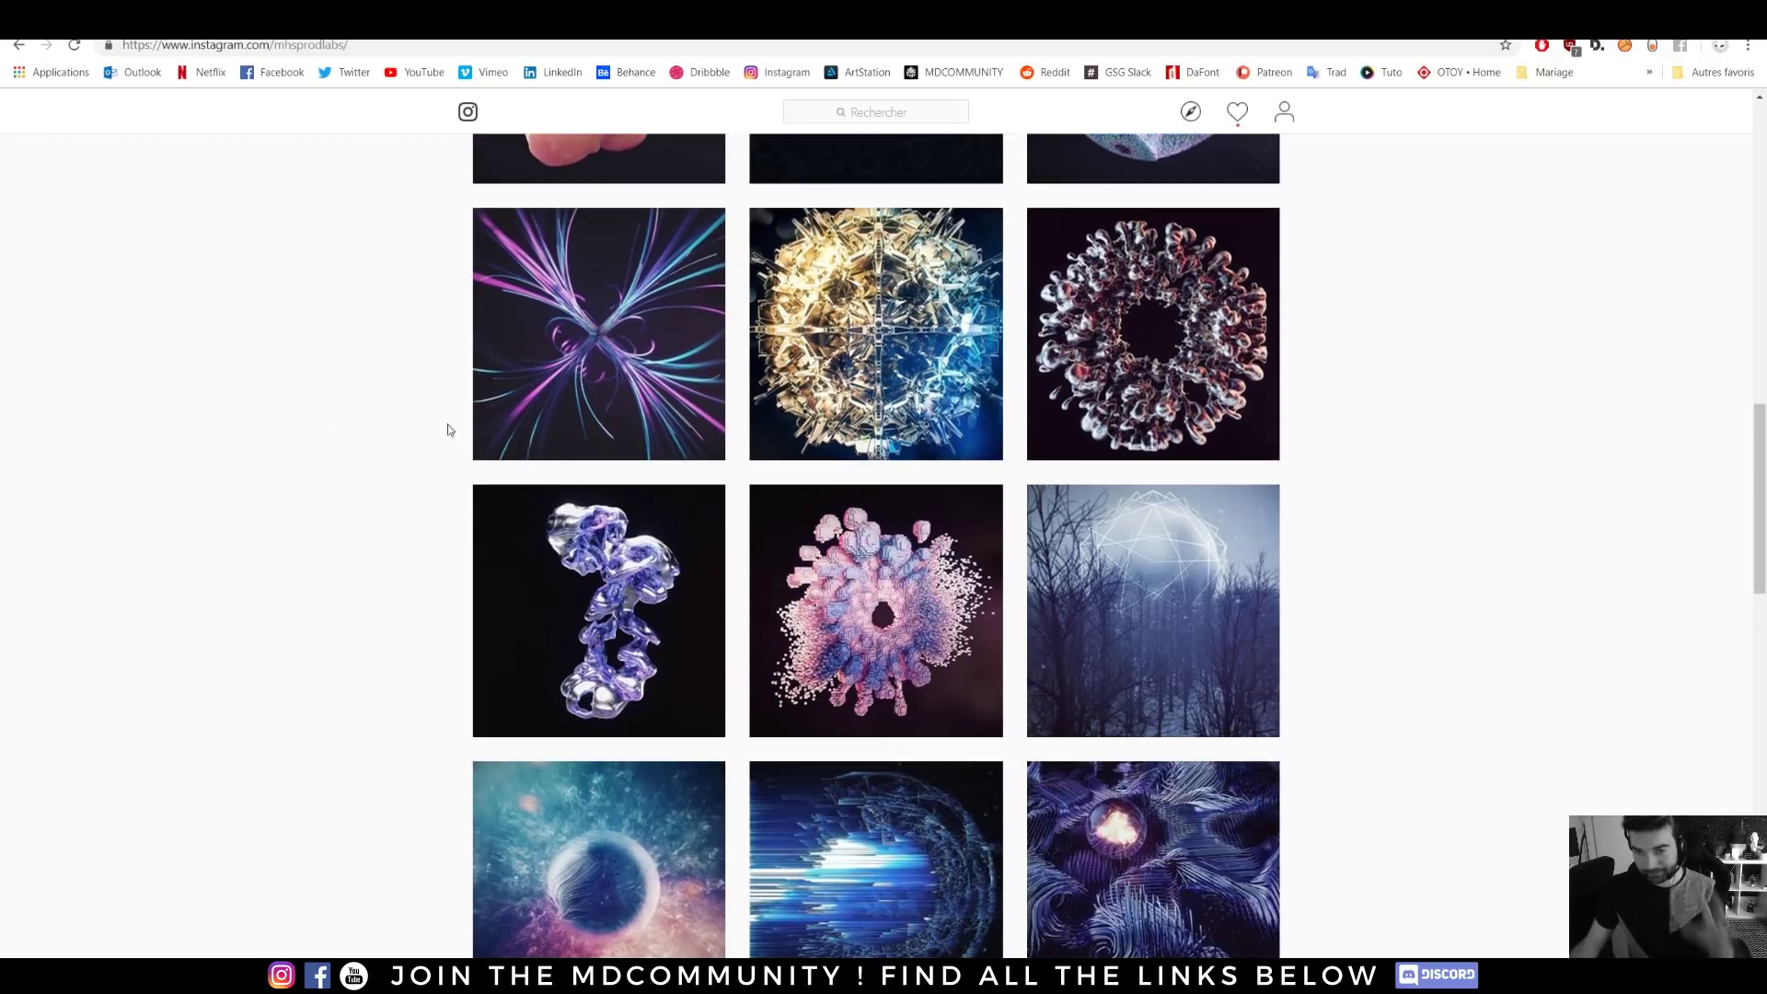
click(515, 418)
click(265, 464)
scroll(260, 451, down, 14)
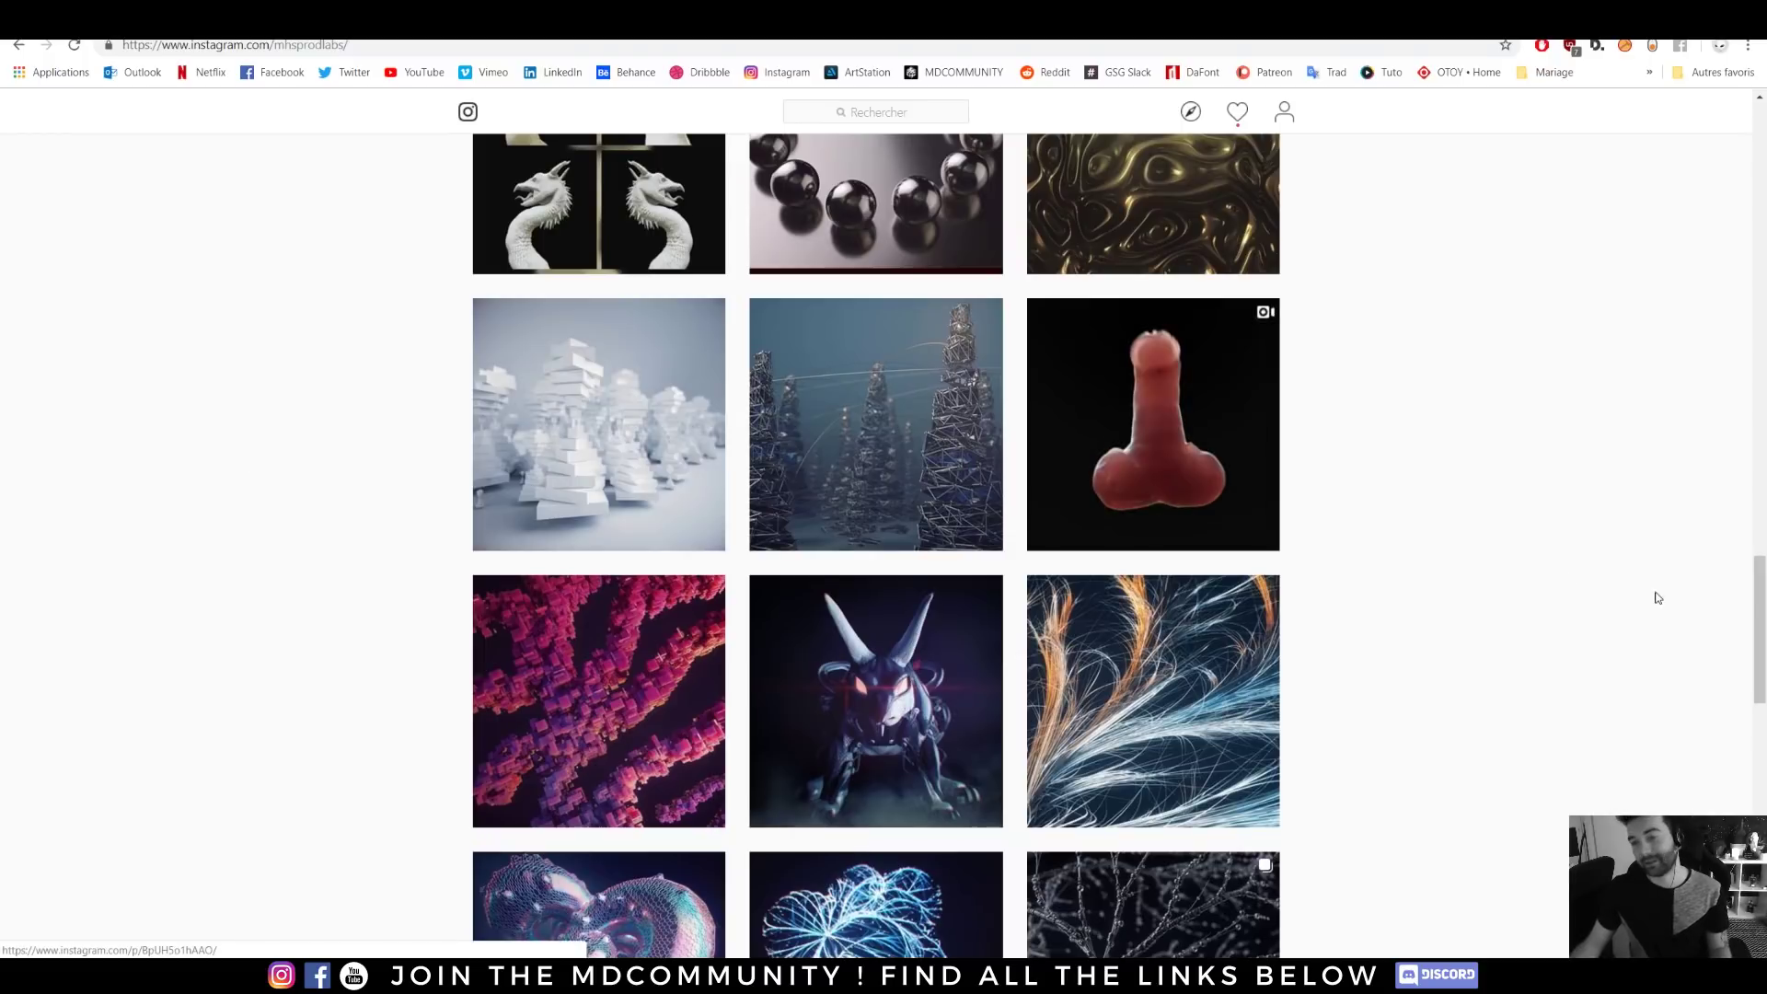
- View the glowing blue filament experiment post and the neighbouring meshed balloon figure post
scroll(1656, 599, down, 4)
click(939, 681)
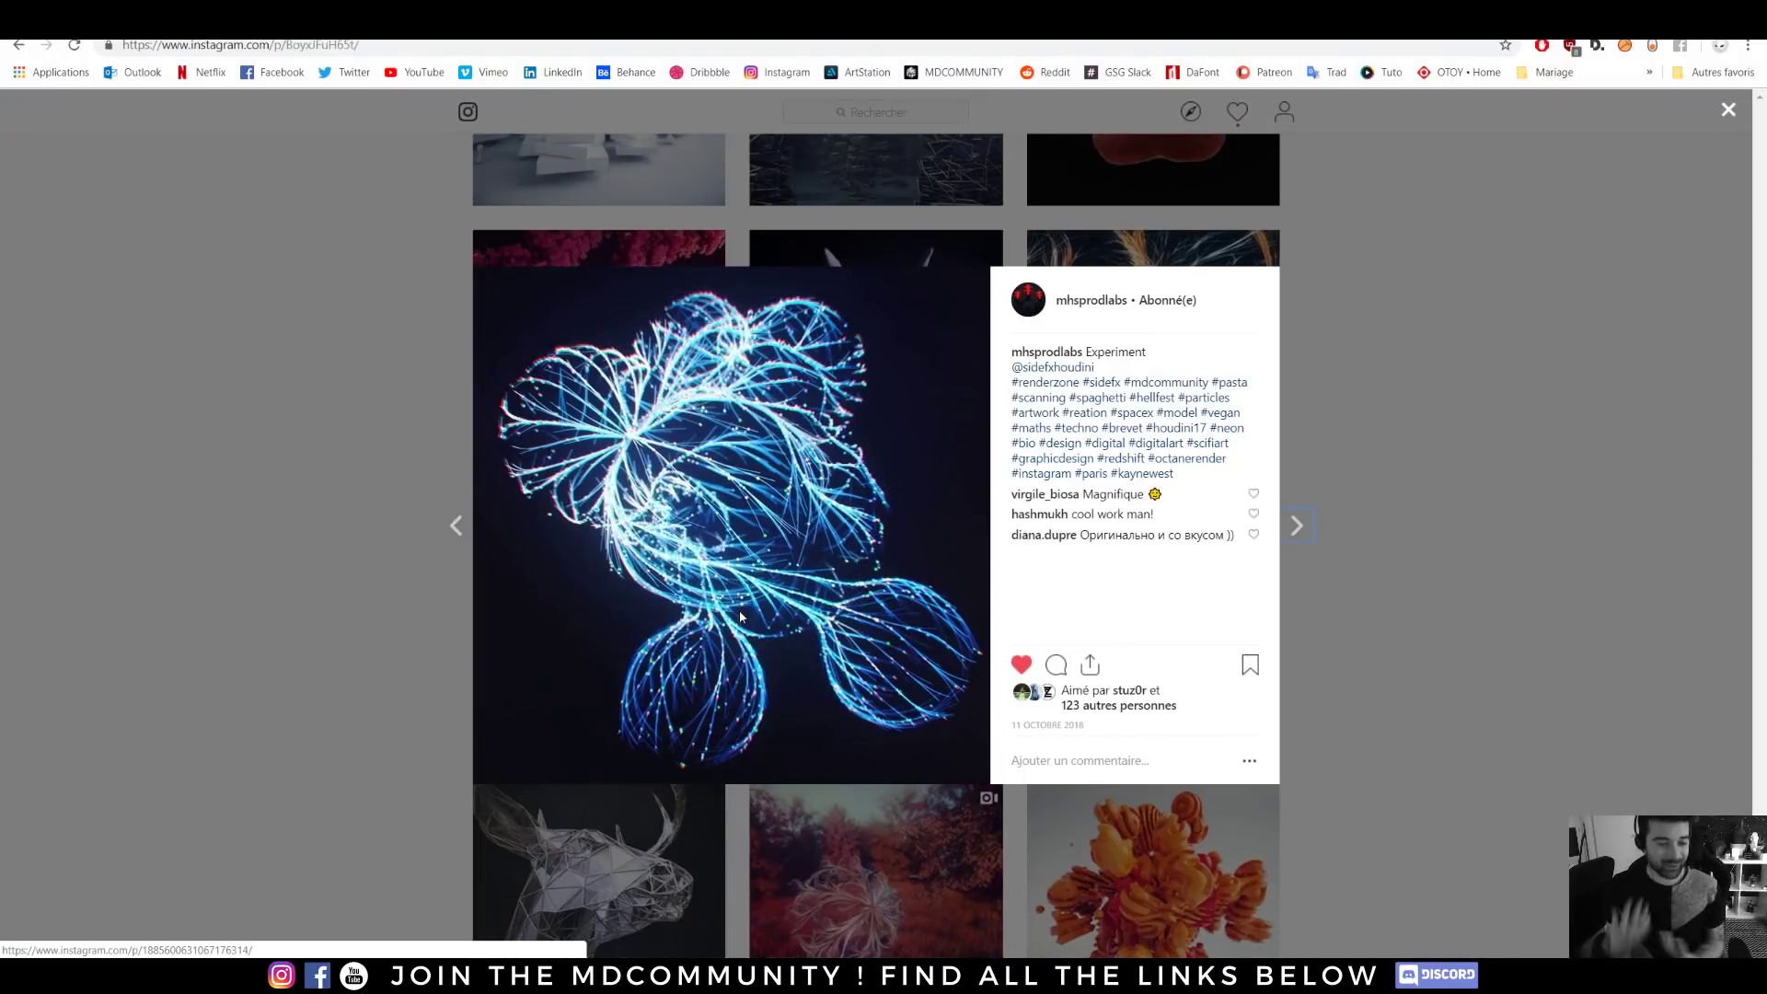
click(359, 555)
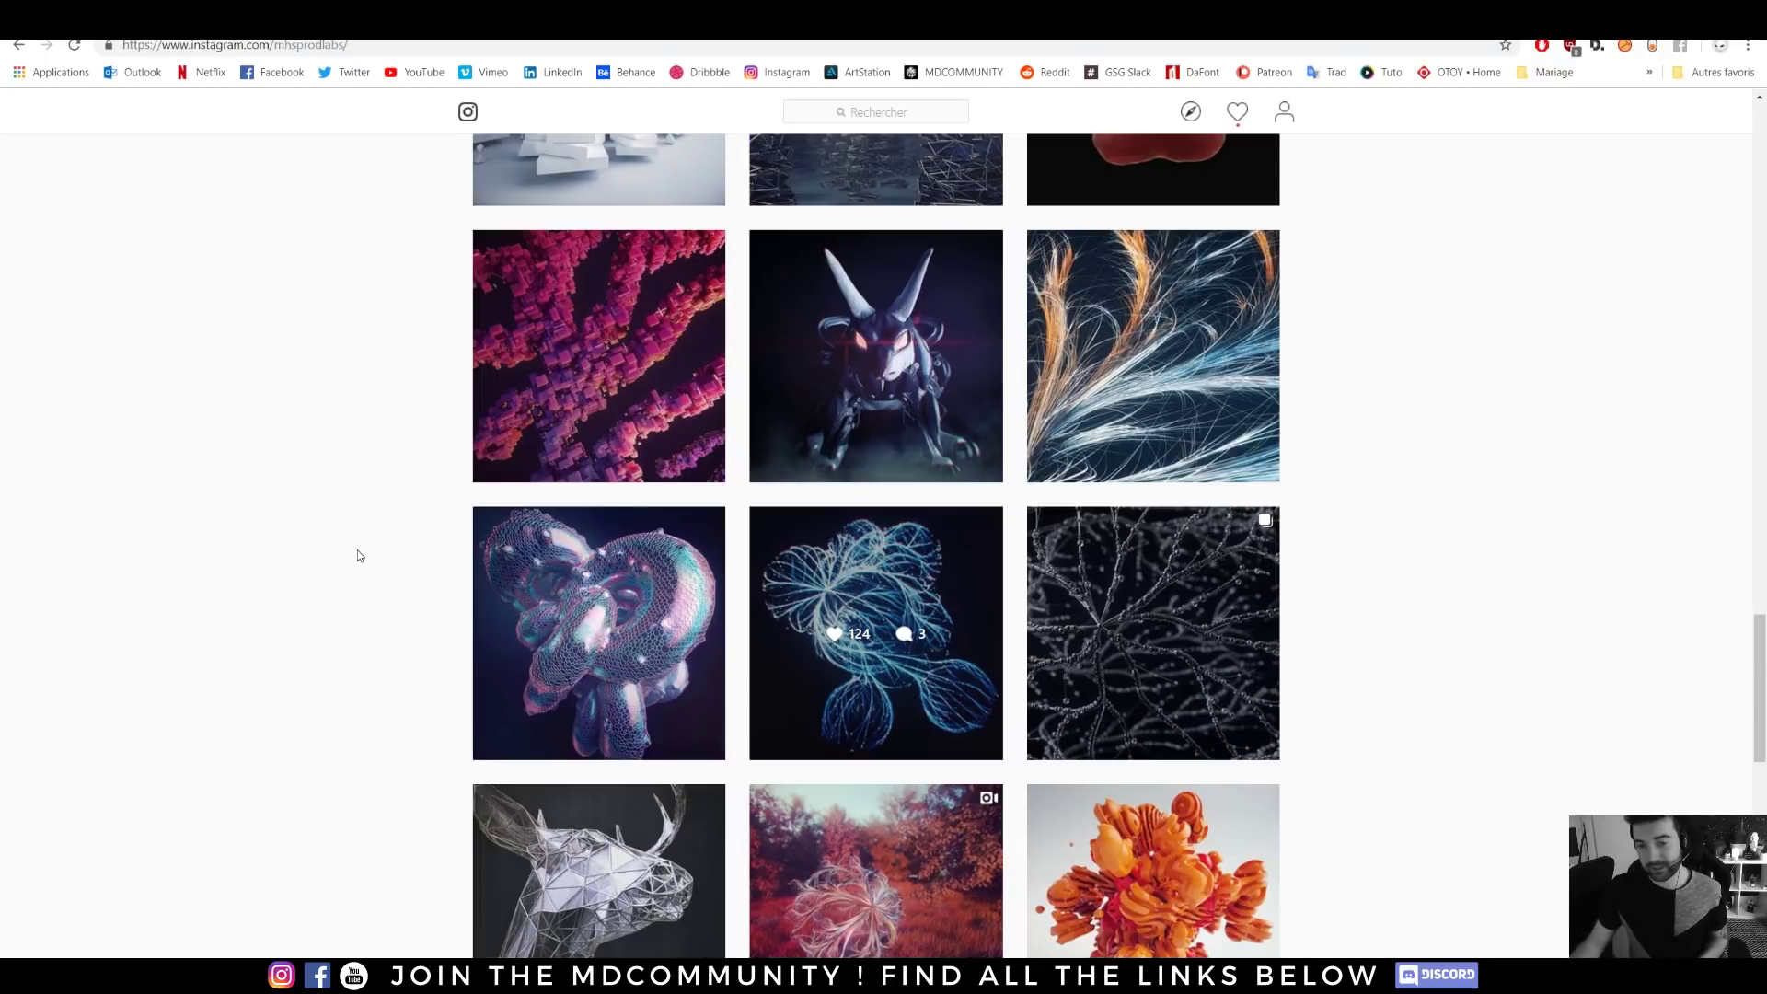
click(622, 578)
click(315, 548)
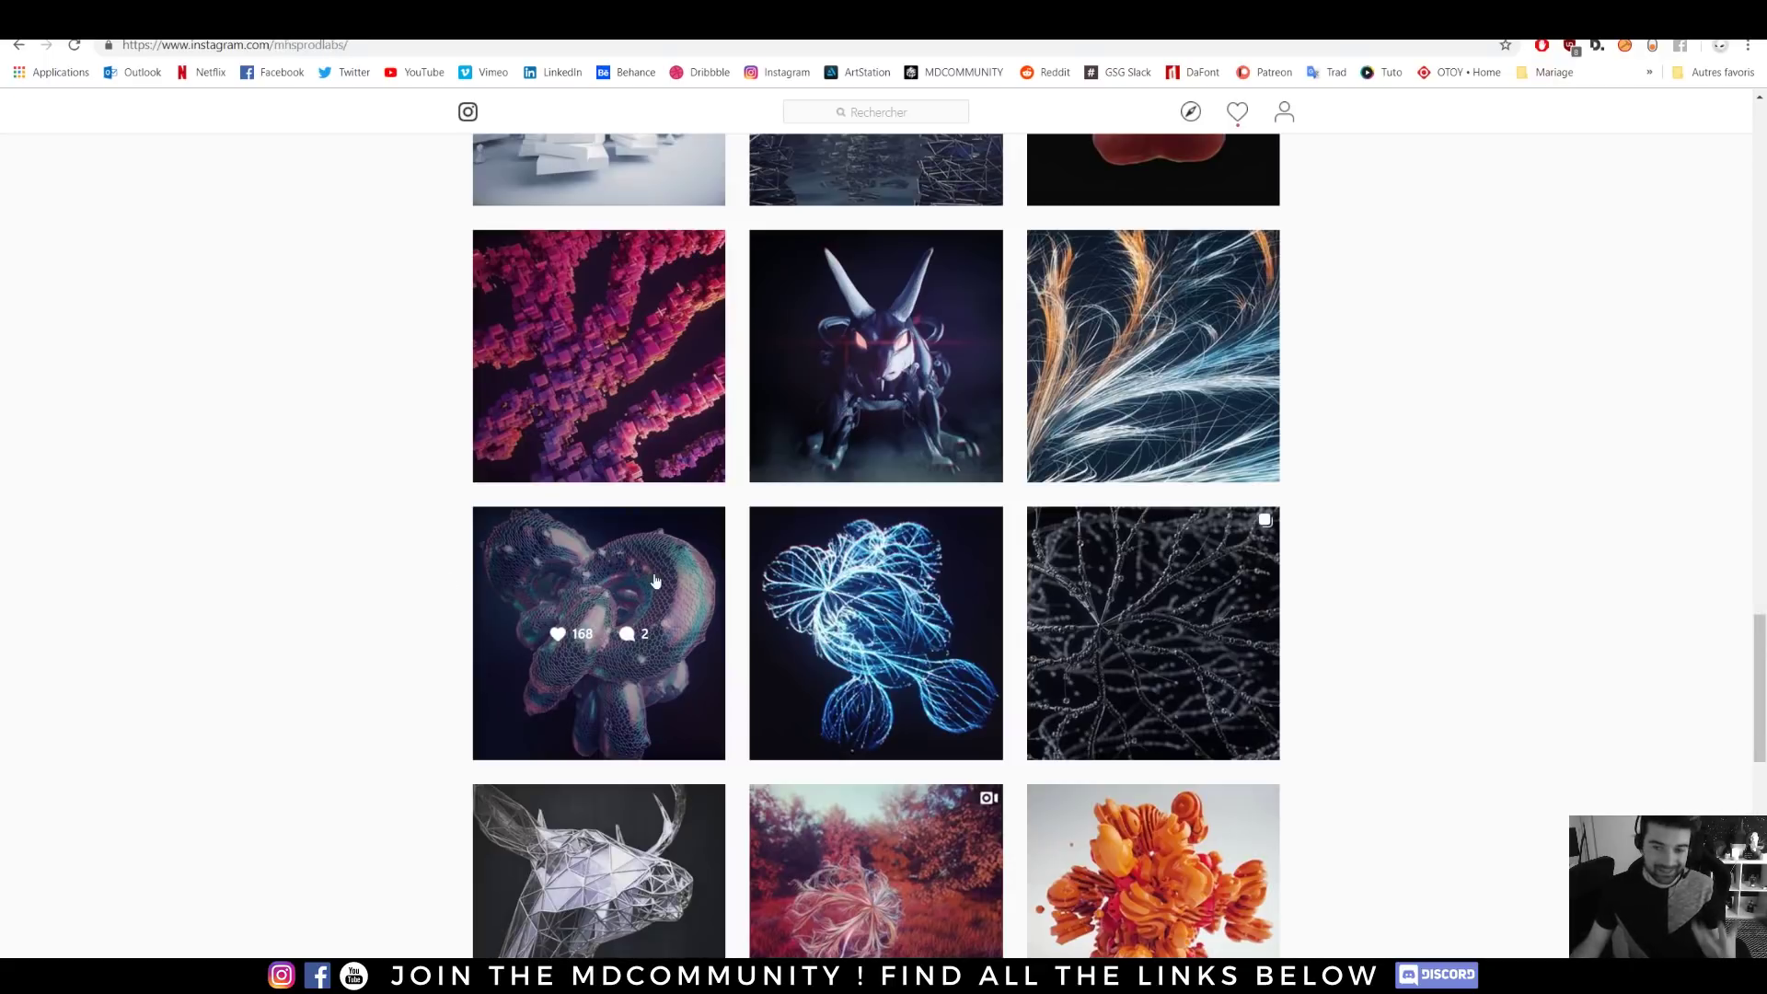
- View the orange and blue hair strands post and the branching title design experiment post
click(1200, 393)
key(Escape)
click(1152, 619)
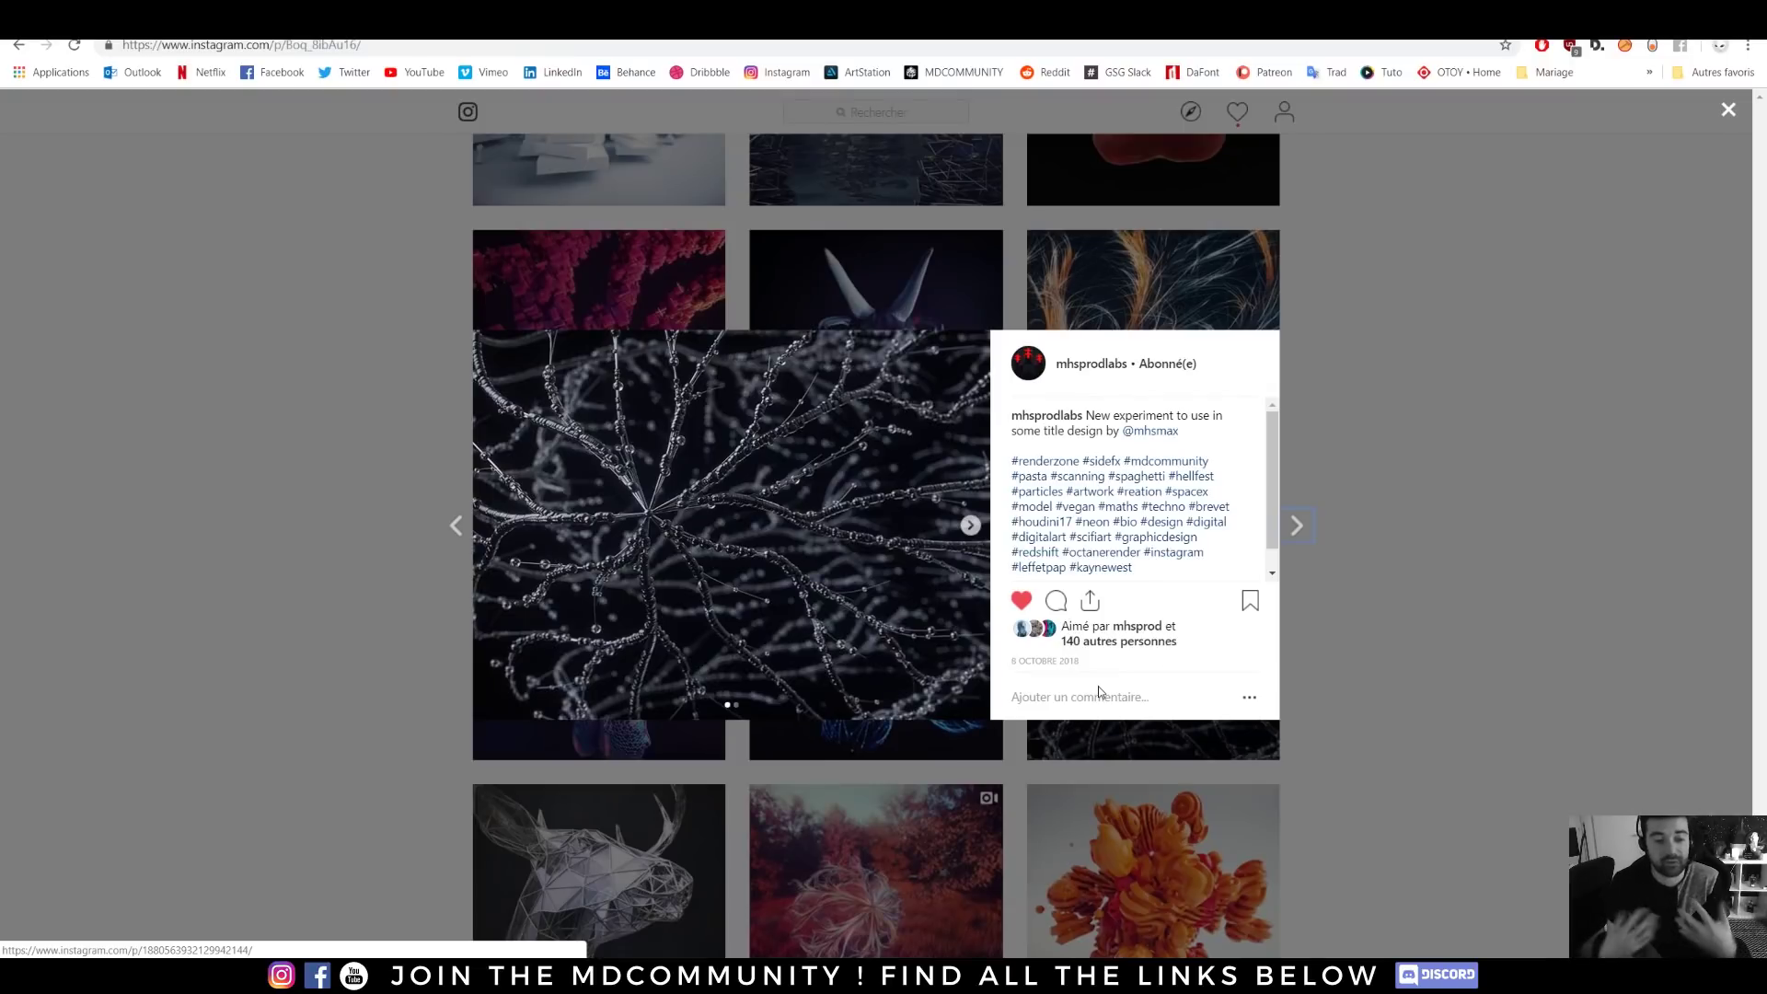
- Close the title design experiment post and browse the surrounding posts in the mhsprodlabs gallery
click(1356, 659)
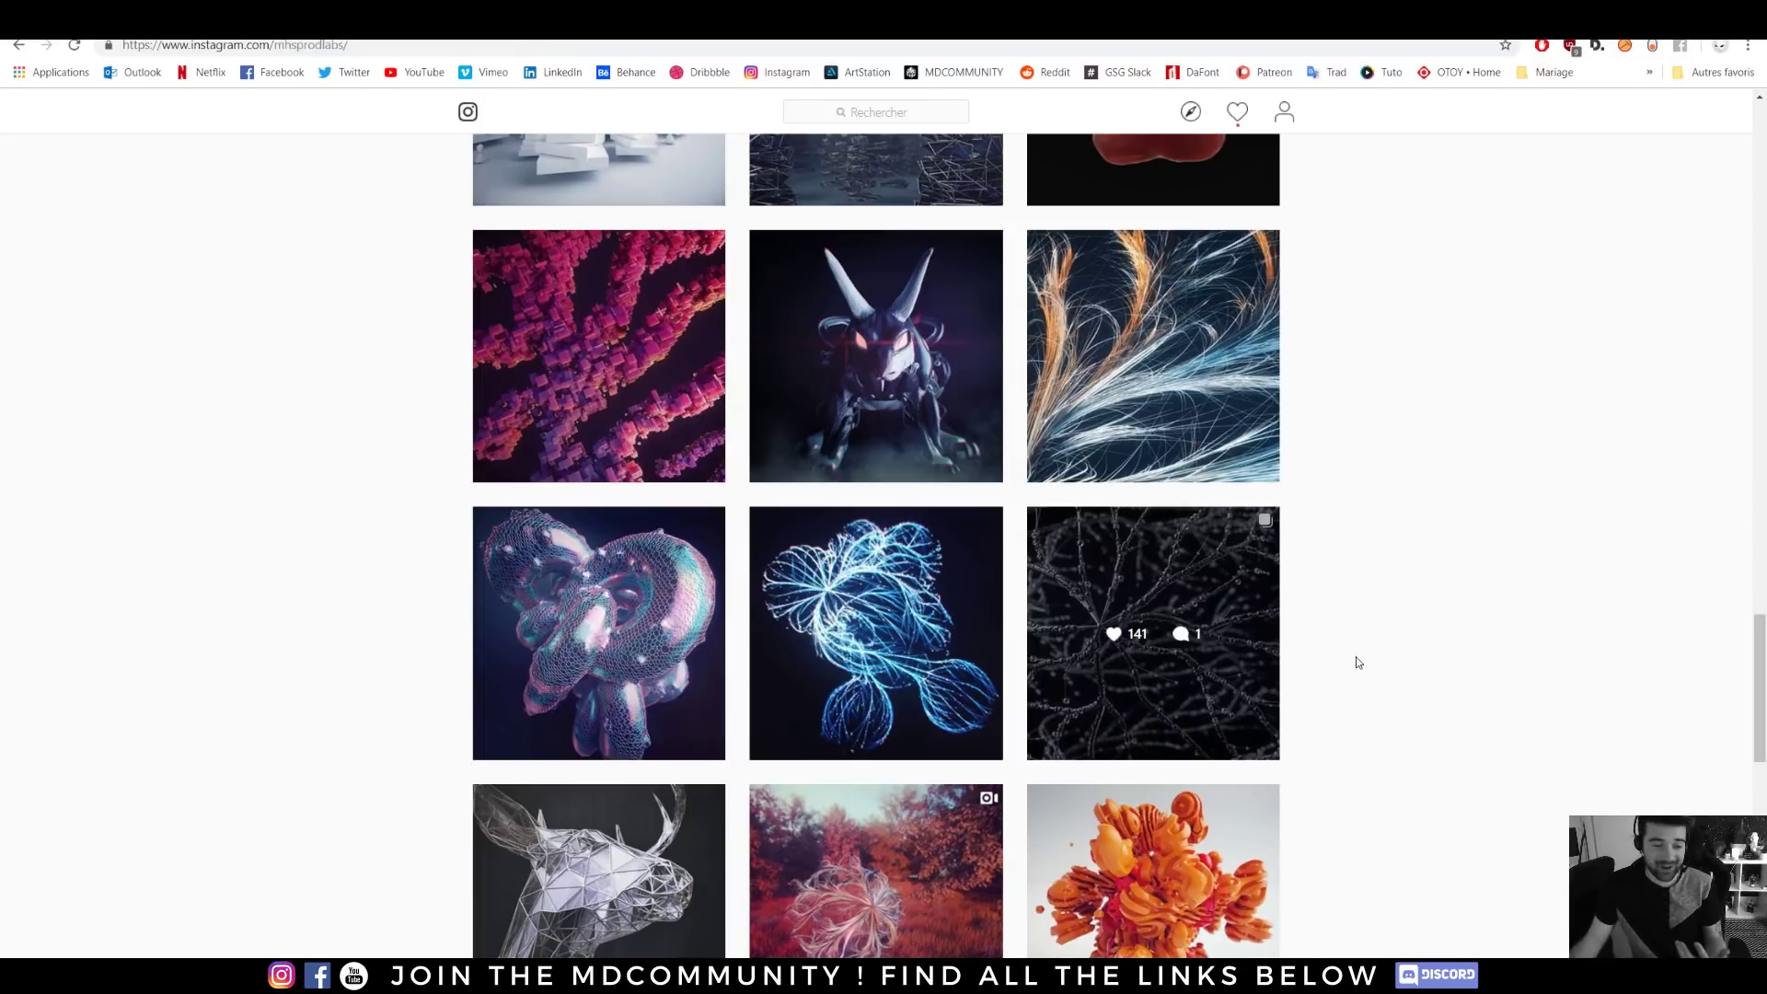
scroll(1435, 635, down, 3)
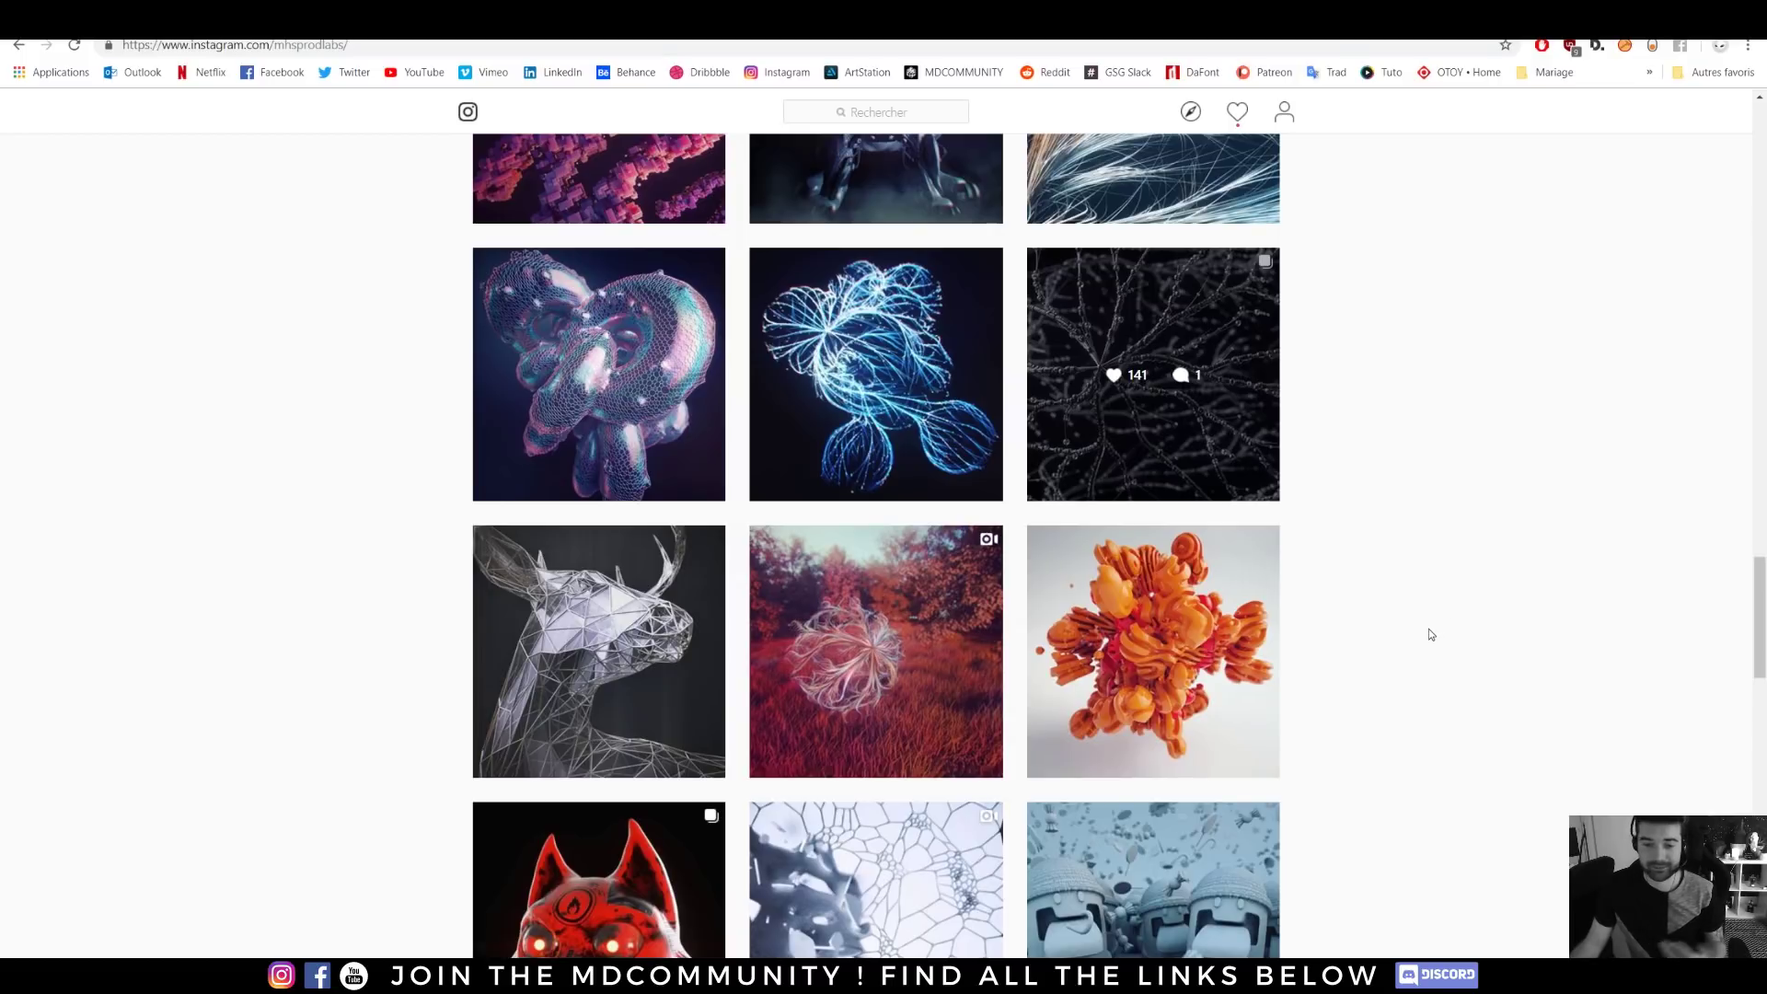
scroll(1435, 630, up, 11)
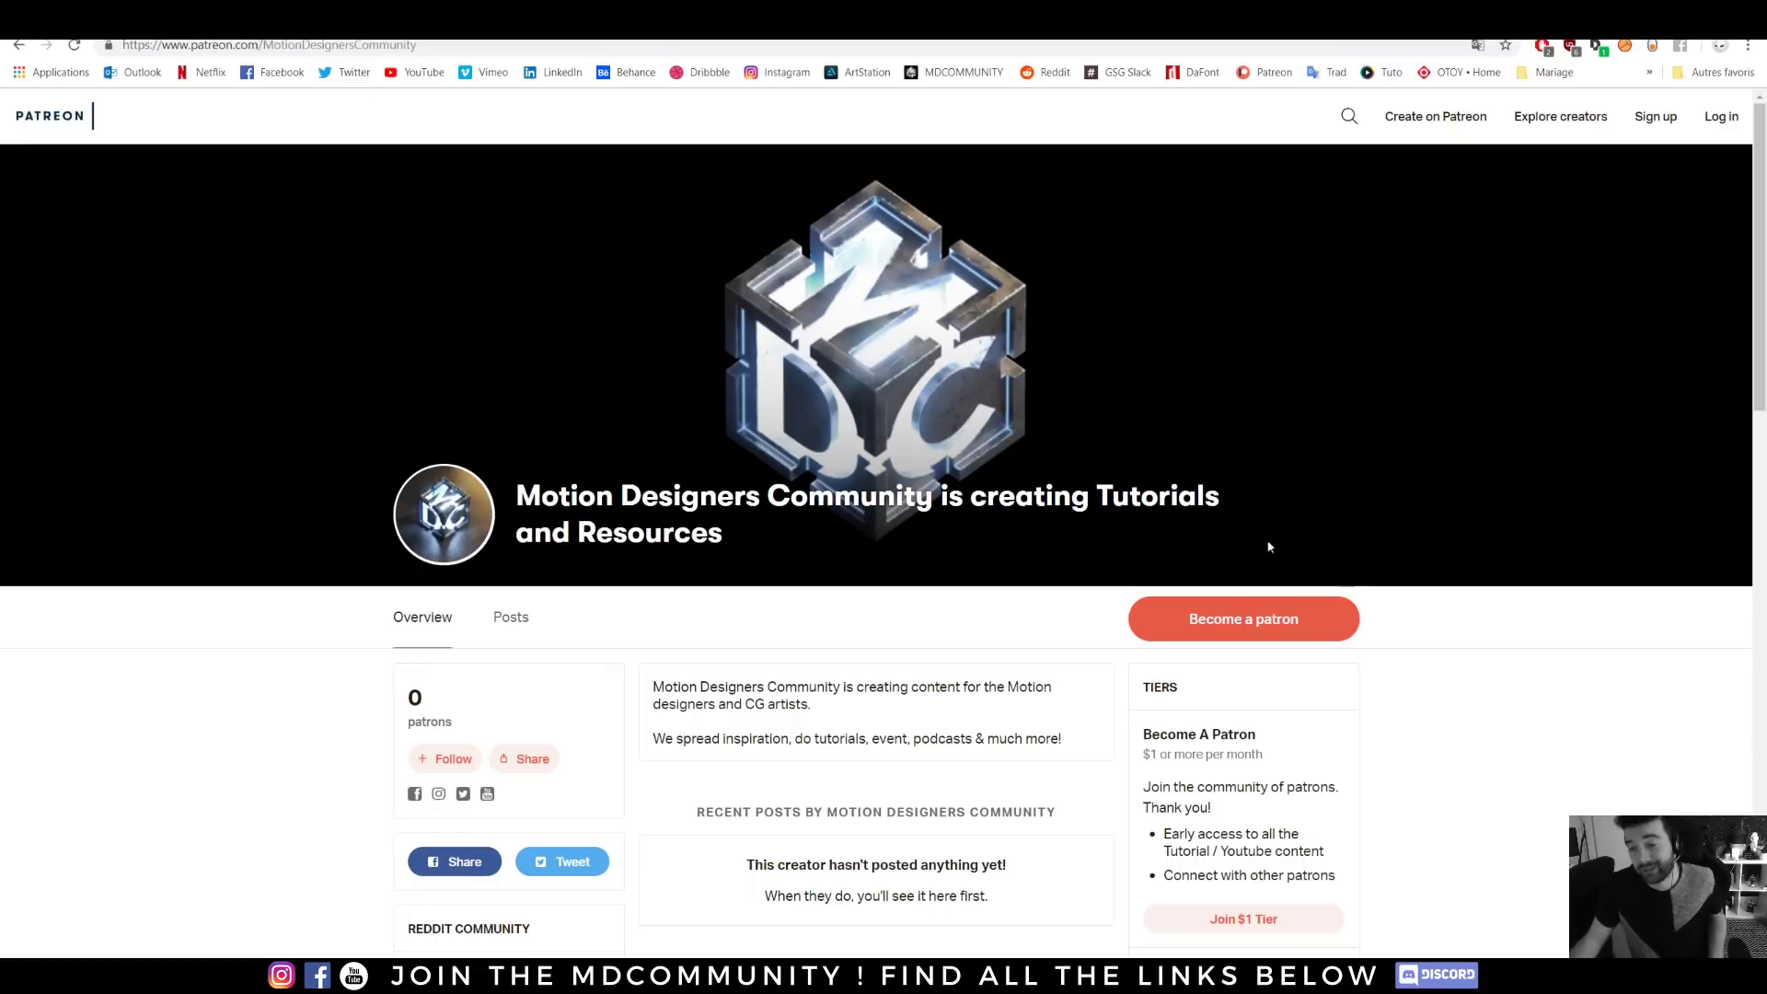
- Review the Motion Designers Community Patreon tiers, highlighting the Hardcore Learner & Insta VIP tier's name and its Instagram feed sharing reward
scroll(1313, 583, down, 2)
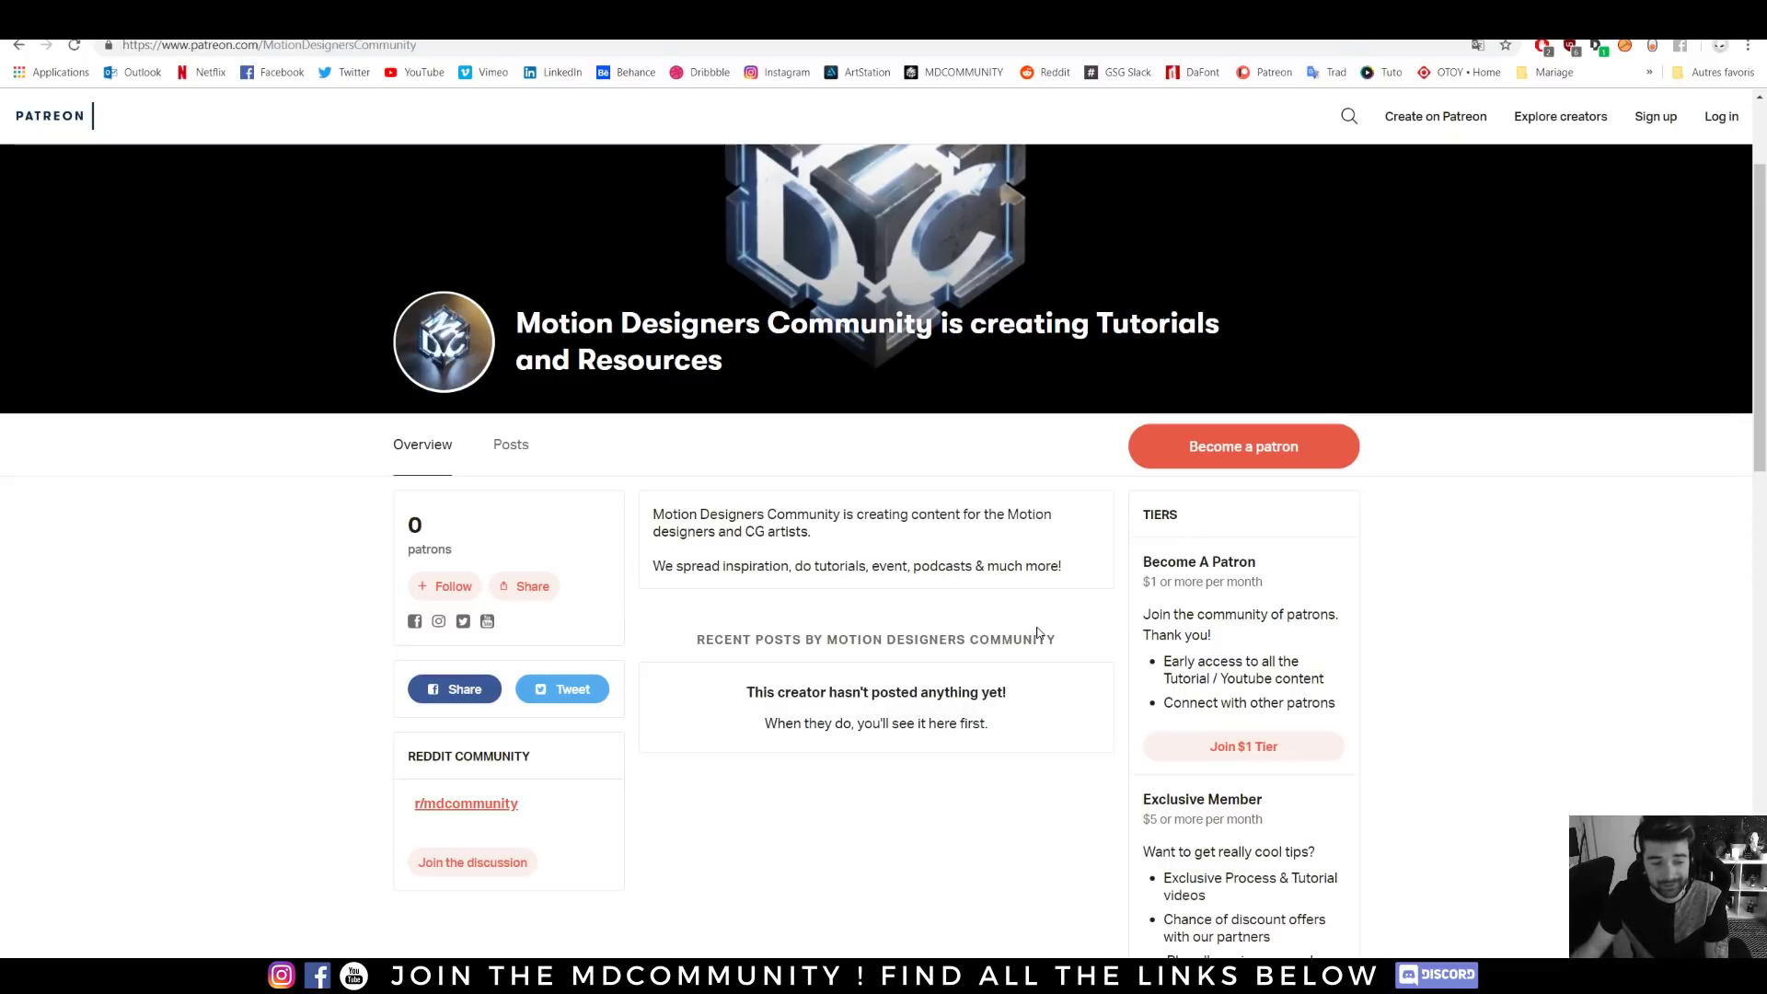
scroll(1037, 632, down, 12)
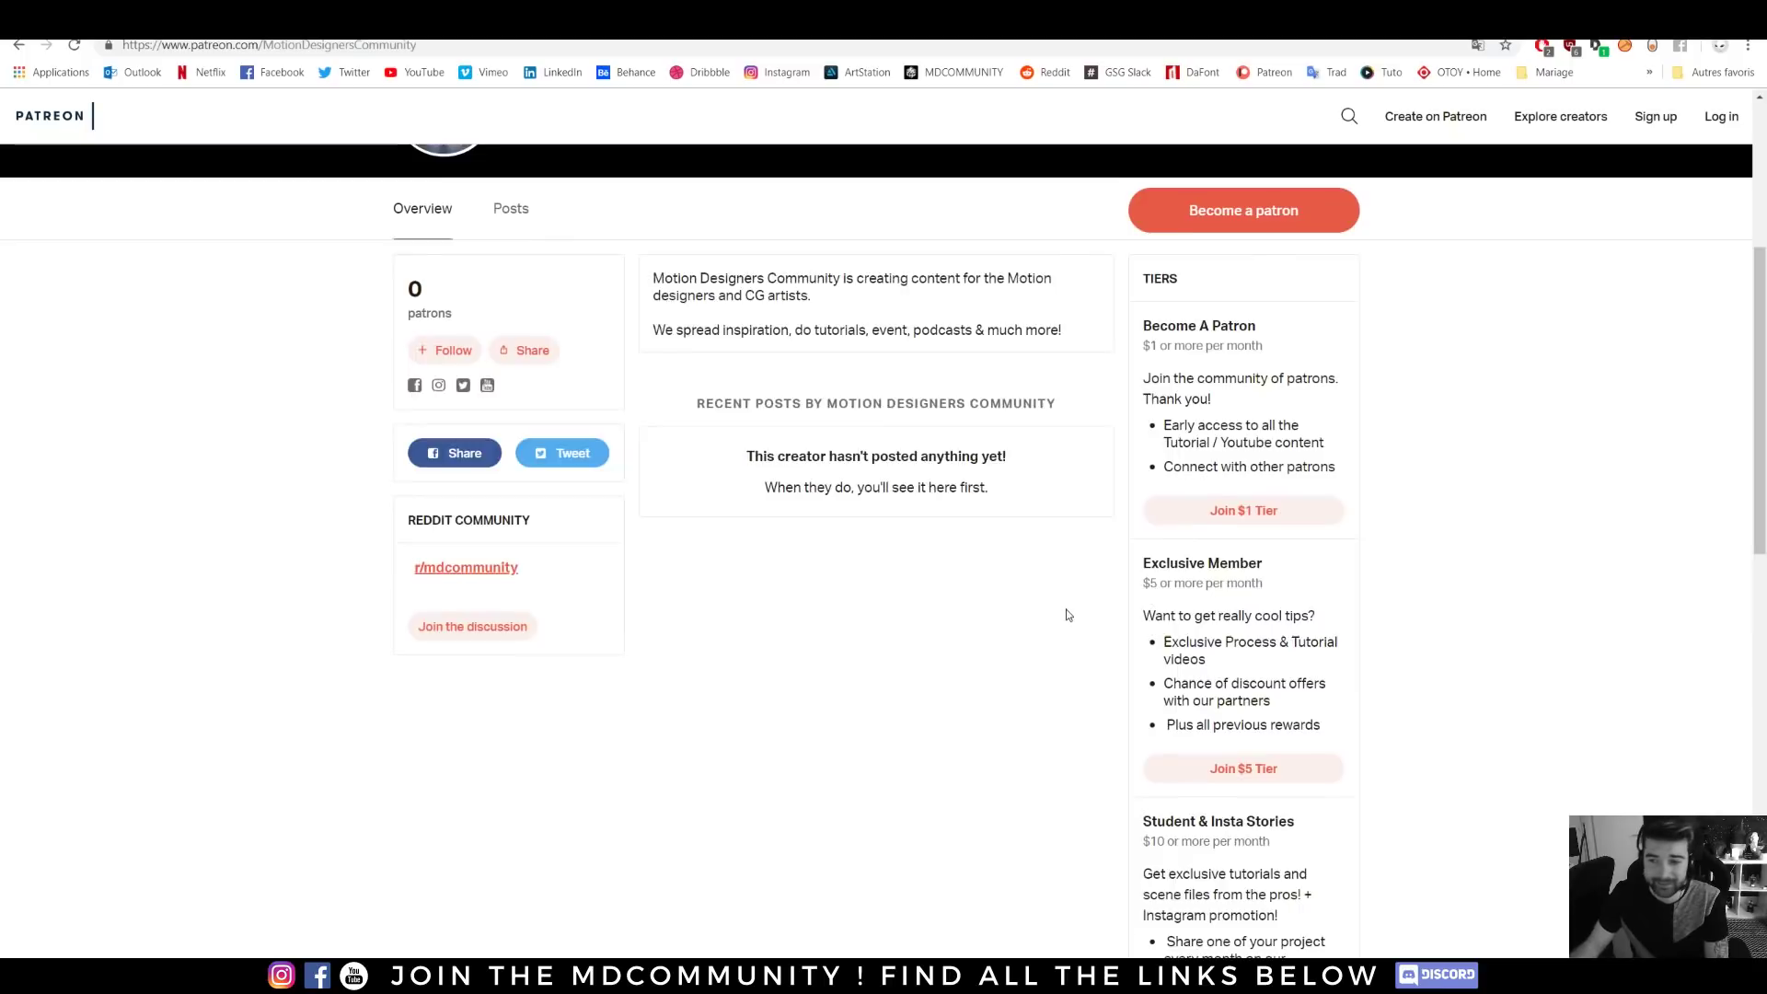
scroll(1200, 532, up, 1)
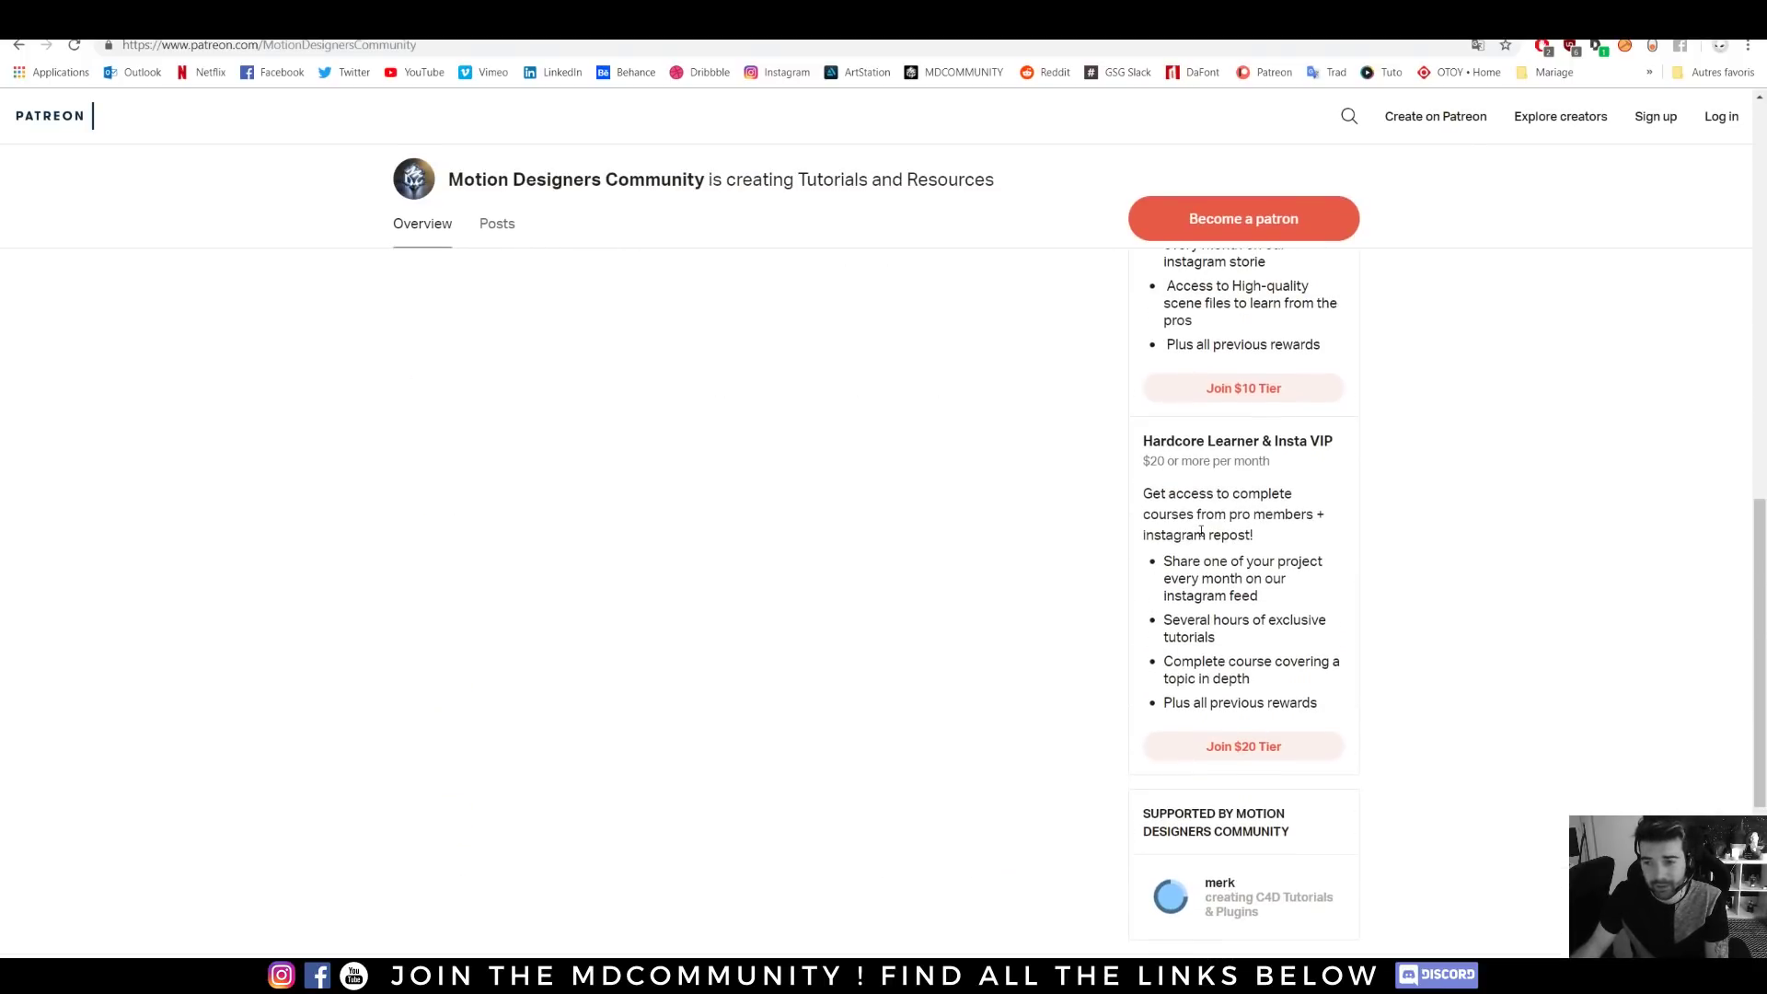
drag(1153, 441, 1353, 447)
click(1364, 451)
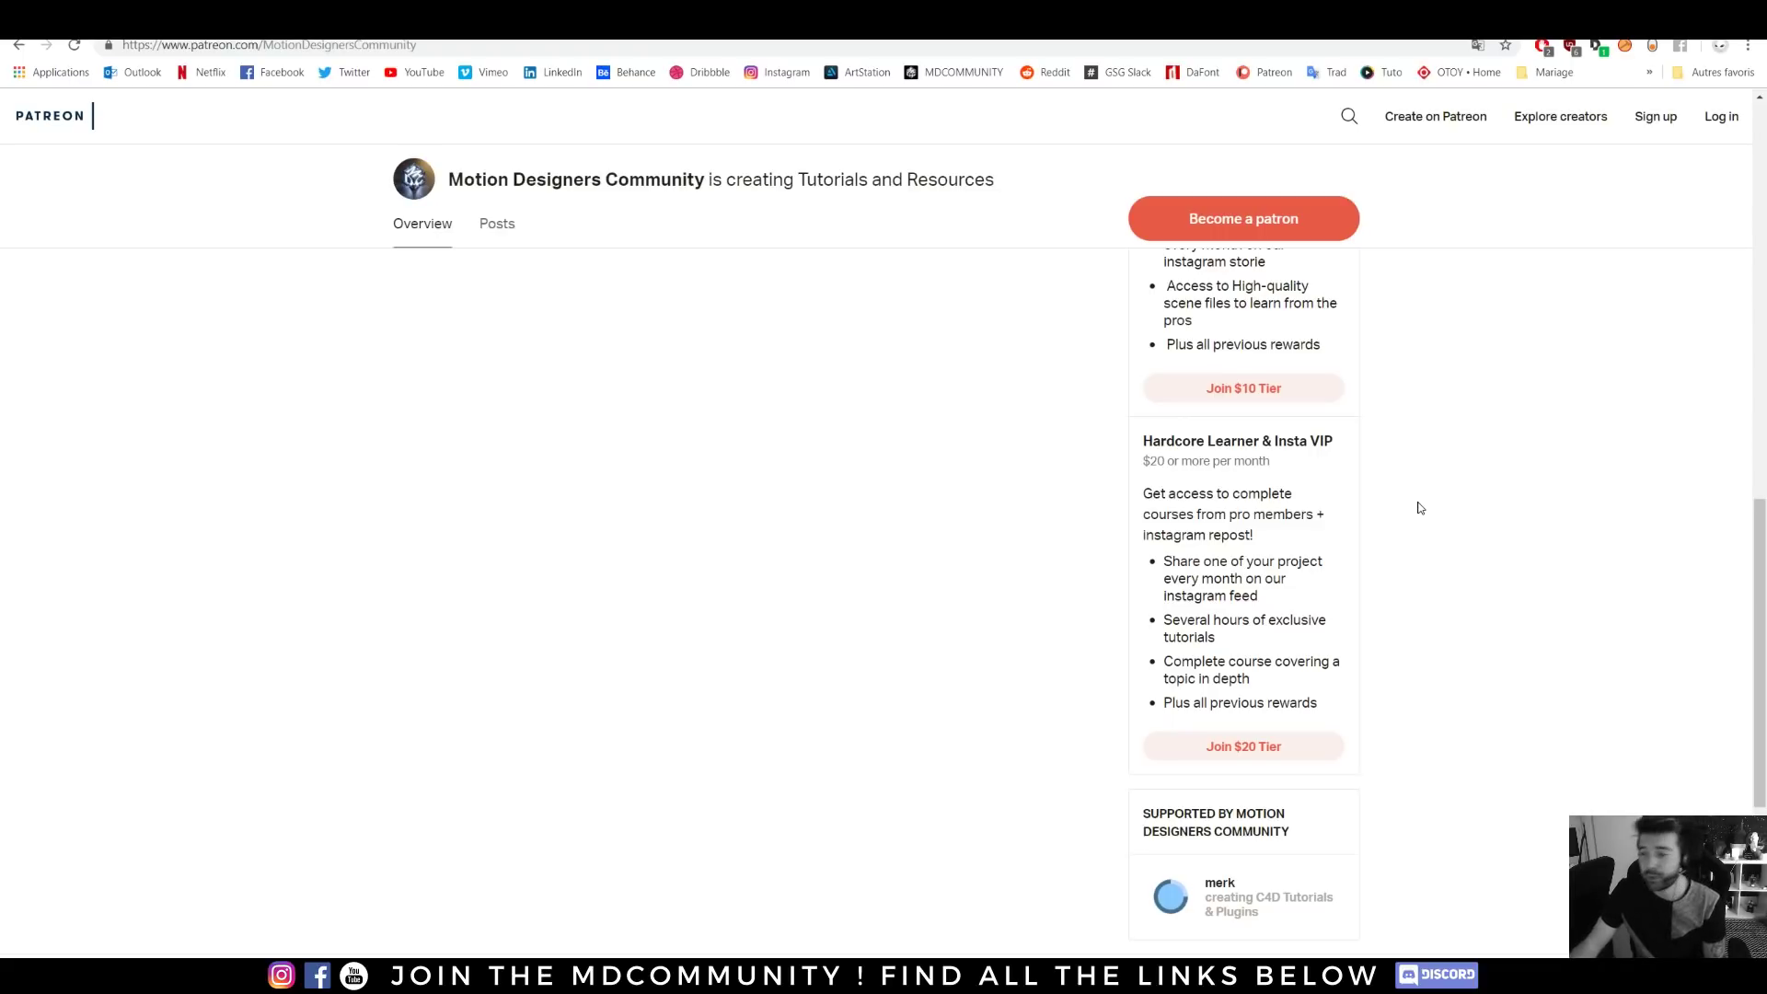
drag(1165, 560, 1303, 599)
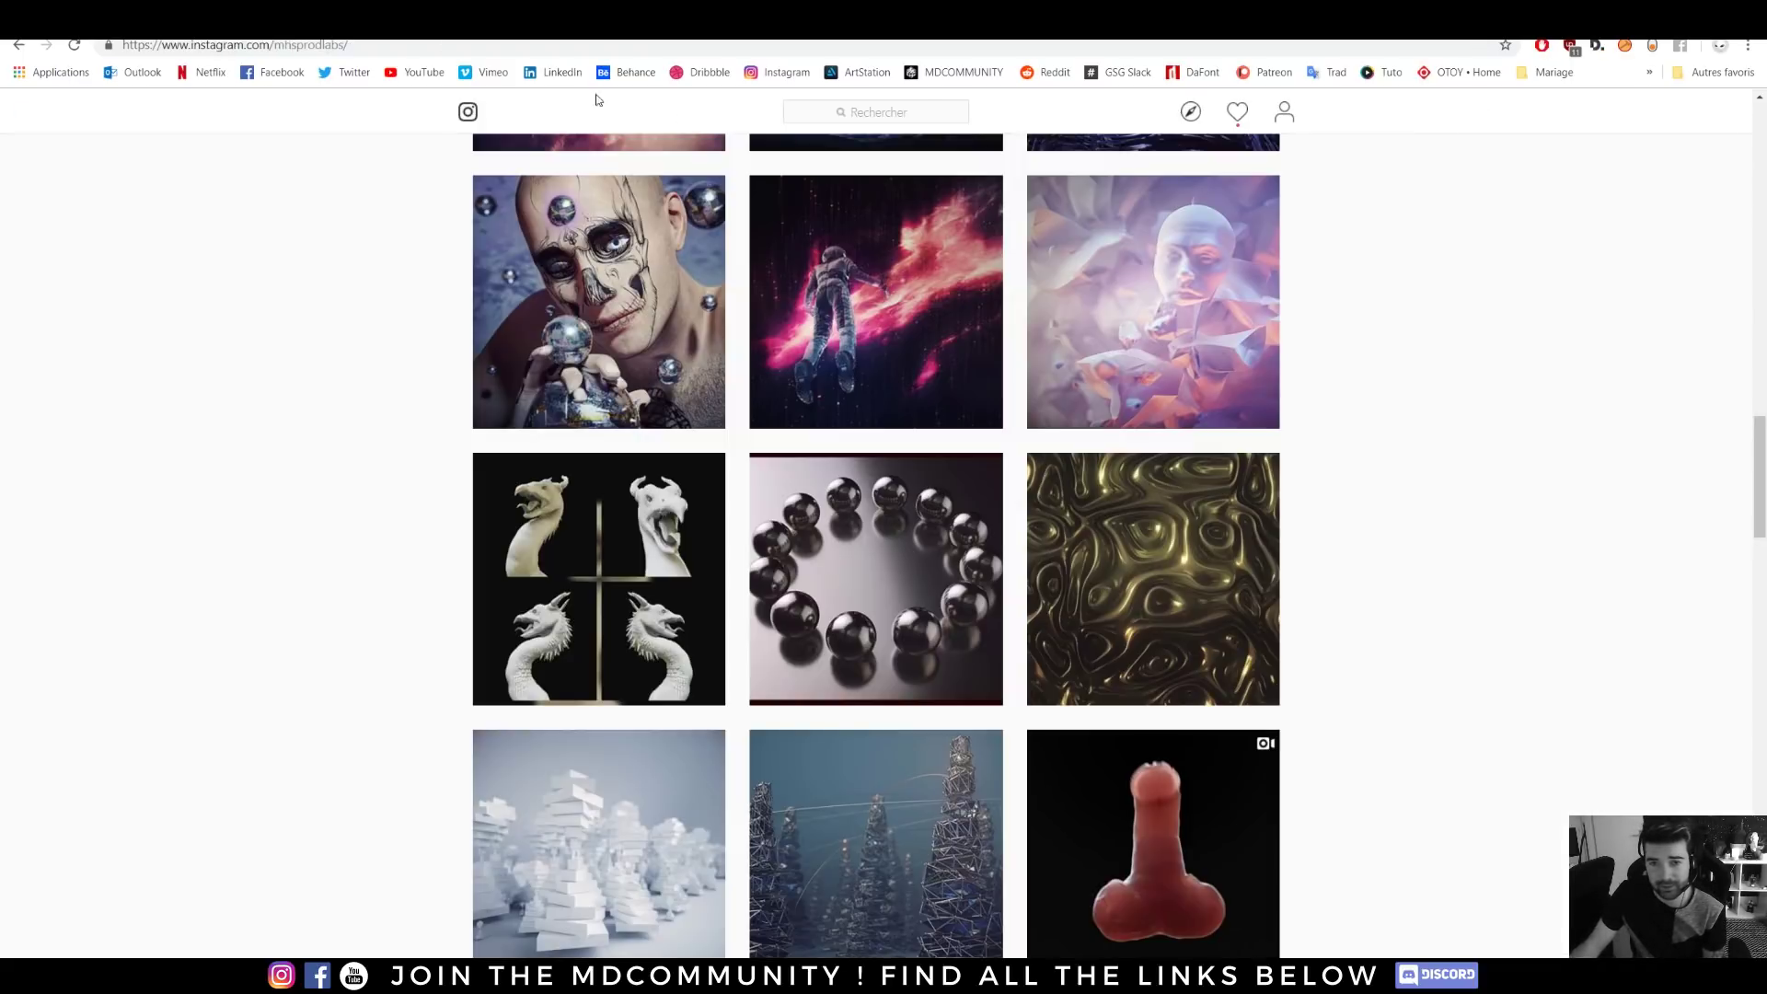
- Go to the motiondesigners Instagram profile through the mhsprod bio and browse its posts
scroll(797, 110, up, 4)
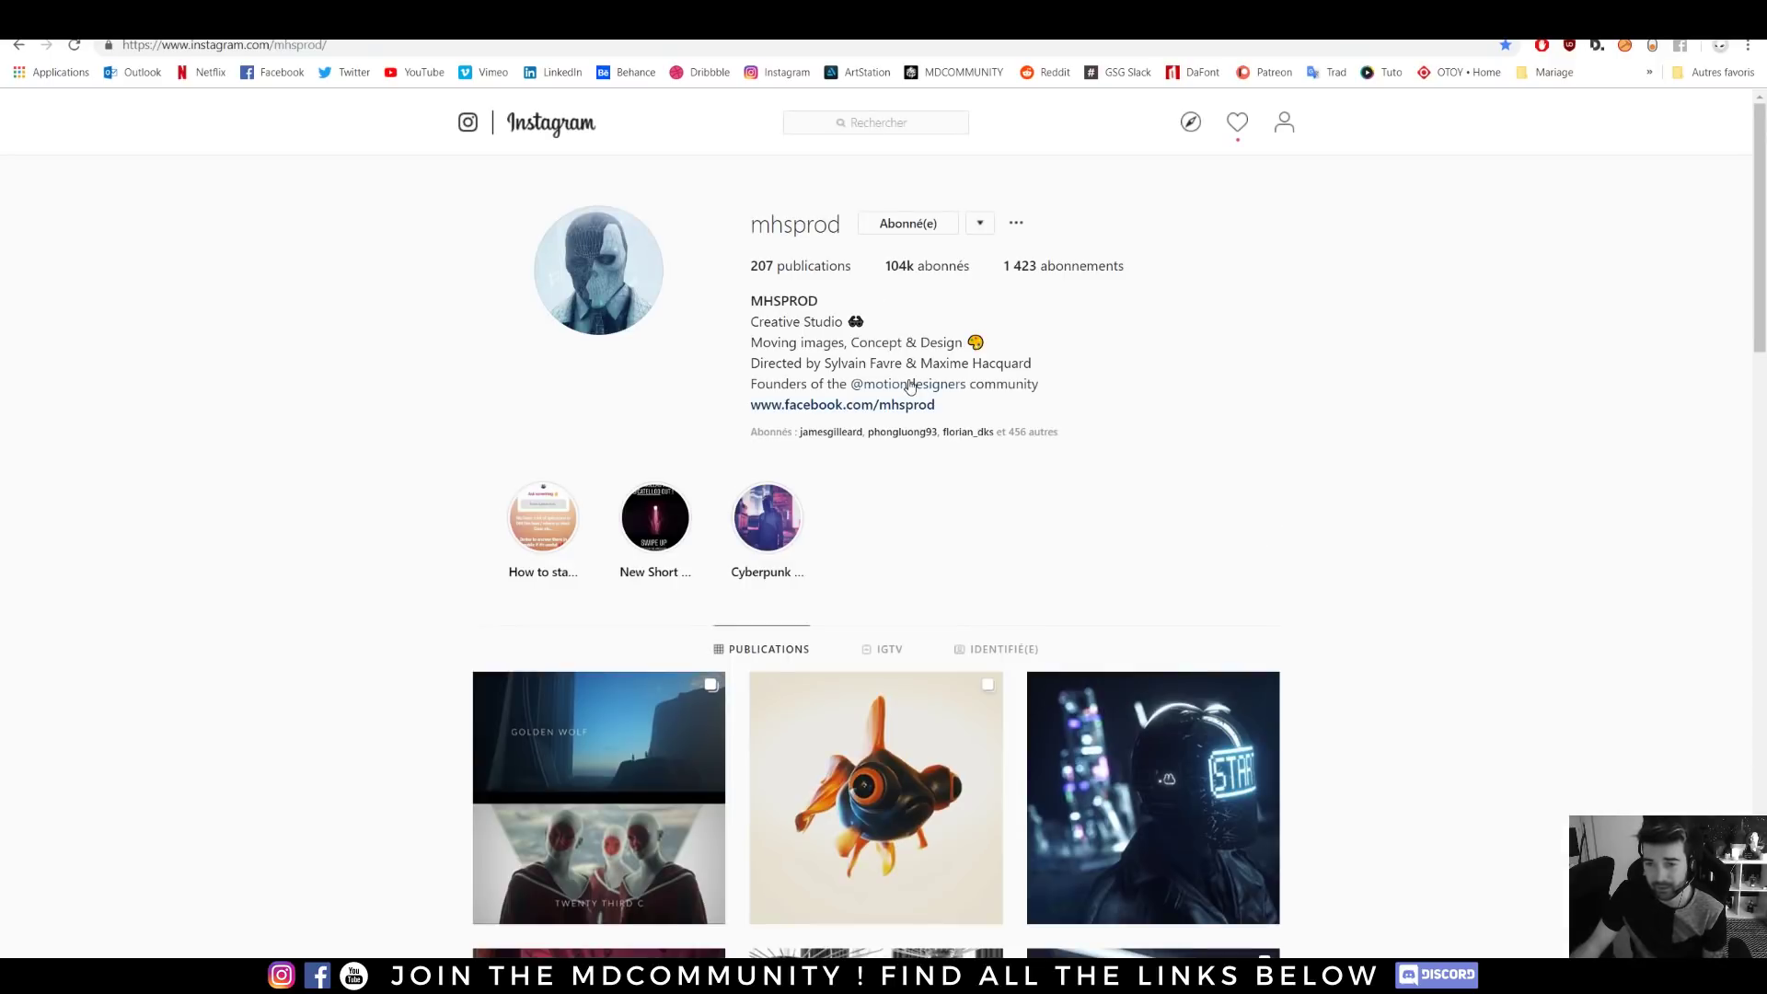
click(909, 386)
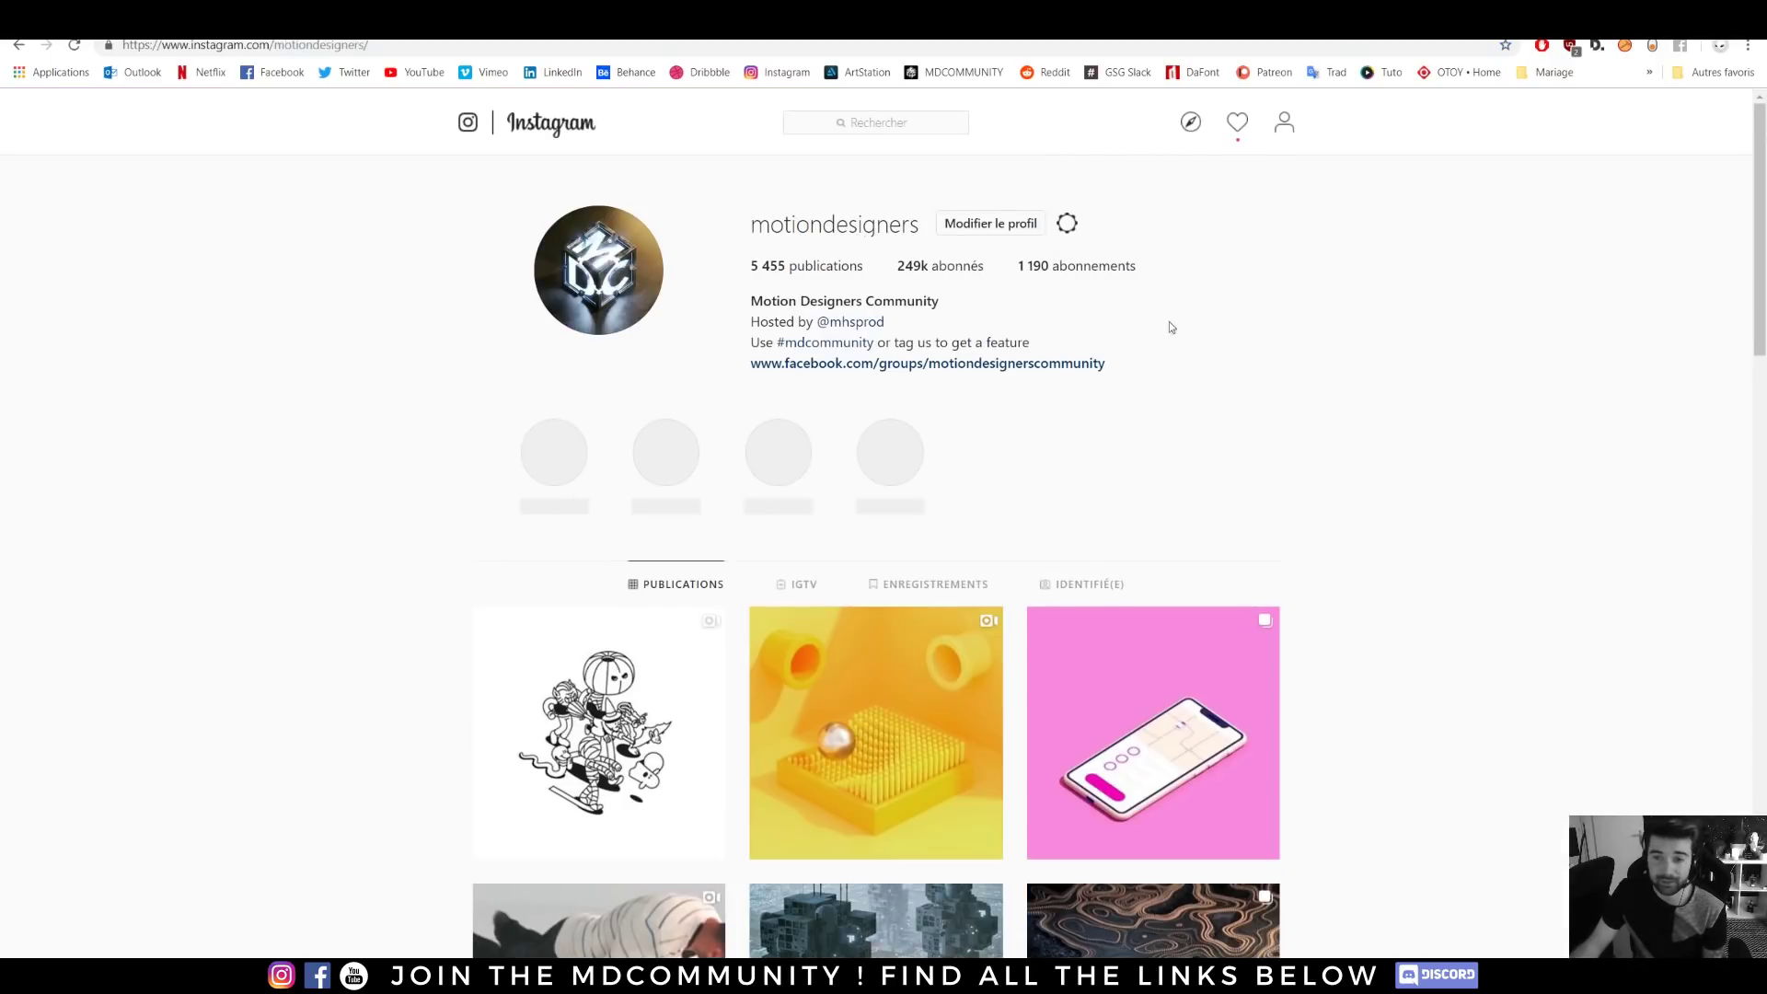
scroll(1171, 327, down, 3)
scroll(222, 161, down, 3)
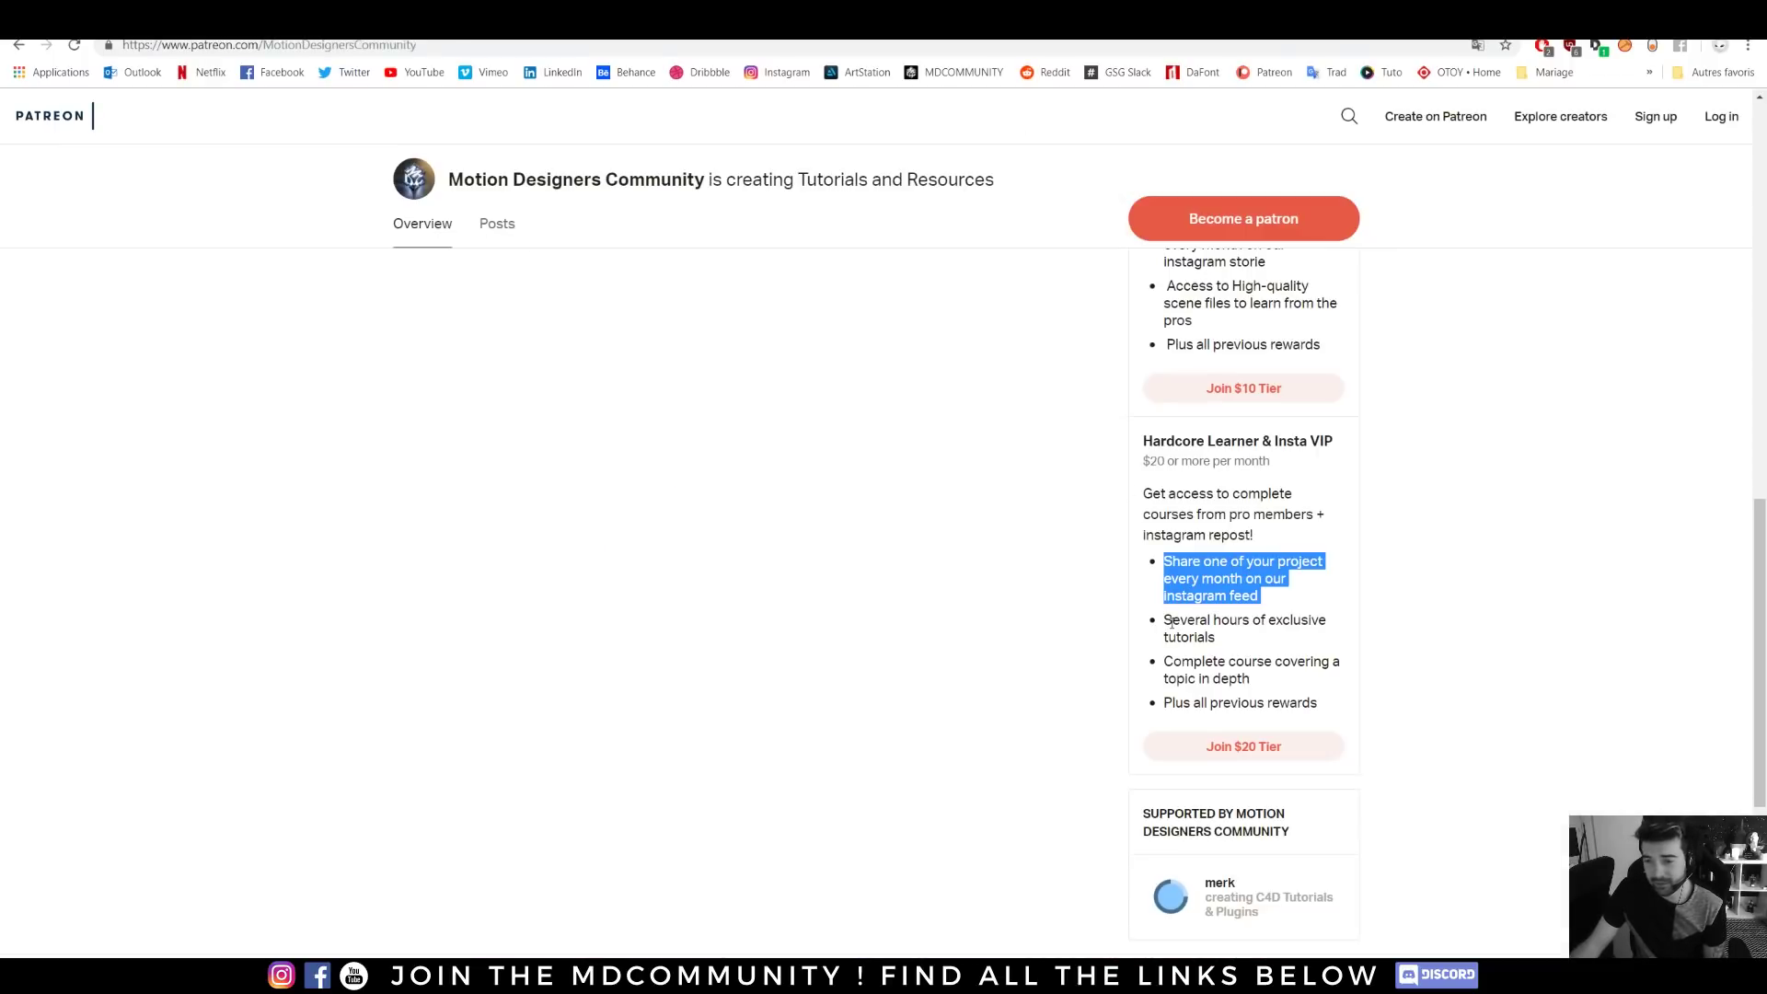
- Highlight the exclusive tutorials reward of the $20 Patreon tier and look back over the lower tiers and page header
drag(1167, 623, 1278, 644)
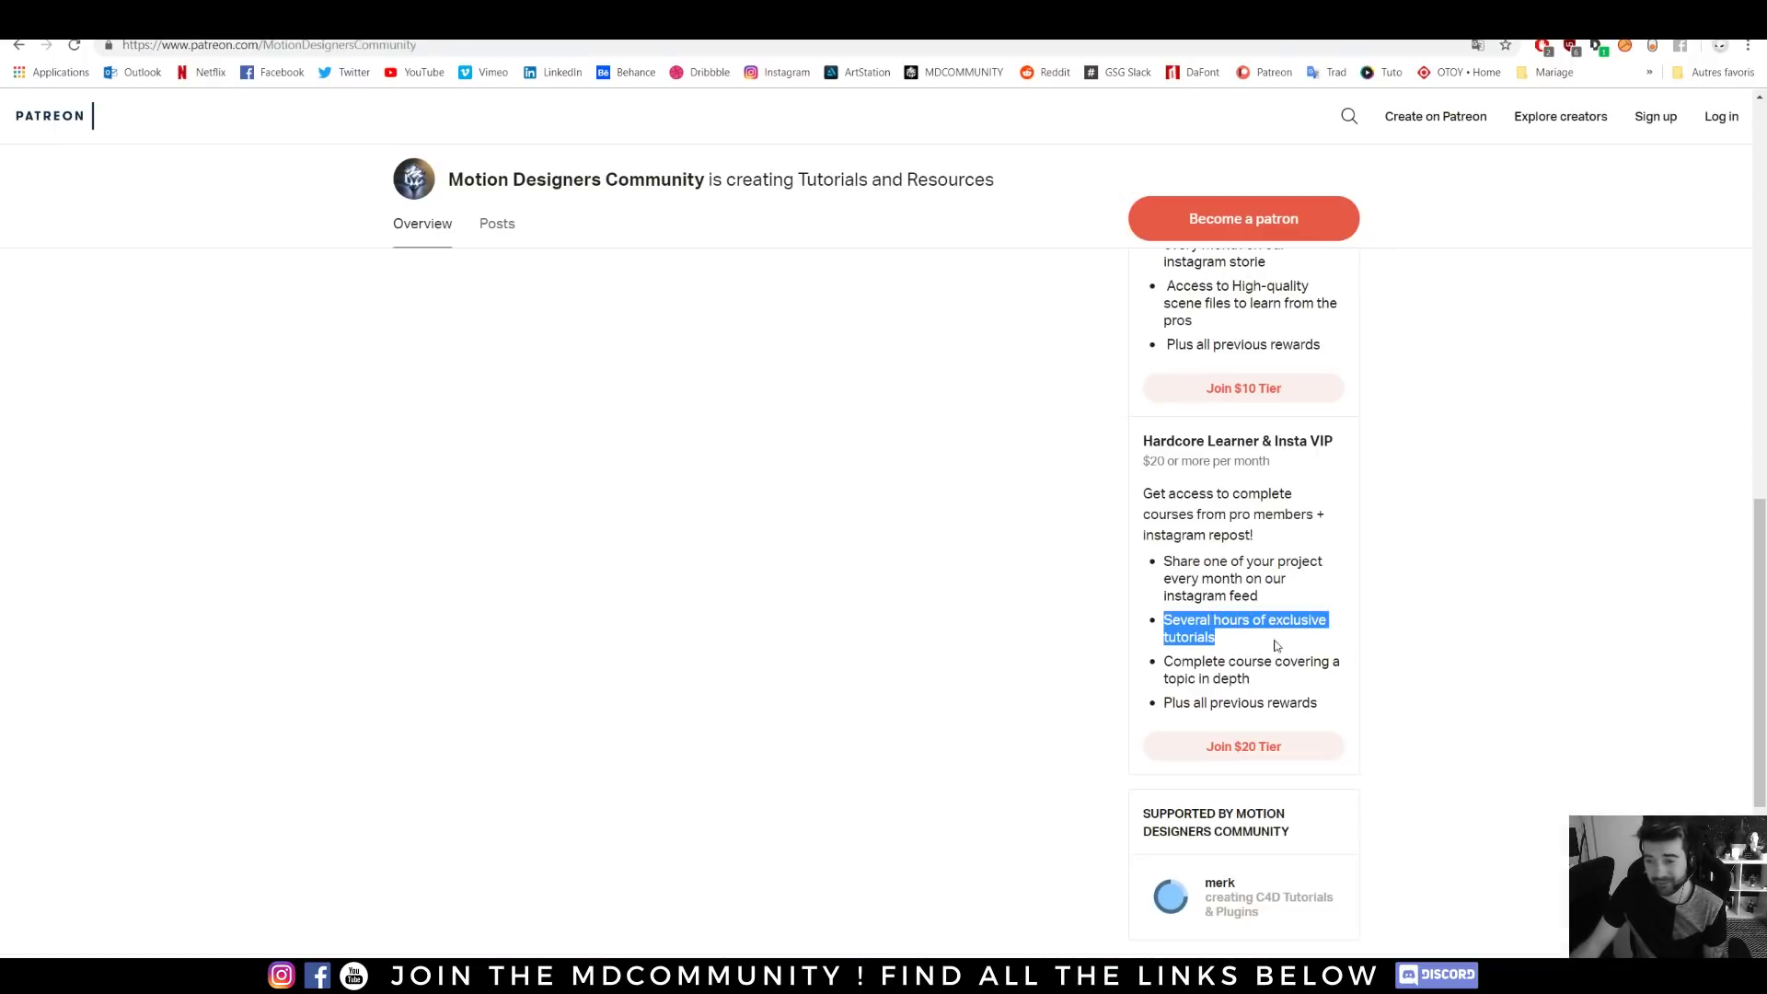
click(1438, 656)
scroll(1445, 662, up, 7)
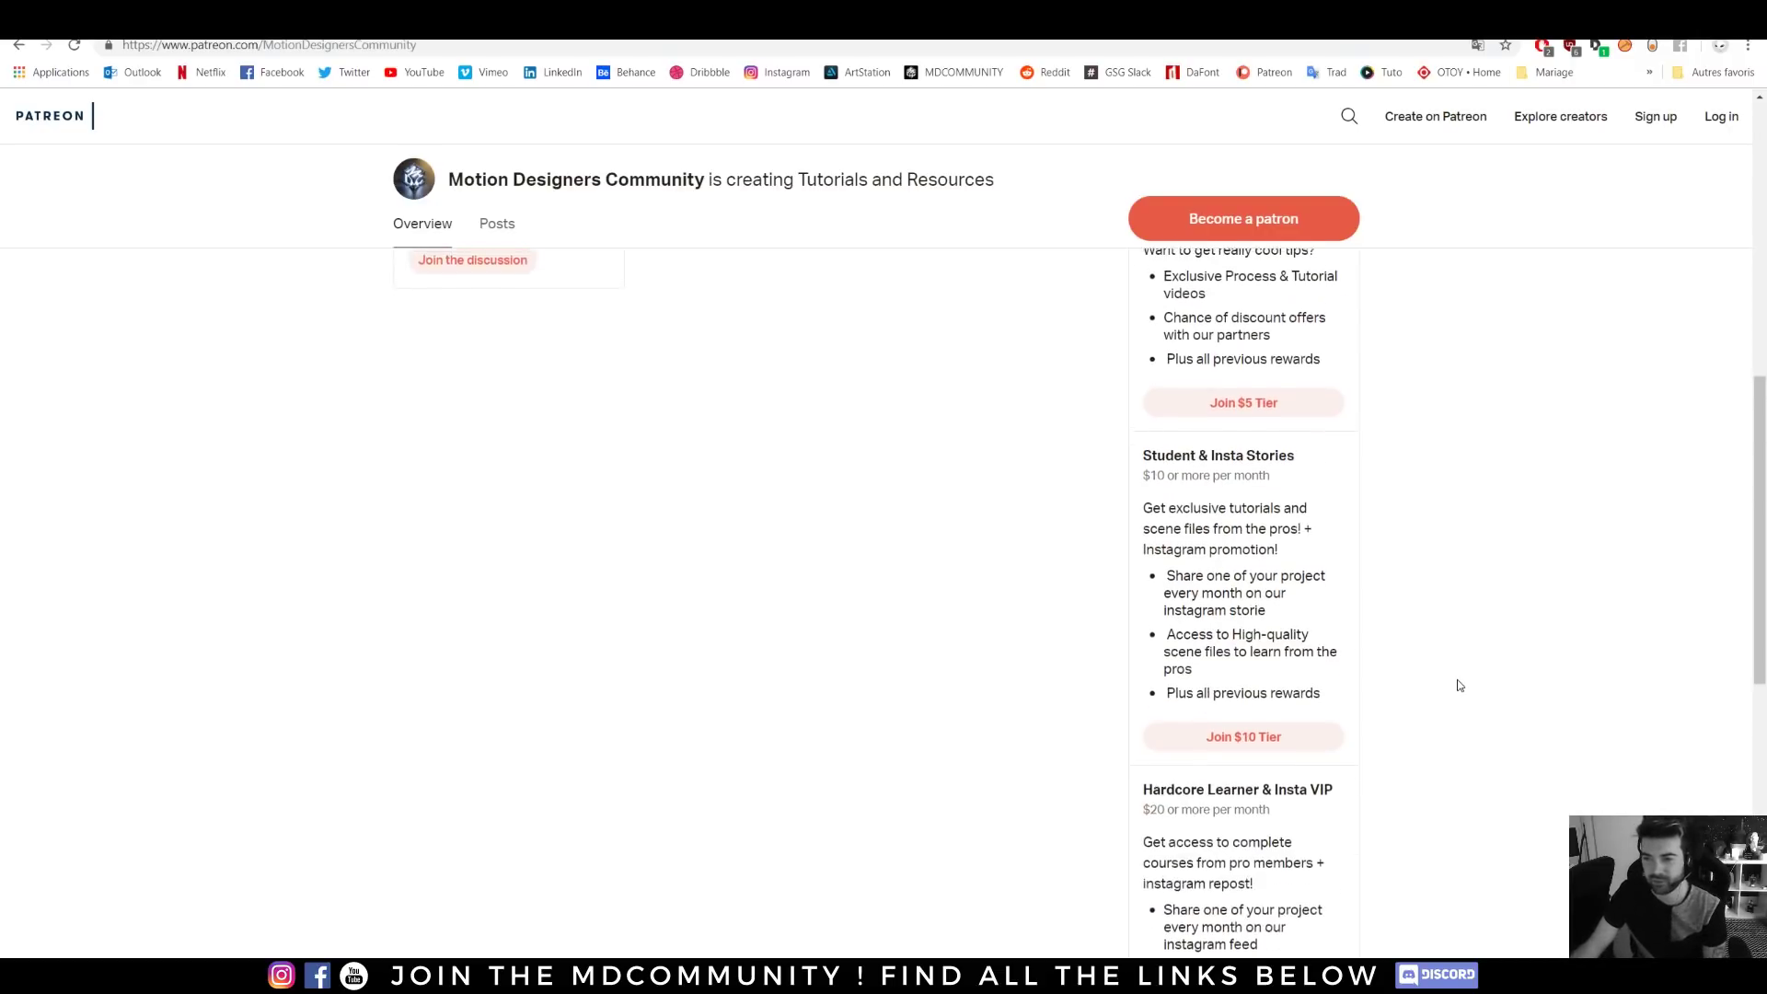
scroll(1466, 664, up, 4)
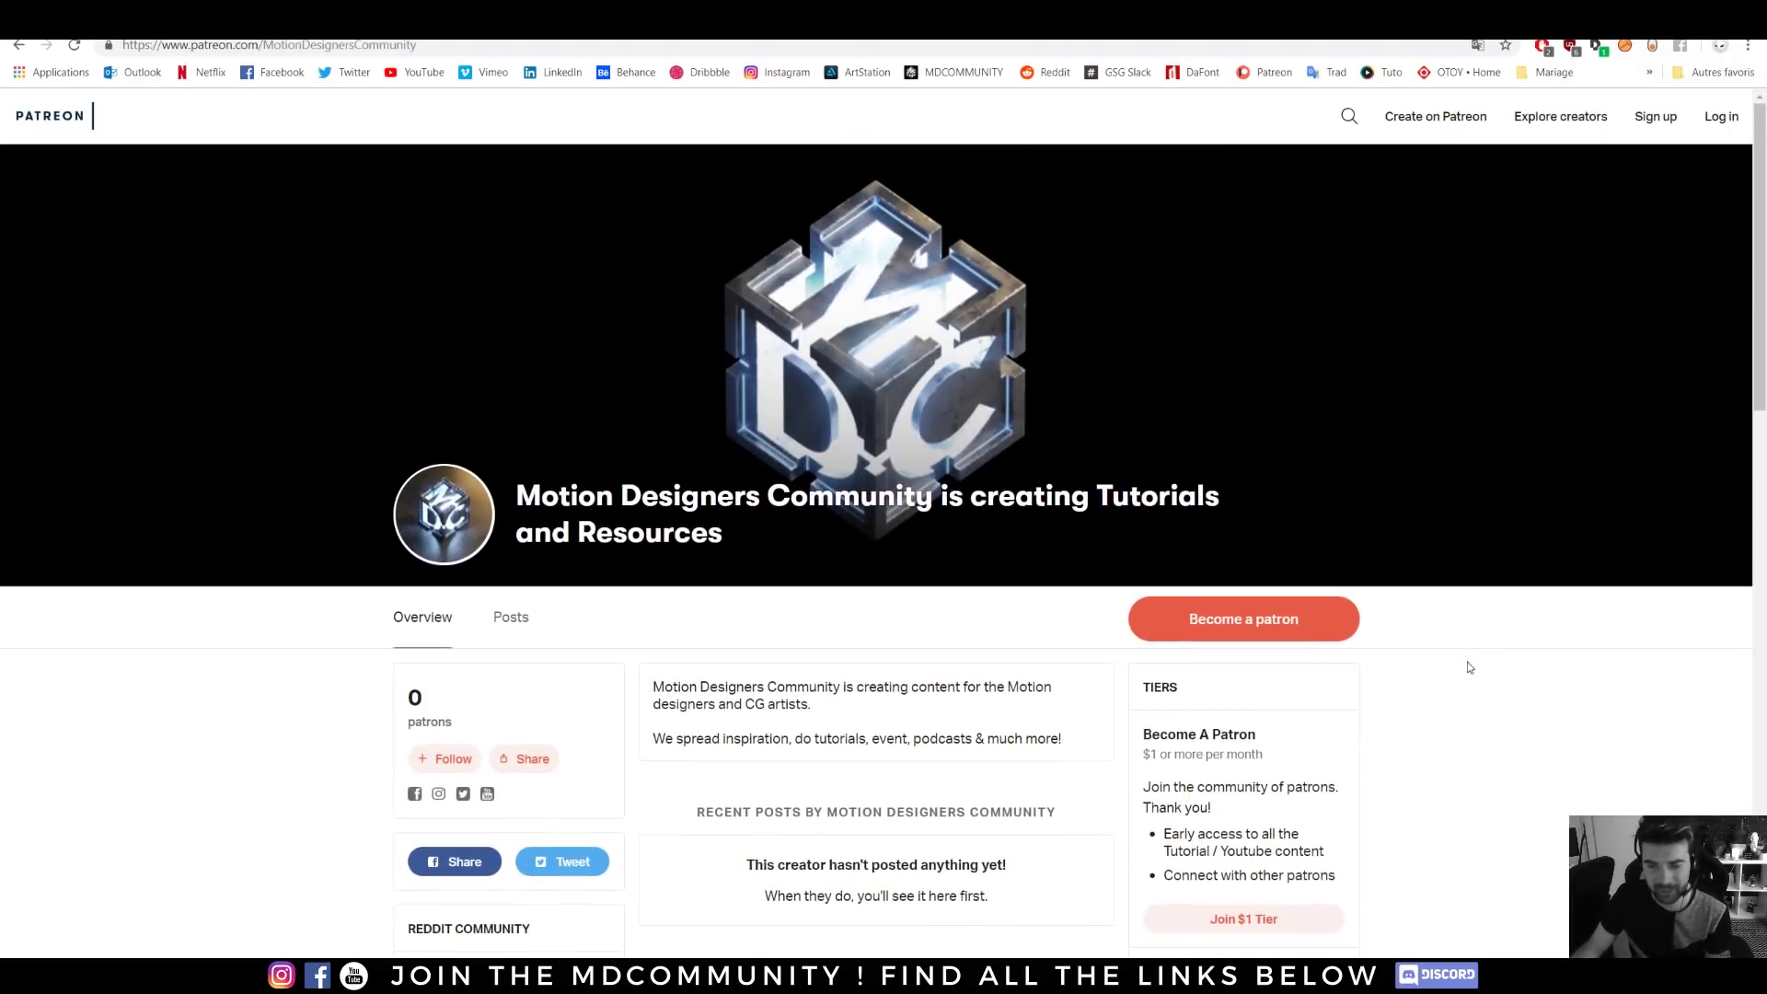
scroll(1435, 742, down, 2)
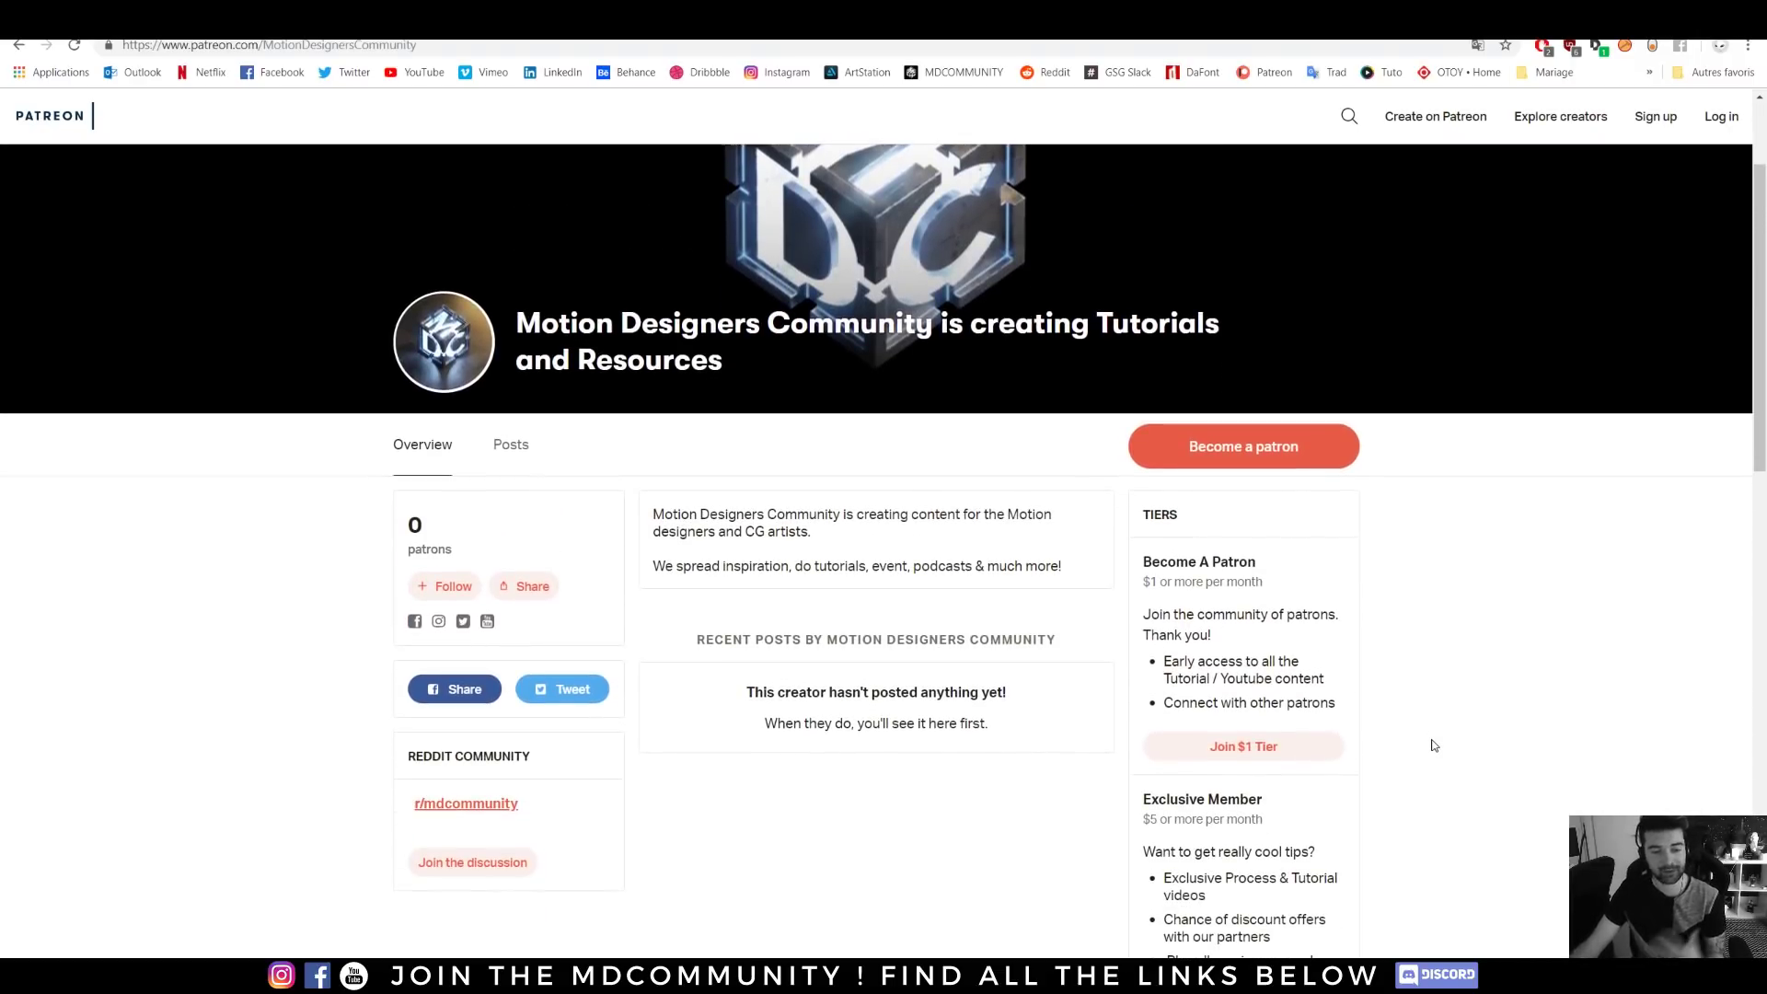
- Show the motiondesigners Instagram gallery once more and return to the Patreon page to look over its membership tiers
click(345, 18)
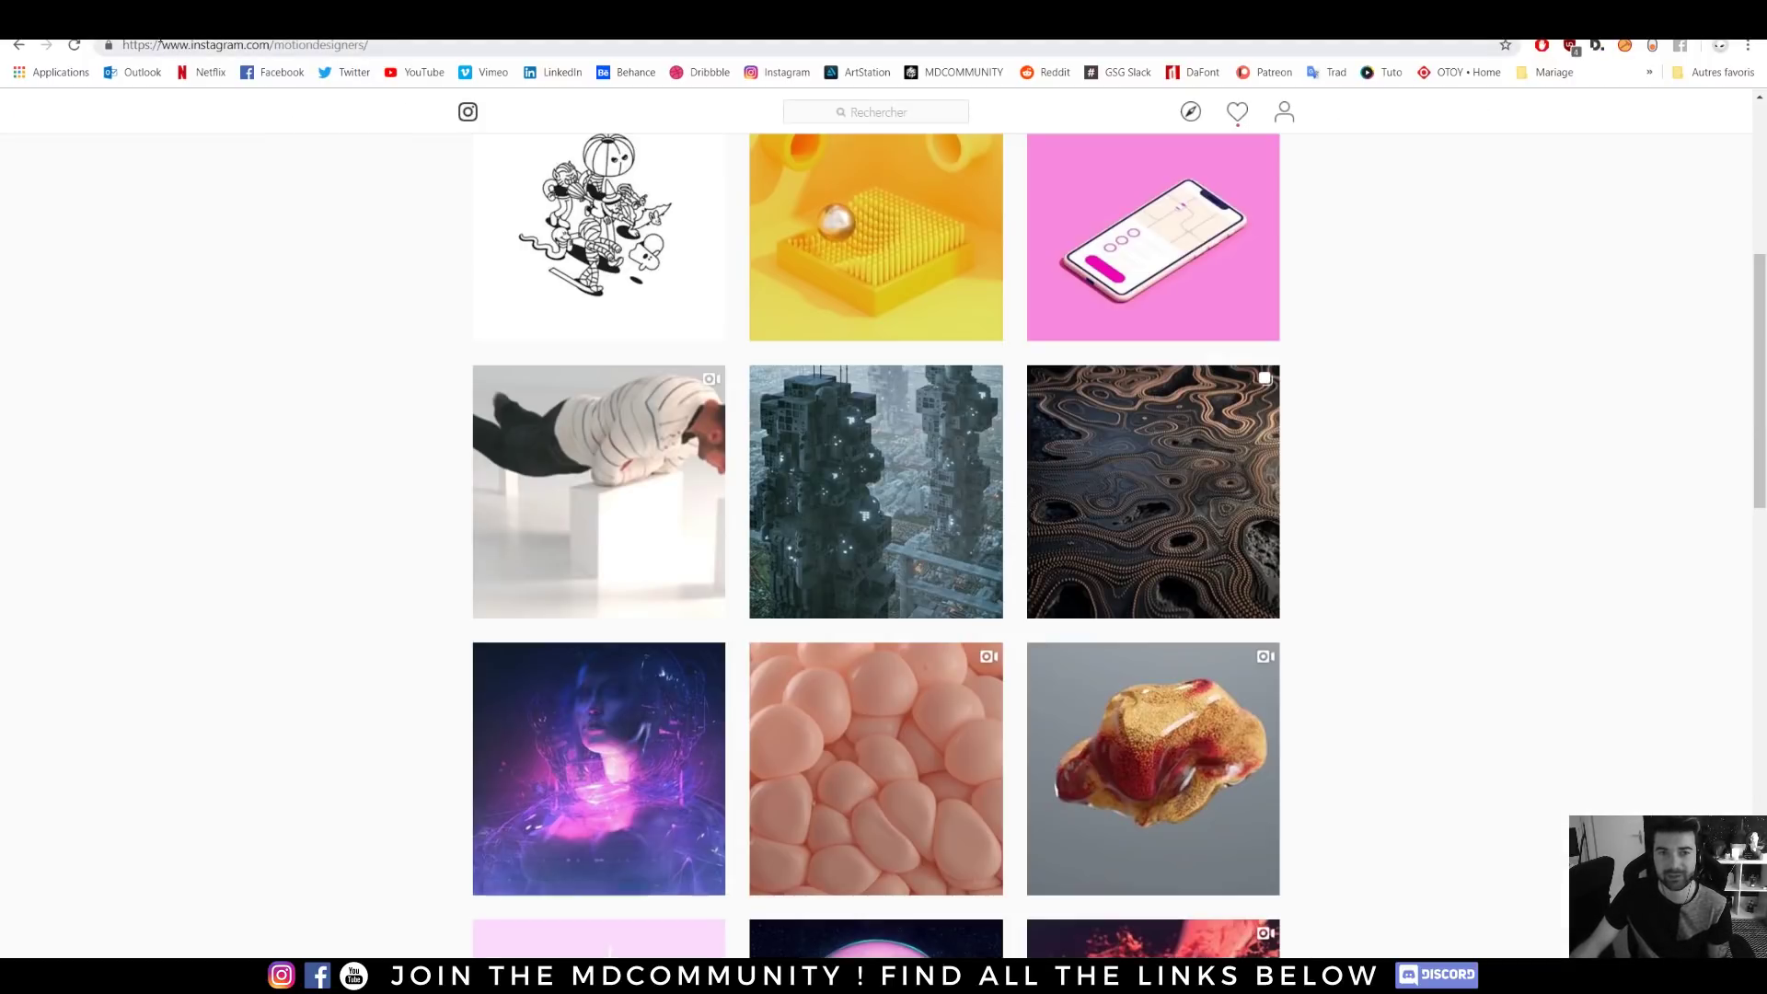
click(188, 19)
scroll(280, 594, down, 4)
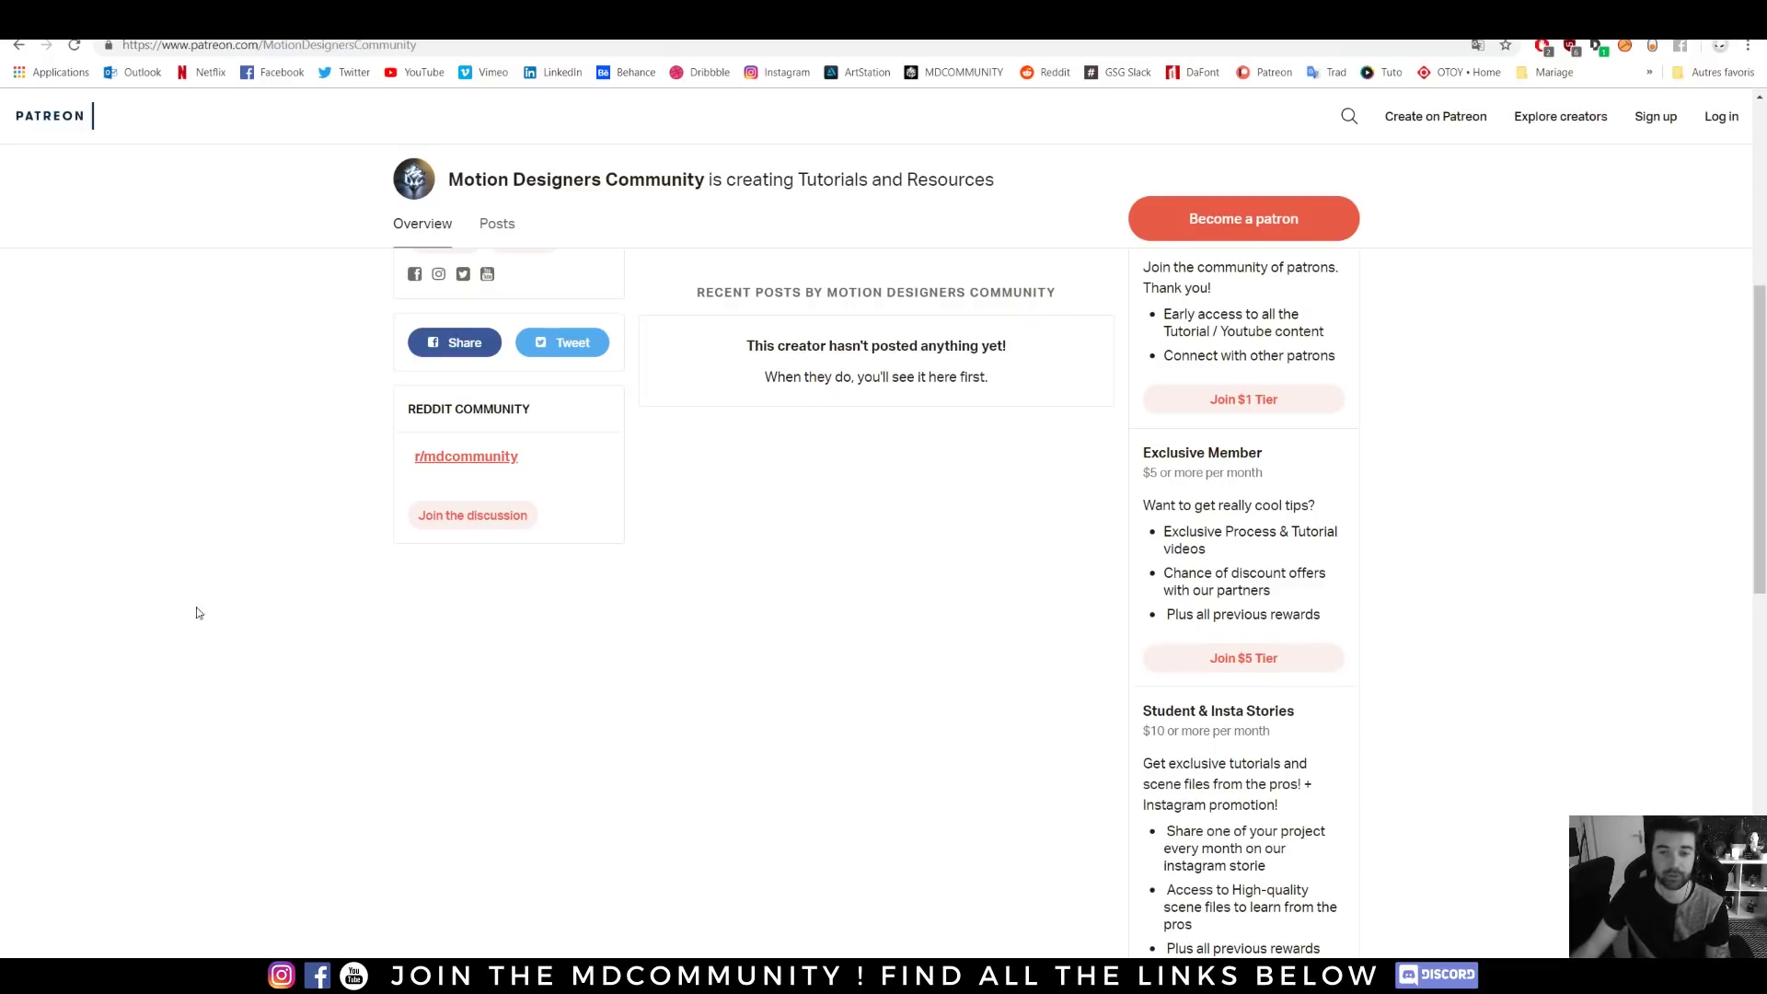
scroll(253, 584, up, 4)
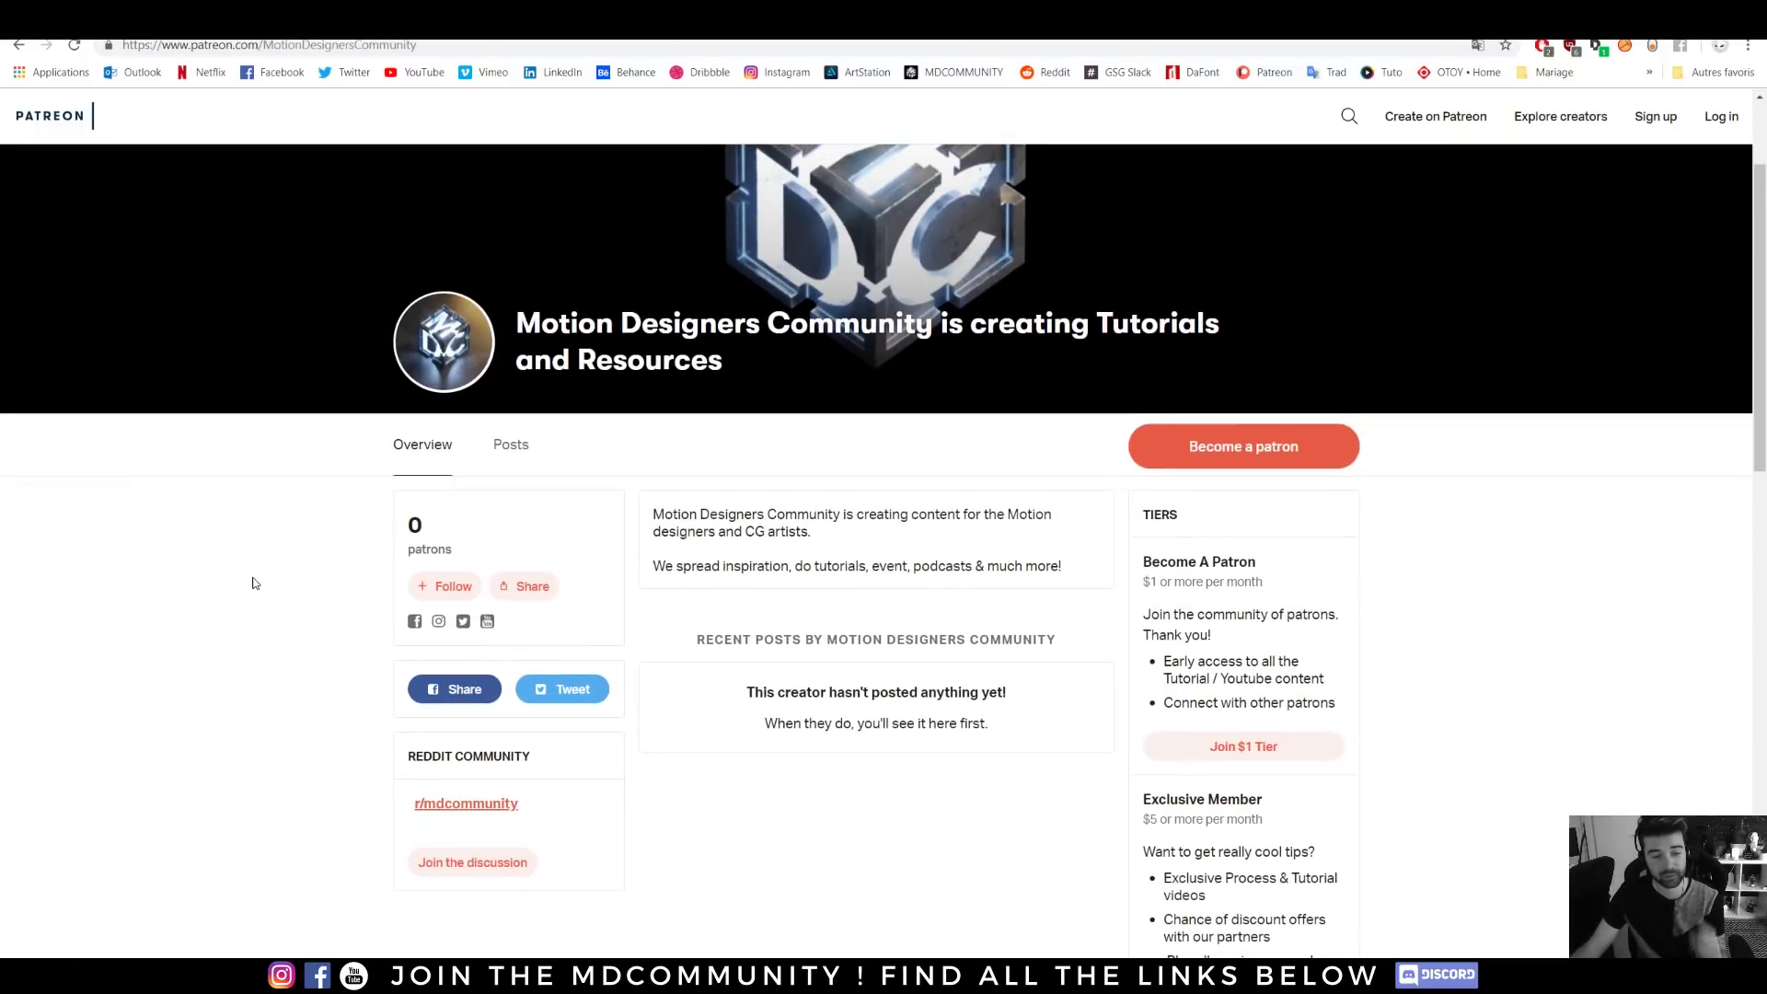